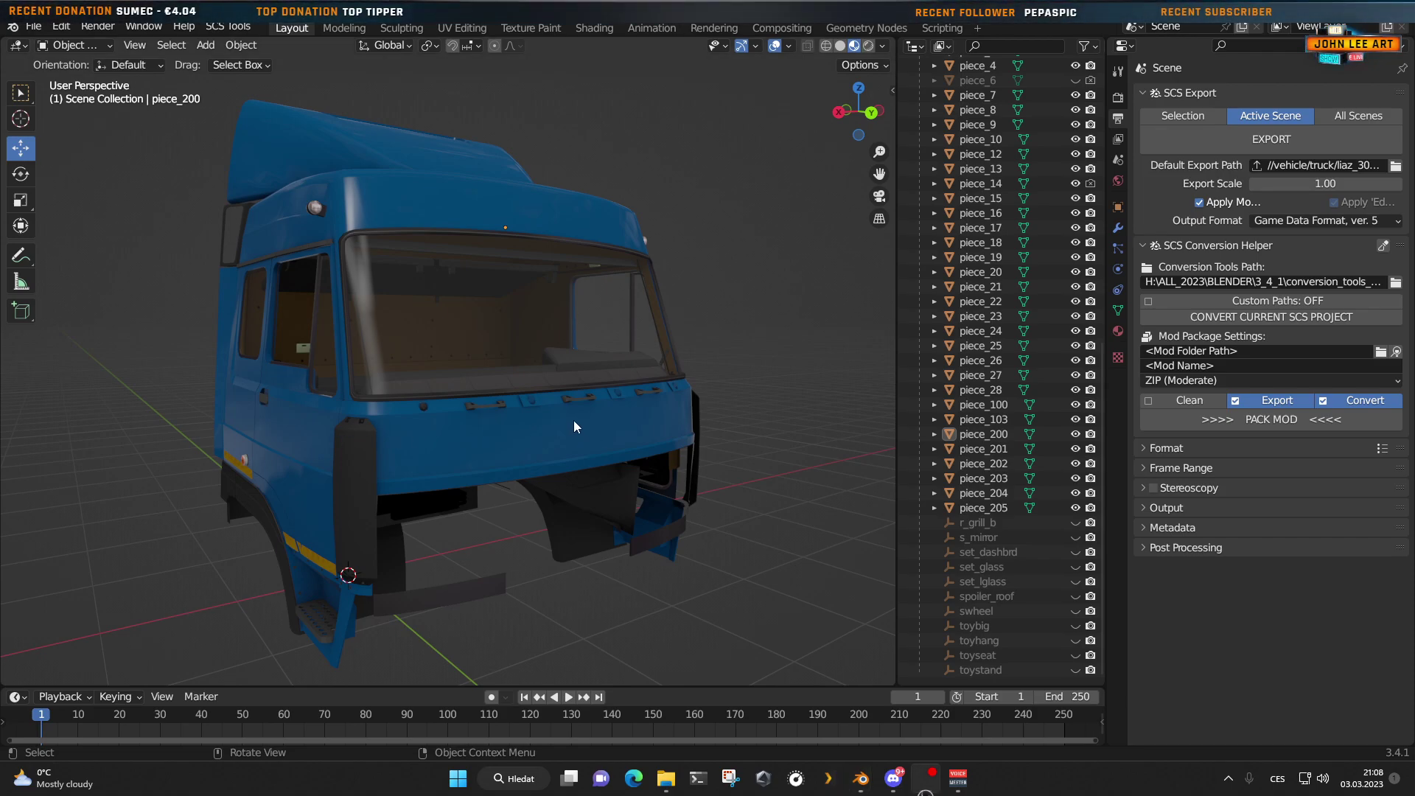
middle_click_drag(575, 427, 459, 433)
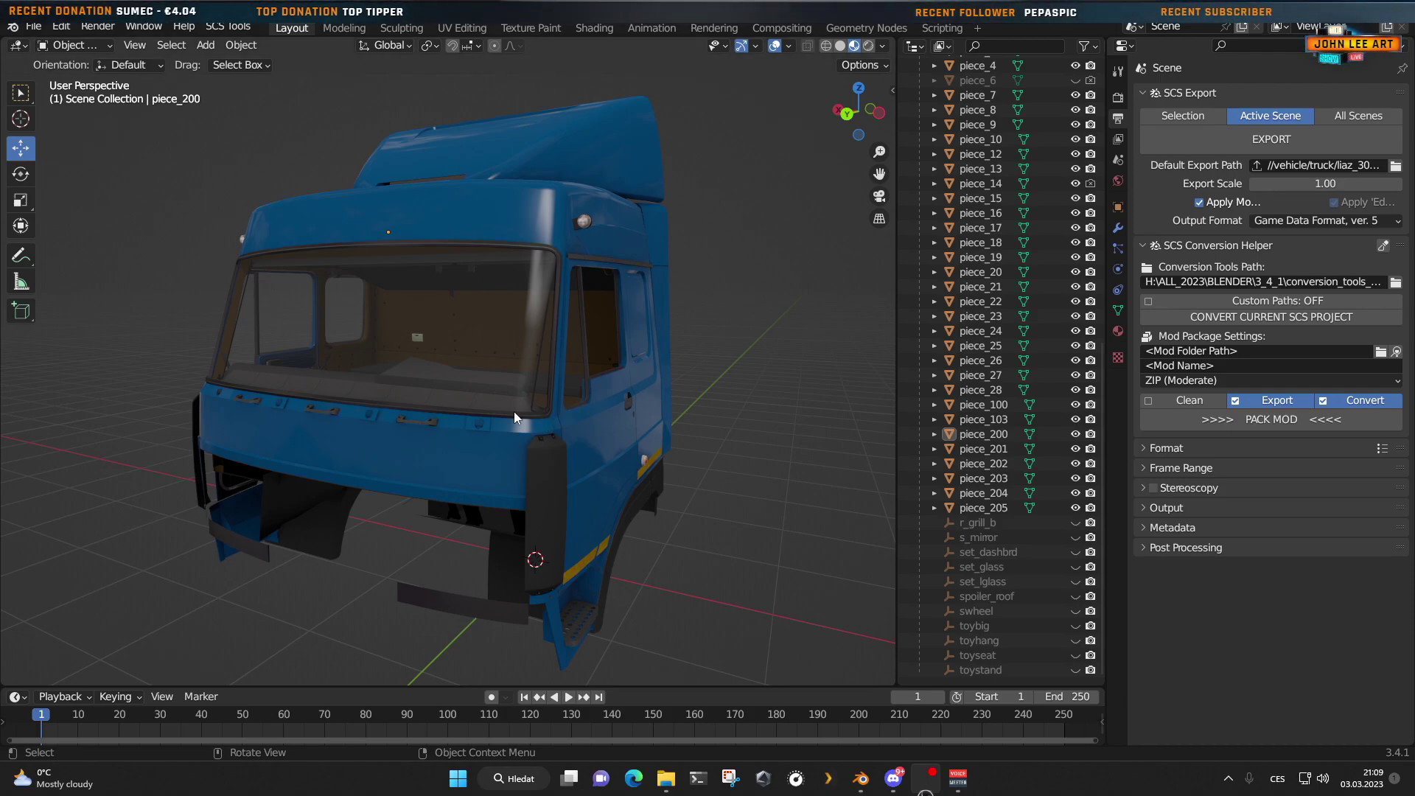
middle_click_drag(622, 421, 581, 419)
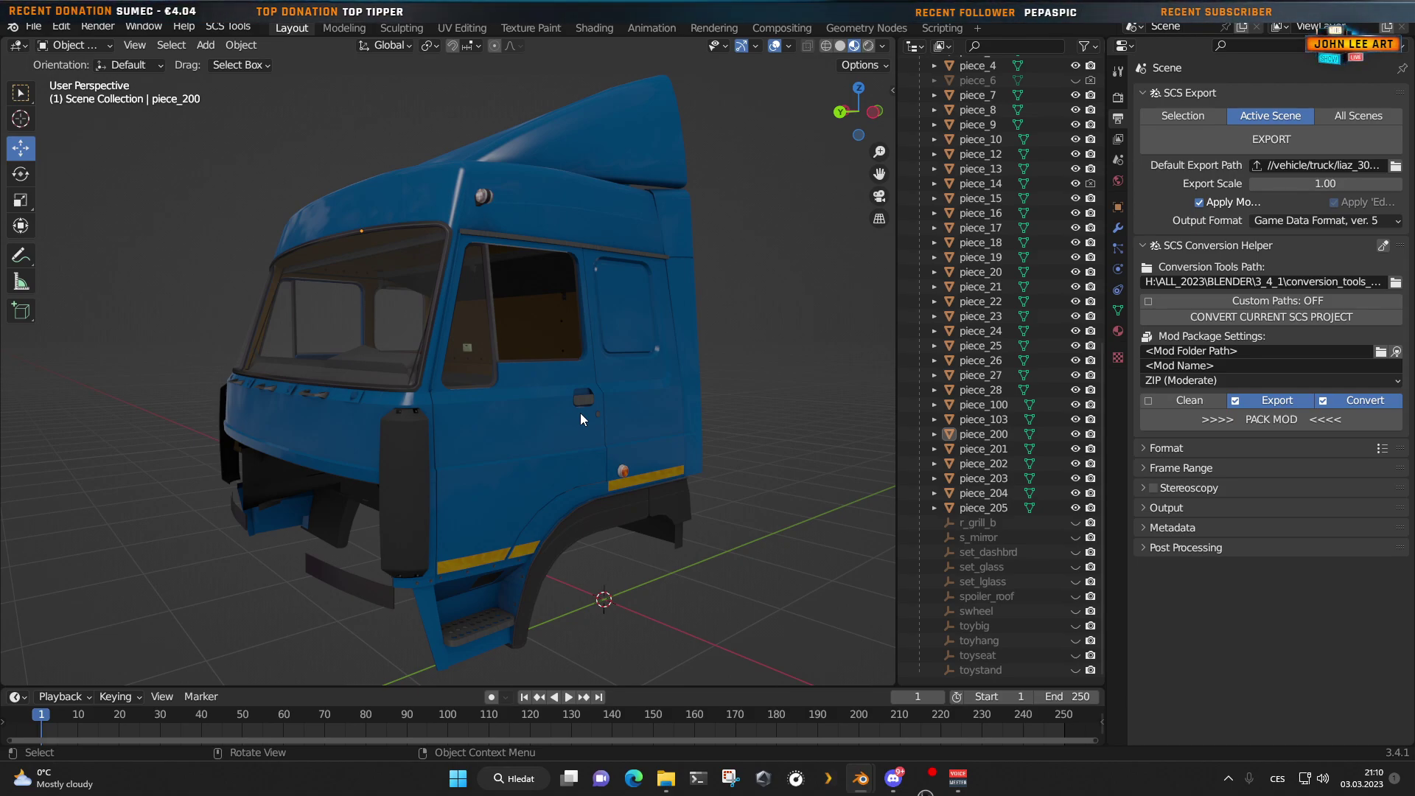
left_click(634, 778)
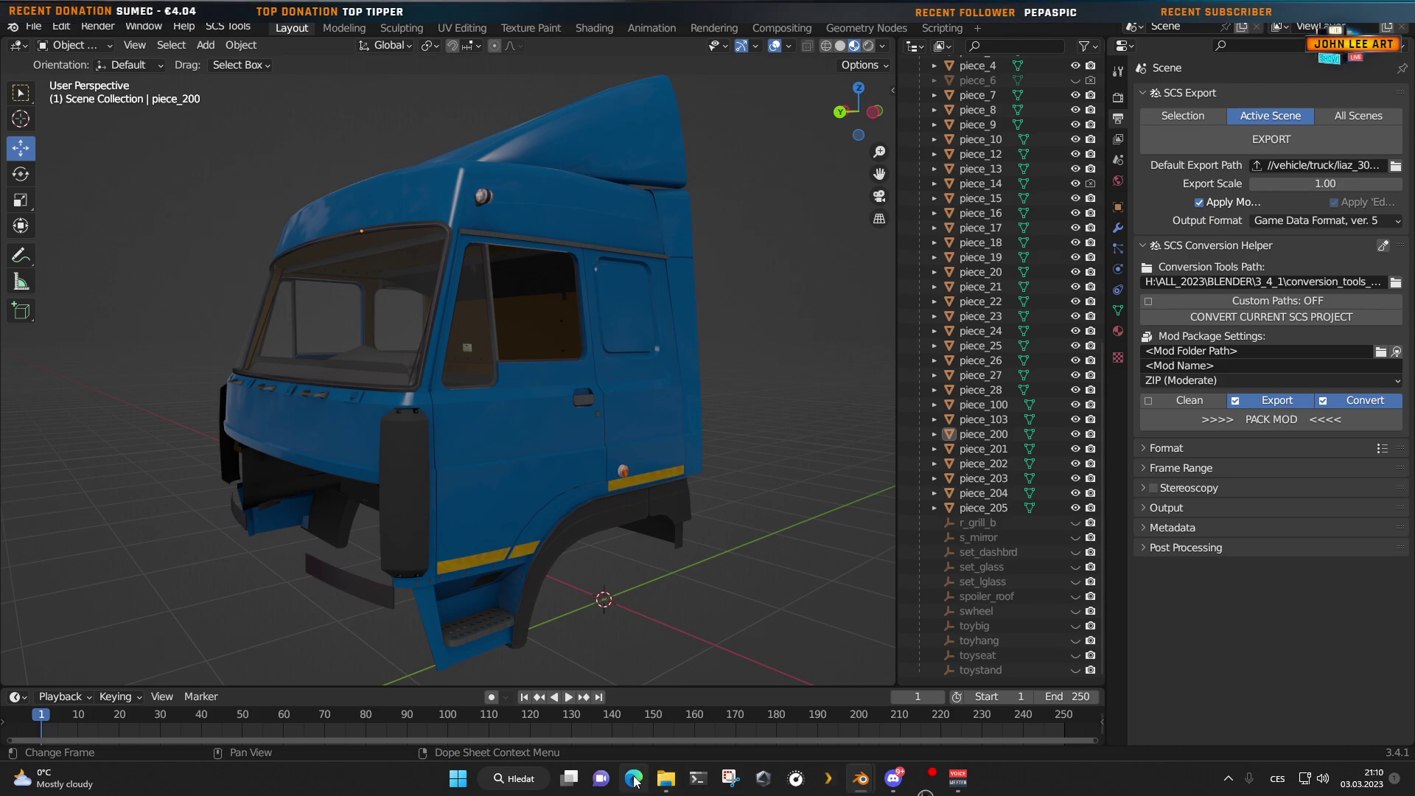
key("alt+Tab")
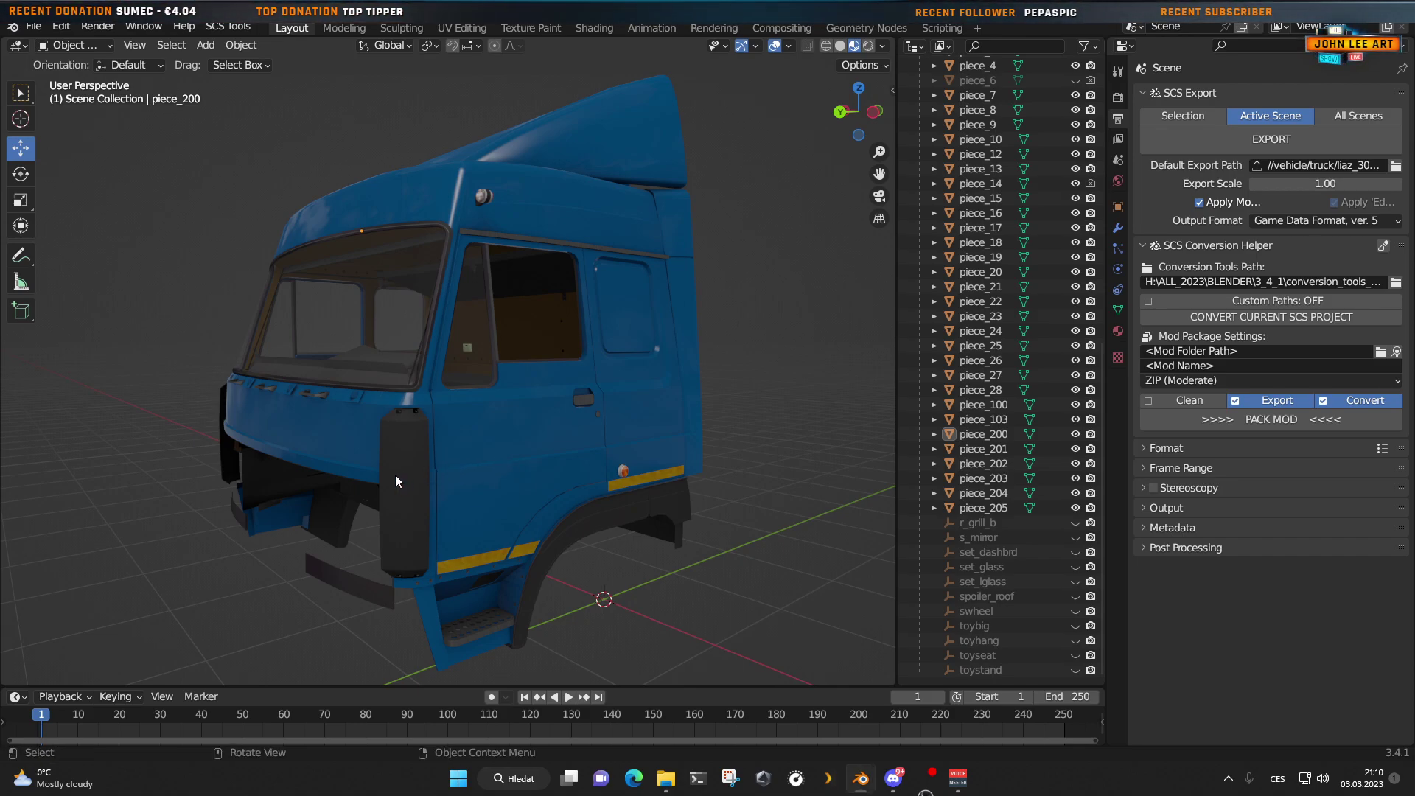
middle_click_drag(395, 474, 436, 448)
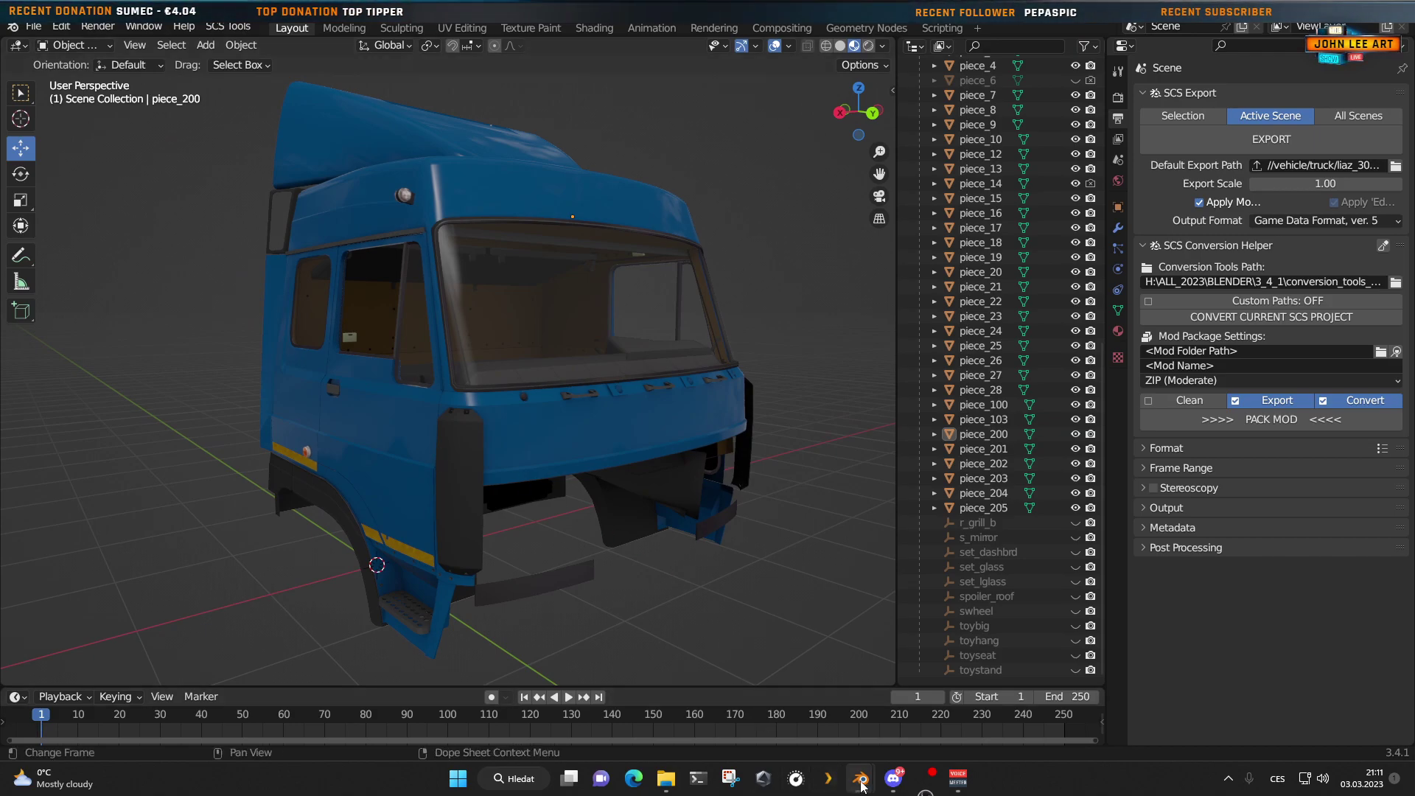
Step: Switch to the Blender window with the red cab and examine the door's side marker lamp and the mat_0022_lolipop material settings of piece_16
mouse_move(862, 784)
left_click(885, 678)
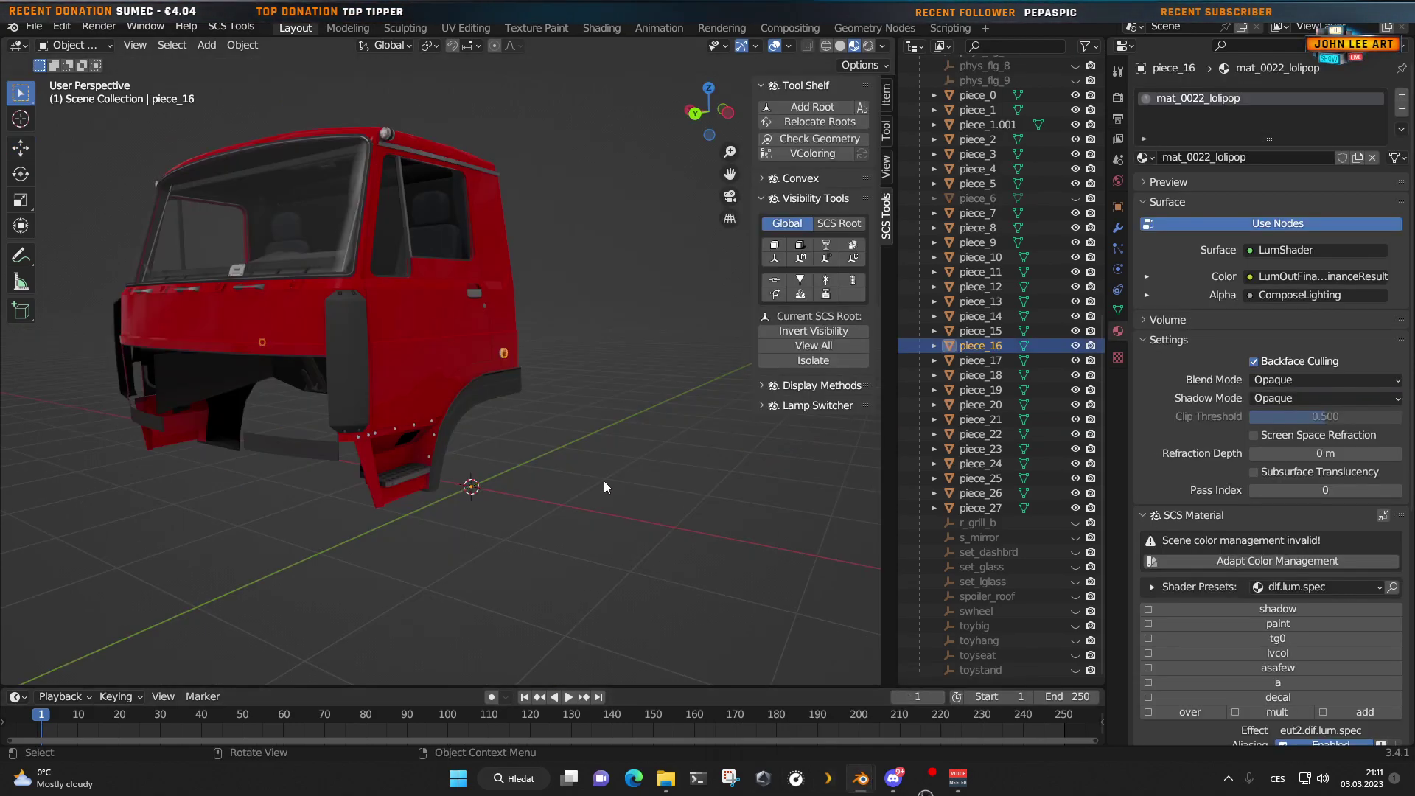
middle_click_drag(591, 472, 405, 391)
scroll(482, 448, "up", 6)
scroll(484, 454, "up", 6)
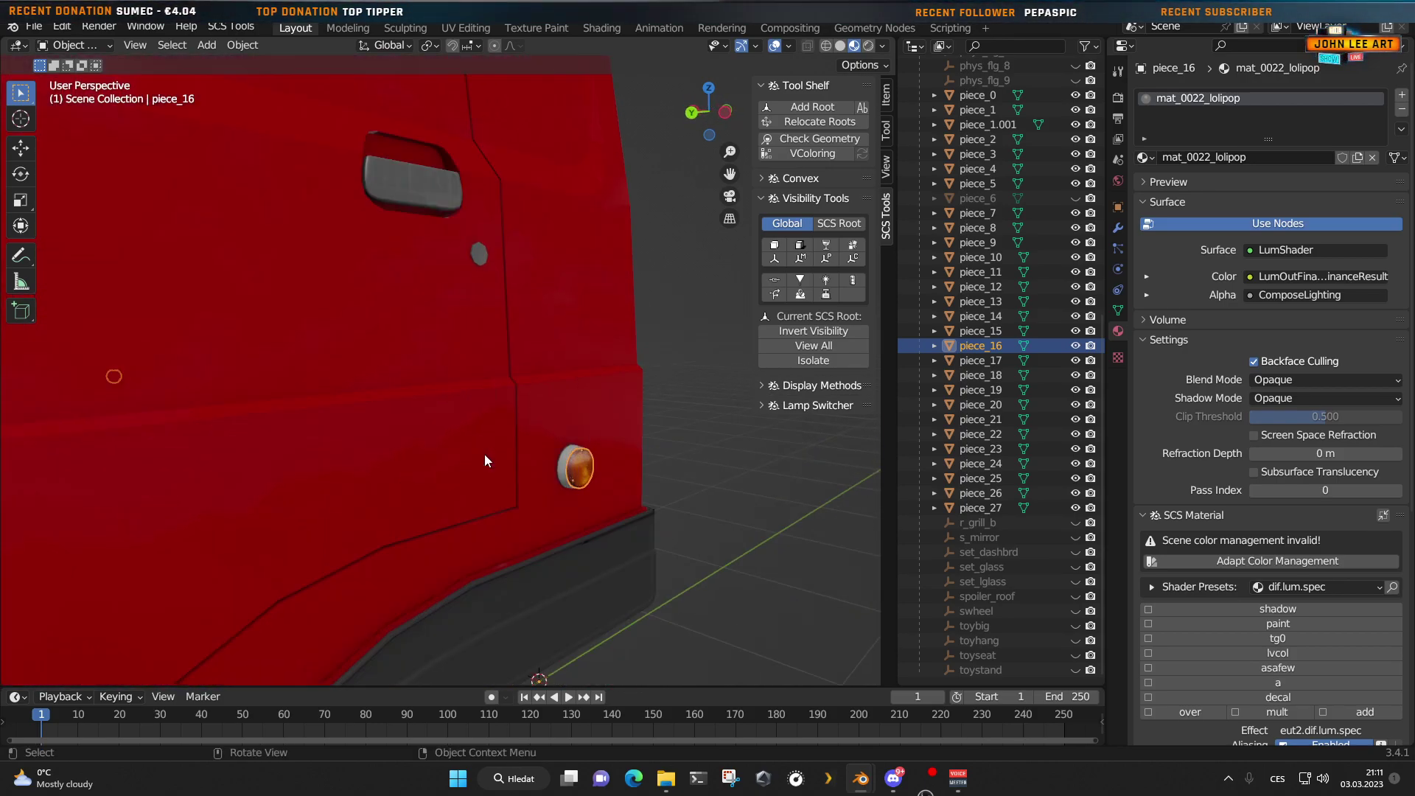
scroll(679, 570, "down", 5)
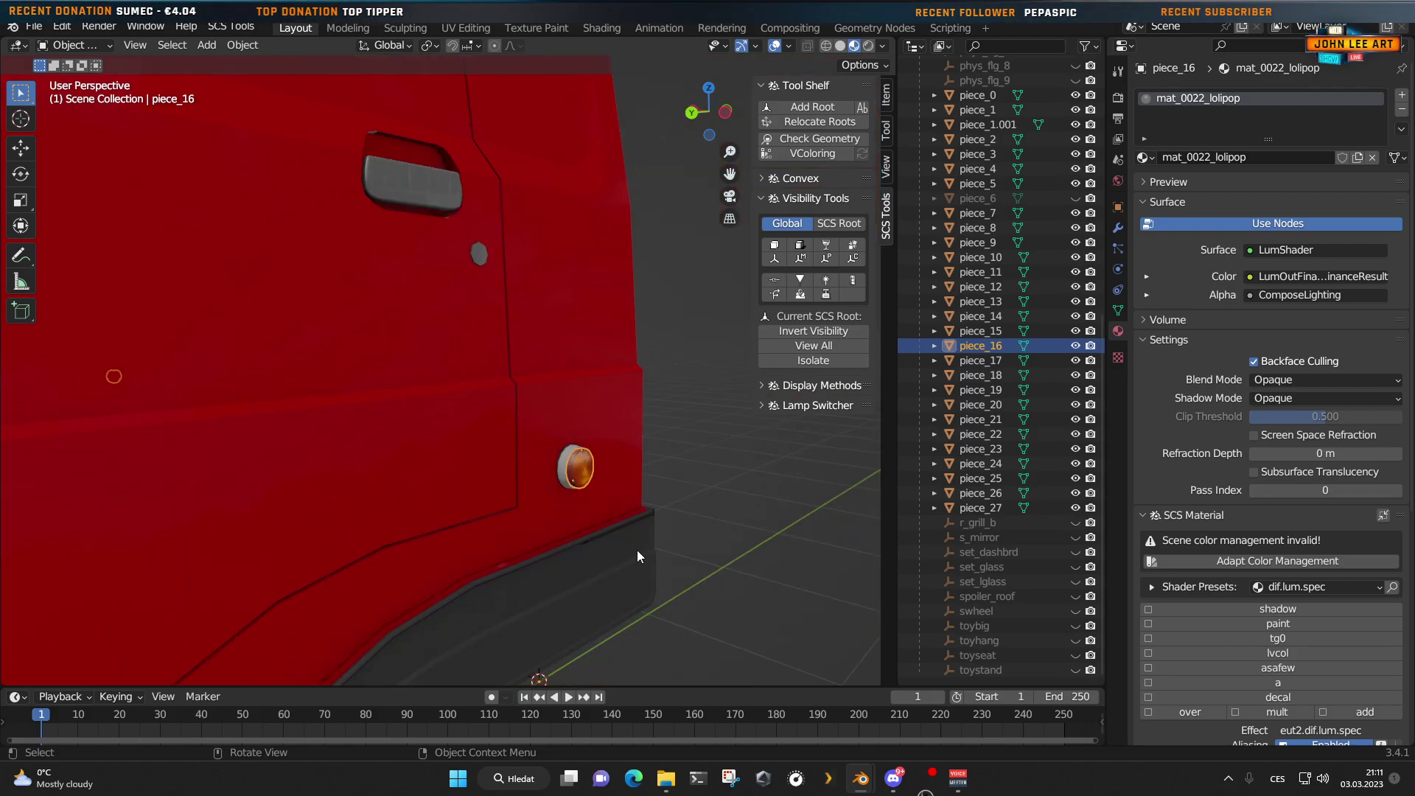
scroll(609, 538, "down", 2)
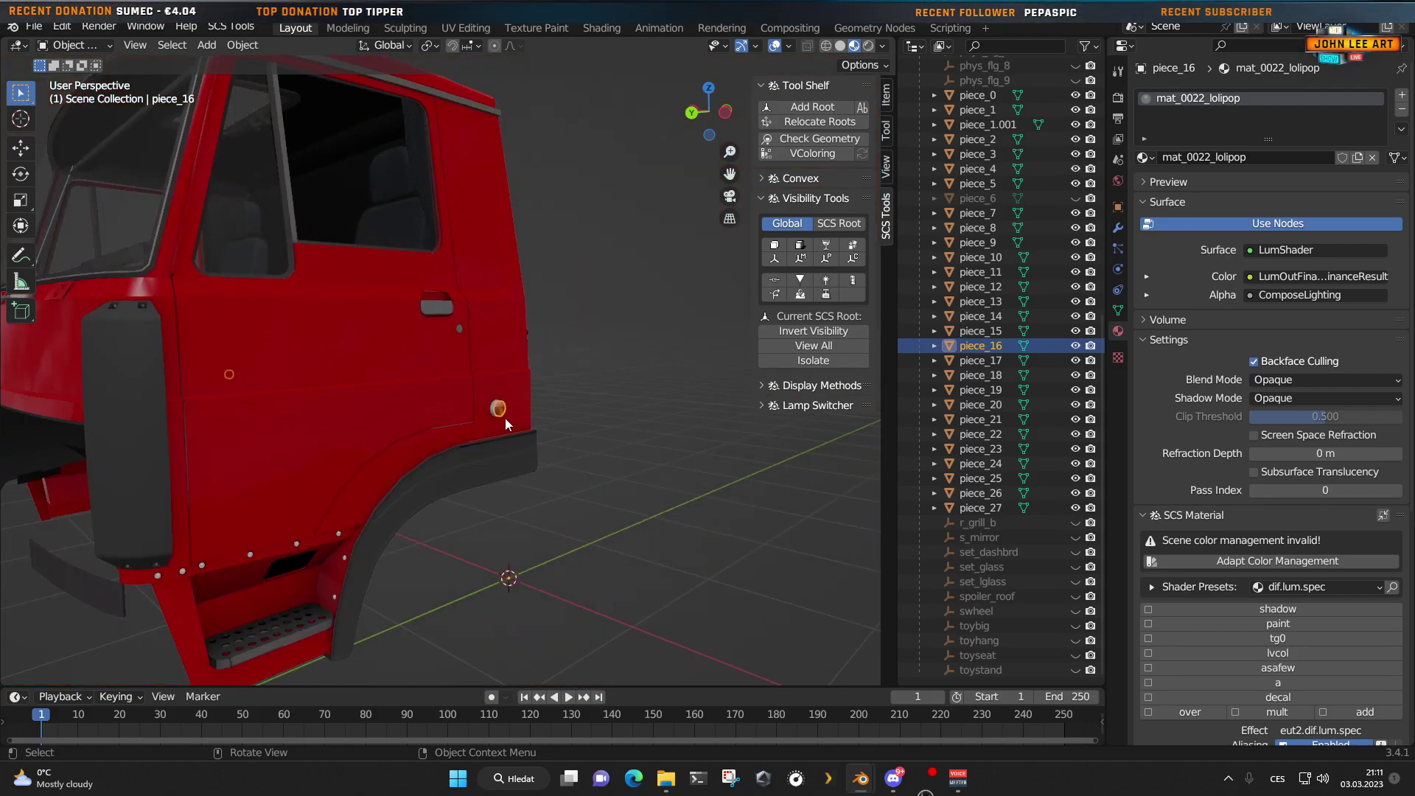
scroll(1232, 567, "down", 10)
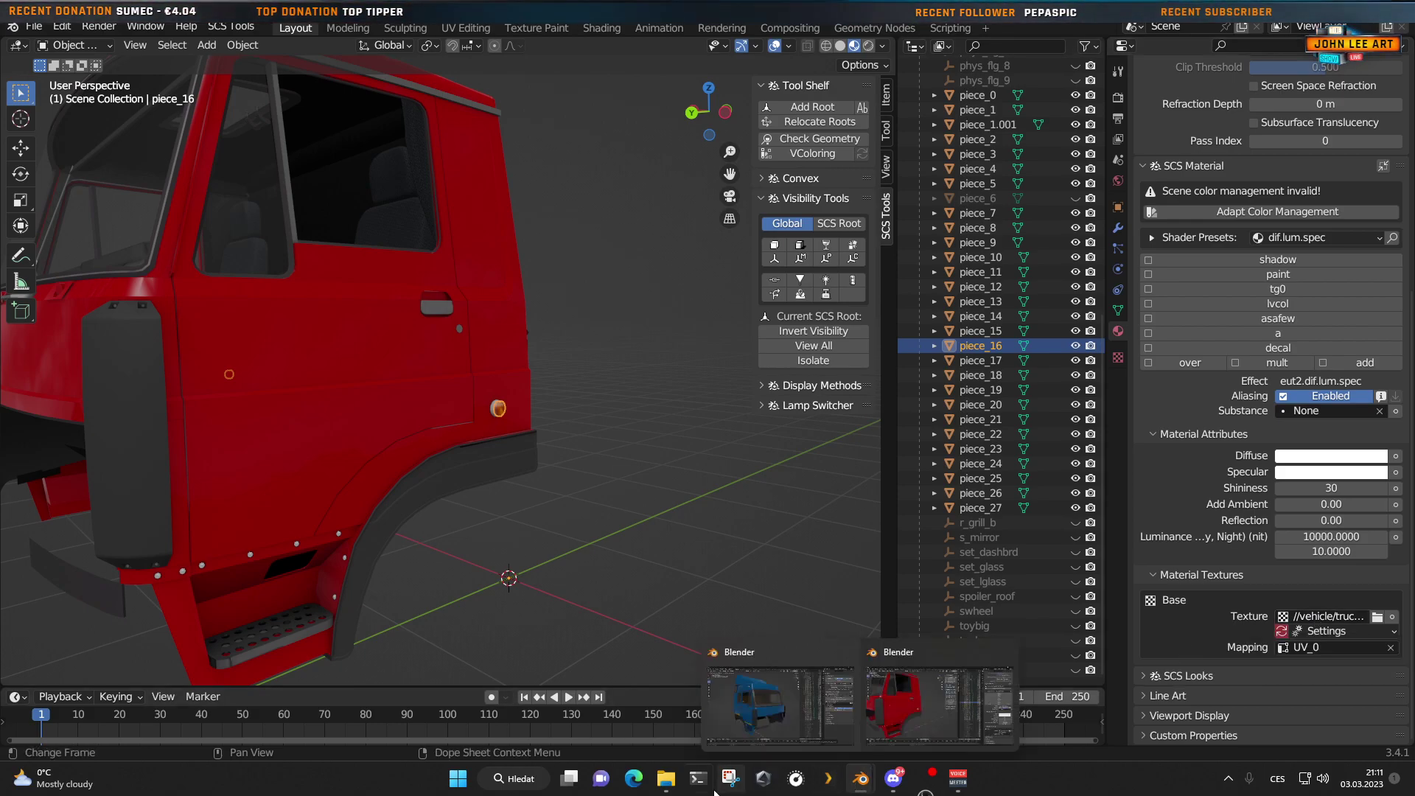
Step: Bring up both File Explorer textures windows and go up to the JLA_LIAZ_300_MAXI.exp folder in the one for that project
mouse_move(667, 780)
left_click(622, 704)
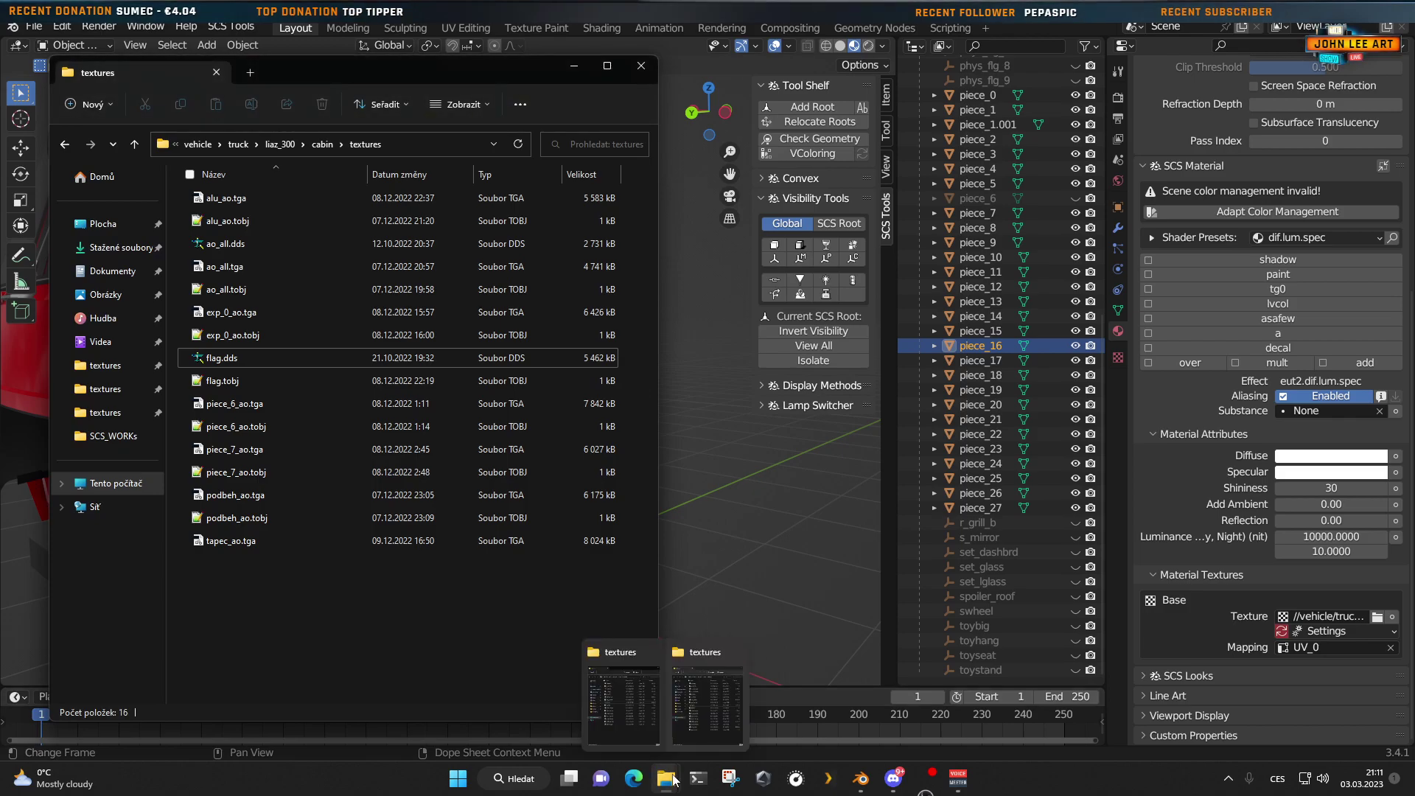
left_click(701, 708)
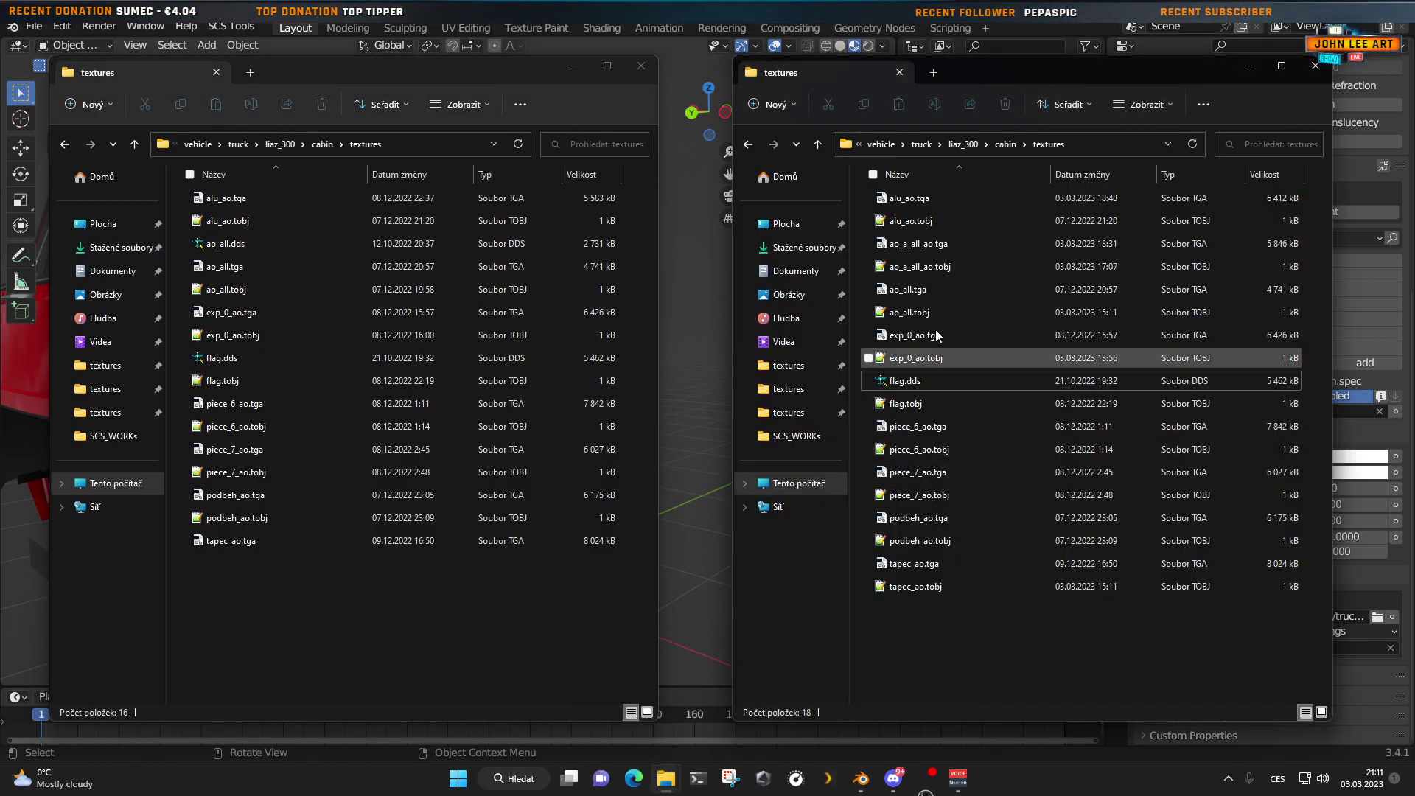
left_click(879, 145)
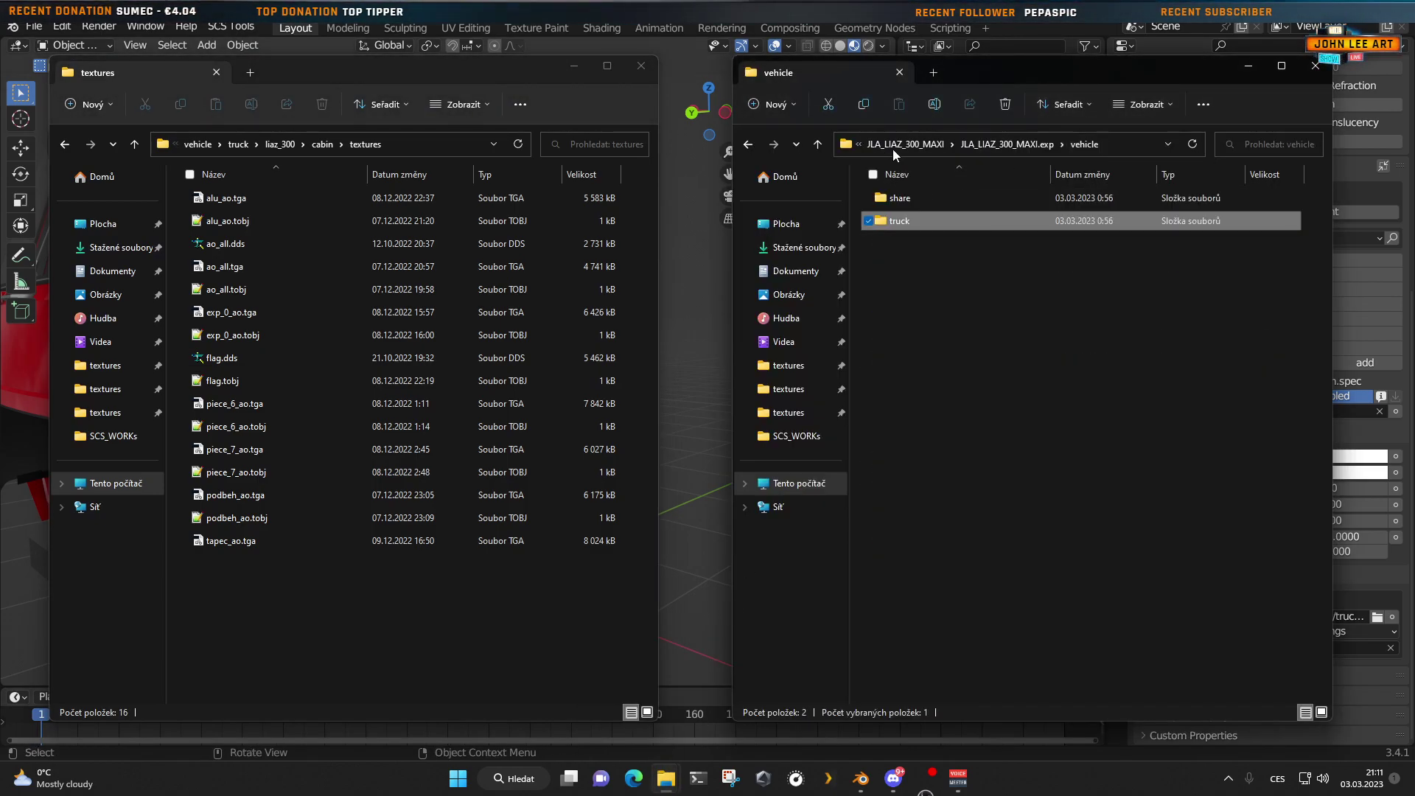
left_click(1015, 144)
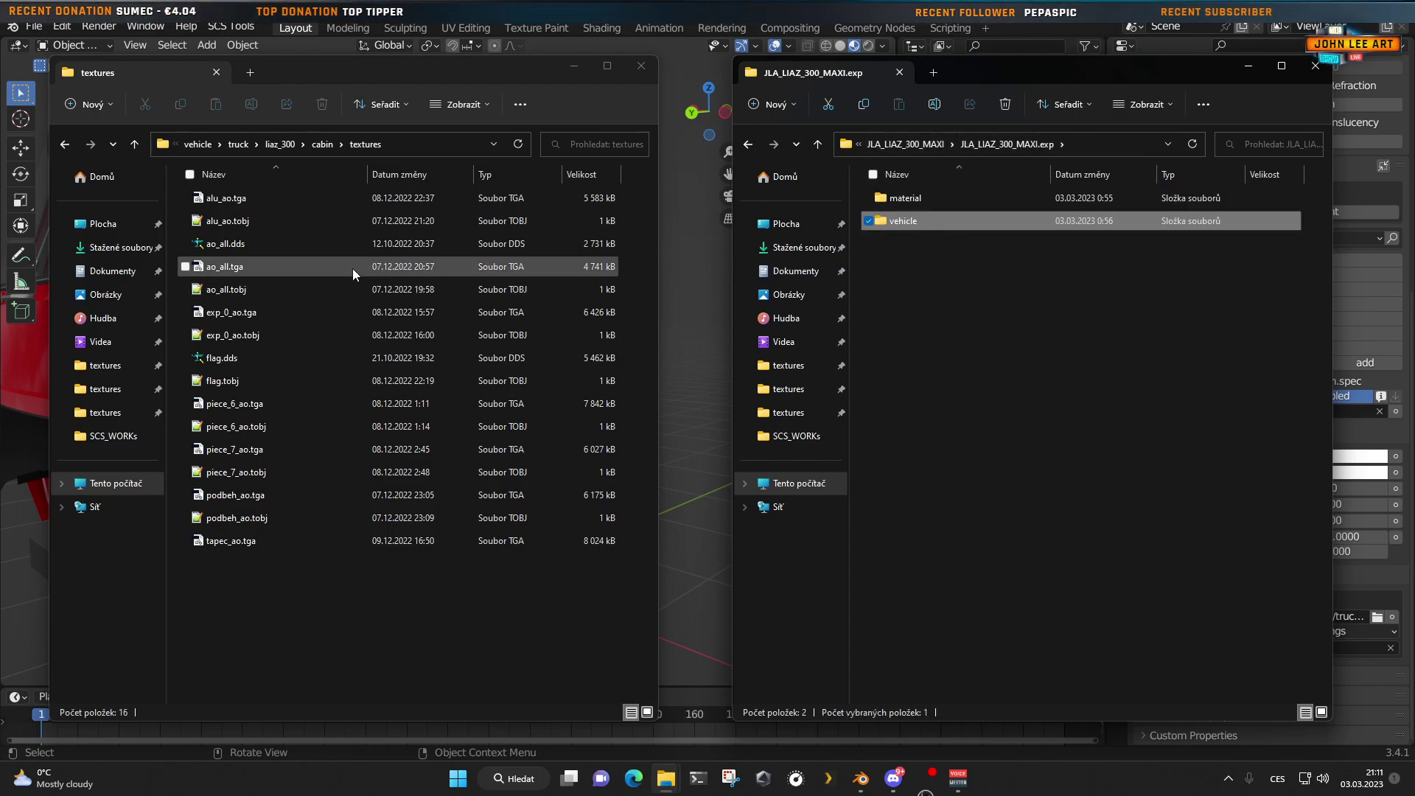
Step: In the other folder window, go up to BLENDER_WORKS and open LIAZ_300 > LIAZ_JLA_300_FREE_exp > vehicle
left_click(281, 145)
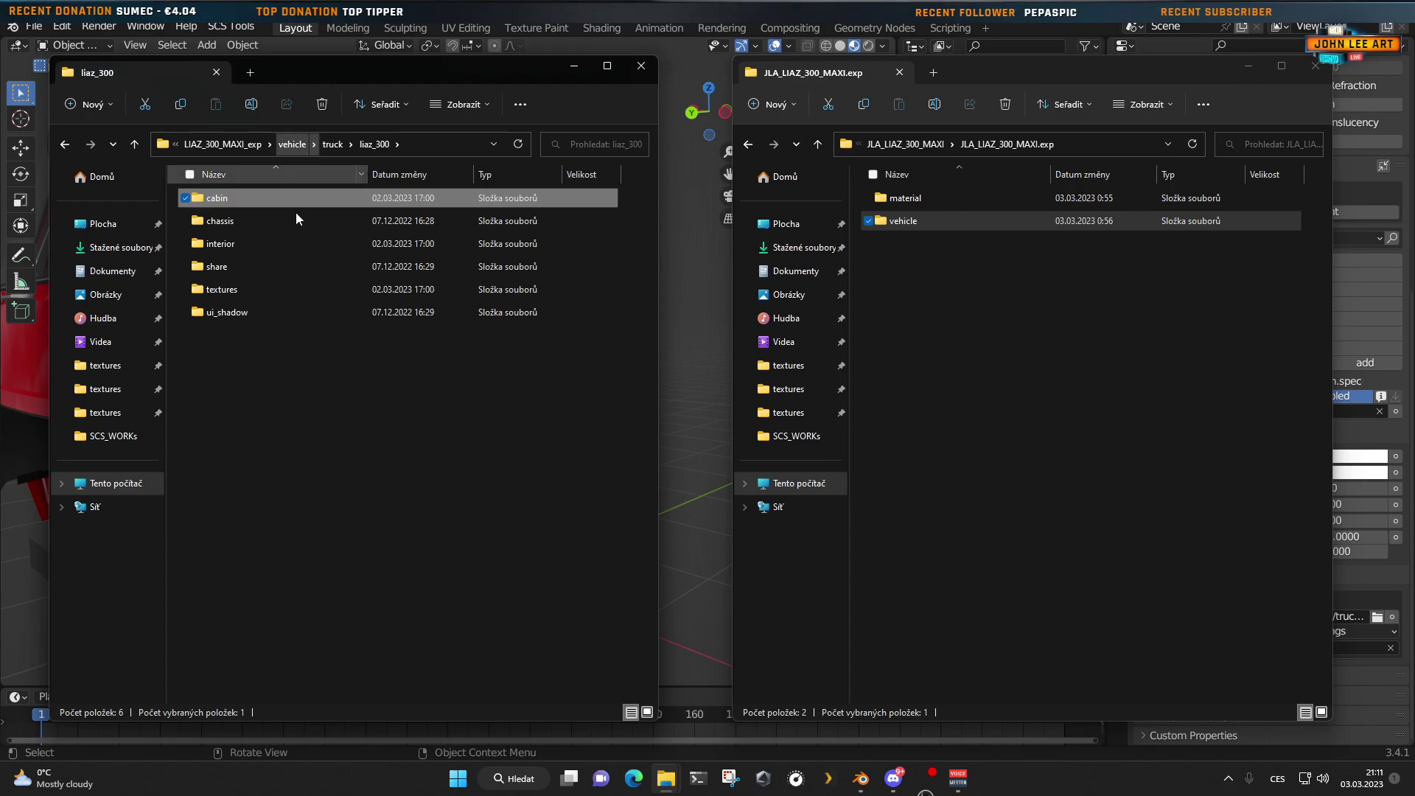
left_click(134, 144)
left_click(135, 144)
left_click(135, 145)
left_click(134, 144)
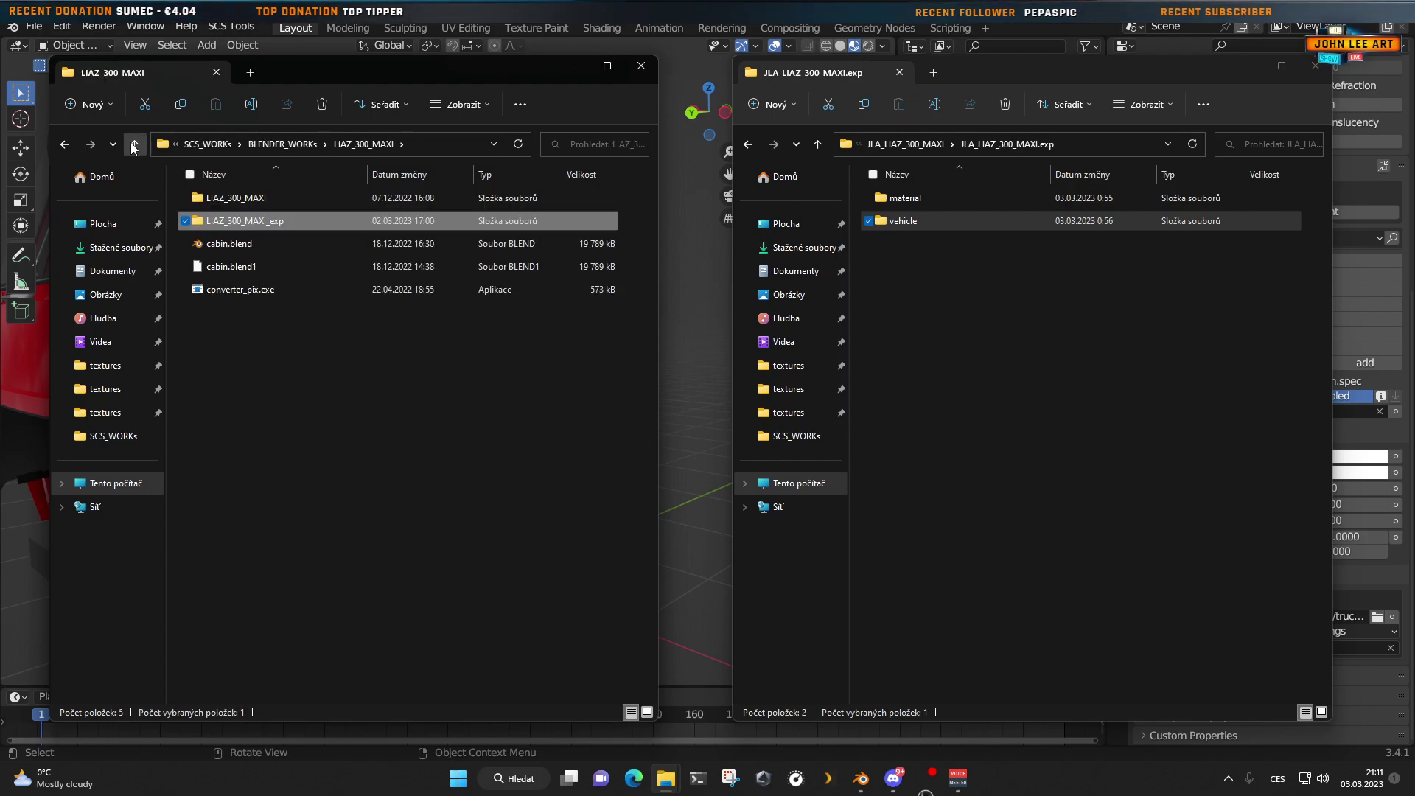
left_click(134, 144)
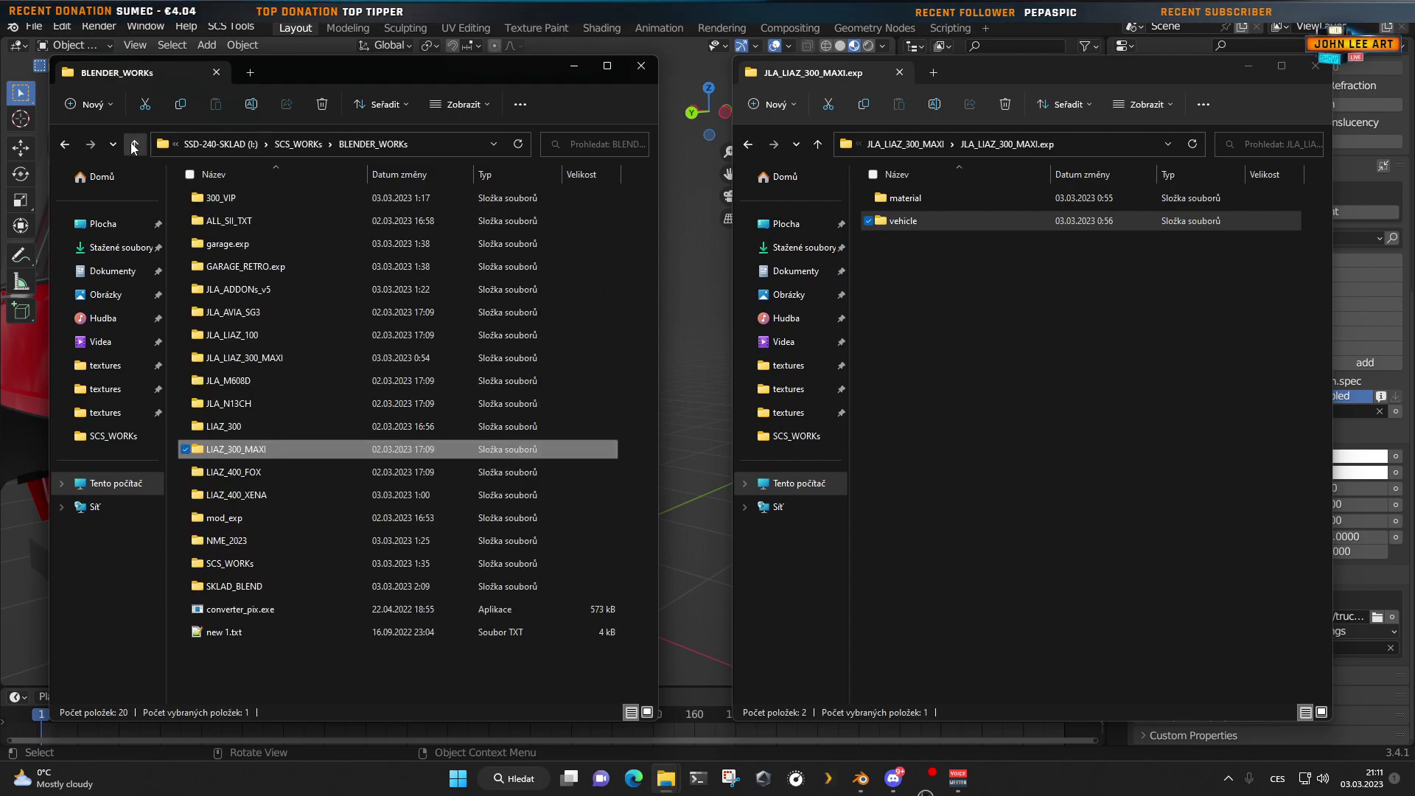
double_click(267, 426)
double_click(283, 221)
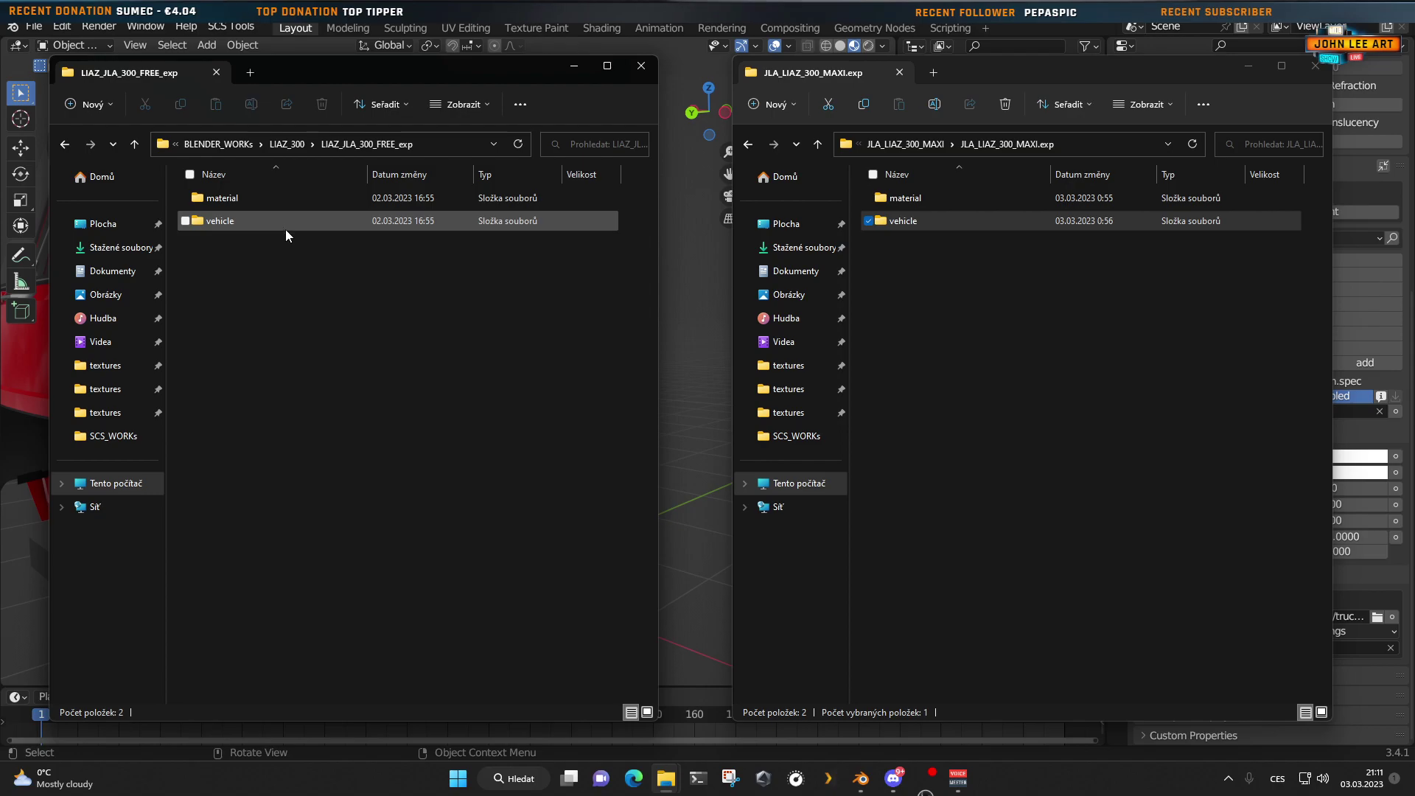
double_click(270, 227)
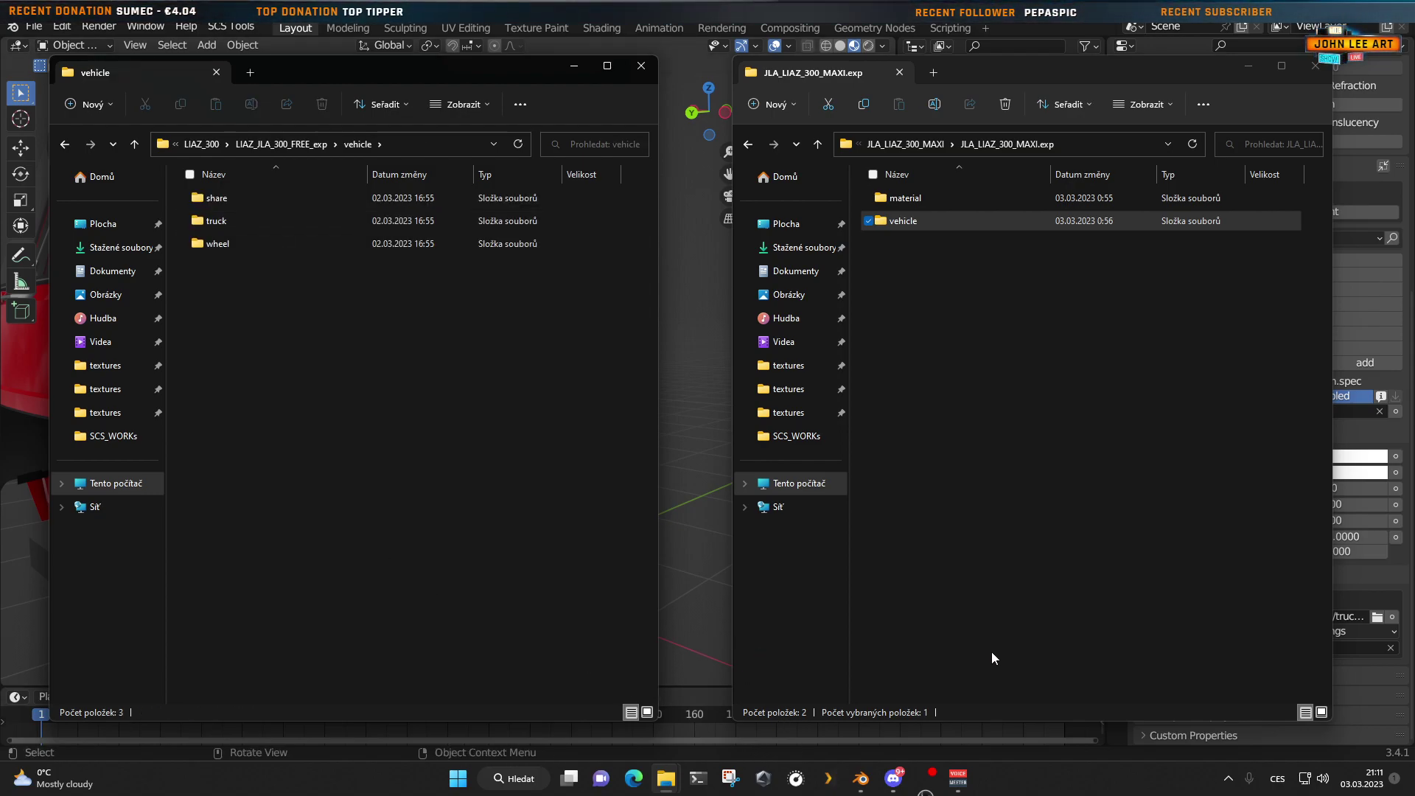
Step: Bring both folder windows back to the front and open truck > liaz_300 > textures inside the LIAZ_JLA_300_FREE_exp vehicle folder
left_click(702, 569)
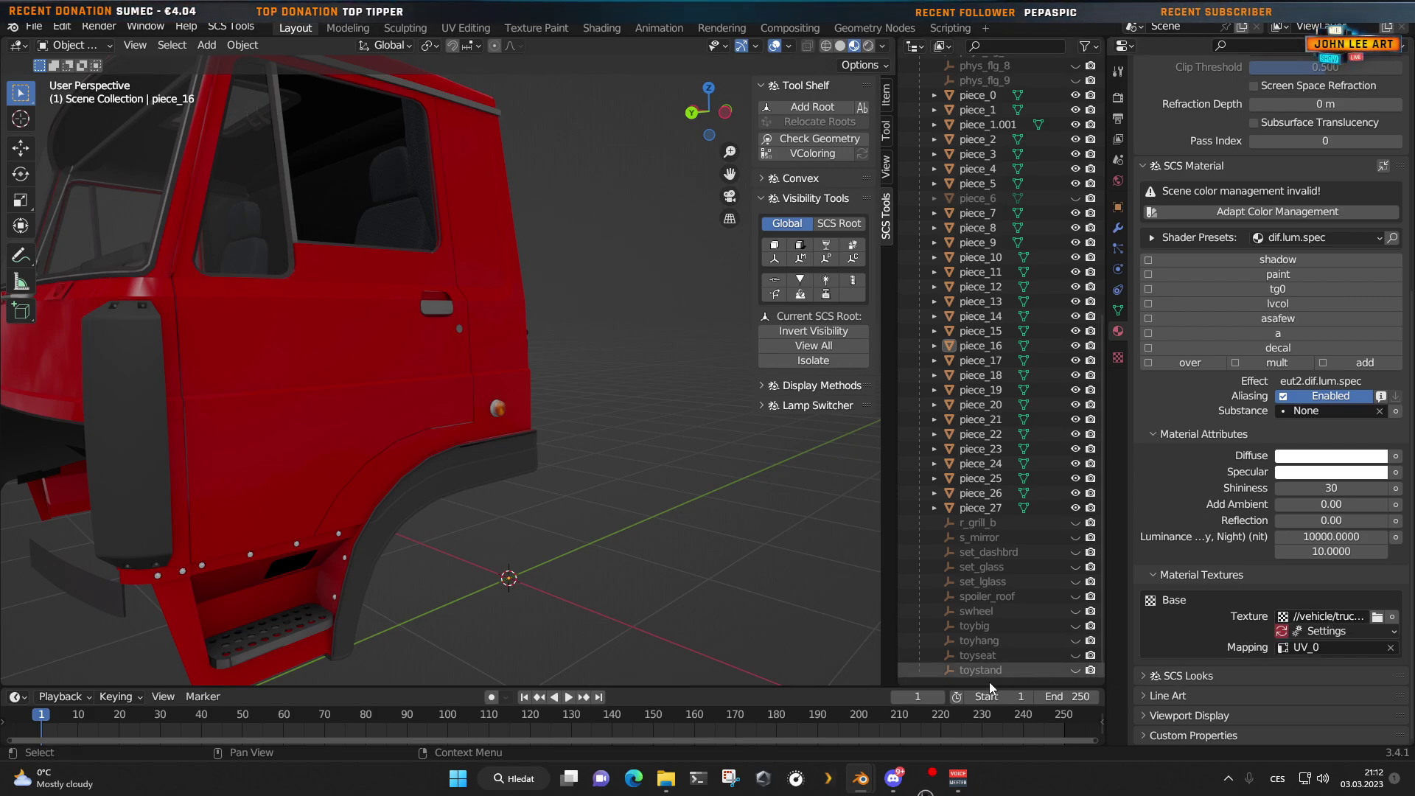
mouse_move(859, 783)
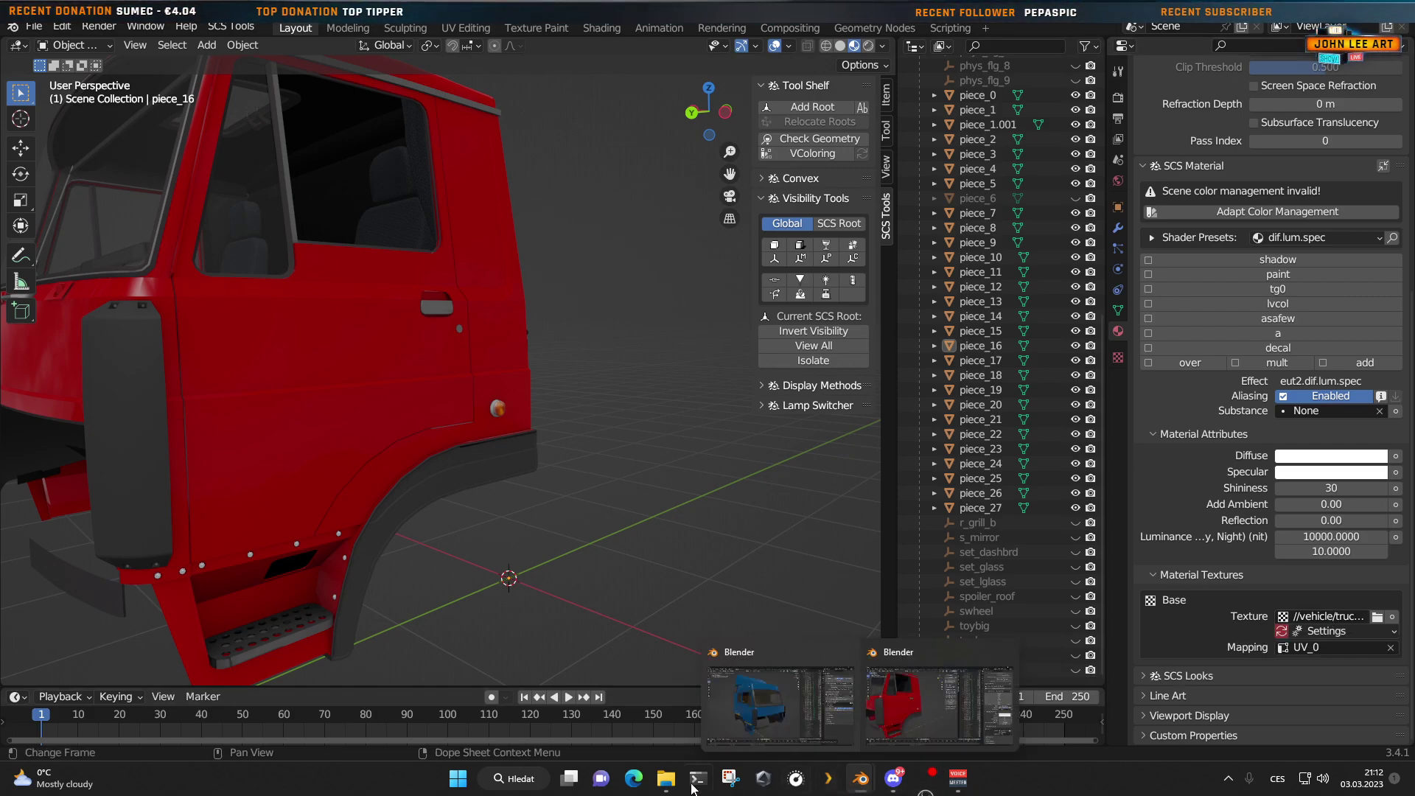
mouse_move(667, 780)
left_click(639, 715)
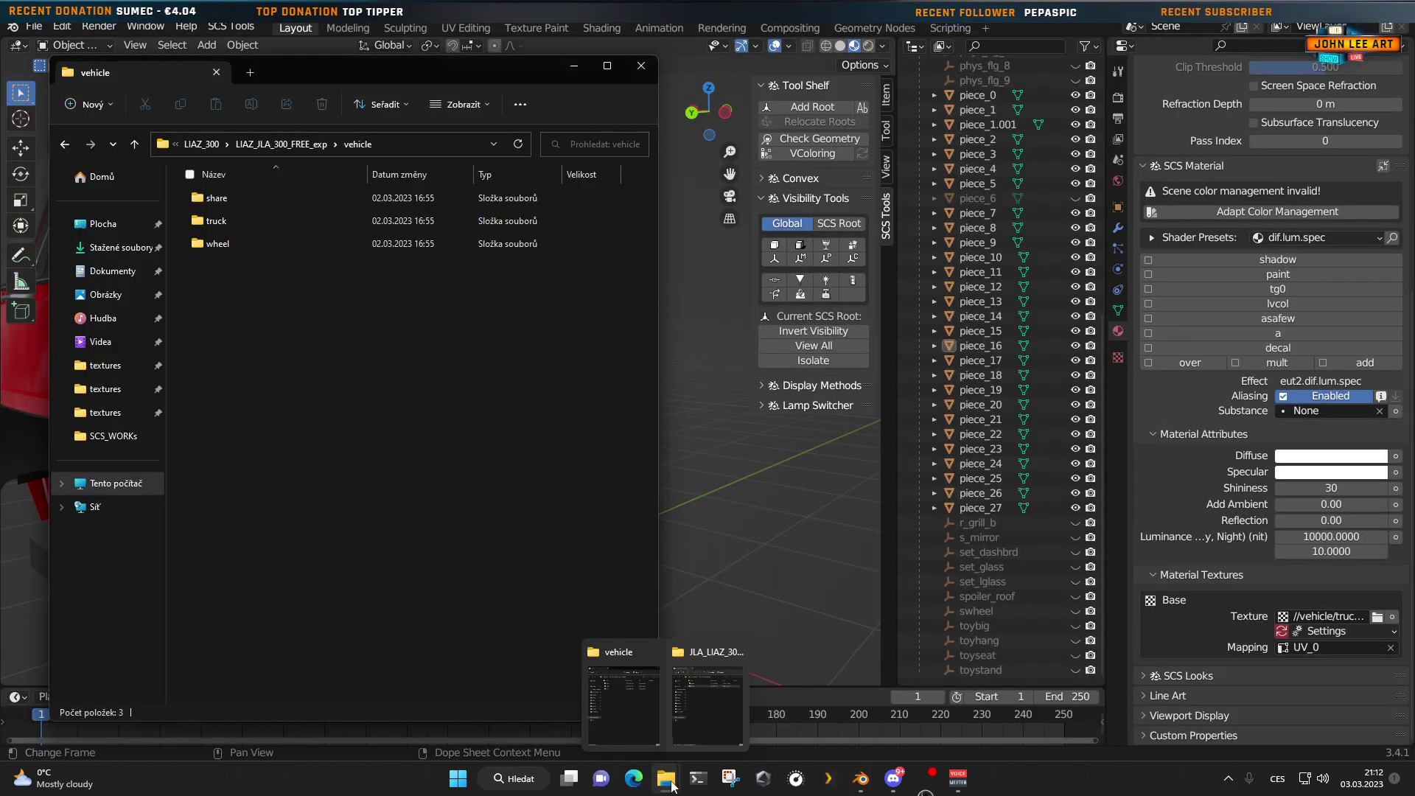
left_click(699, 716)
double_click(263, 221)
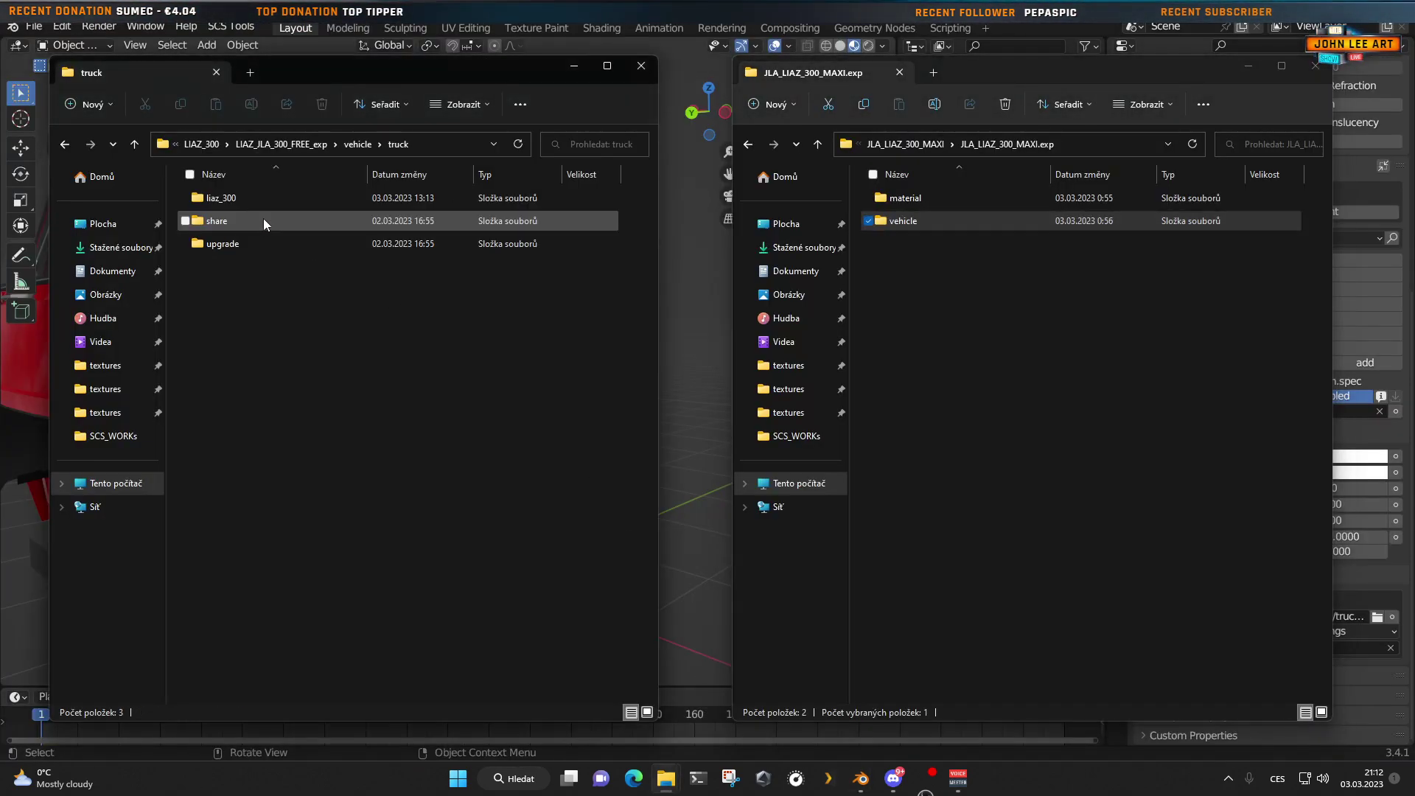
double_click(270, 199)
double_click(268, 244)
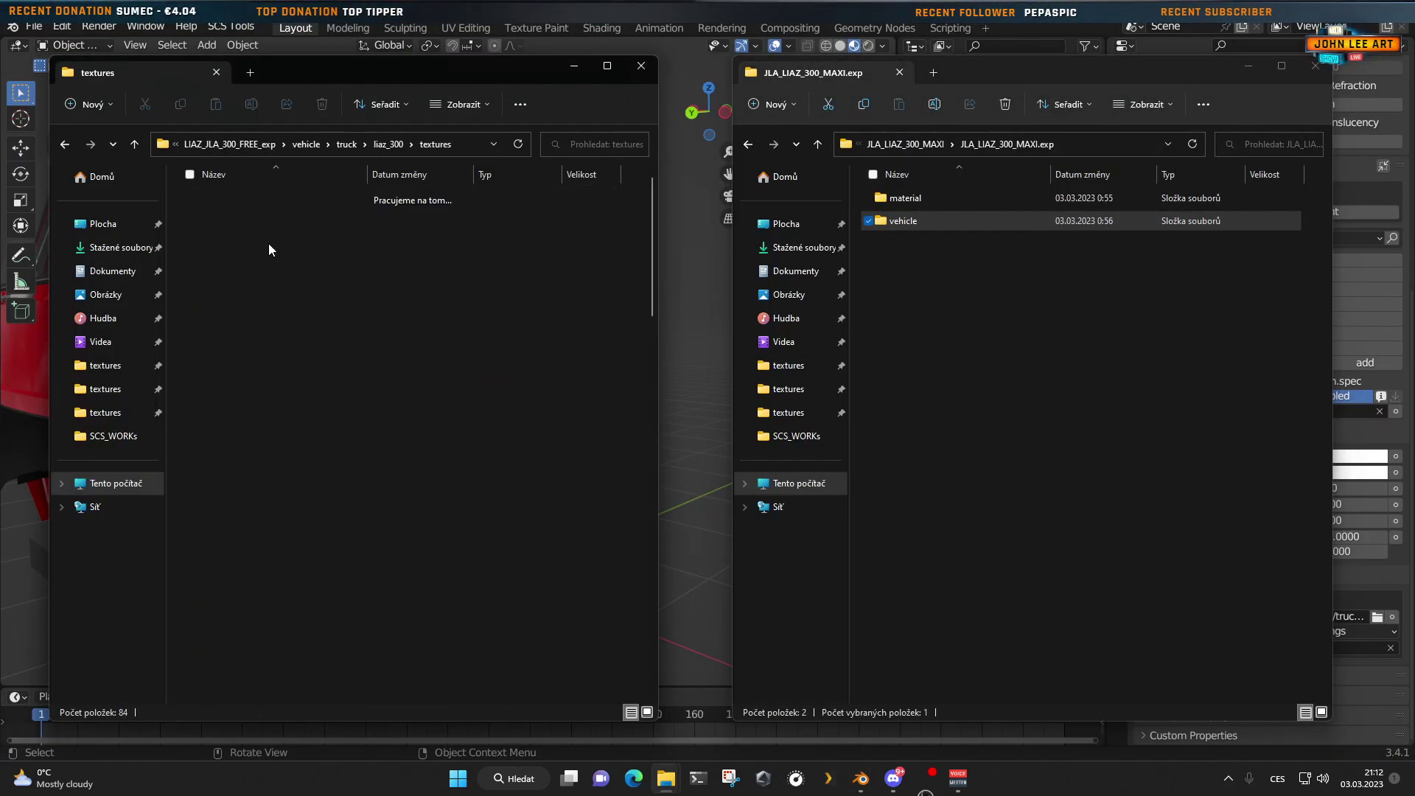
scroll(290, 475, "down", 6)
scroll(289, 591, "down", 5)
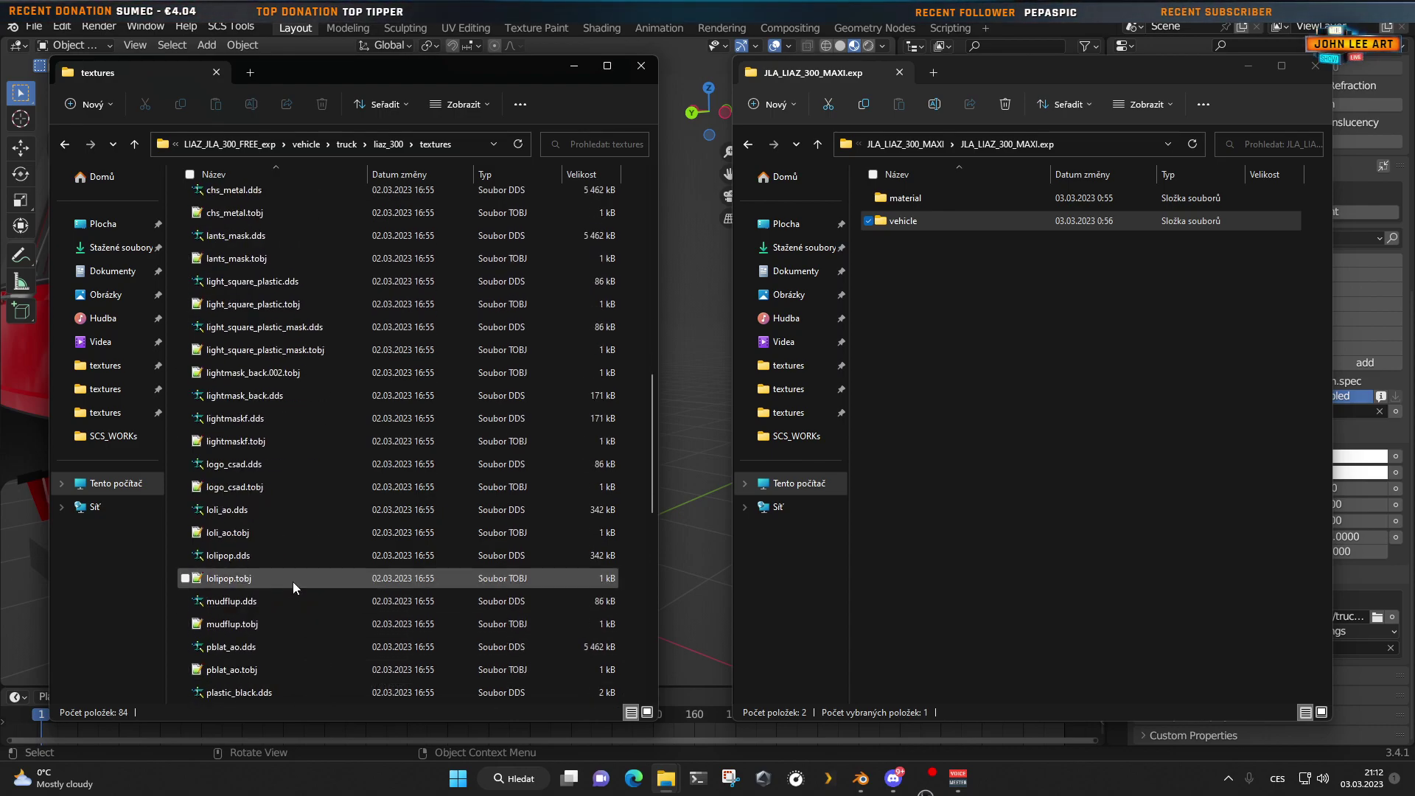
Step: Select loli_ao.dds, loli_ao.tobj, lolipop.dds and lolipop.tobj in the LIAZ_JLA_300_FREE_exp textures folder
left_click(267, 511)
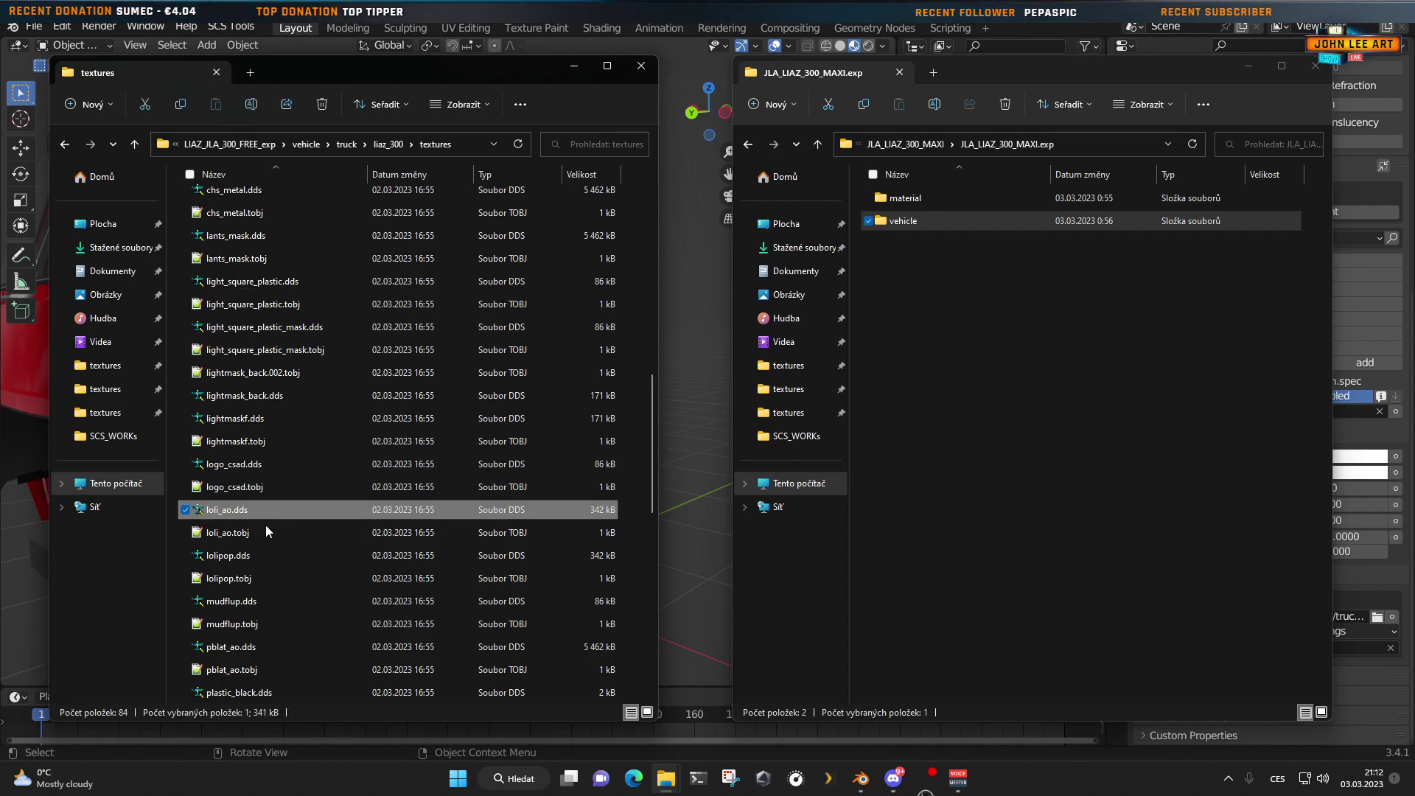
left_click(185, 533)
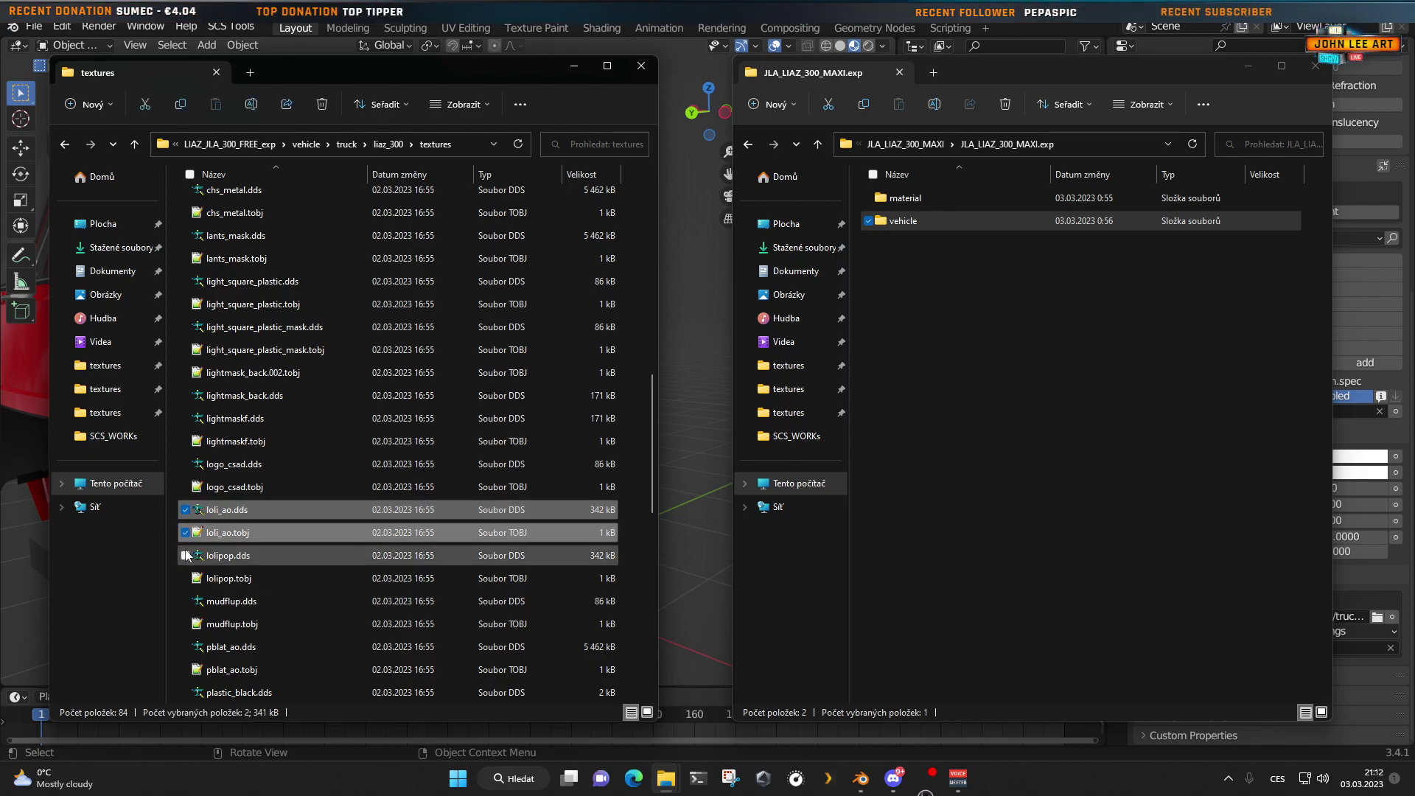
left_click(185, 556)
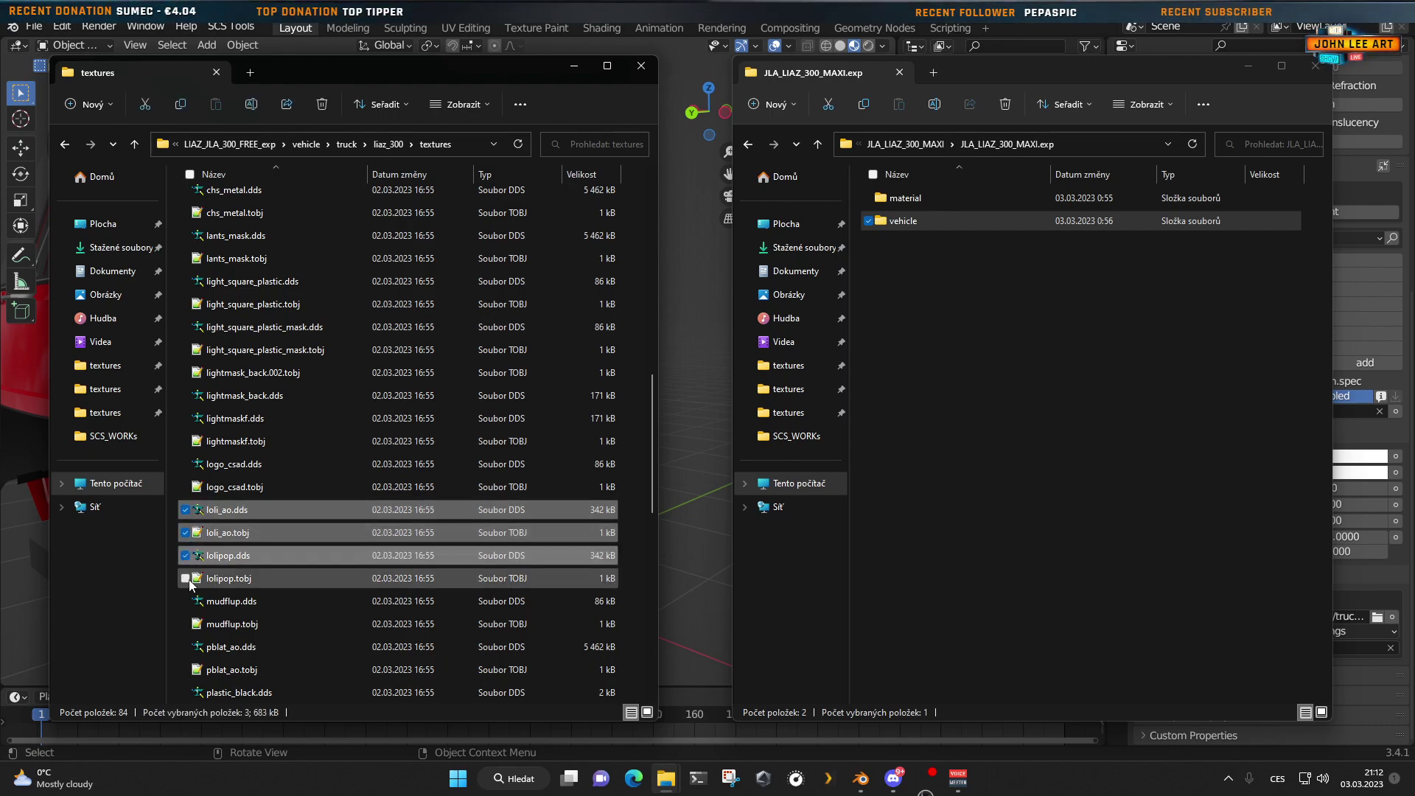
left_click(185, 578)
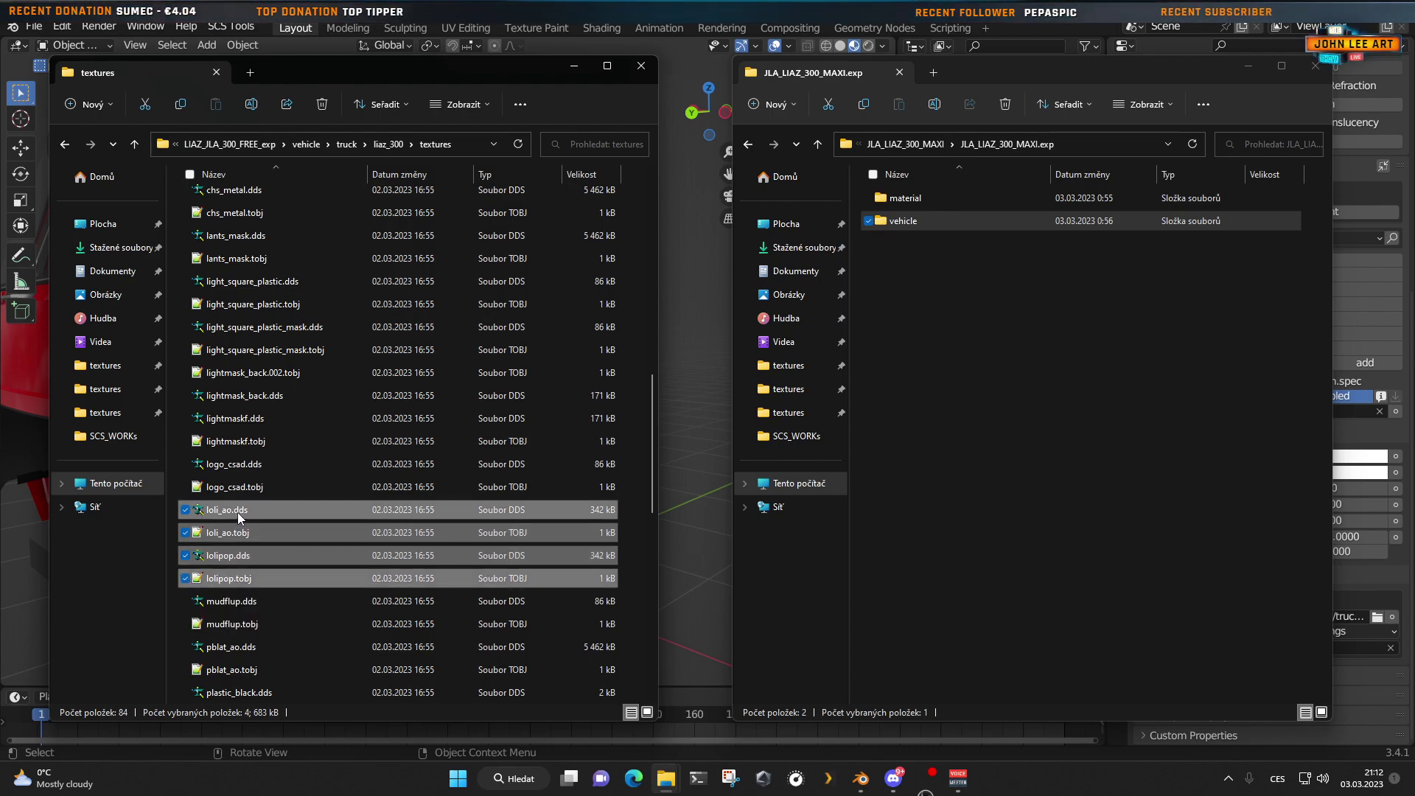
left_click_drag(238, 511, 874, 421)
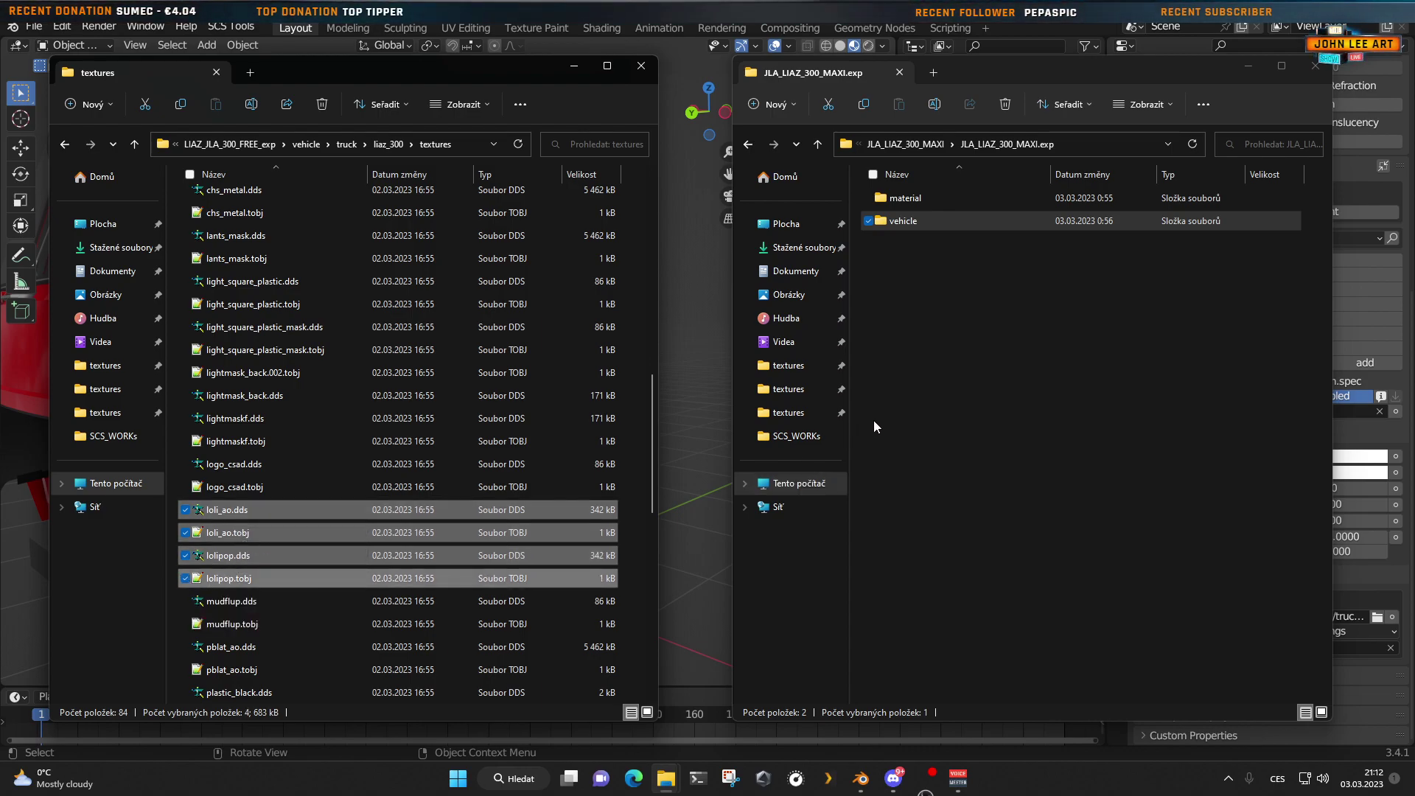
Step: Open vehicle > truck > liaz_300 > textures inside JLA_LIAZ_300_MAXI.exp as the destination folder
double_click(914, 227)
double_click(919, 215)
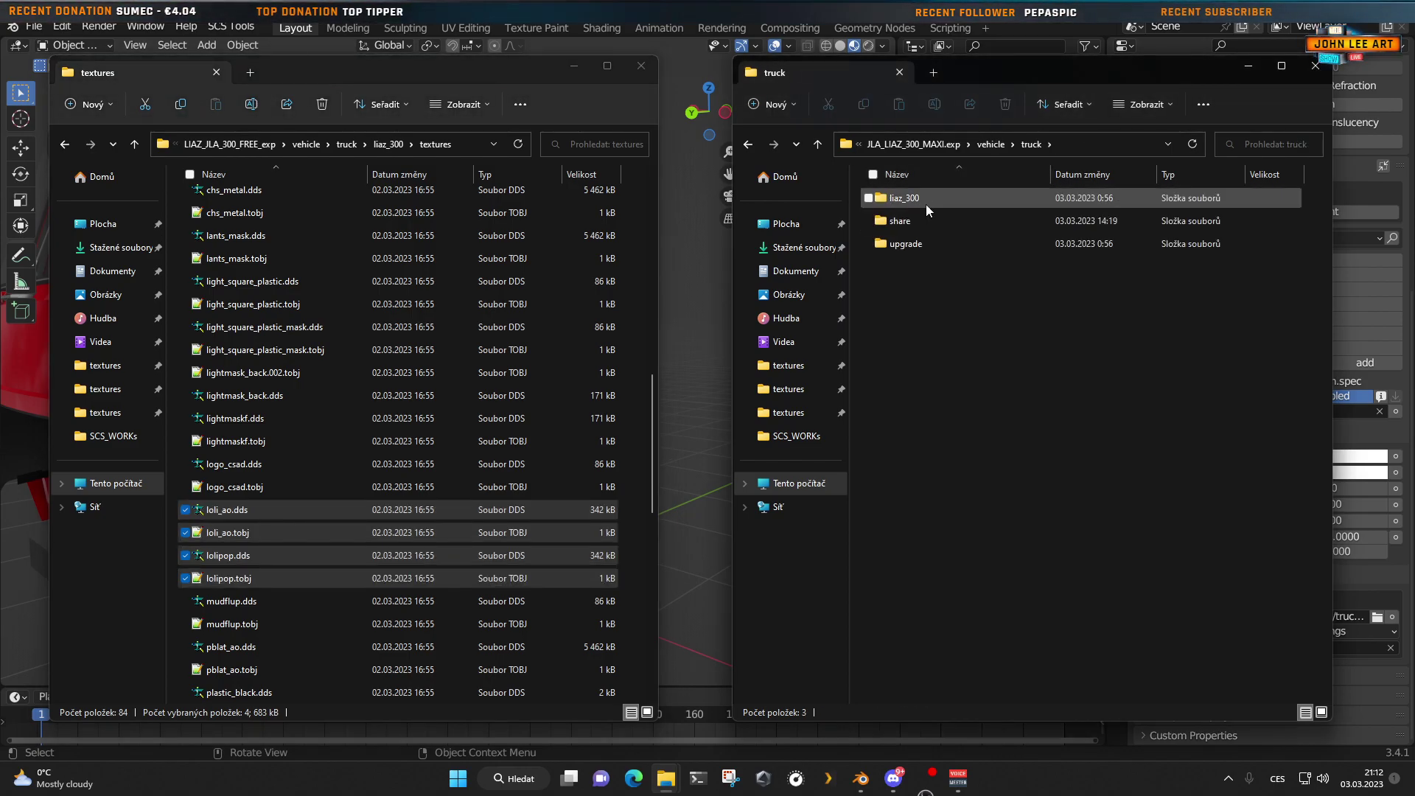
double_click(925, 198)
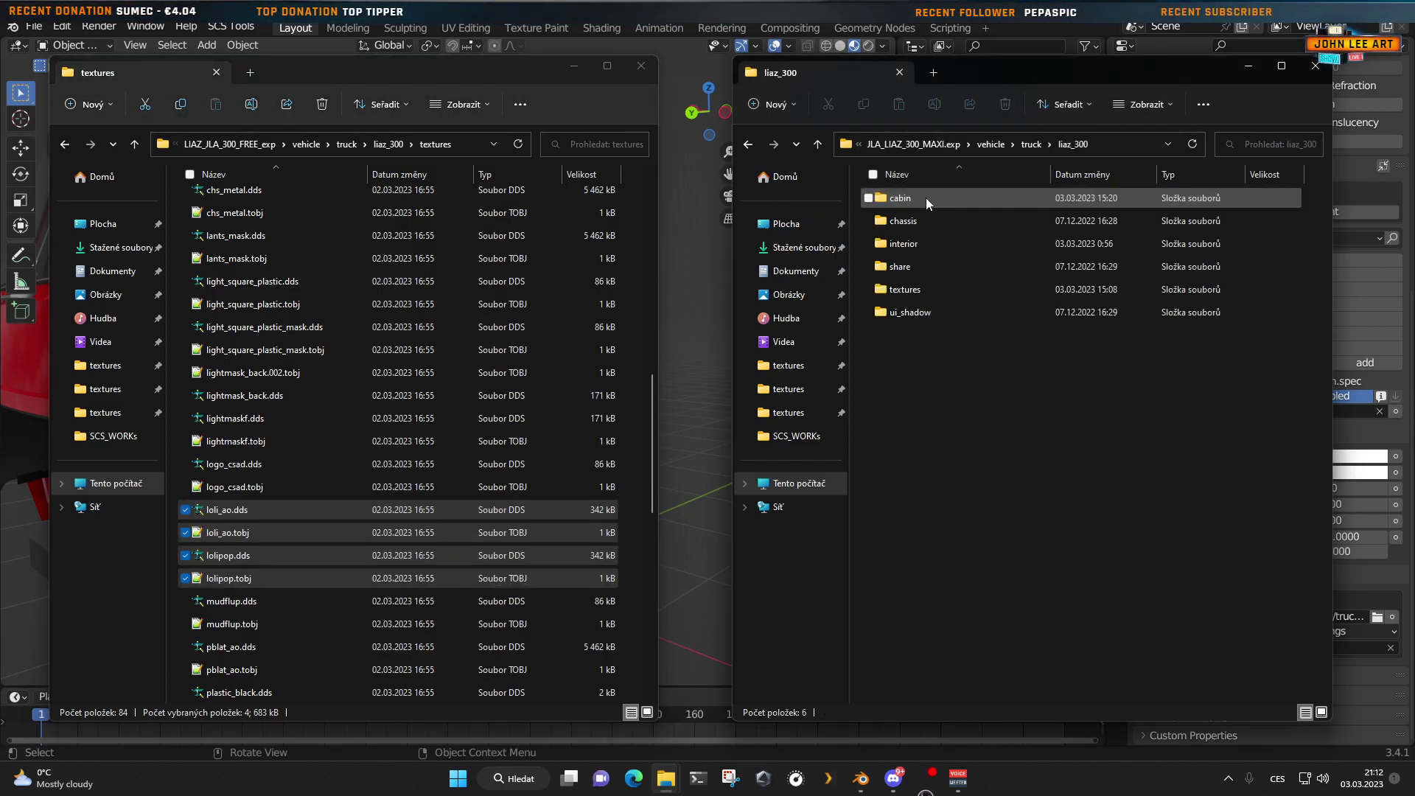
double_click(924, 289)
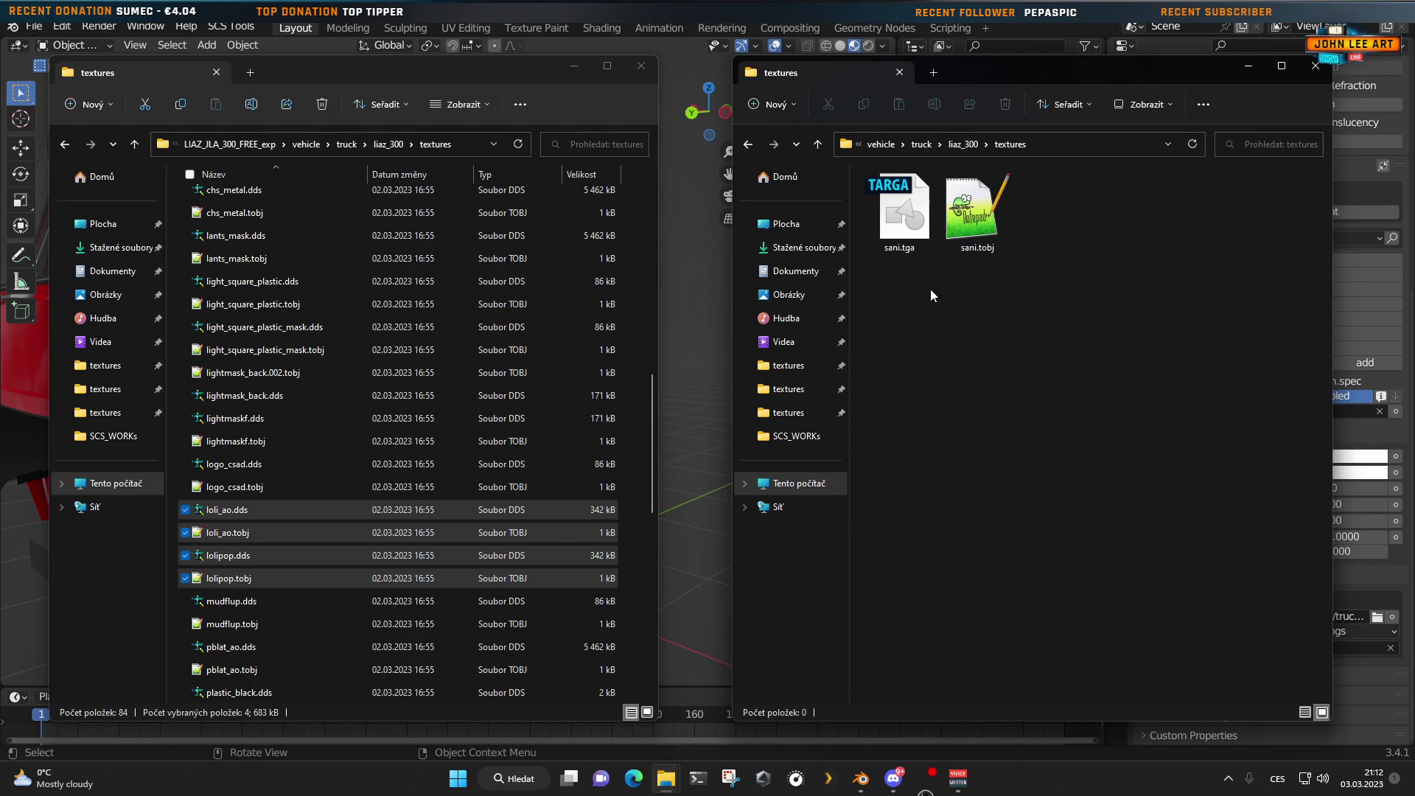
Step: Copy the four selected loli_ao and lolipop texture files into the textures folder of the MAXI project
right_click(224, 512)
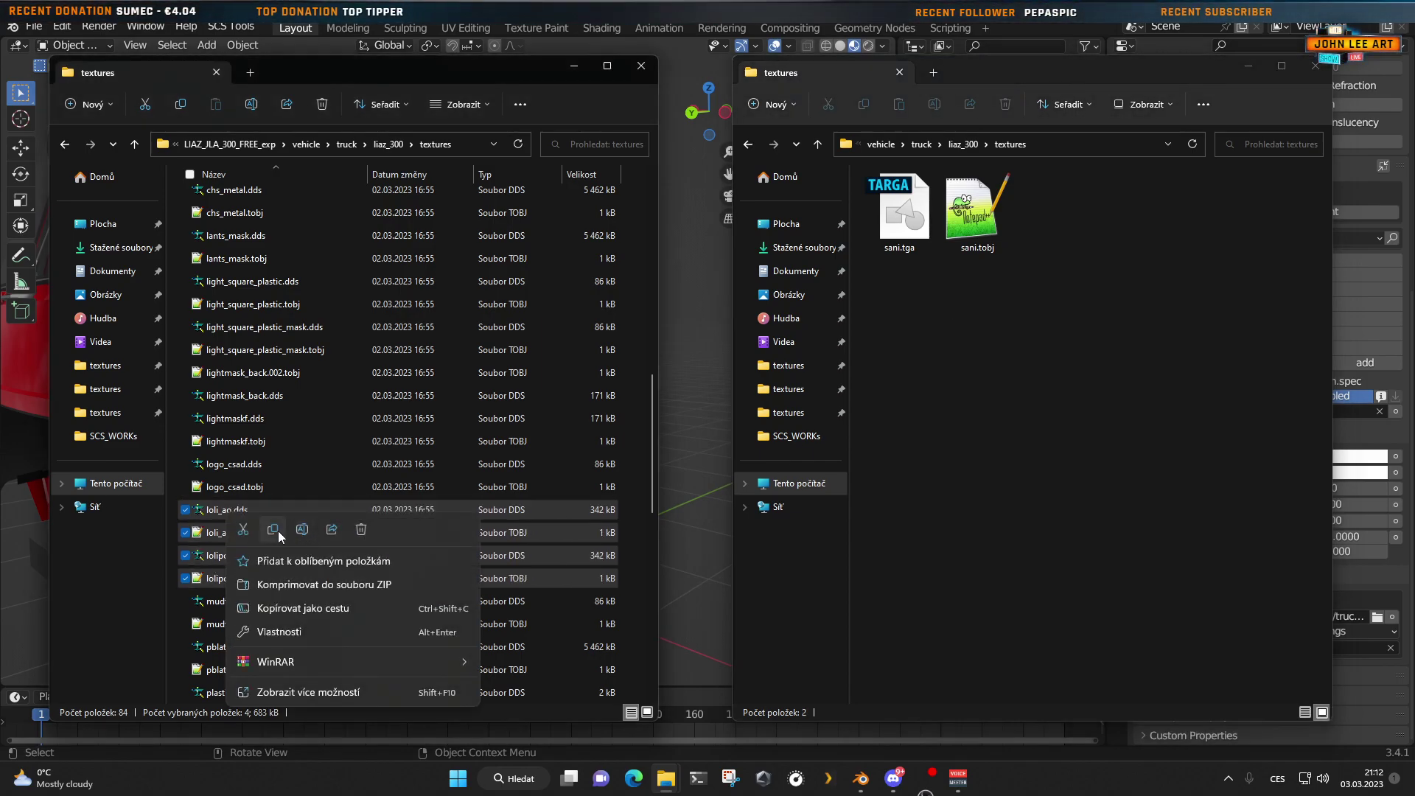
left_click(272, 531)
right_click(1019, 466)
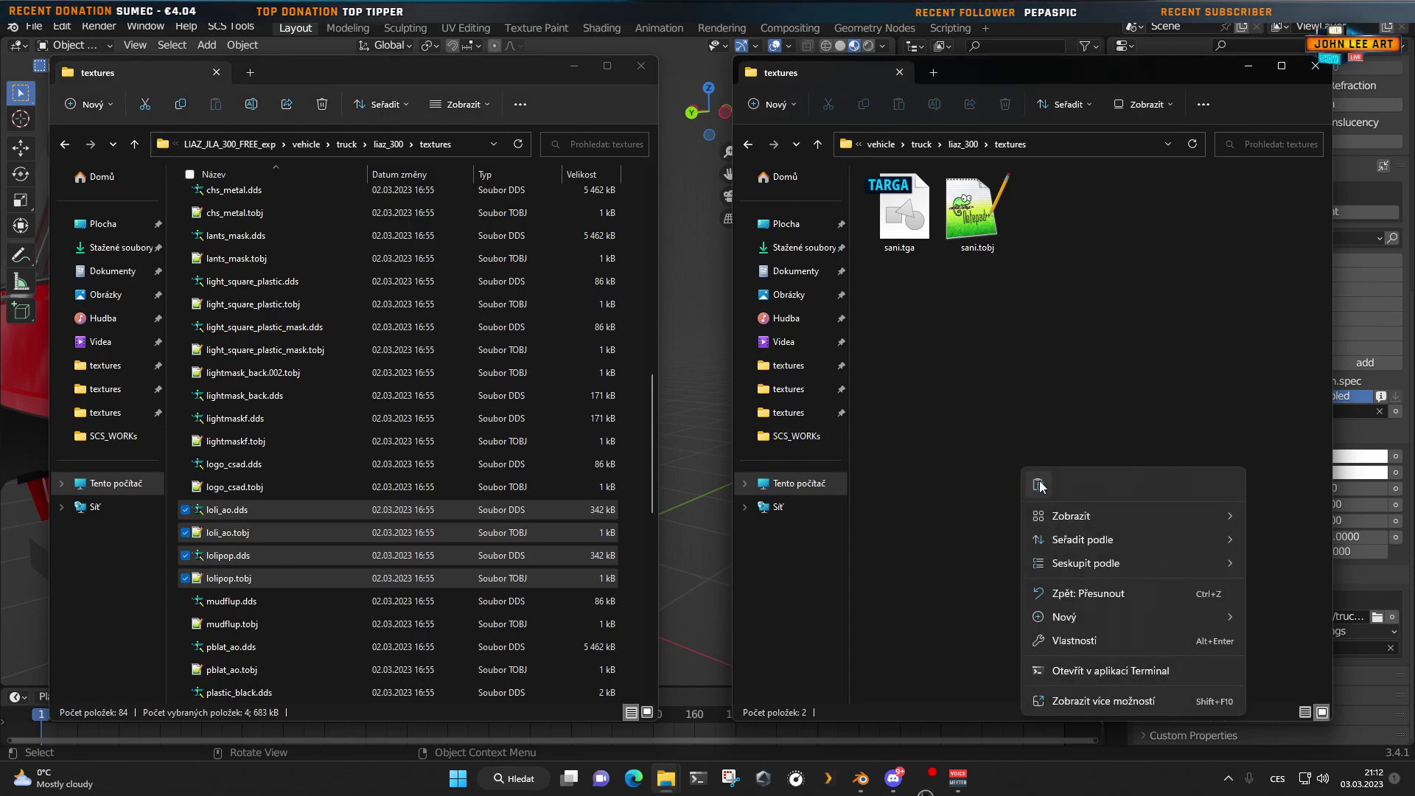
left_click(997, 494)
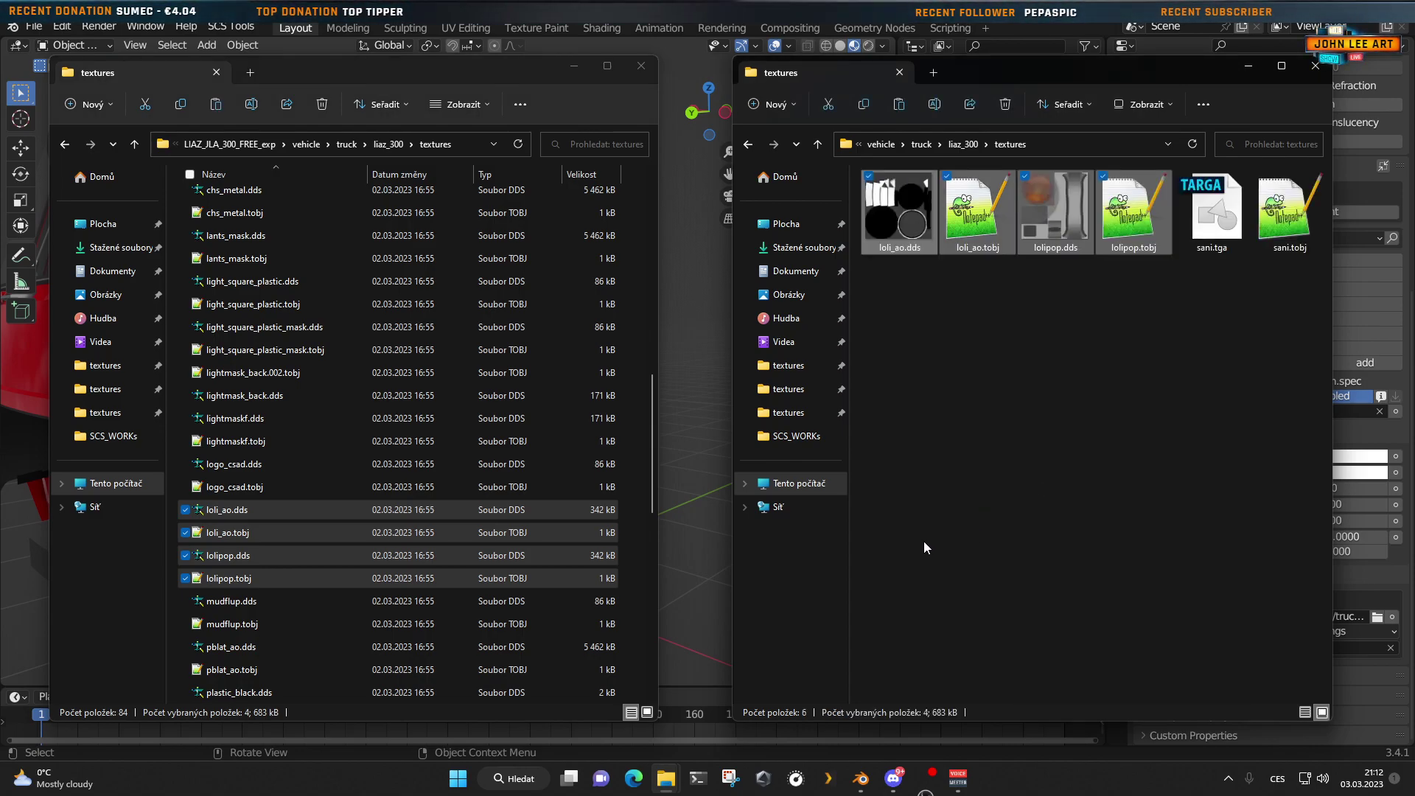
Step: Return to the red cab scene in Blender and examine the material settings of the side lamp's housing, lens and screws
left_click(704, 584)
scroll(546, 509, "up", 3)
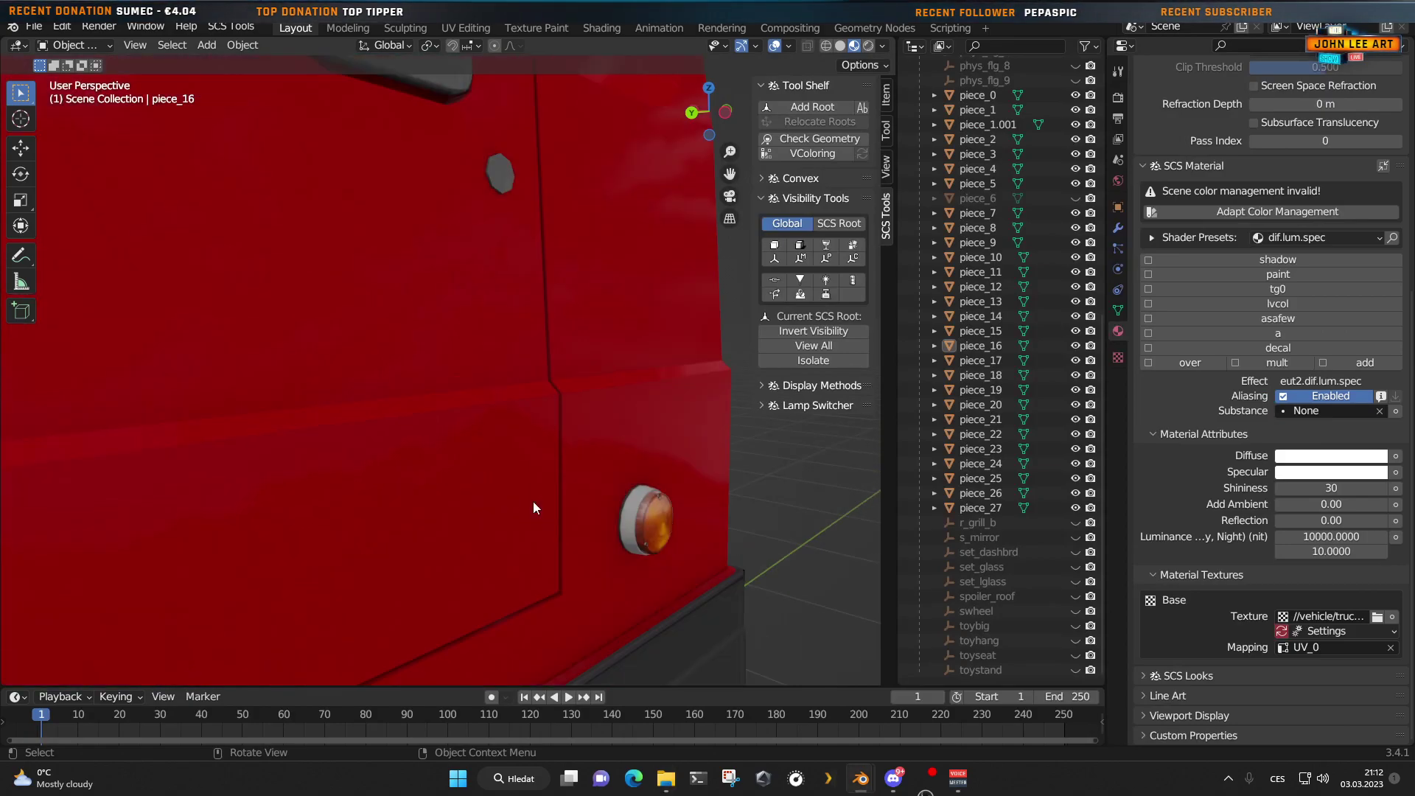
left_click(626, 526)
scroll(1224, 534, "down", 2)
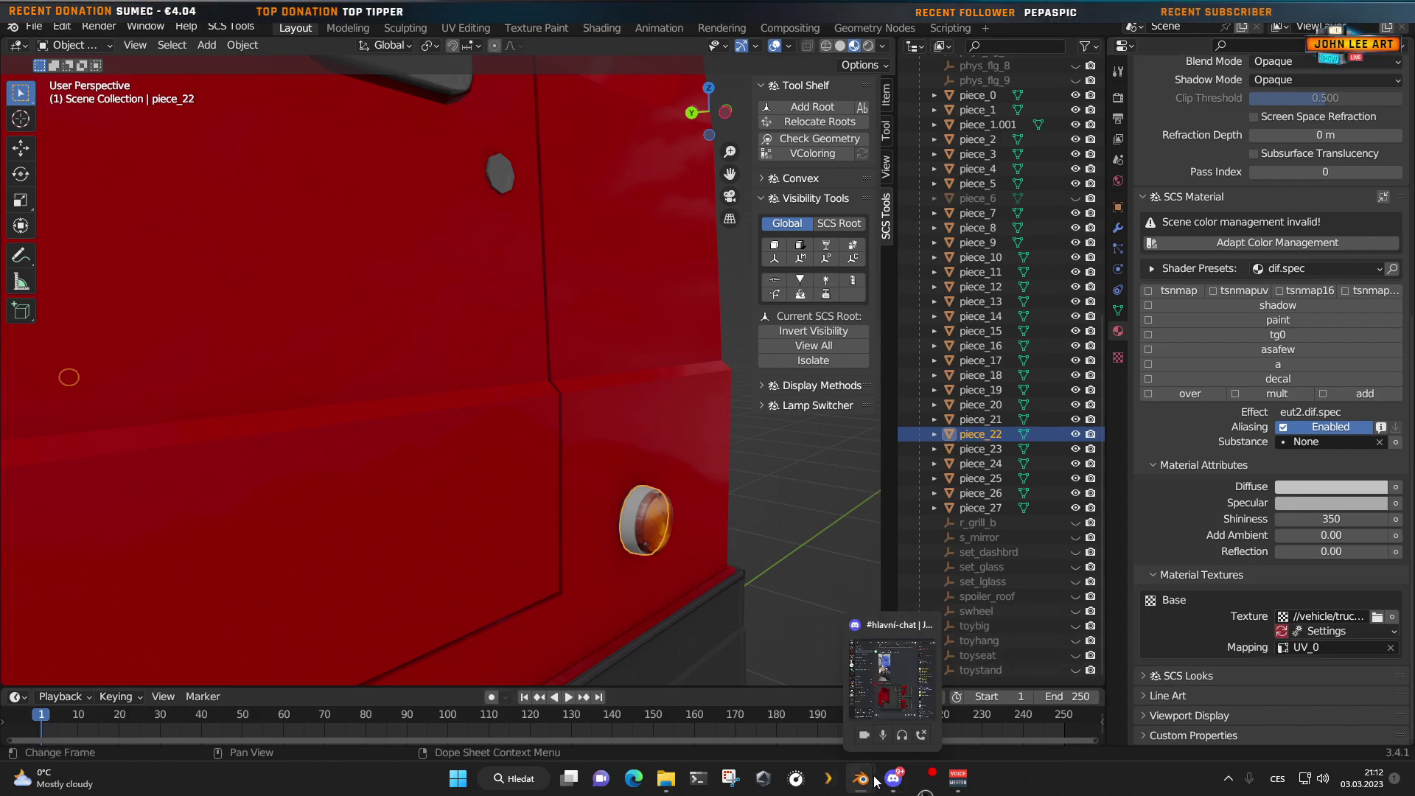
left_click(647, 525)
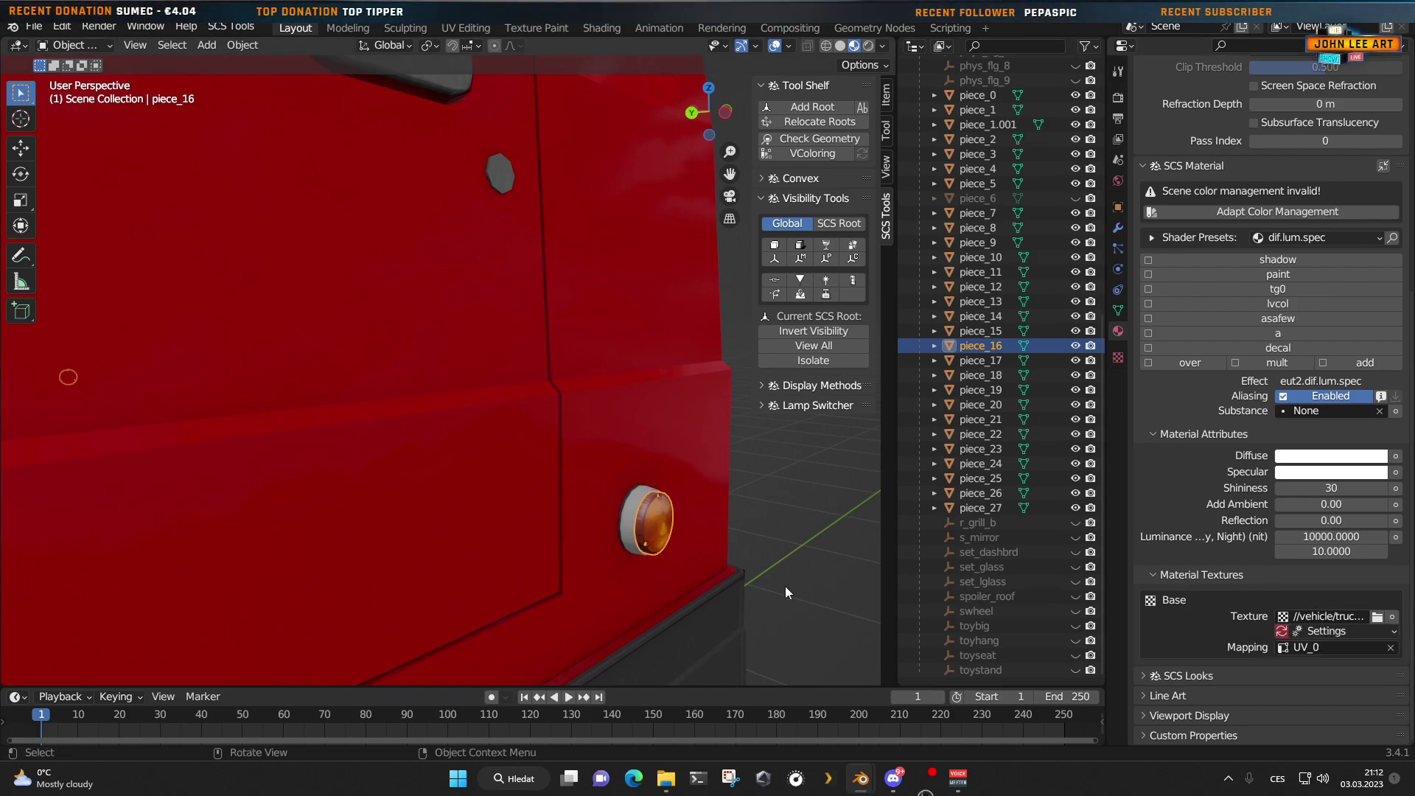
middle_click_drag(547, 538, 457, 503)
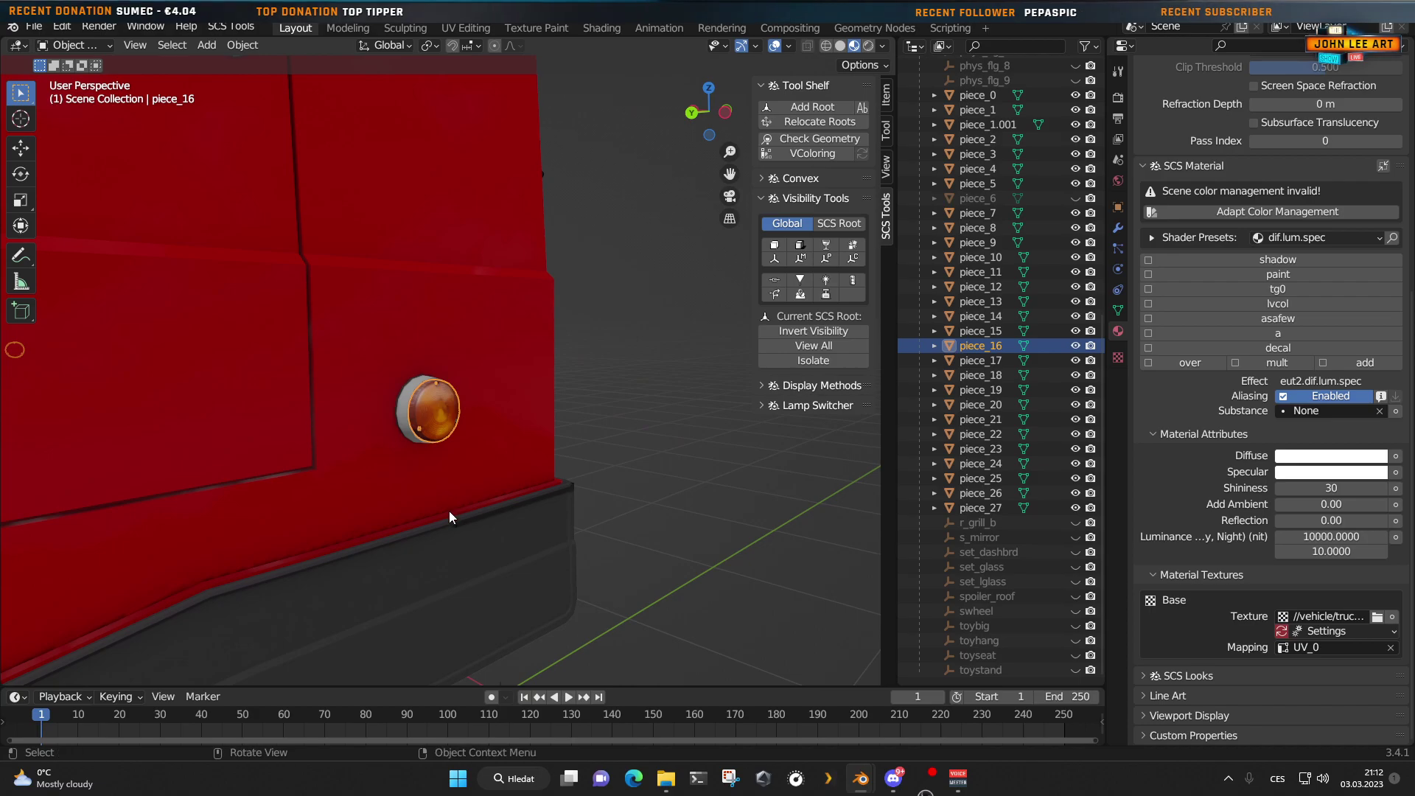
scroll(449, 511, "up", 5)
left_click(361, 465)
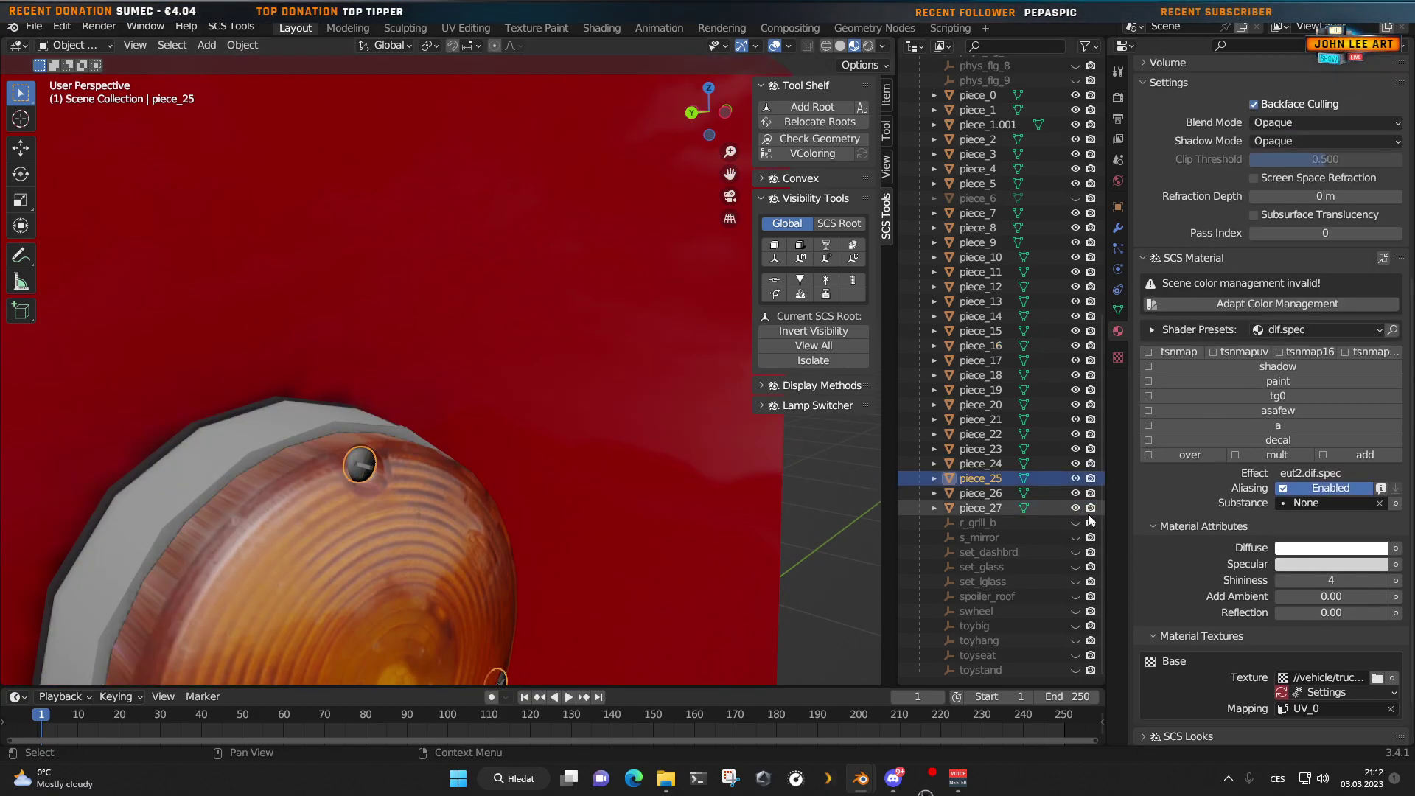
scroll(1297, 524, "down", 2)
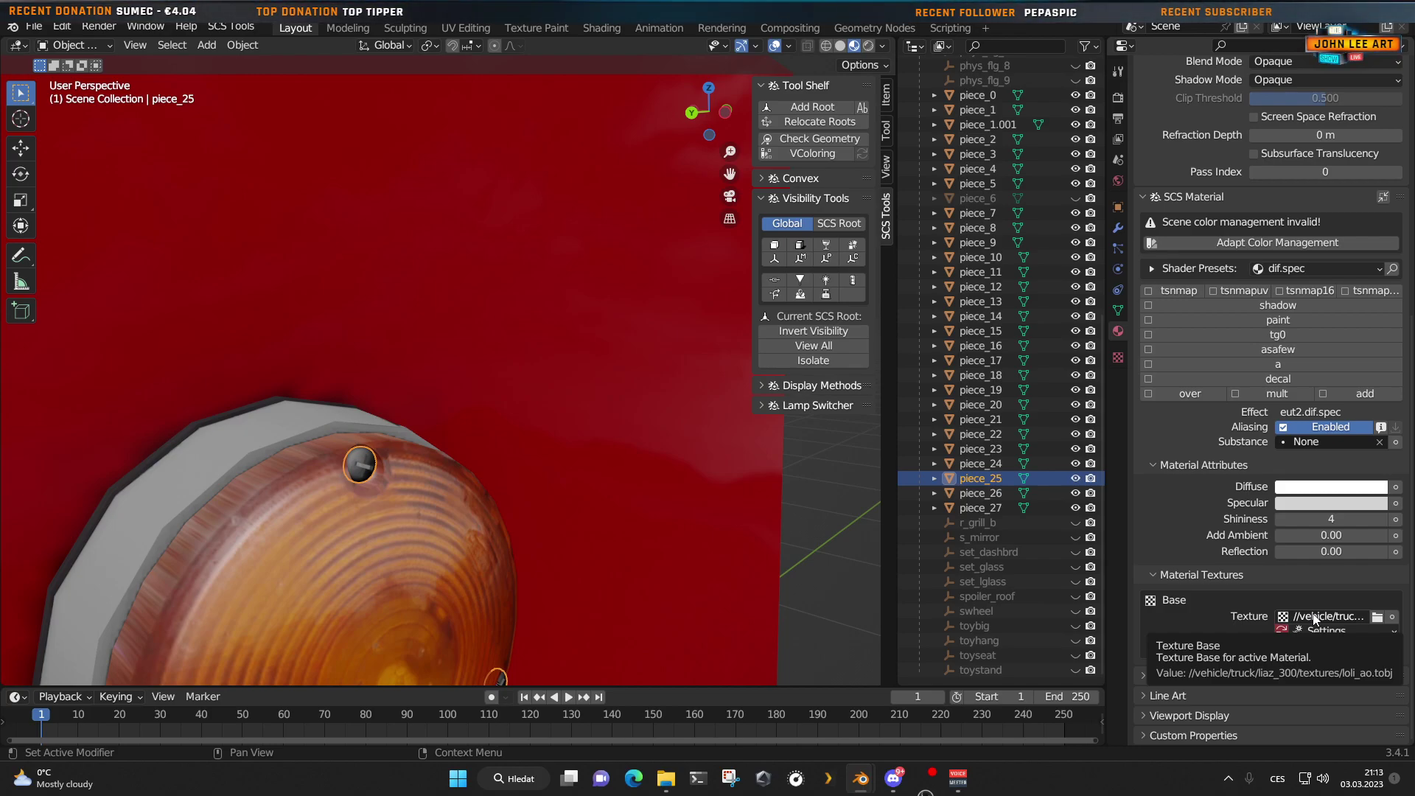
Step: Switch to the blue cab scene and examine the material settings of the side lamp's housing
mouse_move(865, 790)
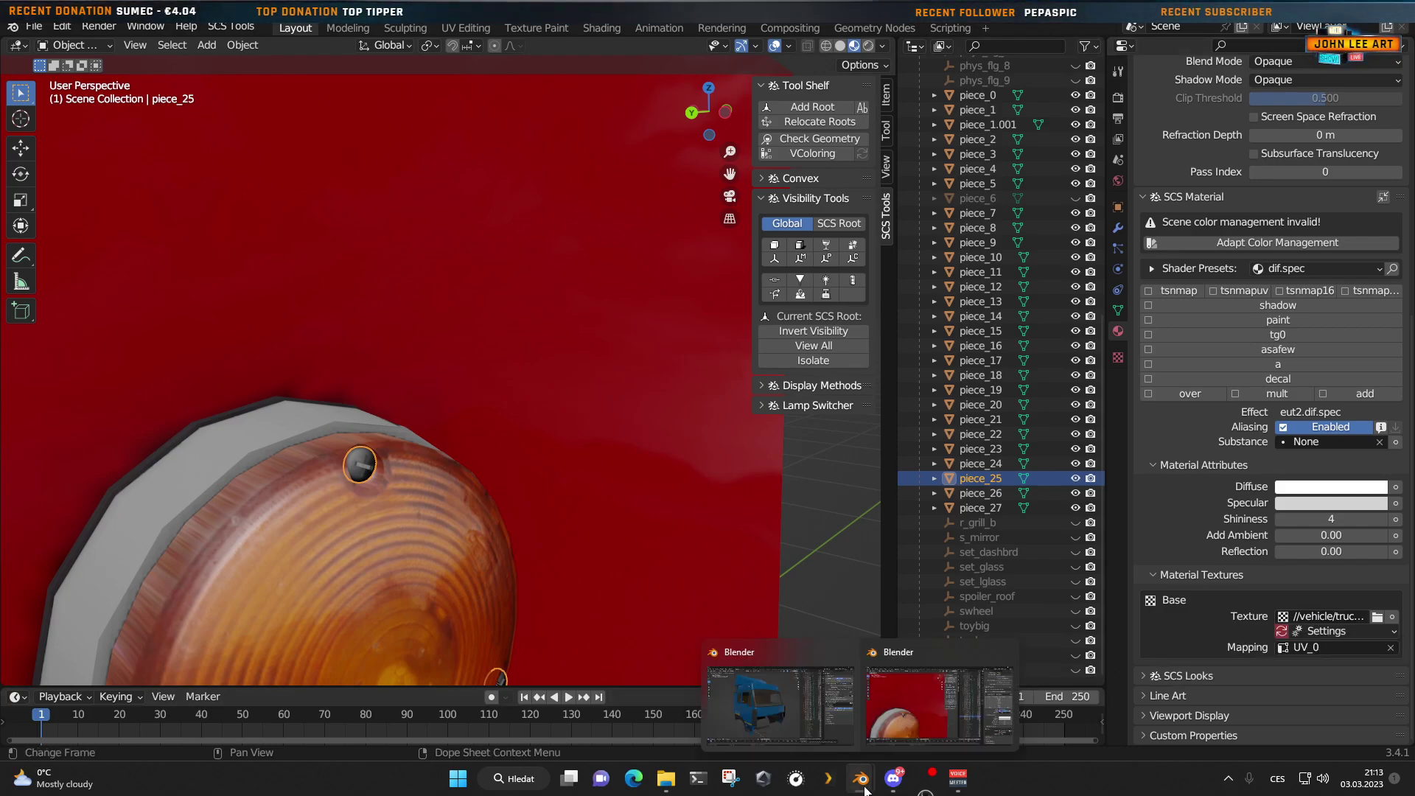
left_click(771, 729)
middle_click_drag(718, 520, 498, 442)
scroll(543, 442, "up", 5)
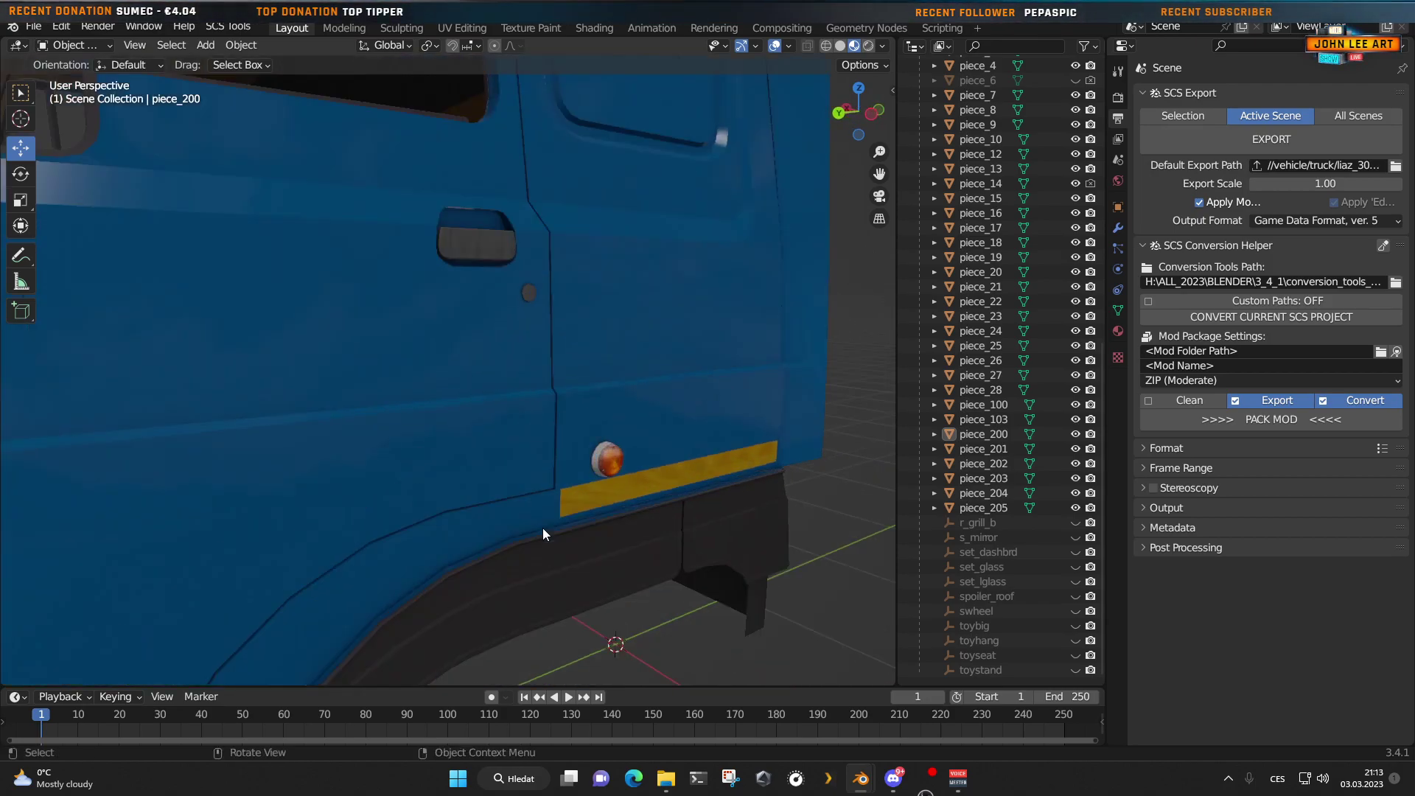
scroll(575, 508, "up", 2)
scroll(525, 514, "up", 6)
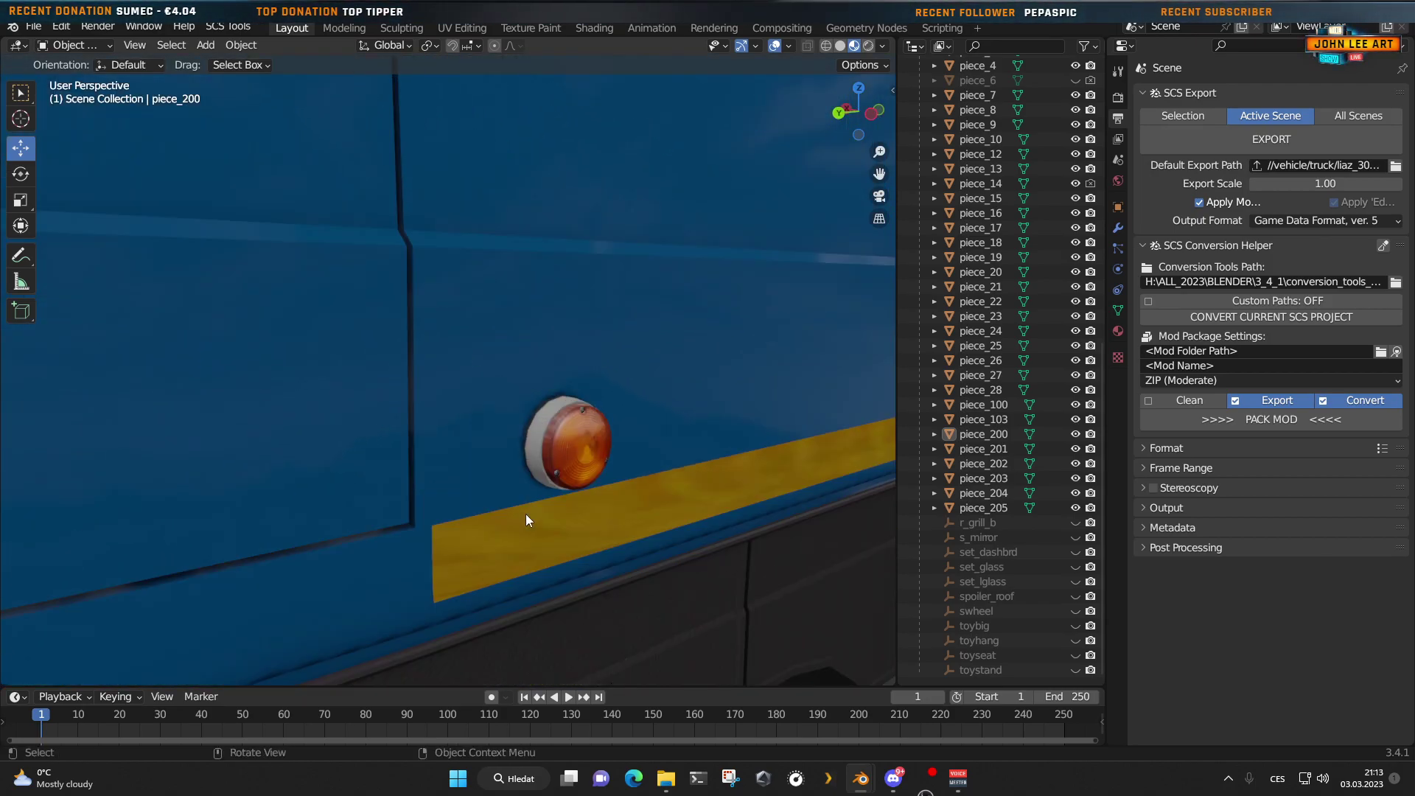
left_click(691, 542)
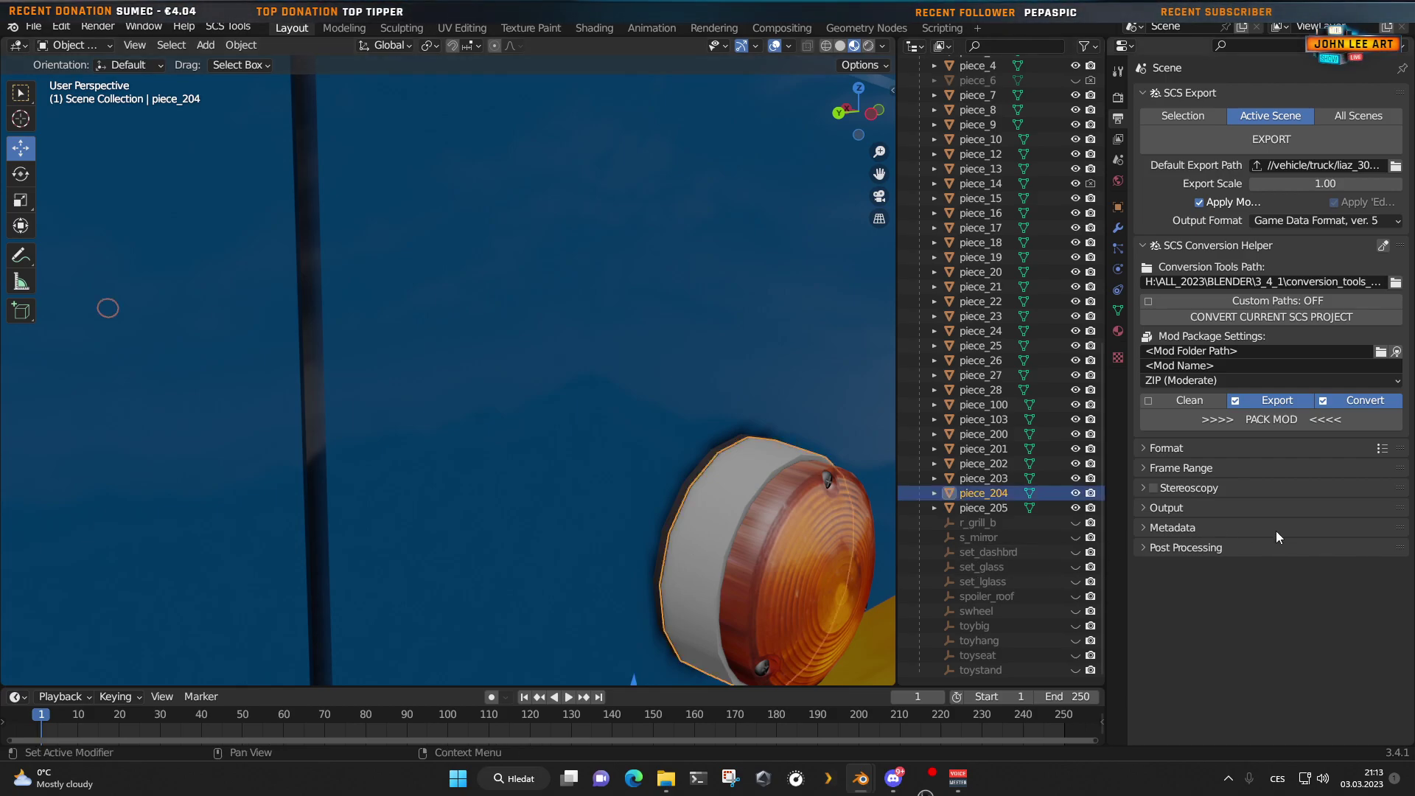
left_click(1118, 331)
scroll(1259, 569, "down", 12)
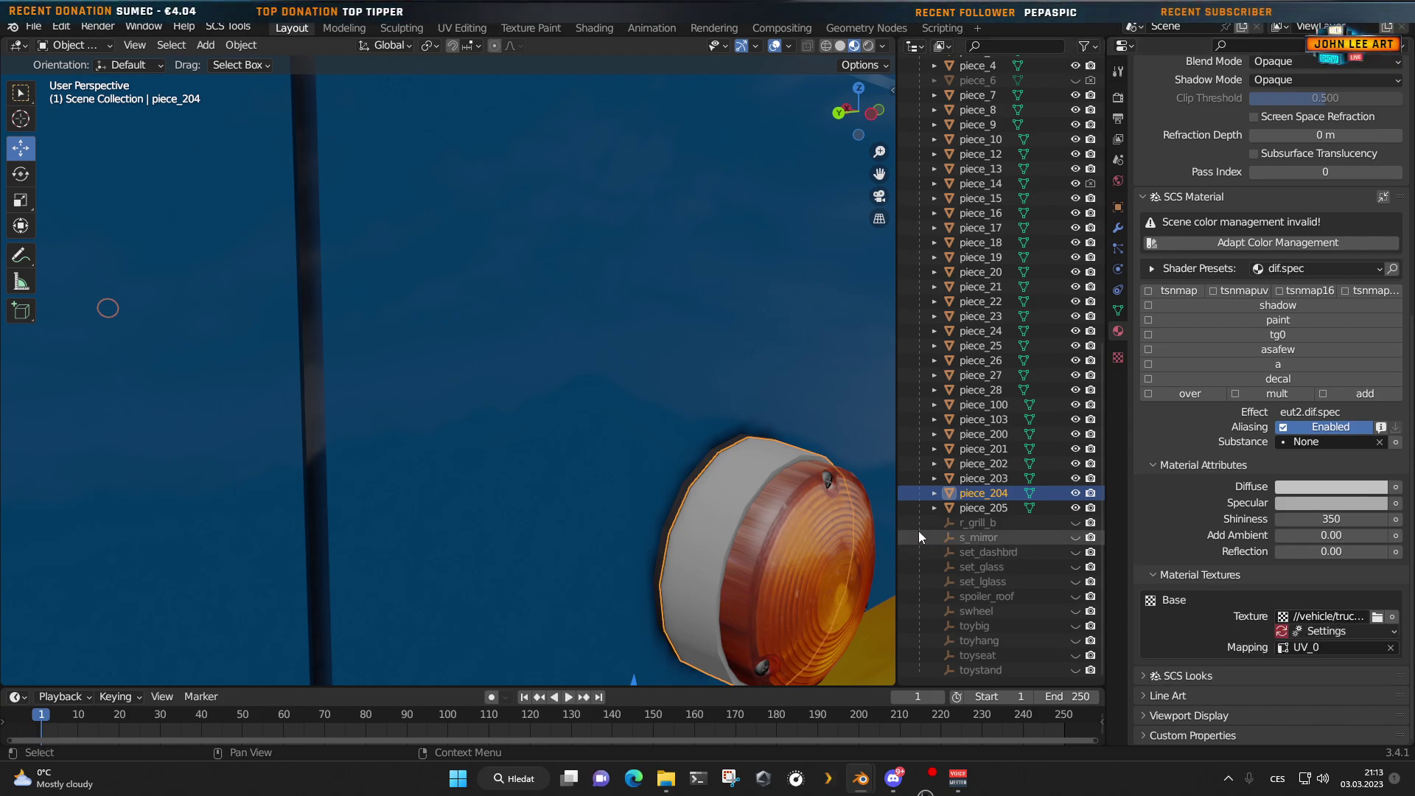
Step: Compare the lamp lens material with the red cab's lens, and reapply the dif.lum.spec shader preset to the blue cab's lens
left_click(818, 565)
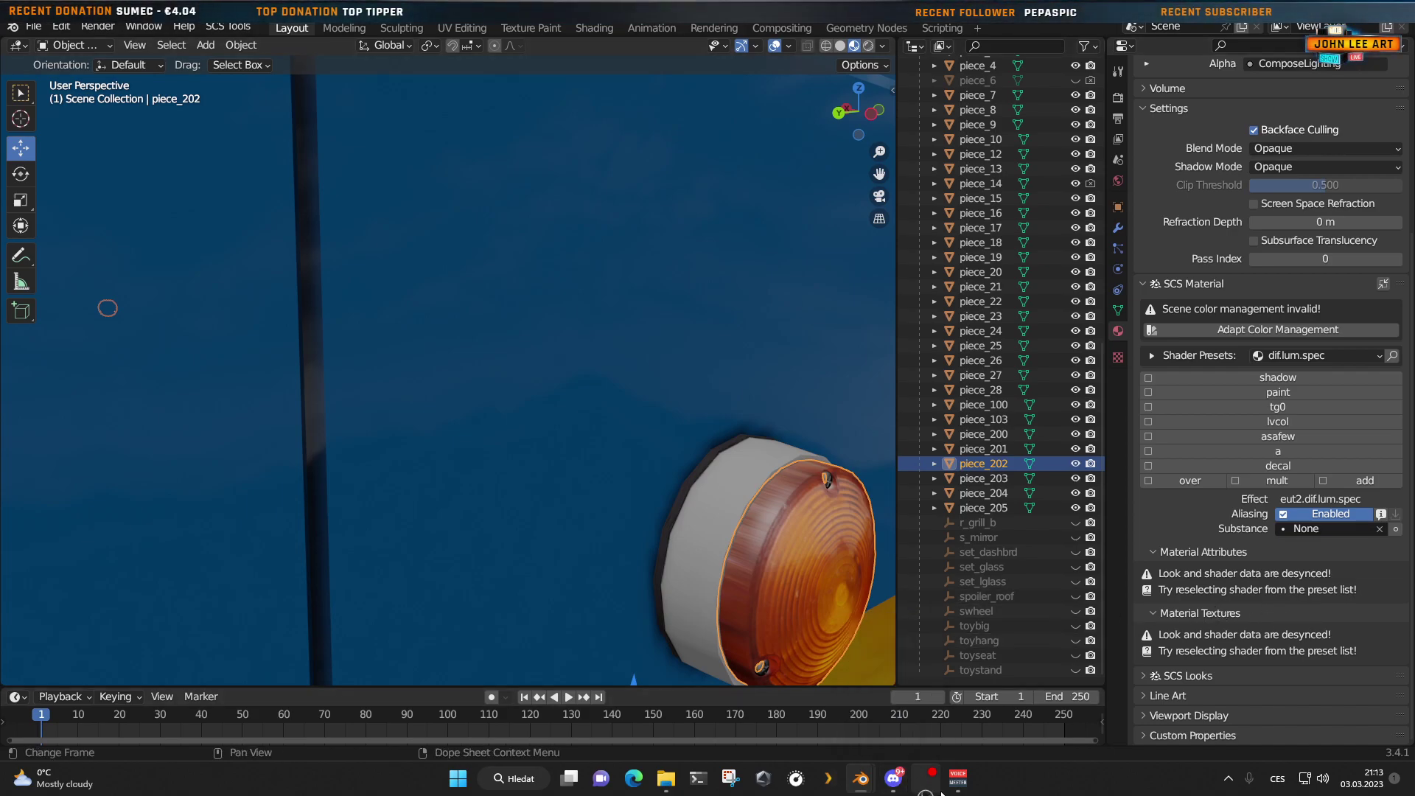
mouse_move(870, 777)
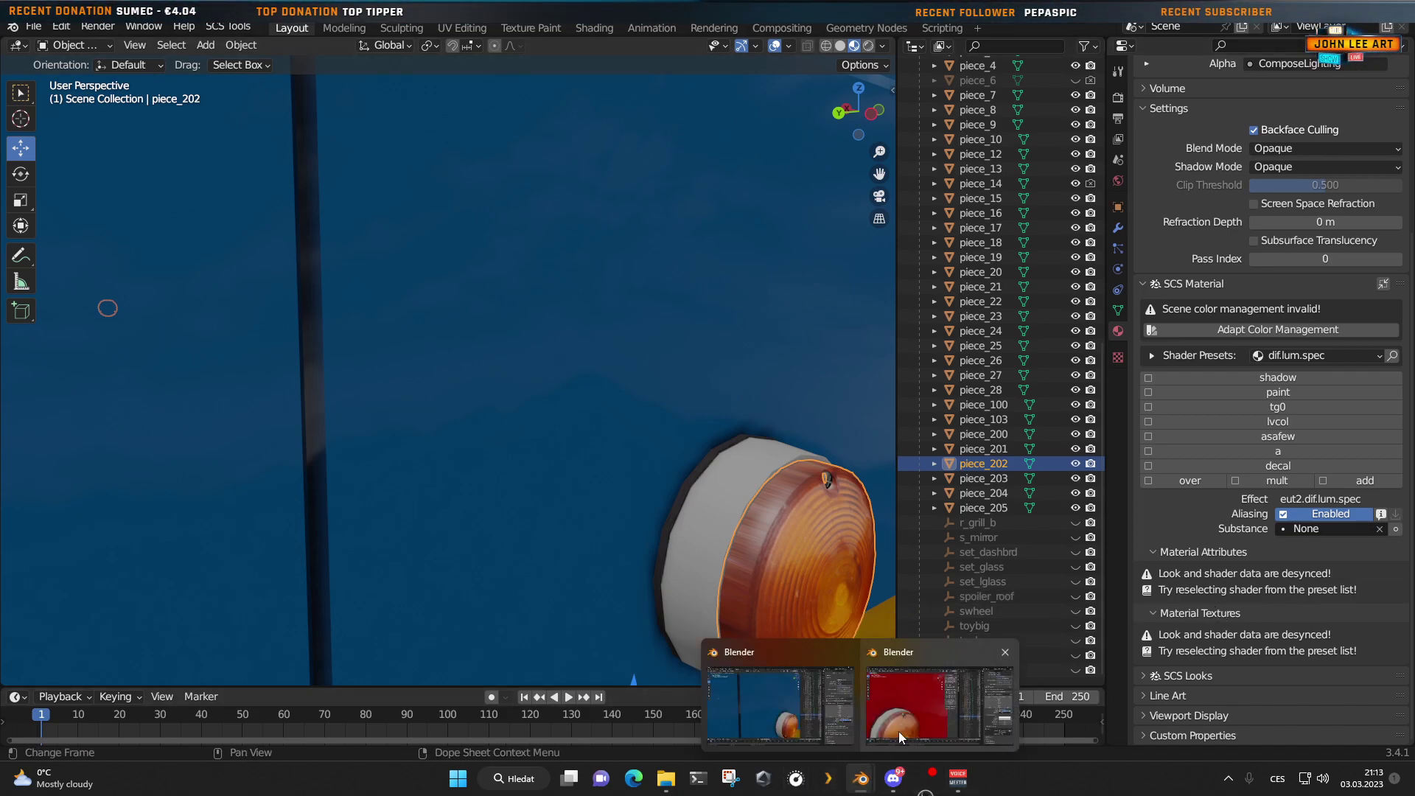
left_click(909, 706)
left_click(427, 560)
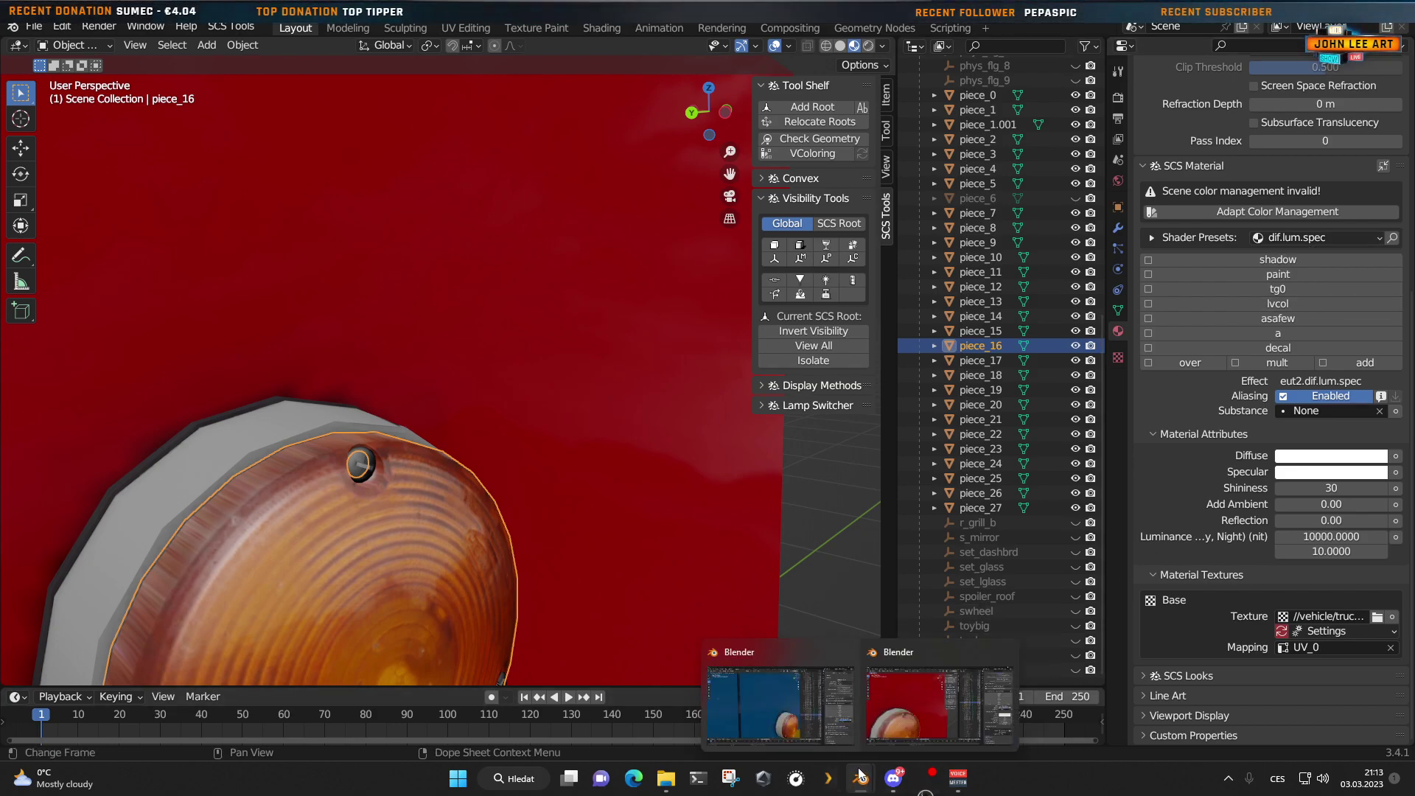
left_click(769, 694)
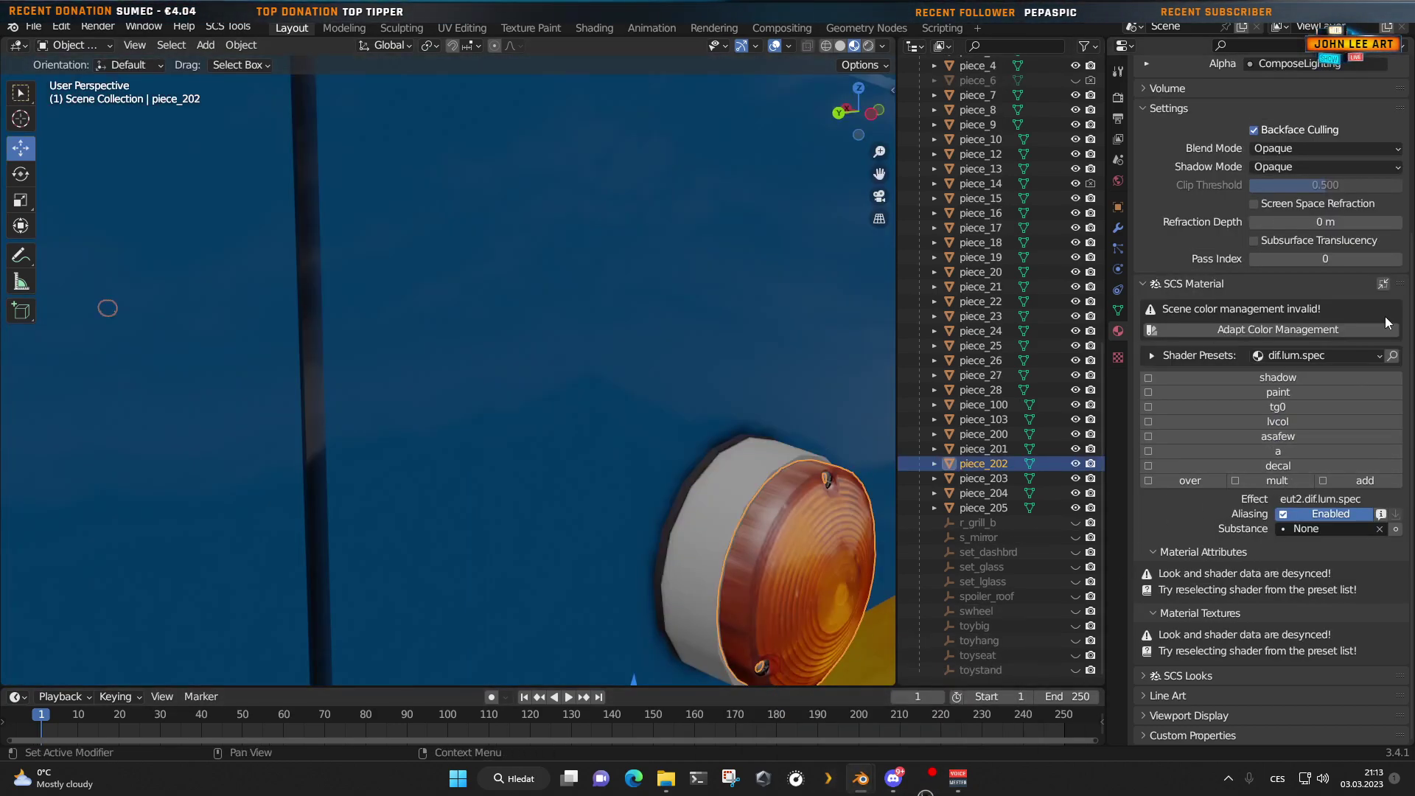
left_click(1351, 357)
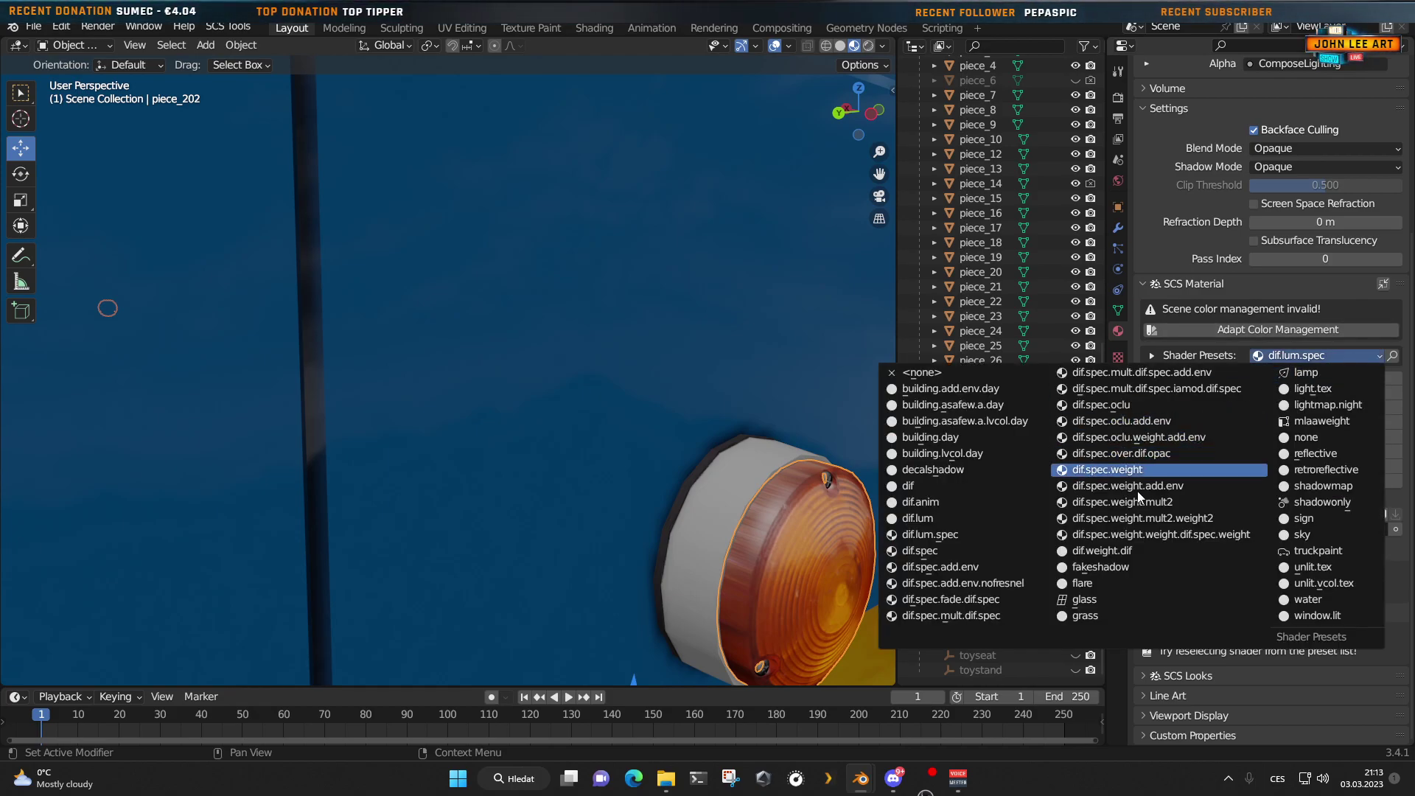
left_click(955, 535)
scroll(1238, 490, "down", 4)
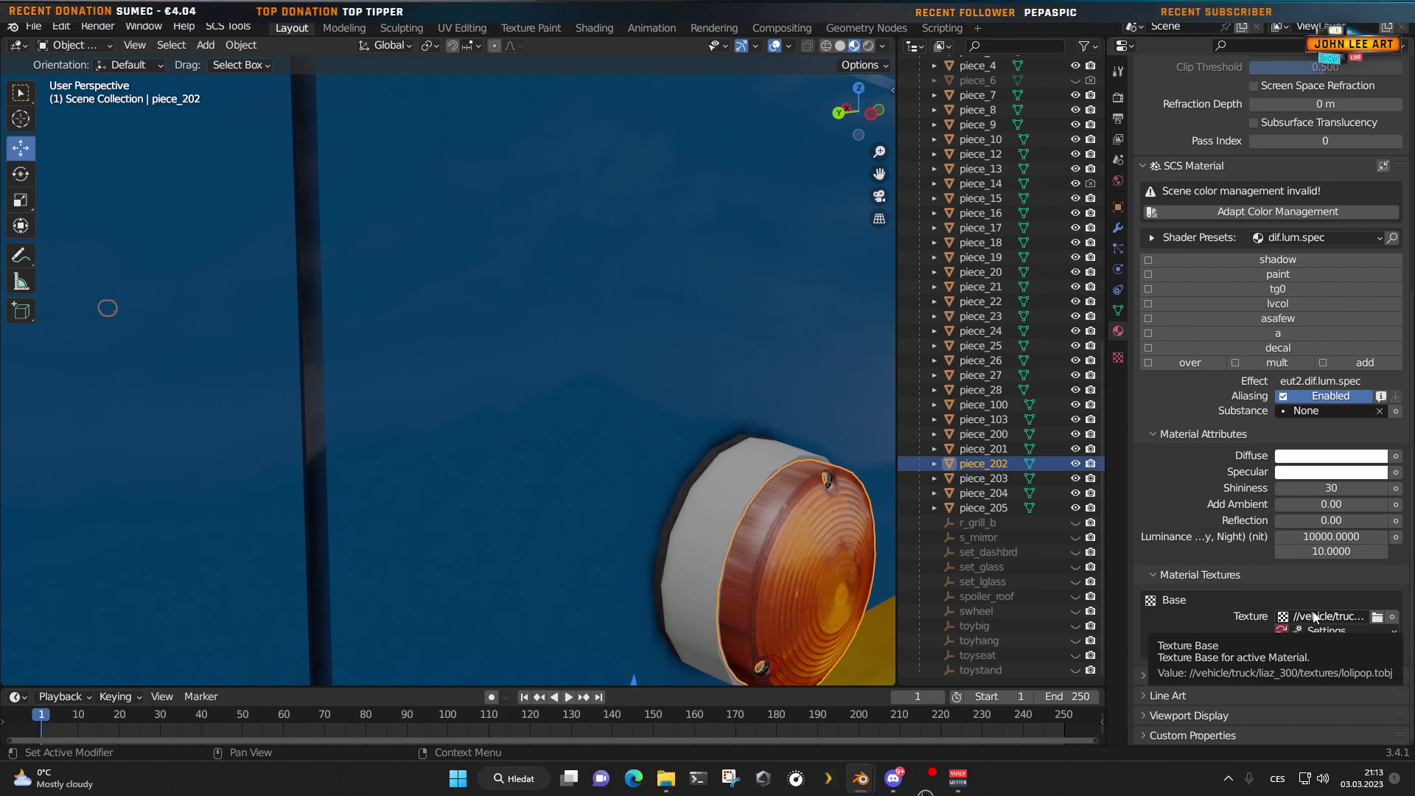
Step: Compare the lamp screws' material with the red cab's screws, and reapply the dif.spec shader preset to the blue cab's screws
key("KP_Decimal")
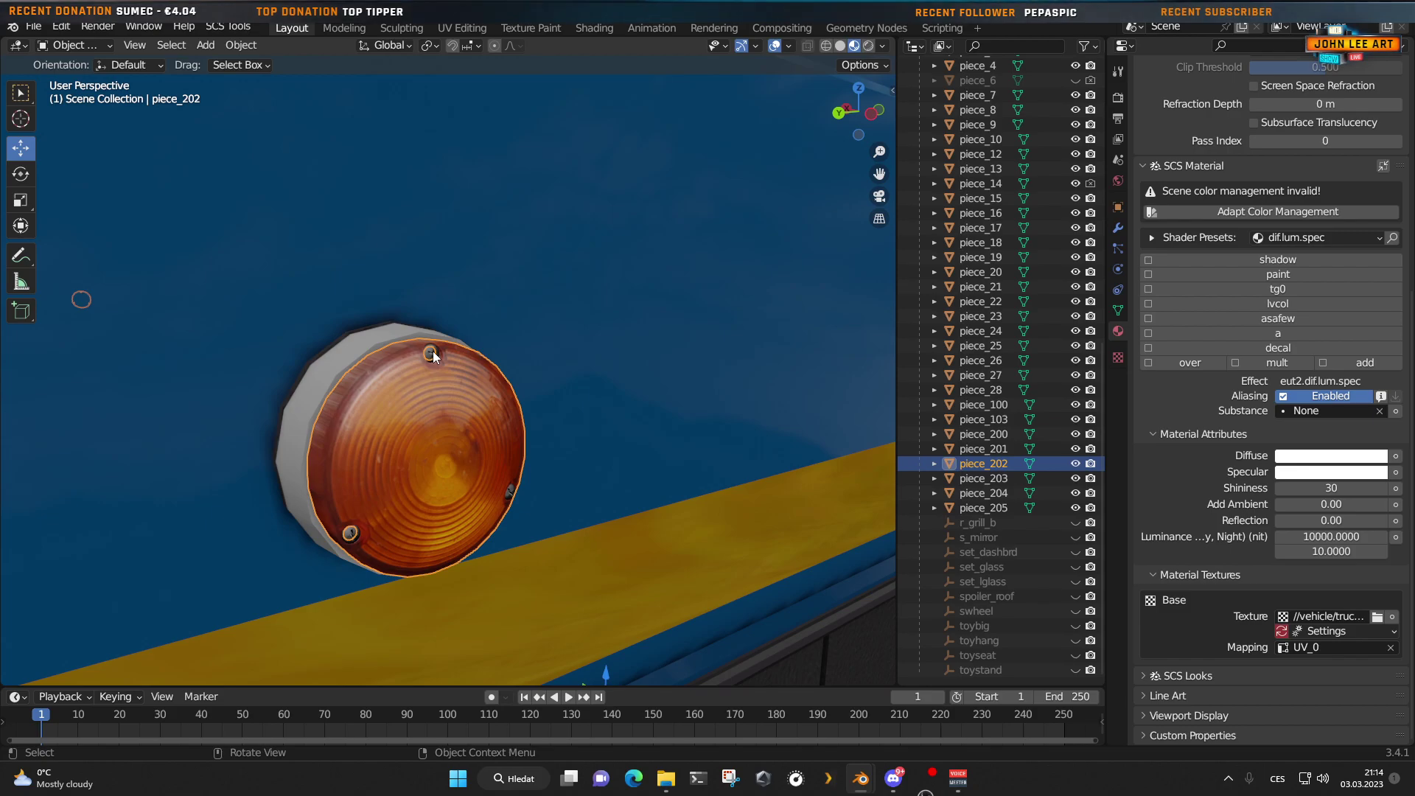
left_click(432, 350)
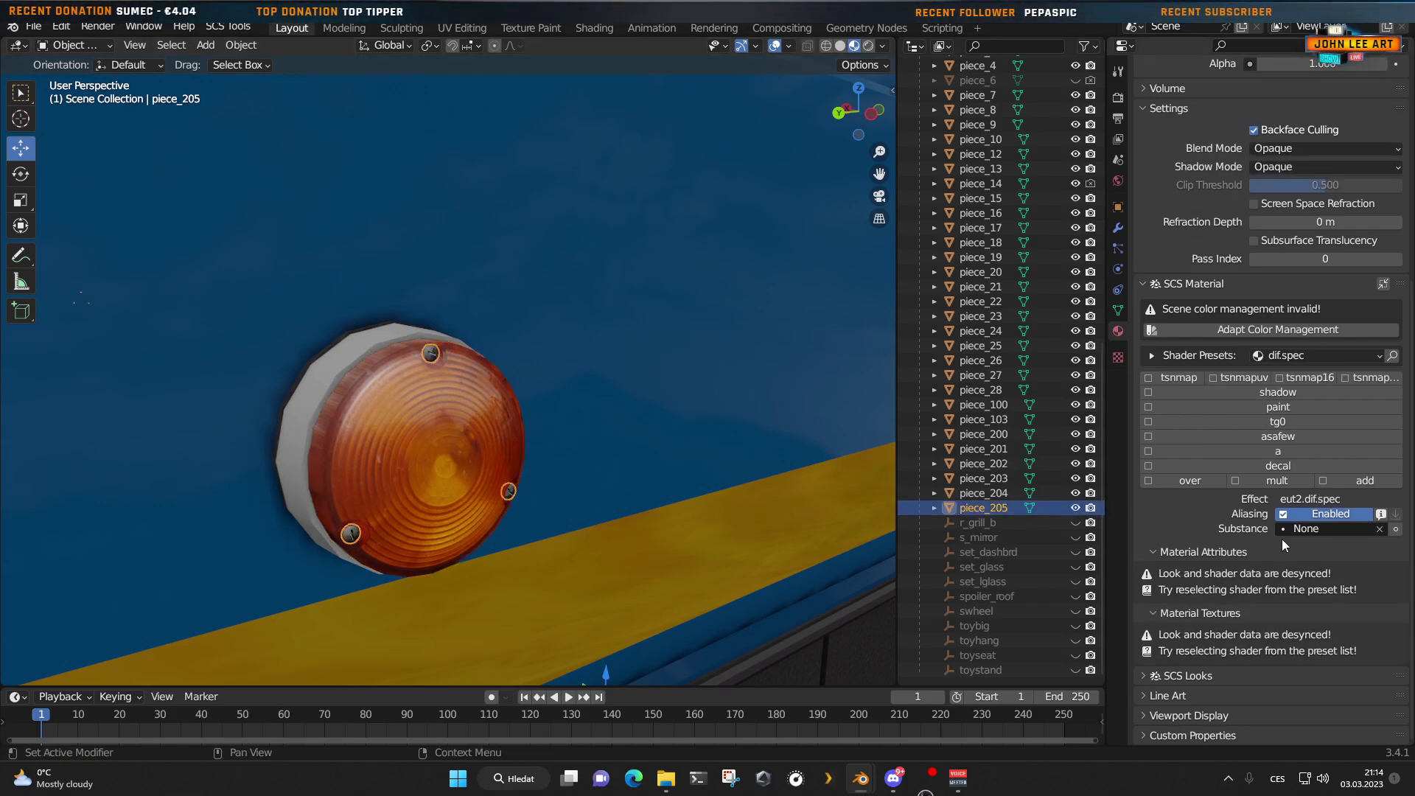
mouse_move(875, 790)
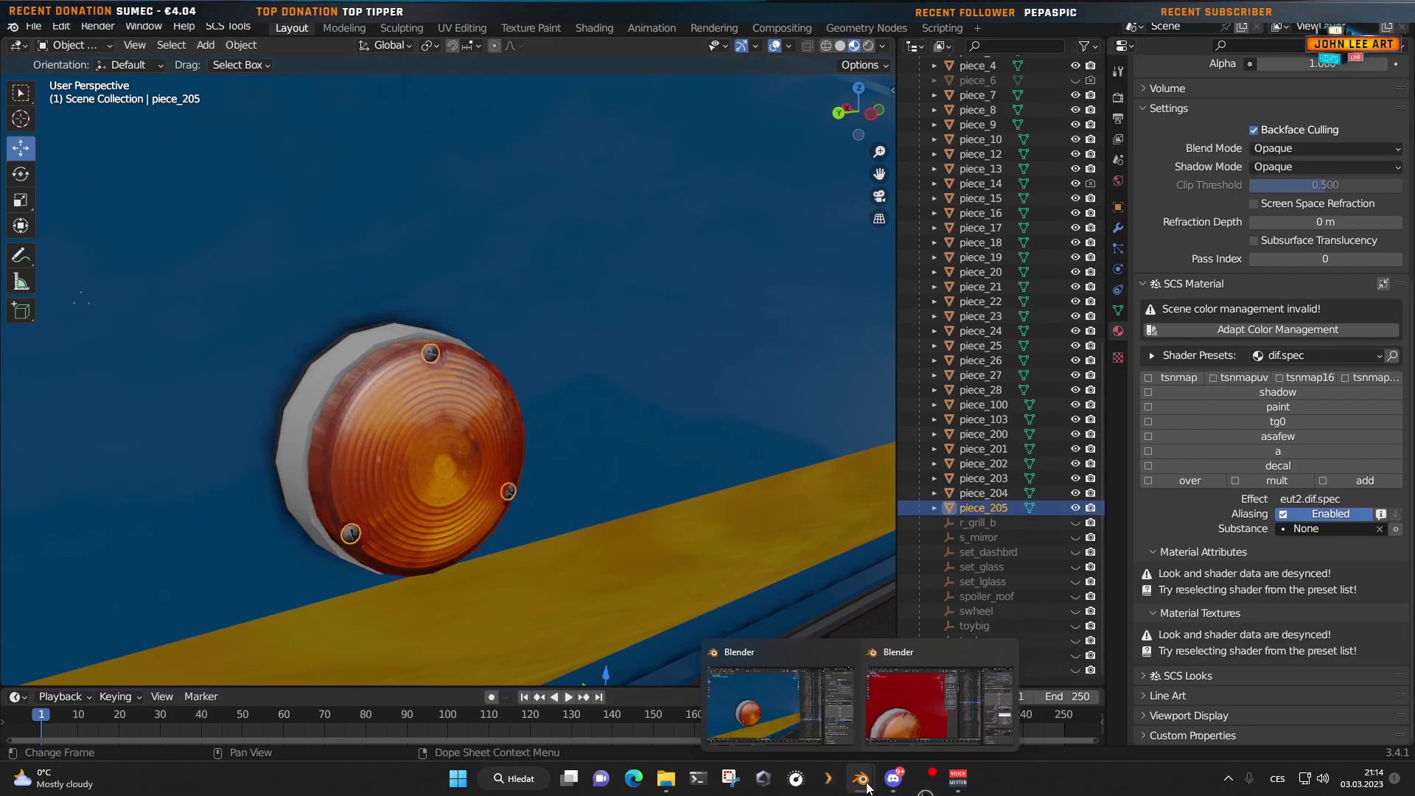
left_click(896, 712)
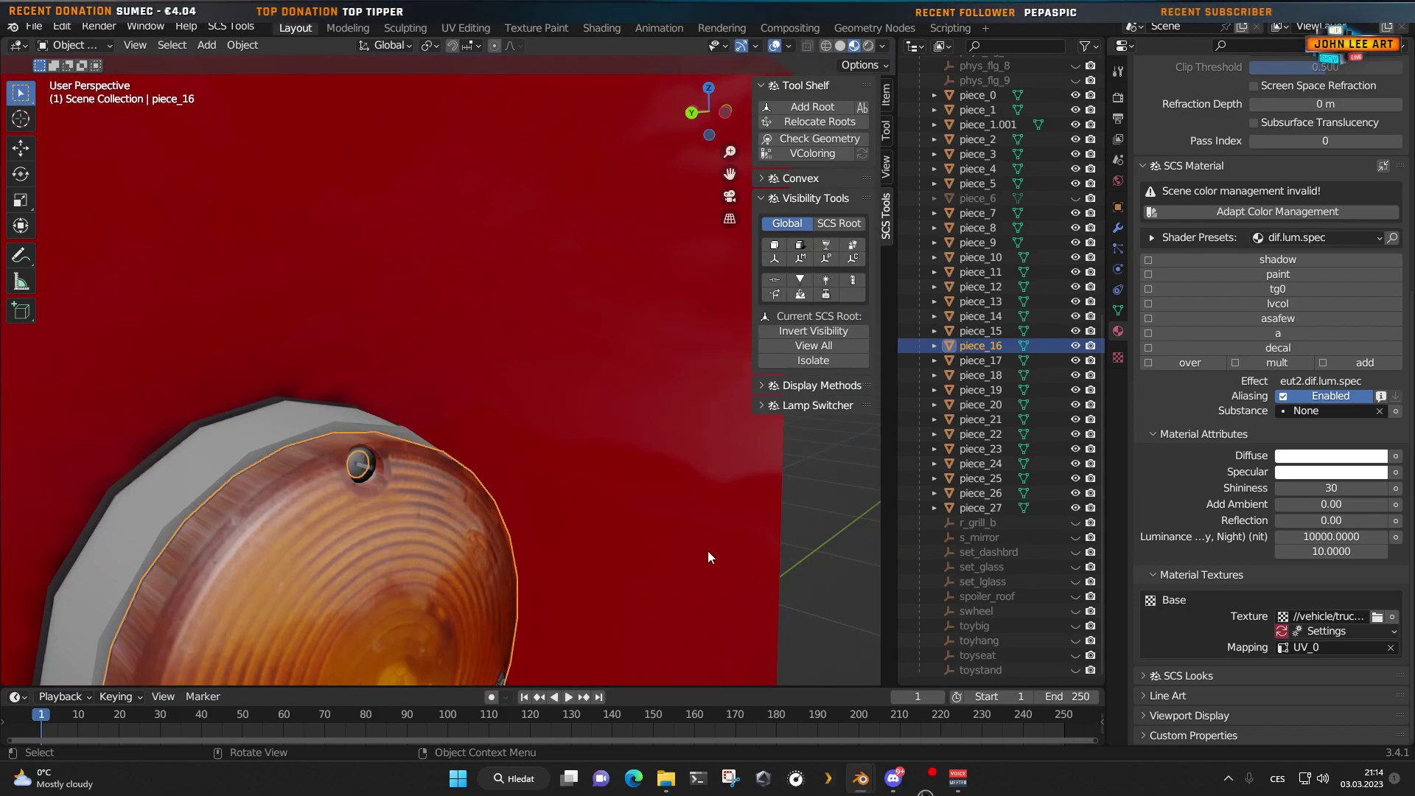
left_click(360, 469)
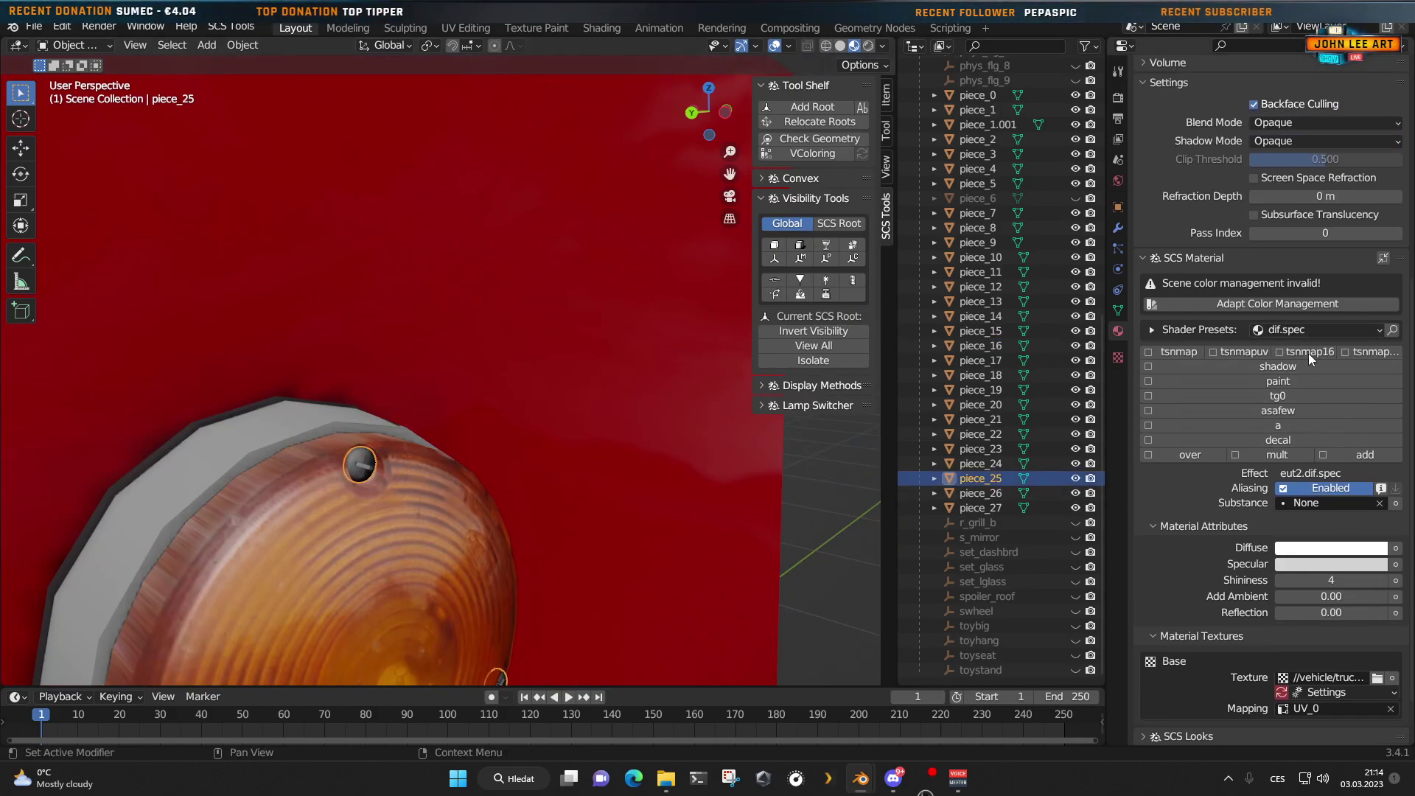
scroll(1312, 516, "down", 2)
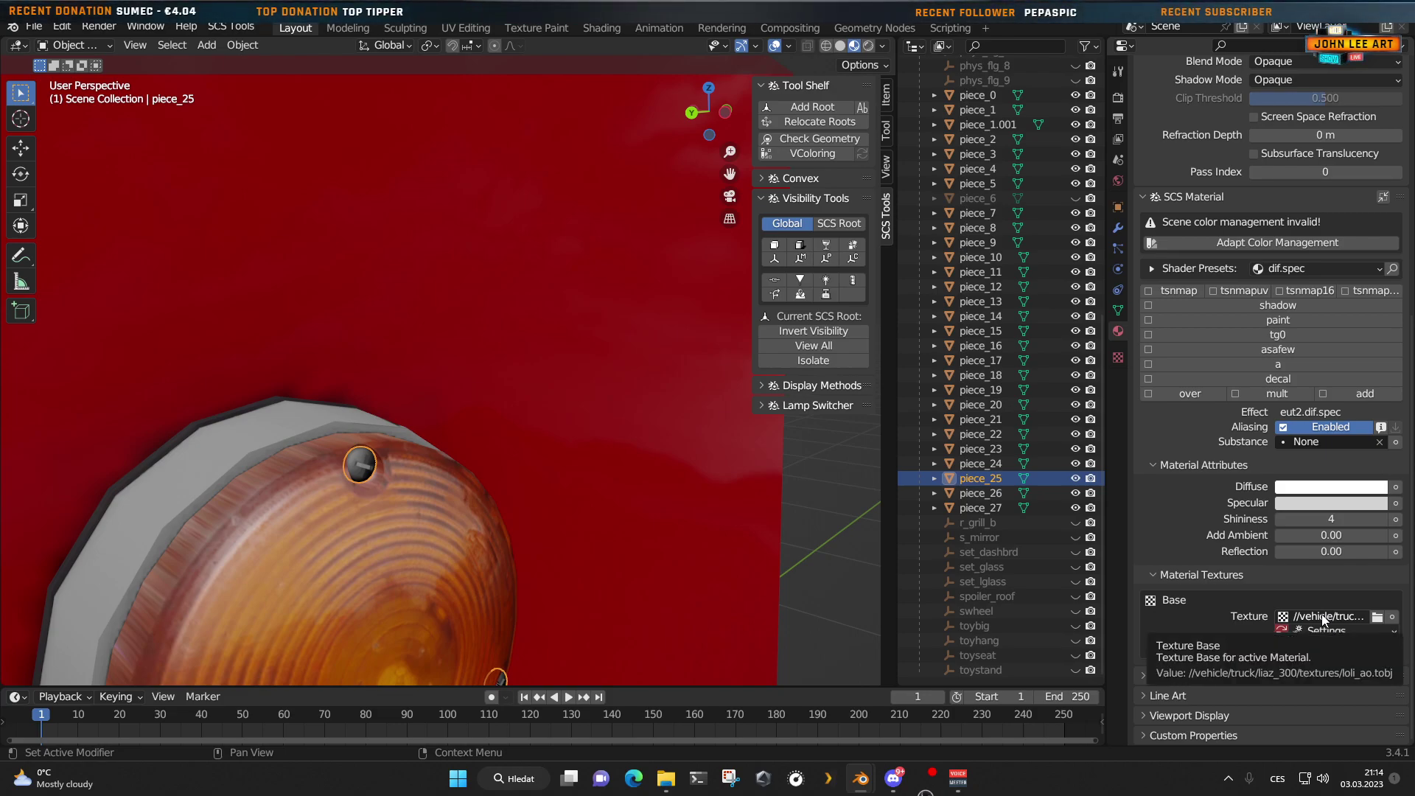
mouse_move(864, 780)
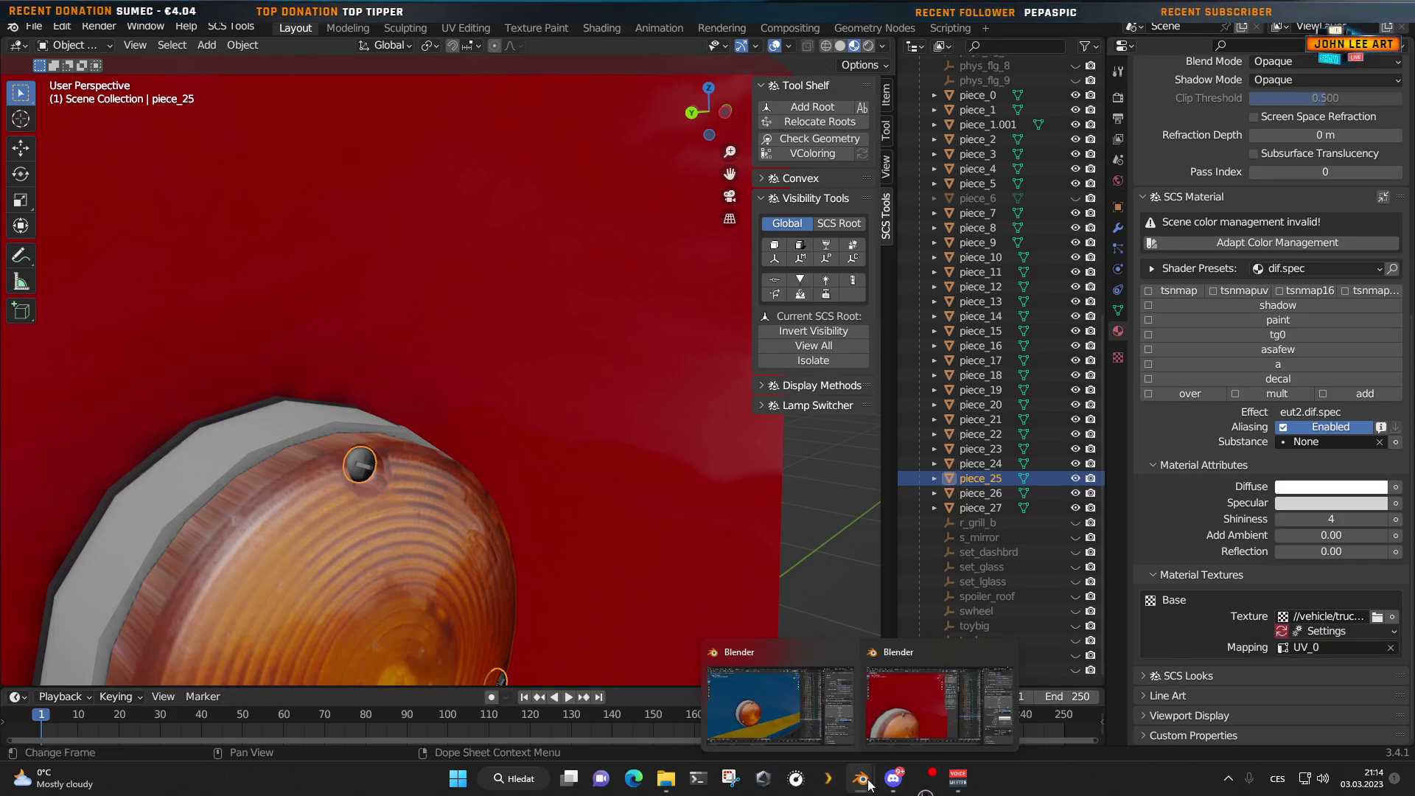
left_click(780, 704)
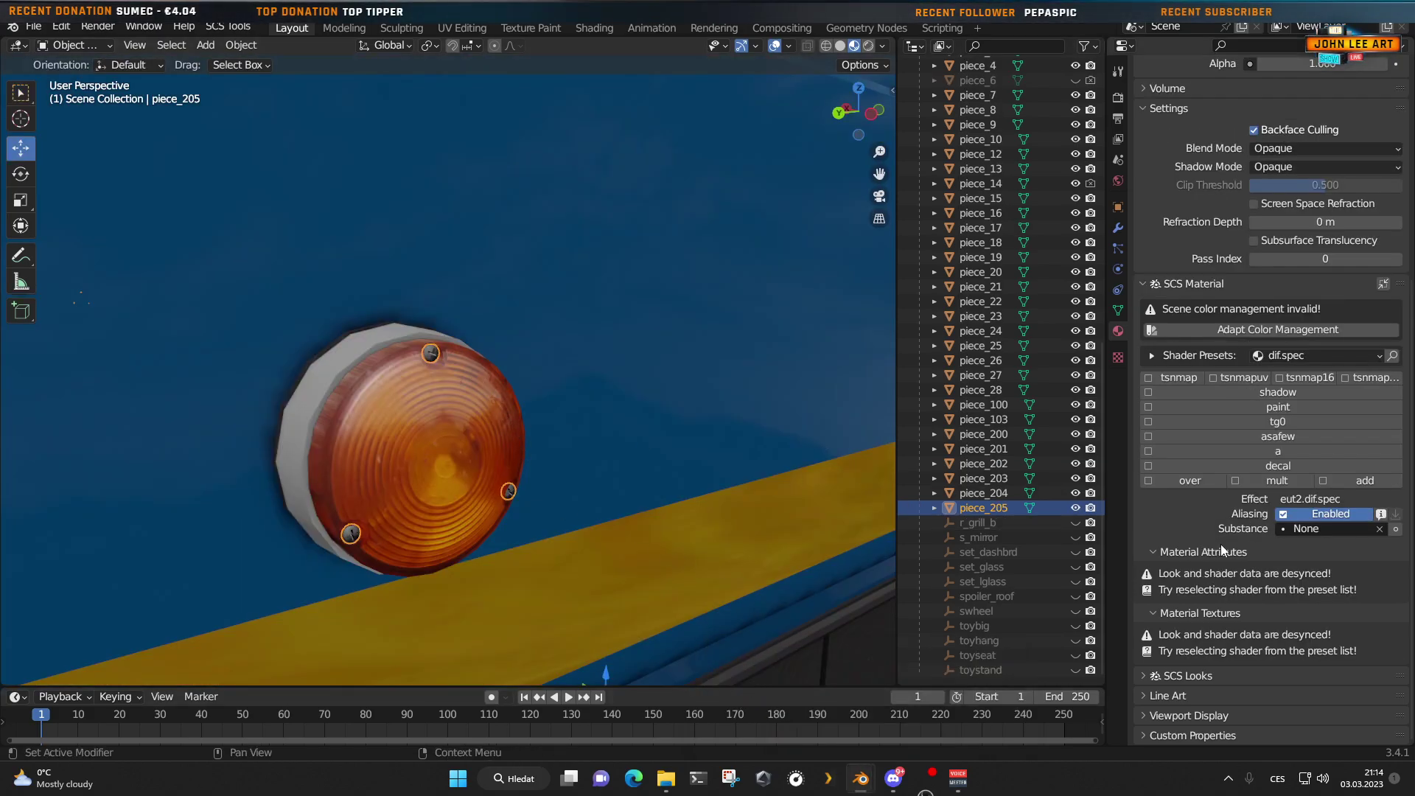
left_click(1331, 358)
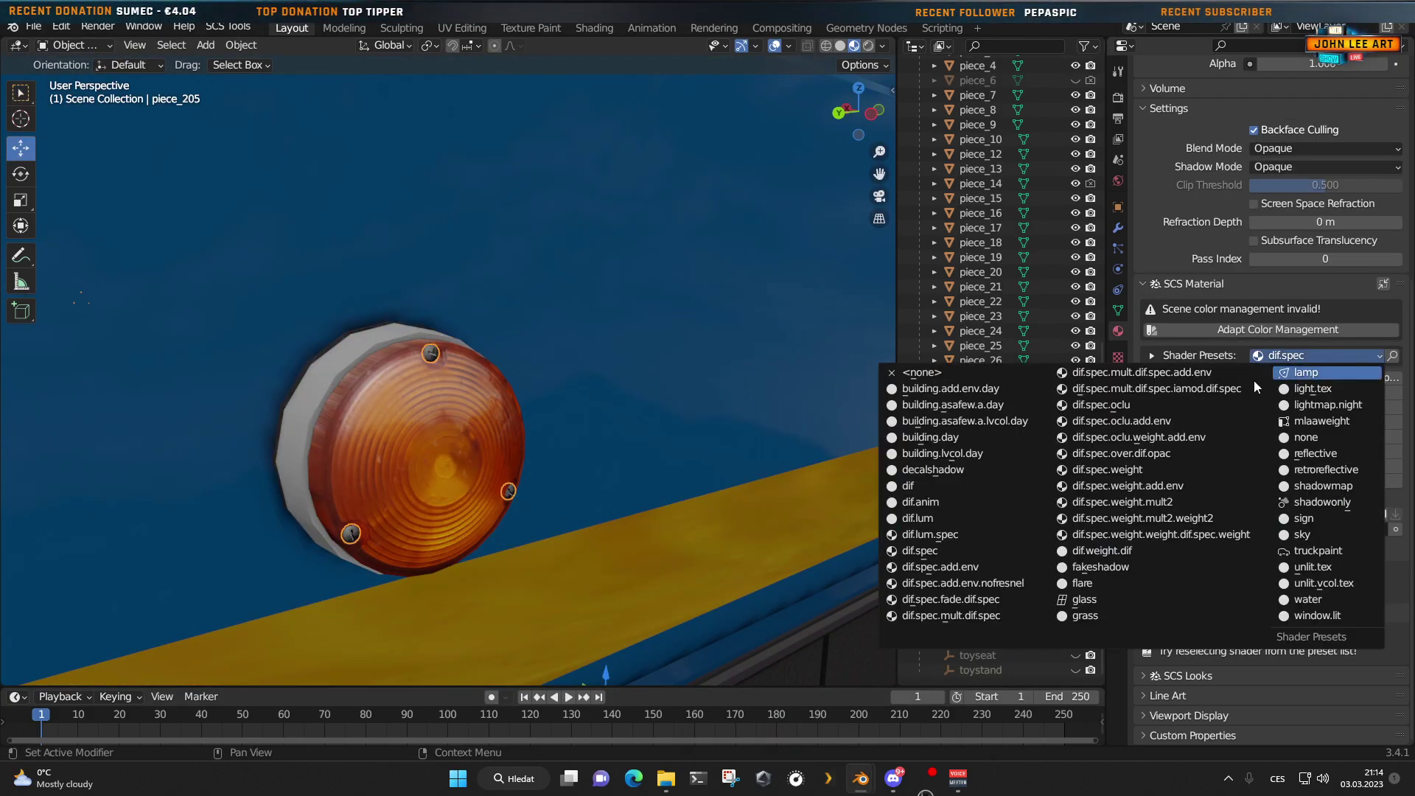
left_click(934, 552)
scroll(1248, 573, "down", 3)
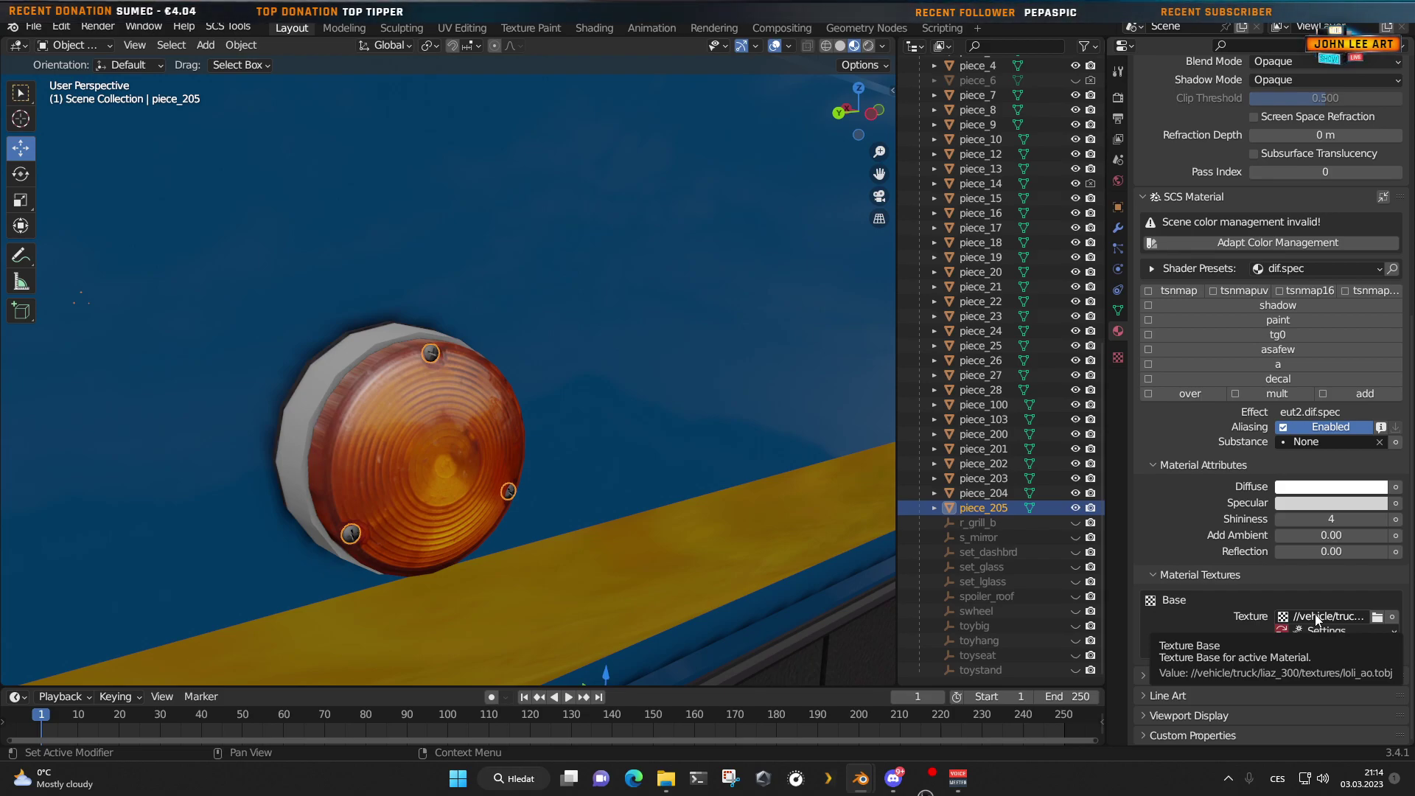
Step: Recheck the materials of the blue cab's lamp housing and lens, and inspect the matching lamp on the cab's opposite side
scroll(577, 543, "down", 10)
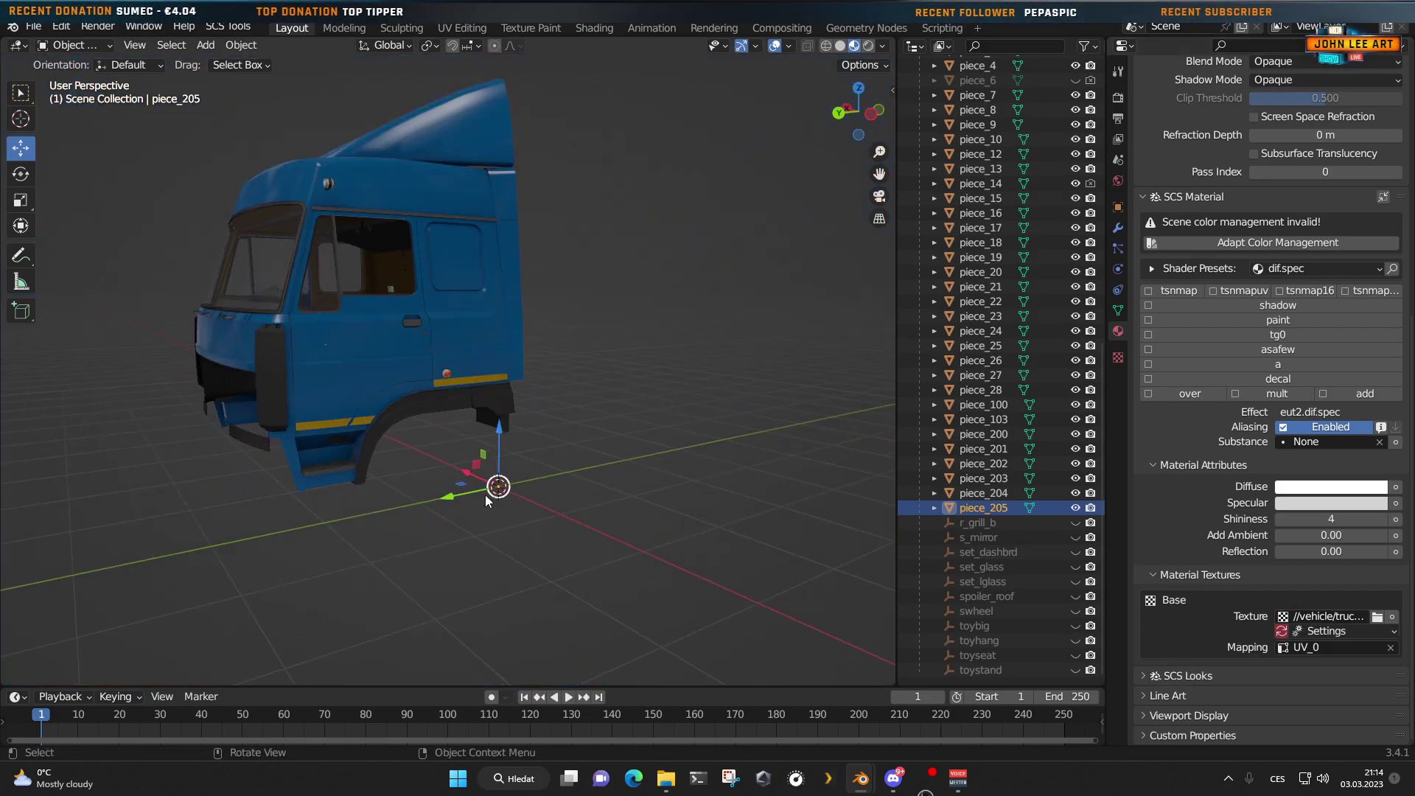
scroll(485, 498, "up", 10)
middle_click_drag(449, 488, 458, 493)
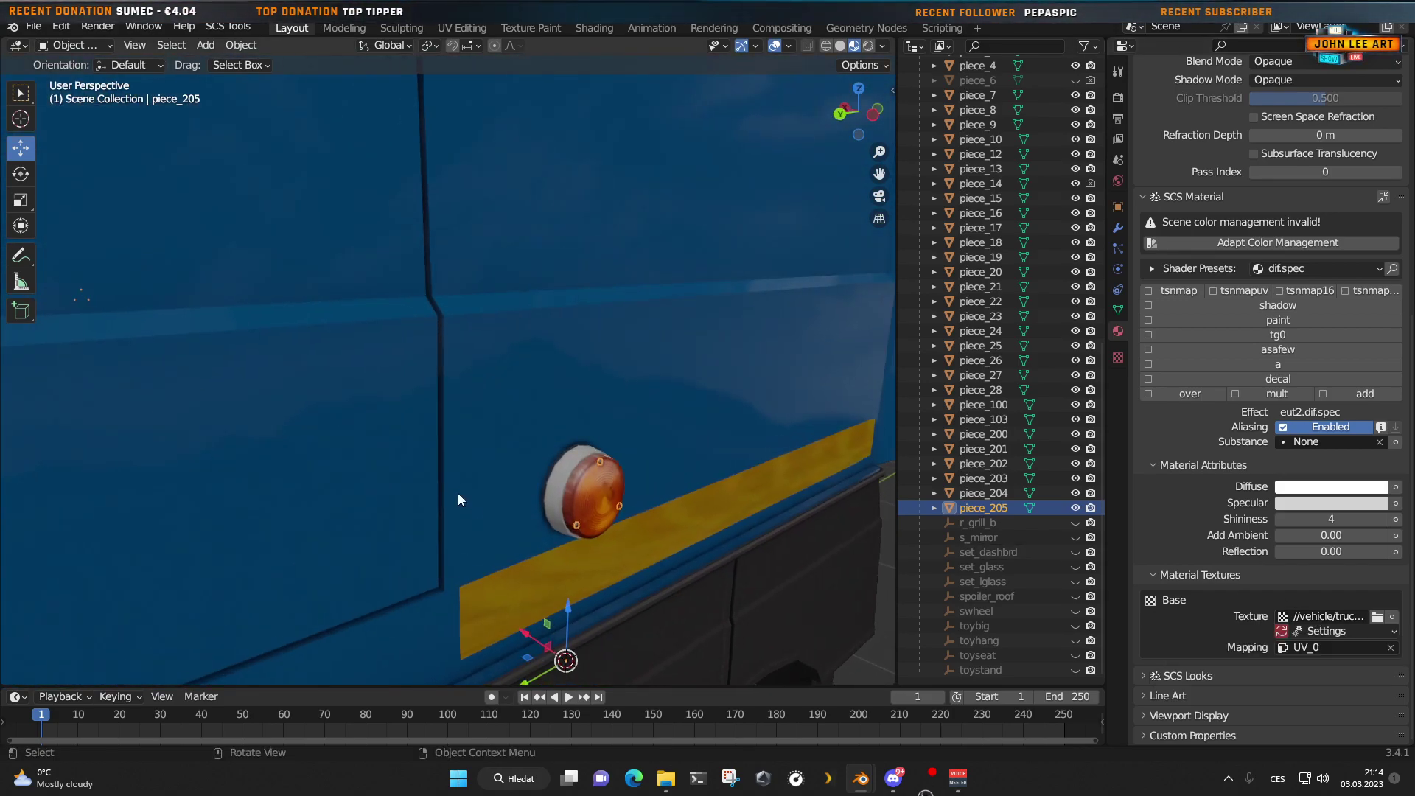
left_click(554, 491)
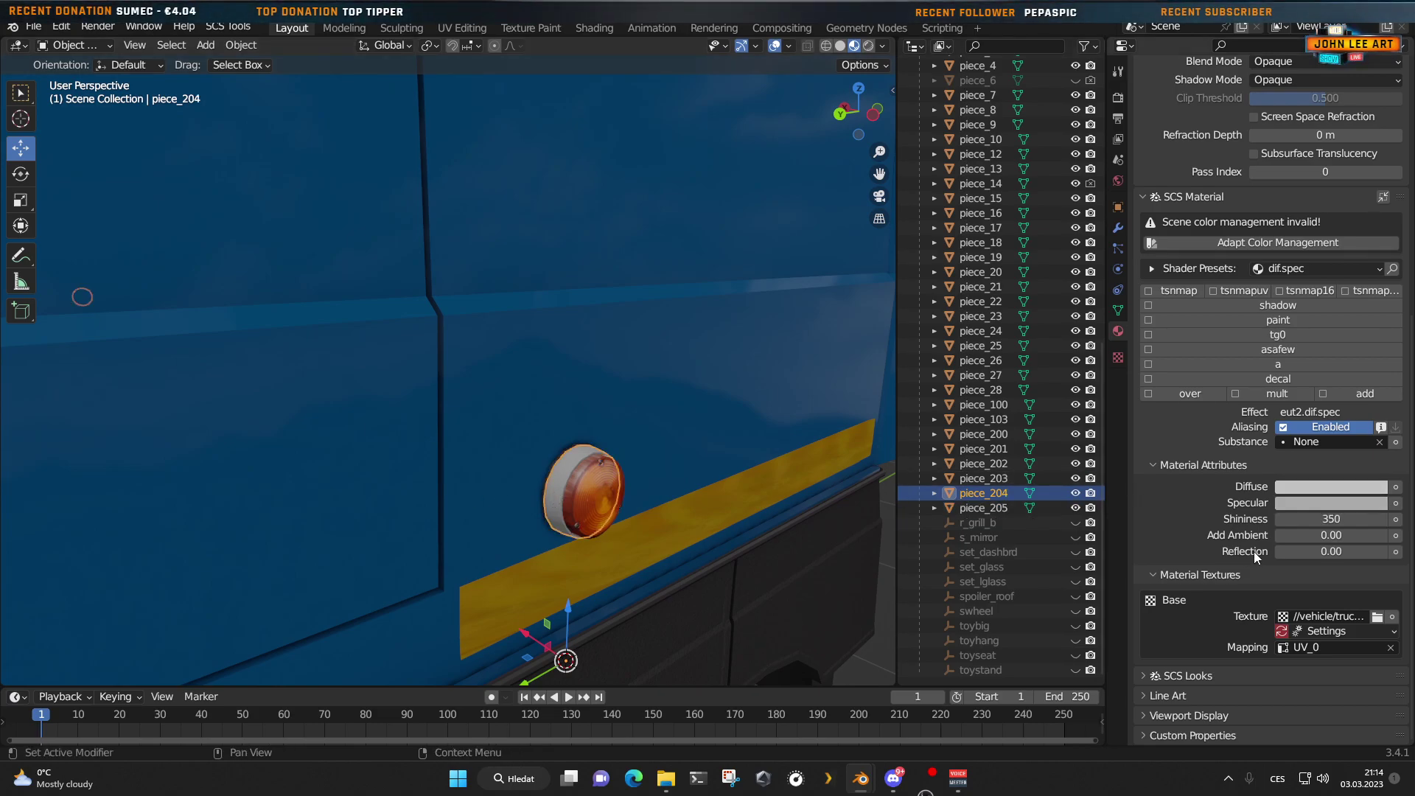
left_click(605, 498)
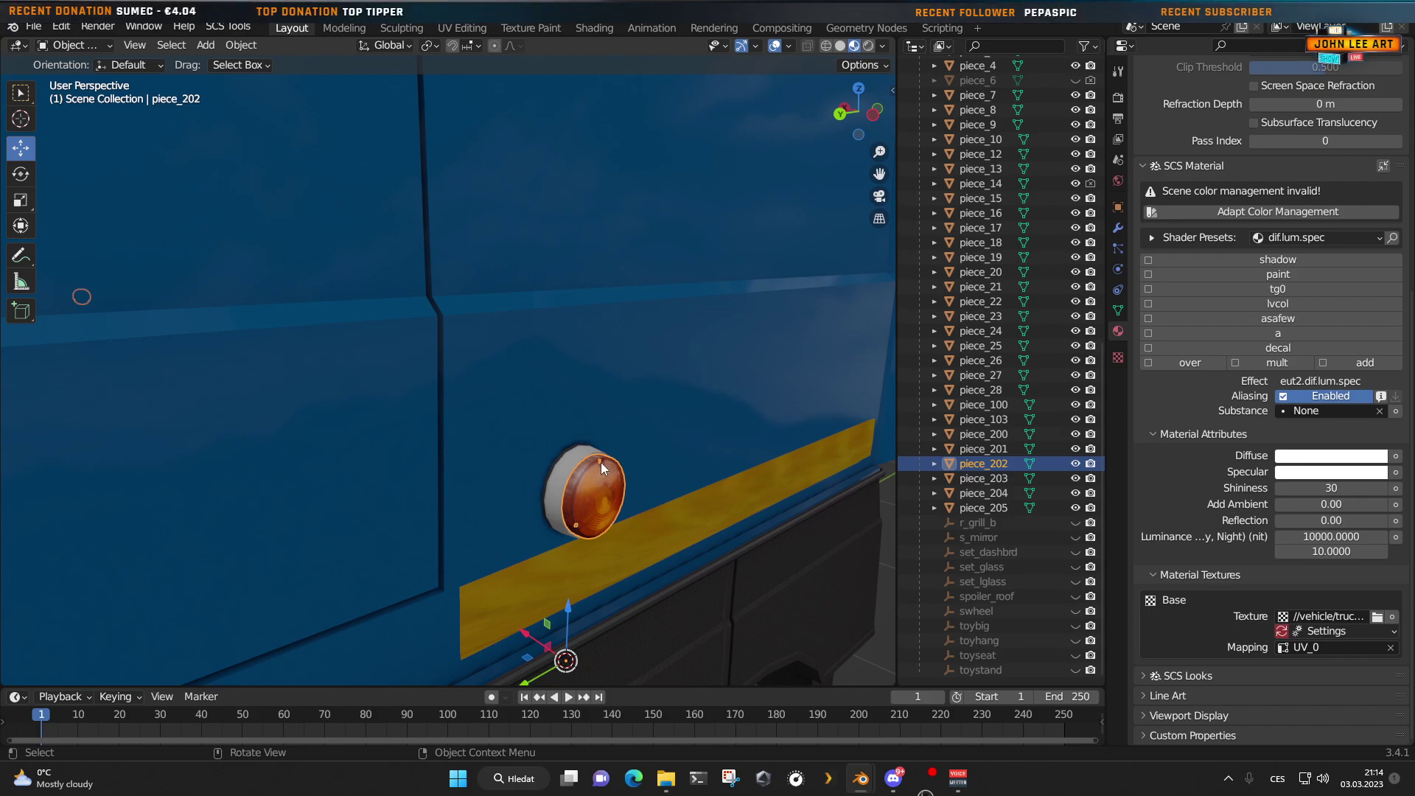
middle_click_drag(571, 528, 516, 519)
scroll(377, 485, "down", 5)
middle_click_drag(378, 484, 449, 467)
scroll(335, 507, "up", 8)
scroll(335, 507, "down", 5)
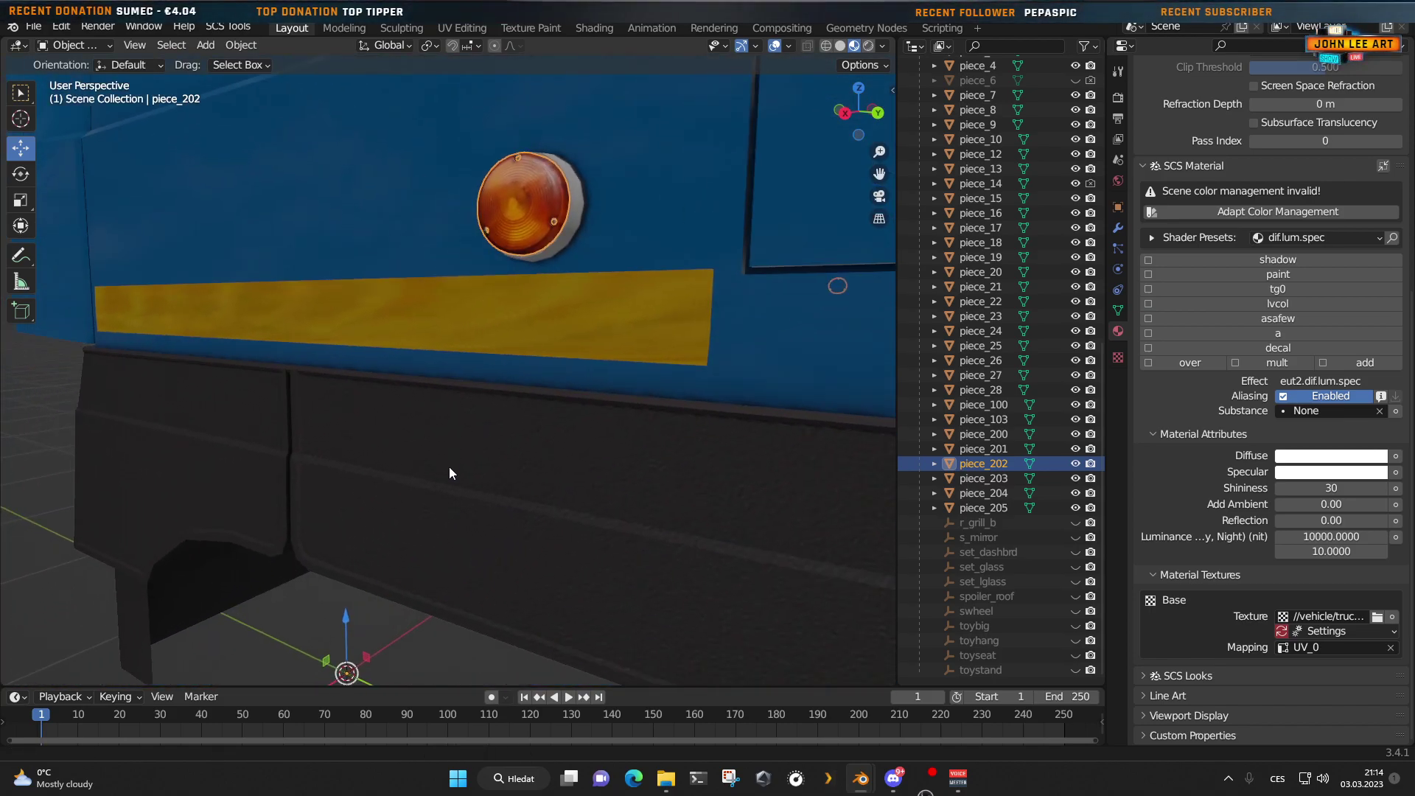
Step: Inspect the round marker lamp at the blue cab's upper front corner and examine its lamp material's texture settings
scroll(571, 466, "up", 4)
scroll(588, 446, "down", 4)
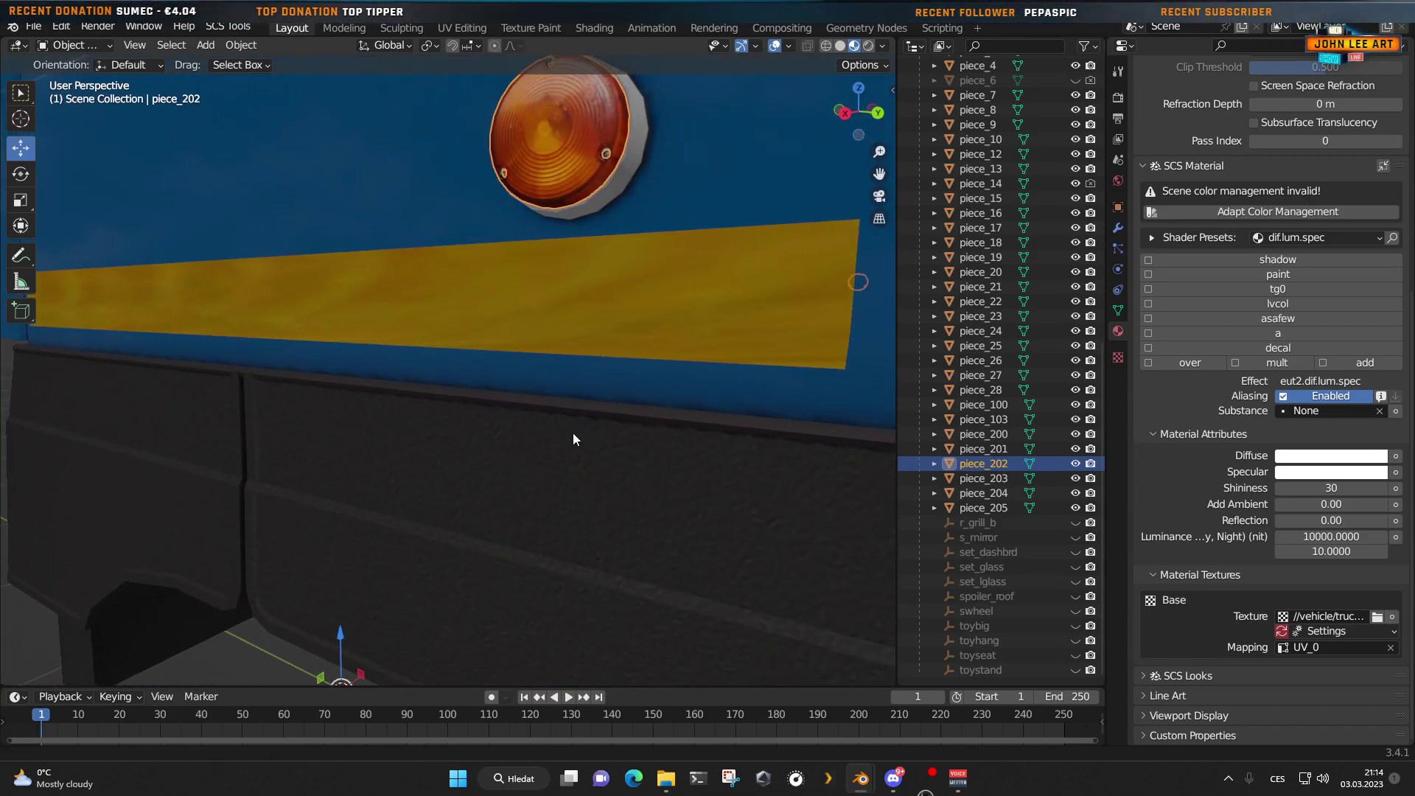
middle_click_drag(573, 432, 483, 483, "shift")
scroll(569, 453, "up", 2)
scroll(582, 463, "down", 6)
scroll(483, 479, "up", 6)
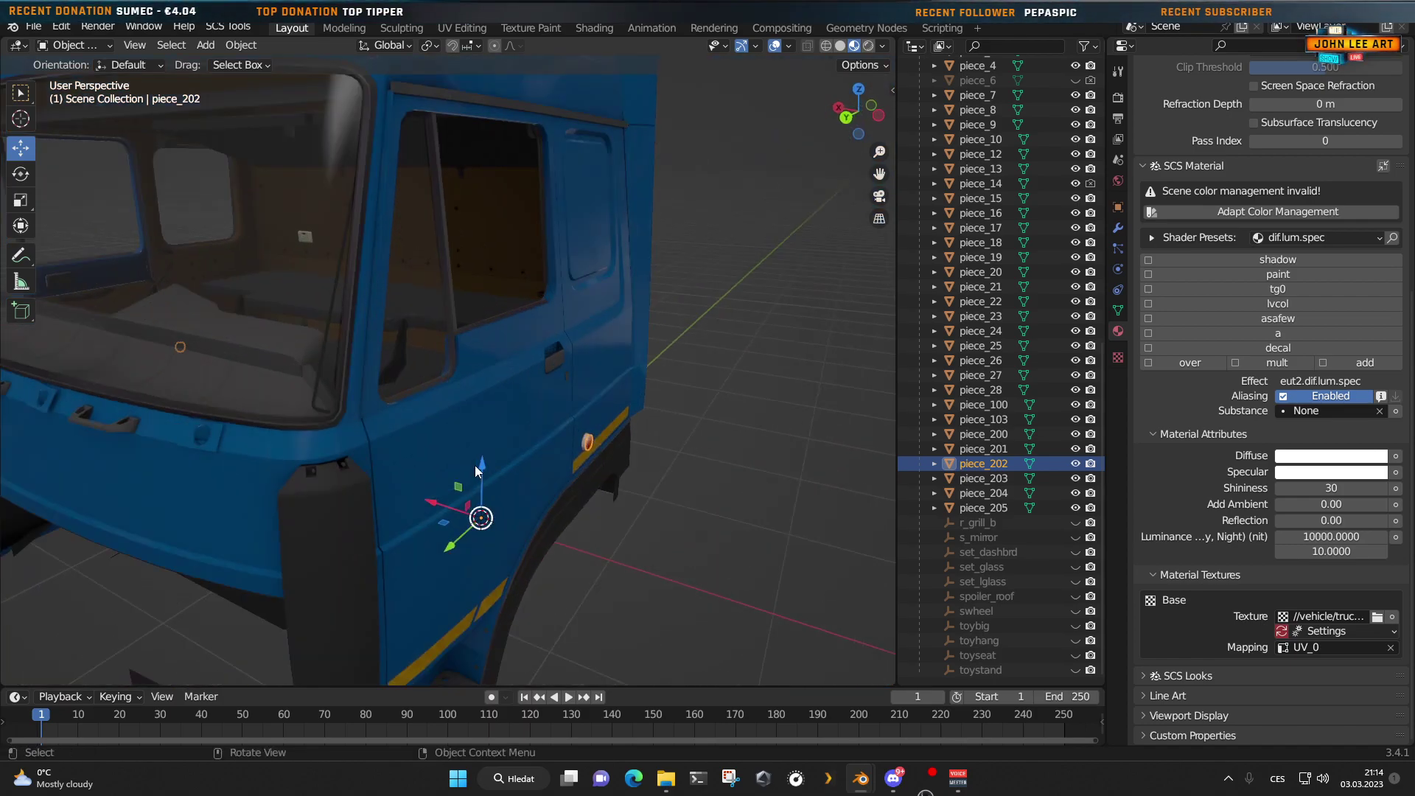
middle_click_drag(509, 530, 511, 560, "shift")
scroll(531, 552, "up", 4)
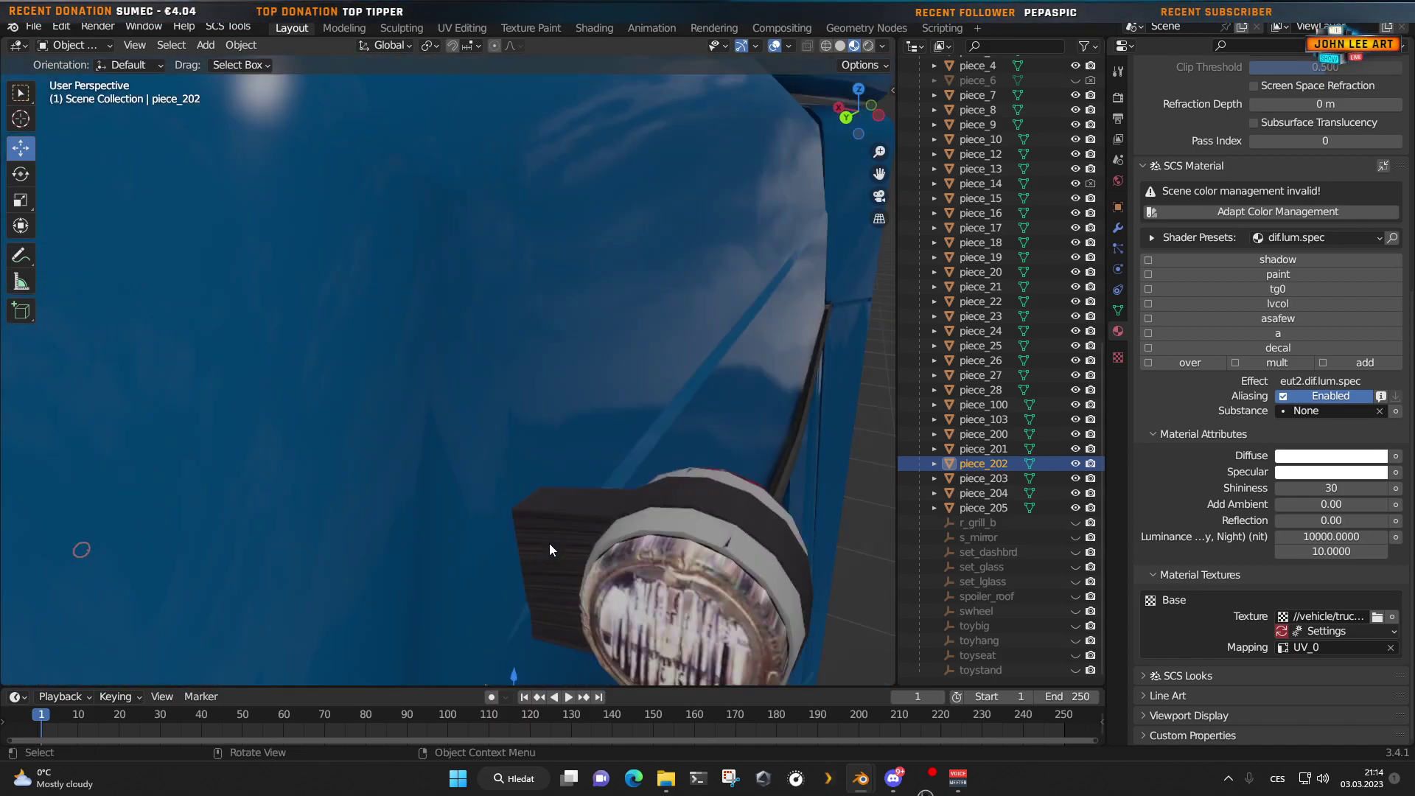
scroll(549, 548, "down", 2)
left_click(507, 445)
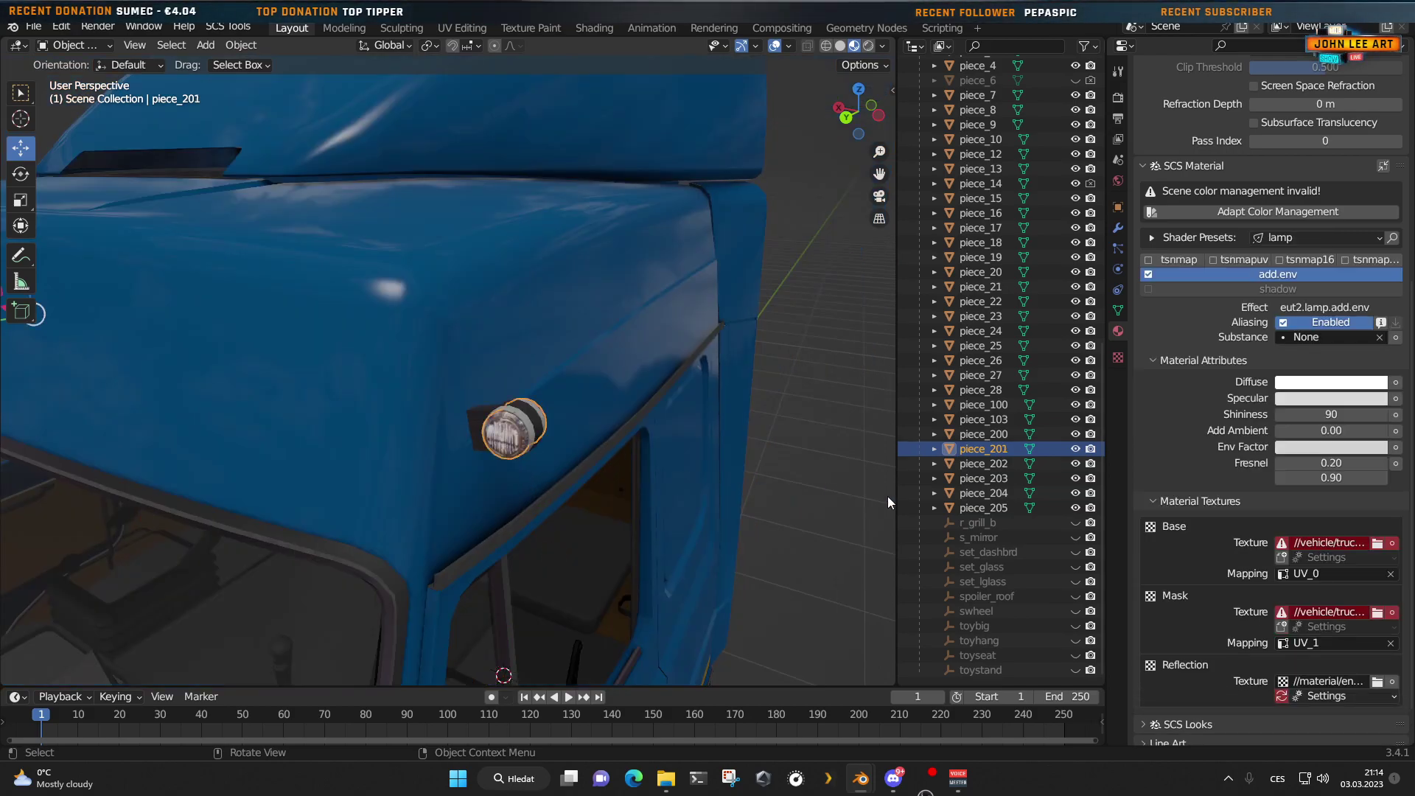
scroll(1336, 577, "down", 2)
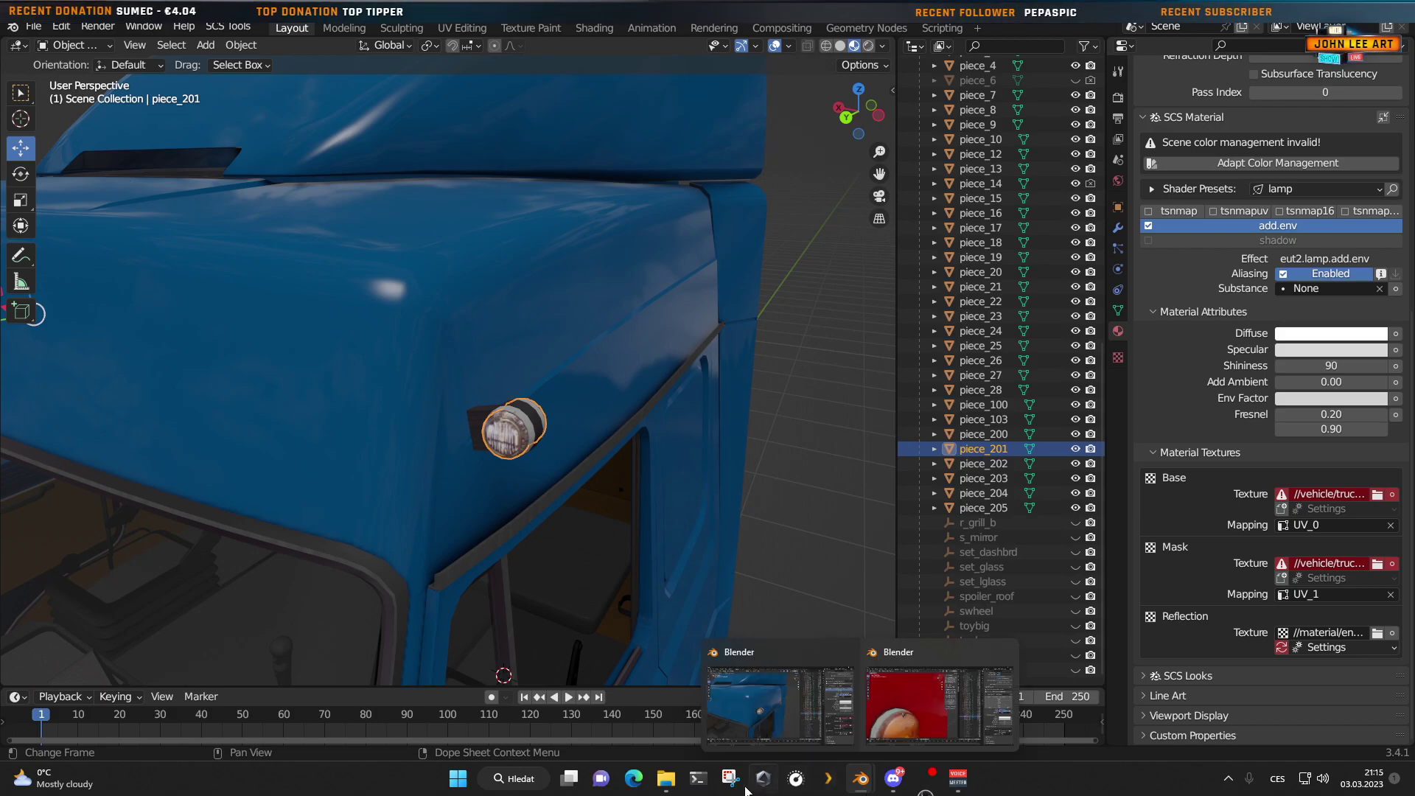
Step: Switch to File Explorer and bring up the exported truck's and the project's textures folders side by side
mouse_move(661, 787)
left_click(617, 710)
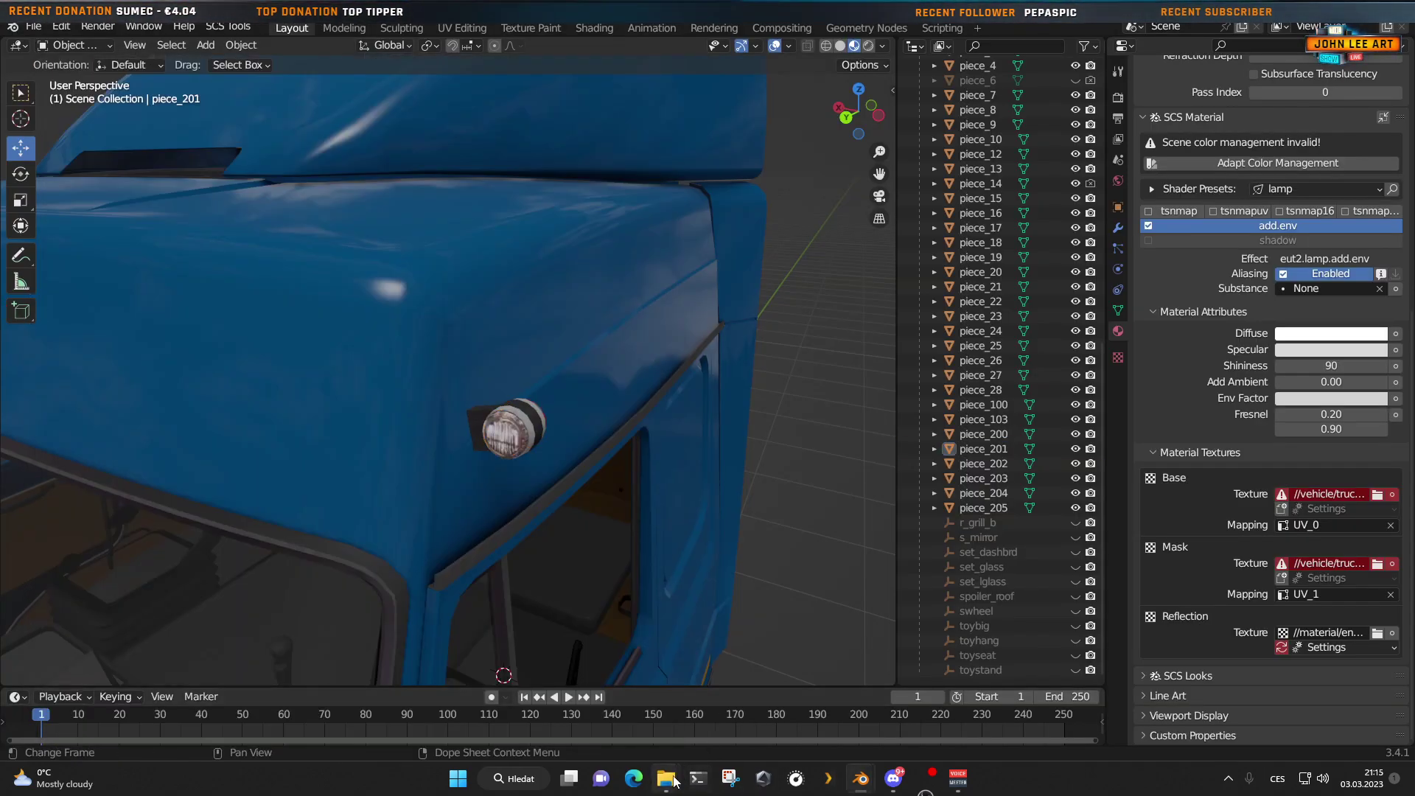
mouse_move(667, 780)
left_click(641, 724)
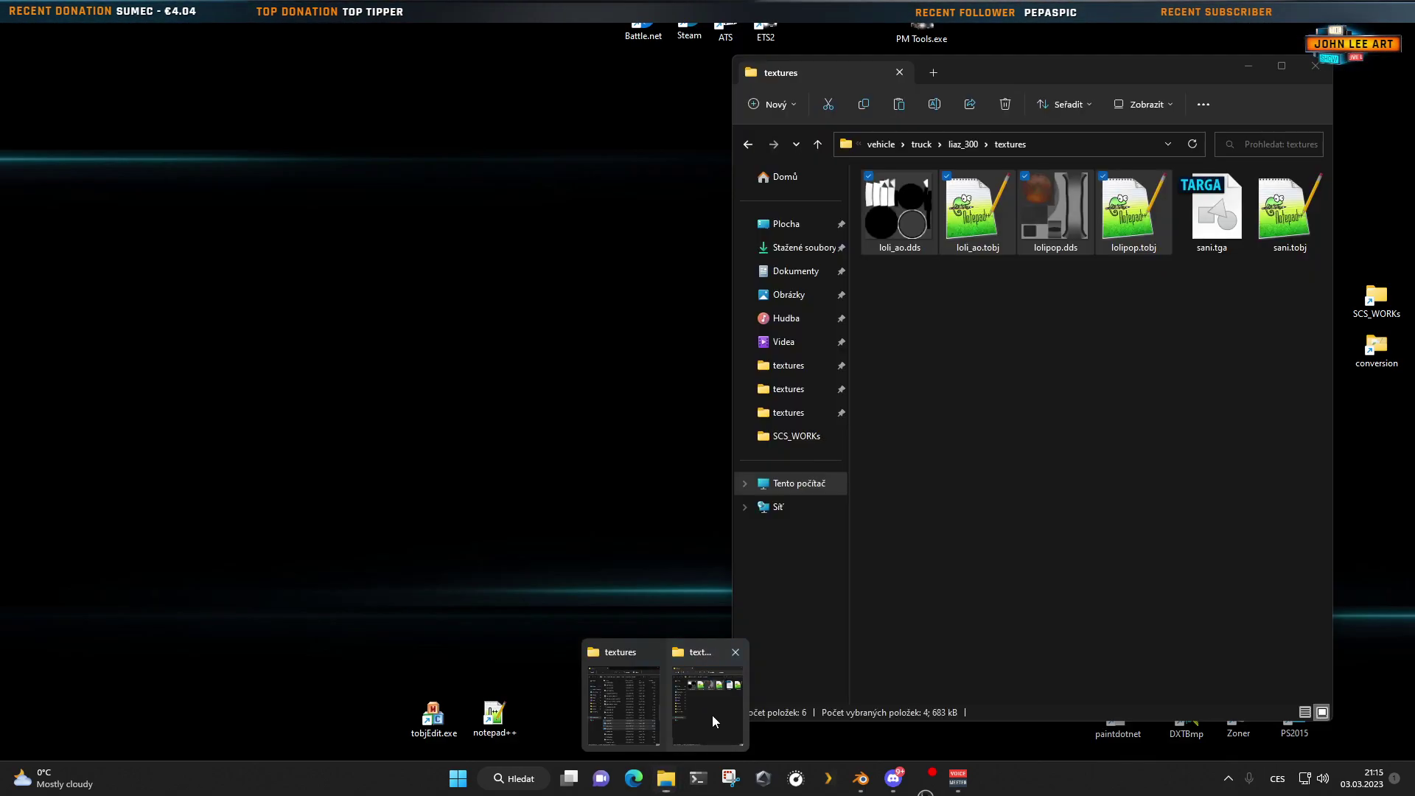
left_click(712, 715)
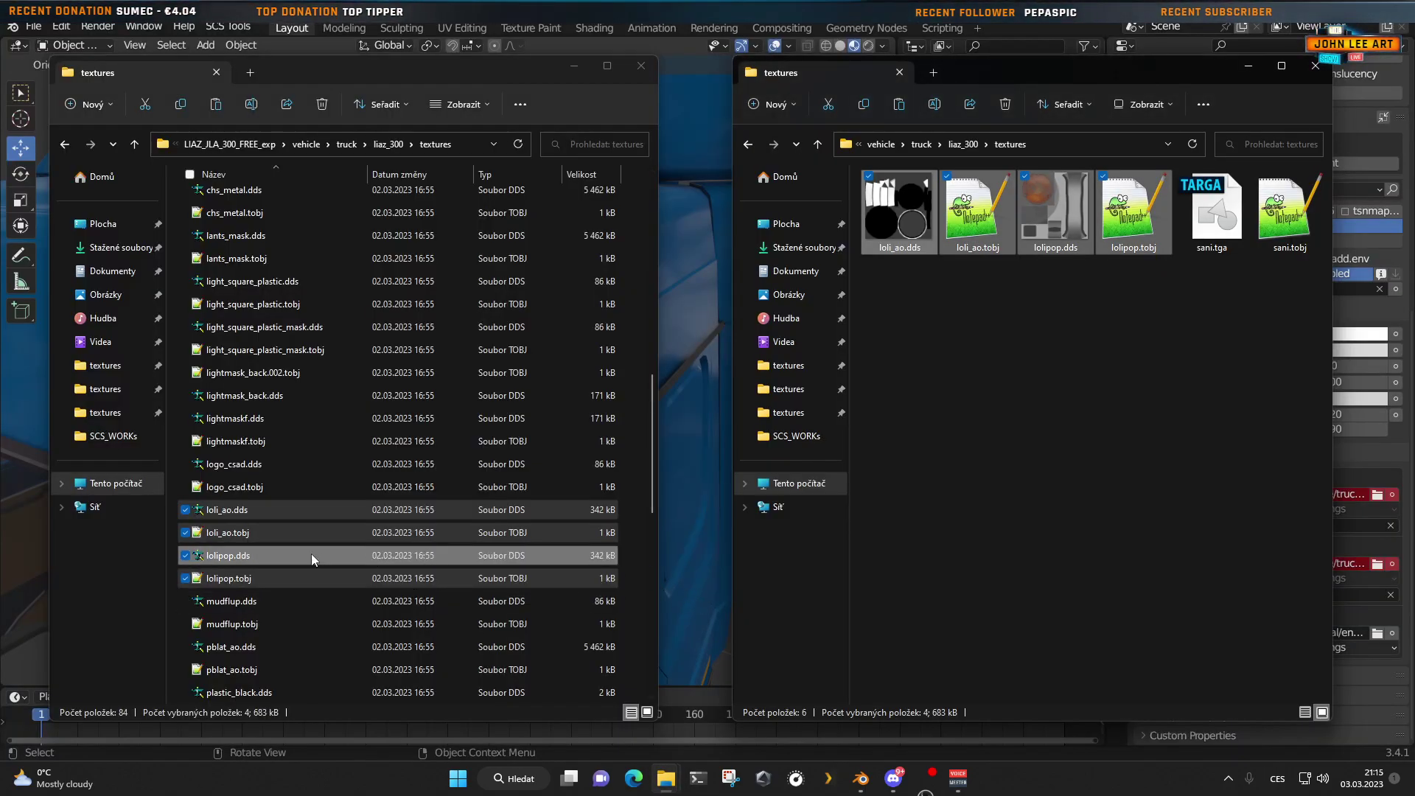
Step: Copy the red_white_lamp and red_white_mask DDS and TOBJ files from the LIAZ_JLA_300_FREE_exp textures folder into the project's liaz_300 textures folder
scroll(310, 551, "down", 8)
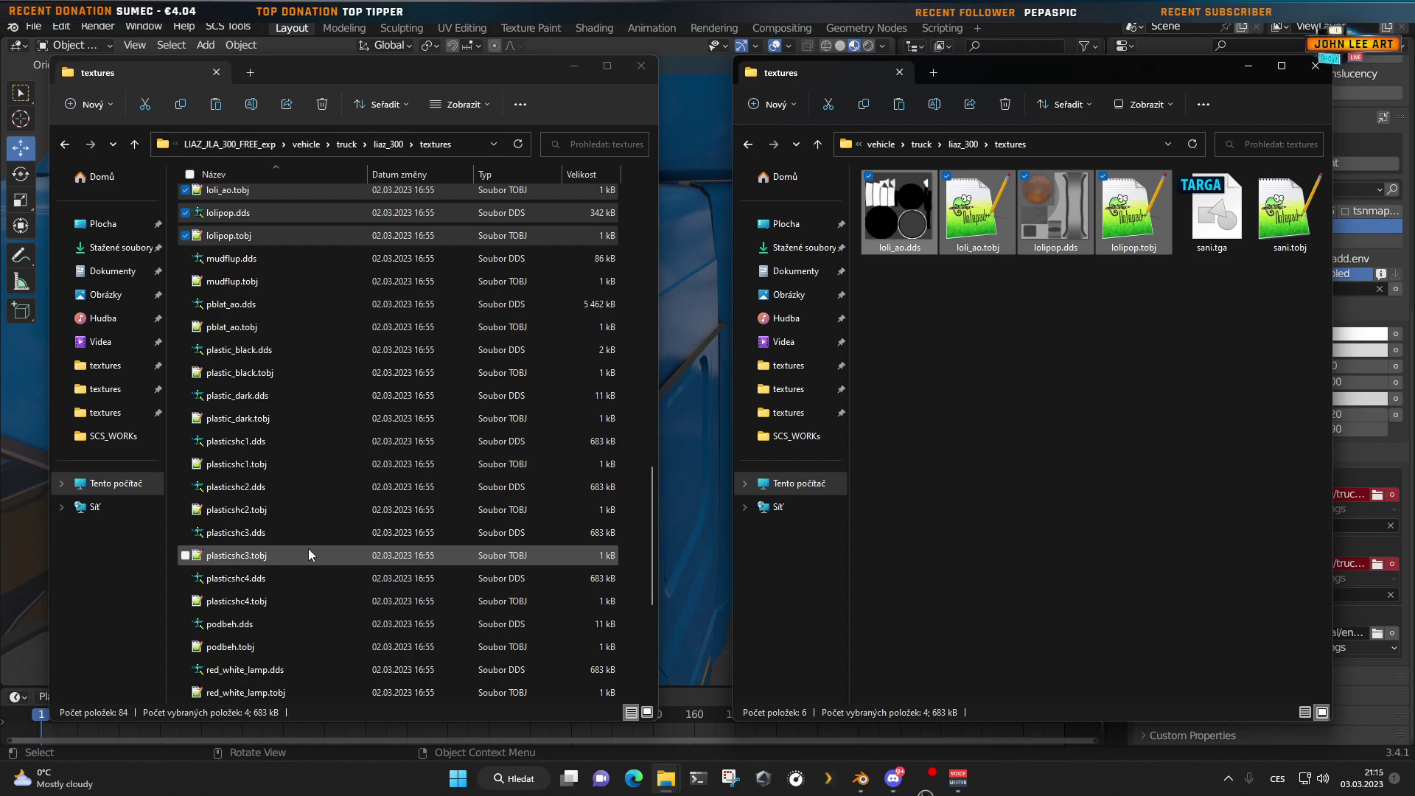
left_click(251, 465)
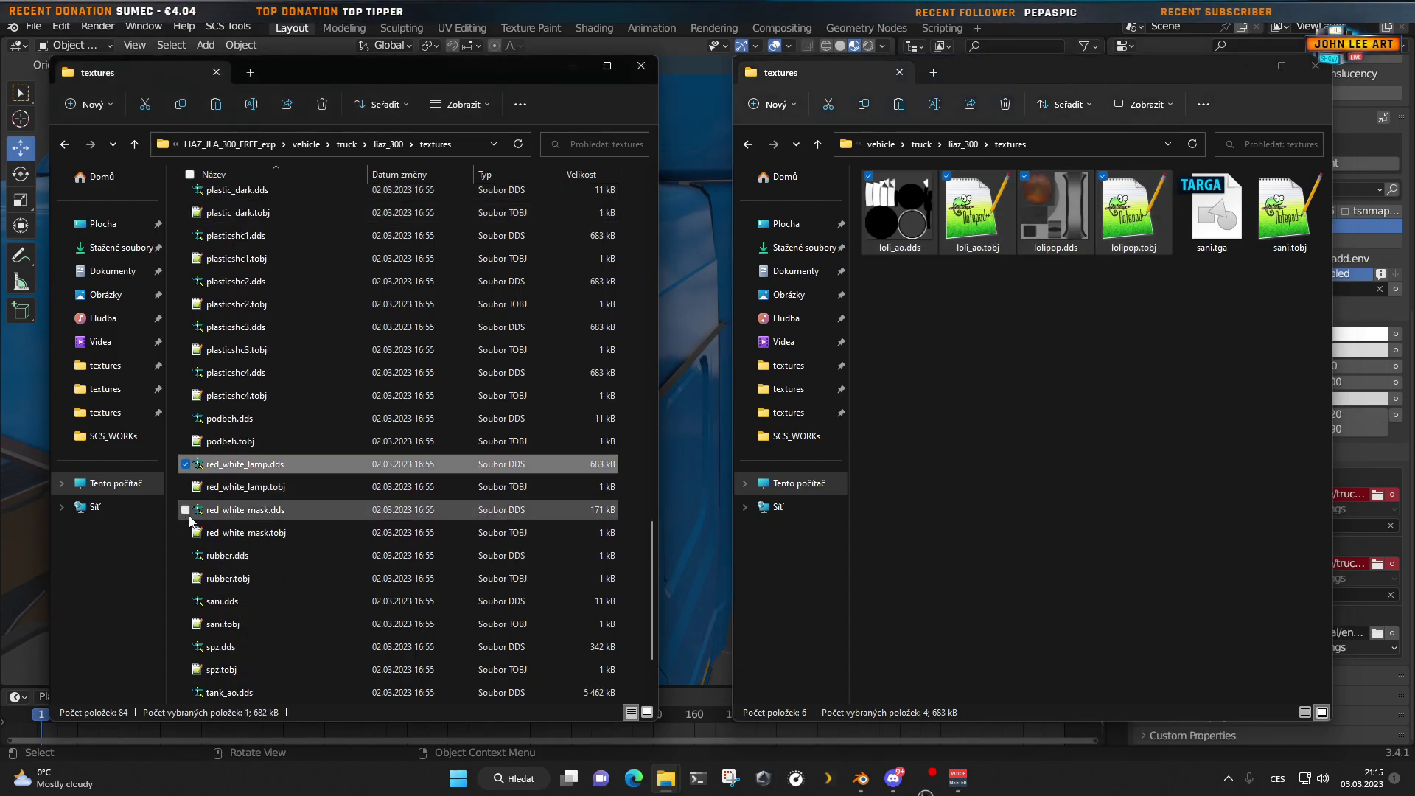
left_click(228, 537, "ctrl")
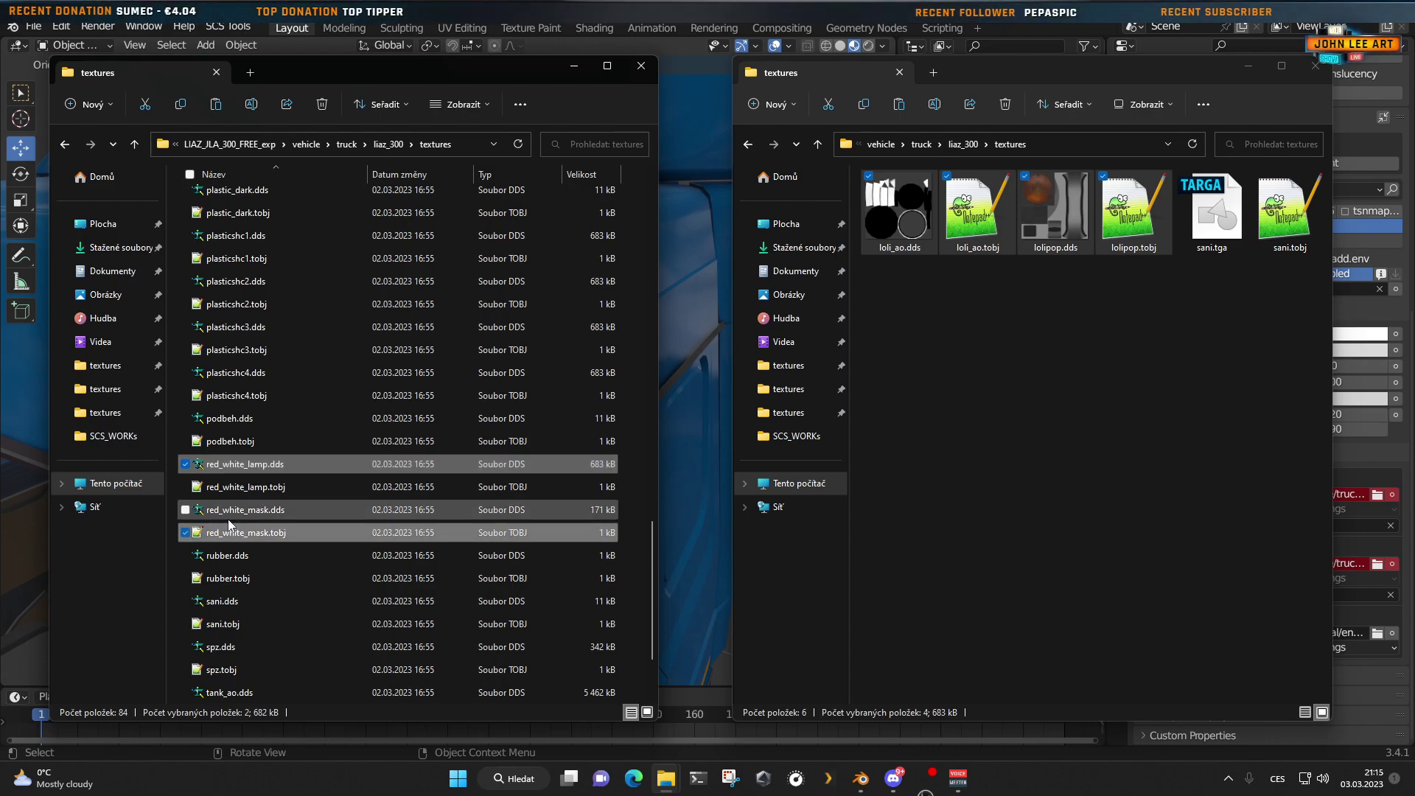
left_click(230, 510, "ctrl")
left_click(237, 489, "ctrl")
right_click(247, 492)
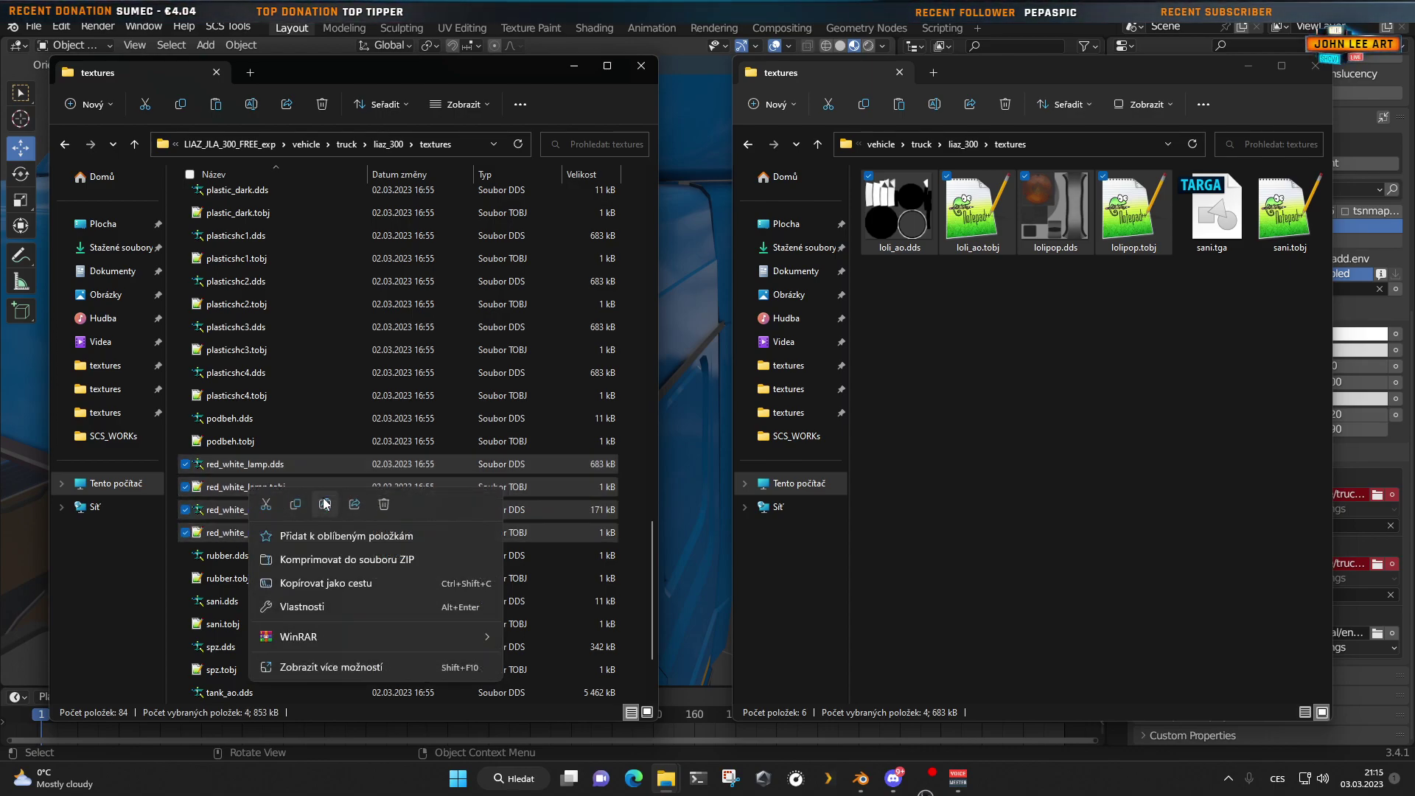
left_click(294, 504)
right_click(985, 468)
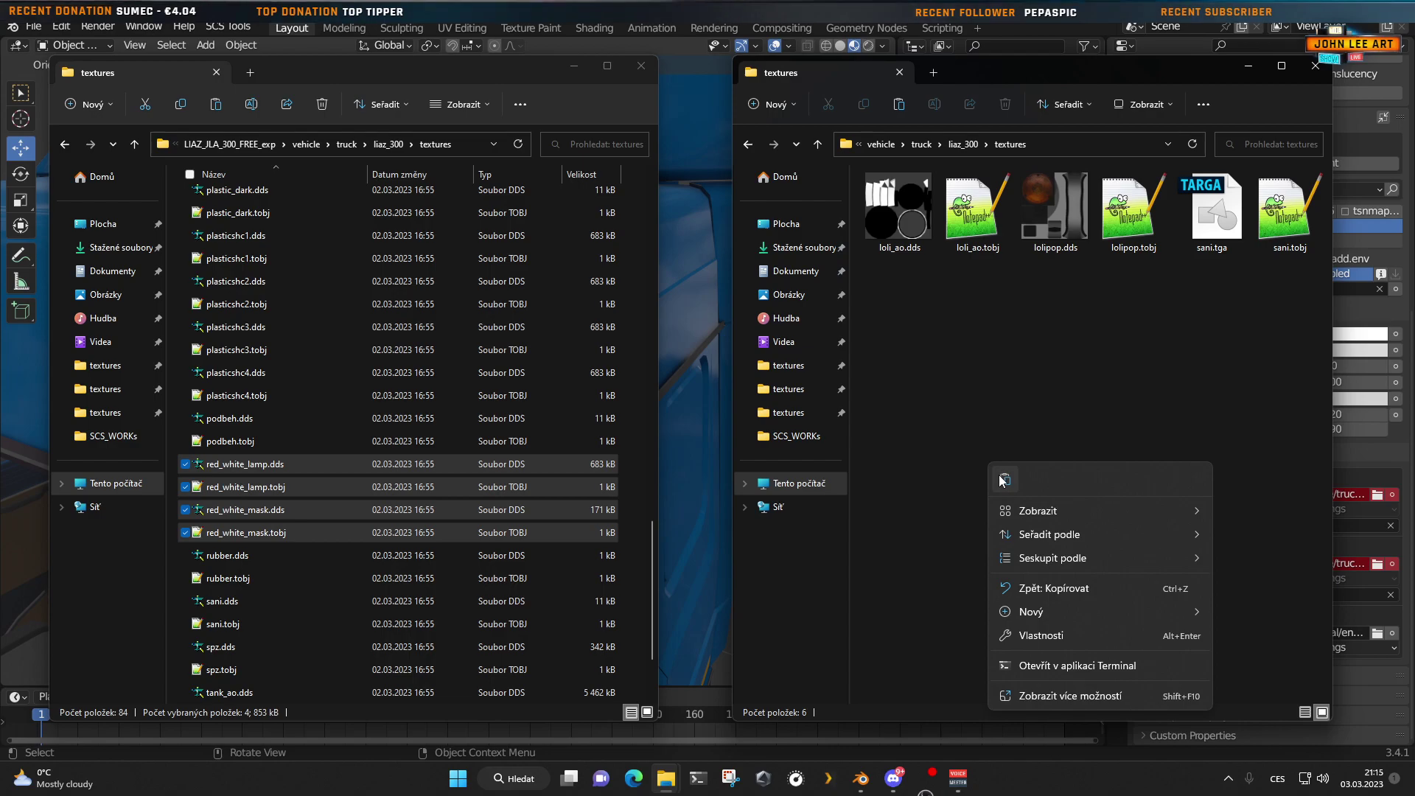
left_click(999, 478)
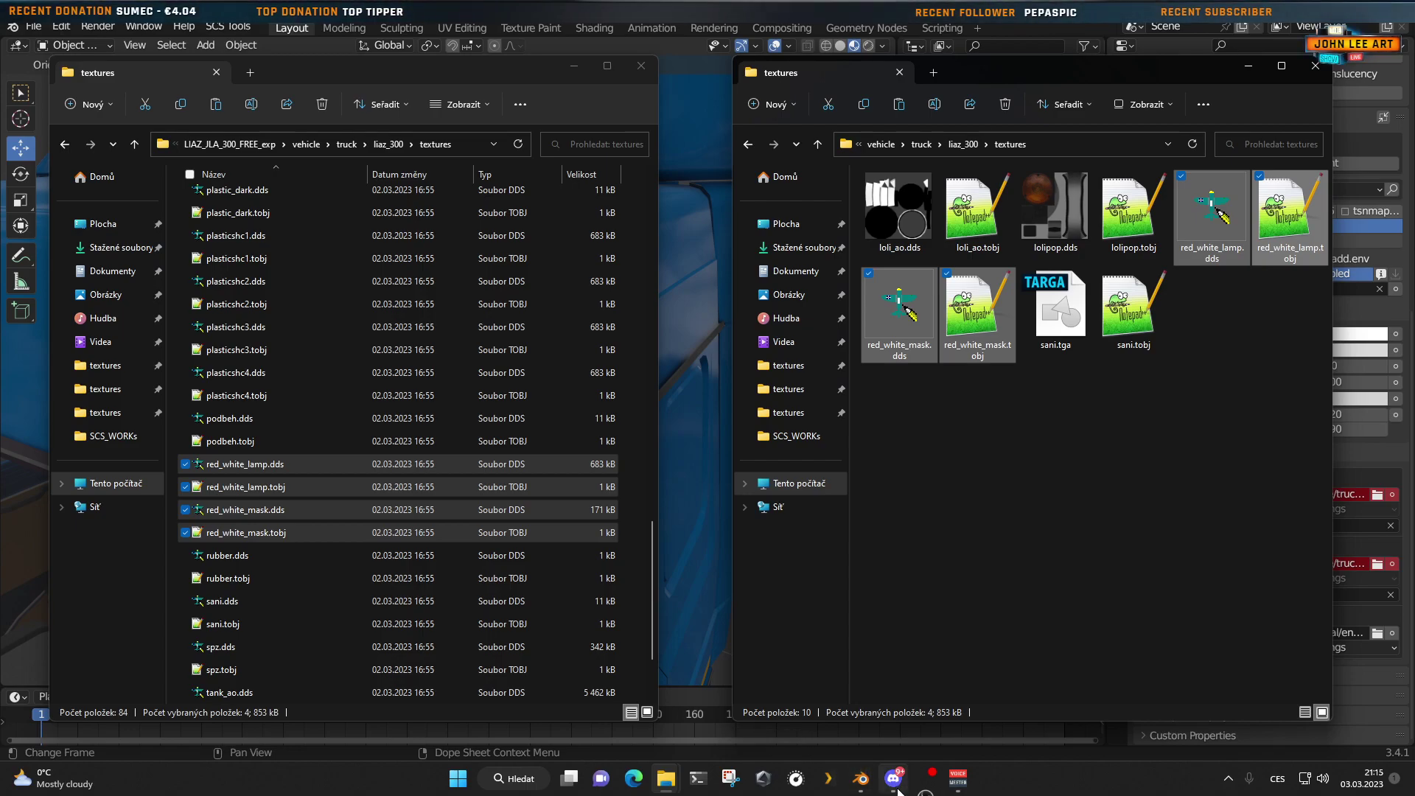
Step: Return to Blender and reload the TOBJ settings of the upper marker lamp's base, mask and reflection textures
left_click(694, 688)
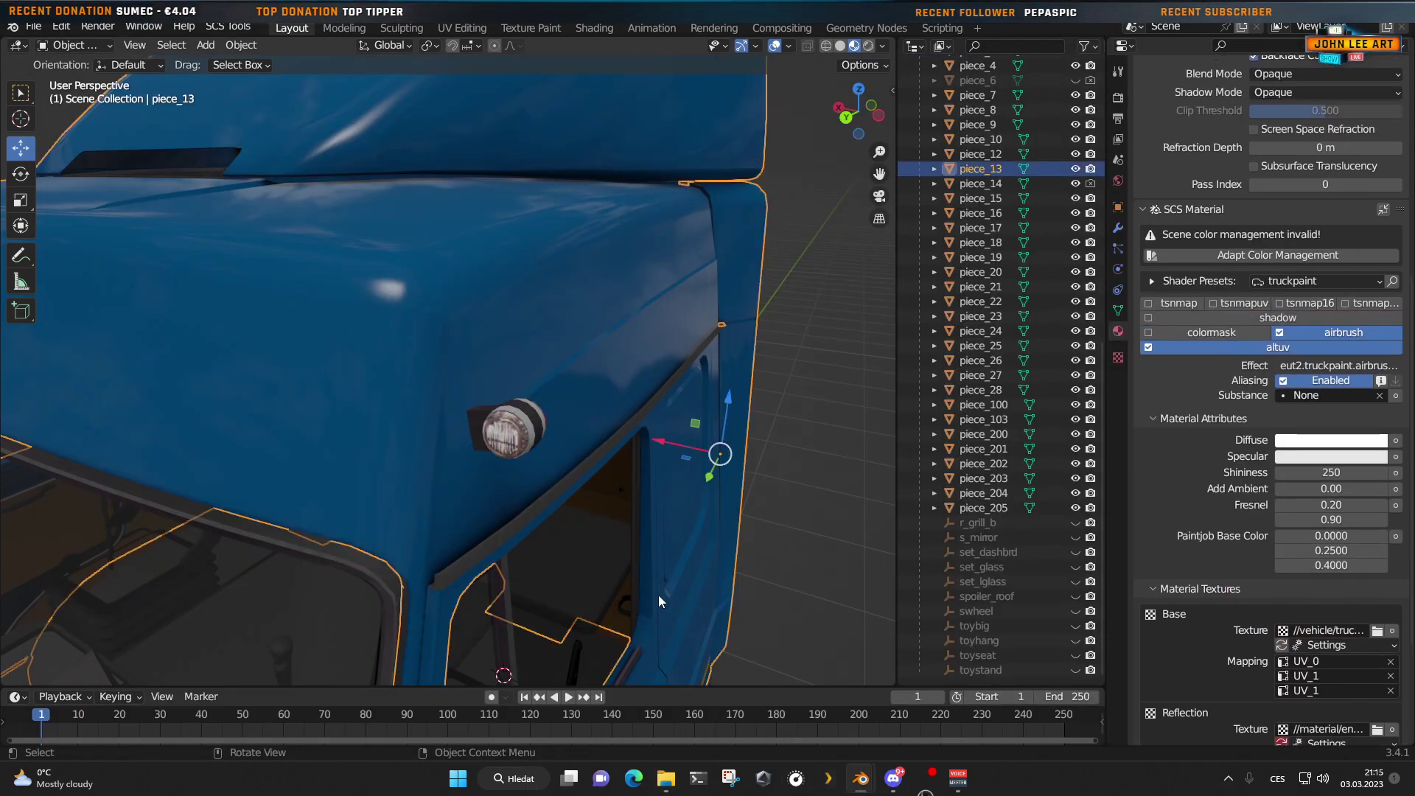
left_click(514, 431)
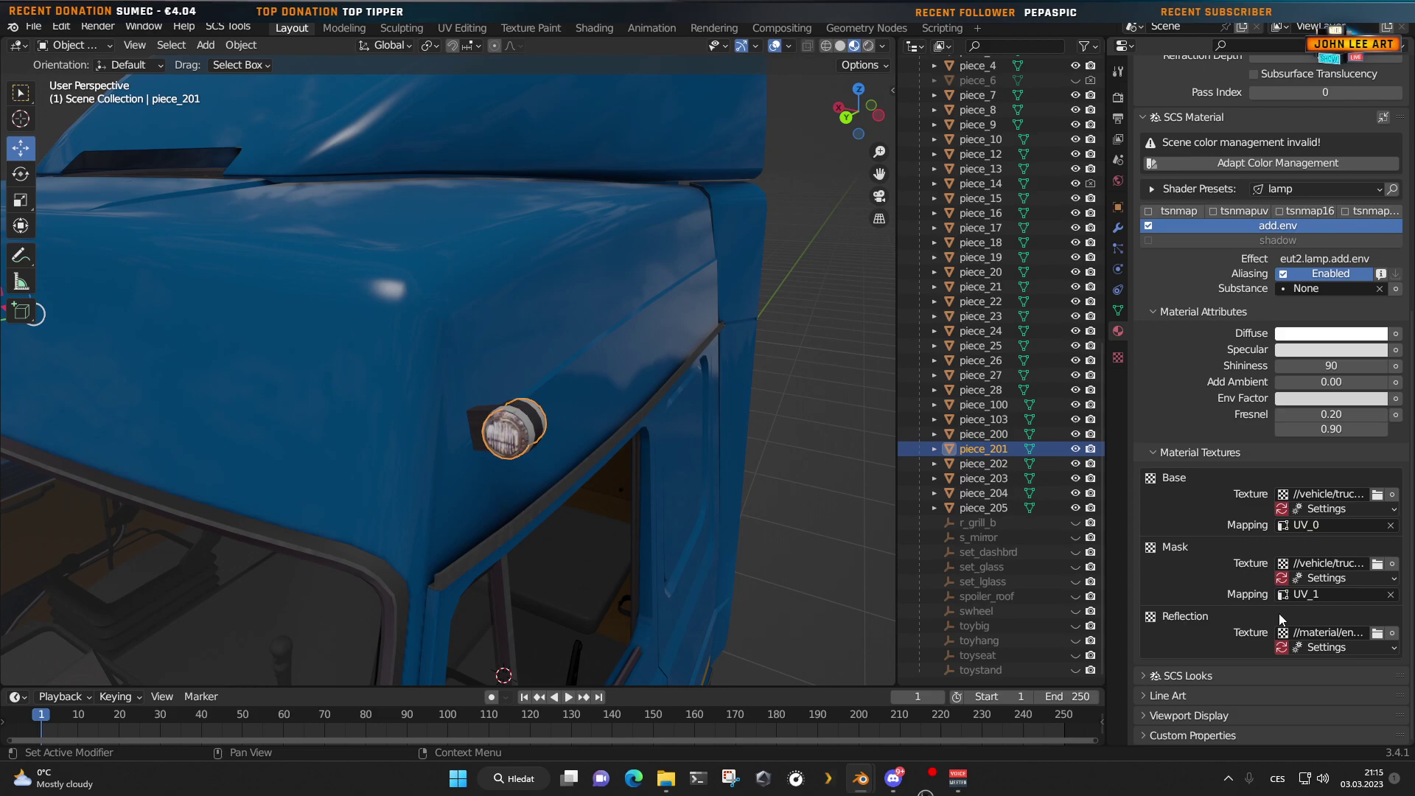
left_click(1282, 509)
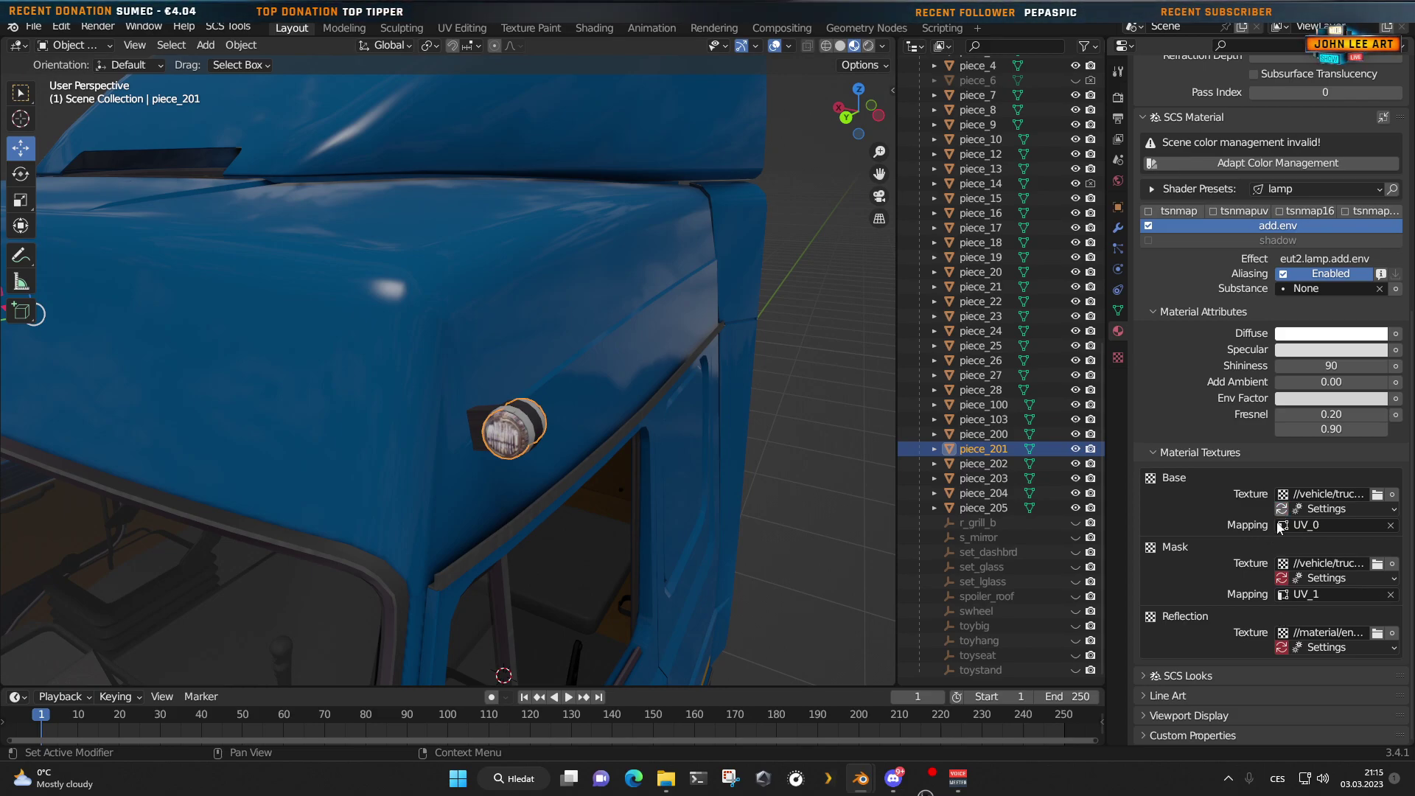
left_click(1282, 578)
left_click(1282, 647)
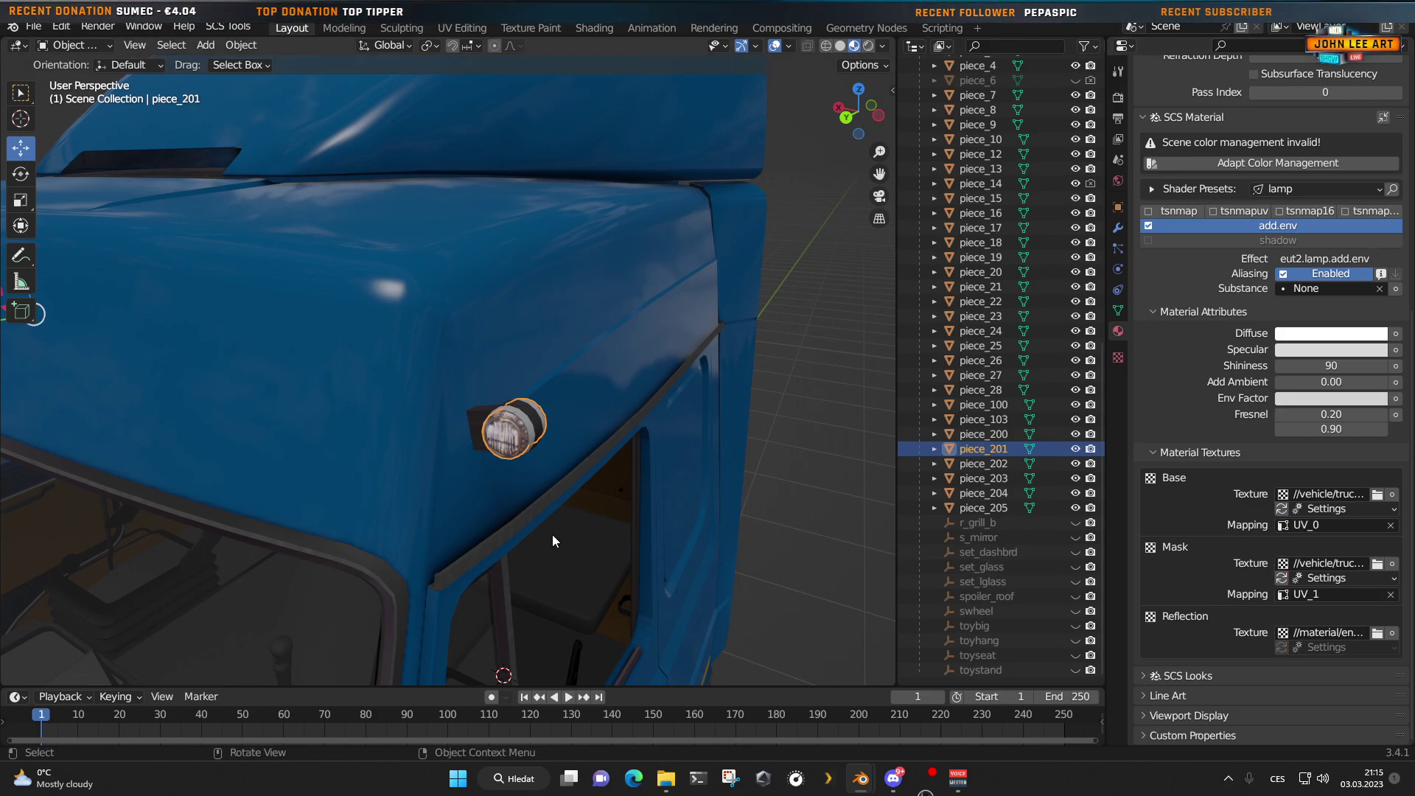
Step: Examine the upper marker lamp housing's material settings and its UV map and color attribute data
scroll(568, 549, "up", 4)
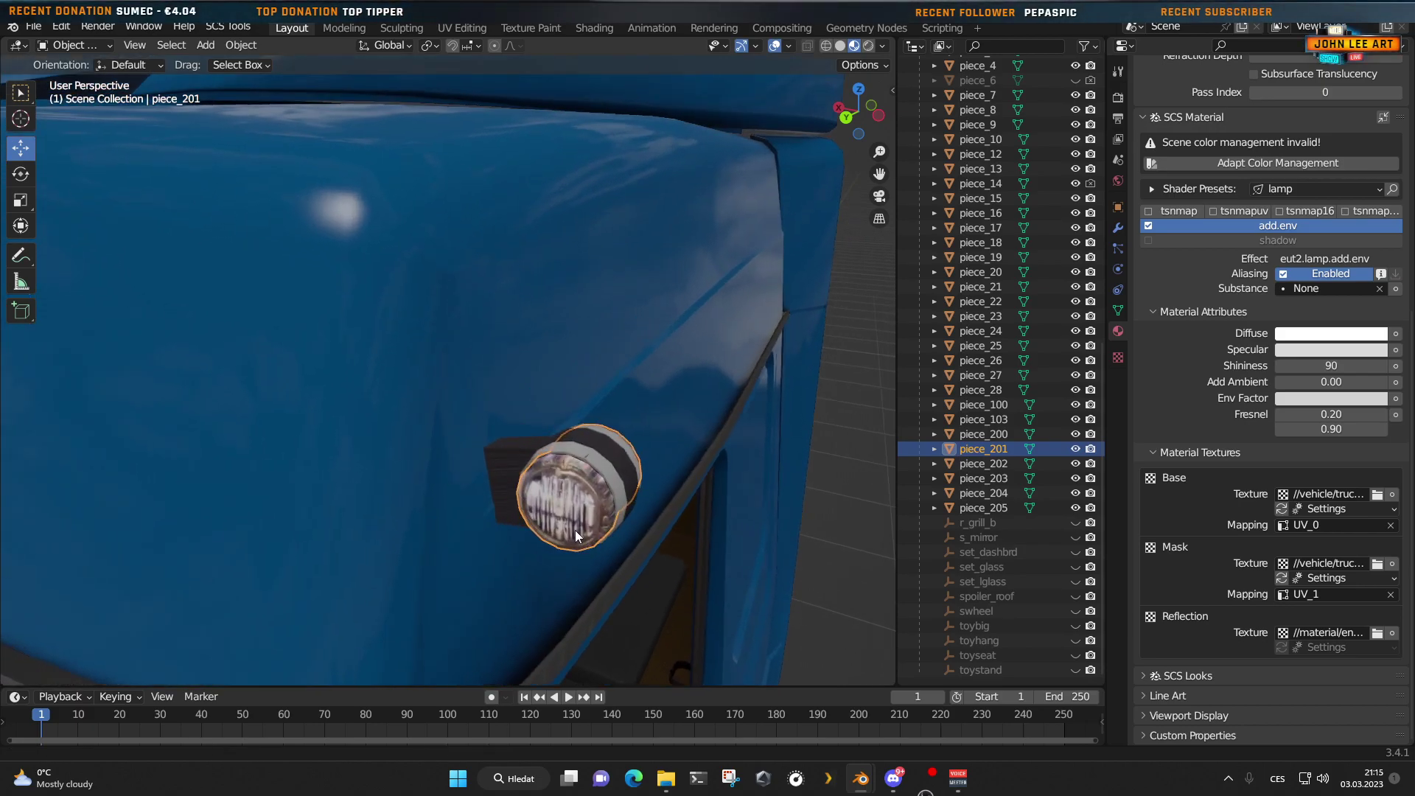
scroll(579, 525, "up", 1)
left_click(637, 490)
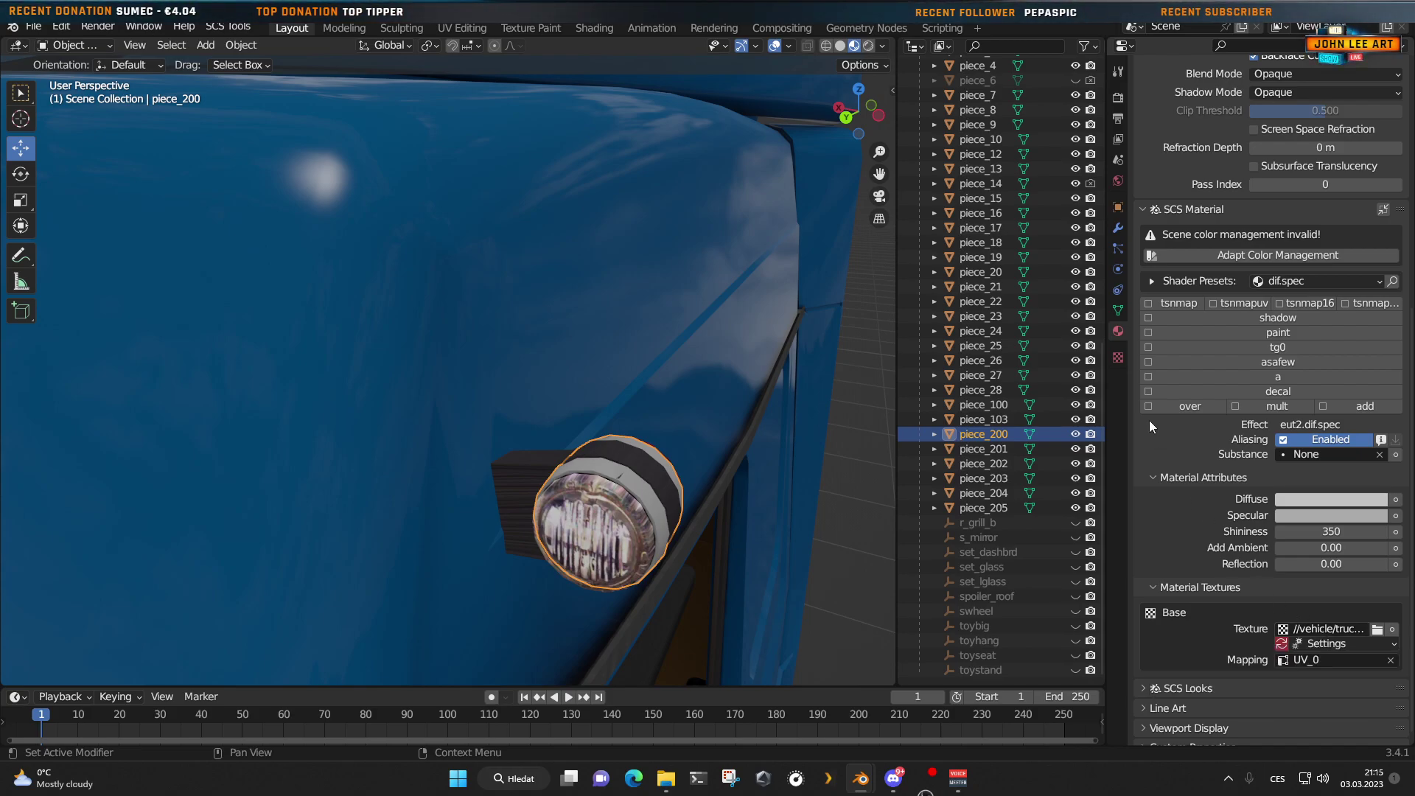
left_click(1119, 313)
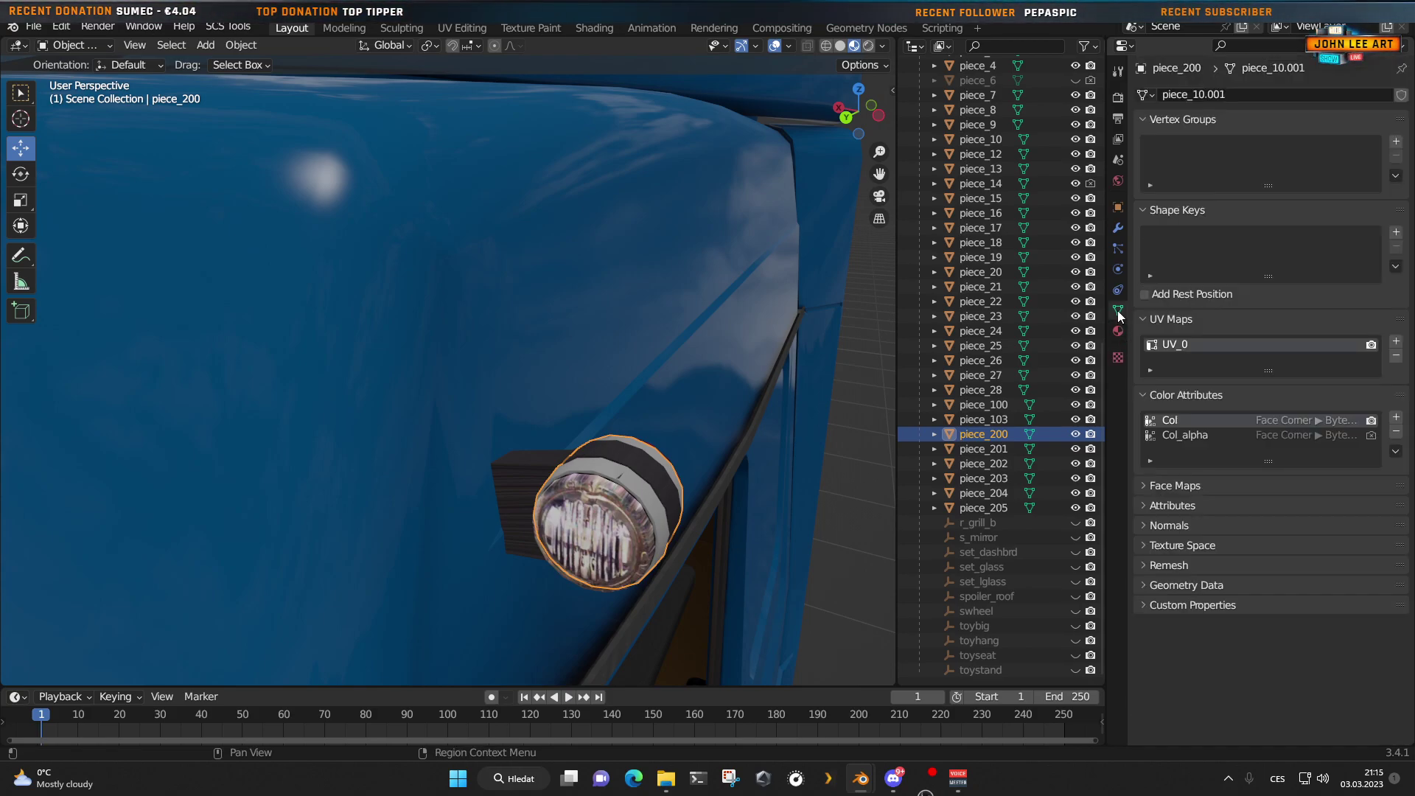
left_click(1118, 331)
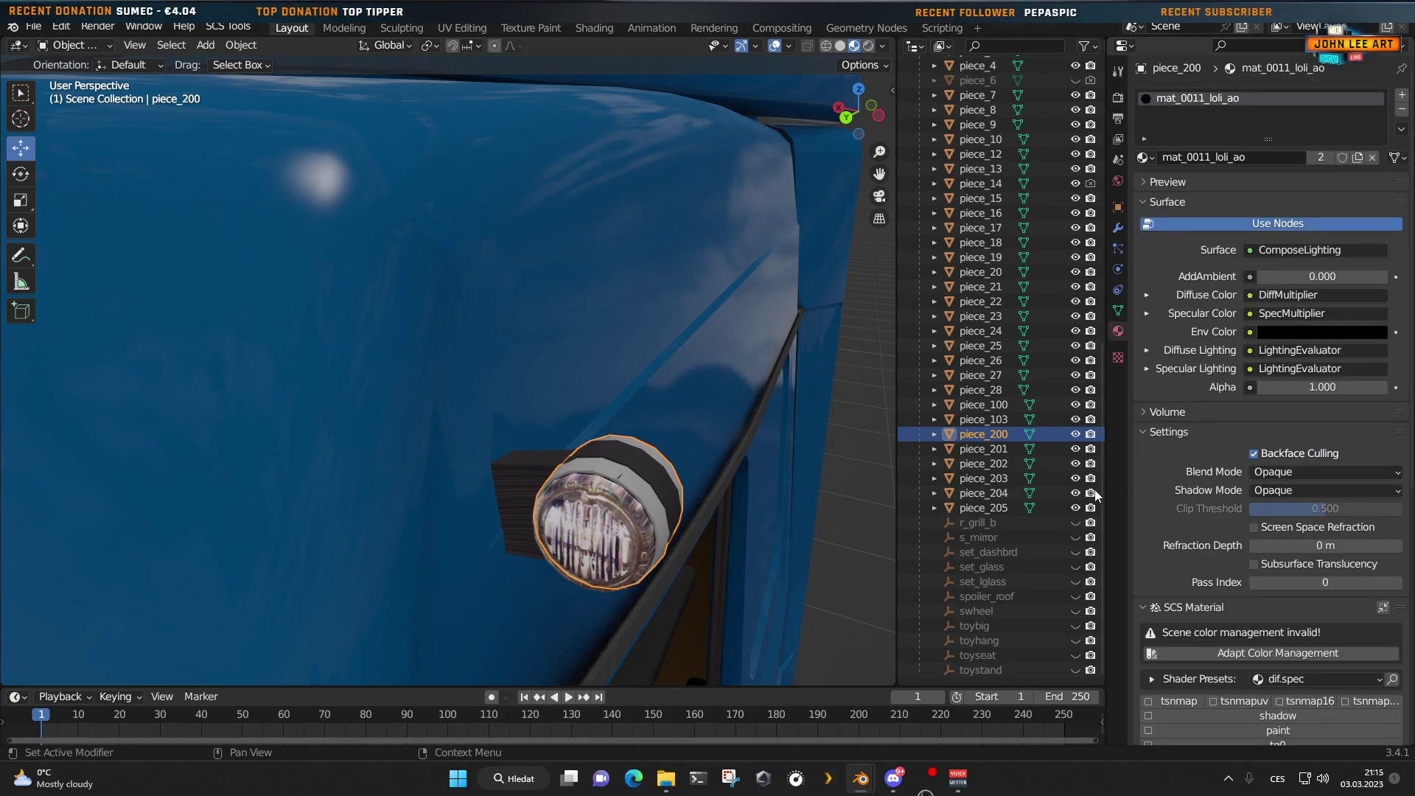
Step: Inspect the upper marker lamp on the cab's opposite side and check its lamp shader and textures
scroll(640, 510, "down", 8)
middle_click_drag(639, 510, 489, 515)
scroll(490, 515, "up", 10)
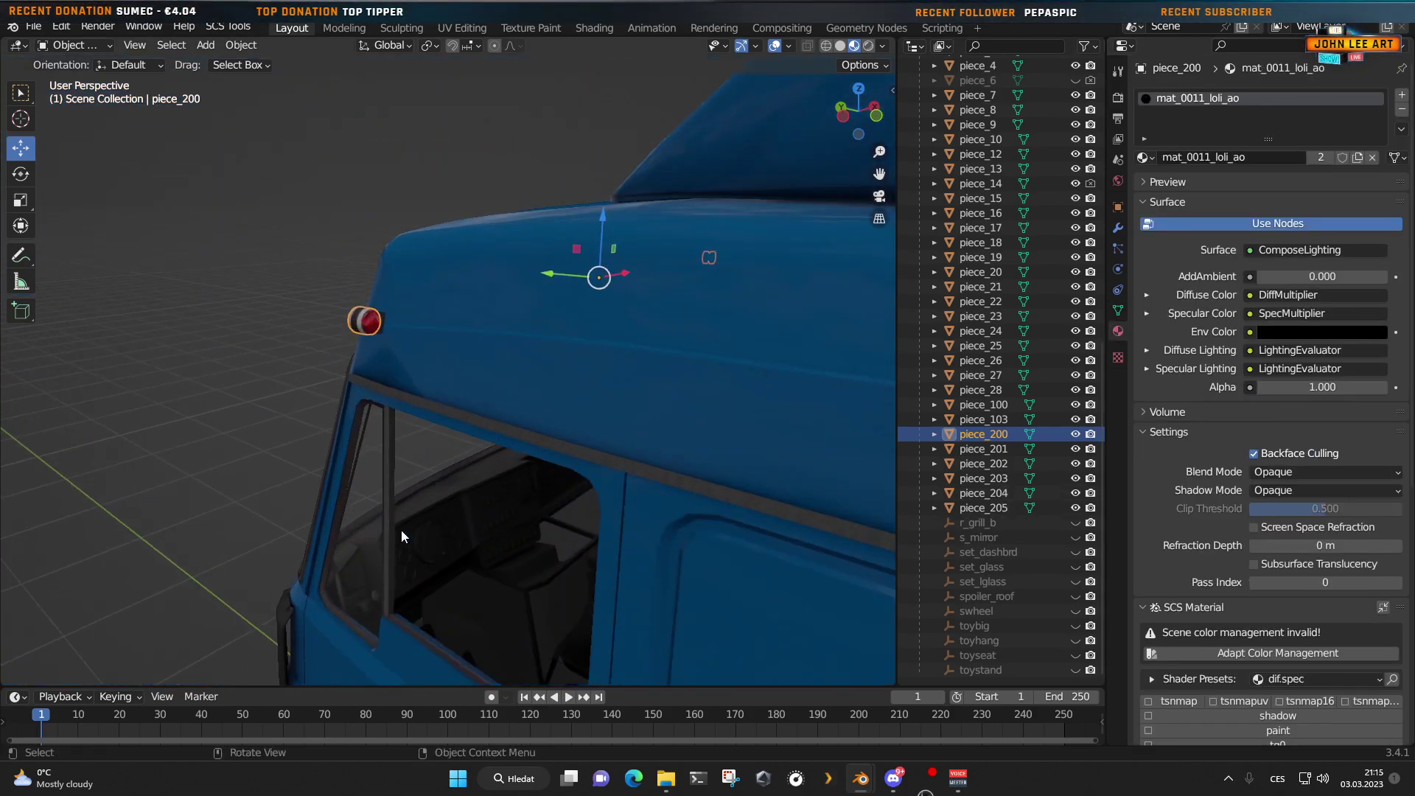
left_click(306, 293)
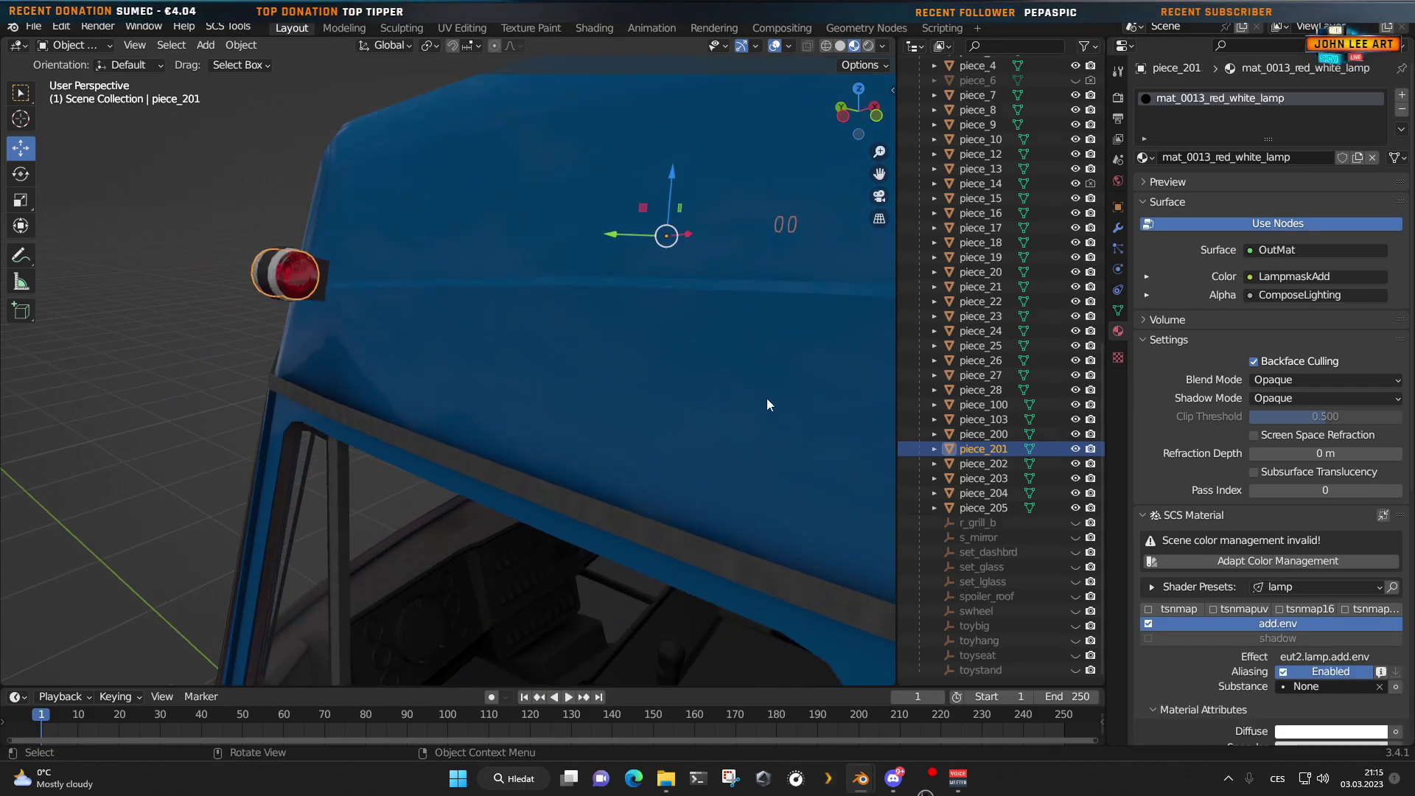
scroll(1227, 629, "down", 8)
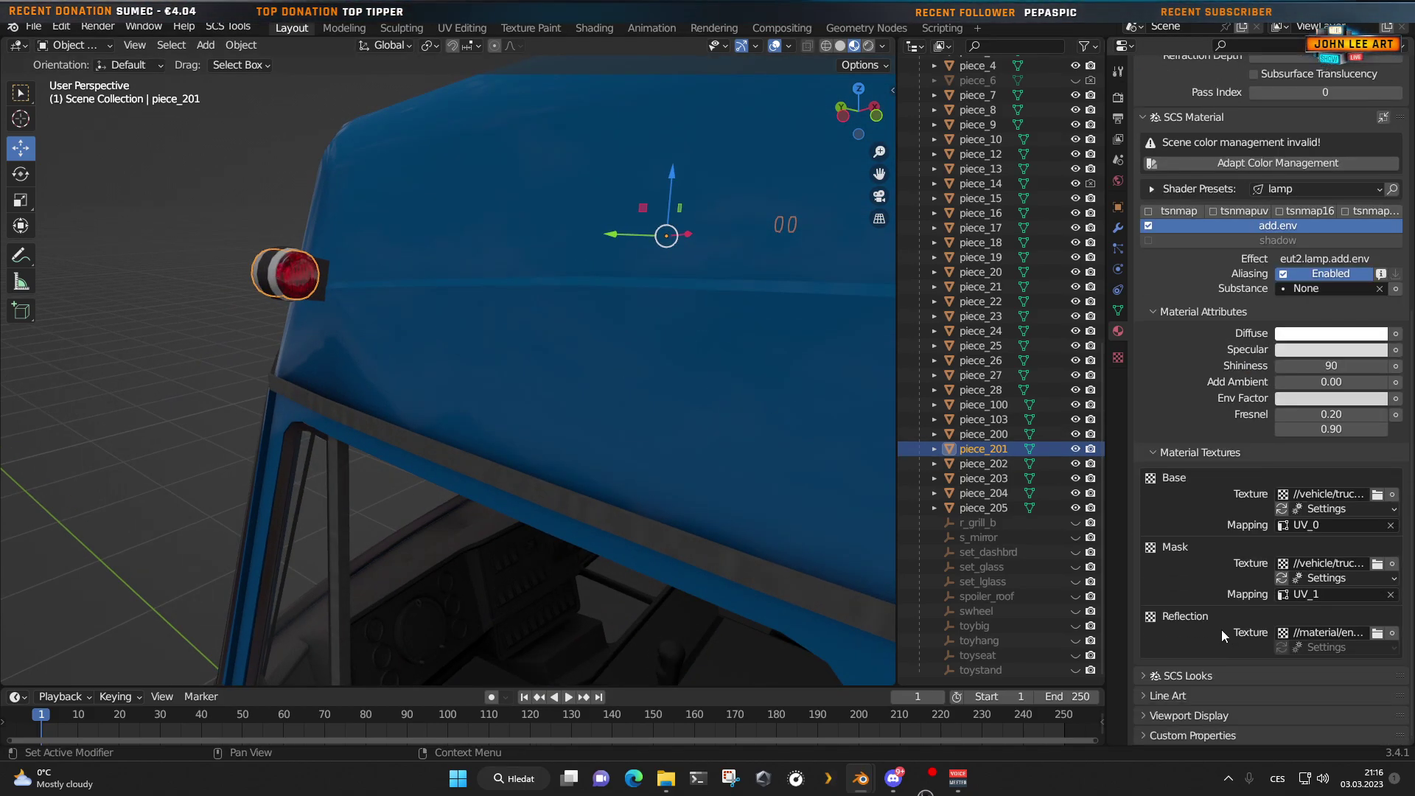
Step: Go through piece_200 to piece_205 on the blue cab and check each lamp part's SCS material settings
scroll(510, 498, "down", 10)
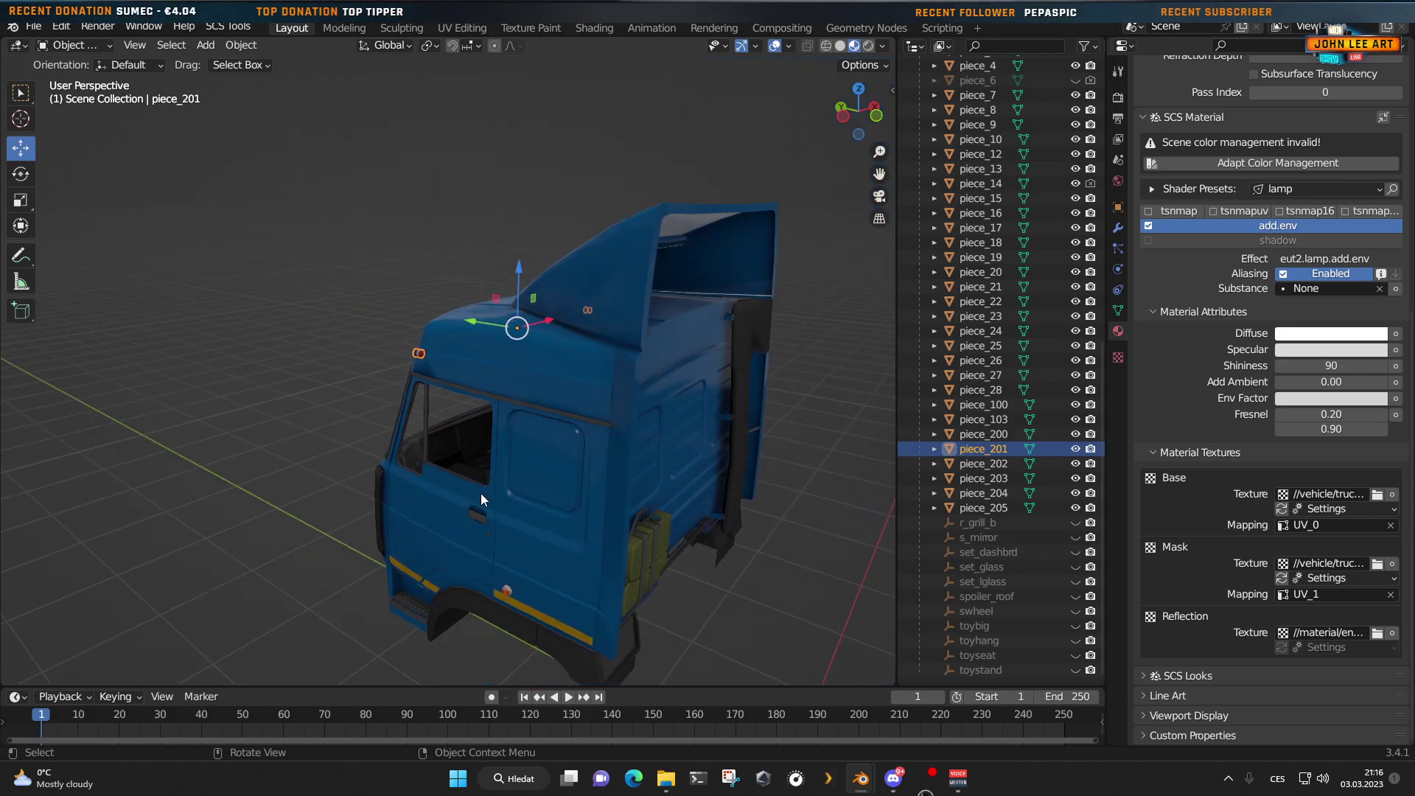
middle_click_drag(466, 507, 597, 506)
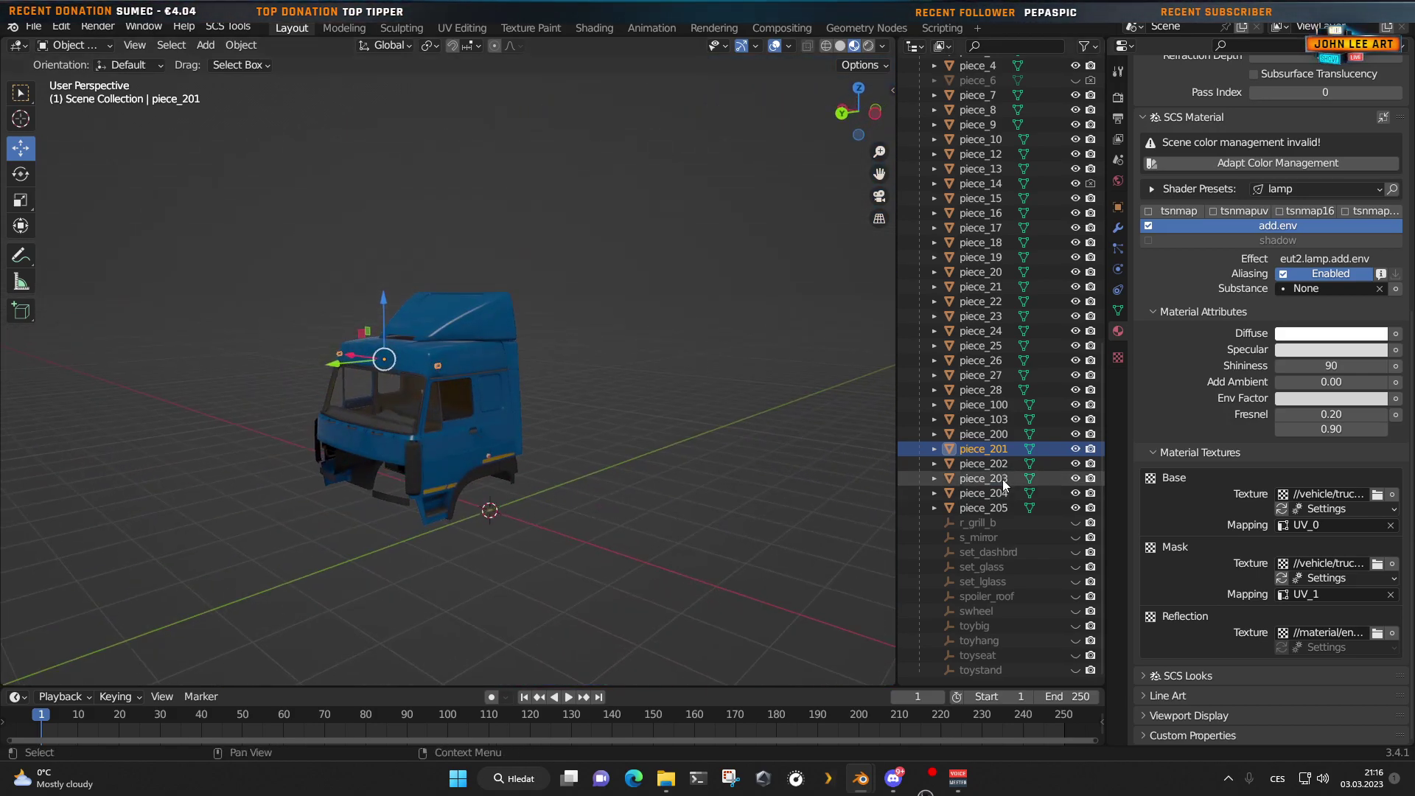
left_click(984, 435)
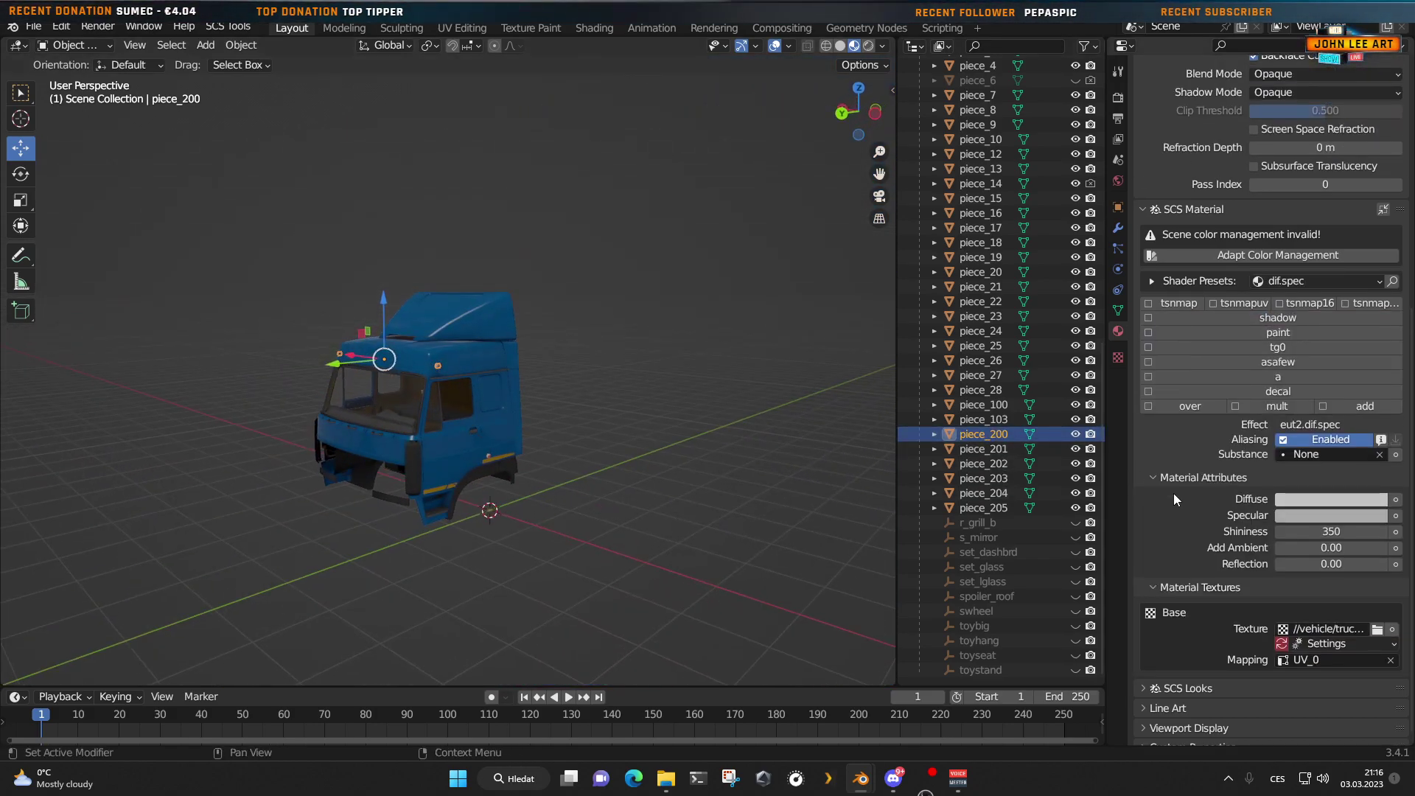
scroll(781, 516, "up", 8)
left_click(984, 449)
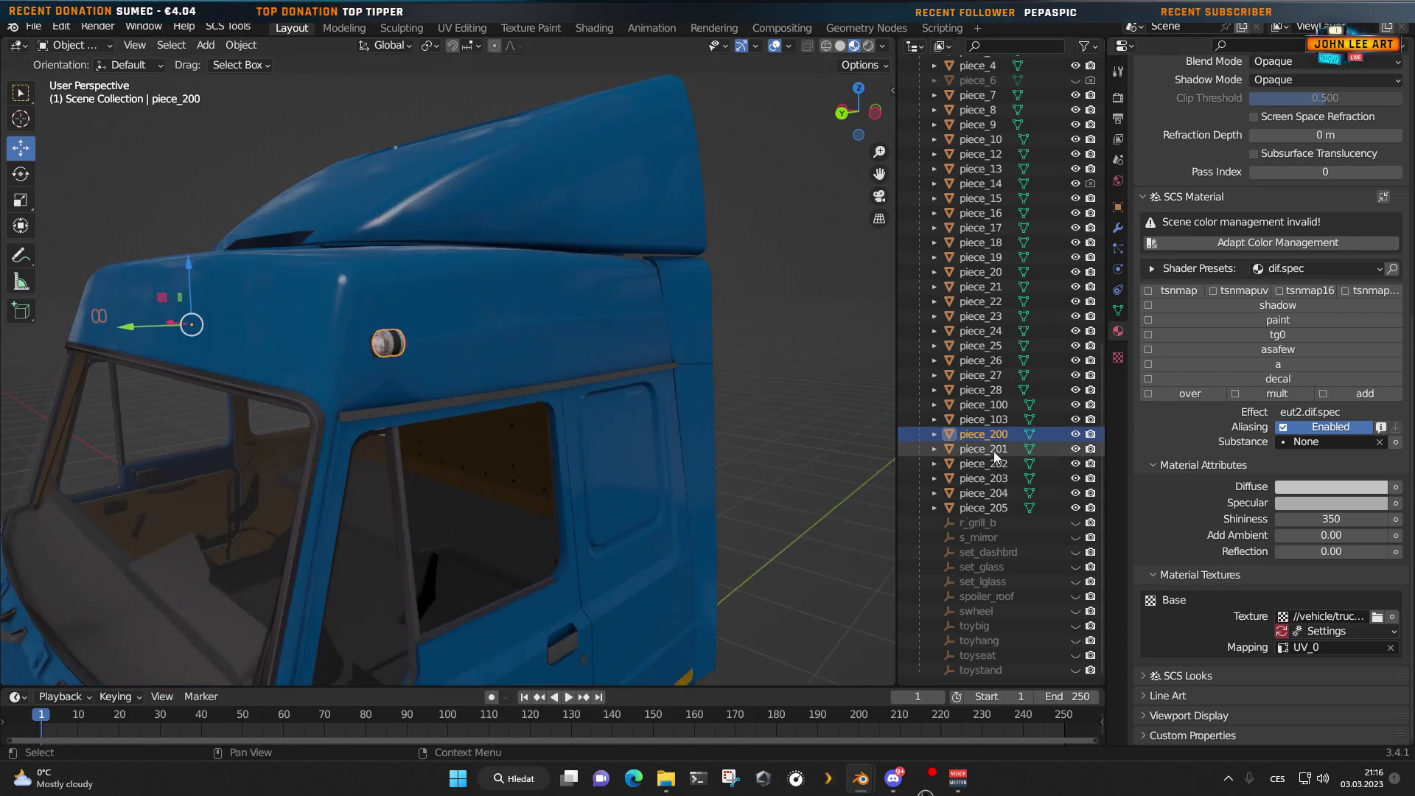
left_click(993, 463)
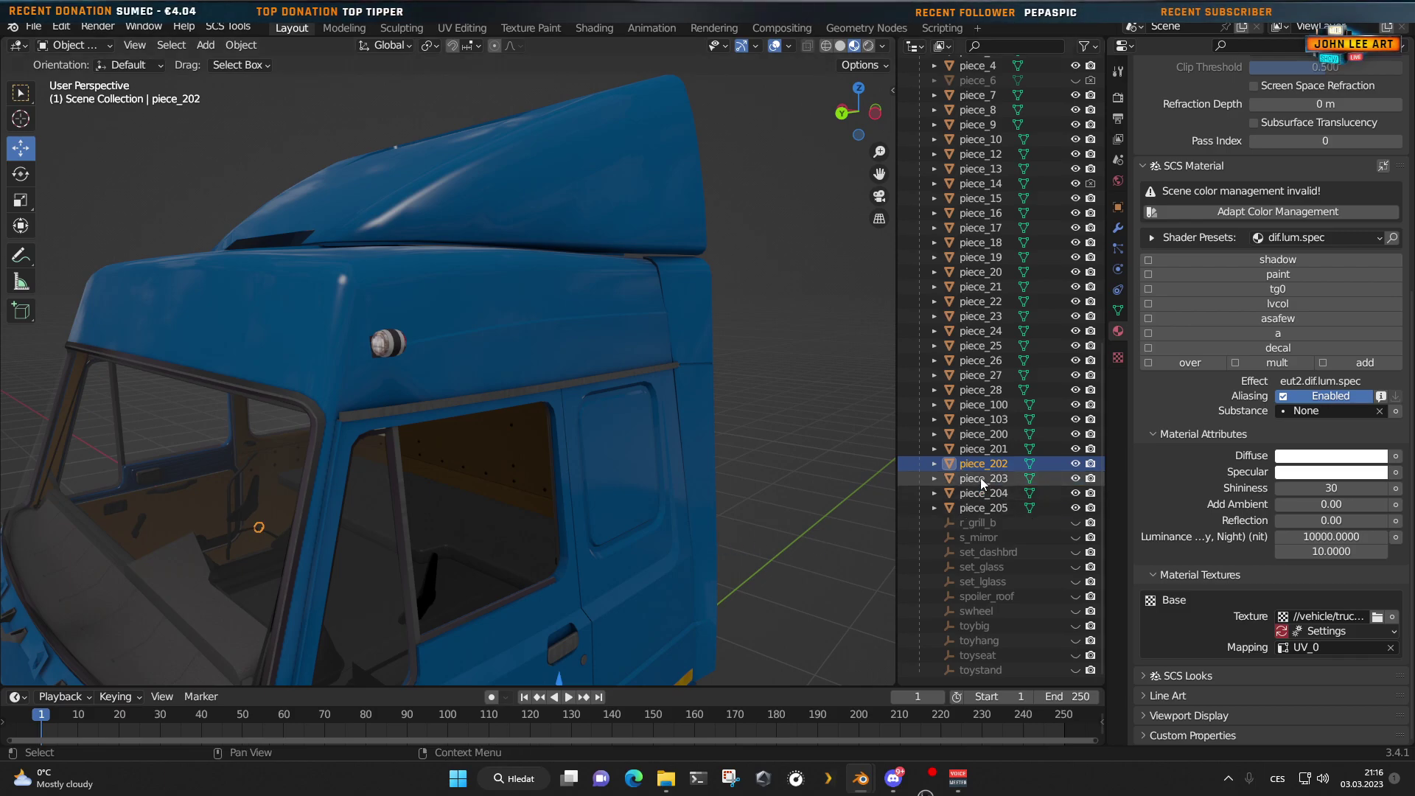
left_click(967, 479)
scroll(577, 513, "down", 3)
middle_click_drag(576, 513, 679, 413)
left_click(984, 490)
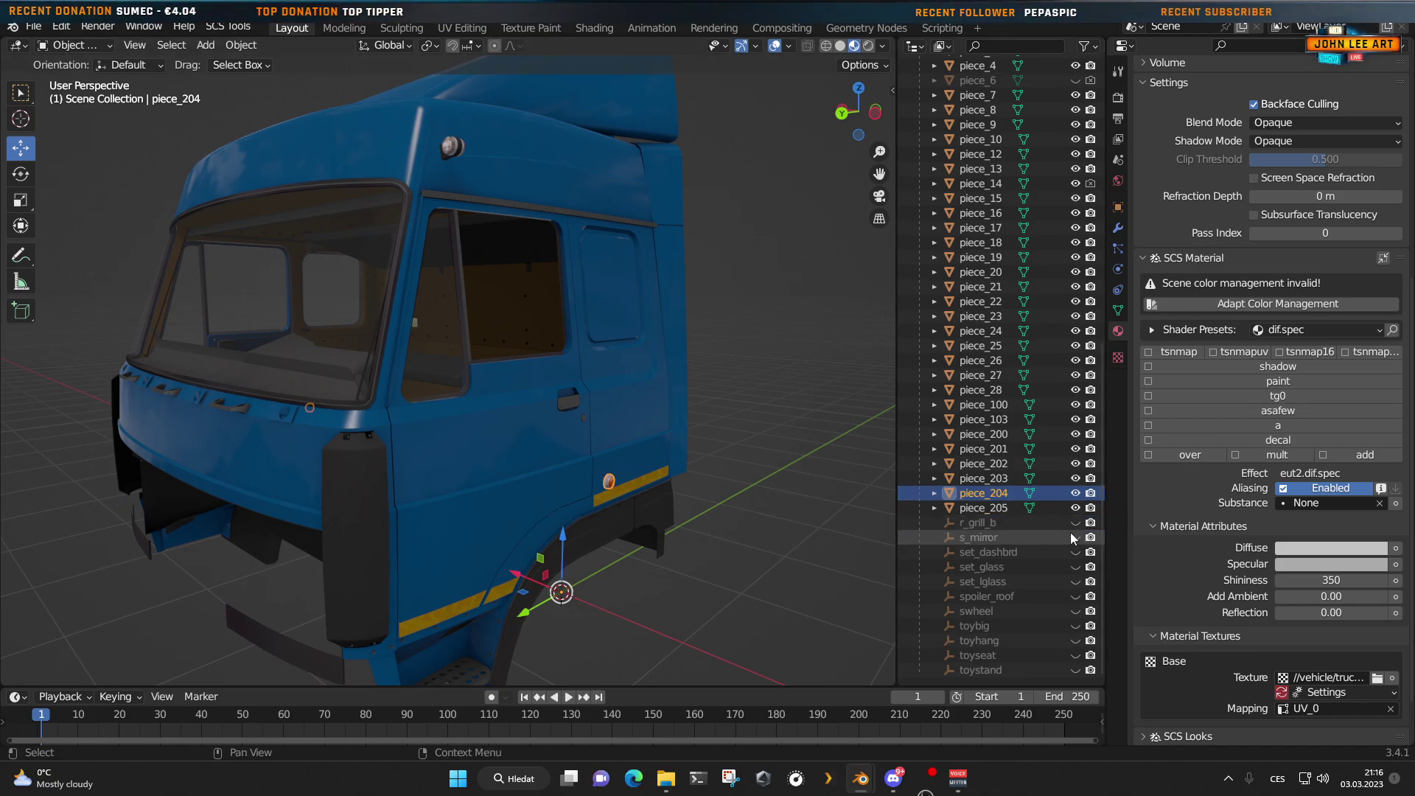
left_click(984, 508)
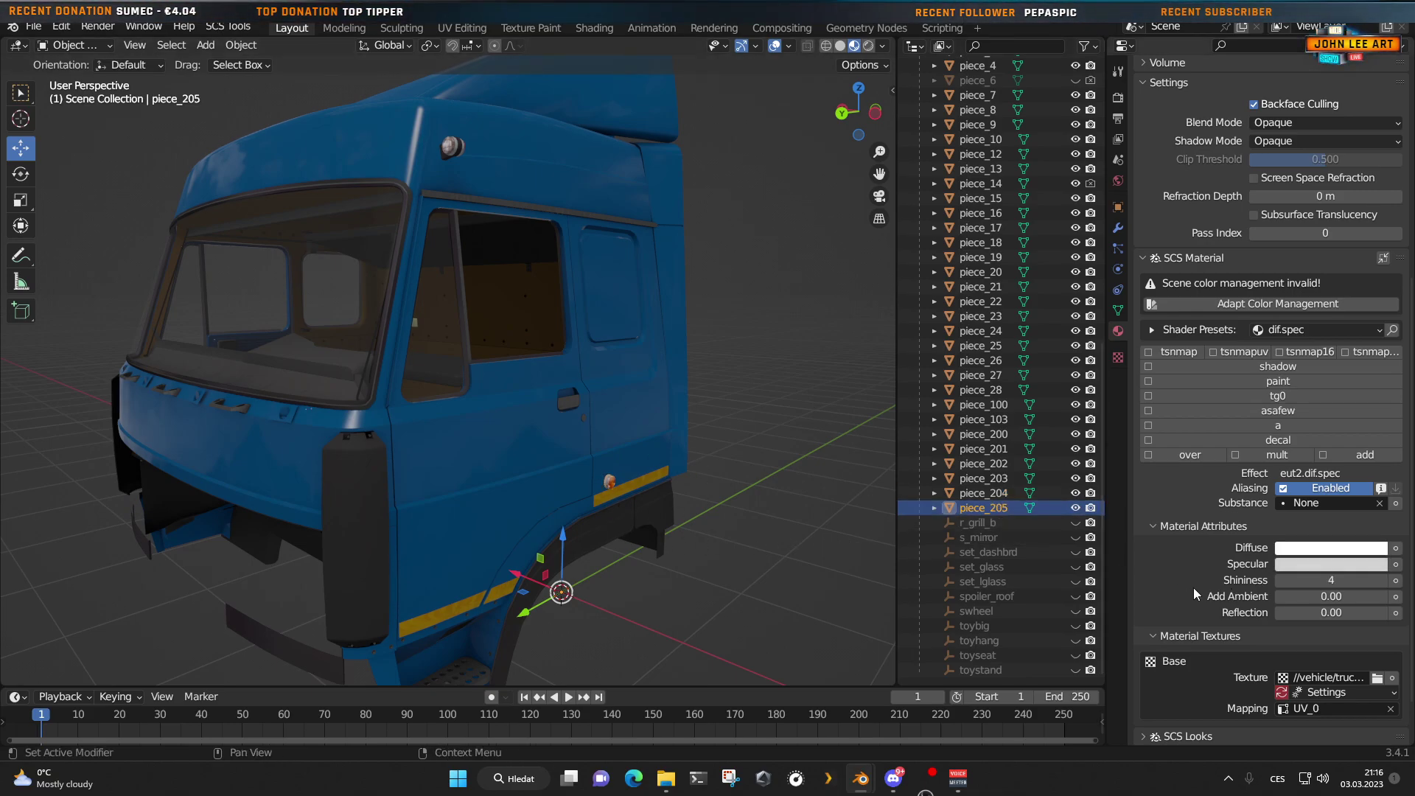
scroll(1209, 589, "down", 2)
scroll(1218, 591, "up", 2)
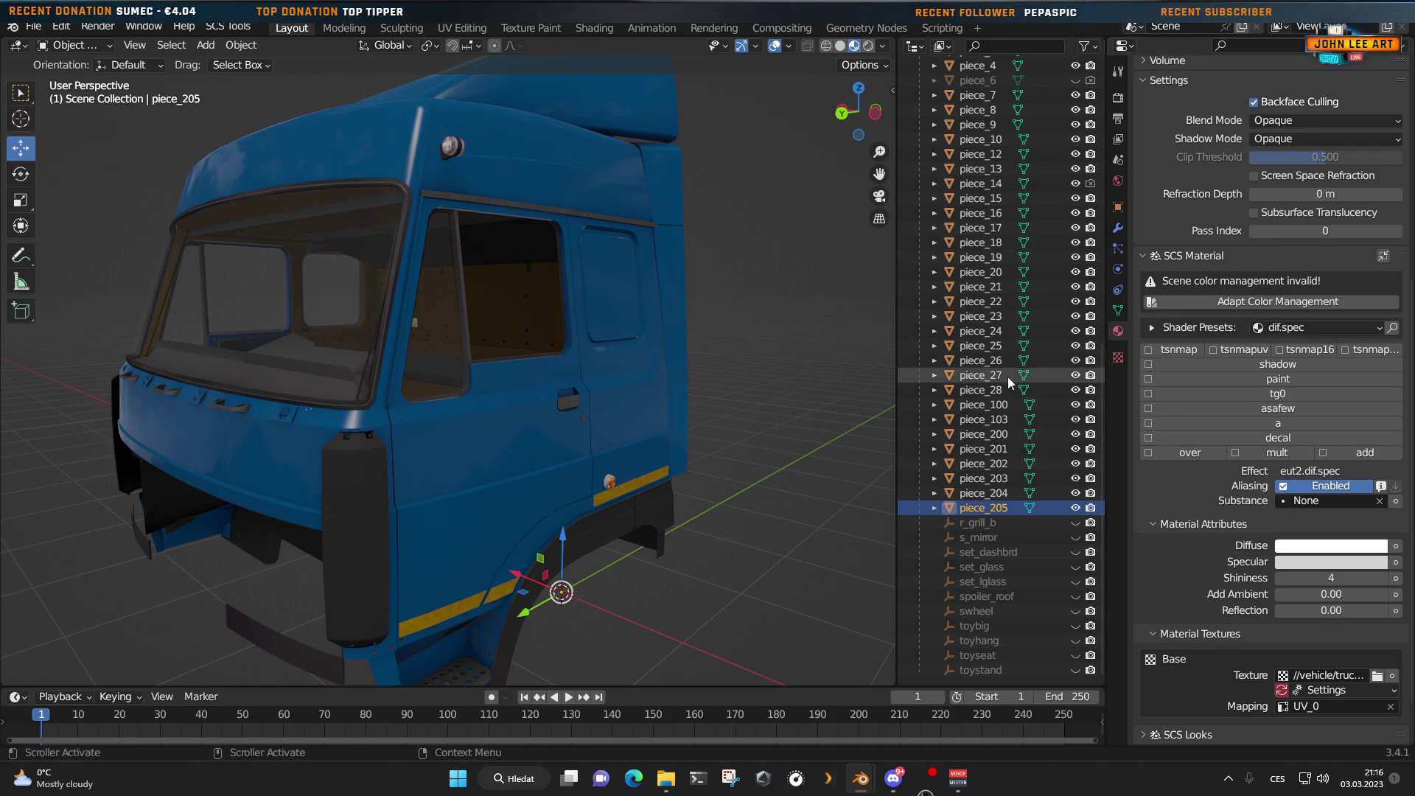
Step: Select the cabin_a root and export the active scene through SCS Export
scroll(1014, 391, "up", 10)
scroll(1016, 392, "up", 6)
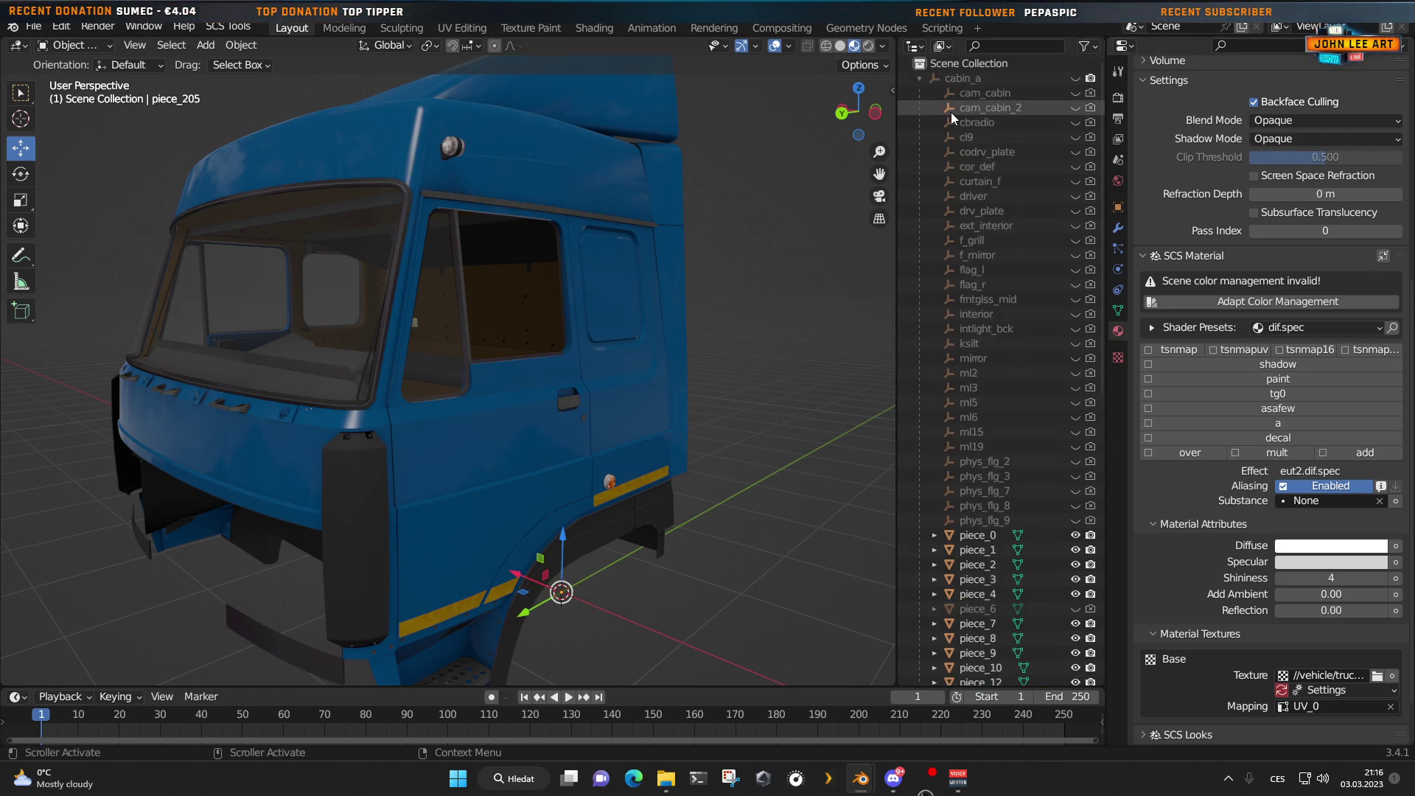
left_click(969, 78)
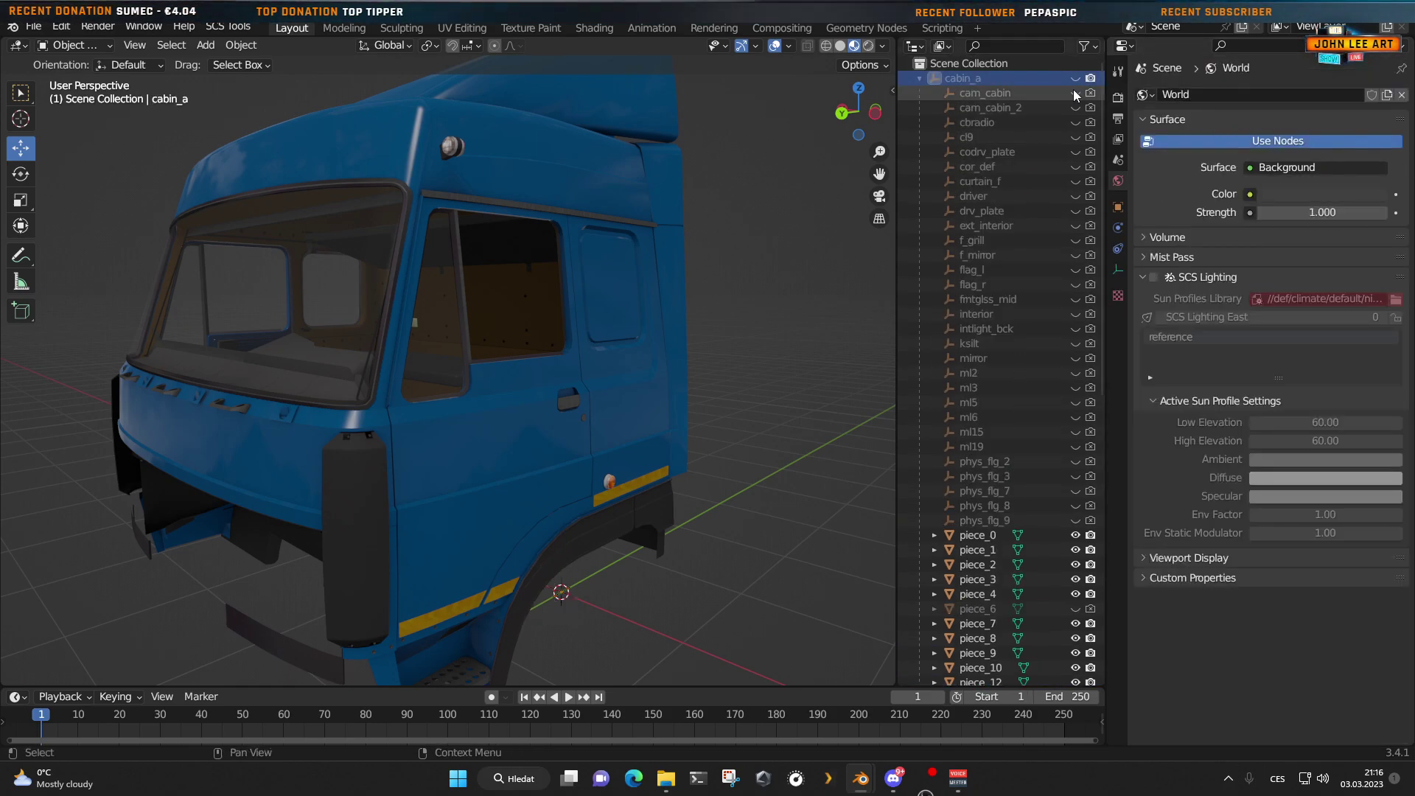
left_click(1118, 118)
left_click(1255, 141)
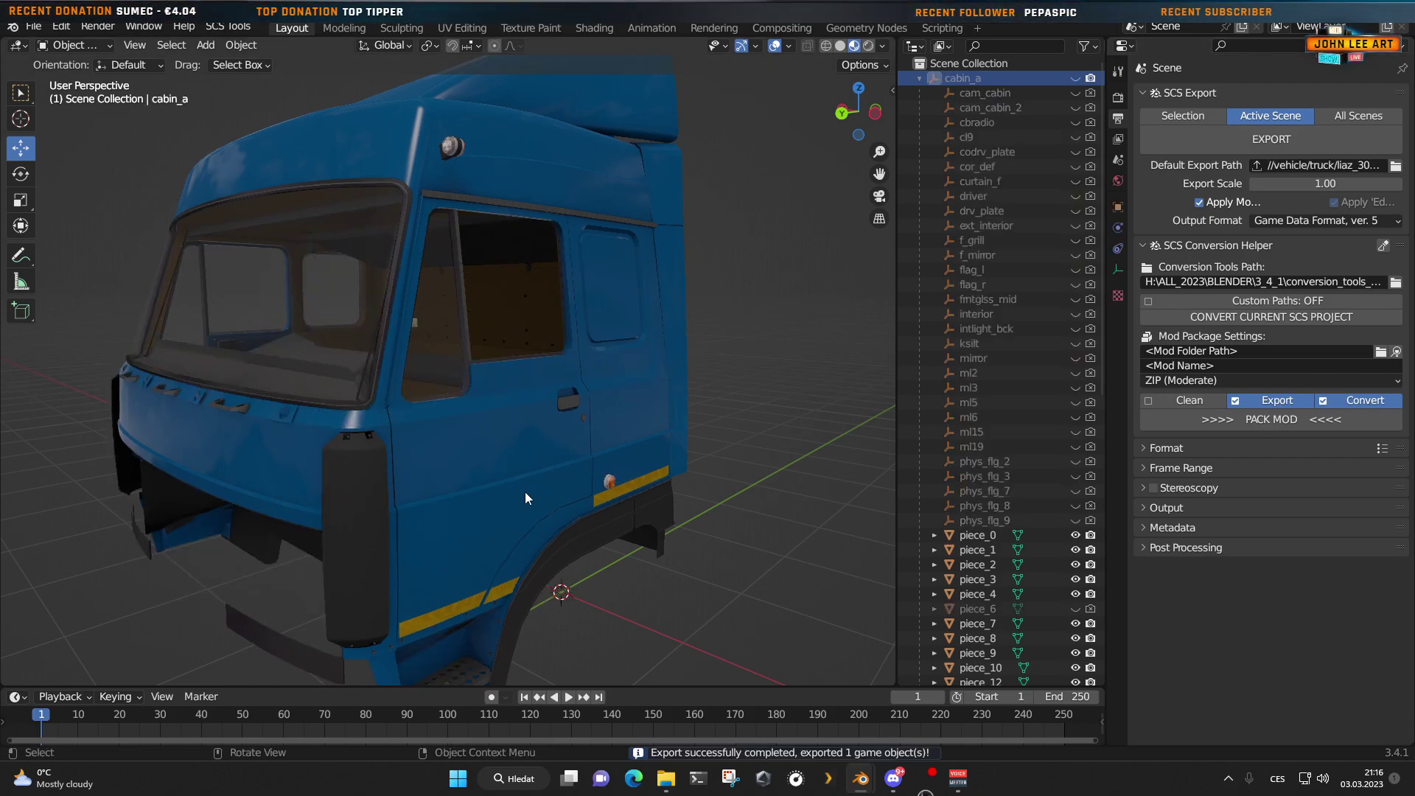
Step: Inspect the blue cab from the side and front, then look through its interior around the seat bases and rear bunk
mouse_move(344, 498)
middle_mouse_down()
mouse_move(525, 497)
mouse_move(340, 510)
middle_mouse_up()
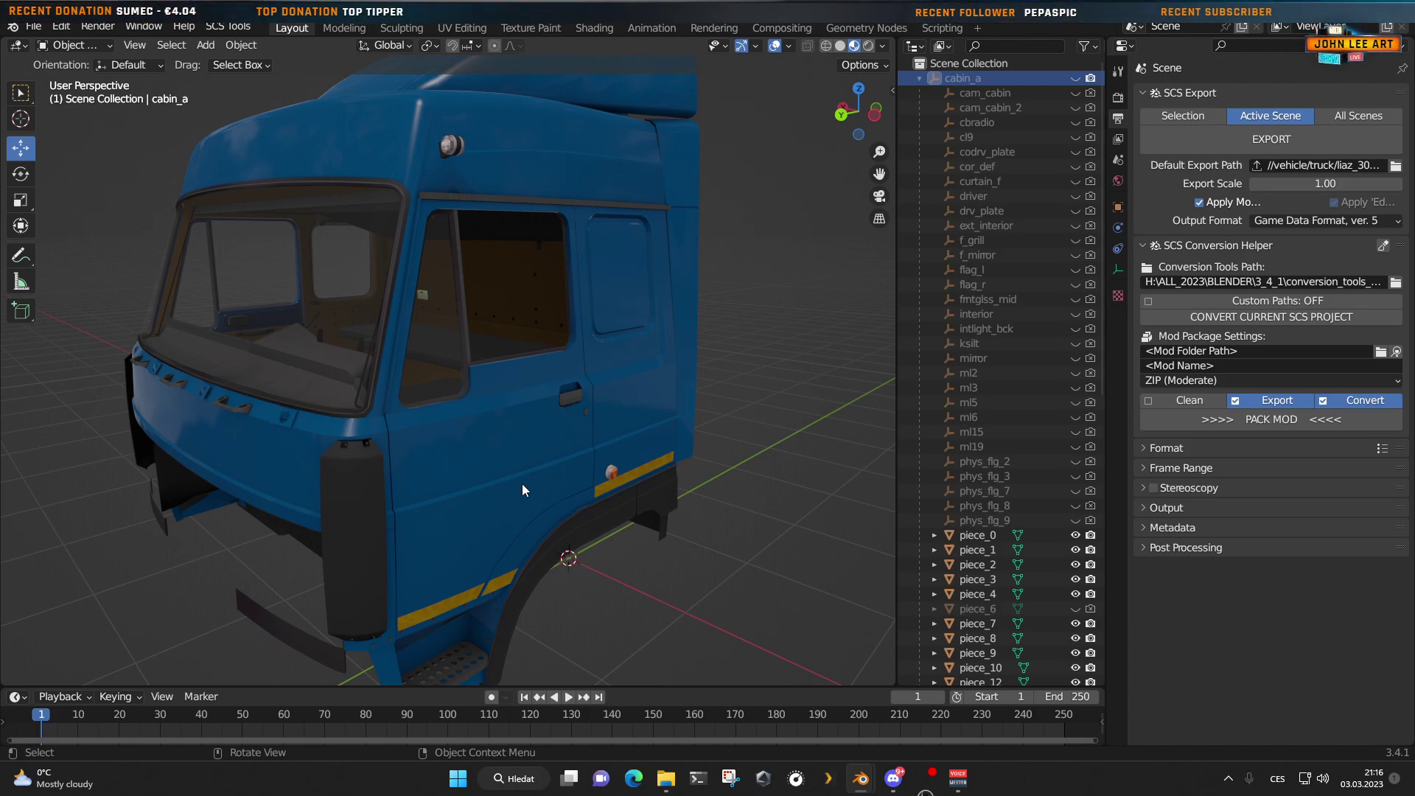
scroll(460, 455, "down", 2)
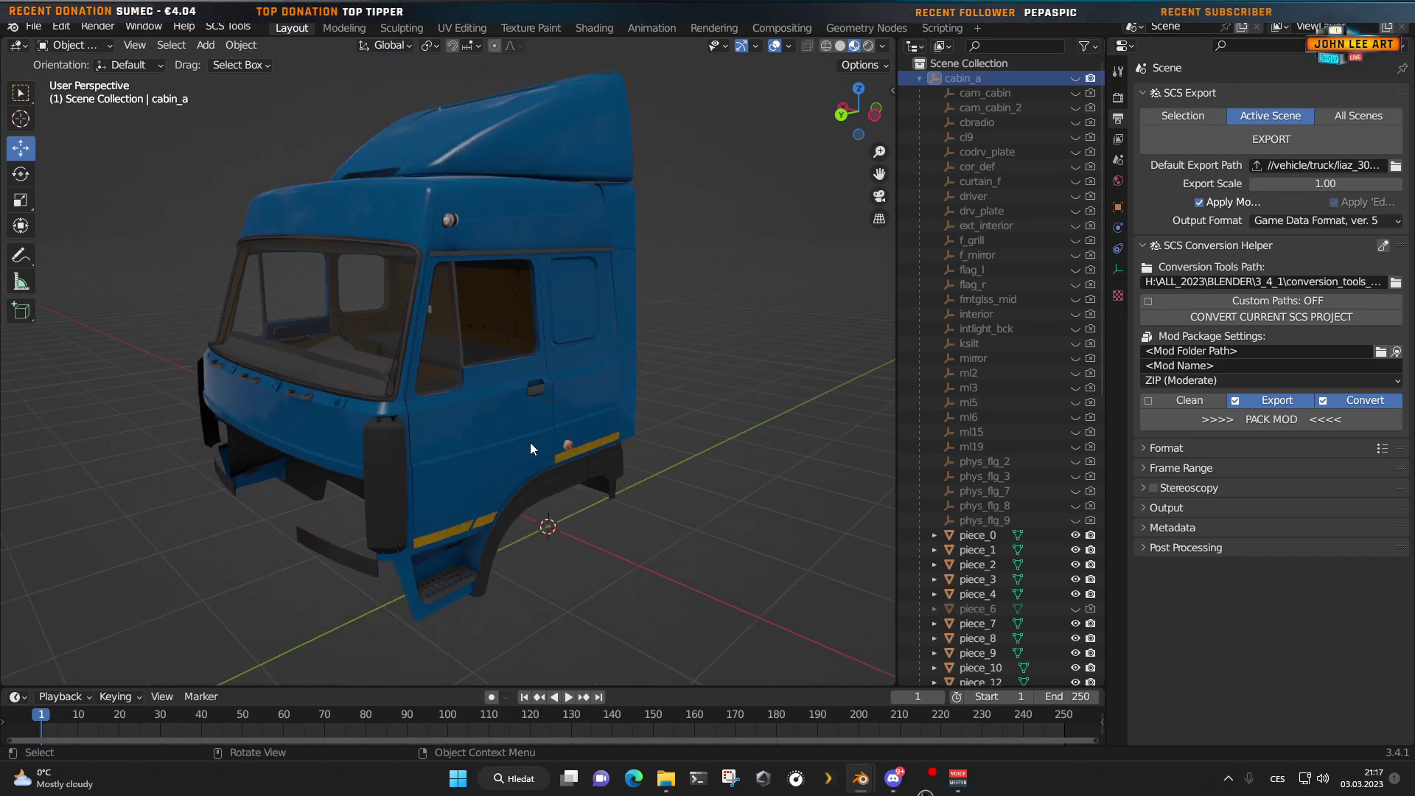
middle_click_drag(587, 454, 506, 466)
scroll(501, 492, "up", 4)
middle_click_drag(497, 519, 590, 422)
scroll(514, 494, "down", 4)
scroll(412, 475, "up", 3)
middle_click_drag(413, 474, 263, 448)
scroll(527, 465, "down", 5)
scroll(453, 453, "up", 3)
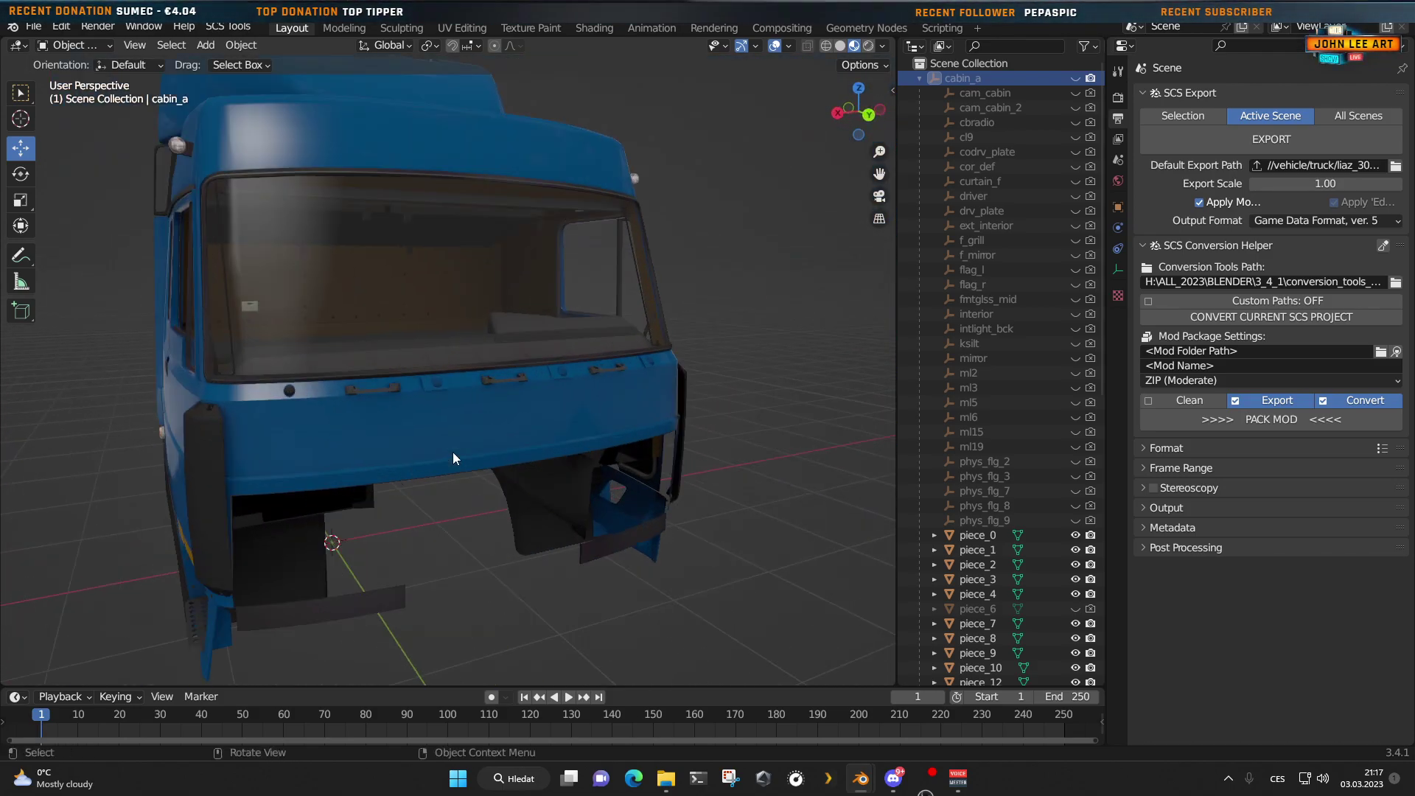
middle_click_drag(453, 452, 591, 464)
scroll(591, 465, "up", 2)
scroll(547, 449, "up", 4)
scroll(333, 485, "up", 2)
middle_click_drag(333, 485, 577, 461)
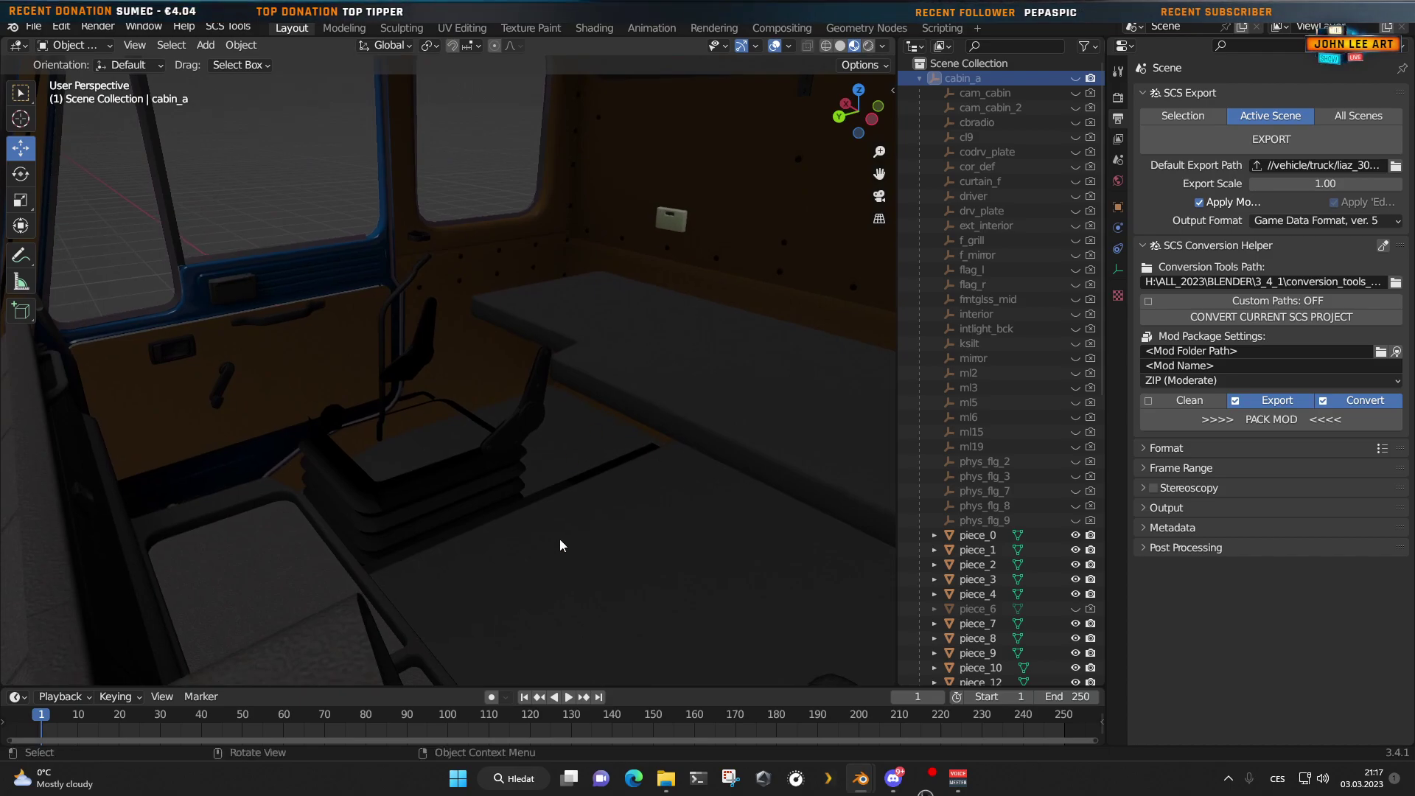
scroll(445, 418, "down", 8)
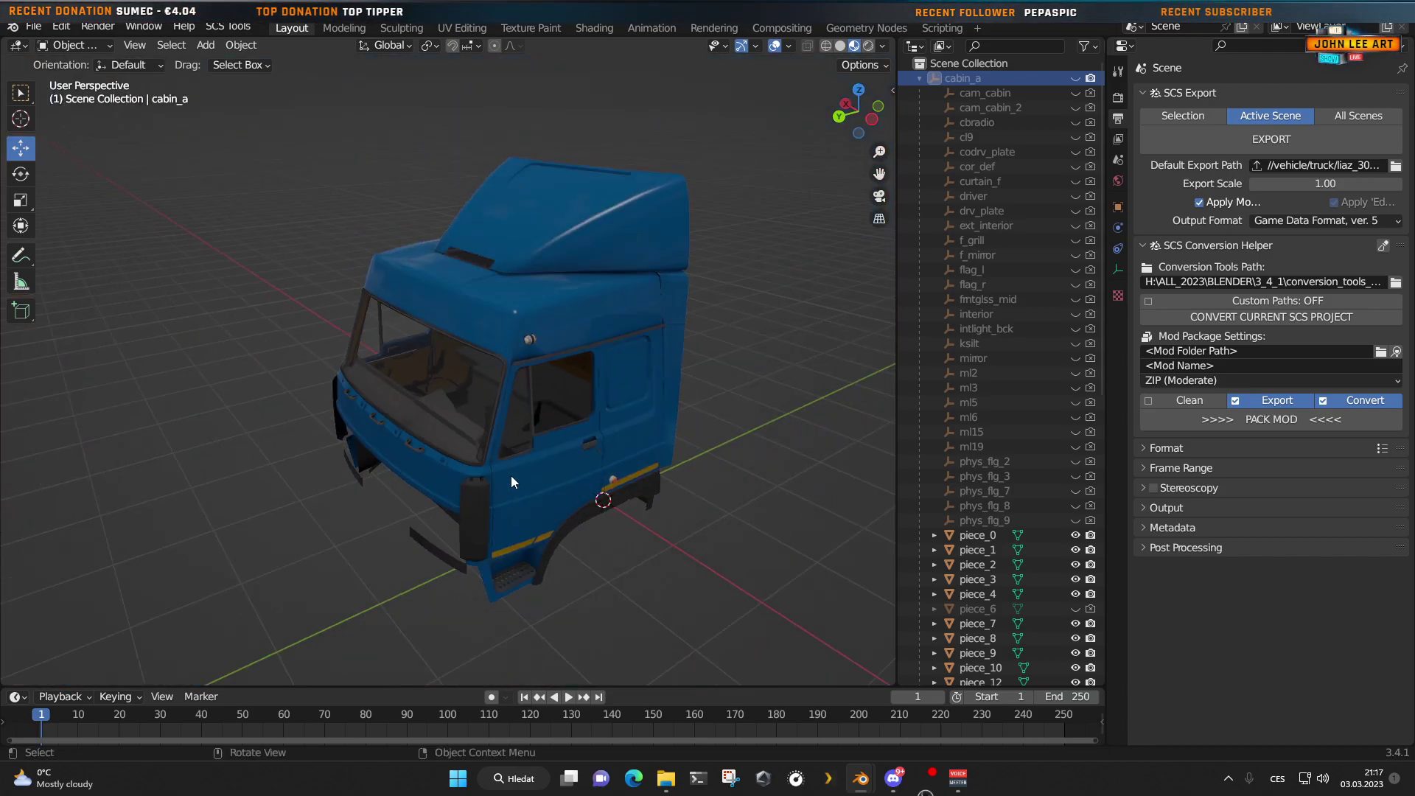
middle_click_drag(536, 467, 569, 448)
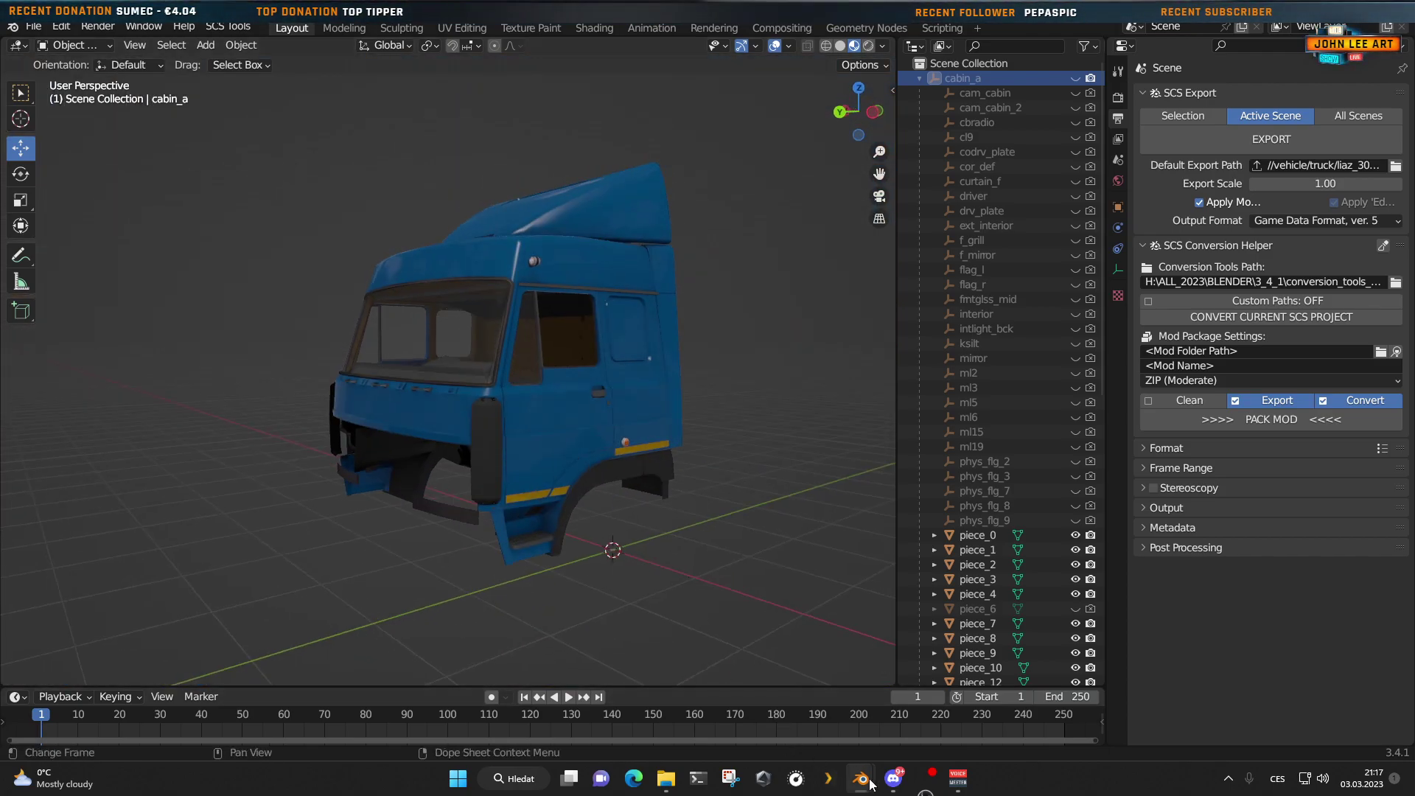
Step: Switch to the Blender window with the red cab, look through its interior and check the seats' SCS material and base texture
mouse_move(871, 784)
left_click(883, 707)
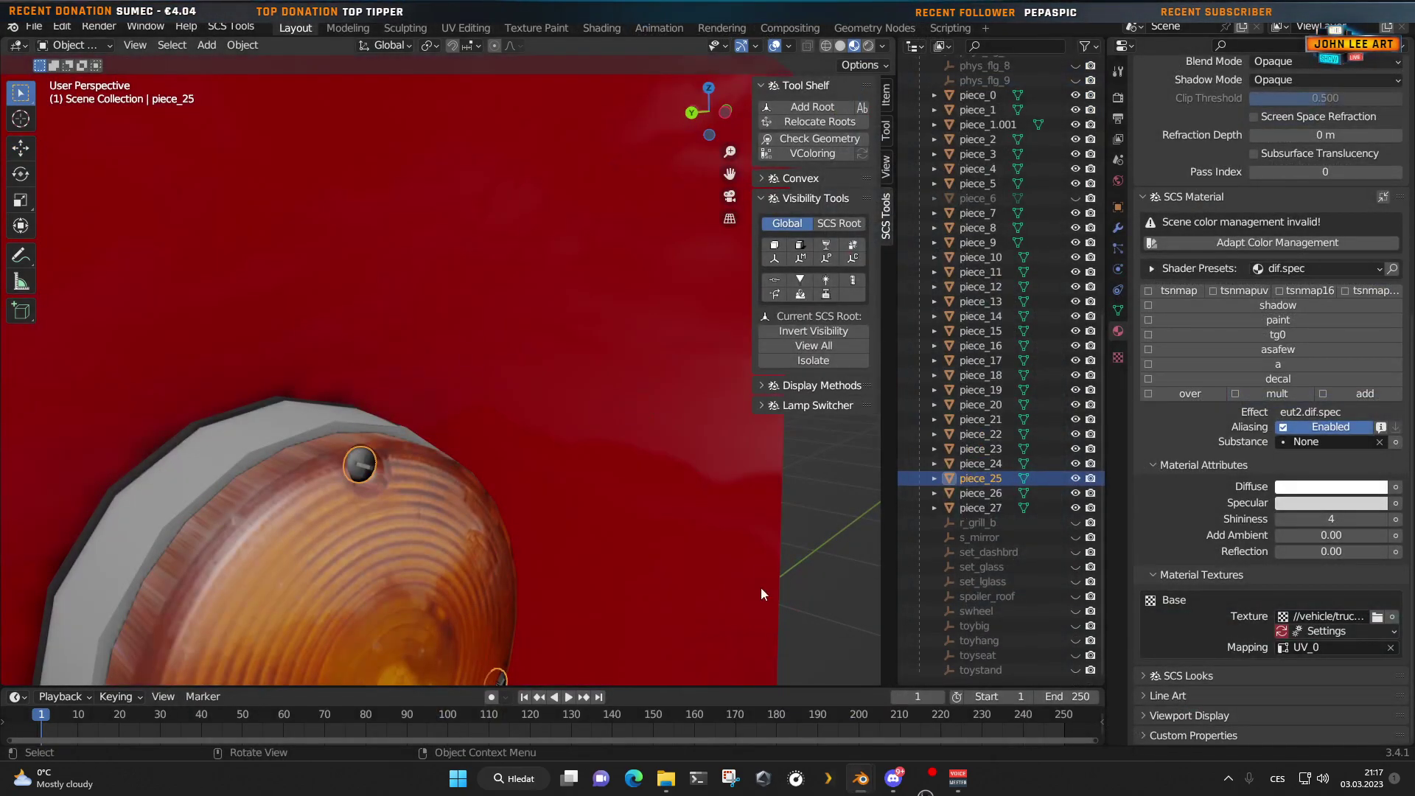
scroll(505, 491, "down", 5)
middle_click_drag(427, 460, 613, 505, "shift")
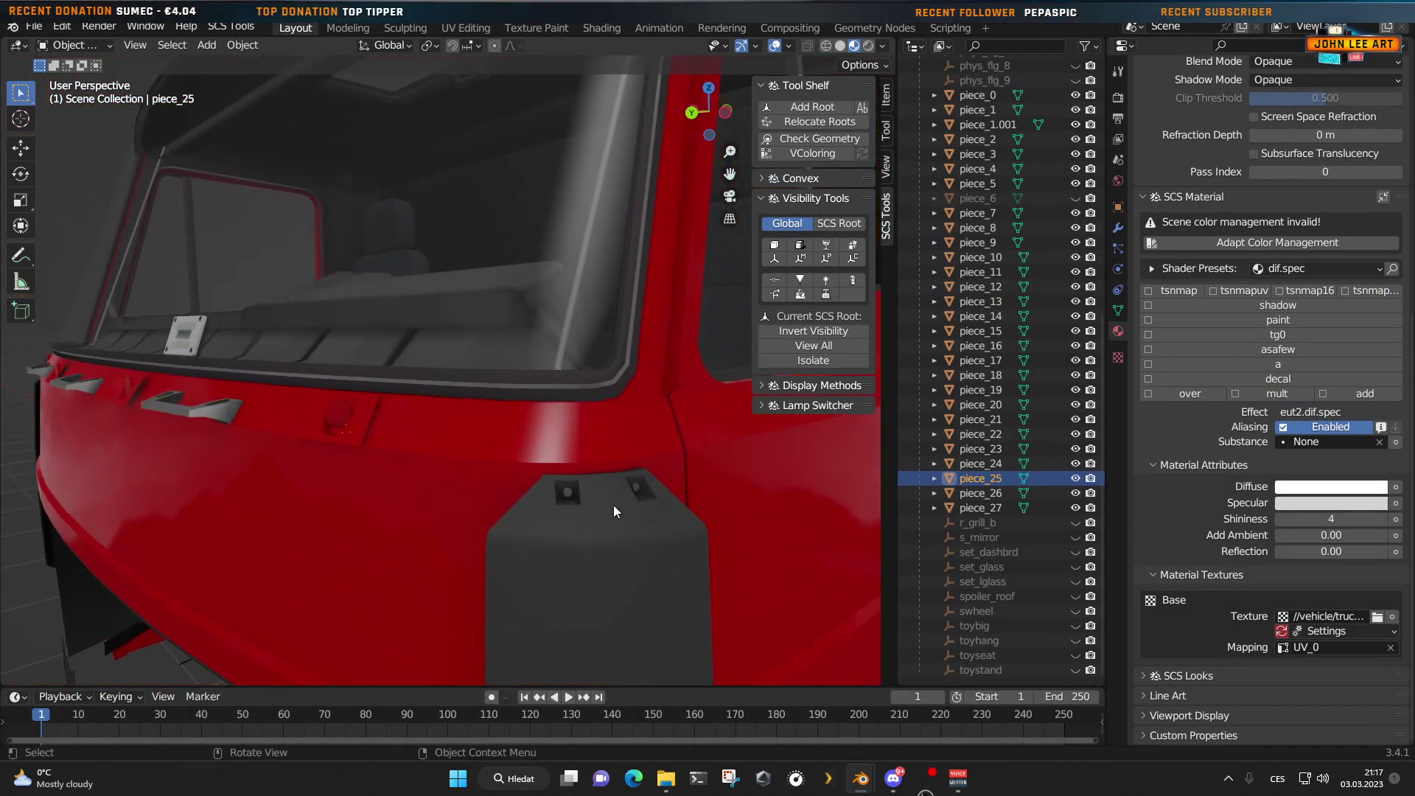
scroll(532, 529, "up", 8)
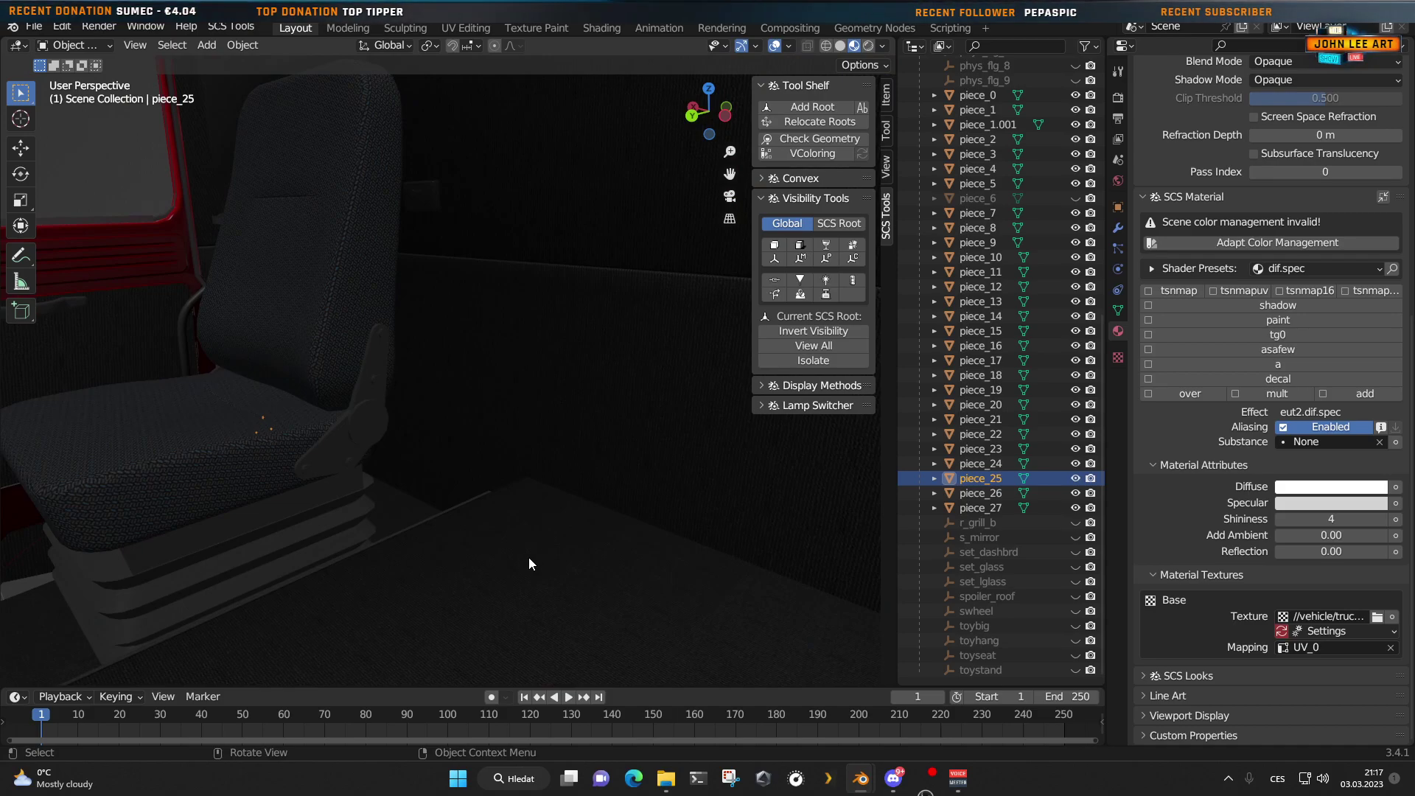
middle_click_drag(528, 557, 600, 352, "shift")
left_click(596, 354)
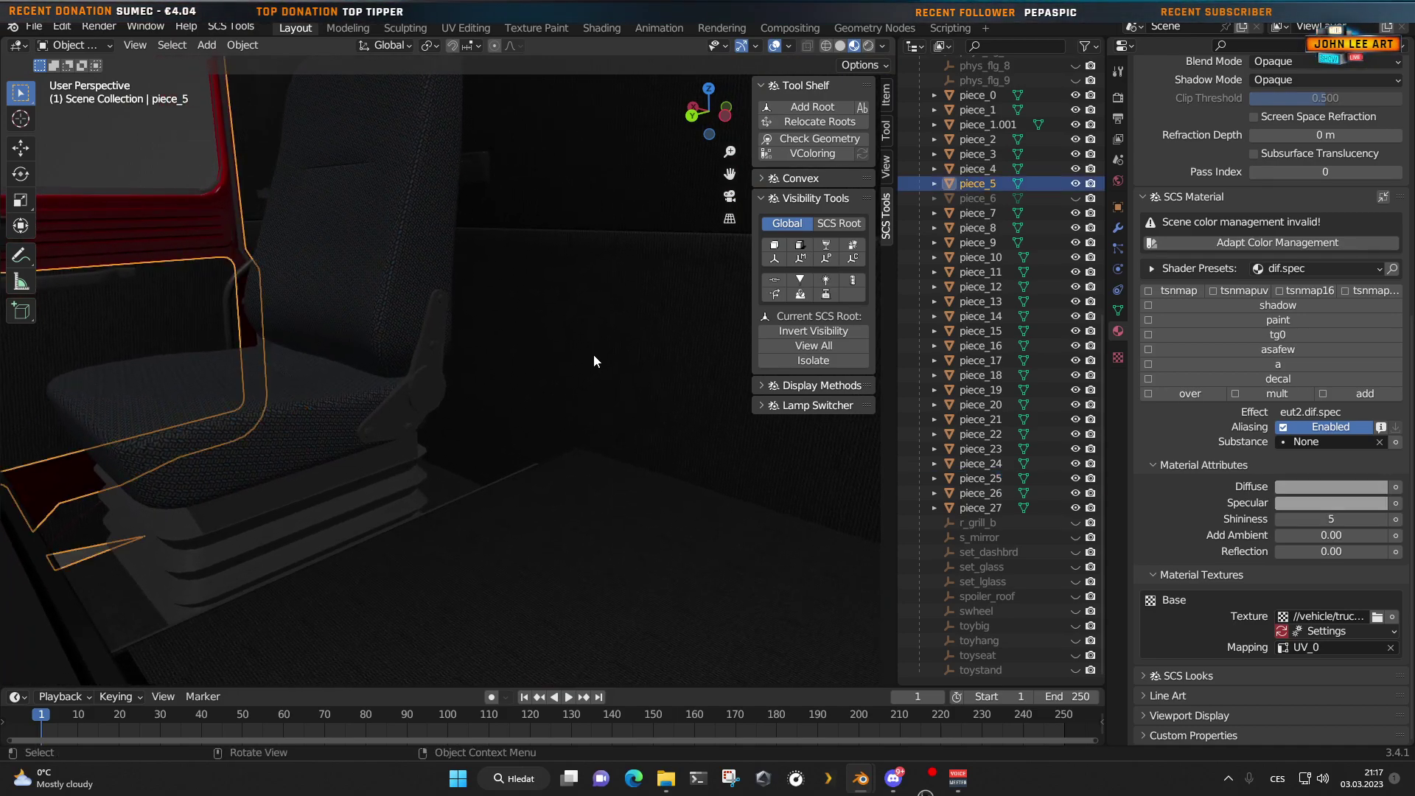
scroll(594, 361, "down", 5)
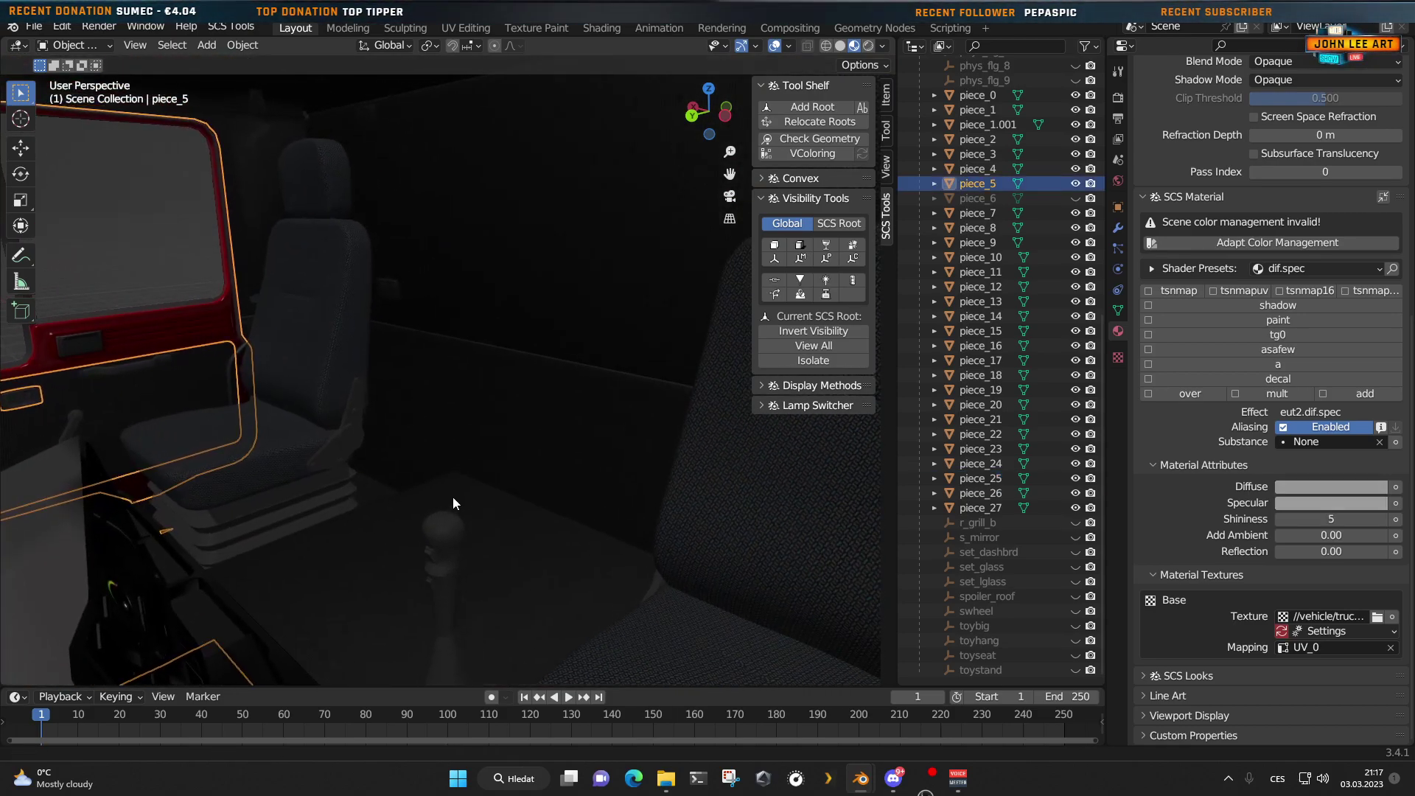
scroll(453, 496, "up", 6)
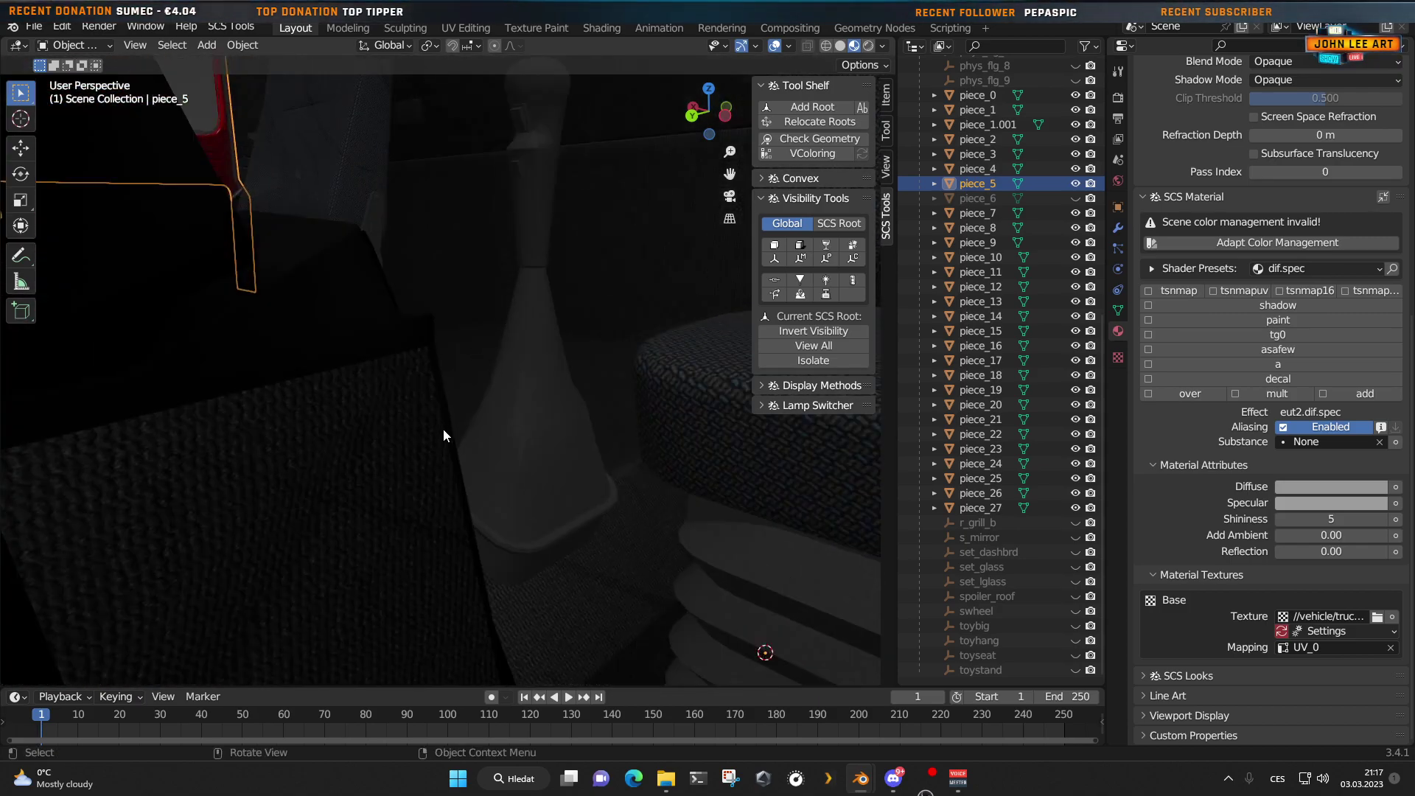
middle_click_drag(444, 432, 547, 503)
left_click(342, 329)
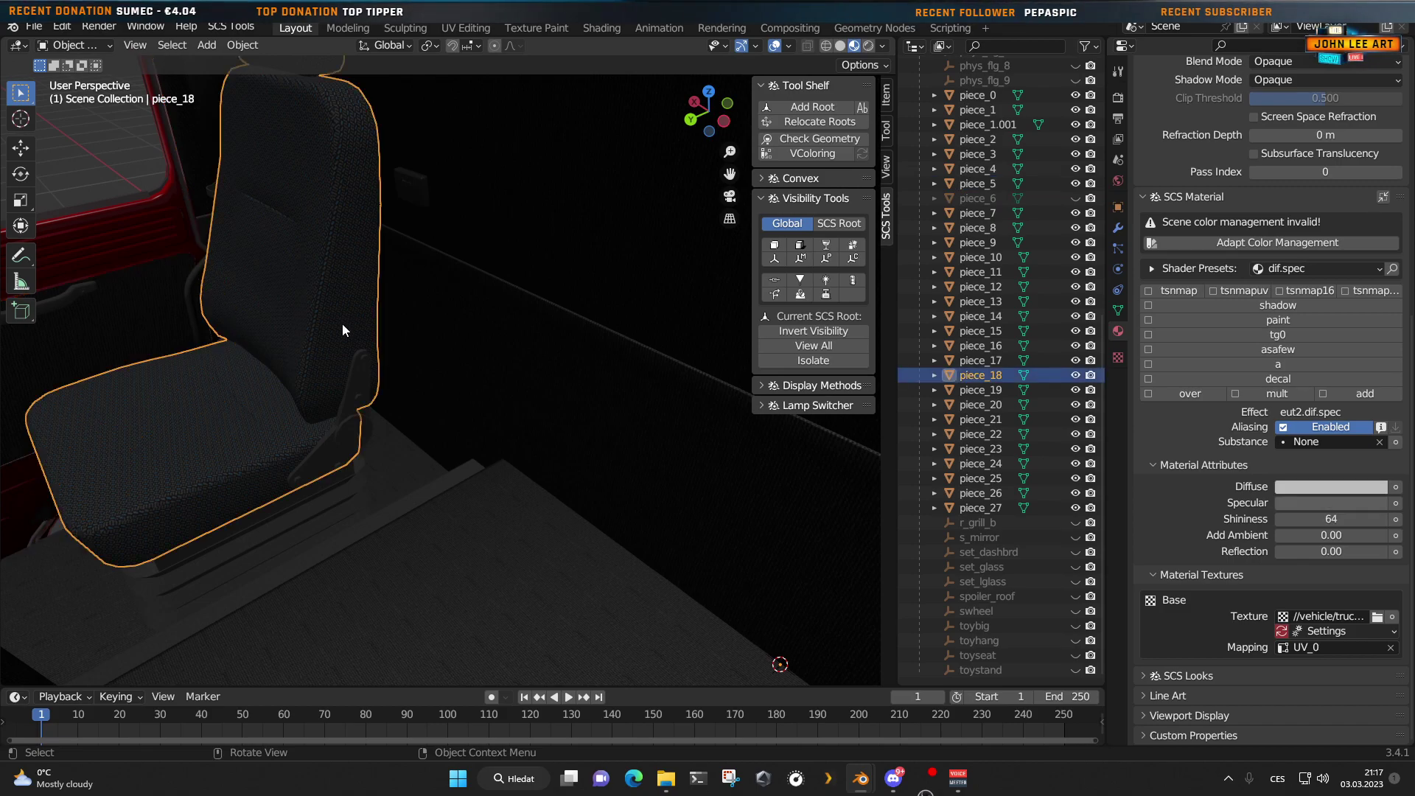
scroll(355, 350, "down", 10)
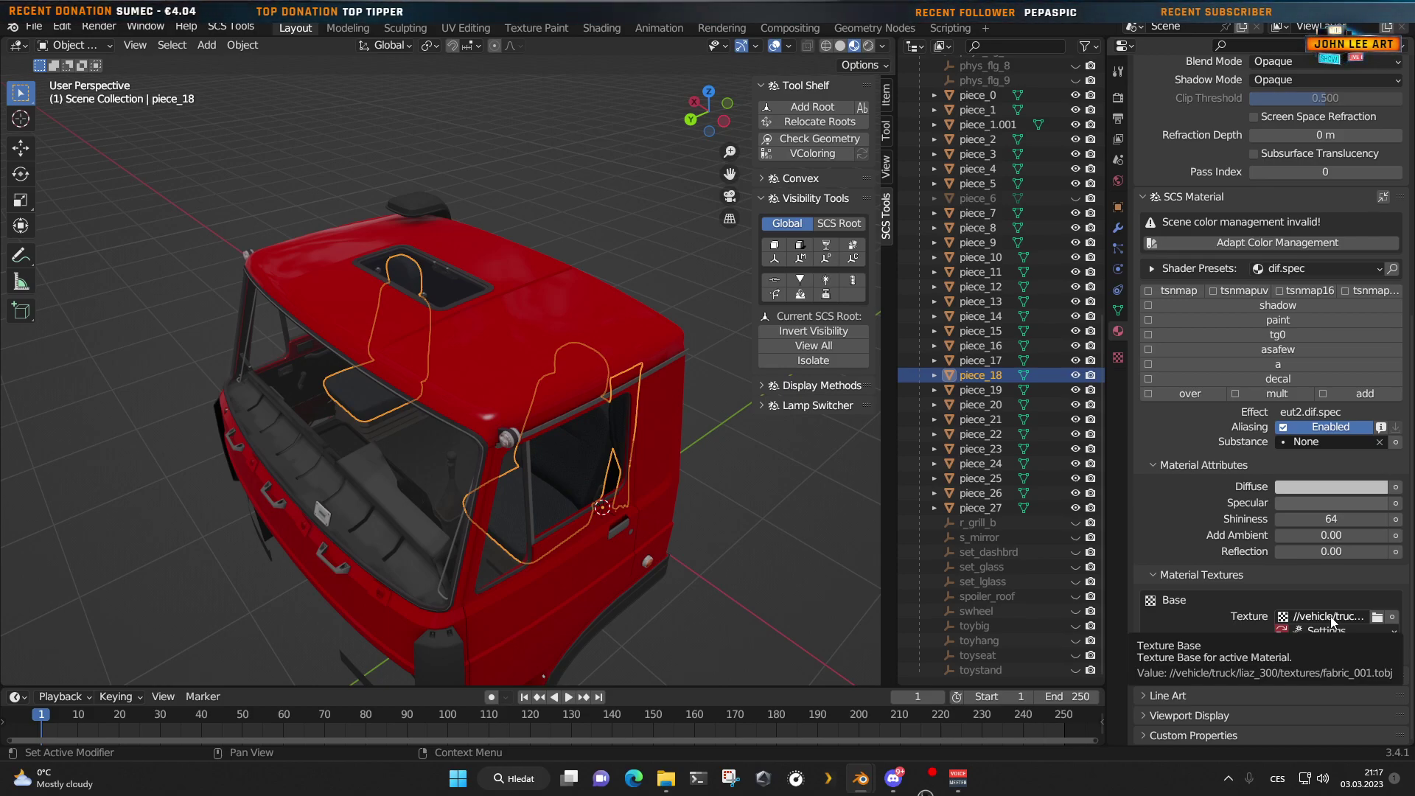
Step: Copy fabric_001.dds and fabric_001.tobj from the LIAZ_JLA_300_FREE_exp textures folder into the other project's liaz_300 textures folder in File Explorer
mouse_move(864, 784)
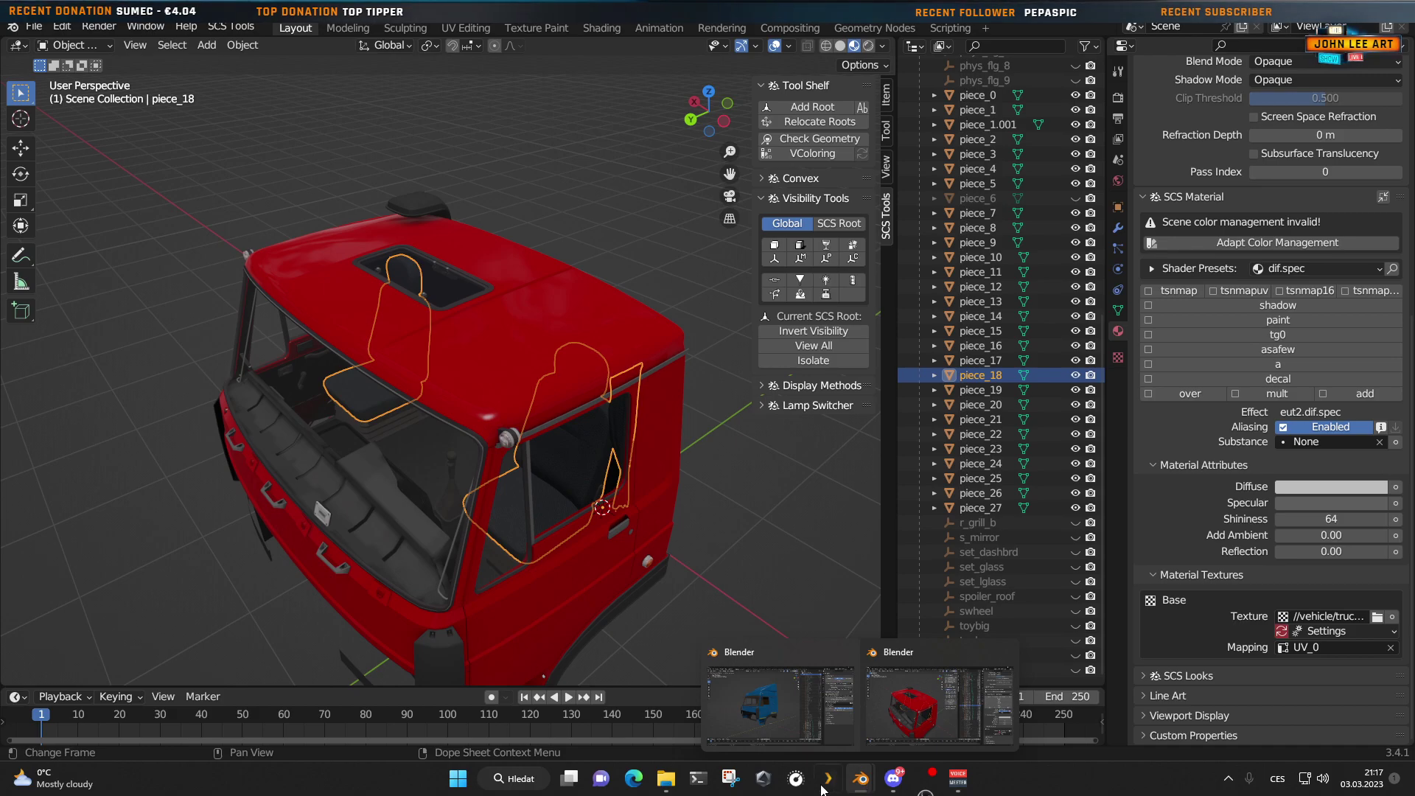
mouse_move(666, 779)
left_click(668, 726)
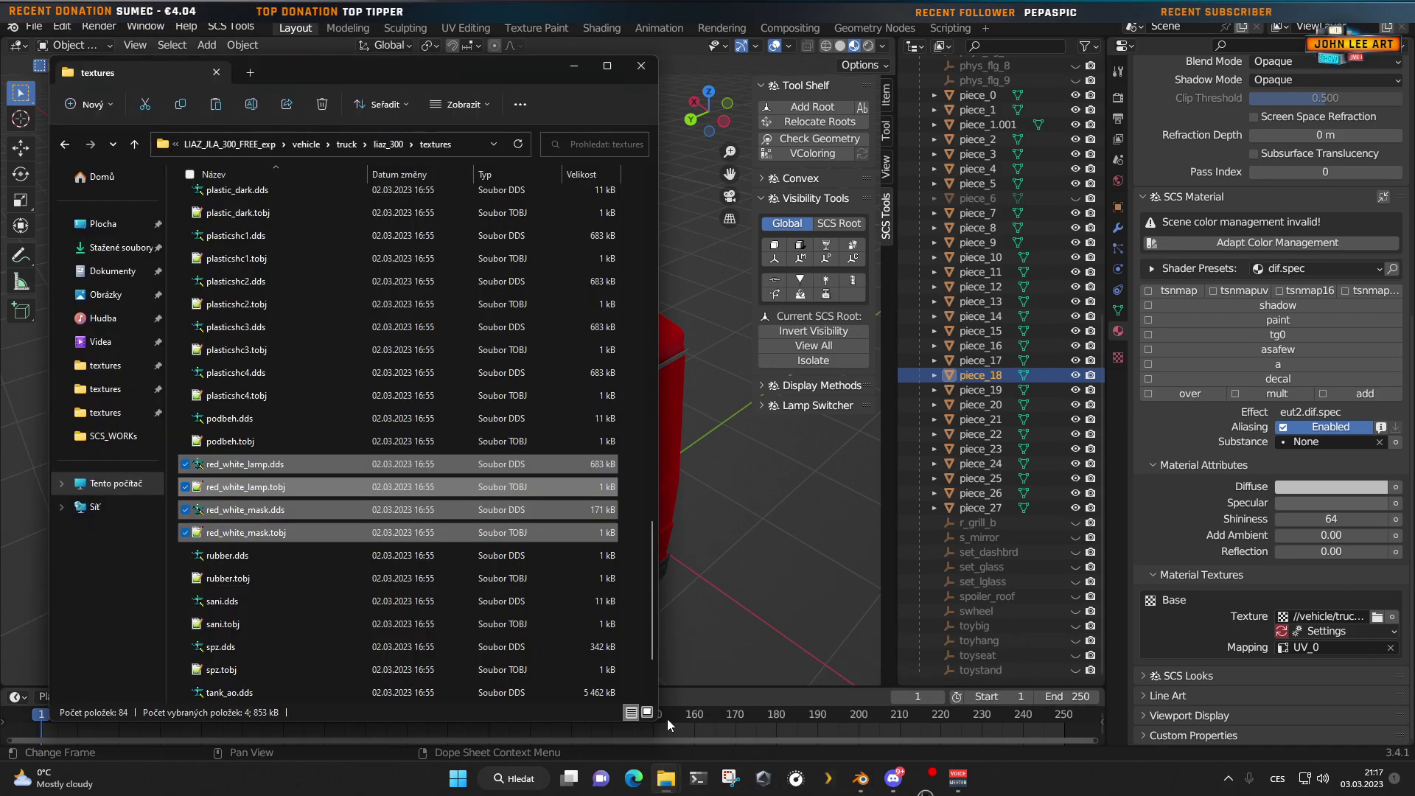
left_click(697, 720)
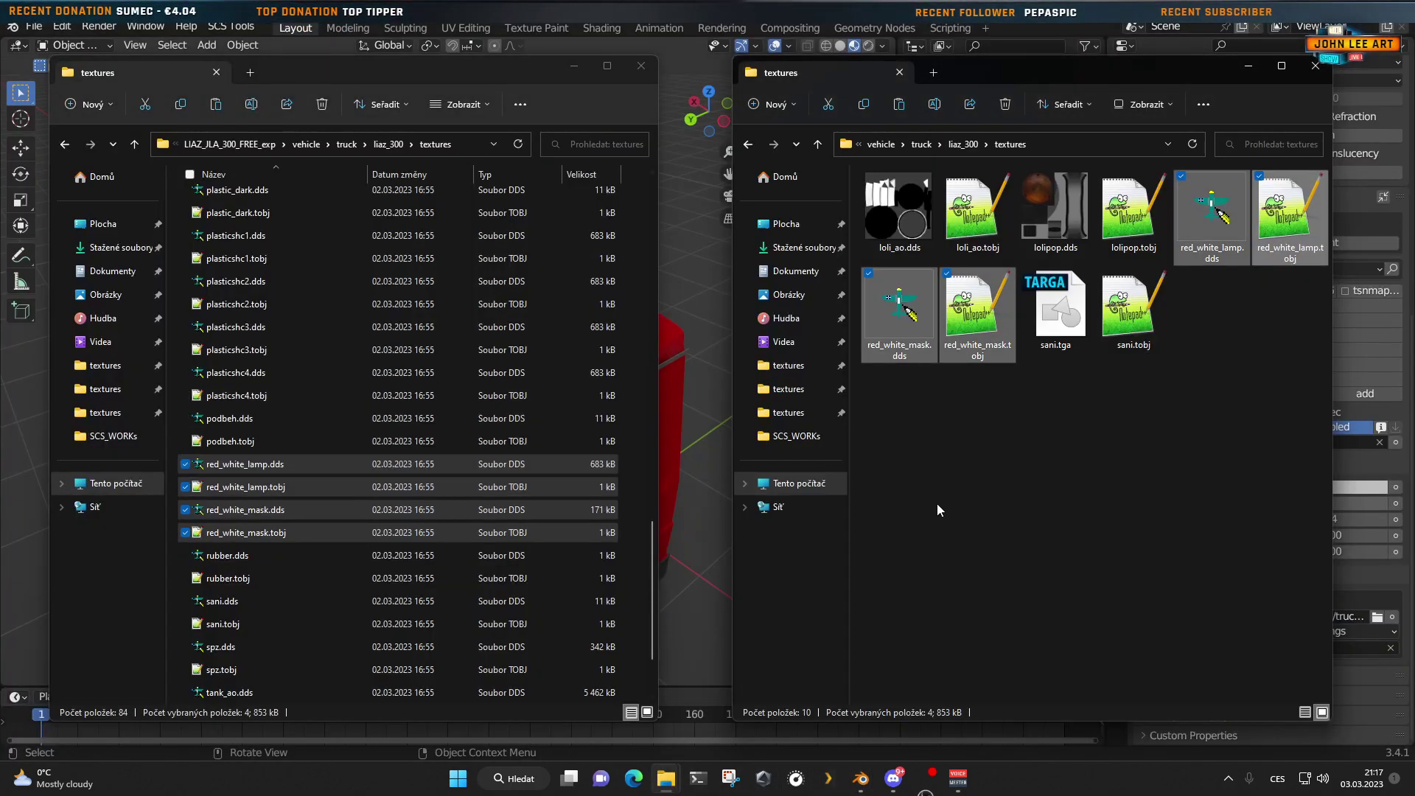
scroll(282, 372, "up", 13)
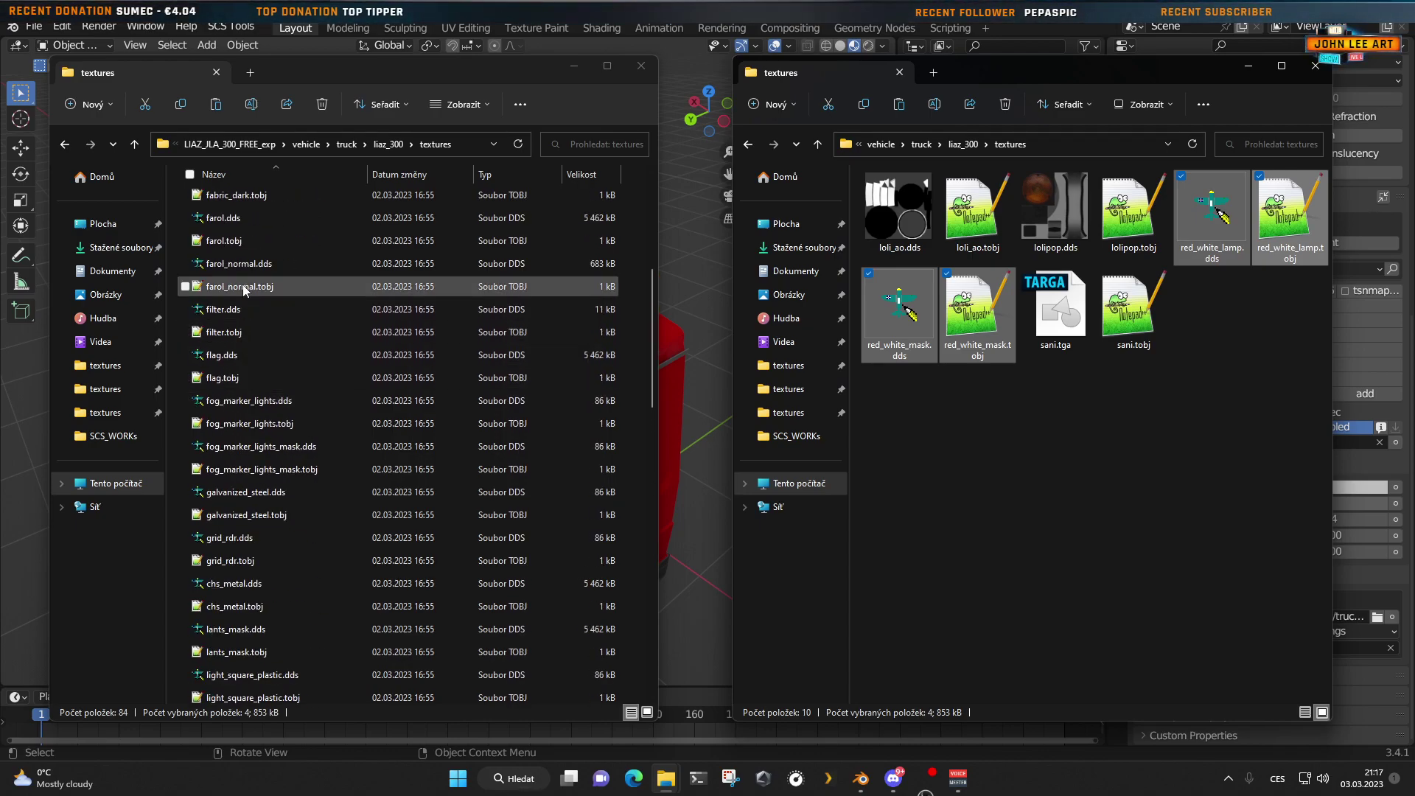
left_click(231, 196)
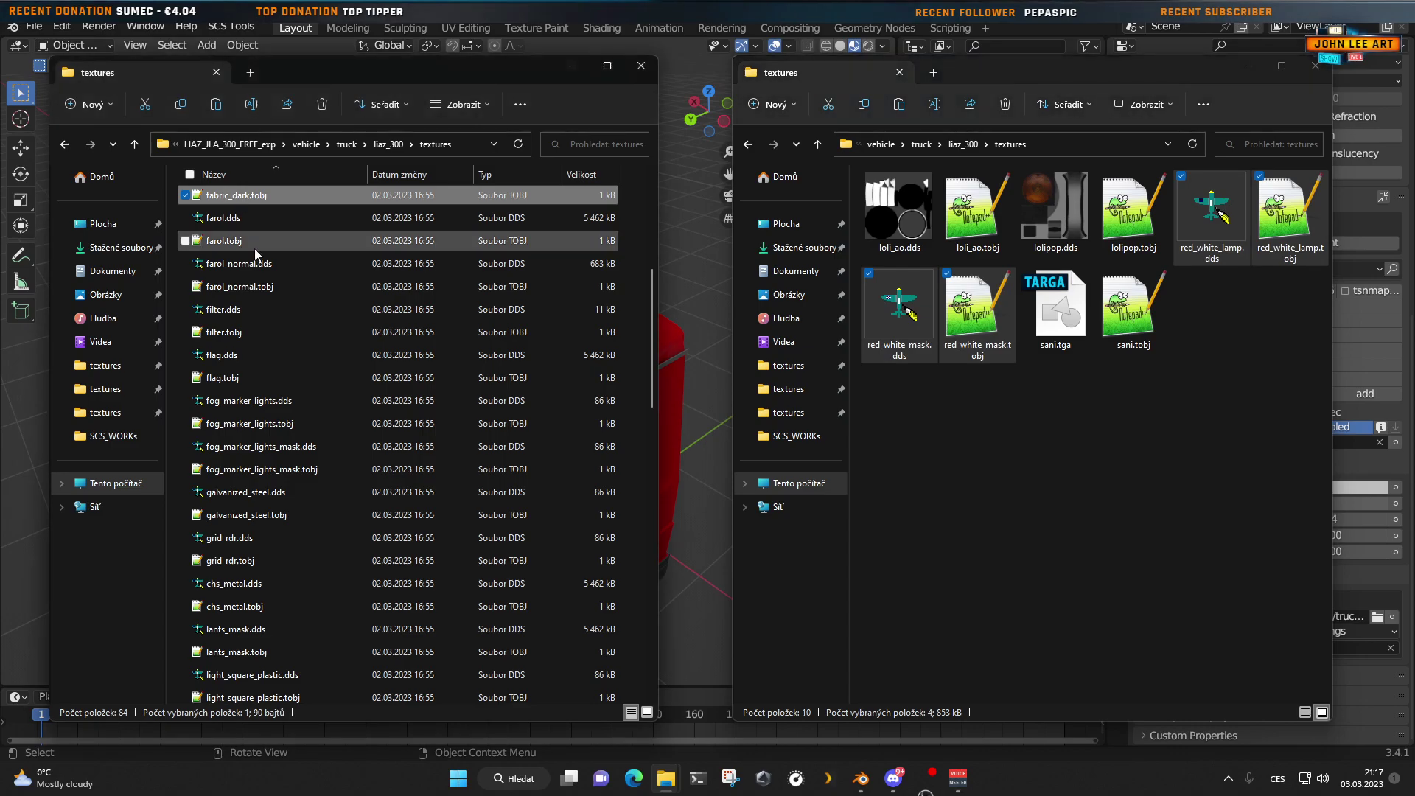
scroll(277, 413, "up", 4)
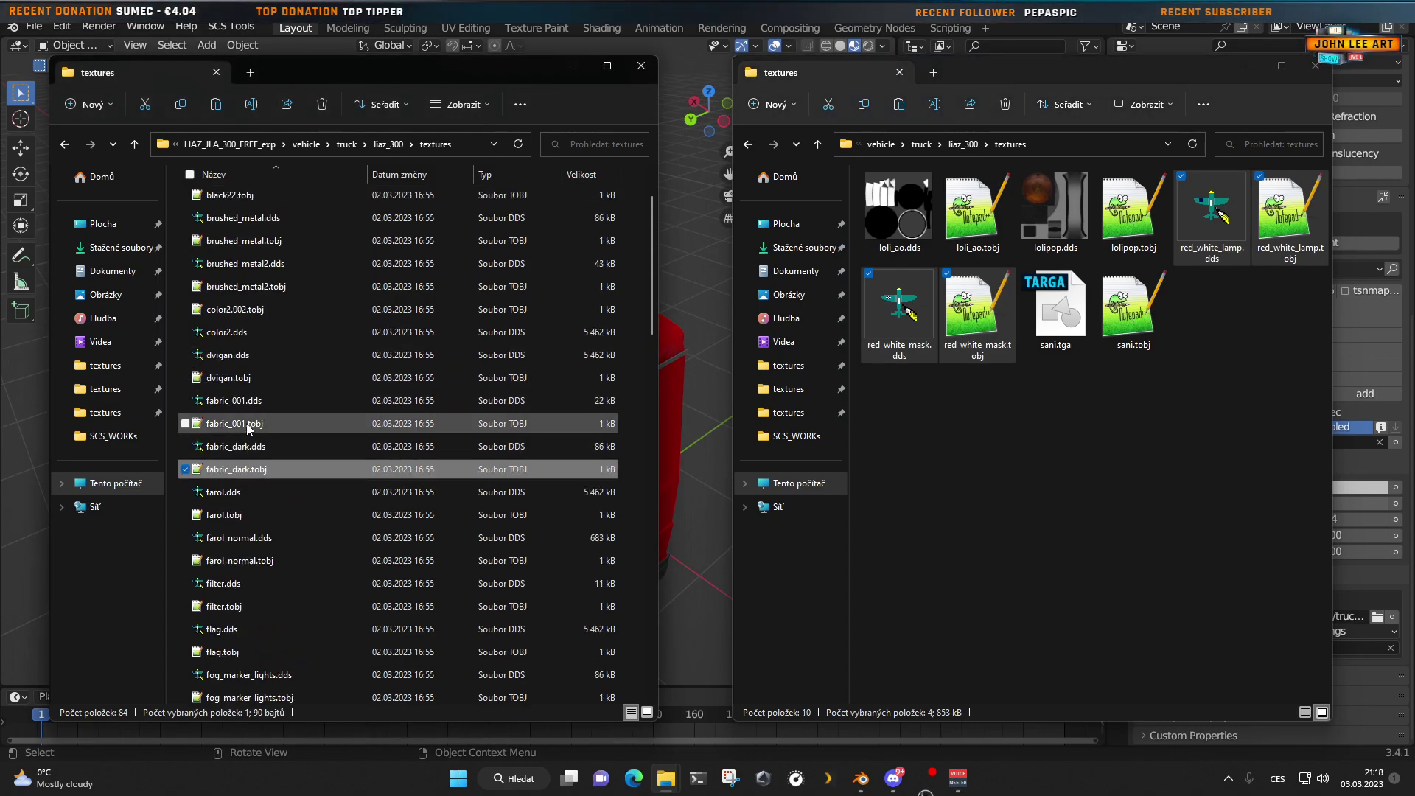
left_click(248, 428)
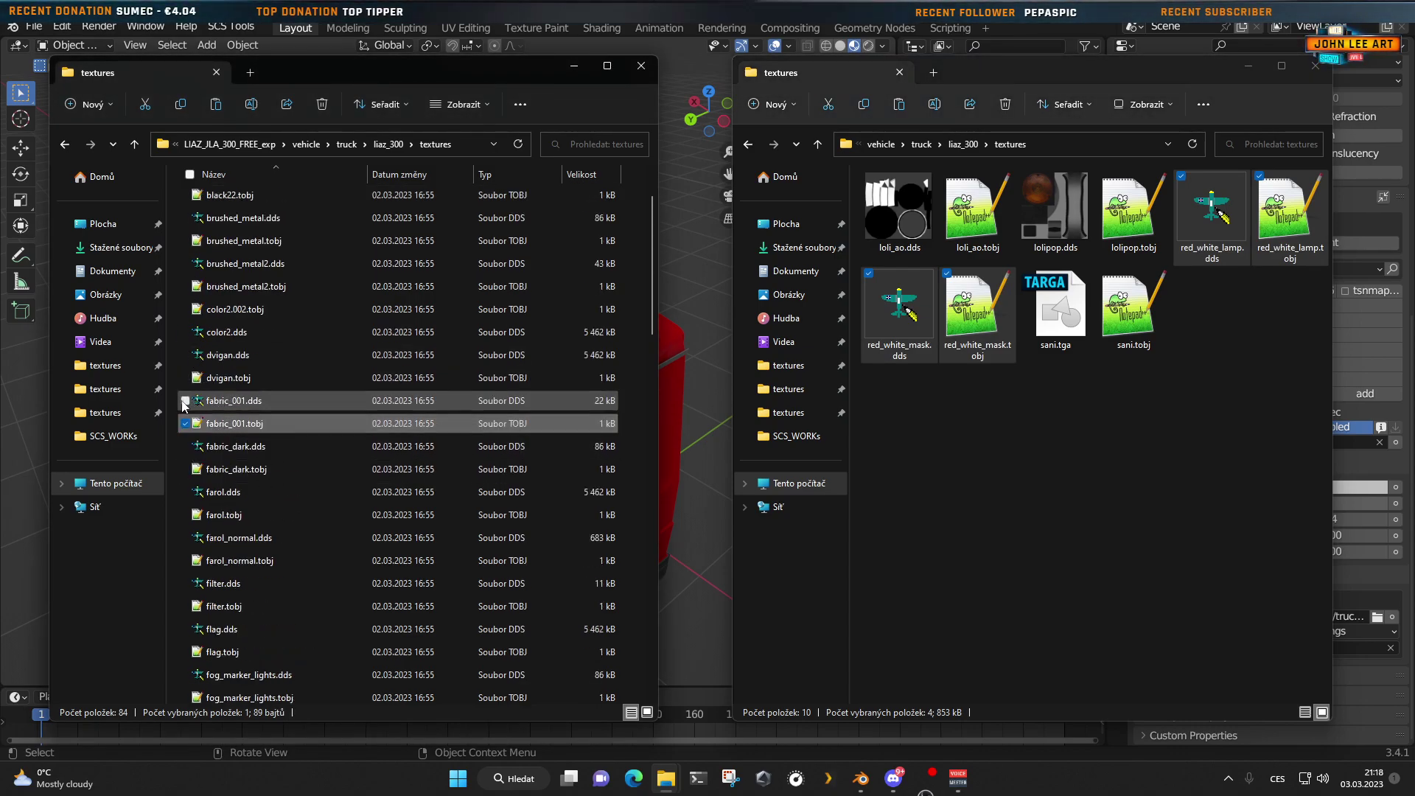
left_click(185, 401)
right_click(229, 404)
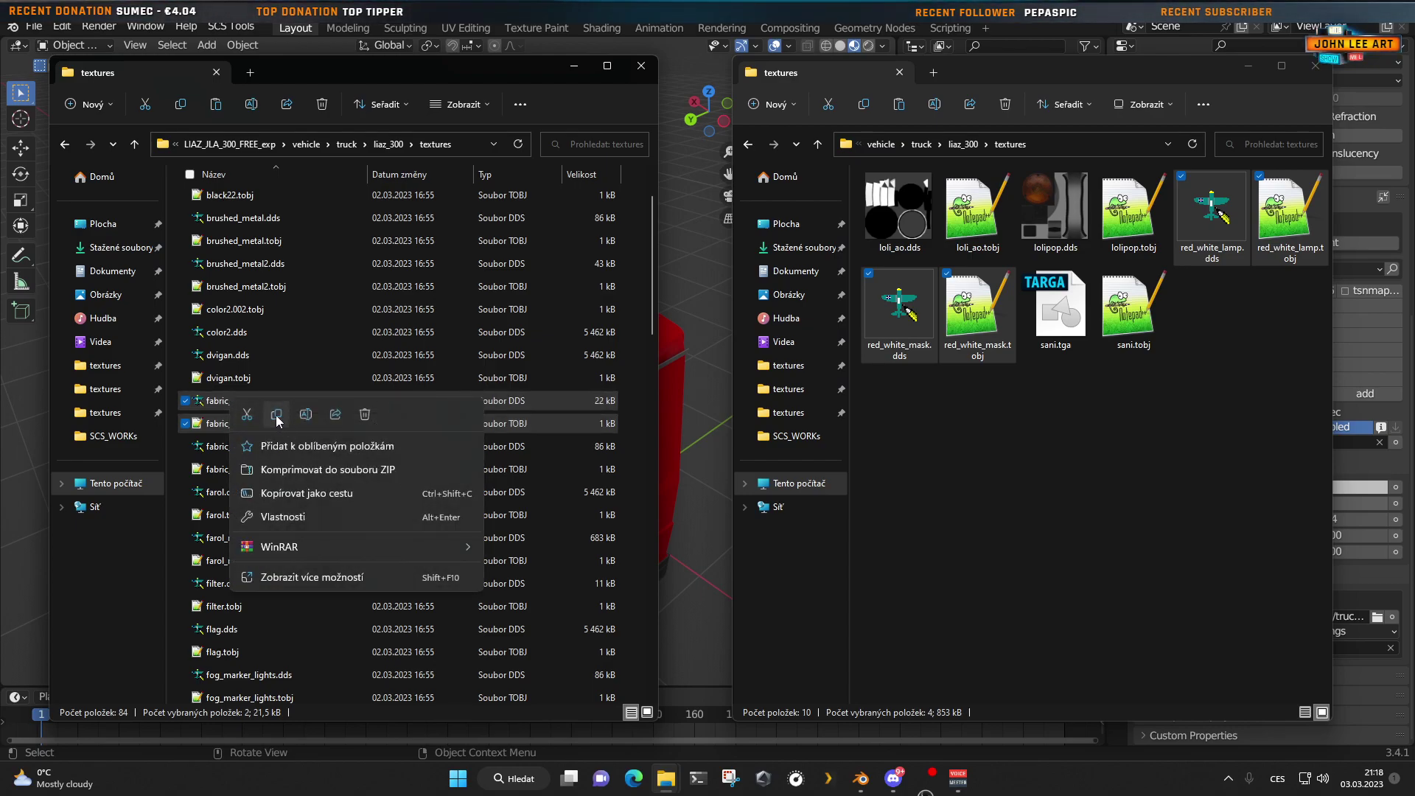
left_click(276, 415)
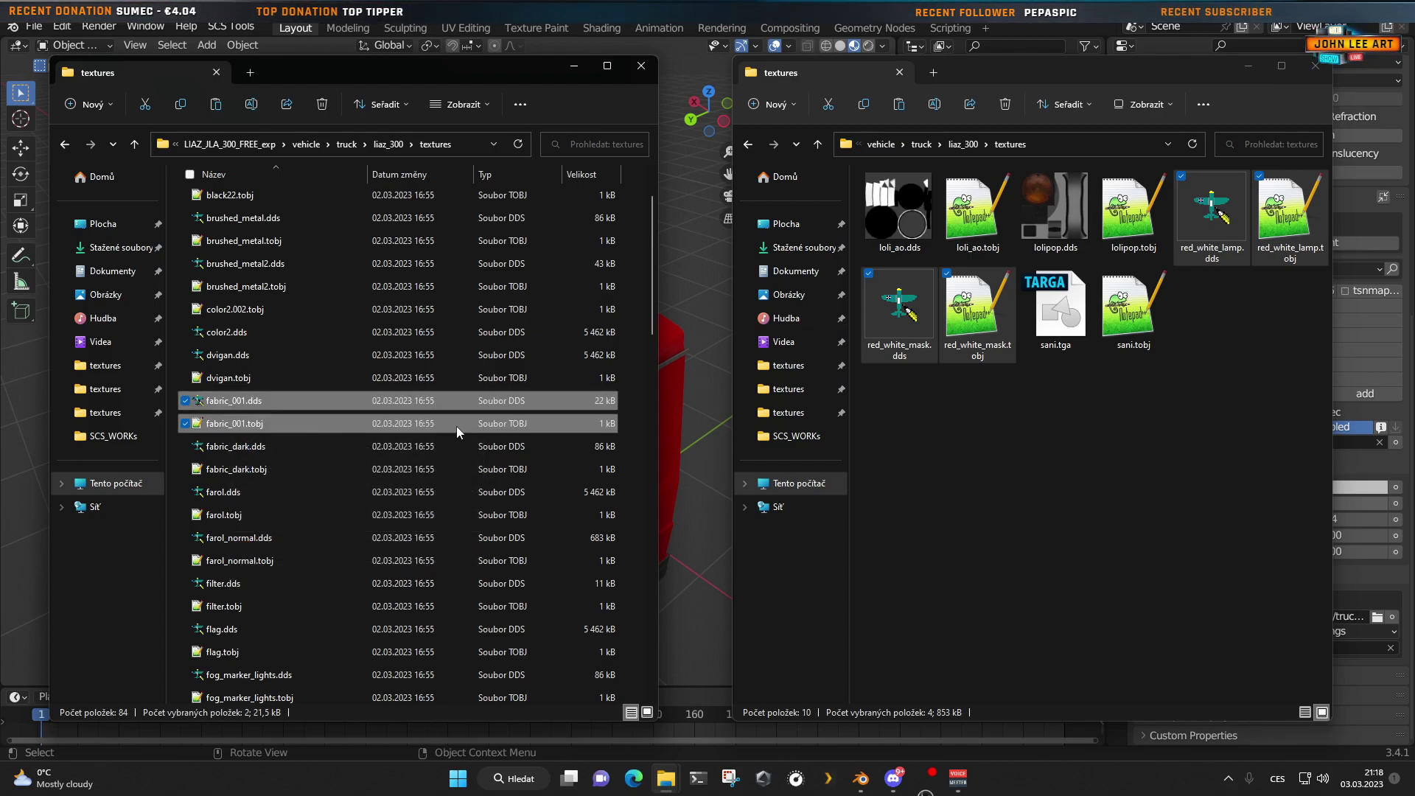
right_click(1046, 472)
left_click(1070, 491)
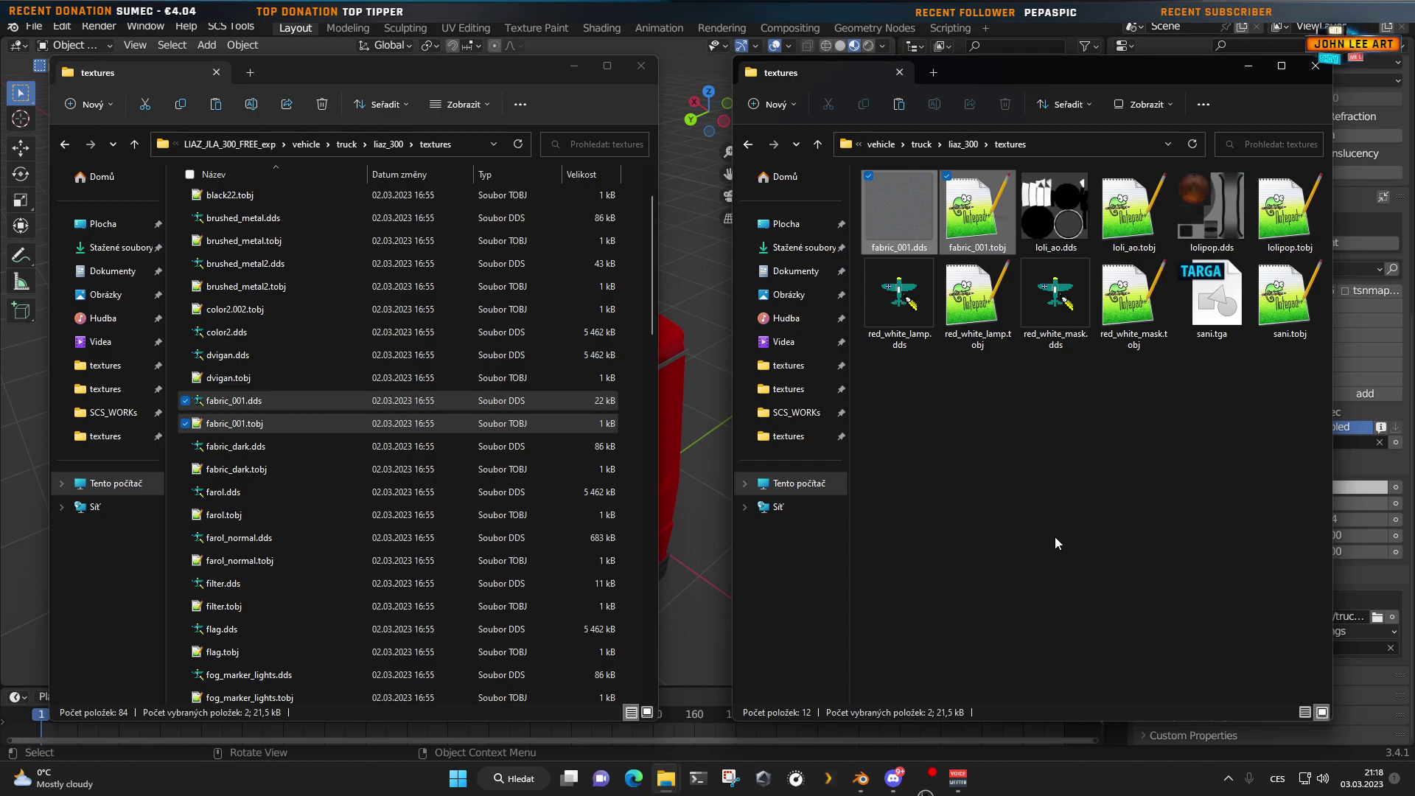
Step: Return to the red cab in Blender and copy its seats object, piece_18
mouse_move(925, 784)
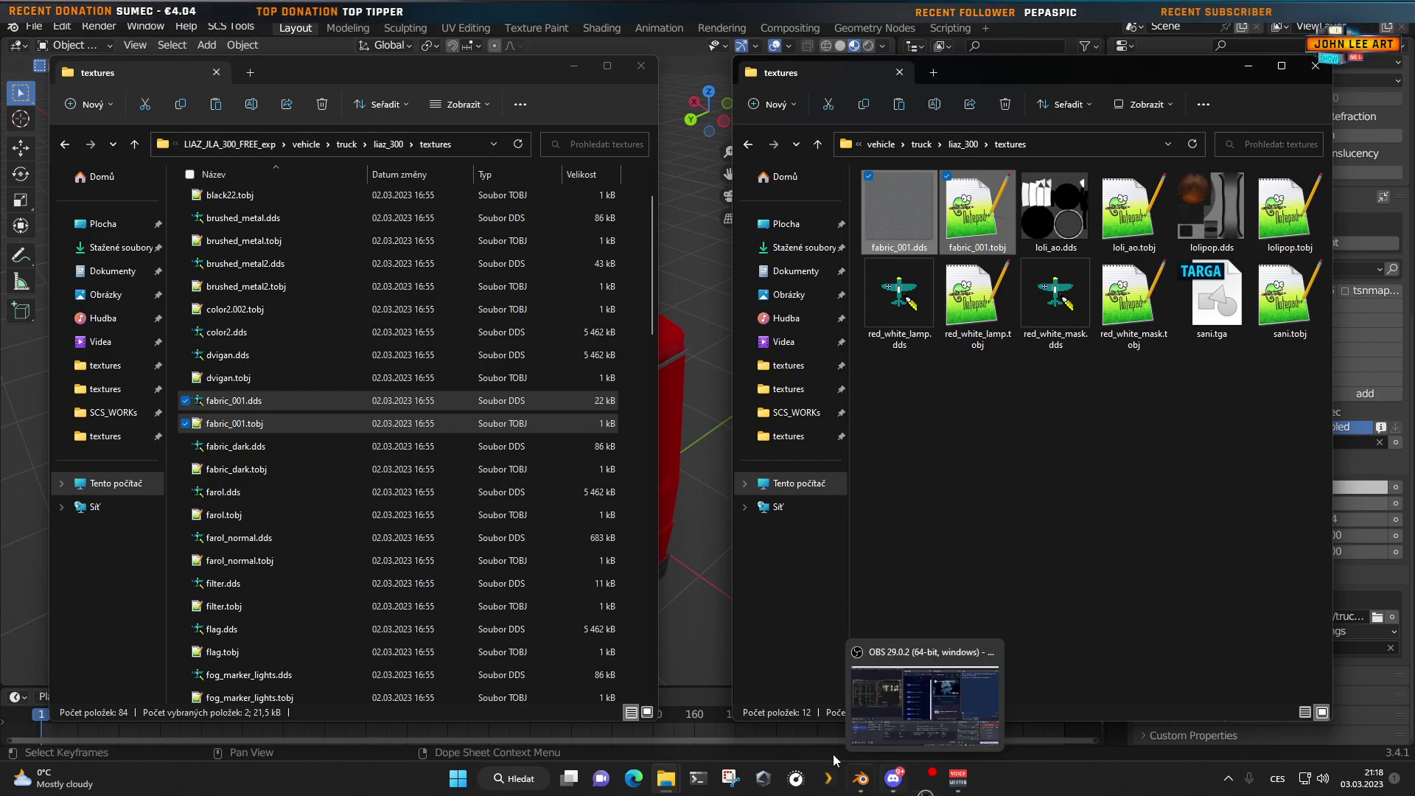
left_click(680, 600)
scroll(505, 526, "up", 10)
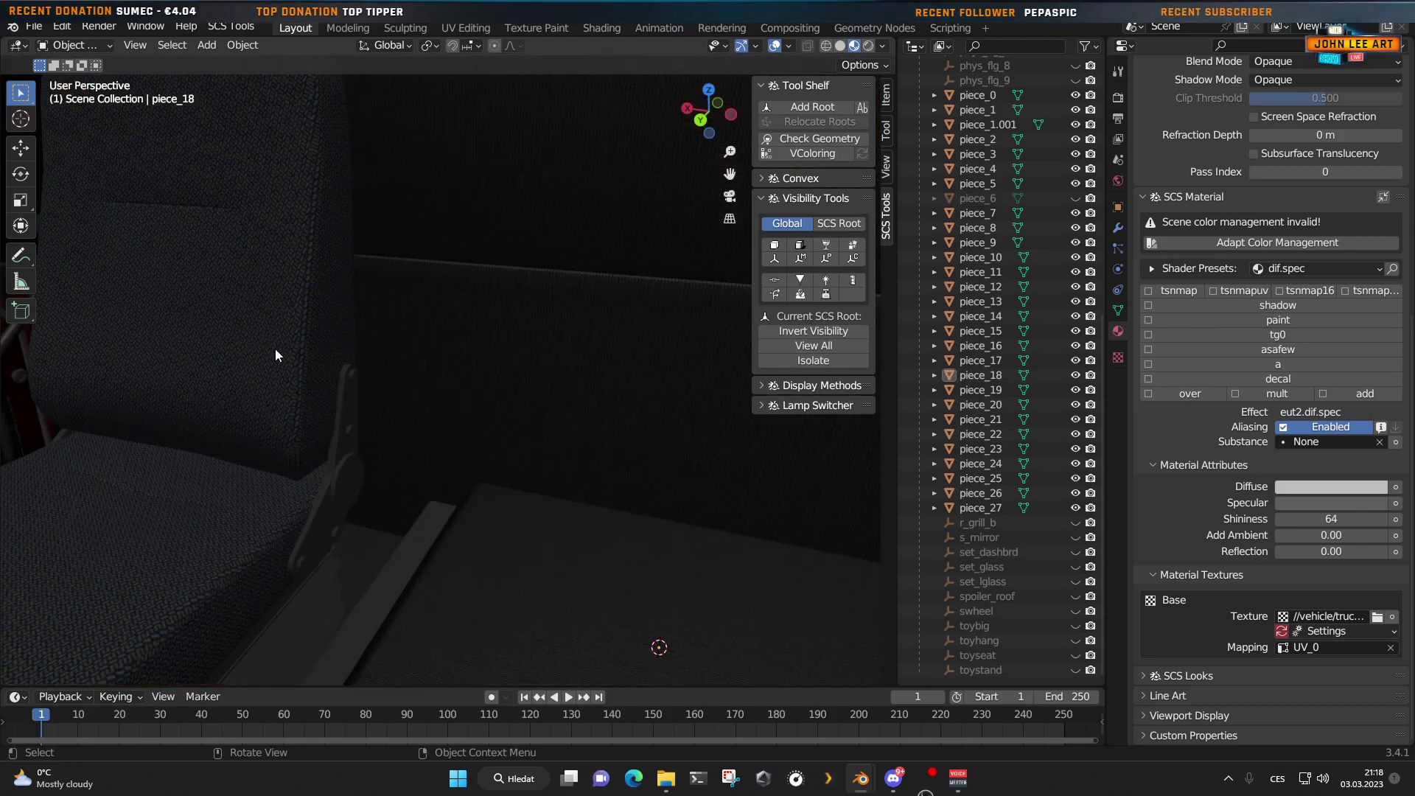
left_click(307, 383)
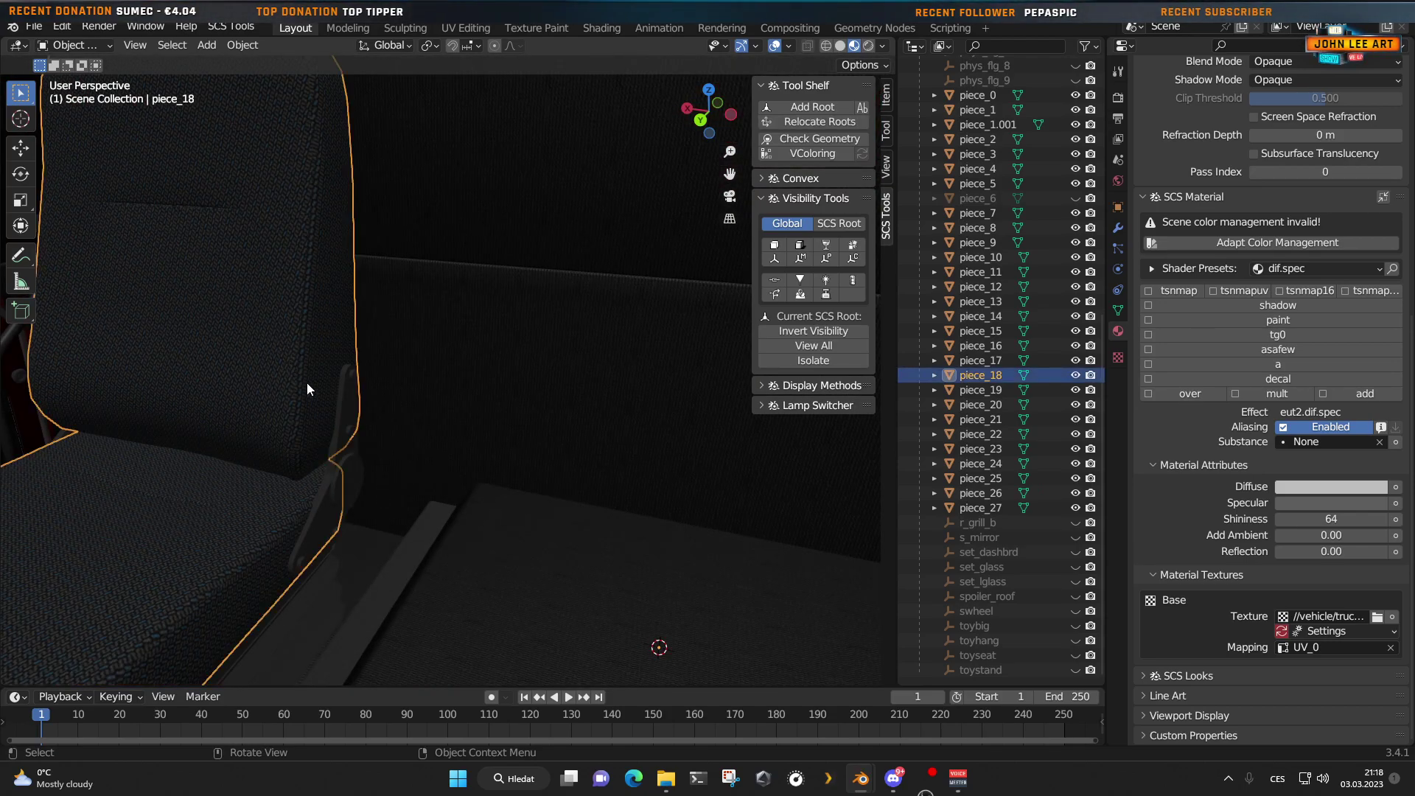
scroll(317, 410, "down", 4)
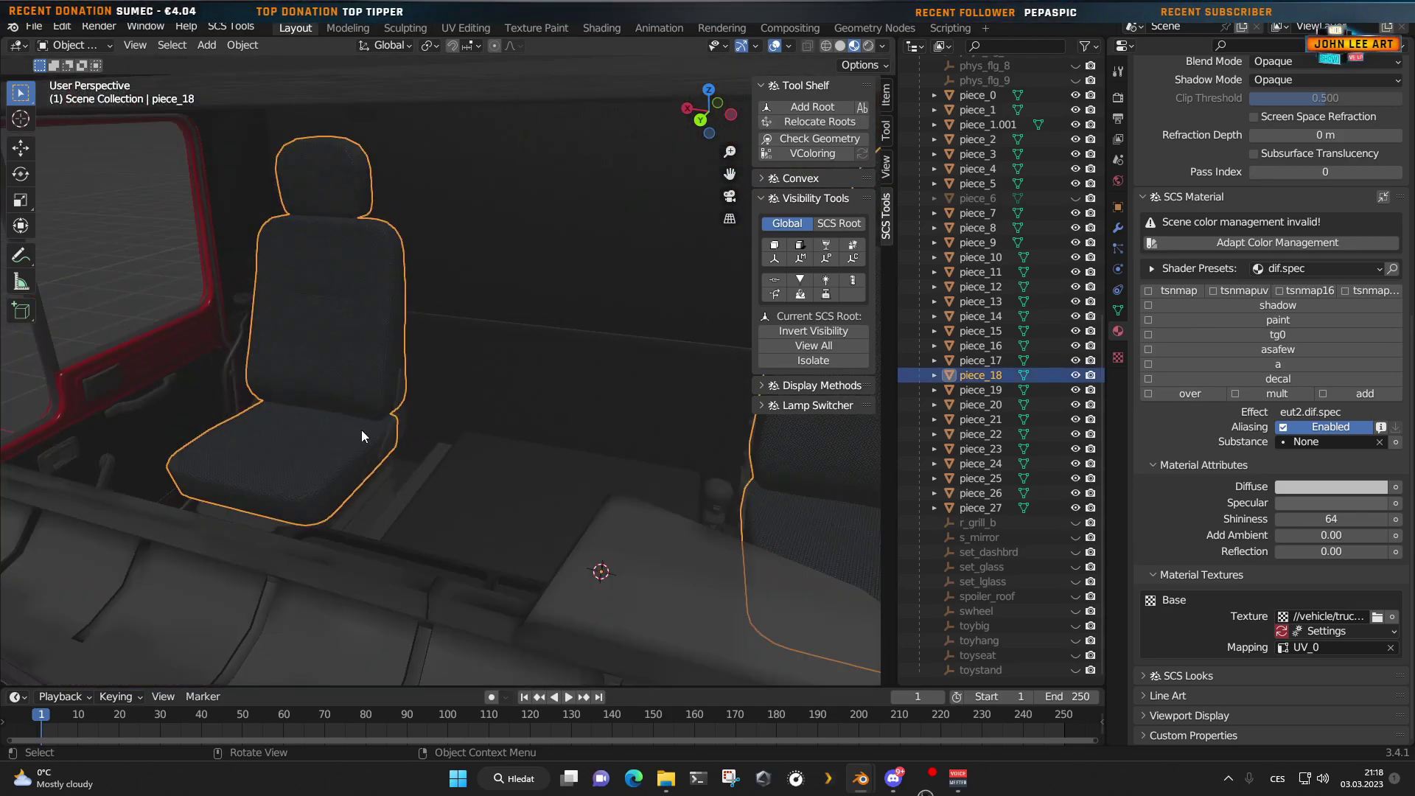
key("ctrl")
key("ctrl+c")
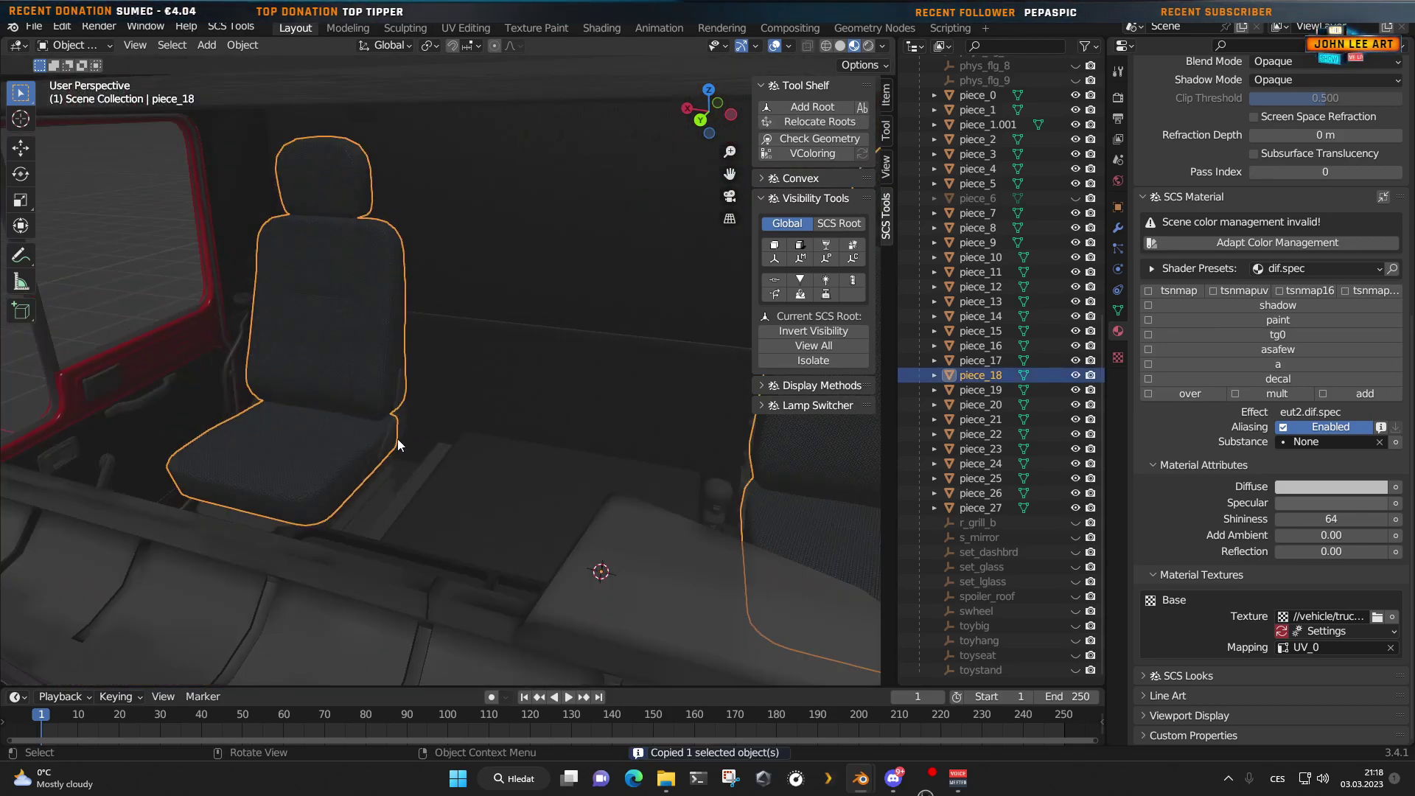
Step: Switch to the Blender window with the blue cab and paste the copied seats into its scene
scroll(722, 591, "down", 6)
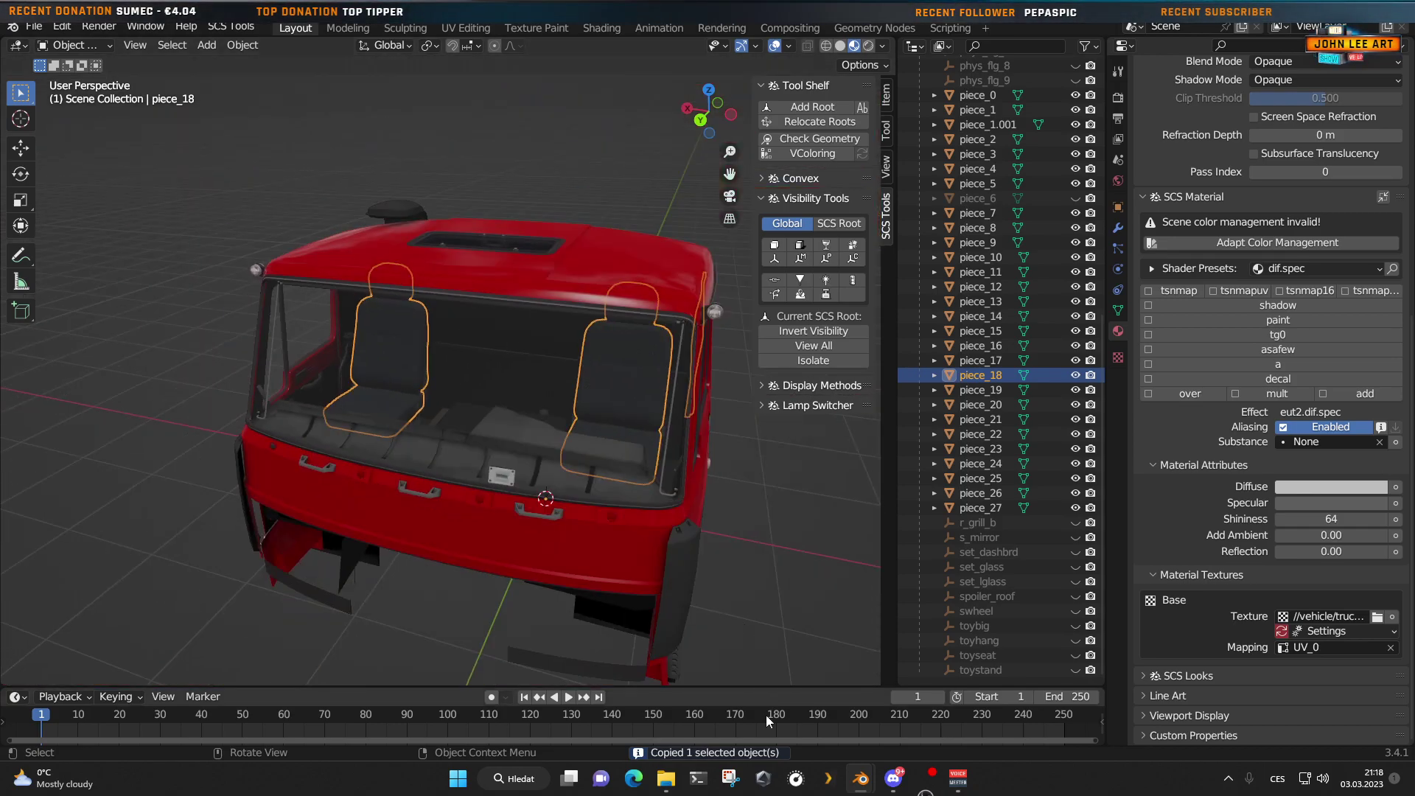
mouse_move(853, 783)
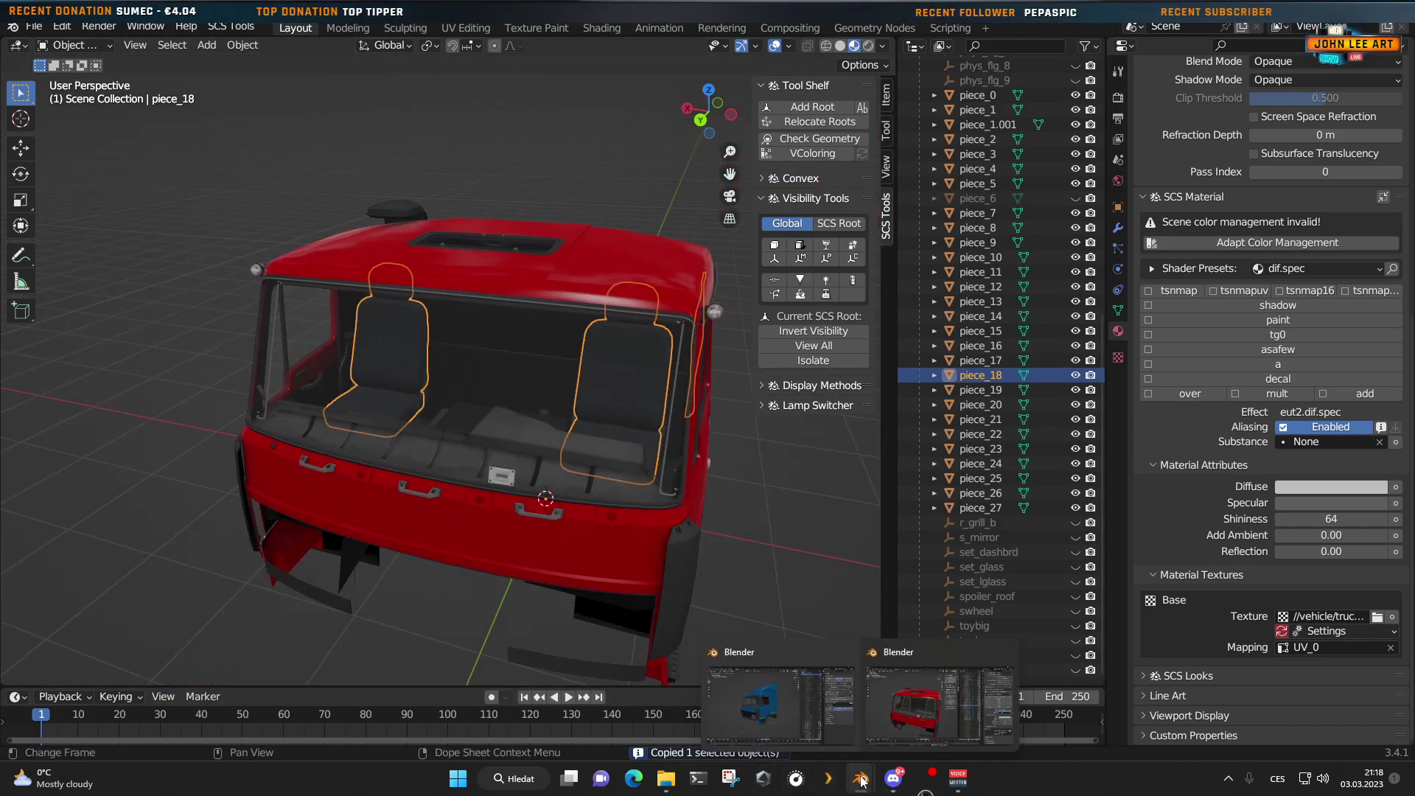
left_click(790, 715)
key("ctrl+v")
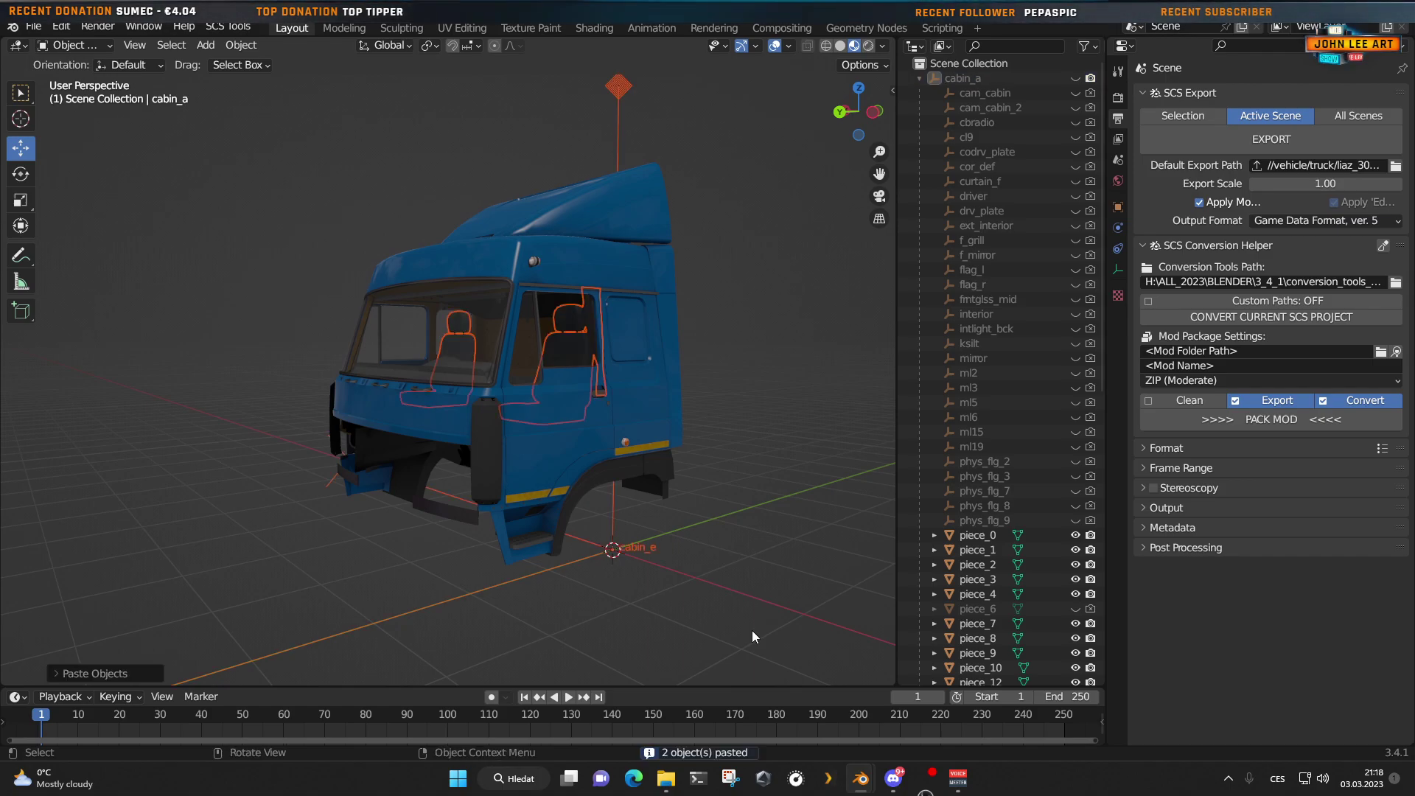
Step: Inspect the pasted seats inside the blue cab and compare them with the adjoining interior parts
scroll(632, 547, "up", 6)
middle_click_drag(610, 506, 638, 512)
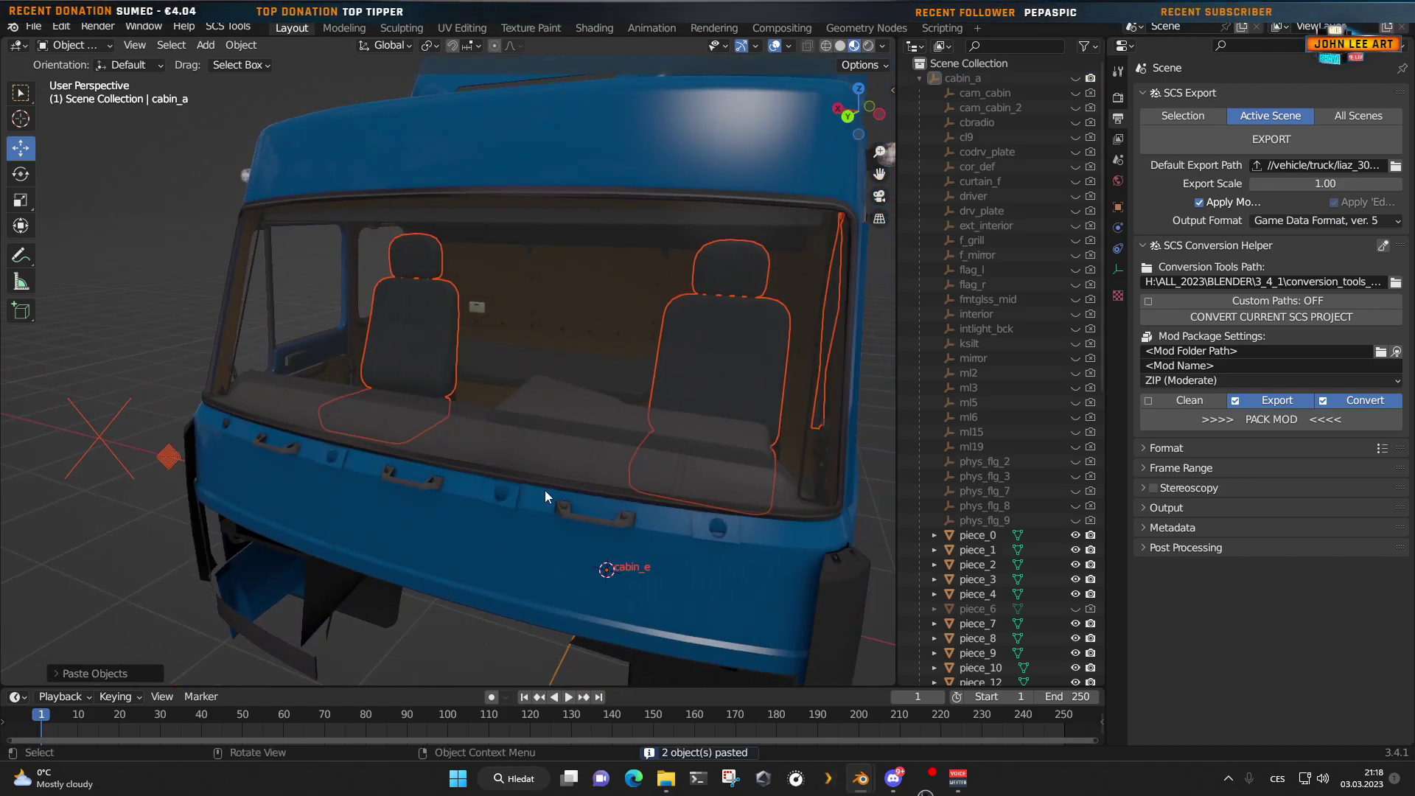
scroll(546, 490, "down", 4)
middle_click_drag(546, 490, 585, 472)
scroll(569, 523, "up", 6)
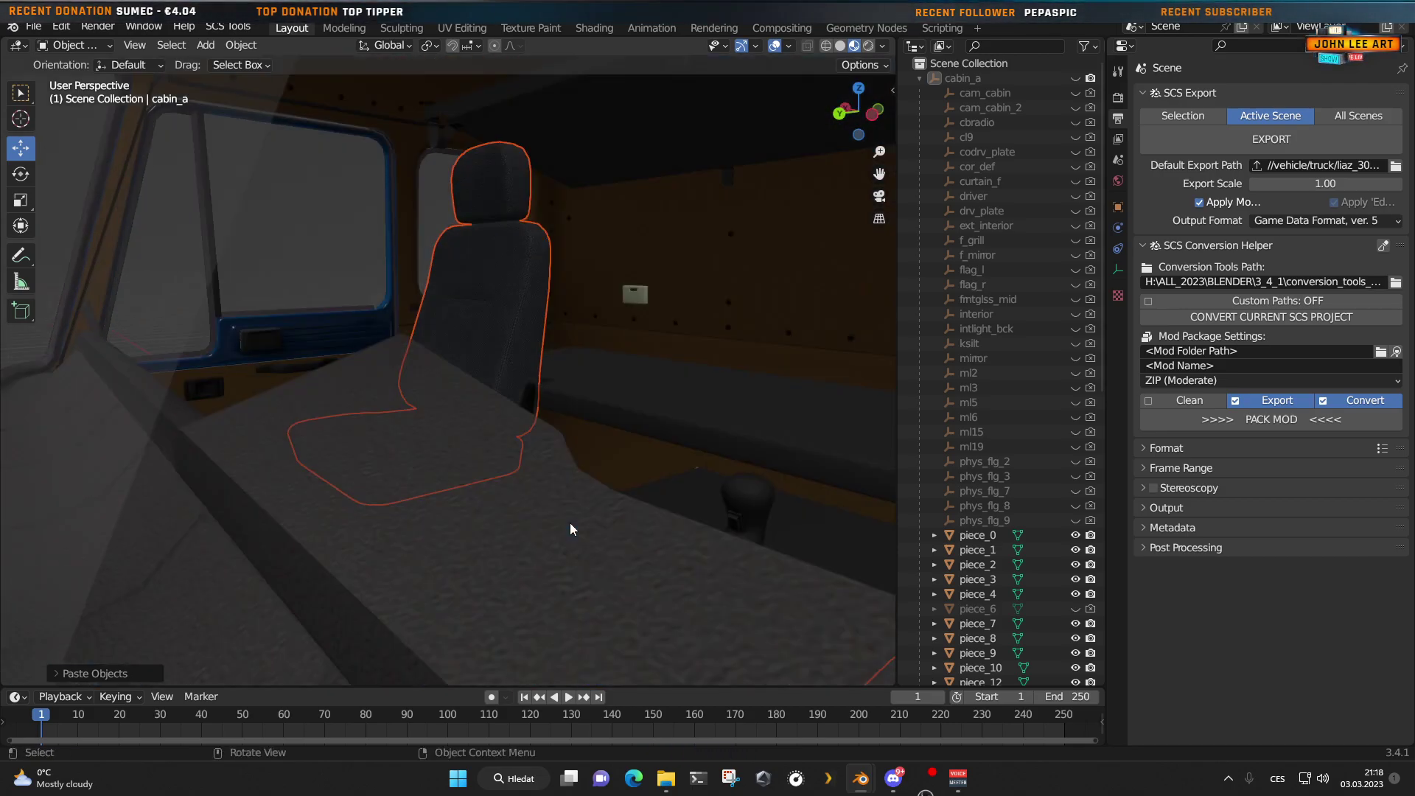
scroll(570, 525, "up", 4)
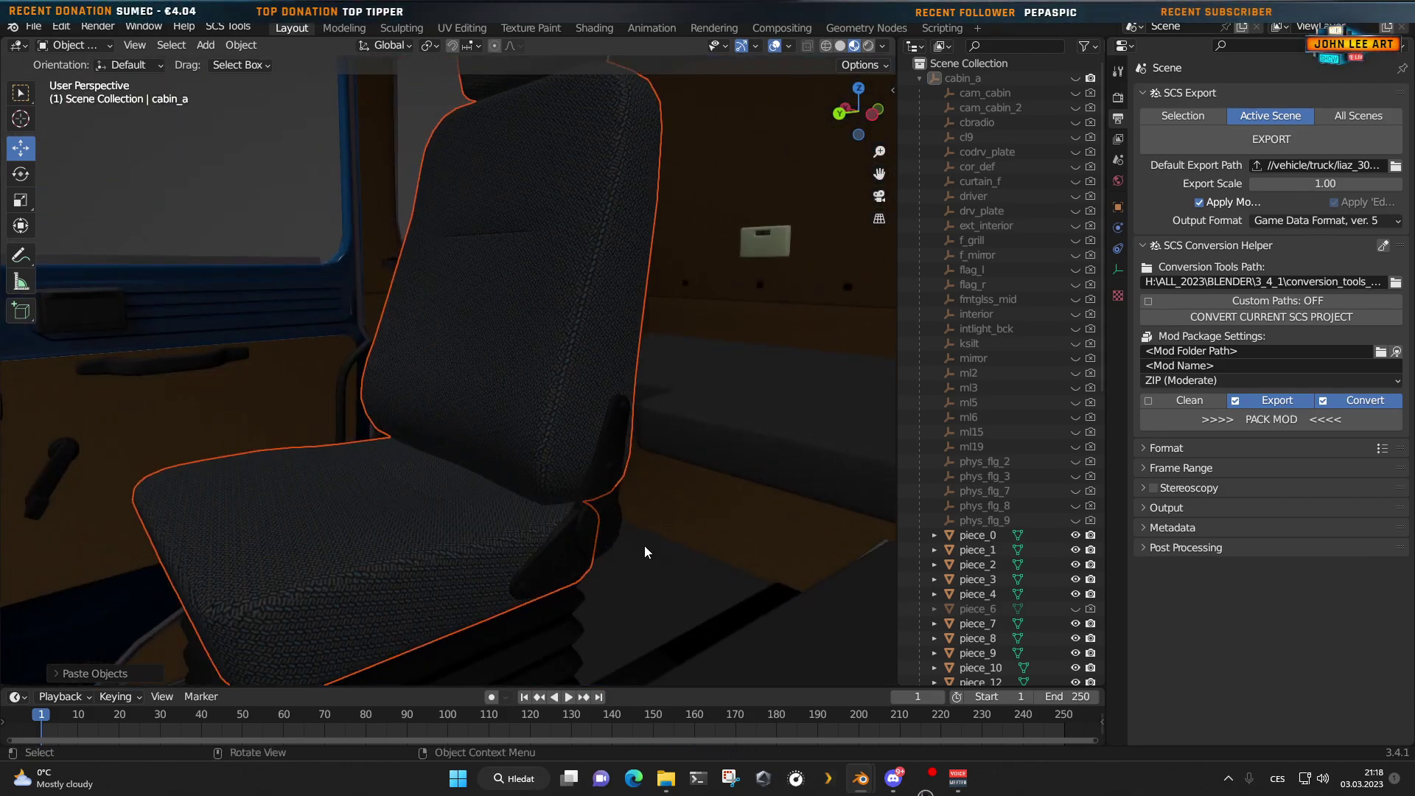
left_click(693, 525)
left_click(623, 463)
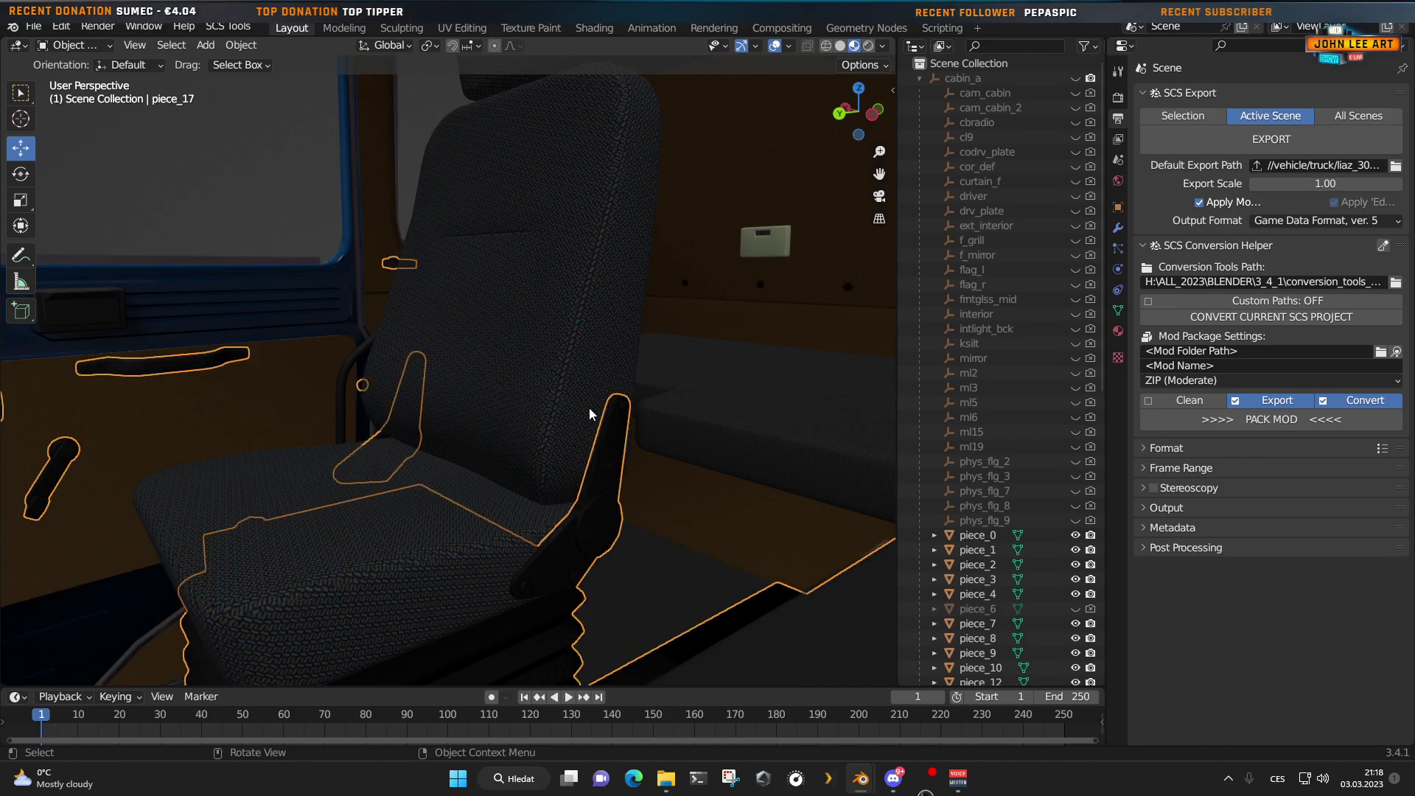
Step: Reselect the dif.spec shader preset in the pasted seats' SCS material, mat_0023_fabric_001
left_click(538, 494)
scroll(534, 502, "down", 8)
scroll(532, 501, "down", 5)
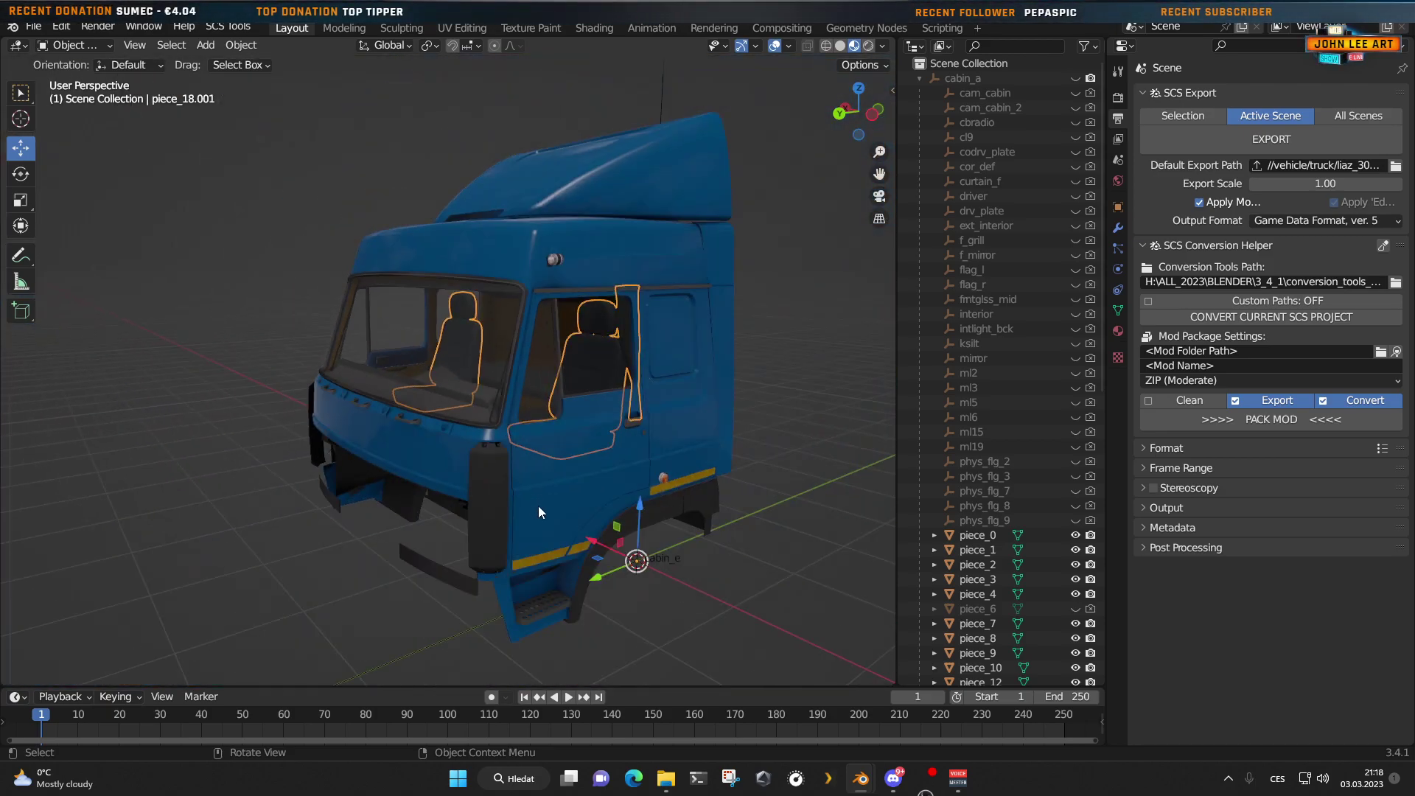
middle_click_drag(538, 505, 560, 548)
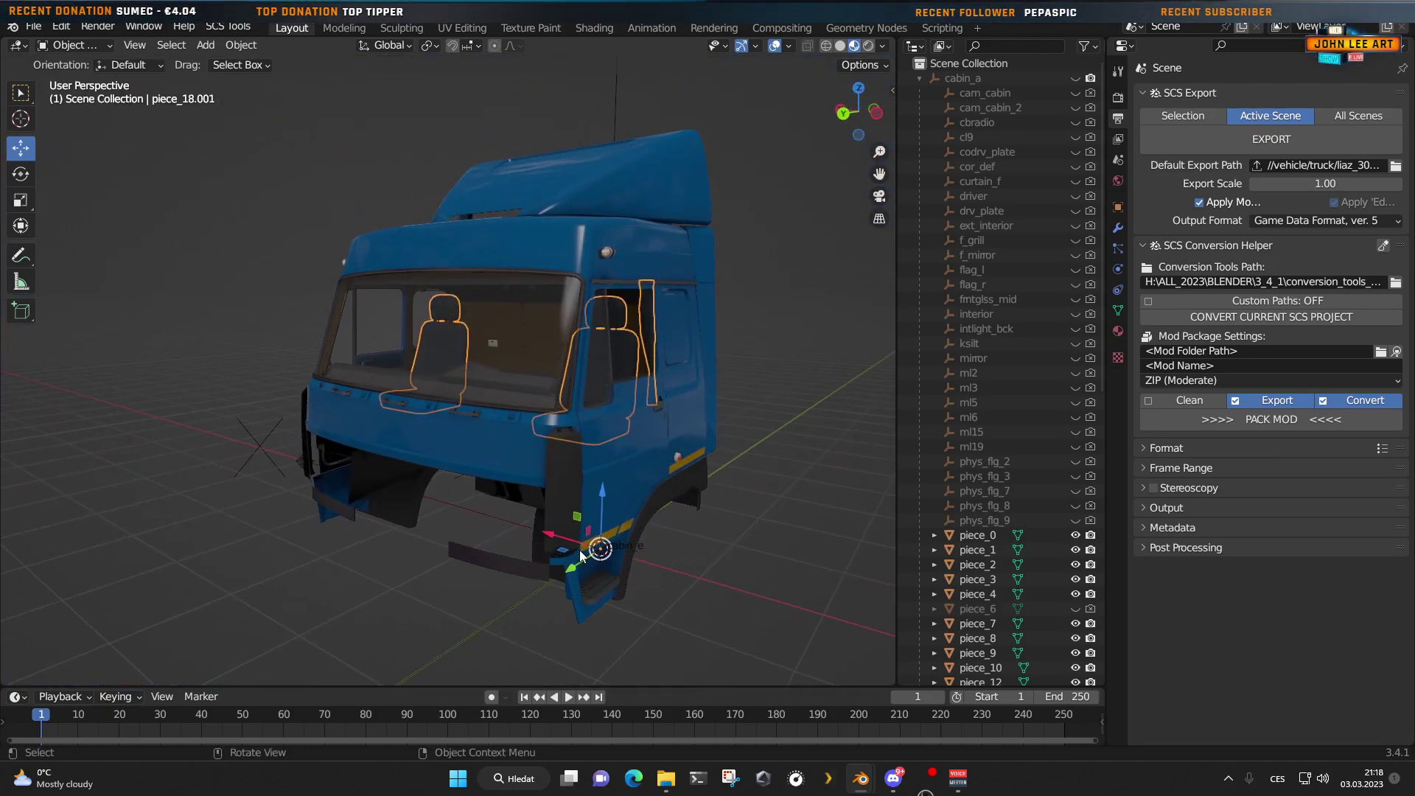
left_click(1118, 331)
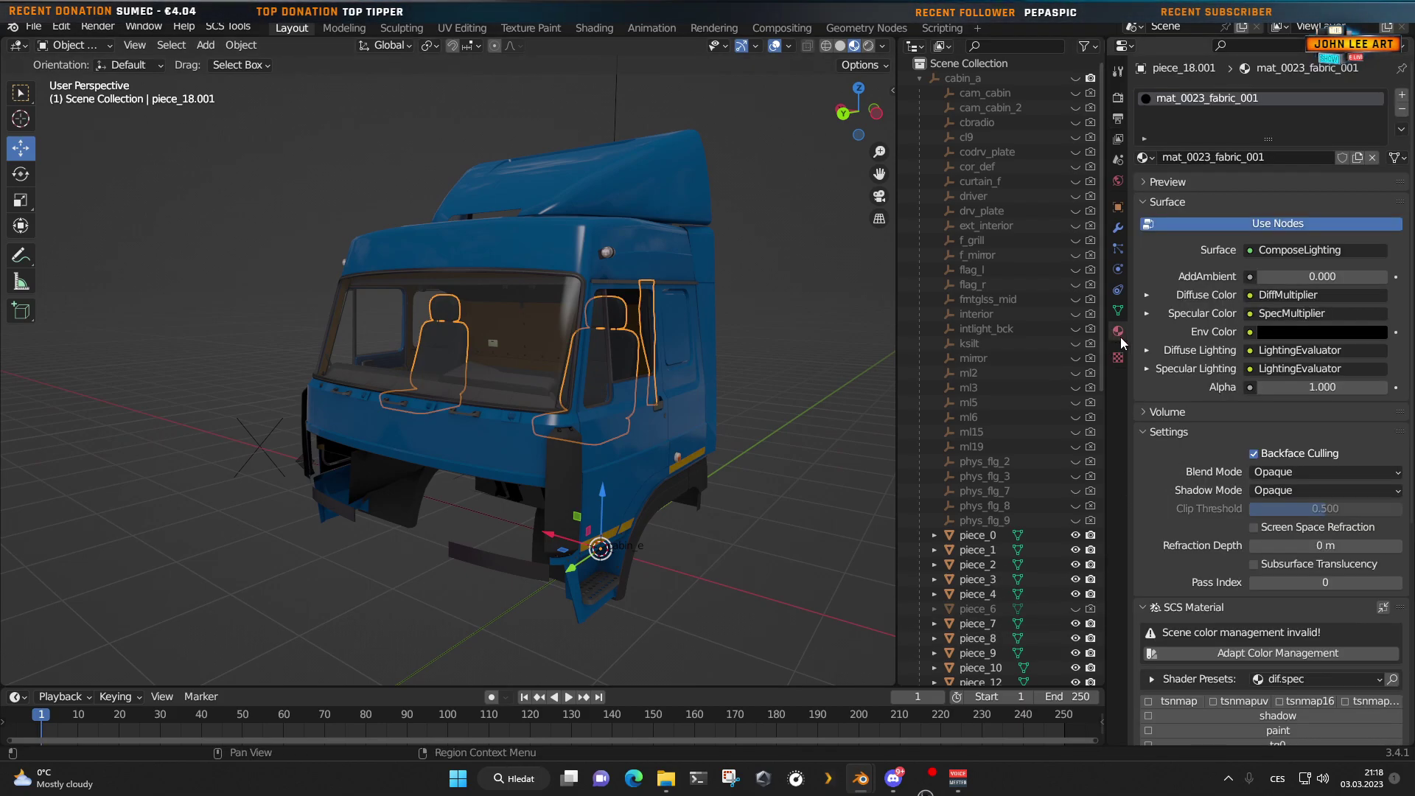
scroll(1210, 560, "down", 10)
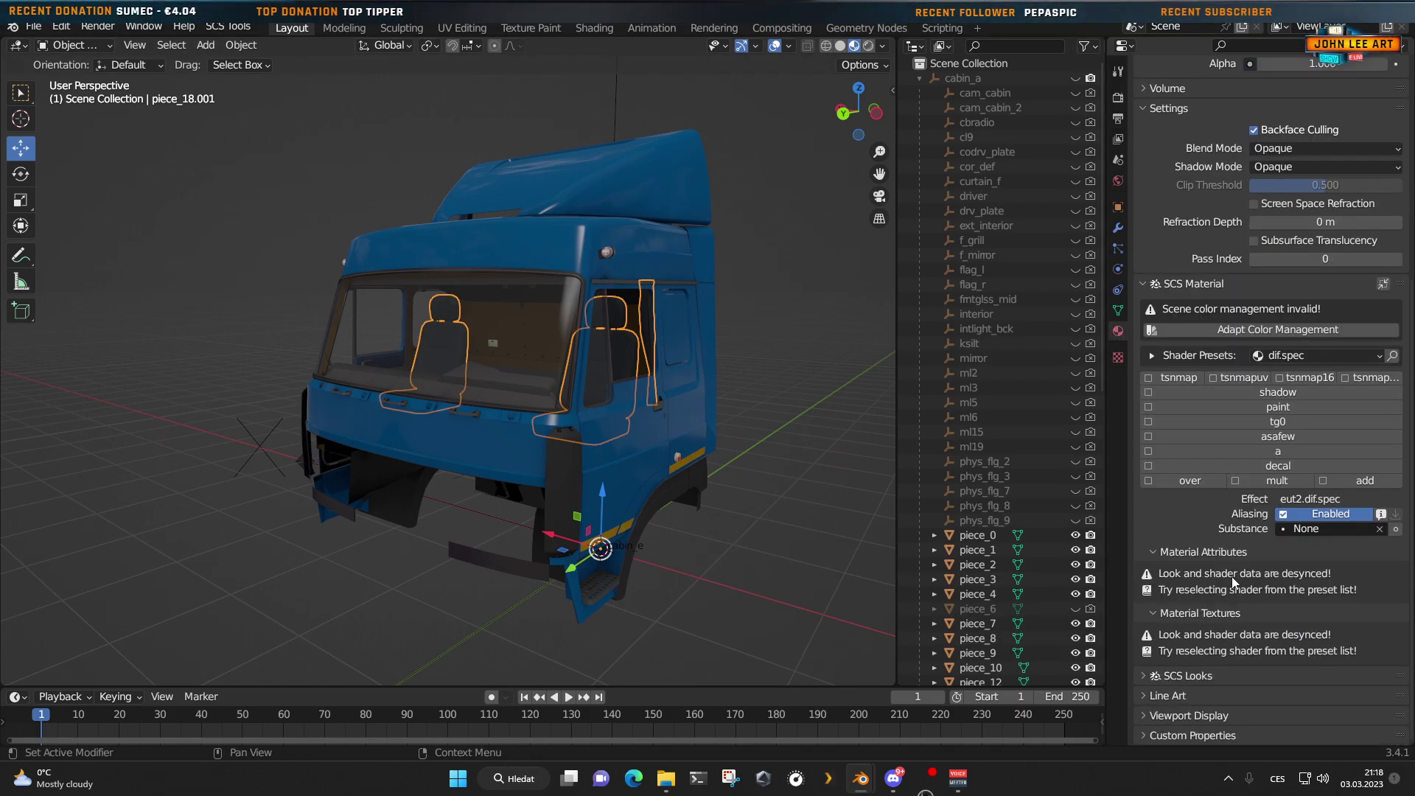
left_click(1312, 356)
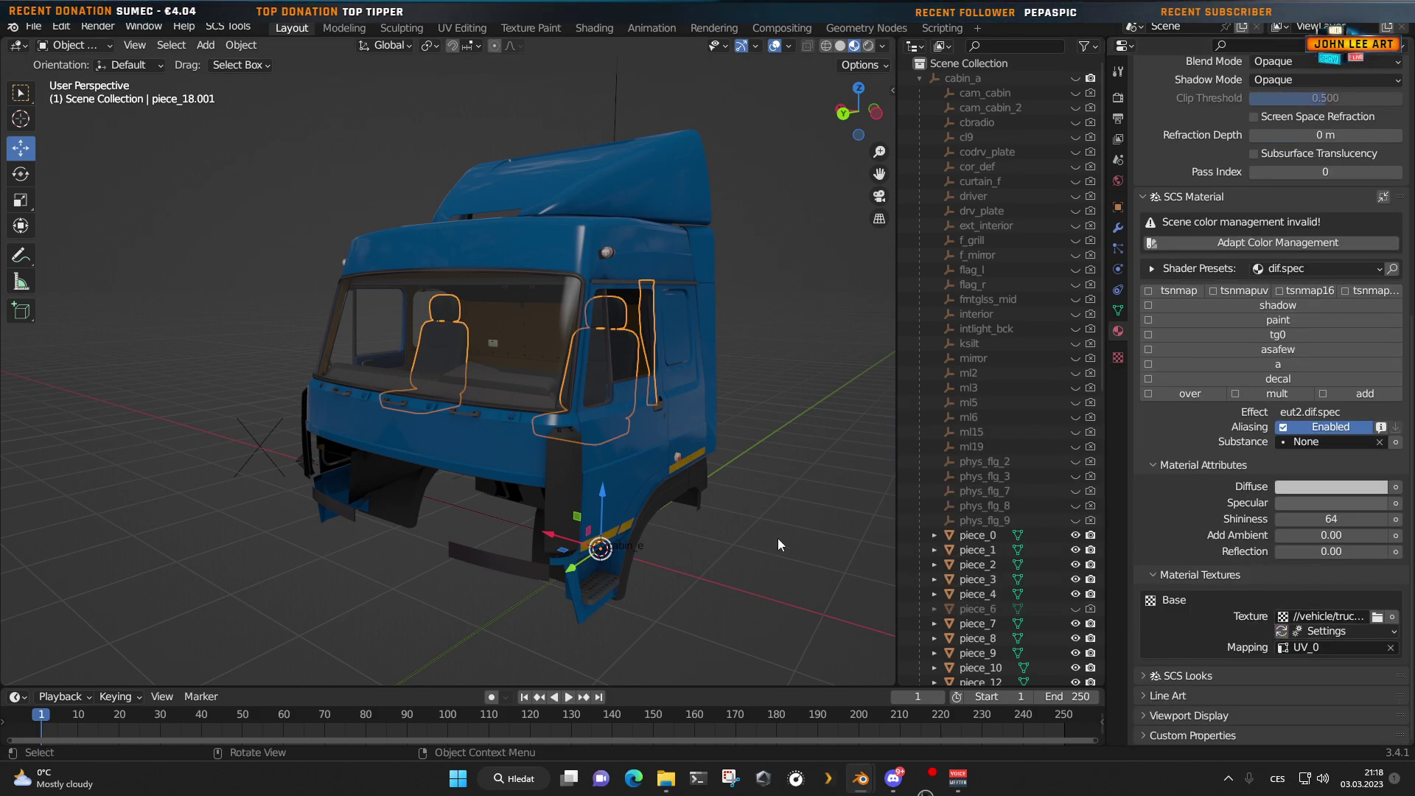
Step: Look through the cabin_e and cabin_a hierarchies to check how the cab's pieces are numbered
left_click(919, 78)
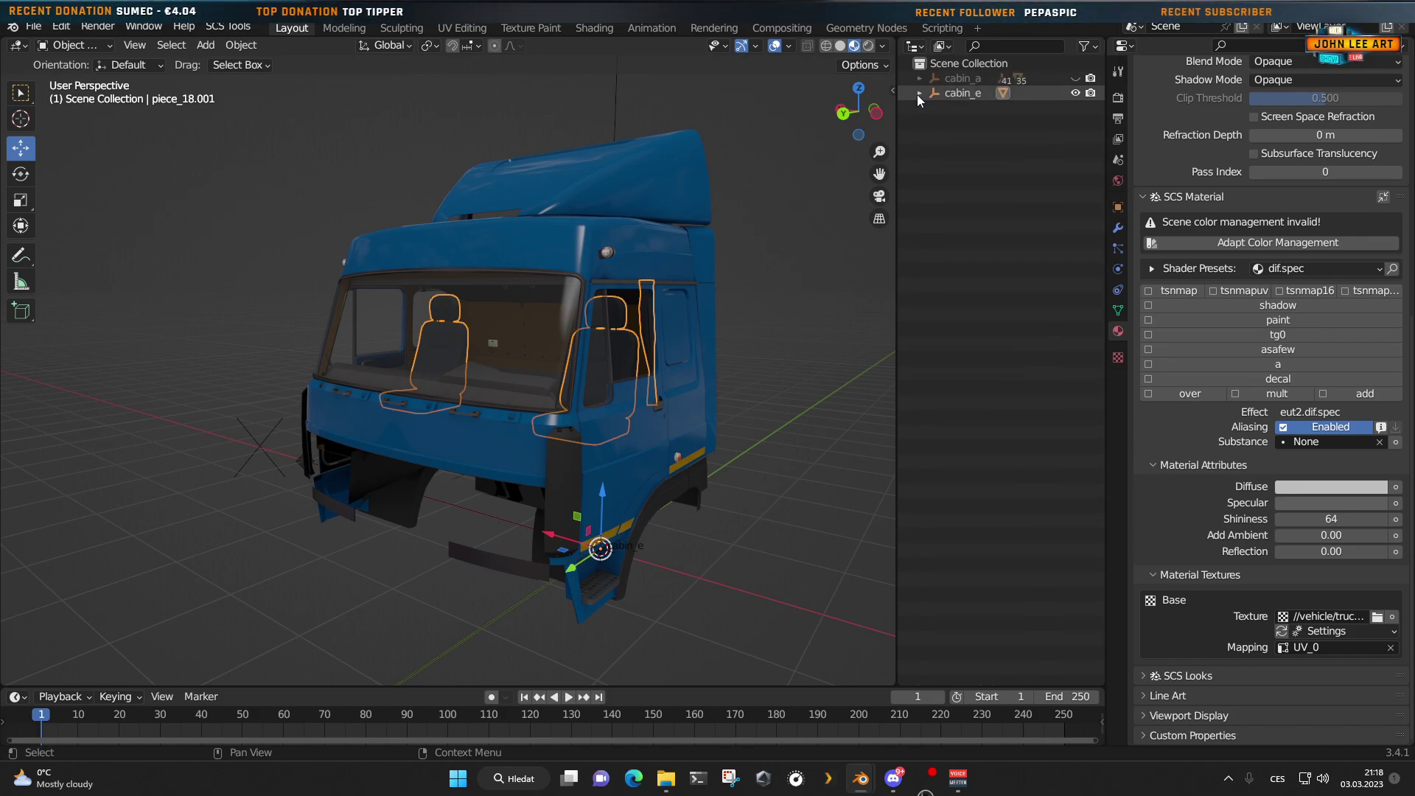
left_click(920, 93)
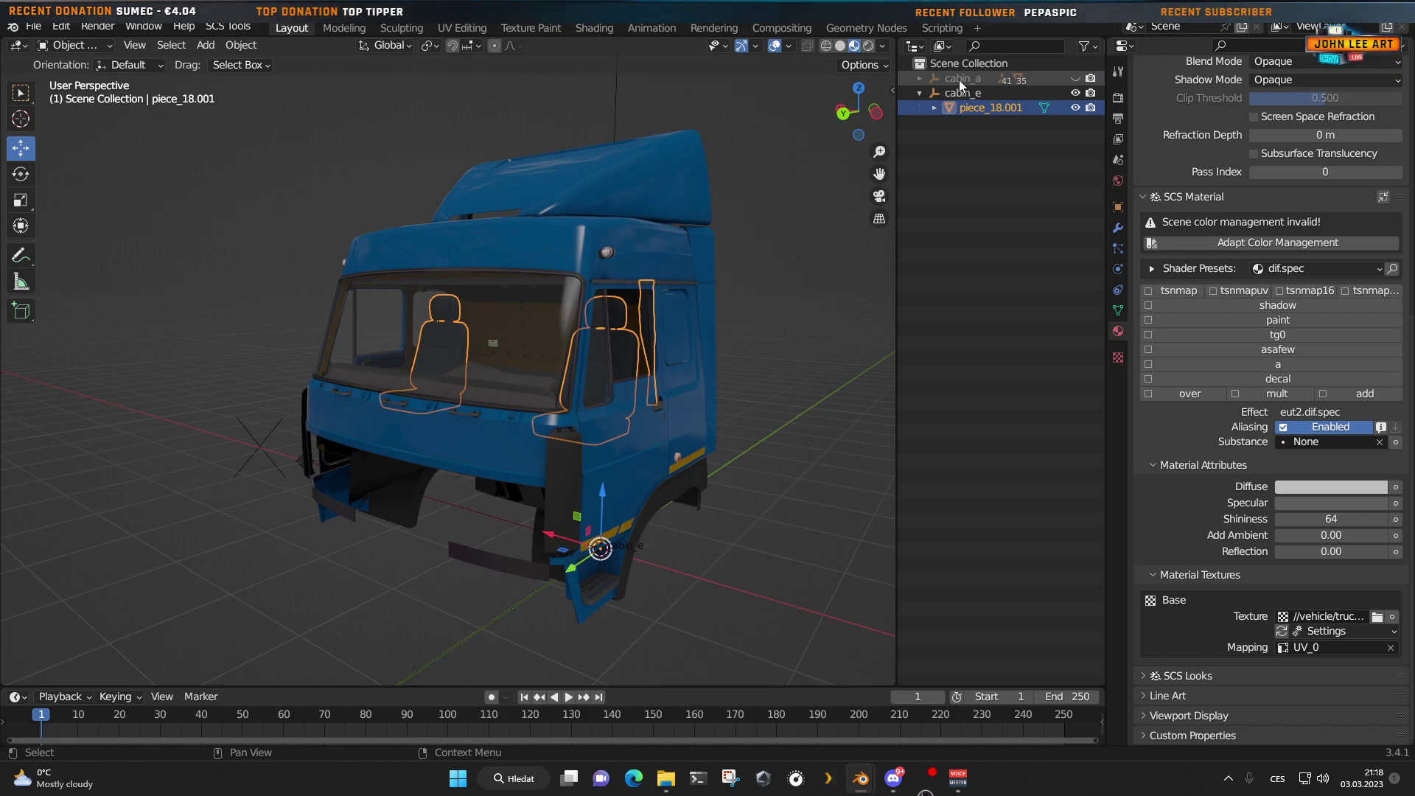
left_click(958, 79)
left_click(919, 78)
scroll(985, 528, "down", 5)
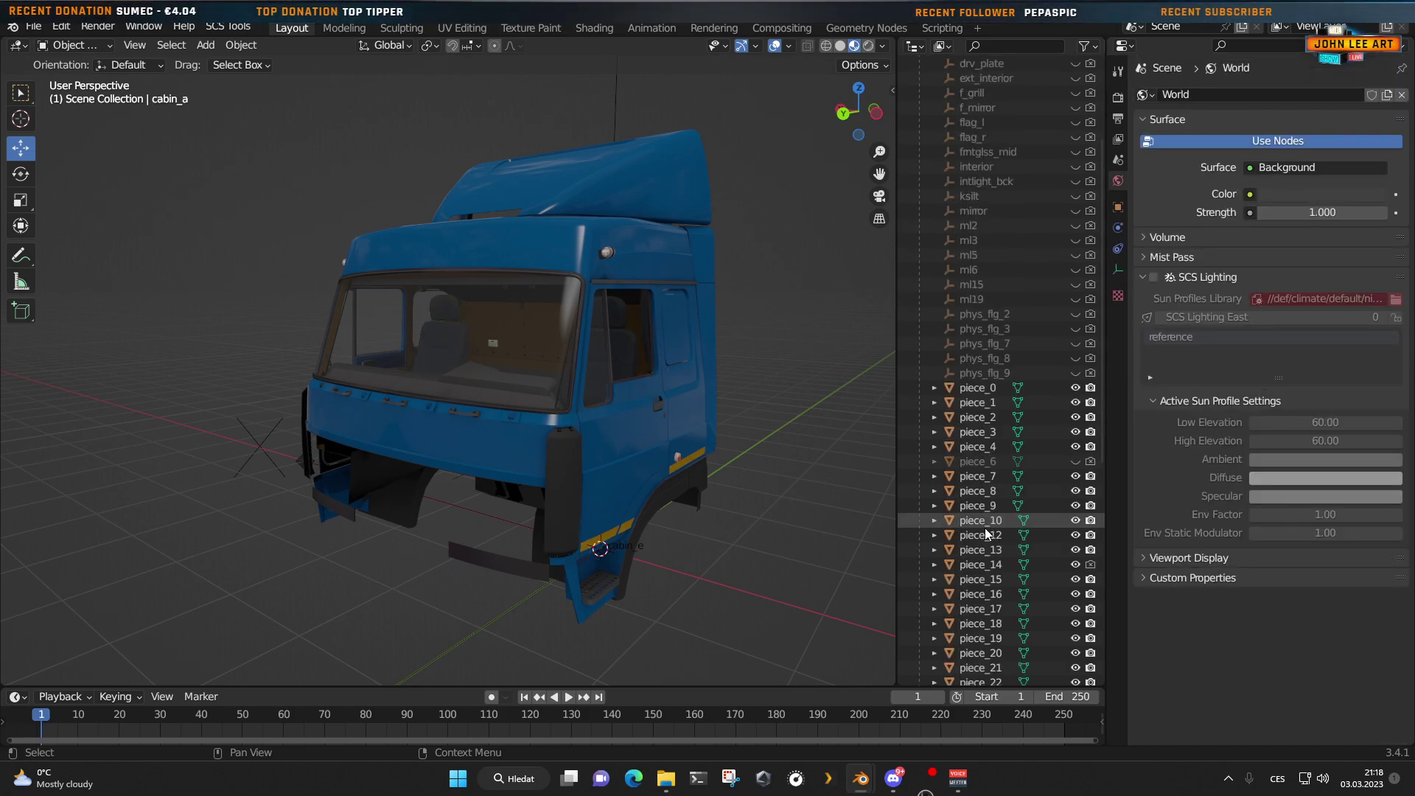
scroll(985, 527, "down", 8)
scroll(984, 533, "up", 5)
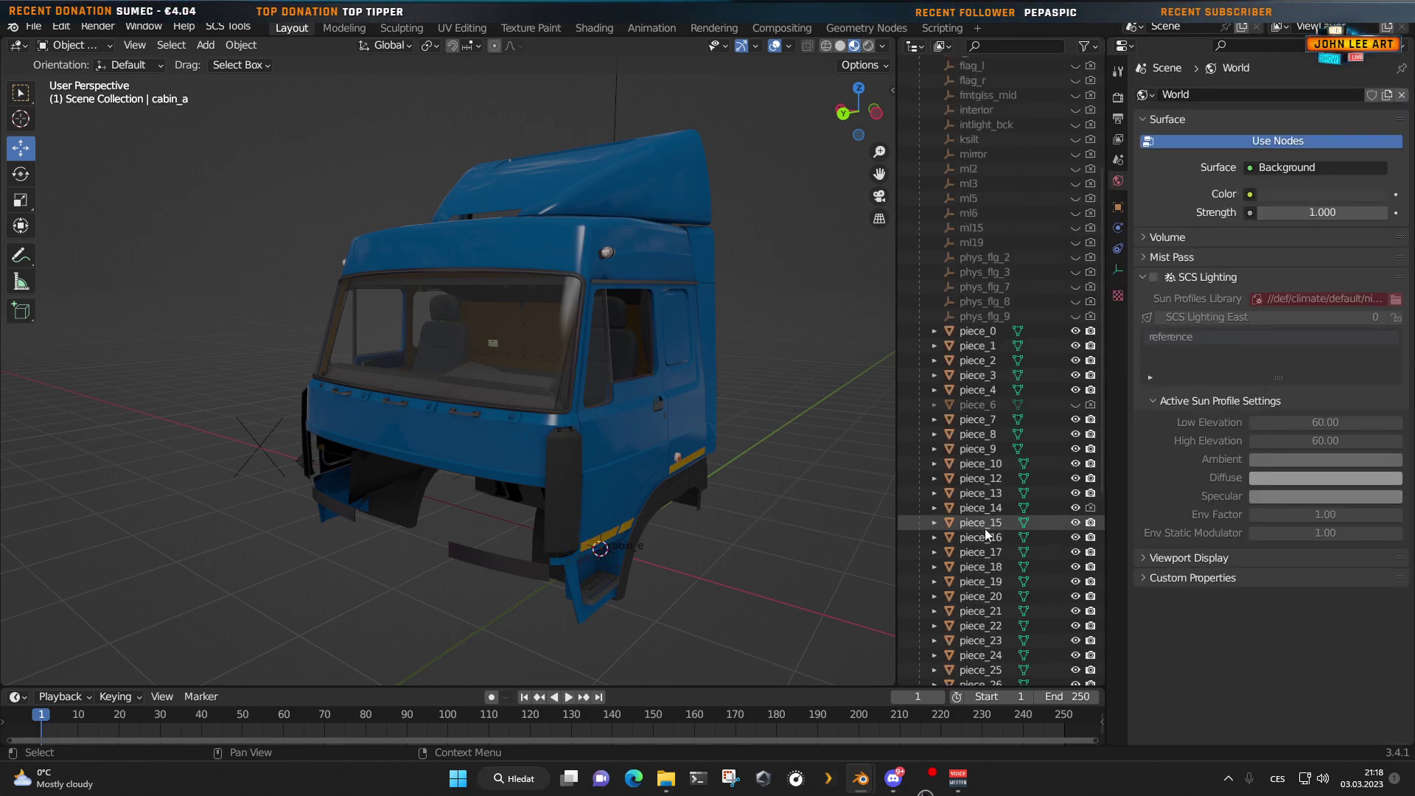
scroll(989, 532, "up", 10)
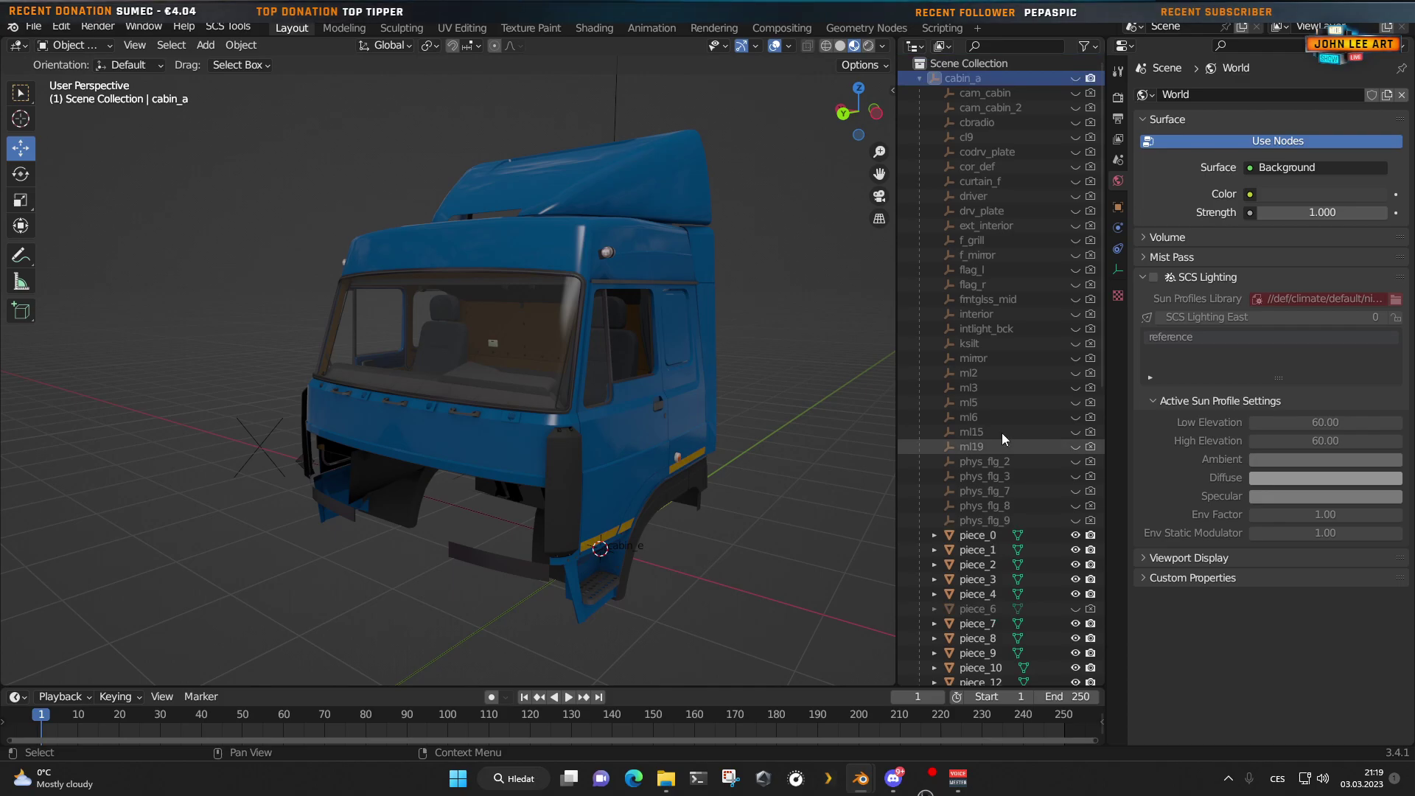
Step: Rename the pasted seats object under cabin_e to piece_206
left_click(918, 77)
left_click(974, 108)
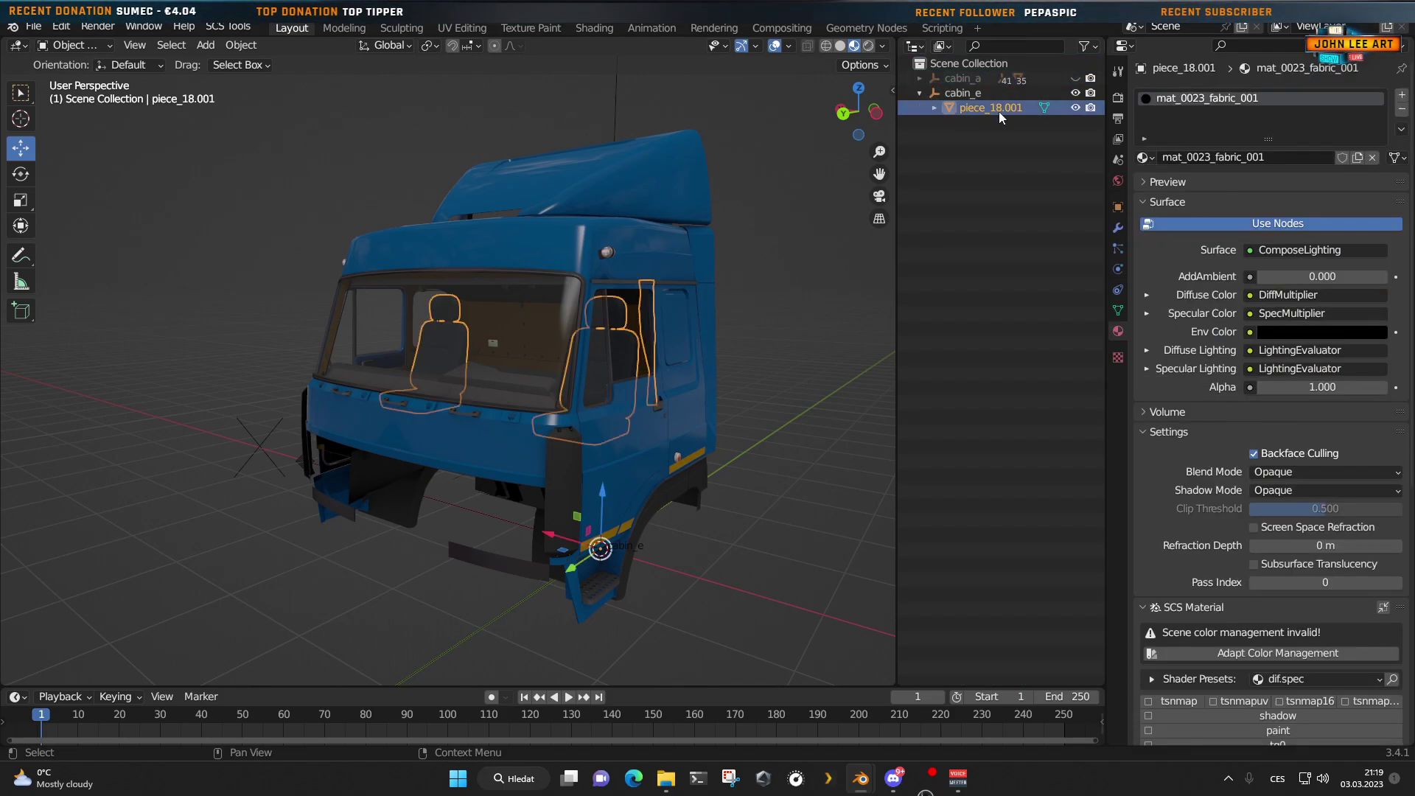
double_click(1020, 107)
left_click_drag(1038, 105, 1008, 101)
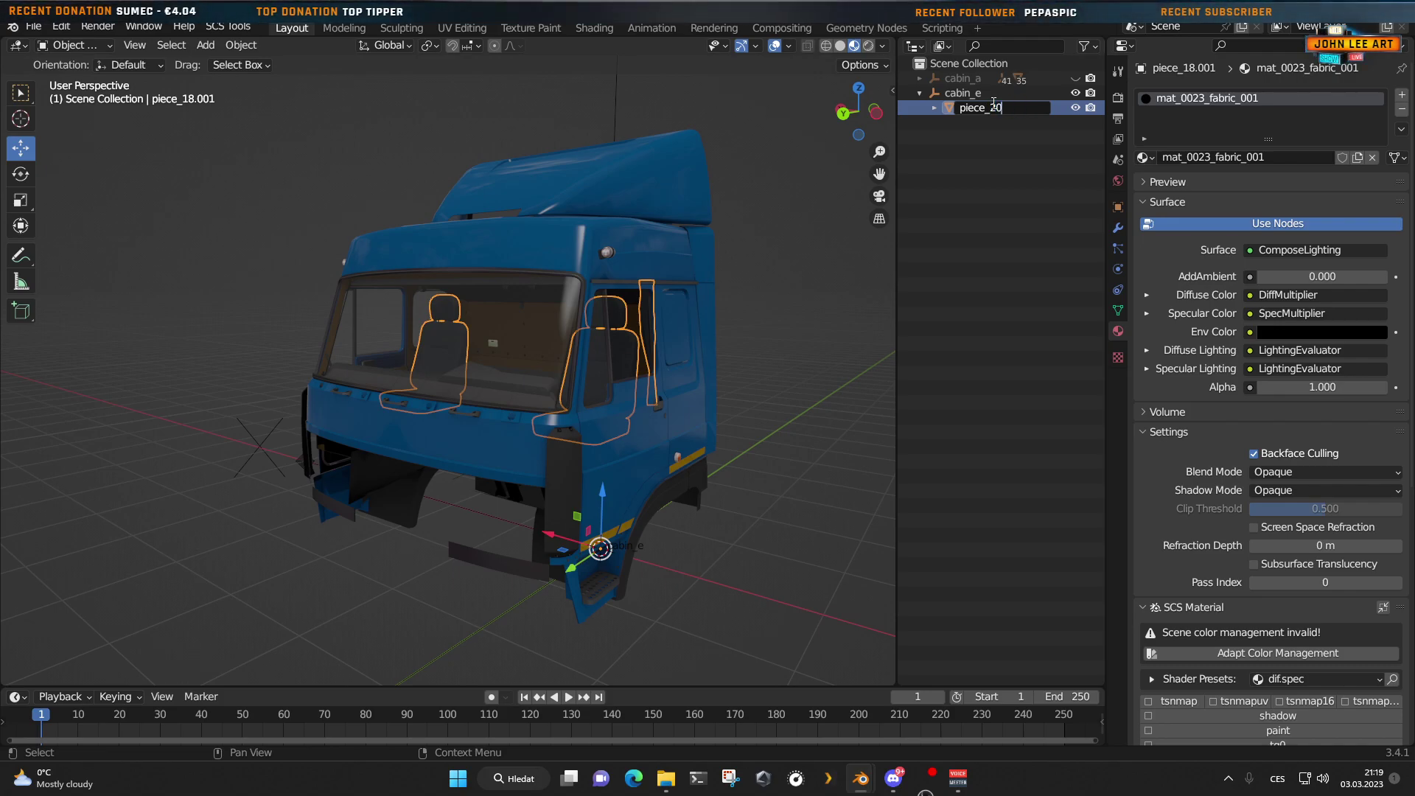
type("206")
key("Return")
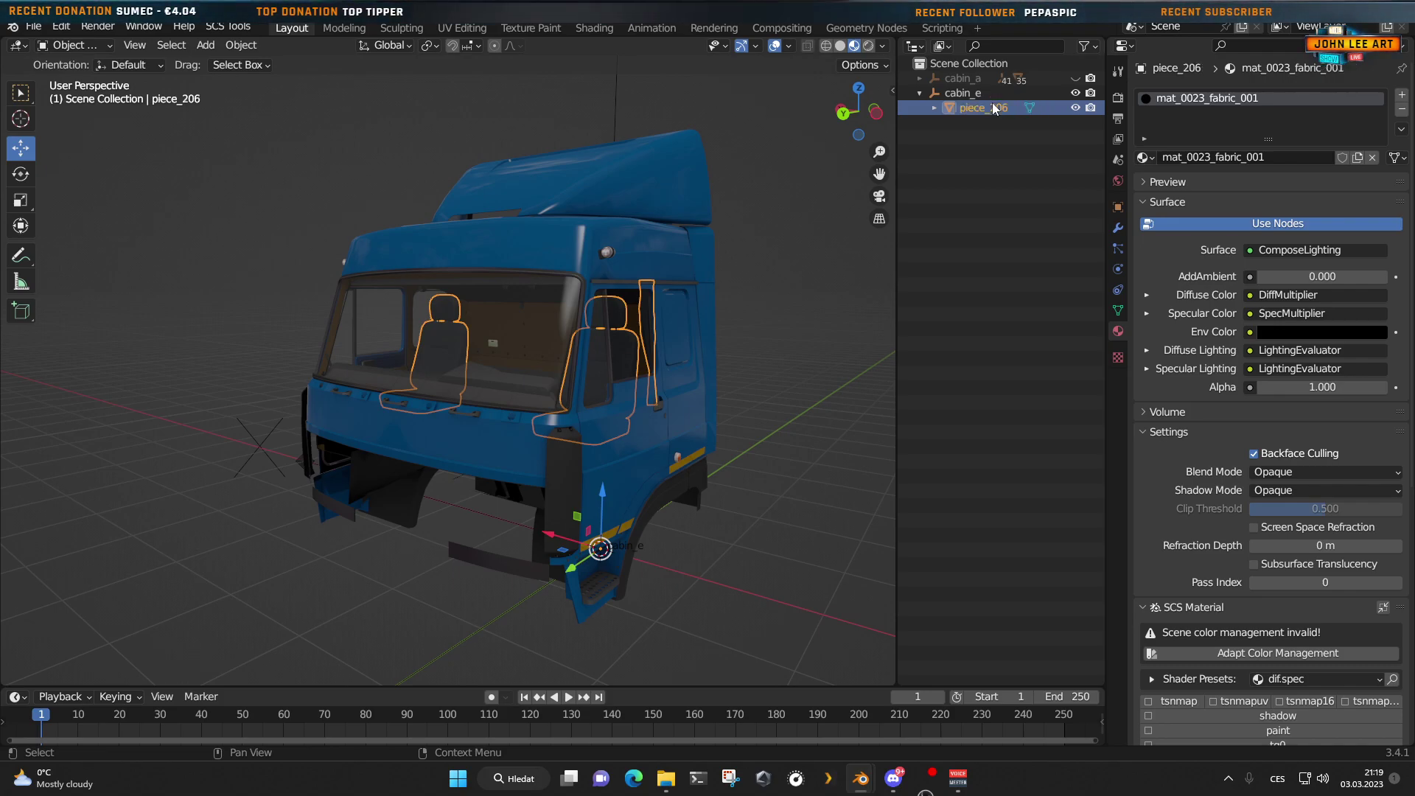
Step: Rename the mesh data of the seats object to piece_206 as well
left_click(934, 108)
double_click(1022, 123)
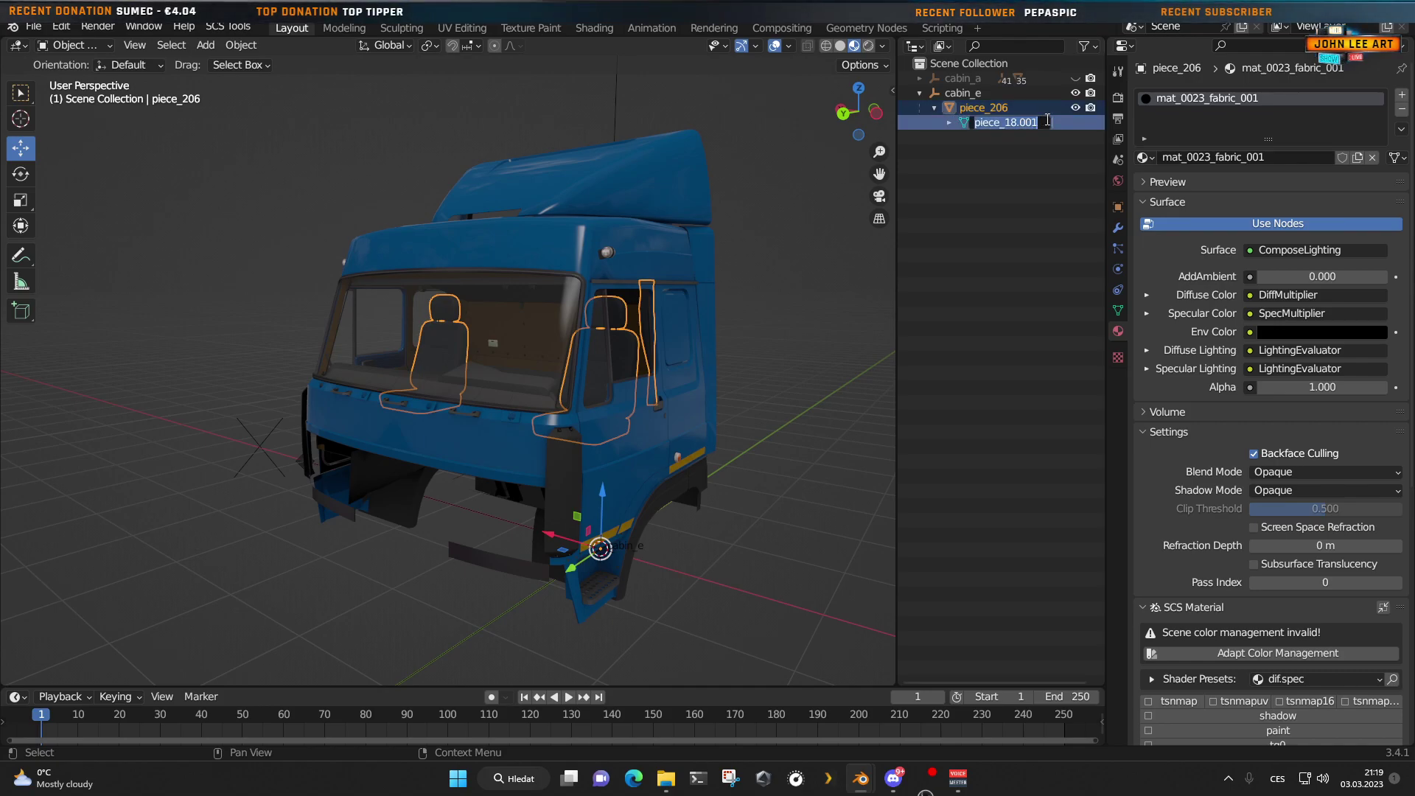
left_click_drag(1047, 121, 1030, 121)
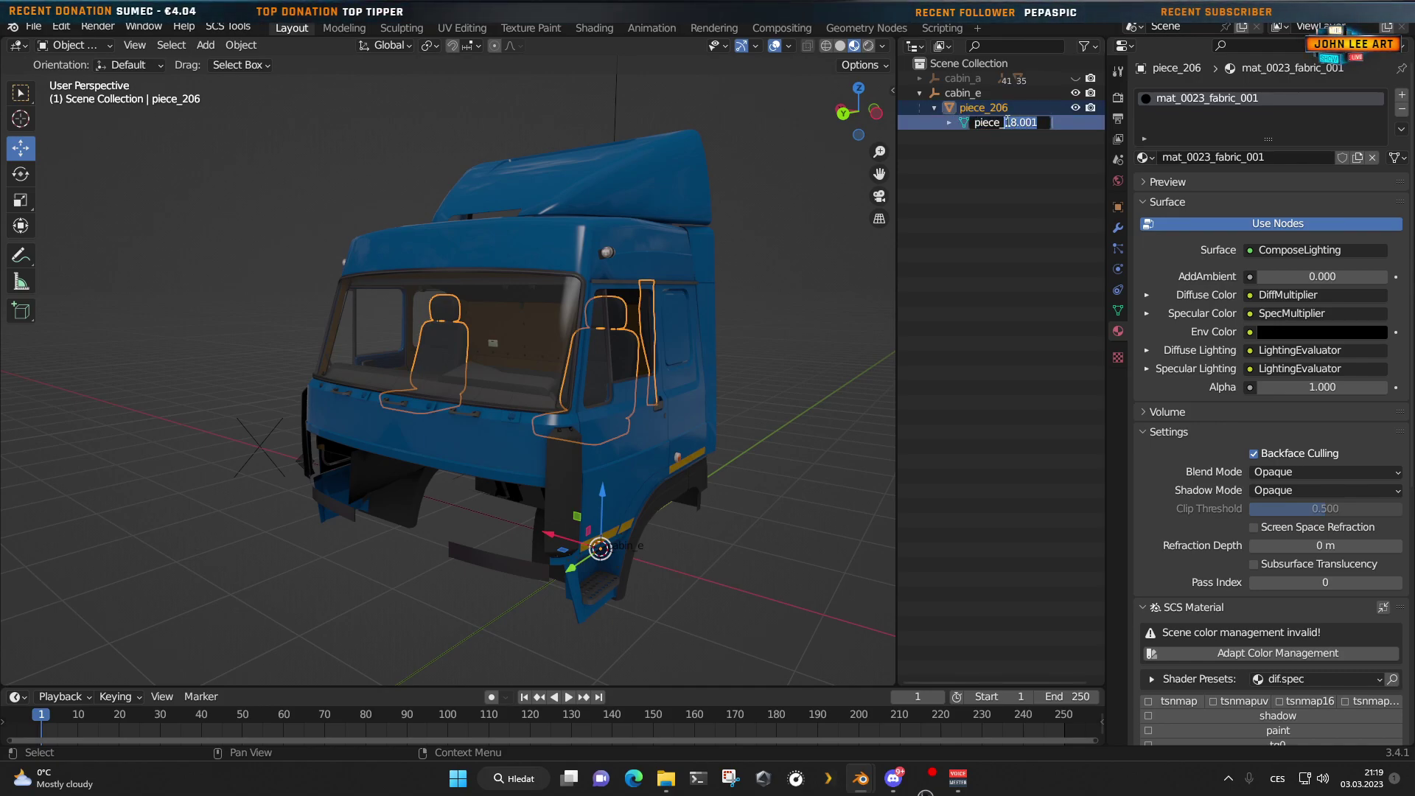
key("Return")
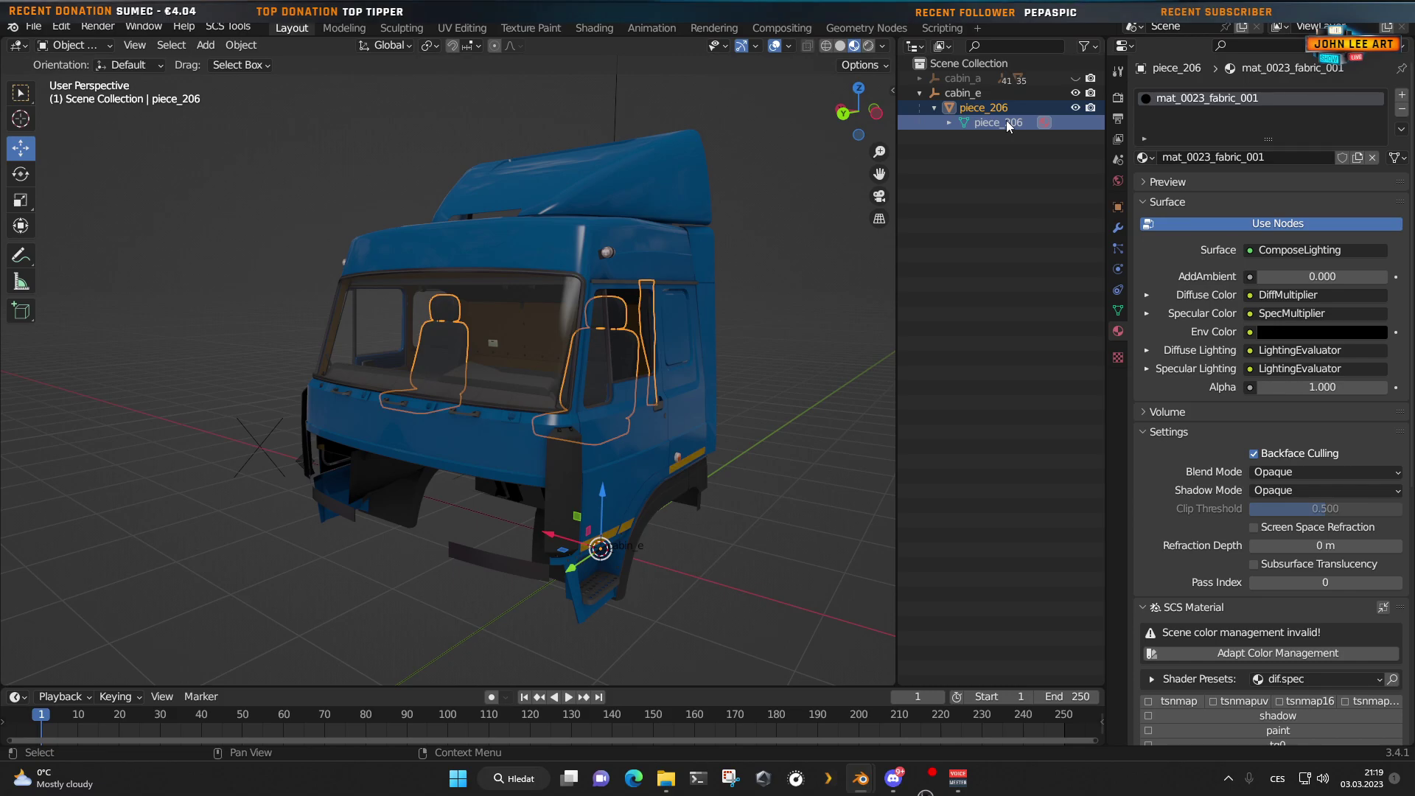
left_click(935, 108)
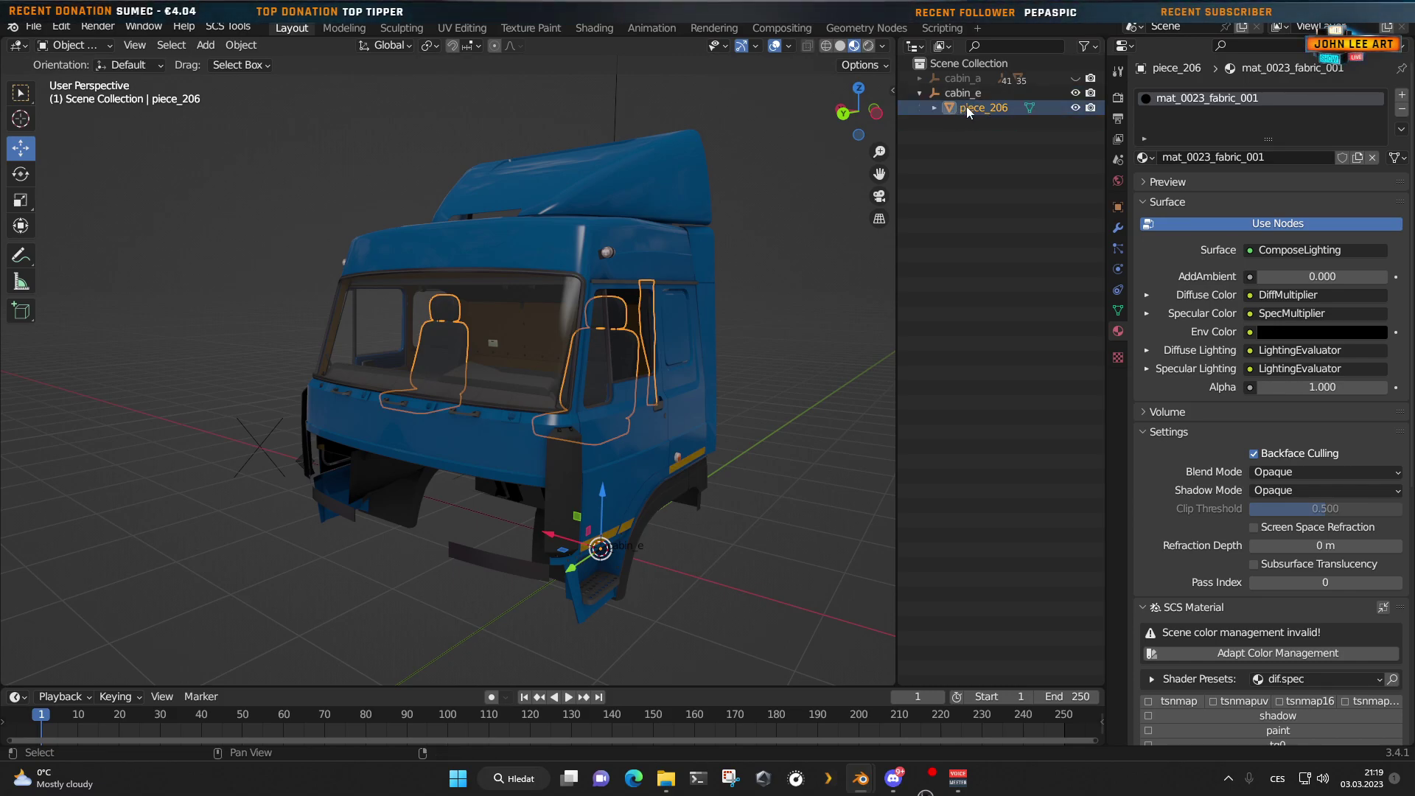
Step: Move piece_206 into the cabin_a hierarchy and delete the leftover cabin_e hierarchy
left_click(973, 93)
right_click(954, 92)
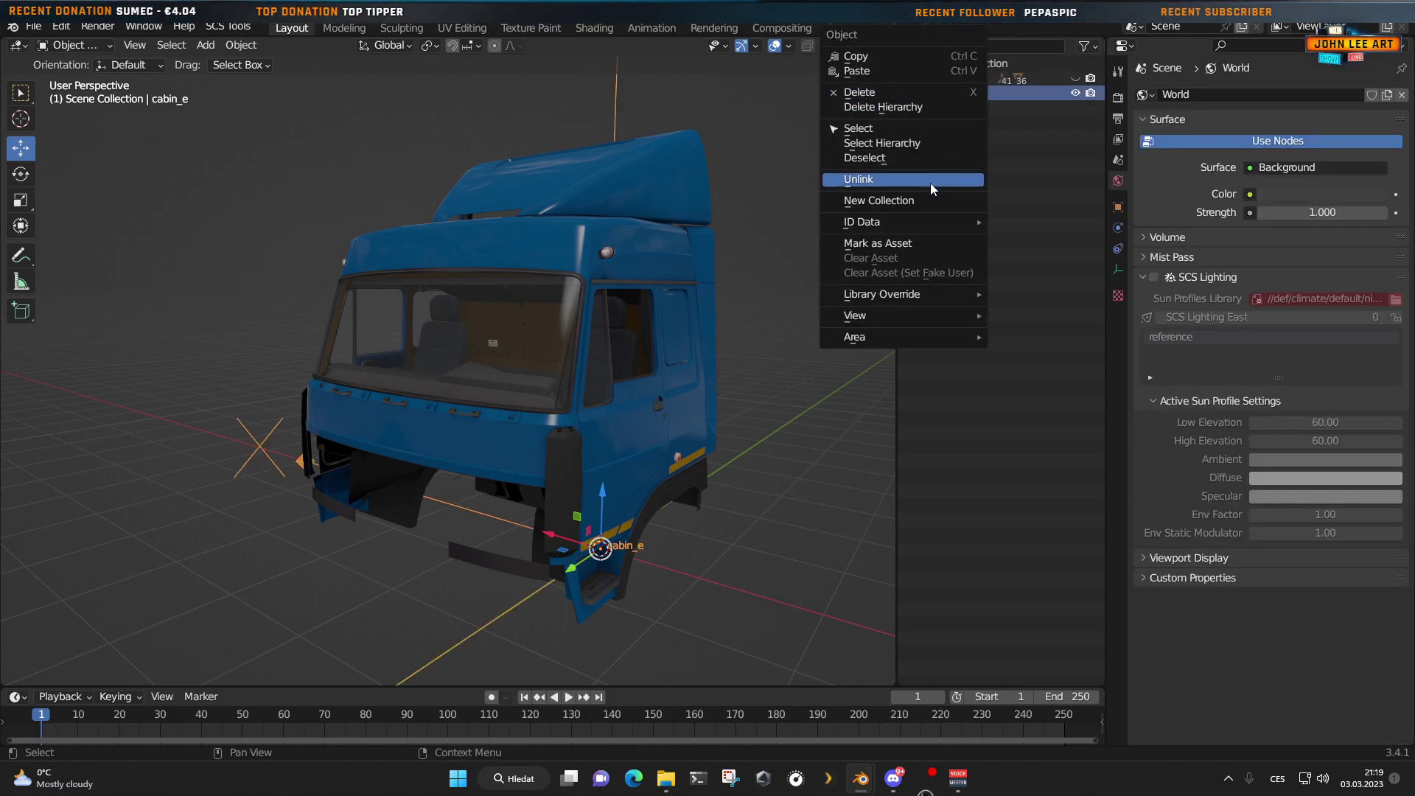
left_click(914, 108)
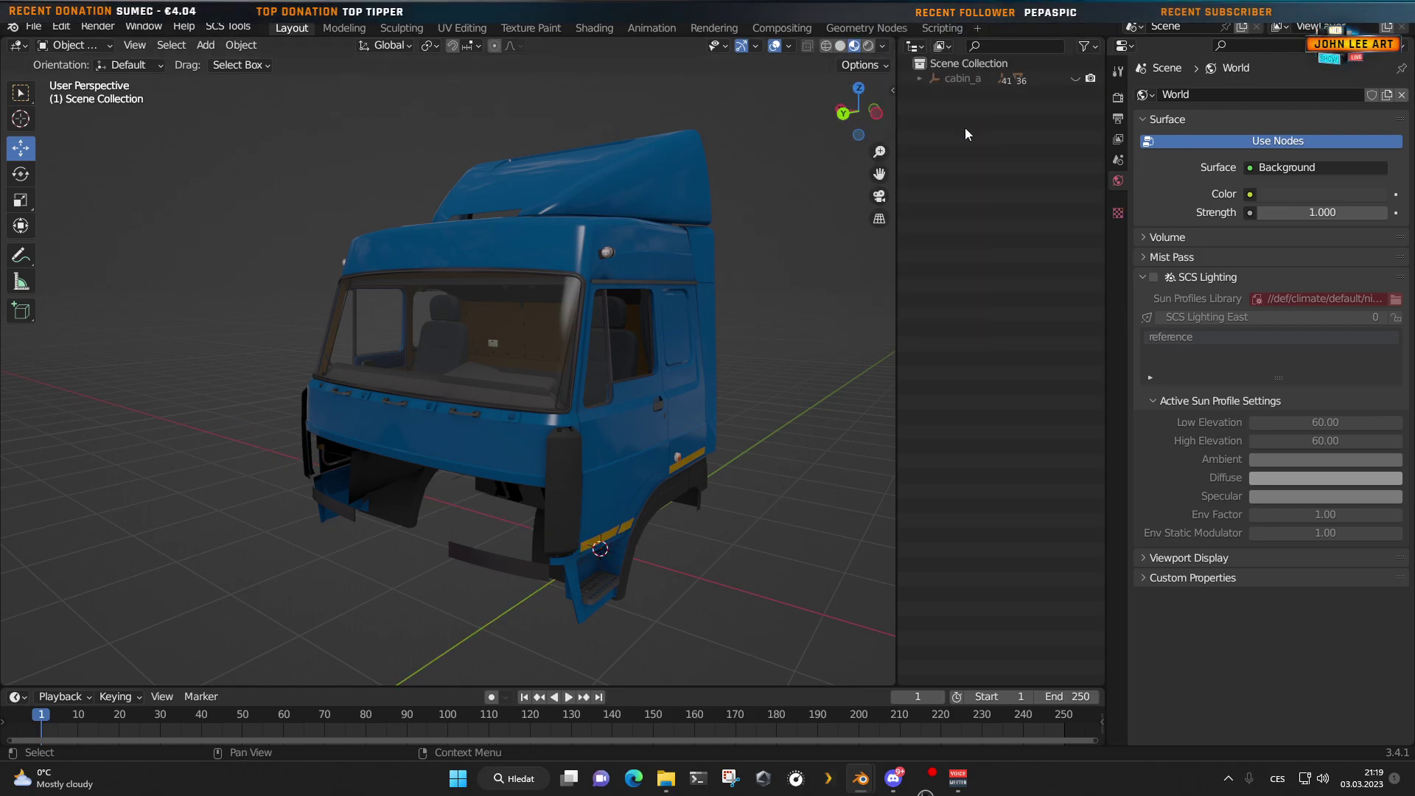
Step: Find piece_206 within cabin_a, apply all transforms to it and deselect it
left_click(919, 78)
scroll(990, 379, "down", 5)
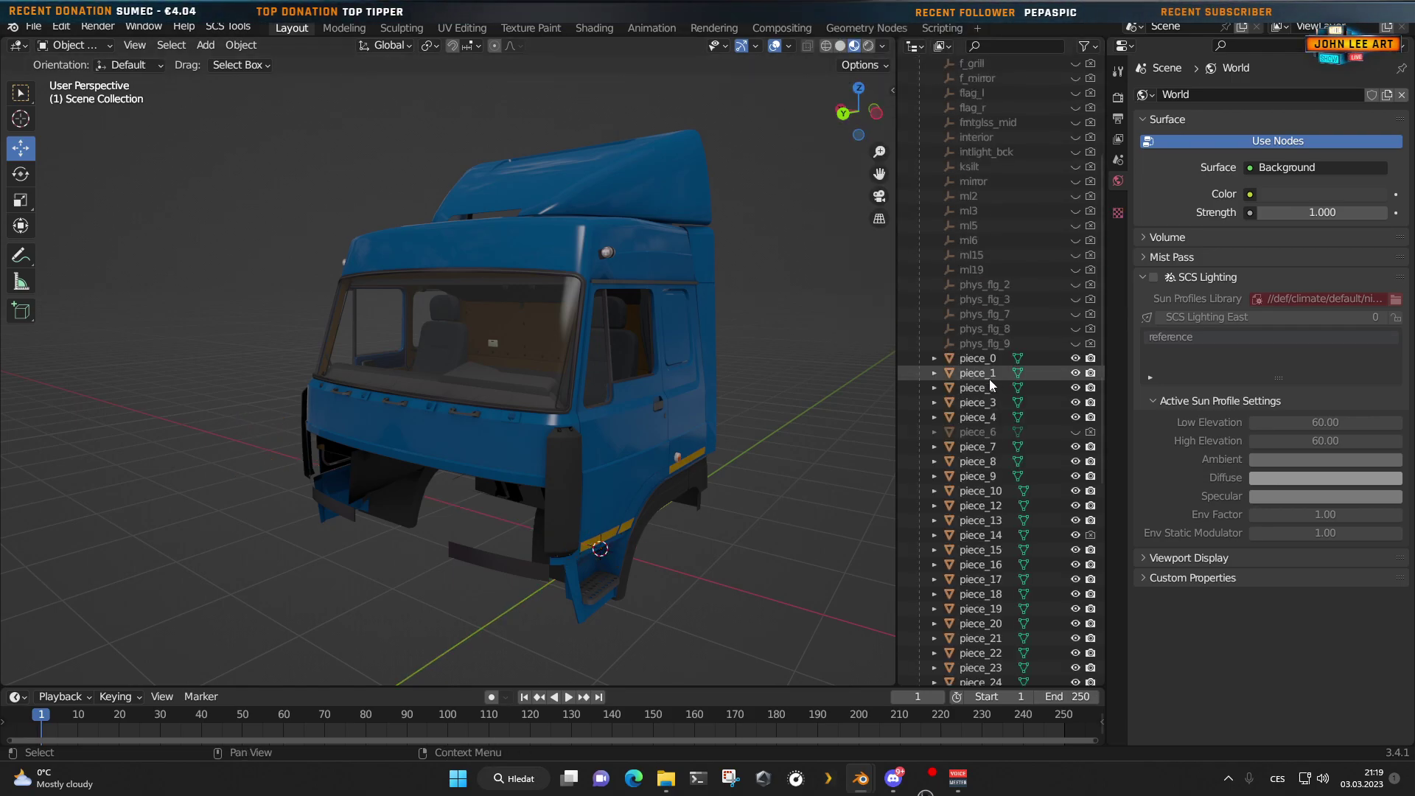
scroll(976, 442, "down", 10)
left_click(997, 507)
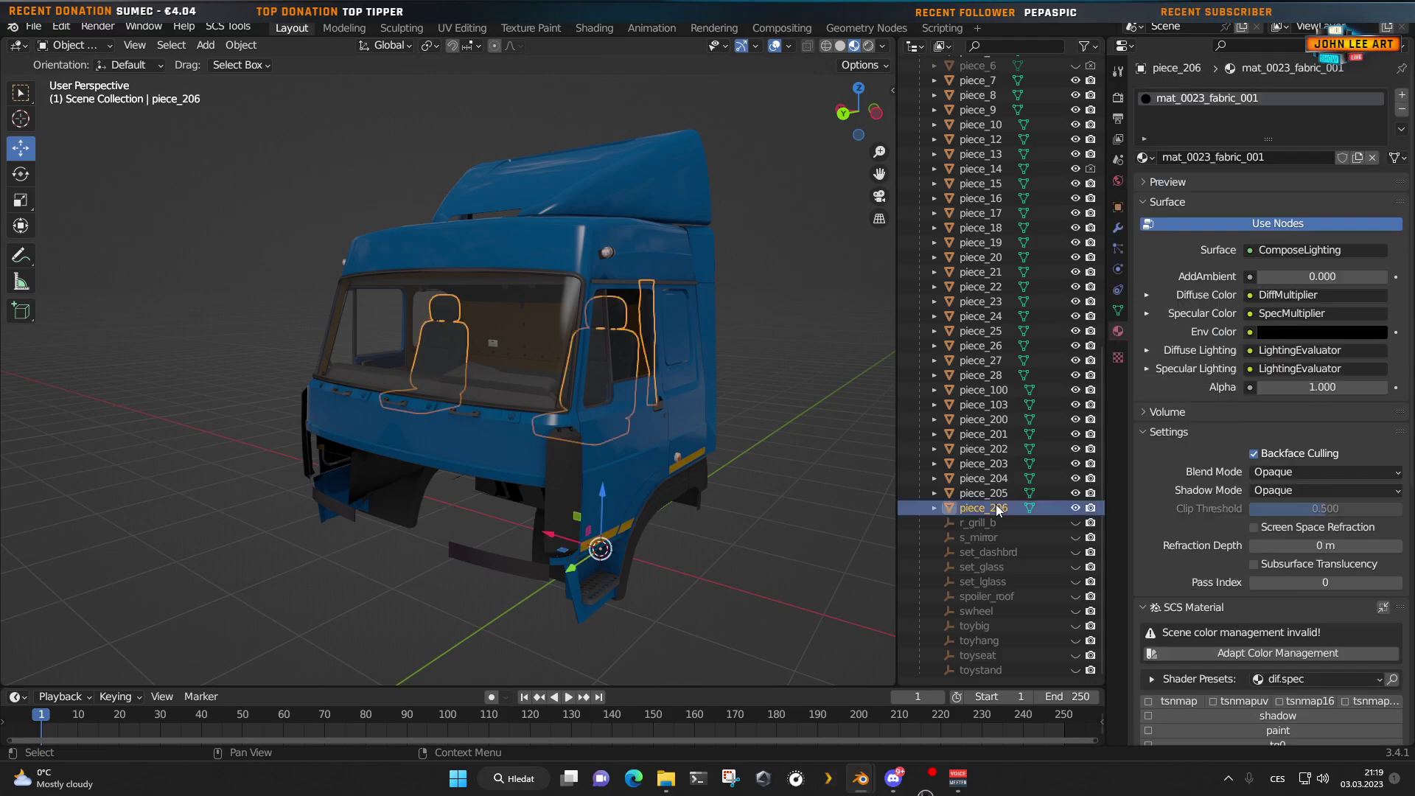
scroll(648, 466, "up", 2)
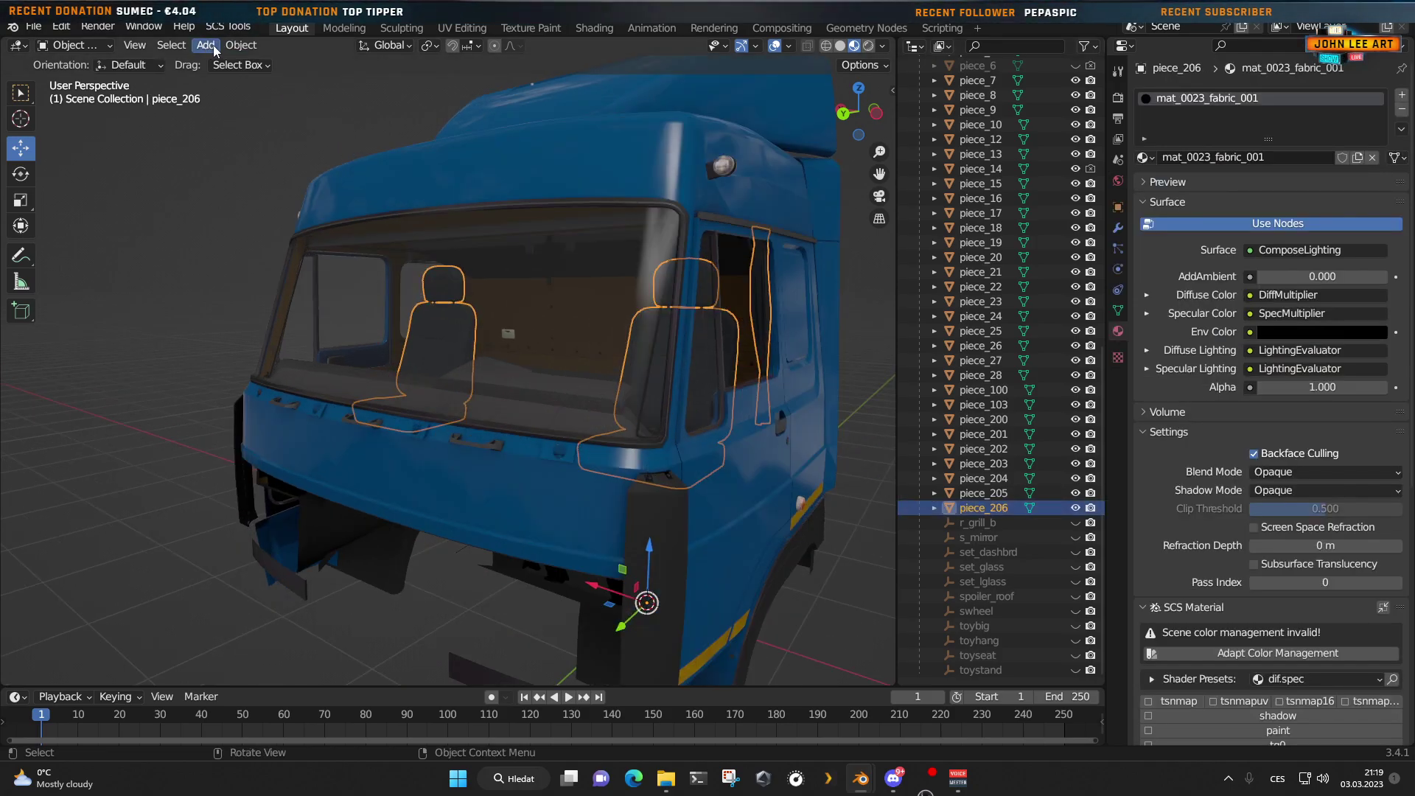
left_click(241, 45)
mouse_move(316, 121)
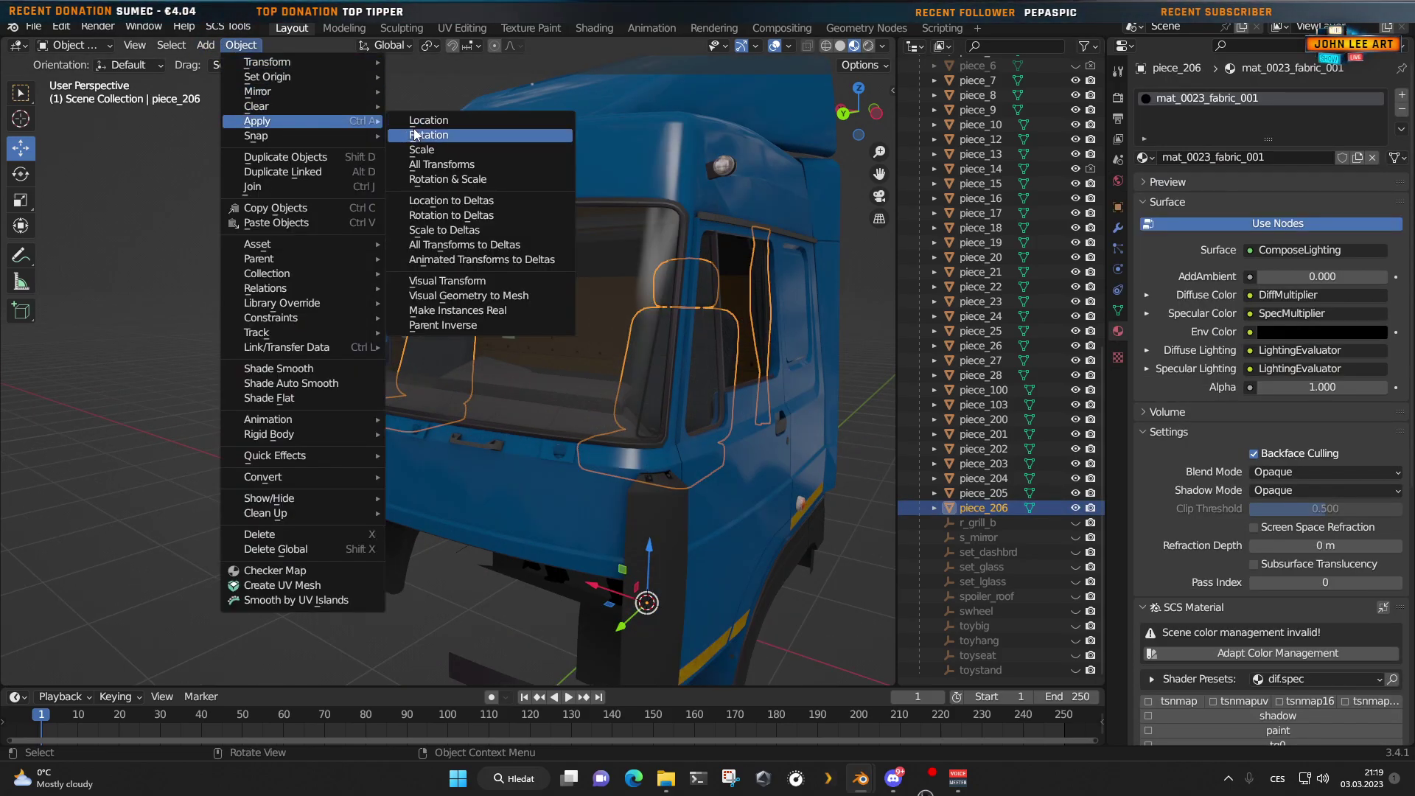
left_click(442, 165)
left_click(204, 354)
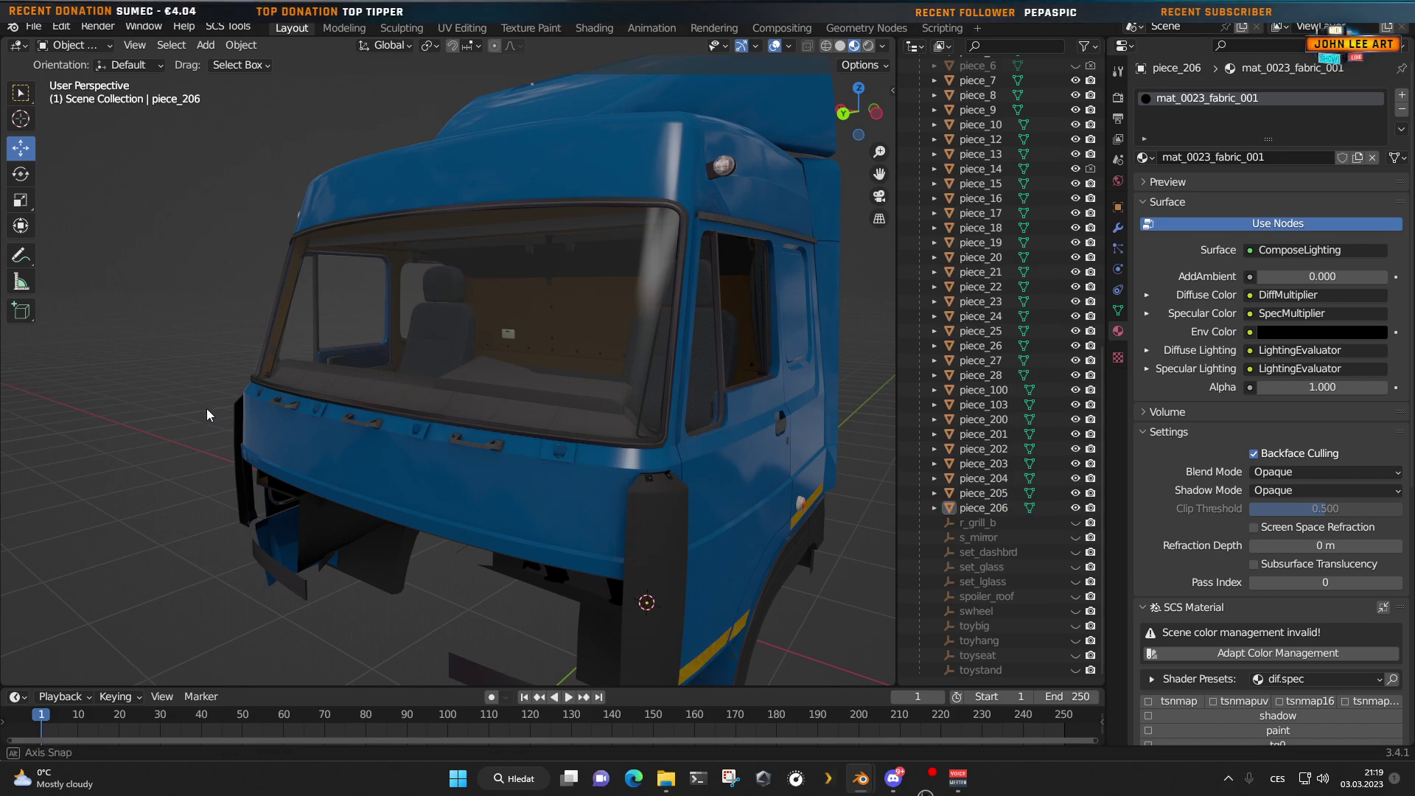
Step: Examine the seats' fabric up close and the dashboard inside the blue cab
middle_click_drag(207, 409, 459, 426)
scroll(458, 426, "up", 5)
middle_click_drag(346, 443, 225, 407)
scroll(383, 402, "up", 2)
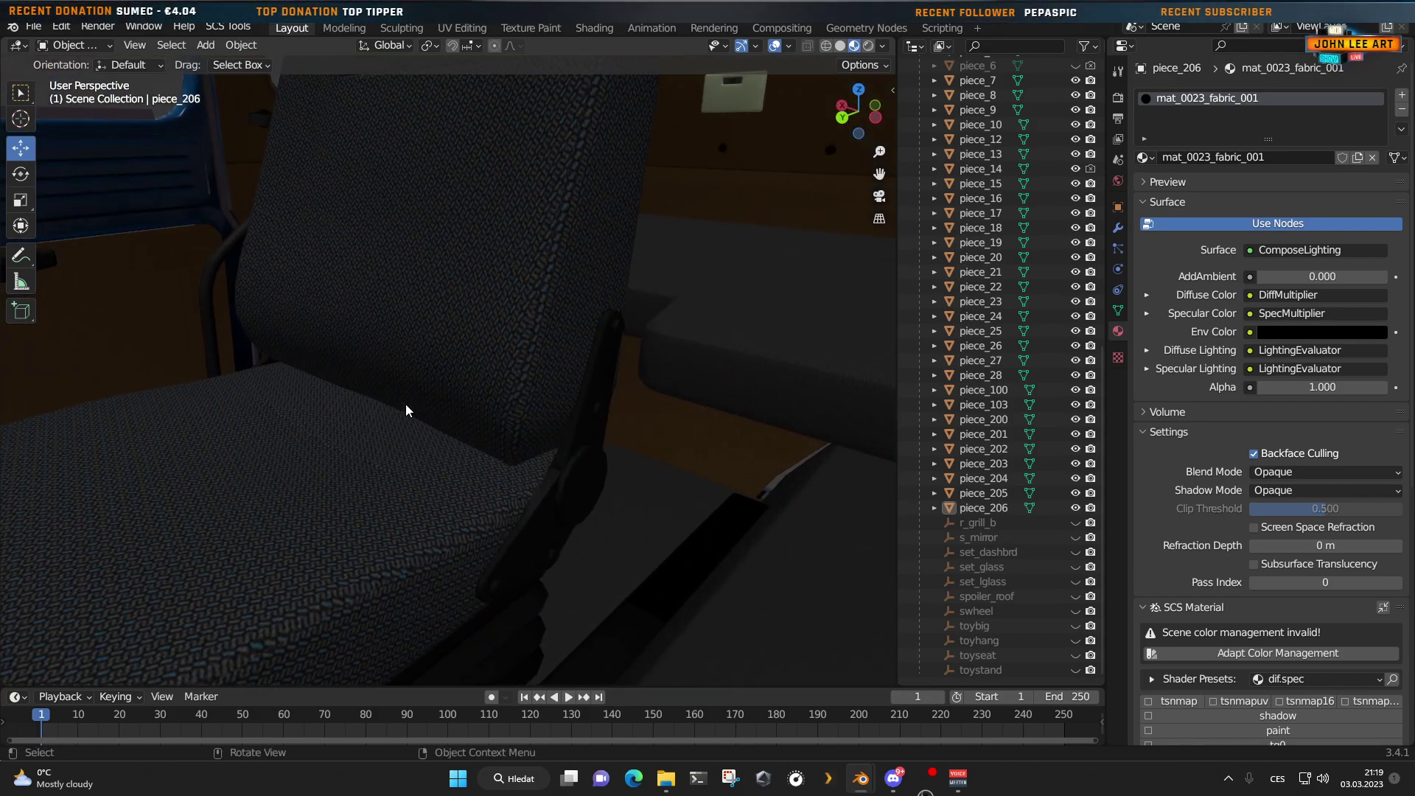
scroll(406, 409, "down", 10)
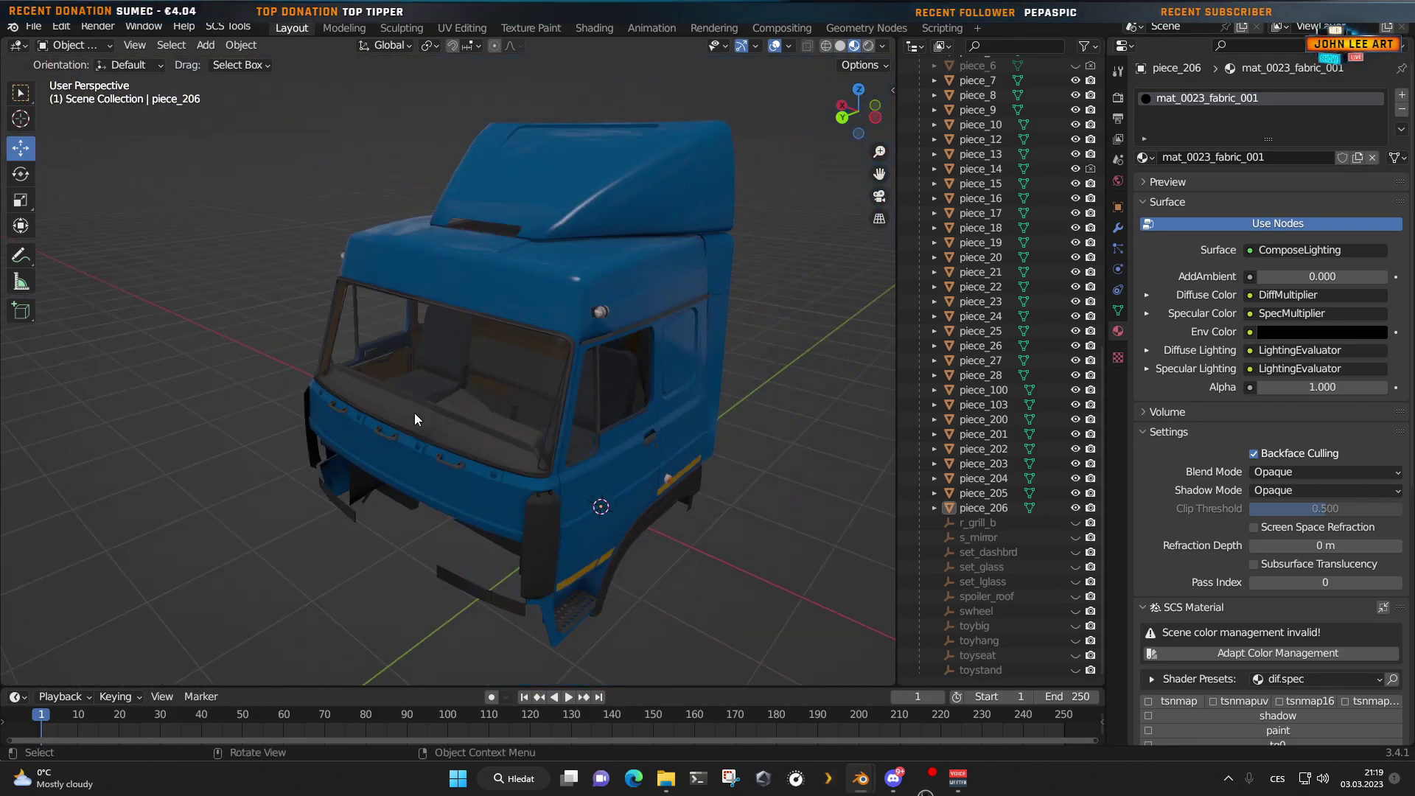
middle_click_drag(414, 418, 644, 499)
scroll(530, 435, "up", 5)
scroll(402, 497, "up", 2)
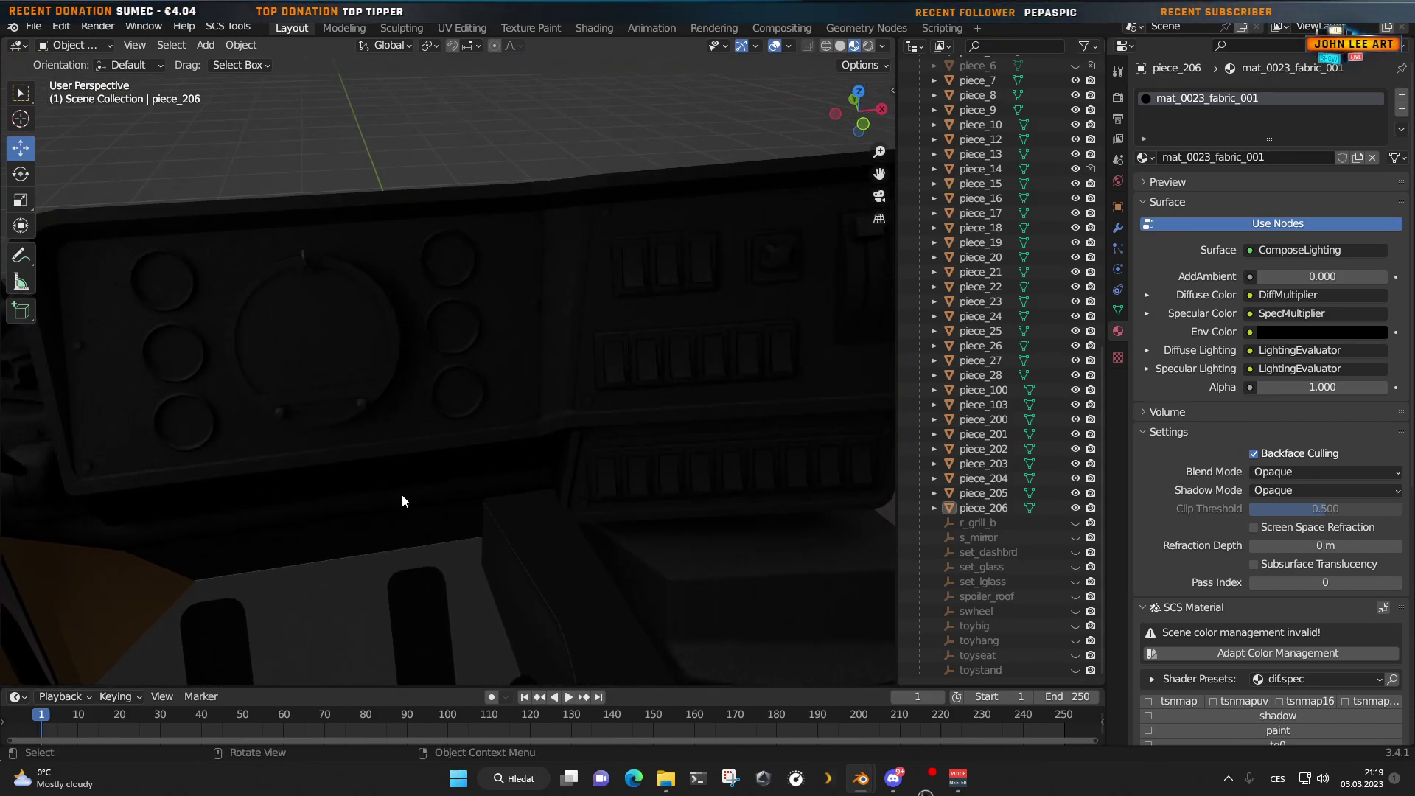
Step: Examine the cab's side and ceiling interior and select the plastic trim, piece_17, to check its material
scroll(405, 487, "down", 6)
middle_click_drag(408, 476, 538, 440)
scroll(495, 484, "up", 4)
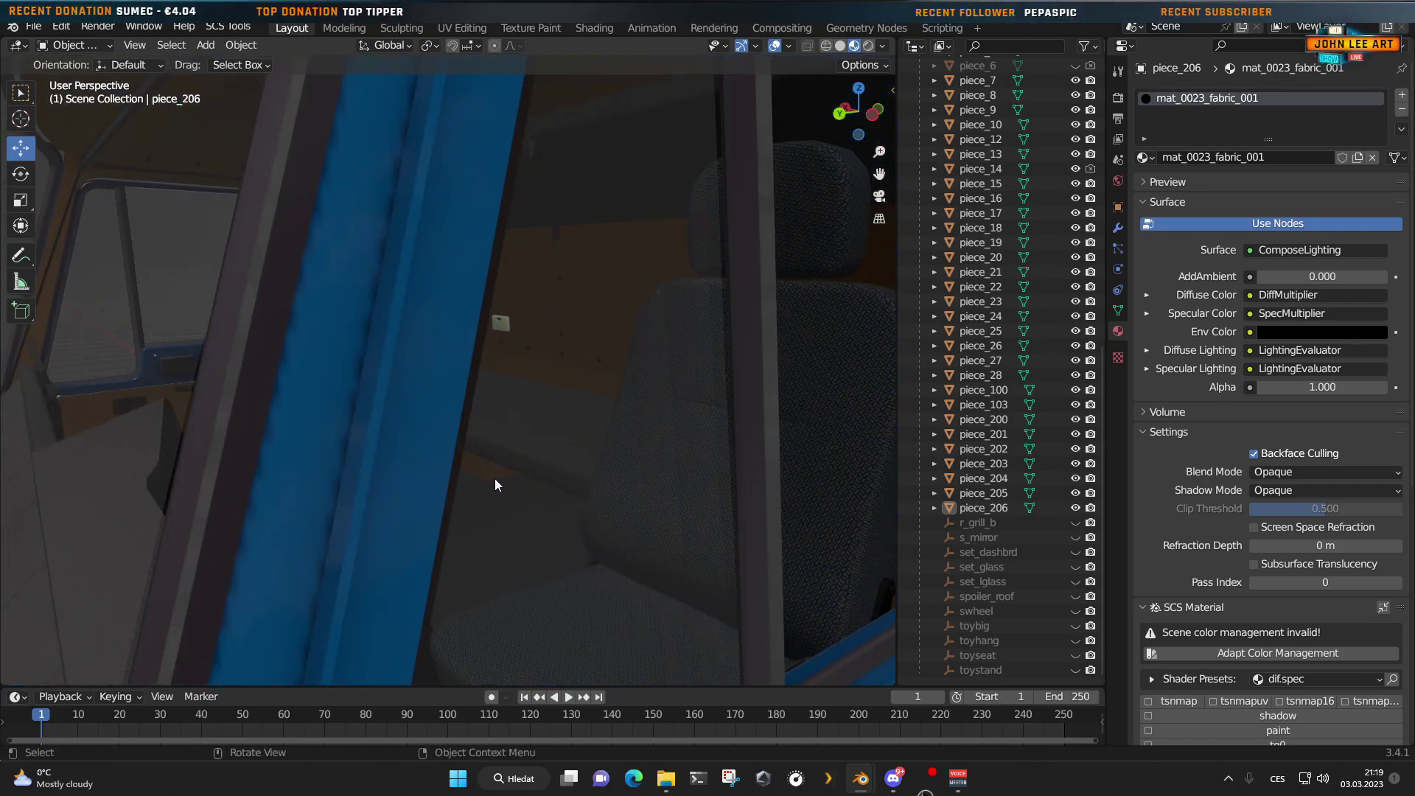
scroll(492, 481, "up", 3)
mouse_move(490, 481)
middle_mouse_down()
mouse_move(451, 426)
mouse_move(427, 351)
middle_mouse_up()
mouse_move(533, 489)
middle_mouse_down()
mouse_move(427, 511)
mouse_move(533, 409)
mouse_move(498, 394)
mouse_move(577, 230)
middle_mouse_up()
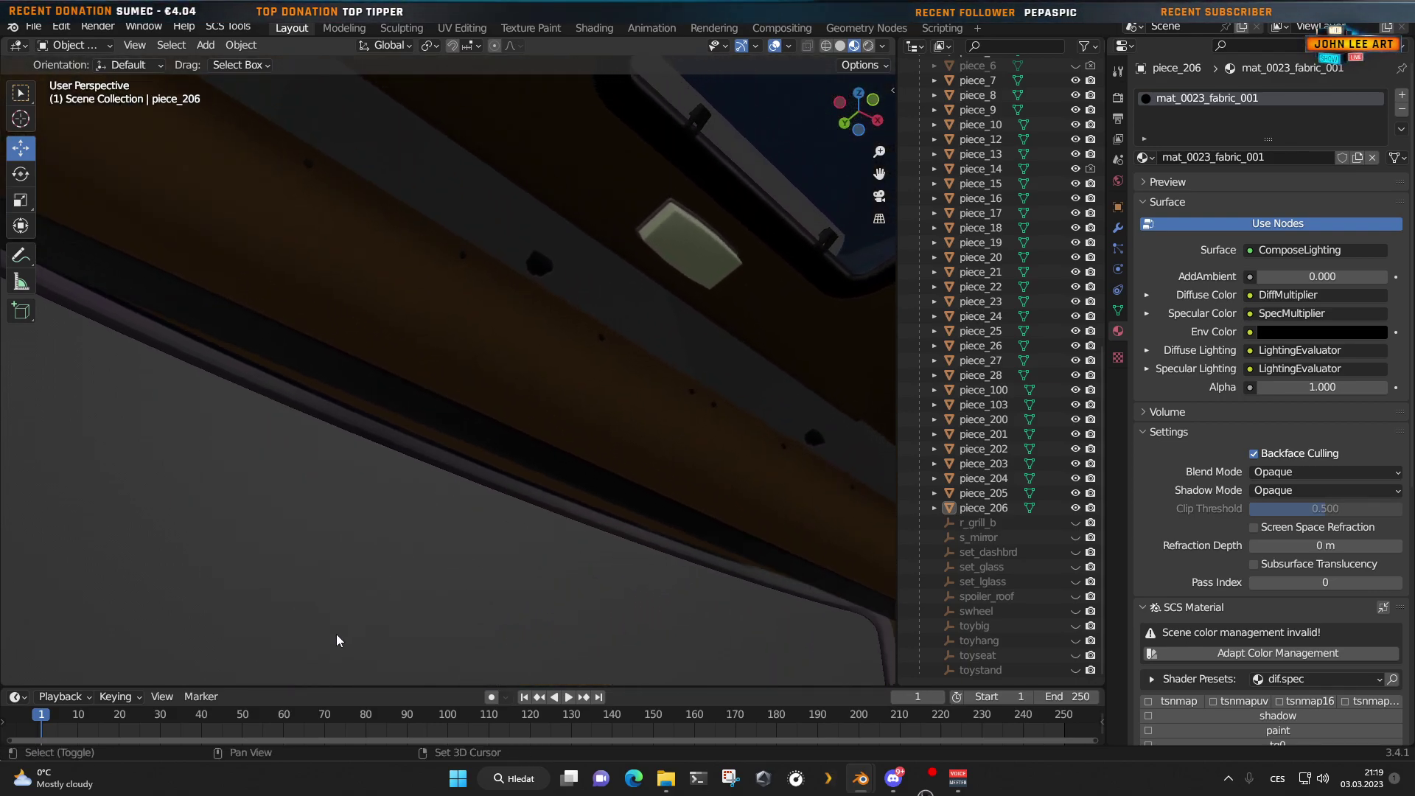
left_click(547, 261)
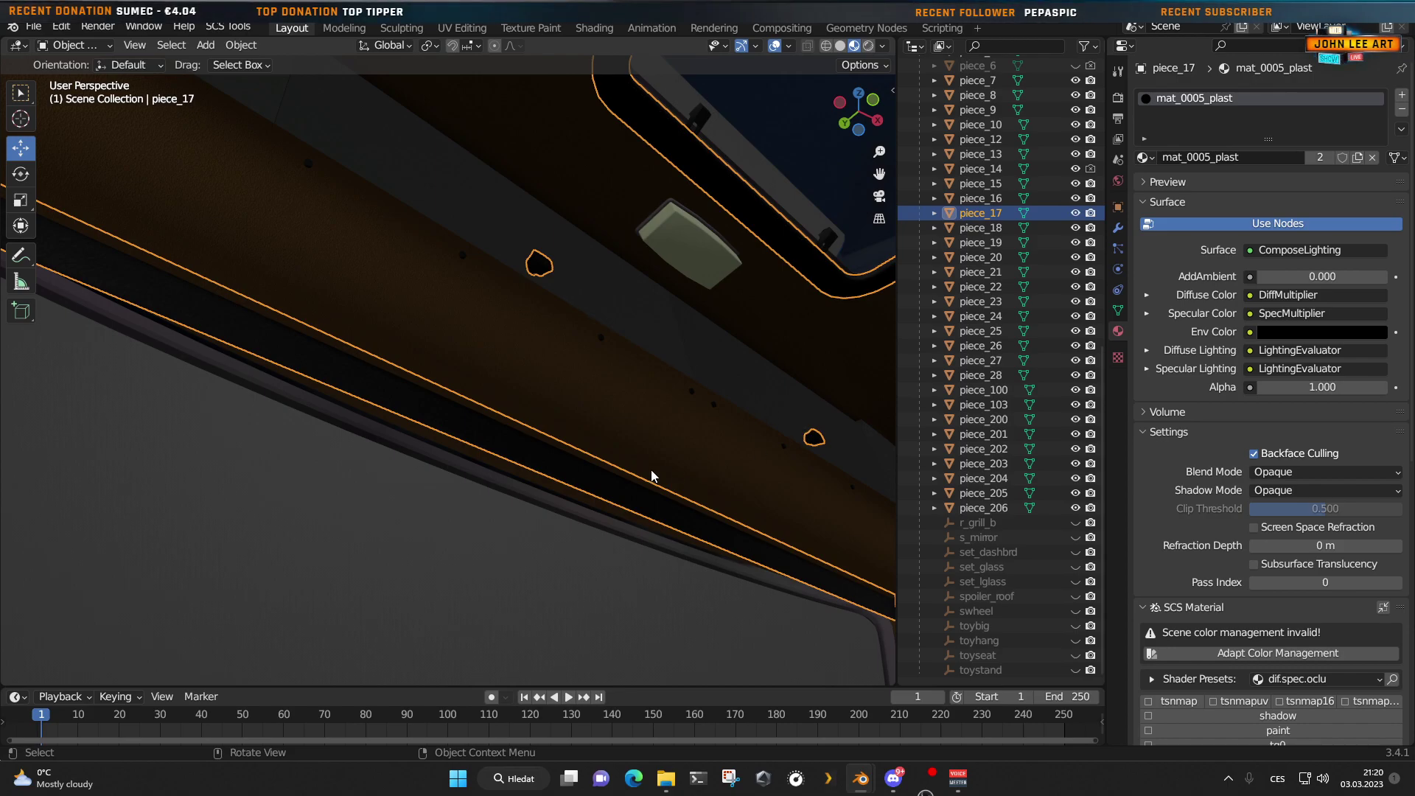
middle_click_drag(652, 470, 365, 367)
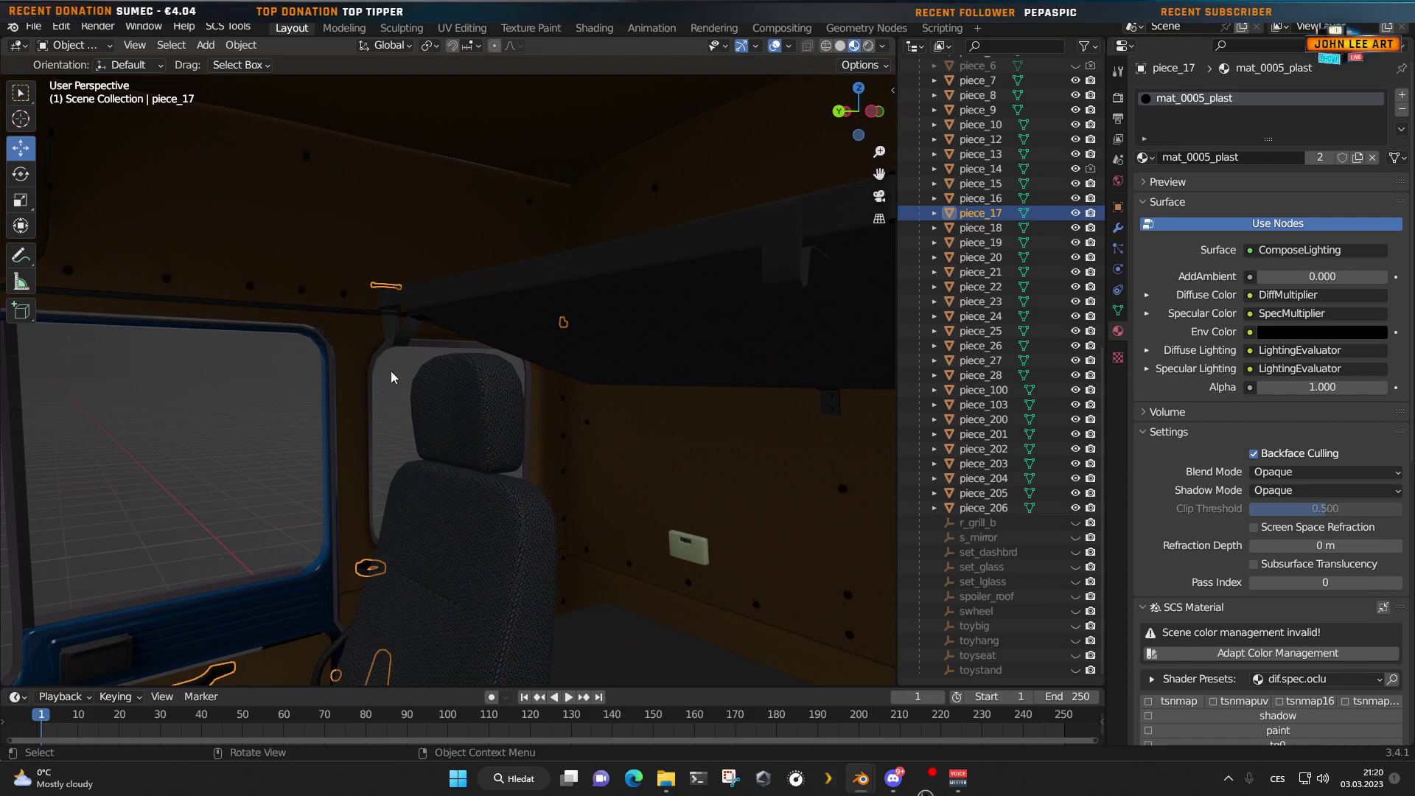
Step: Deselect piece_17 and bring the whole blue cab back into view
scroll(392, 369, "down", 10)
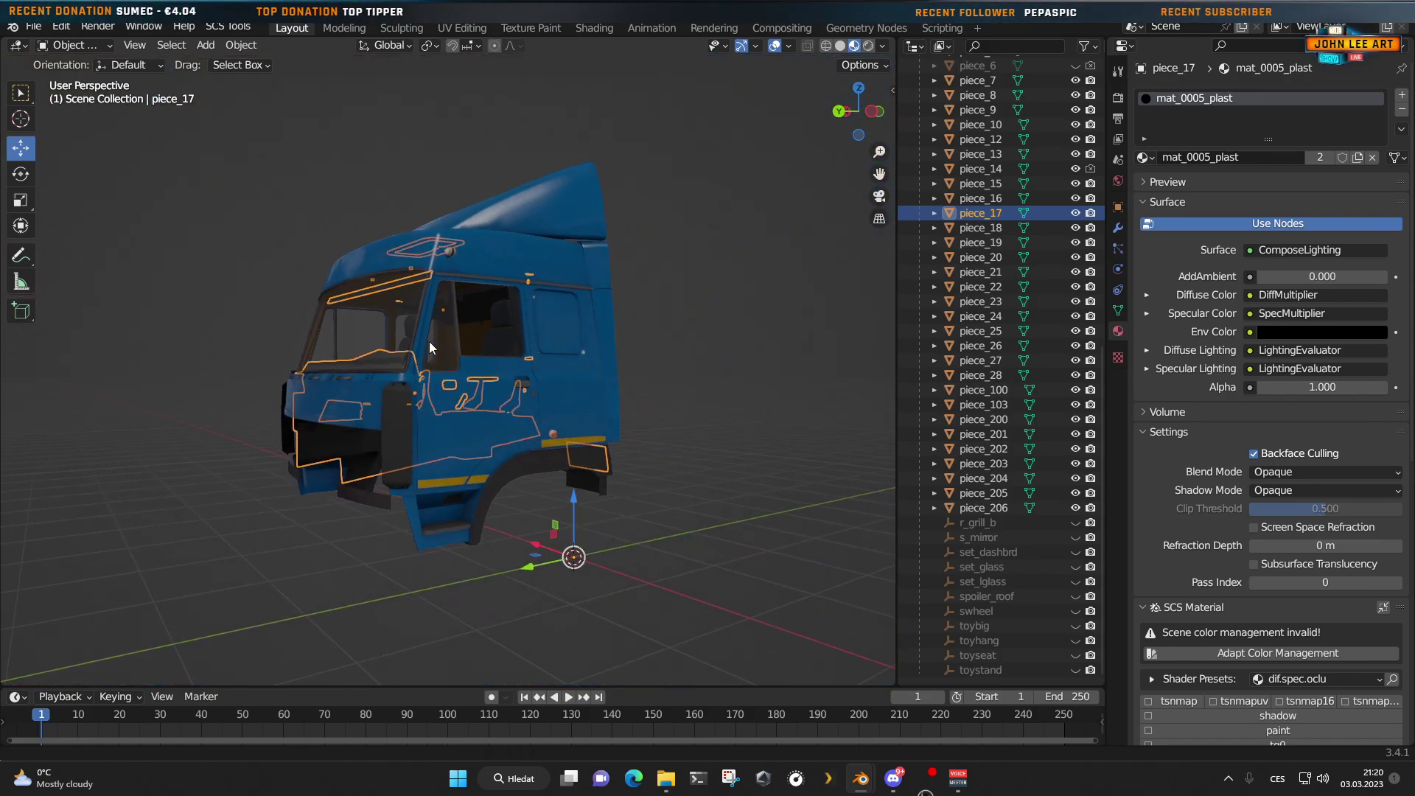
left_click(697, 386)
middle_click_drag(585, 479, 603, 483)
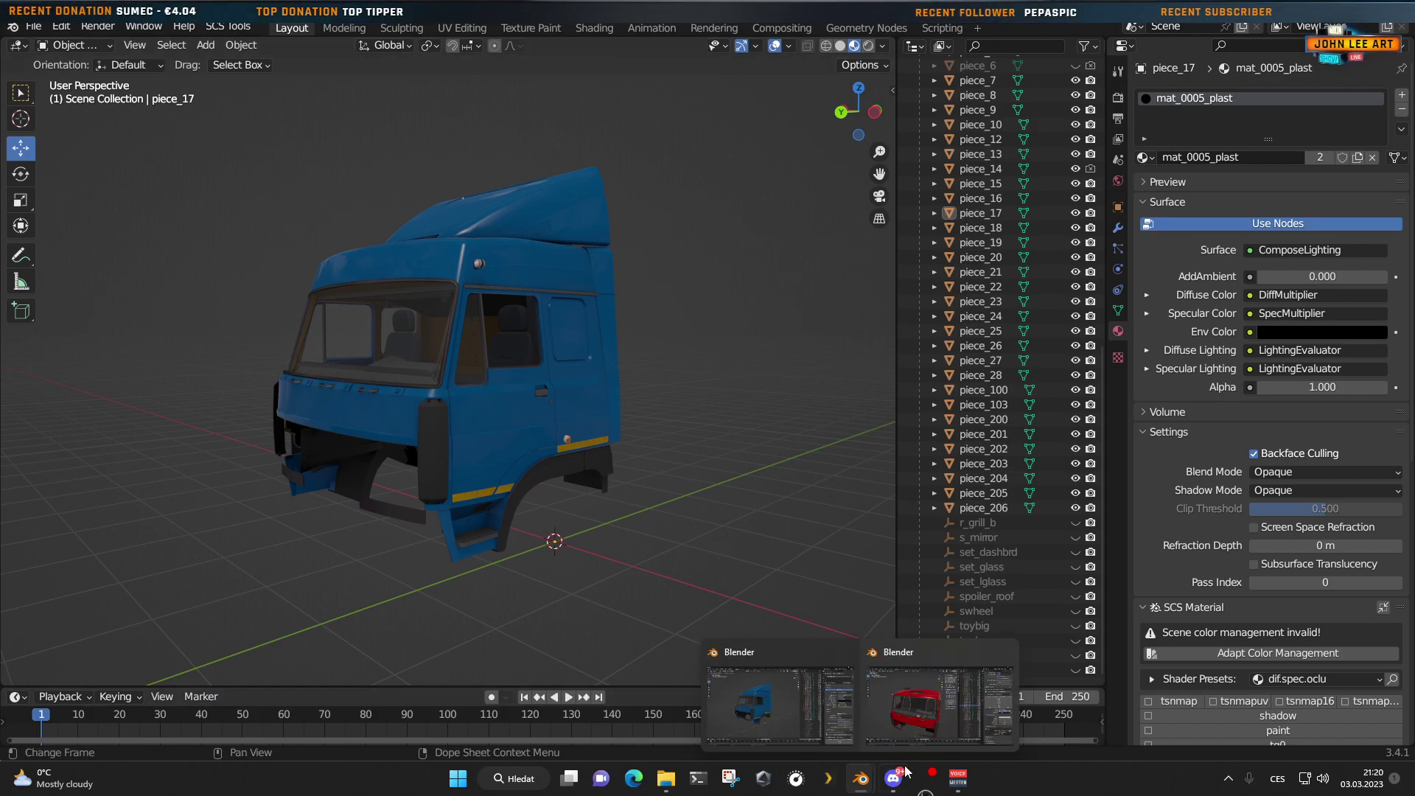
Step: Switch to the Blender window with the red cab and examine its seats, dashboard and windscreen area
mouse_move(920, 772)
mouse_move(861, 778)
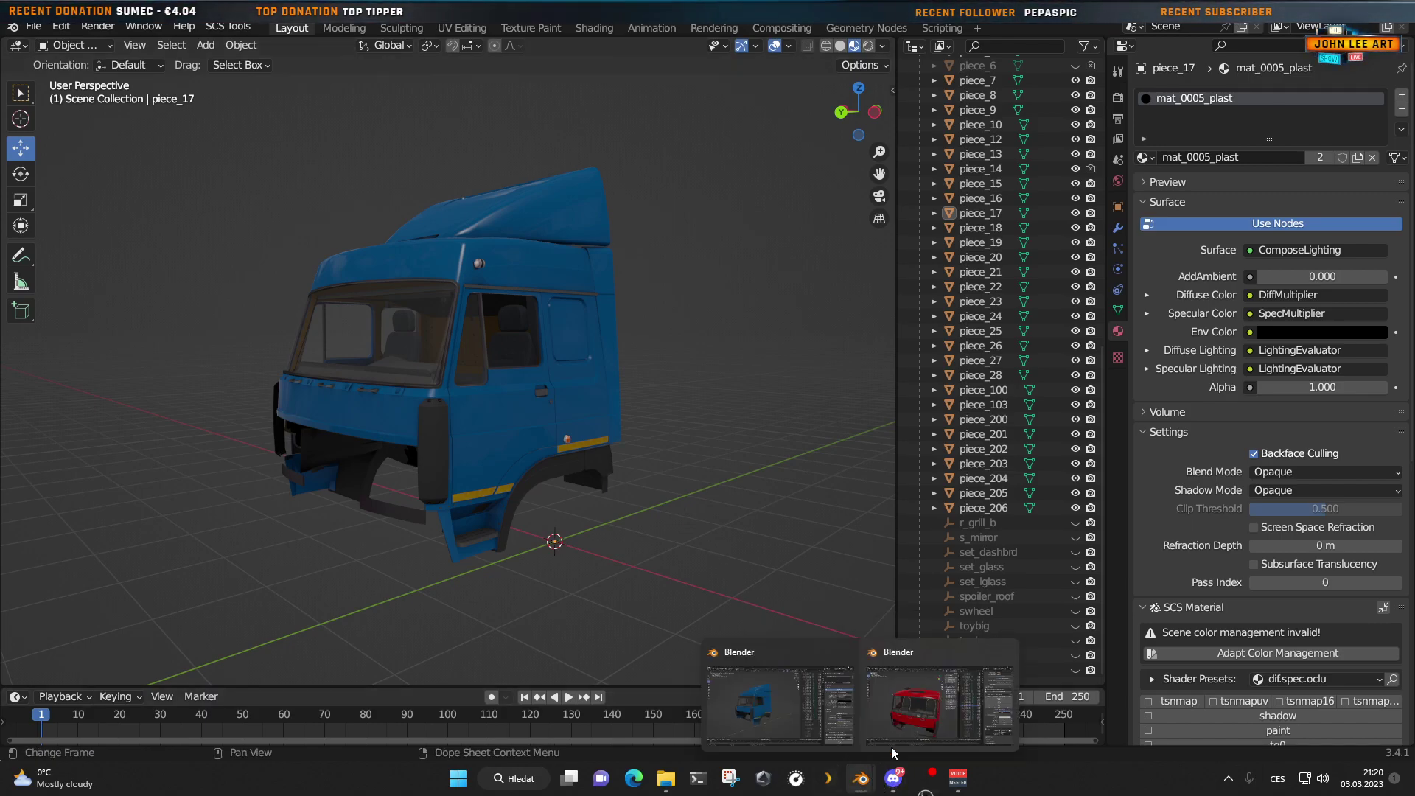
left_click(932, 700)
scroll(514, 520, "up", 5)
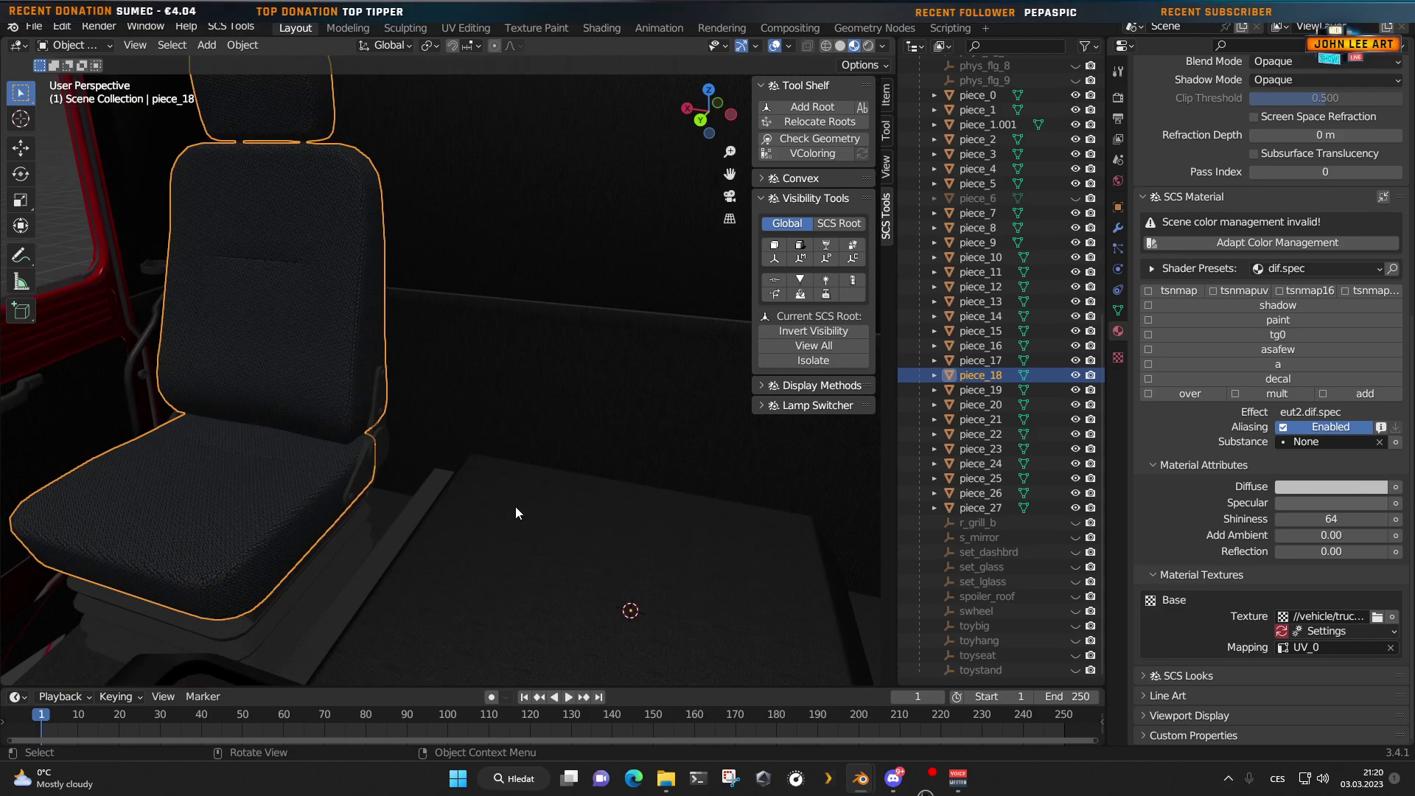
middle_click_drag(515, 506, 378, 494)
scroll(636, 515, "down", 5)
middle_click_drag(636, 515, 399, 463)
scroll(399, 462, "down", 6)
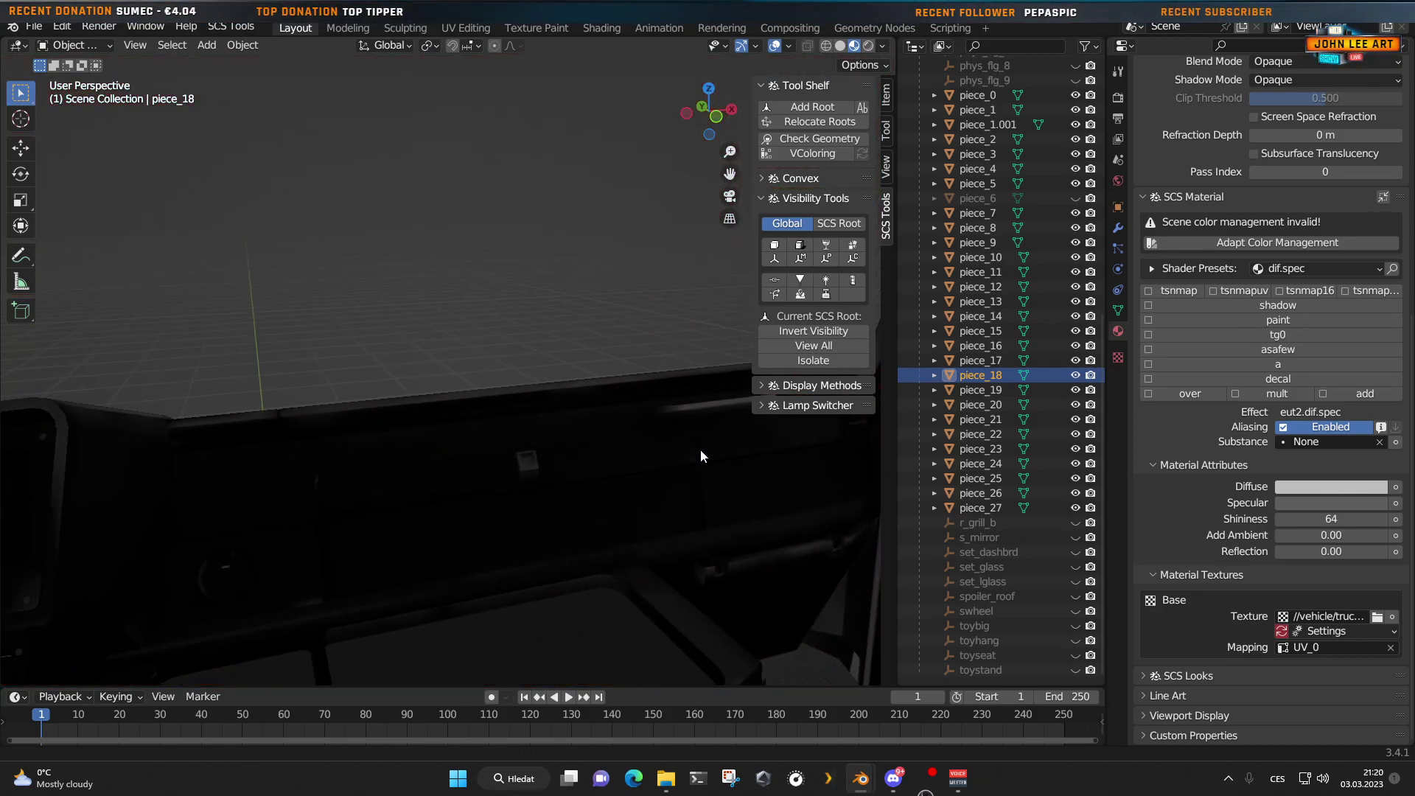
middle_click_drag(682, 460, 652, 453, "shift")
scroll(321, 478, "down", 3)
scroll(353, 524, "up", 4)
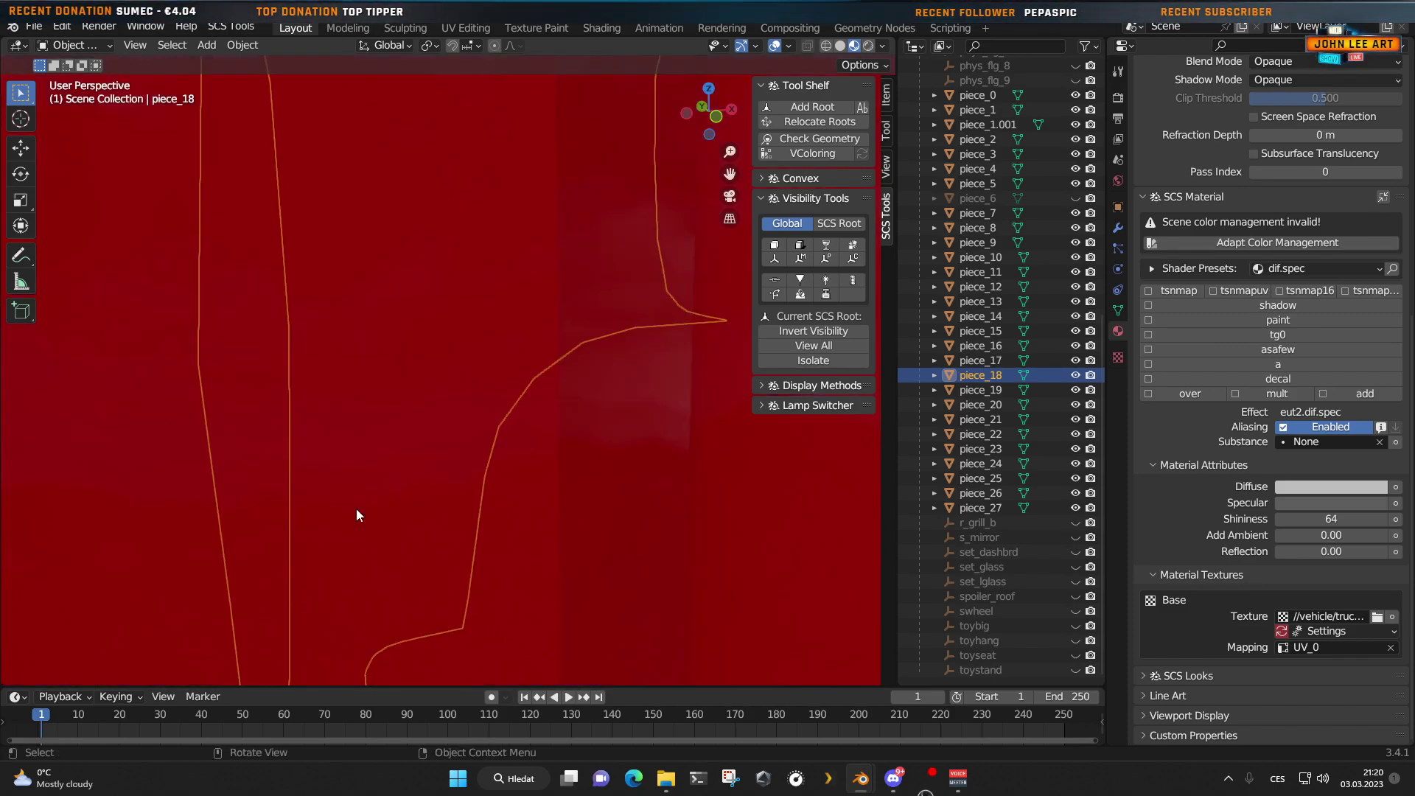
scroll(356, 508, "down", 4)
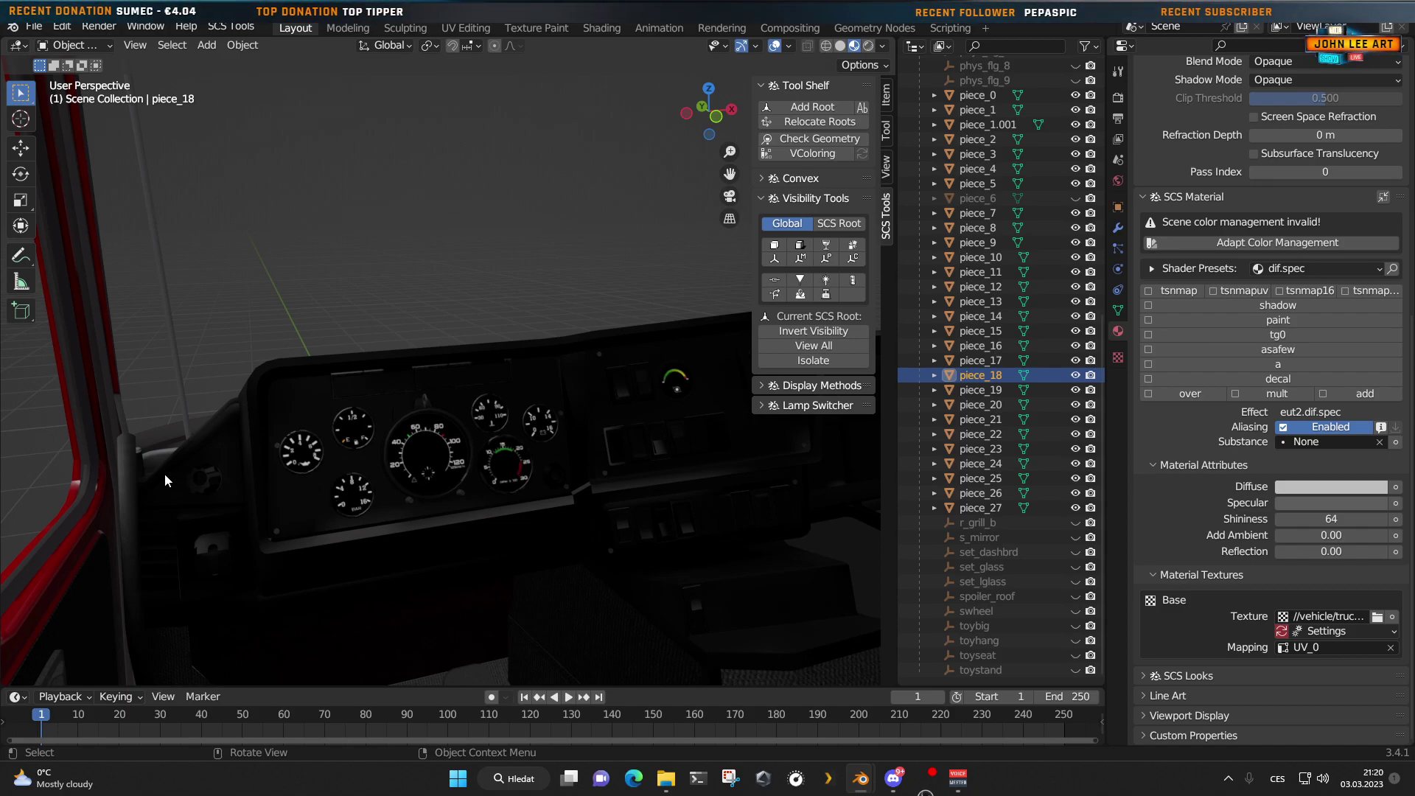
middle_click_drag(165, 473, 473, 468)
scroll(442, 471, "up", 3)
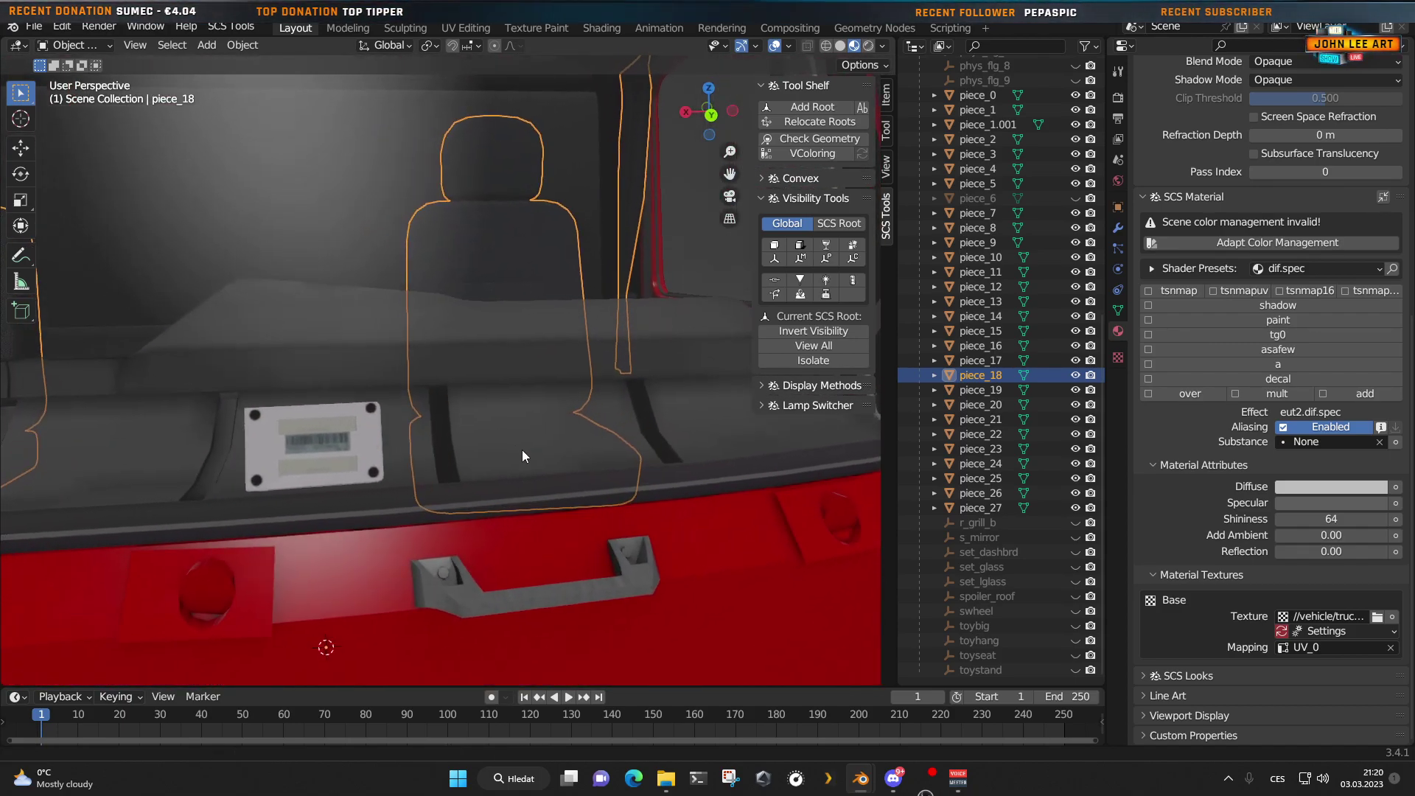
Step: Hide the red cab's windscreen glass, piece_24, and select the toll unit behind it, piece_27
left_click(282, 451)
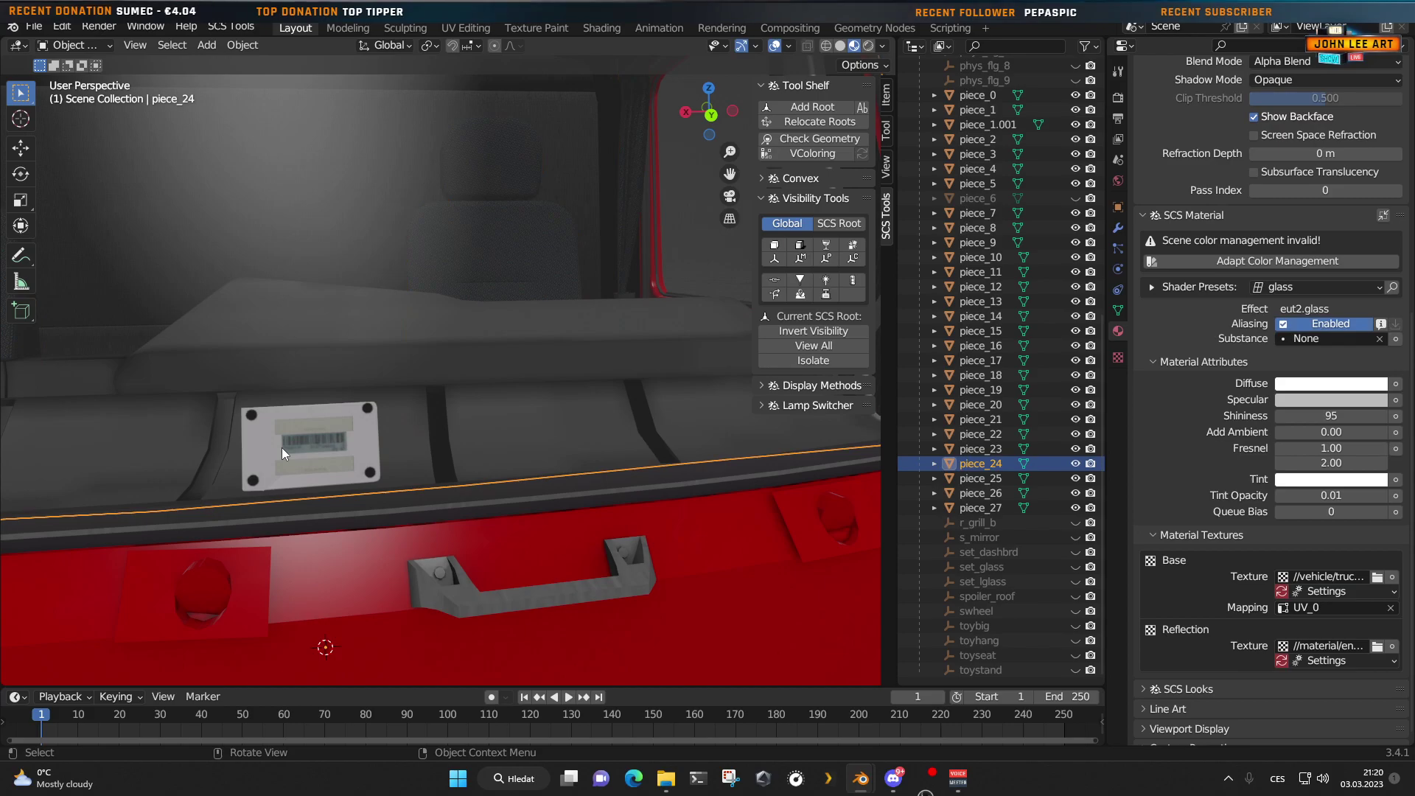
key("h")
left_click(366, 445)
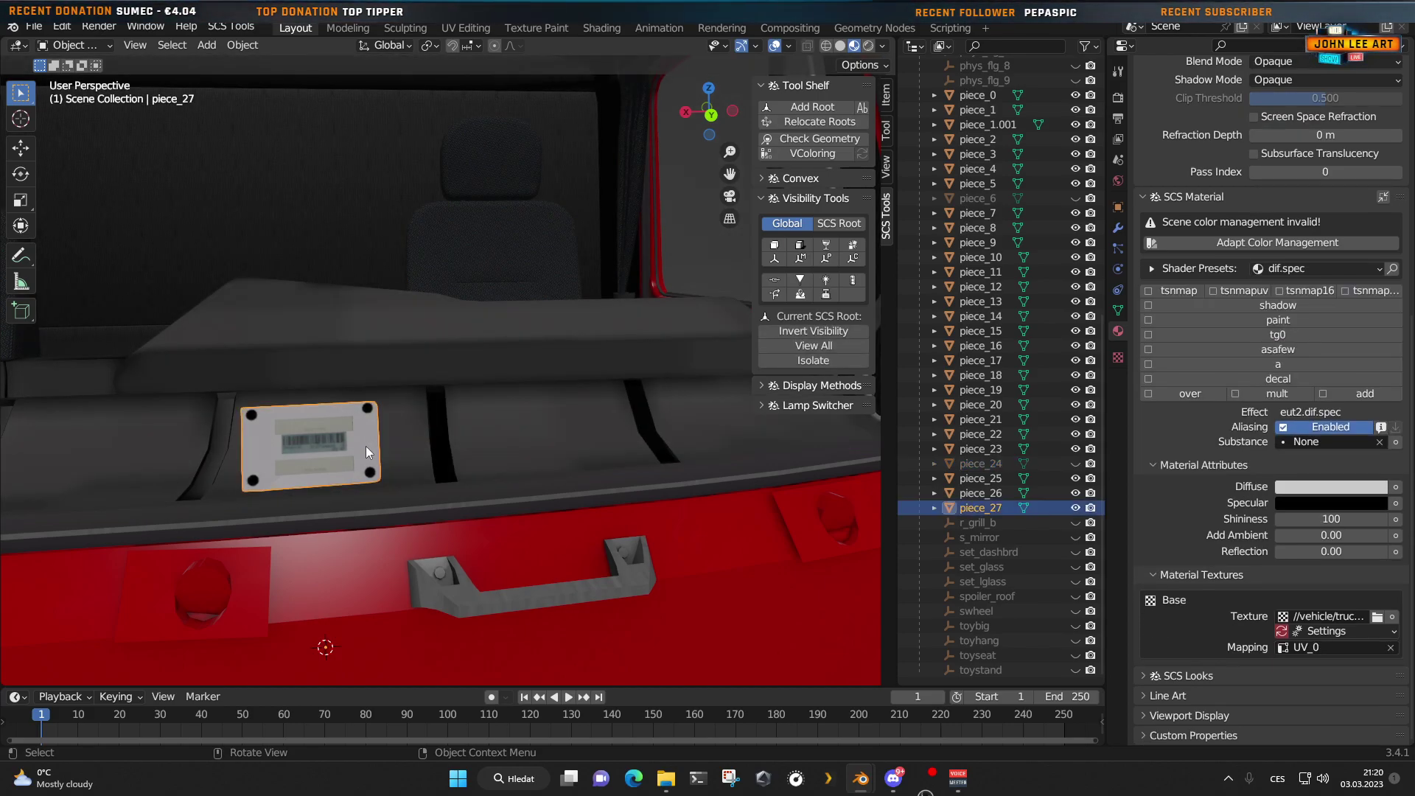
Step: Examine the toll unit on the red cab's dashboard from its rear and front sides
middle_click_drag(365, 446, 551, 396)
scroll(329, 442, "up", 5)
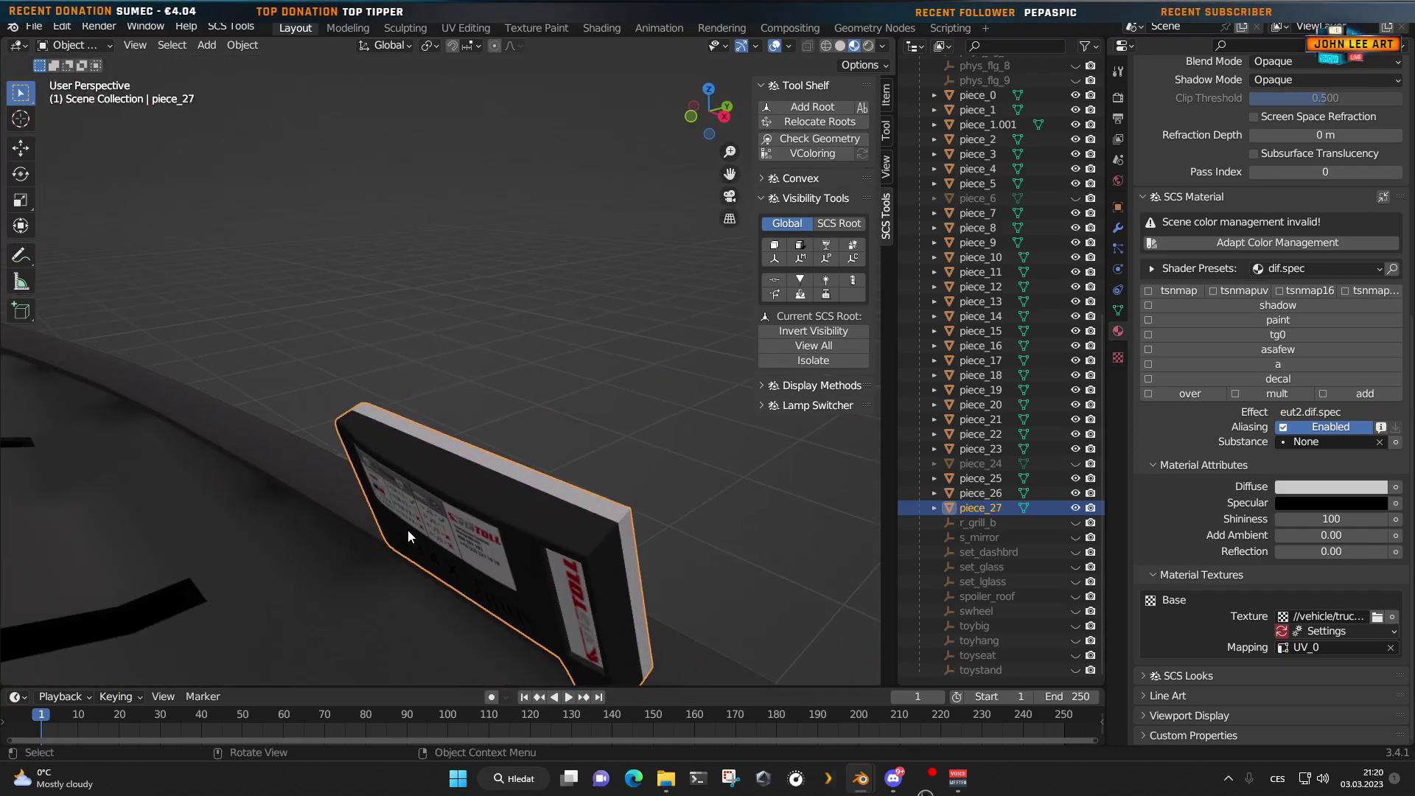
middle_click_drag(408, 530, 514, 534)
scroll(498, 520, "down", 2)
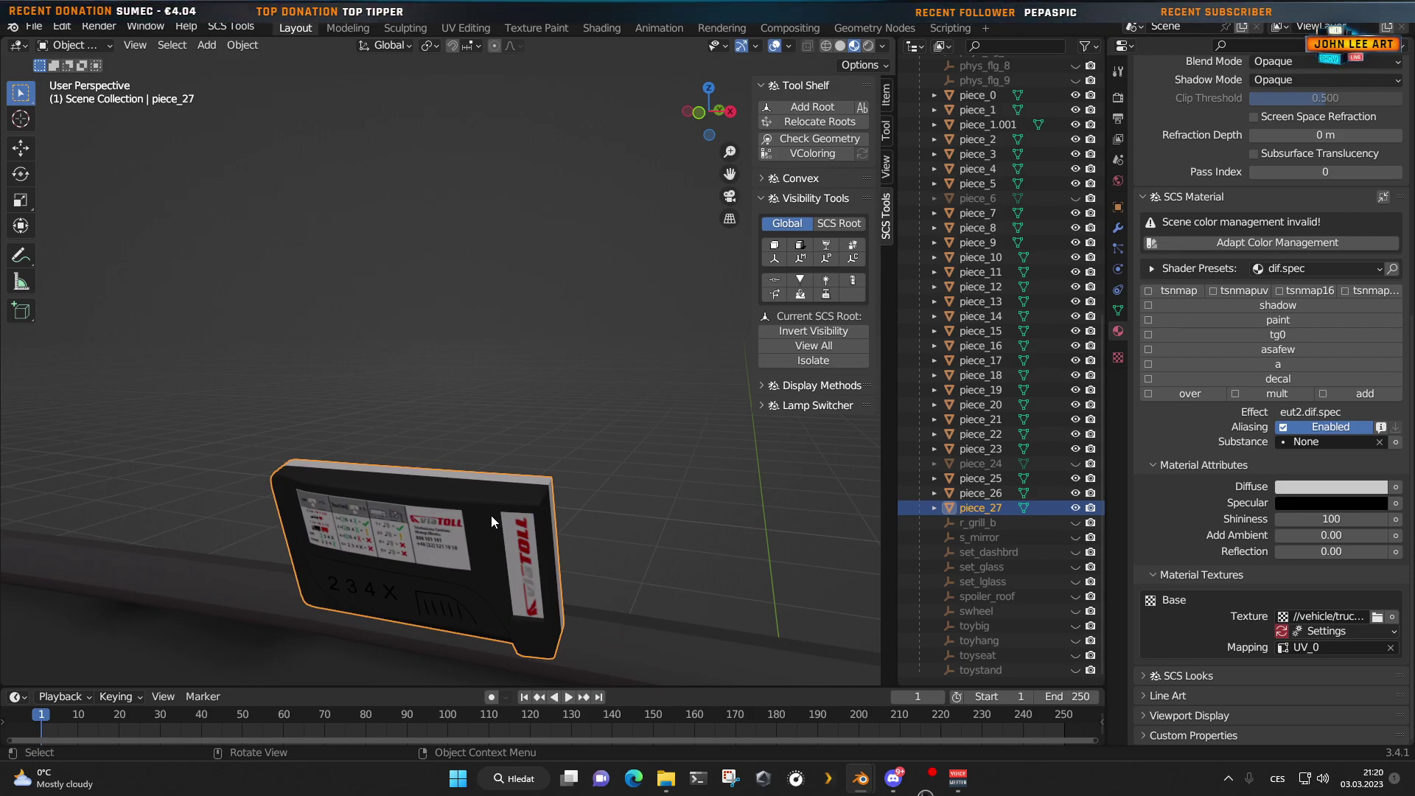
scroll(489, 516, "down", 4)
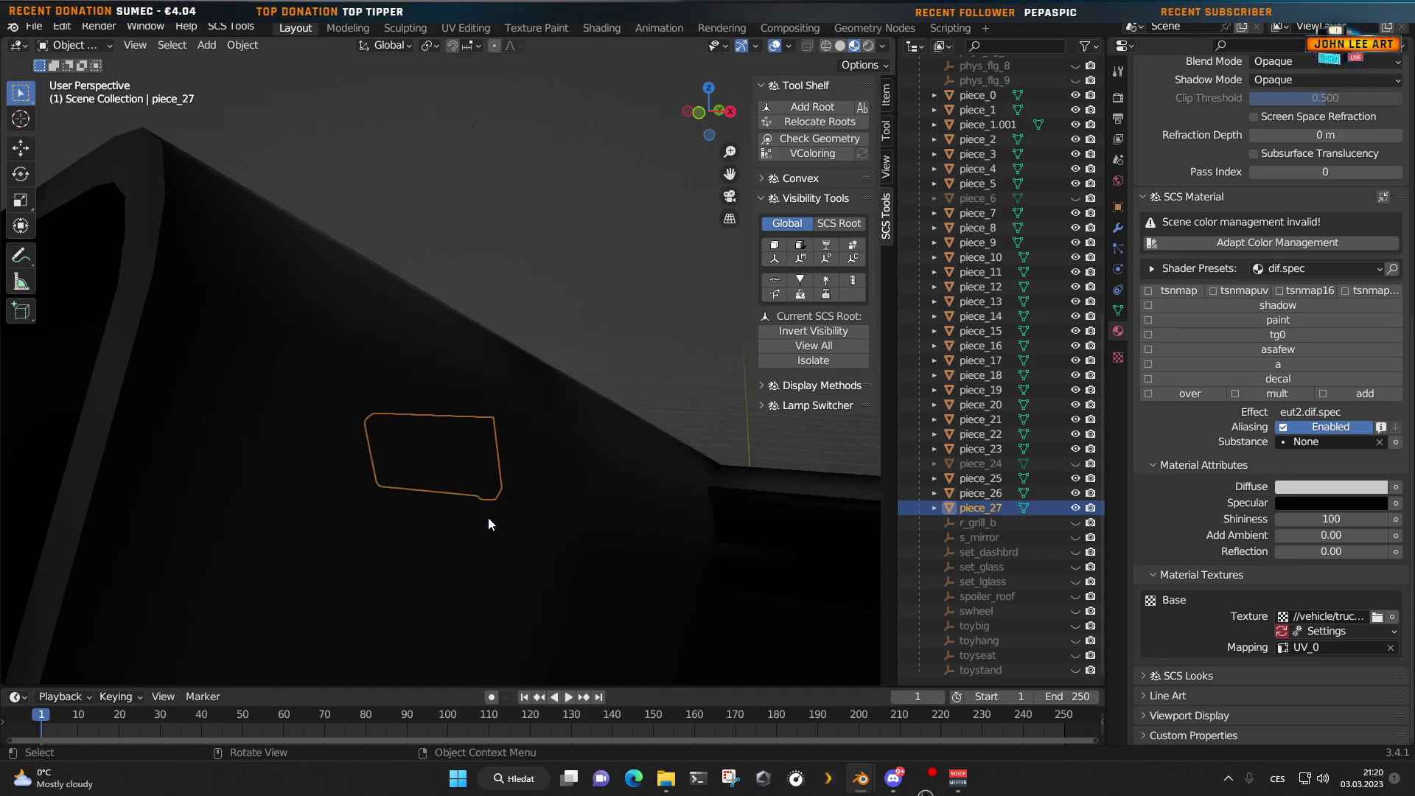
middle_click_drag(488, 515, 385, 540)
Step: Copy the toll unit, piece_27, from the red cab and paste it into the blue cab's scene
key("ctrl+c")
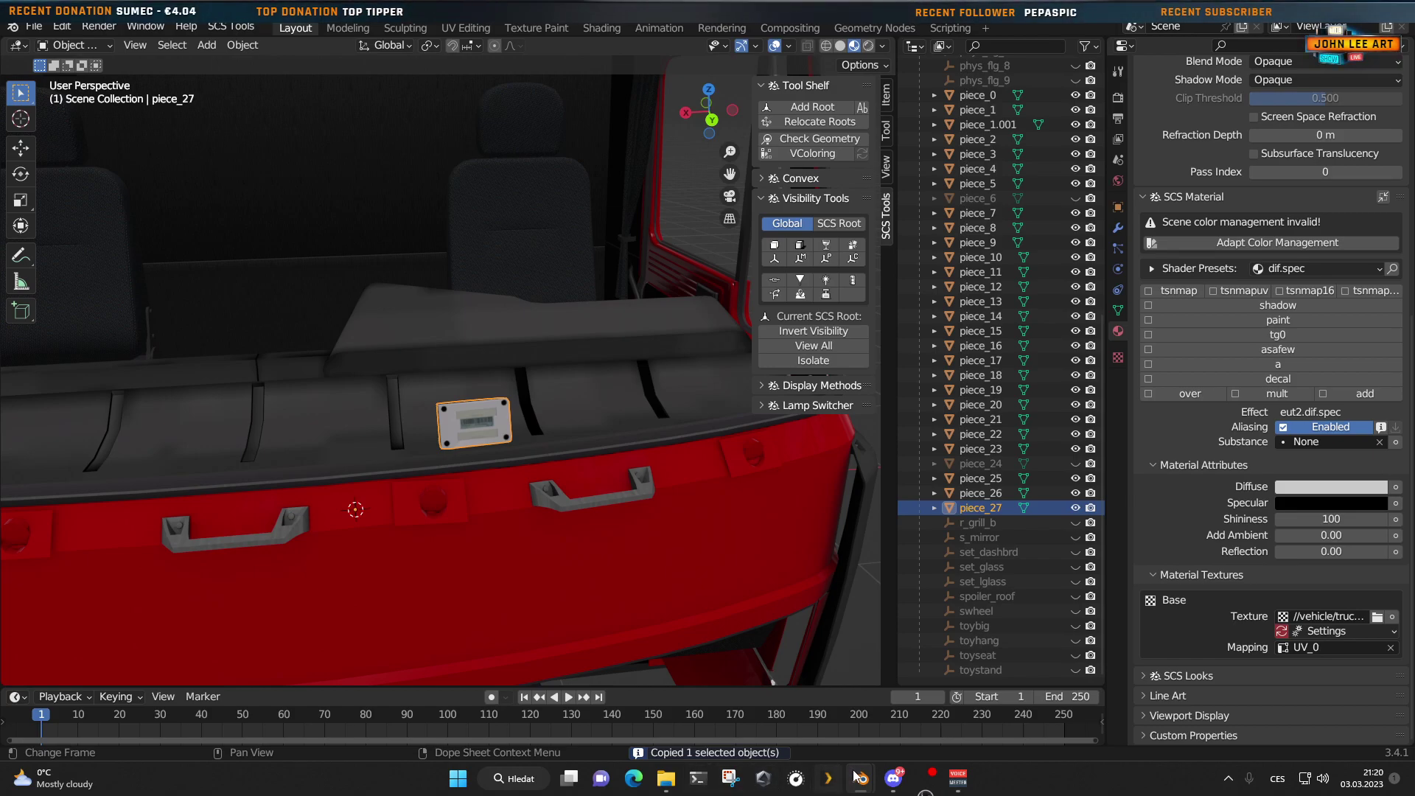
mouse_move(856, 777)
left_click(754, 675)
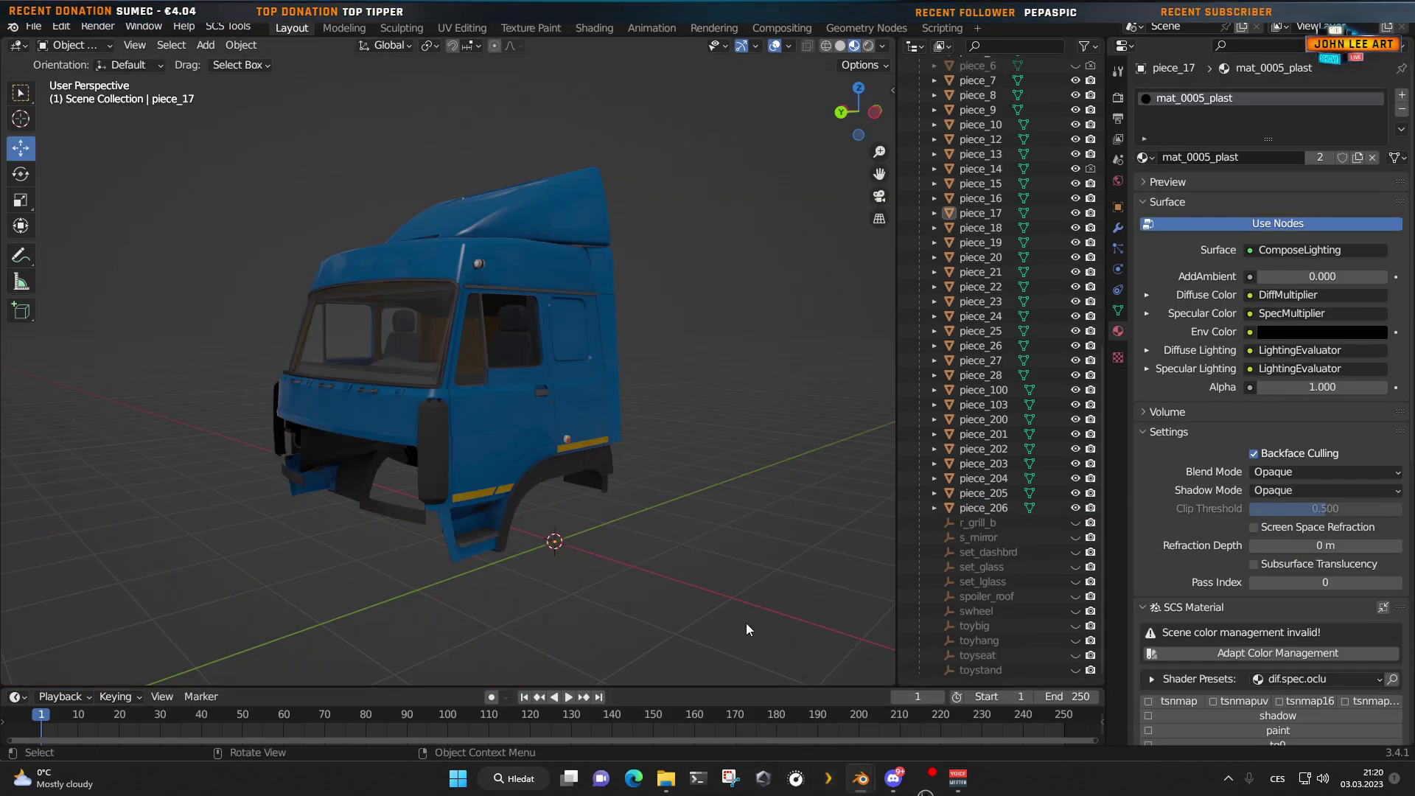
key("ctrl+v")
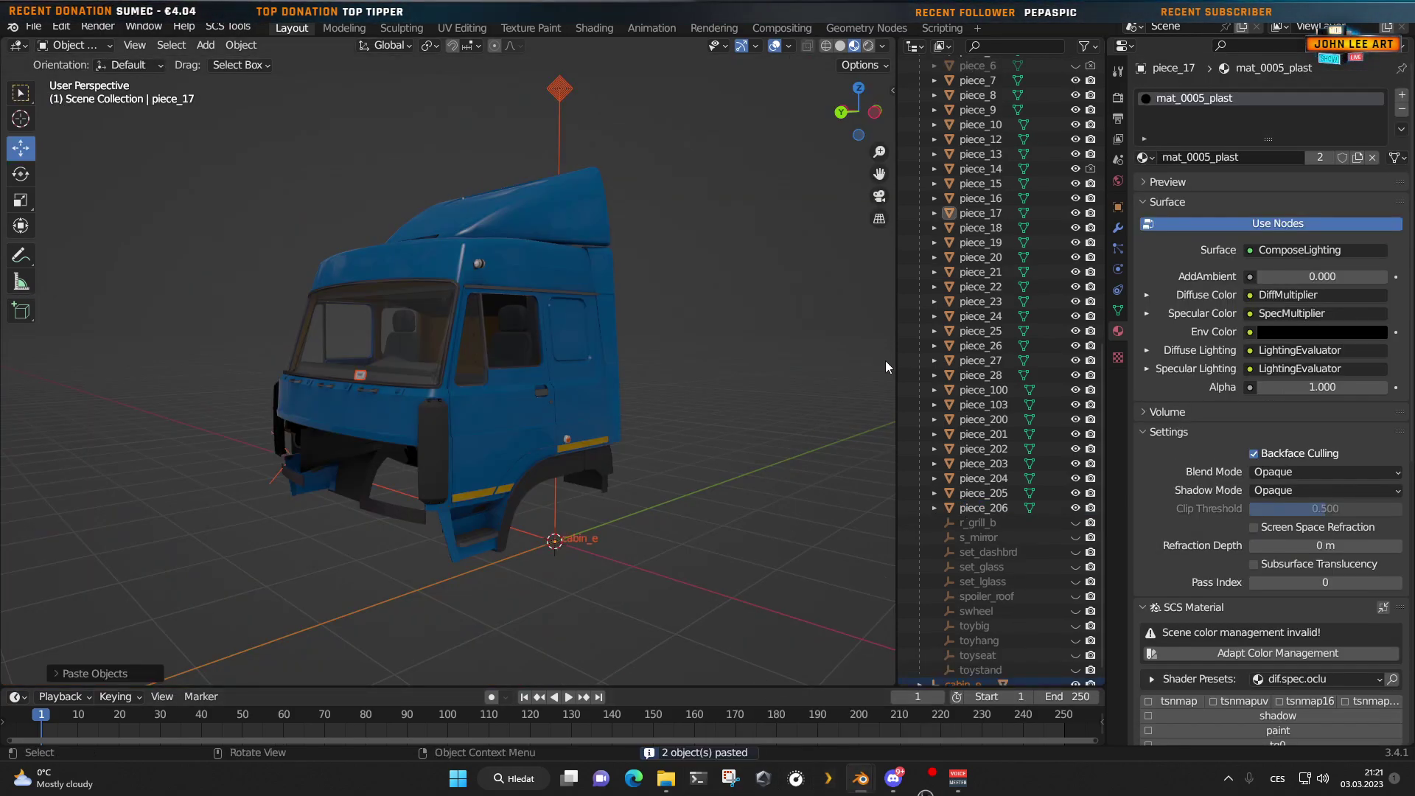
Step: Collapse the cabin_a hierarchy and rename the pasted toll unit object under cabin_e as piece_207
scroll(967, 298, "up", 12)
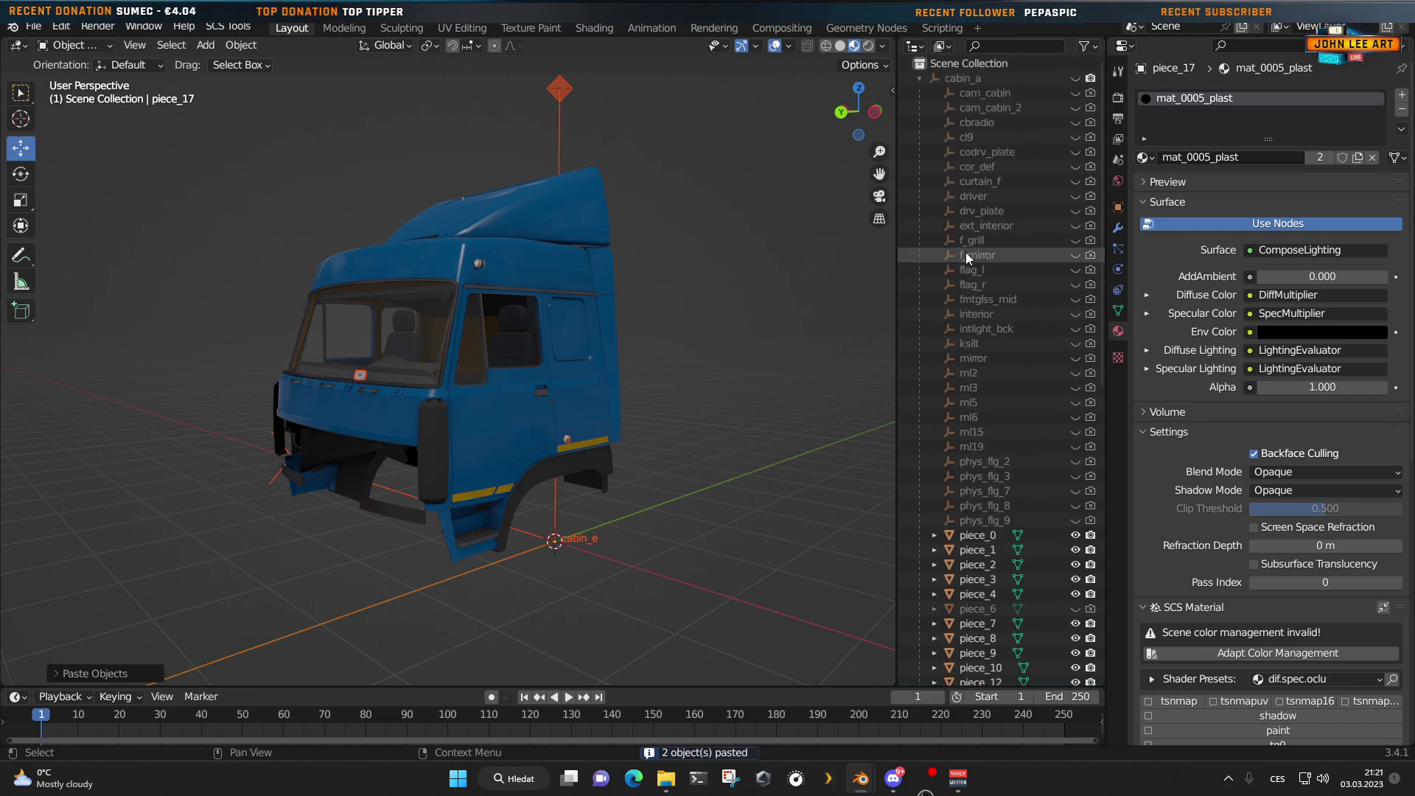
left_click(919, 79)
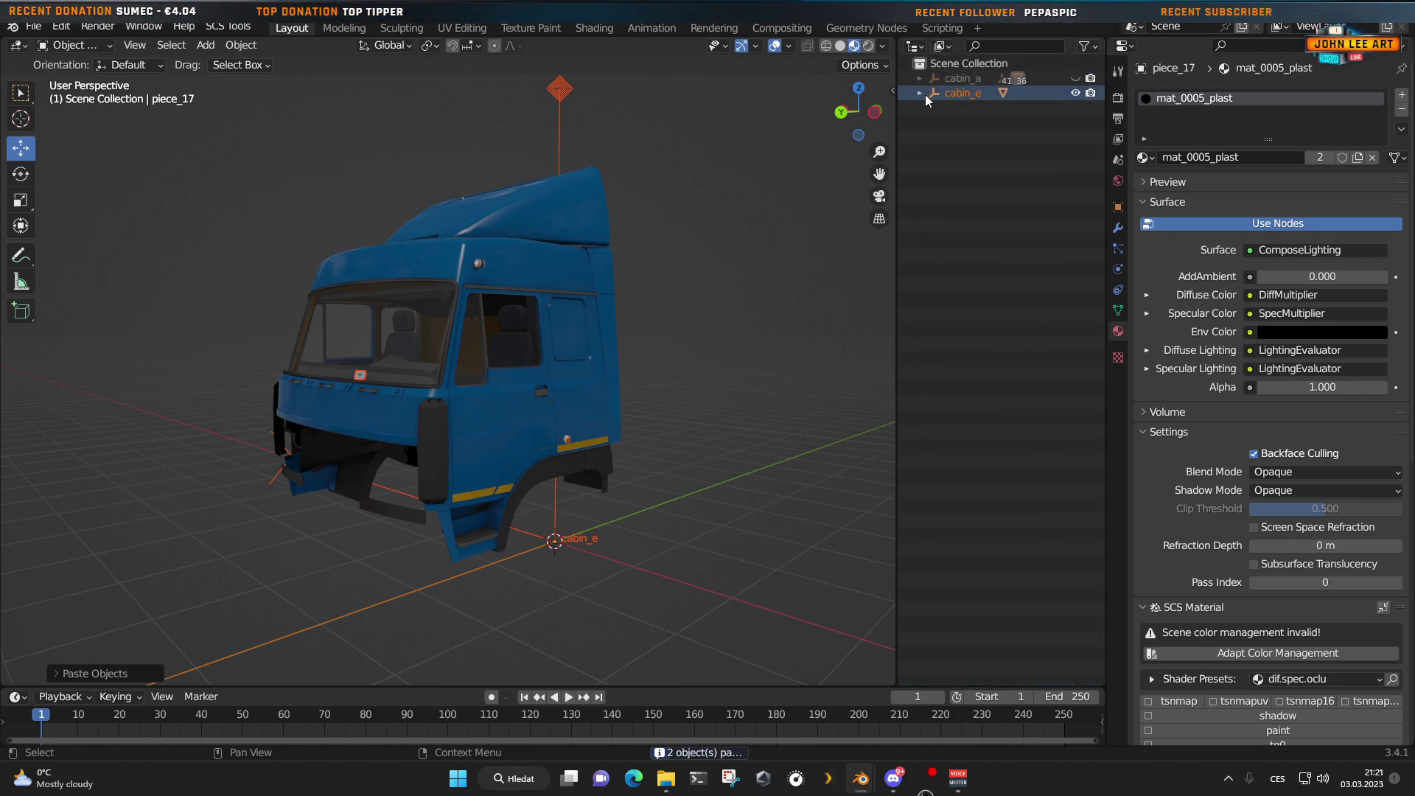
left_click(920, 93)
left_click(992, 109)
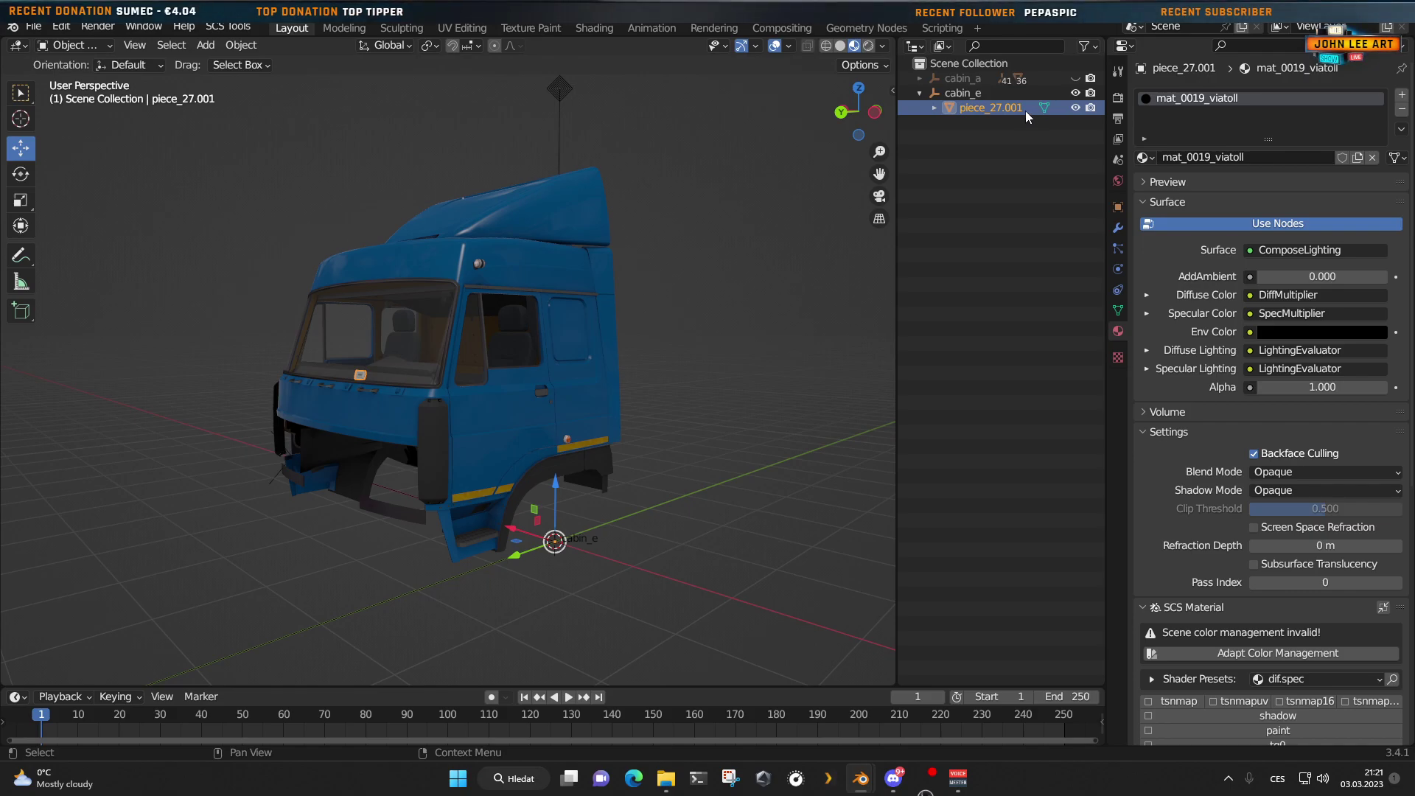
double_click(1023, 109)
left_click_drag(1023, 109, 1001, 107)
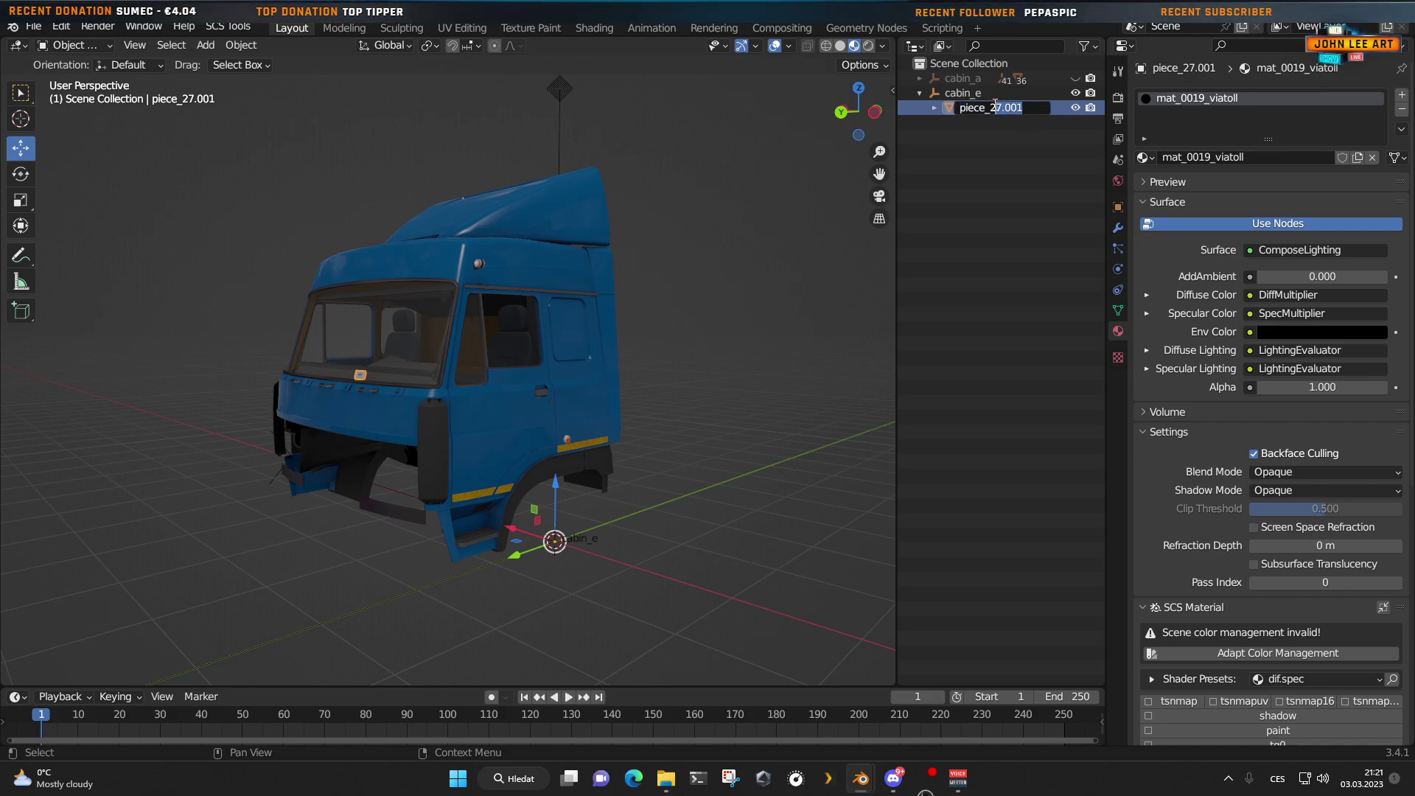
type("207")
key("Return")
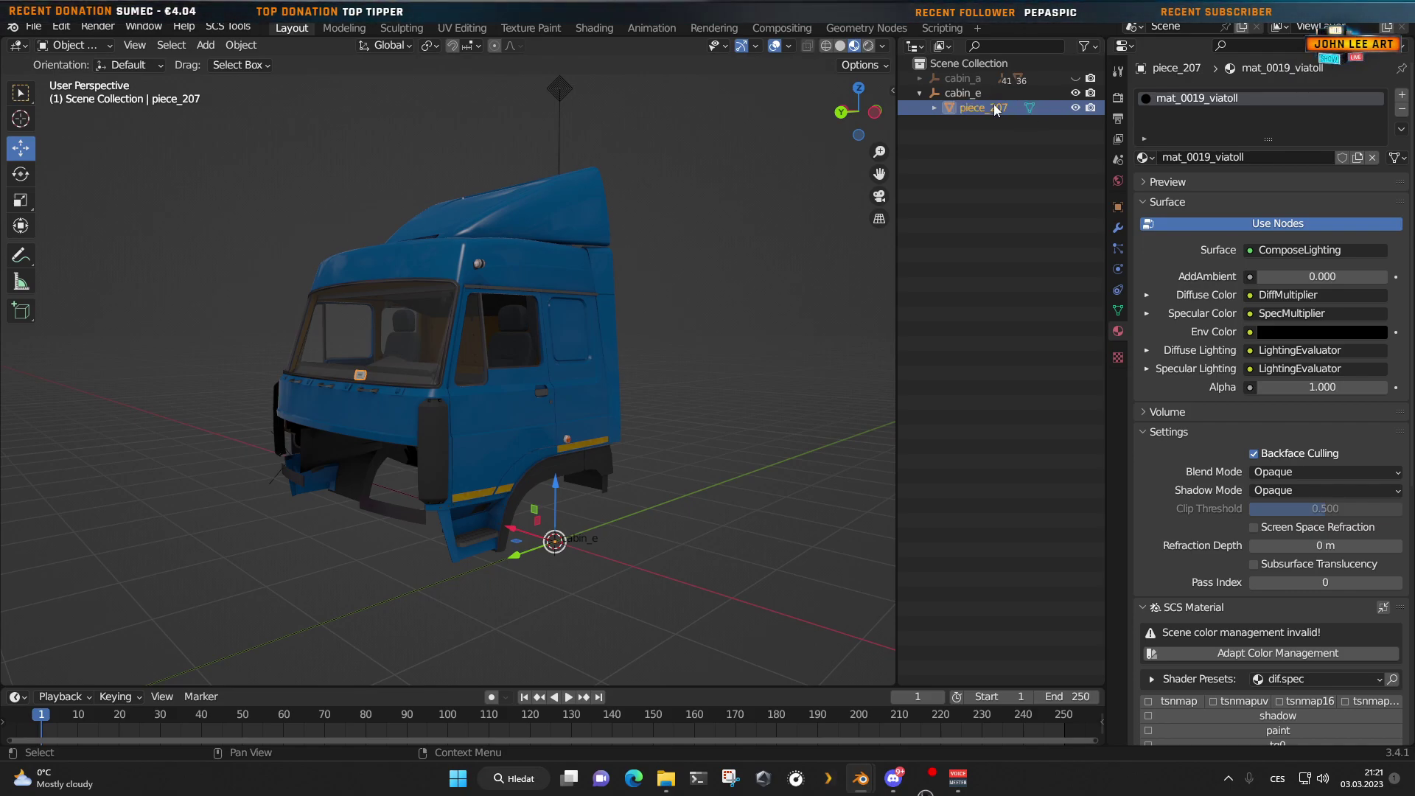
Step: Rename the mesh data of the pasted toll unit as piece_207 to match its object
left_click(934, 109)
double_click(1002, 122)
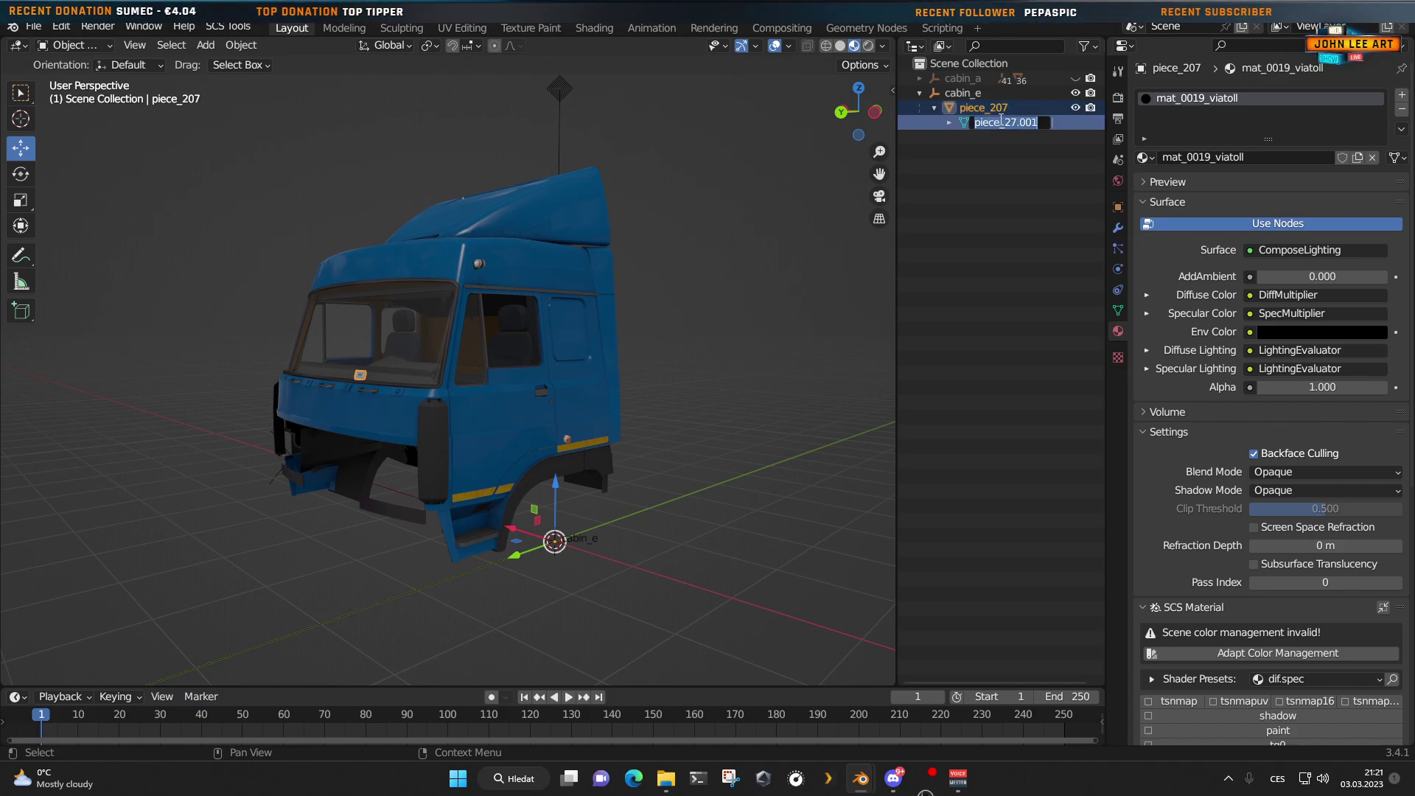
left_click(1039, 123)
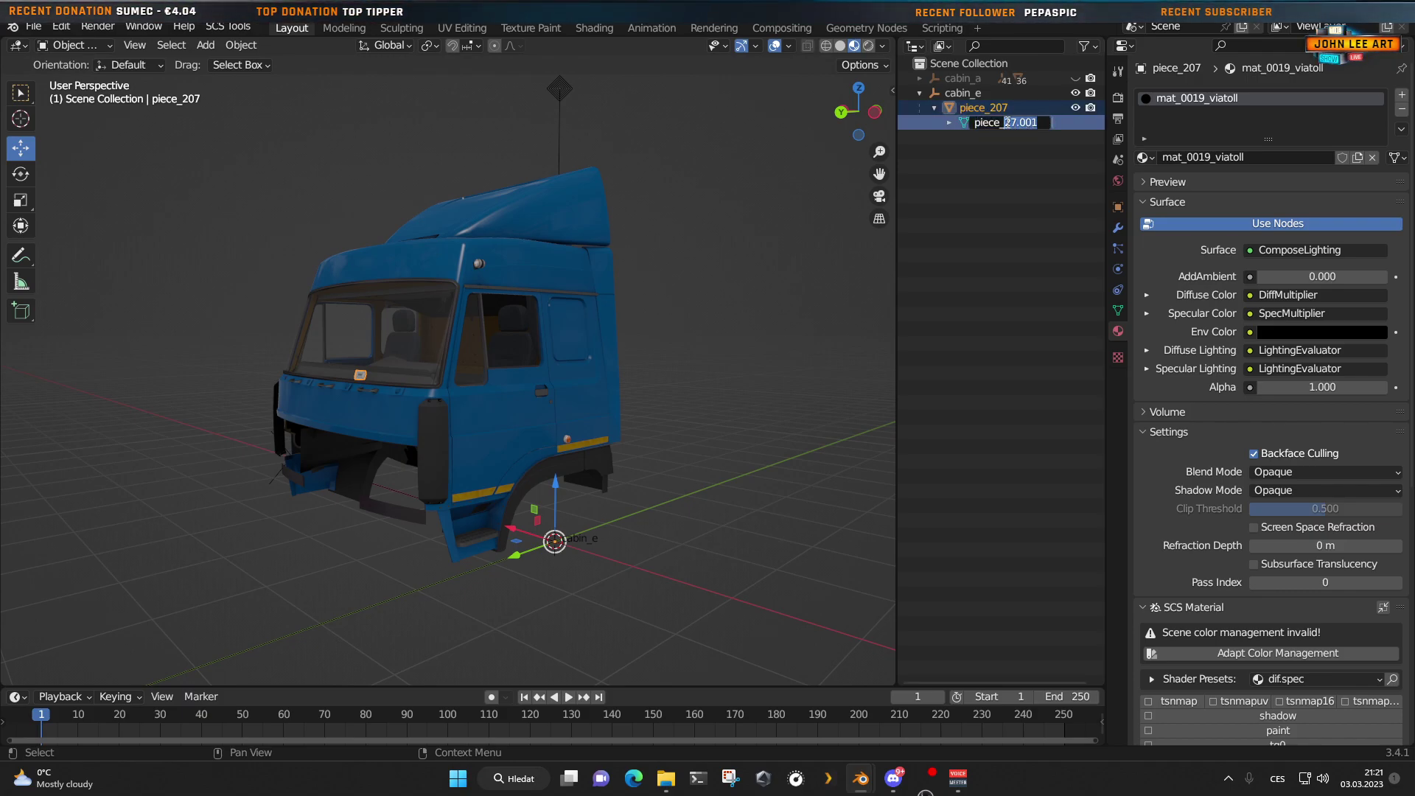
type("207")
key("Return")
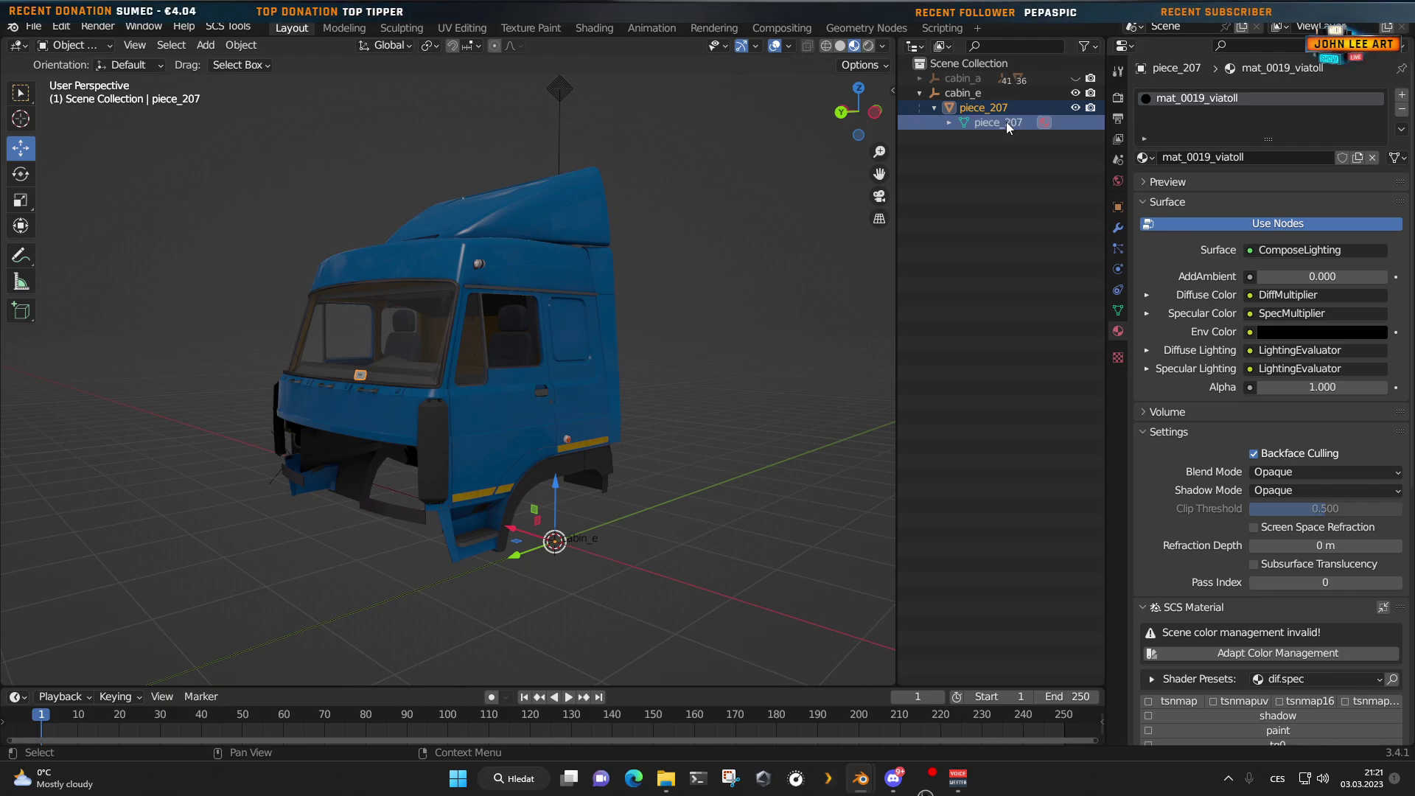
Step: Move piece_207 into the cabin_a hierarchy and delete the empty cabin_e root
left_click_drag(935, 110, 967, 82)
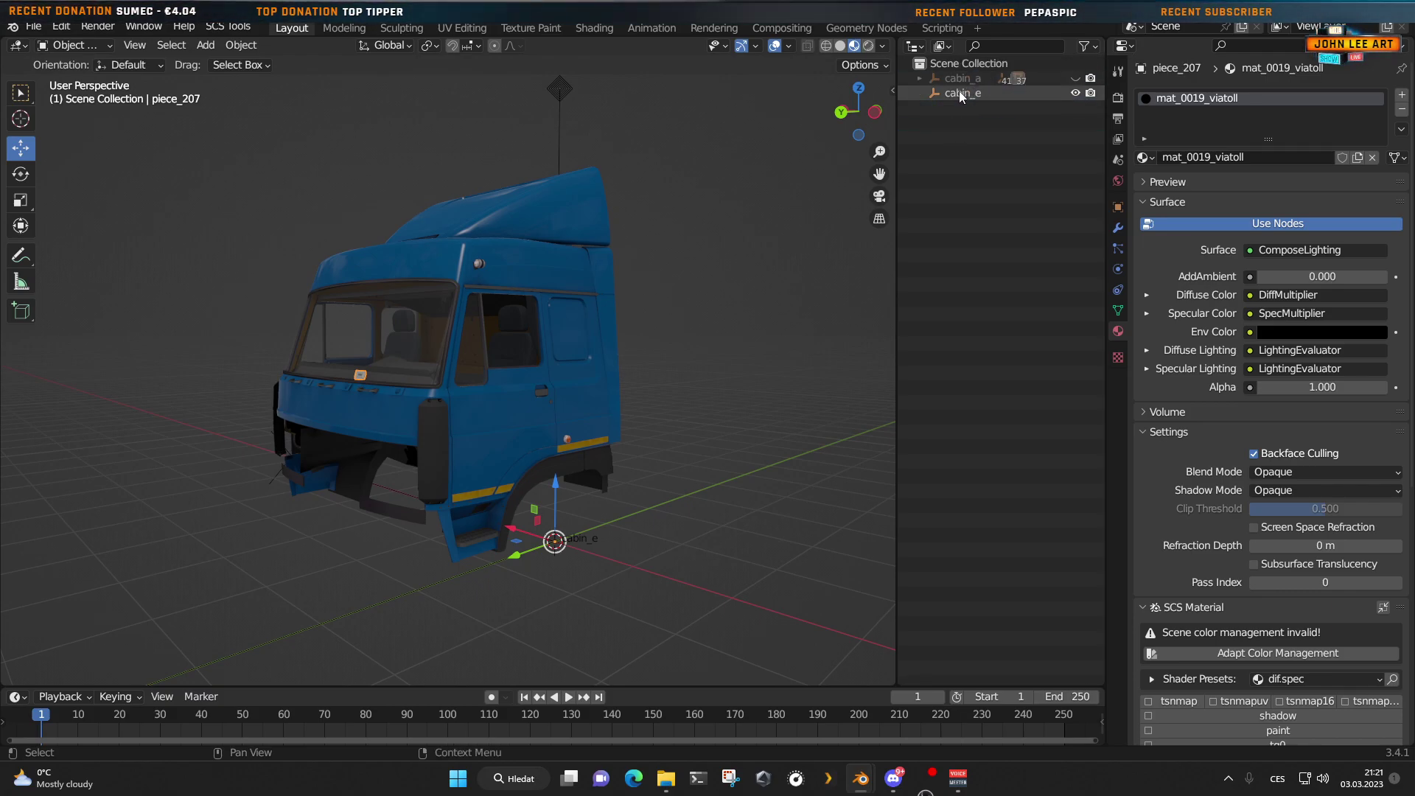
right_click(958, 92)
left_click(888, 108)
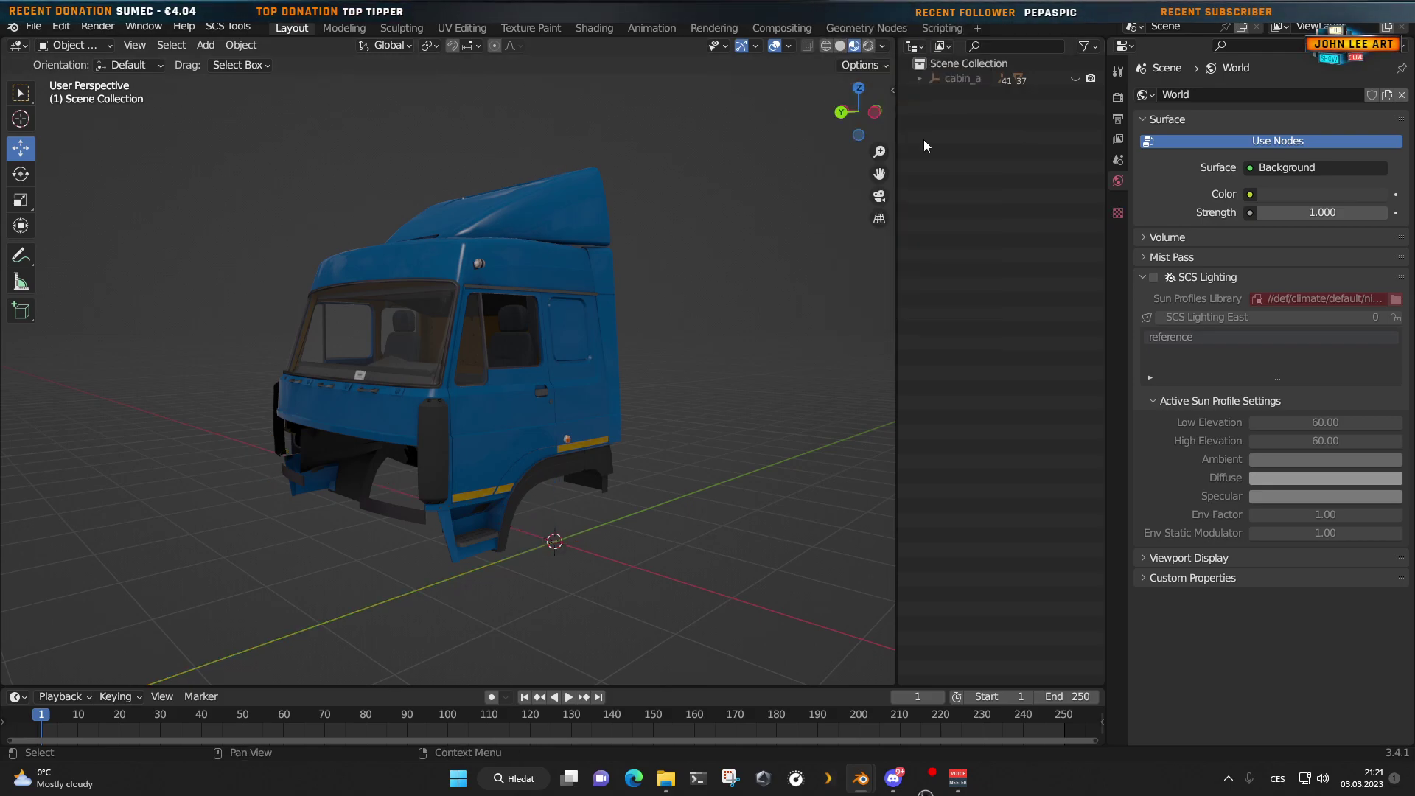
Step: Select piece_207 within cabin_a and examine the toll unit behind the windscreen and its material's base texture
left_click(919, 78)
scroll(978, 368, "down", 3)
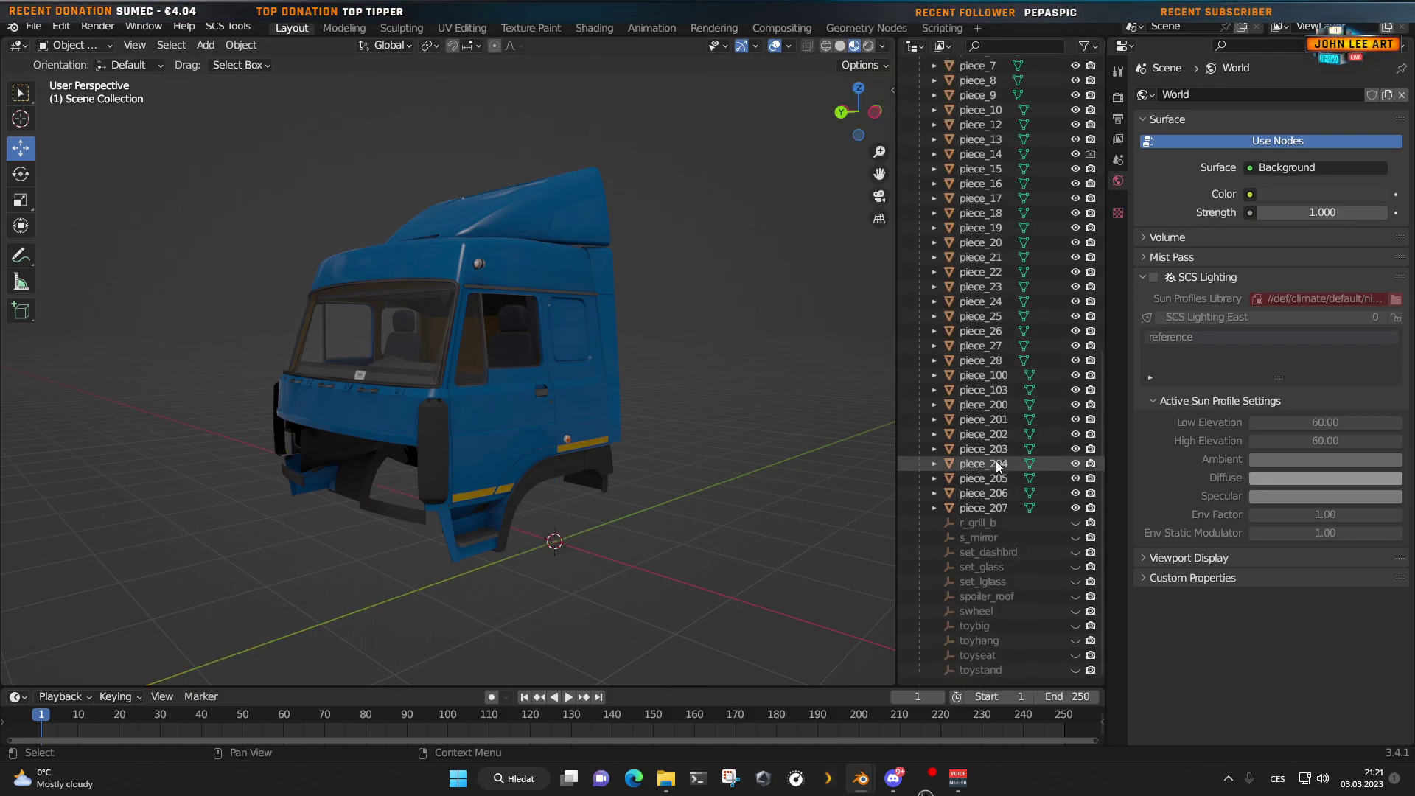
left_click(998, 508)
scroll(361, 459, "up", 5)
middle_click_drag(362, 459, 435, 497)
scroll(295, 471, "up", 3)
scroll(295, 472, "down", 5)
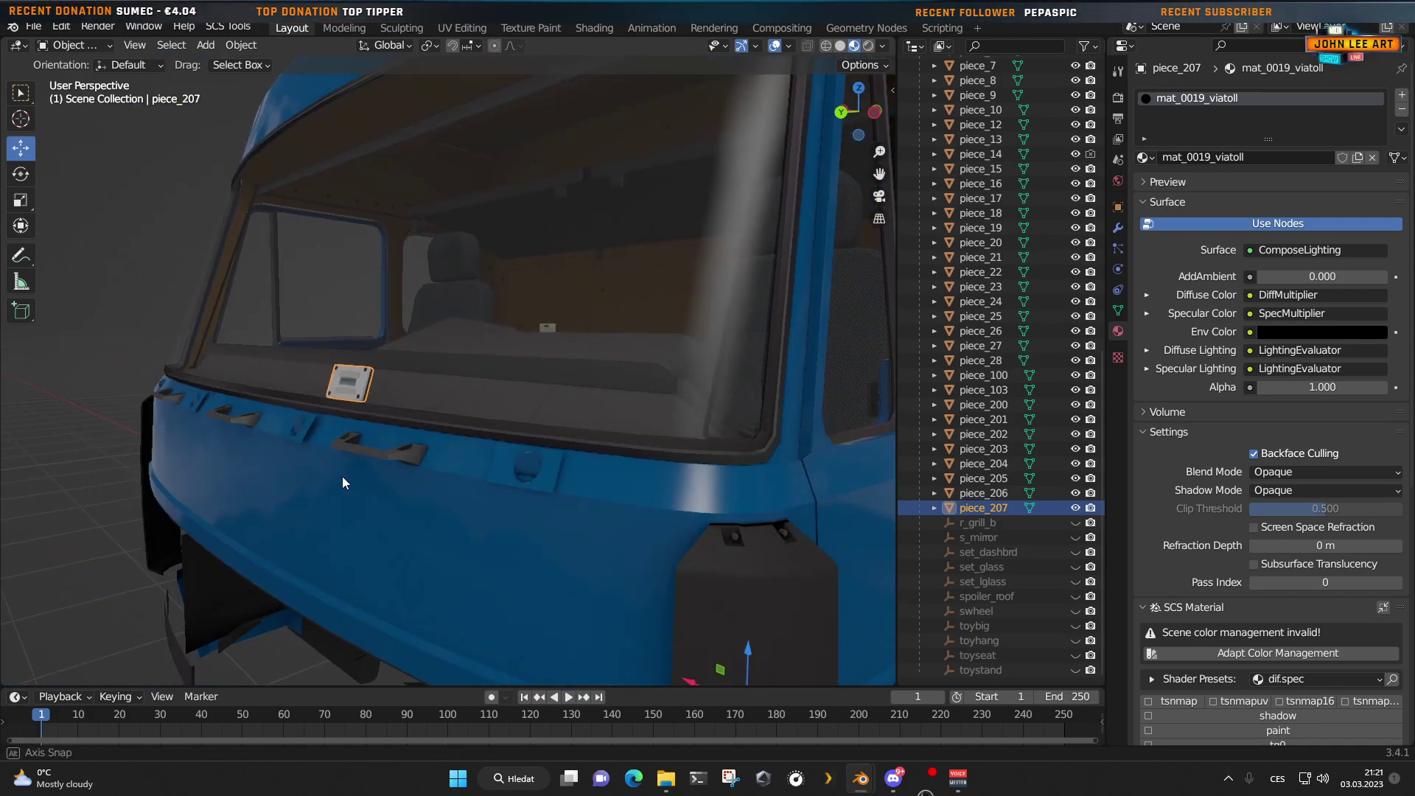
mouse_move(342, 480)
middle_mouse_down()
mouse_move(299, 479)
mouse_move(361, 485)
middle_mouse_up()
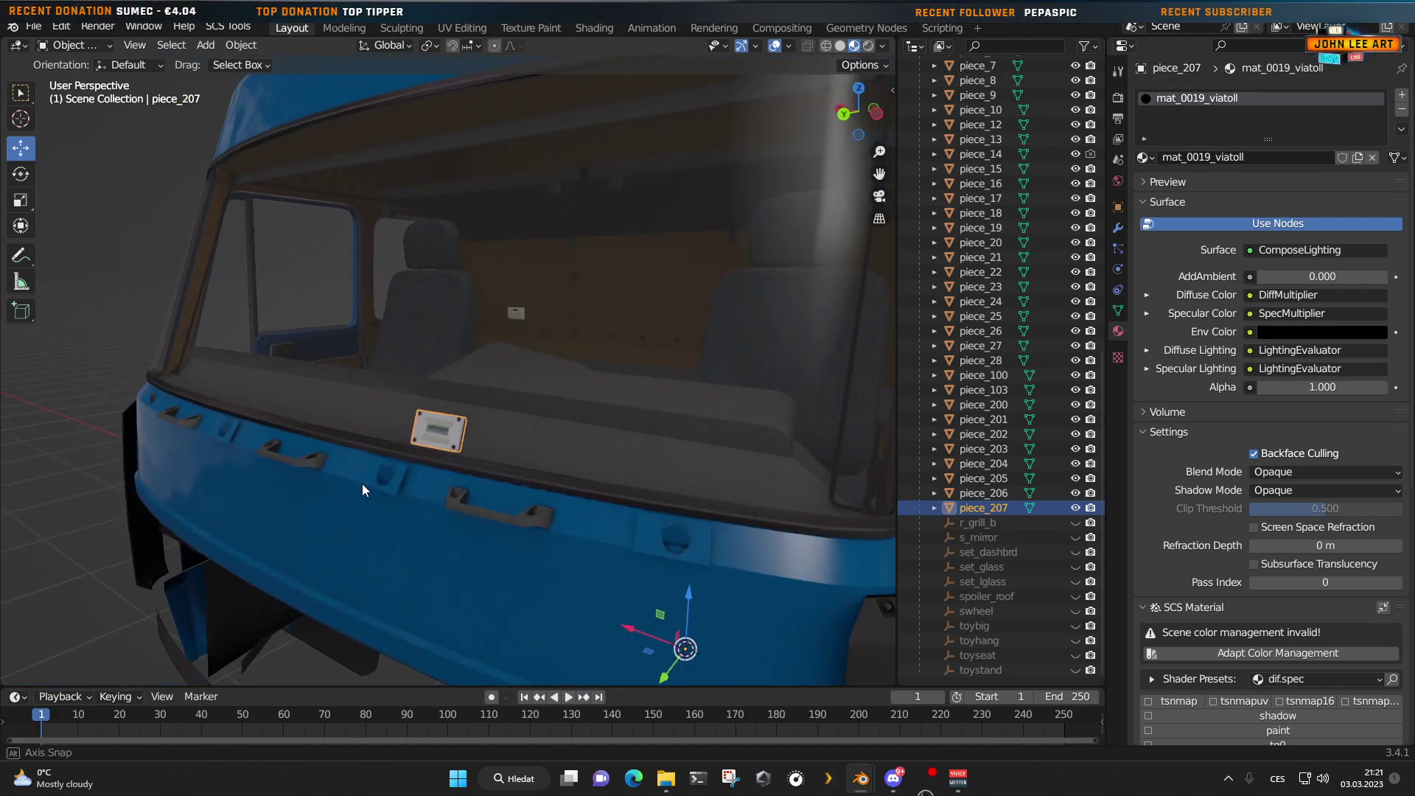
scroll(1271, 608, "down", 10)
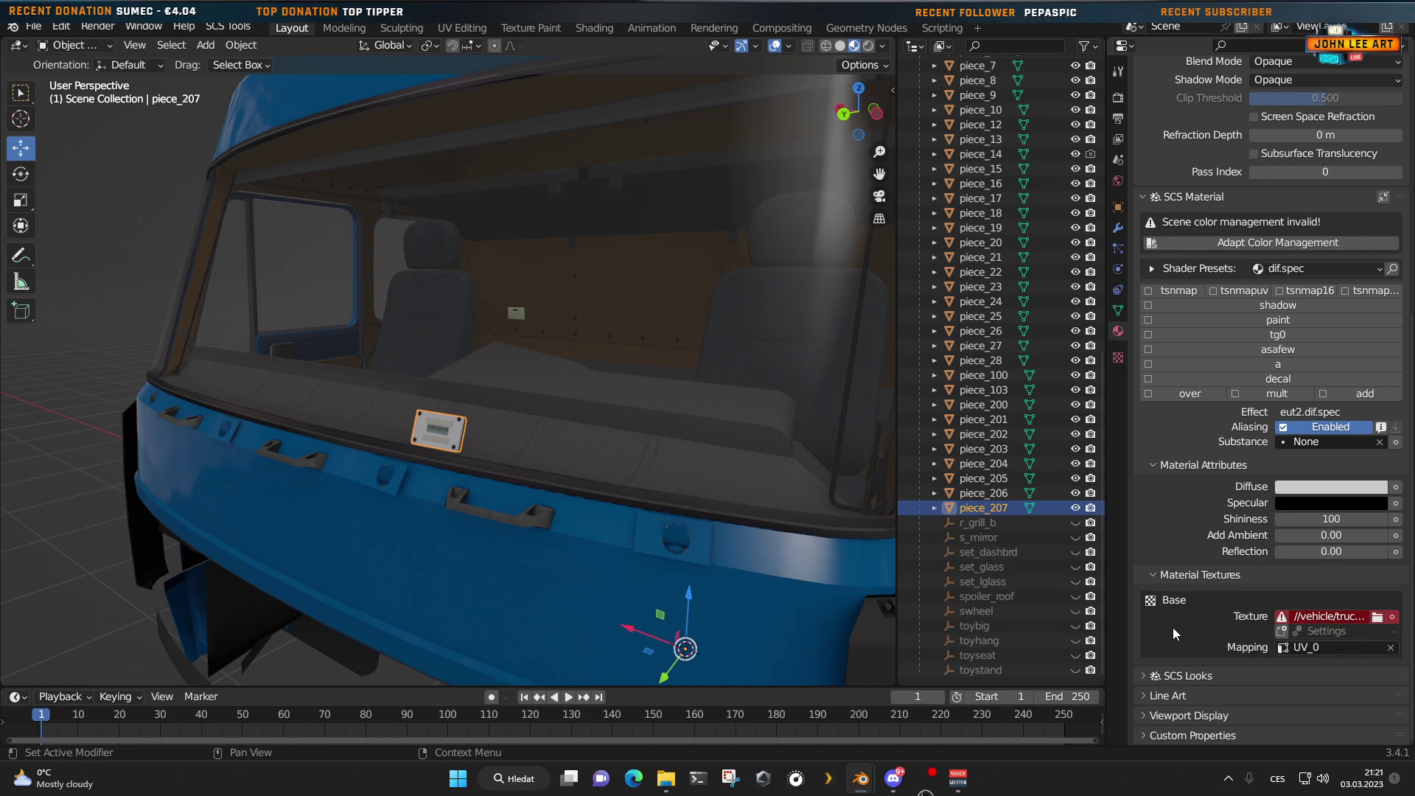
Step: Copy viatoll.dds and viatoll.tobj from the LIAZ_JLA_300_FREE_exp textures folder into the other project's liaz_300 textures folder
mouse_move(864, 781)
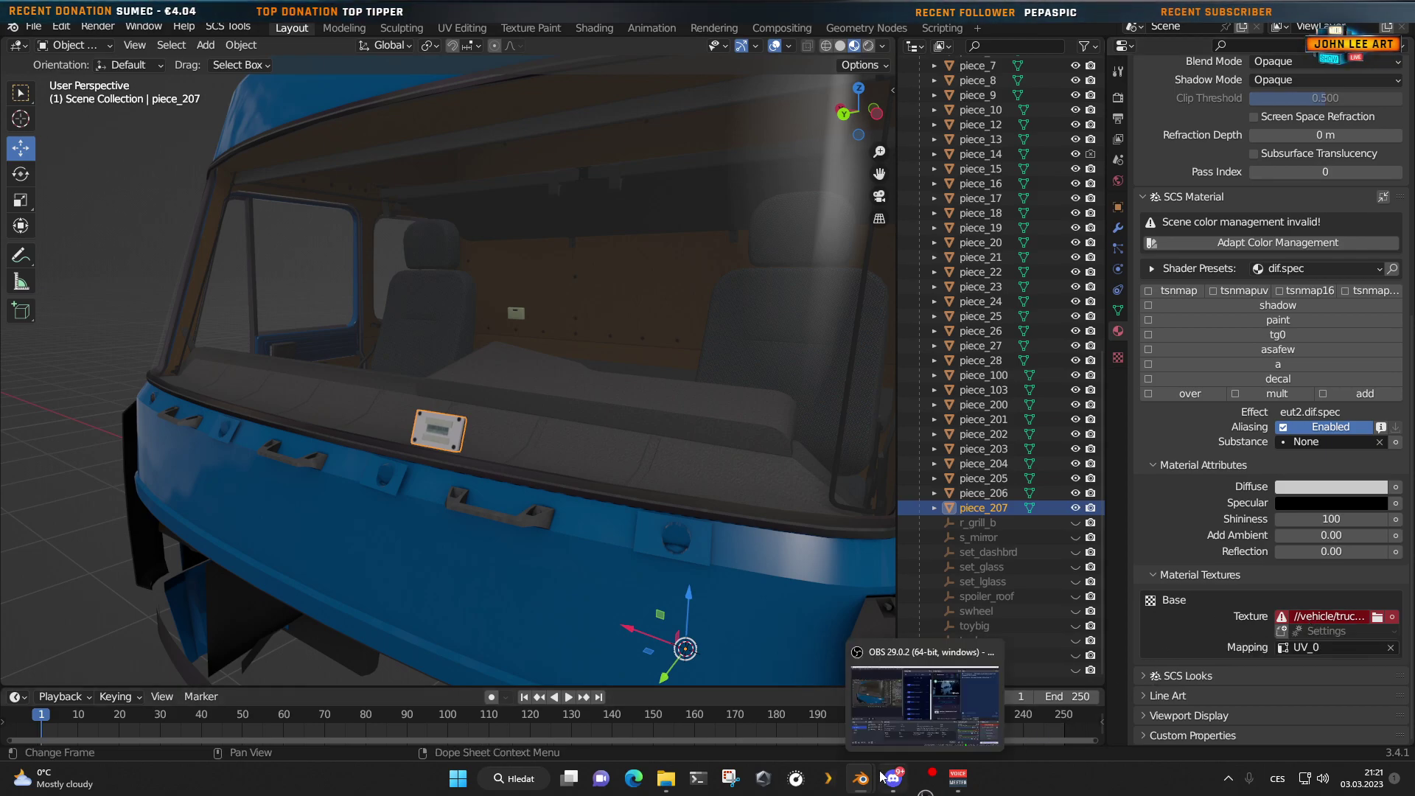
left_click(680, 778)
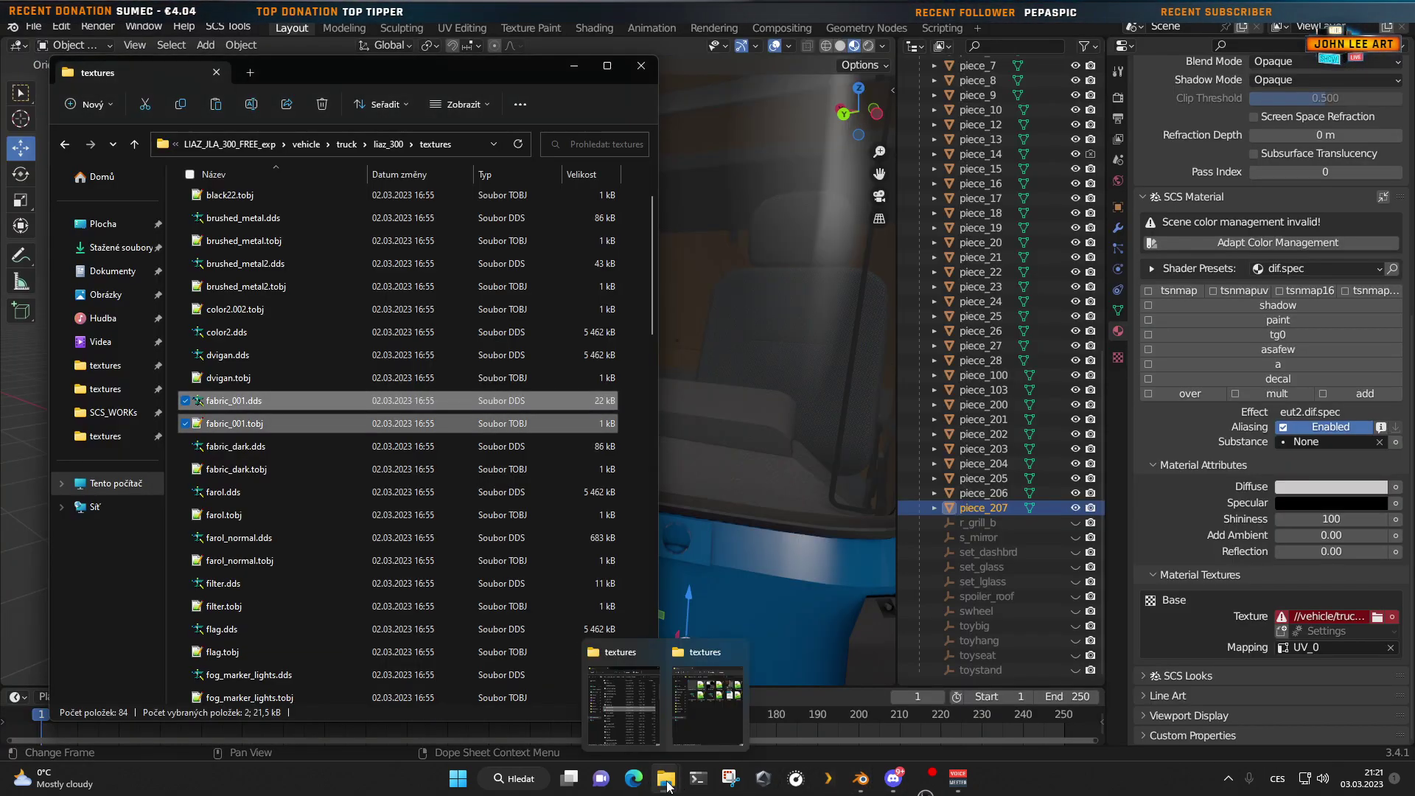
left_click(709, 718)
scroll(326, 514, "down", 20)
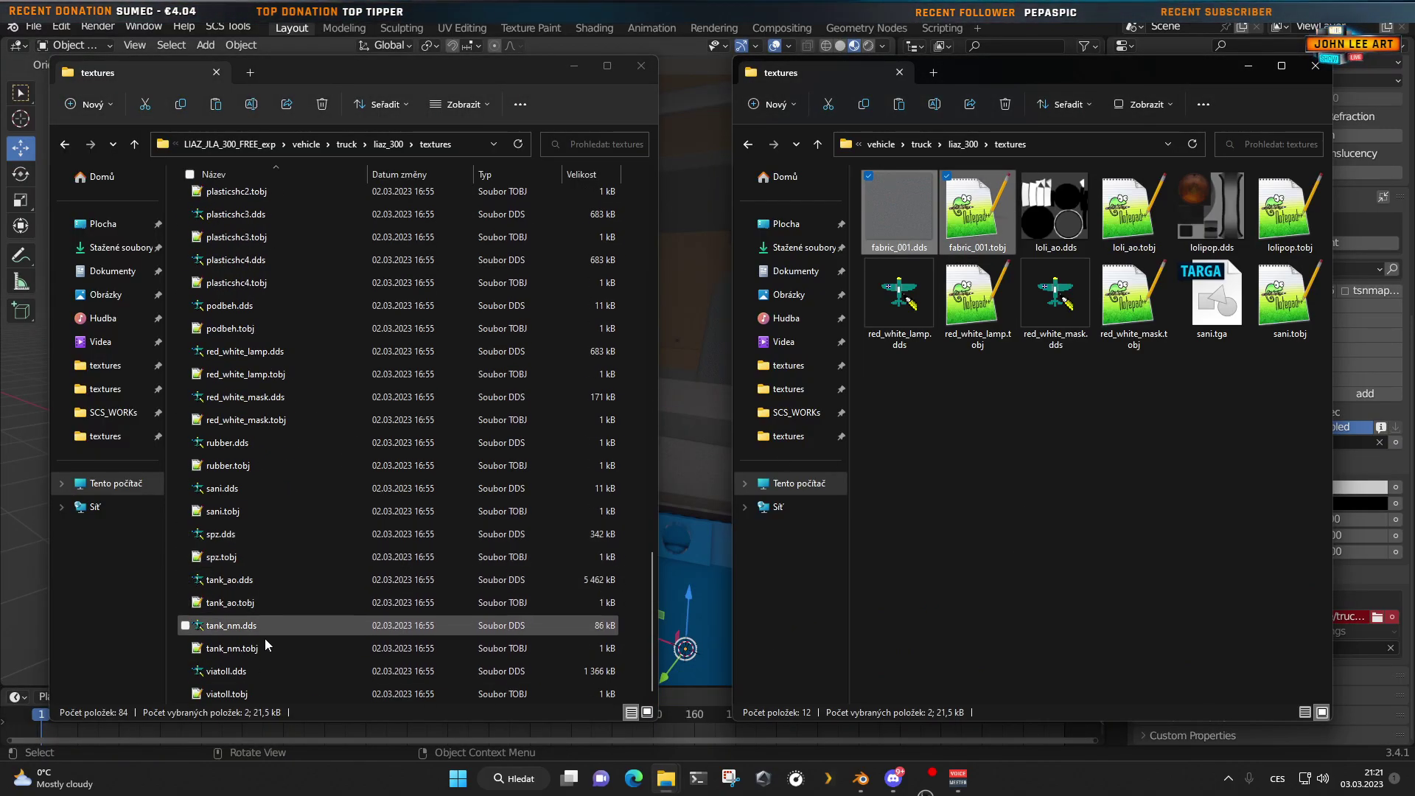
left_click(221, 671)
left_click(185, 694)
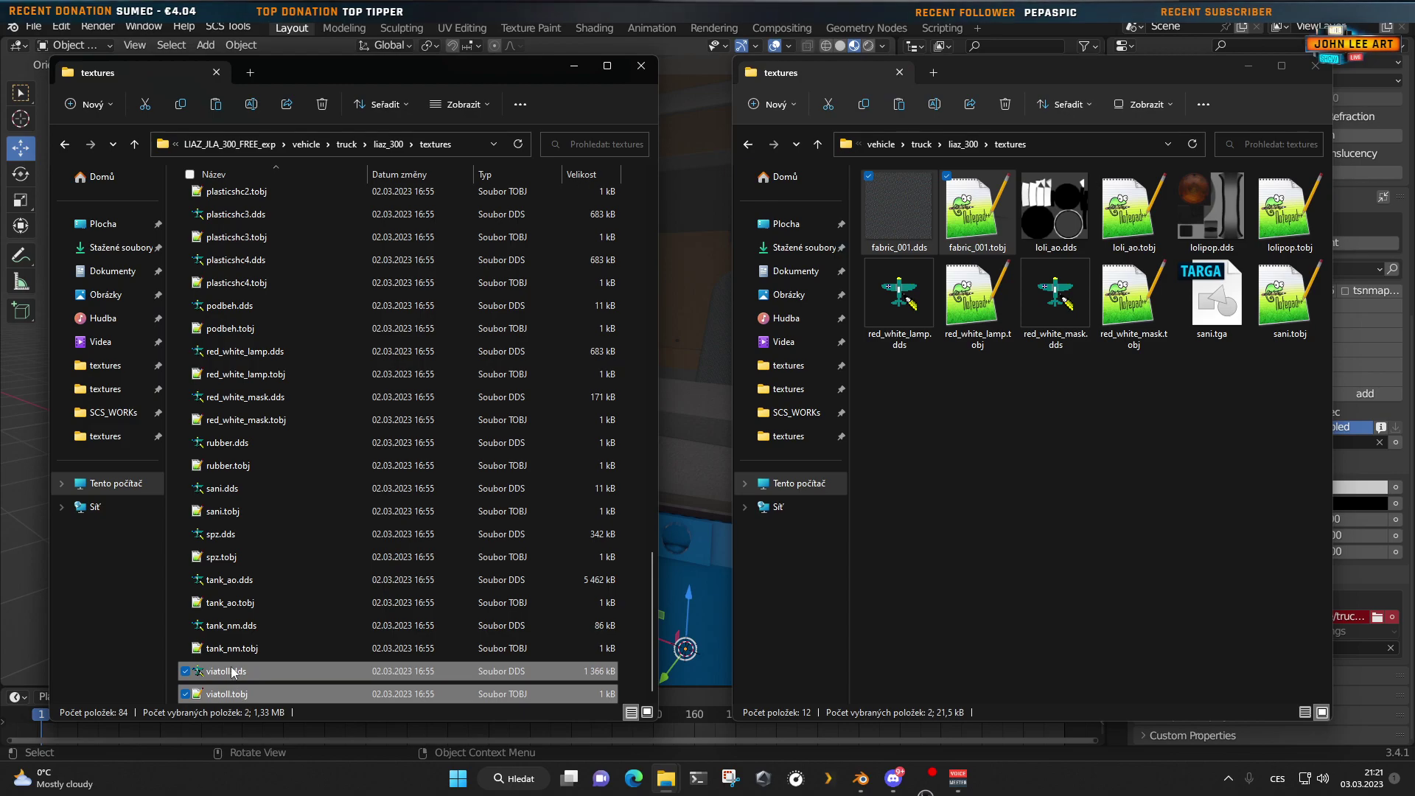
right_click(233, 672)
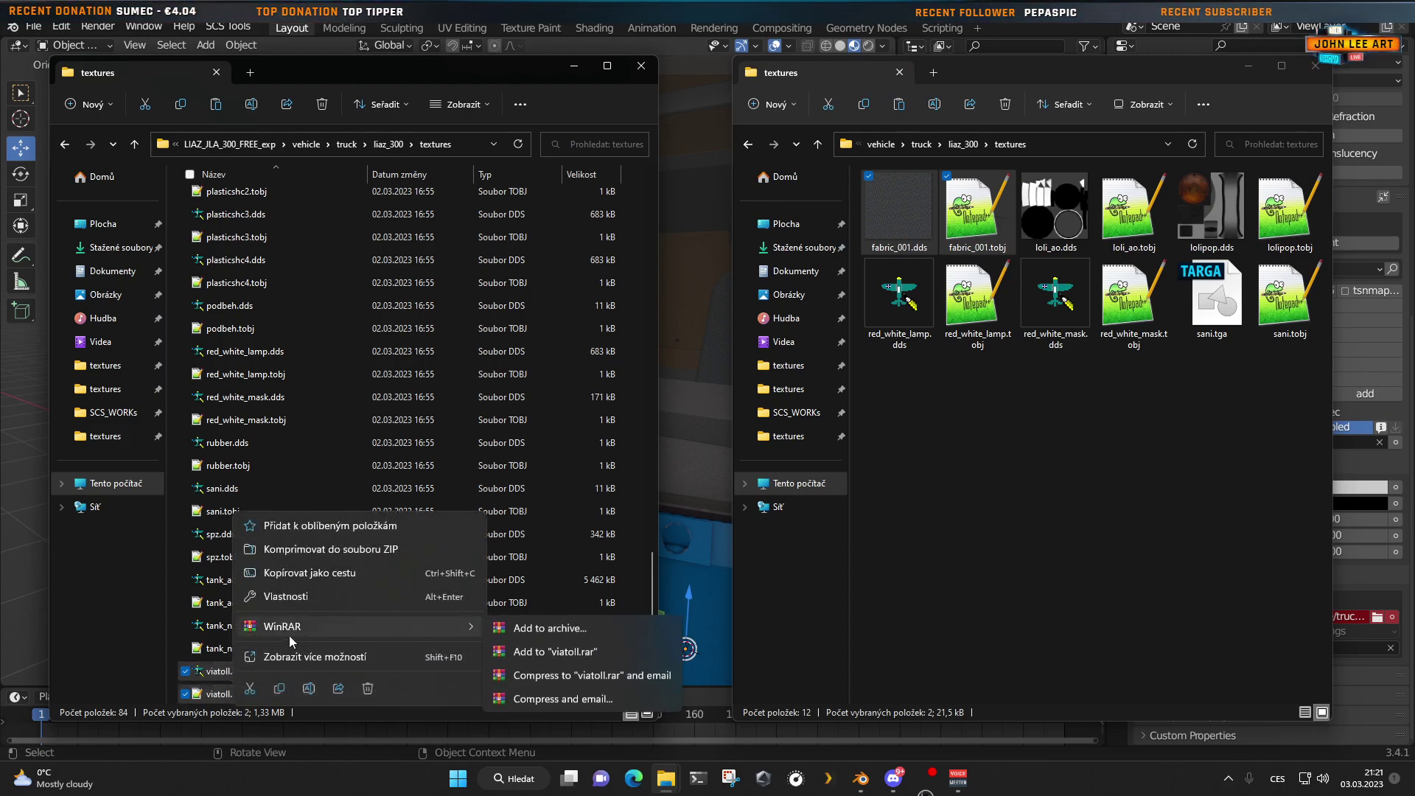
left_click(1050, 531)
right_click(1009, 471)
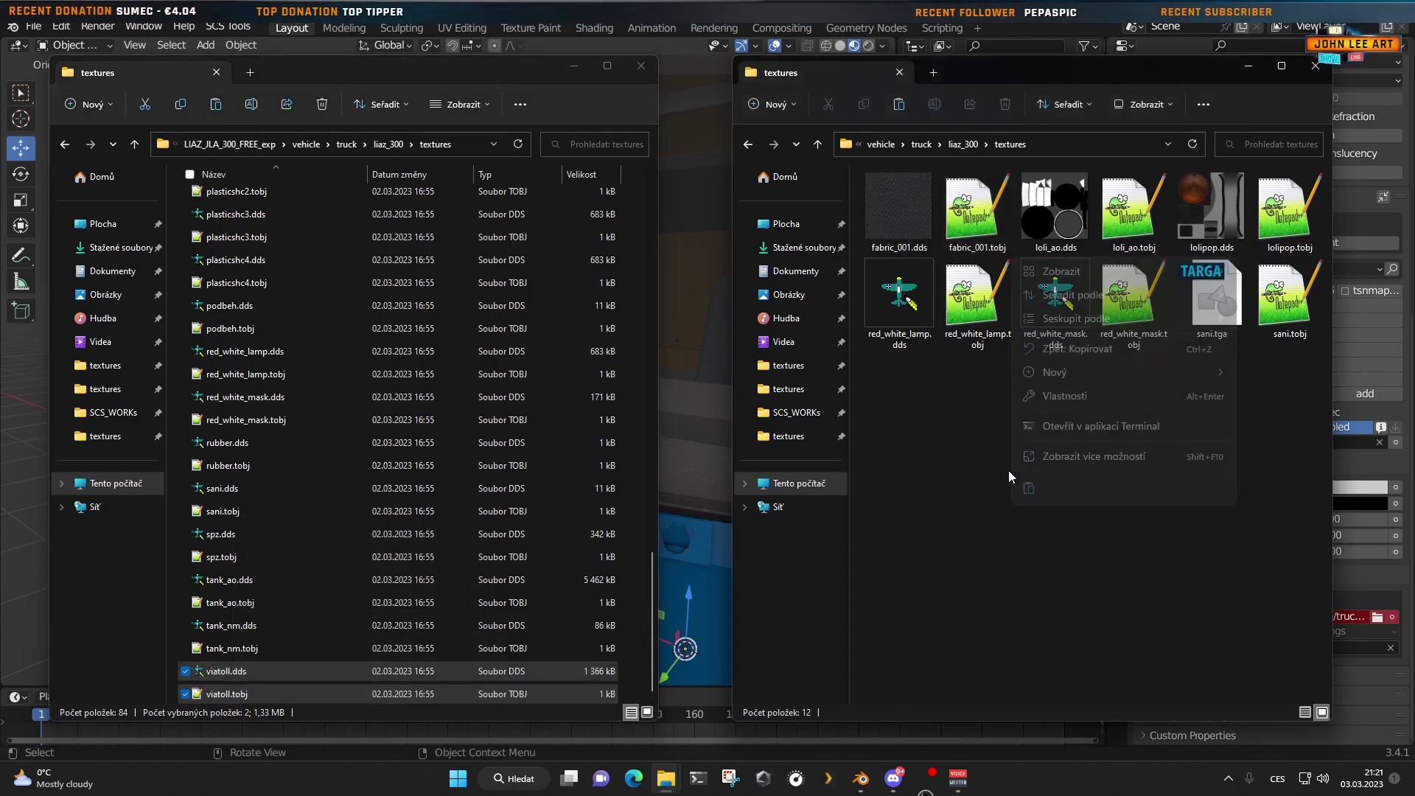
left_click(1030, 490)
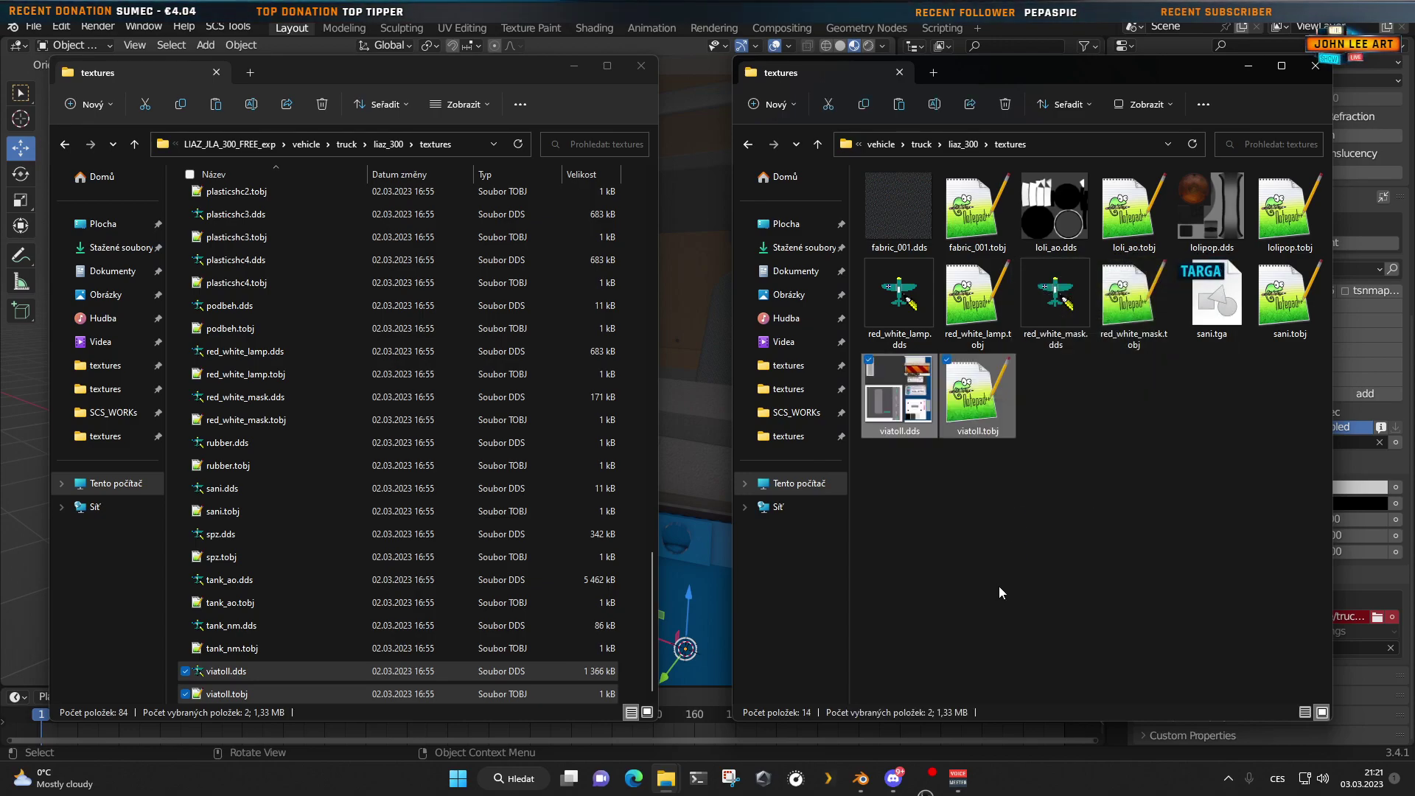
left_click(999, 592)
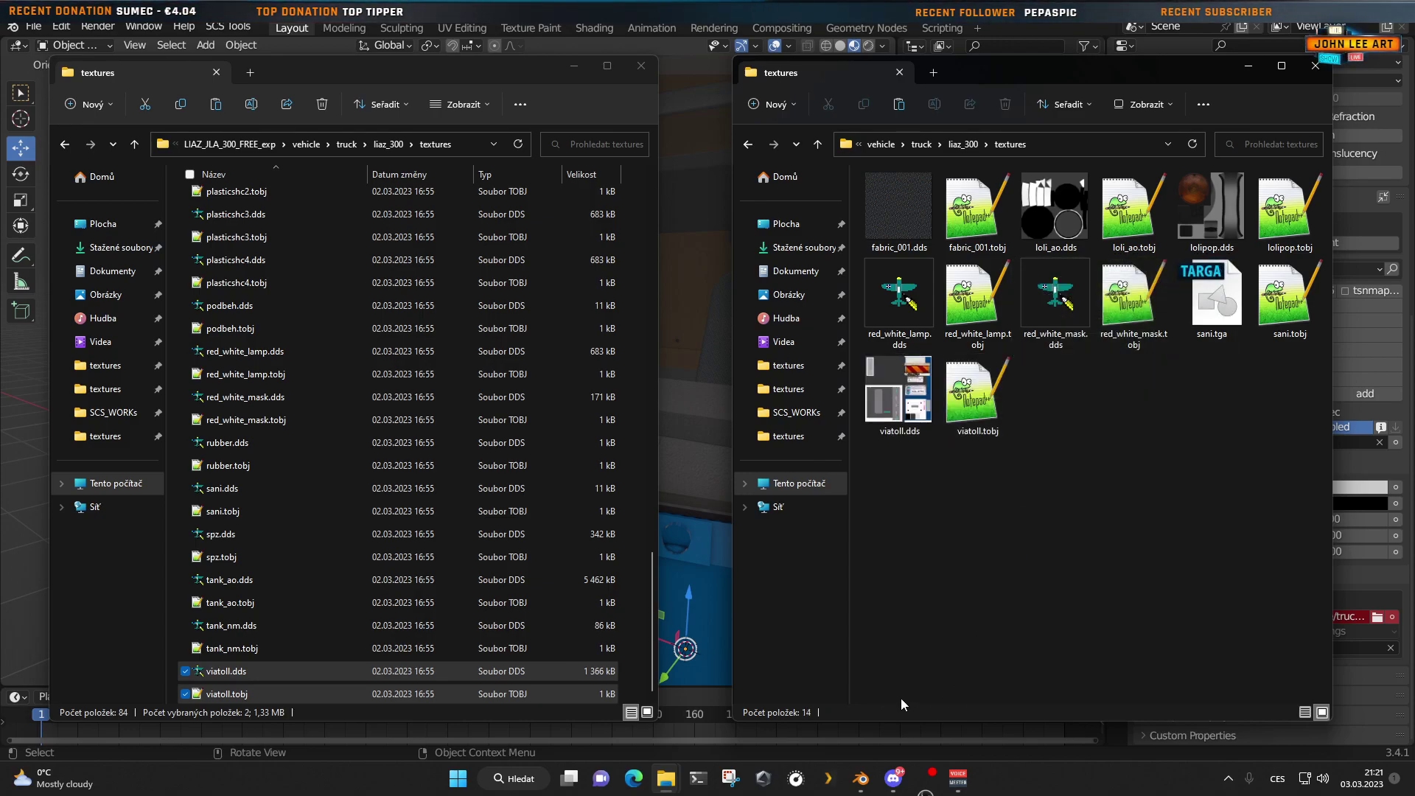
Step: Switch back to Blender, reselect piece_207 so its base texture reloads, and apply all of its transforms
left_click(709, 594)
scroll(1302, 616, "down", 6)
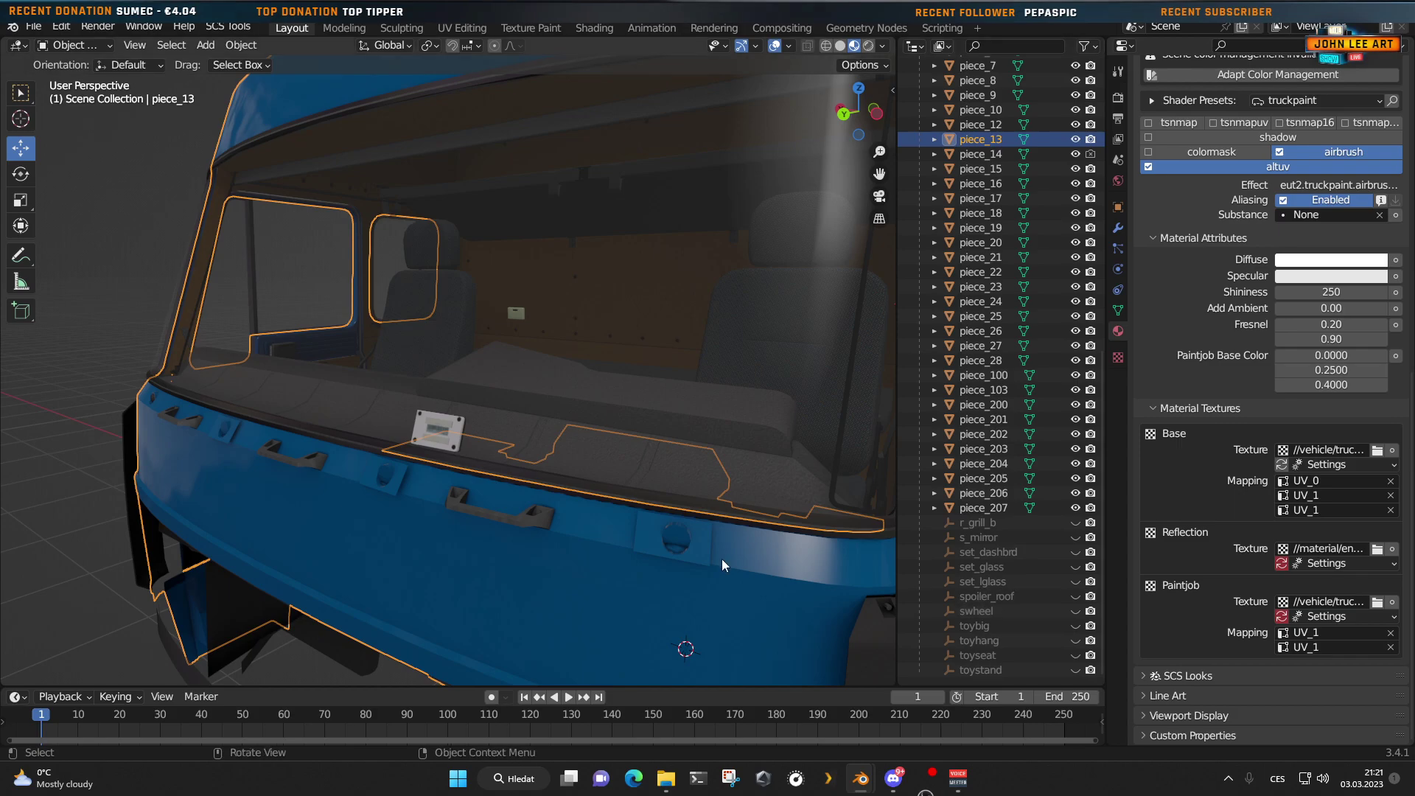
left_click(440, 431)
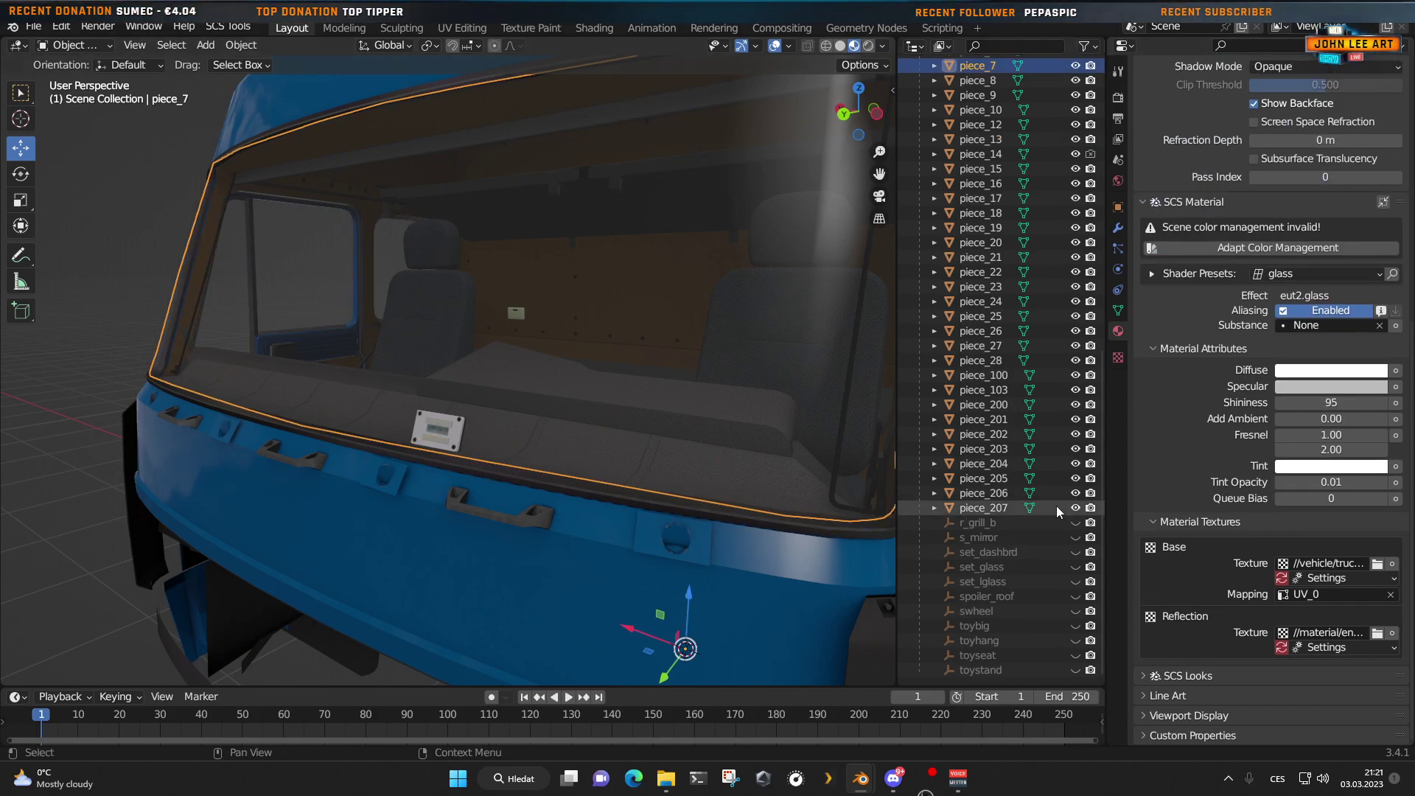
left_click(992, 510)
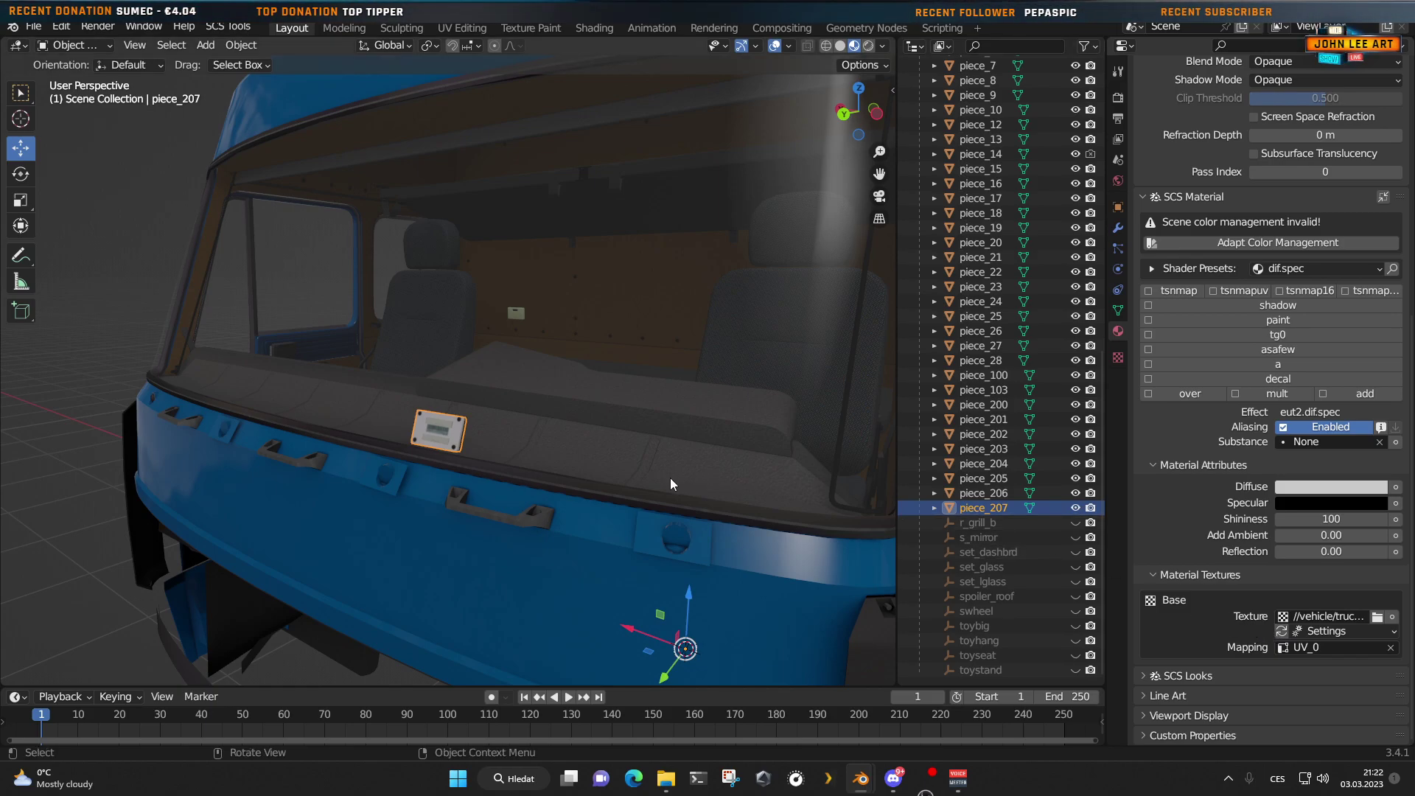
scroll(670, 478, "down", 2)
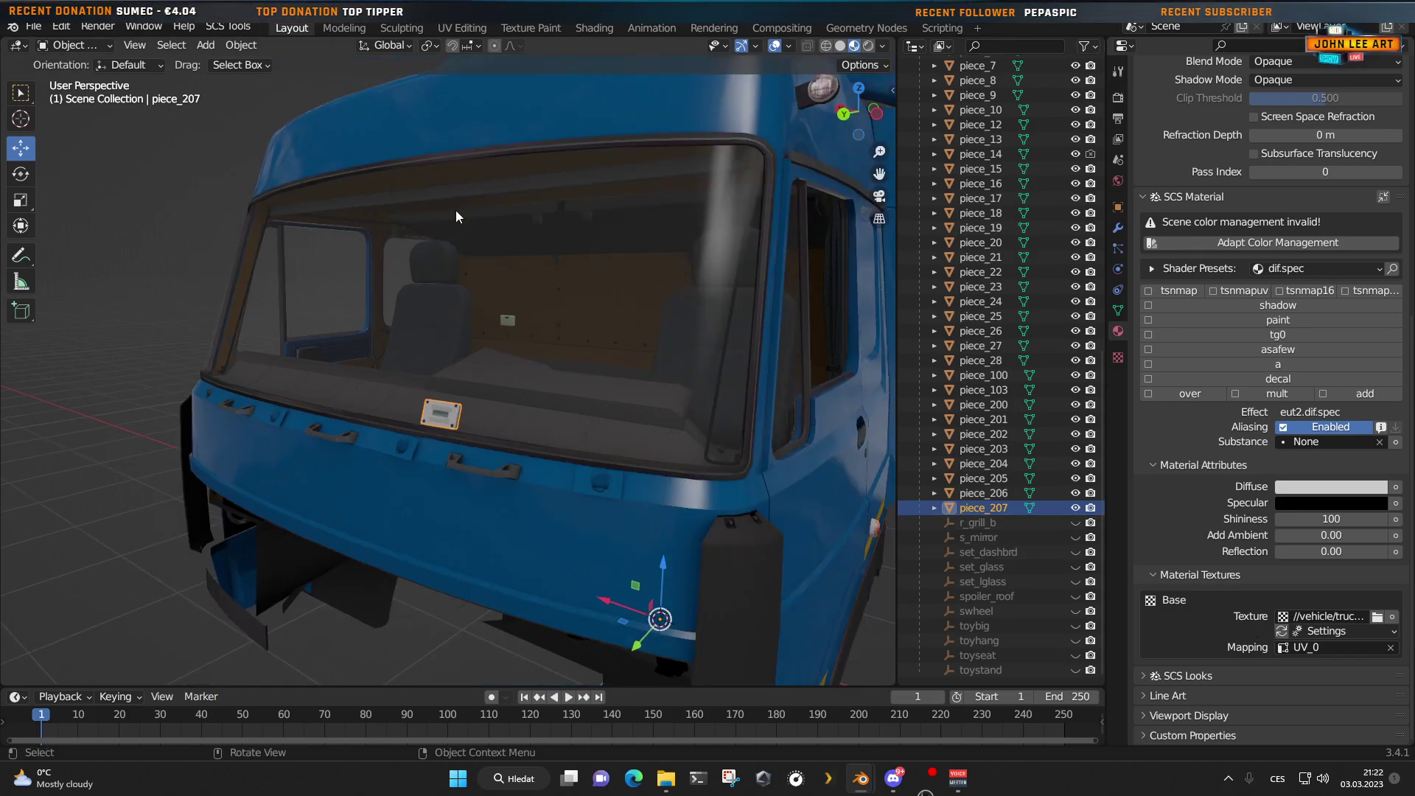
left_click(240, 45)
mouse_move(291, 118)
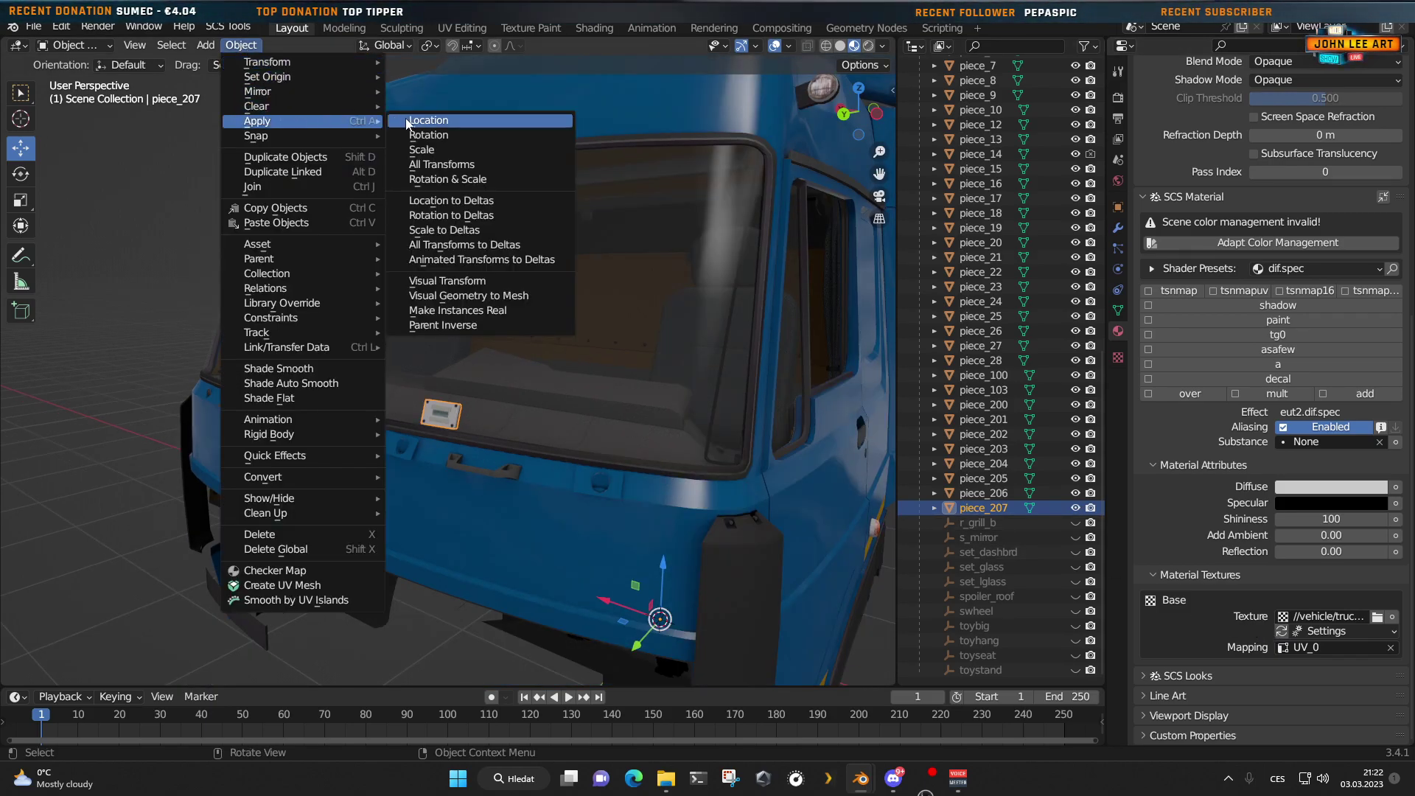
left_click(442, 165)
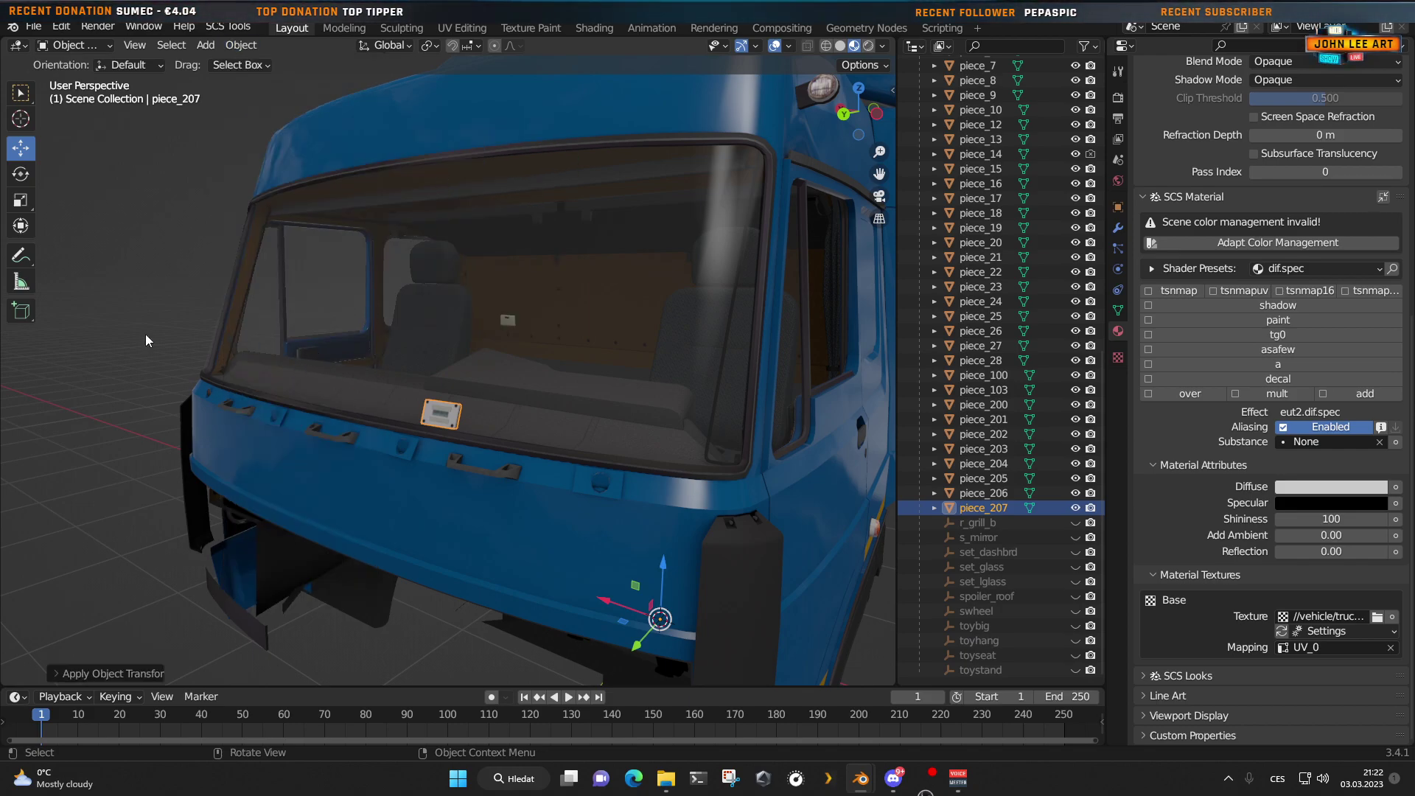
left_click(111, 322)
Step: Select the cabin_a root and export the active scene with SCS Export
scroll(110, 322, "down", 8)
mouse_move(492, 479)
middle_mouse_down()
mouse_move(367, 471)
mouse_move(505, 463)
mouse_move(573, 491)
mouse_move(635, 491)
mouse_move(467, 489)
middle_mouse_up()
scroll(504, 463, "up", 5)
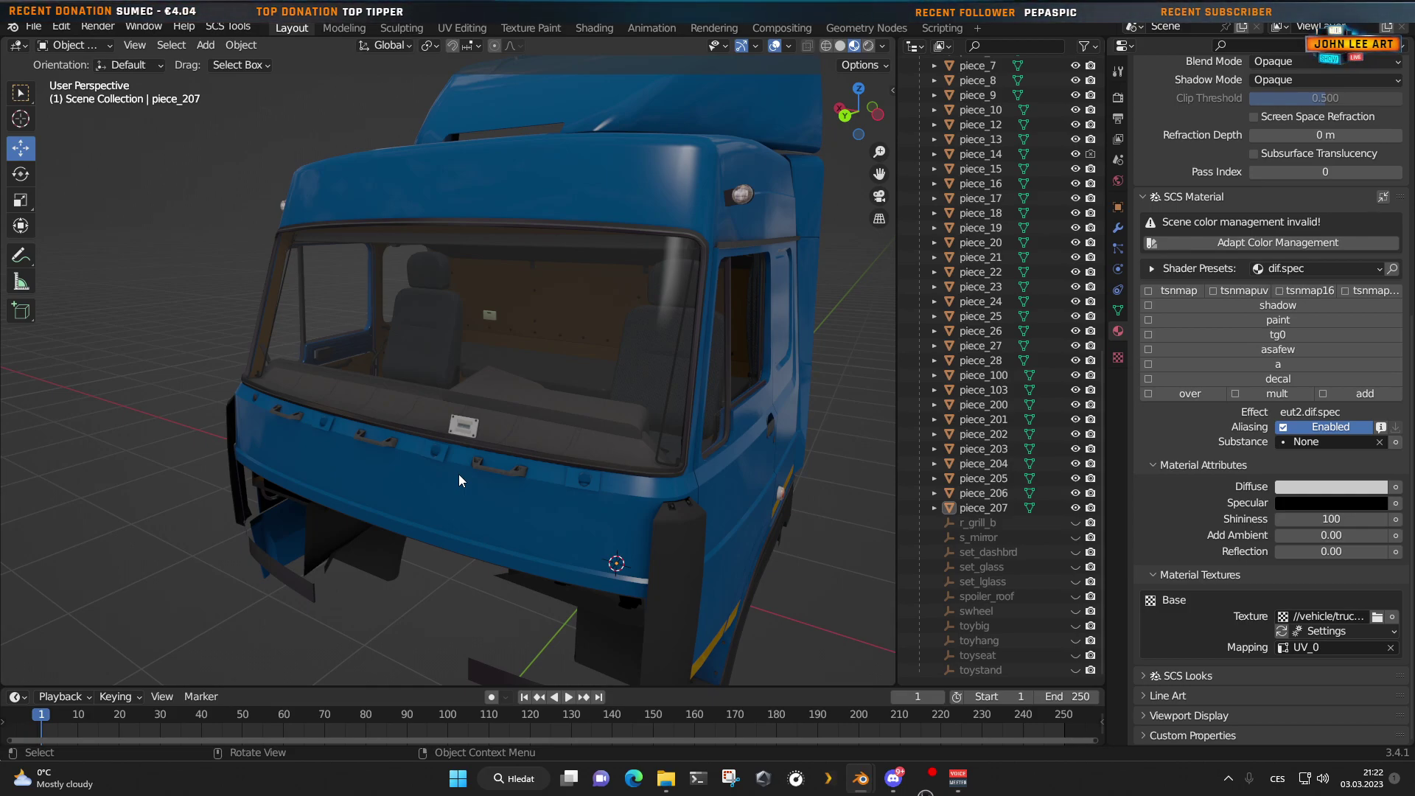
mouse_move(551, 536)
middle_mouse_down()
mouse_move(556, 507)
mouse_move(544, 522)
middle_mouse_up()
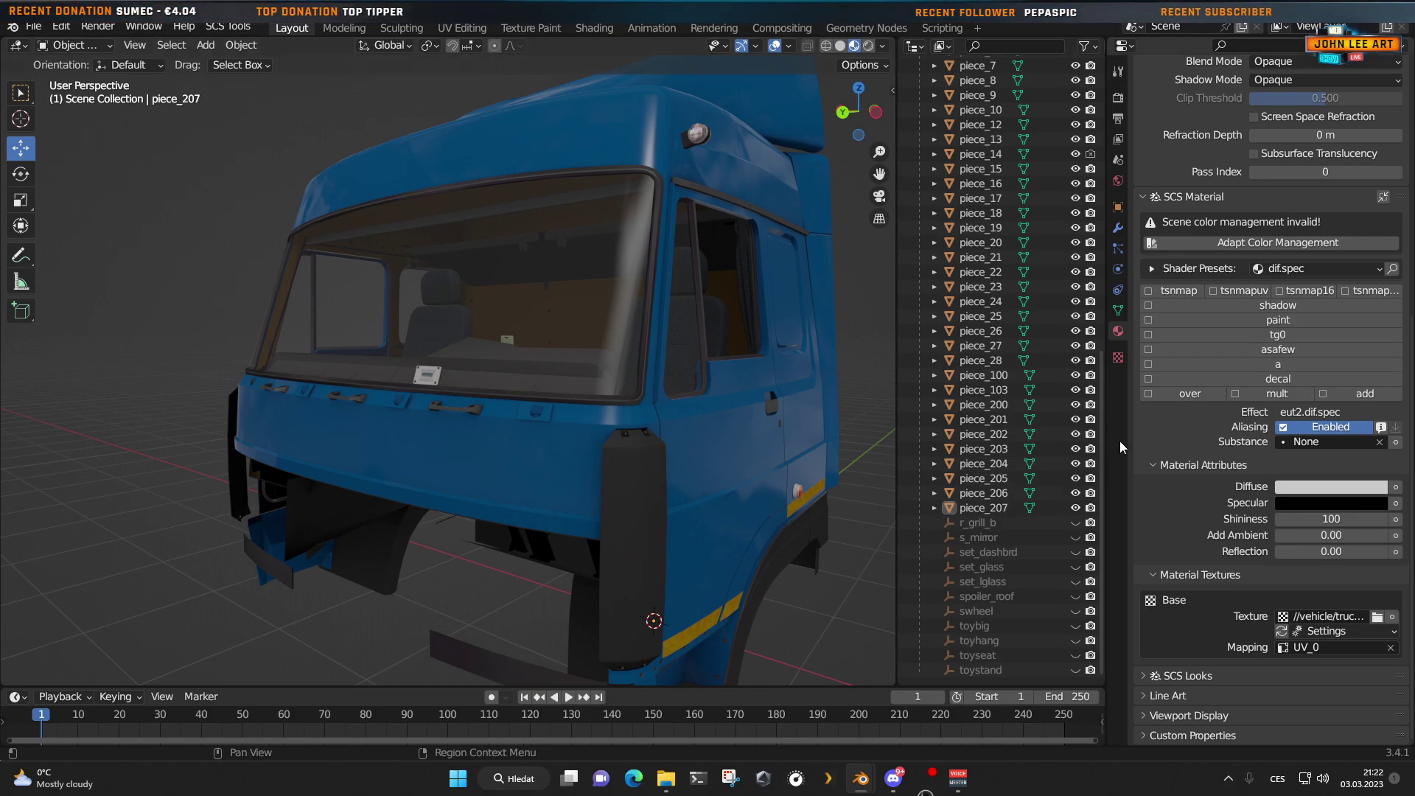
scroll(1250, 430, "up", 10)
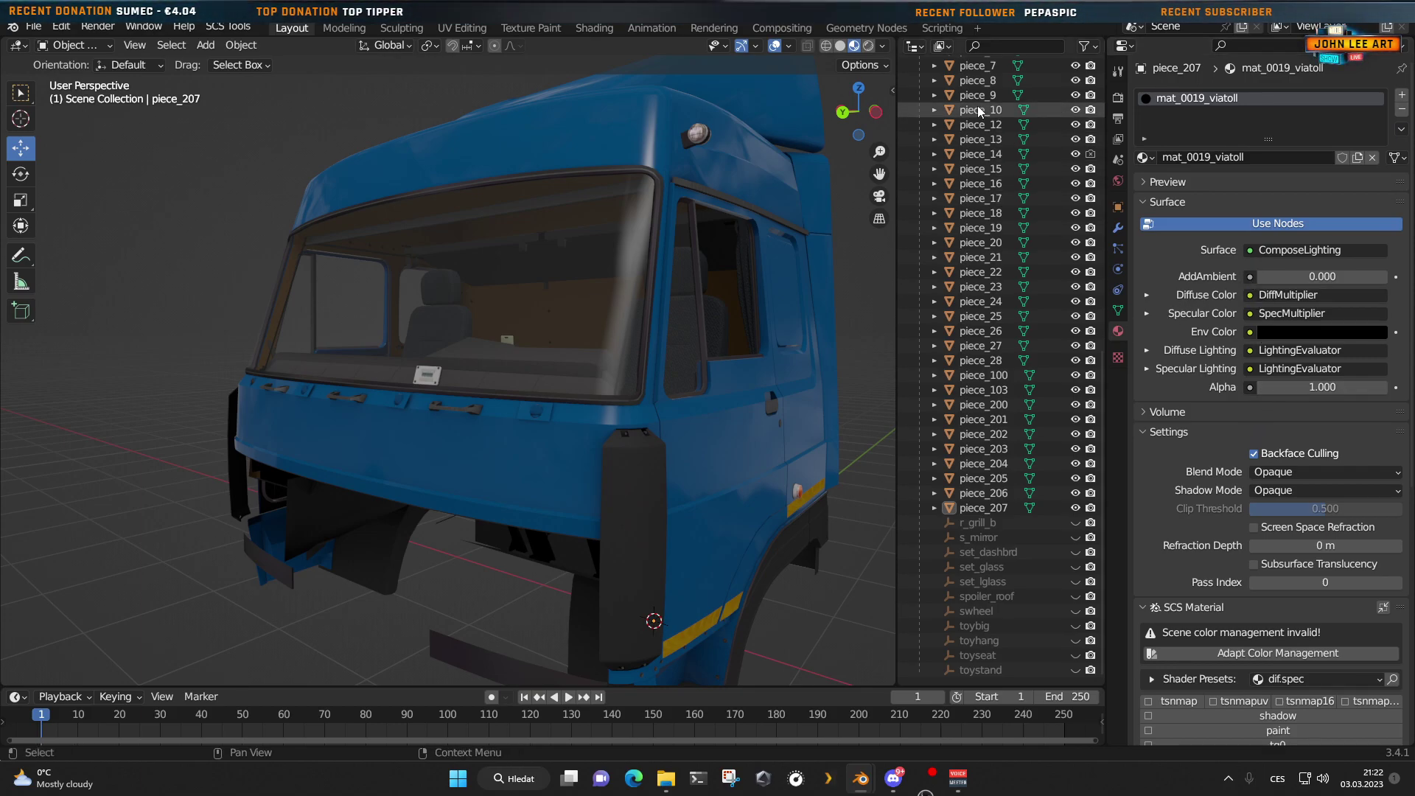
scroll(990, 191, "up", 6)
scroll(992, 191, "up", 13)
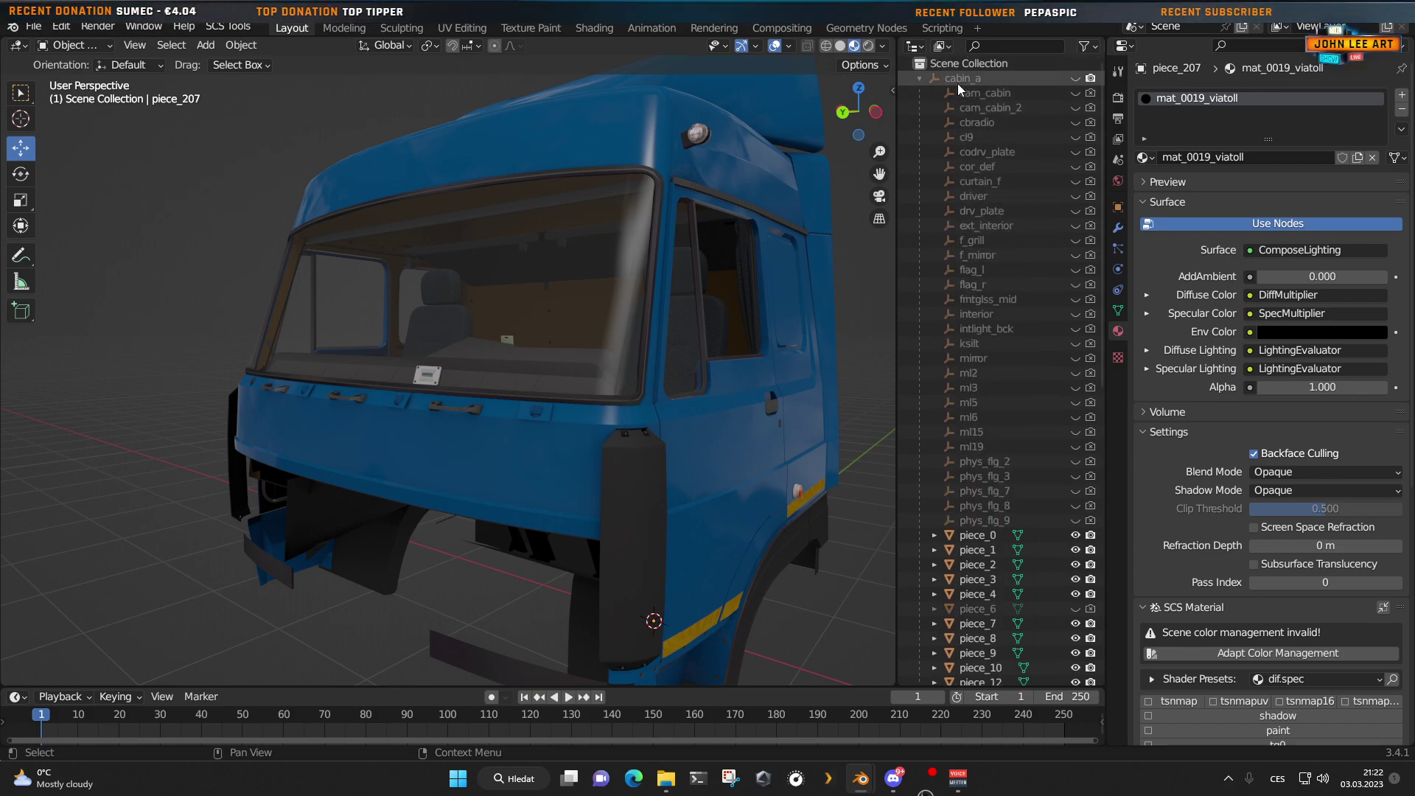
left_click(958, 80)
left_click(1119, 119)
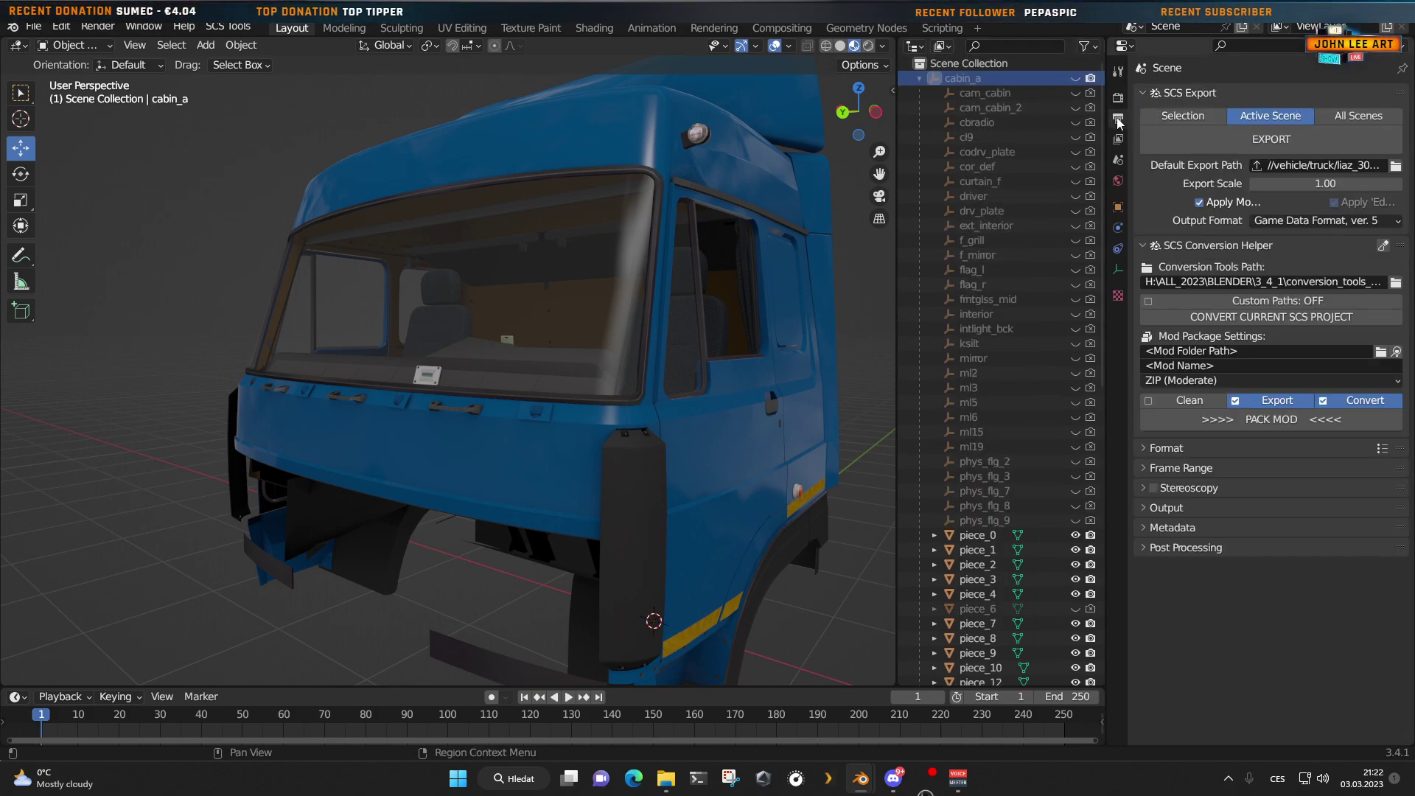
left_click(1273, 141)
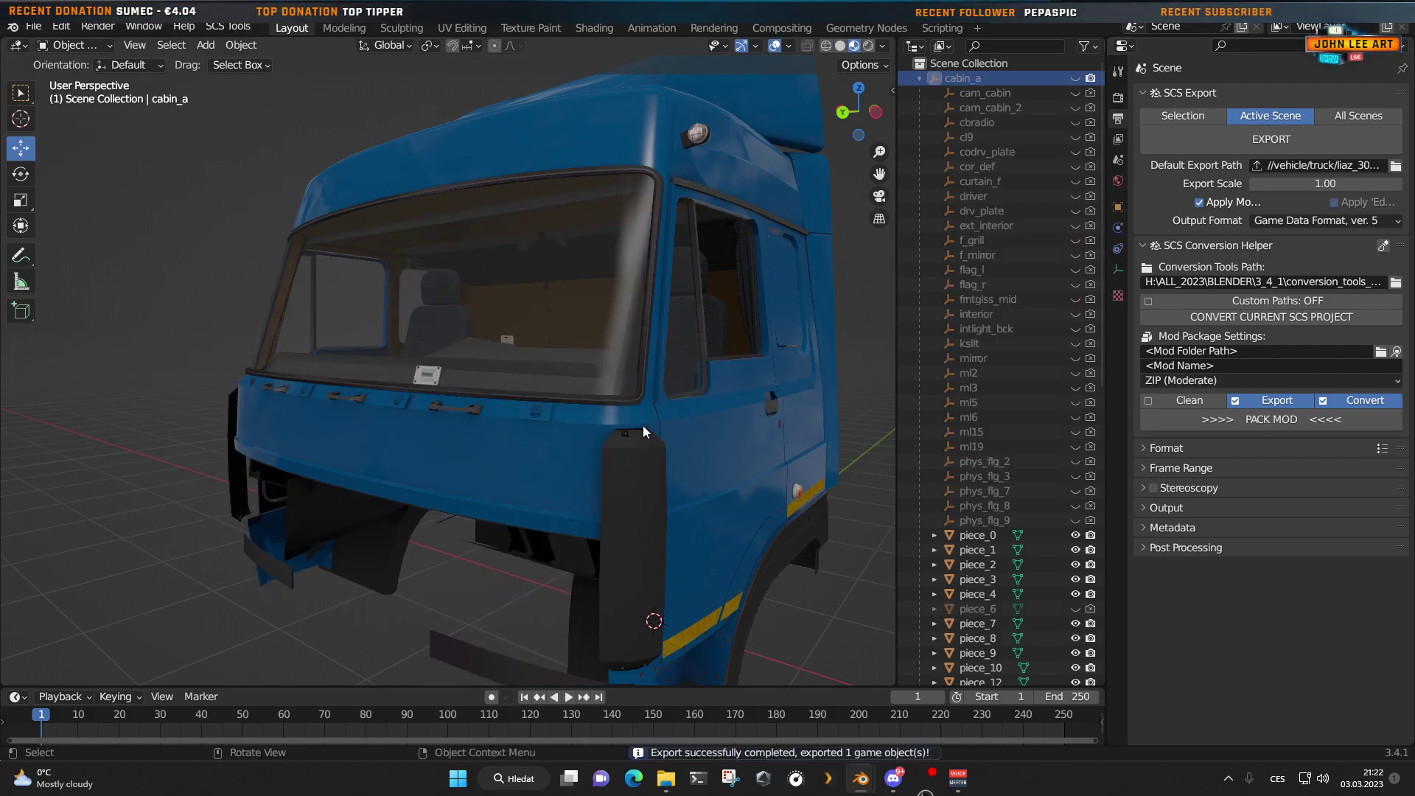
Step: Unhide the ml2, ml3, ml5 and ml6 locators in the cabin_a hierarchy
scroll(643, 426, "down", 3)
middle_click_drag(586, 445, 560, 466)
scroll(559, 467, "up", 3)
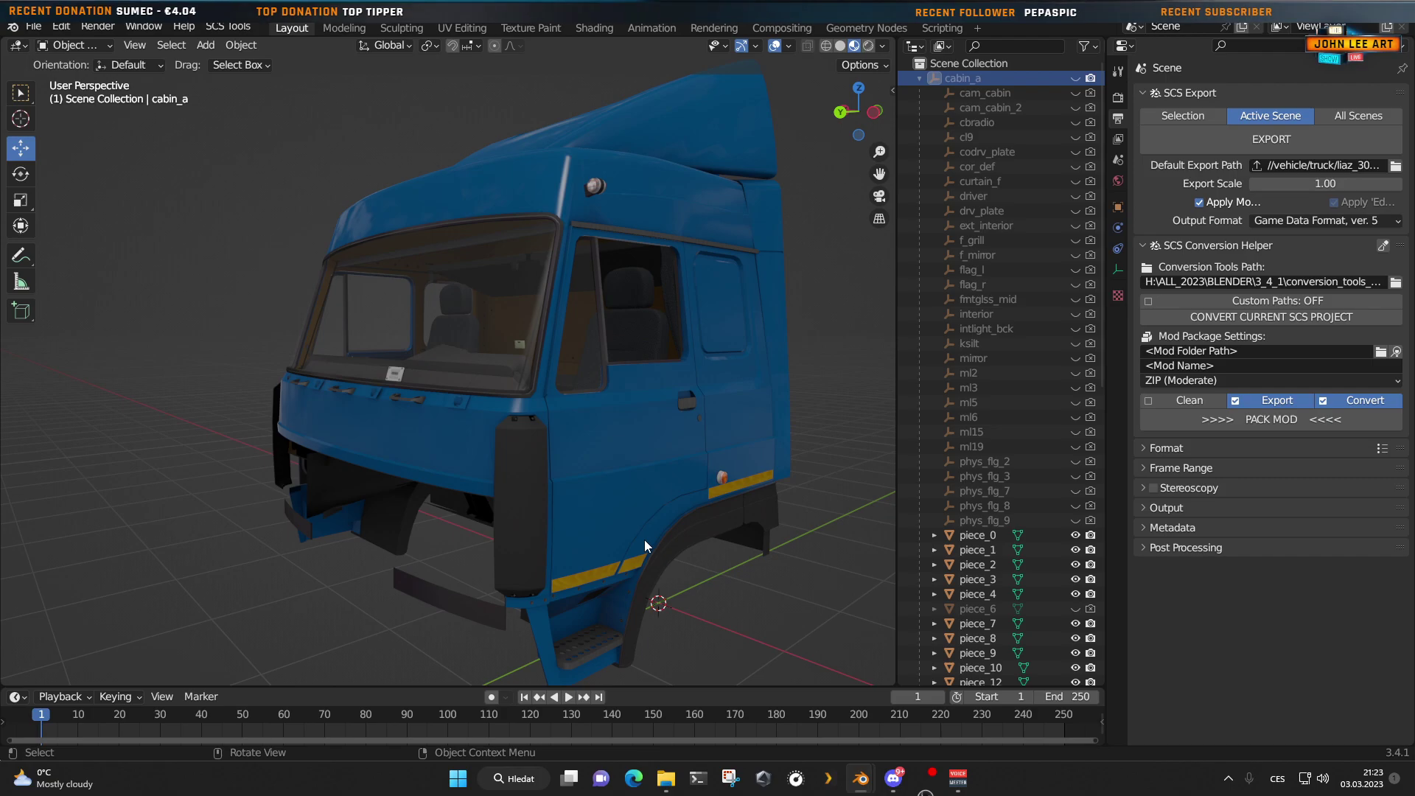
middle_click_drag(528, 499, 487, 511)
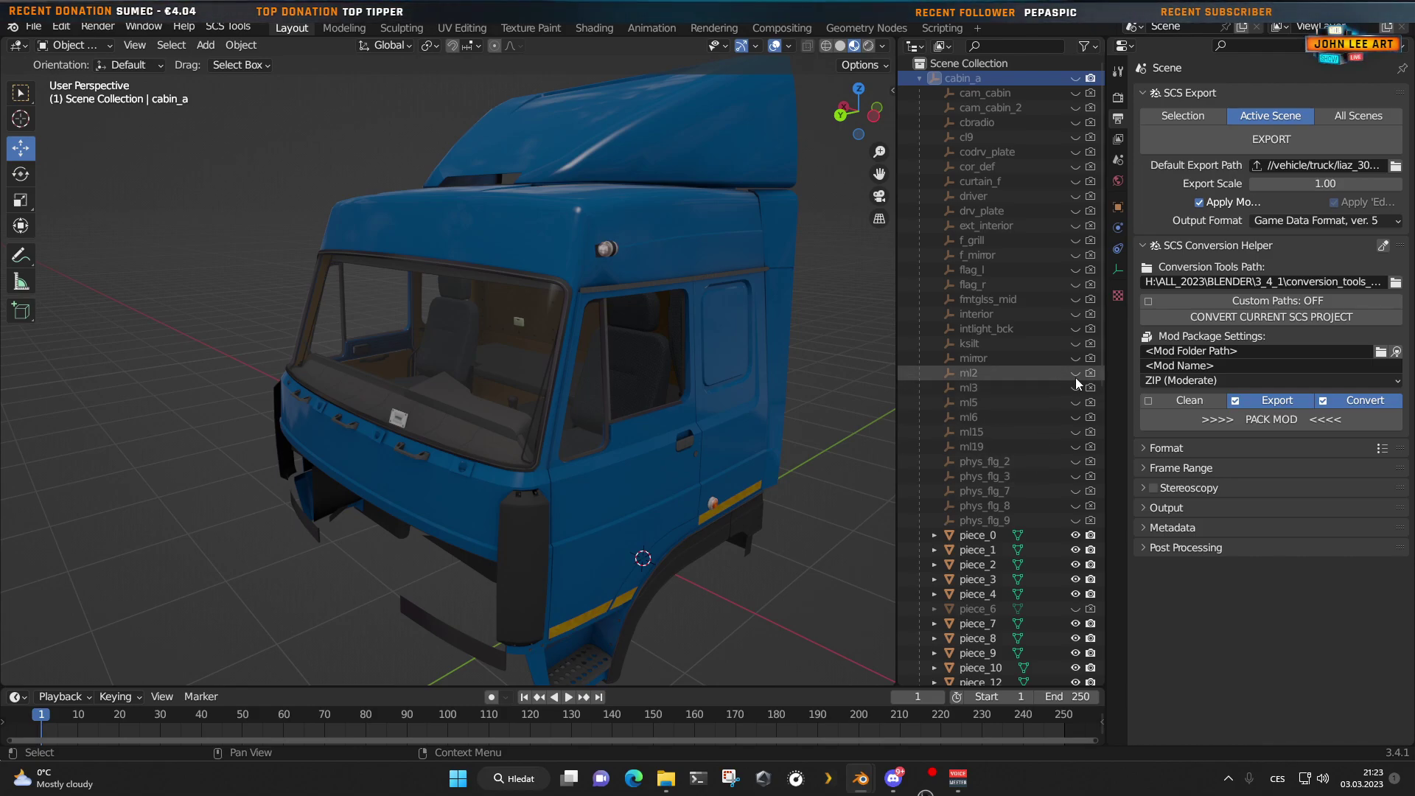
left_click_drag(1076, 374, 1078, 415)
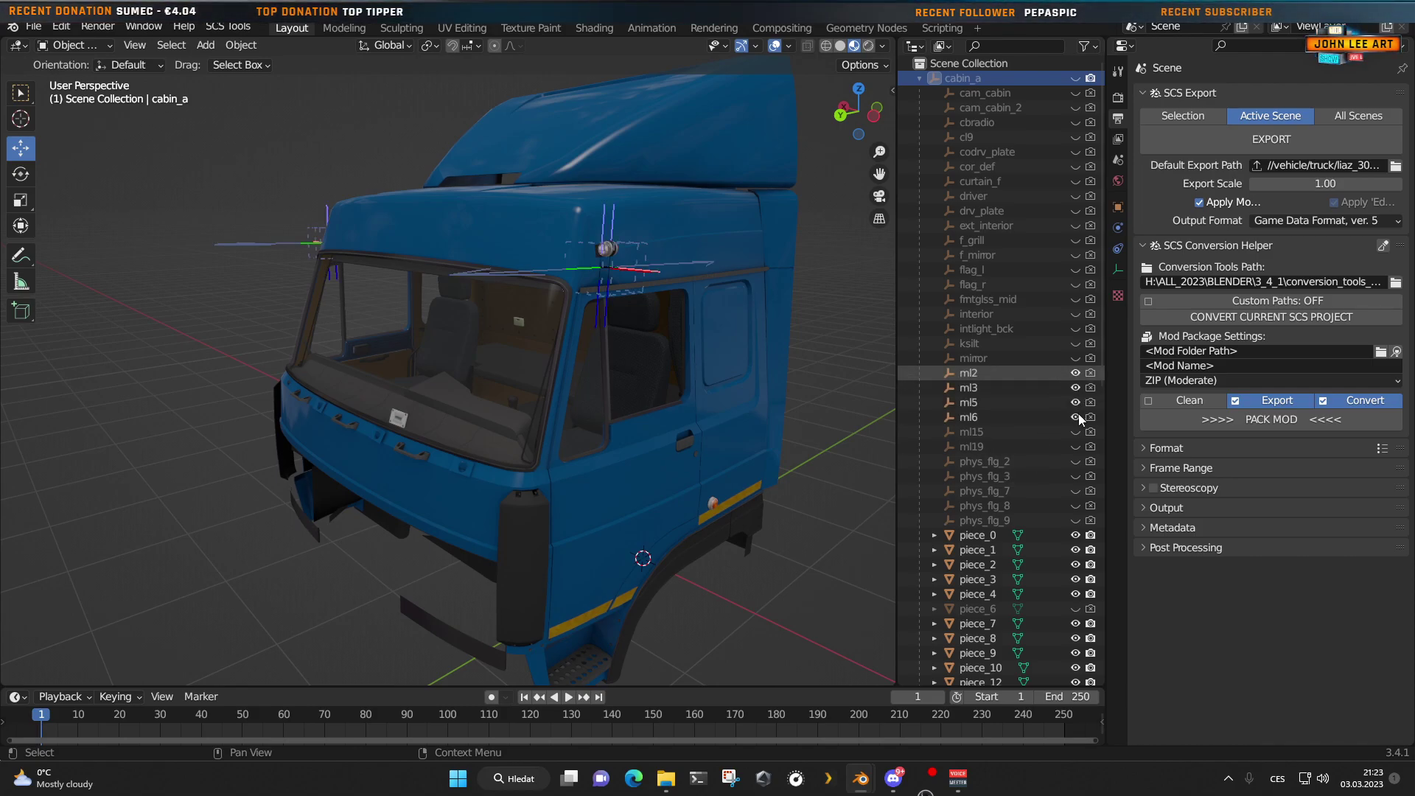
Step: Select the ml2 locator and raise it along Z to the height of the marker lamp beside the roof
left_click(969, 373)
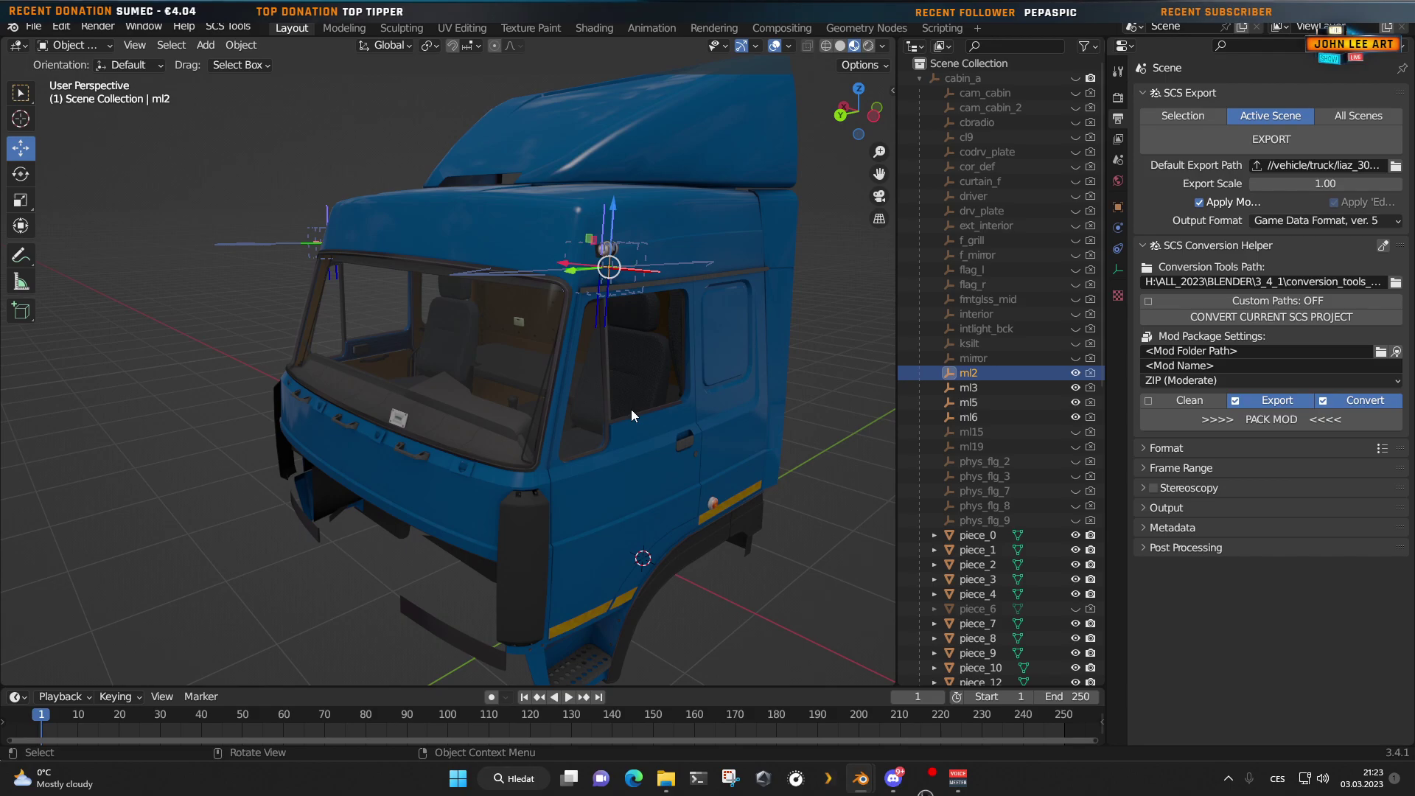
key("KP_Decimal")
middle_click_drag(631, 415, 413, 372)
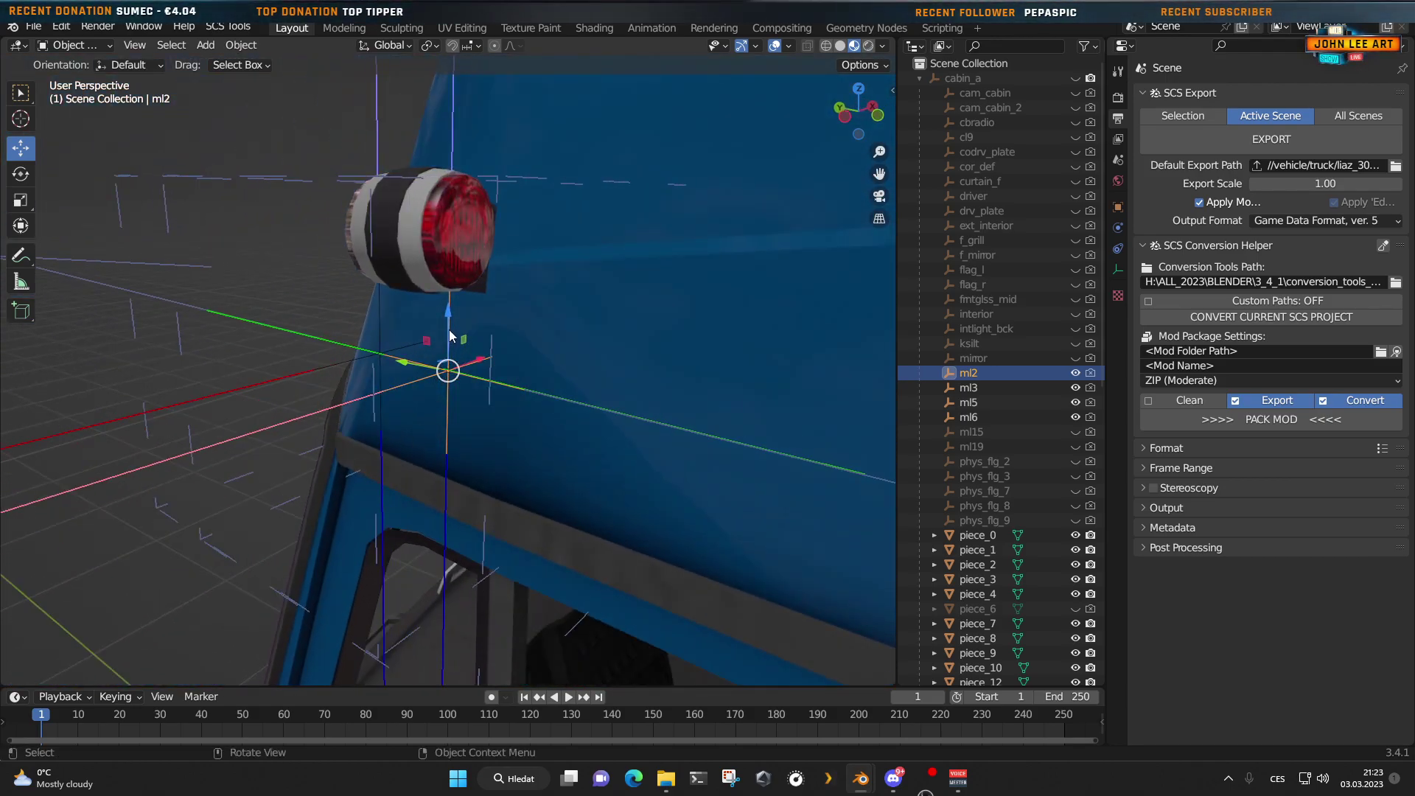
left_click_drag(448, 330, 432, 228)
key("KP_Decimal")
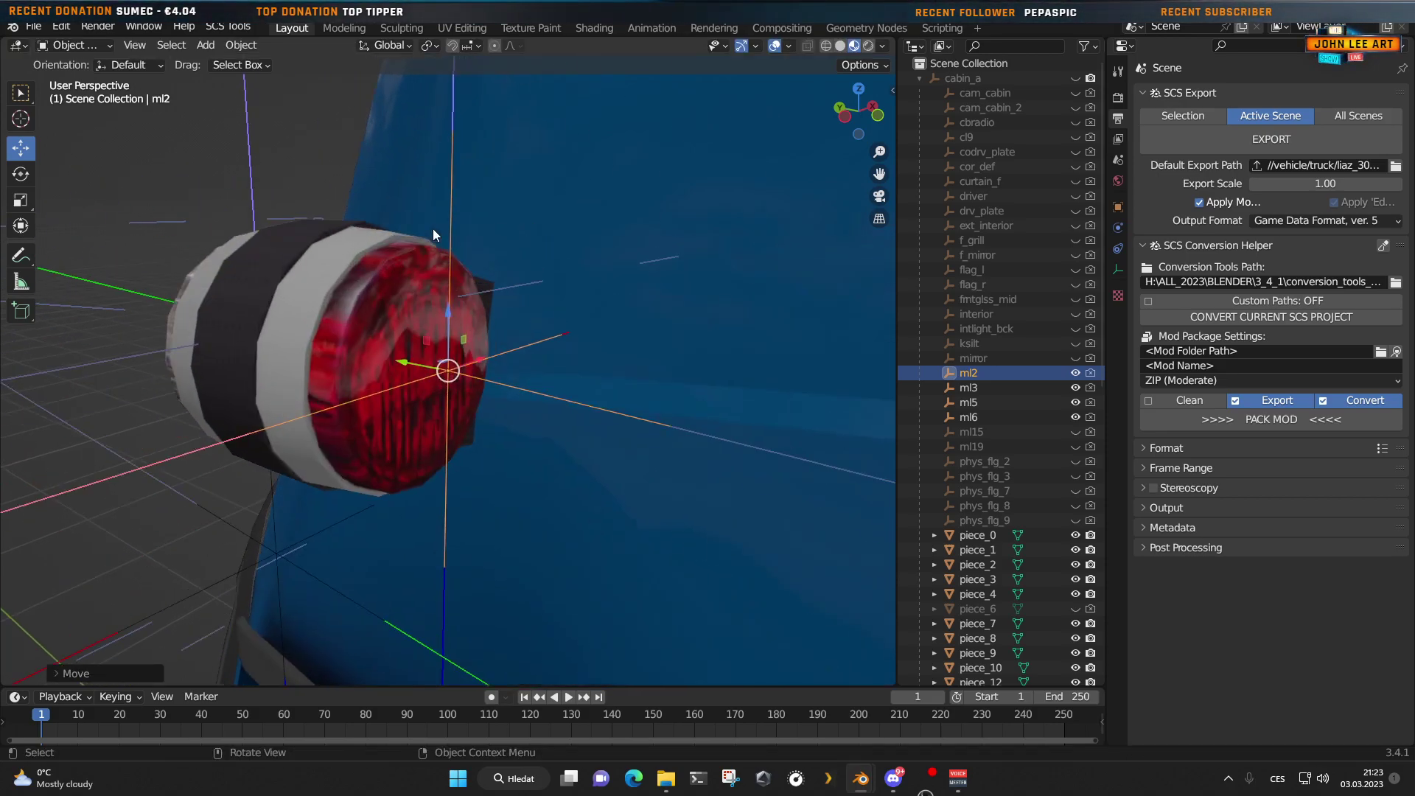
Step: Shift ml2 along Y and X so it sits centred on the marker lamp's red lens
middle_click_drag(460, 247, 471, 392)
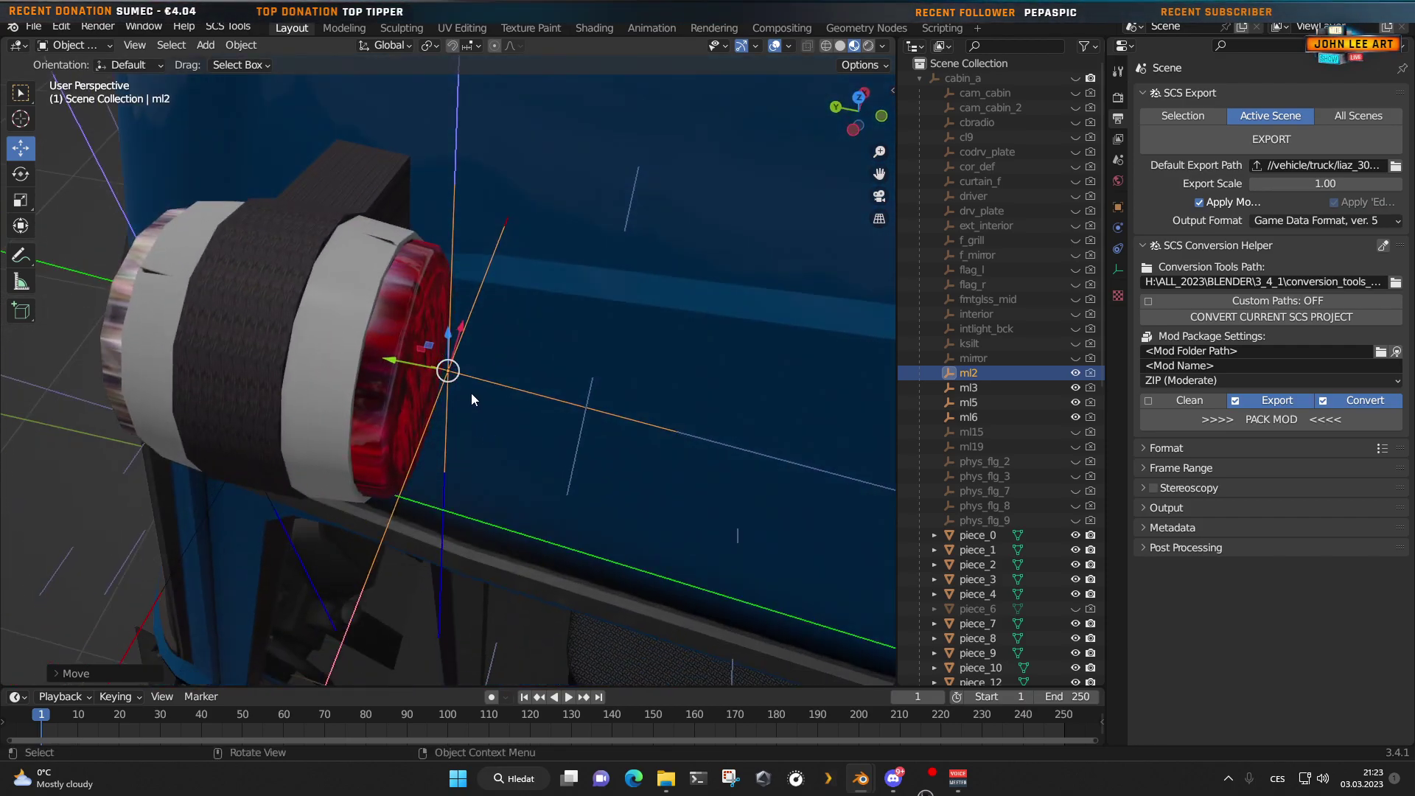
left_click_drag(404, 366, 380, 358)
middle_click_drag(501, 458, 358, 390)
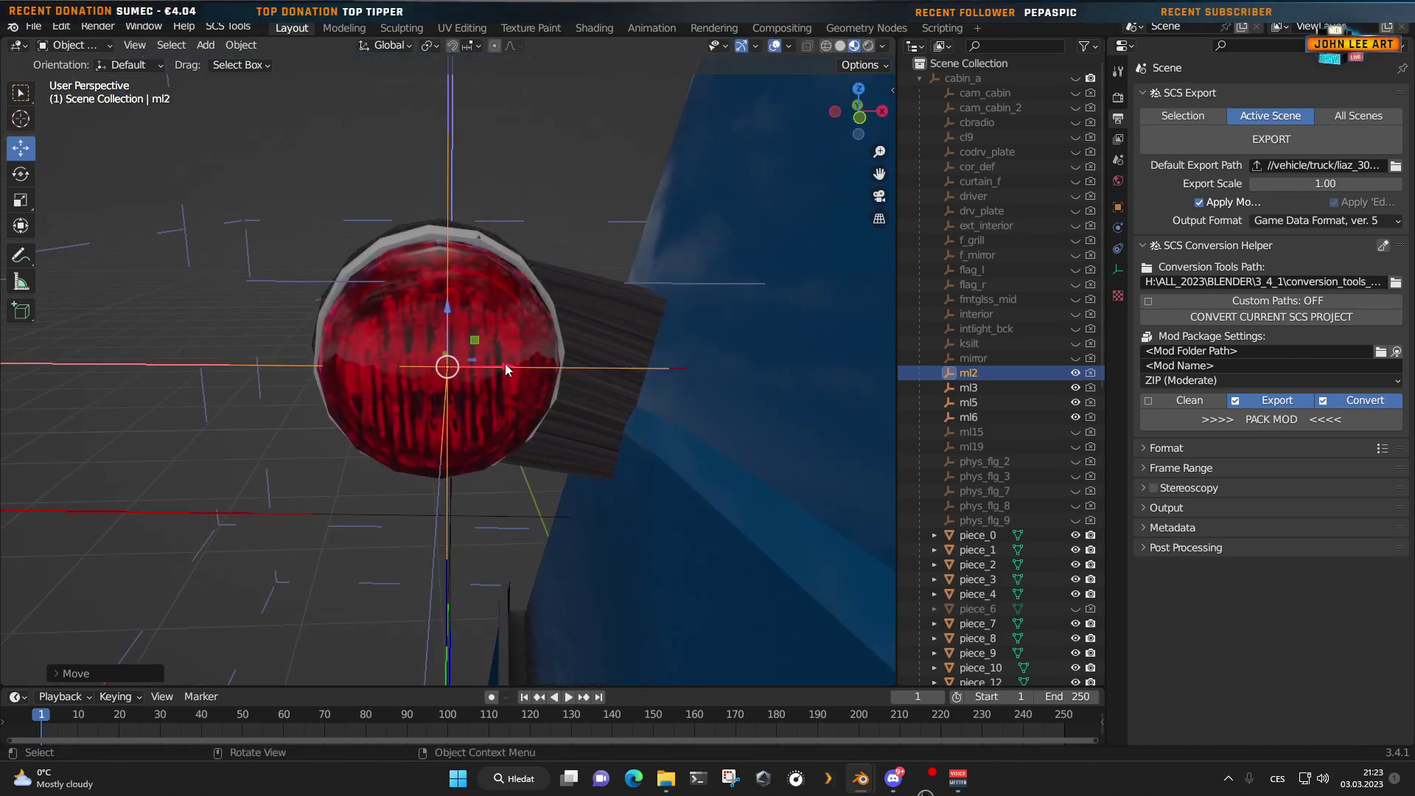
left_click_drag(506, 364, 493, 366)
scroll(400, 453, "down", 5)
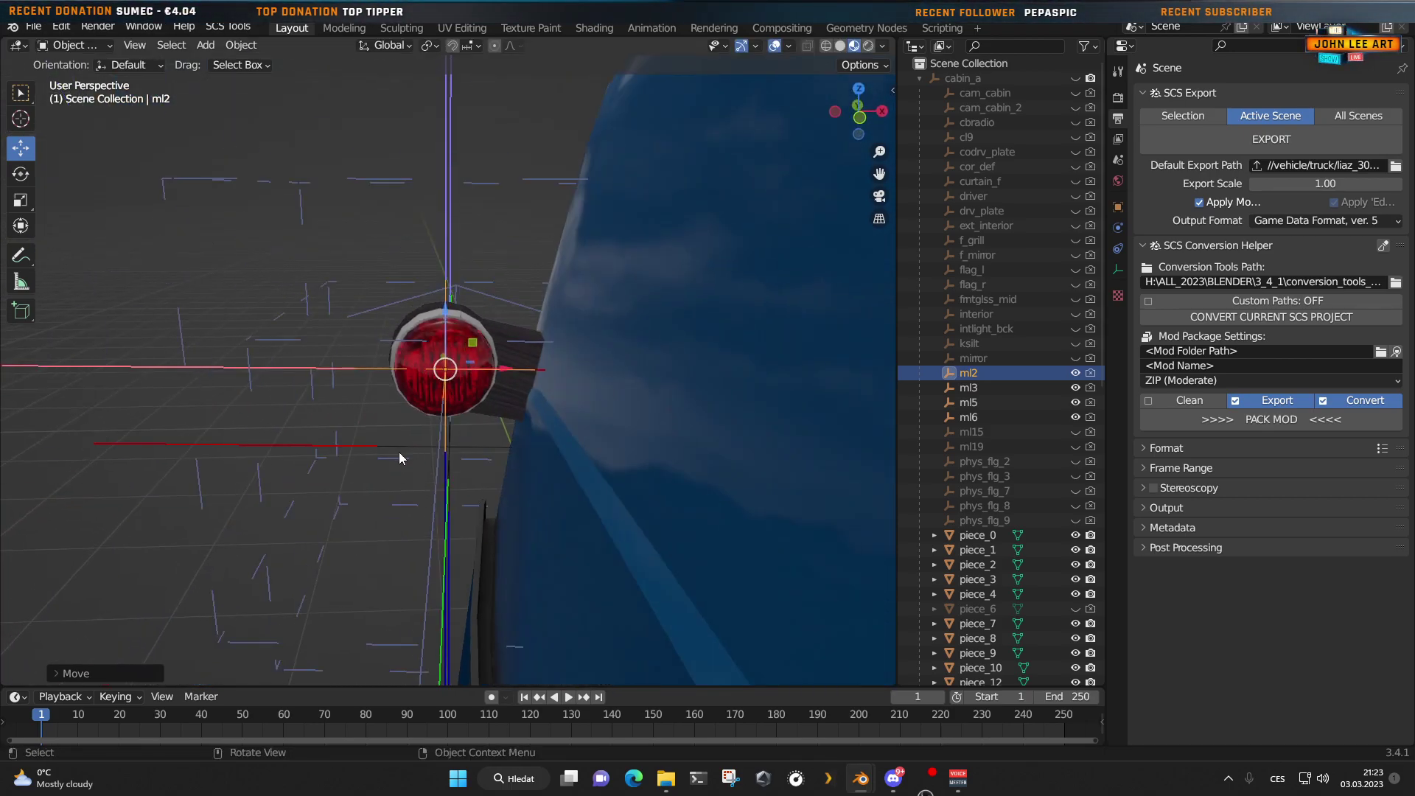
middle_click_drag(399, 453, 343, 465)
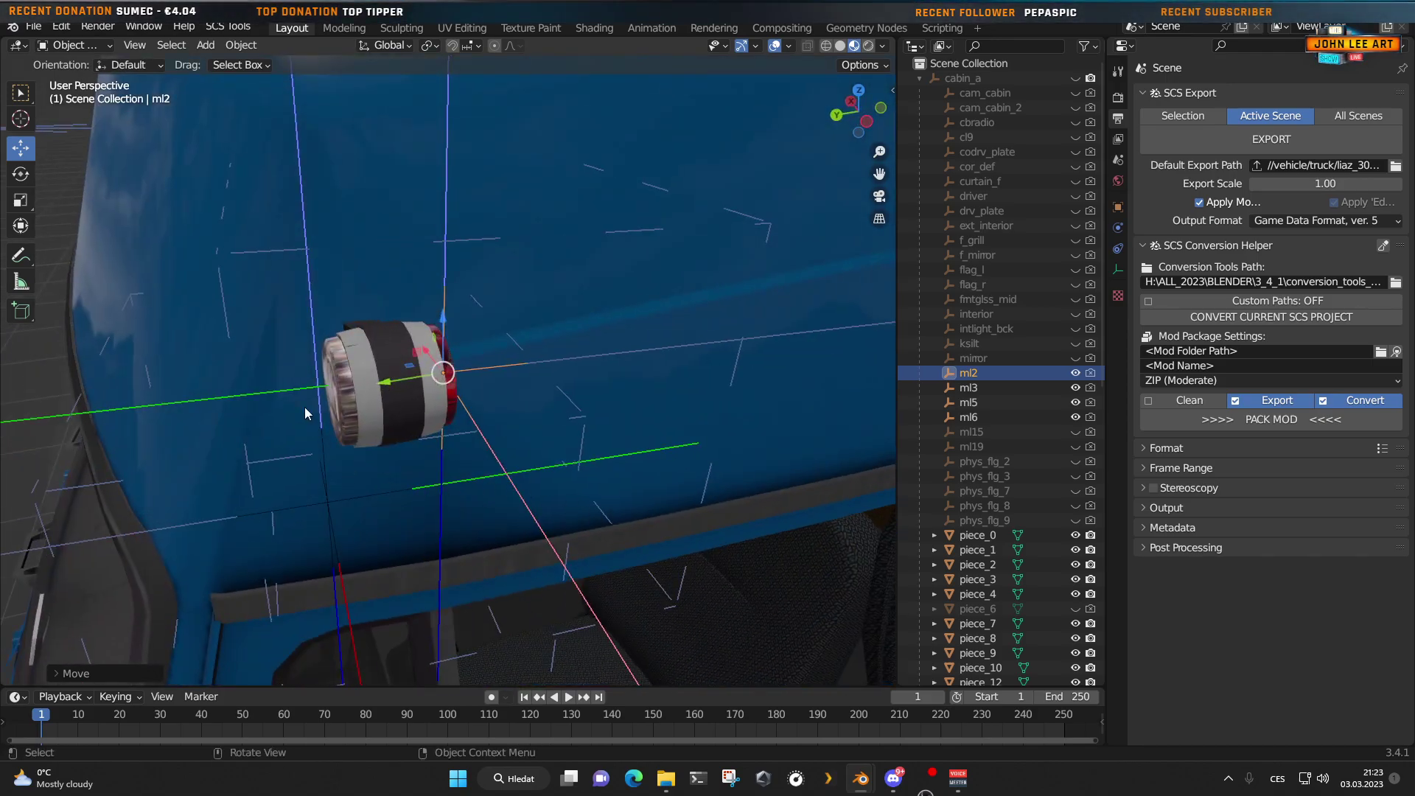
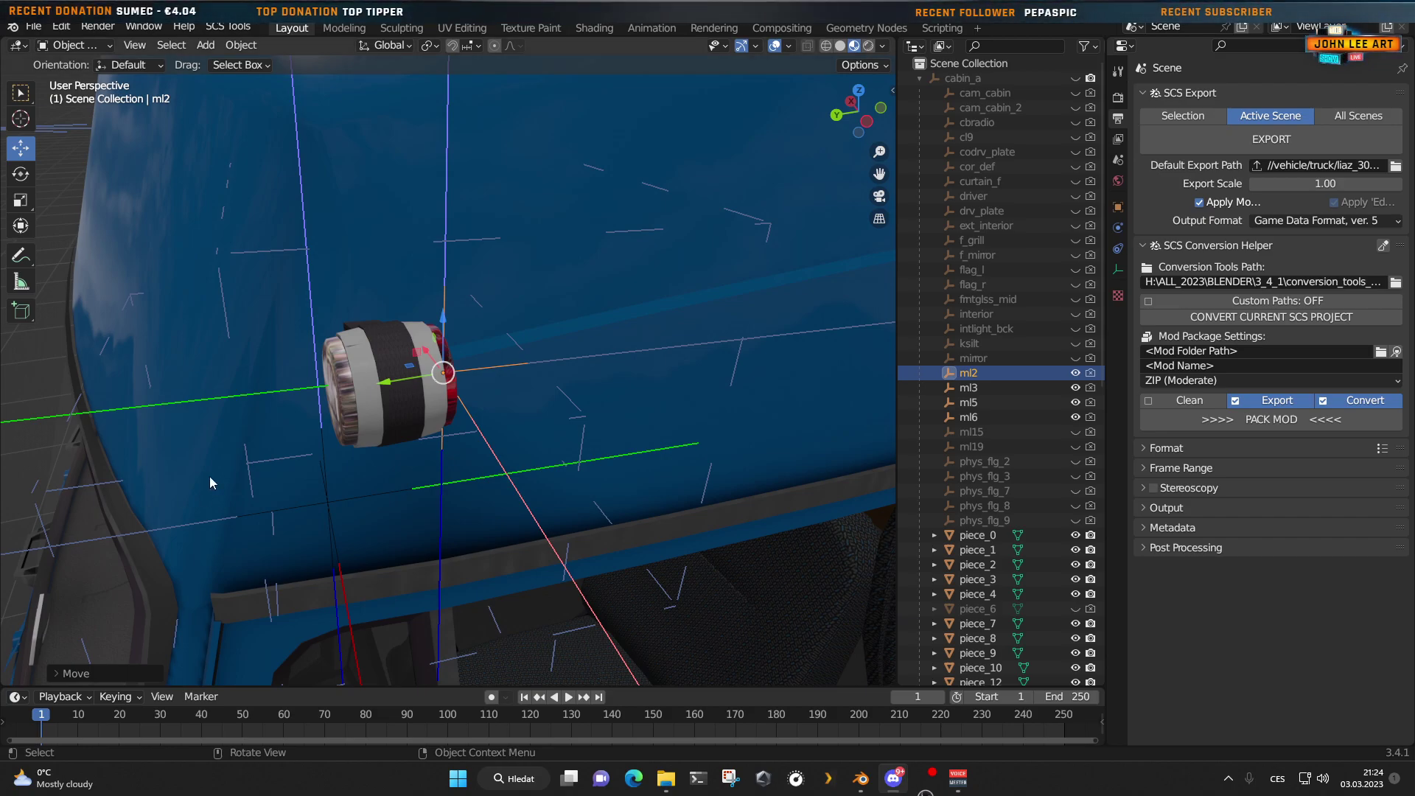
Step: Inspect the roof marker lamp's two lenses and check where the ml2, ml5 and ml6 locators sit on the cab
left_click(318, 390)
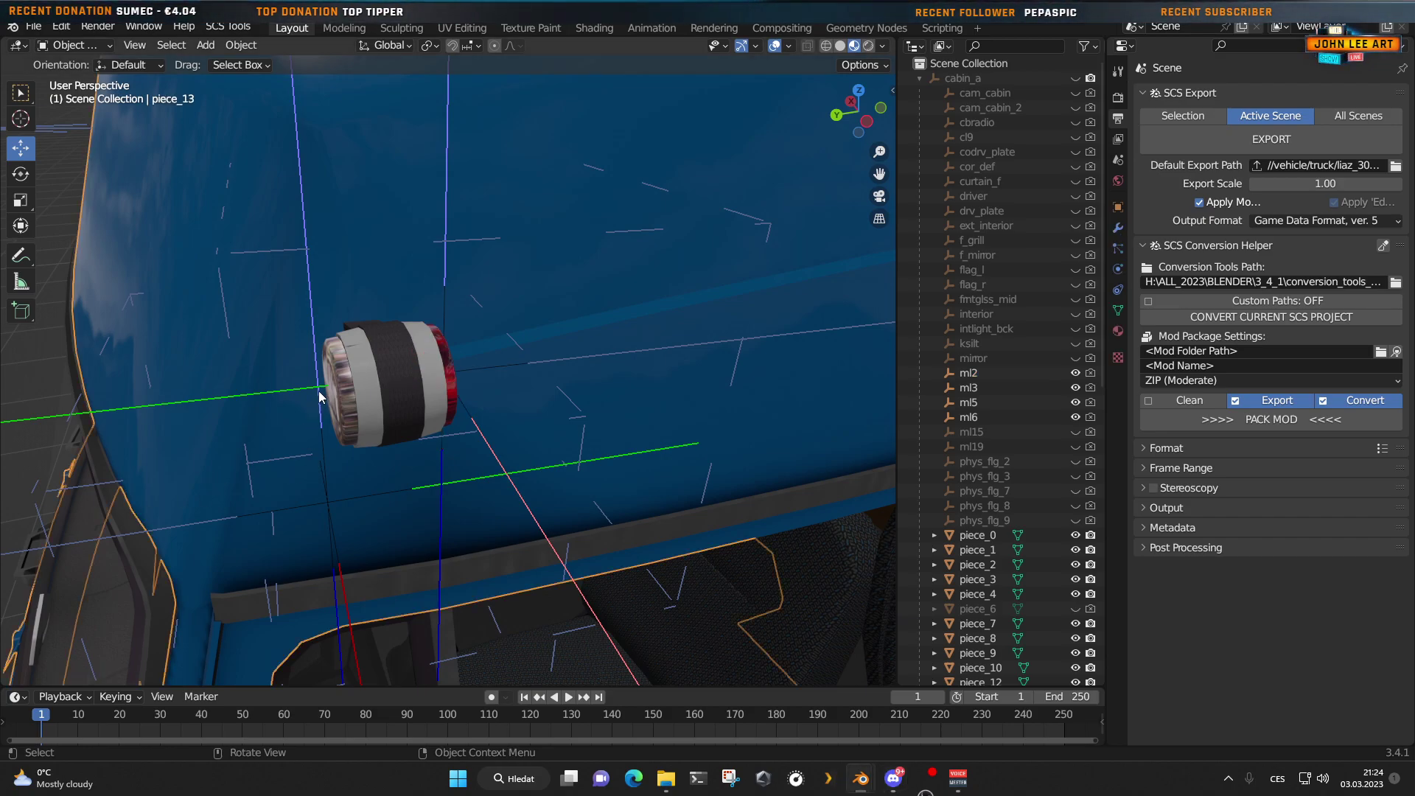
middle_click_drag(387, 430, 822, 609)
scroll(587, 538, "up", 4)
left_click(763, 570)
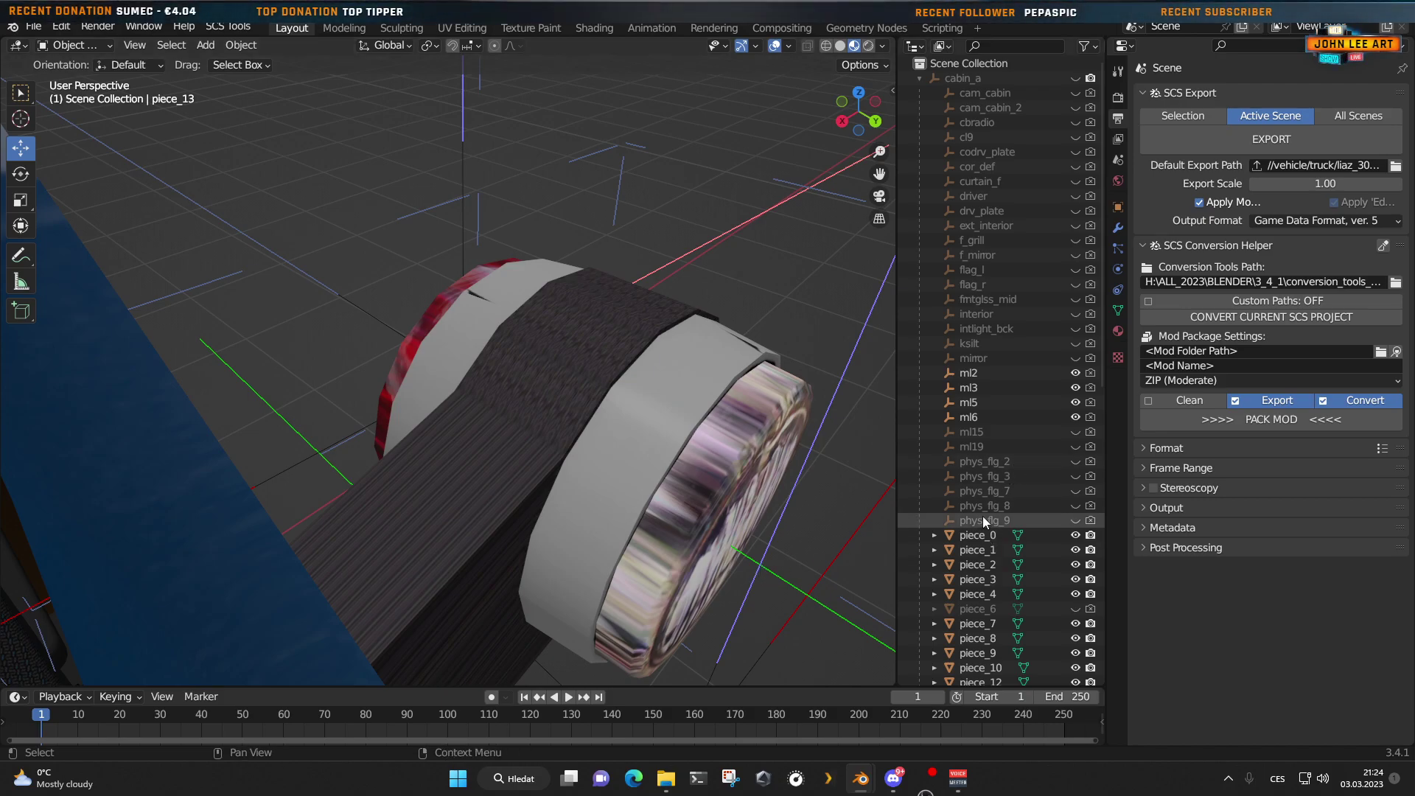
left_click(992, 374)
left_click(989, 389)
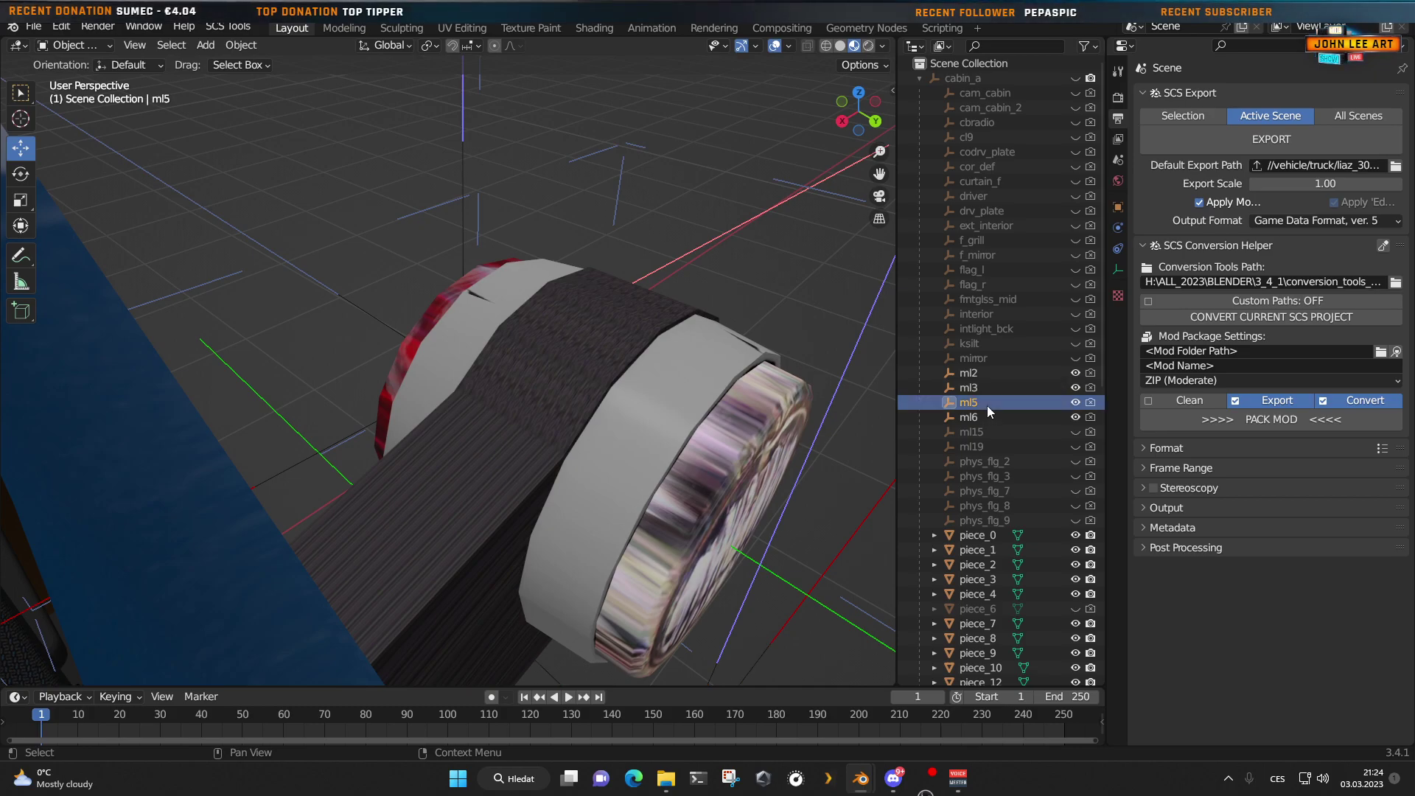
left_click(988, 418)
key("KP_Decimal")
scroll(617, 487, "down", 8)
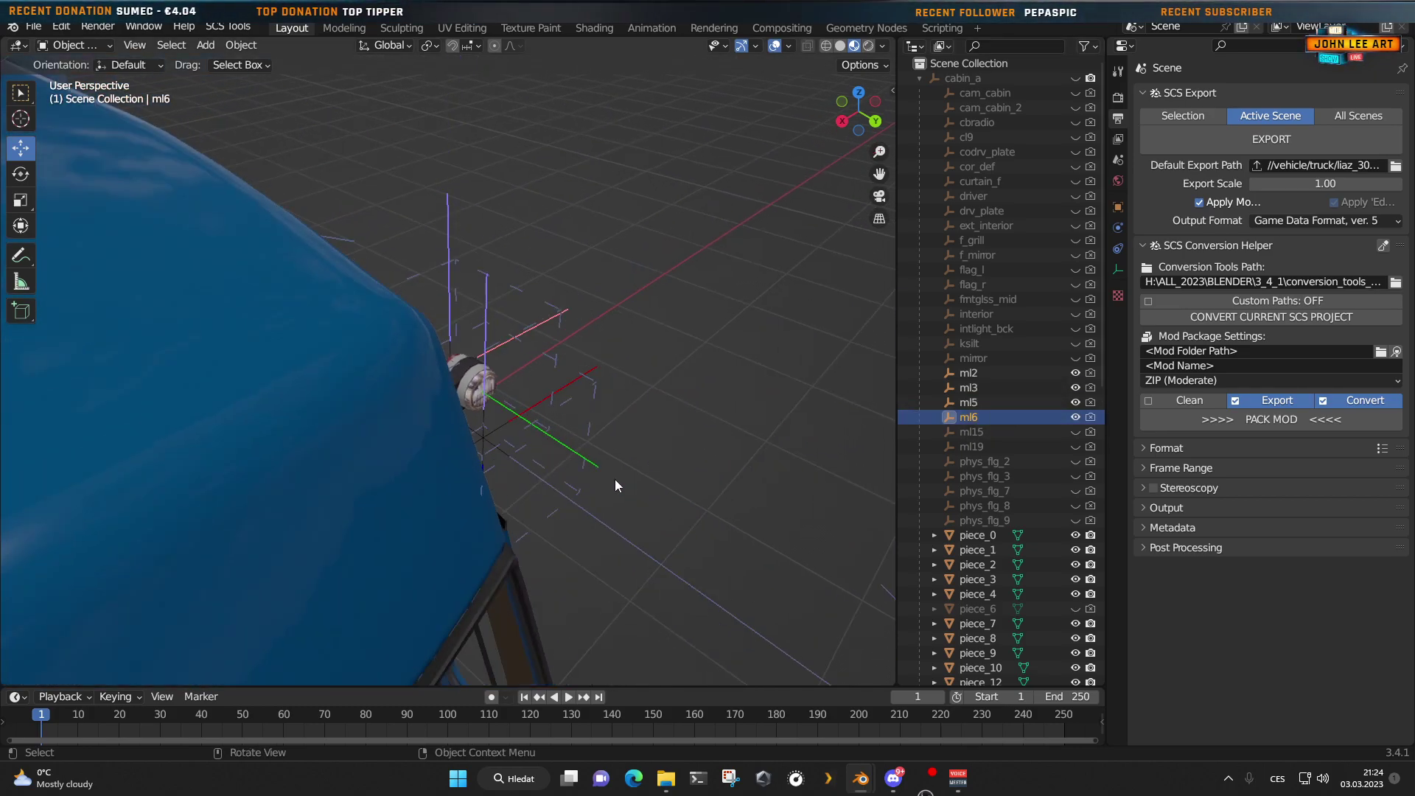
middle_click_drag(604, 475, 360, 491)
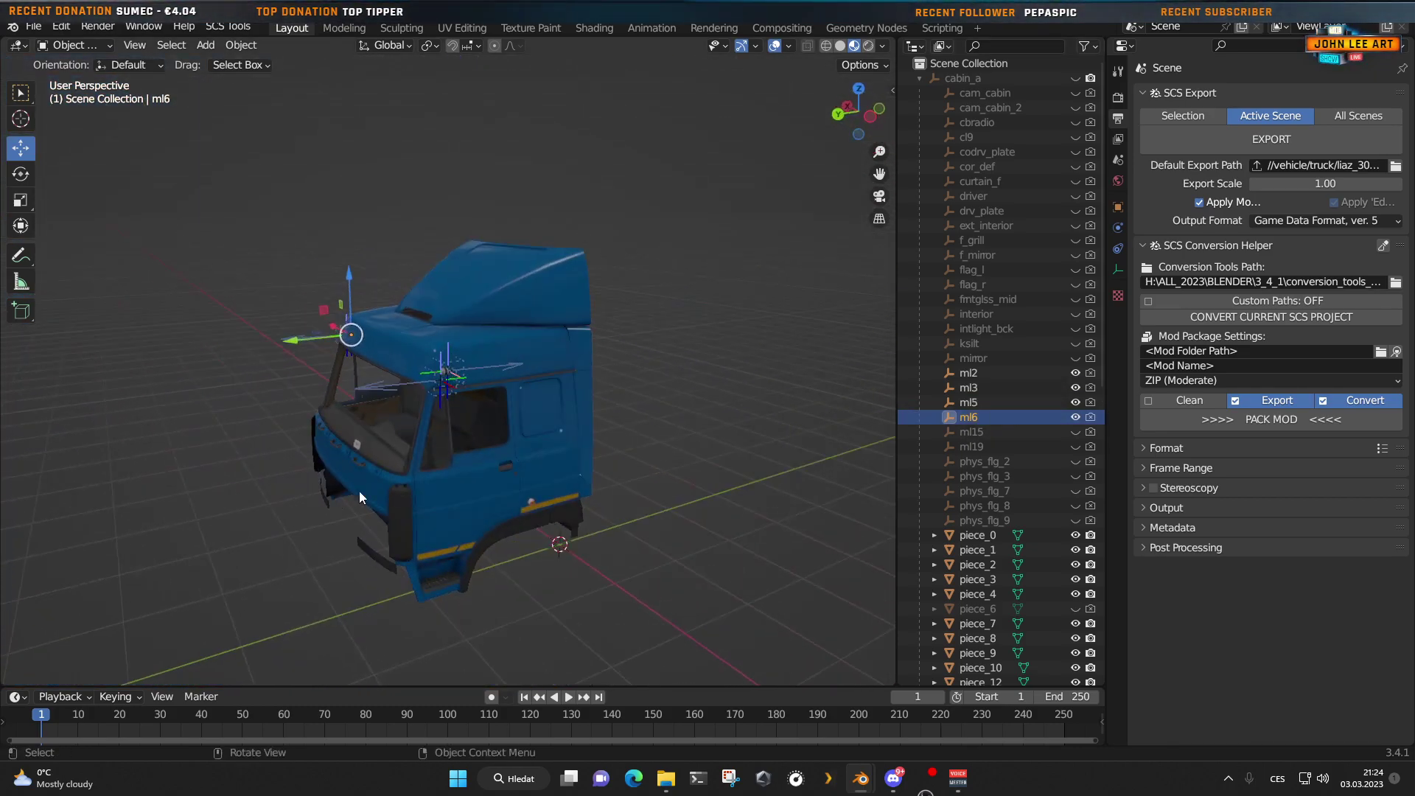
scroll(450, 500, "up", 6)
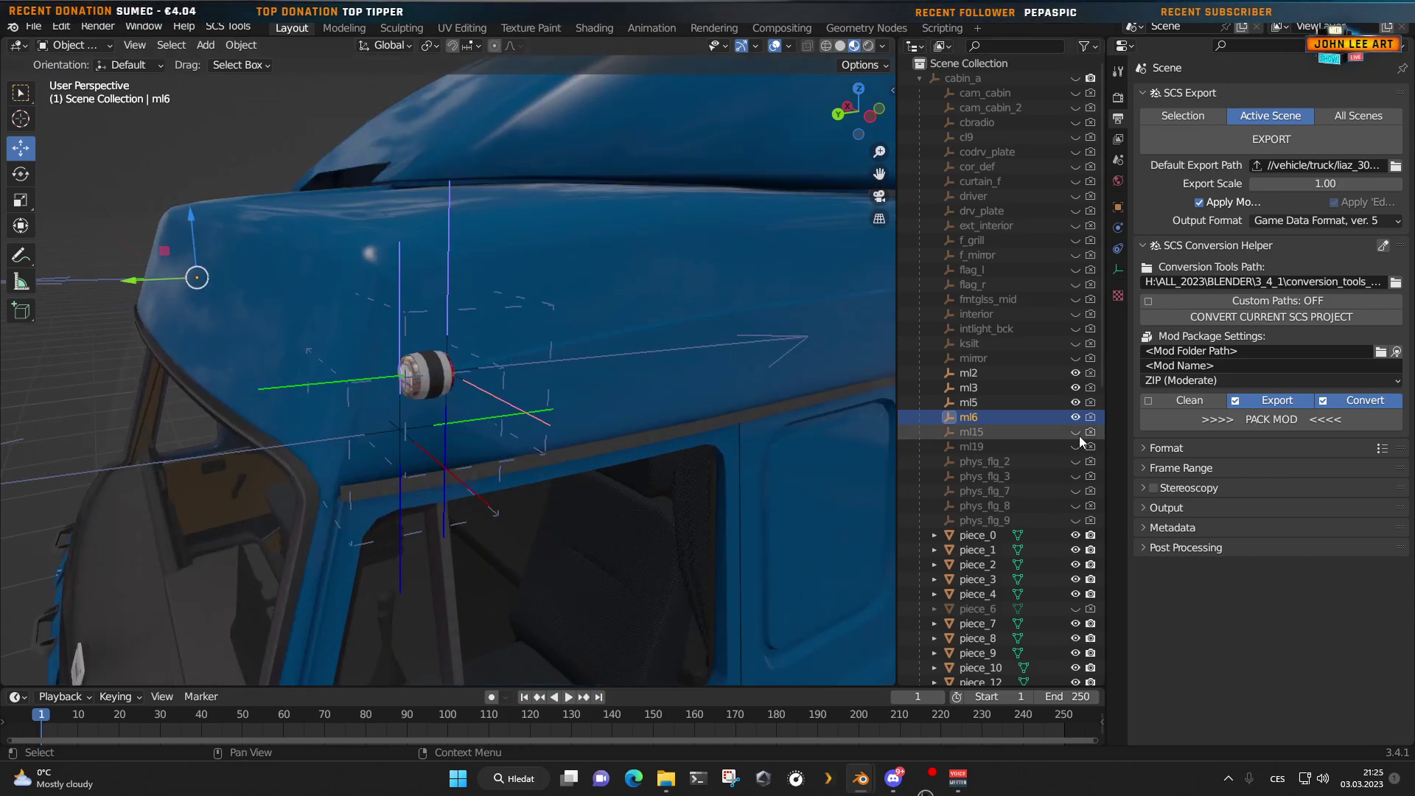
left_click(983, 373)
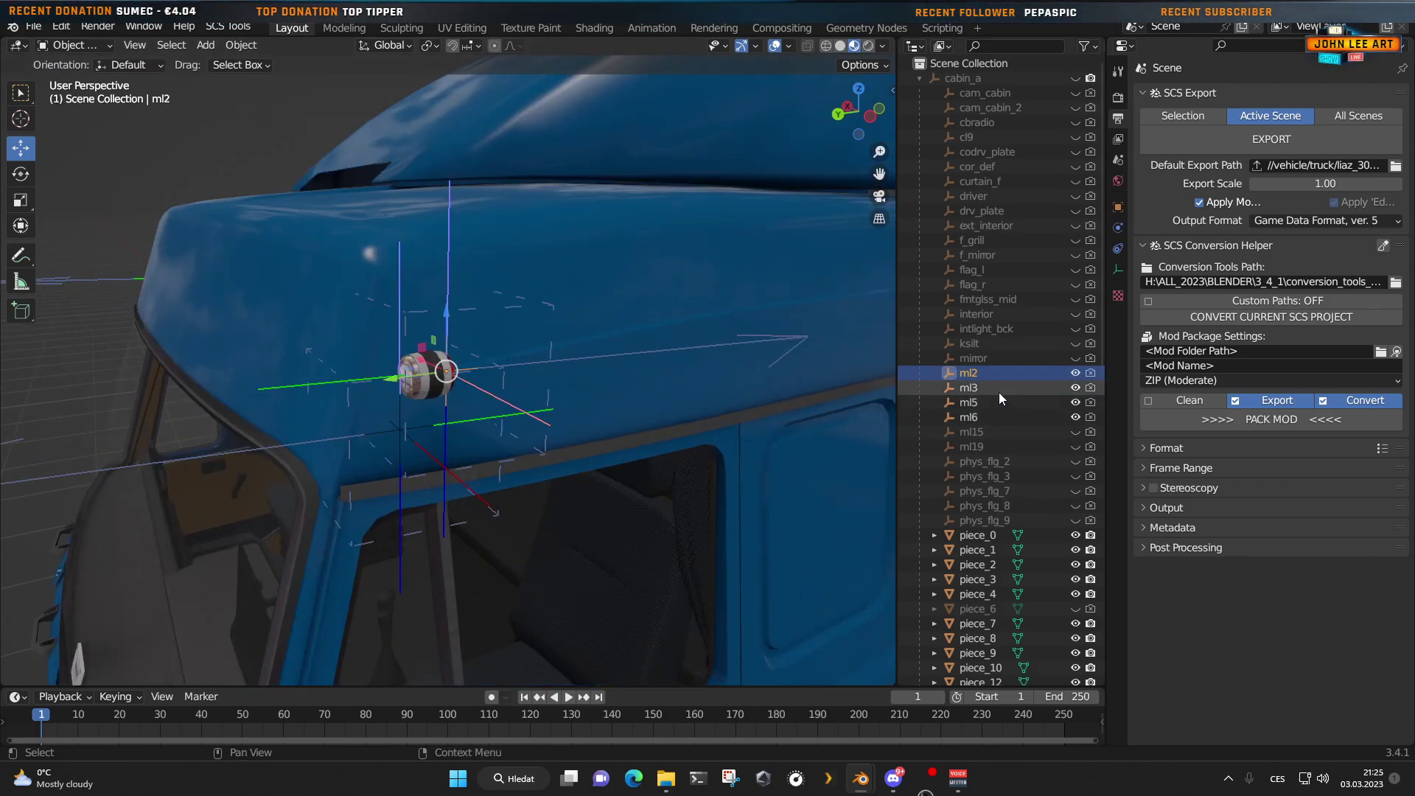
Step: Select the ml3 locator and raise it along Z to the height of the roof marker lamp
left_click(983, 386)
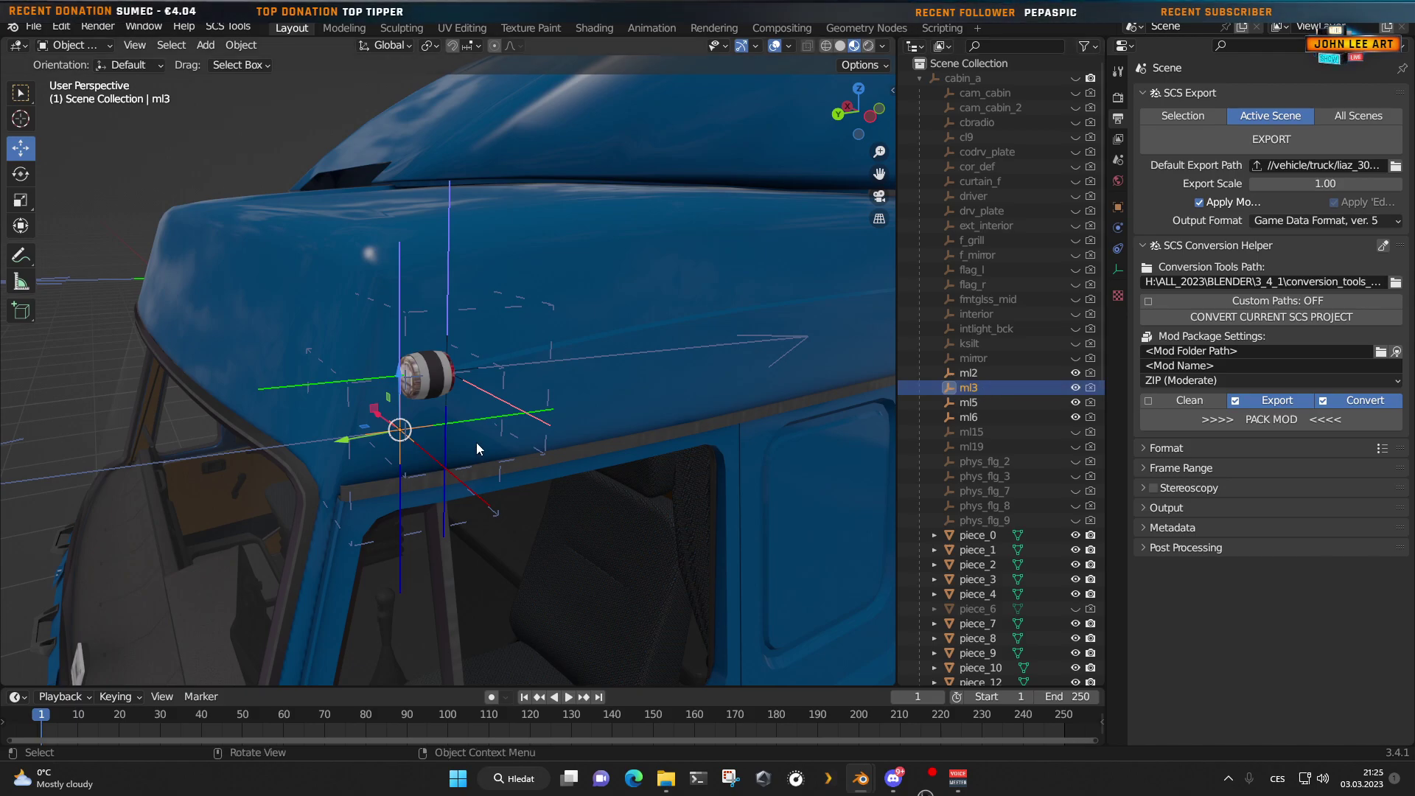
scroll(364, 440, "up", 2)
scroll(363, 440, "up", 1)
left_click_drag(365, 425, 361, 318)
Step: Shift ml3 along X, Y and Z so it sits centred on the face of the marker lamp's clear lens
mouse_move(435, 516)
middle_mouse_down()
mouse_move(456, 545)
mouse_move(541, 559)
mouse_move(419, 521)
middle_mouse_up()
scroll(418, 522, "up", 1)
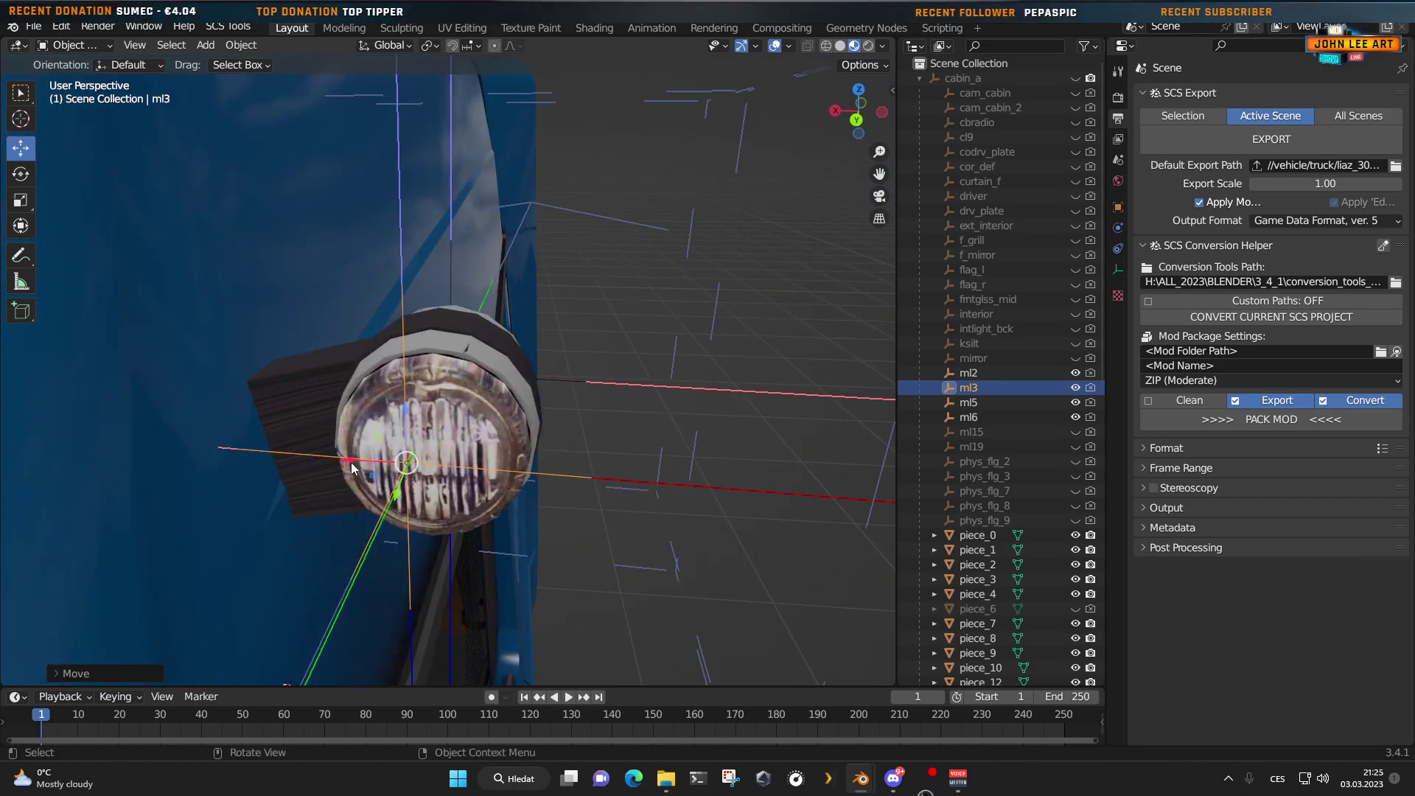
left_click_drag(369, 457, 380, 454)
middle_click_drag(381, 453, 399, 547)
left_click_drag(205, 431, 213, 426)
middle_click_drag(334, 516, 472, 478)
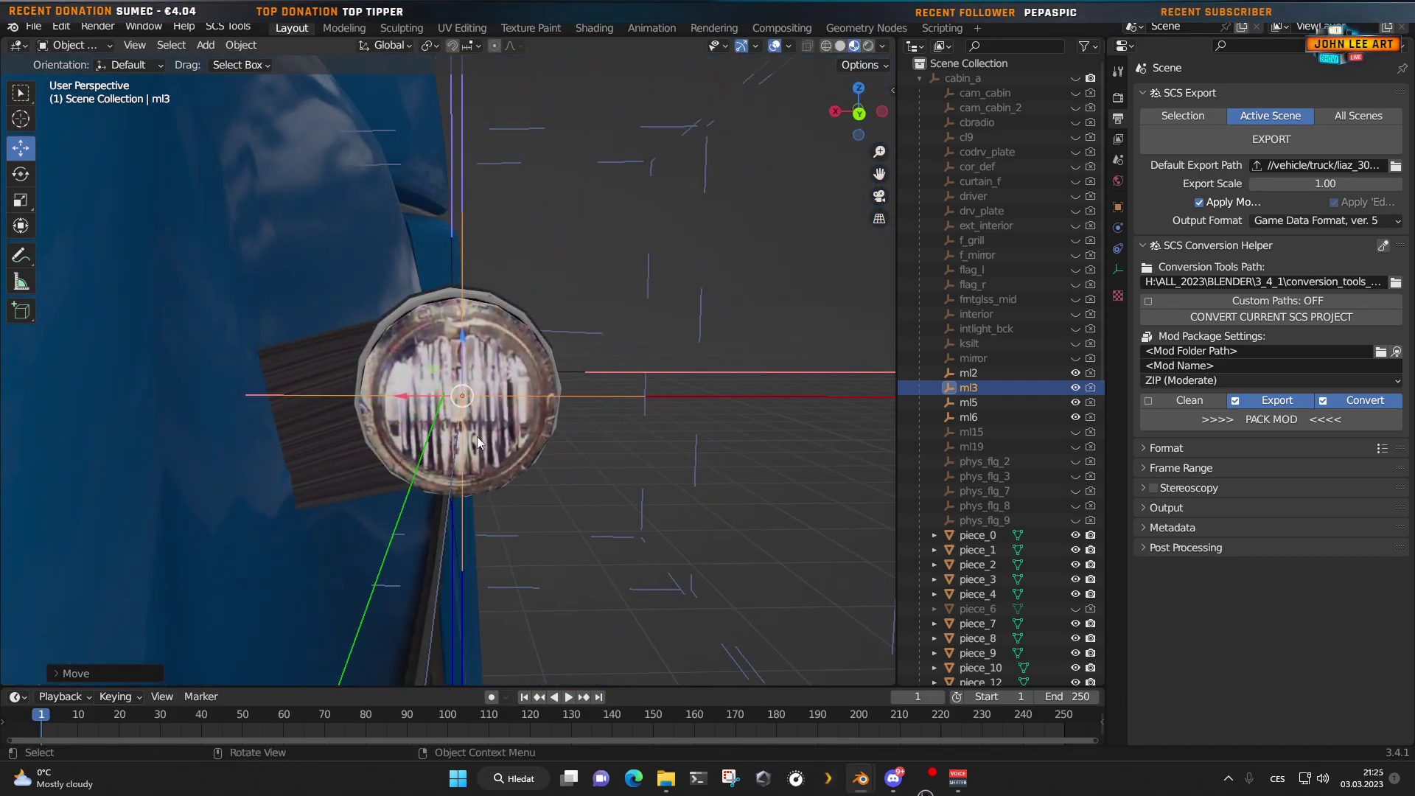
left_click_drag(466, 339, 466, 351)
middle_click_drag(521, 467, 531, 562)
Step: Select the ml5 locator on the cab's opposite side and raise it along Z towards the marker lamp's height
scroll(516, 538, "down", 2)
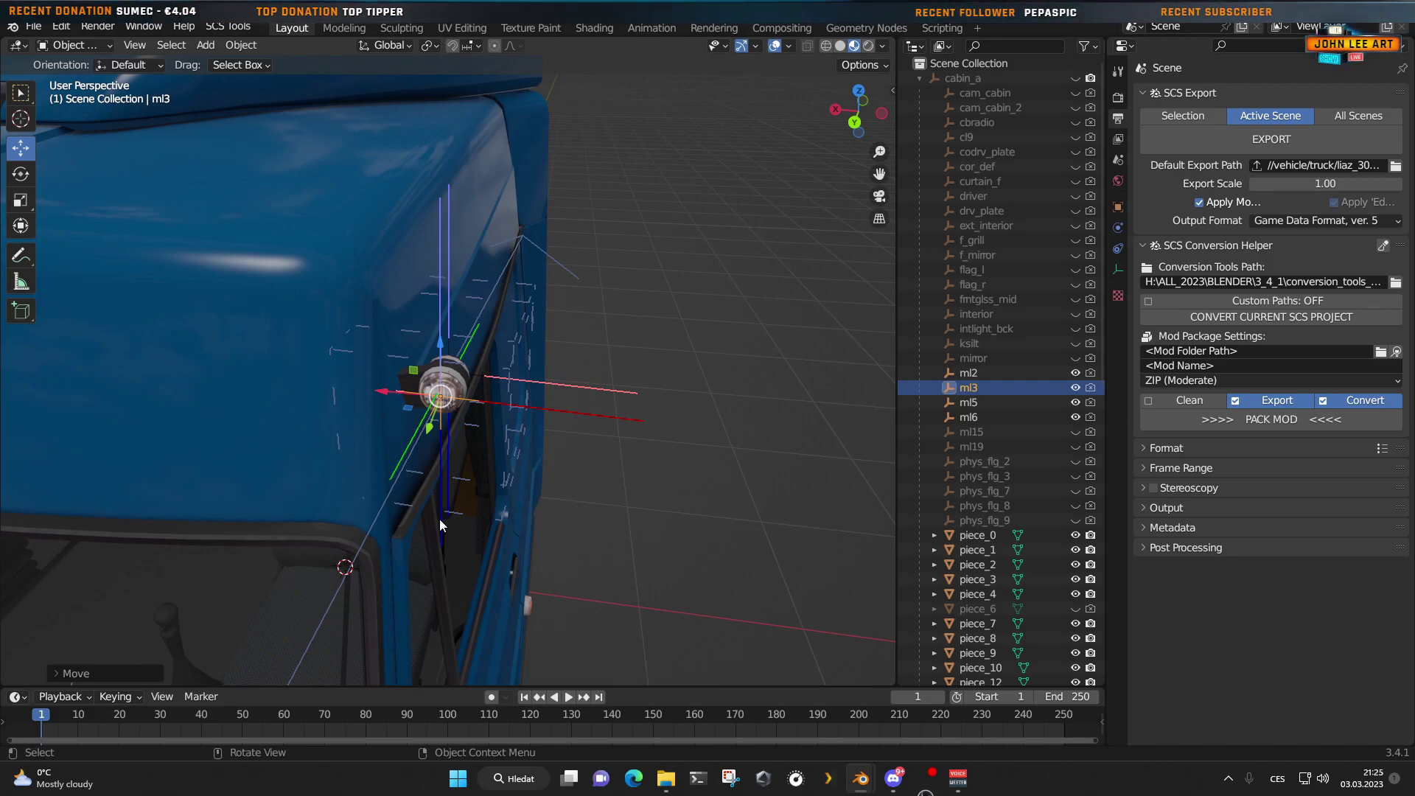
scroll(383, 458, "down", 4)
middle_click_drag(308, 460, 732, 516)
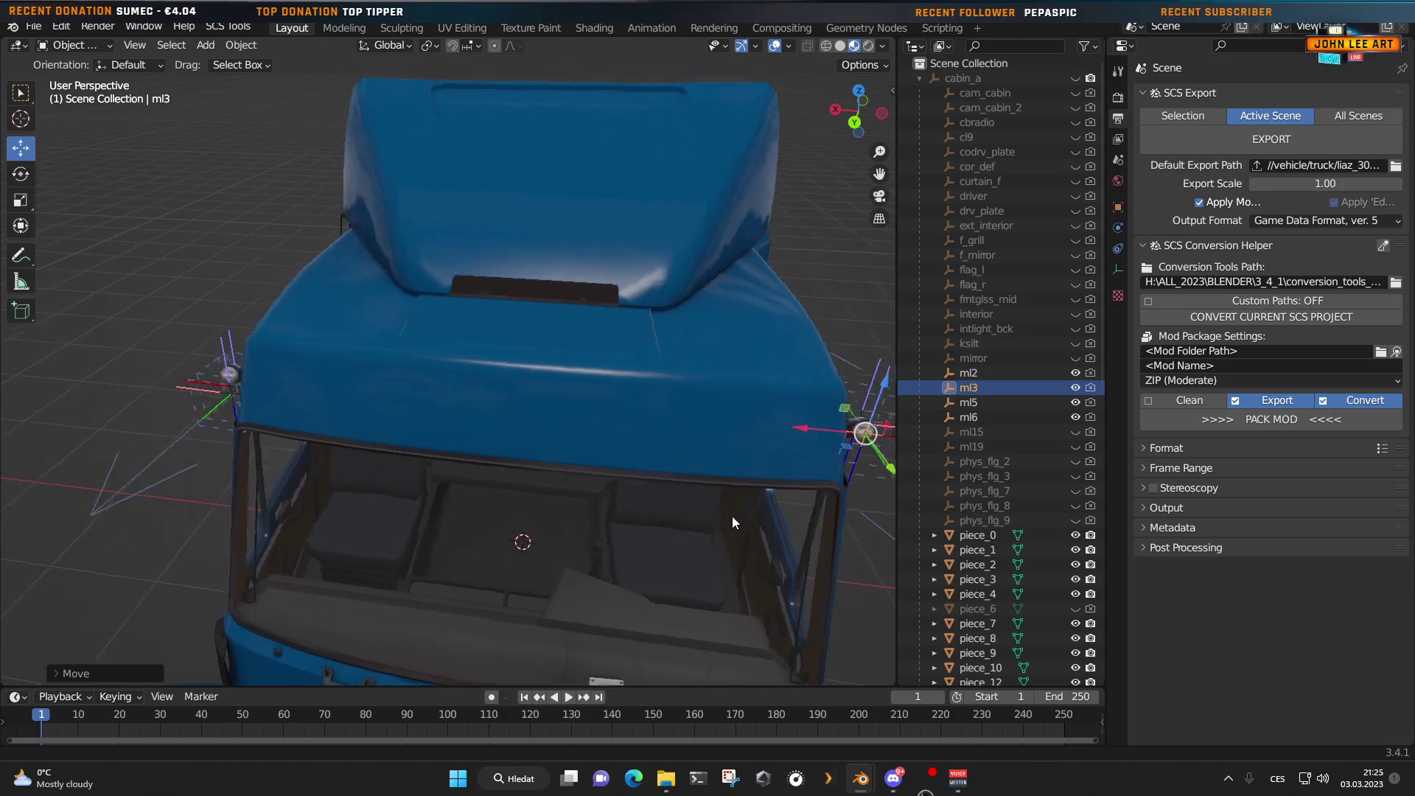
middle_click_drag(342, 448, 515, 455)
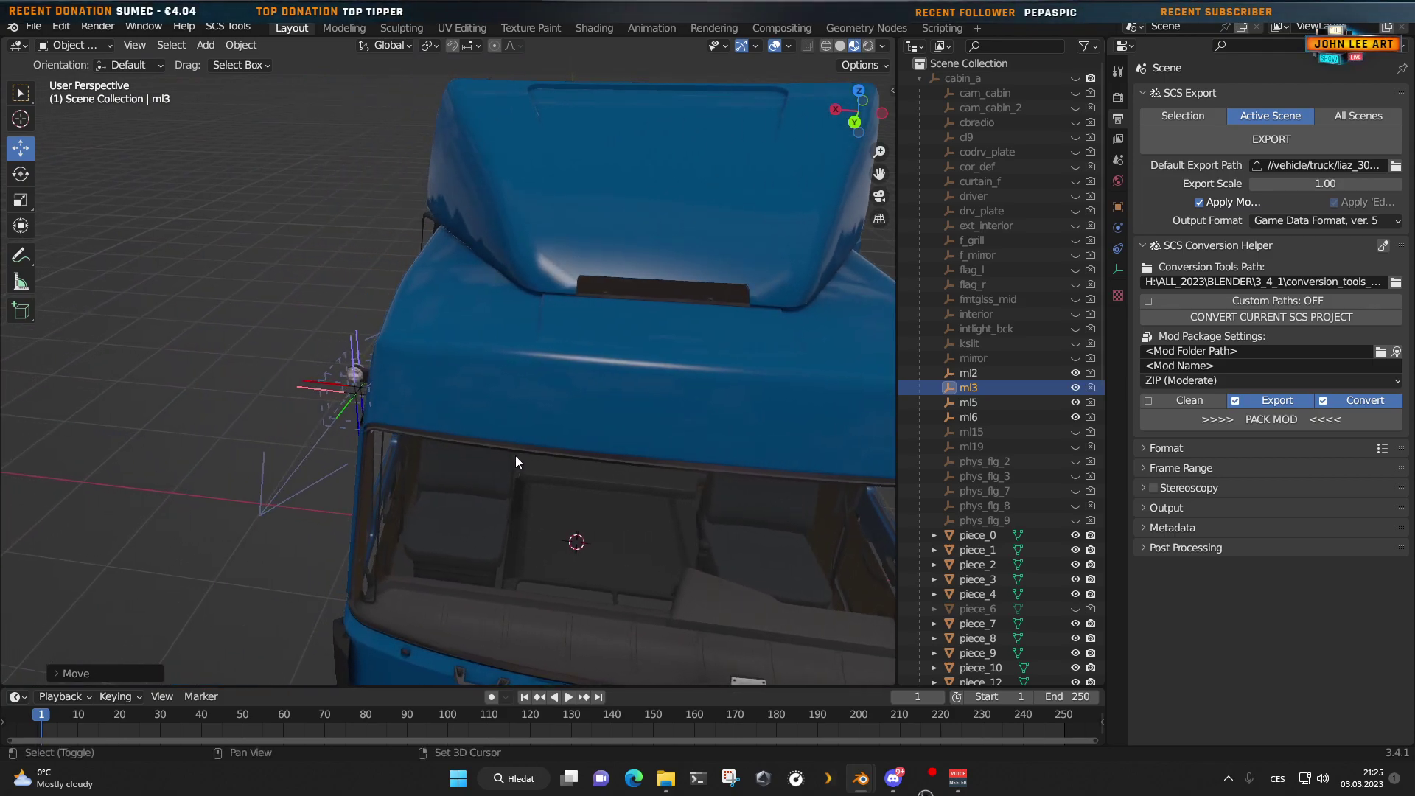
left_click(968, 403)
middle_click_drag(433, 475, 542, 396)
scroll(347, 516, "up", 3)
scroll(339, 527, "up", 3)
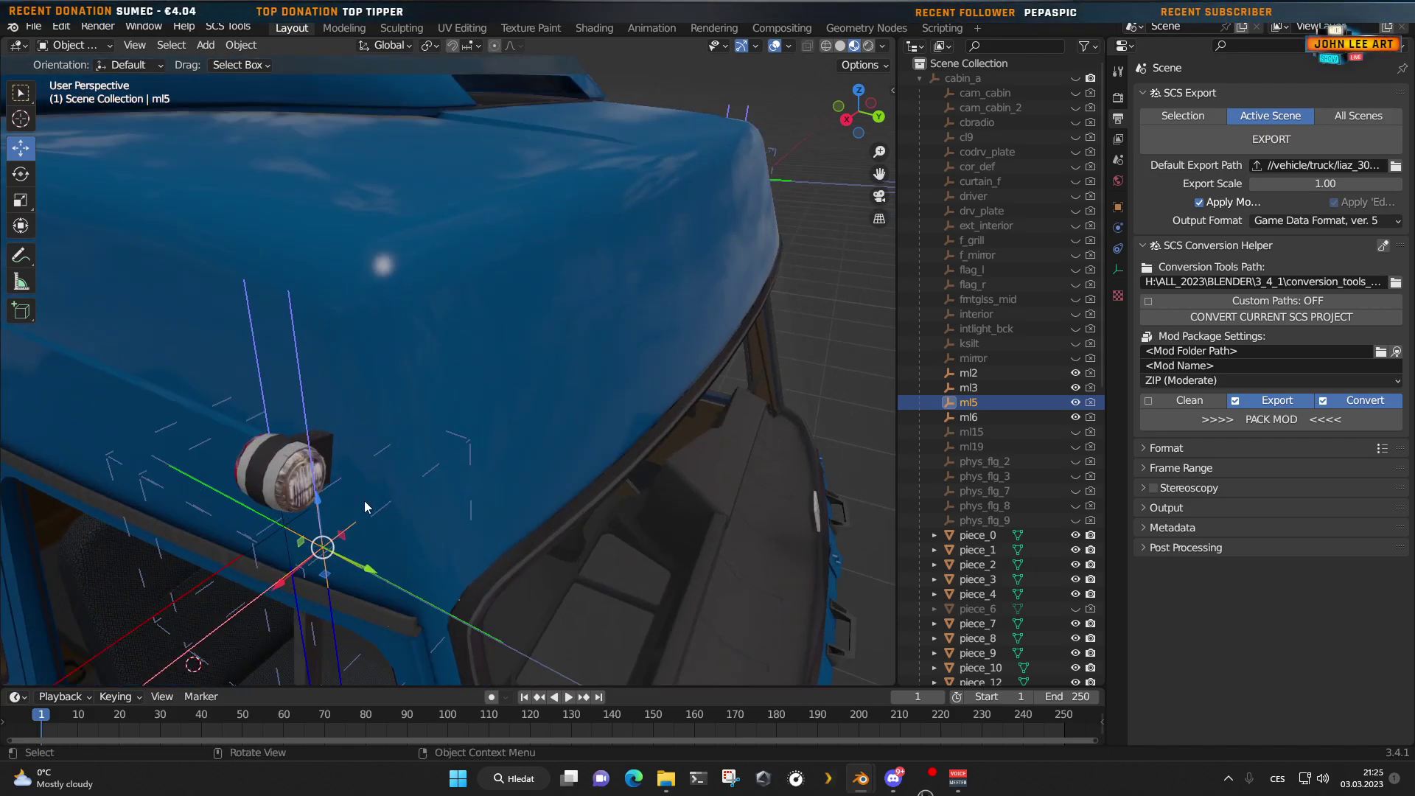
left_click_drag(320, 505, 312, 442)
Step: Shift ml5 along Z, X and Y so it sits centred on that lamp's clear lens
key("KP_Decimal")
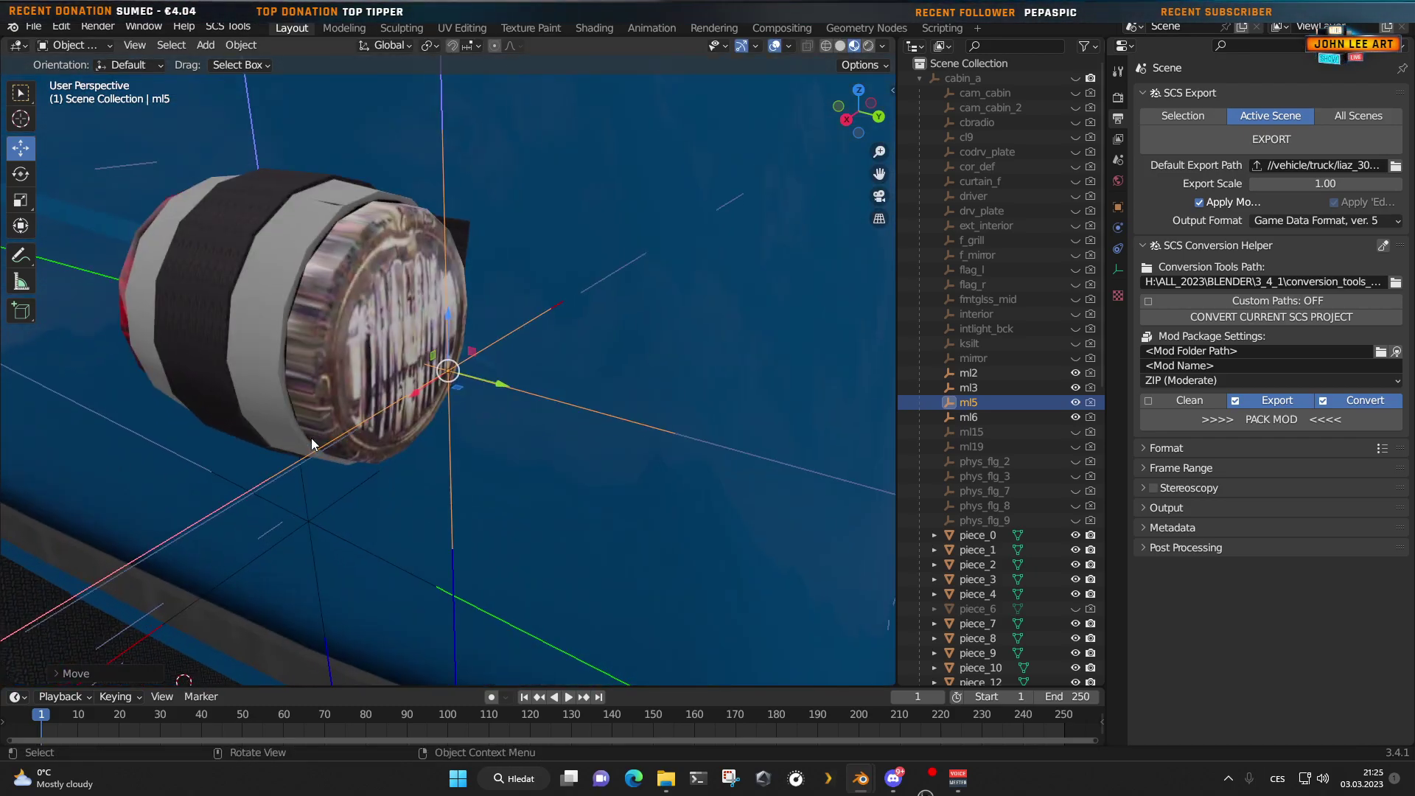
middle_click_drag(312, 443, 347, 448)
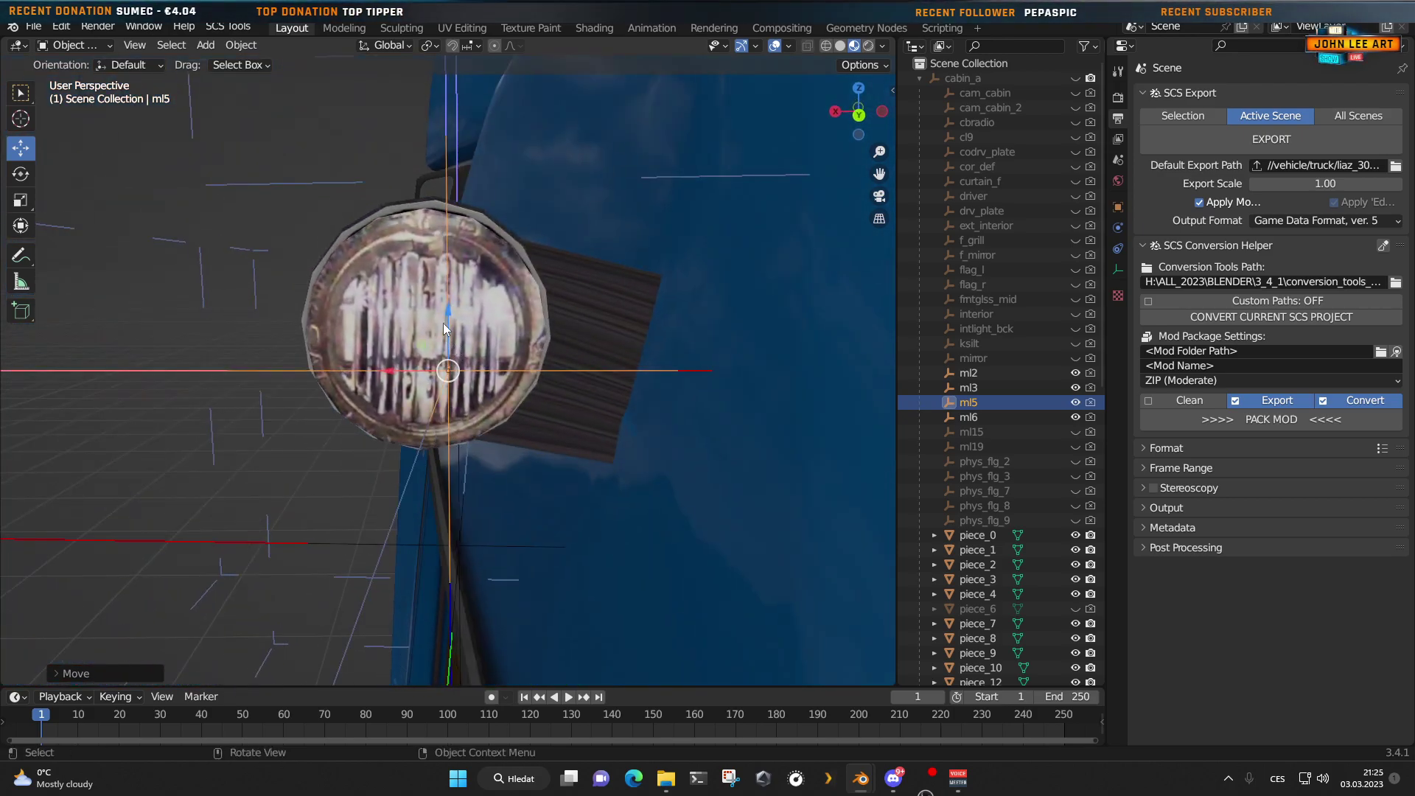
left_click_drag(444, 323, 446, 276)
left_click_drag(391, 334, 363, 333)
middle_click_drag(361, 412, 475, 410)
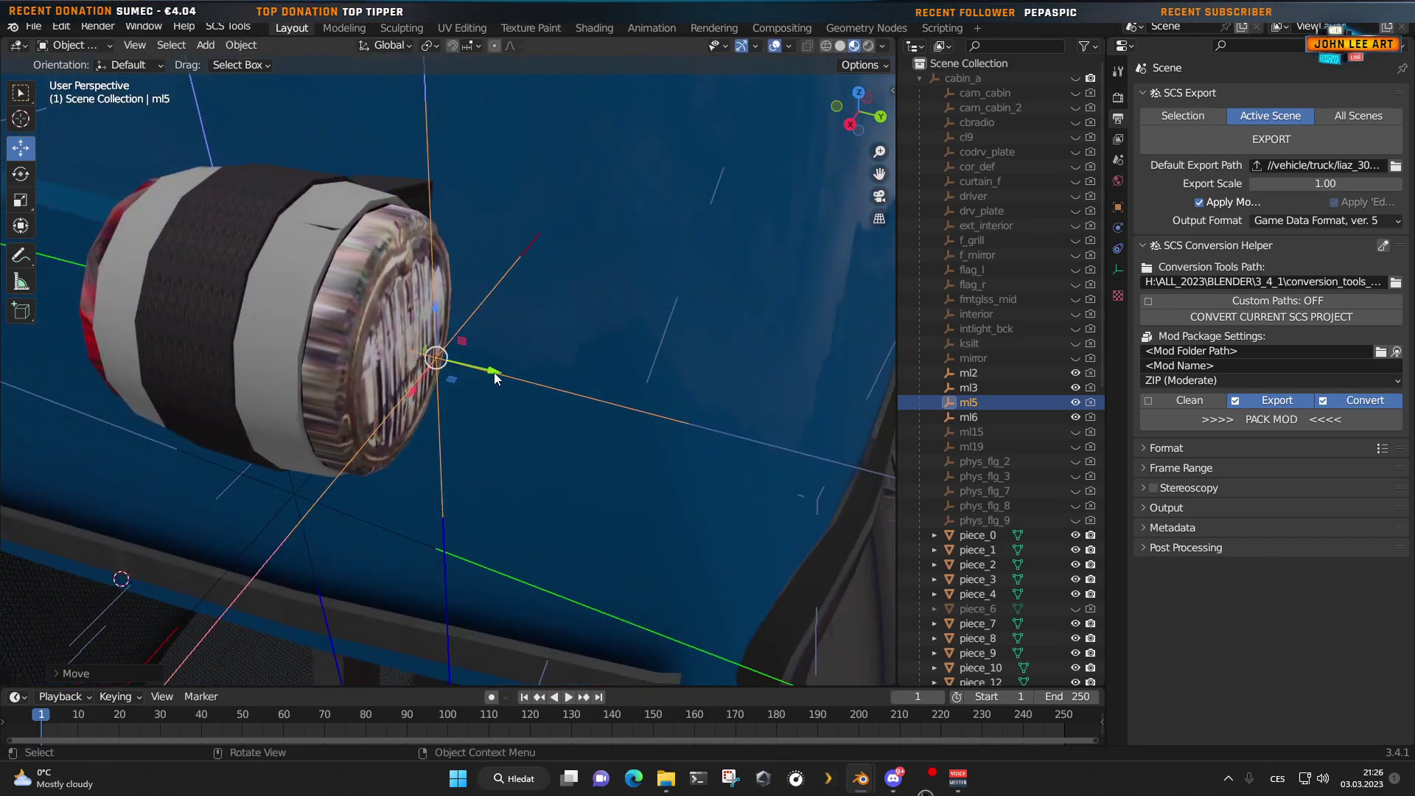
mouse_move(493, 373)
left_mouse_down()
mouse_move(465, 363)
mouse_move(472, 374)
left_mouse_up()
middle_click_drag(471, 374, 390, 407)
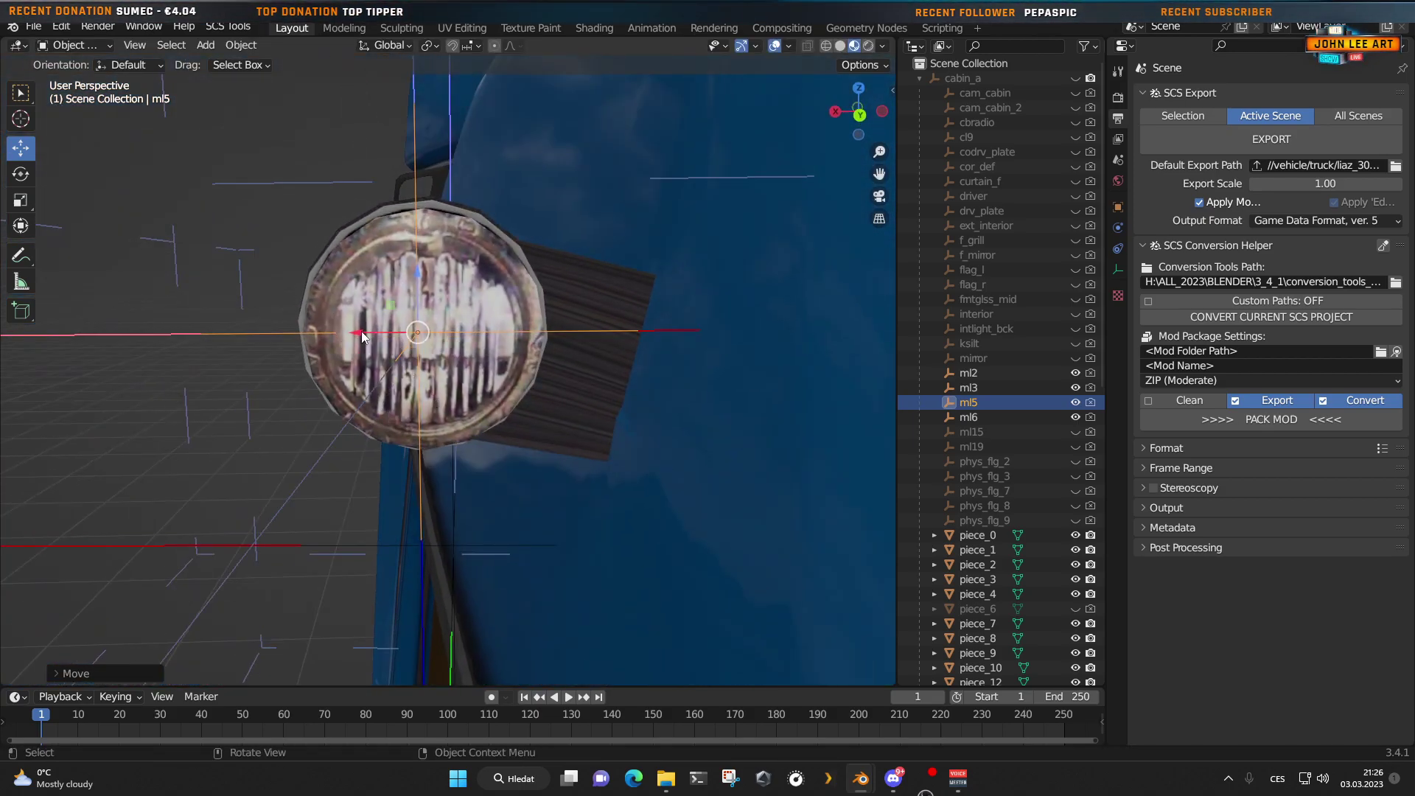
left_click_drag(361, 335, 367, 337)
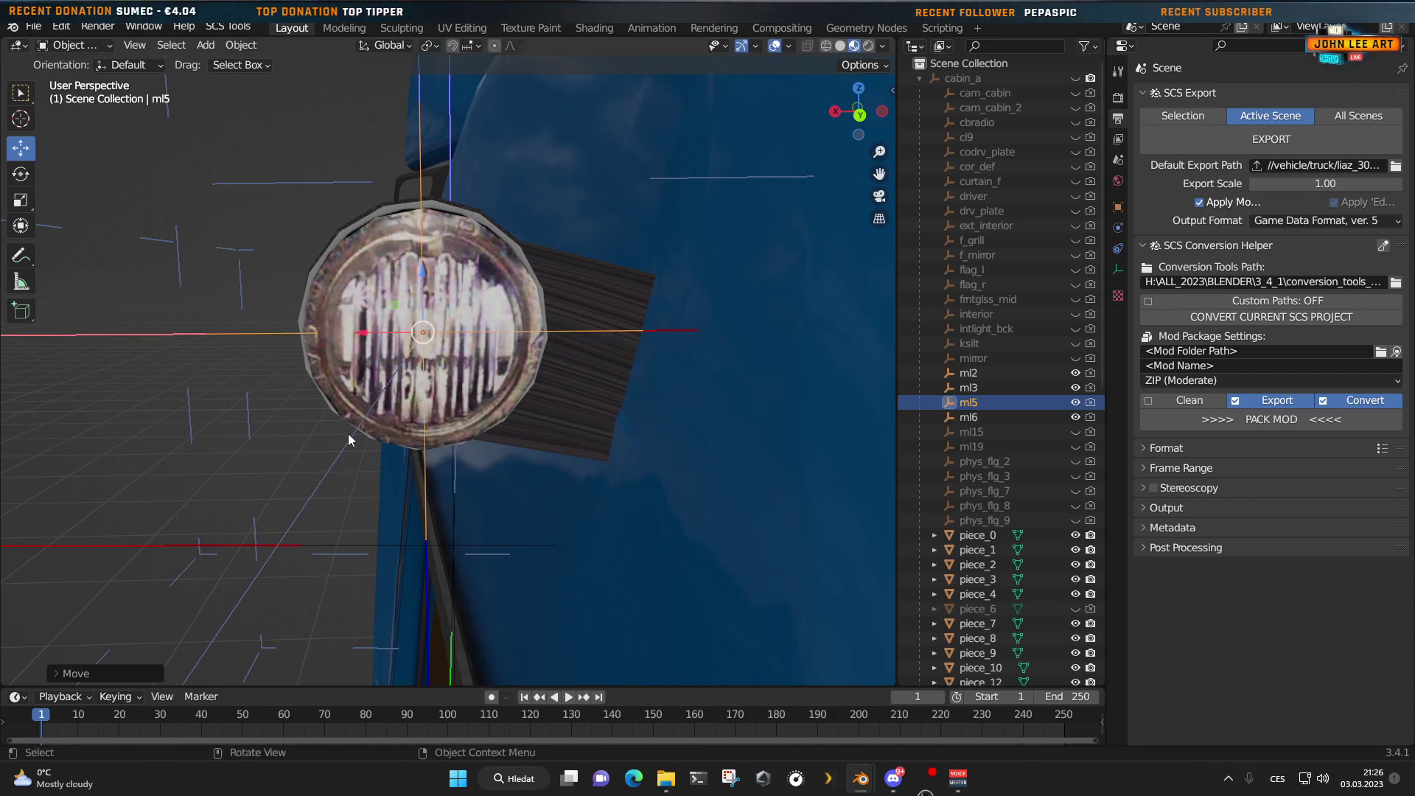
Step: Select the ml6 locator, raise it about 0.07 m along Z, and shift it along Y to the lamp's red lens
middle_click_drag(349, 440, 484, 541)
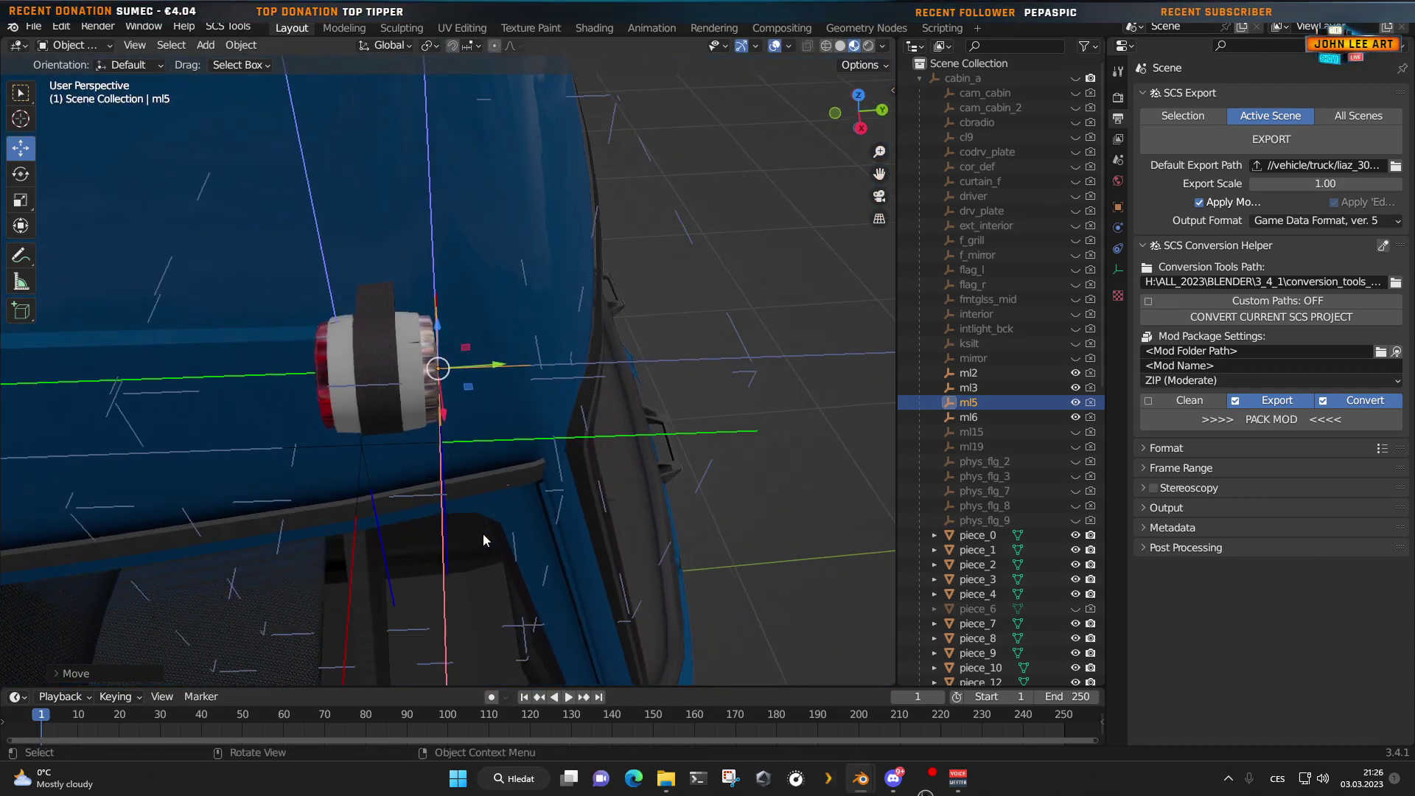
left_click(969, 418)
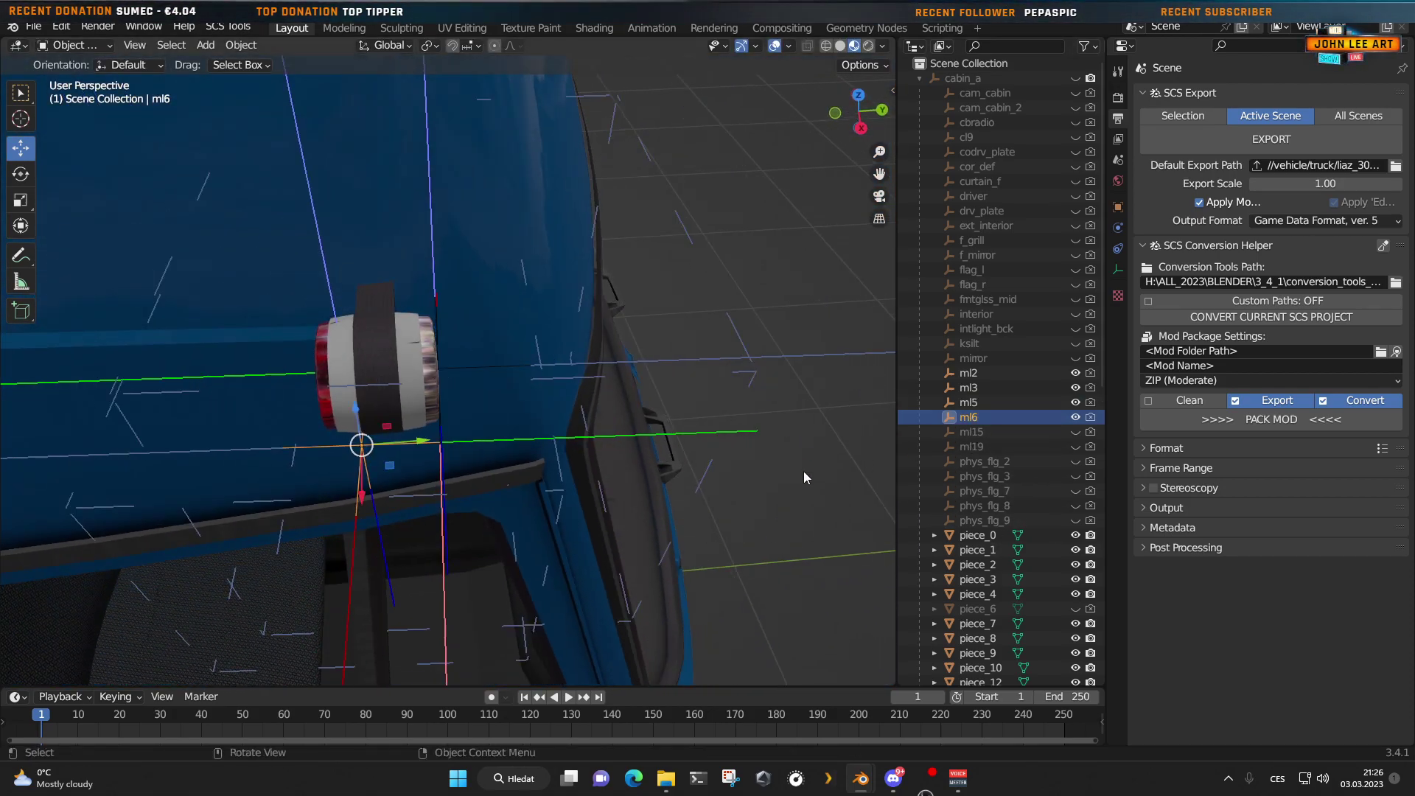
middle_click_drag(345, 564, 371, 546)
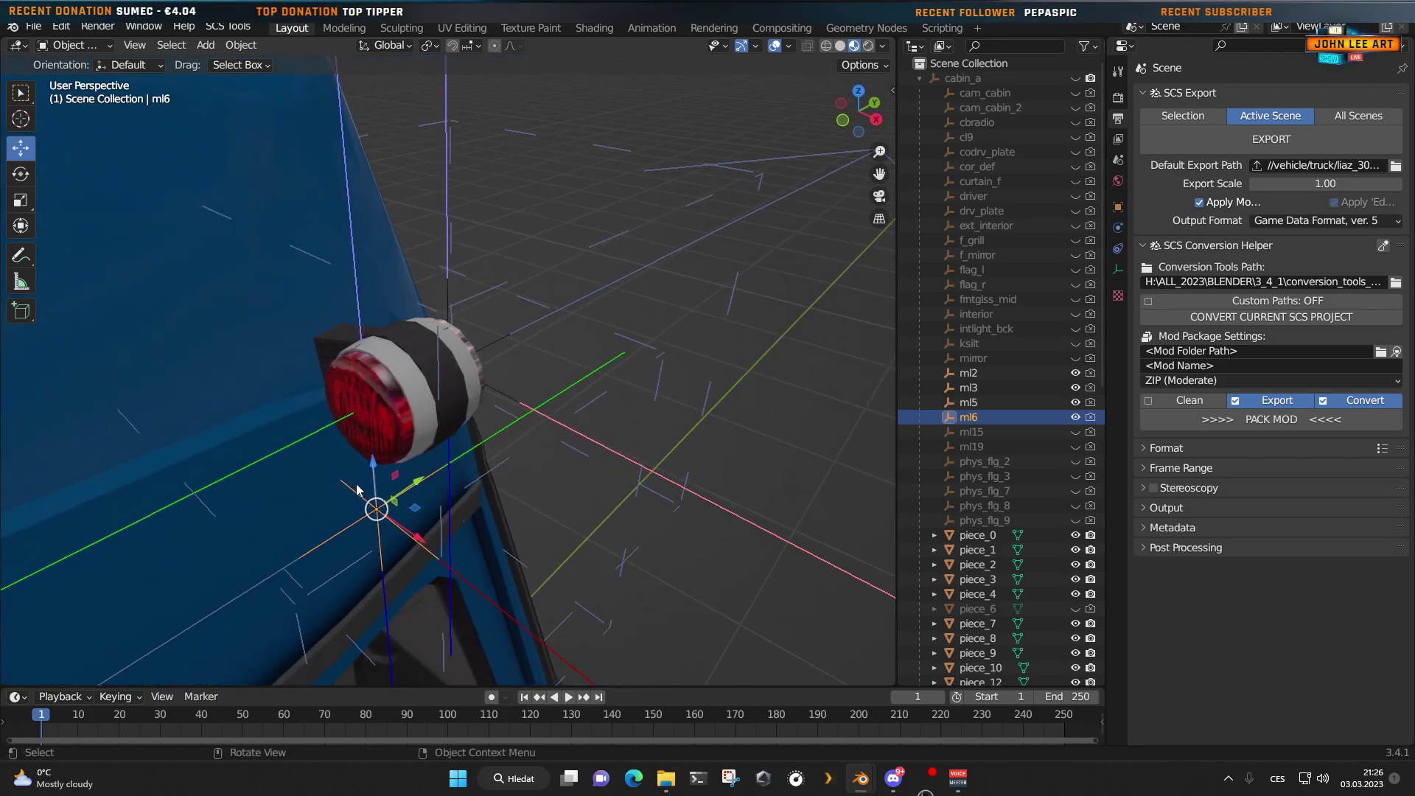
key("g")
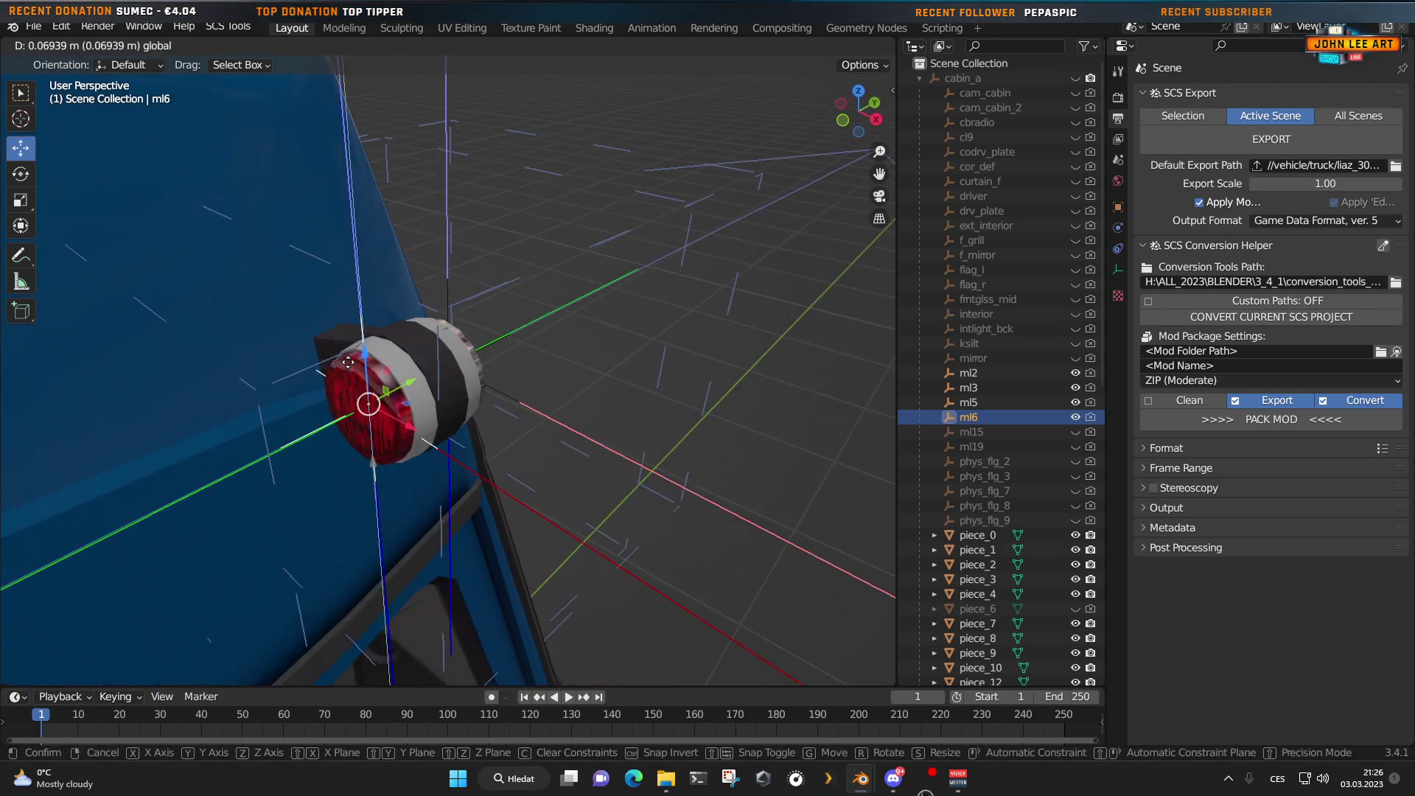
left_click(362, 406)
left_click_drag(410, 390, 351, 459)
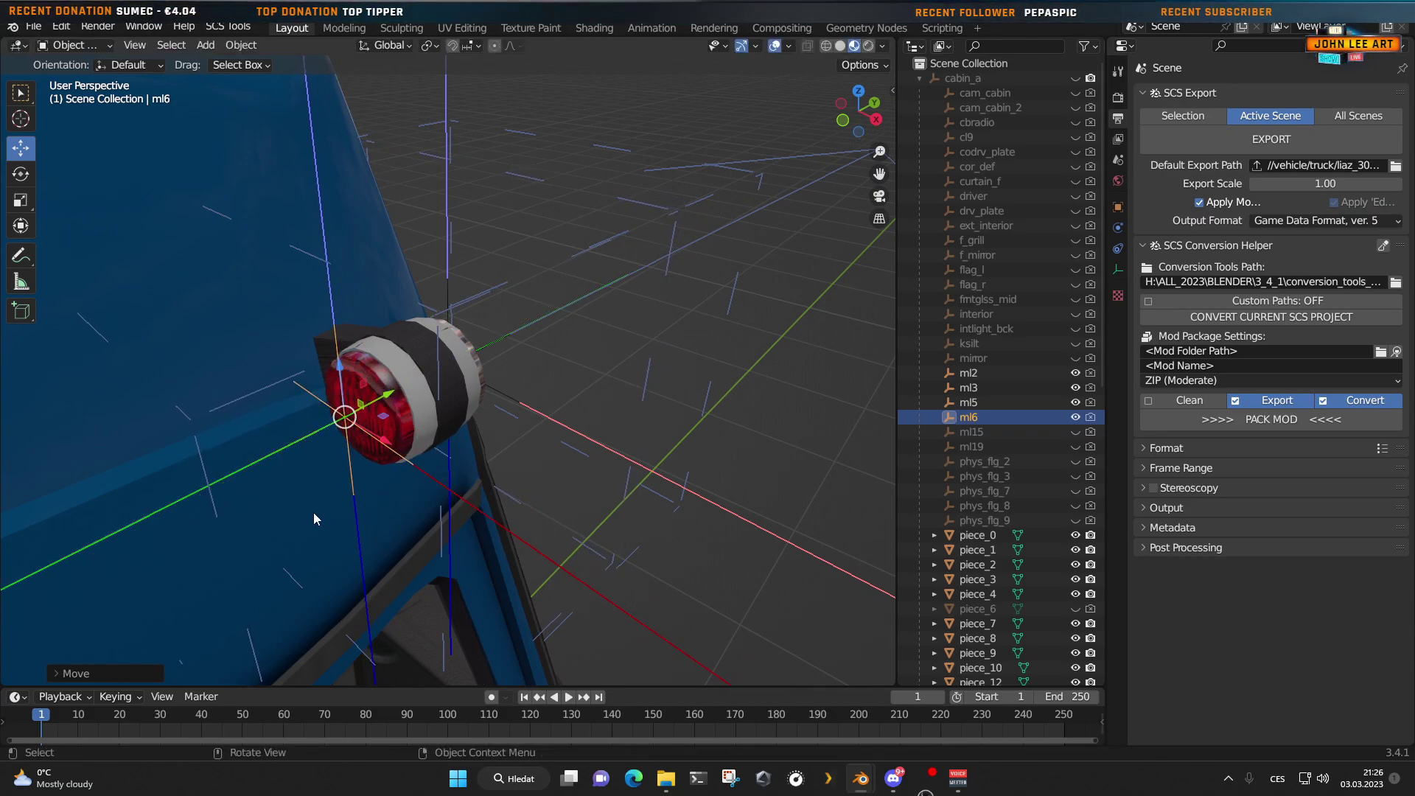
Step: Fine-tune ml6 along Z, X and Y so it is centred on the face of the red lens
middle_click_drag(314, 515, 450, 475)
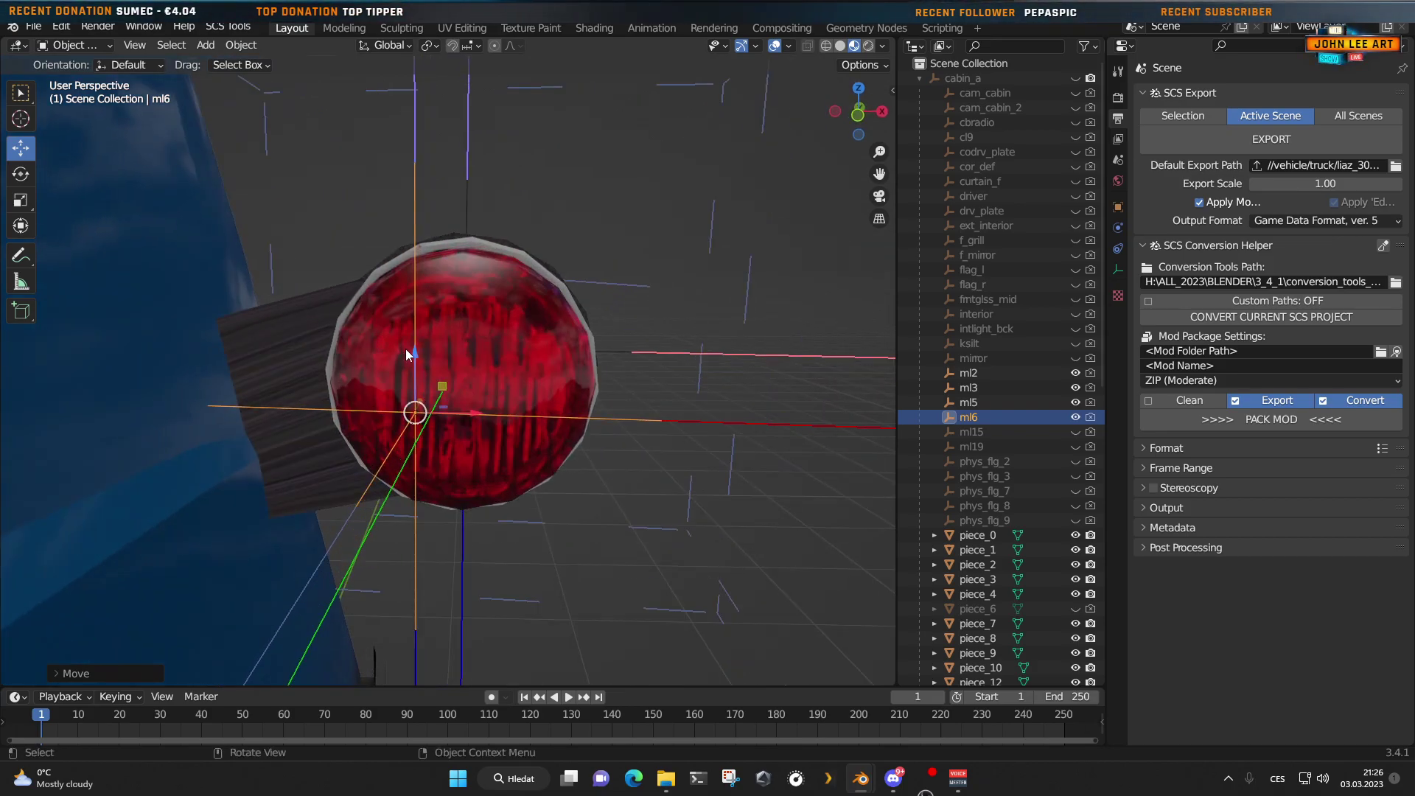
left_click_drag(417, 353, 519, 395)
key("x")
middle_click_drag(519, 395, 256, 451)
left_click_drag(292, 419, 324, 468)
Step: Unhide the ml15 and ml19 locators in the cabin_a hierarchy
scroll(345, 488, "down", 5)
middle_click_drag(344, 487, 413, 516)
scroll(413, 516, "down", 4)
middle_click_drag(609, 476, 559, 498)
scroll(558, 498, "up", 1)
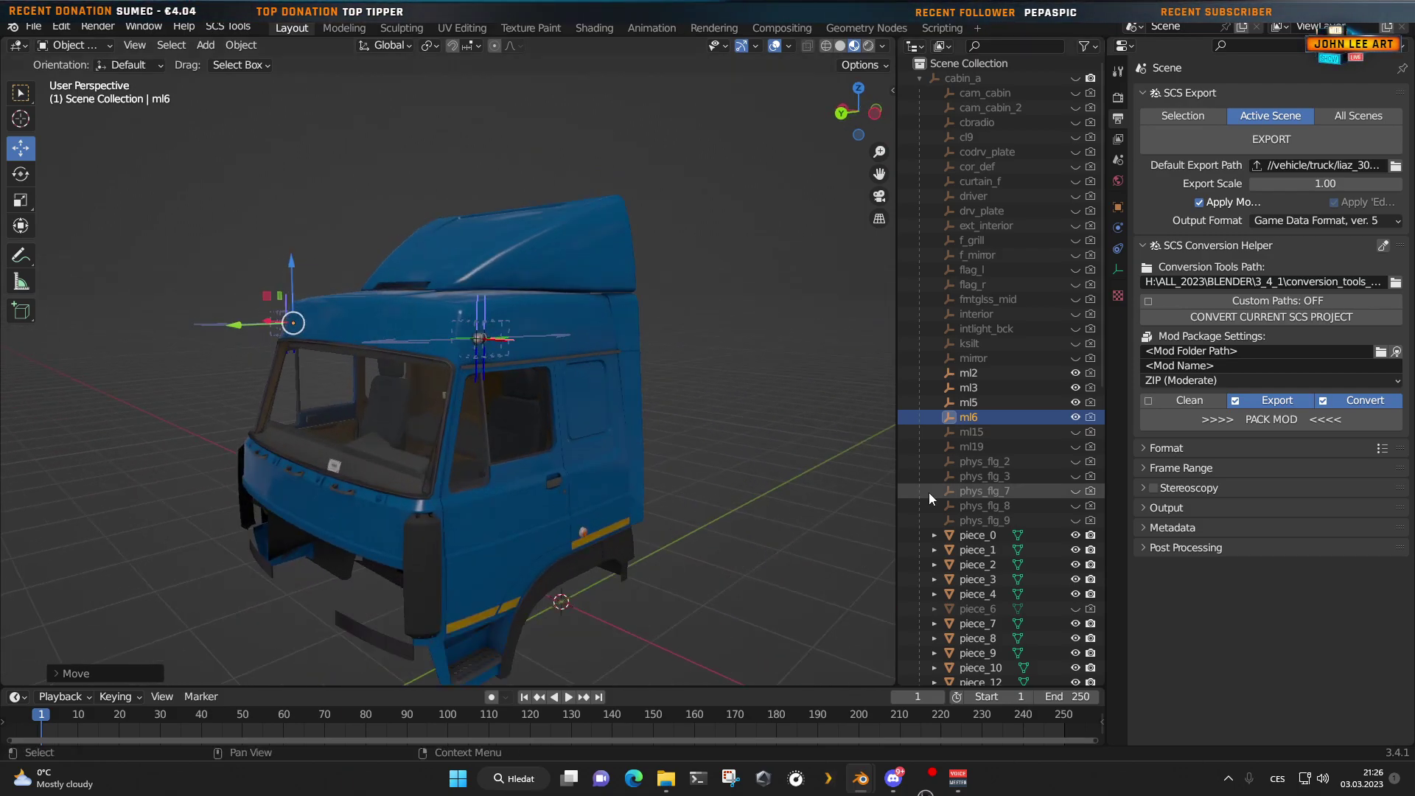
left_click(971, 432)
left_click(1076, 432)
left_click(1076, 446)
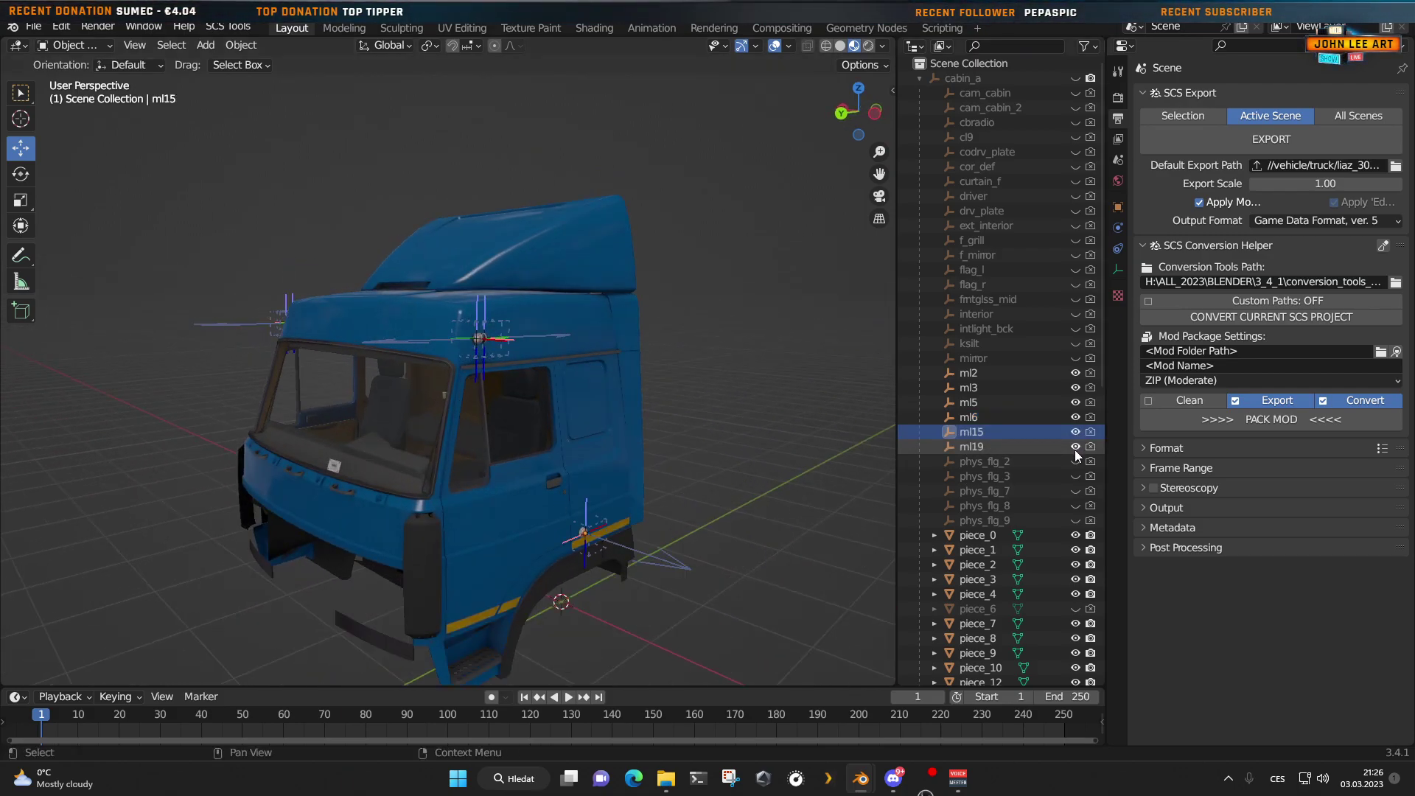
Step: Select the ml19 locator and nudge it along X at the face of the amber side marker above the wheel arch
middle_click_drag(613, 551, 415, 423)
scroll(501, 534, "up", 3)
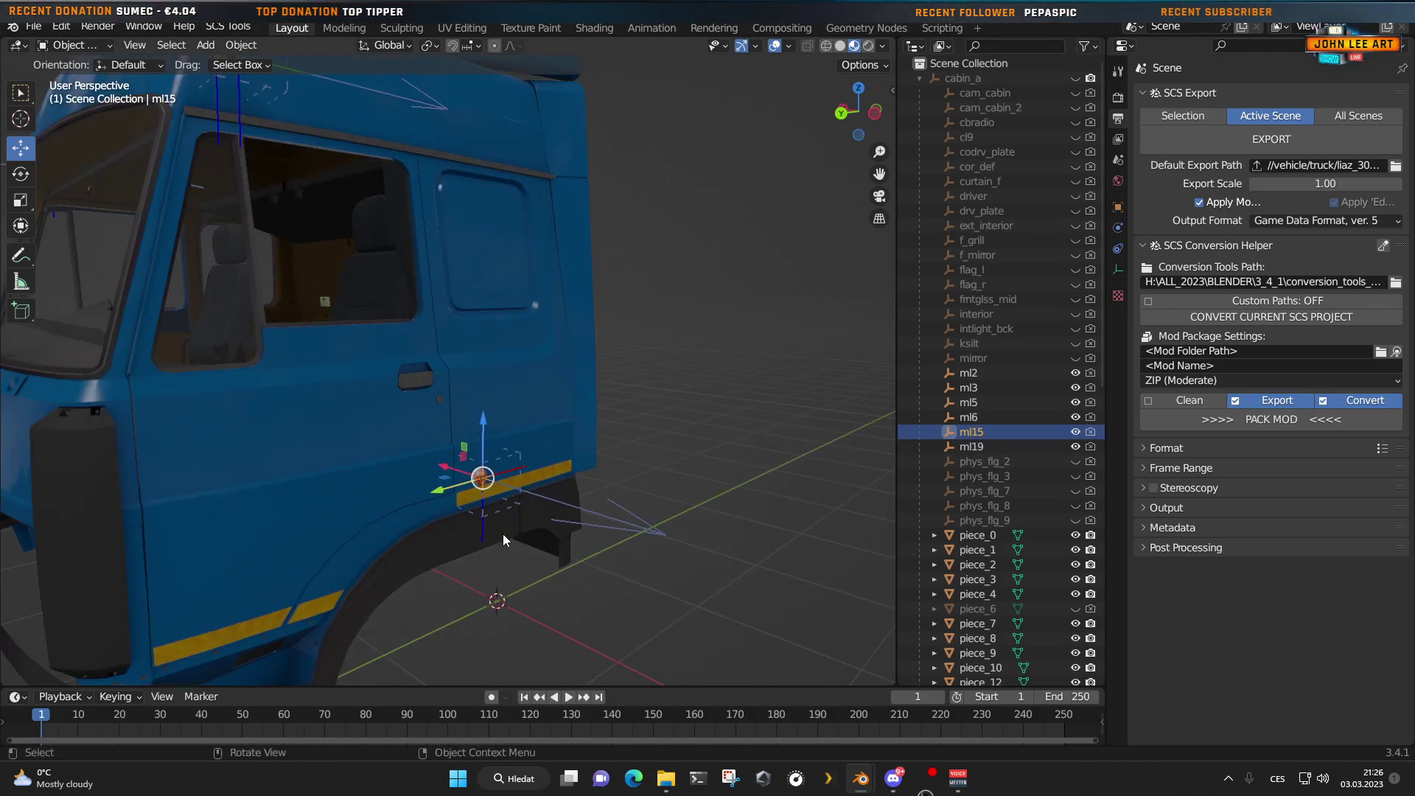
key("KP_3")
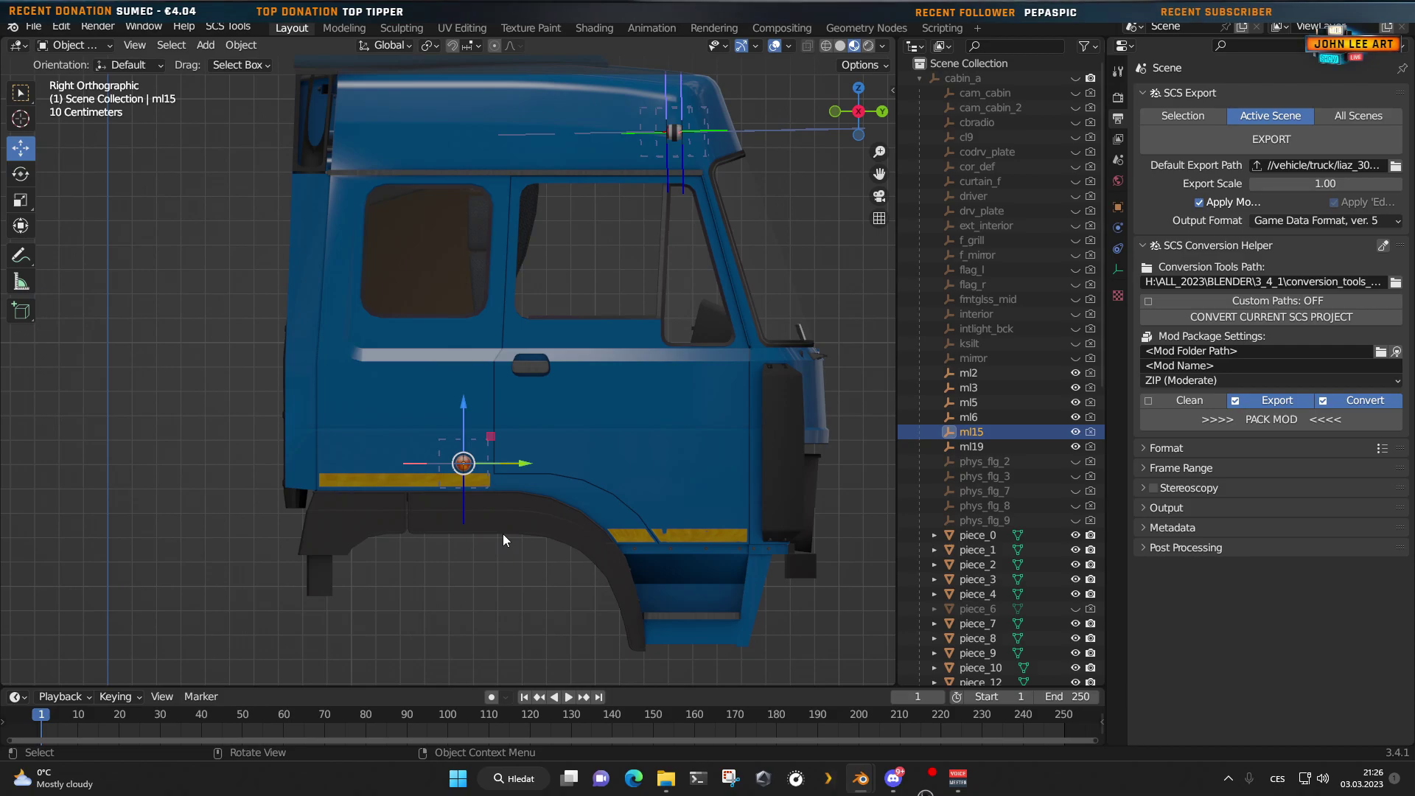
left_click(973, 446)
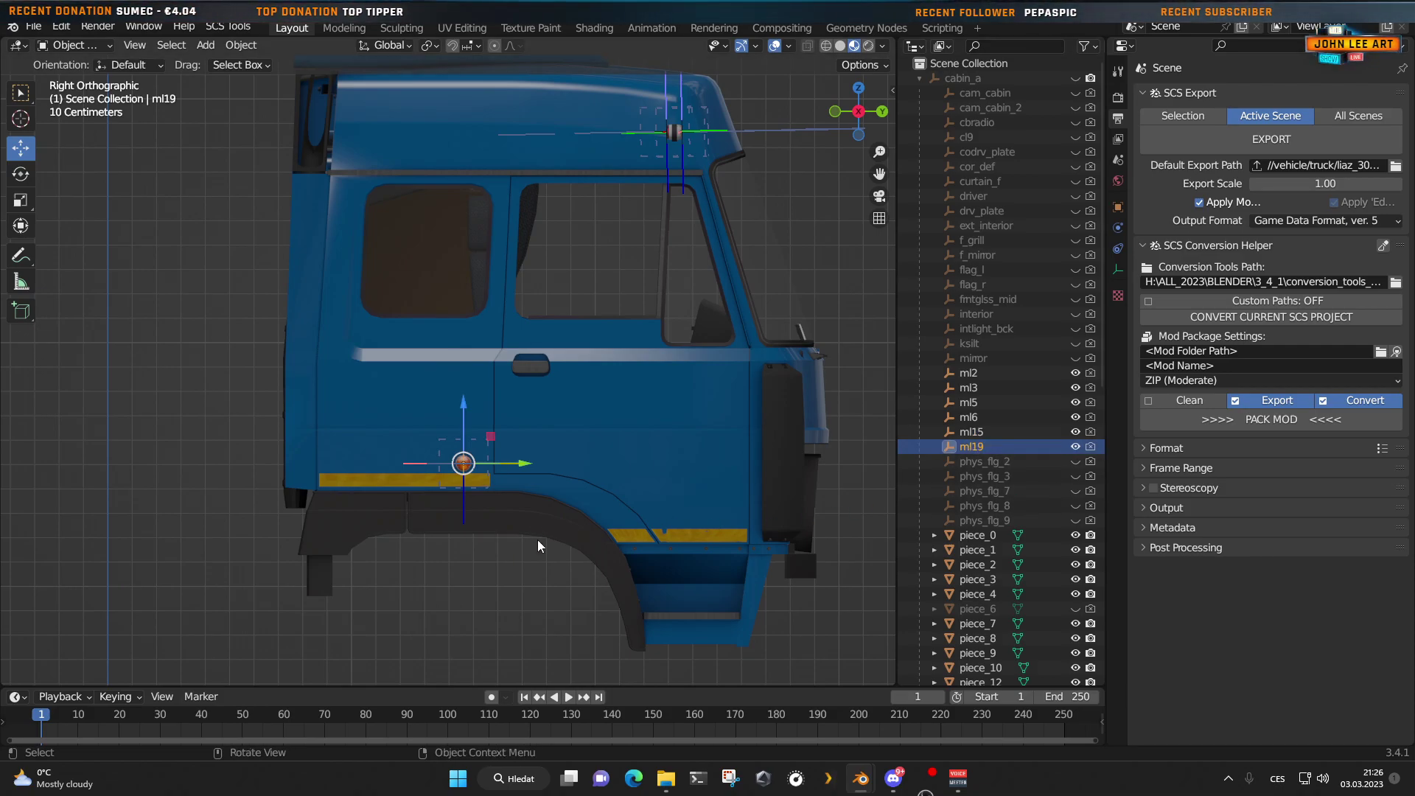
scroll(442, 560, "up", 4)
middle_click_drag(431, 525, 405, 327, "shift")
scroll(480, 485, "up", 5)
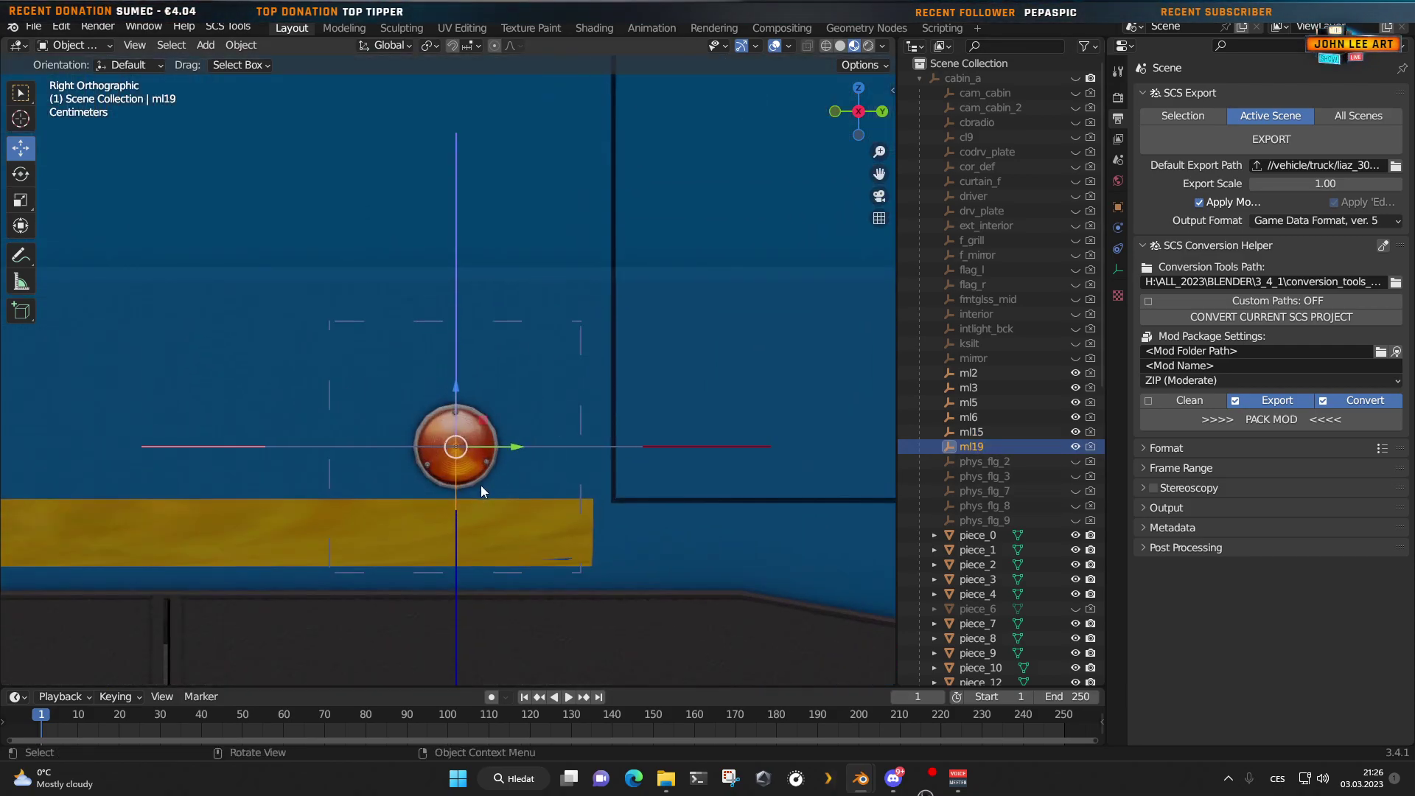
scroll(481, 485, "up", 3)
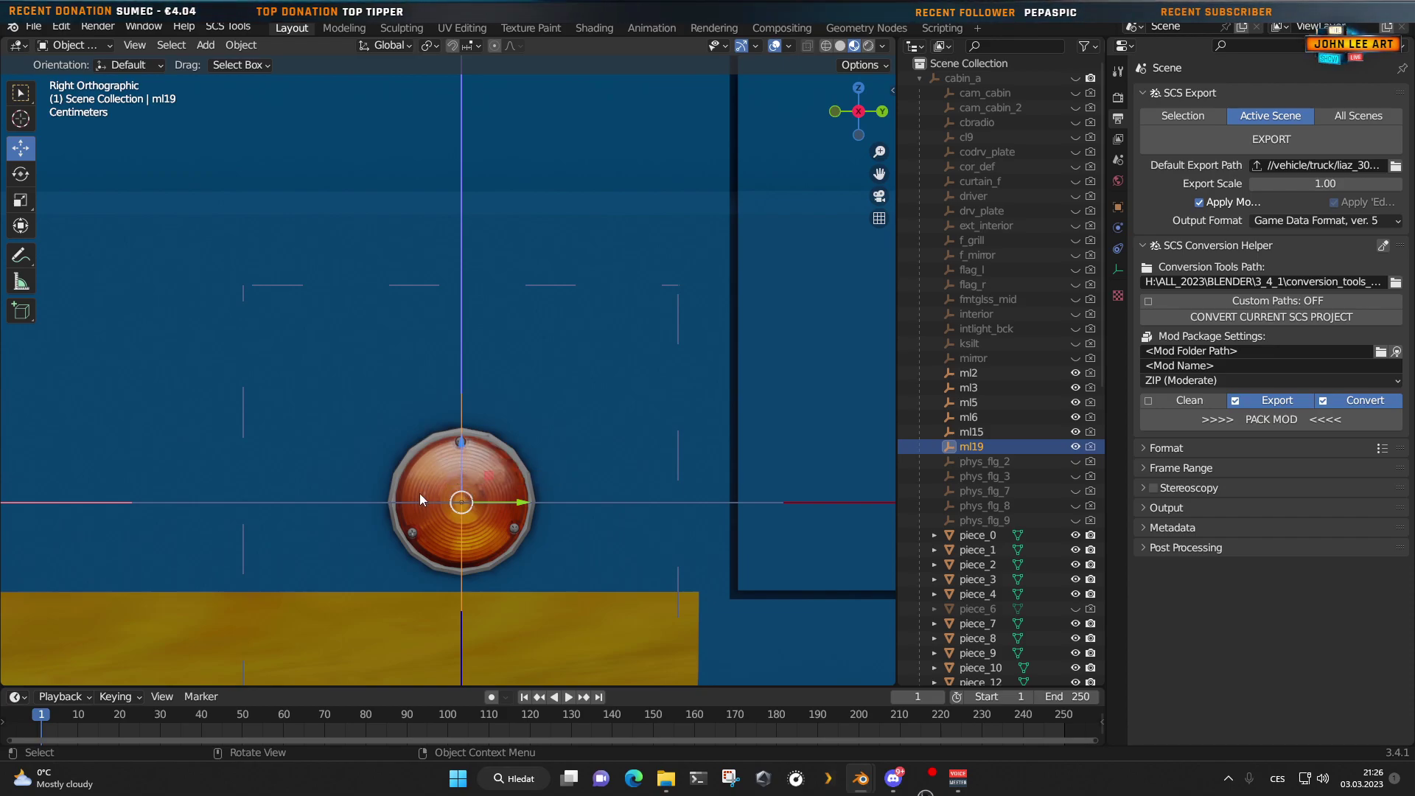
middle_click_drag(418, 493, 554, 532)
key("KP_Decimal")
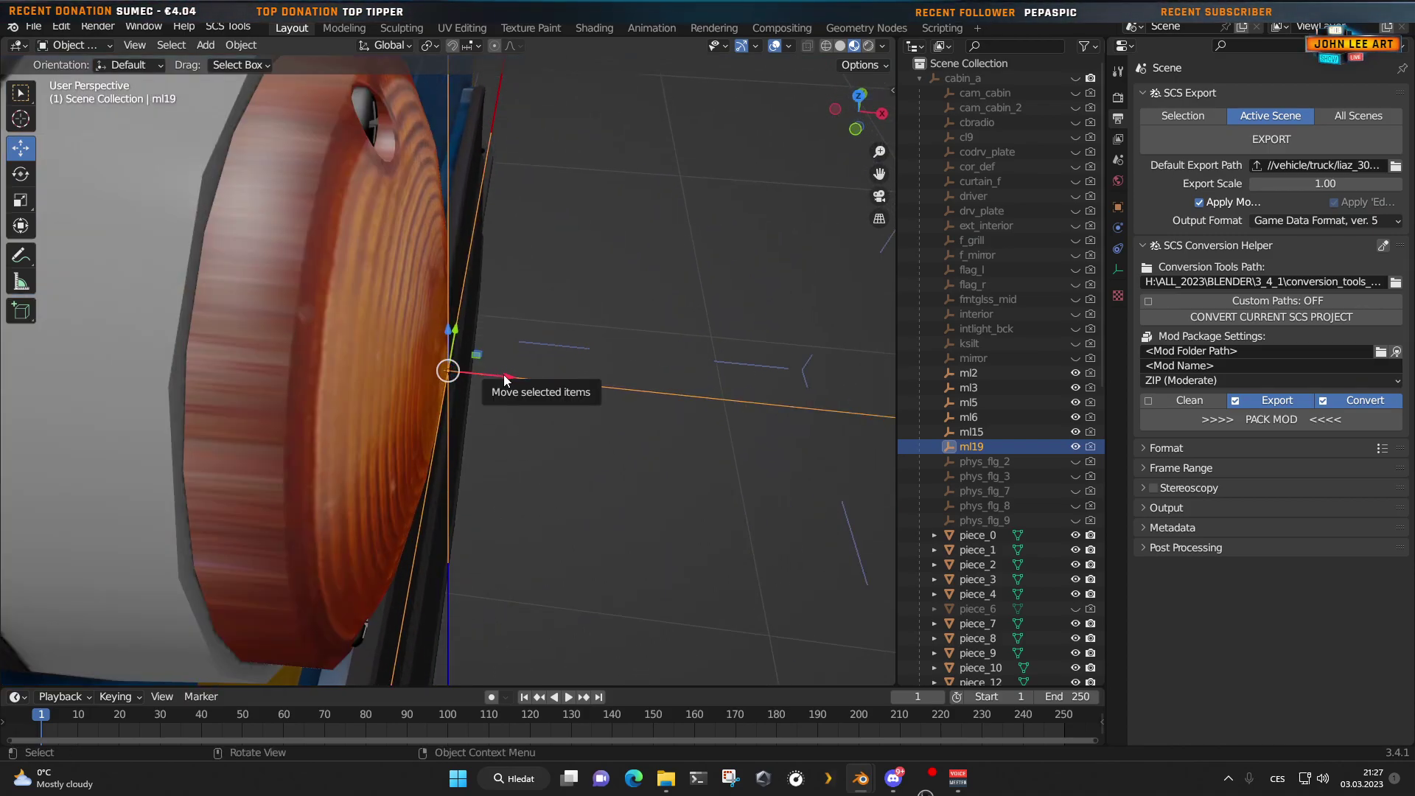
left_click_drag(502, 374, 505, 375)
Step: Select the ml15 locator and examine its placement on the amber side marker above the wheel arch
middle_click_drag(509, 391, 432, 469)
scroll(420, 475, "down", 12)
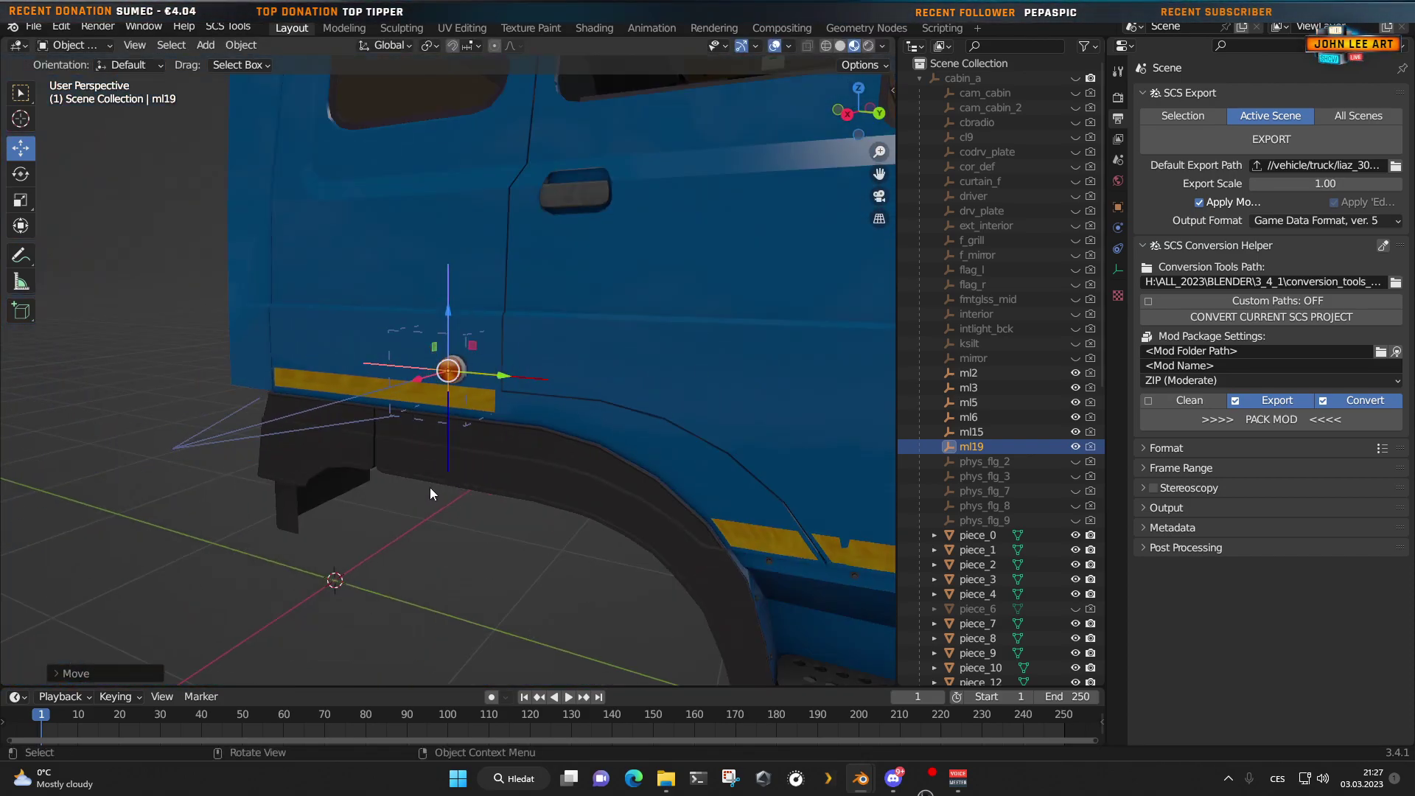
left_click(970, 434)
middle_click_drag(708, 501, 459, 445)
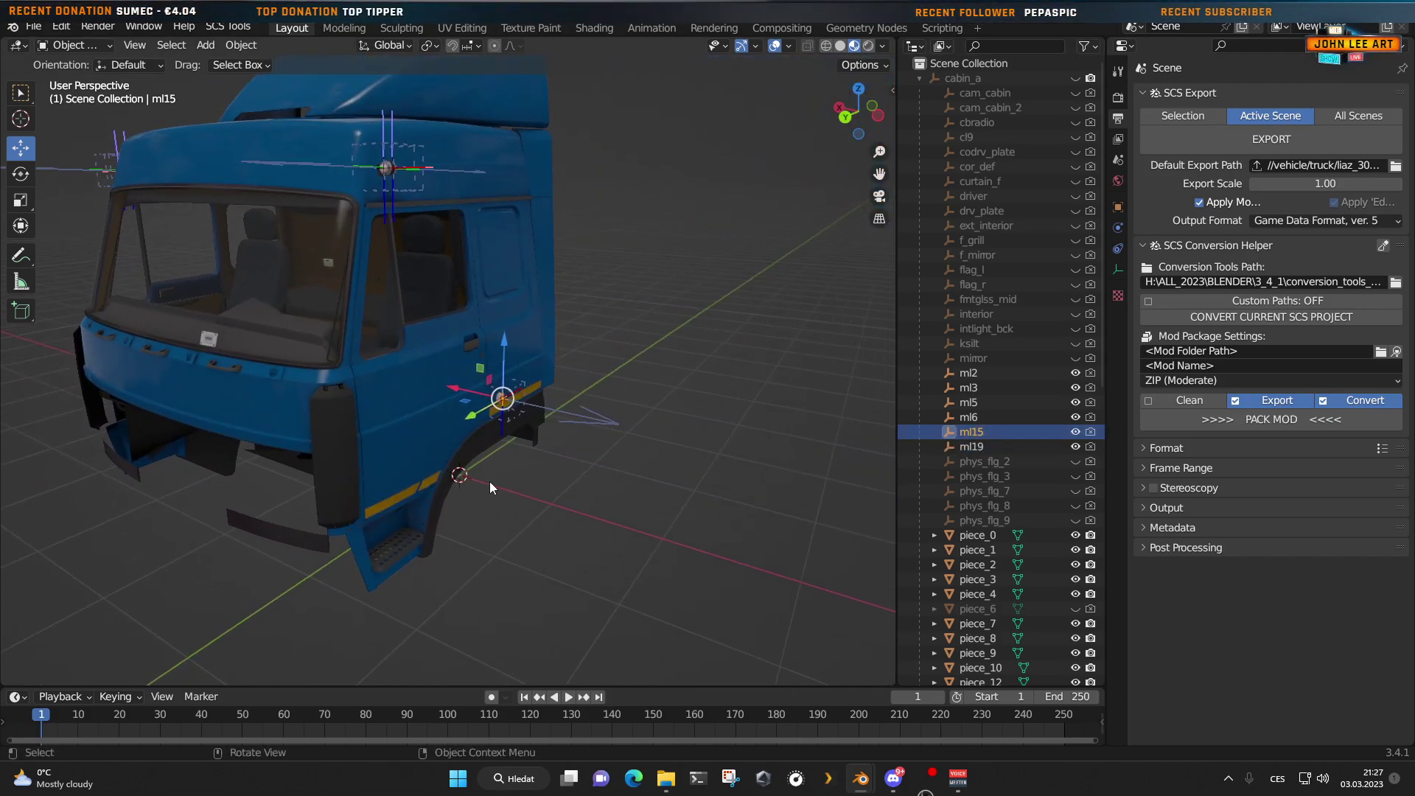
scroll(582, 527, "up", 6)
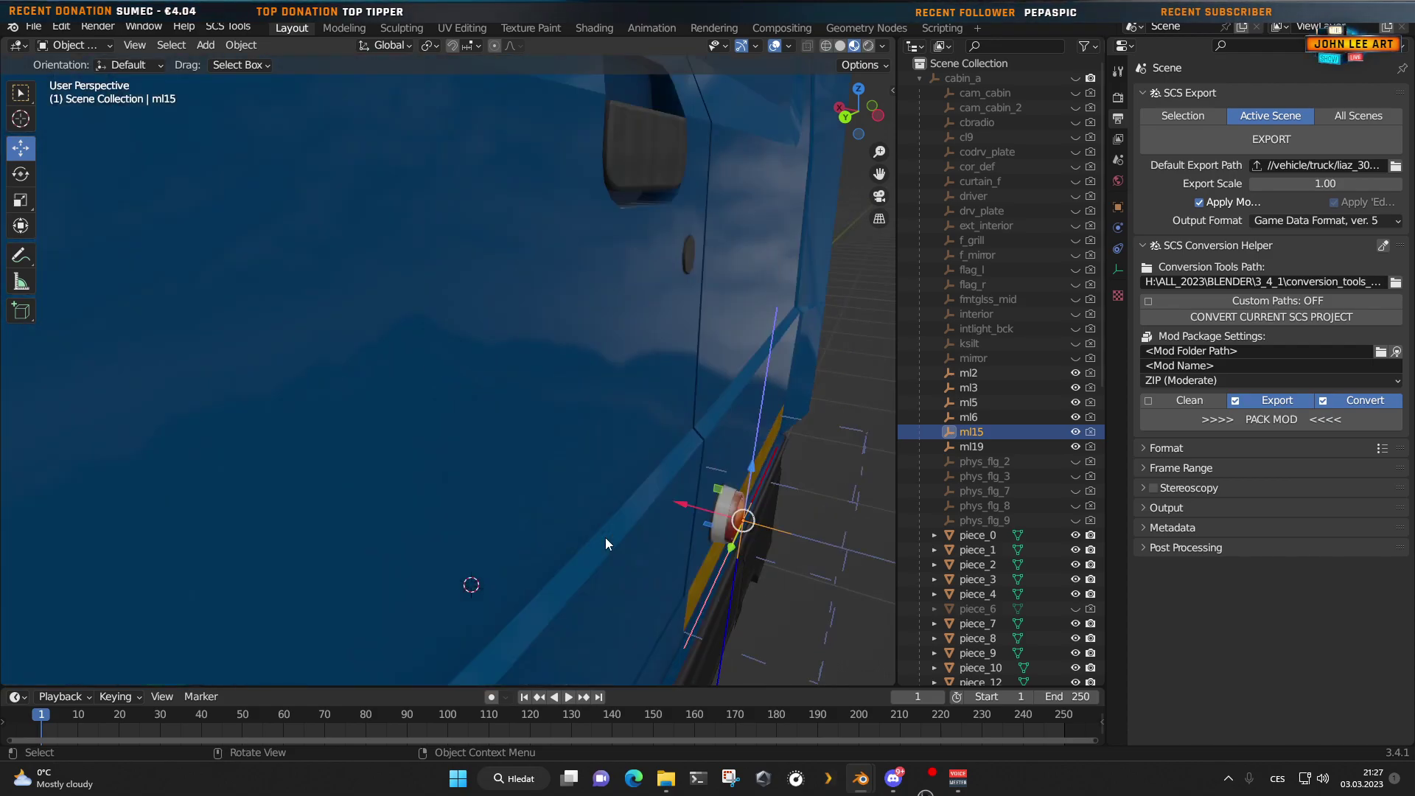
scroll(589, 516, "down", 2)
middle_click_drag(575, 492, 497, 462)
scroll(427, 479, "up", 6)
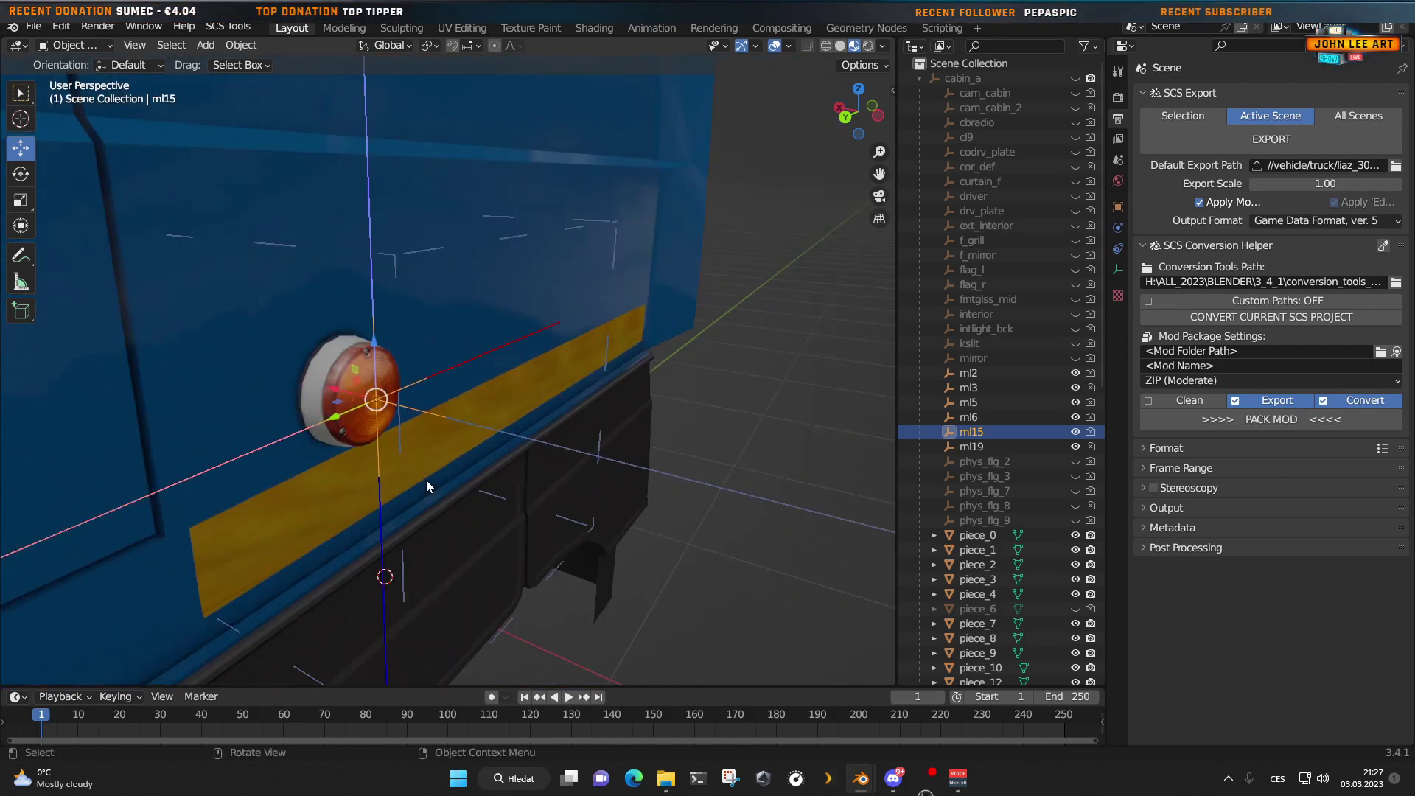
scroll(426, 479, "down", 6)
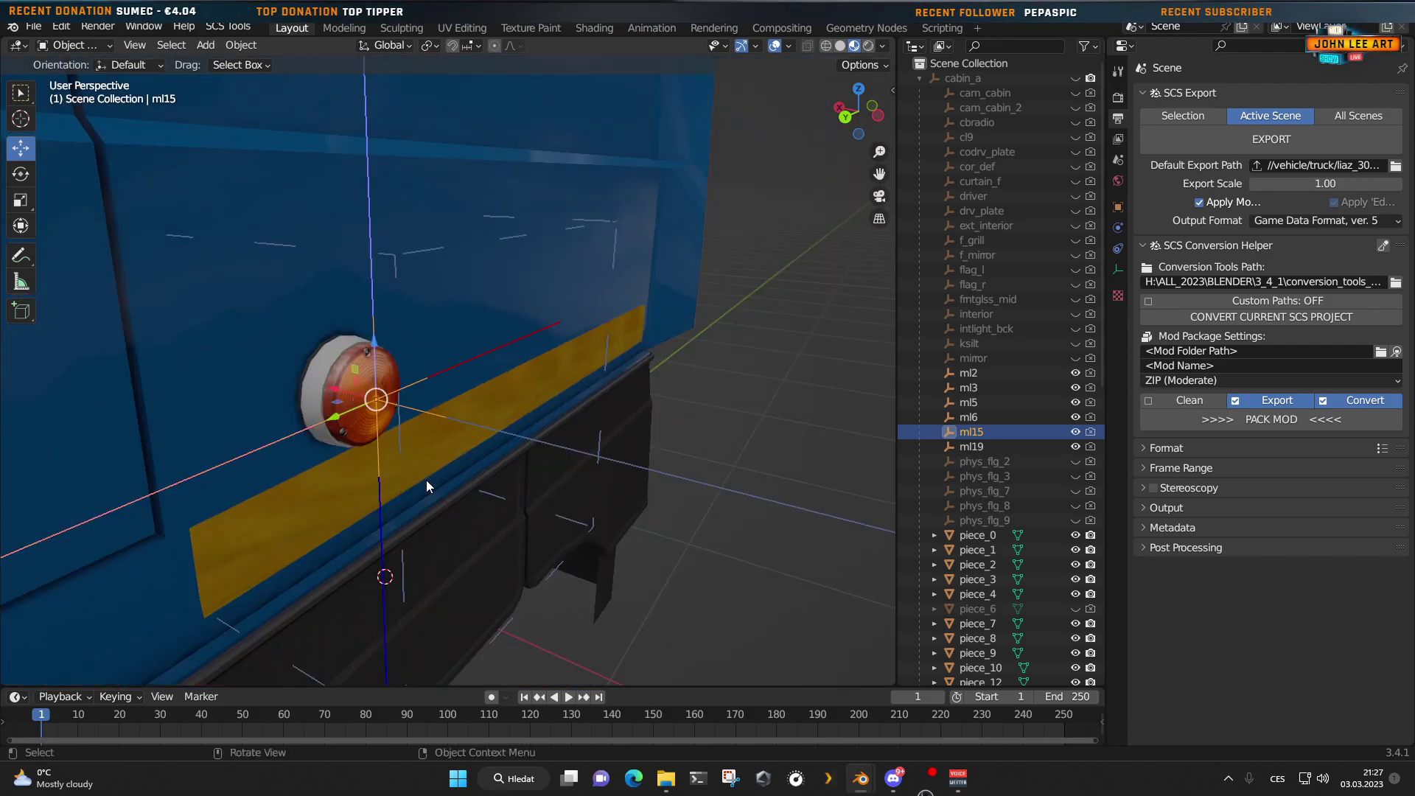
middle_click_drag(426, 480, 438, 491)
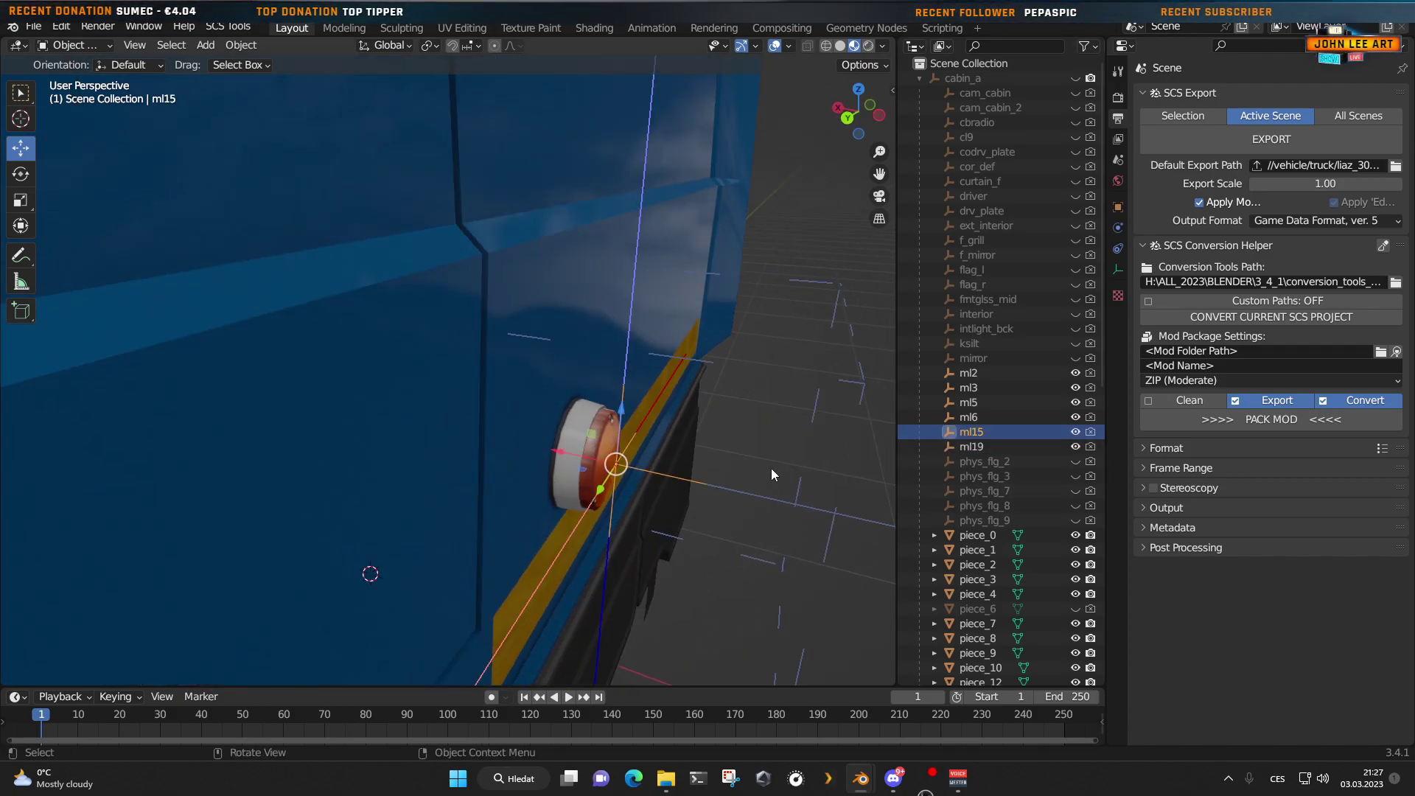
scroll(735, 483, "up", 5)
middle_click_drag(734, 484, 470, 510)
scroll(472, 453, "down", 8)
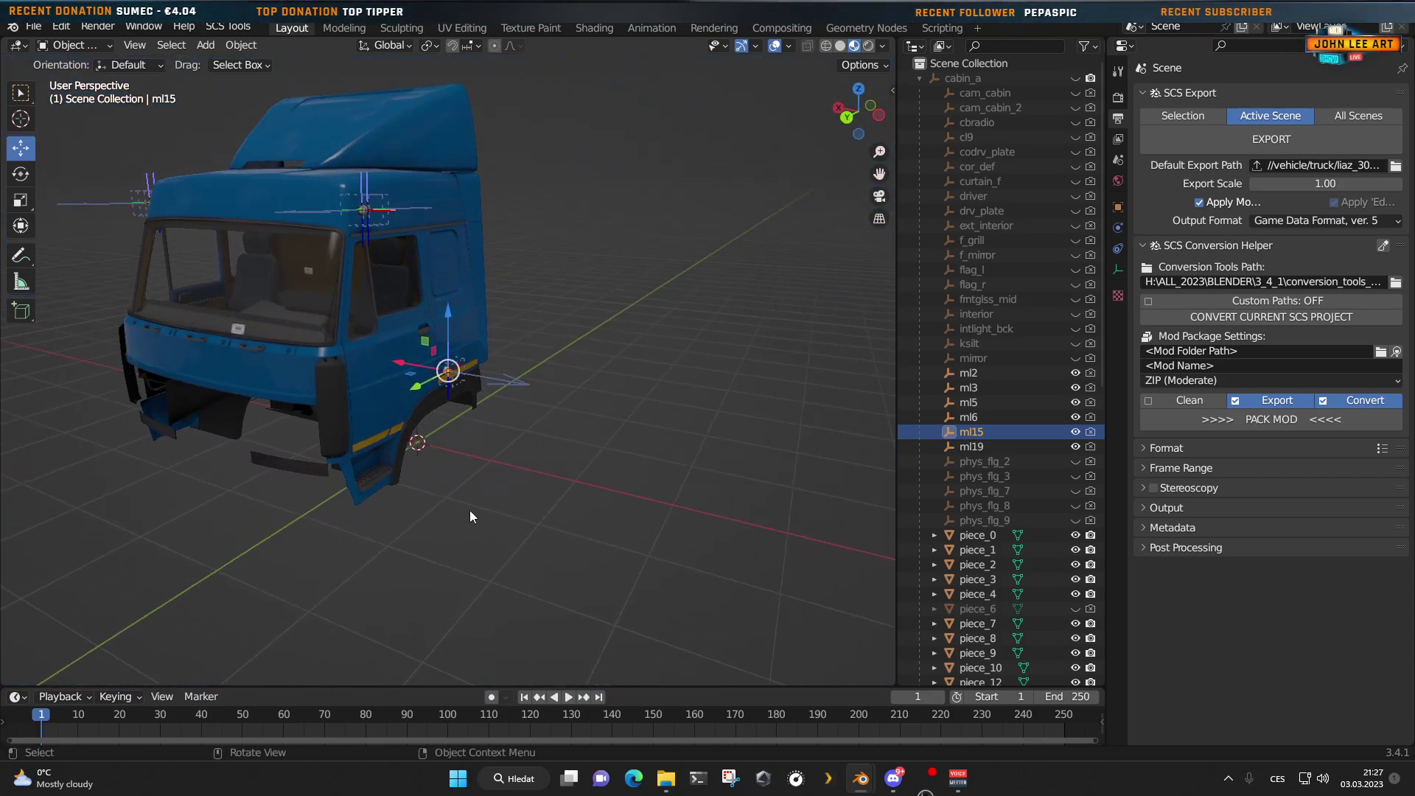
Step: Unhide the mirror and ksilt locators in the cabin_a hierarchy
left_click(977, 418)
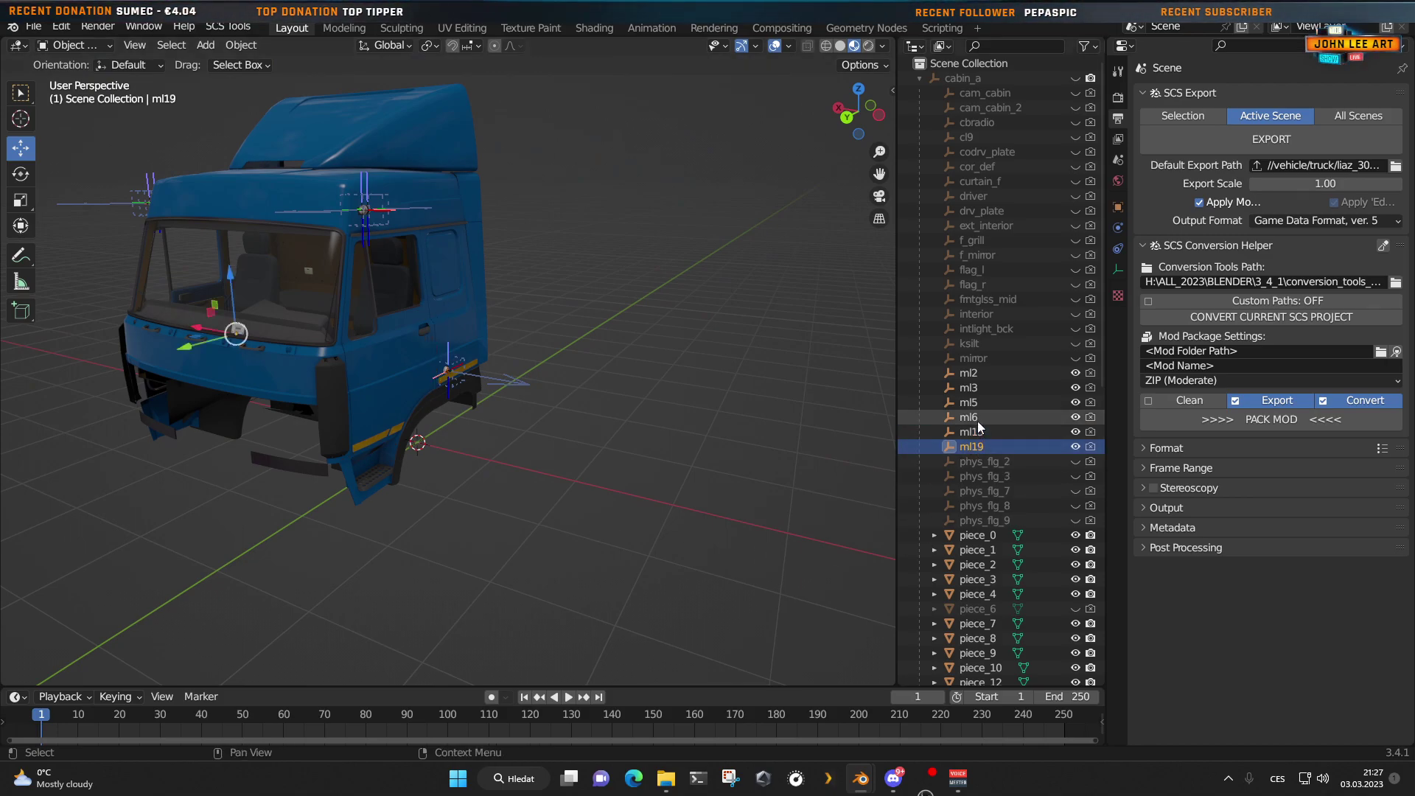
left_click(977, 359)
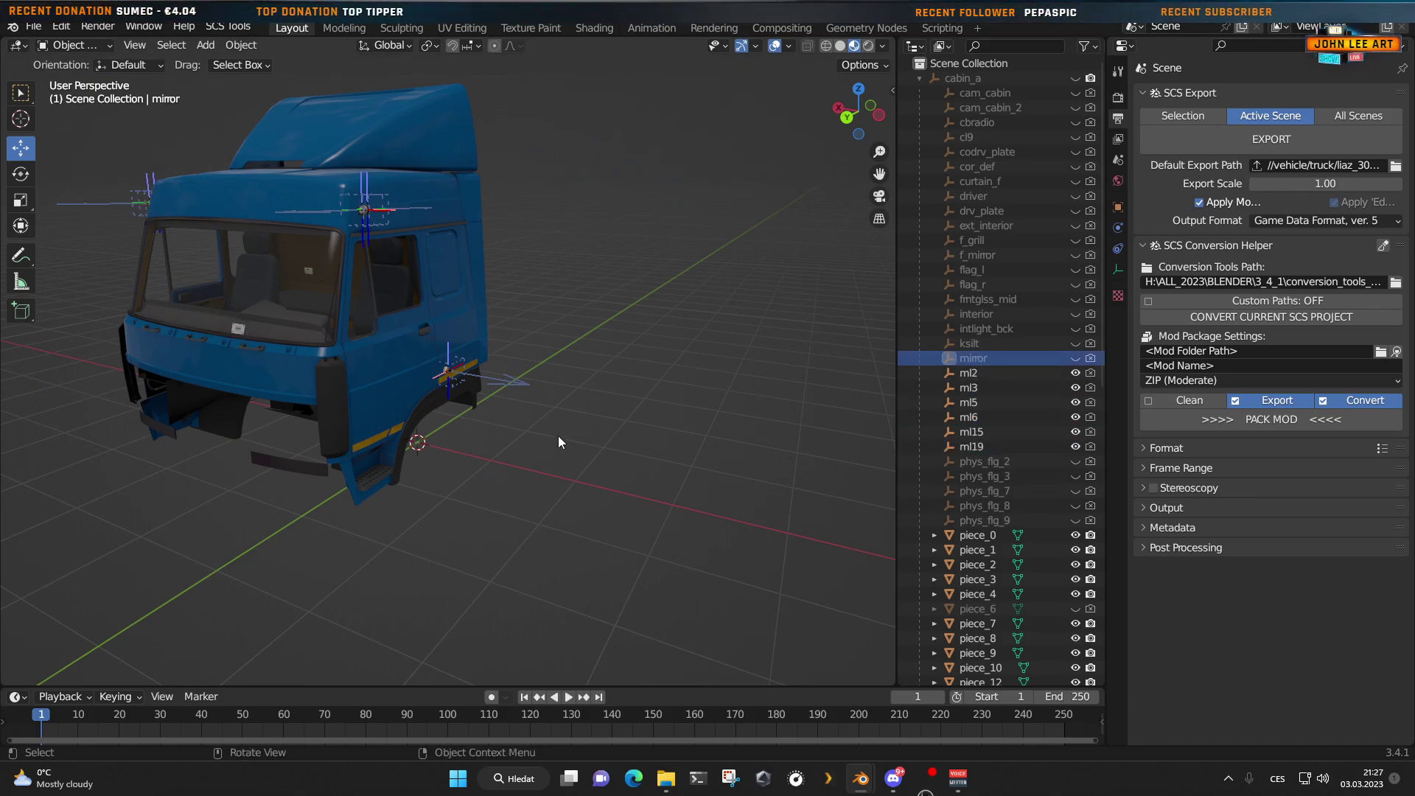
middle_click_drag(559, 435, 538, 464)
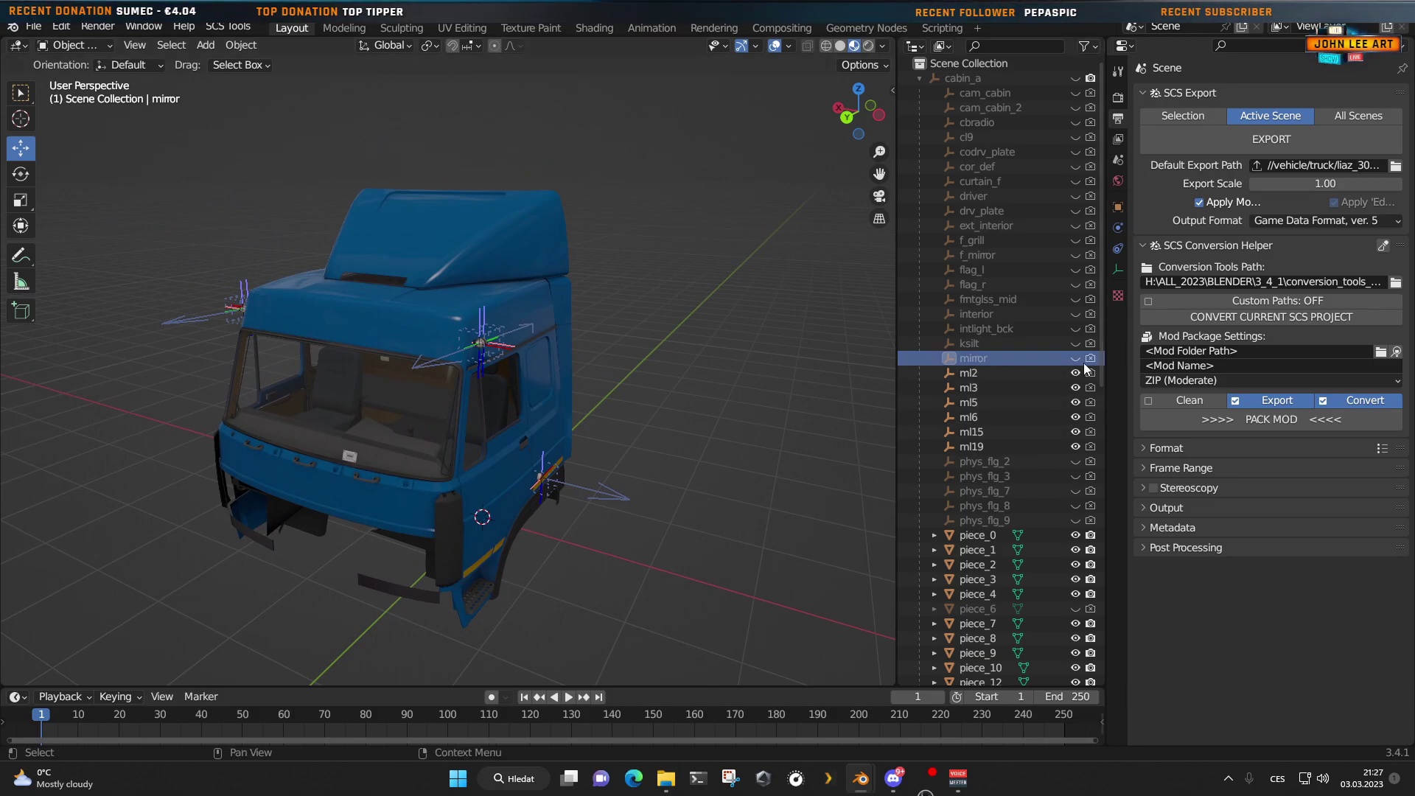
middle_click_drag(758, 489, 593, 520)
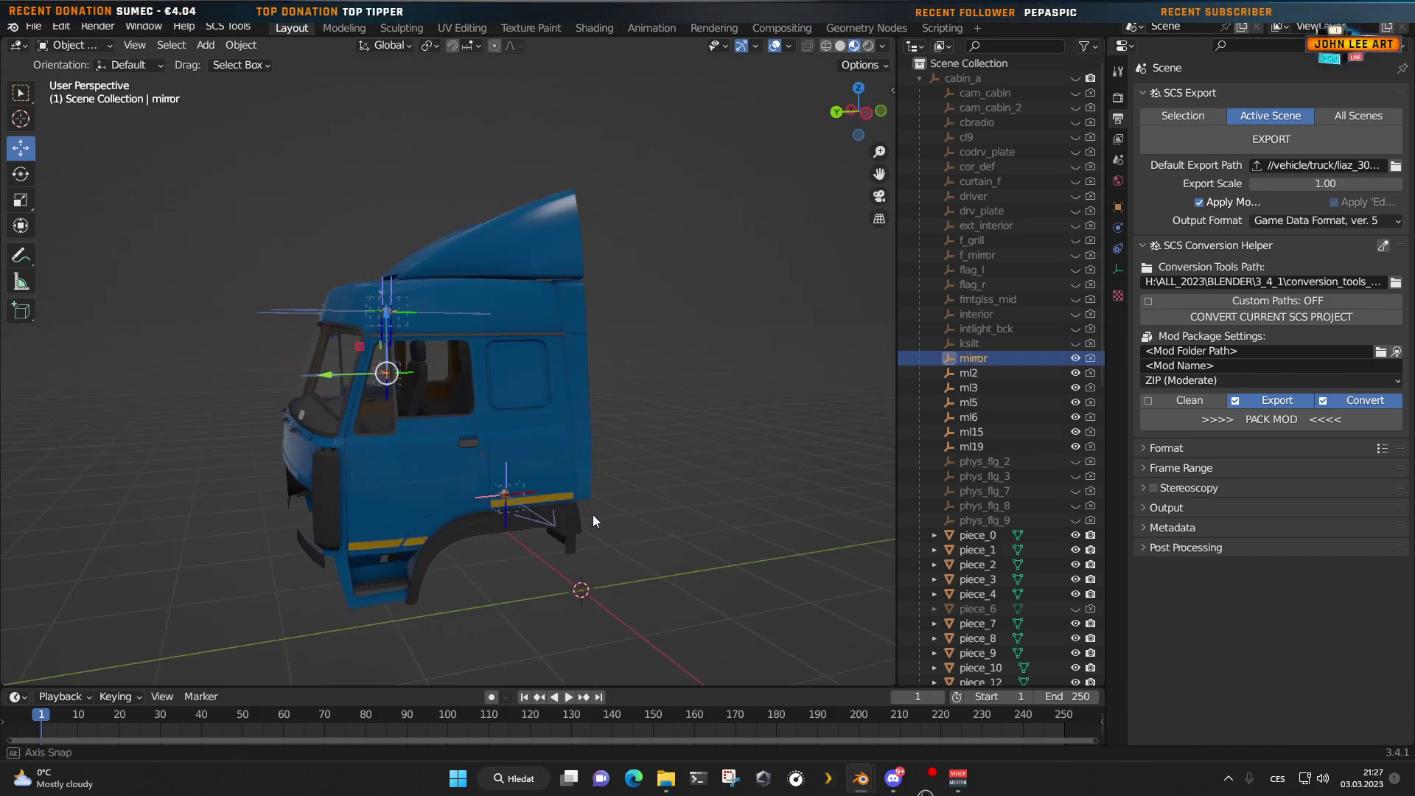
left_click(989, 343)
left_click(1076, 344)
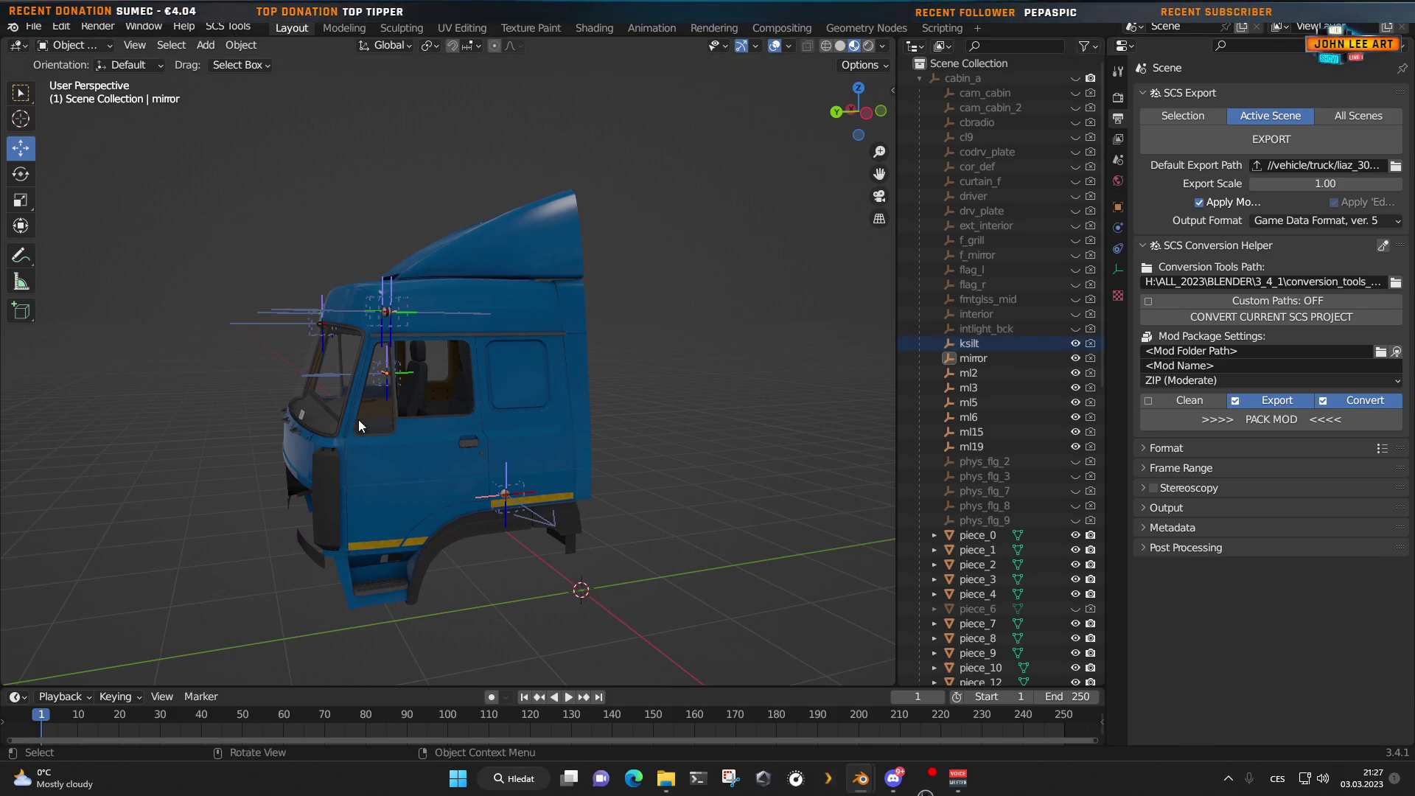
middle_click_drag(358, 419, 626, 448)
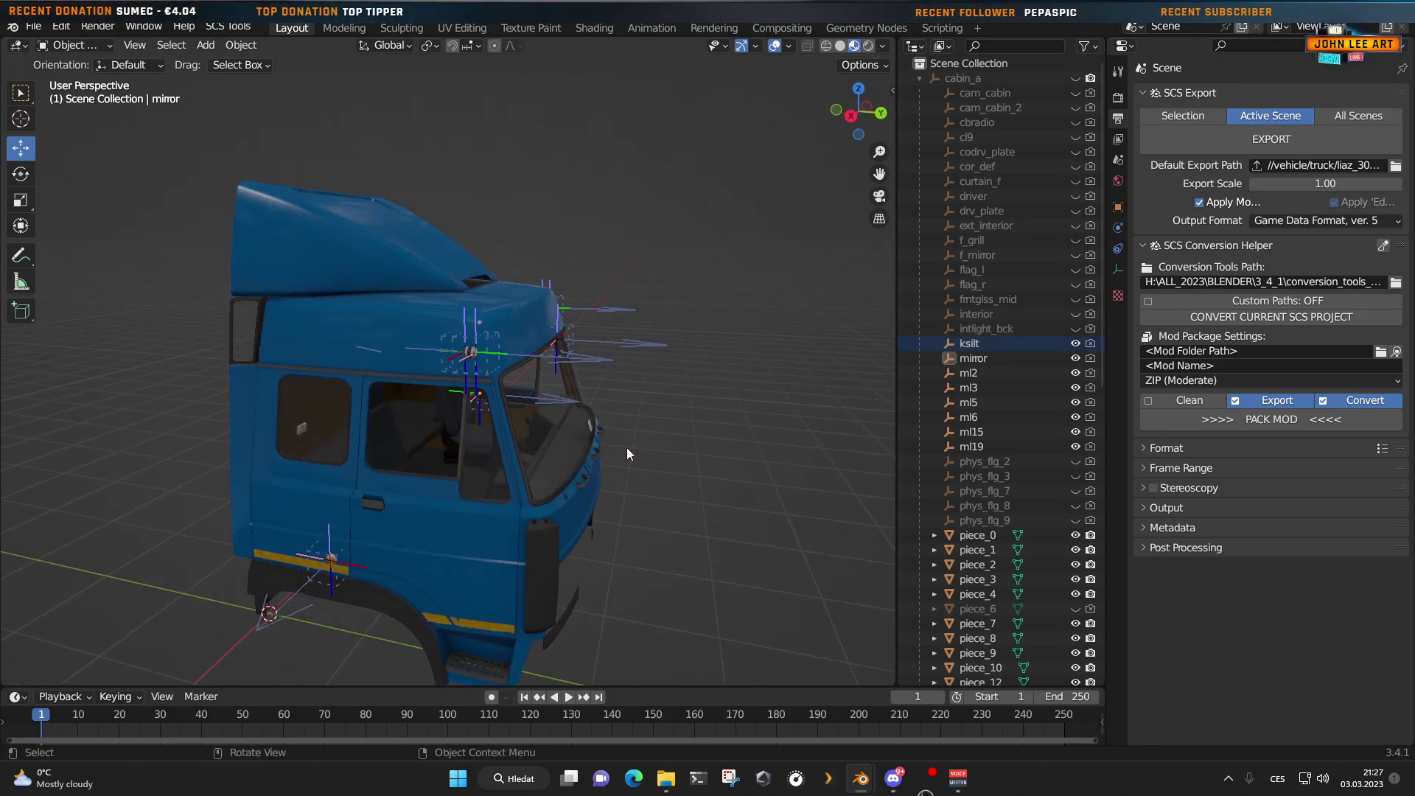
Step: Unhide the intlight_bck locator, select it and move it along Y towards the cab's rear interior wall
left_click(984, 328)
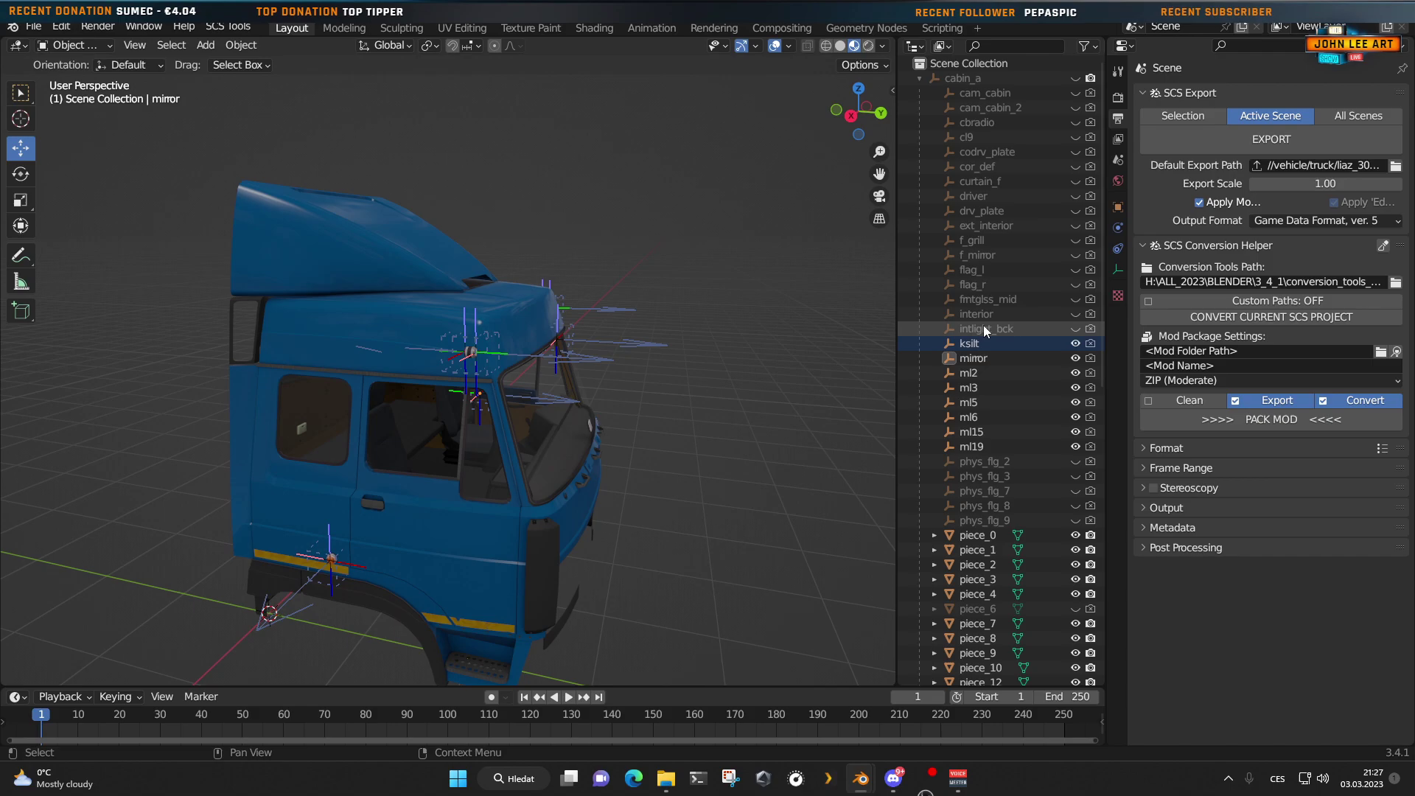
left_click(1074, 329)
scroll(640, 423, "up", 6)
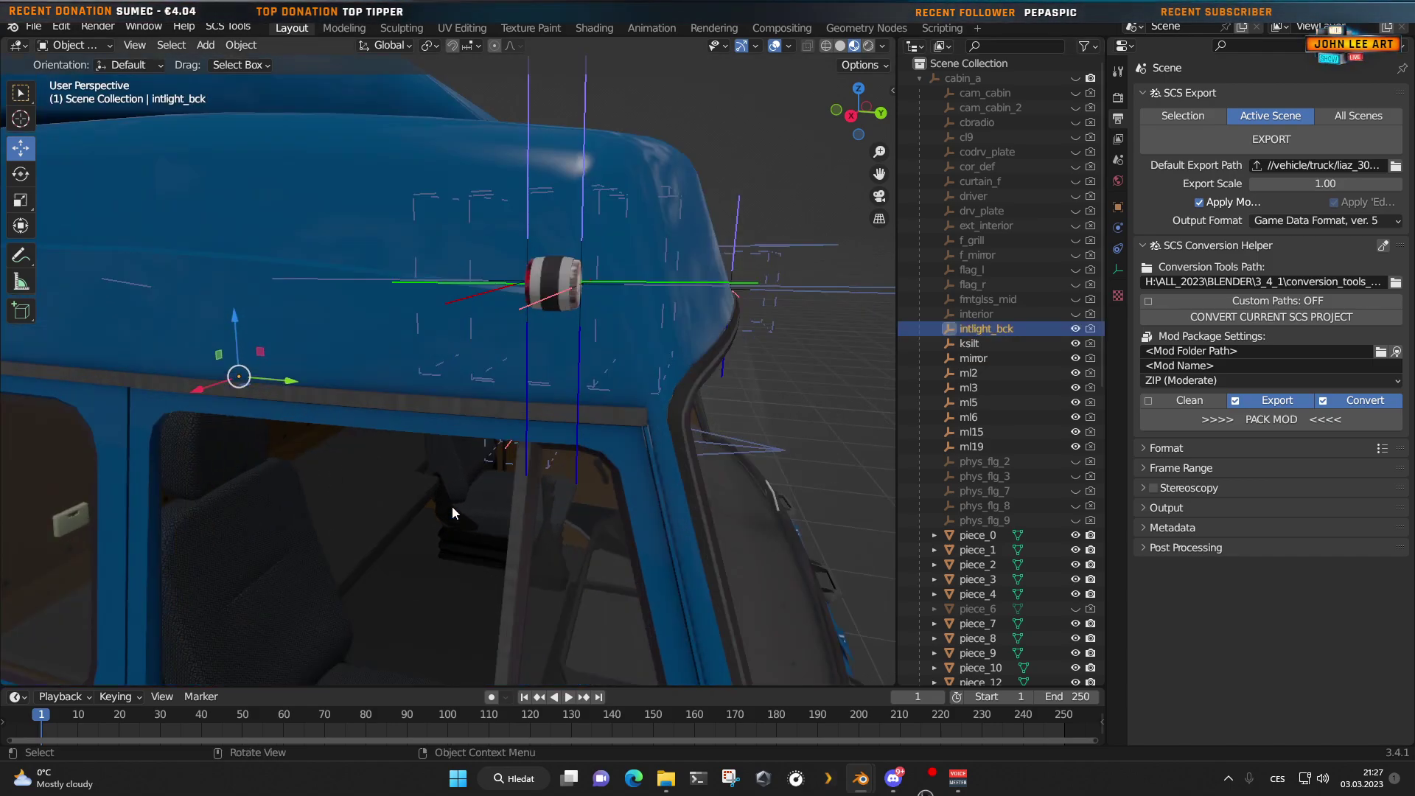
middle_click_drag(524, 506, 411, 503)
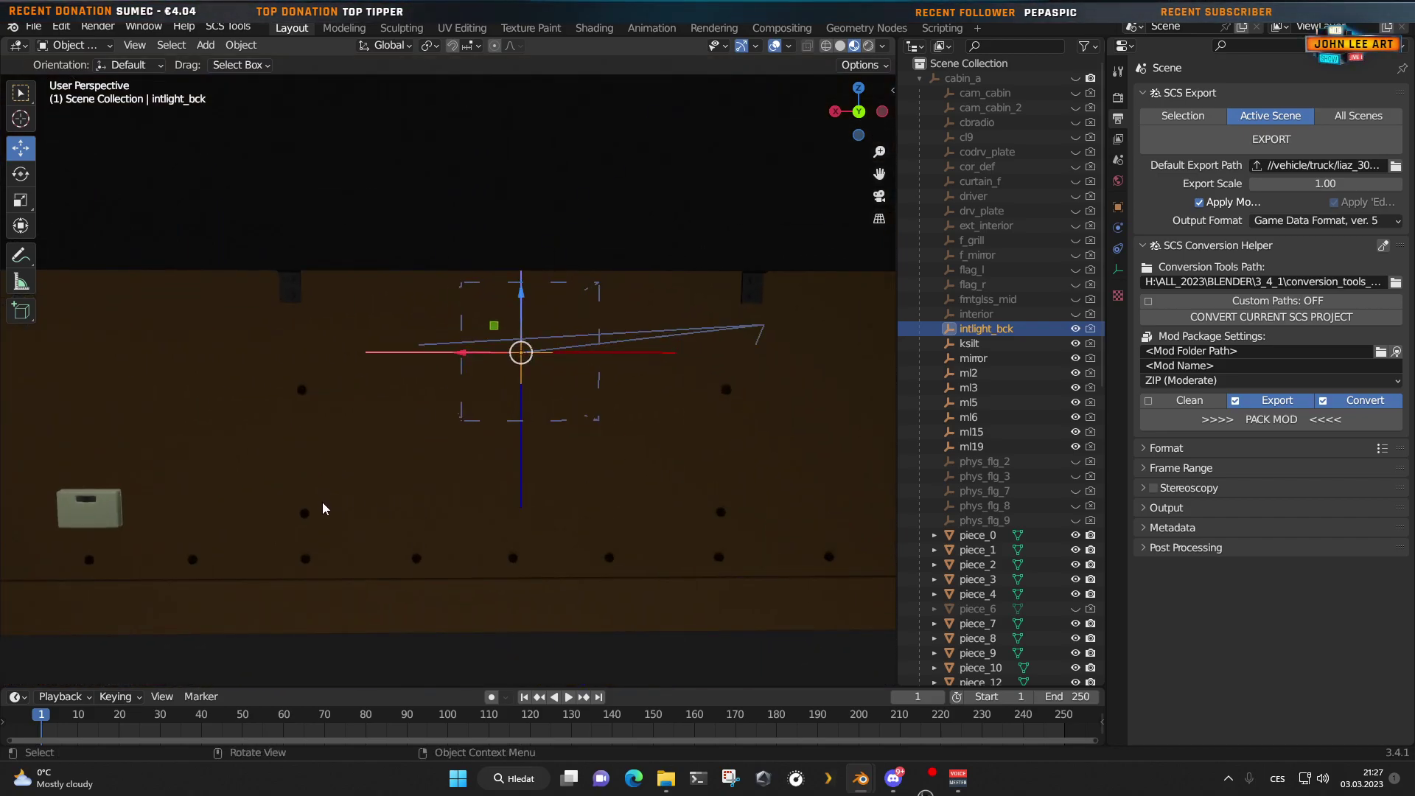
middle_click_drag(323, 507, 461, 450)
key("KP_4")
key("KP_4")
key("KP_4")
key("KP_4")
key("KP_4")
key("KP_4")
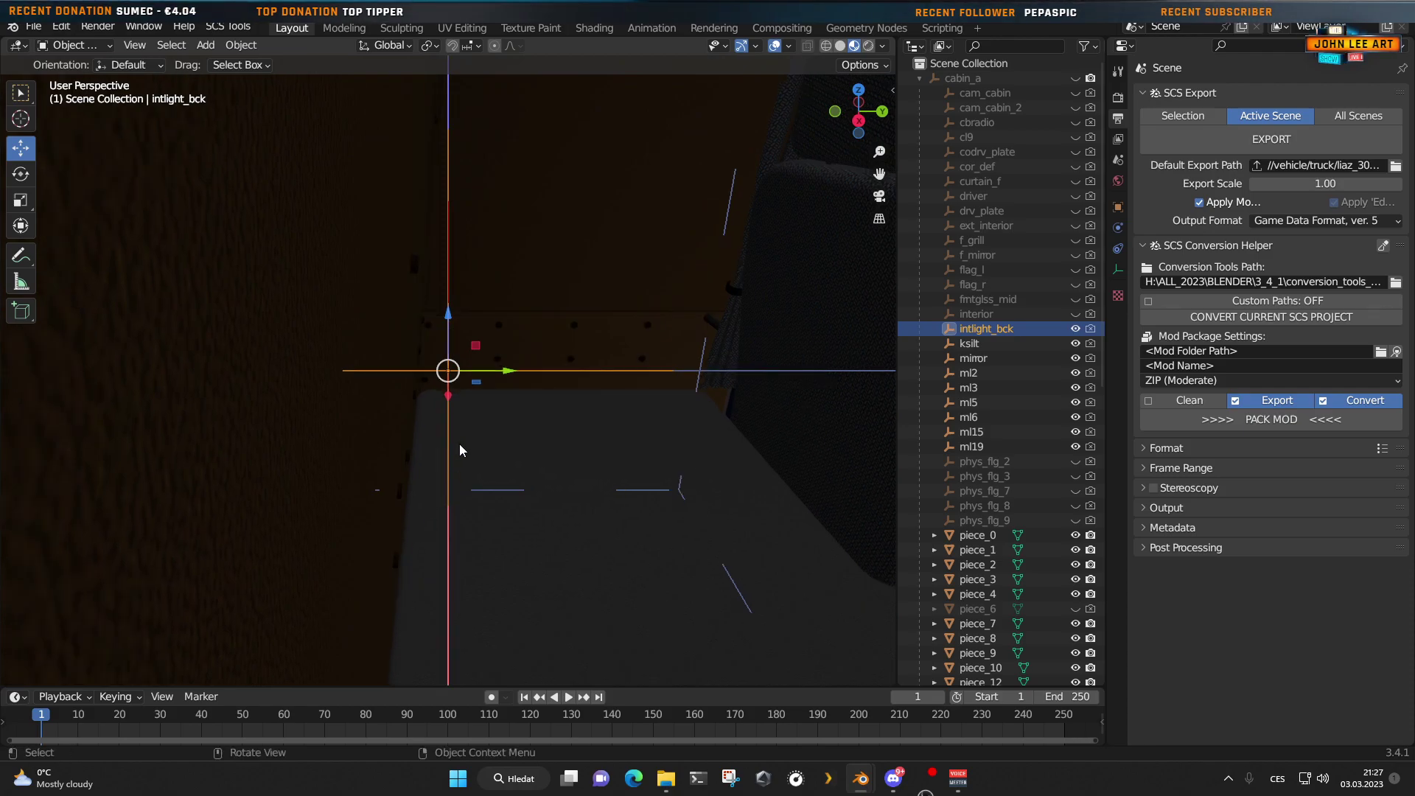
left_click_drag(511, 372, 413, 371)
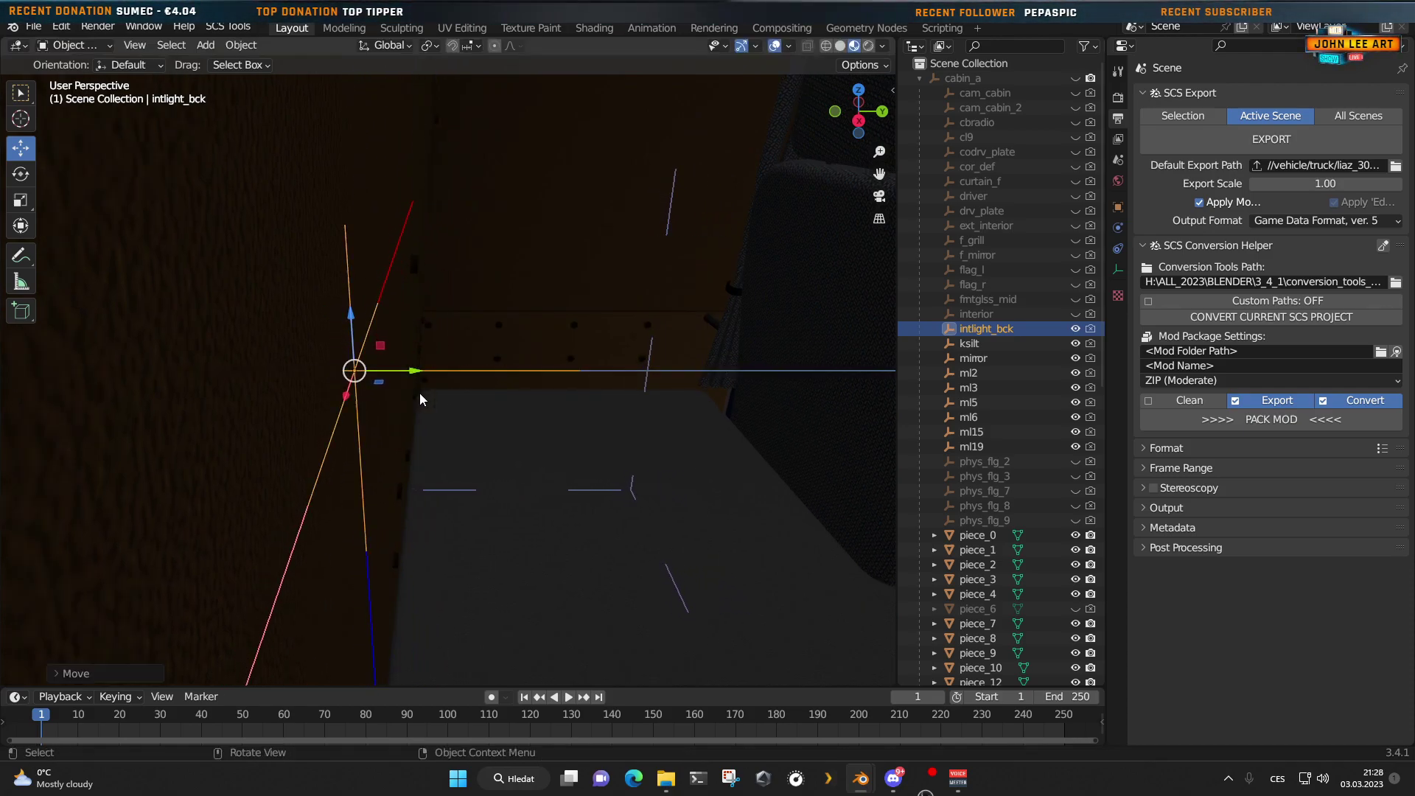
Step: Tilt intlight_bck slightly about the X axis to match the rear wall's slope and nudge it along Y against the wall
left_click(25, 178)
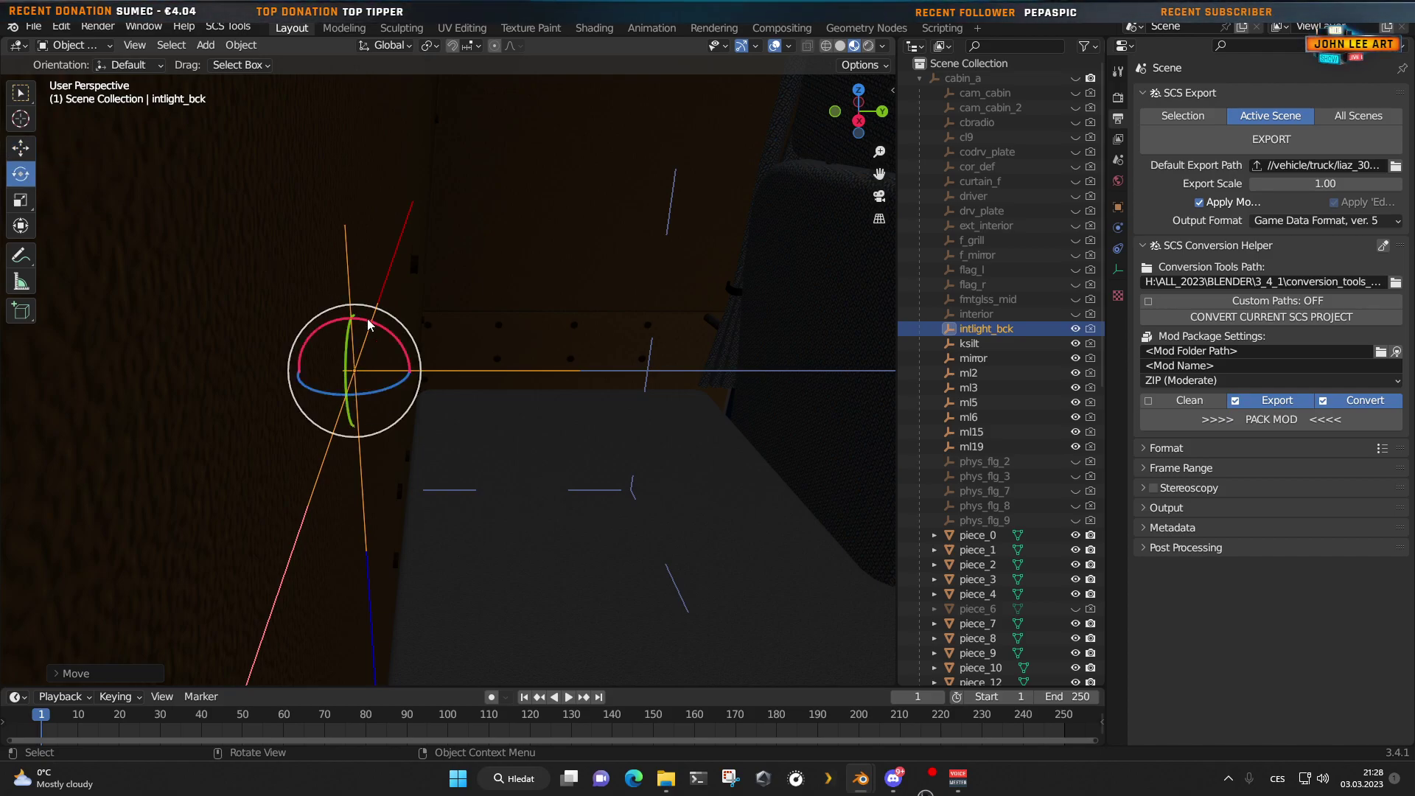
left_click_drag(367, 319, 361, 325)
left_click(20, 149)
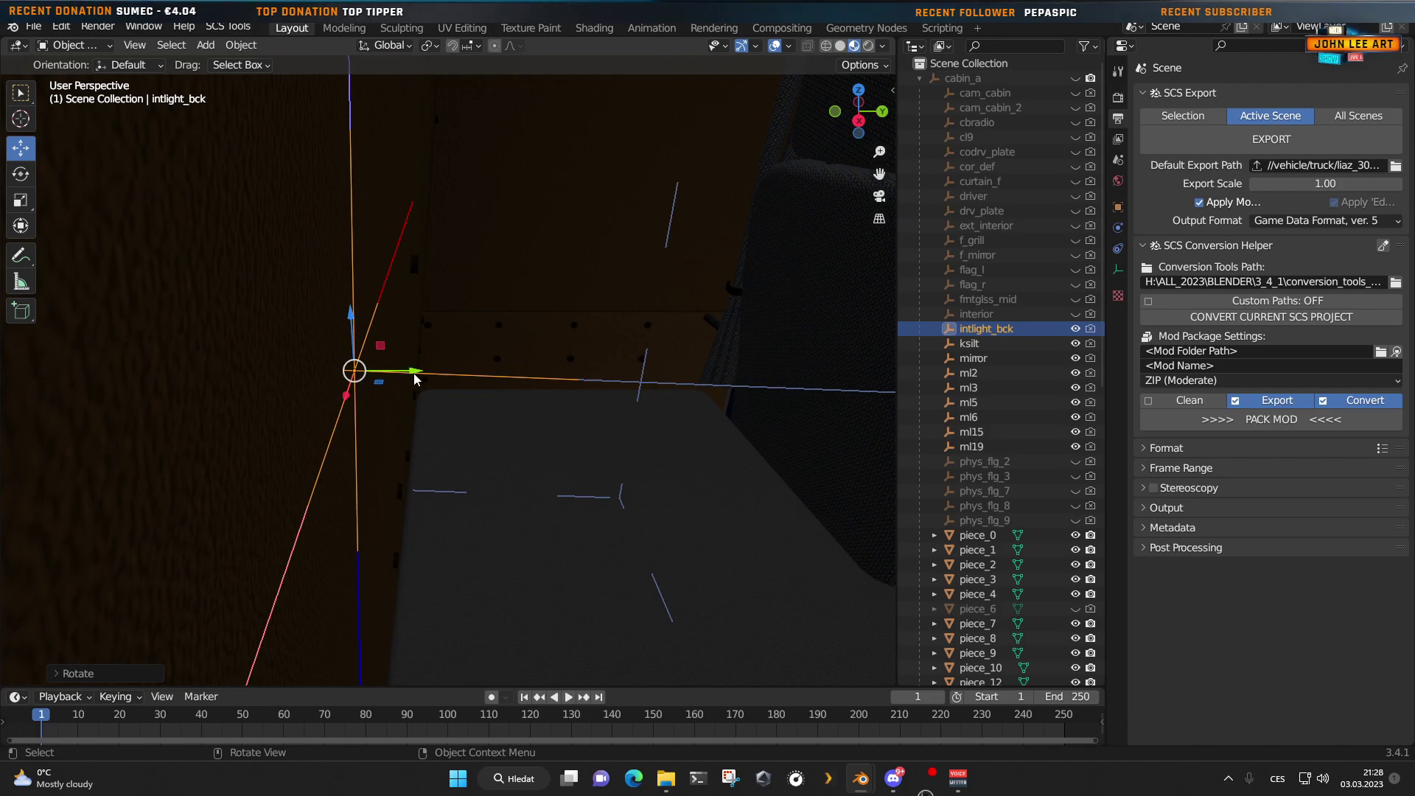
left_click_drag(403, 370, 399, 367)
left_click(24, 178)
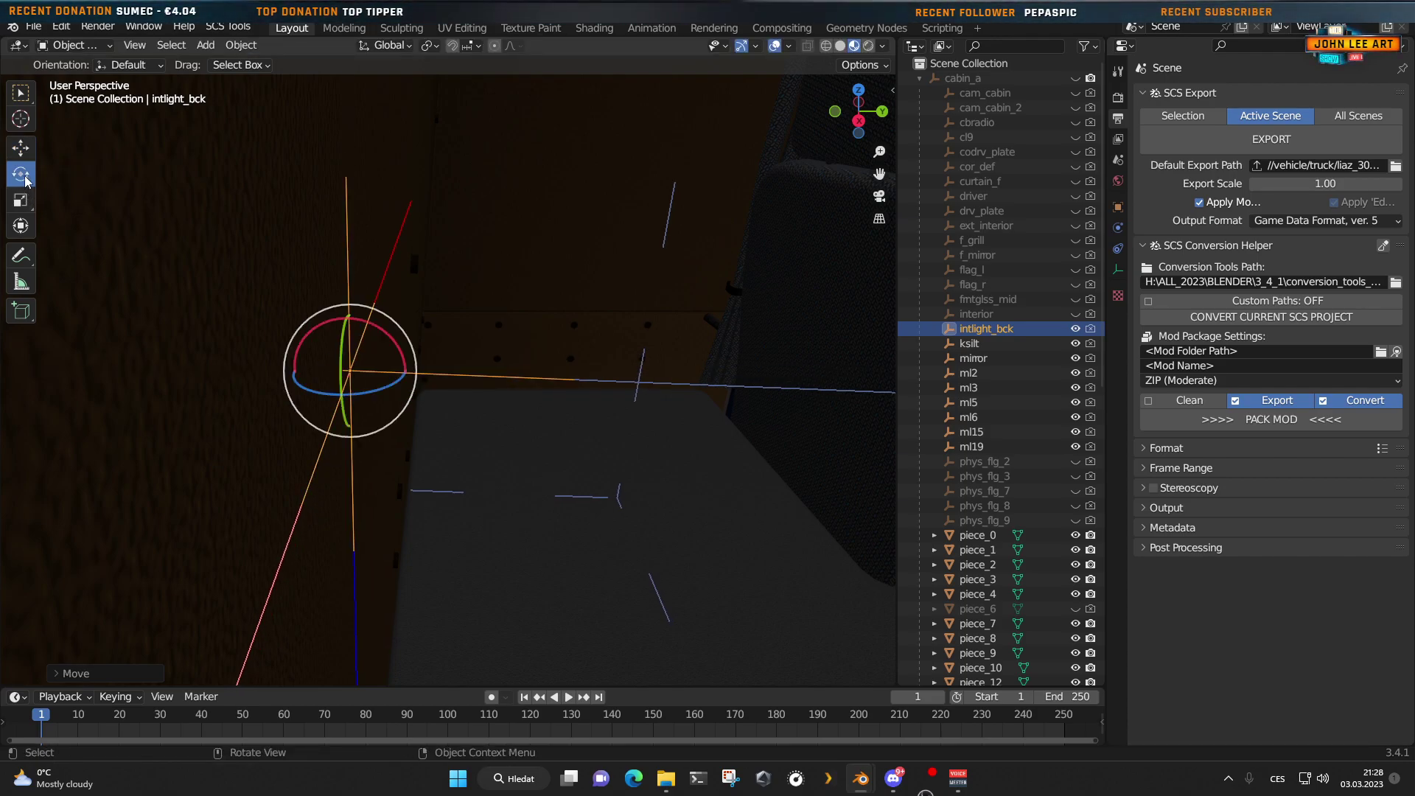
left_click_drag(386, 331, 383, 333)
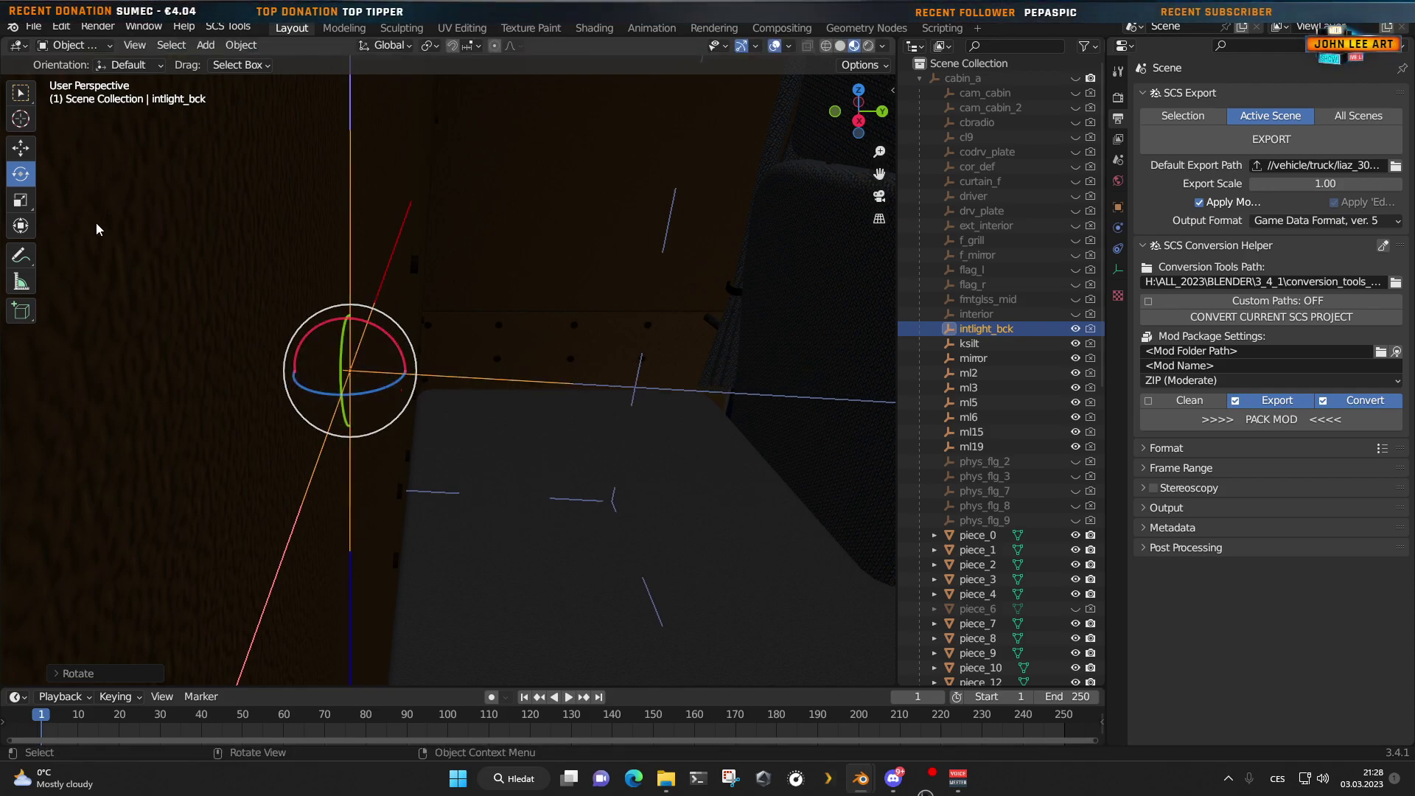
left_click(20, 149)
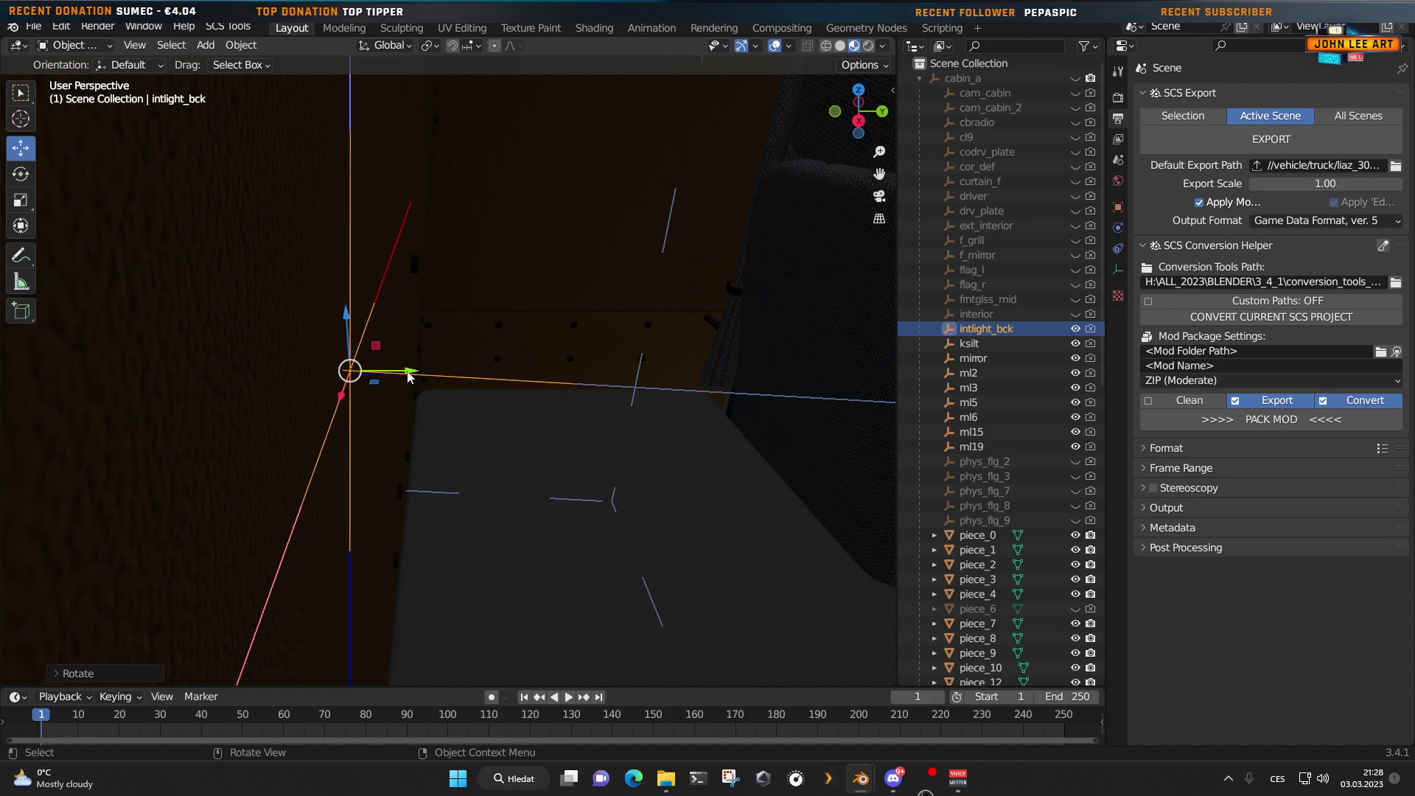
left_click_drag(408, 375, 402, 373)
Step: Lower intlight_bck along Z on the rear wall between the two upper bolt holes
middle_click_drag(403, 373, 383, 476)
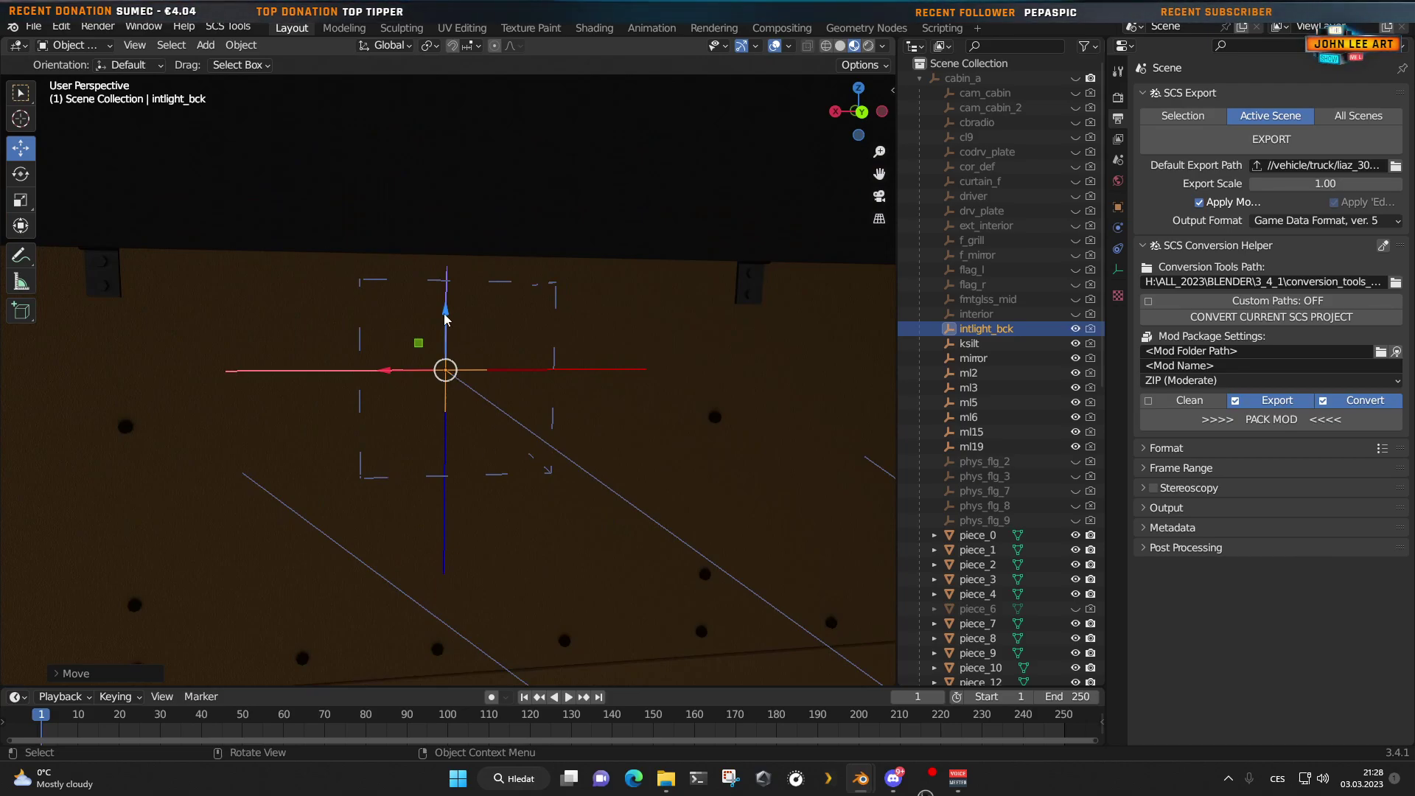
left_click_drag(445, 318, 447, 373)
middle_click_drag(272, 464, 361, 484)
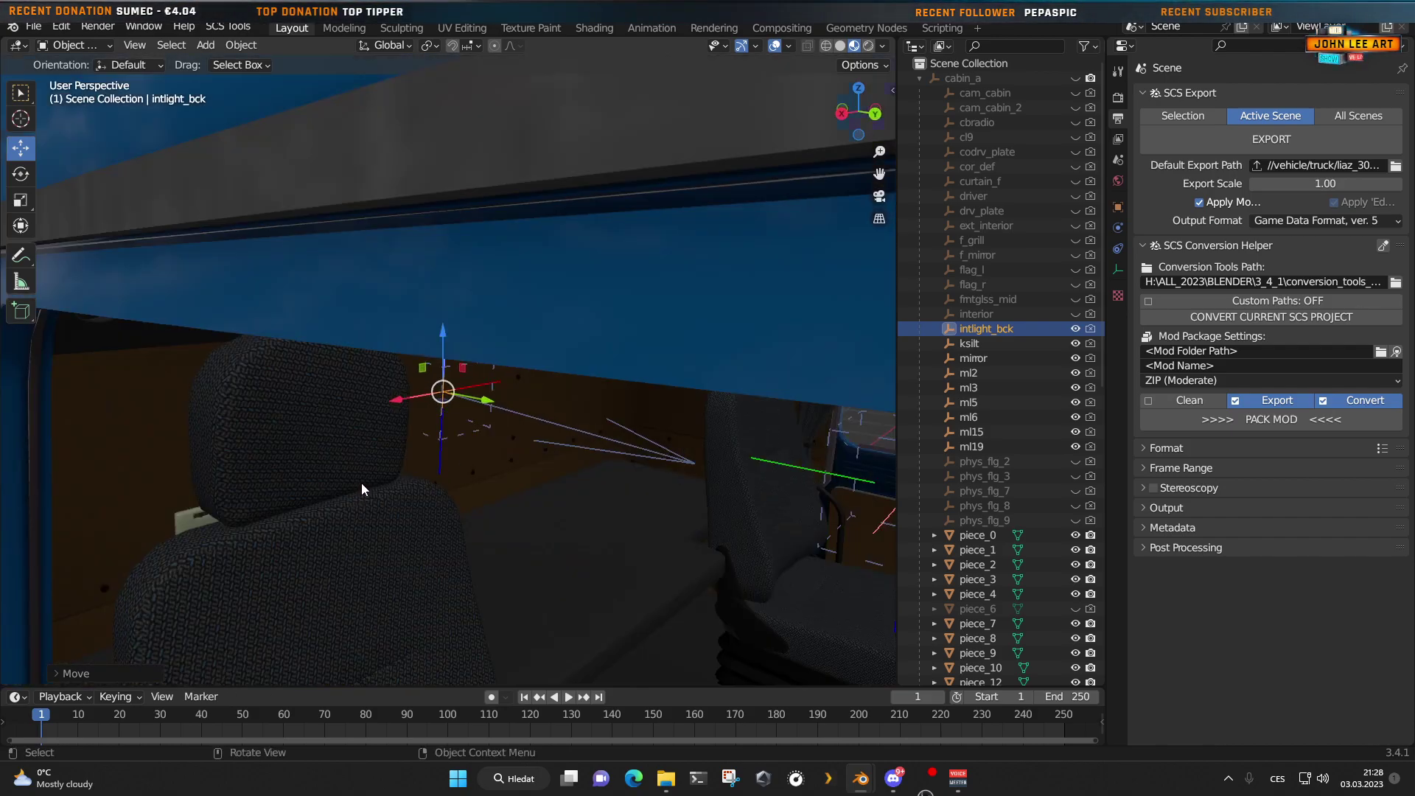
scroll(361, 483, "down", 6)
middle_click_drag(482, 504, 438, 466)
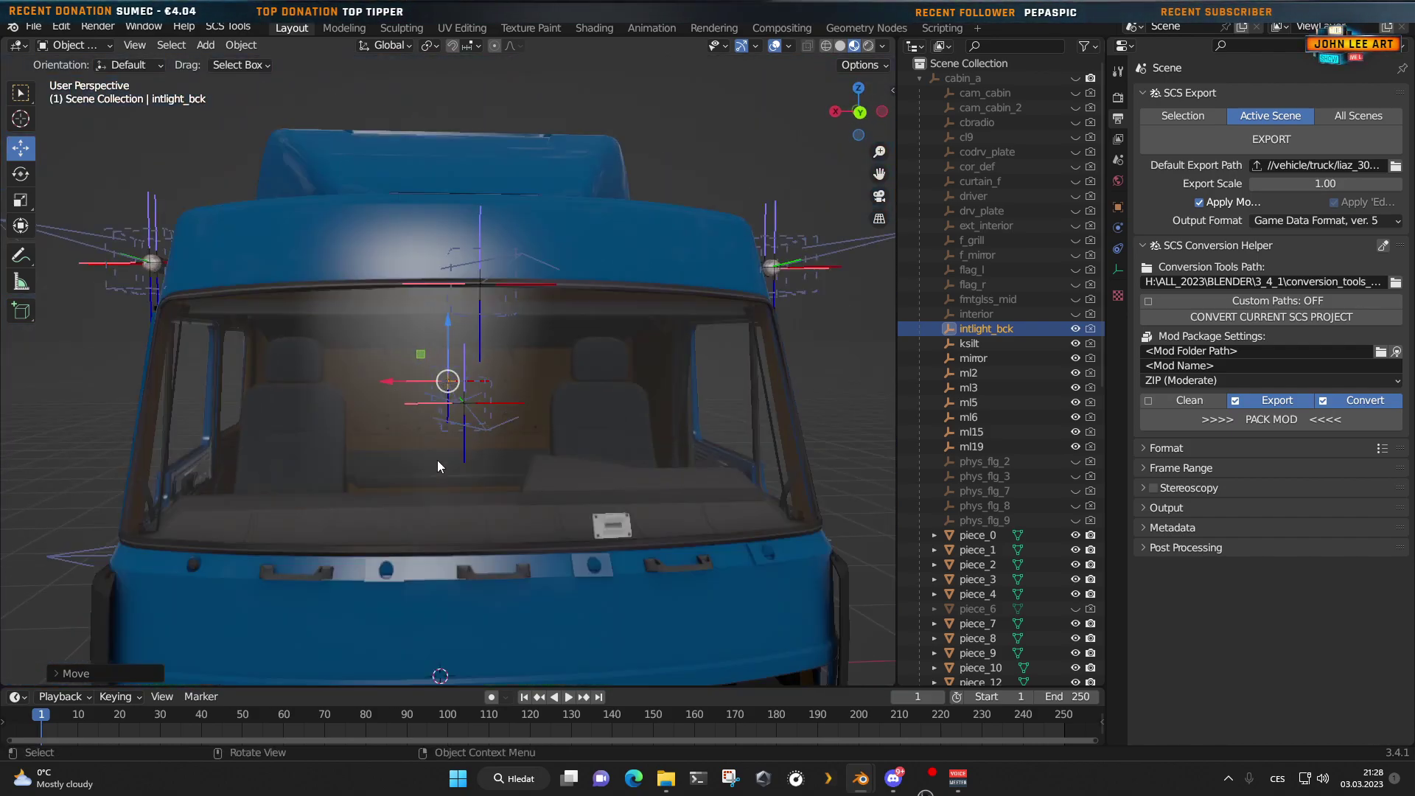
scroll(438, 466, "up", 5)
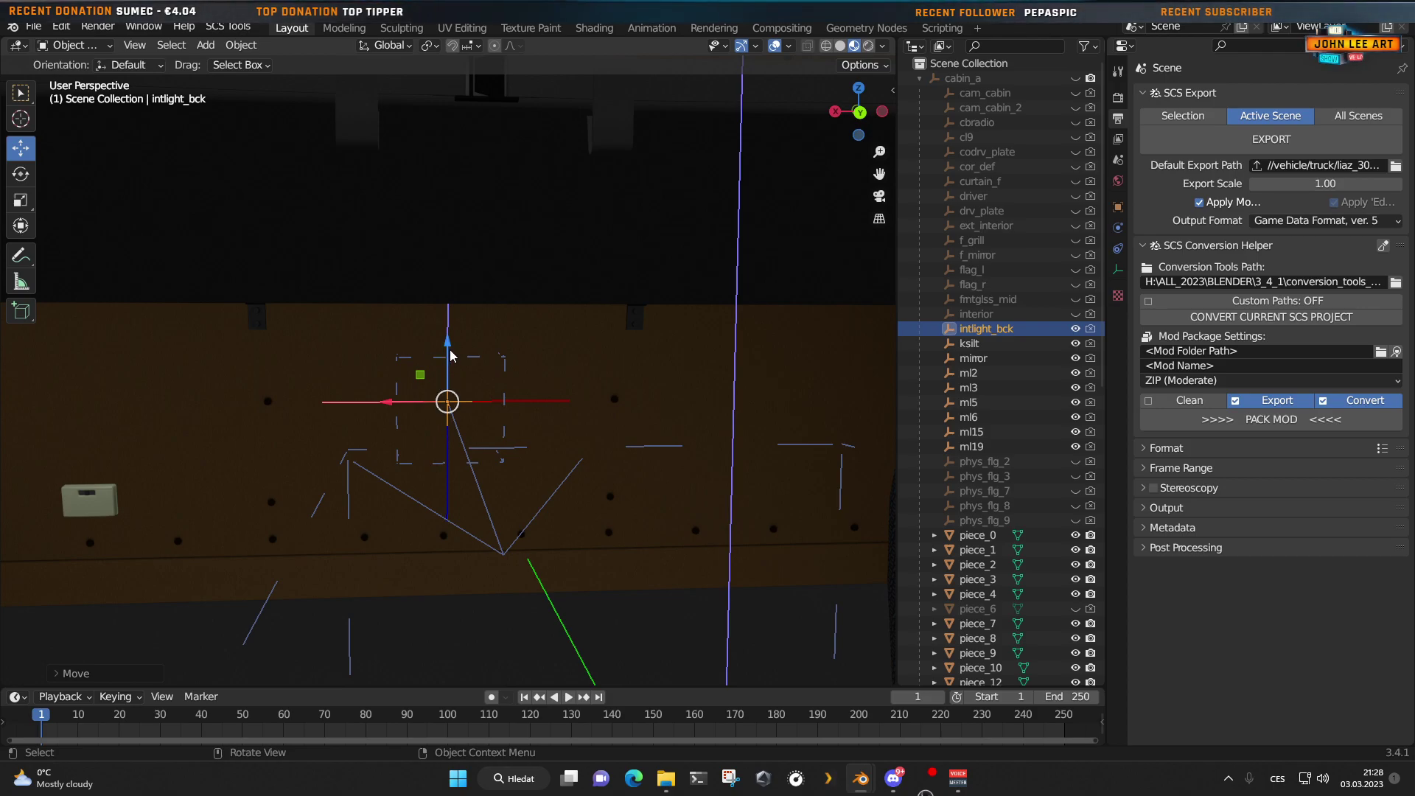
left_click_drag(447, 350, 448, 359)
scroll(447, 359, "down", 4)
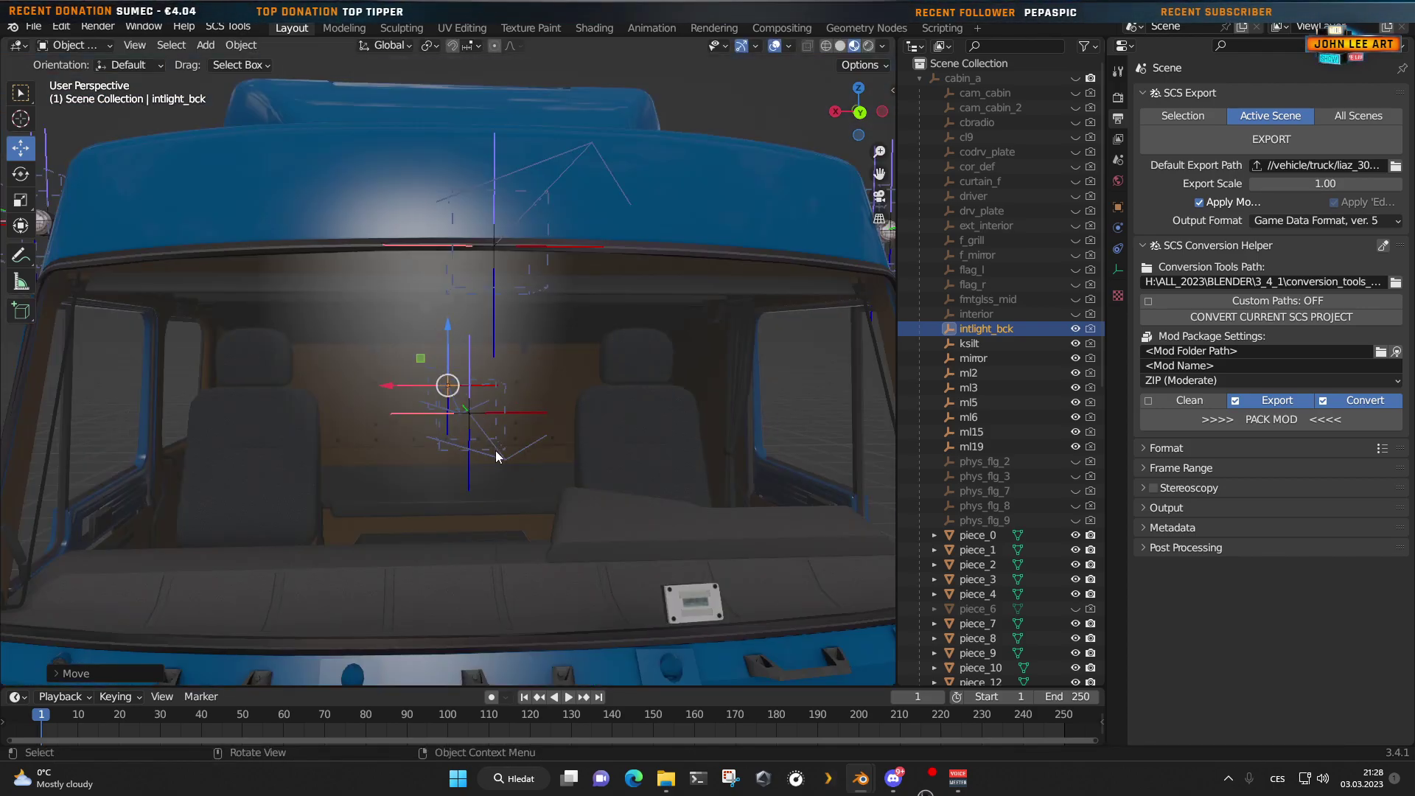
Step: Unhide the interior, fmtglss_mid, flag_r and flag_l locators in the cabin_a hierarchy
left_click(980, 316)
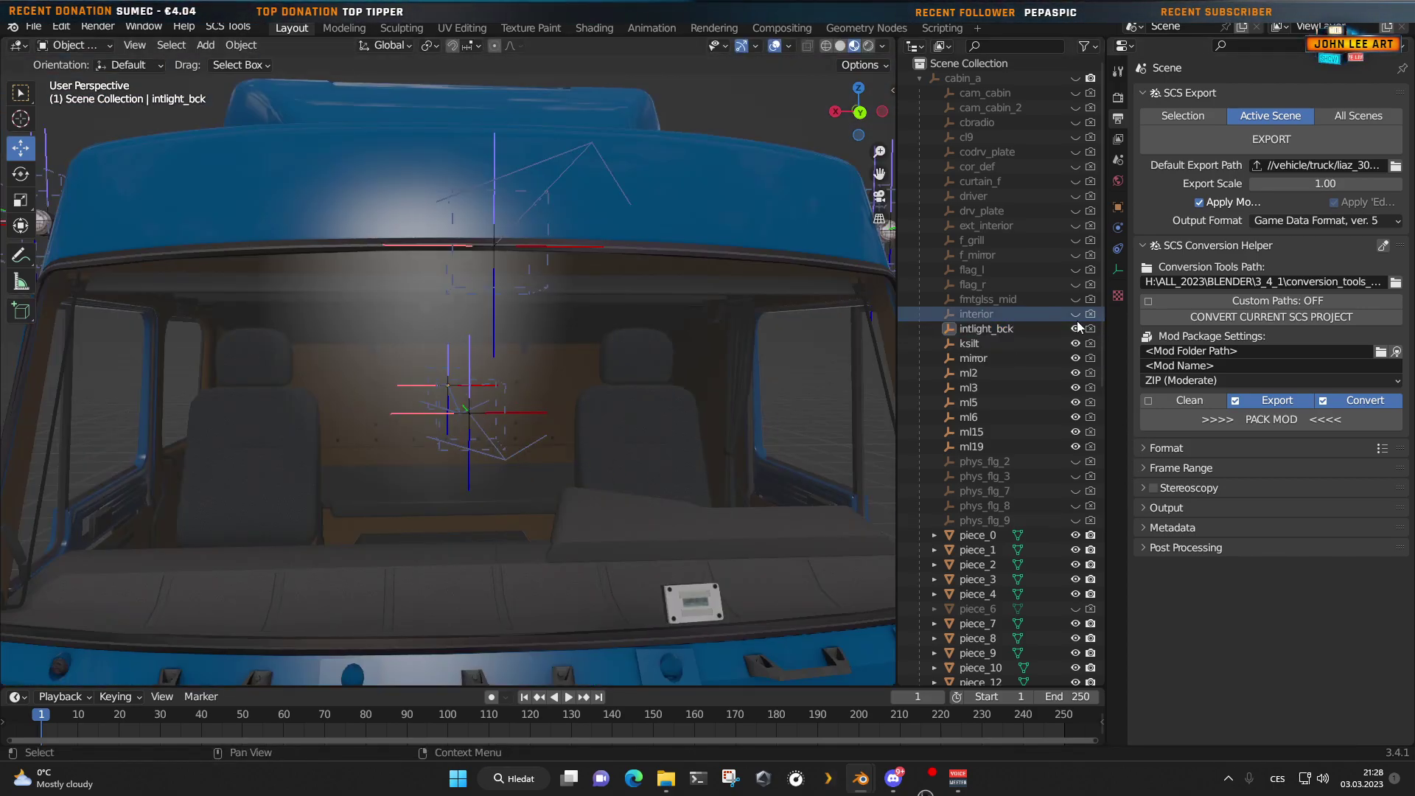
scroll(602, 448, "down", 6)
middle_click_drag(622, 480, 653, 470)
scroll(578, 478, "up", 3)
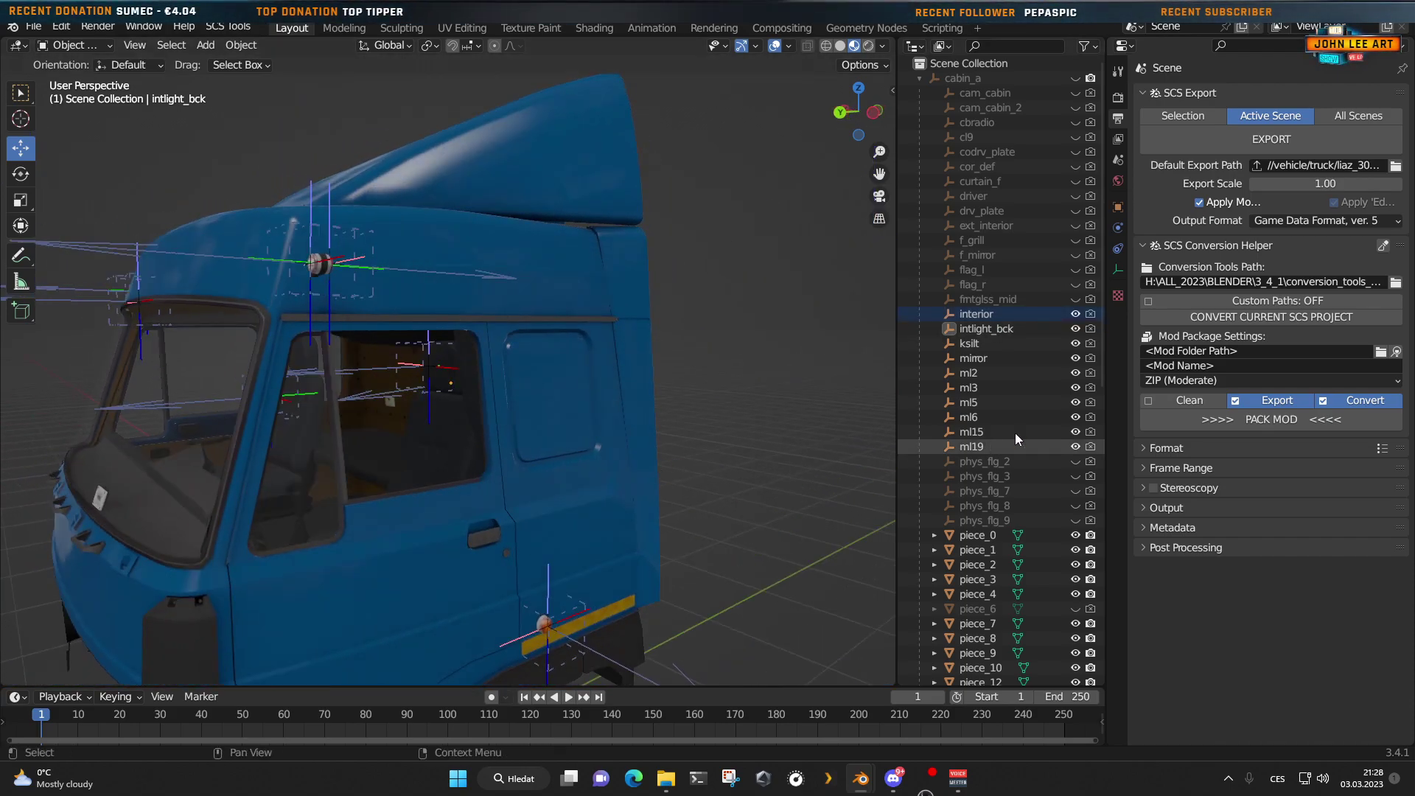
left_click(988, 300)
key("h")
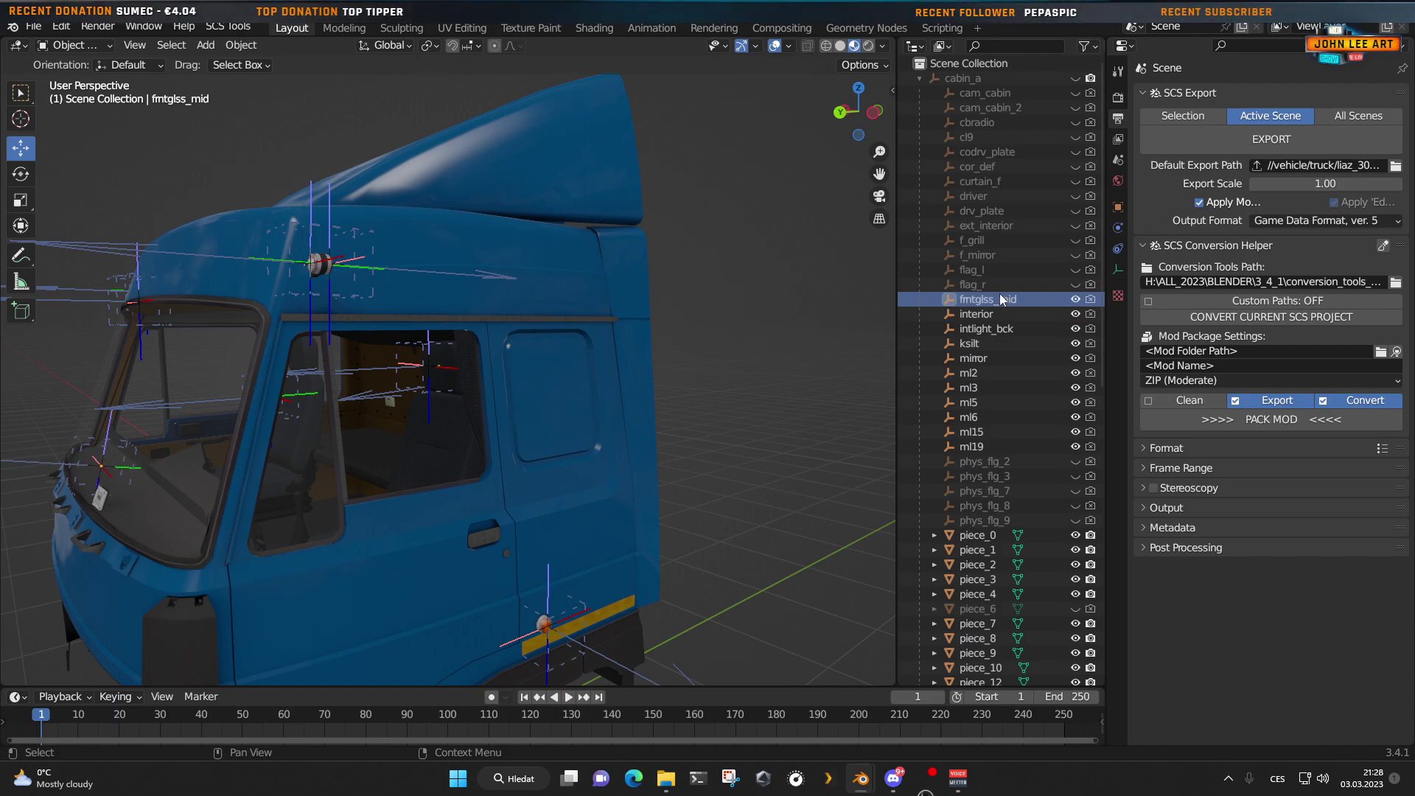
left_click(1027, 290)
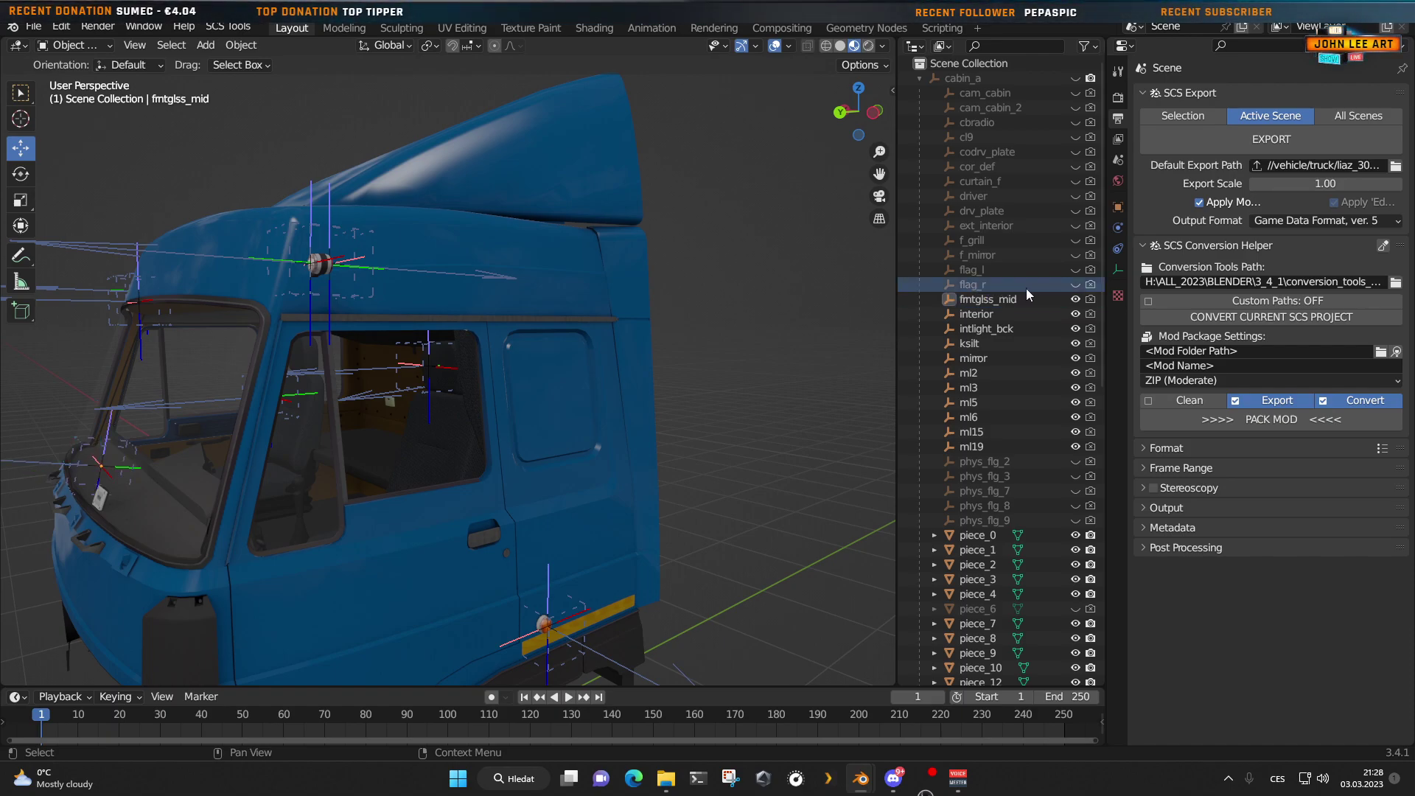
left_click(1074, 285)
left_click(975, 286)
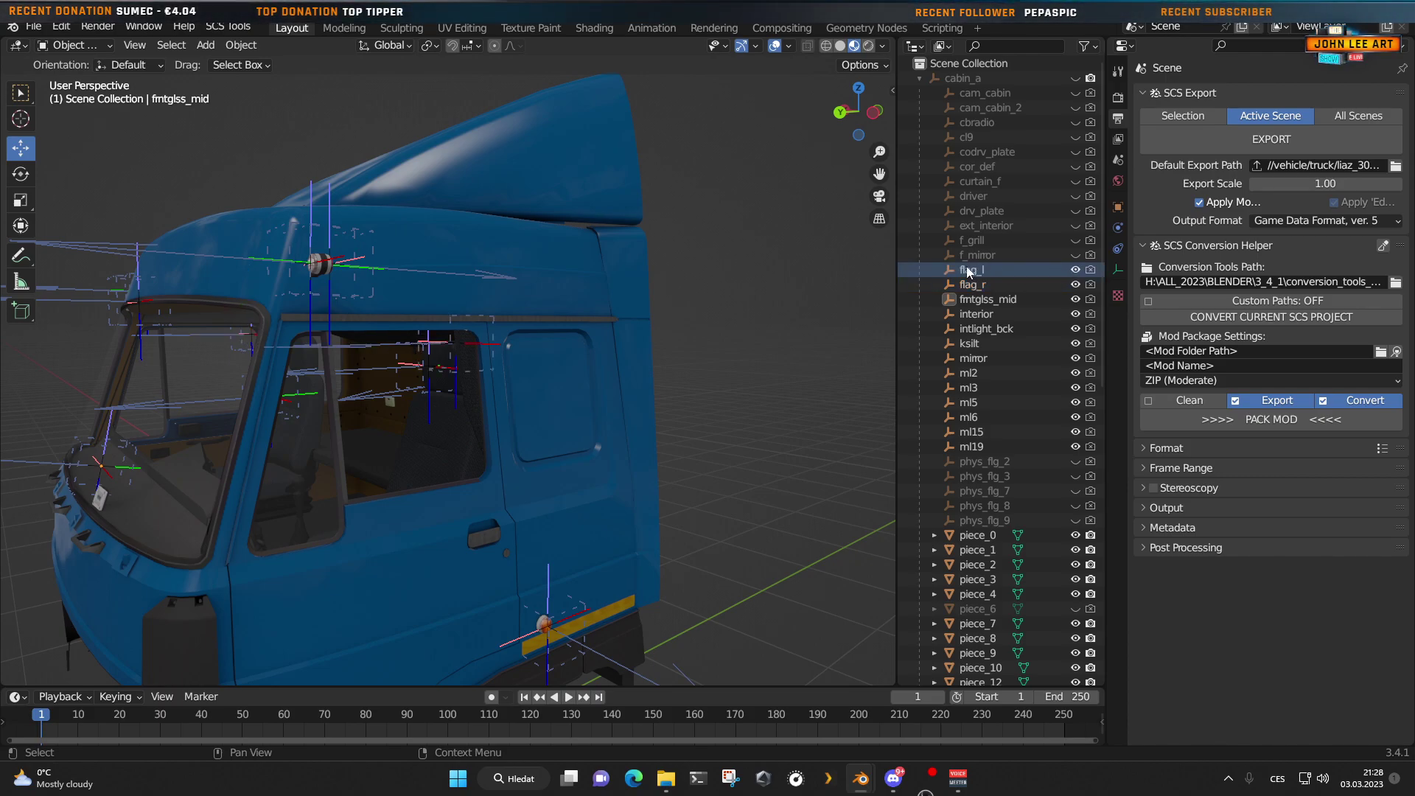
Step: Select the flag_l and flag_r locators together and move them forward along Y to the front upper corner of the door windows
left_click(968, 272)
middle_click_drag(516, 400, 417, 401)
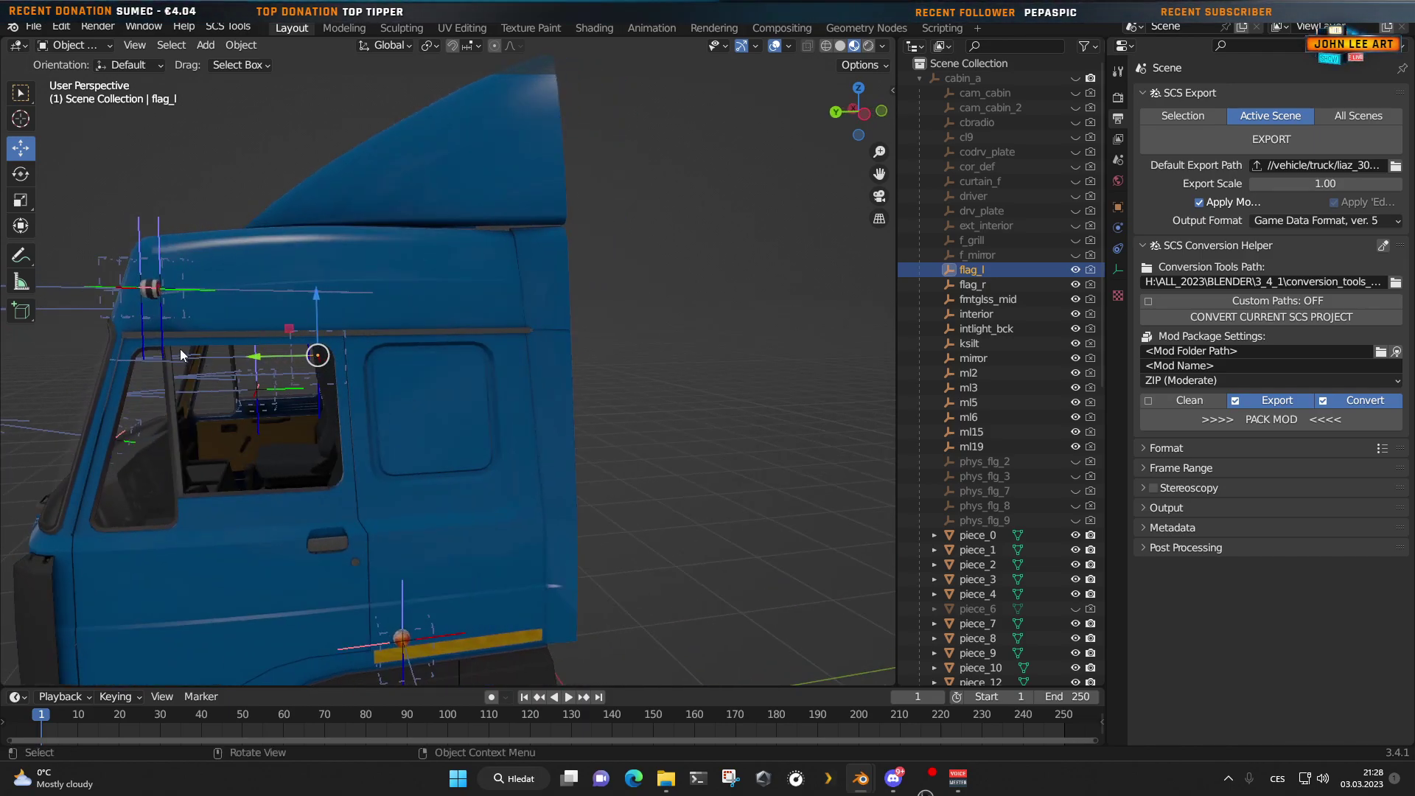
left_click(963, 286, "shift")
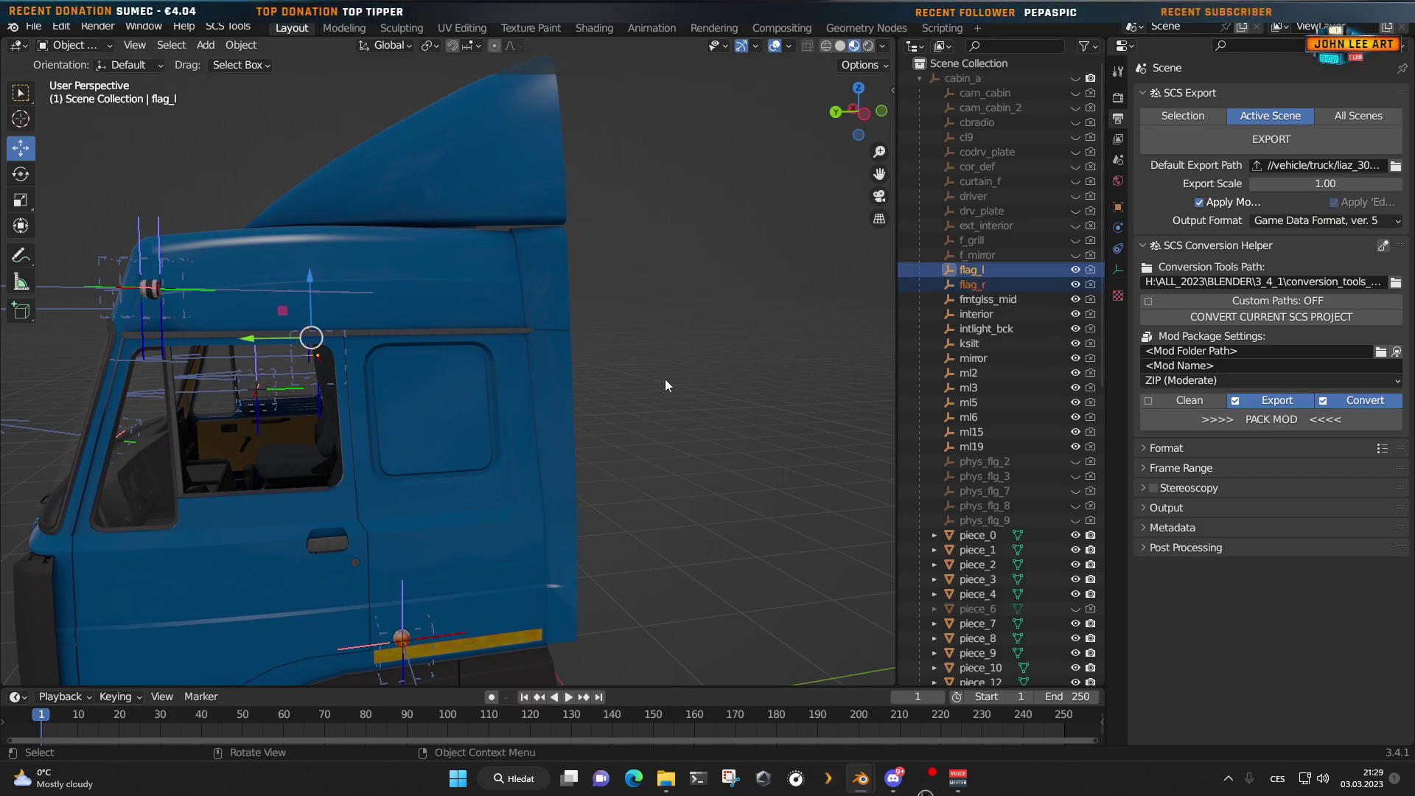
key("KP_3")
scroll(423, 422, "up", 5)
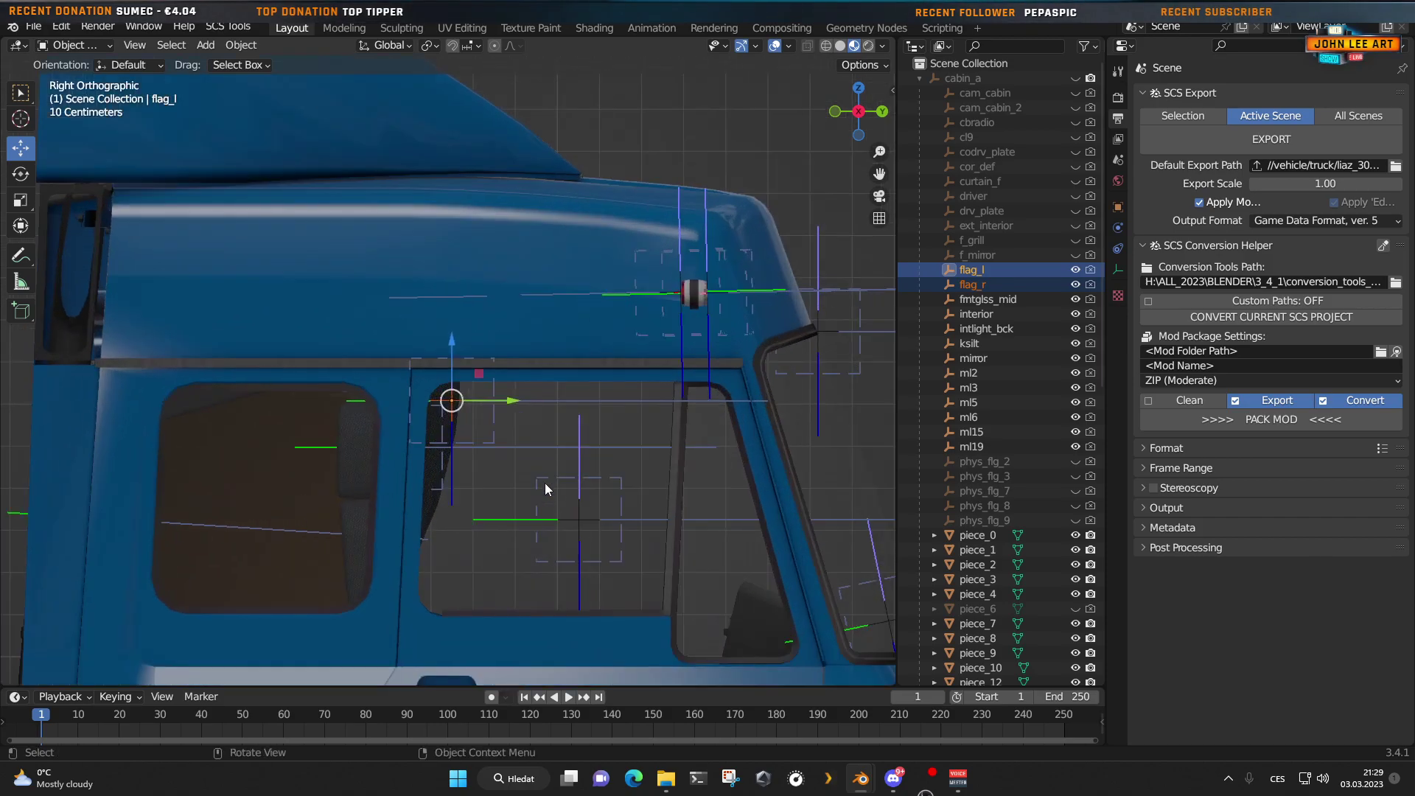
left_click_drag(503, 410, 675, 338)
scroll(735, 414, "down", 5)
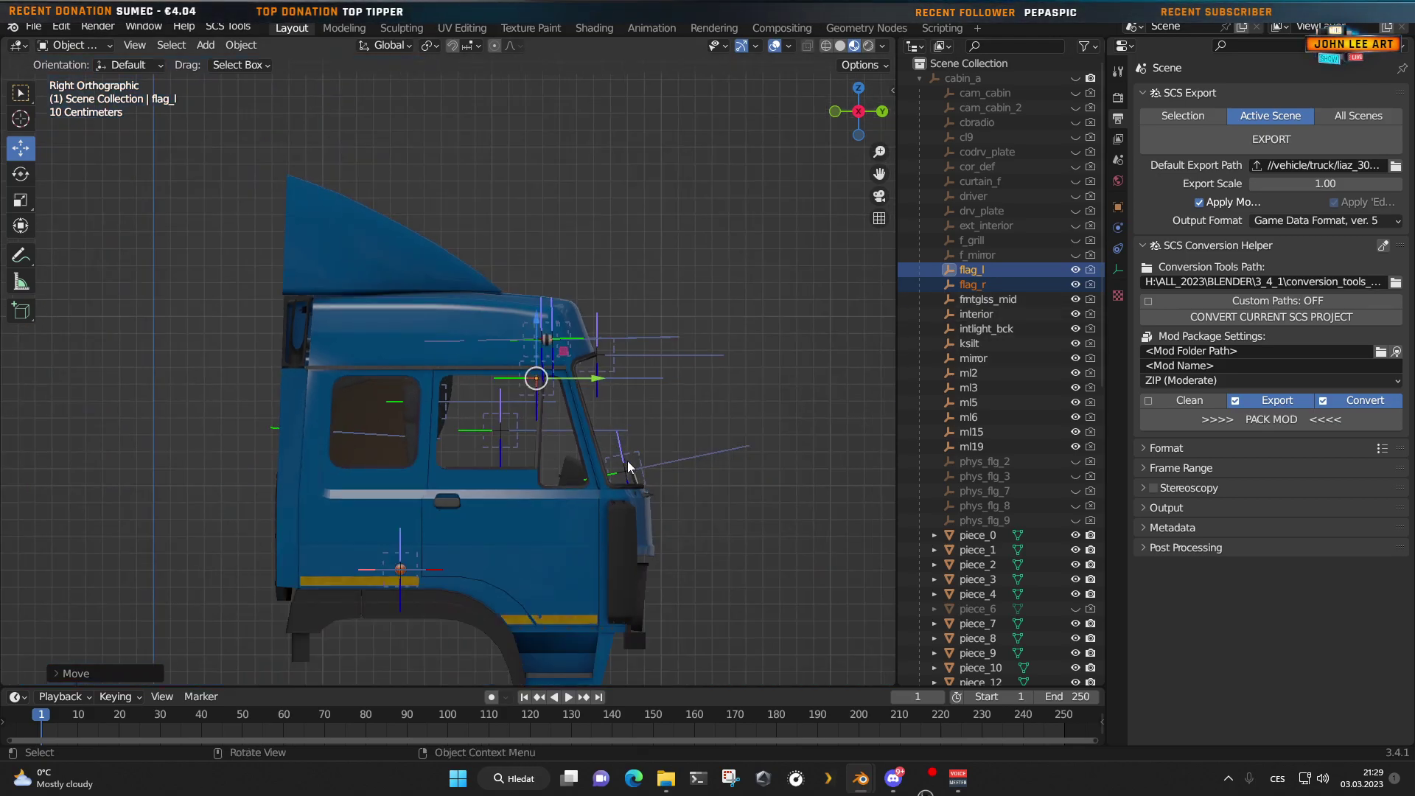
middle_click_drag(634, 471, 347, 476)
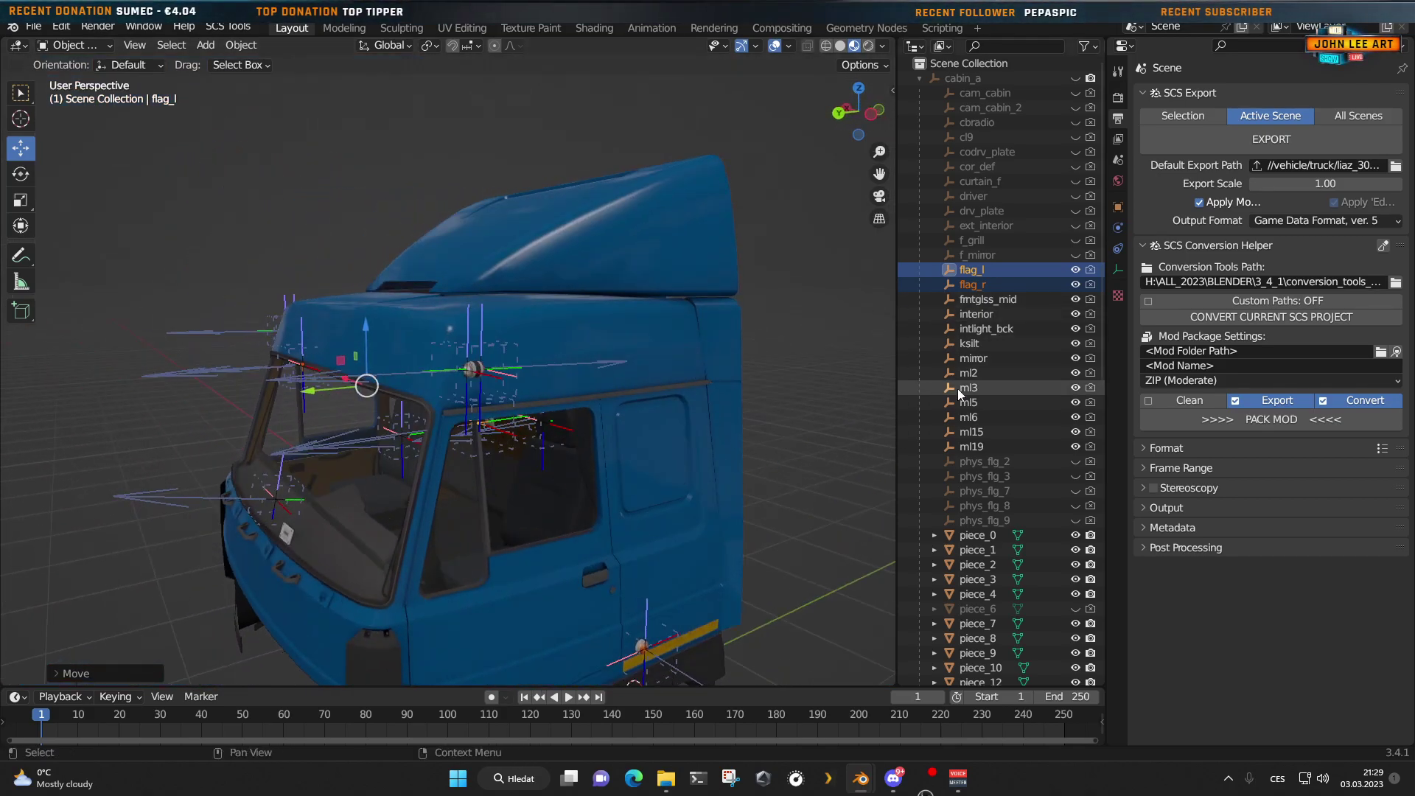
Step: Move the flag_l locator alone along X to the upper edge of its side window frame
left_click(971, 270)
middle_click_drag(172, 523, 384, 481)
scroll(256, 541, "up", 3)
left_click_drag(401, 361, 454, 426)
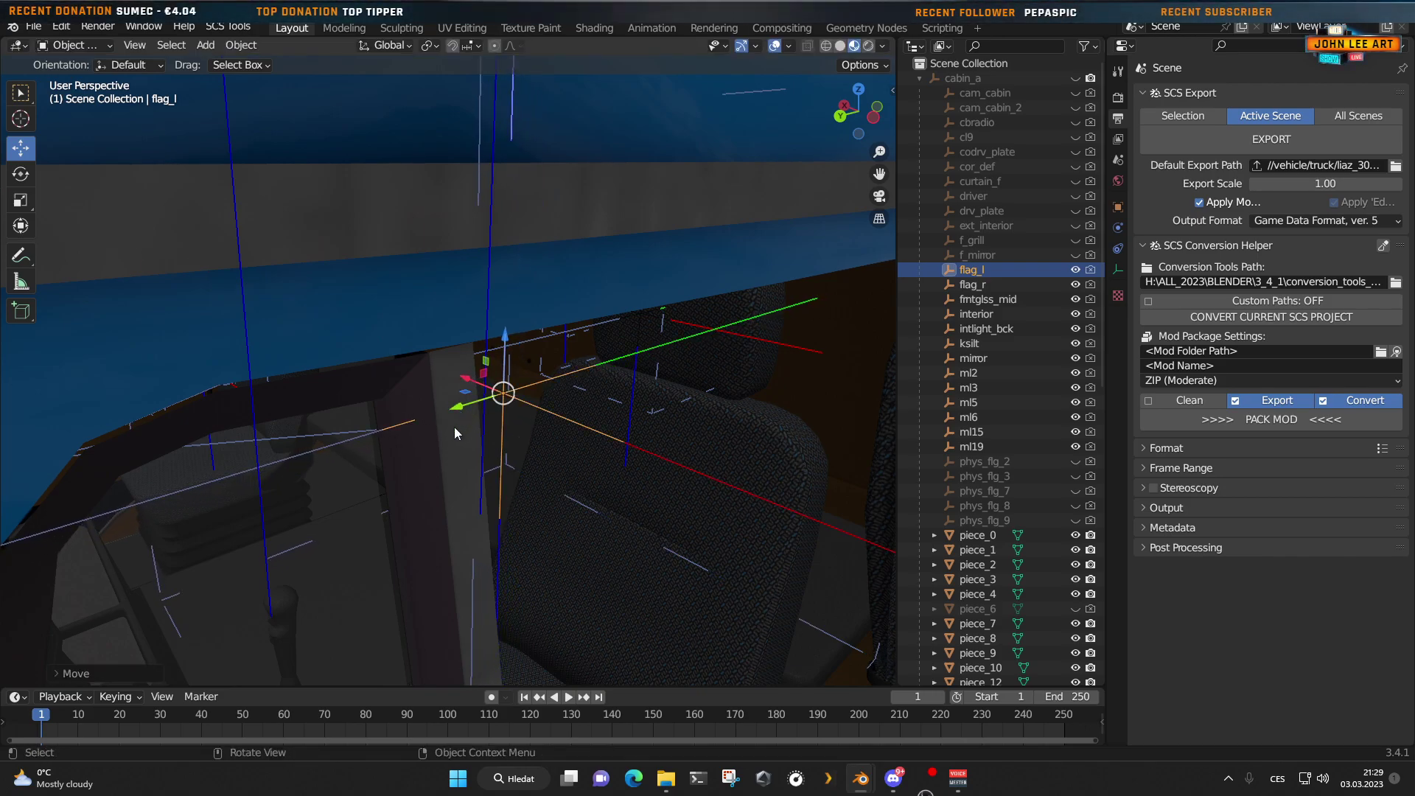
scroll(445, 444, "down", 6)
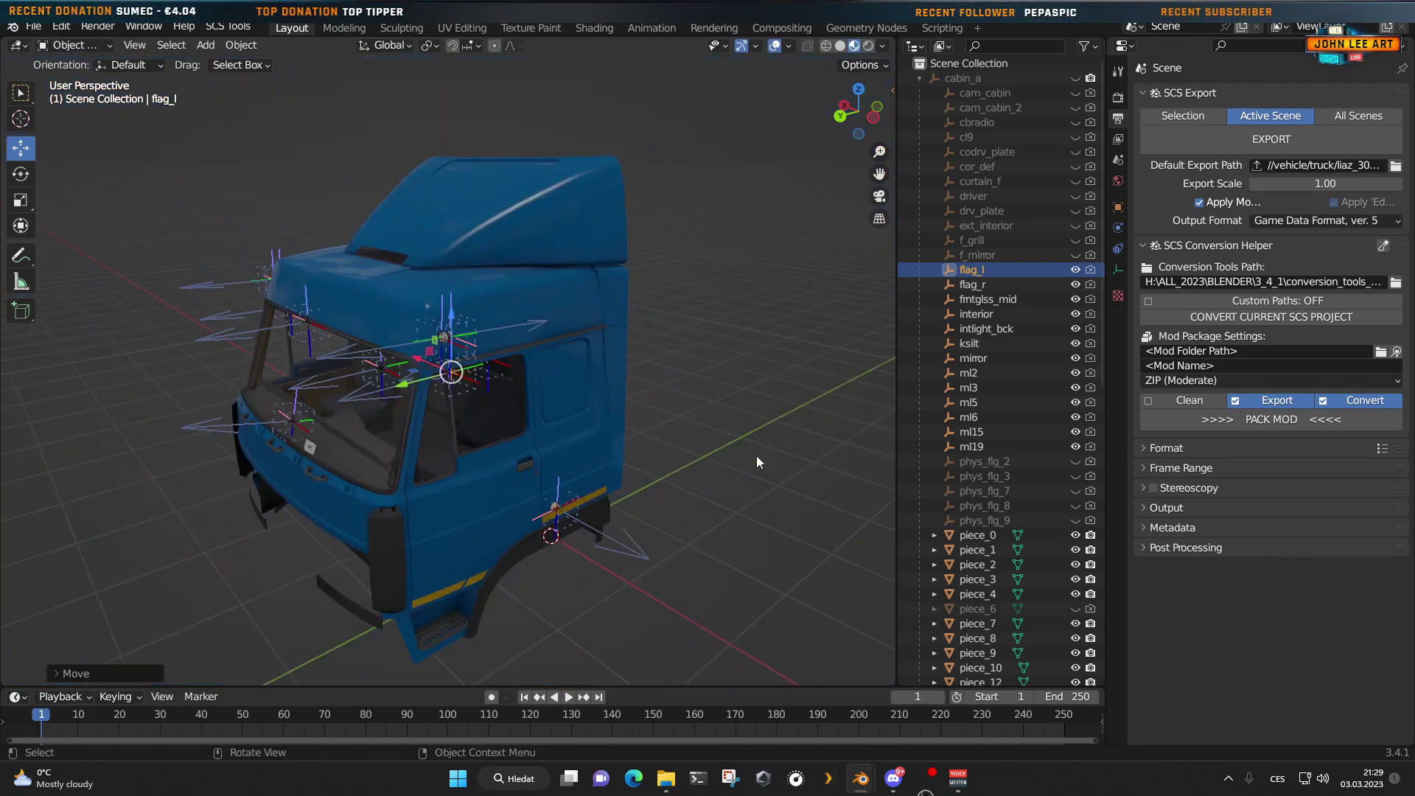
Step: Move the flag_r locator along X to the side window frame on the opposite side of the cab
left_click(970, 284)
middle_click_drag(673, 361, 613, 464)
key("KP_Decimal")
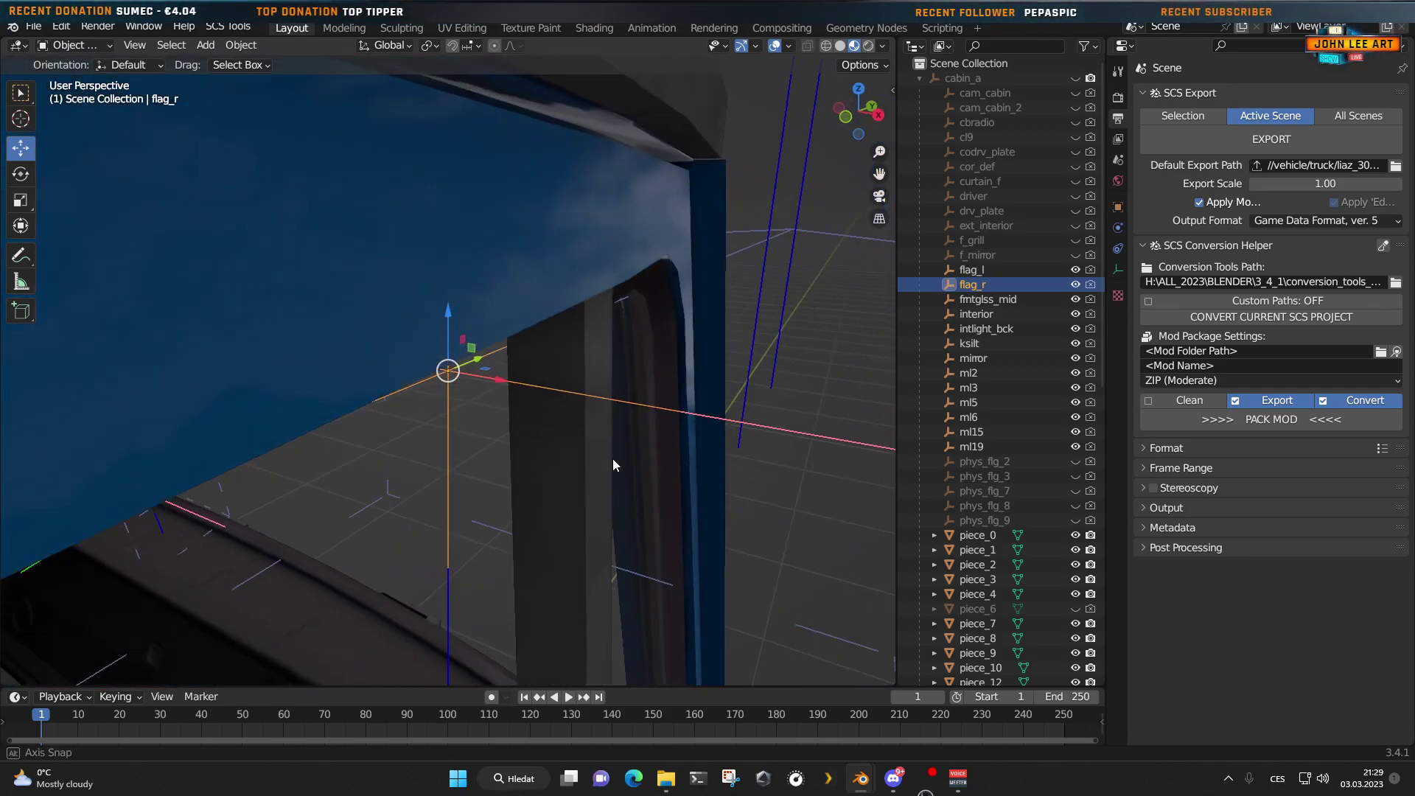
left_click_drag(499, 384, 587, 398)
scroll(586, 468, "down", 8)
scroll(437, 475, "down", 5)
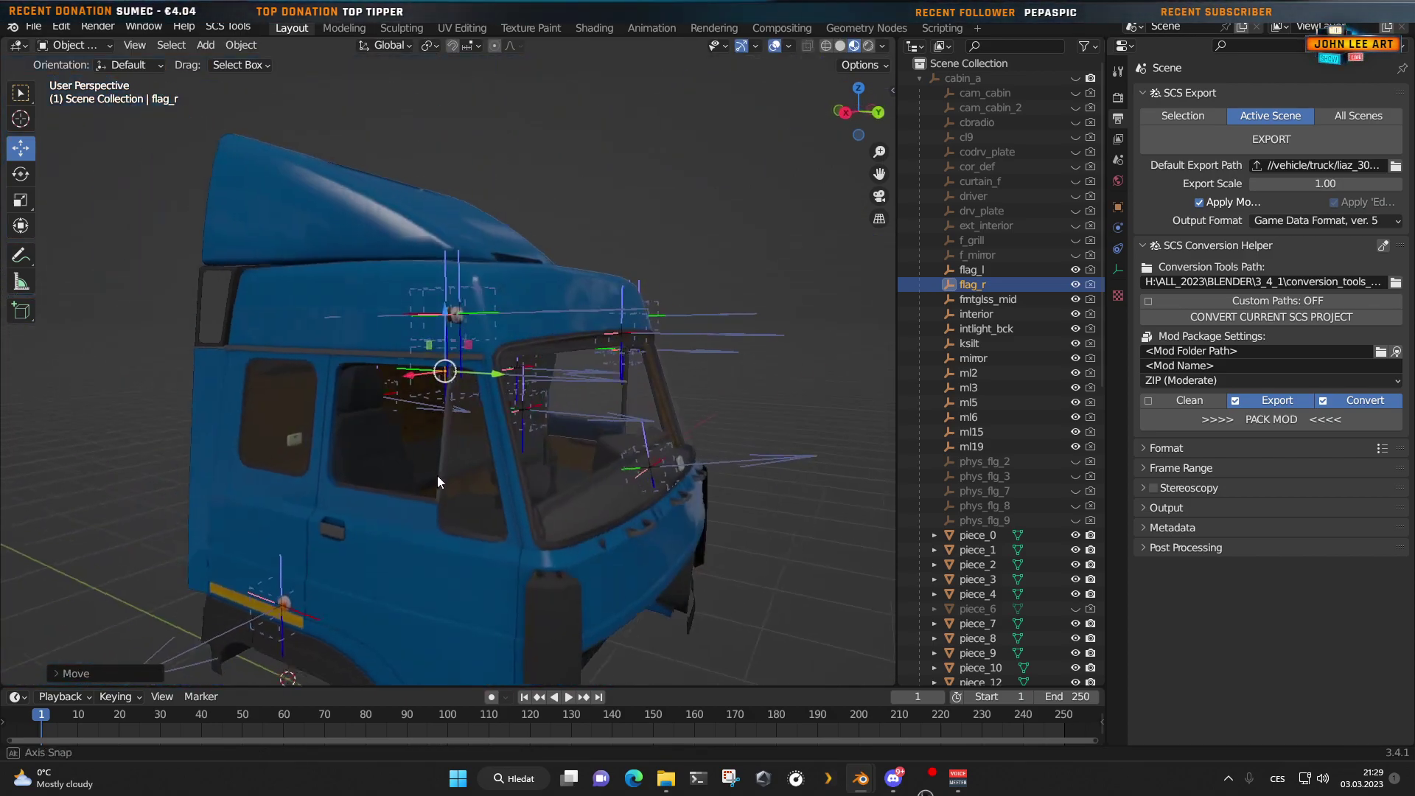
middle_click_drag(427, 467, 872, 454)
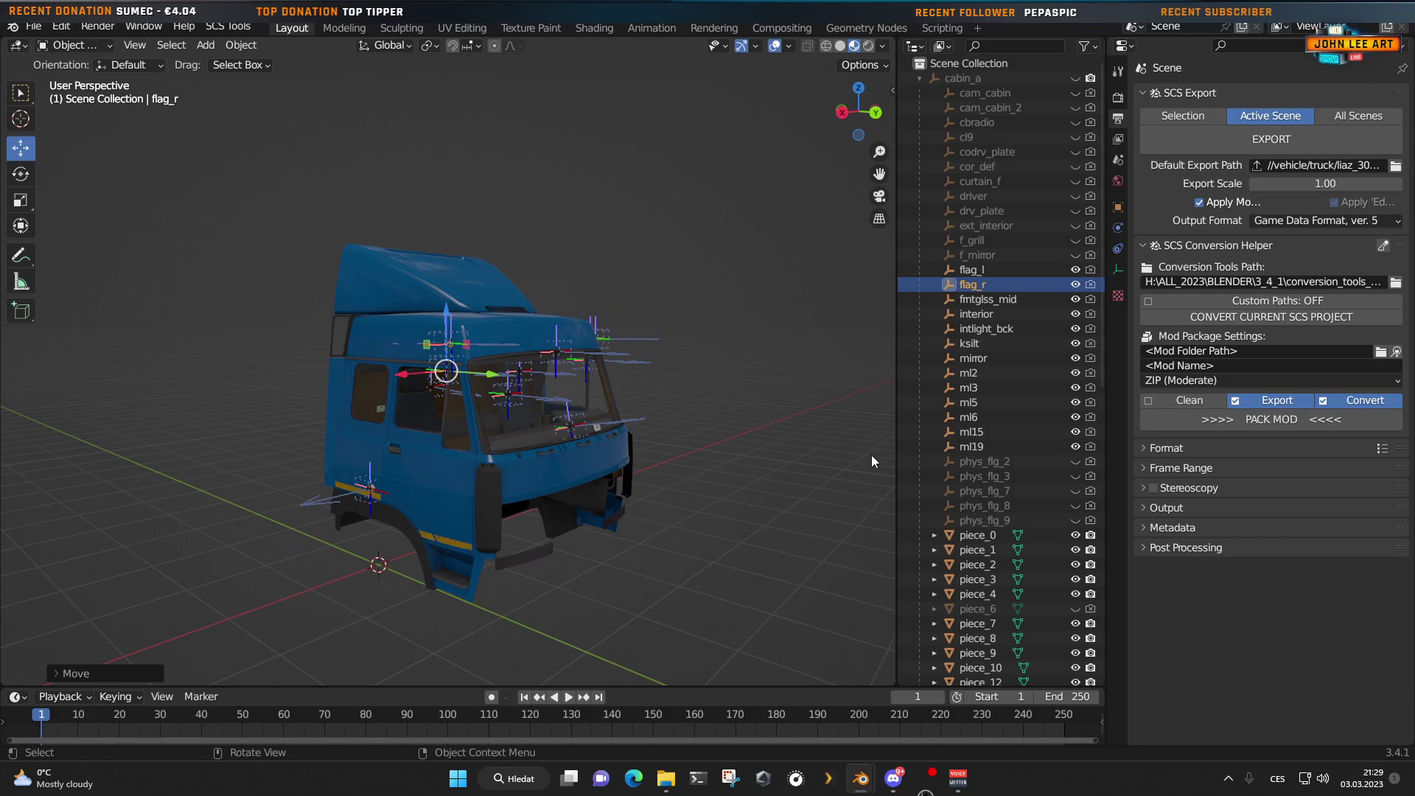
Step: Unhide the f_mirror, f_grill and ext_interior locators in the cabin_a hierarchy and check where they sit on the cab
left_click(982, 254)
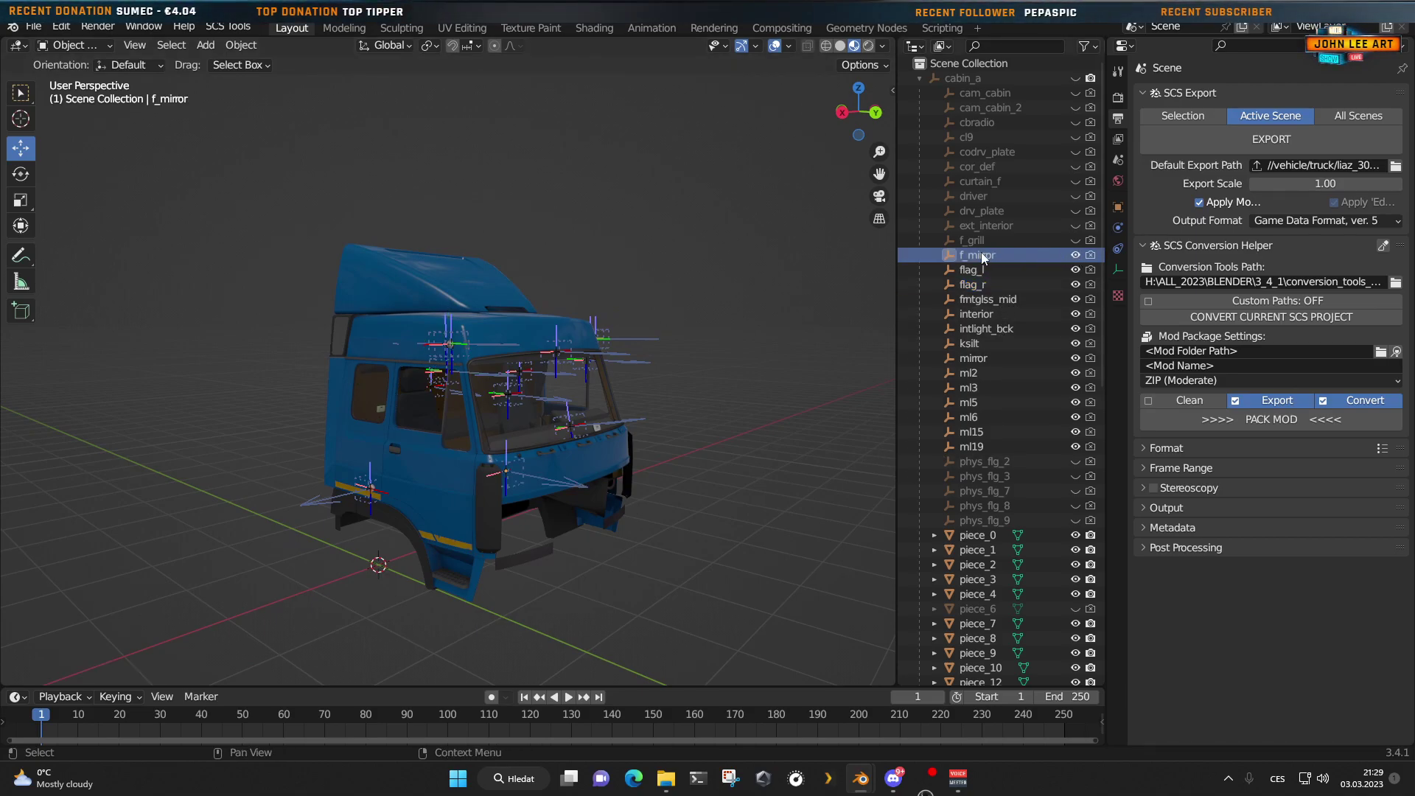
middle_click_drag(597, 579, 498, 563)
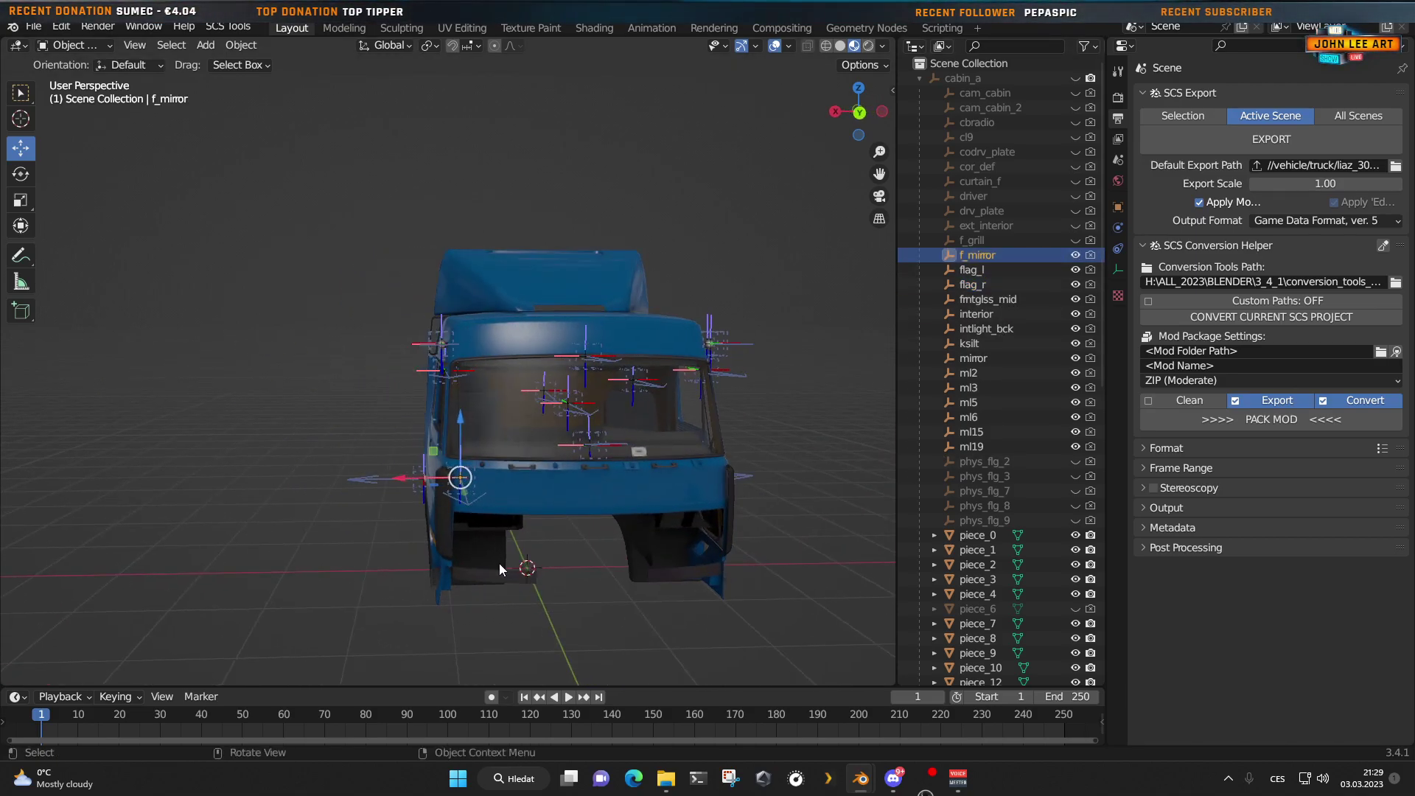
scroll(496, 566, "up", 5)
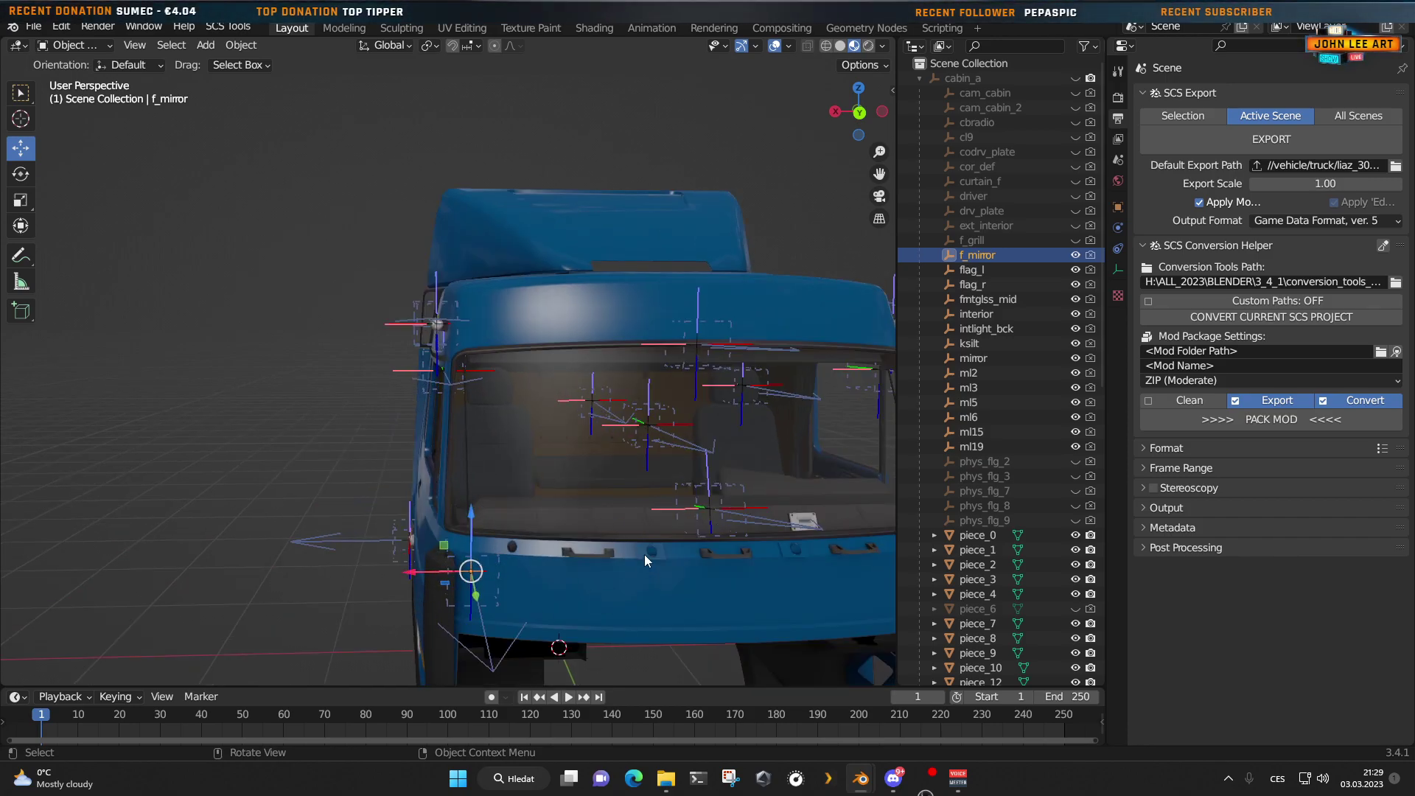
left_click(993, 241)
scroll(488, 510, "down", 3)
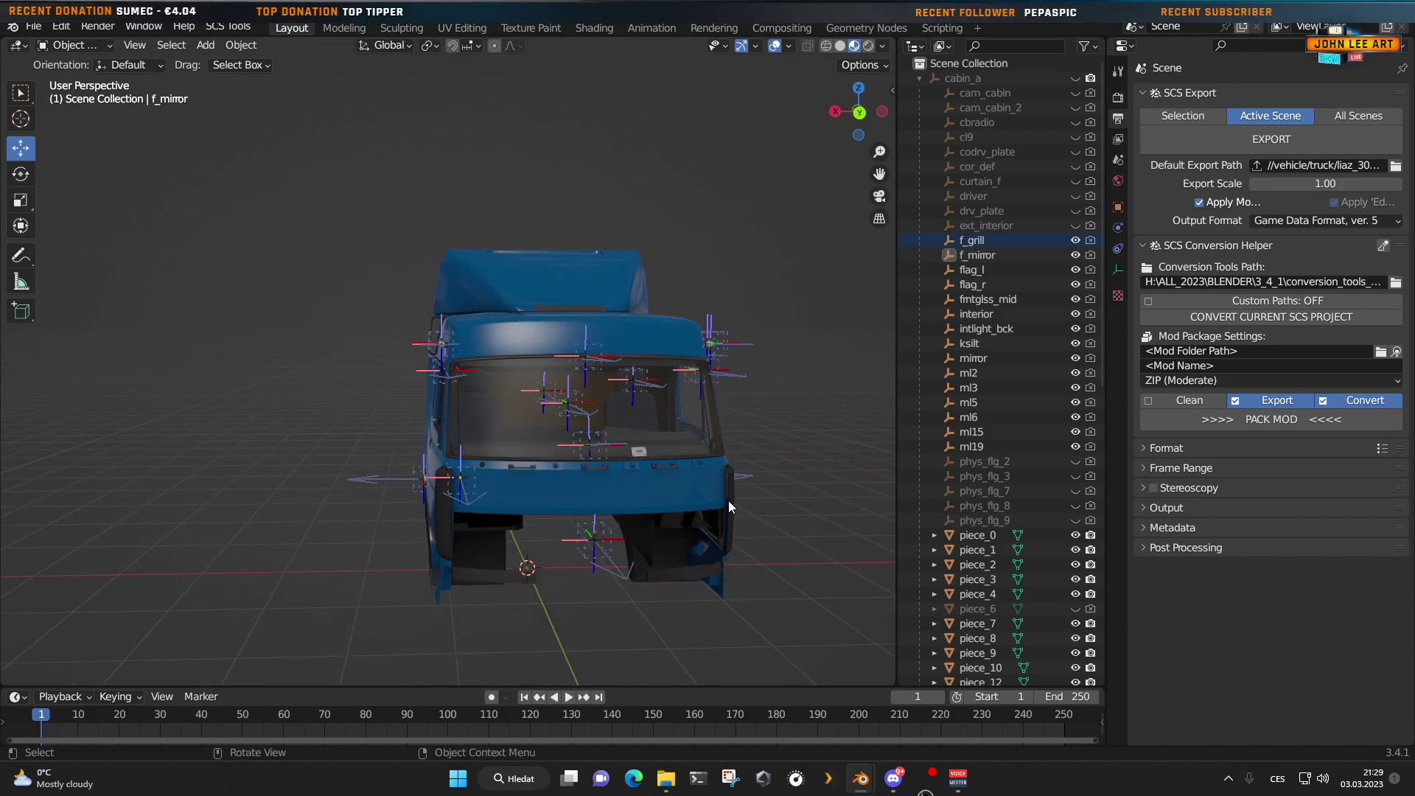
left_click(1002, 225)
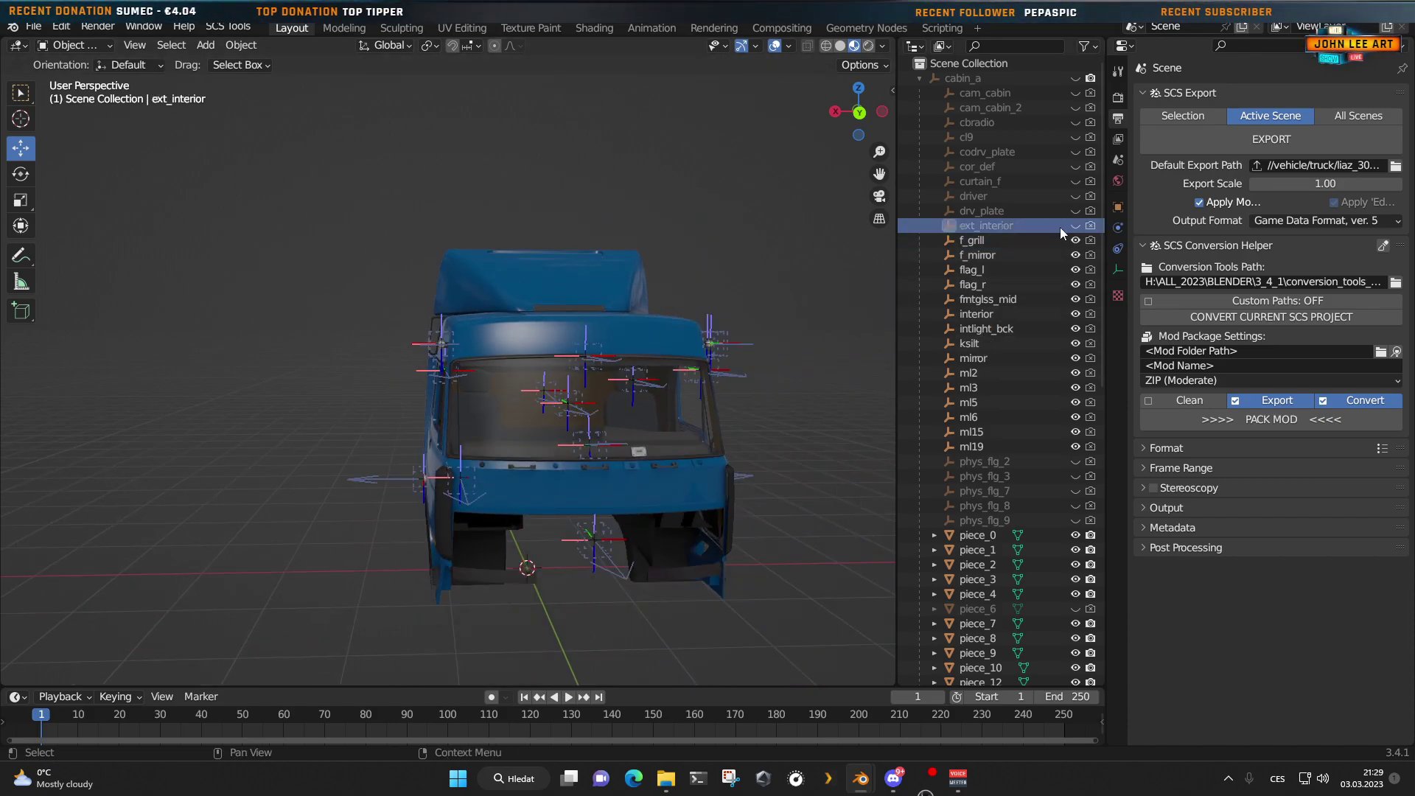
left_click(1077, 226)
middle_click_drag(733, 454, 565, 529)
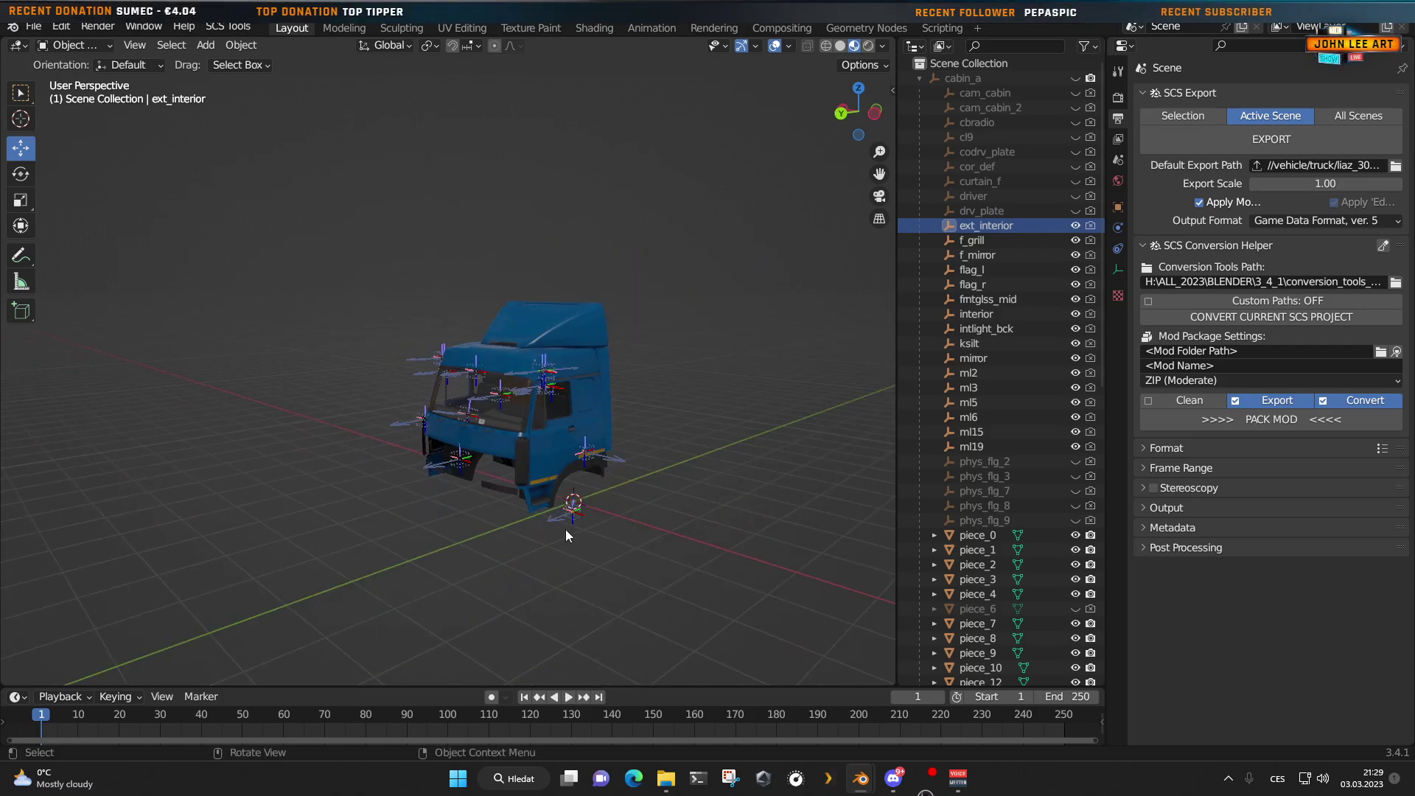
Step: Unhide the drv_plate, driver and curtain_f locators and check their placement in the cab
left_click(994, 212)
left_click(1075, 211)
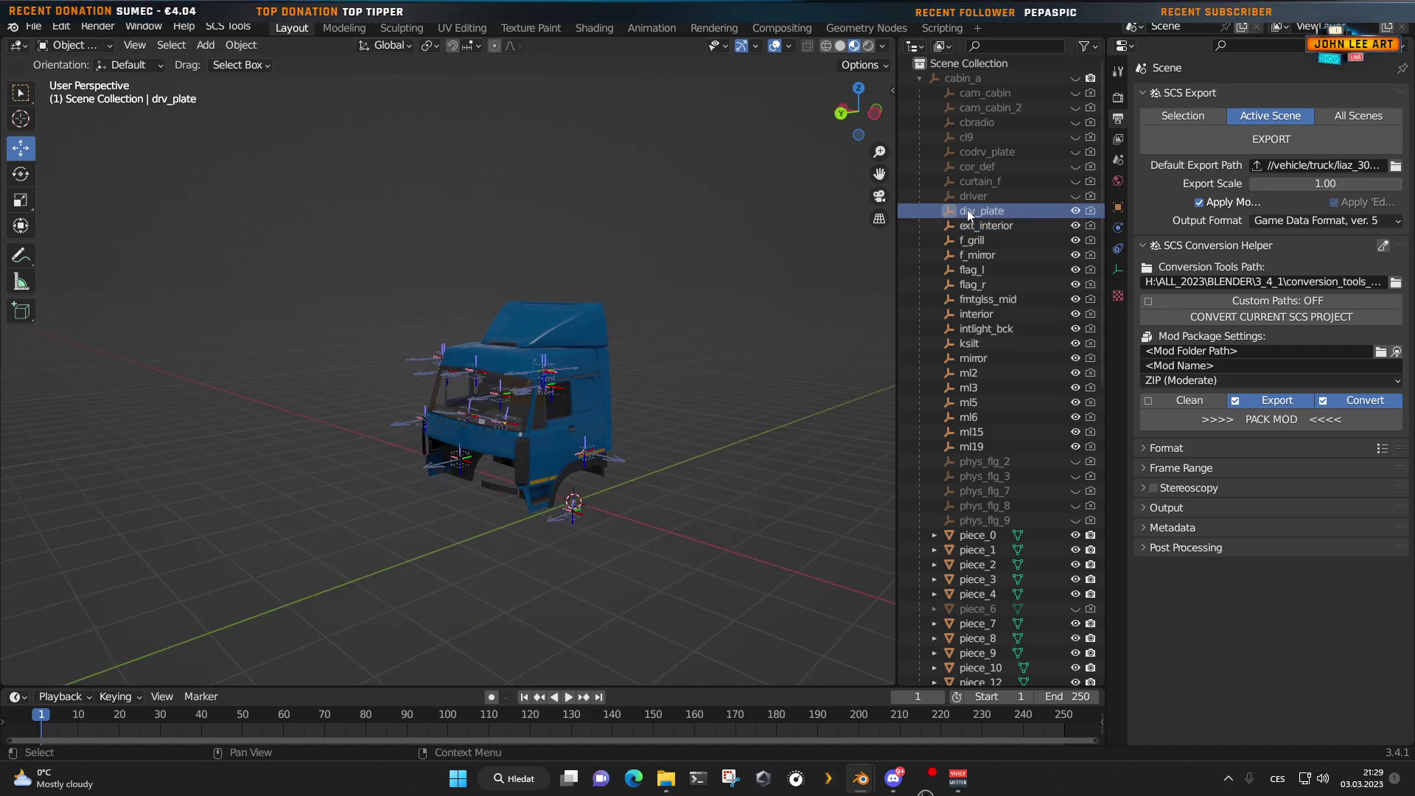
scroll(413, 441, "up", 4)
middle_click_drag(268, 530, 823, 464)
left_click(997, 197)
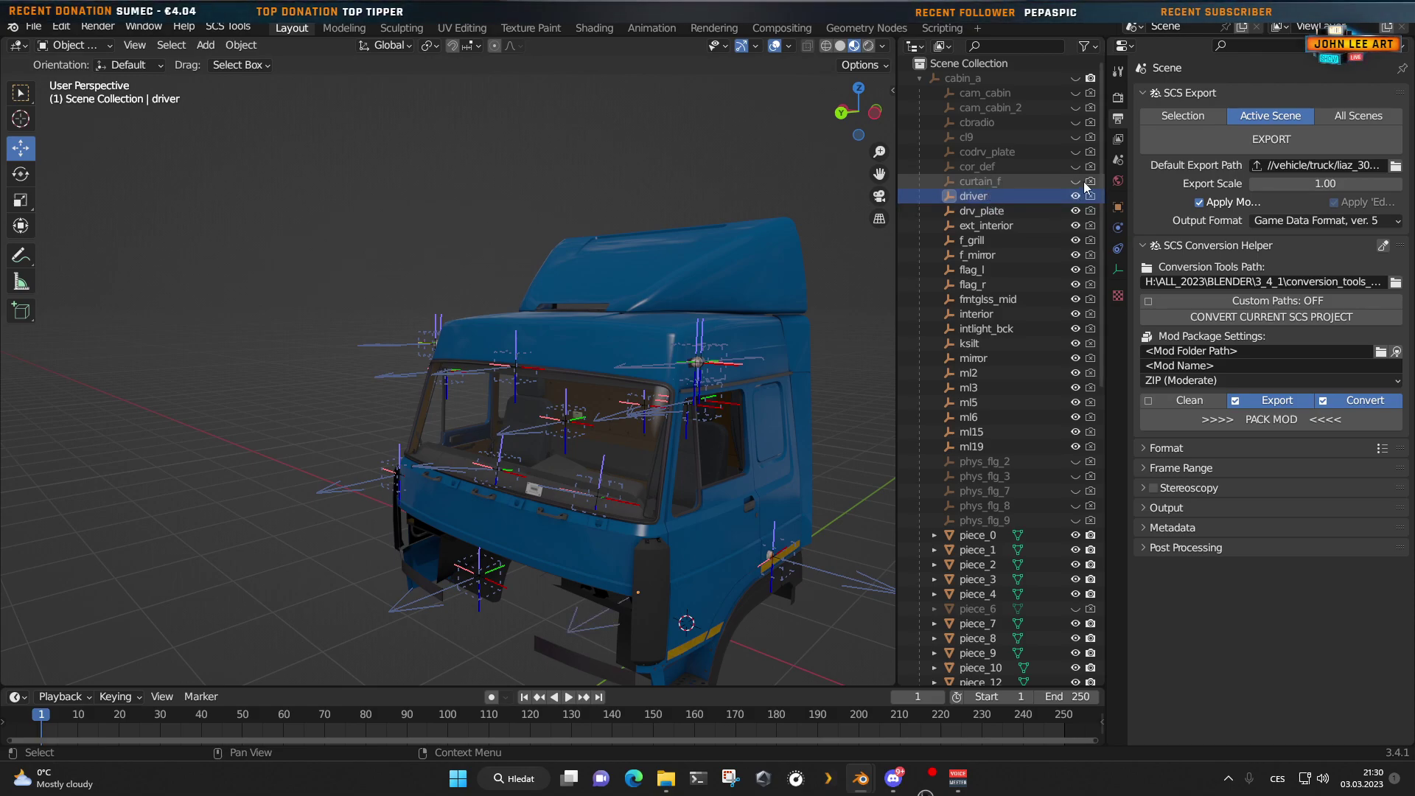
left_click(977, 184)
middle_click_drag(479, 516, 862, 391)
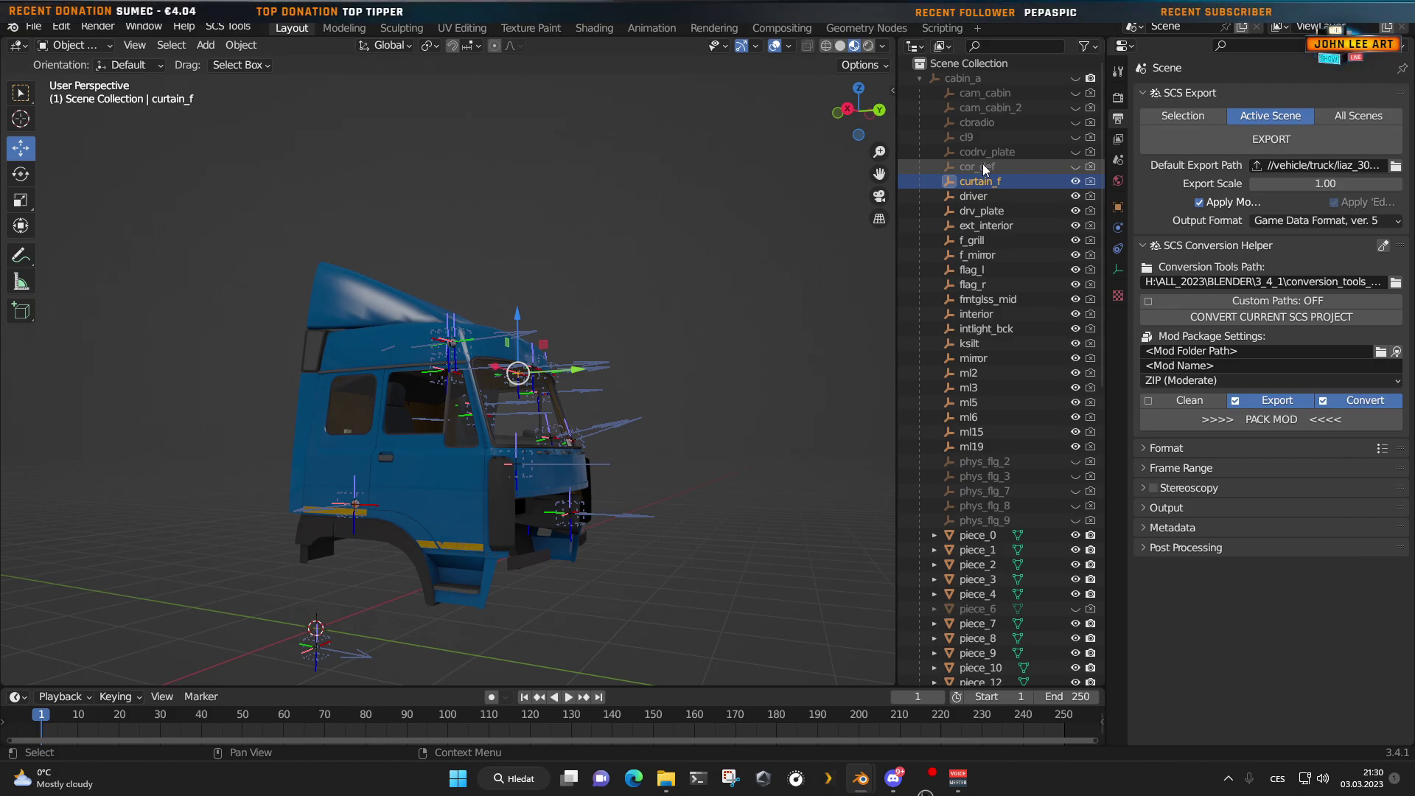
Step: Unhide the cor_def and codrv_plate locators and inspect their positions at the front of the cab
left_click(983, 165)
left_click(1076, 167)
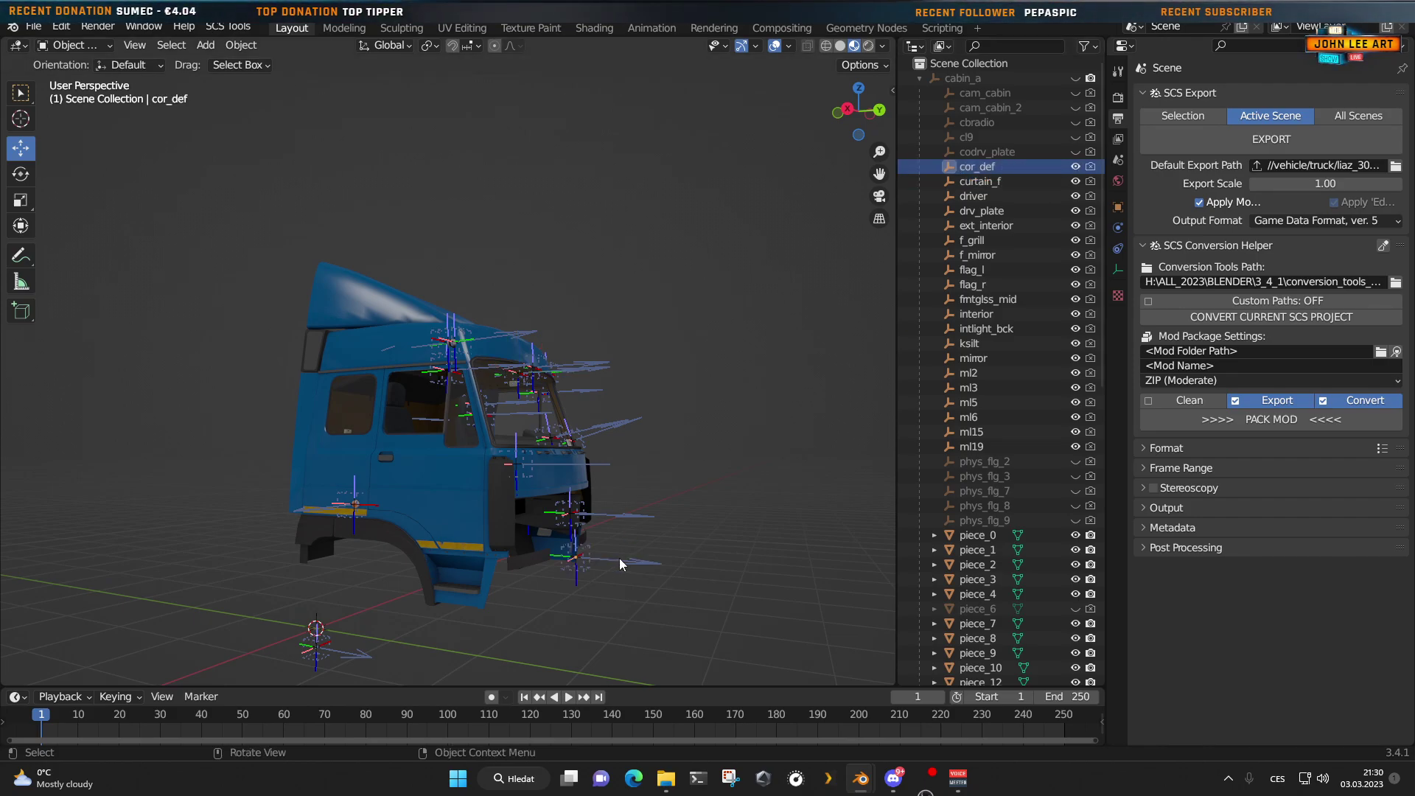
middle_click_drag(619, 559, 516, 590)
left_click(989, 166)
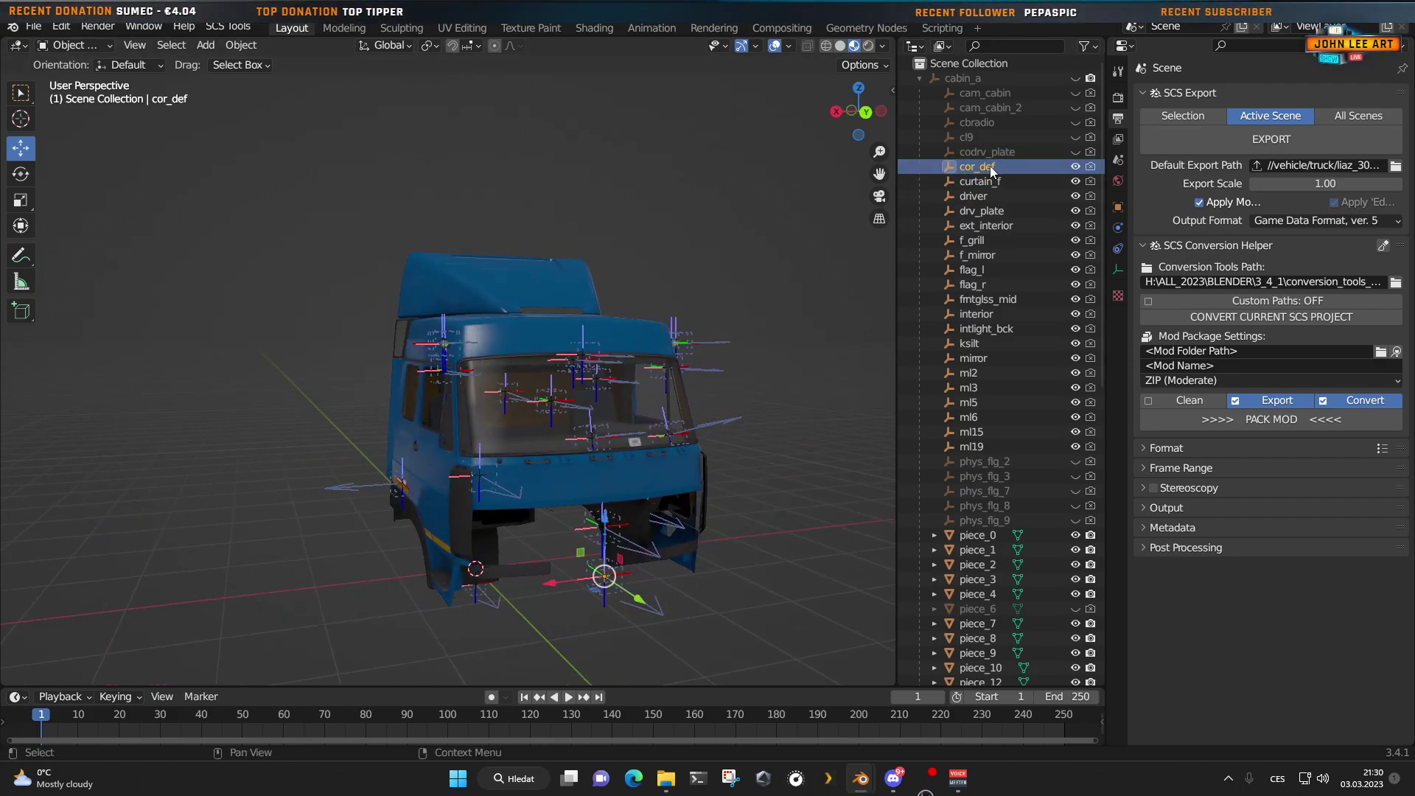
middle_click_drag(741, 503, 541, 480)
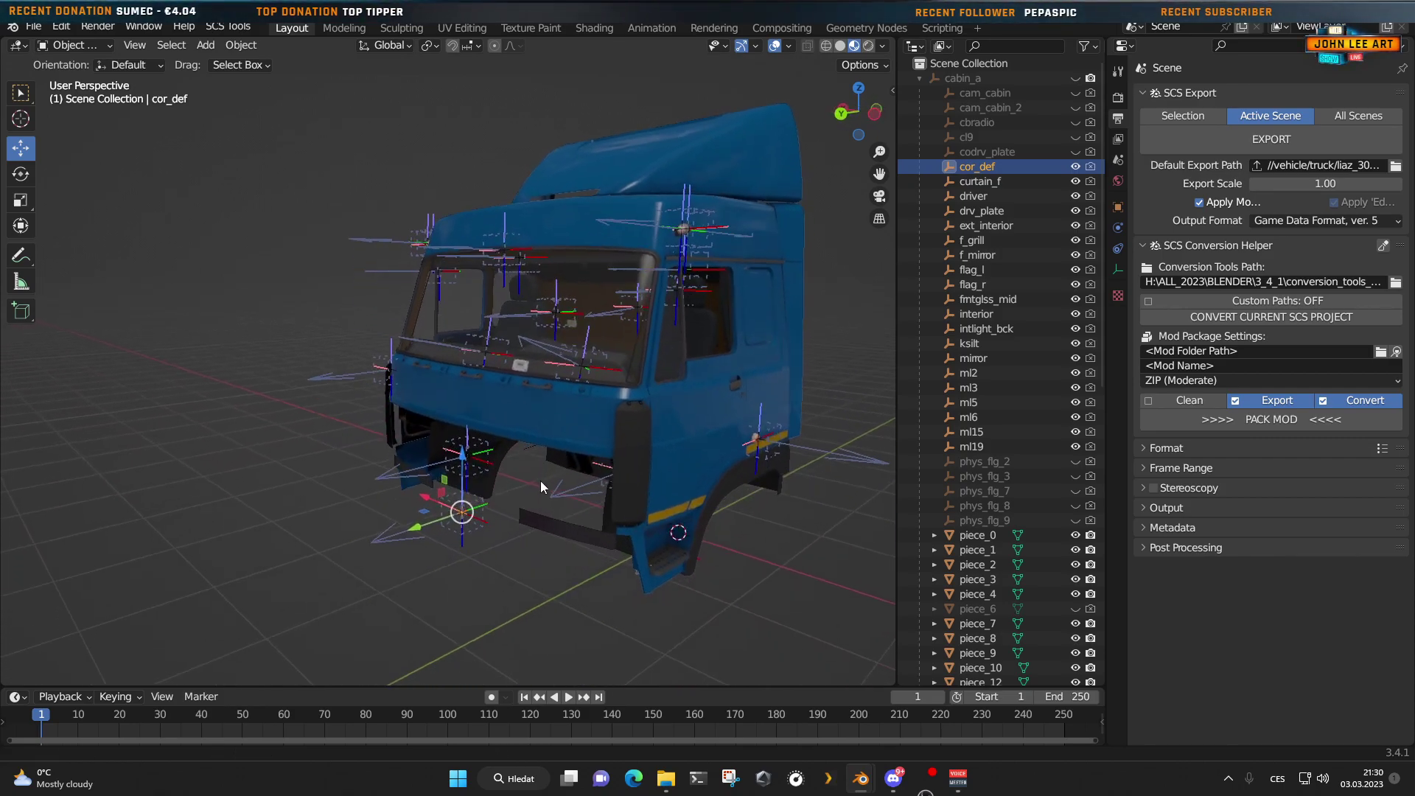
left_click(985, 152)
left_click(1076, 152)
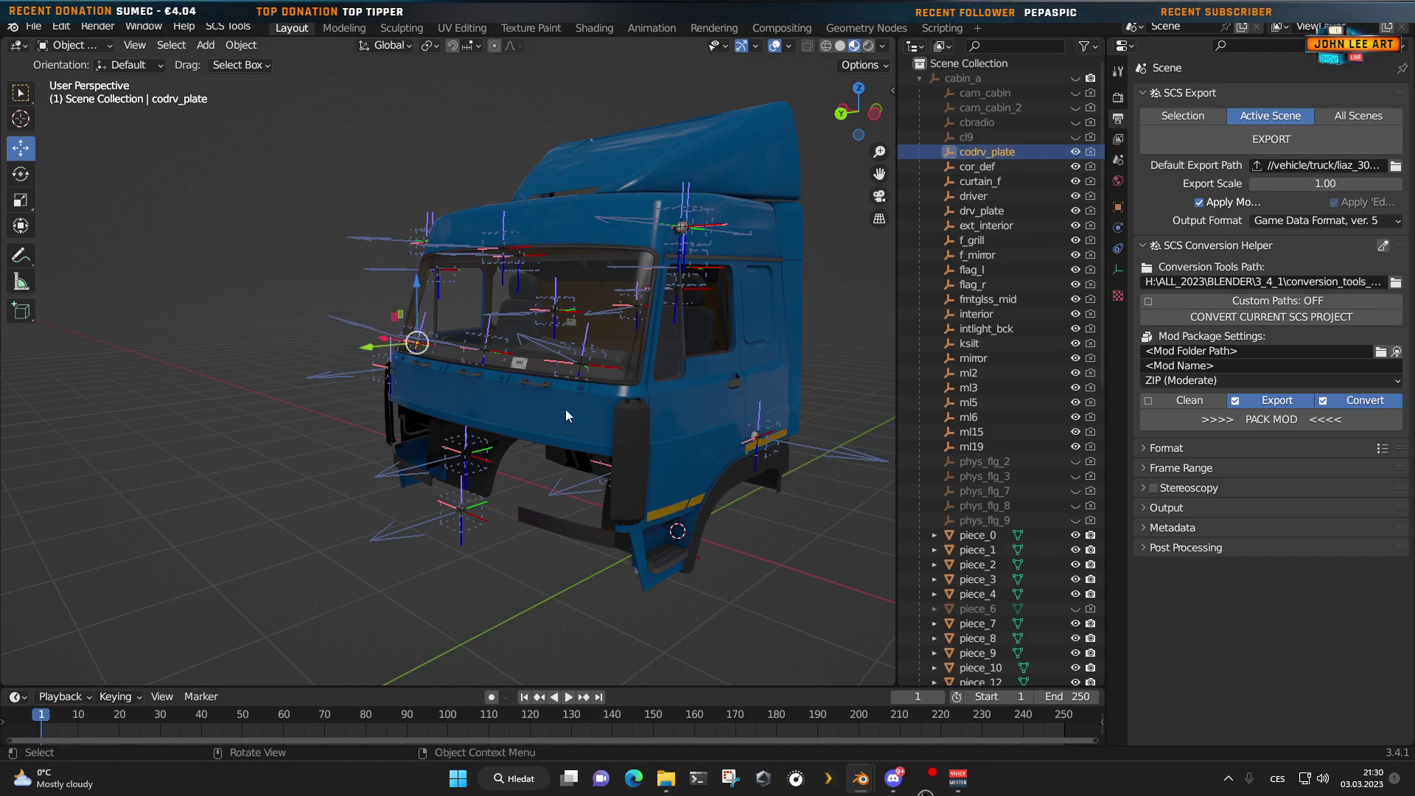
middle_click_drag(565, 410, 472, 438)
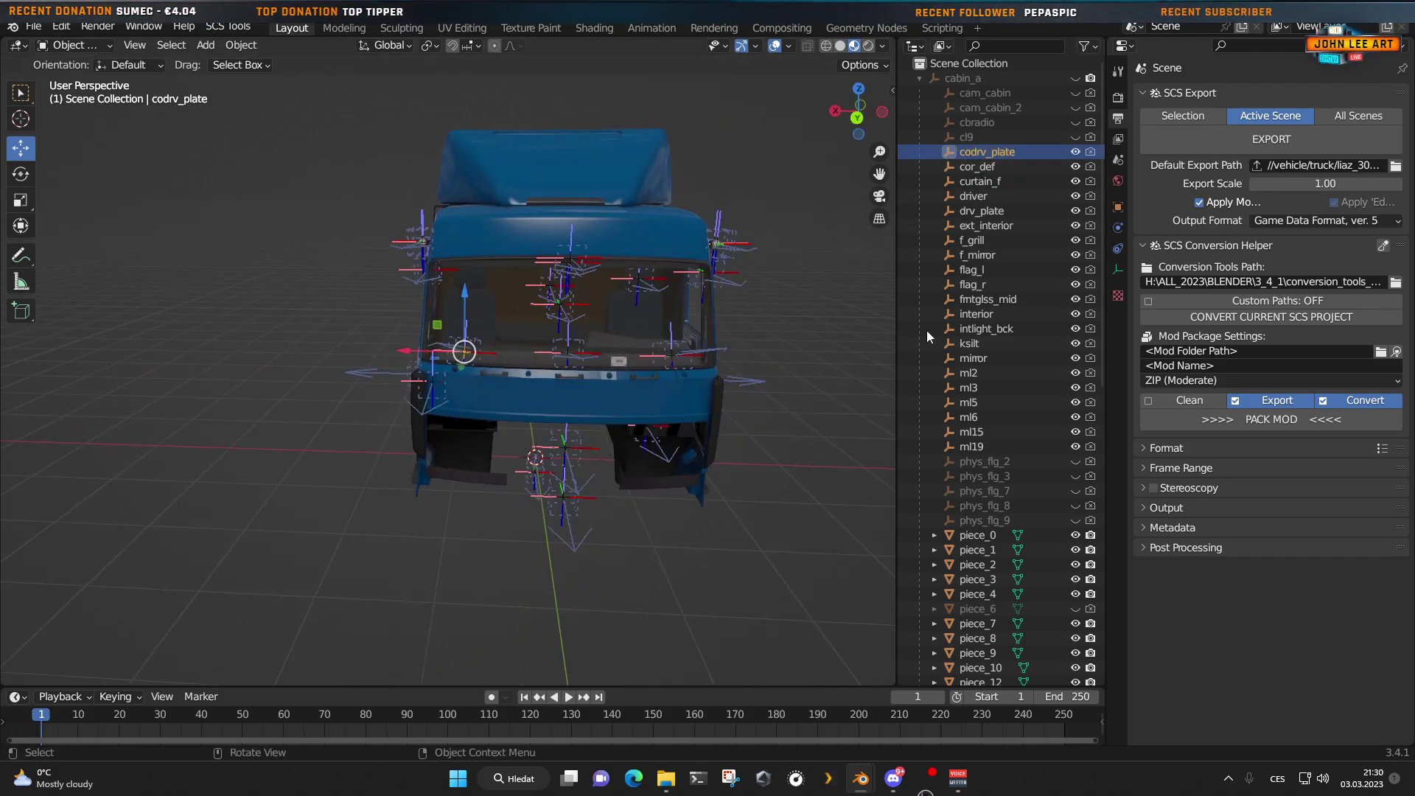
Step: Unhide the cbradio locator and nudge it along Z at the cab's interior ceiling above the windshield
left_click(971, 134)
left_click(972, 124)
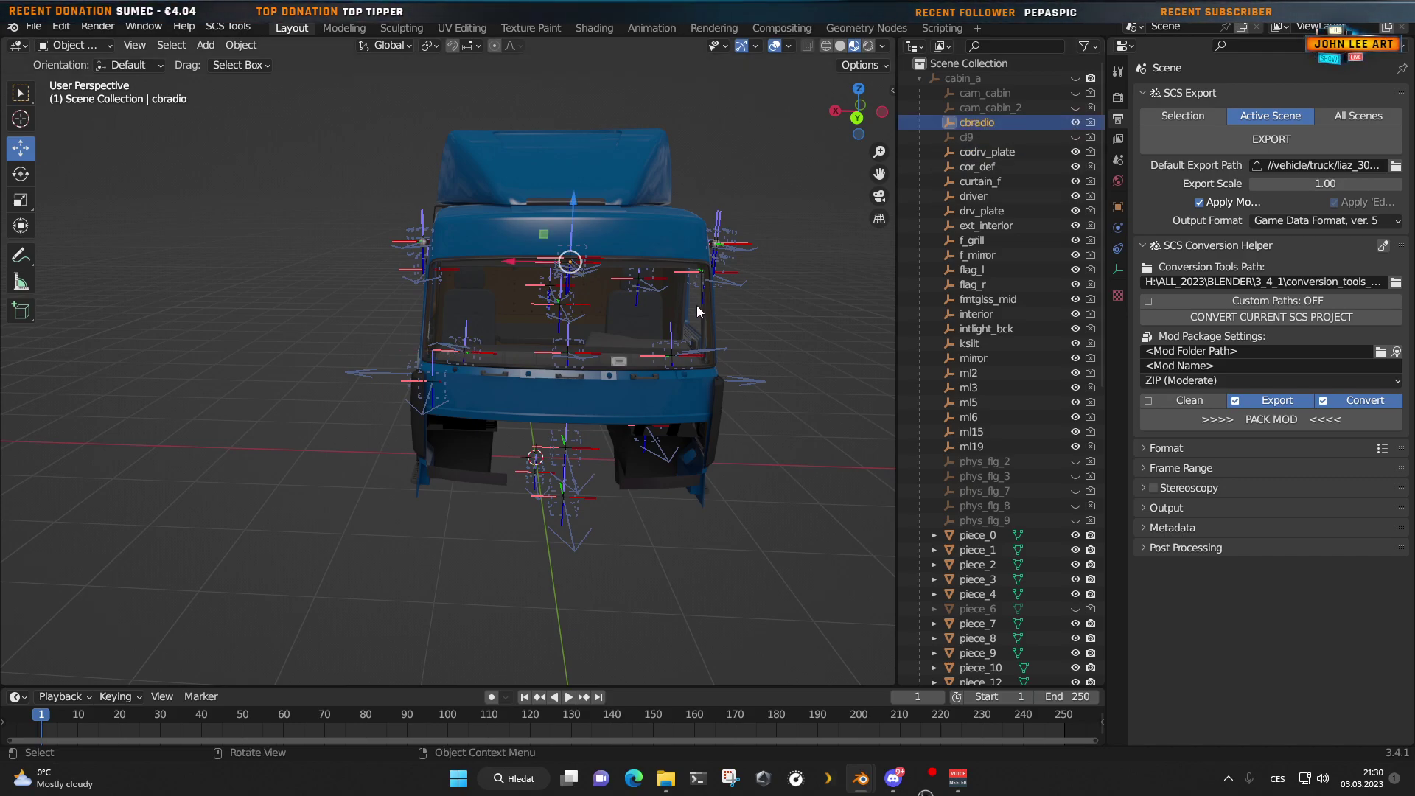
scroll(696, 306, "up", 5)
middle_click_drag(638, 348, 621, 417)
key("KP_Decimal")
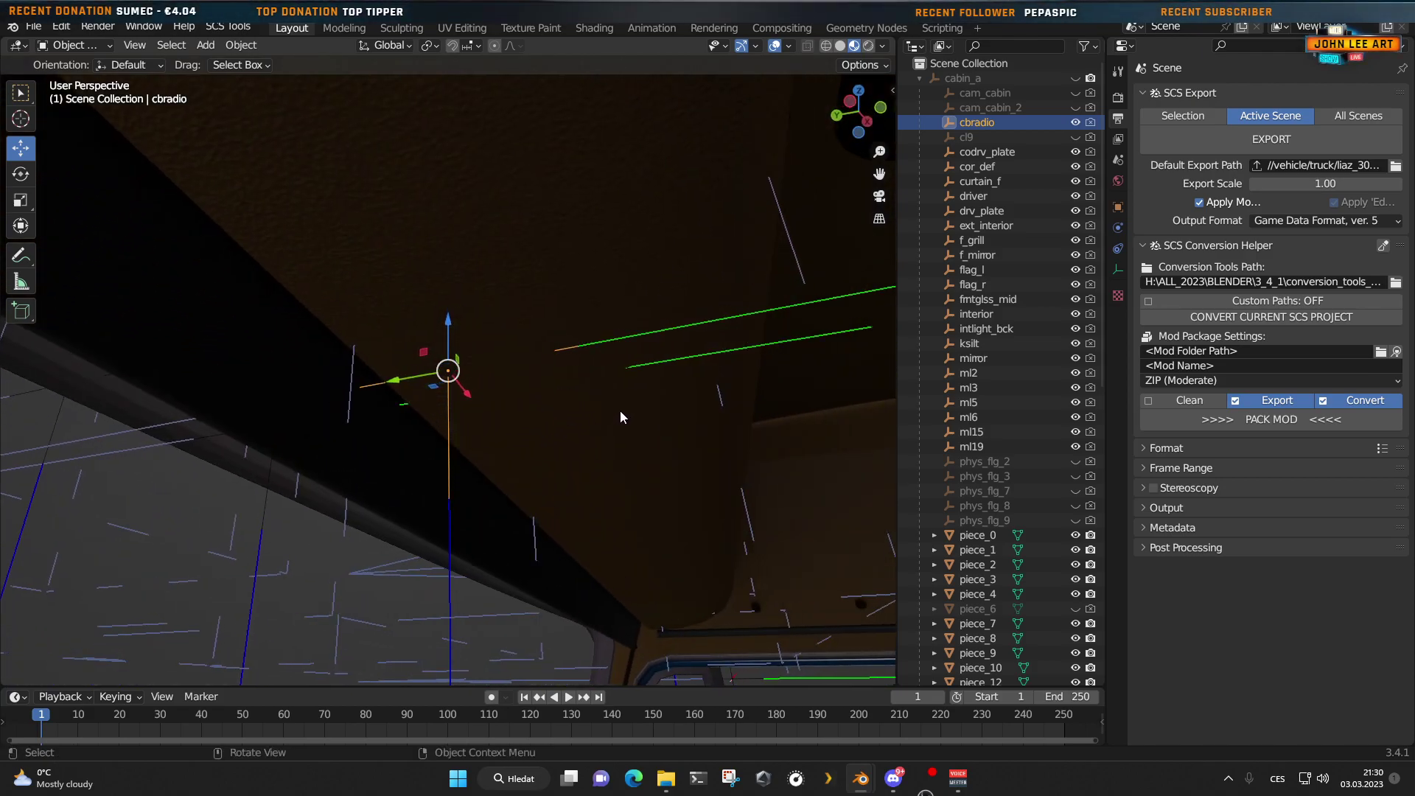
left_click_drag(449, 323, 457, 324)
Step: Unhide the cam_cabin_2 and cam_cabin locators above the roof spoiler
left_click(984, 109)
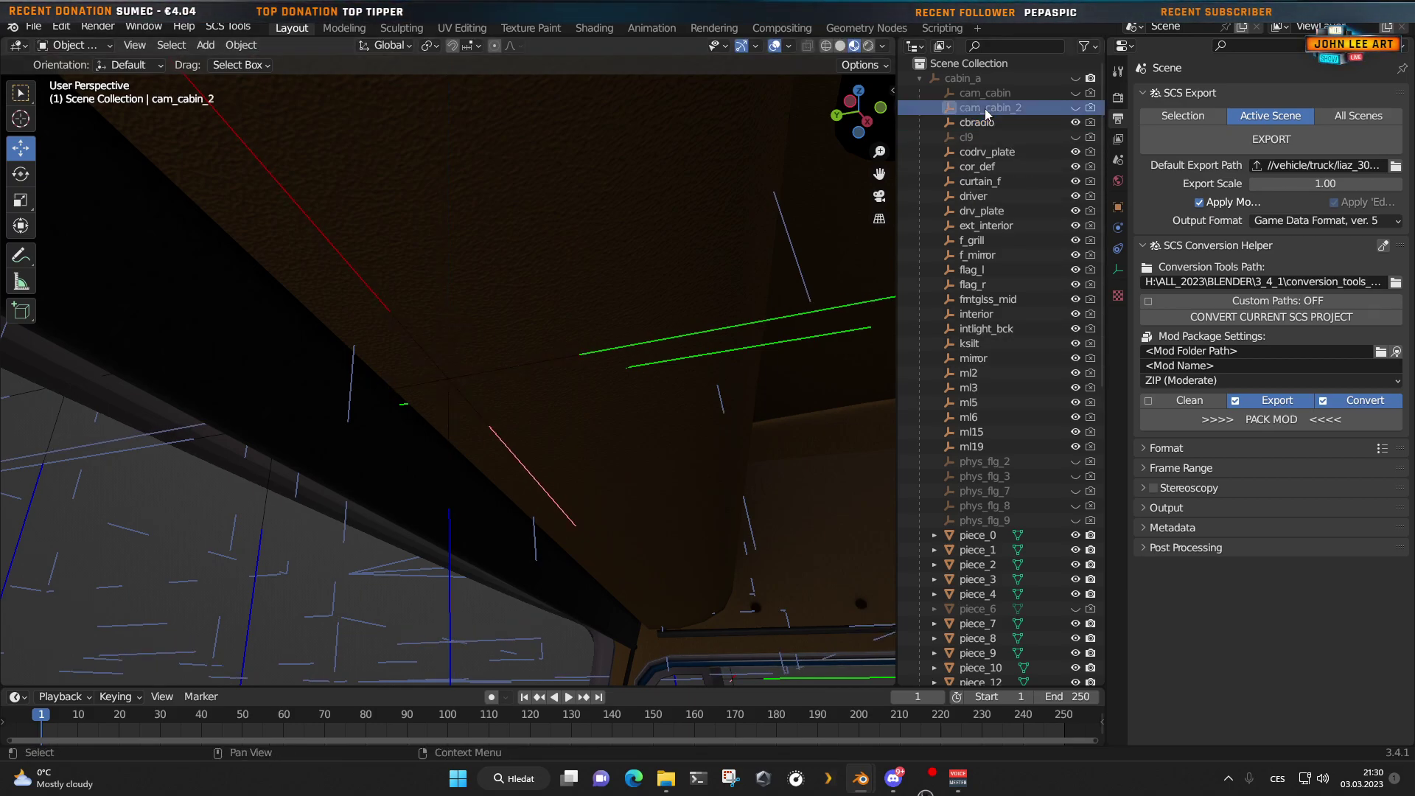
left_click(1076, 107)
scroll(614, 369, "down", 8)
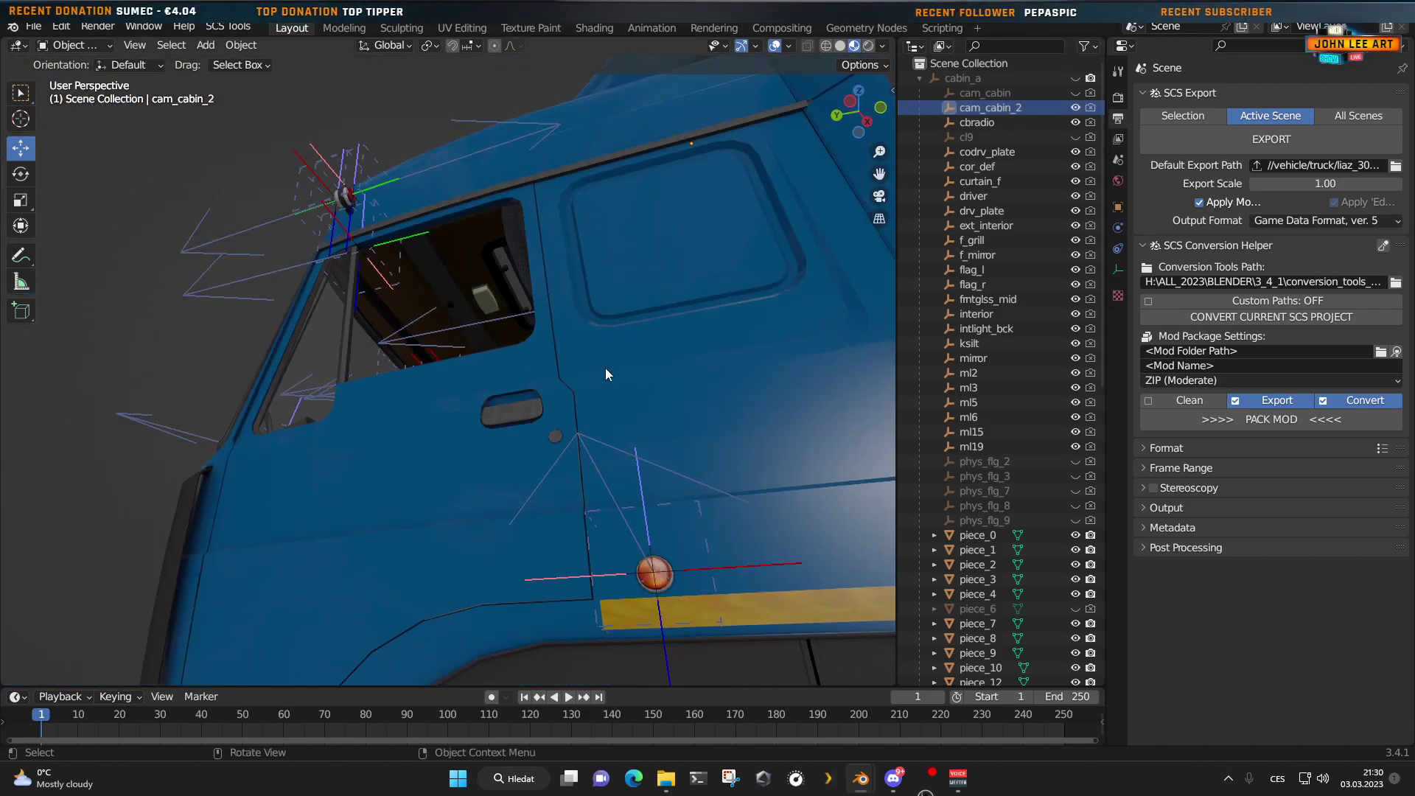
middle_click_drag(605, 369, 694, 361)
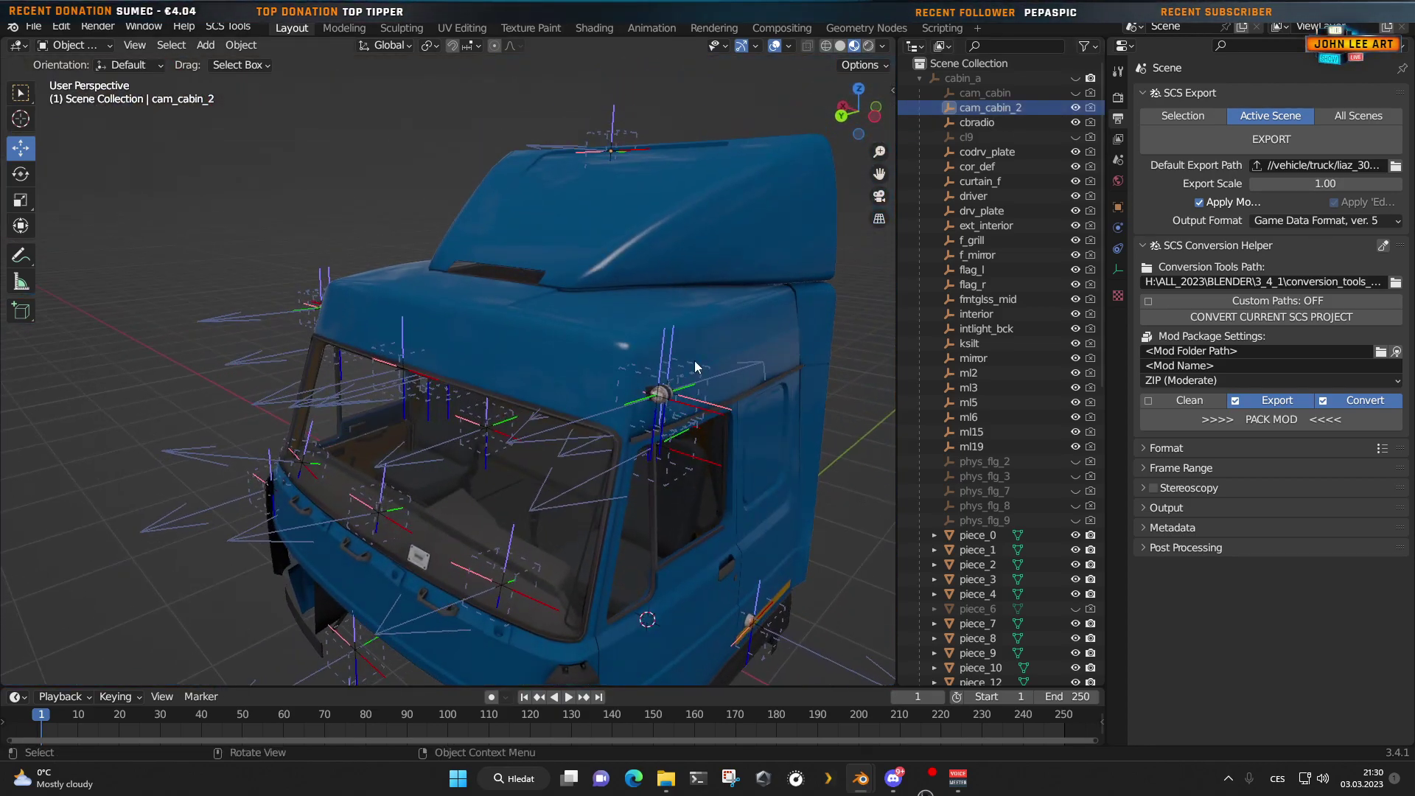
scroll(568, 494, "up", 5)
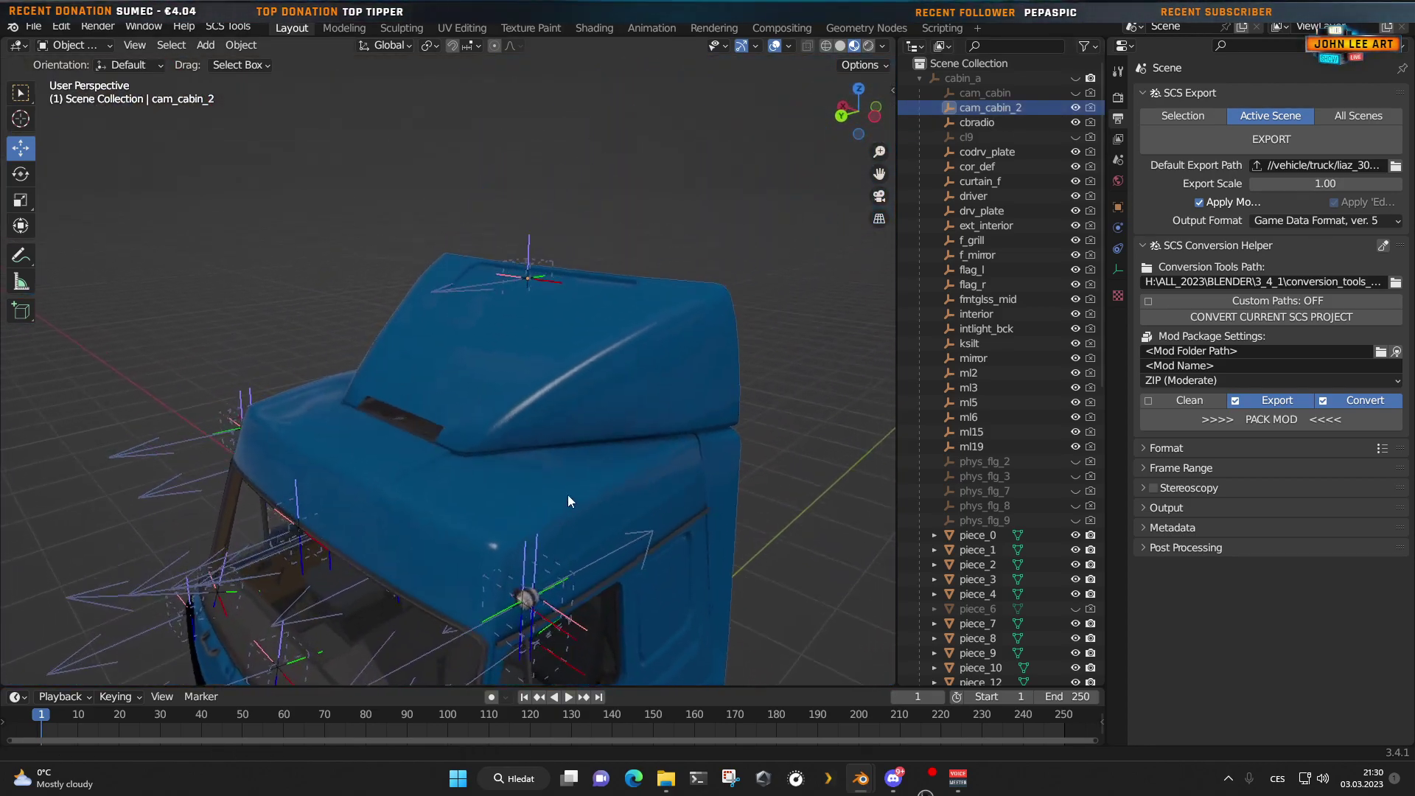
left_click(989, 95)
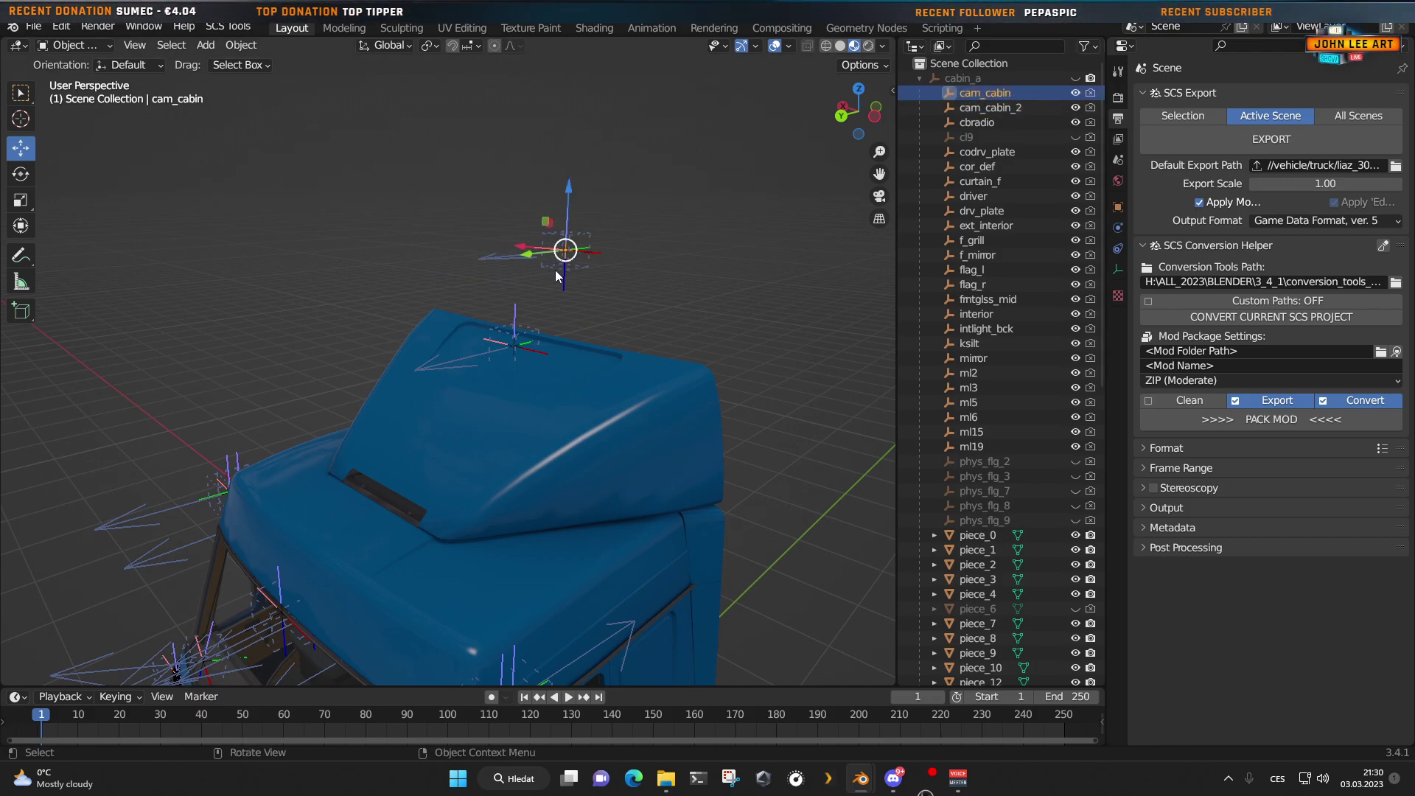
Step: Move cam_cabin forward along Y above the roof spoiler and open its SCS locator settings
middle_click_drag(560, 282, 552, 439)
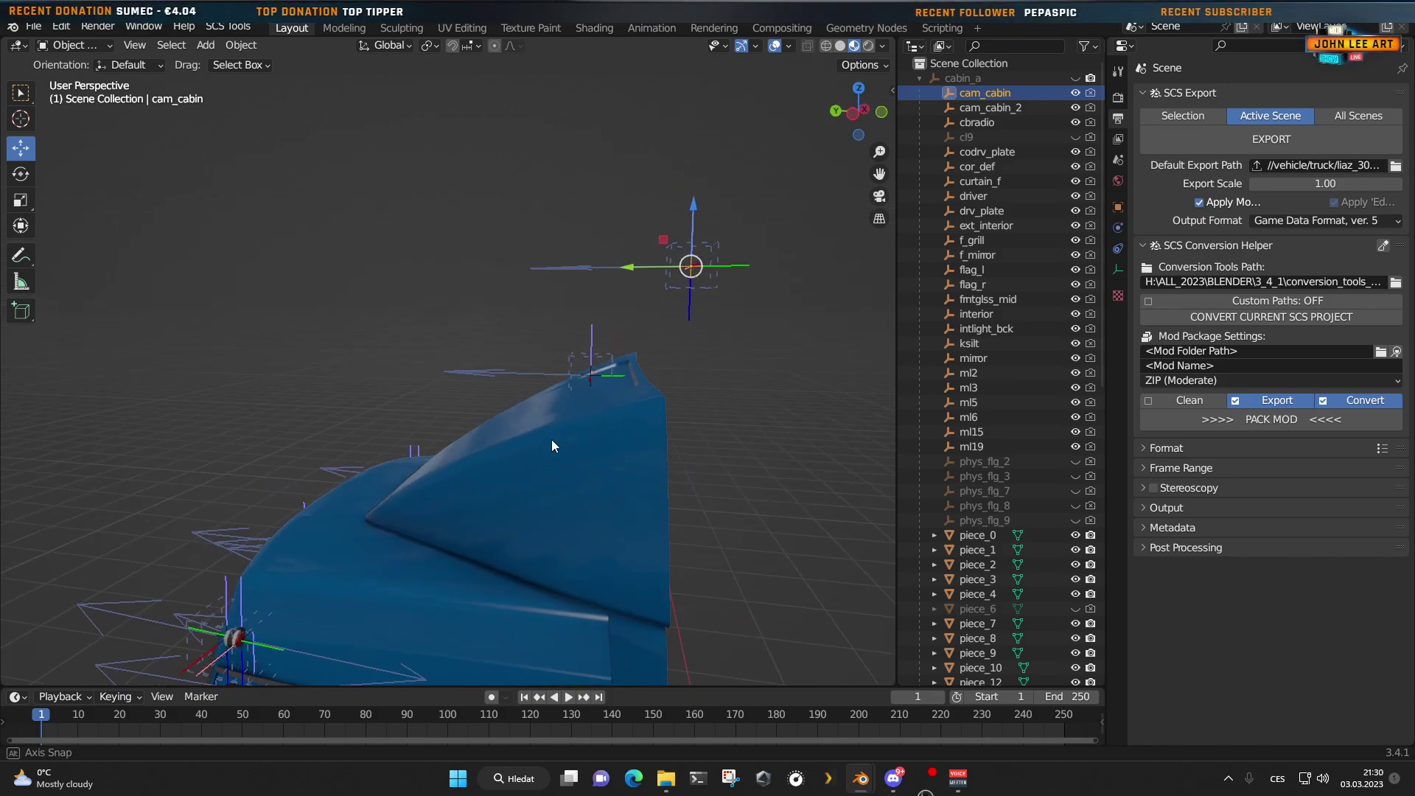
left_click_drag(635, 267, 586, 270)
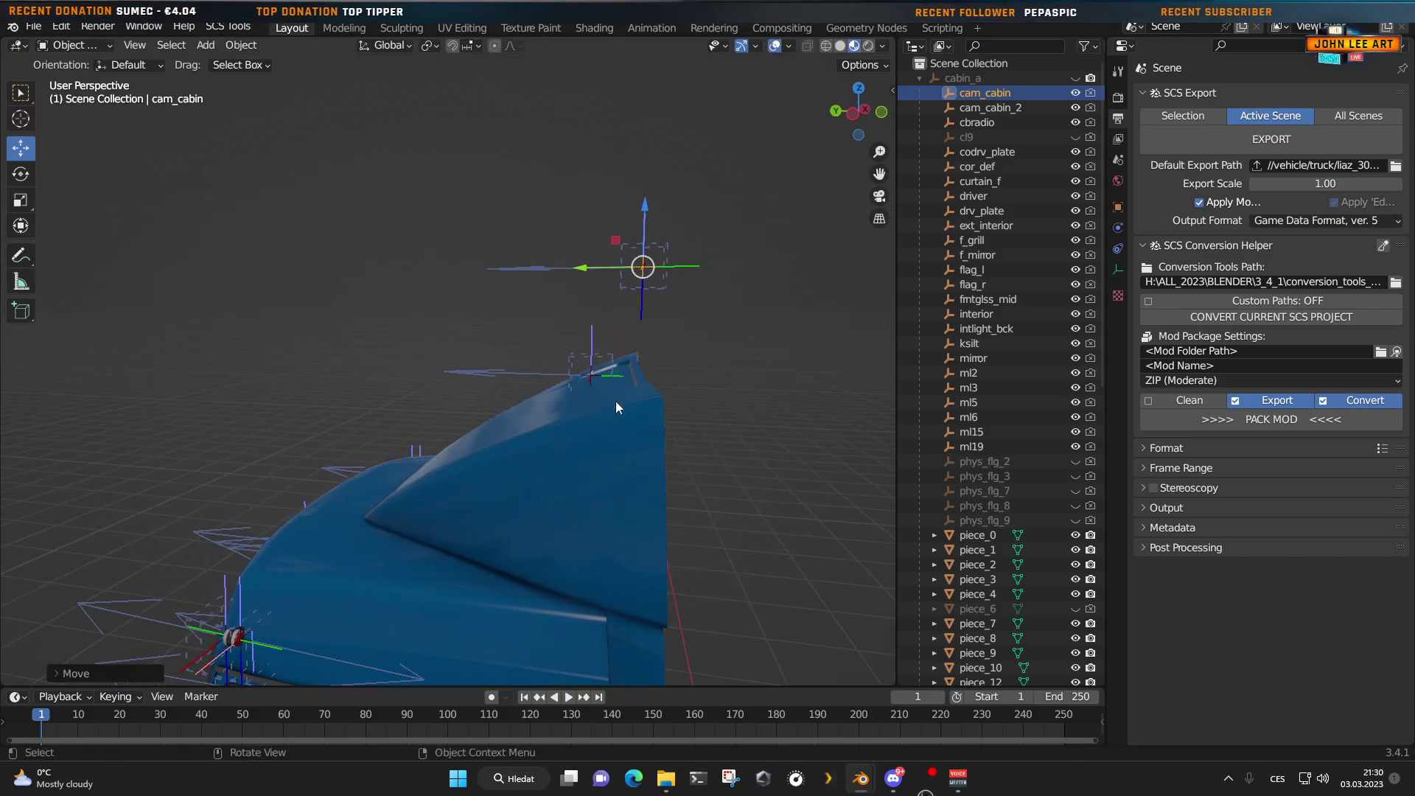
middle_click_drag(541, 476, 675, 467)
middle_click_drag(381, 487, 346, 523)
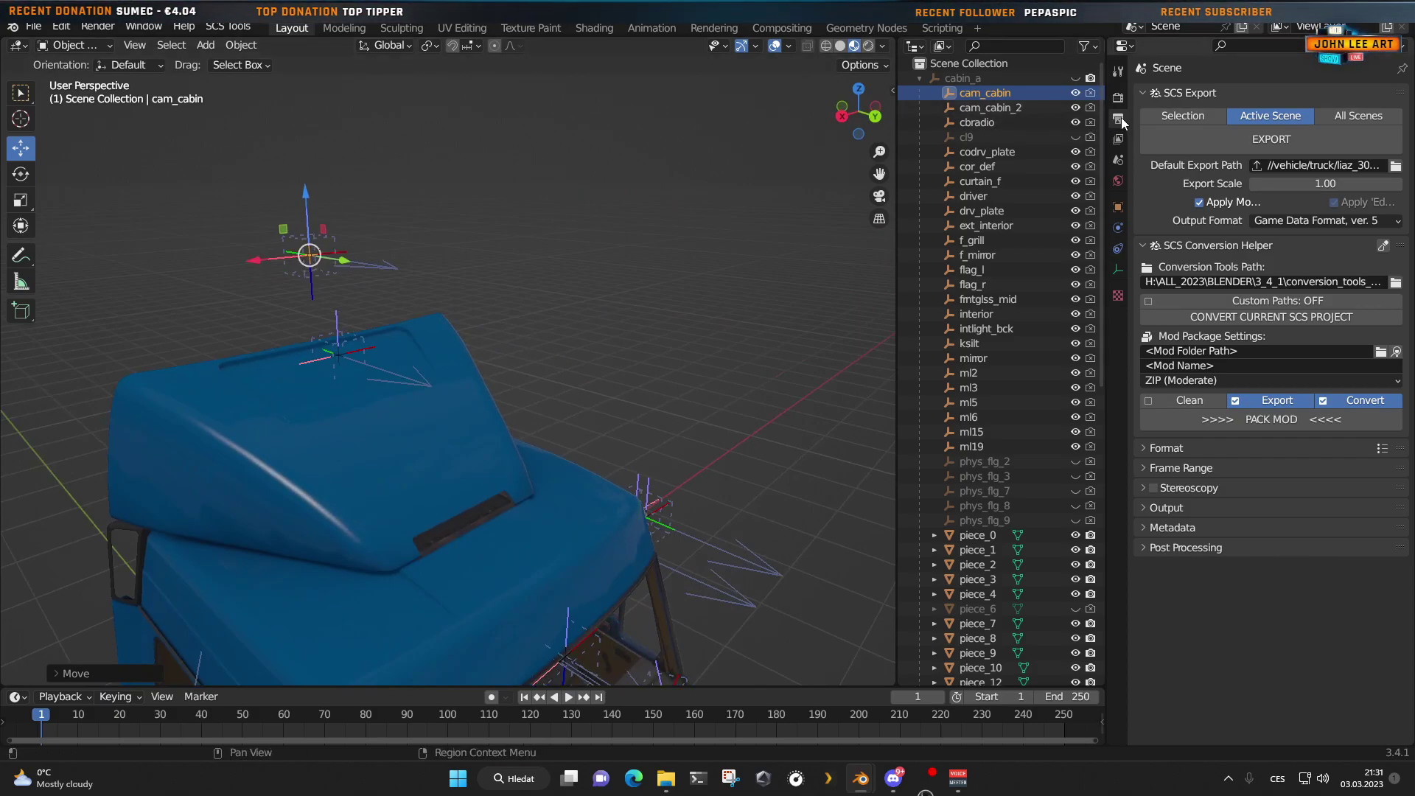
left_click(1118, 207)
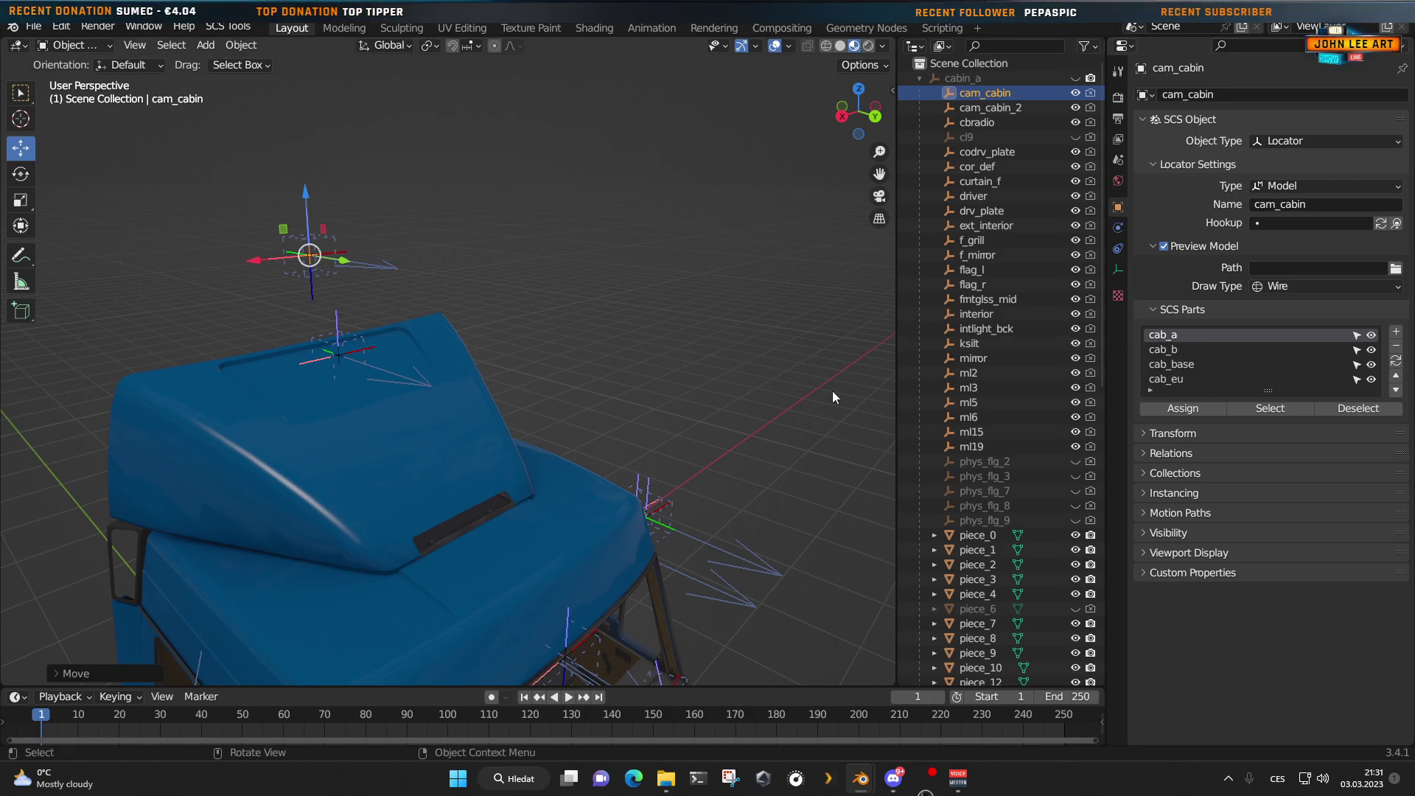
Step: Raise the cam_cabin_2 locator slightly along Z at the front of the roof spoiler
left_click(971, 109)
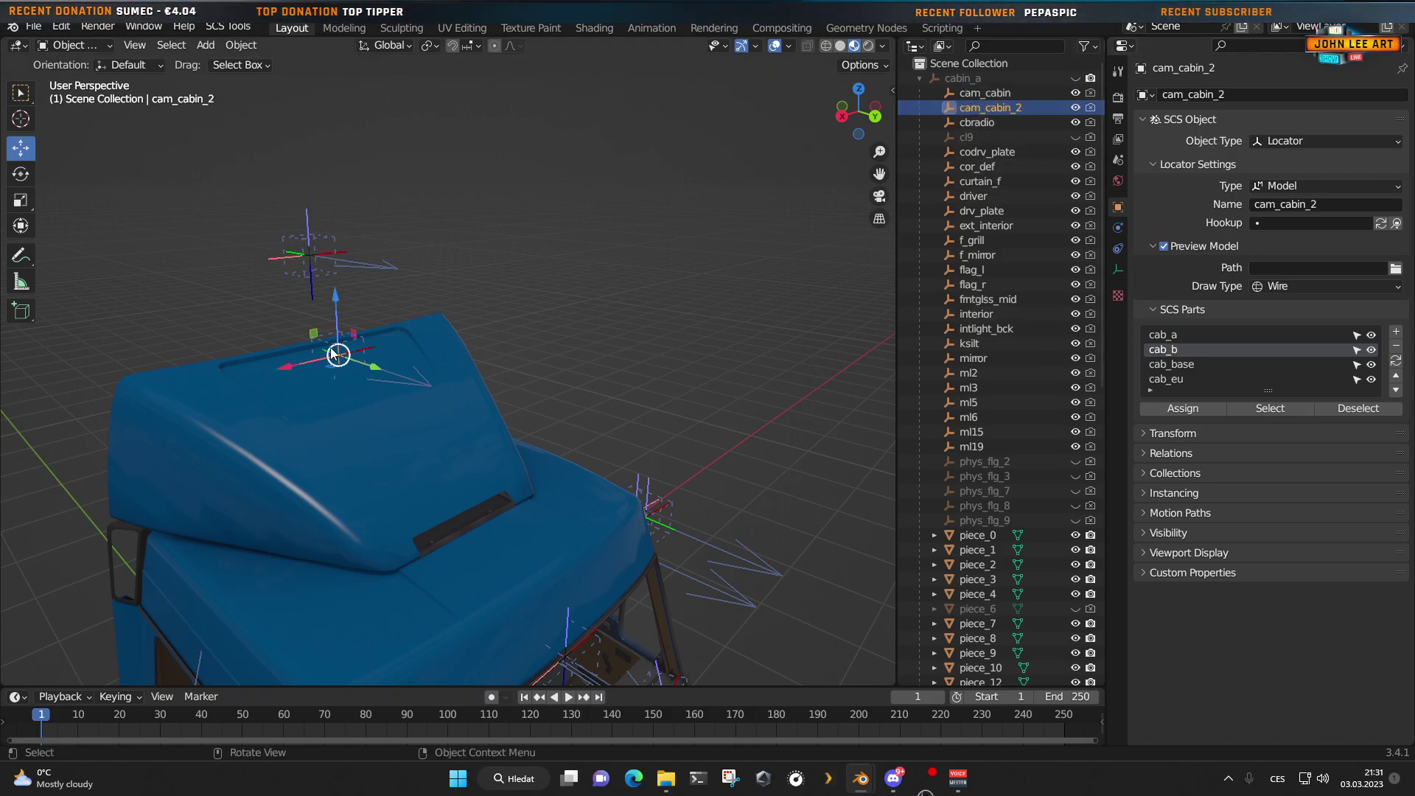
middle_click_drag(334, 354, 162, 507)
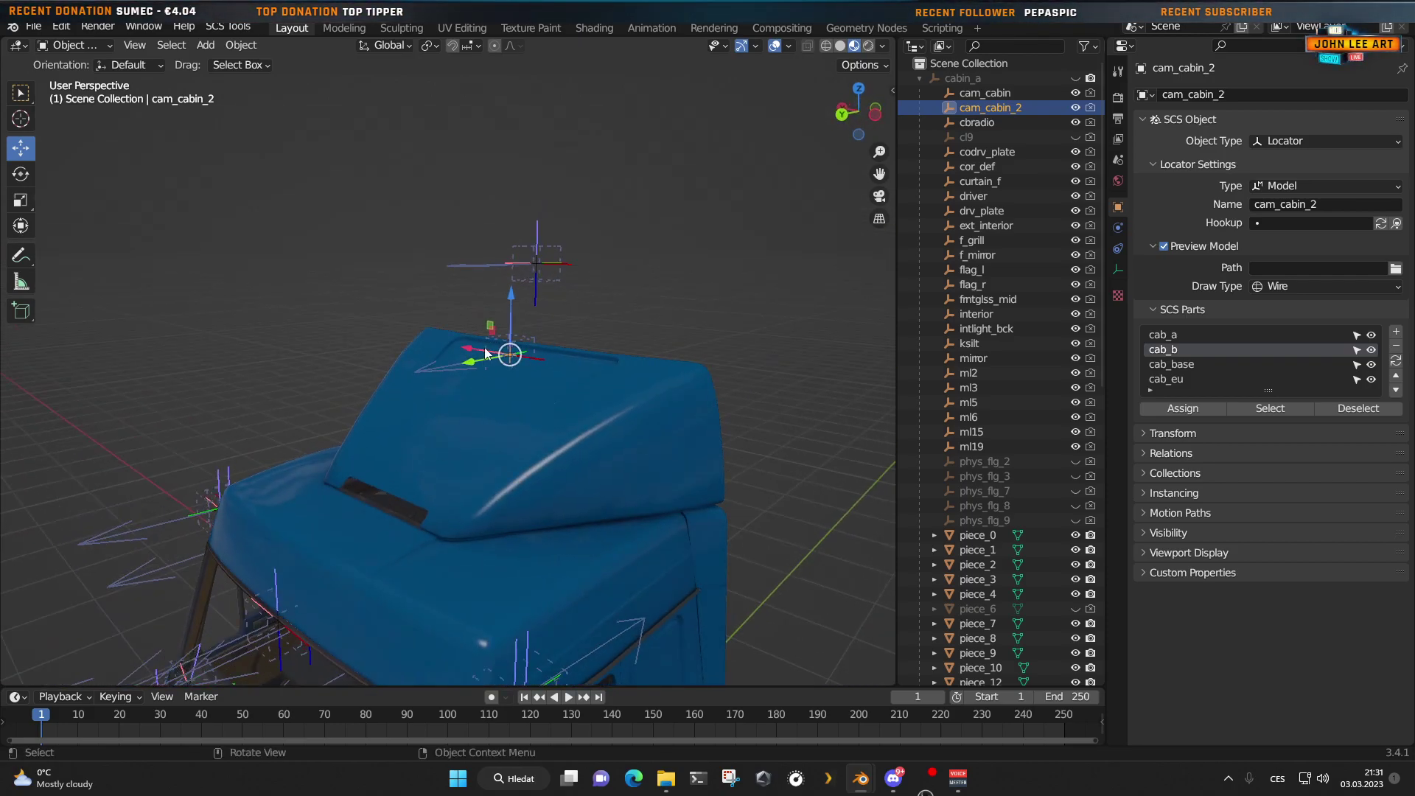
left_click_drag(514, 306, 514, 288)
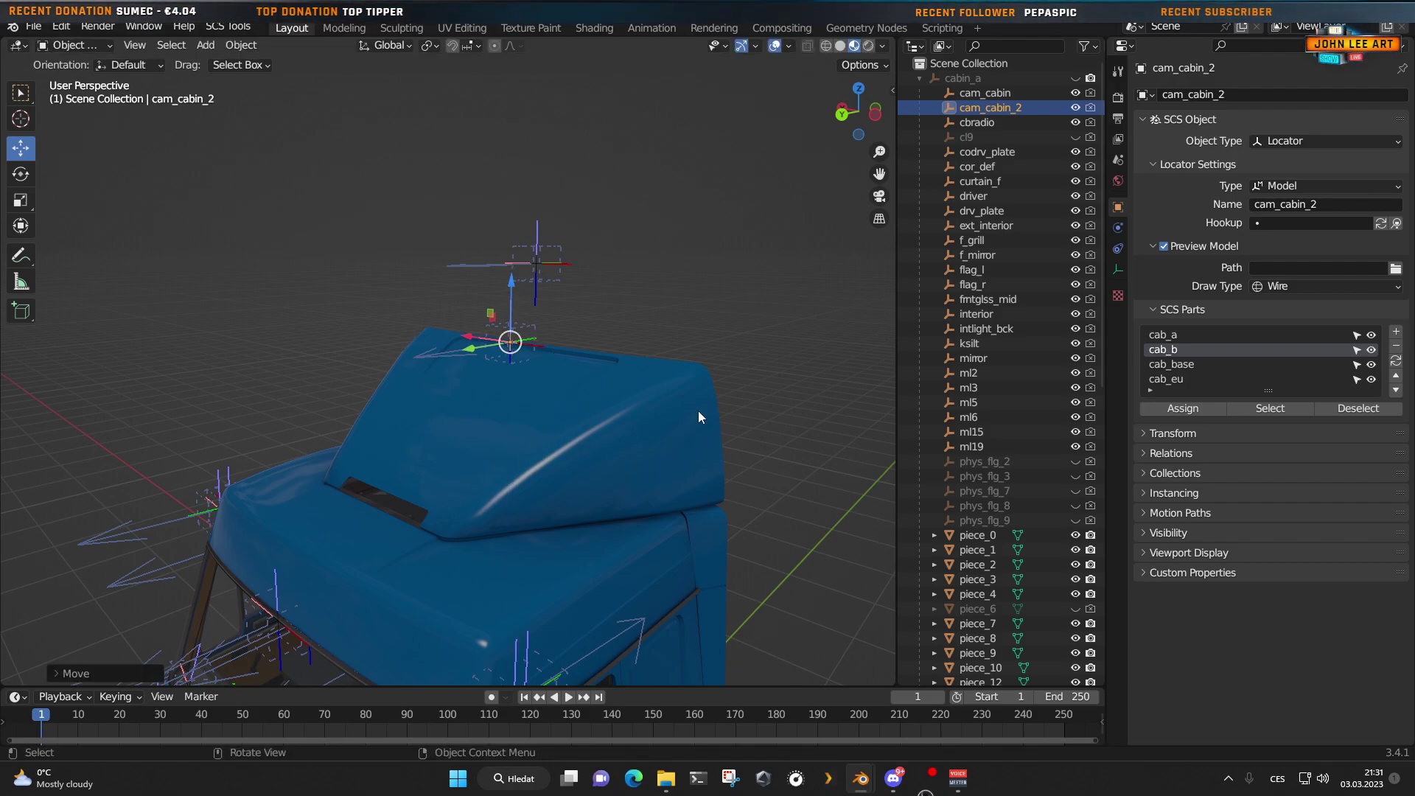
left_click(1002, 93)
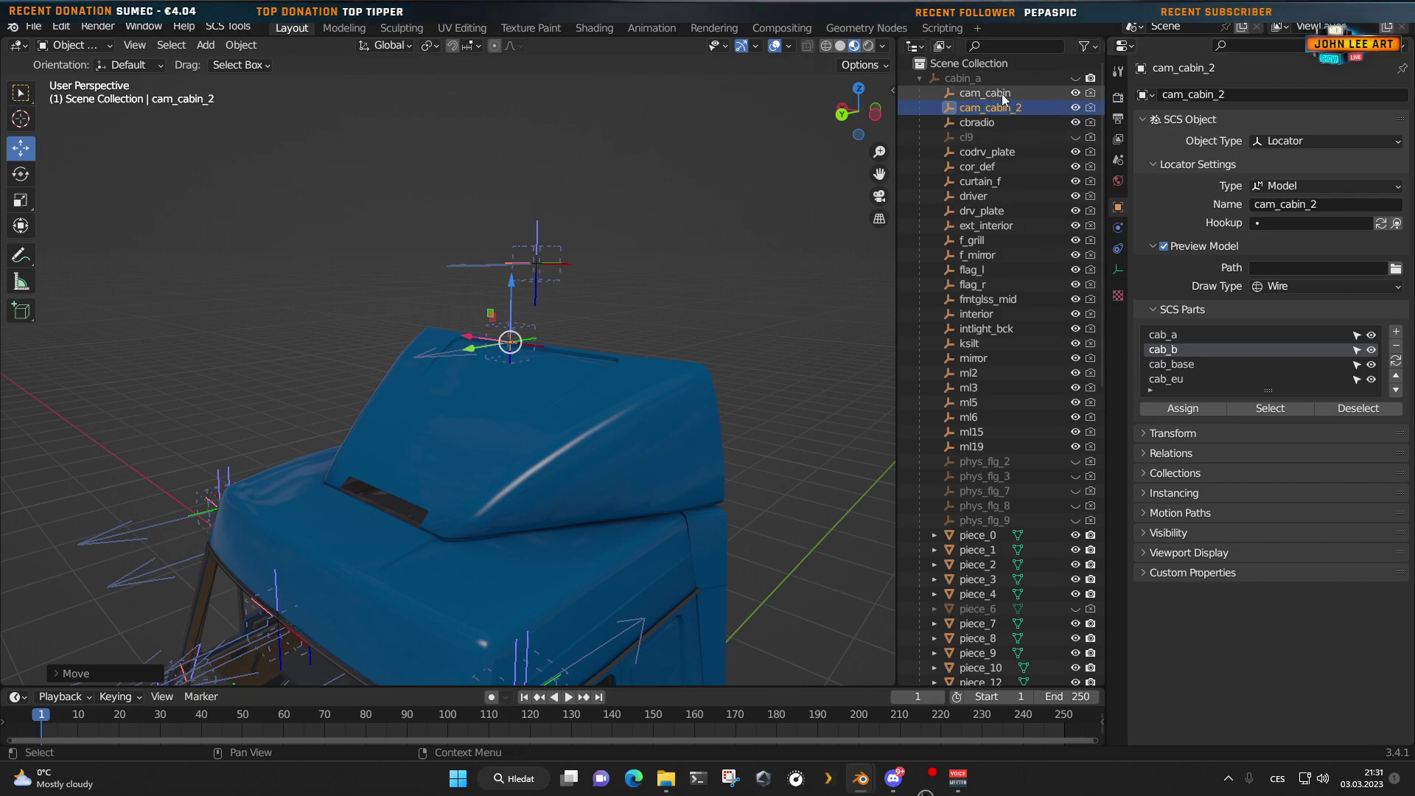
Step: Unhide the phys_flg_2, phys_flg_3, phys_flg_7, phys_flg_8 and phys_flg_9 collision locators and inspect them around the cab
scroll(987, 427, "down", 5)
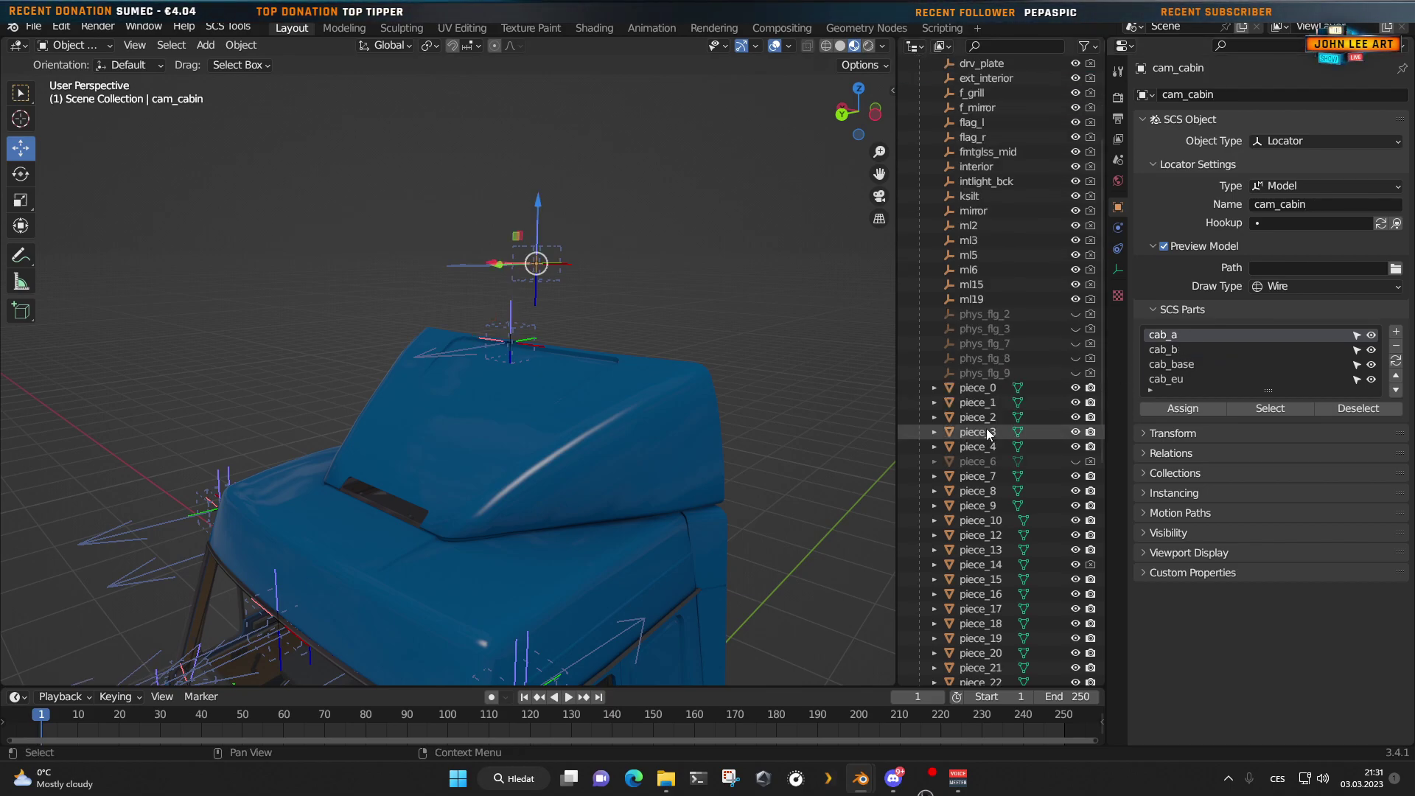
left_click(975, 316)
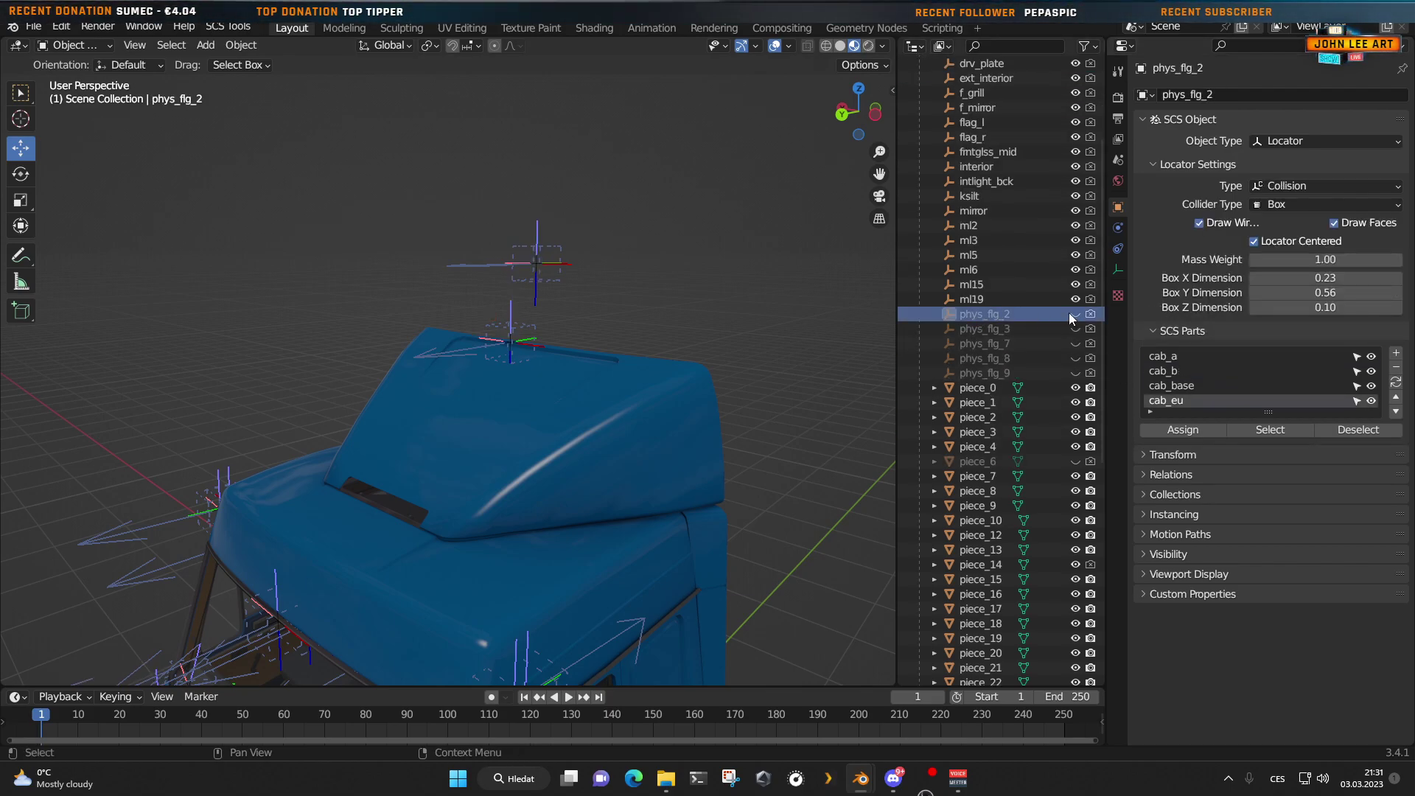
left_click_drag(1075, 314, 1074, 333)
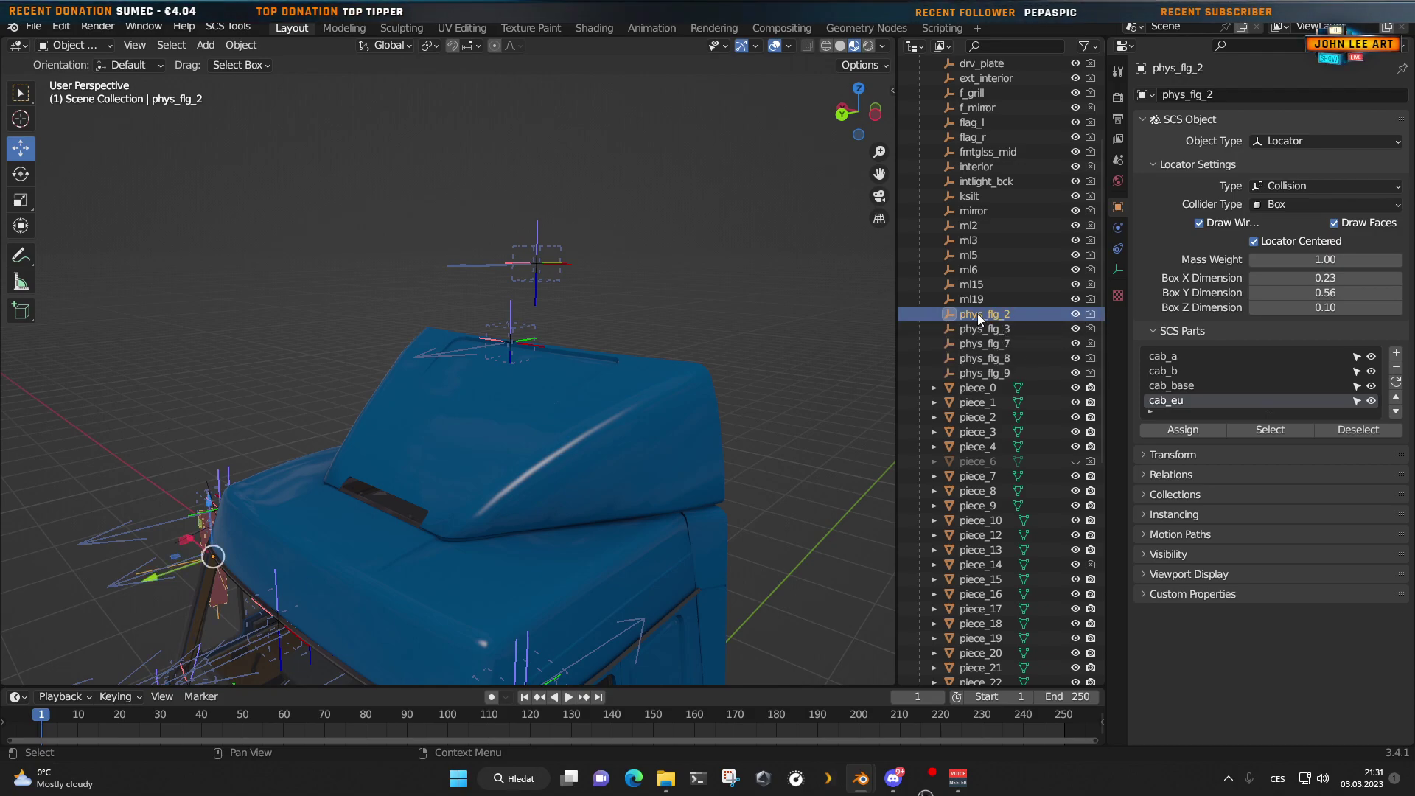
middle_click_drag(573, 602, 431, 544)
Step: Unhide the r_grill_b locator and raise it along Z to roof-edge height in front of the cab, using the right orthographic view
scroll(1041, 415, "down", 10)
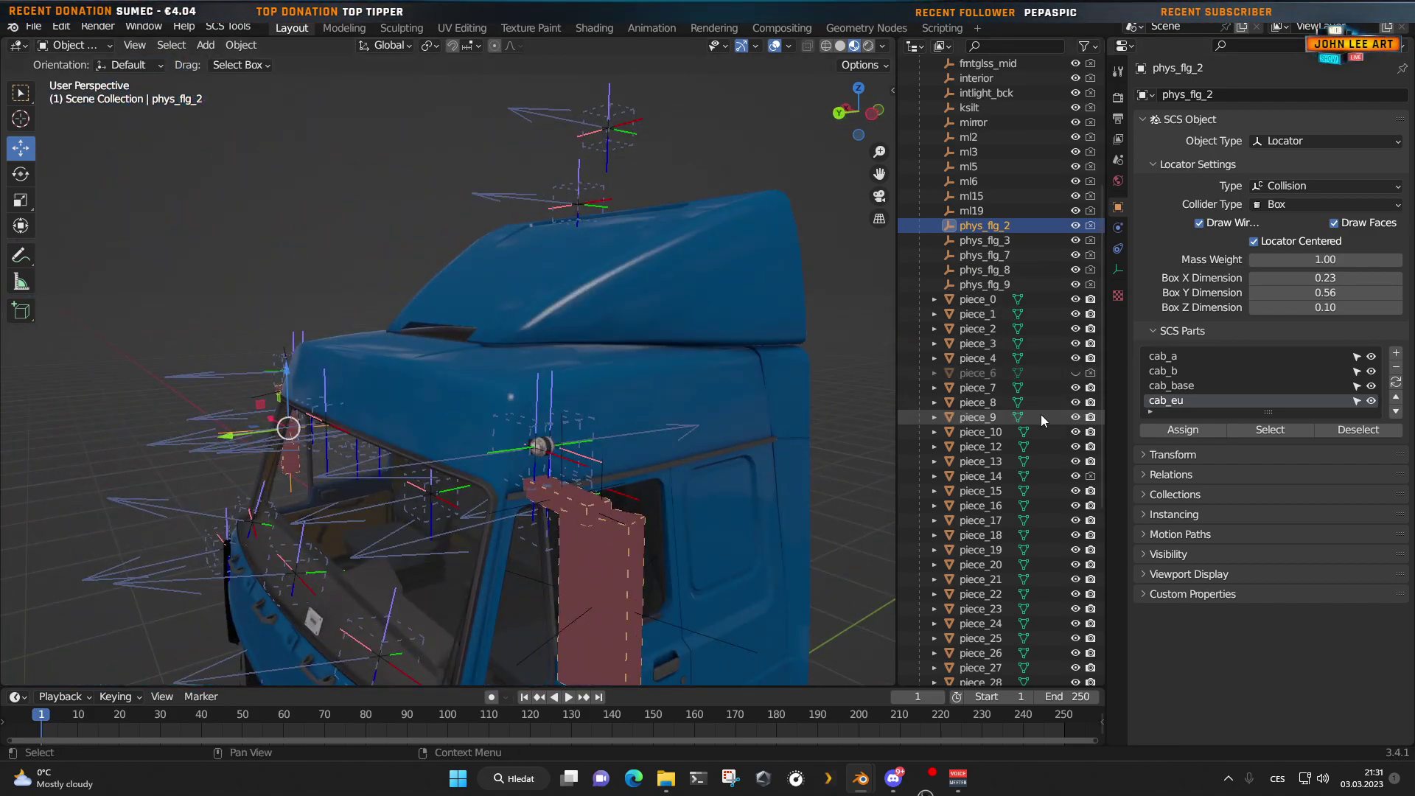
left_click(1028, 523)
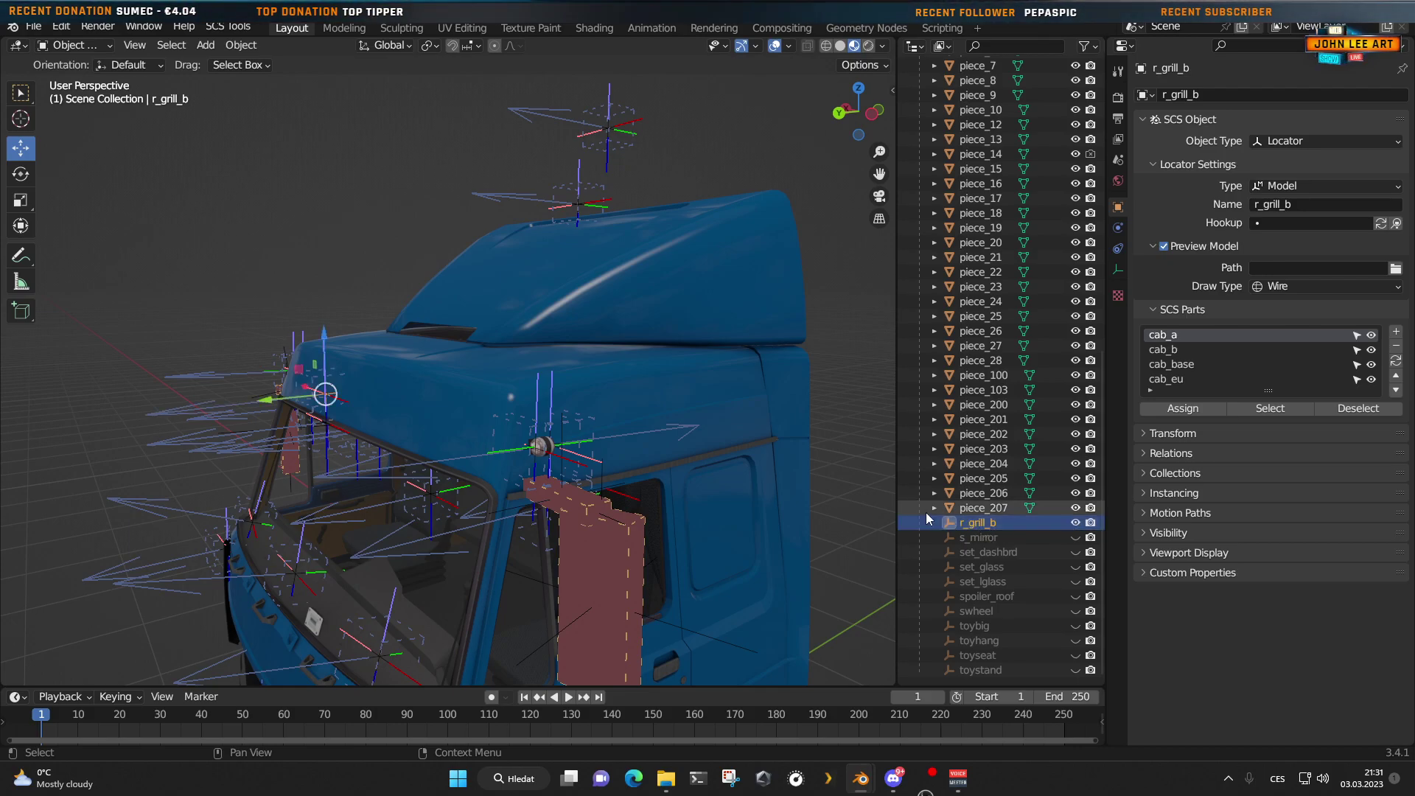
middle_click_drag(445, 509, 572, 516)
scroll(572, 516, "up", 2)
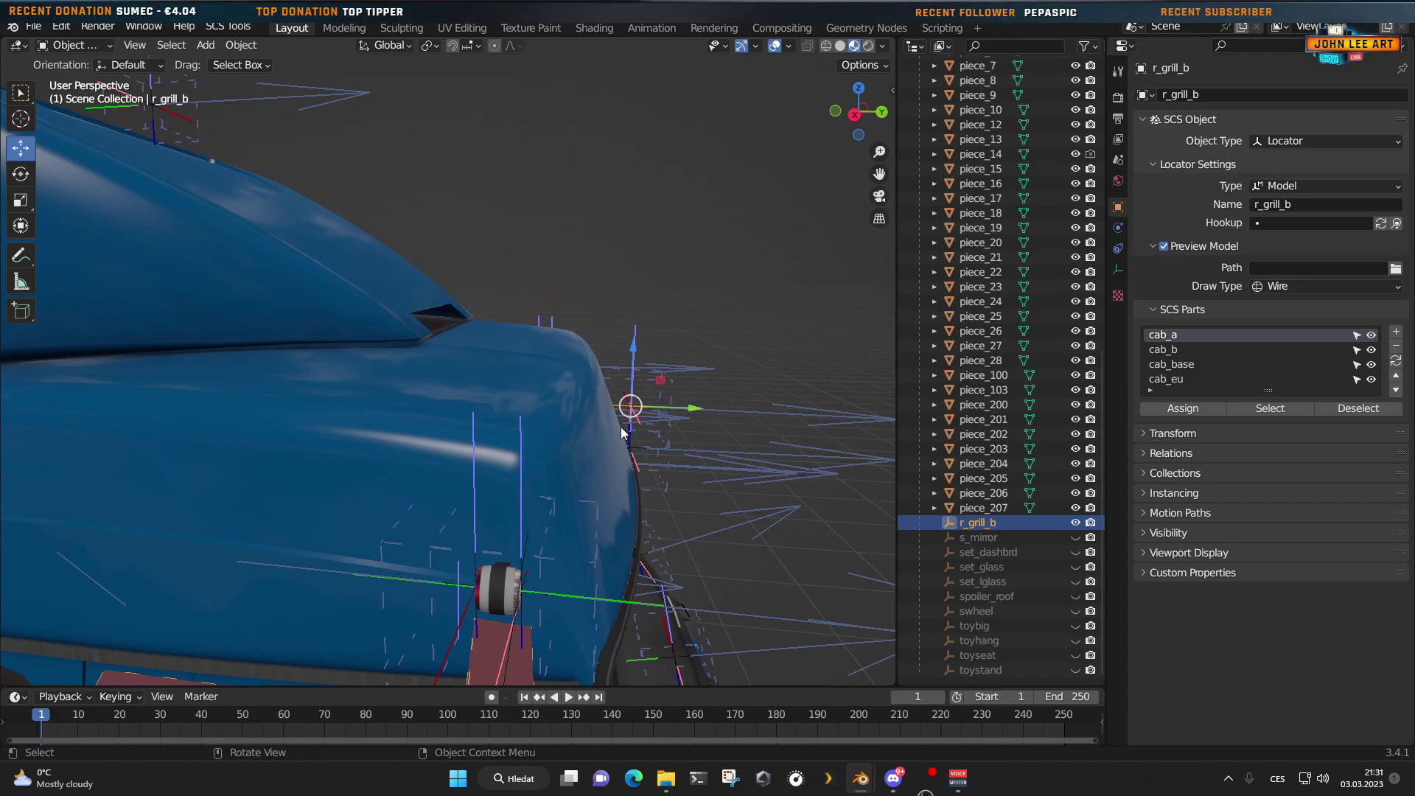
left_click_drag(631, 353, 636, 306)
middle_click_drag(621, 493, 329, 488)
scroll(324, 488, "up", 3)
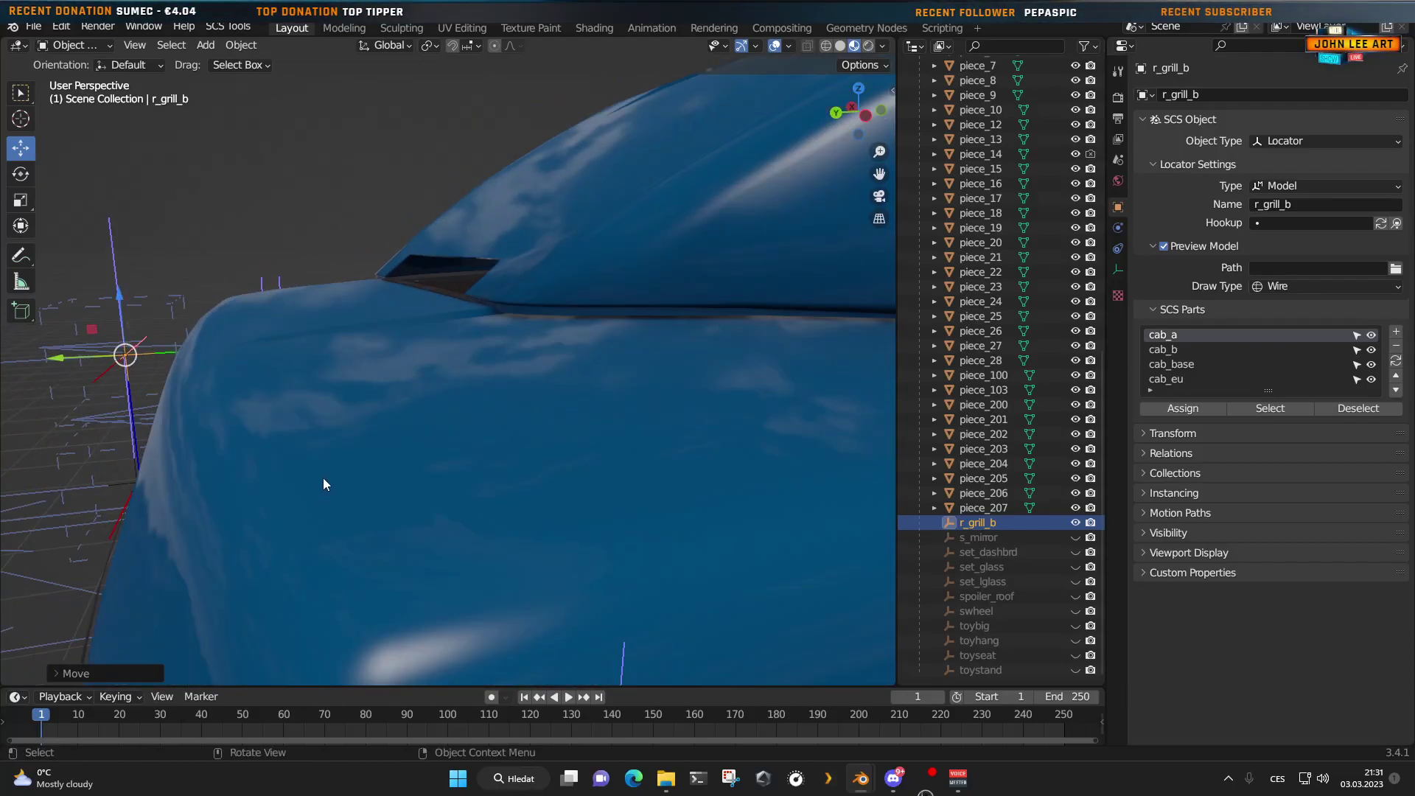
key("KP_3")
middle_click_drag(470, 326, 245, 389, "shift")
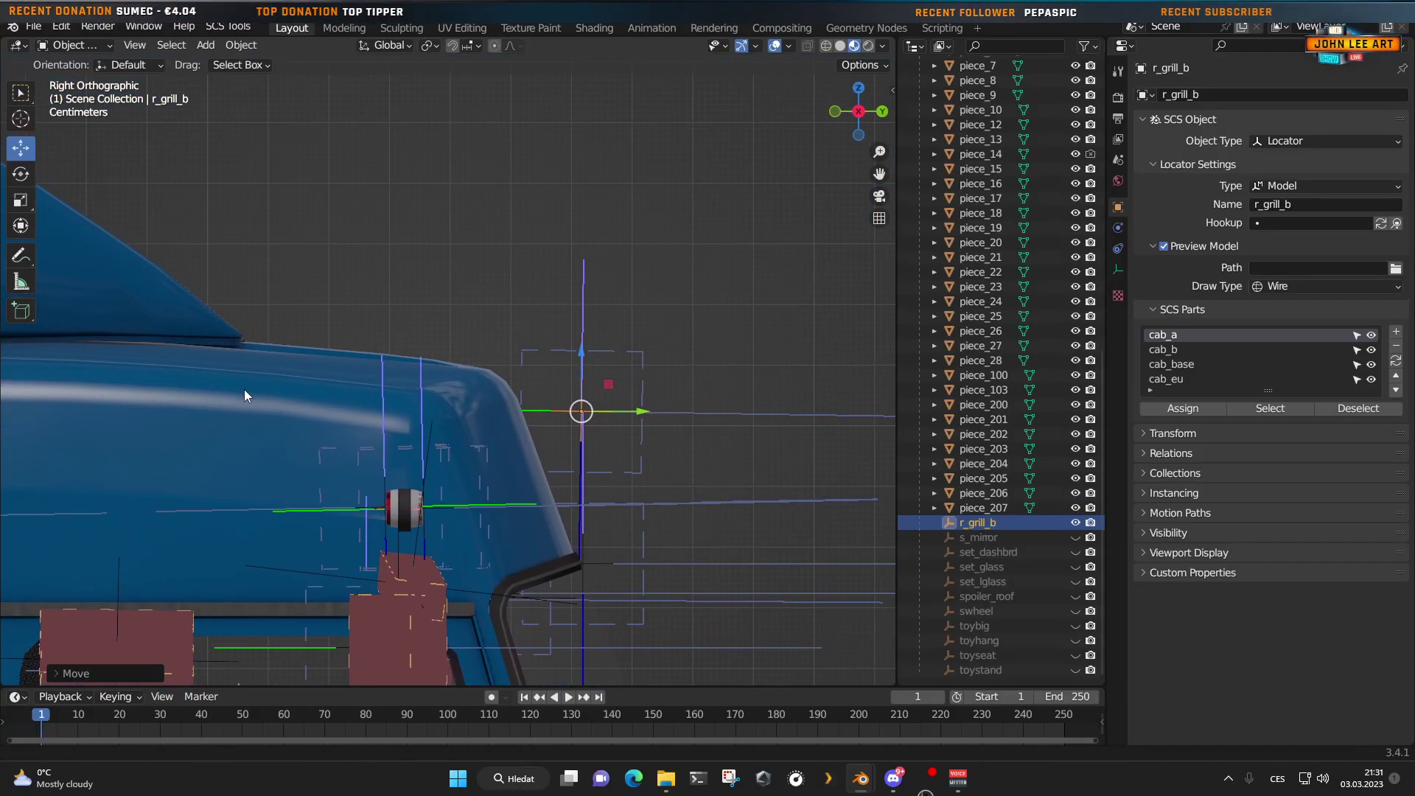
scroll(665, 458, "up", 3)
left_click_drag(670, 396, 670, 309)
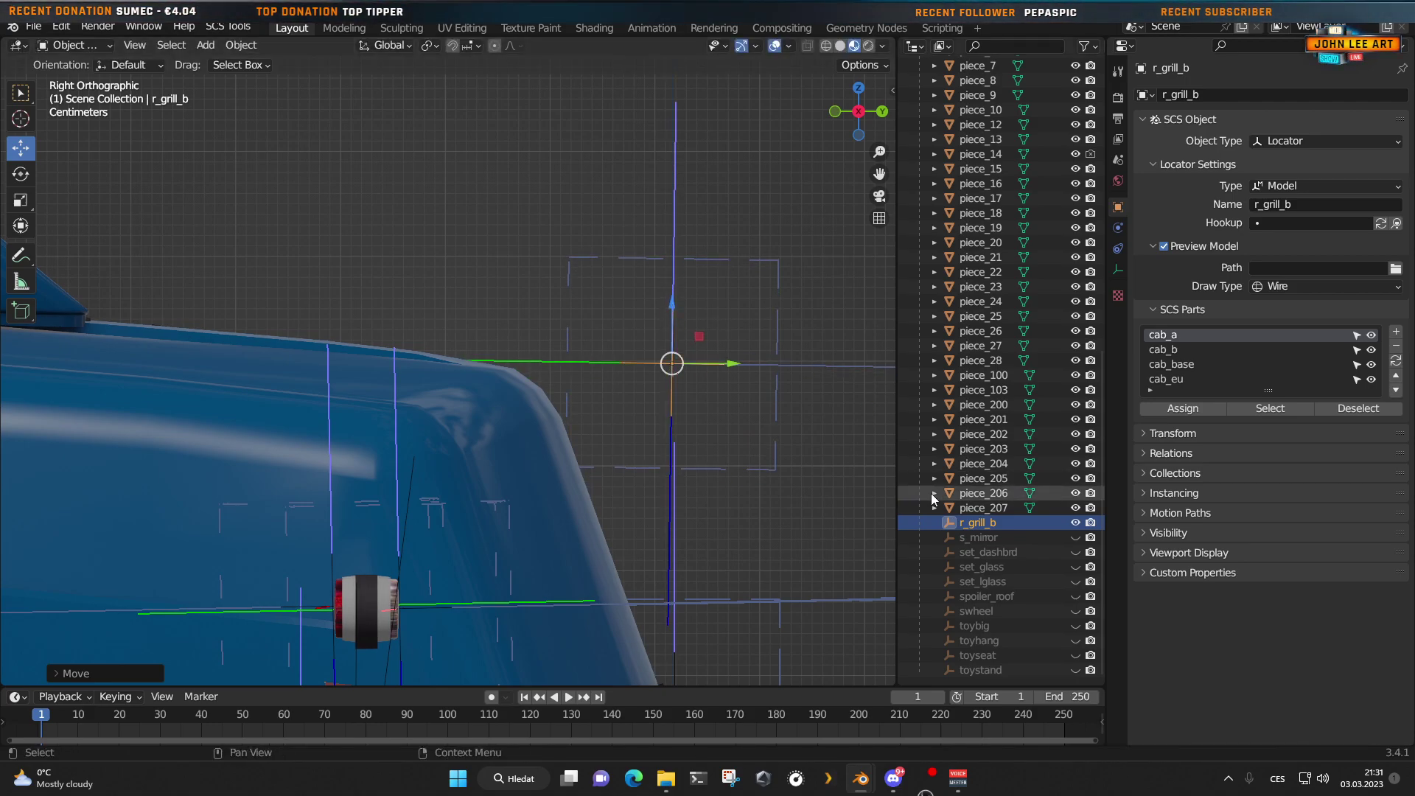
Step: Unhide the s_mirror locator and inspect its position at the cab's side window
left_click(995, 537)
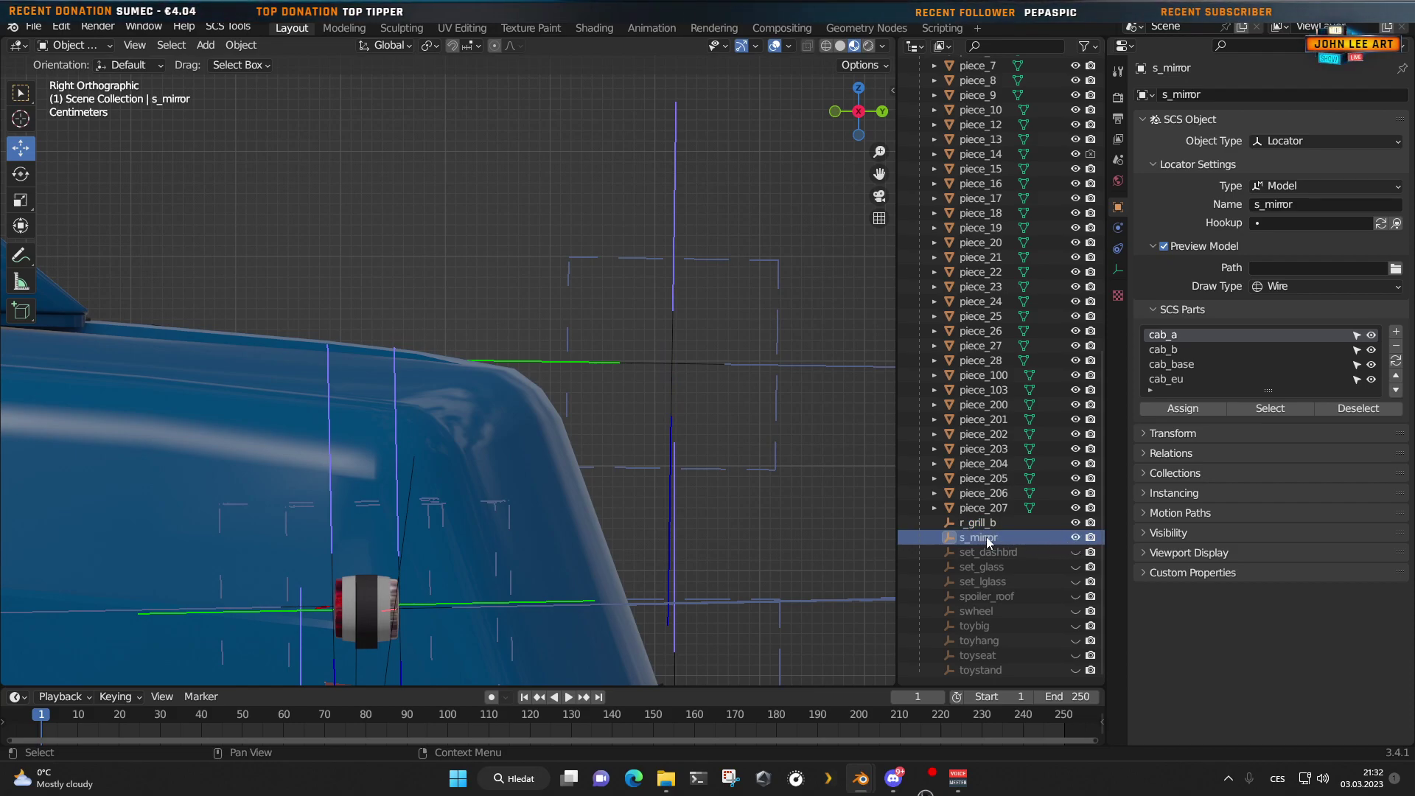
scroll(408, 490, "down", 6)
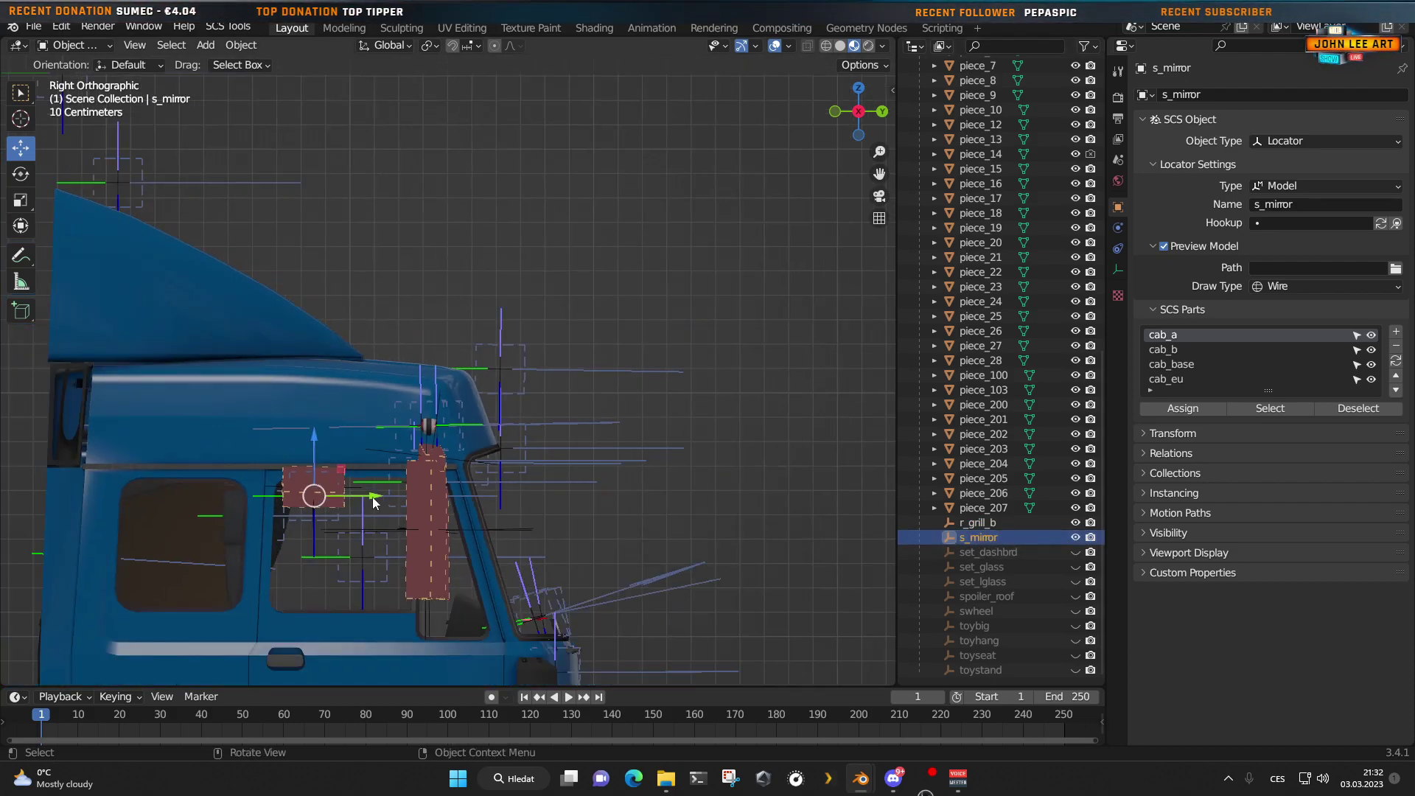
middle_click_drag(373, 497, 466, 493, "shift")
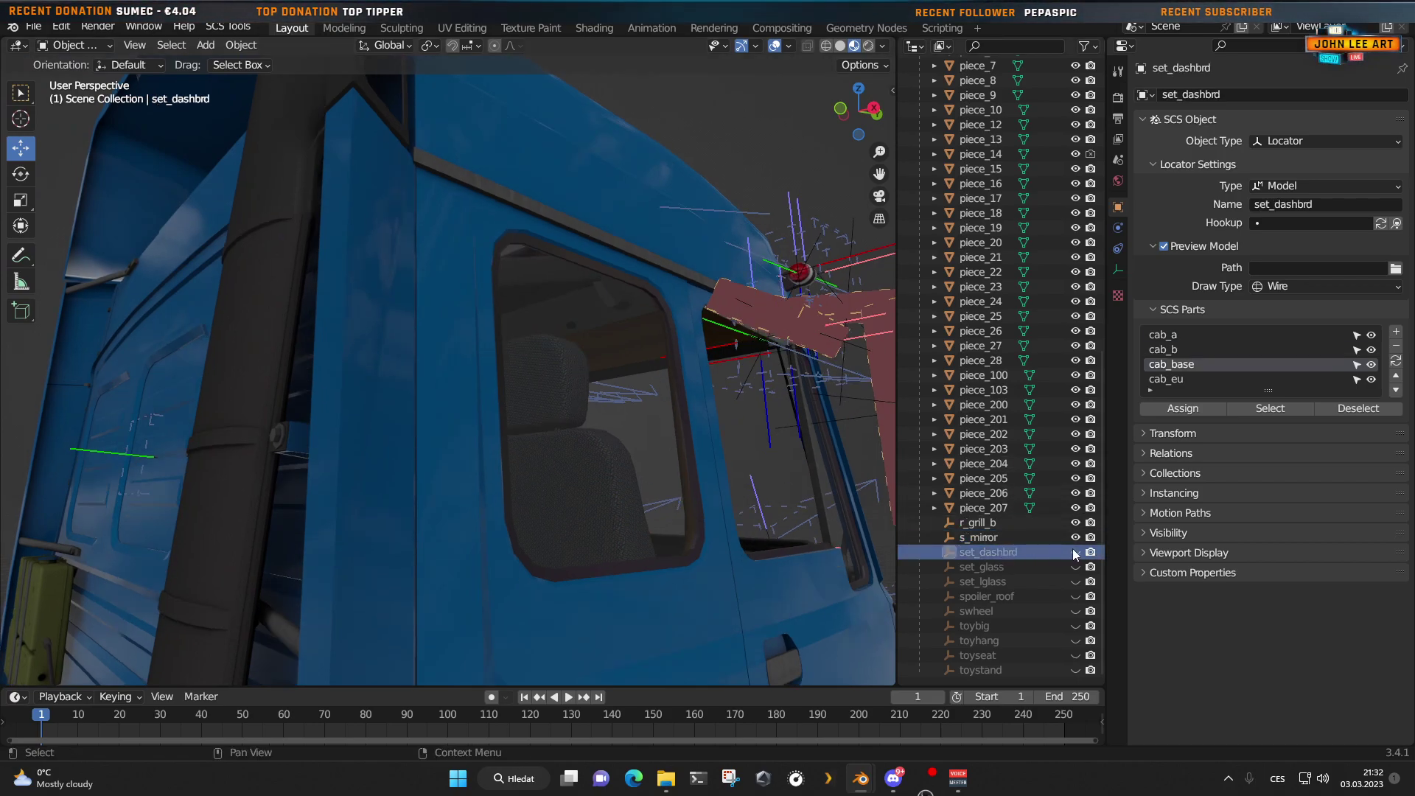
Step: Unhide the set_dashbrd locator, then shift it along Y and raise it along Z onto the dashboard's top surface
left_click(1002, 551)
scroll(657, 471, "down", 6)
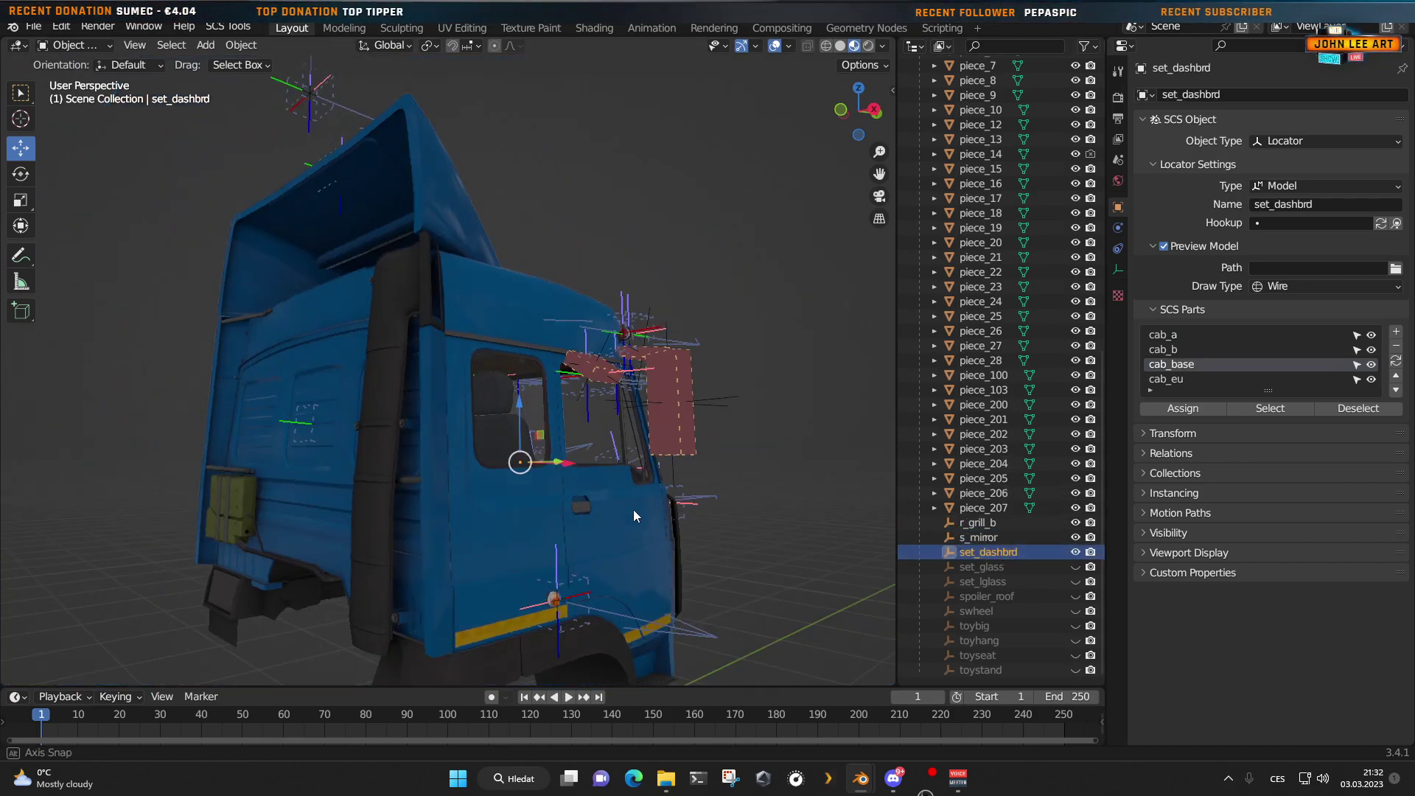
middle_click_drag(634, 510, 767, 551)
key("KP_Decimal")
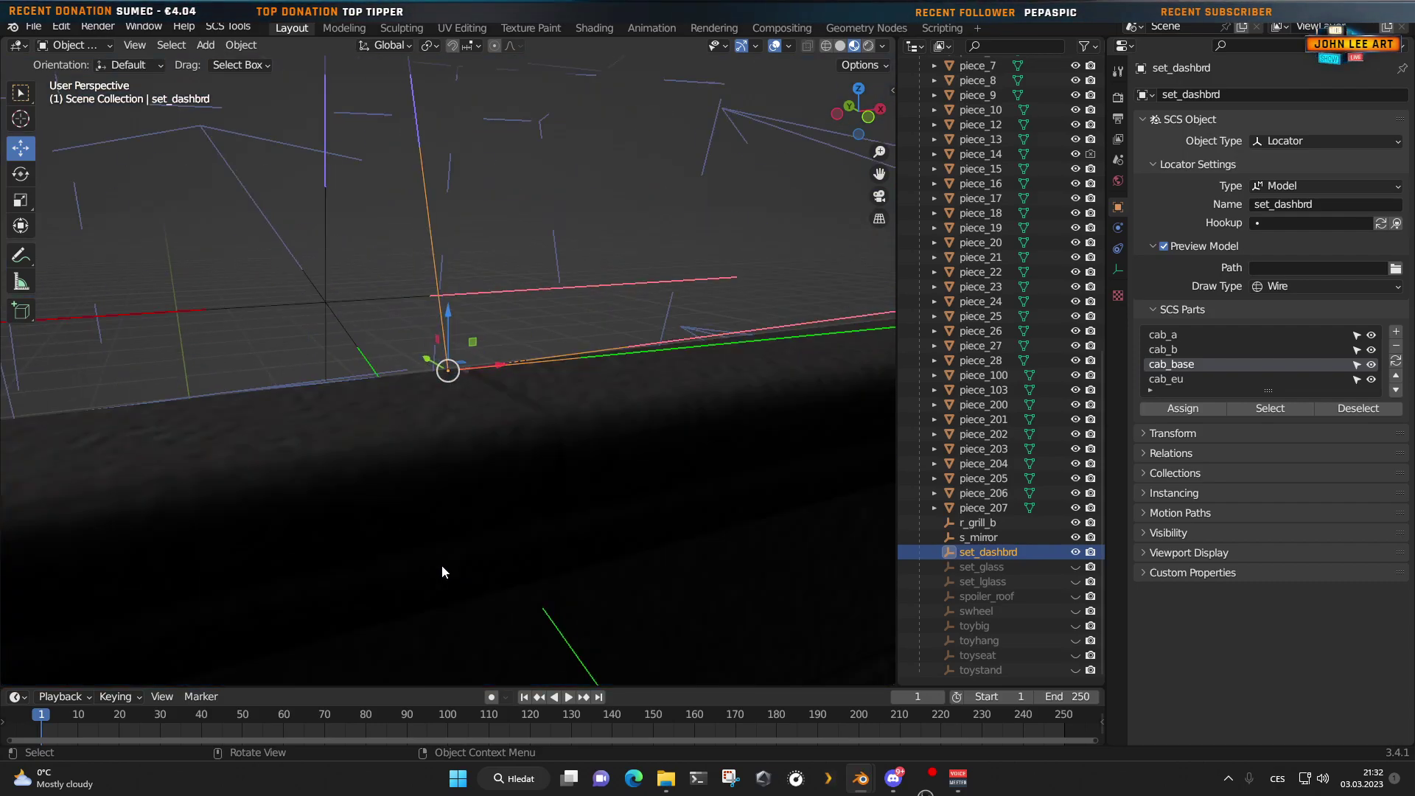
middle_click_drag(443, 579, 566, 556)
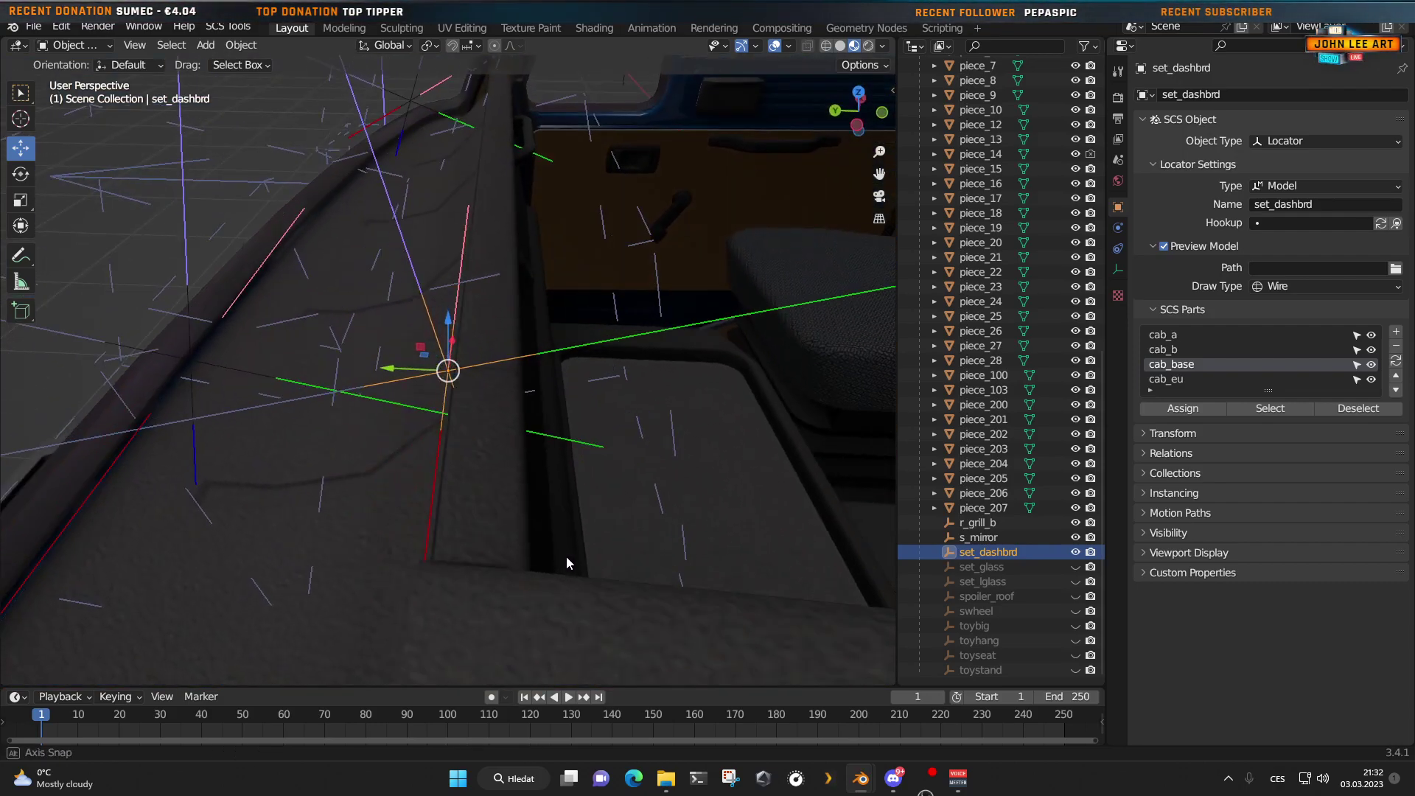
left_click_drag(408, 372, 454, 373)
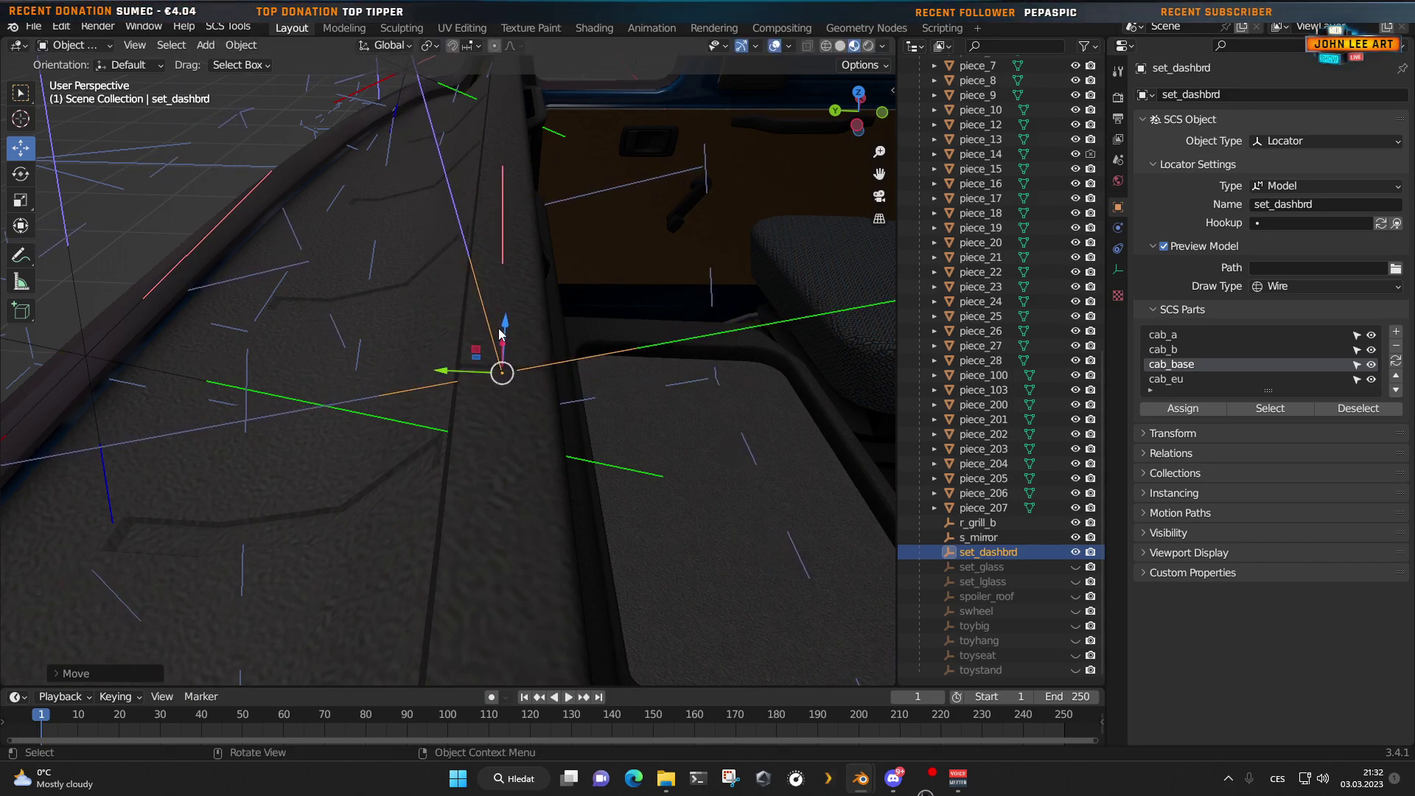
middle_click_drag(523, 490, 533, 465)
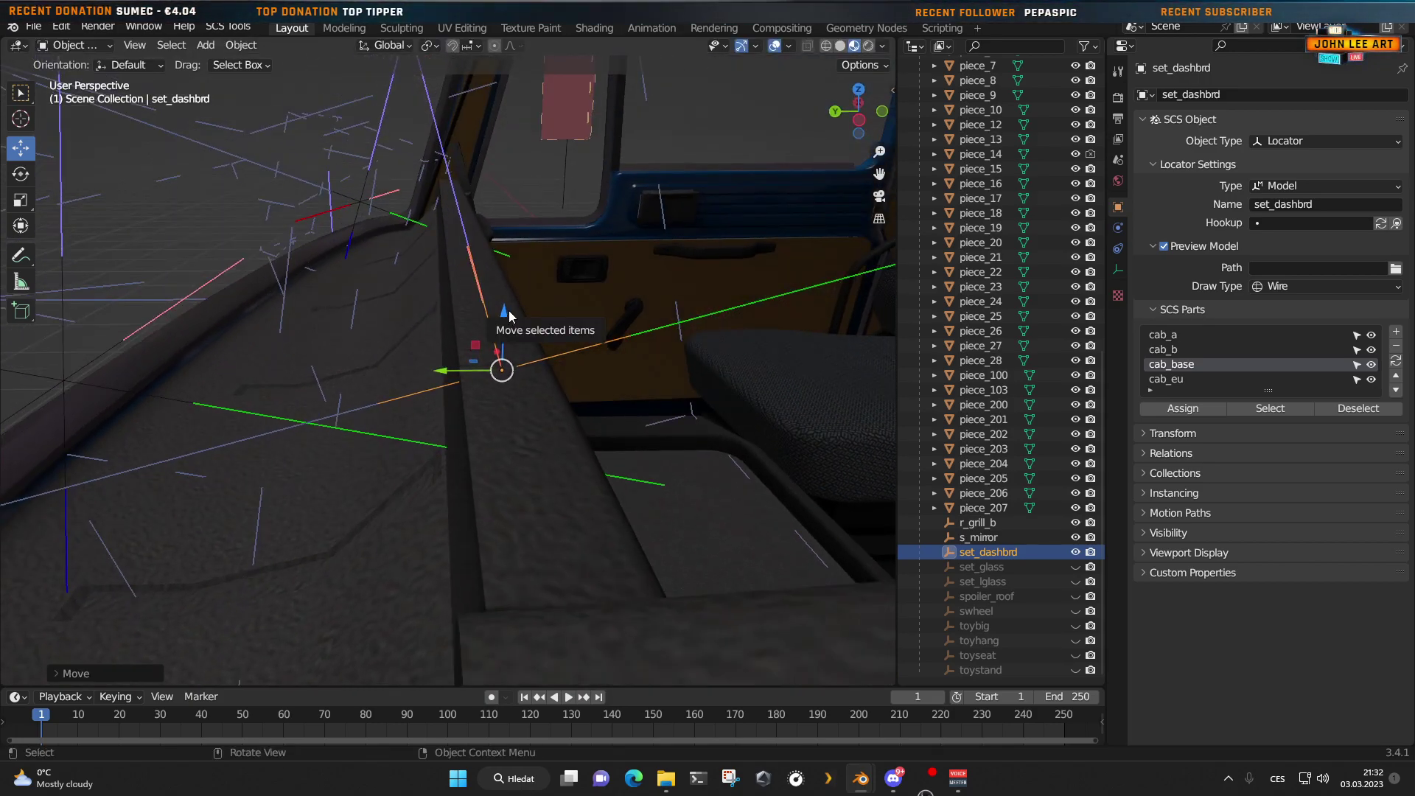
left_click_drag(506, 319, 516, 303)
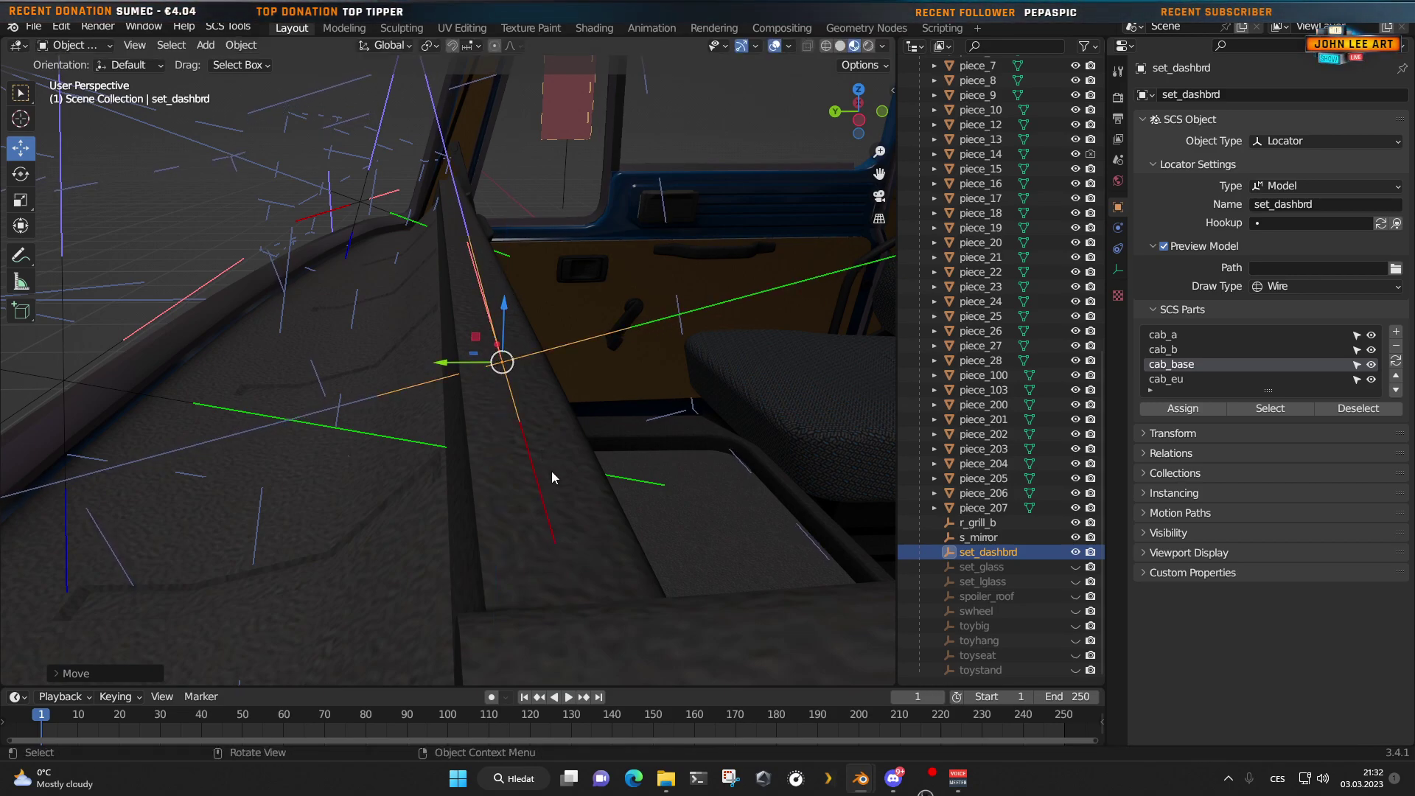
Step: Tilt the set_dashbrd locator to follow the dashboard's slope and nudge it along Z against the surface
middle_click_drag(551, 471, 511, 491)
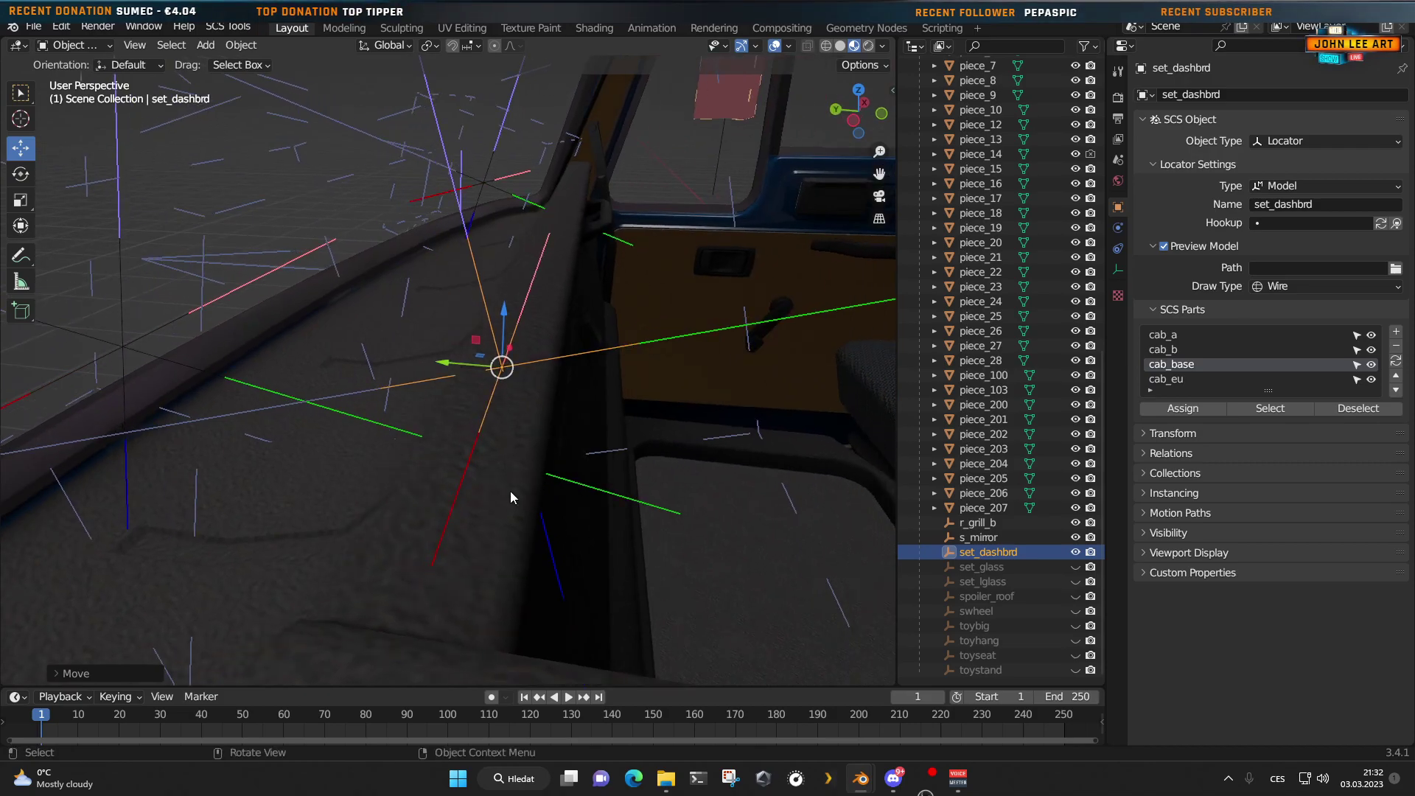
left_click(18, 175)
left_click_drag(524, 320, 541, 328)
middle_click_drag(531, 369, 485, 470)
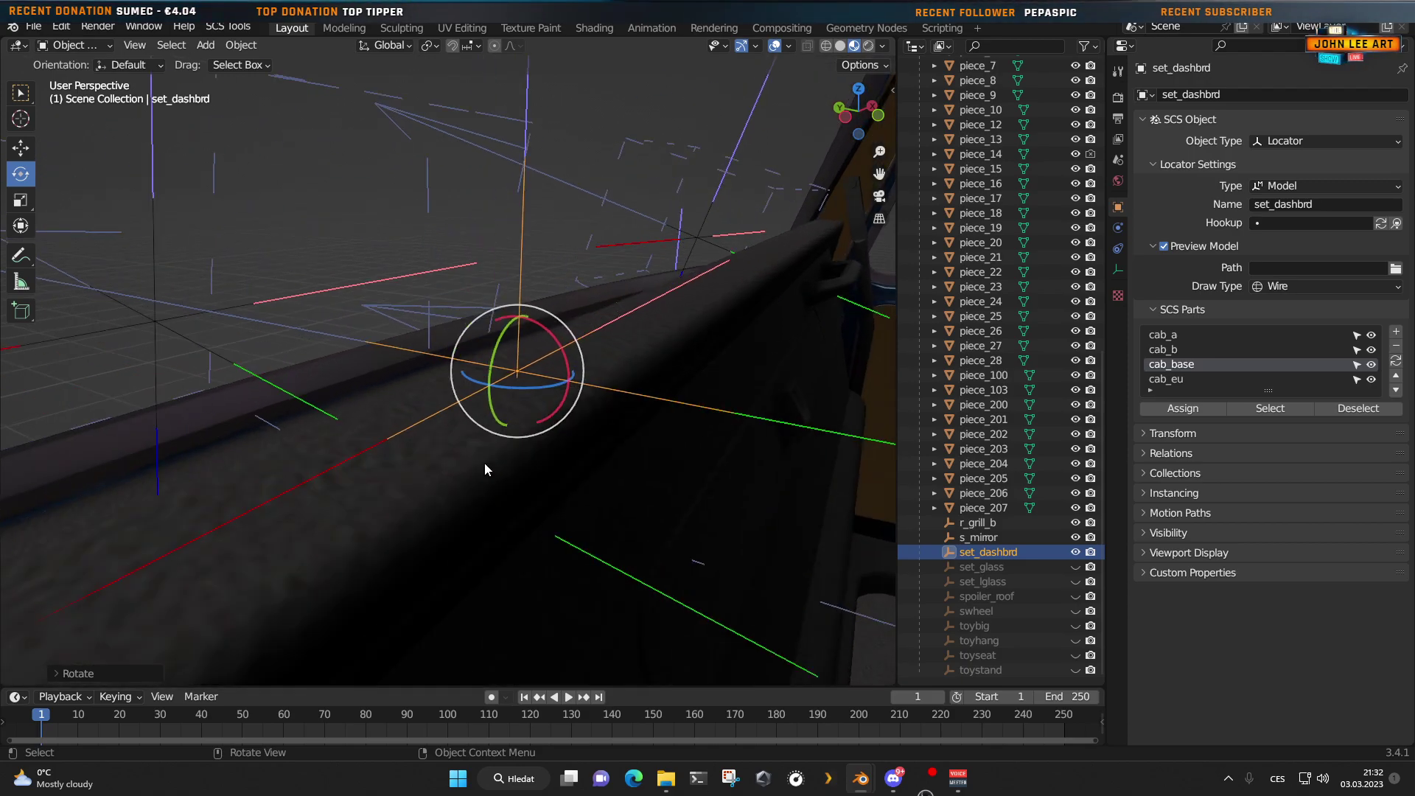
left_click(24, 150)
left_click_drag(520, 318, 521, 323)
middle_click_drag(520, 323, 469, 426)
Step: Rotate the set_dashbrd locator about 1° around global Y to line up with the dashboard edge
left_click(22, 175)
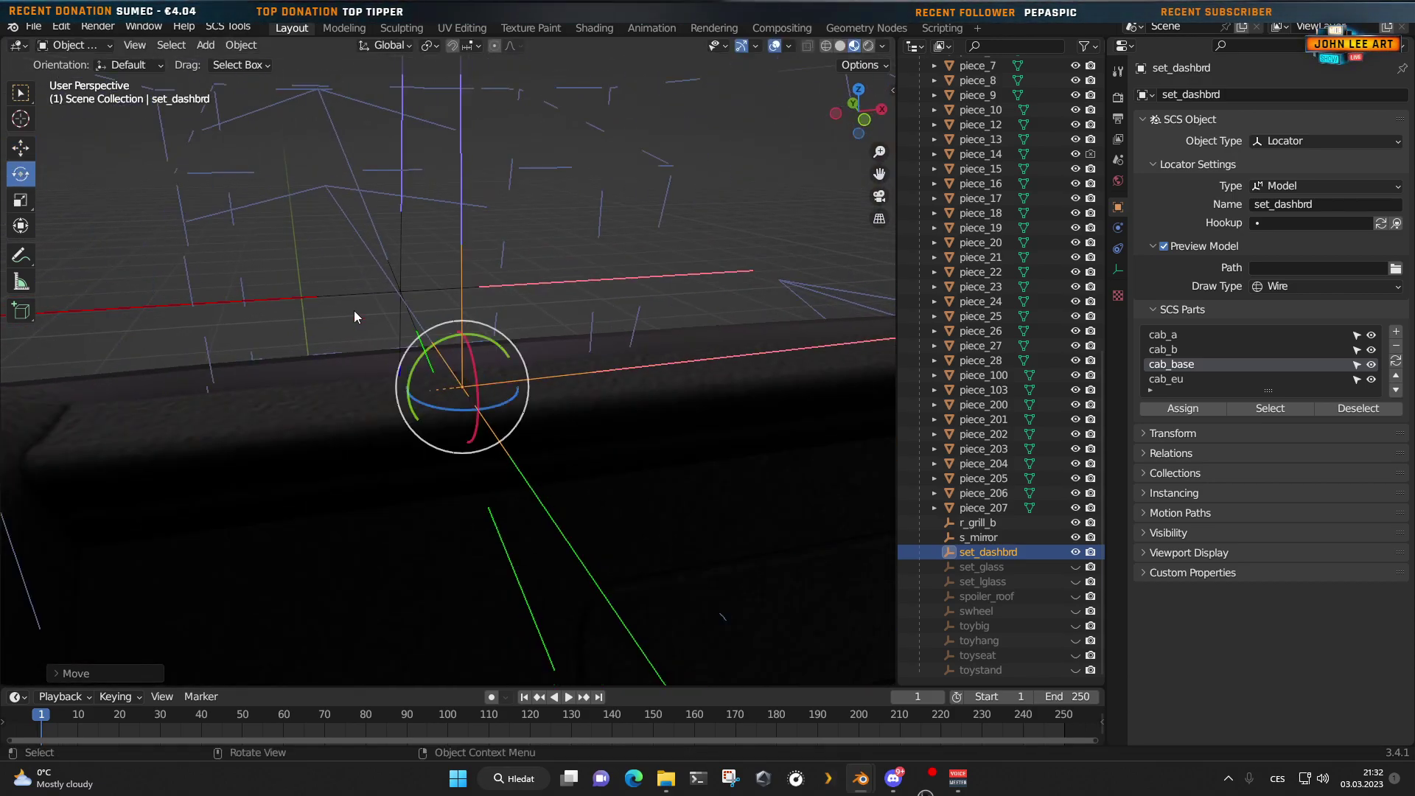
left_click_drag(434, 346, 402, 348)
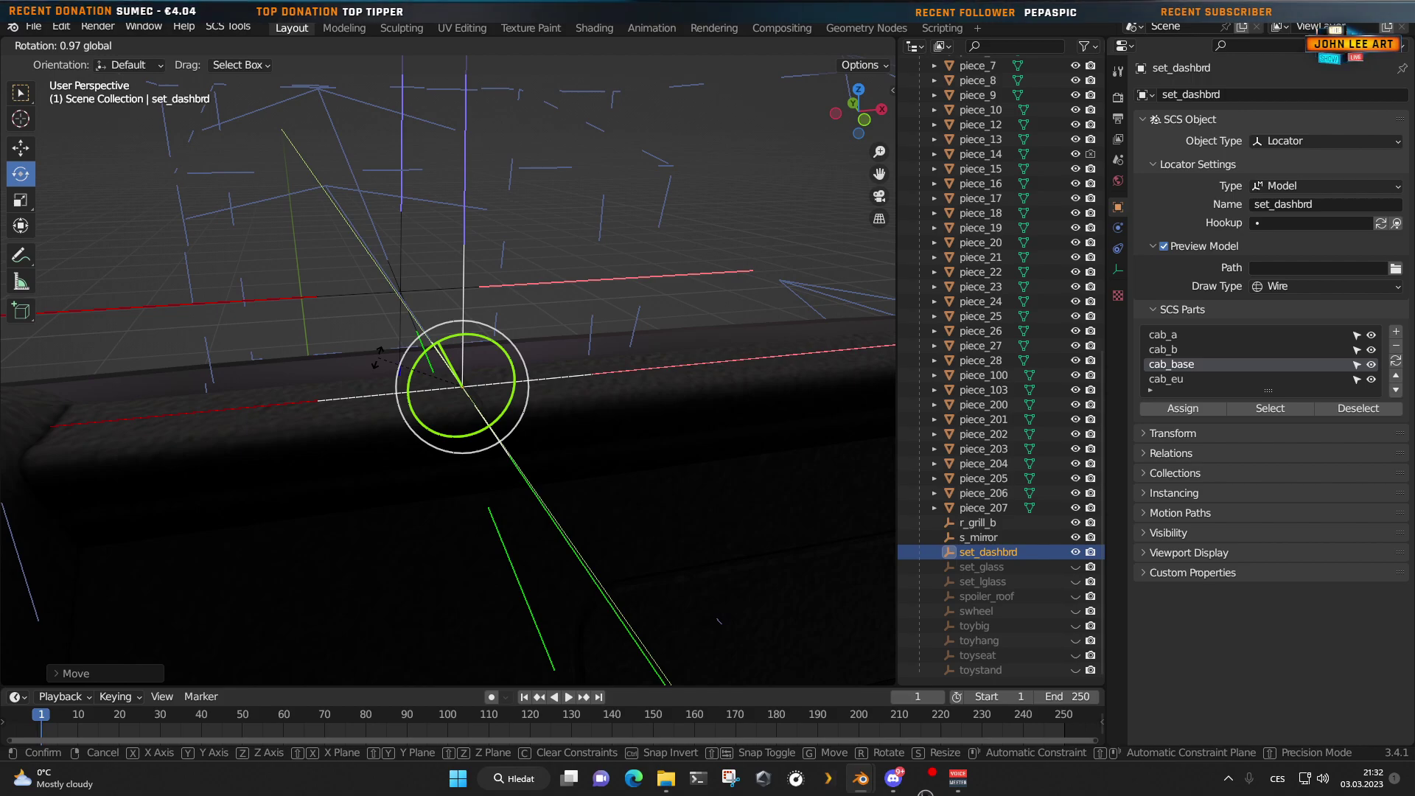
left_click_drag(382, 356, 383, 361)
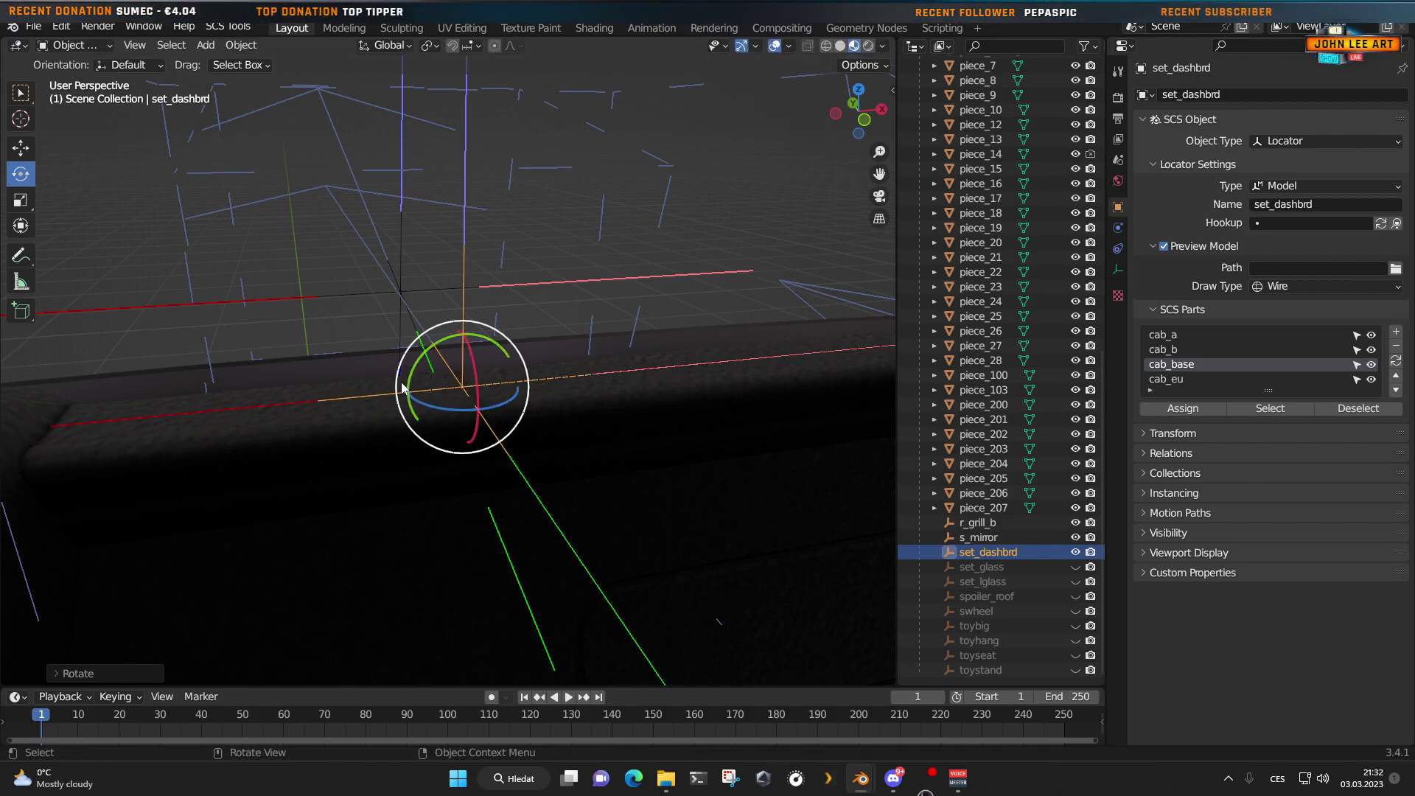
middle_click_drag(383, 369, 483, 479)
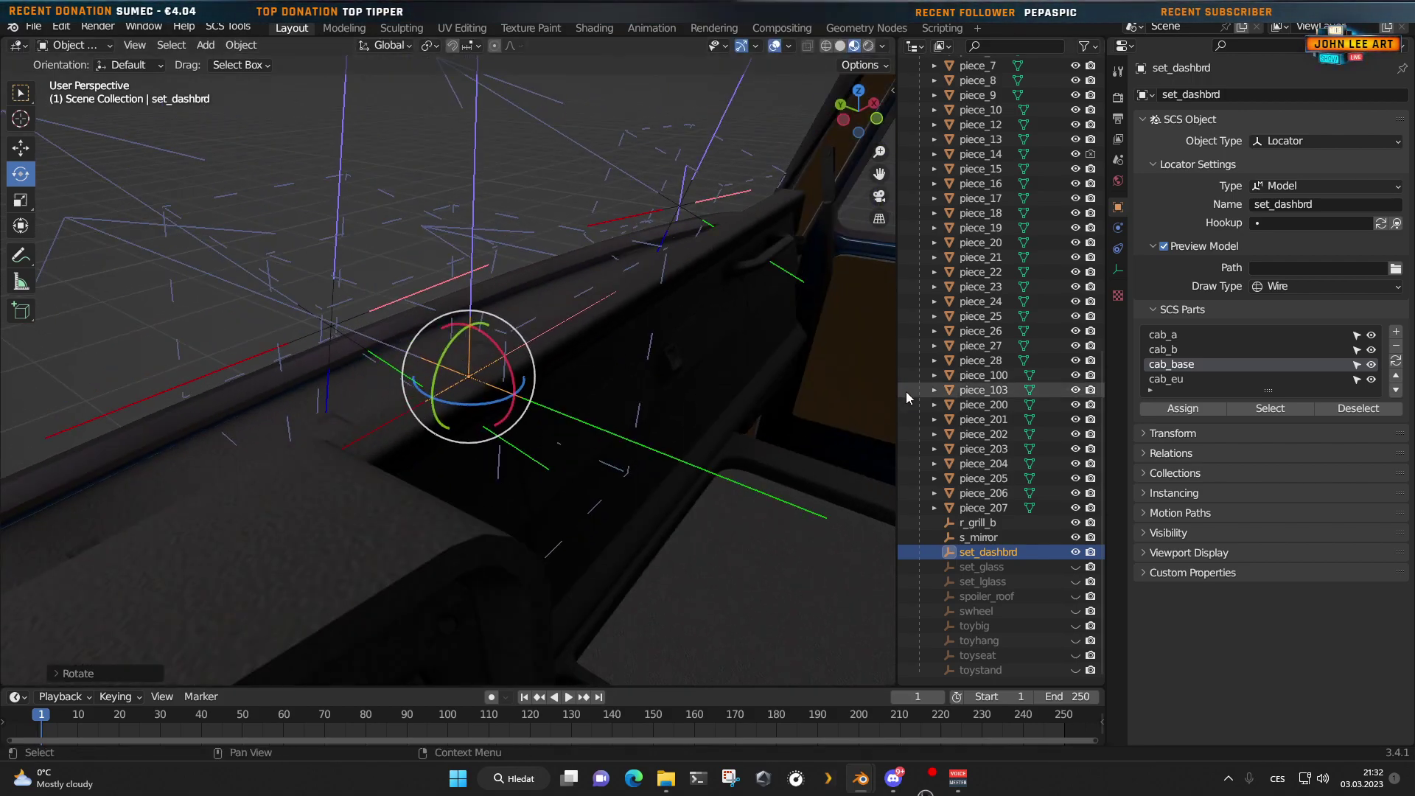
Step: Unhide the set_glass locator and inspect its position at the windshield
left_click(1002, 568)
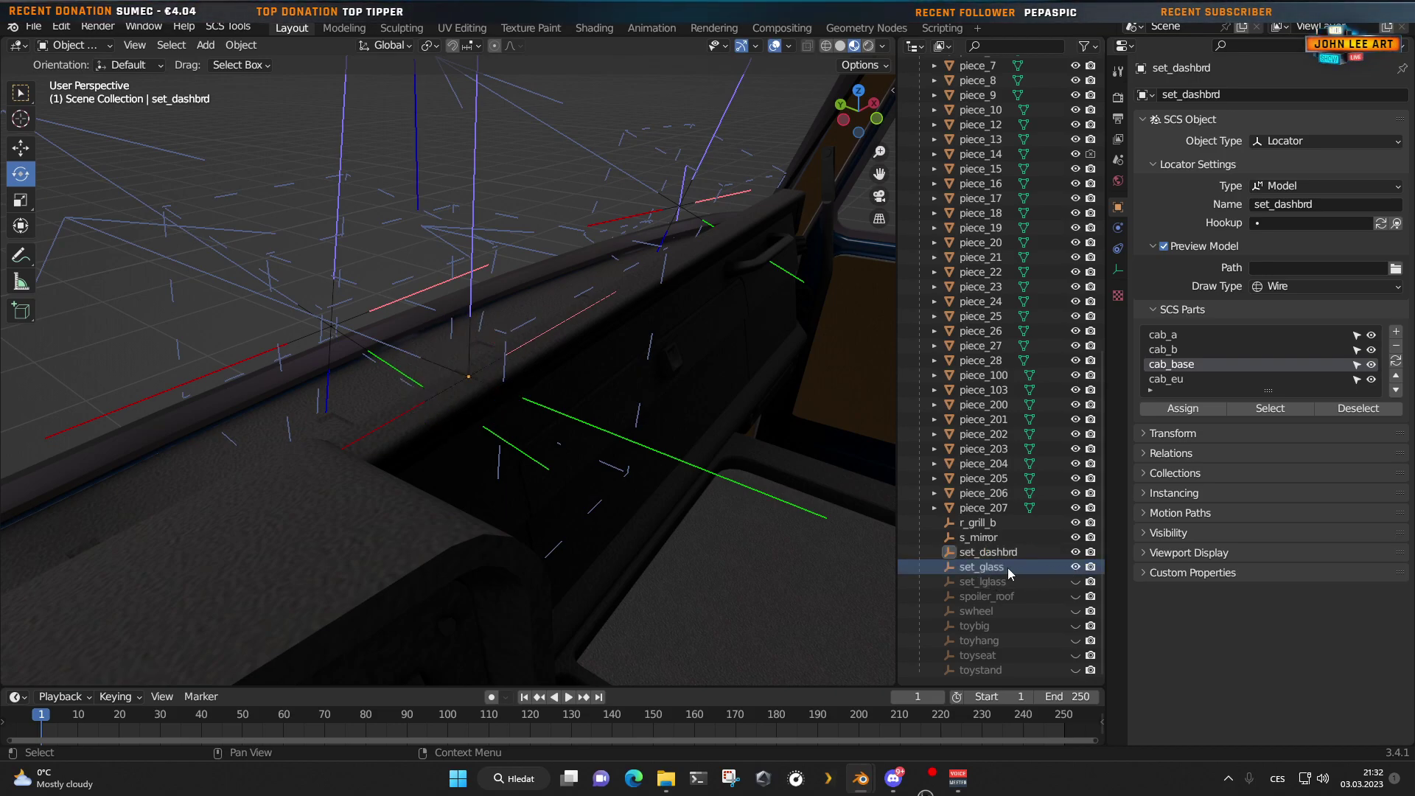
key("KP_Decimal")
middle_click_drag(386, 440, 809, 429)
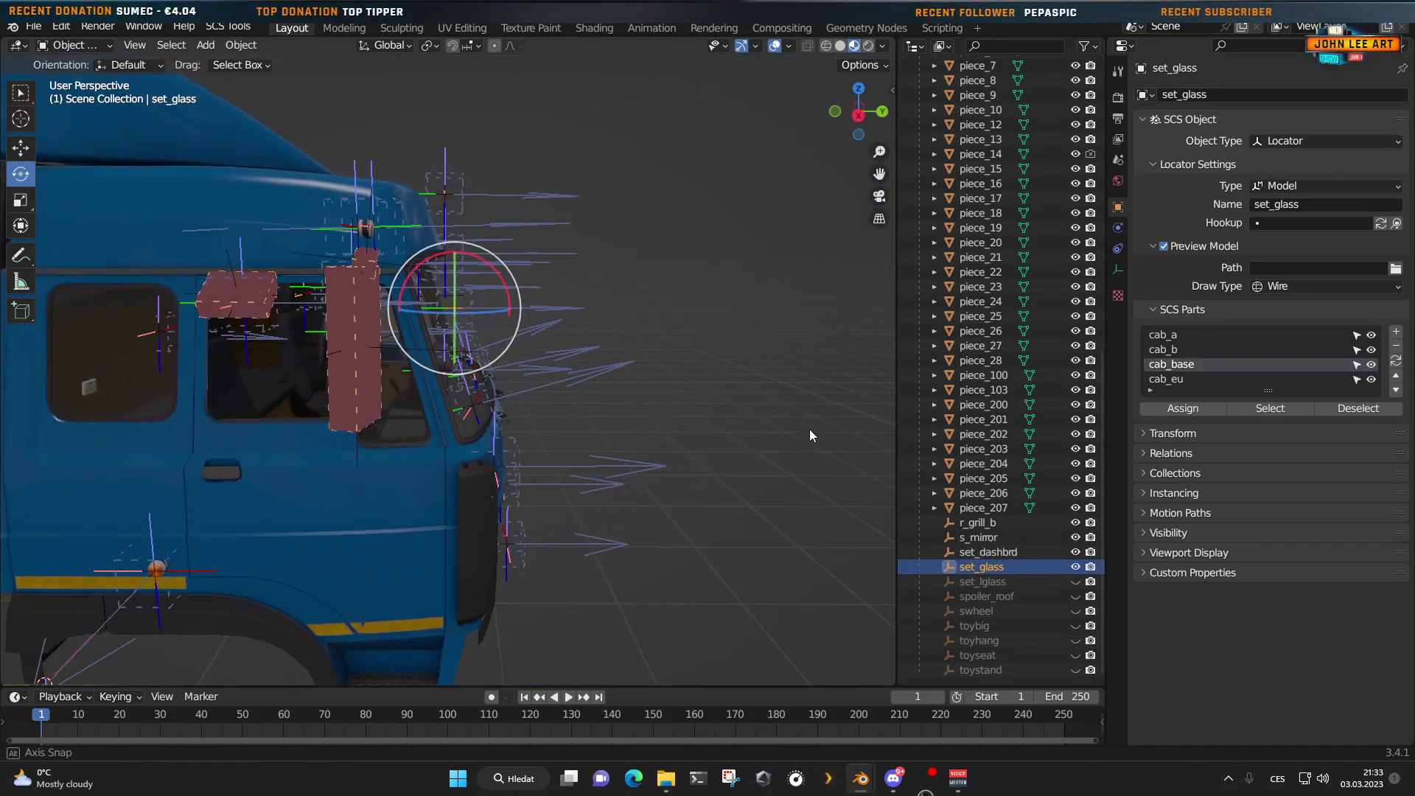
Step: Raise the unhidden set_lglass locator along Z beside the windshield pillar and tilt it to match the windshield's slope
left_click(991, 584)
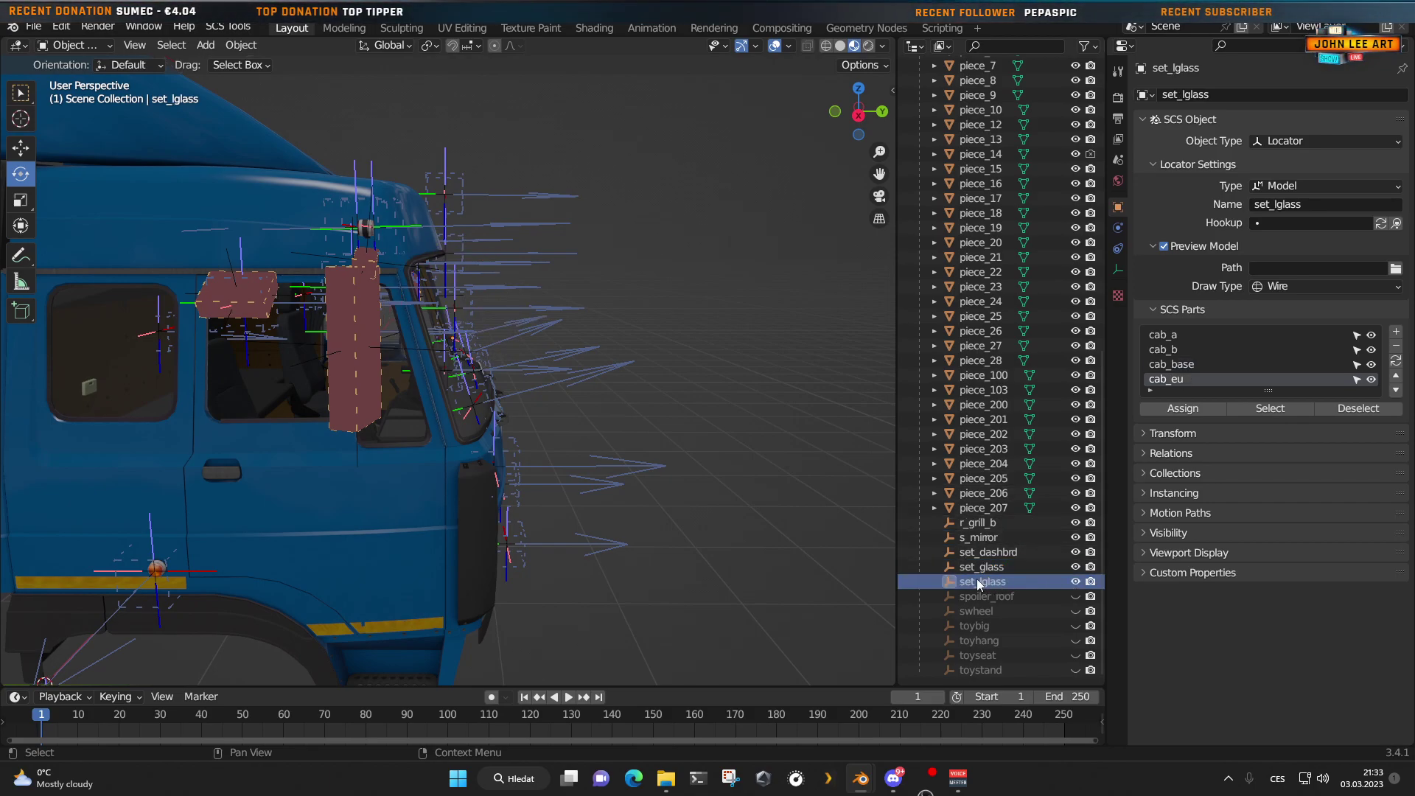
middle_click_drag(646, 544, 376, 382)
scroll(569, 500, "up", 5)
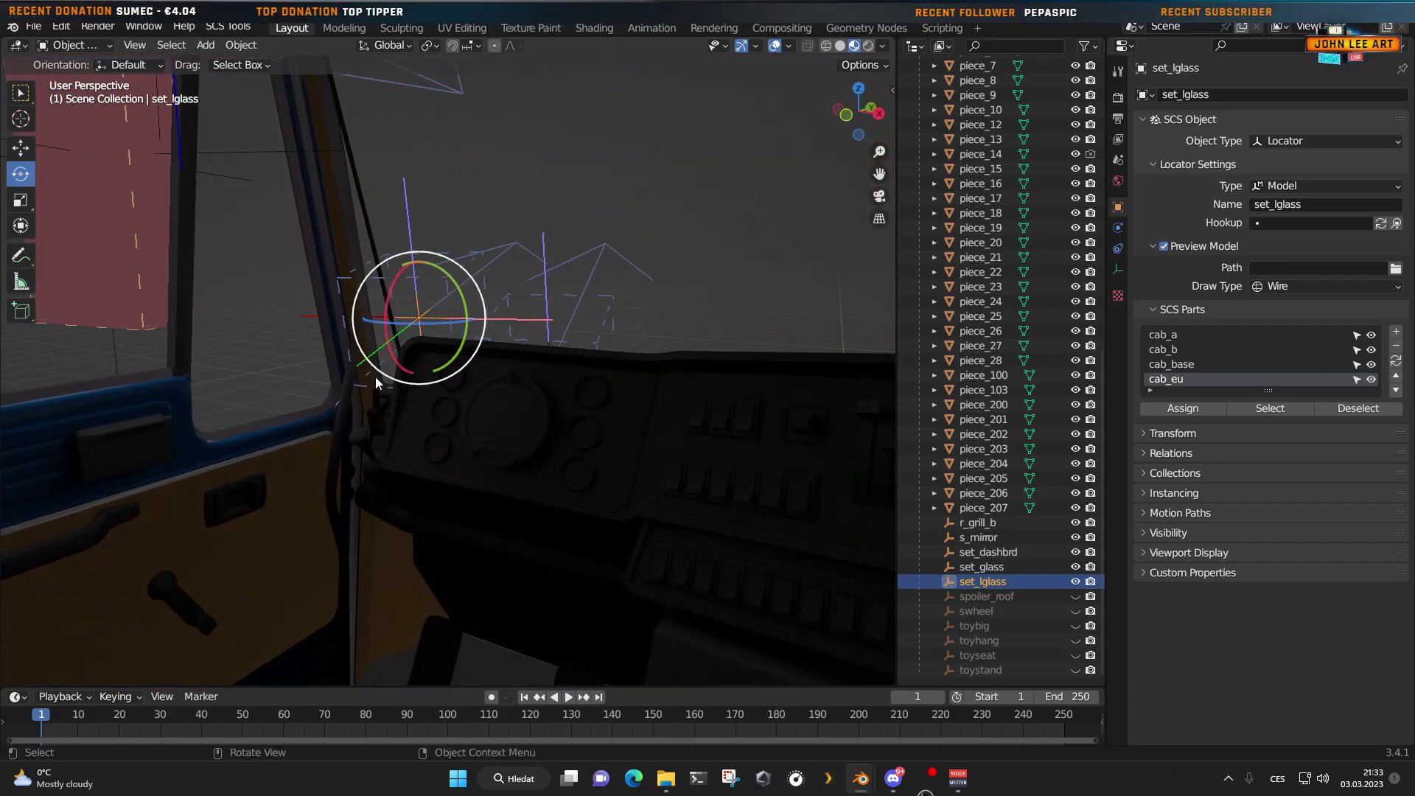
left_click(20, 149)
middle_click_drag(467, 416, 585, 500)
left_click_drag(422, 328, 418, 267)
middle_click_drag(508, 435, 769, 510)
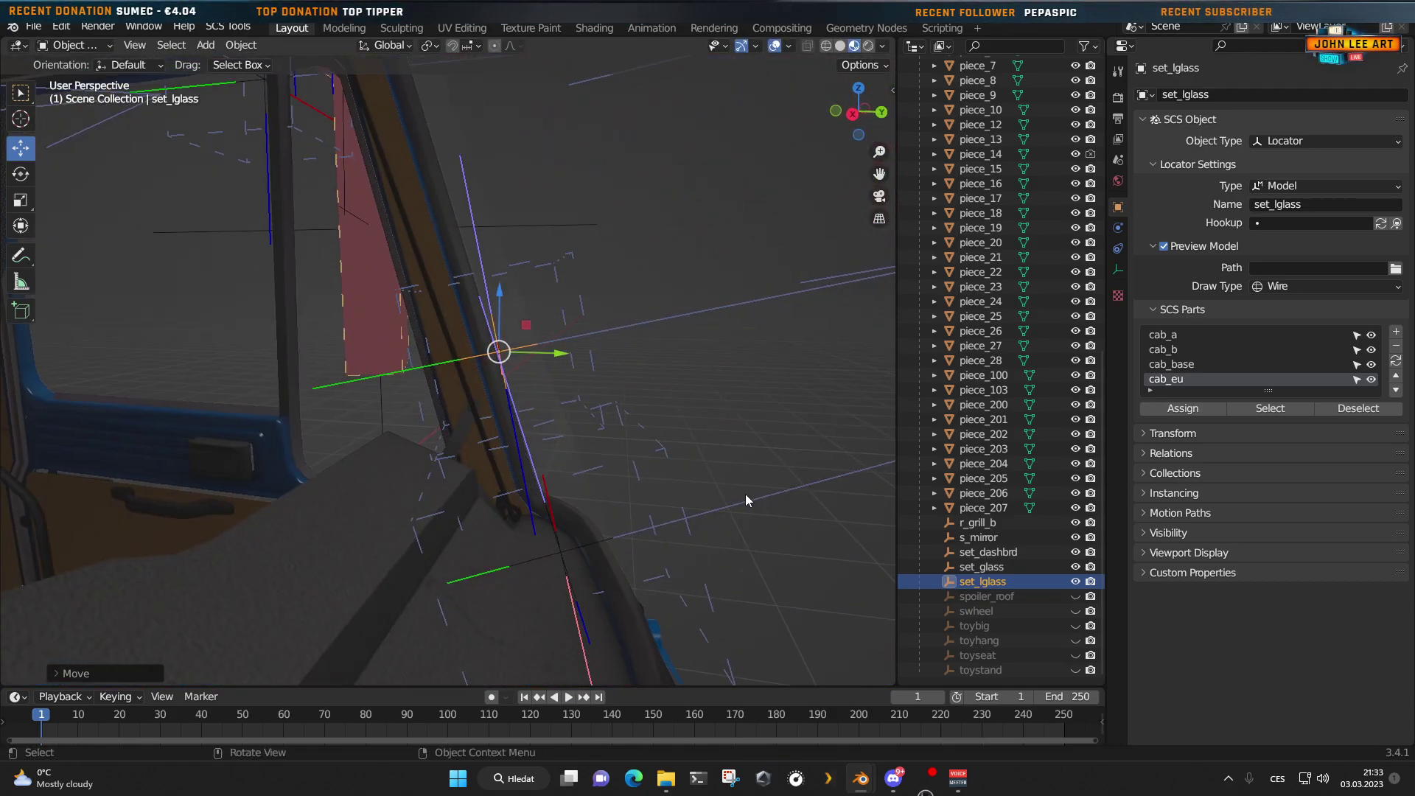
left_click(25, 177)
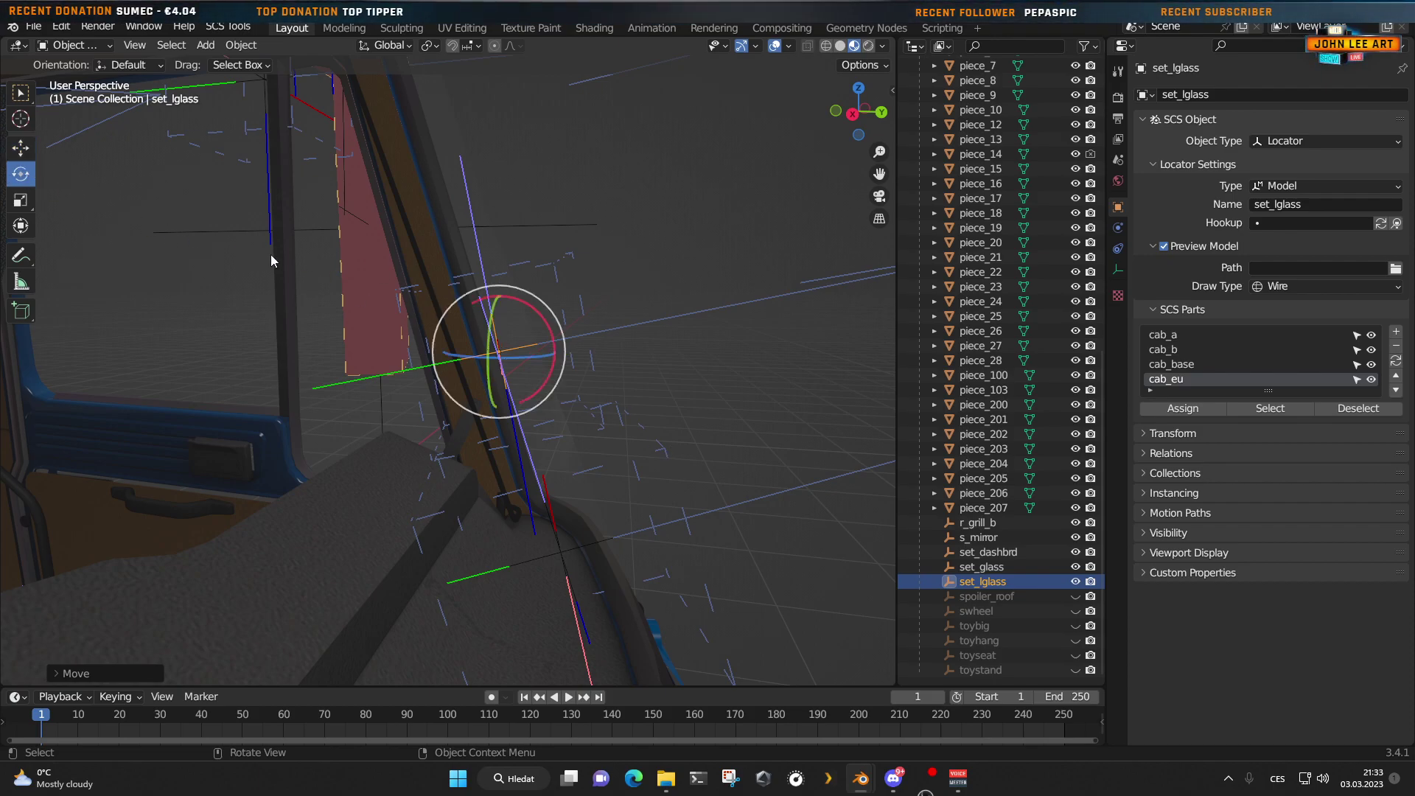
left_click_drag(519, 304, 508, 296)
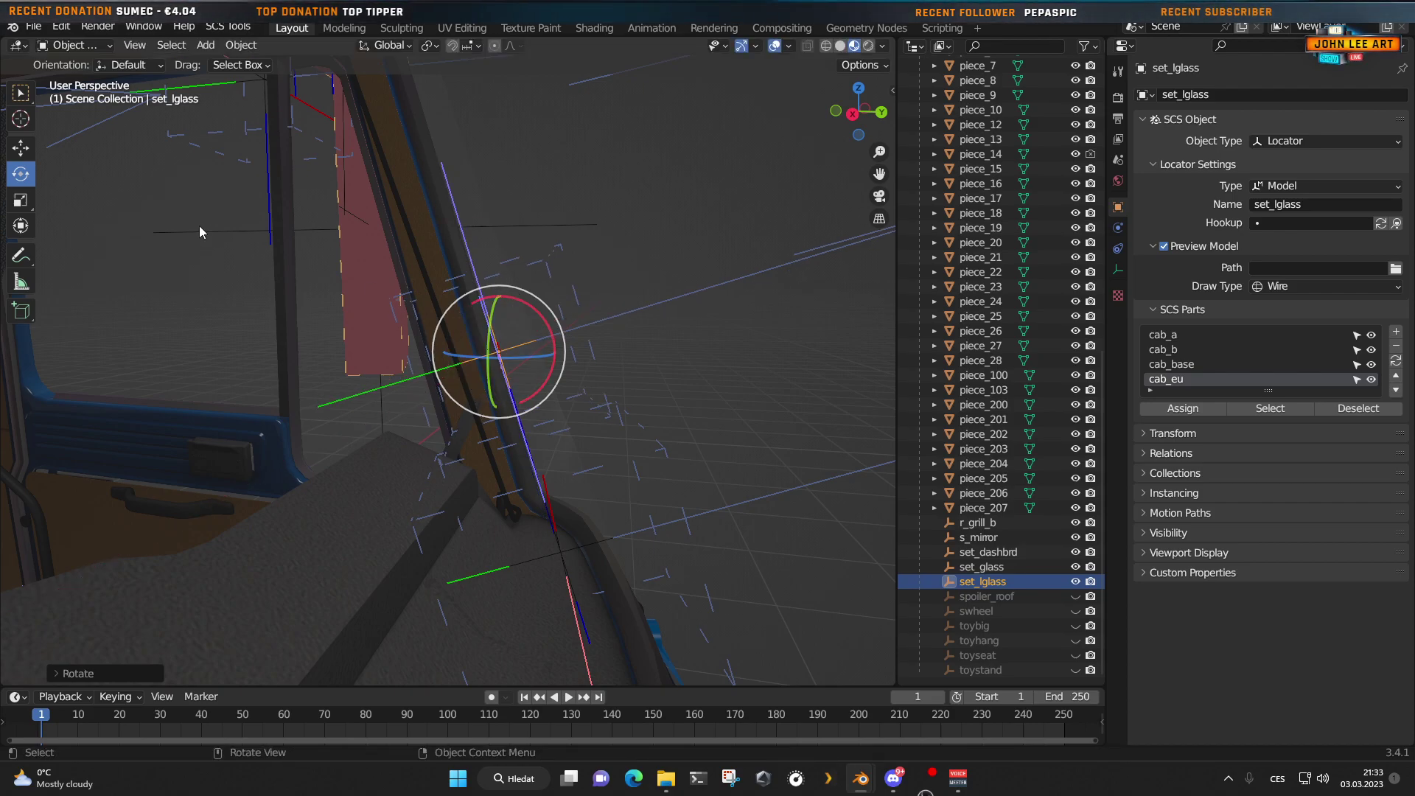
Step: Move the set_lglass locator about 0.02 m along global X to line it up beside the windshield pillar
left_click(21, 147)
middle_click_drag(55, 177, 449, 379)
key("g")
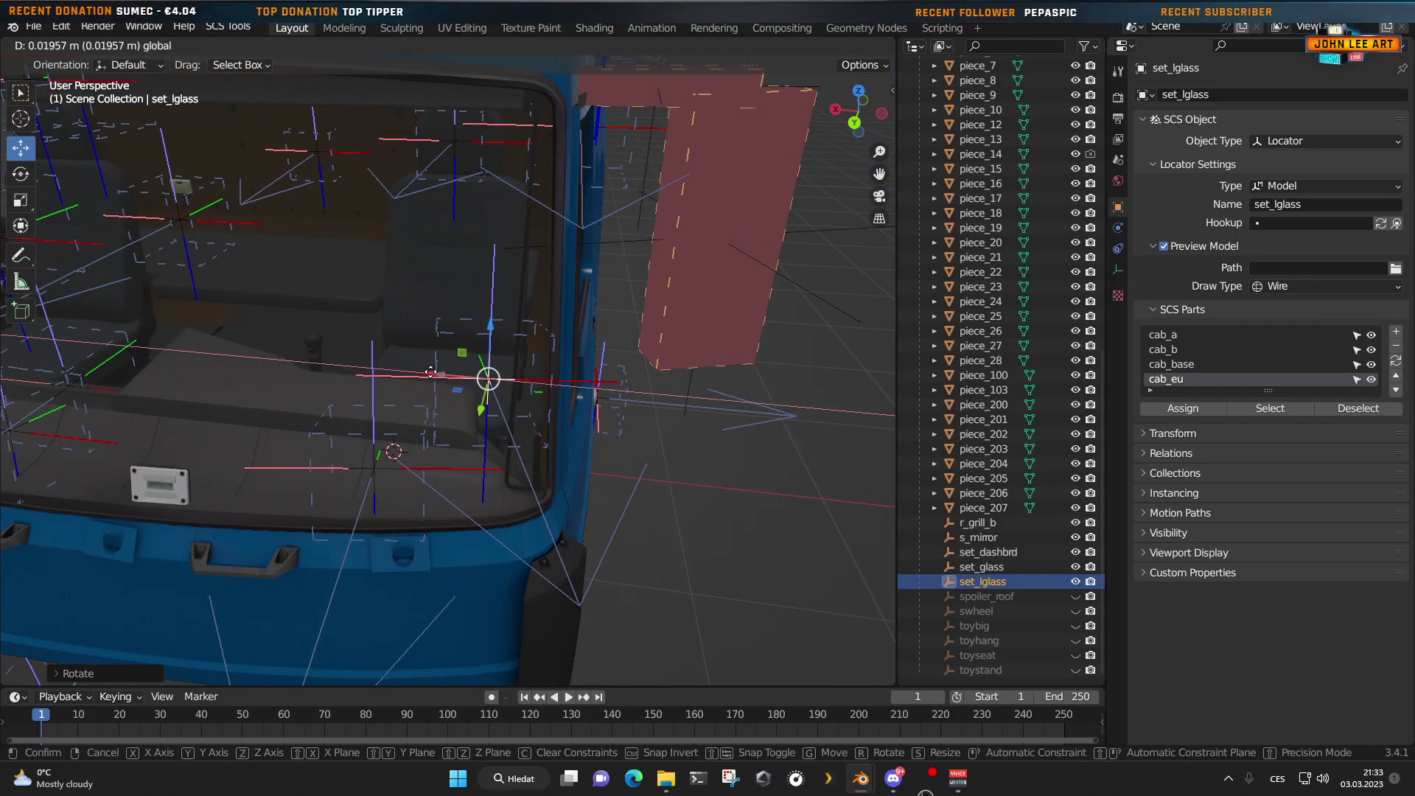
left_click(430, 371)
middle_click_drag(593, 498, 516, 499)
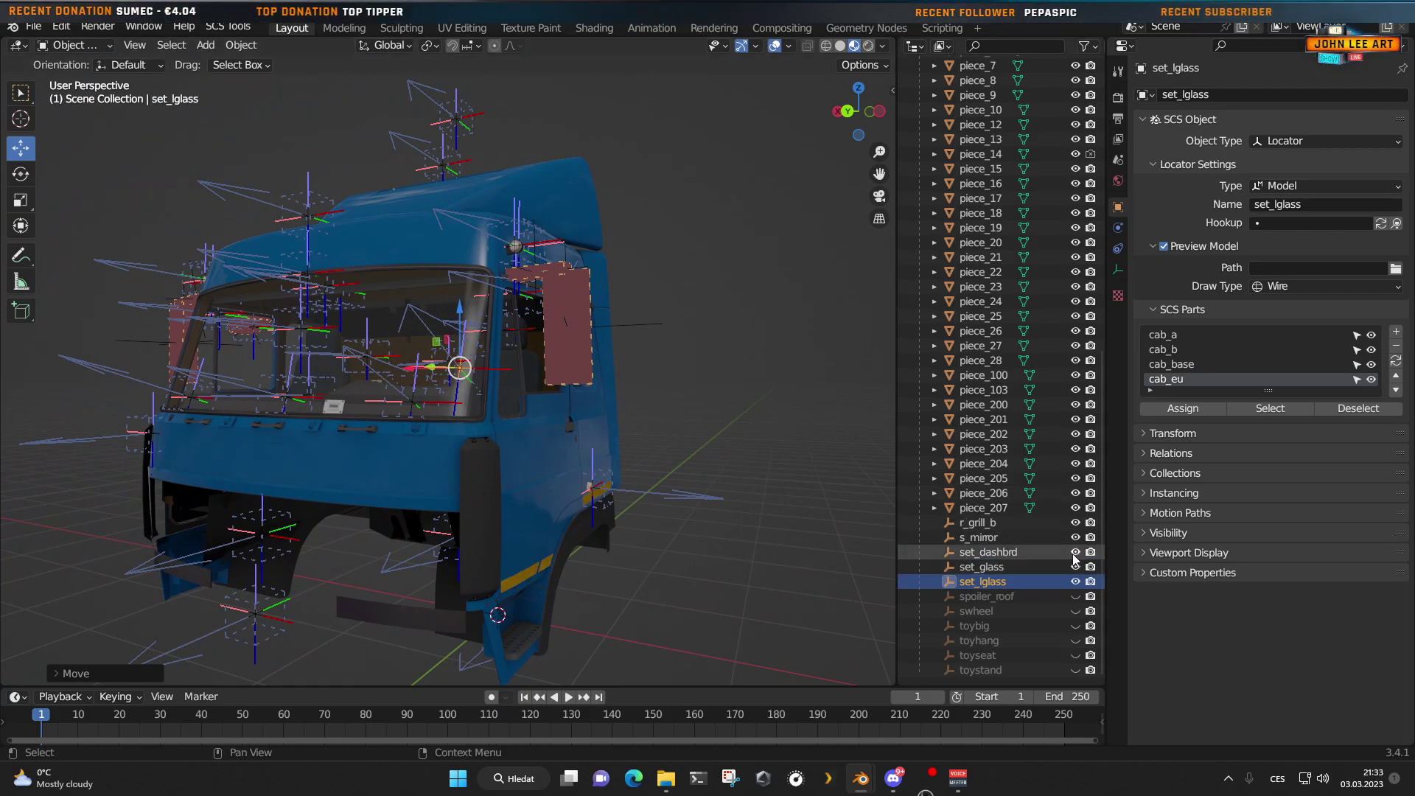
Step: Unhide the spoiler_roof locator and inspect its position on the cab roof at the base of the spoiler
left_click(992, 596)
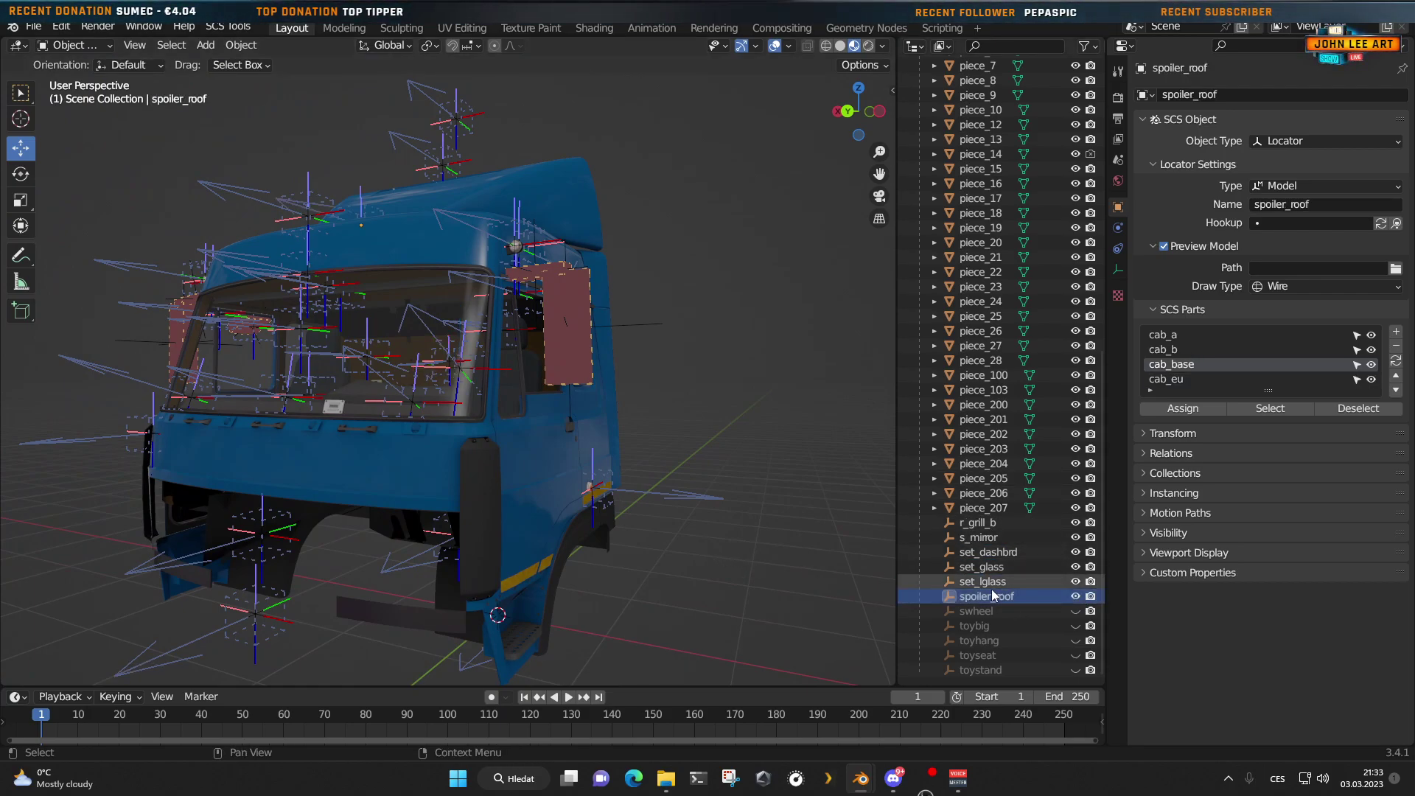
left_click(1075, 596)
middle_click_drag(245, 284, 503, 409)
scroll(435, 438, "up", 3)
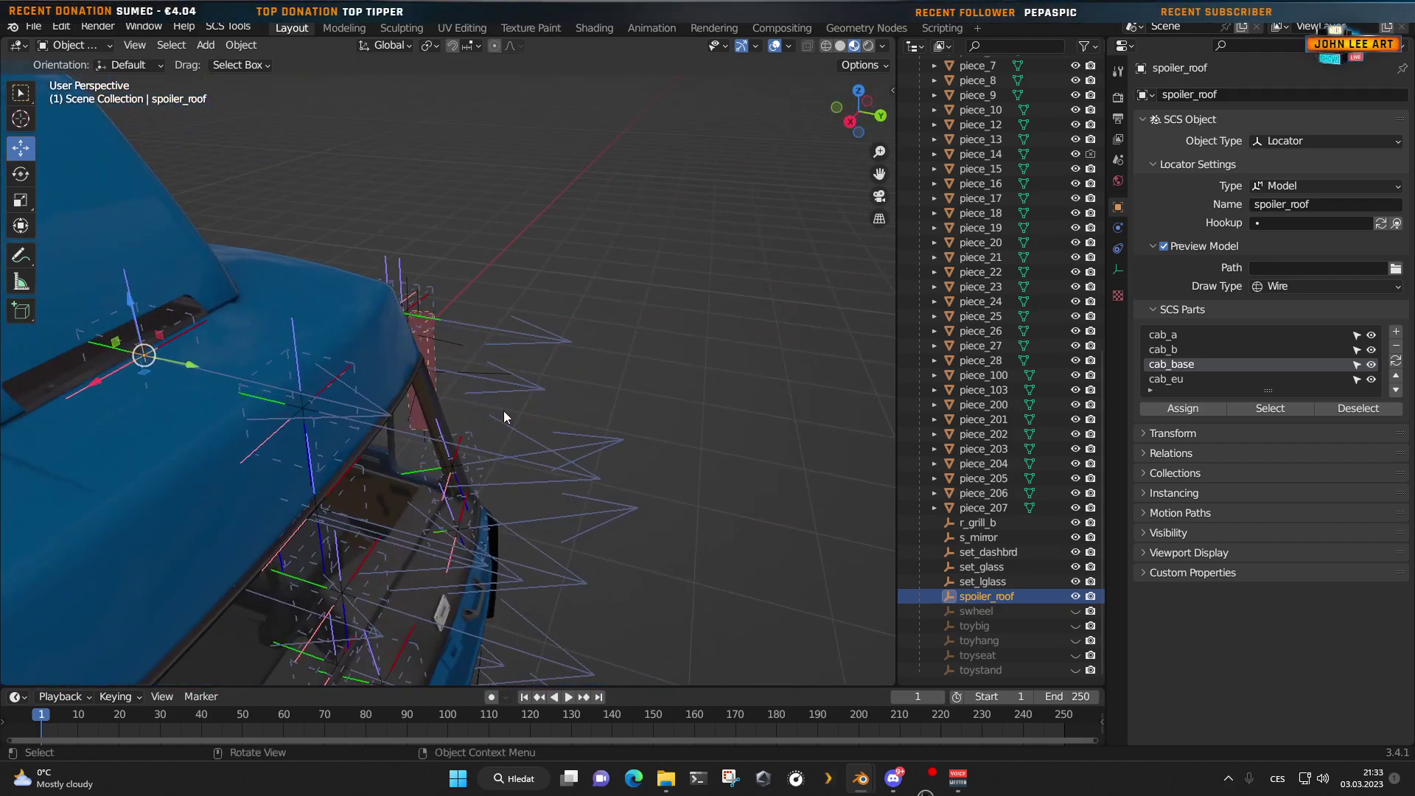
scroll(502, 410, "up", 5)
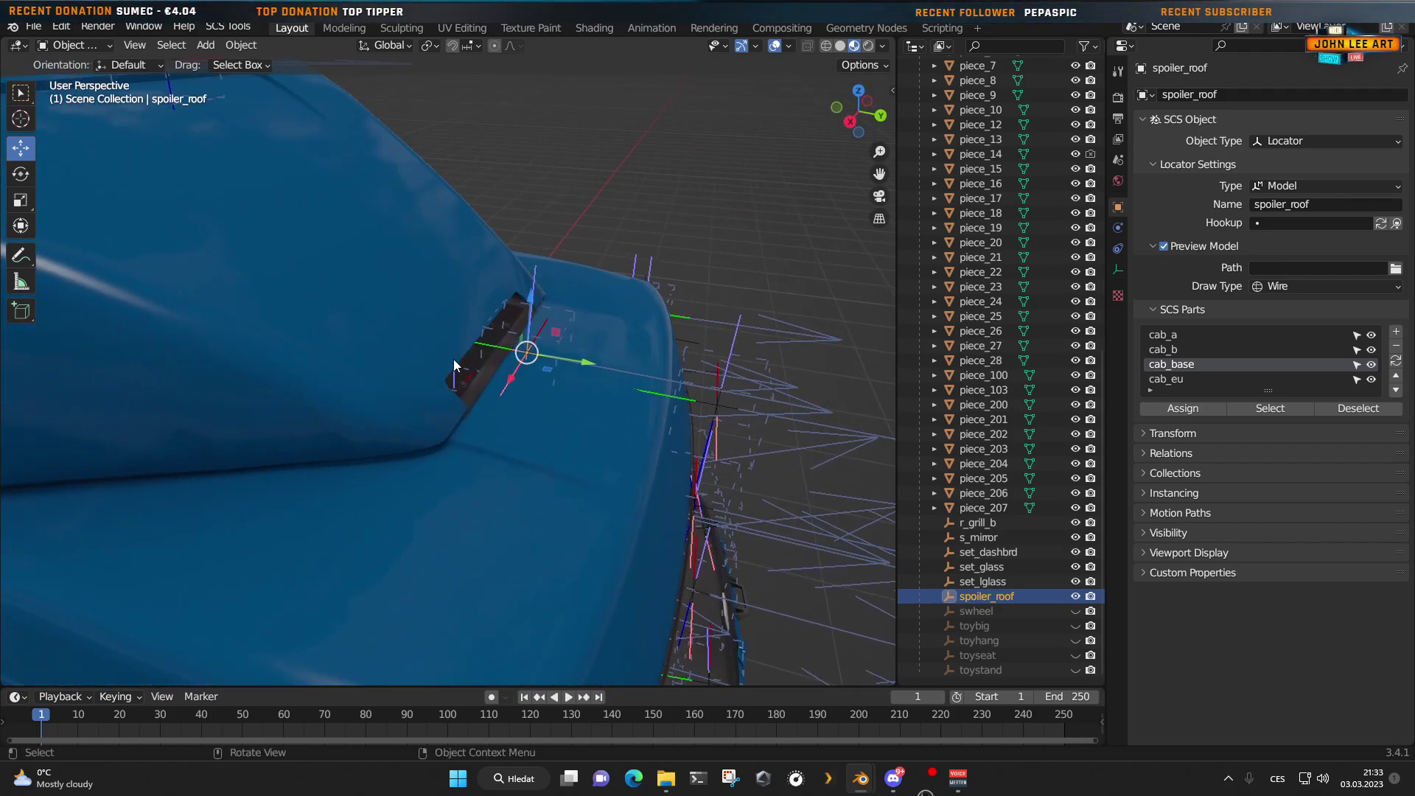
scroll(453, 360, "down", 5)
middle_click_drag(454, 359, 343, 370)
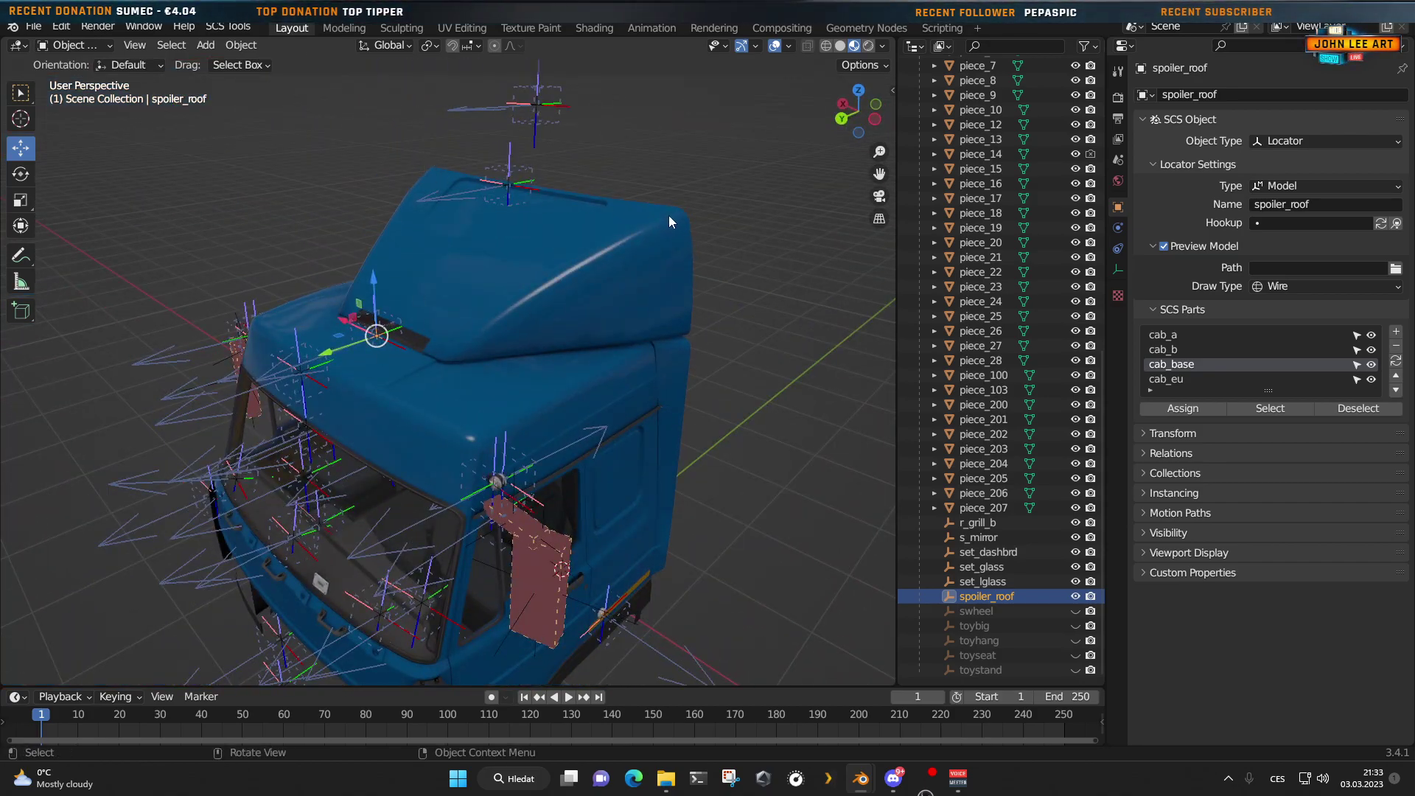
Step: Unhide the swheel locator and make it the active selection
scroll(477, 327, "up", 1)
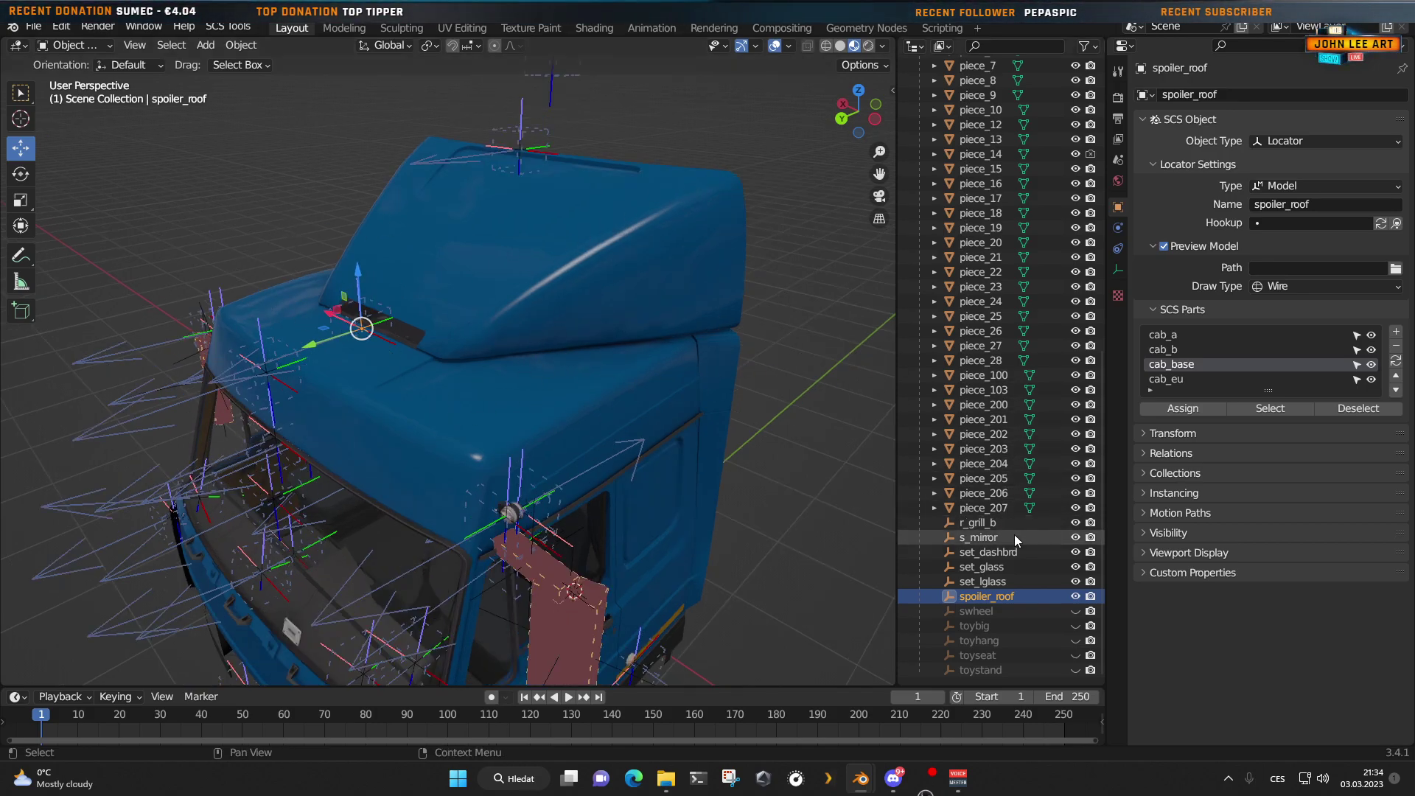
left_click(997, 609)
left_click(1001, 609)
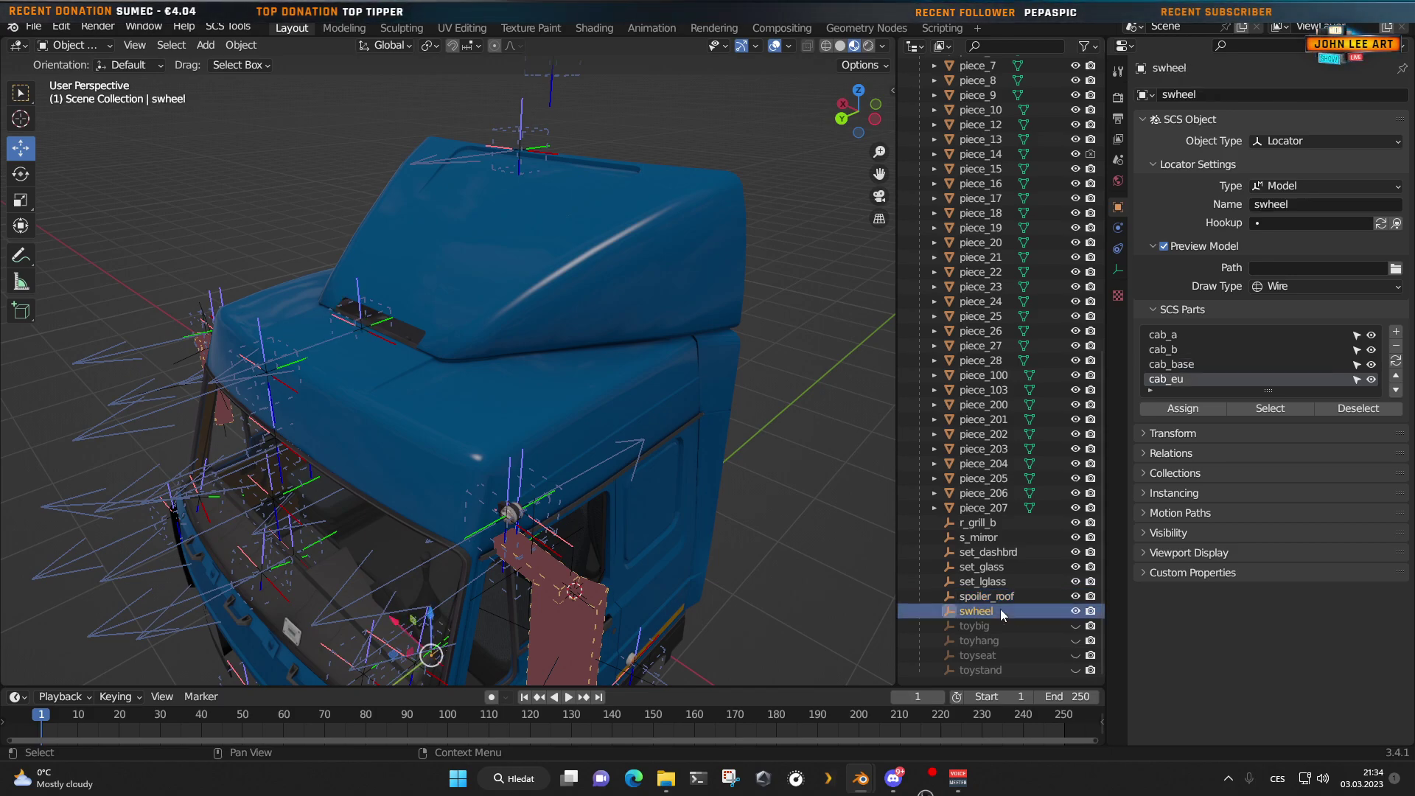
Step: Unhide the toybig locator and move it from above the bunk down to the cab floor between the seats
left_click(982, 625)
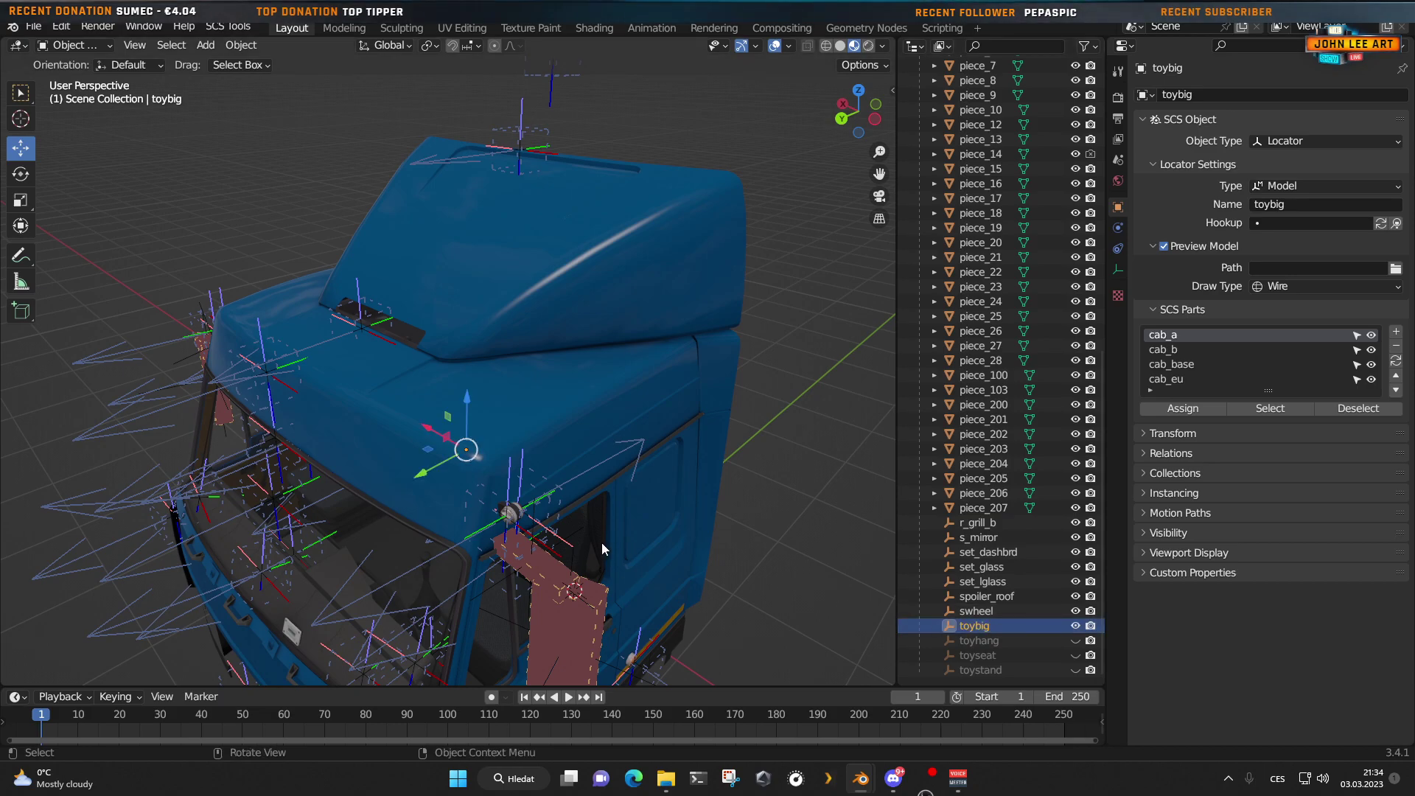
scroll(586, 520, "up", 10)
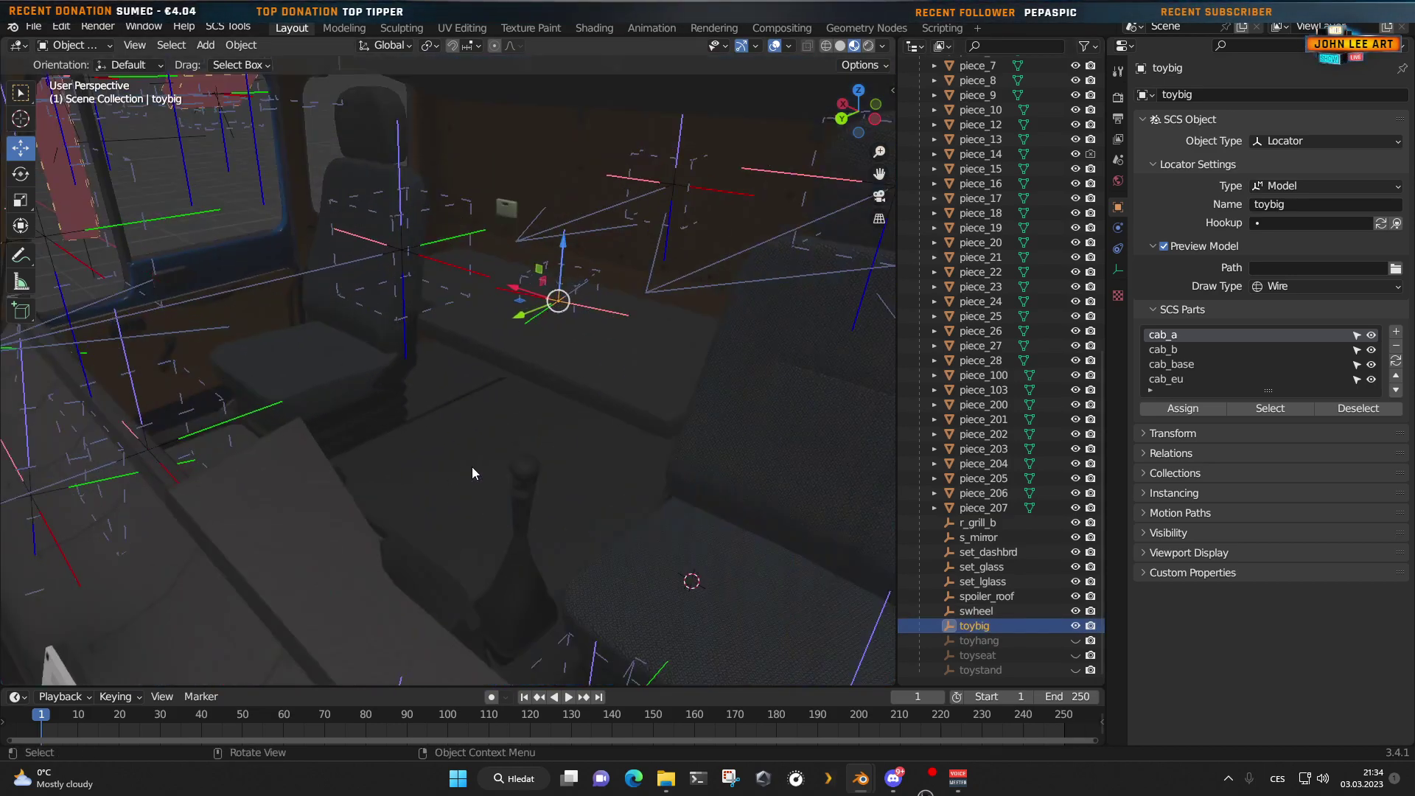
middle_click_drag(586, 430, 531, 439)
key("KP_Decimal")
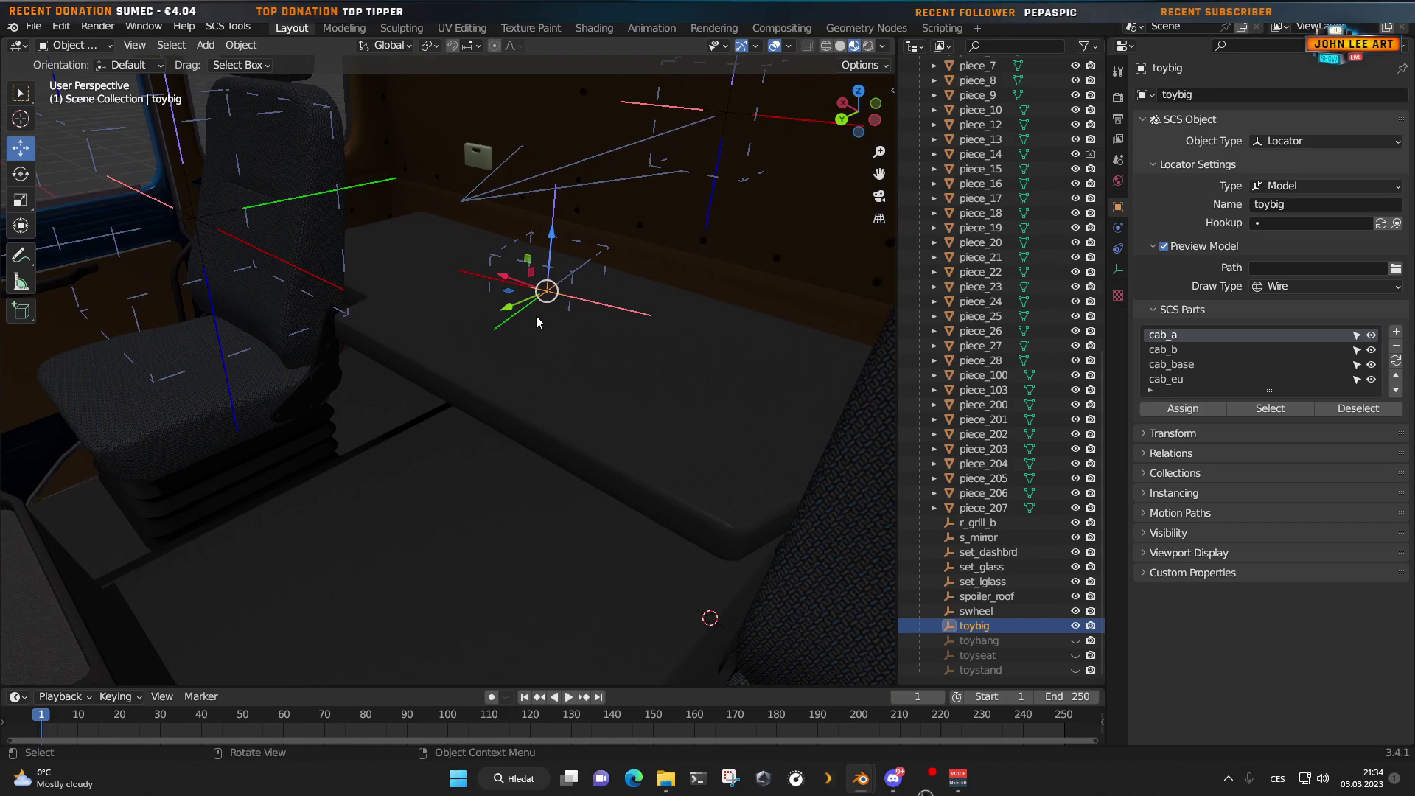
left_click_drag(509, 308, 373, 445)
key("z")
middle_click_drag(374, 445, 446, 572)
left_click_drag(433, 496, 476, 493)
middle_click_drag(710, 586, 391, 562)
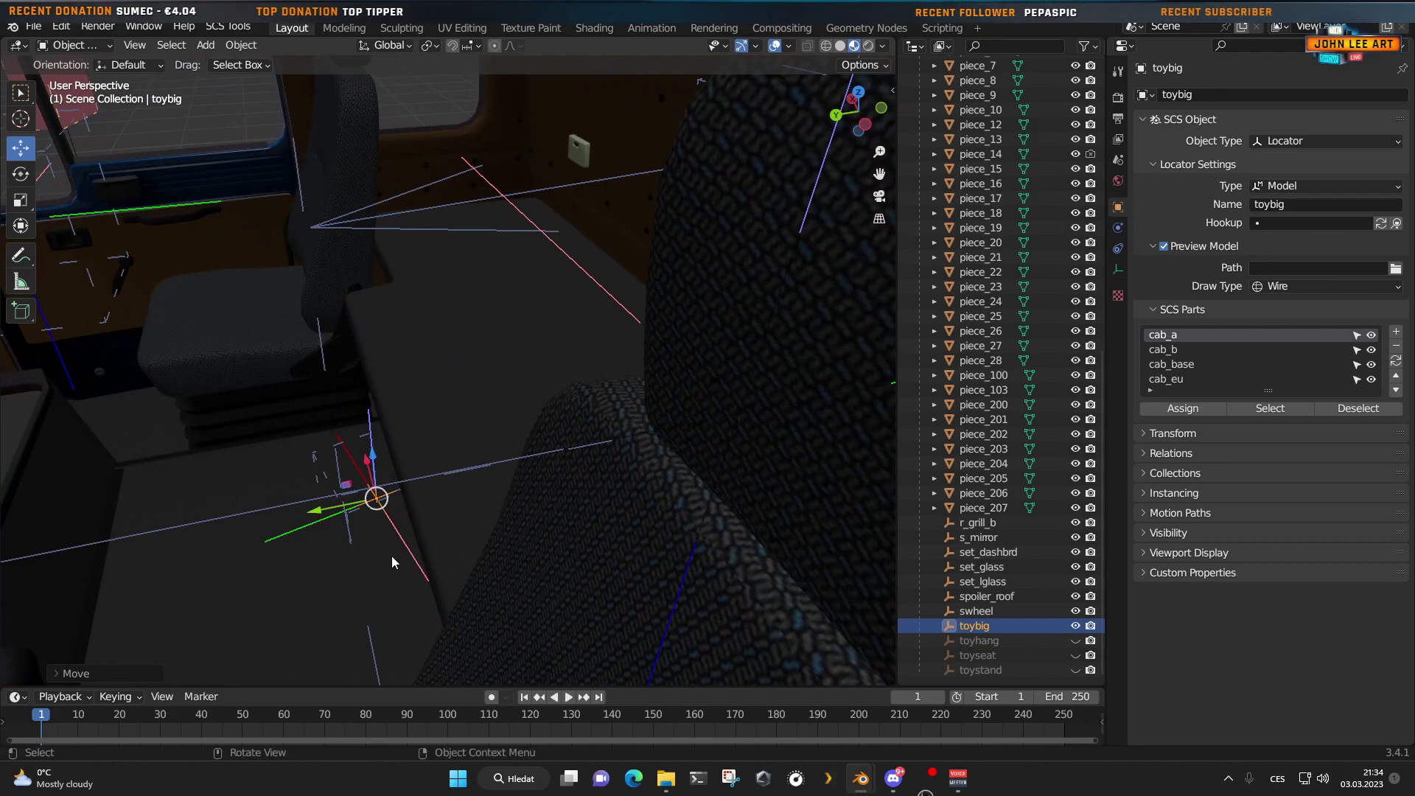
Step: Shift the toybig locator forward along Y and lower it along Z to the cab floor surface
left_click_drag(317, 514, 253, 523)
middle_click_drag(253, 522, 348, 533)
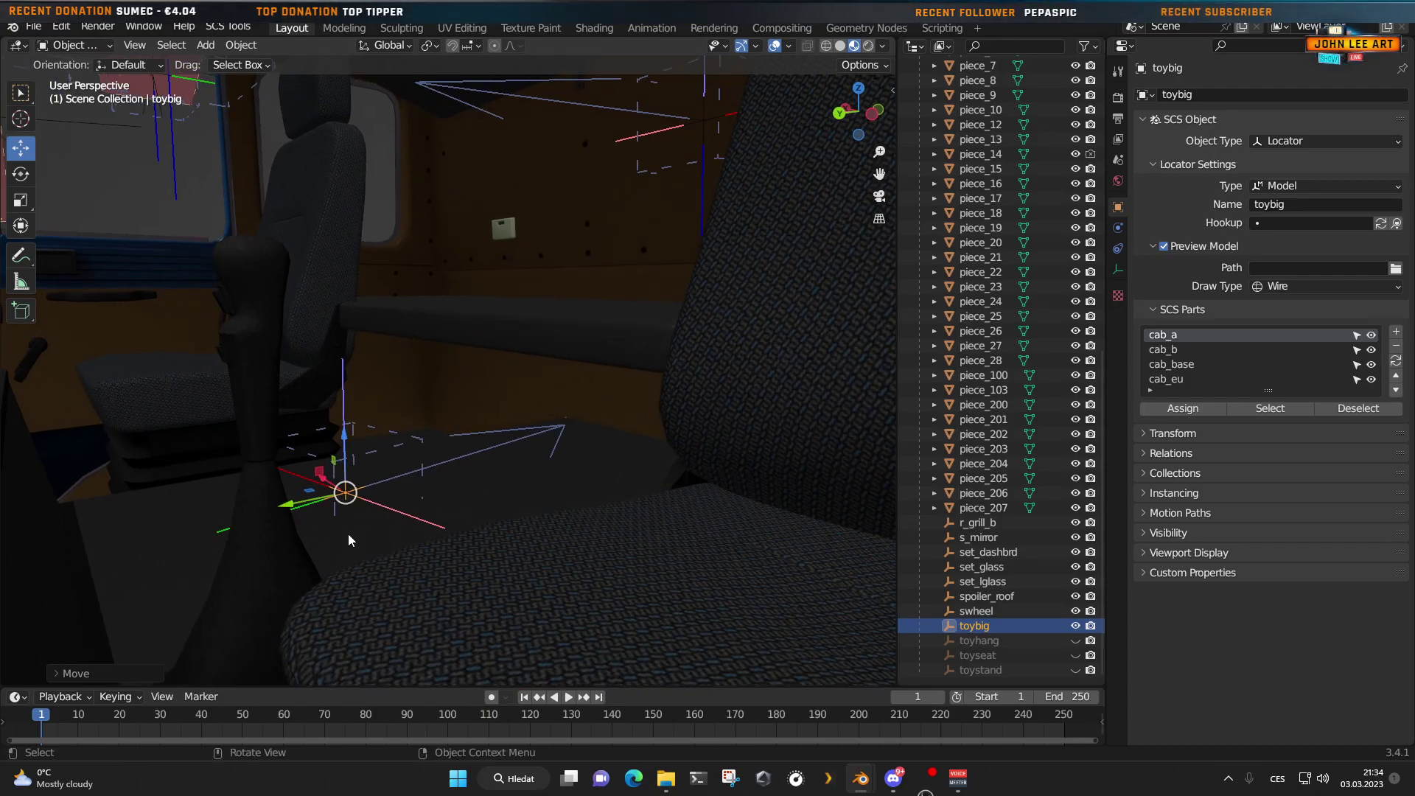
key("KP_Decimal")
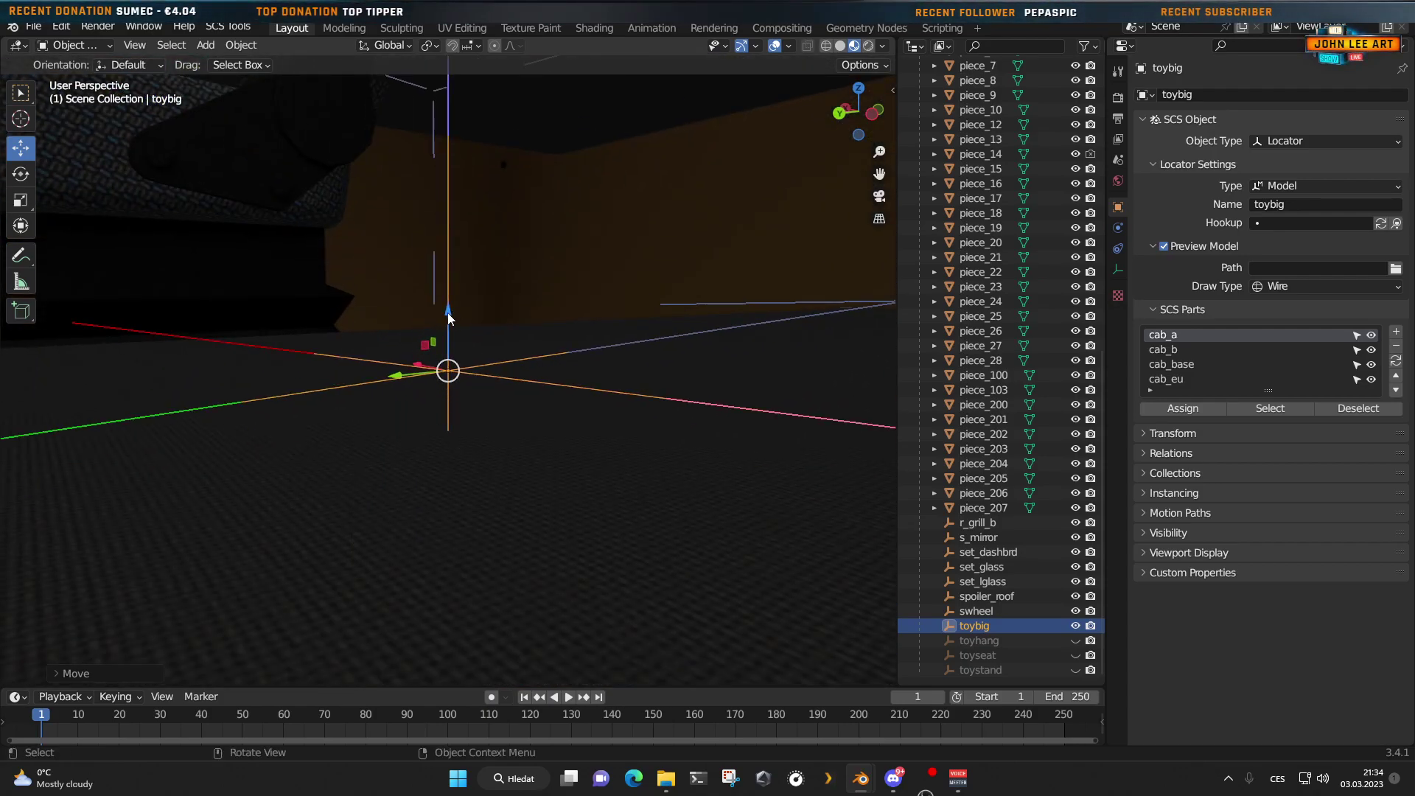
left_click_drag(448, 318, 461, 361)
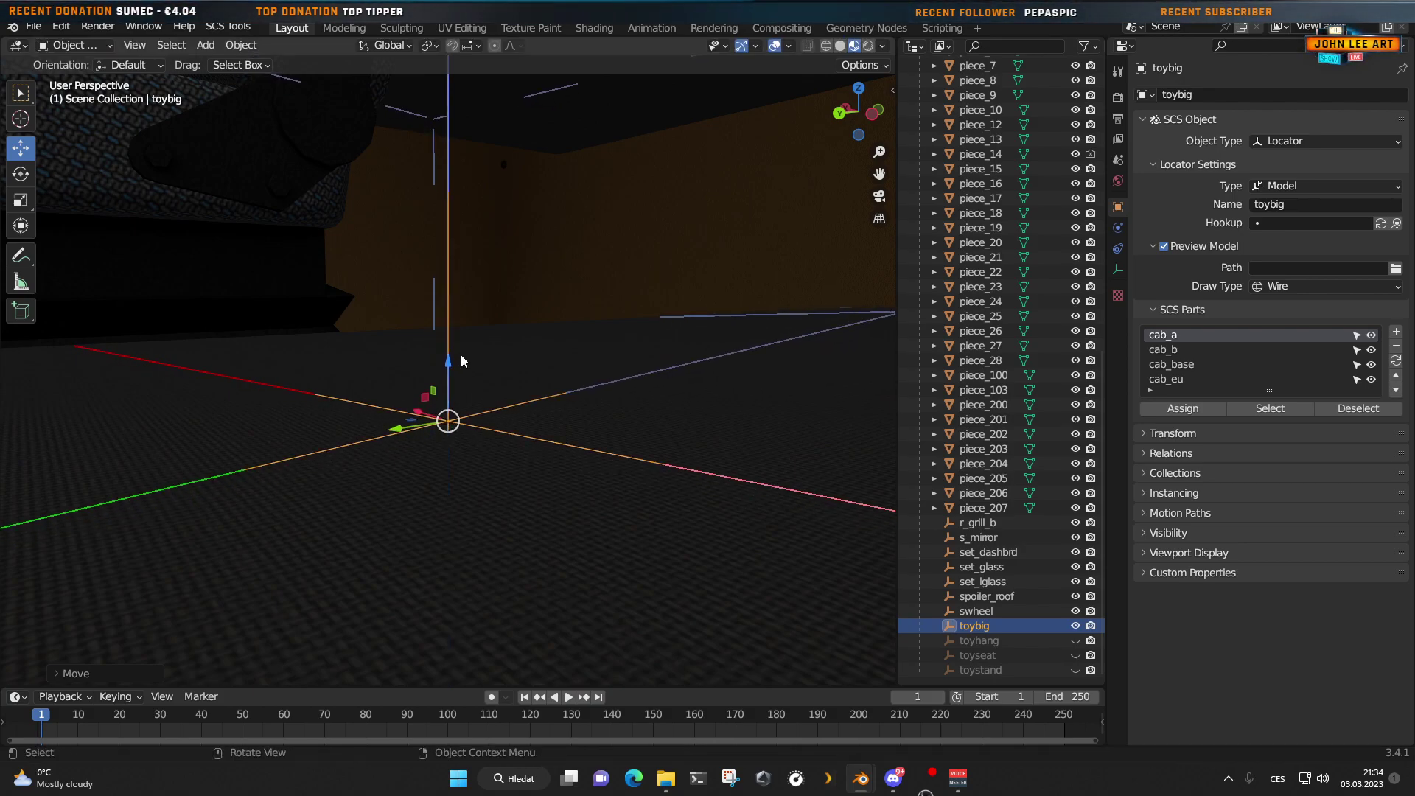
middle_click_drag(462, 361, 894, 446)
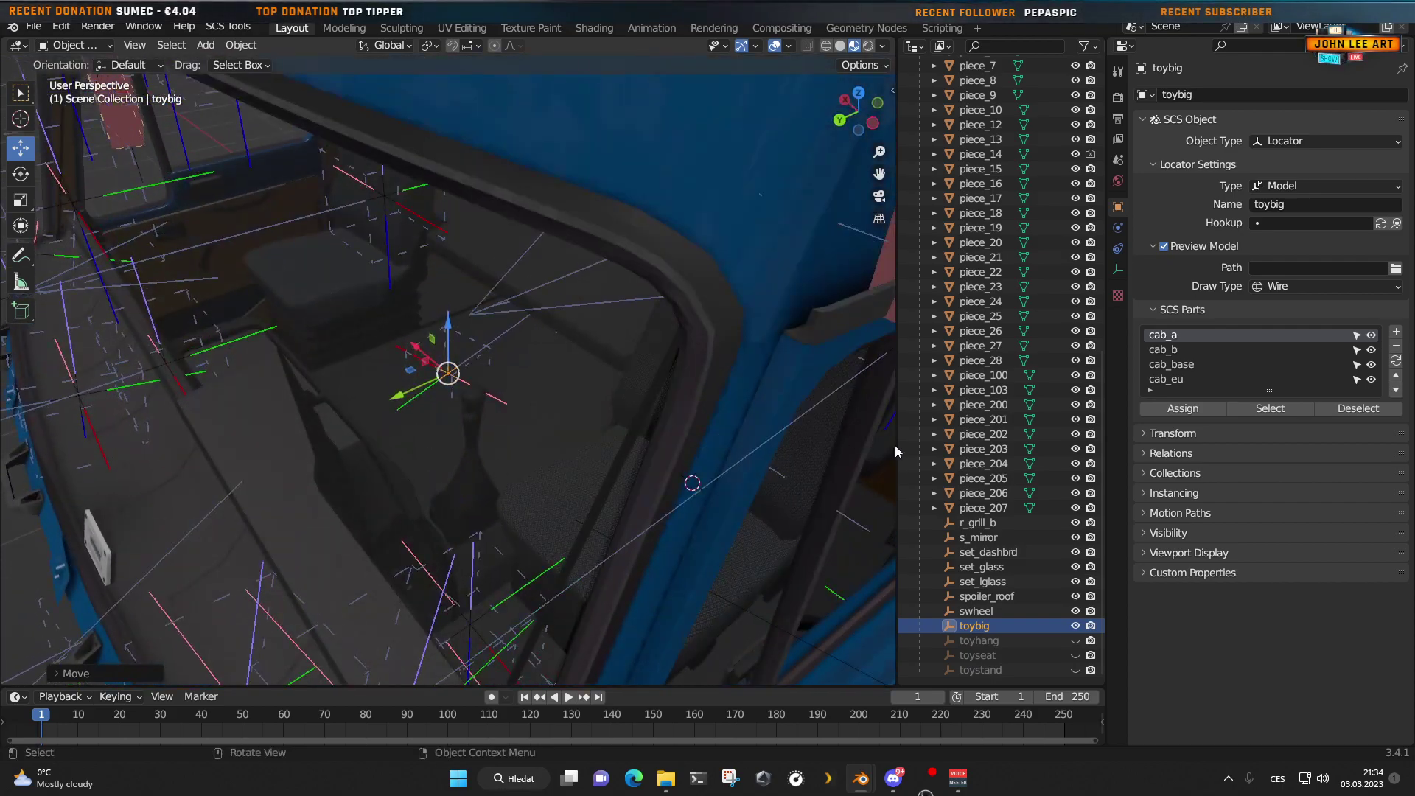
Step: Unhide the toyhang locator and shift it sideways along X at the upper edge of the windshield
left_click(1001, 646)
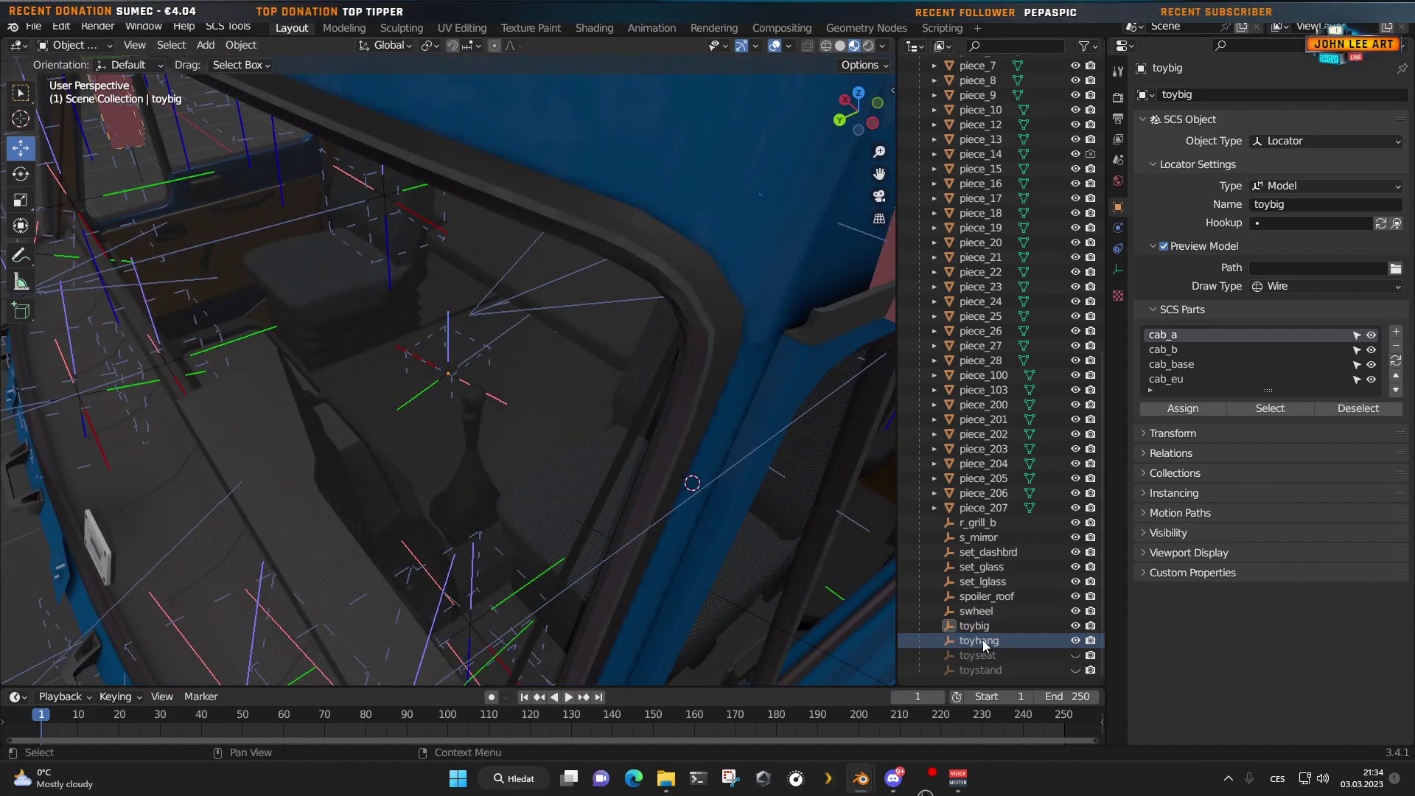
left_click(984, 645)
middle_click_drag(524, 480, 617, 453)
scroll(618, 452, "down", 4)
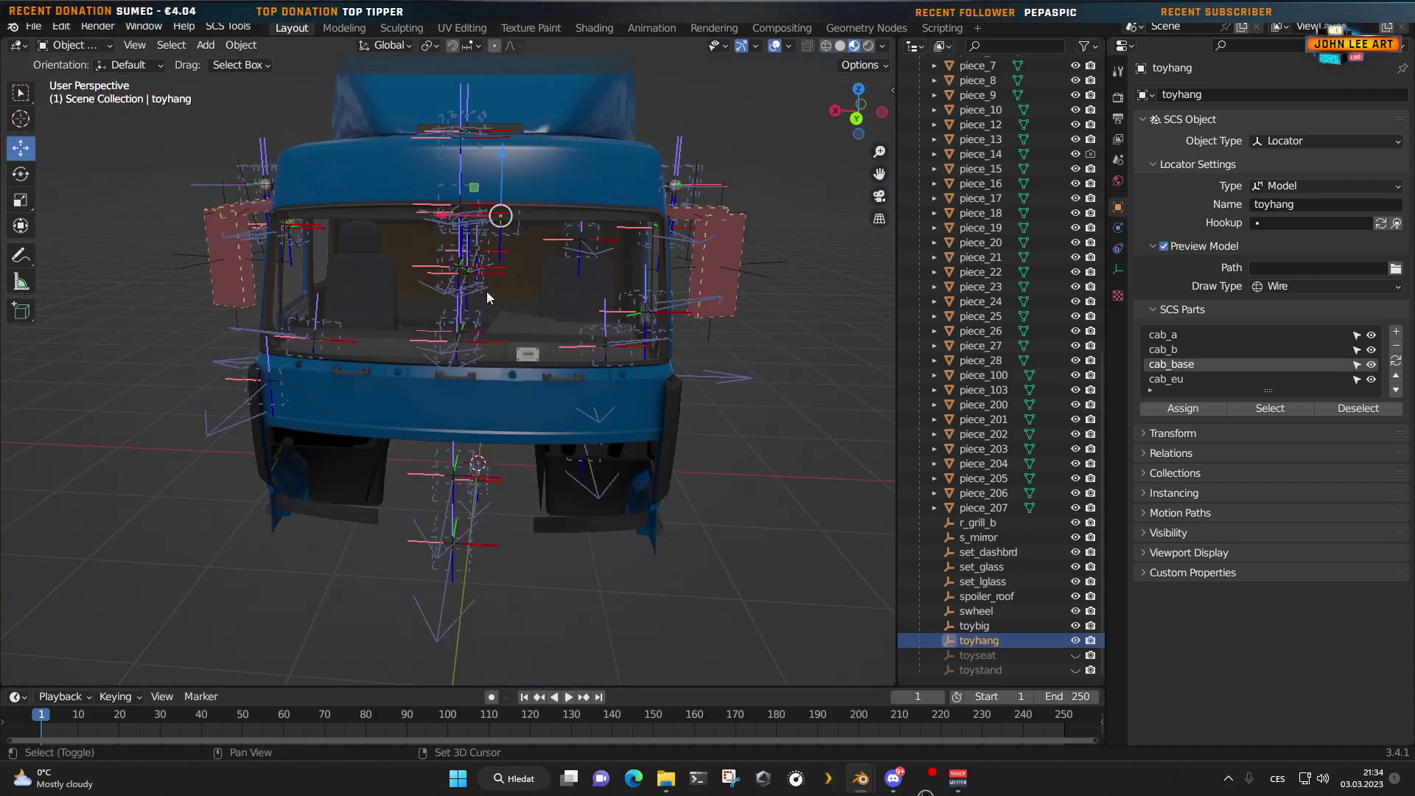
middle_click_drag(486, 298, 616, 370, "shift")
scroll(498, 411, "up", 2)
key("KP_Decimal")
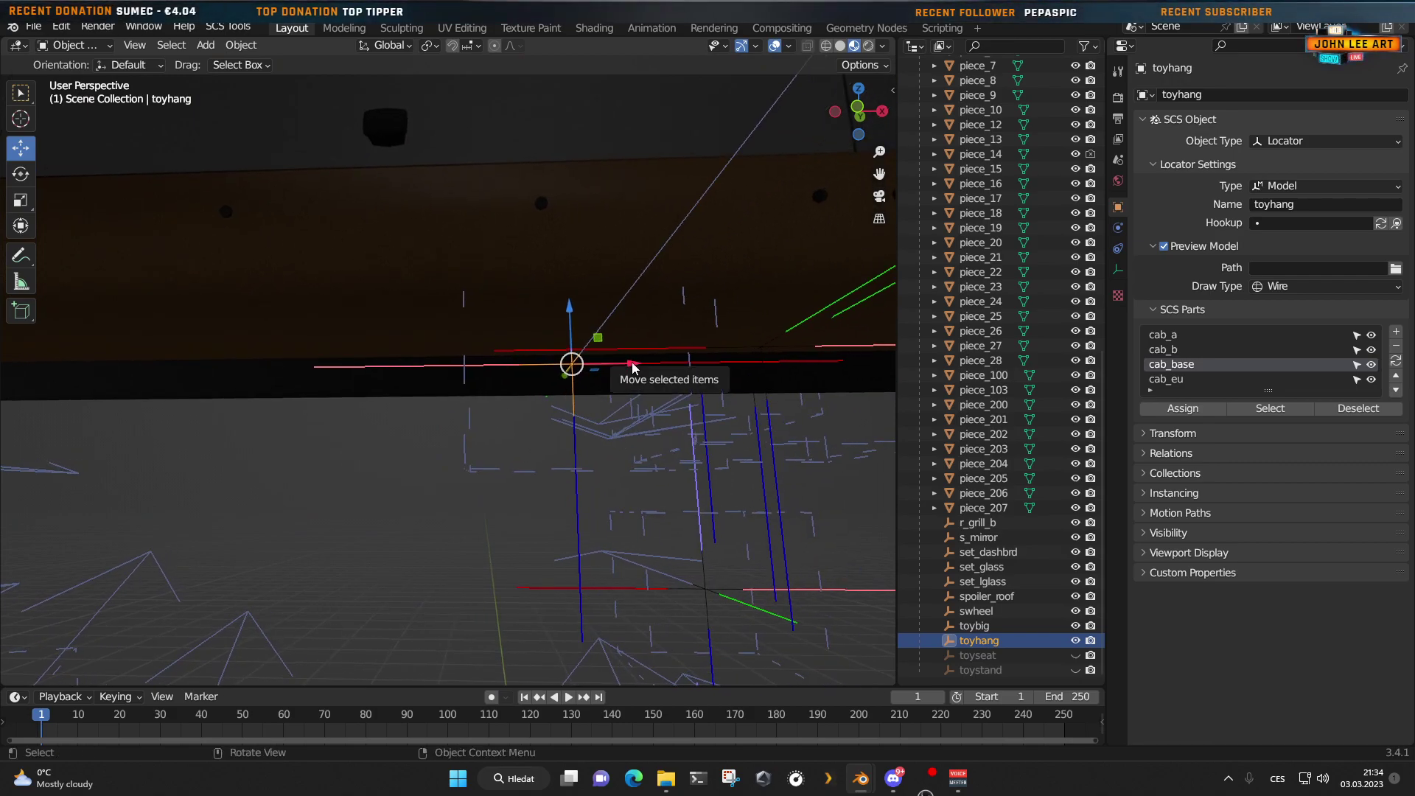
left_click_drag(628, 363, 581, 369)
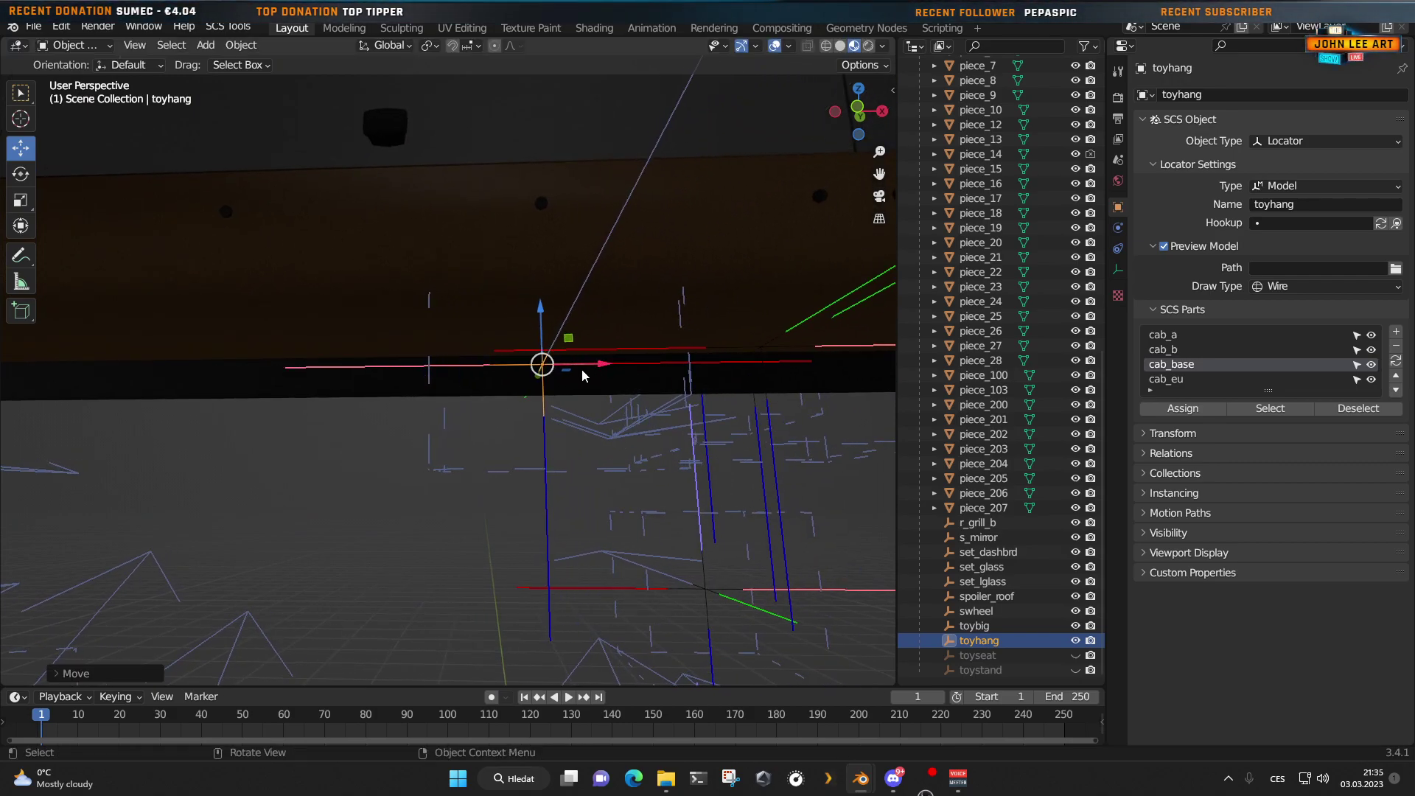
Step: Fine-tune the toyhang locator's position against the trim above the windshield, finishing with a small shift along Y
middle_click_drag(581, 370, 548, 468)
left_click_drag(677, 299, 624, 327)
middle_click_drag(625, 322, 805, 410)
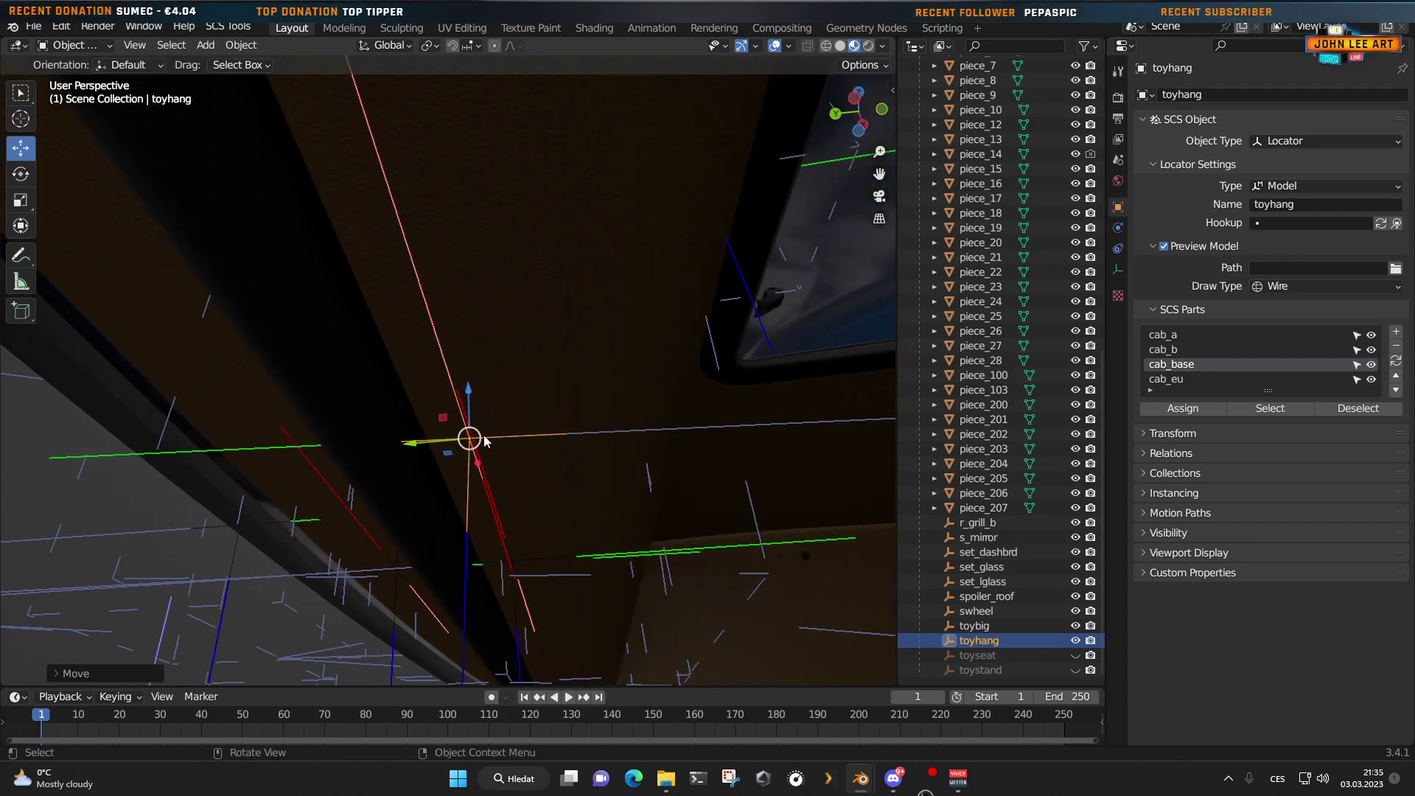
left_click_drag(396, 447, 429, 434)
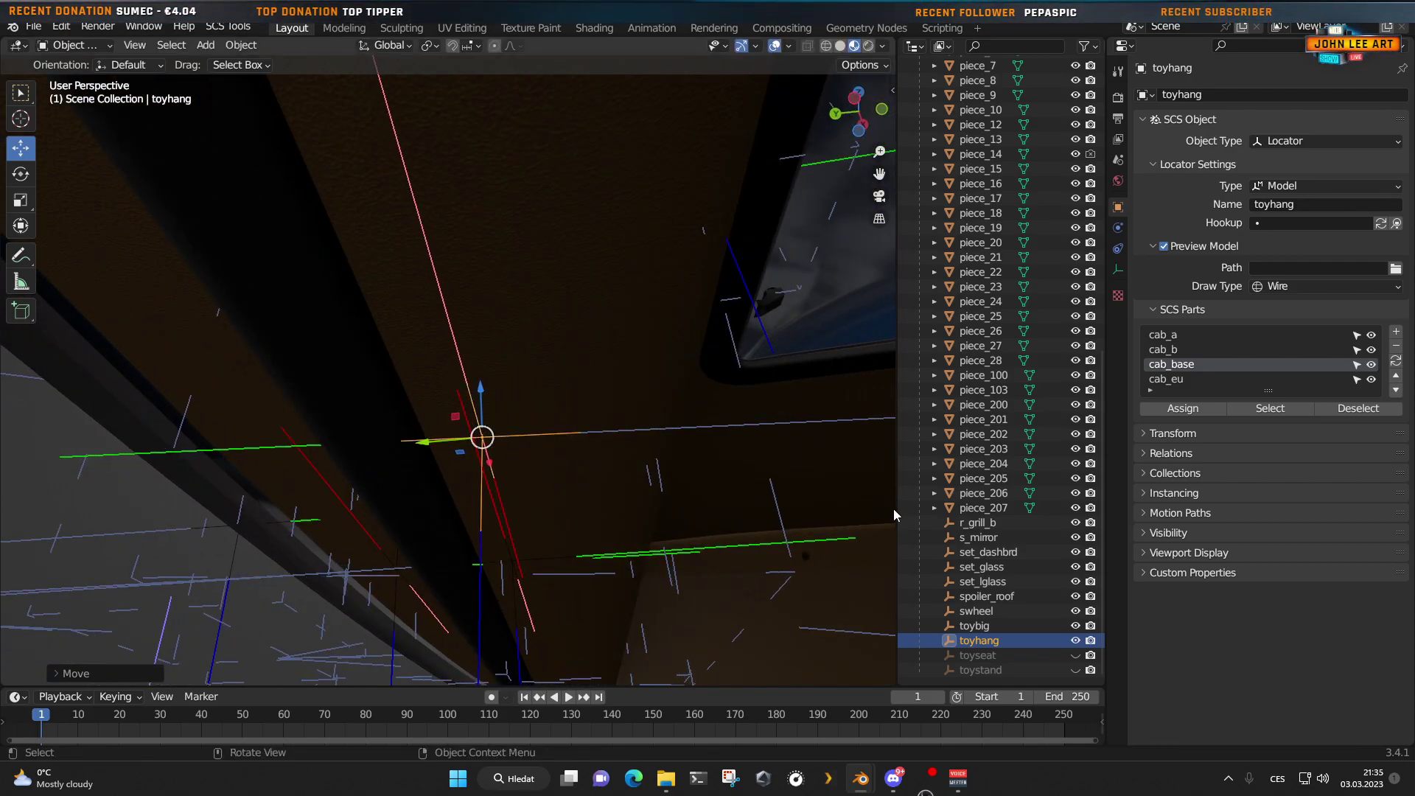
Step: Unhide the toyseat locator and rotate it slightly about Z to line up with the passenger seat cushion
left_click(978, 655)
key("KP_Decimal")
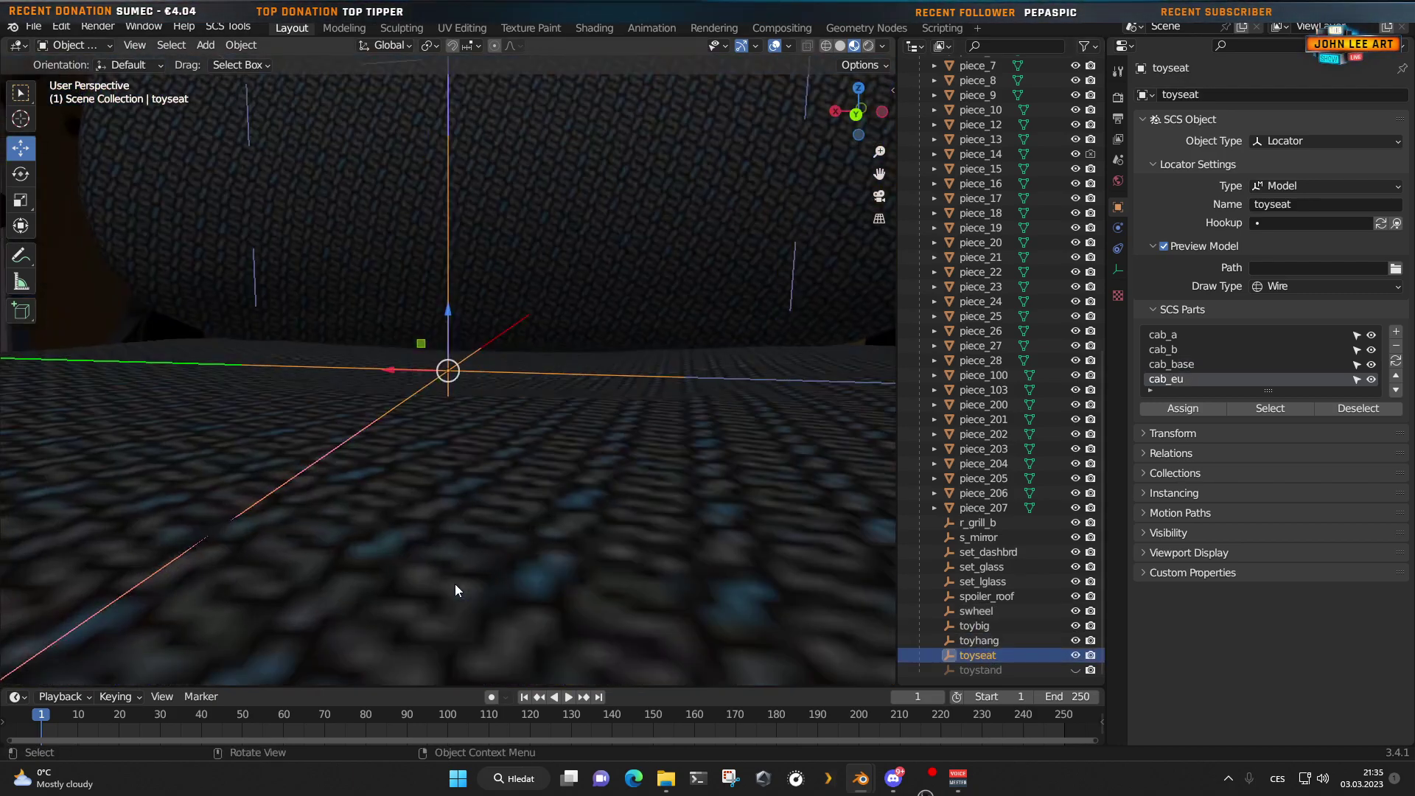
scroll(520, 536, "down", 4)
middle_click_drag(593, 523, 585, 635)
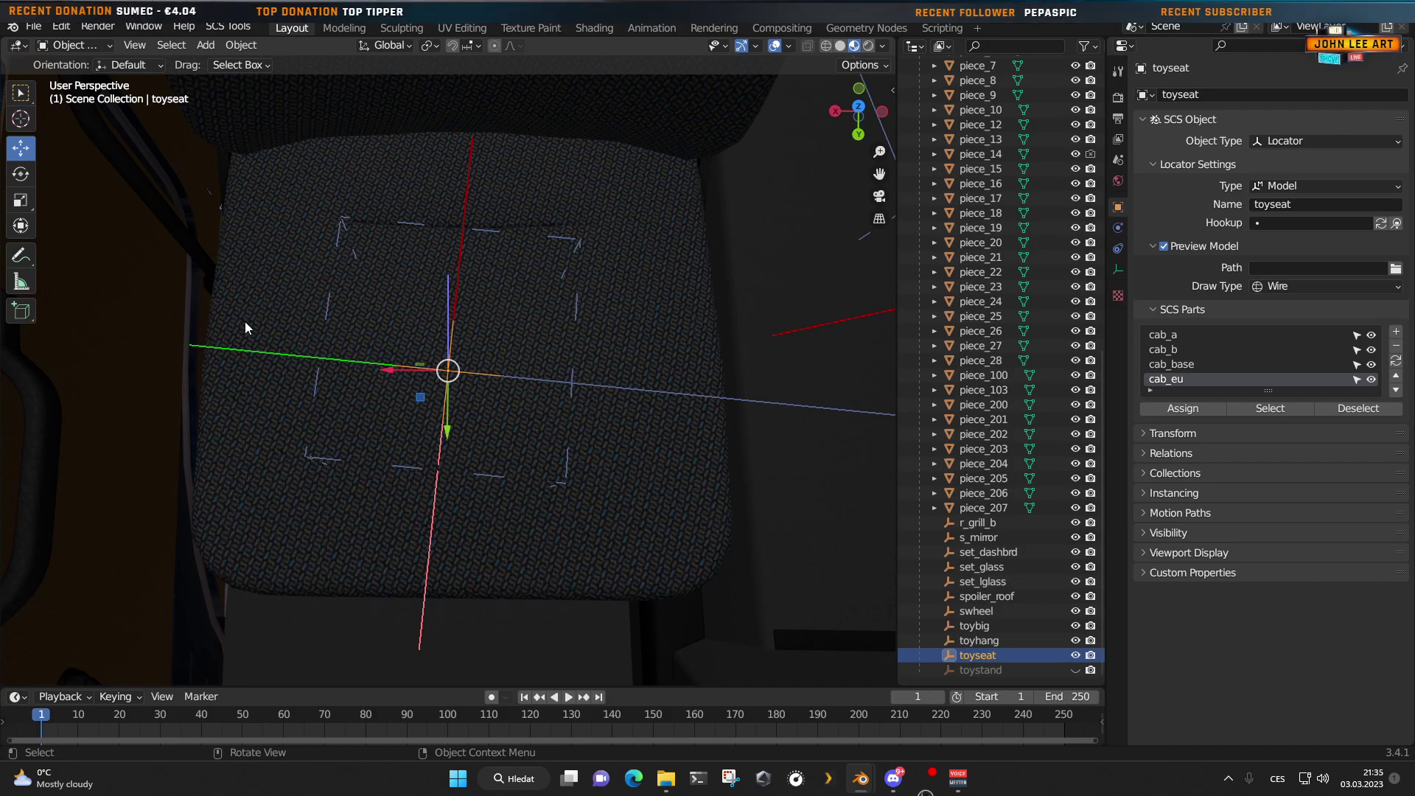
left_click(19, 177)
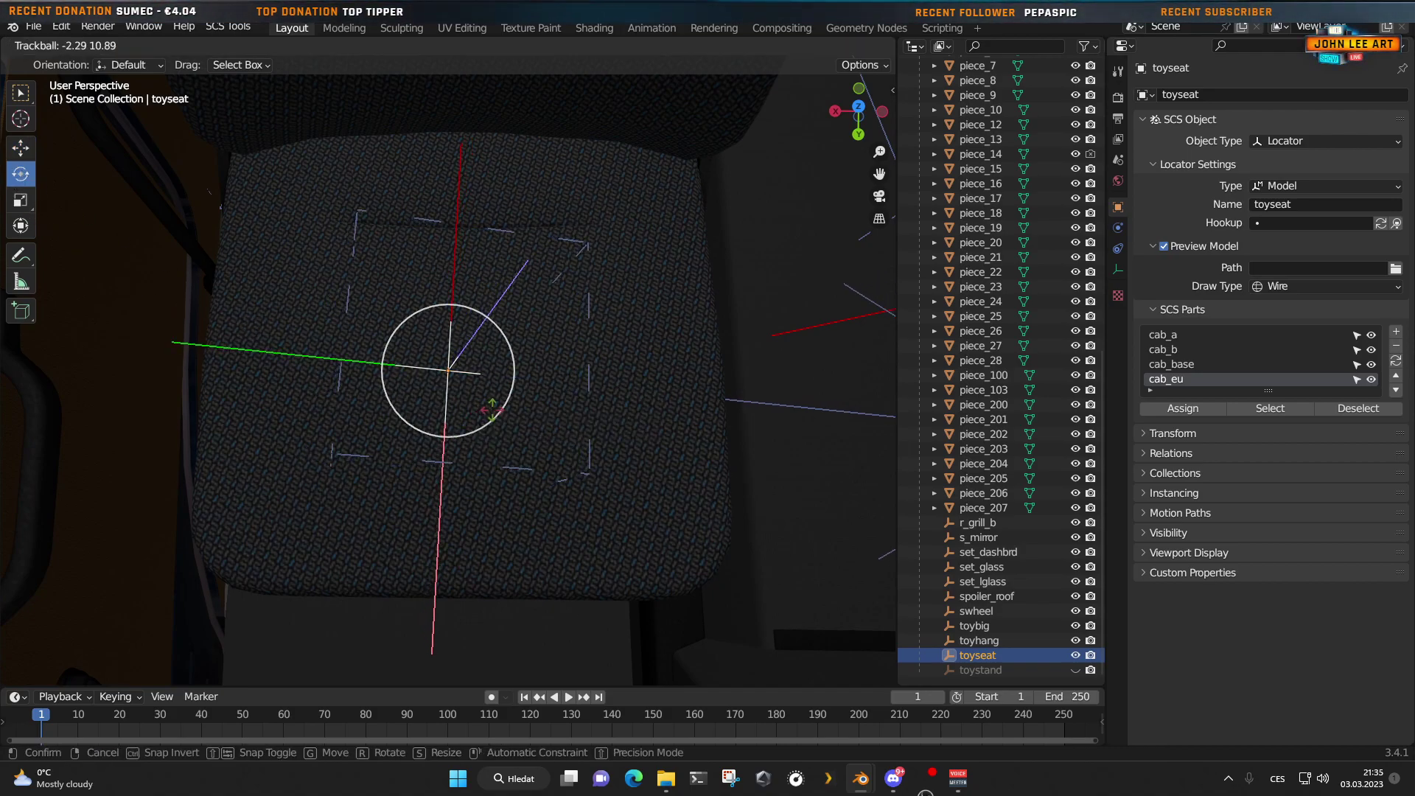
right_click(499, 420)
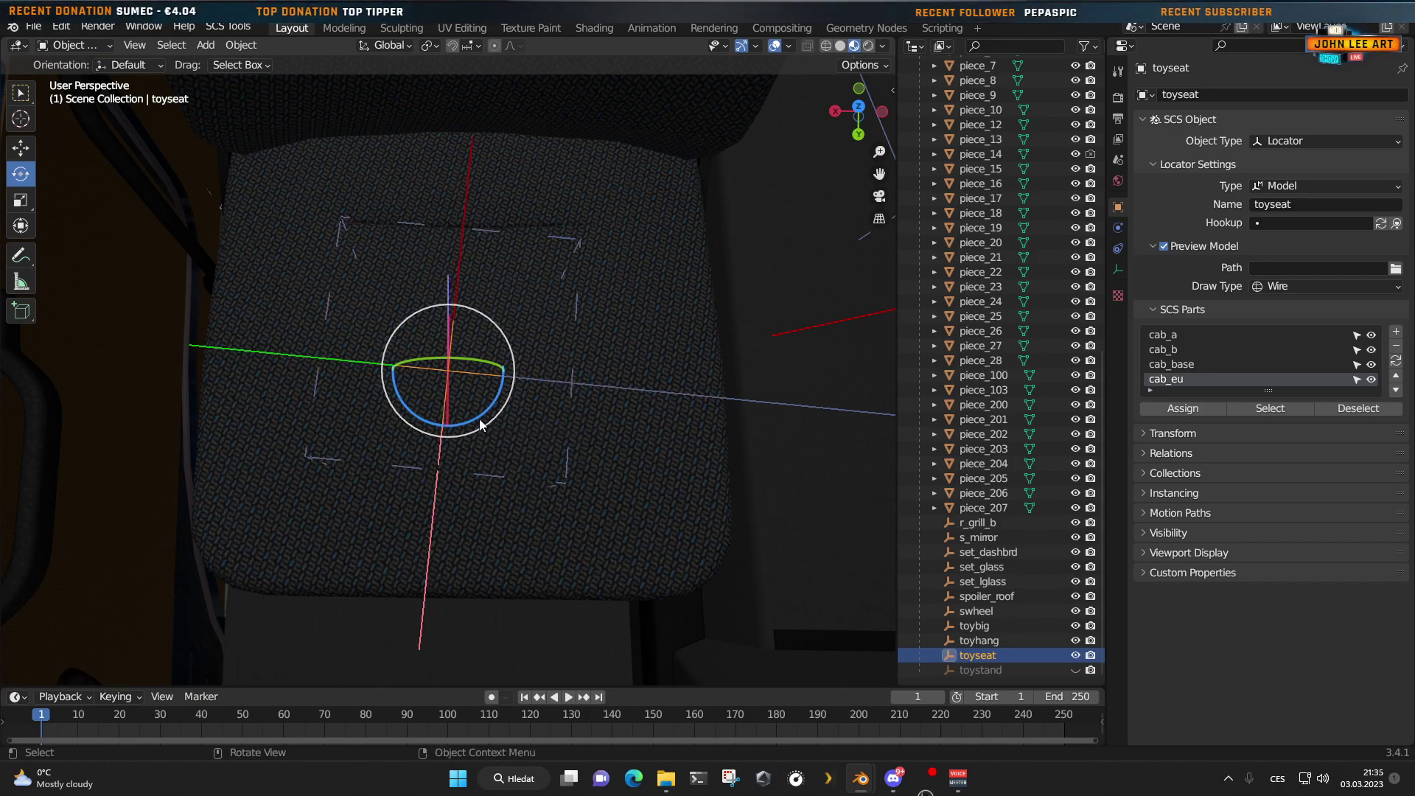
left_click_drag(484, 419, 487, 410)
middle_click_drag(511, 431, 464, 359)
Step: Lower the toyseat locator slightly along Z onto the seat cushion
left_click(21, 148)
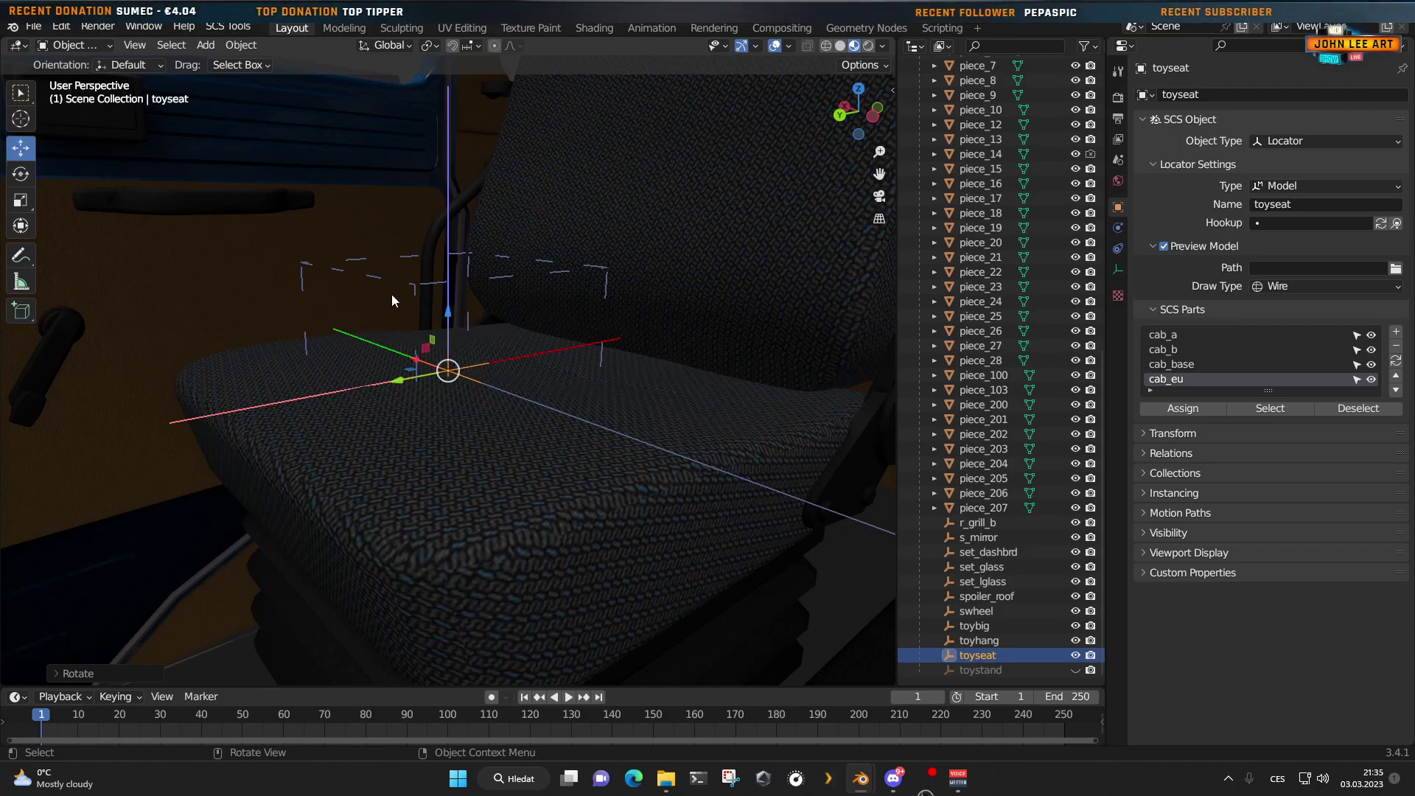
left_click_drag(448, 316, 445, 328)
middle_click_drag(444, 327, 503, 476)
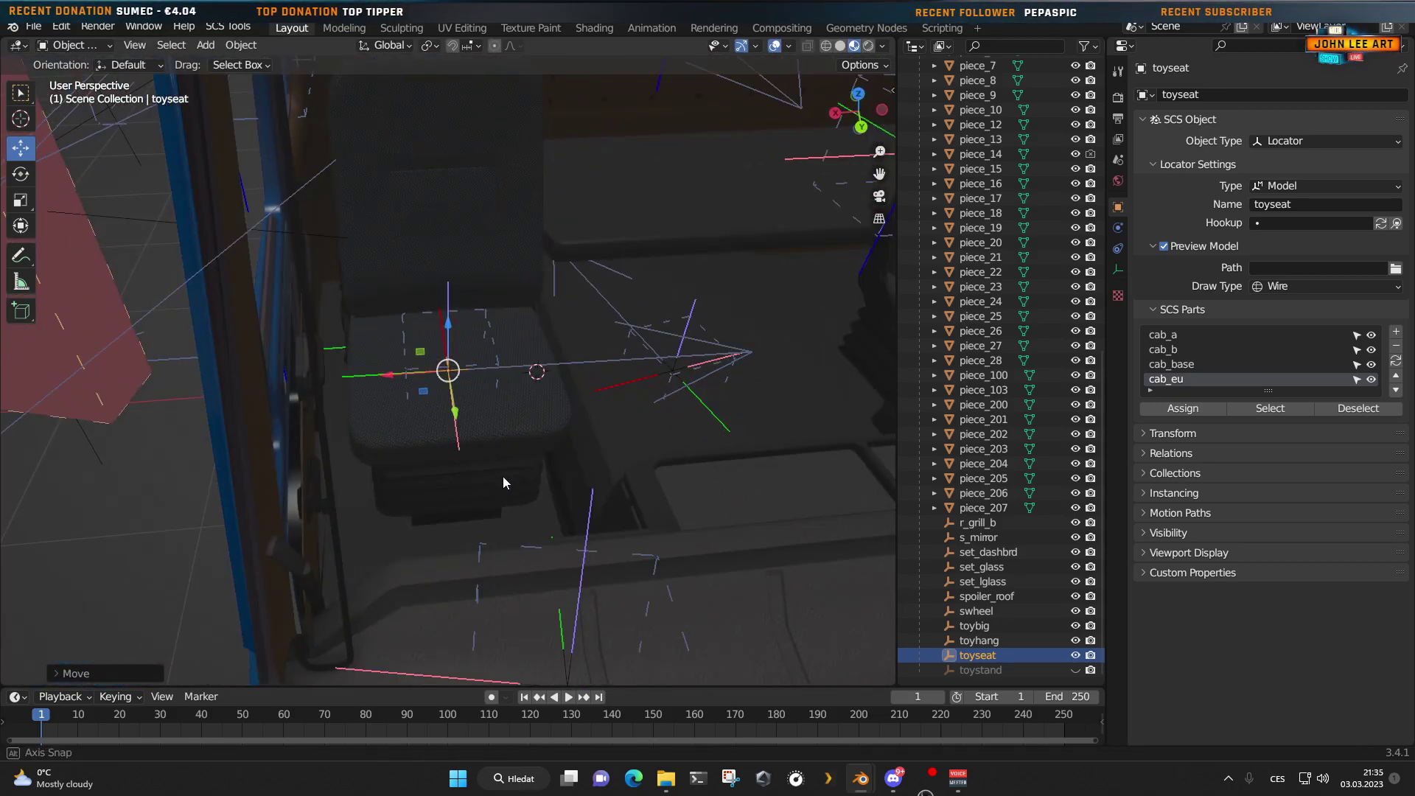
scroll(503, 476, "down", 8)
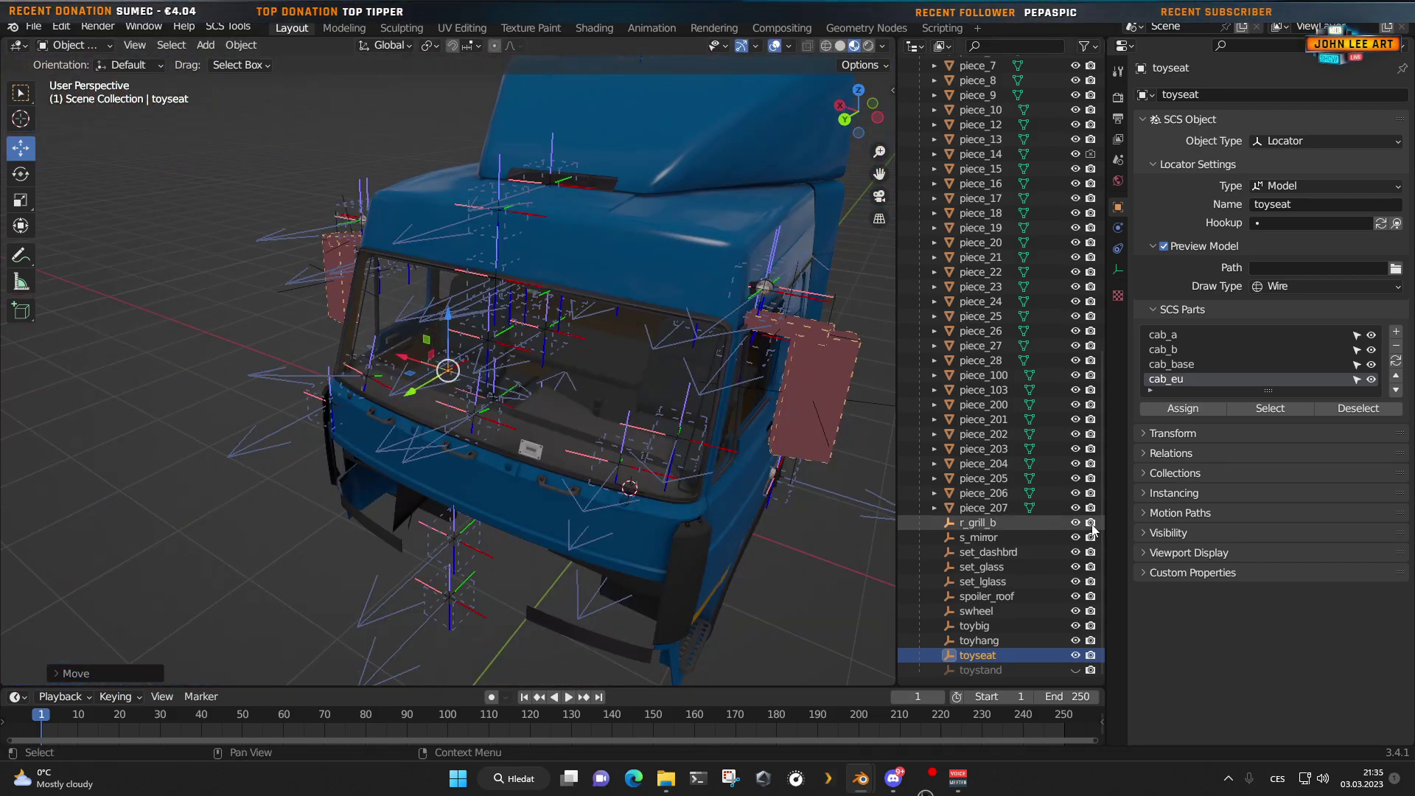
Step: Unhide the toystand locator, shift it along Y within the dashboard tray, and lower it to the tray surface
left_click(958, 671)
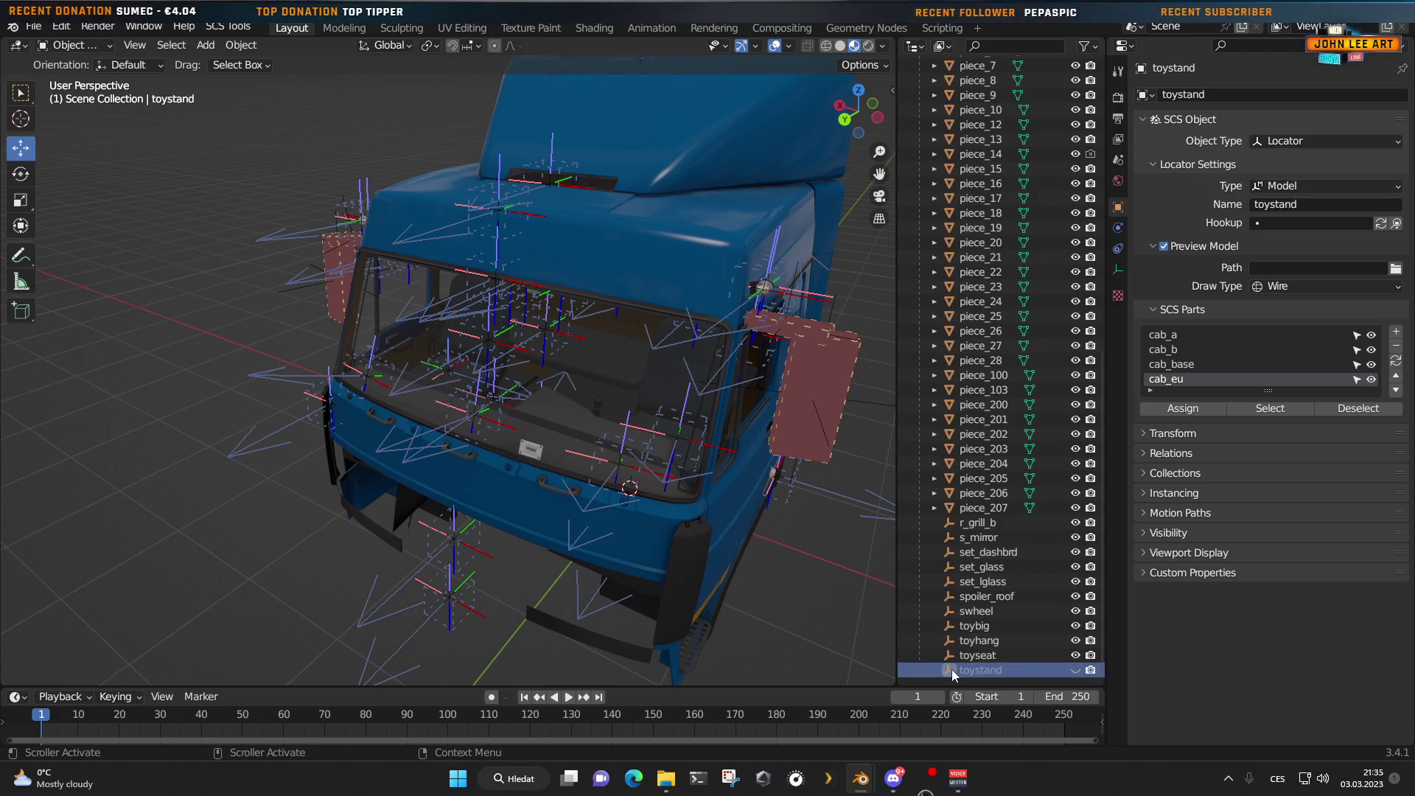
left_click(1077, 671)
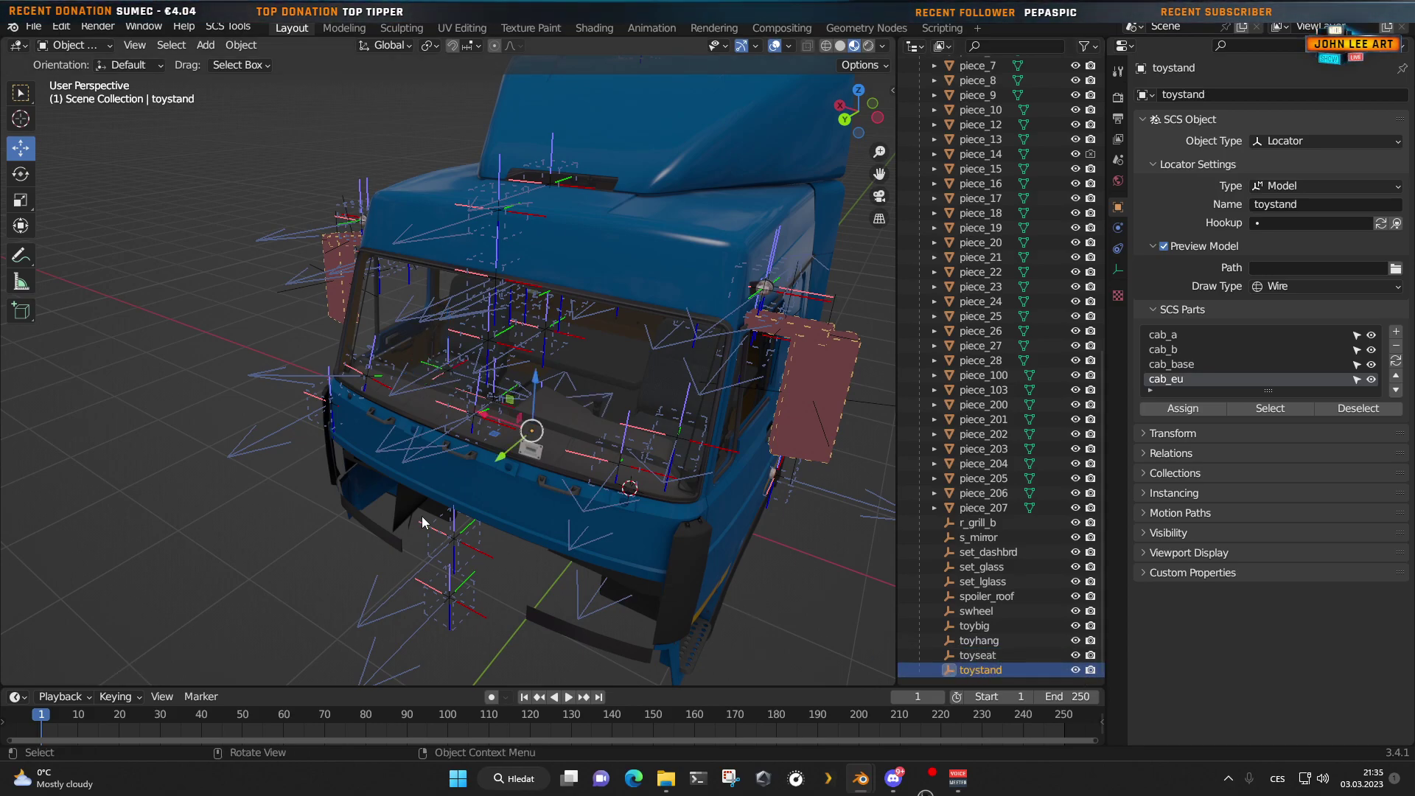
key("KP_Decimal")
middle_click_drag(421, 516, 506, 432)
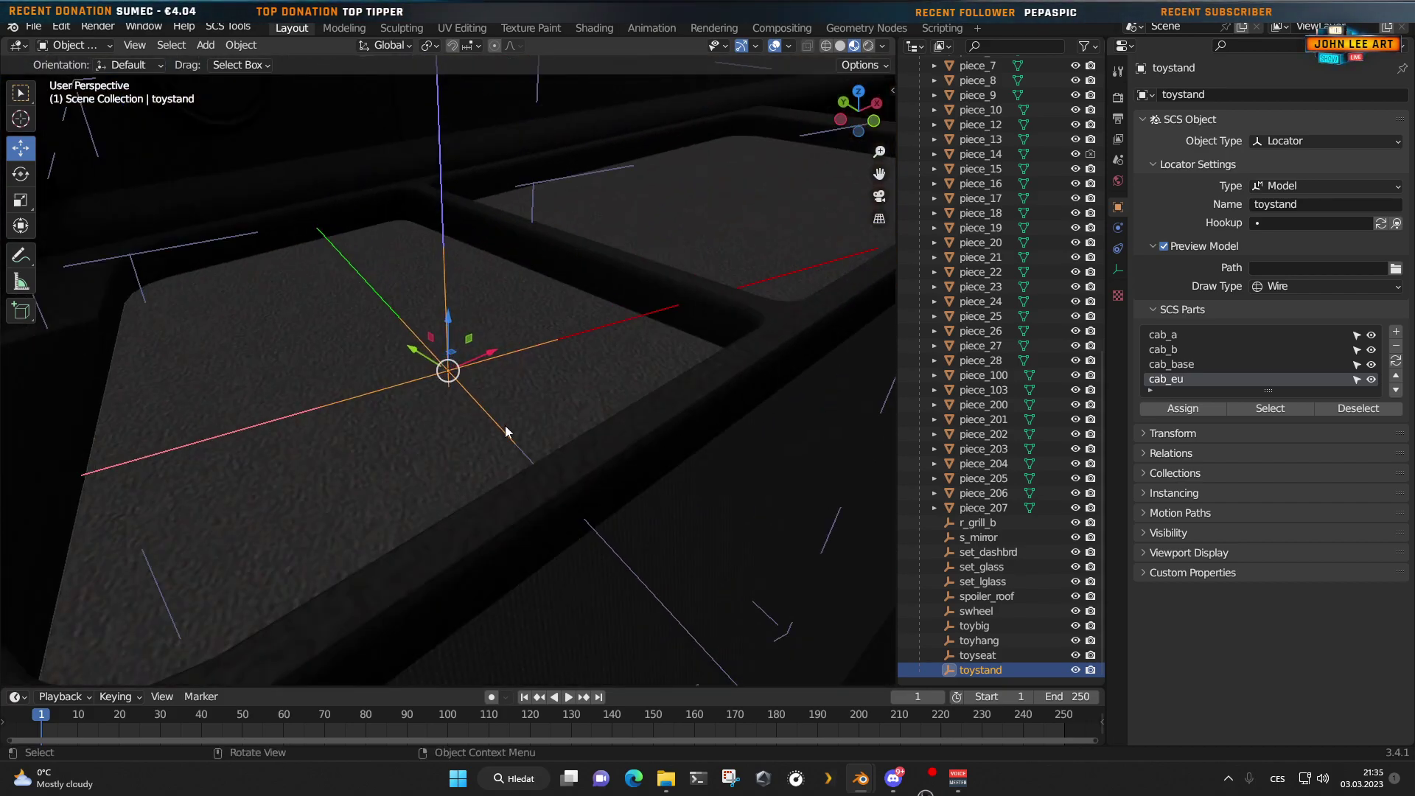
scroll(443, 472, "up", 3)
middle_click_drag(379, 511, 469, 346)
left_click_drag(471, 343, 488, 320)
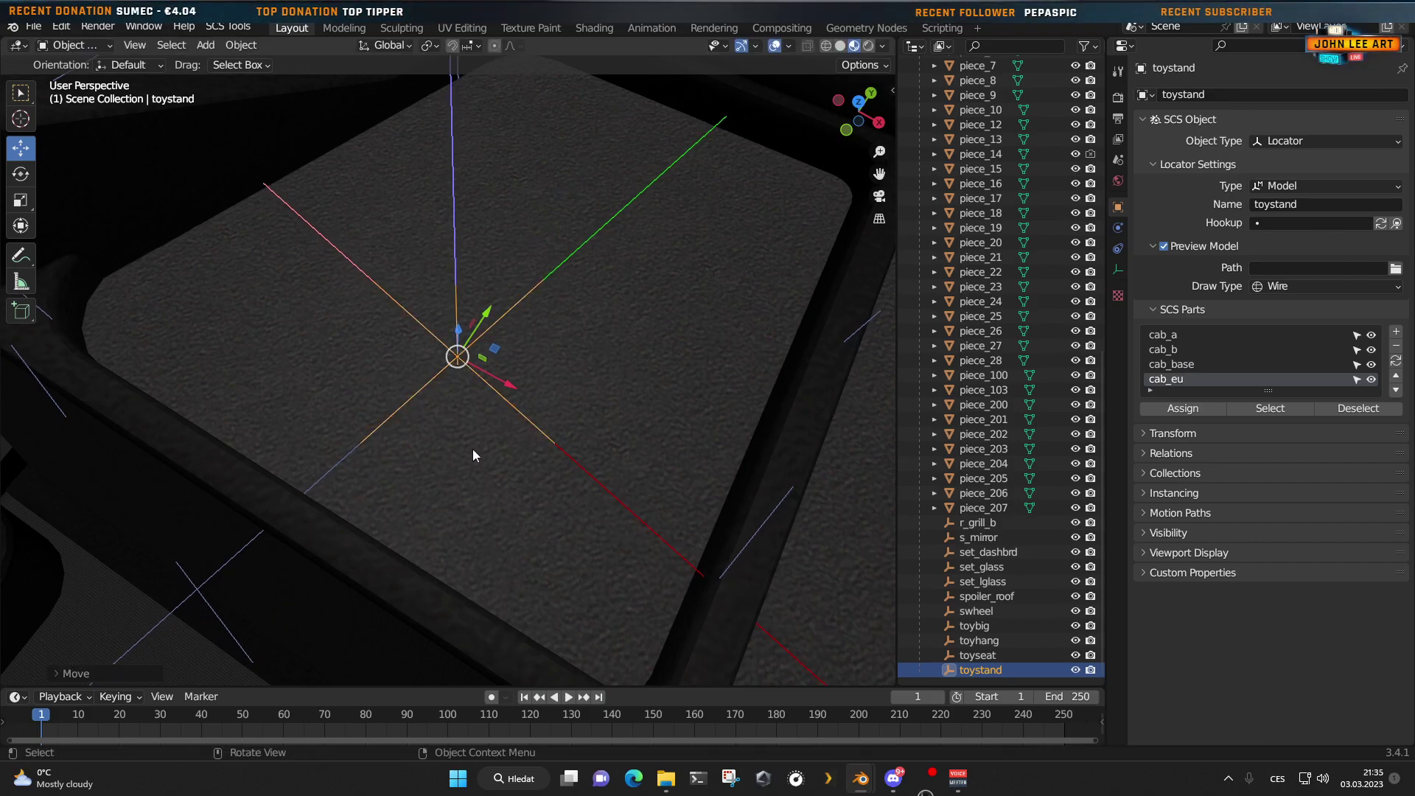
middle_click_drag(472, 449, 453, 370)
left_click_drag(459, 317, 466, 339)
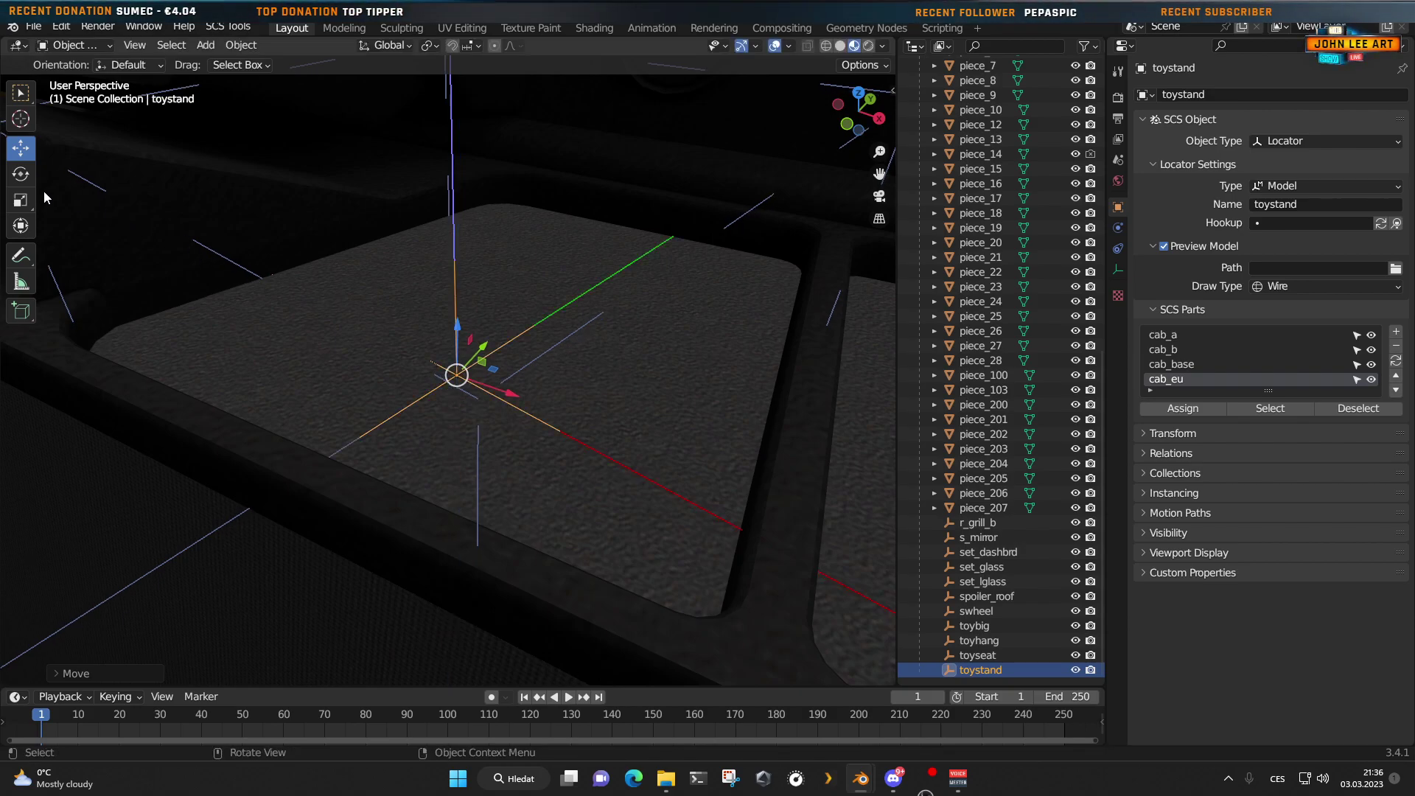
Step: Rotate the toystand locator slightly about Y and X so it lies parallel to the tray surface
left_click(20, 177)
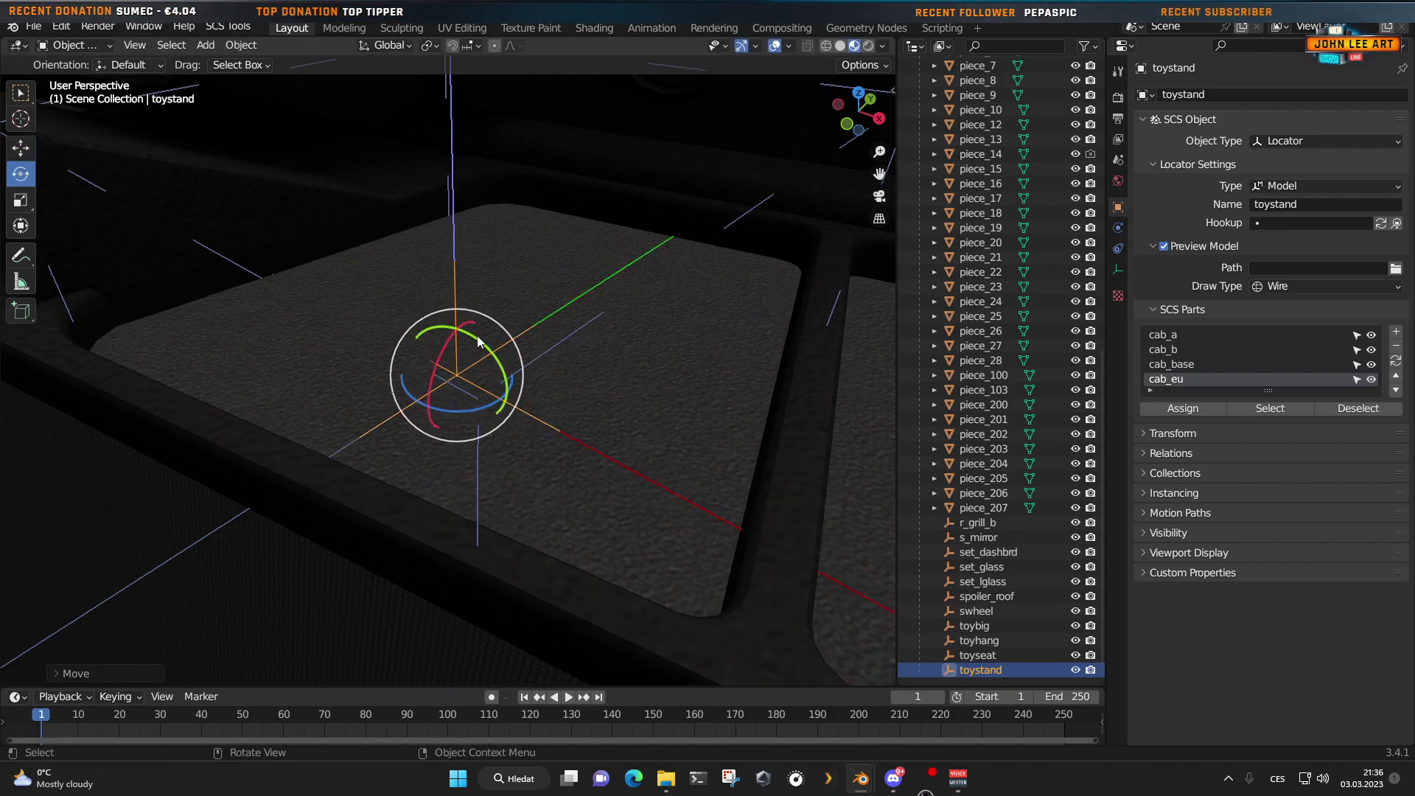
left_click_drag(478, 337, 478, 335)
middle_click_drag(477, 335, 482, 472)
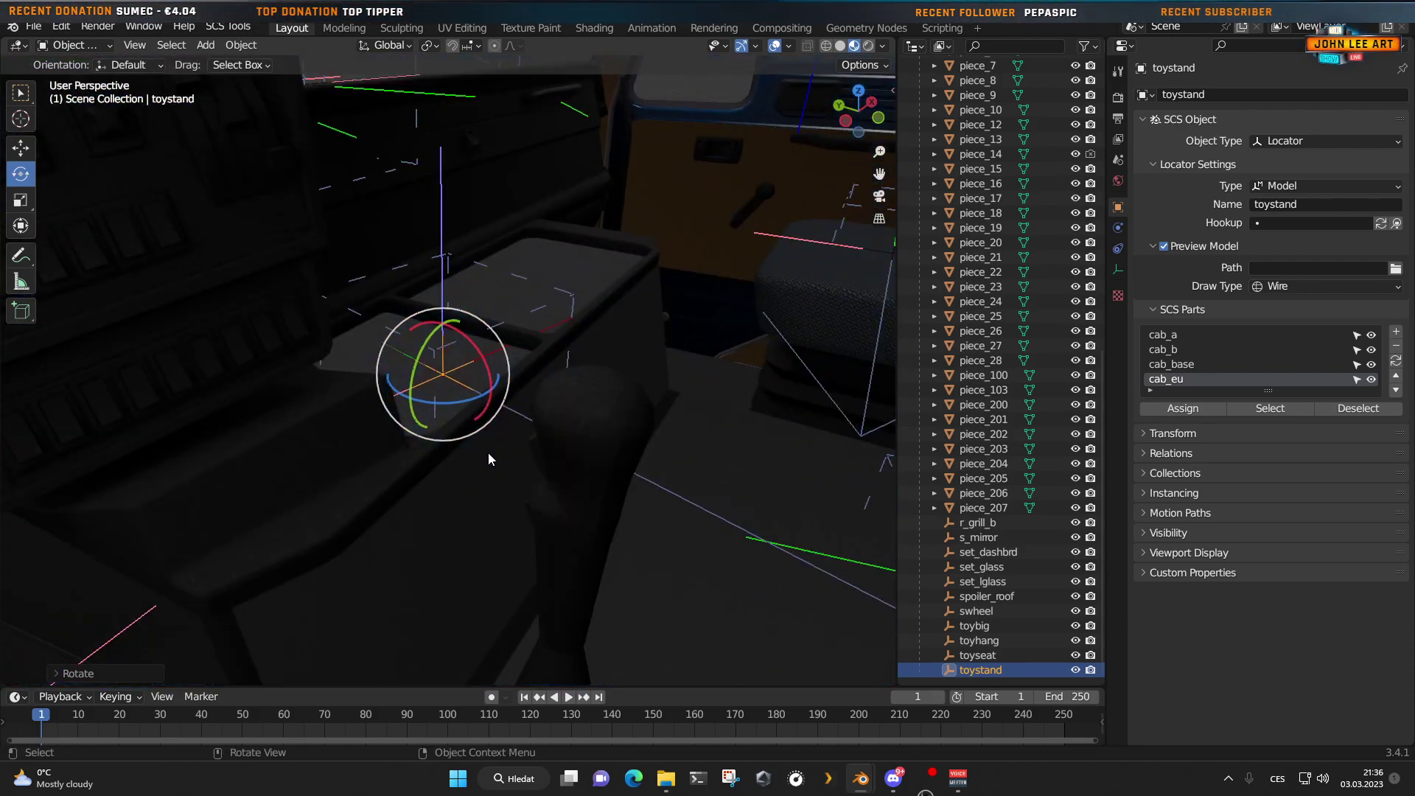
scroll(471, 489, "up", 4)
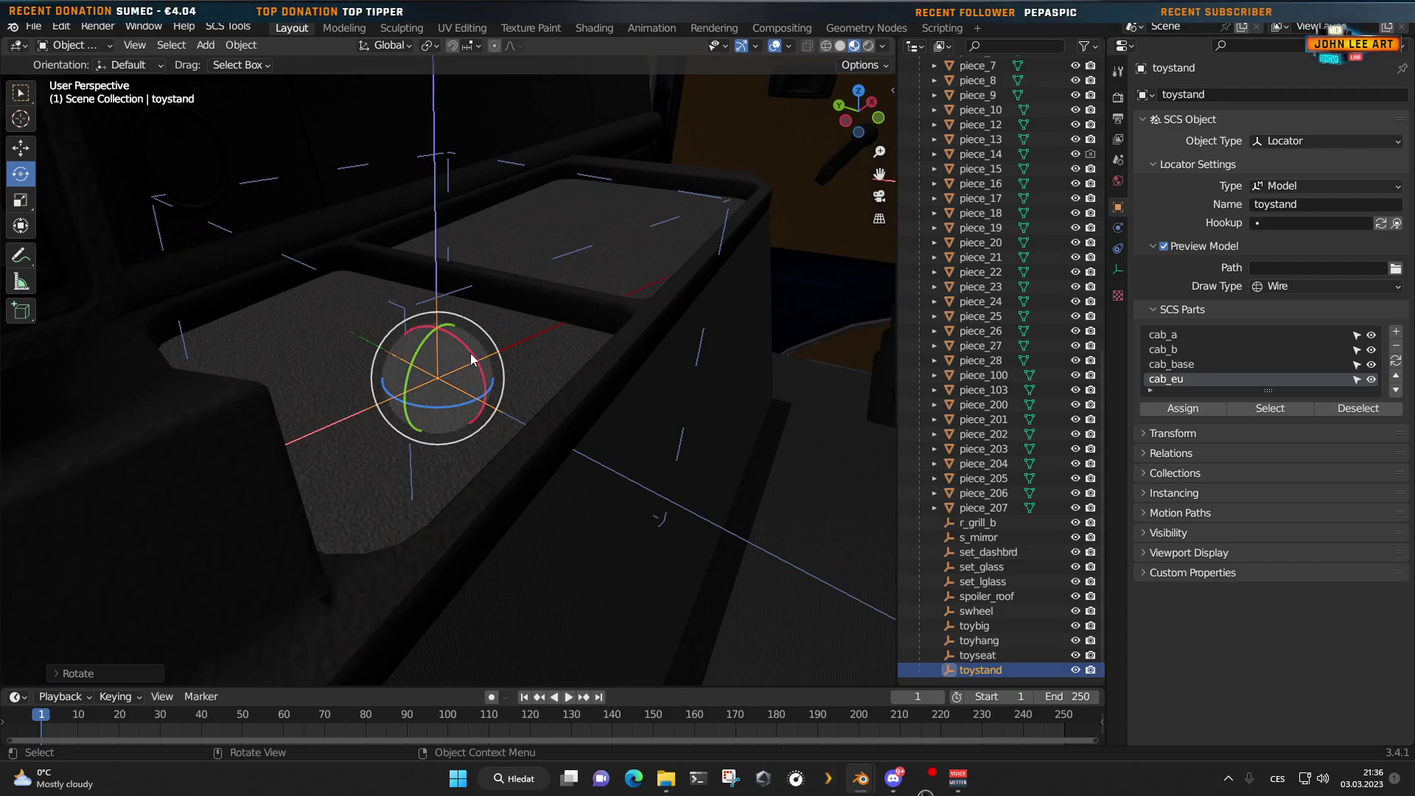
left_click_drag(470, 354, 457, 332)
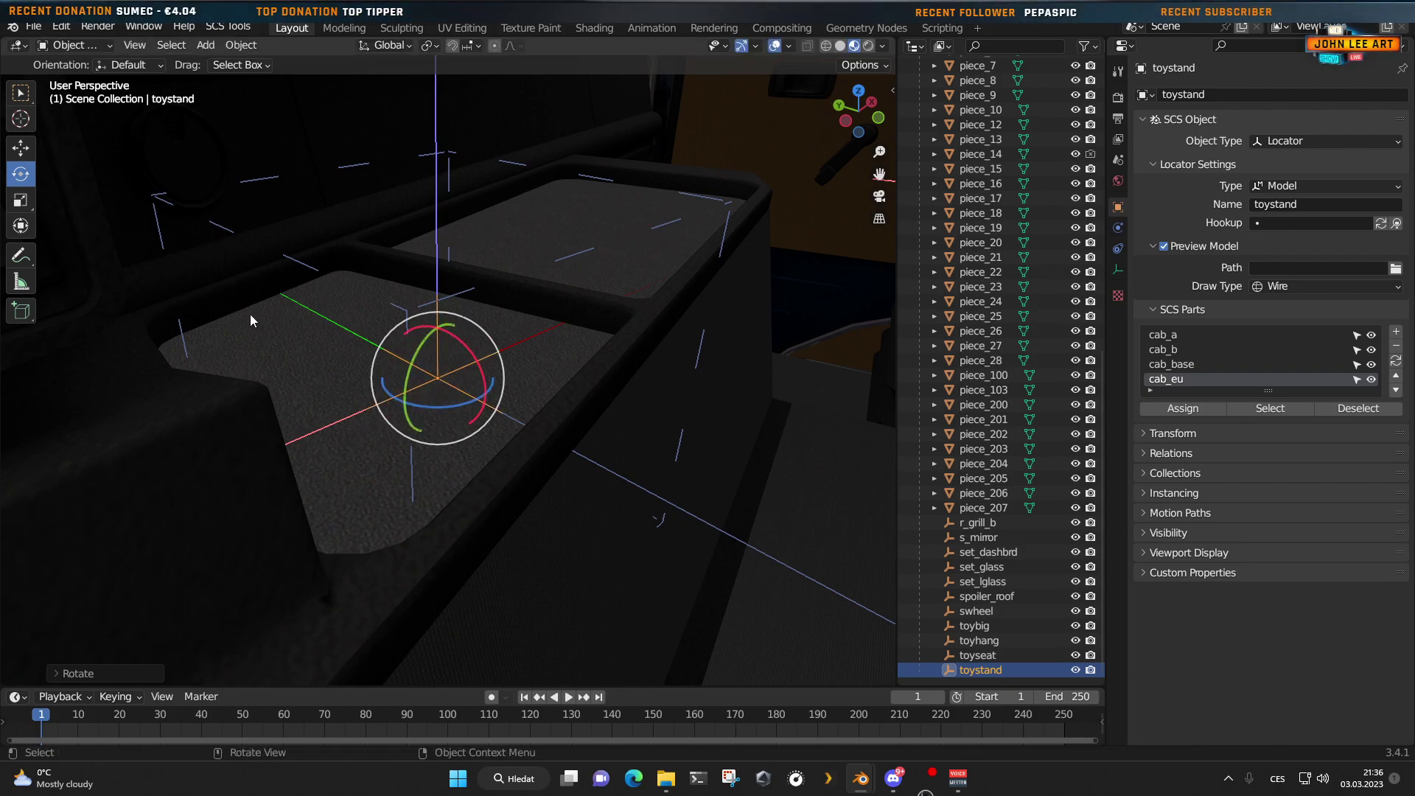
Step: Raise the toystand locator slightly along Z so it sits on the tray surface
left_click(20, 147)
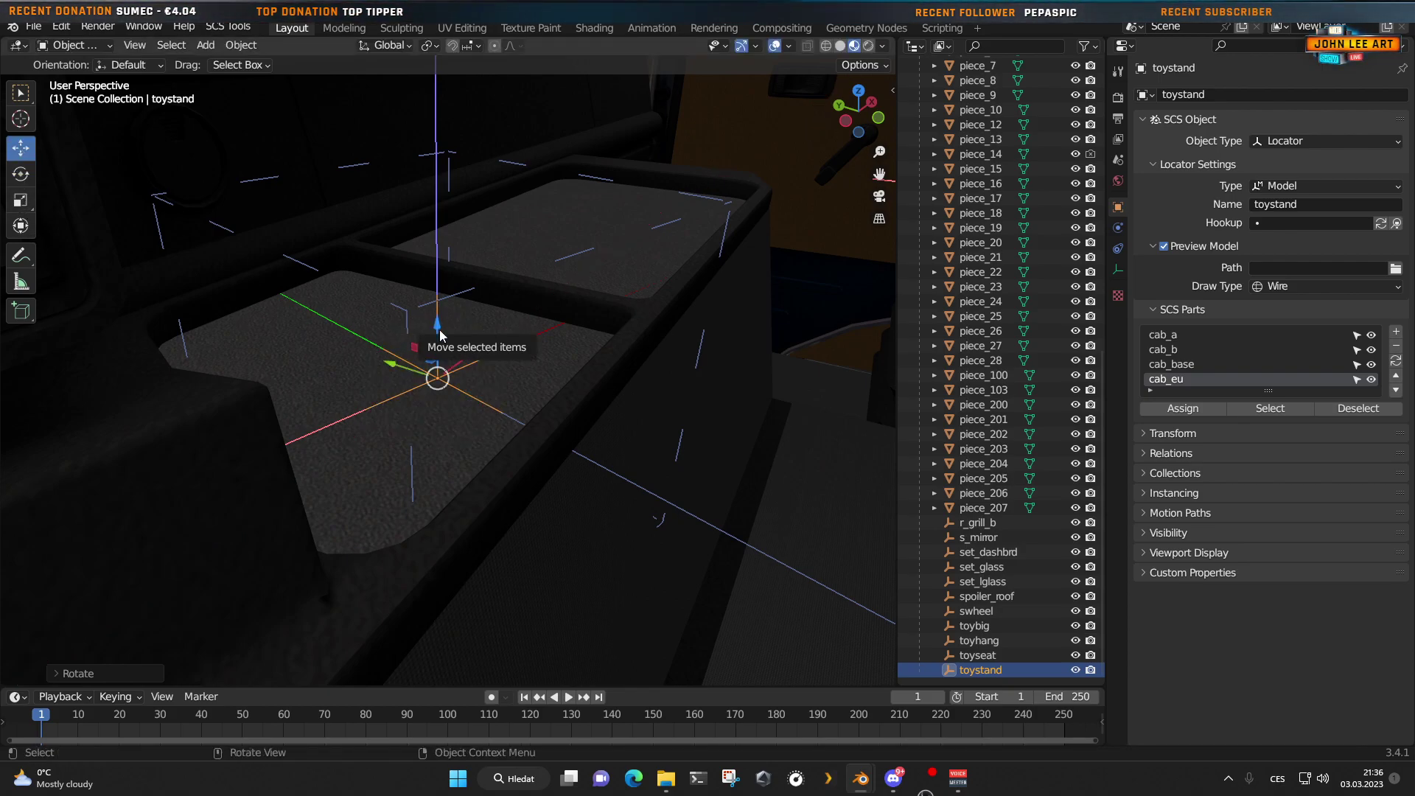
left_click_drag(440, 328, 437, 314)
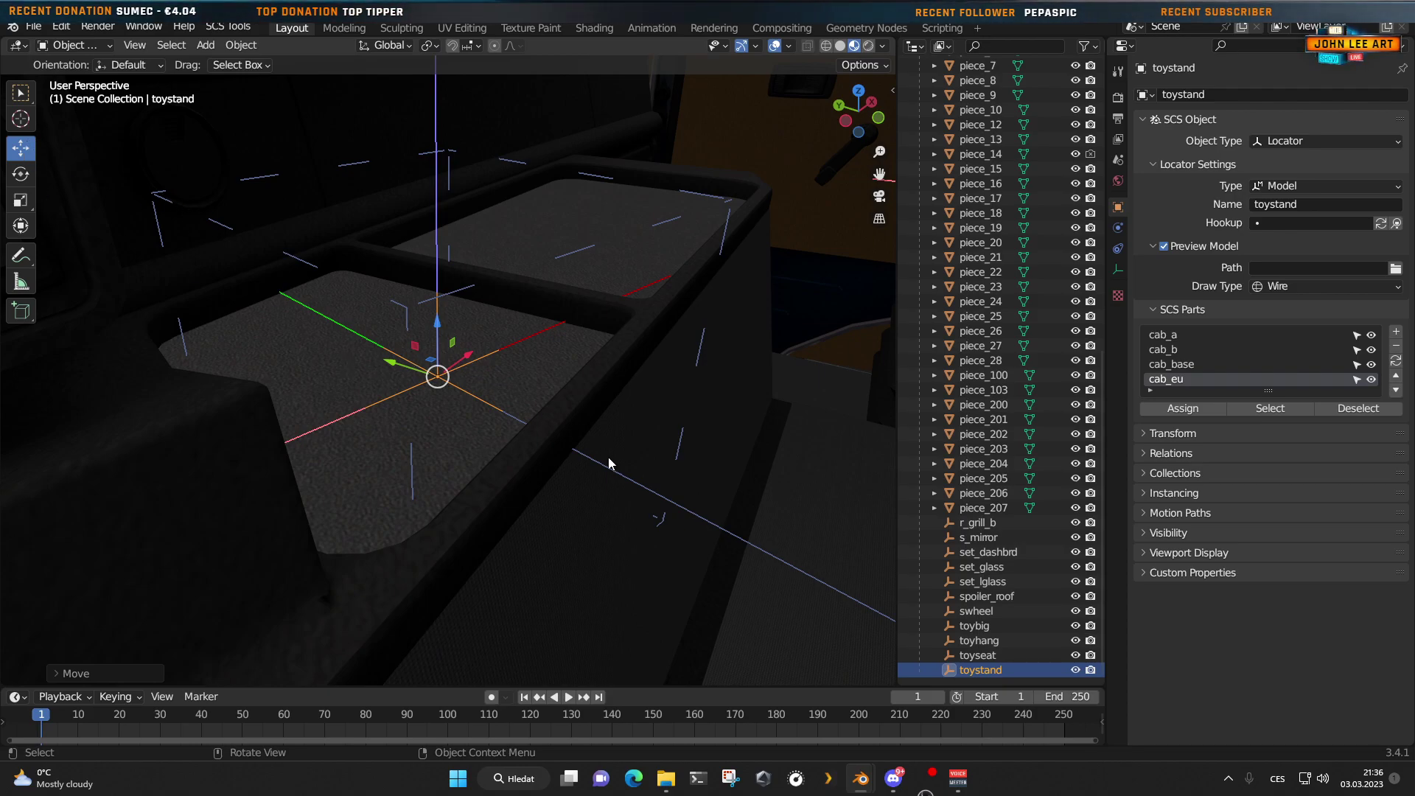
scroll(608, 463, "down", 8)
middle_click_drag(547, 454, 611, 484)
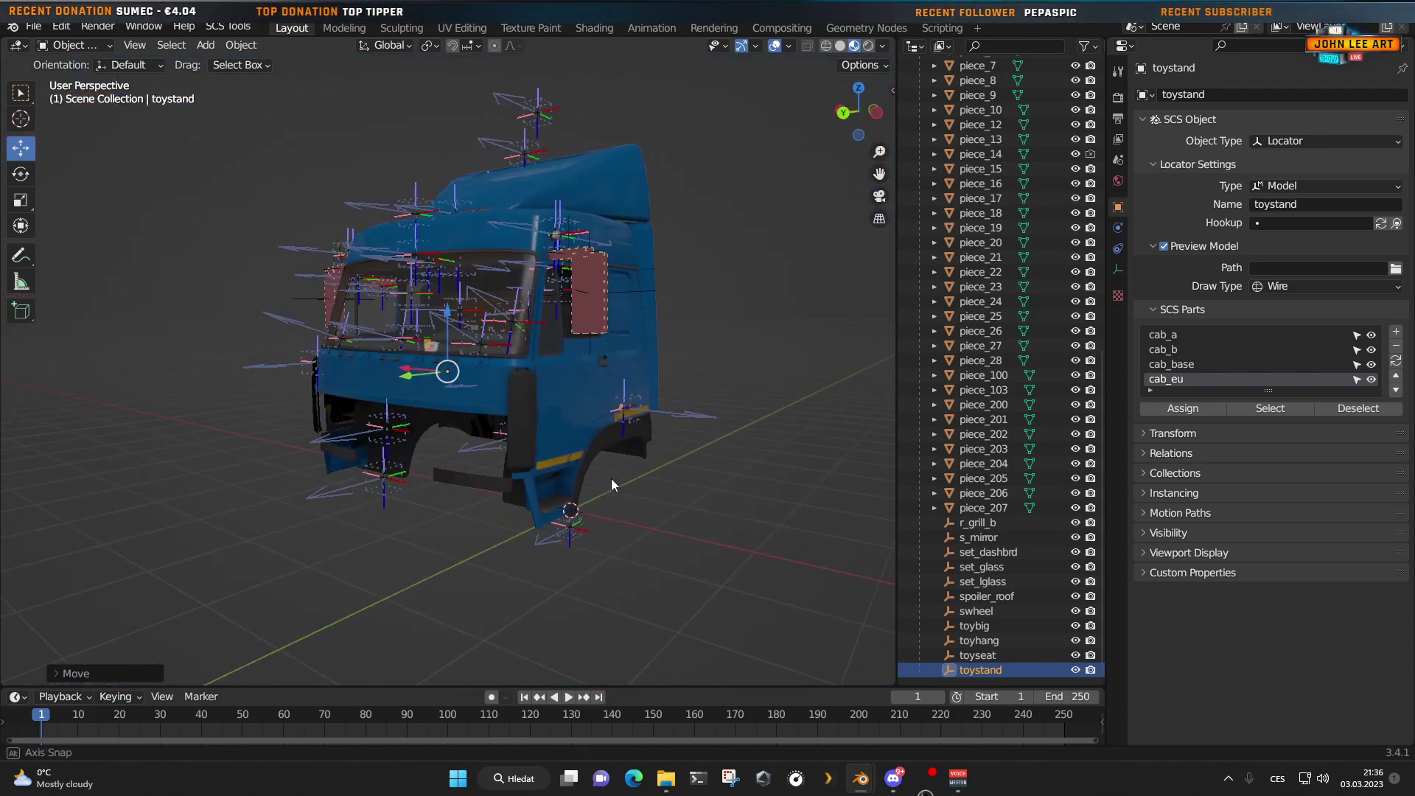
Step: Select the cabin_a root object and export the active scene with SCS Export
scroll(575, 490, "up", 5)
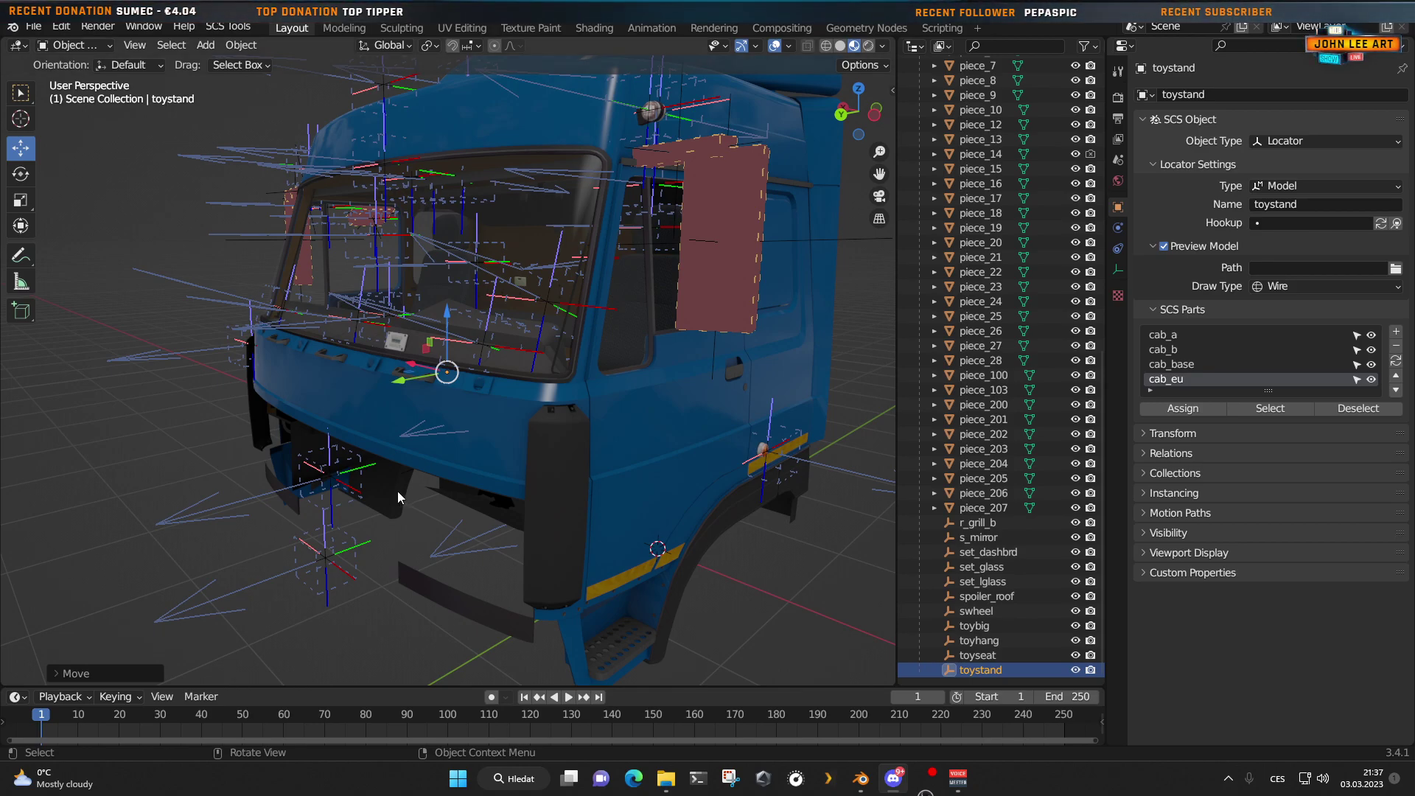
middle_click_drag(397, 491, 458, 479)
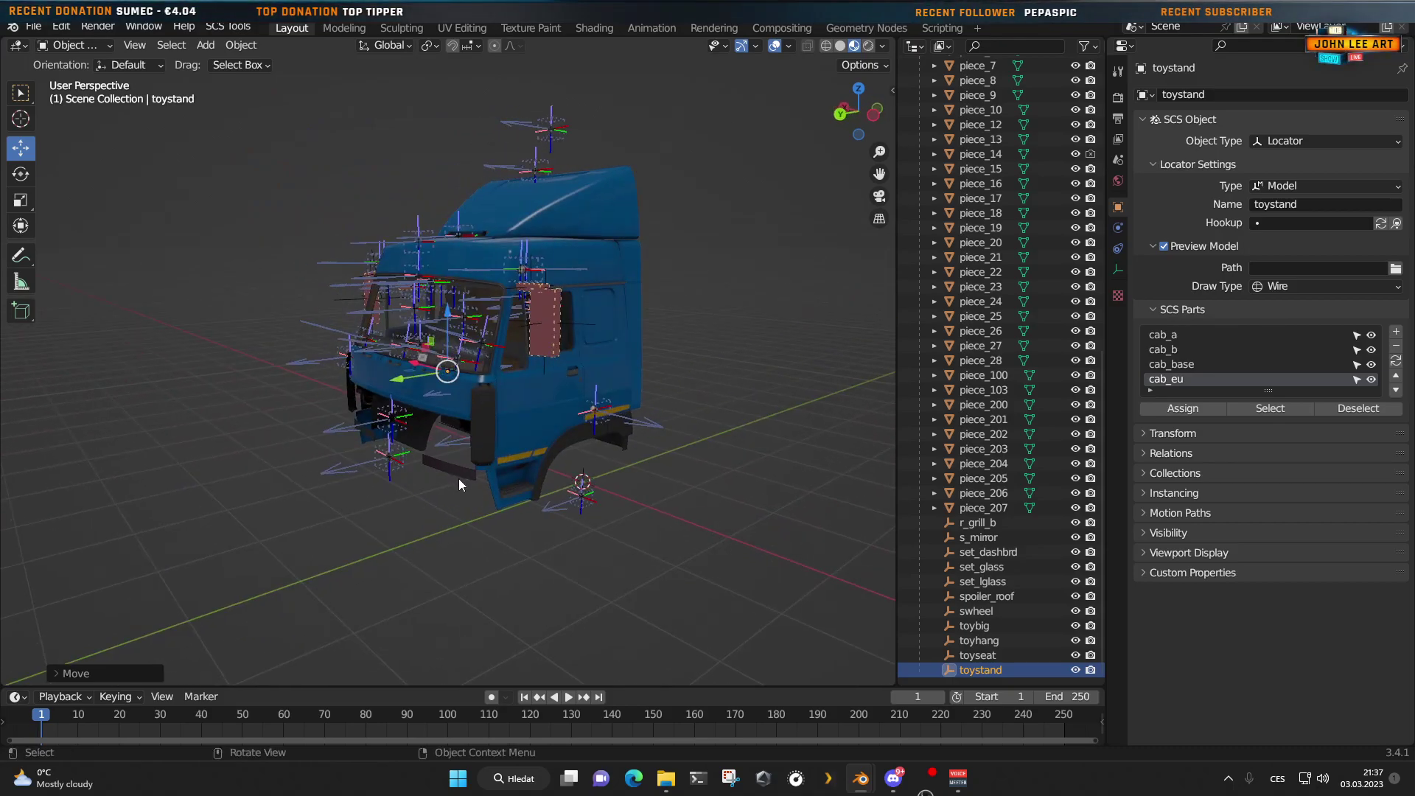
scroll(516, 442, "up", 4)
scroll(528, 436, "down", 1)
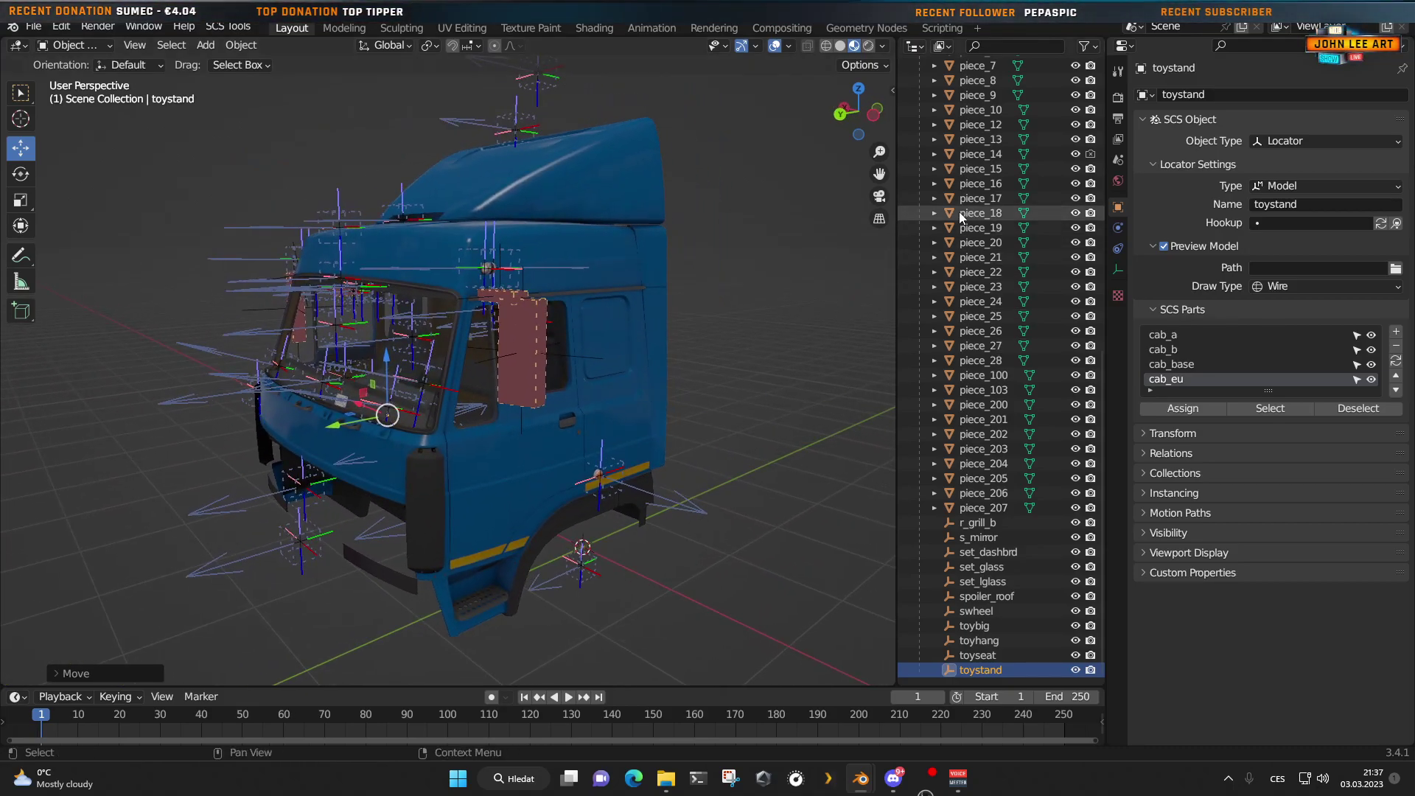
scroll(987, 210, "up", 8)
scroll(1014, 212, "up", 5)
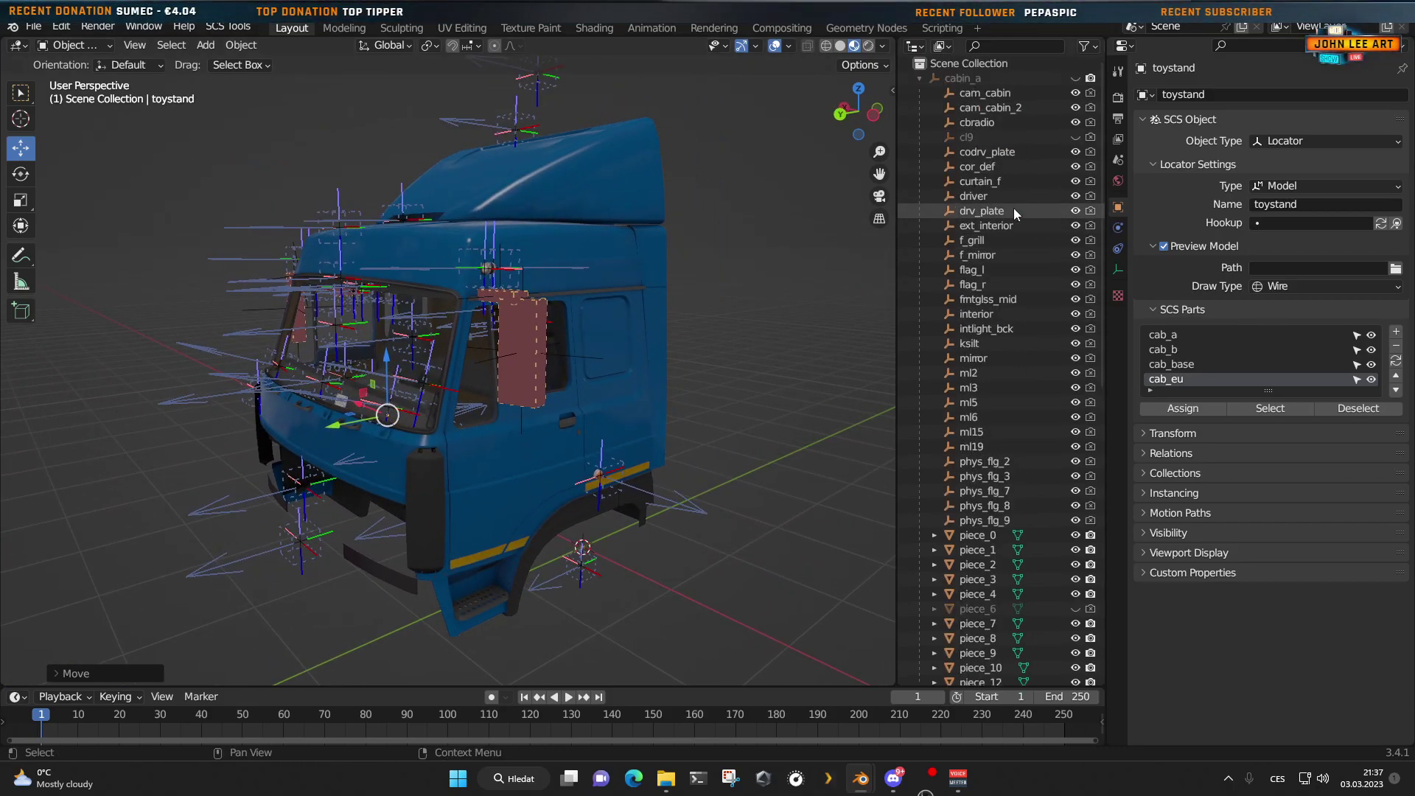
left_click(966, 79)
left_click(1117, 119)
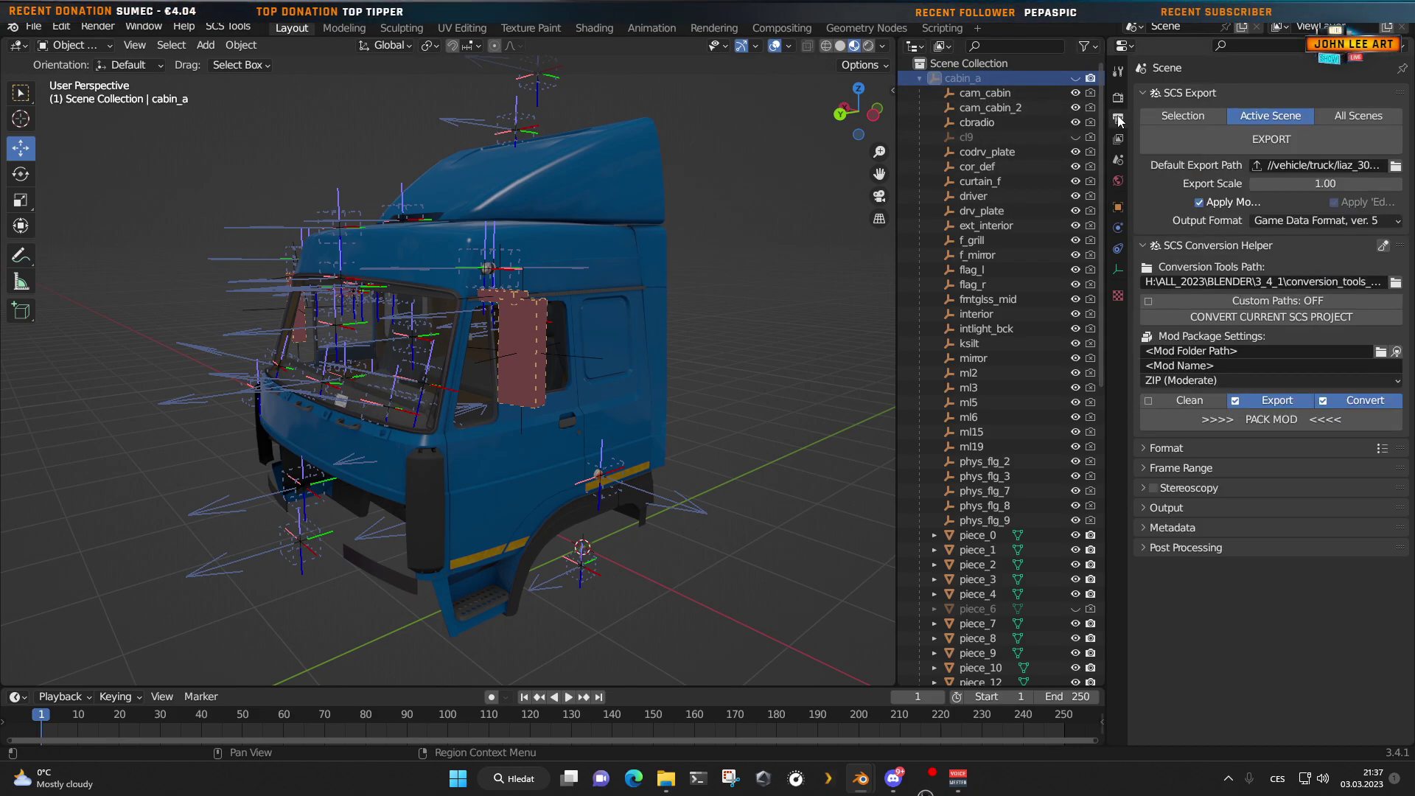
left_click(1283, 144)
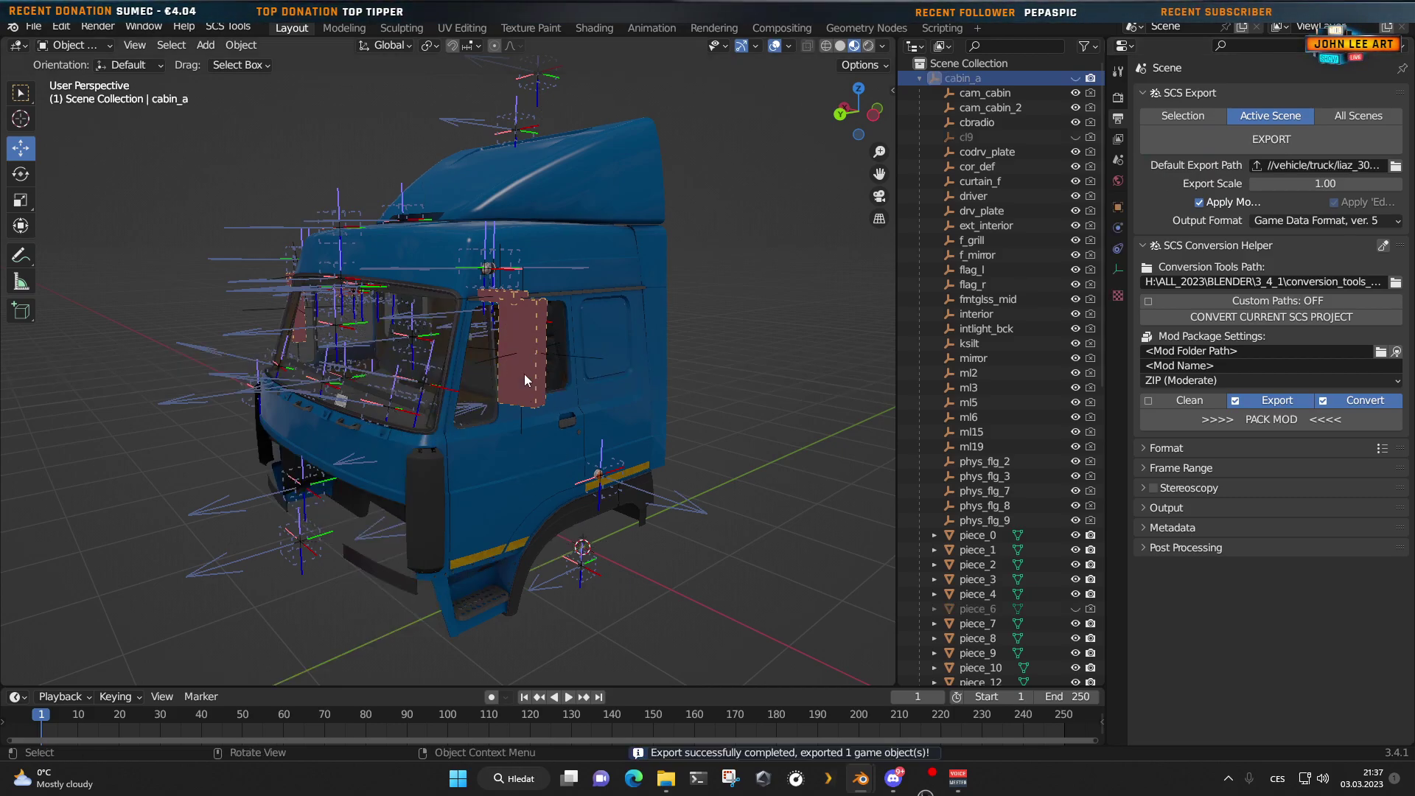
Step: Convert the current SCS project with the SCS Conversion Helper
middle_click_drag(494, 521, 648, 488)
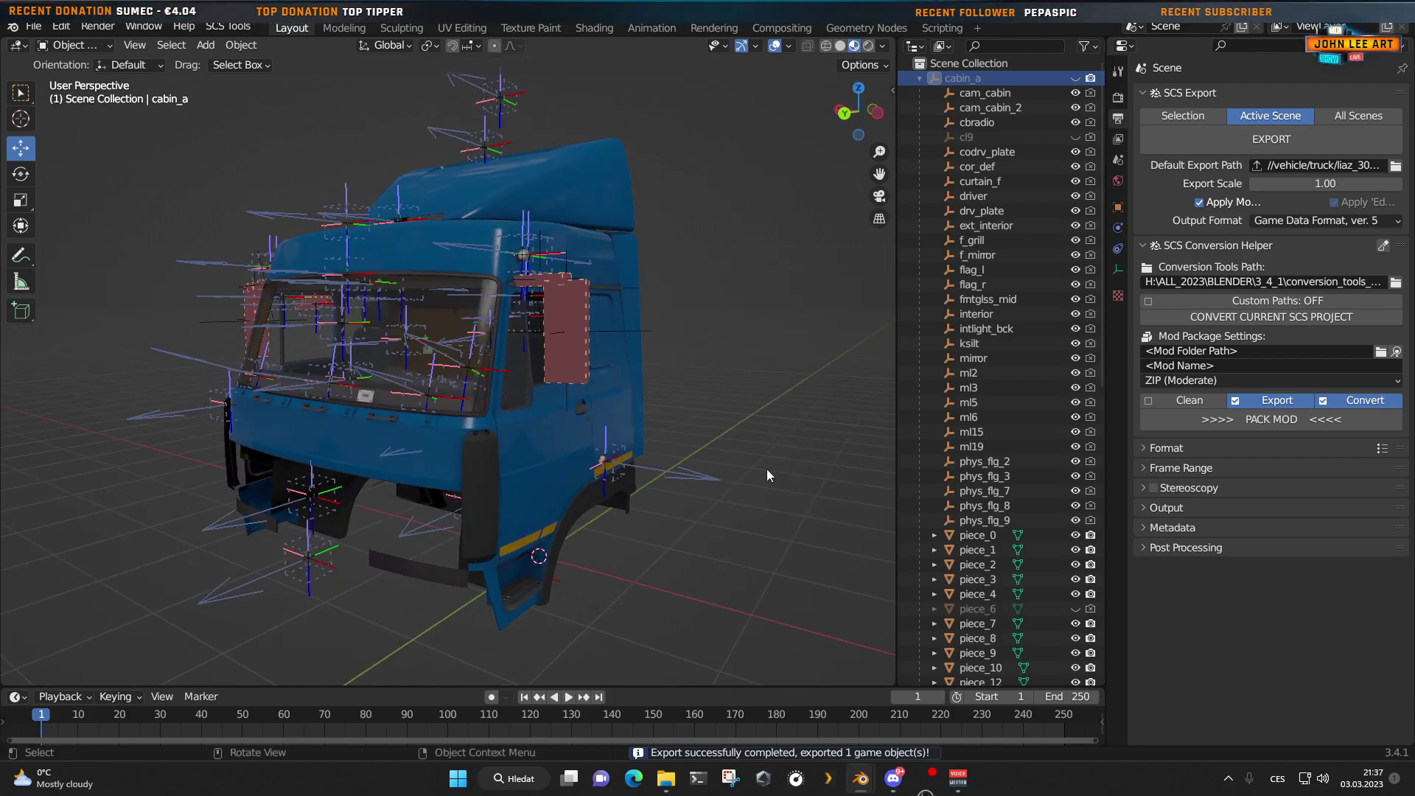
left_click(1383, 246)
left_click(1279, 317)
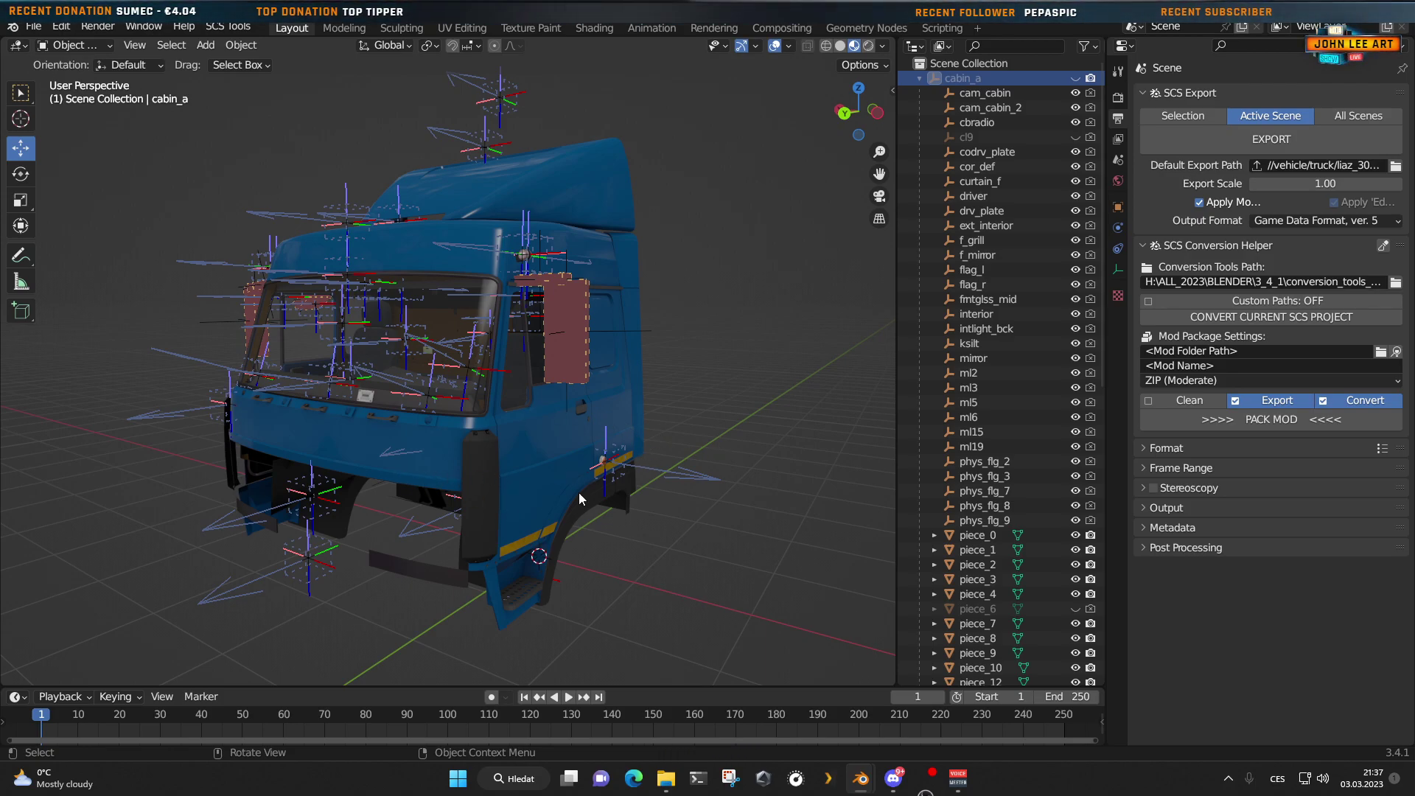
mouse_move(654, 427)
middle_mouse_down()
mouse_move(379, 426)
mouse_move(665, 424)
mouse_move(653, 428)
middle_mouse_up()
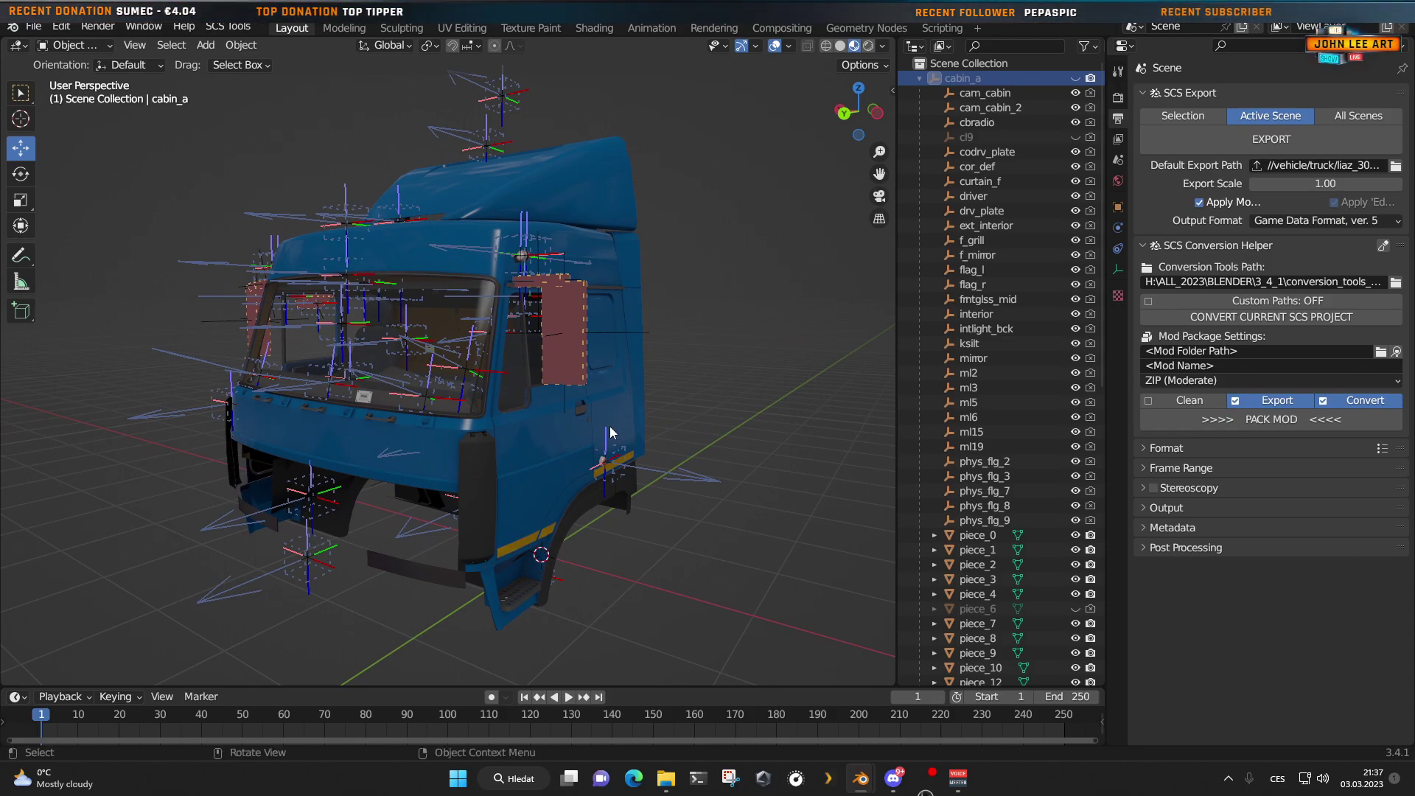
mouse_move(609, 426)
middle_mouse_down()
mouse_move(369, 410)
mouse_move(625, 415)
middle_mouse_up()
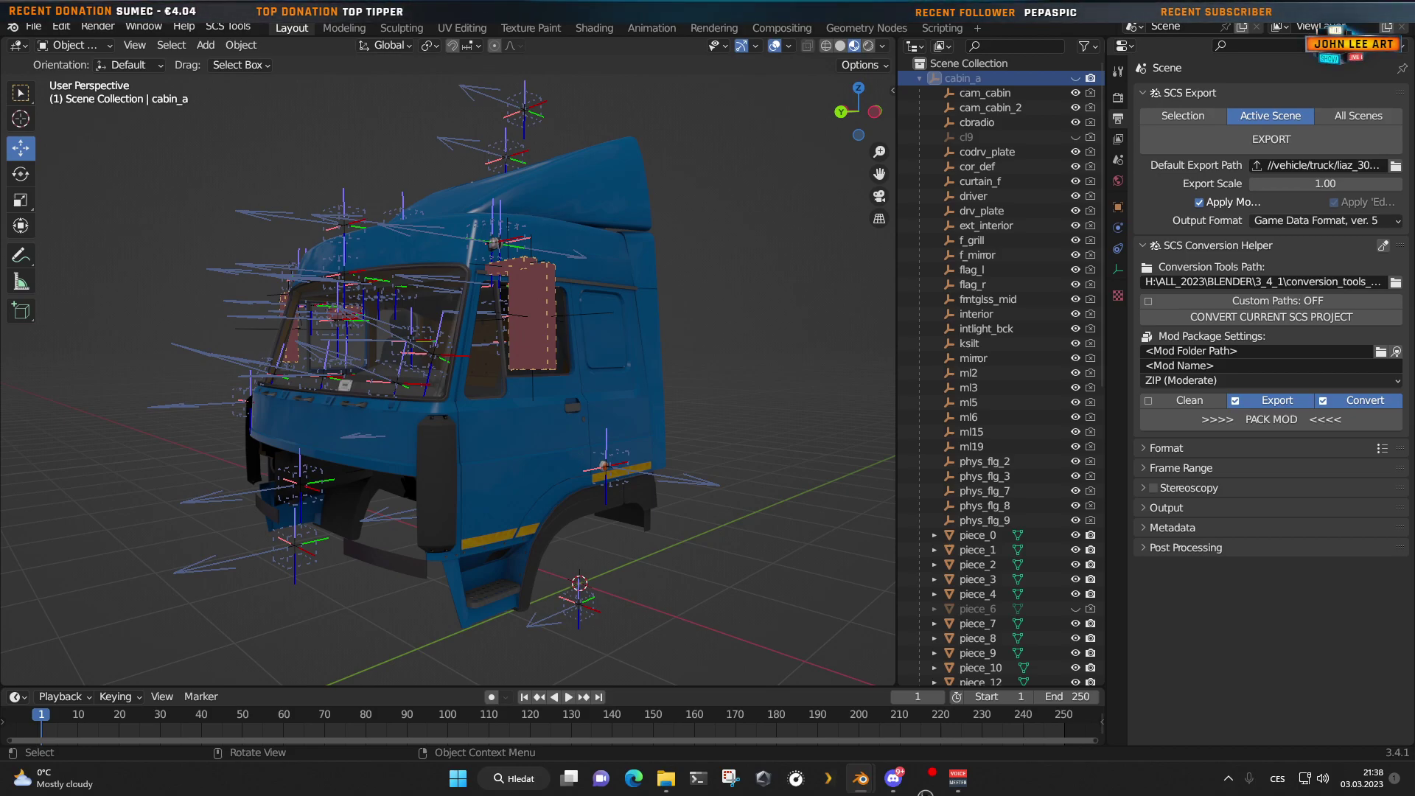
Step: Use the global SCS Visibility Tools to hide all locators so that only the cab's model meshes are shown
left_click(893, 88)
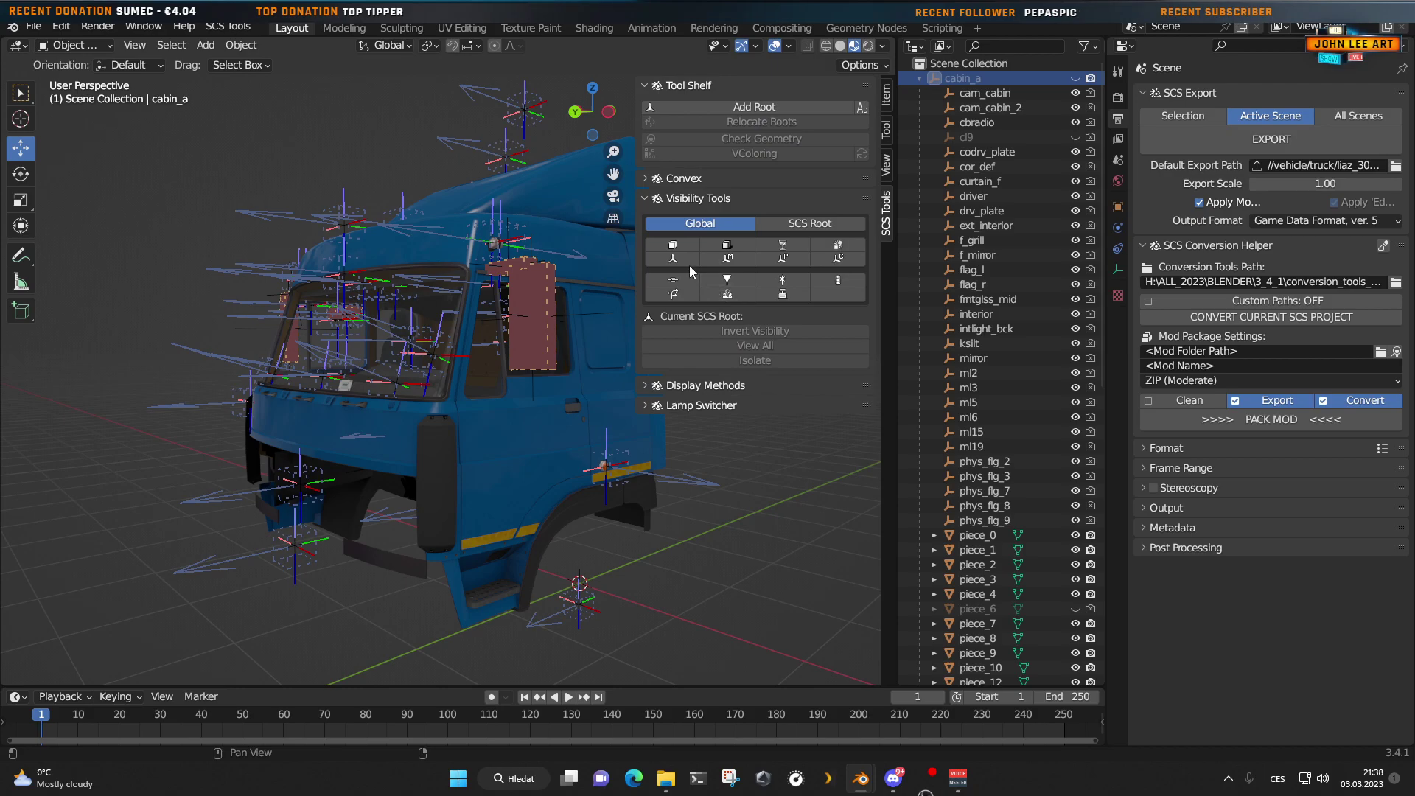
left_click(672, 248)
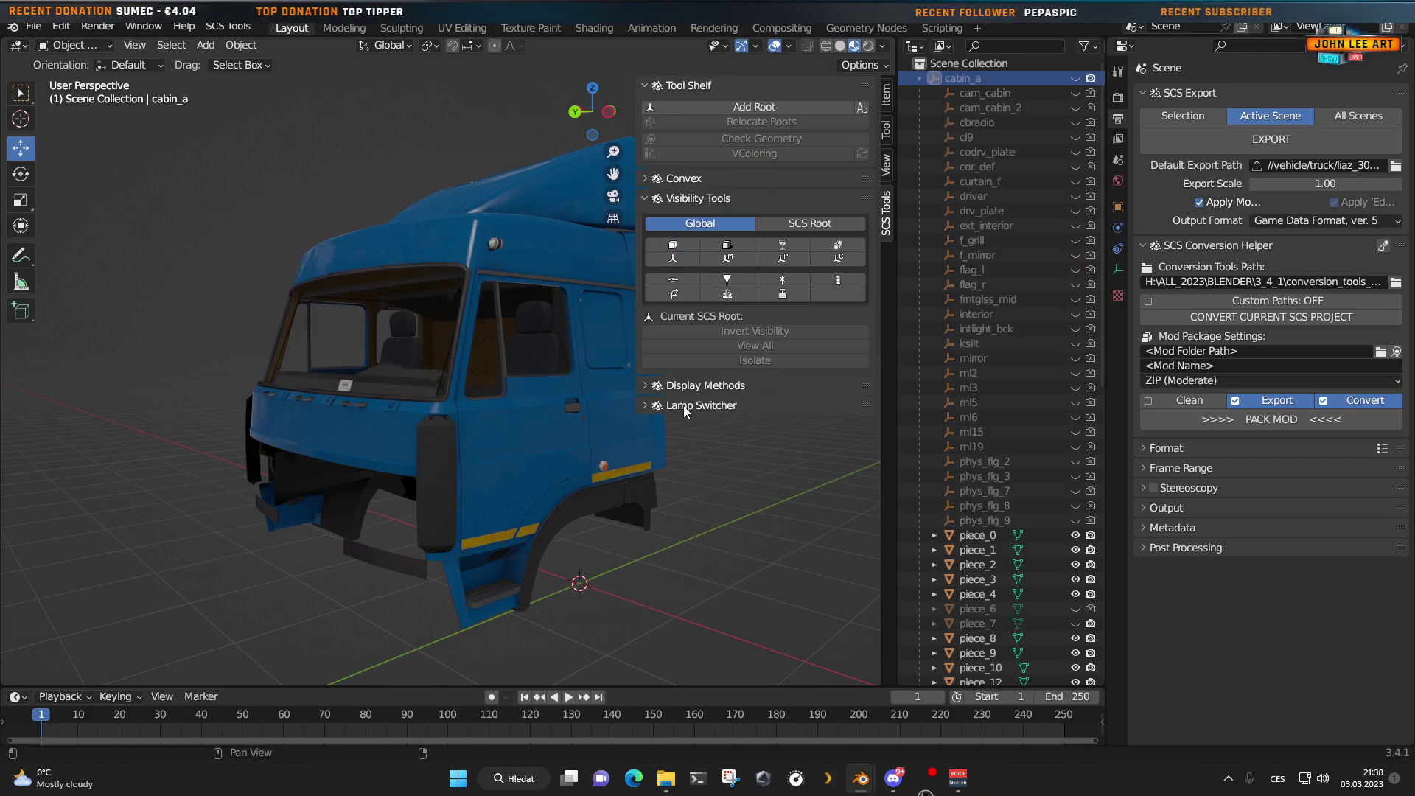
left_click_drag(636, 360, 811, 360)
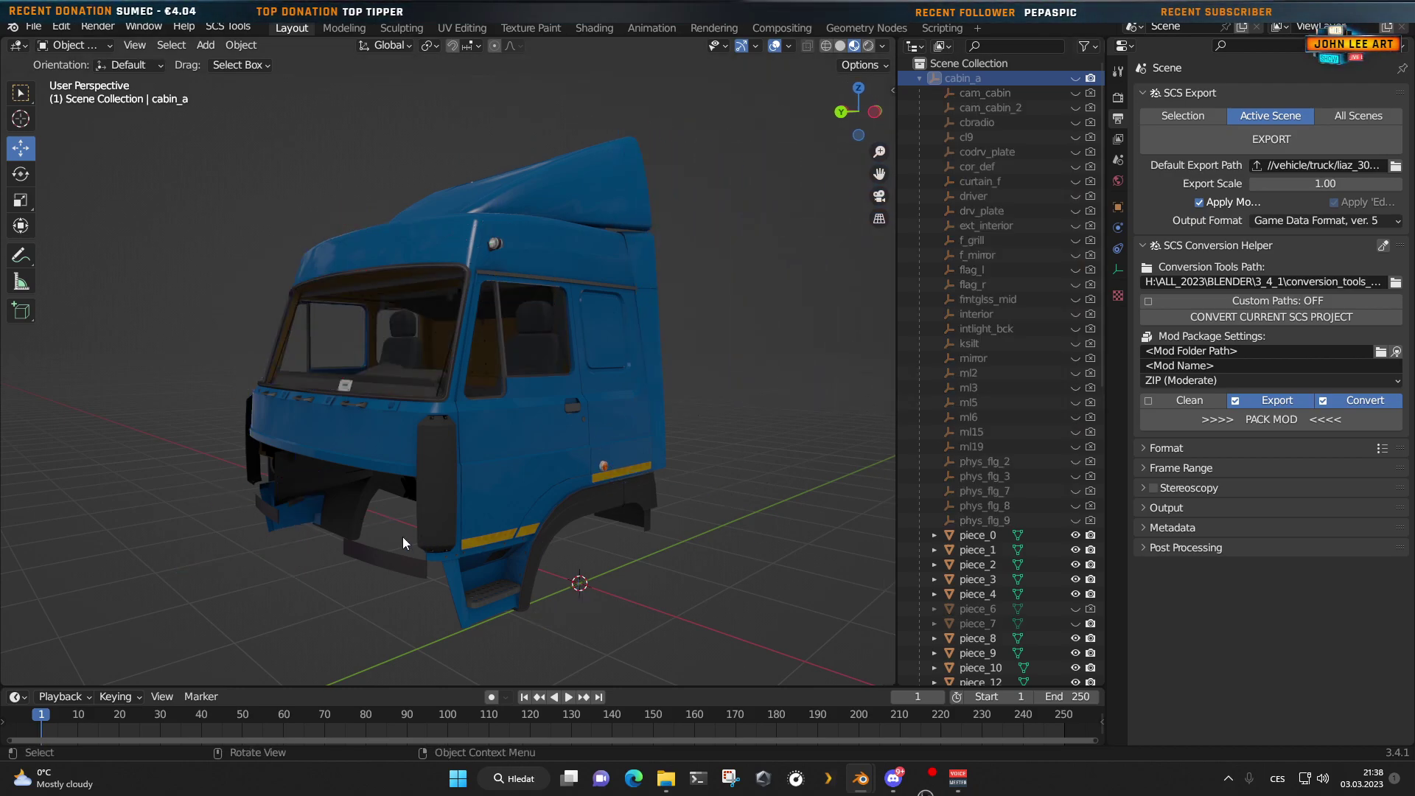
mouse_move(407, 544)
middle_mouse_down()
mouse_move(731, 549)
mouse_move(444, 543)
mouse_move(409, 561)
mouse_move(408, 610)
mouse_move(397, 551)
mouse_move(408, 540)
middle_mouse_up()
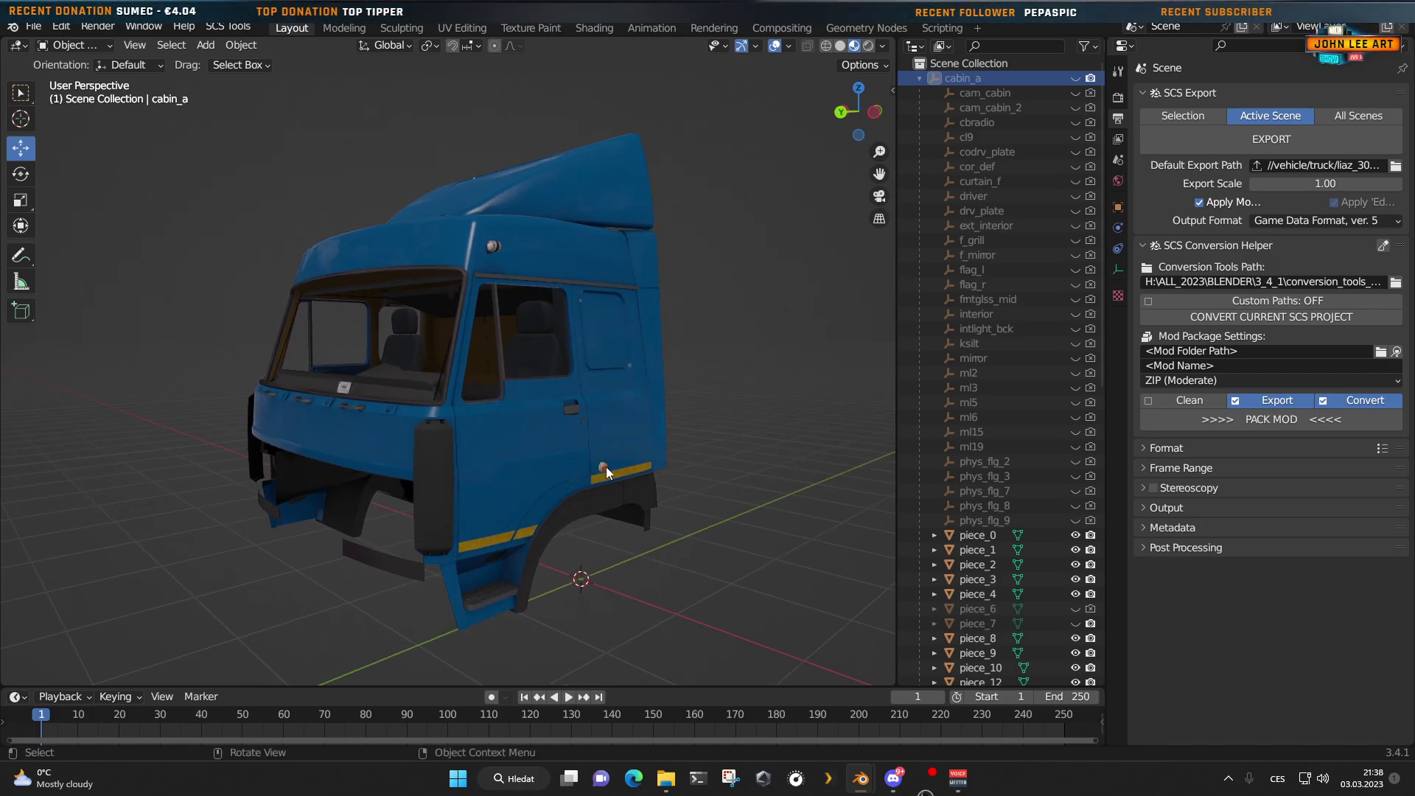
mouse_move(606, 466)
middle_mouse_down()
mouse_move(399, 470)
mouse_move(618, 469)
mouse_move(613, 533)
mouse_move(624, 467)
middle_mouse_up()
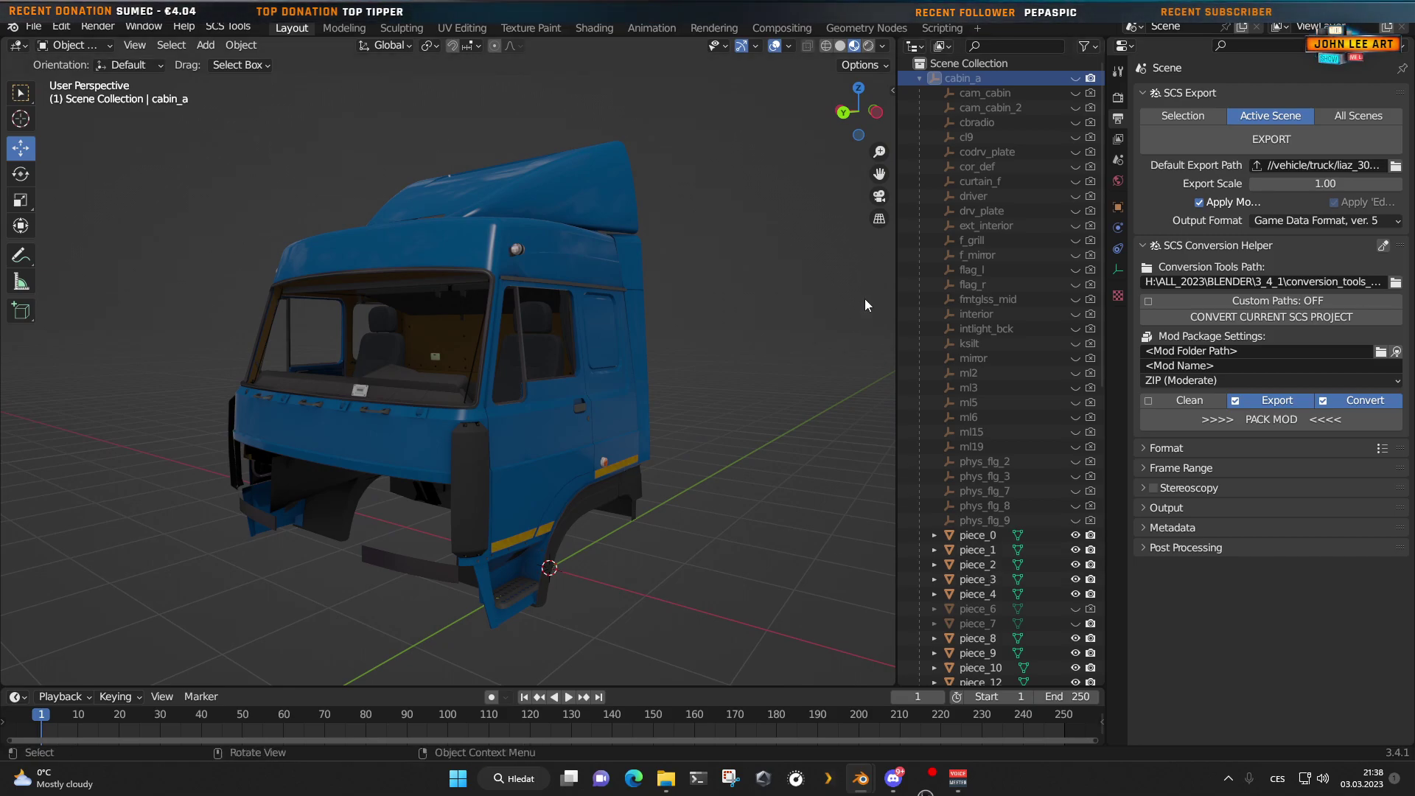
Step: Expand the Lamp Switcher and toggle the vehicle's Positional lamps on and off
left_click(893, 89)
left_click_drag(790, 116, 904, 118)
left_click(729, 409)
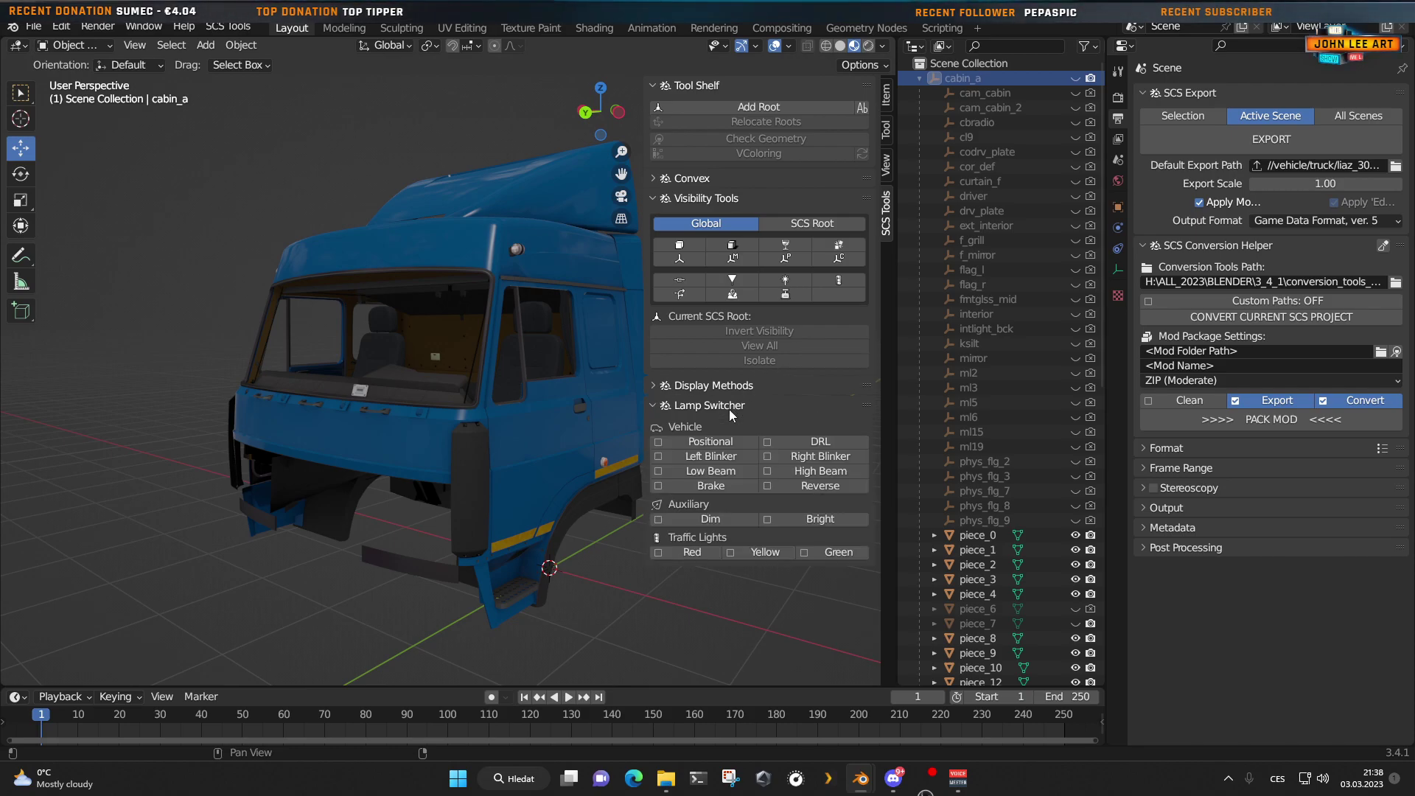
left_click(712, 439)
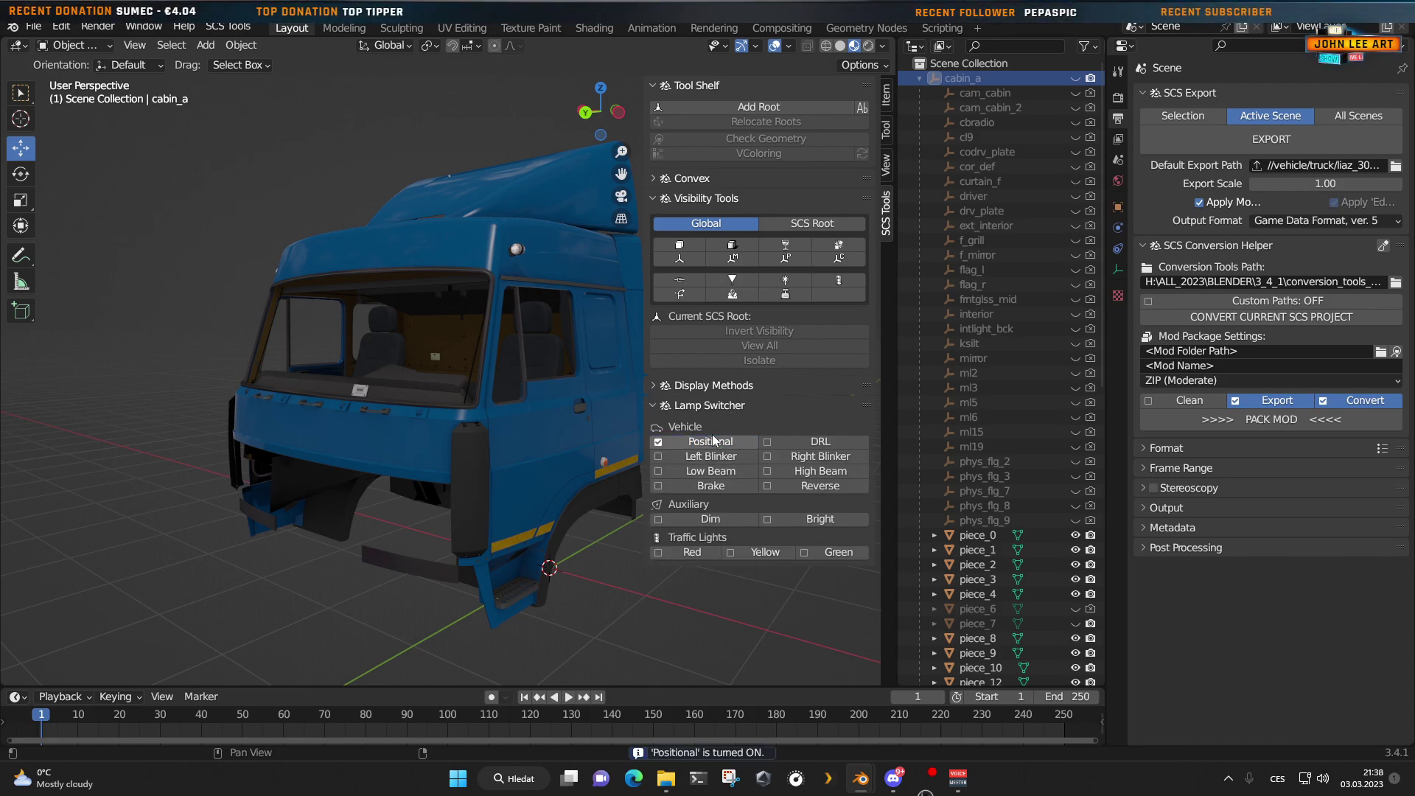
left_click(712, 440)
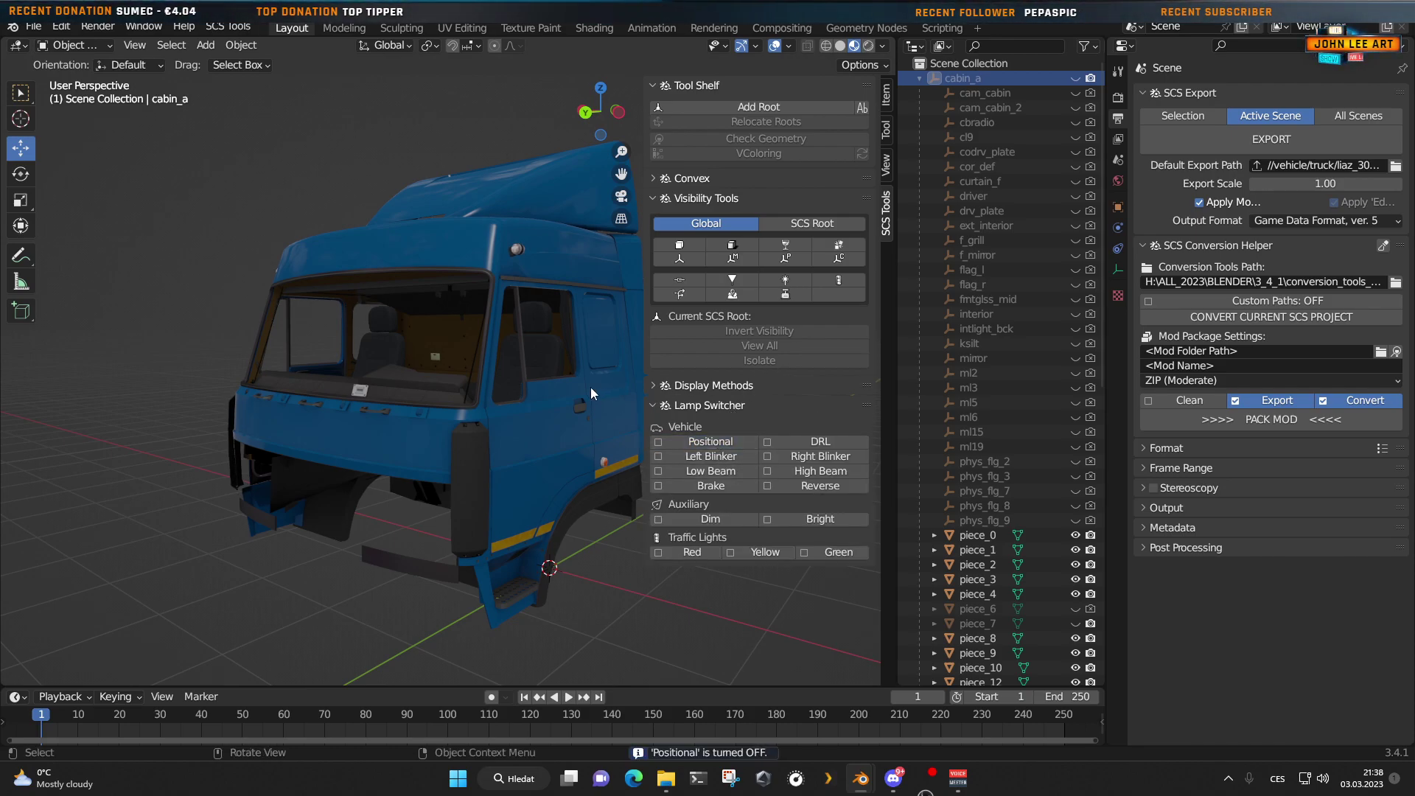
Step: Toggle the Positional lamps on and off while checking the cab's marker lamps from the rear and from the front
middle_click_drag(581, 377, 277, 422)
scroll(402, 400, "up", 3)
middle_click_drag(403, 399, 690, 451, "shift")
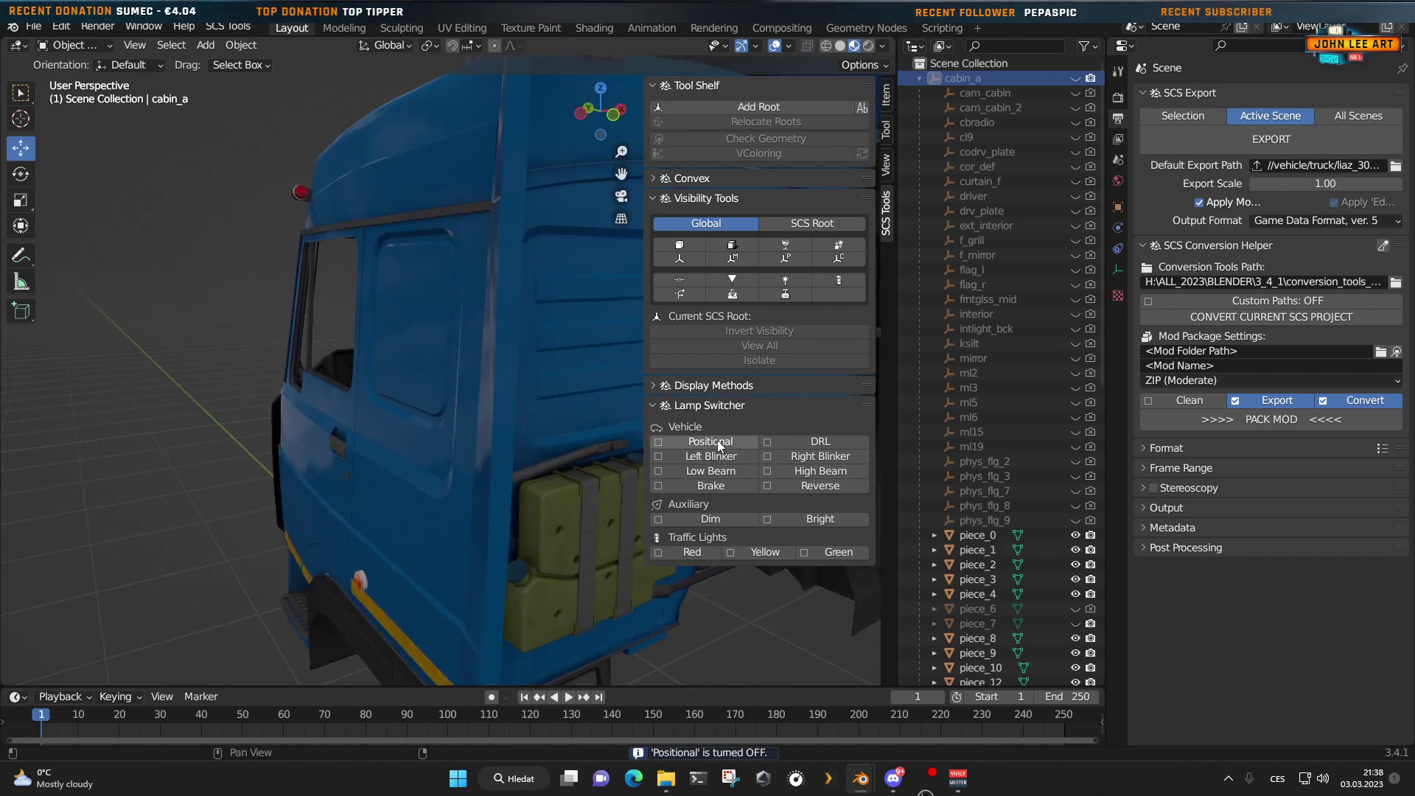
left_click(718, 440)
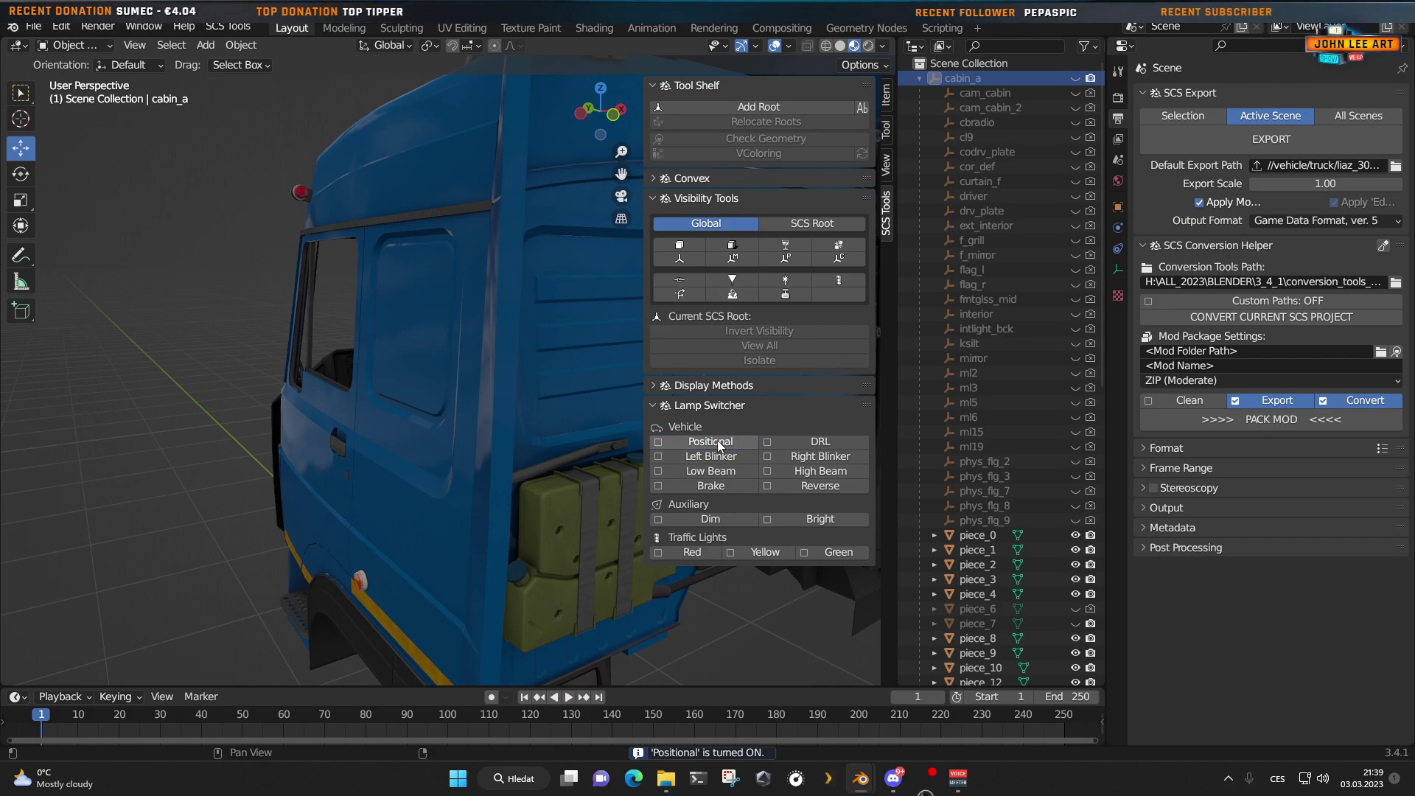
left_click(717, 442)
middle_click_drag(321, 431, 567, 476)
left_click(710, 443)
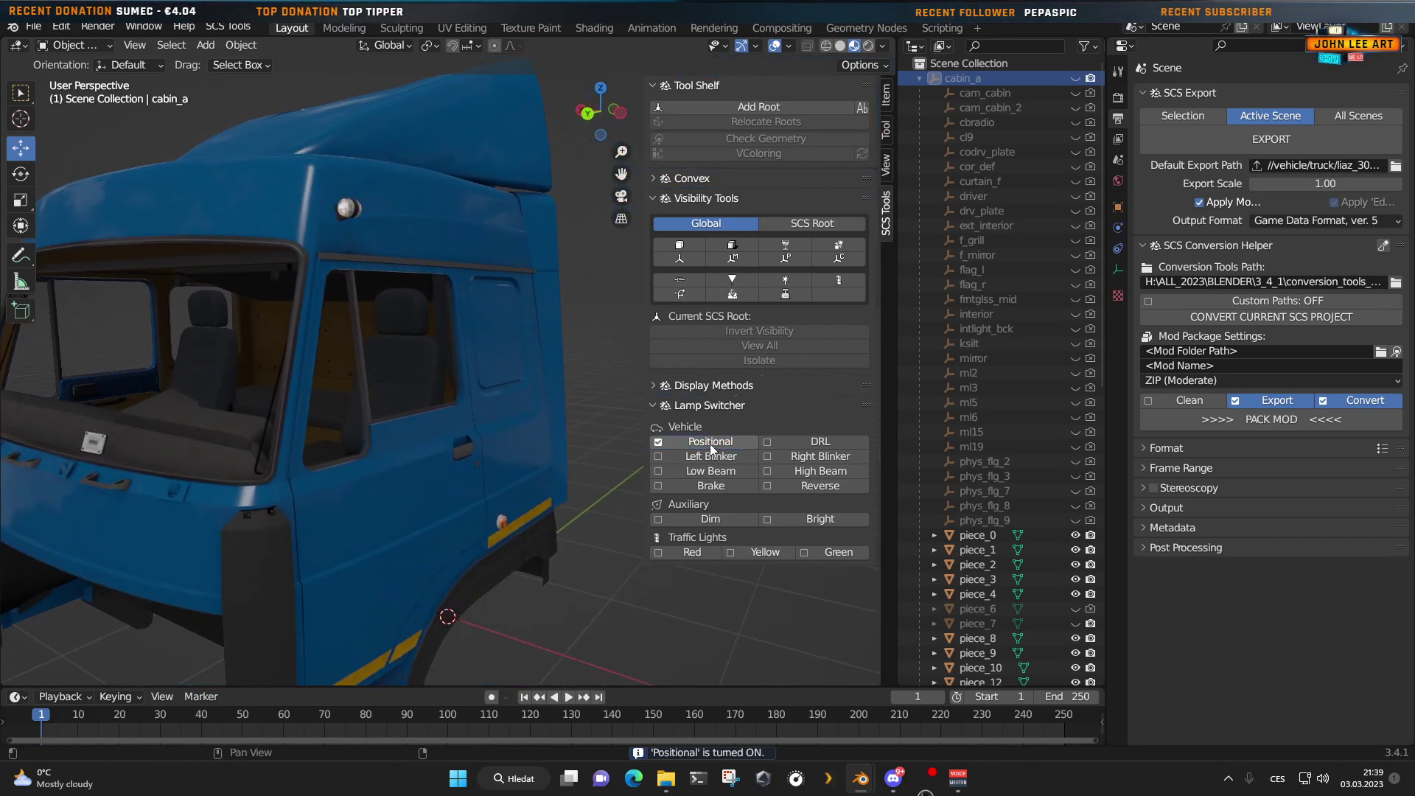
left_click(710, 444)
middle_click_drag(409, 484, 413, 423)
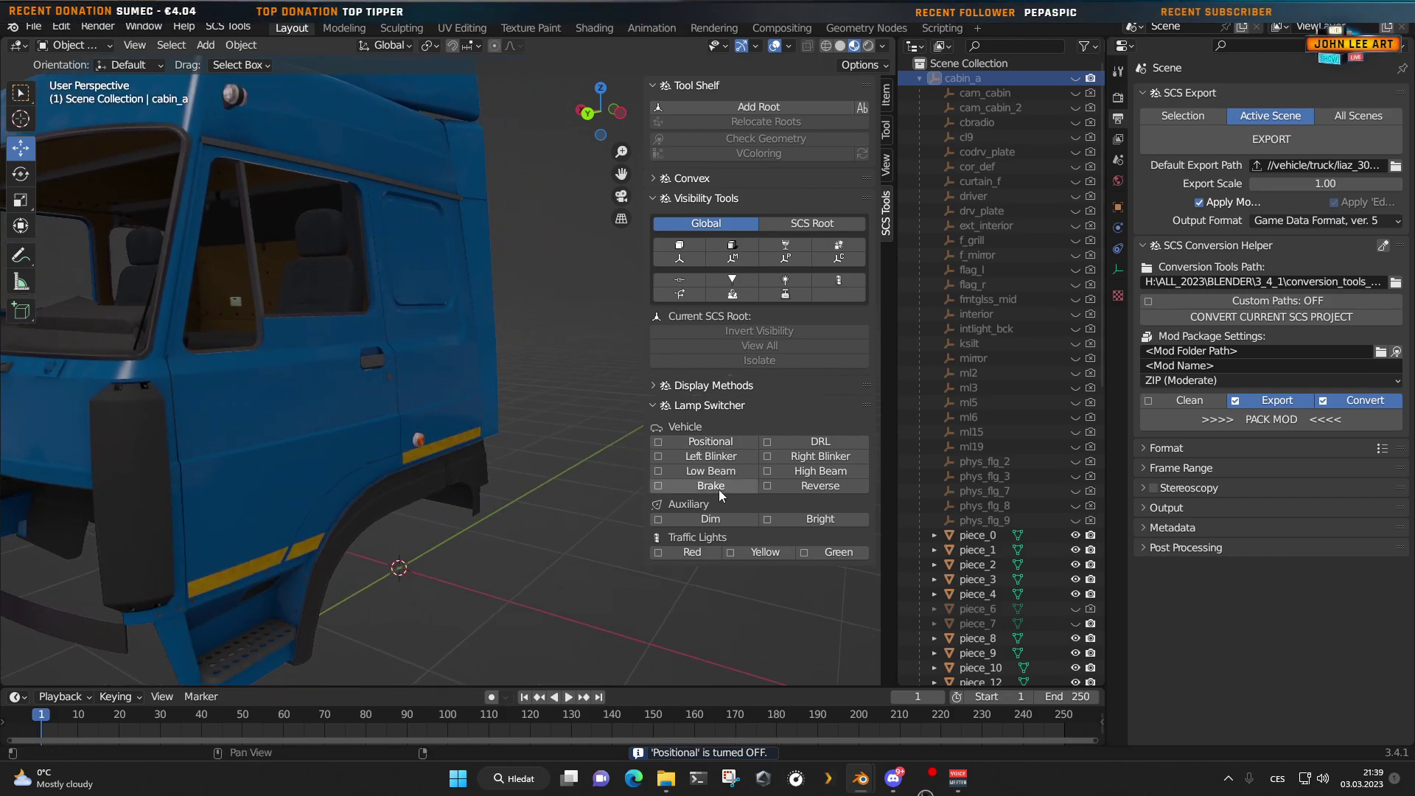
Step: Toggle the Left Blinker and the Right Blinker on and off to check the cab's side lamp
left_click(731, 455)
left_click(732, 454)
left_click(790, 455)
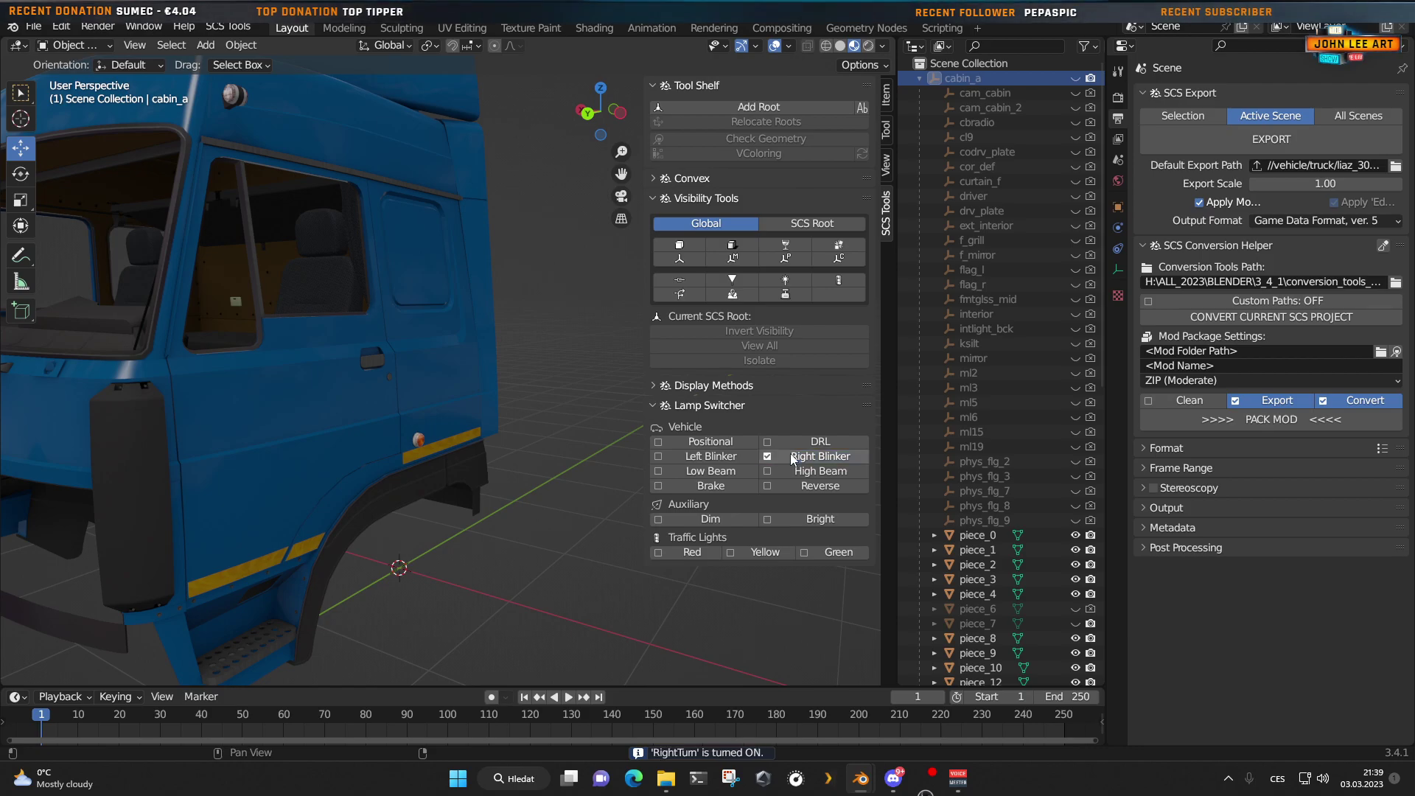
left_click(791, 455)
Step: Inspect the orange side marker lamp up close while switching the Left Blinker and Right Blinker on and off again
scroll(439, 532, "up", 6)
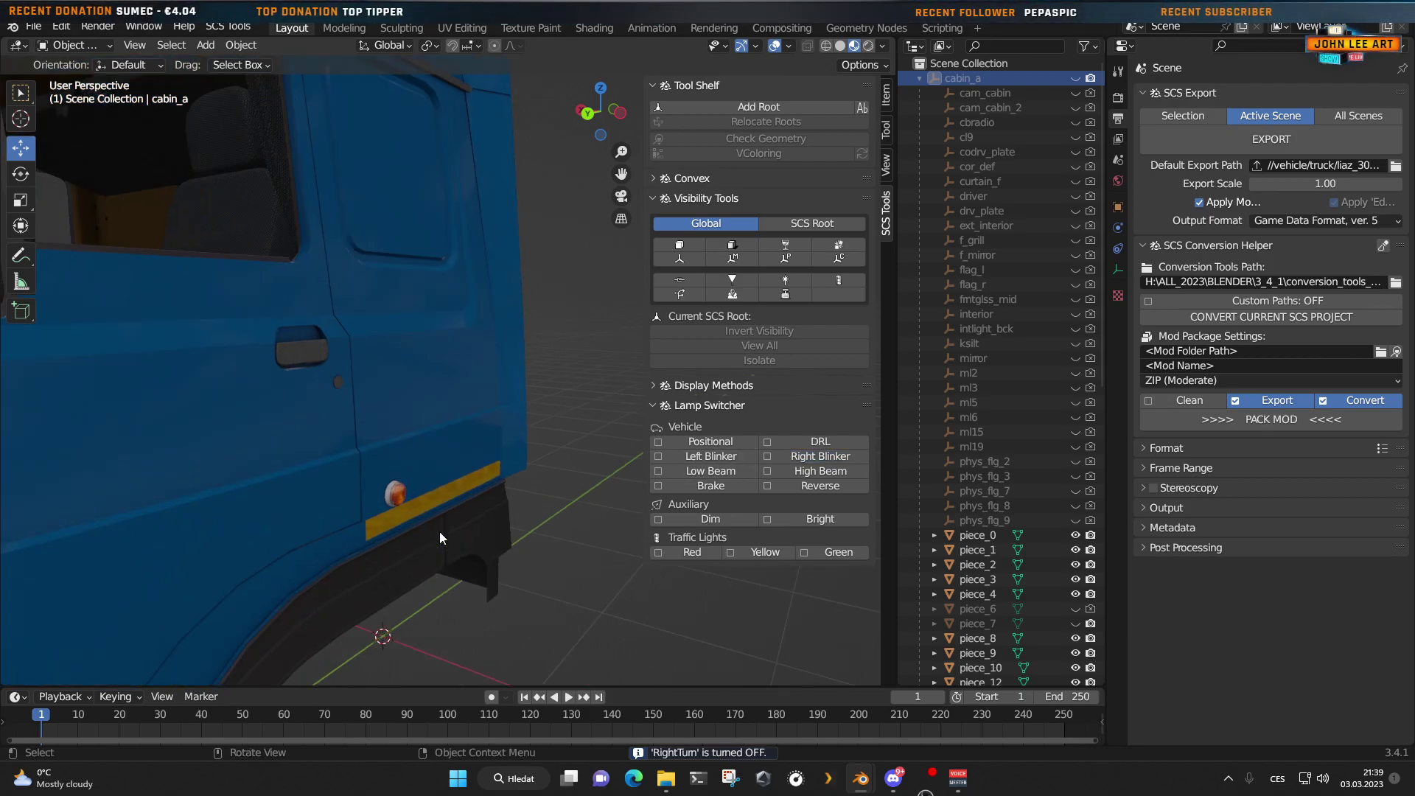
middle_click_drag(423, 551, 523, 453)
left_click(738, 455)
left_click(738, 455)
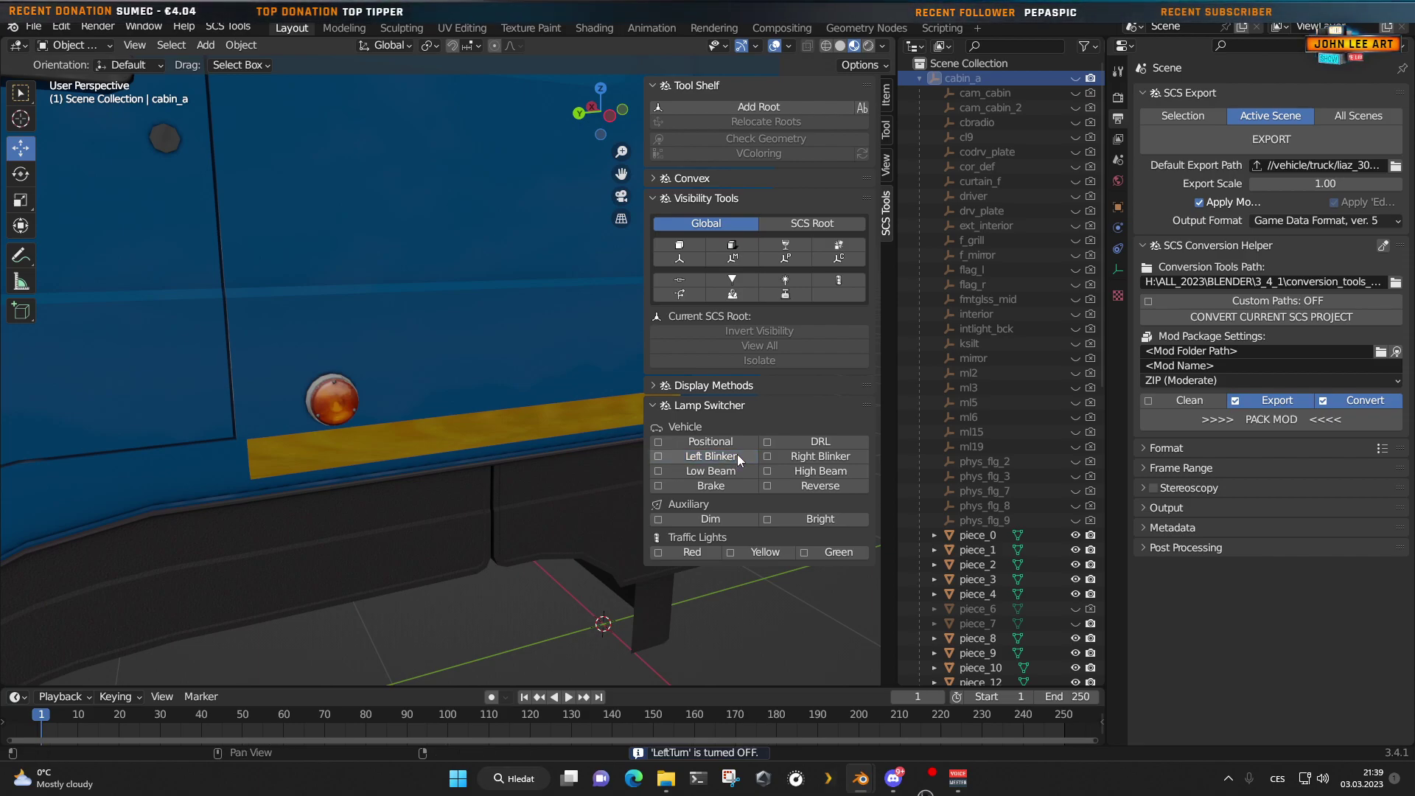
left_click(795, 457)
left_click(795, 457)
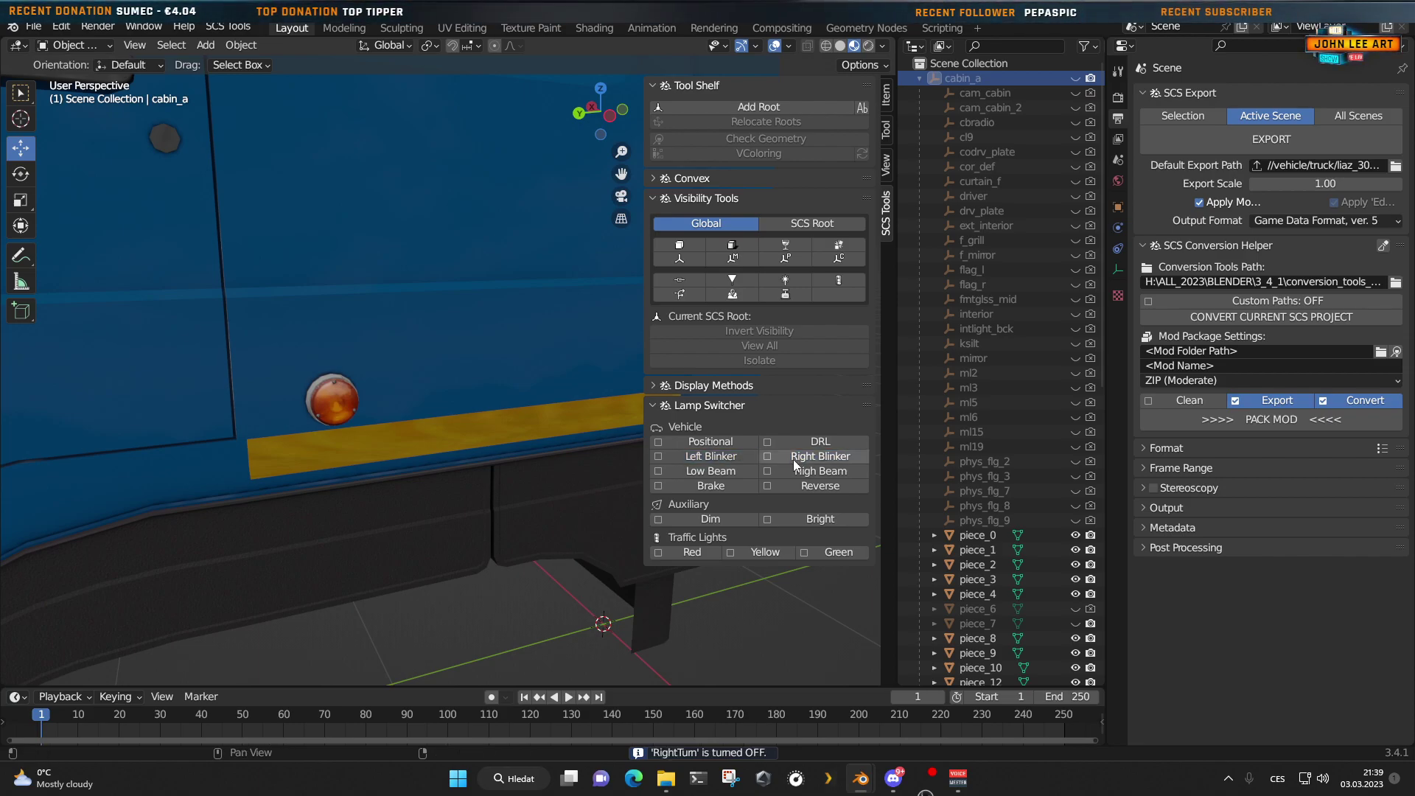
Step: Test the Low Beam, High Beam and Positional lamps on the side marker lamp, and collapse the Lamp Switcher
left_click(723, 476)
left_click(723, 475)
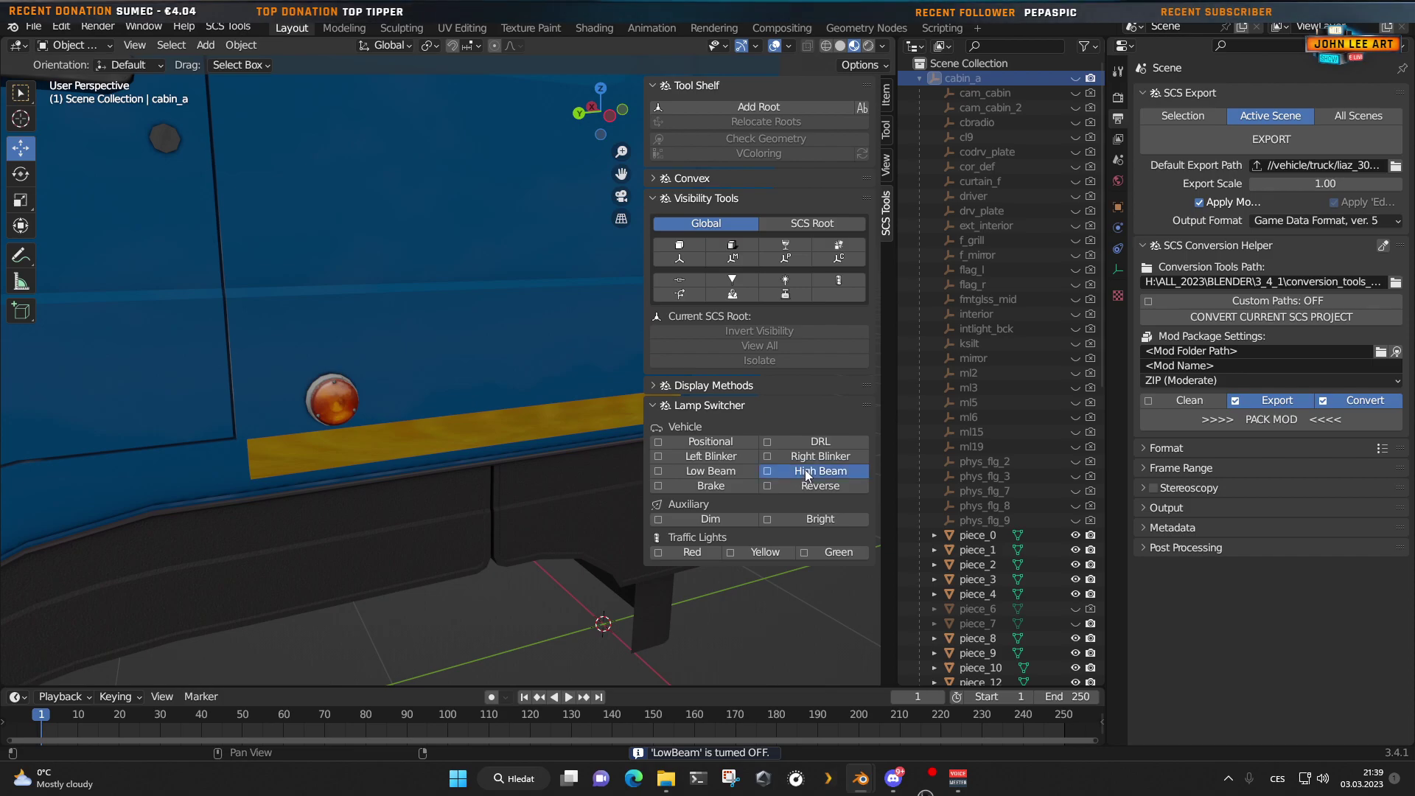
left_click(808, 476)
left_click(809, 476)
left_click(719, 440)
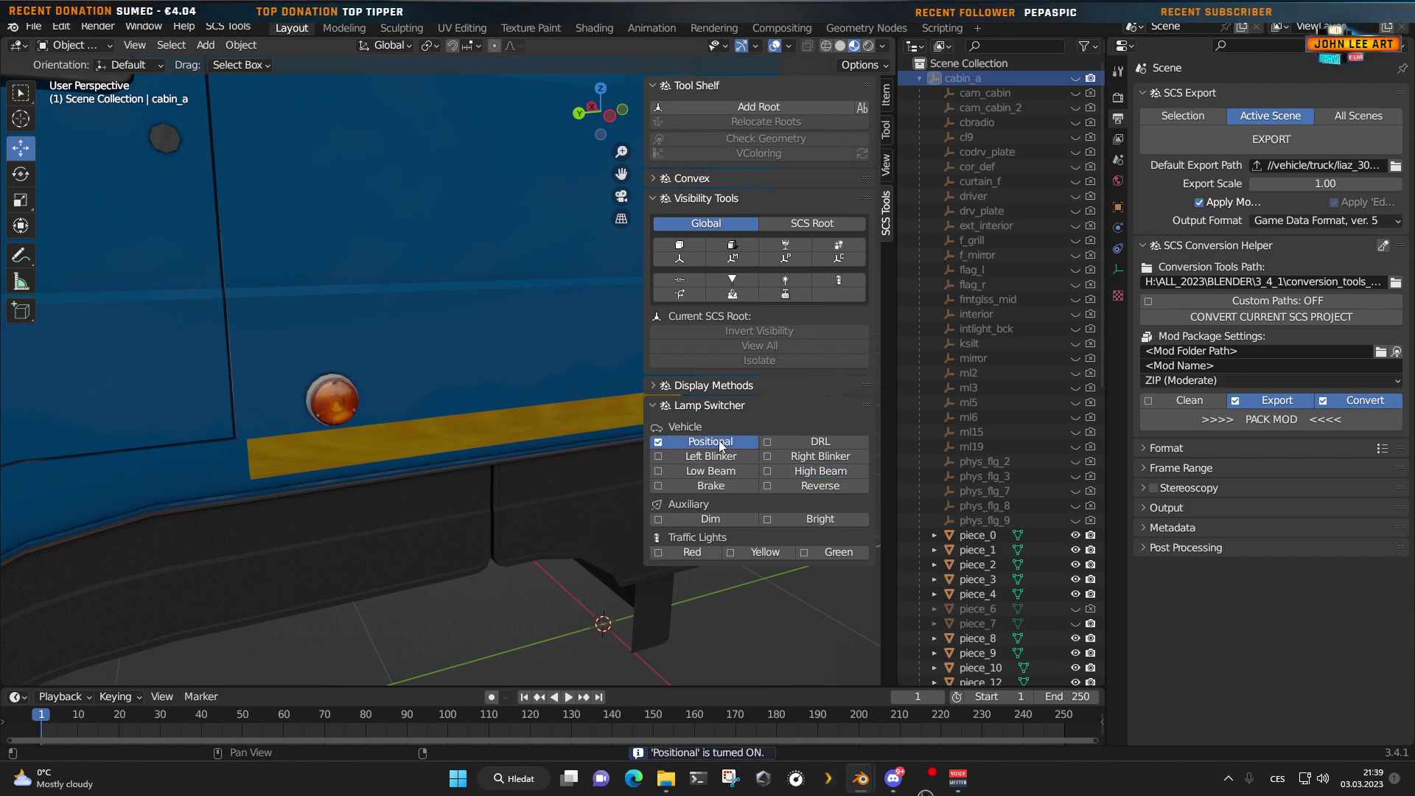
left_click(719, 442)
left_click(719, 442)
left_click(719, 442)
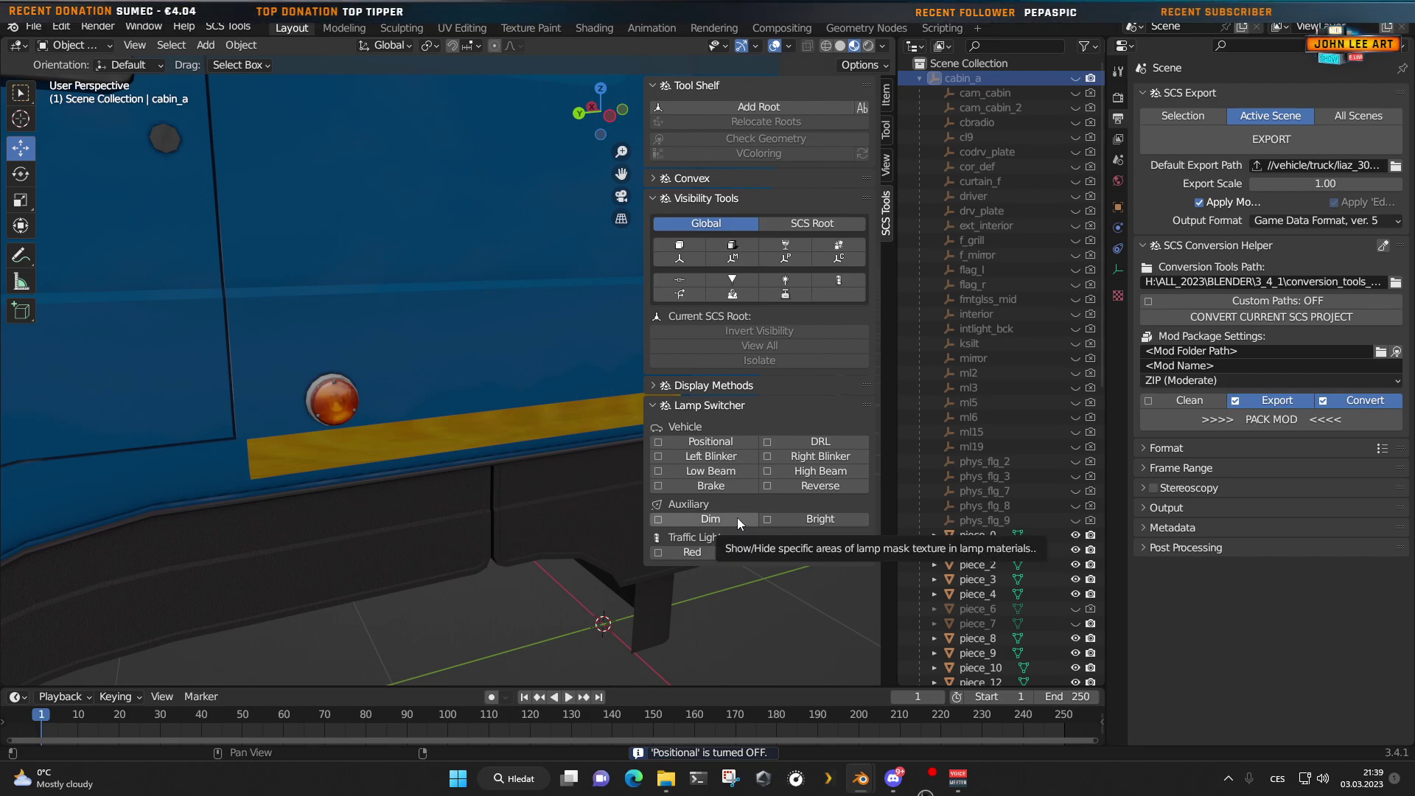
left_click(704, 405)
Step: Unhide the locators from ml2 through phys_flg_9 under cabin_a
scroll(357, 483, "down", 8)
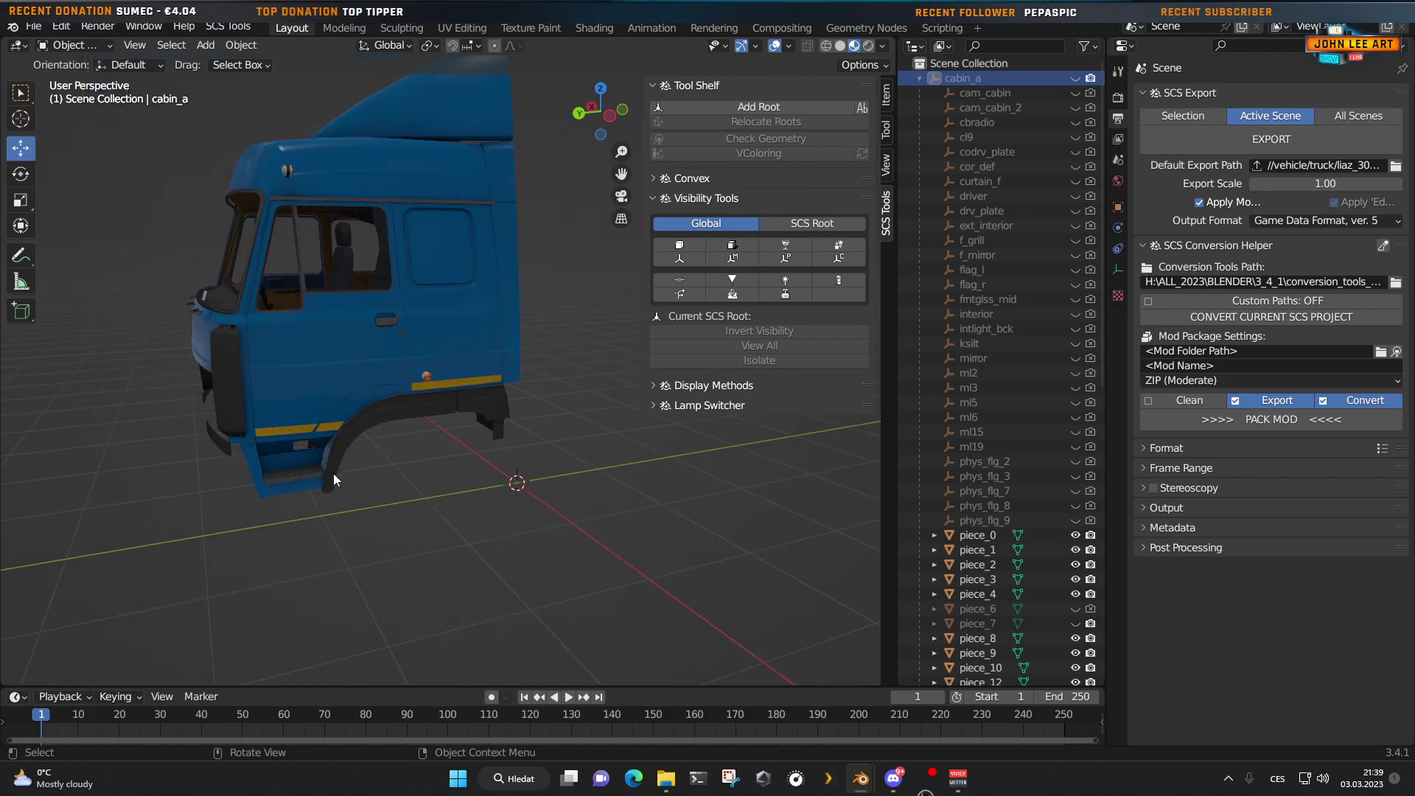
middle_click_drag(333, 473, 379, 496)
scroll(381, 502, "up", 4)
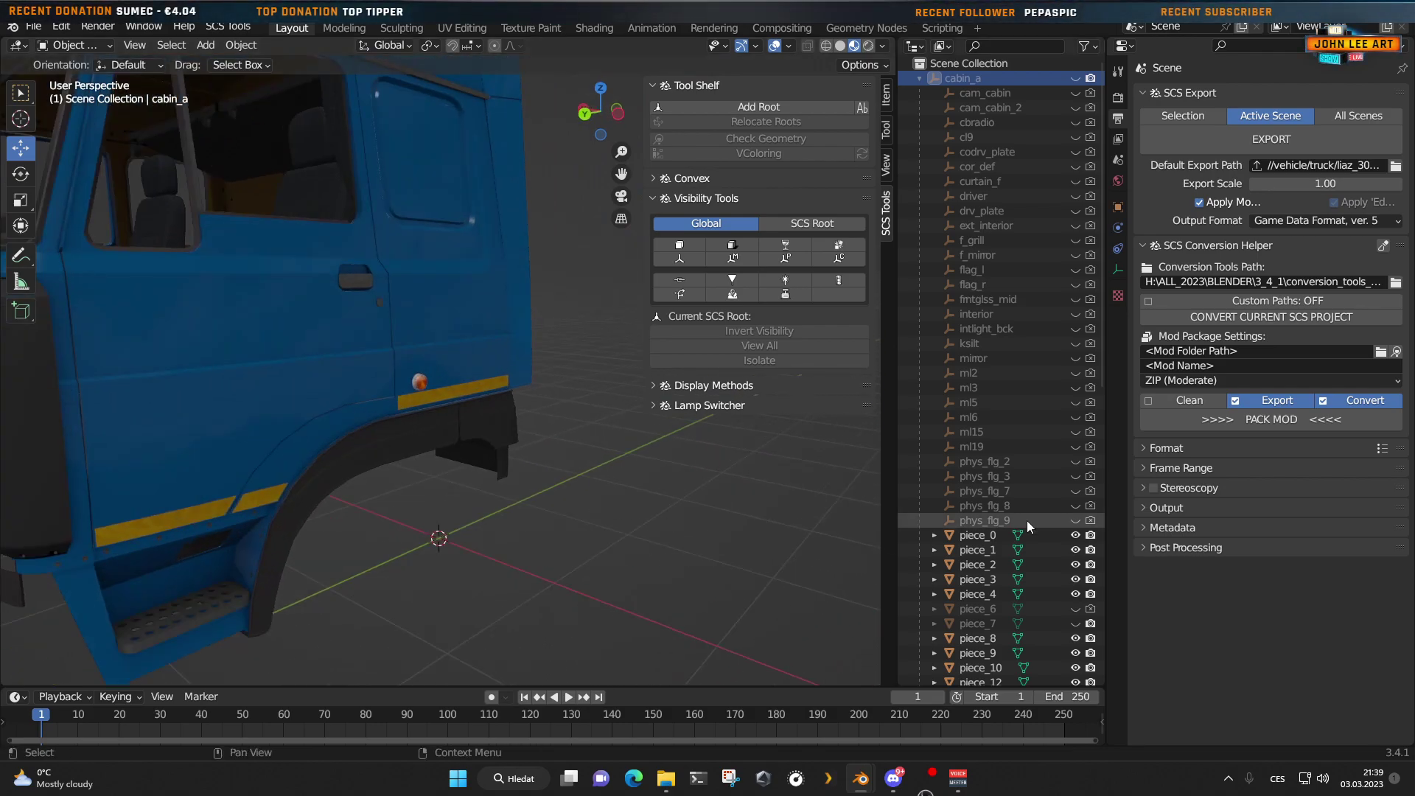
scroll(1034, 507, "down", 4)
scroll(1028, 511, "up", 4)
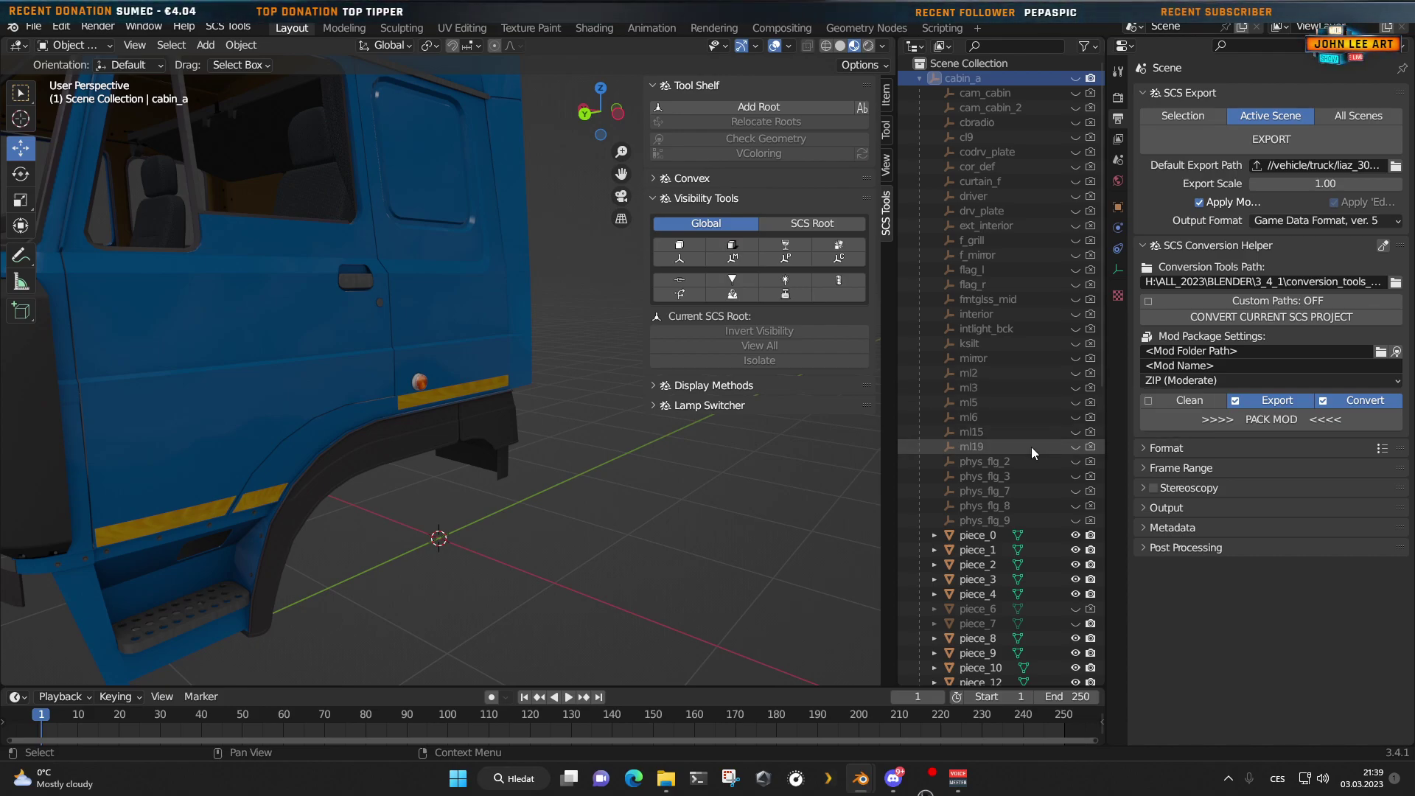
left_click(1032, 377)
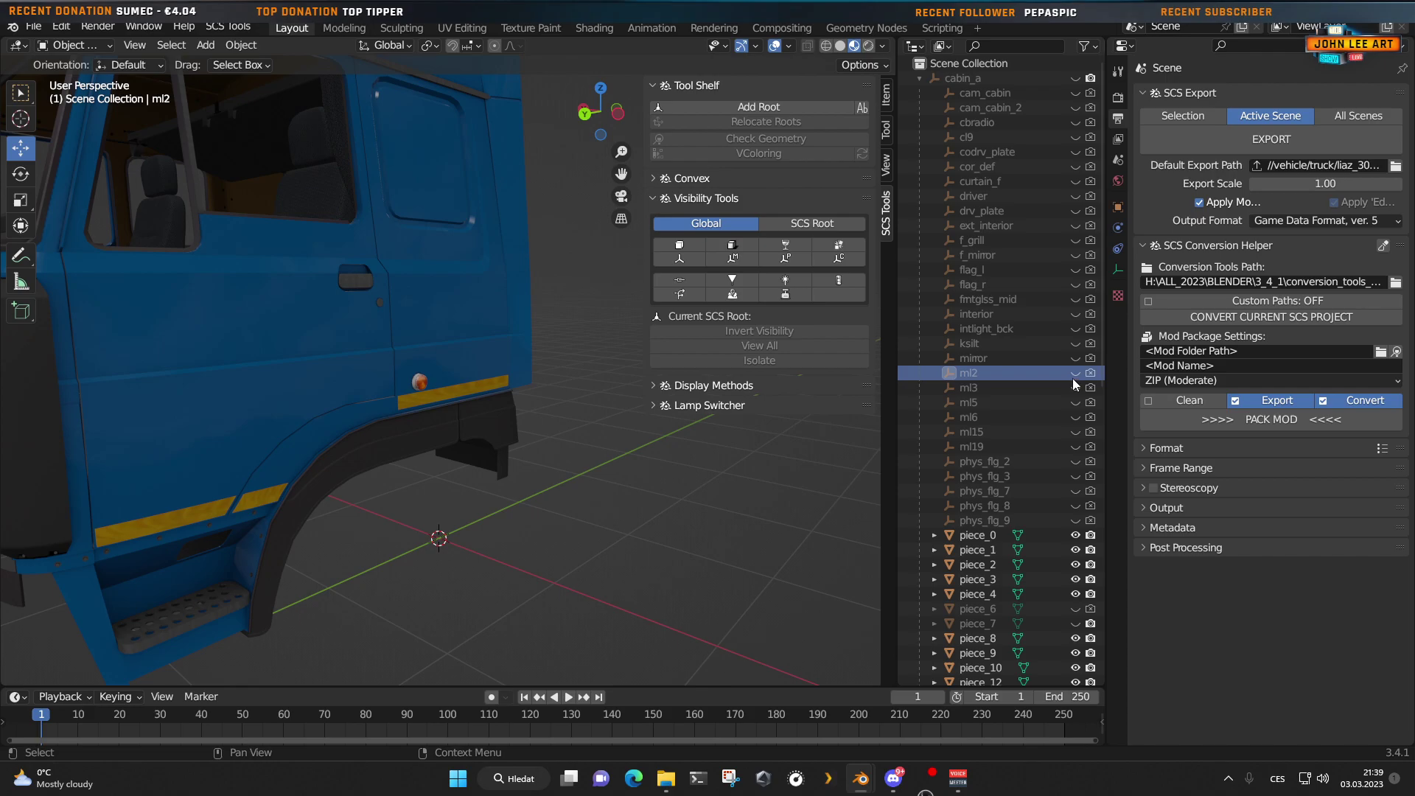
left_click_drag(1073, 378, 1077, 520)
Step: Select the ml15 locator on the orange side marker lamp above the wheel arch
scroll(414, 512, "up", 2)
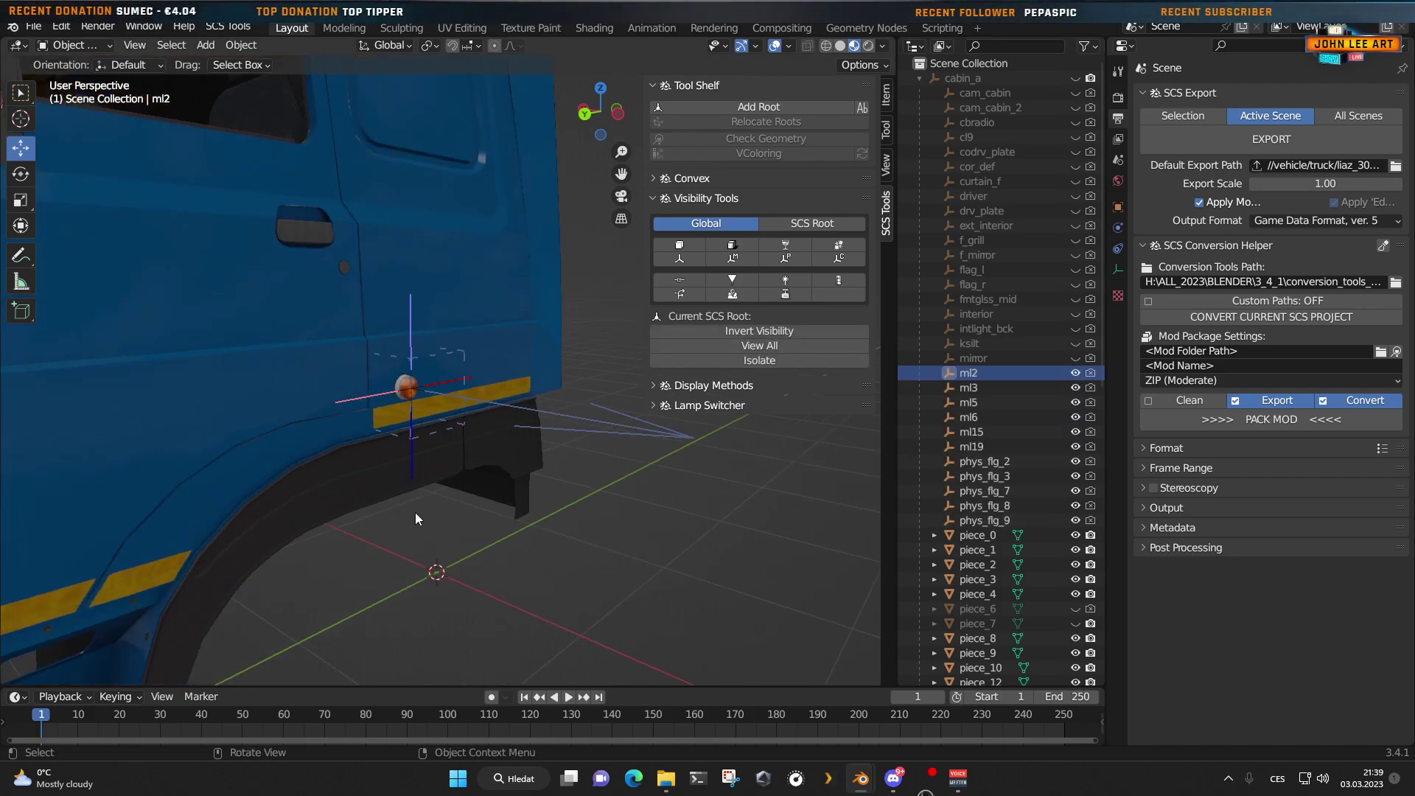
scroll(414, 512, "up", 5)
left_click(285, 449)
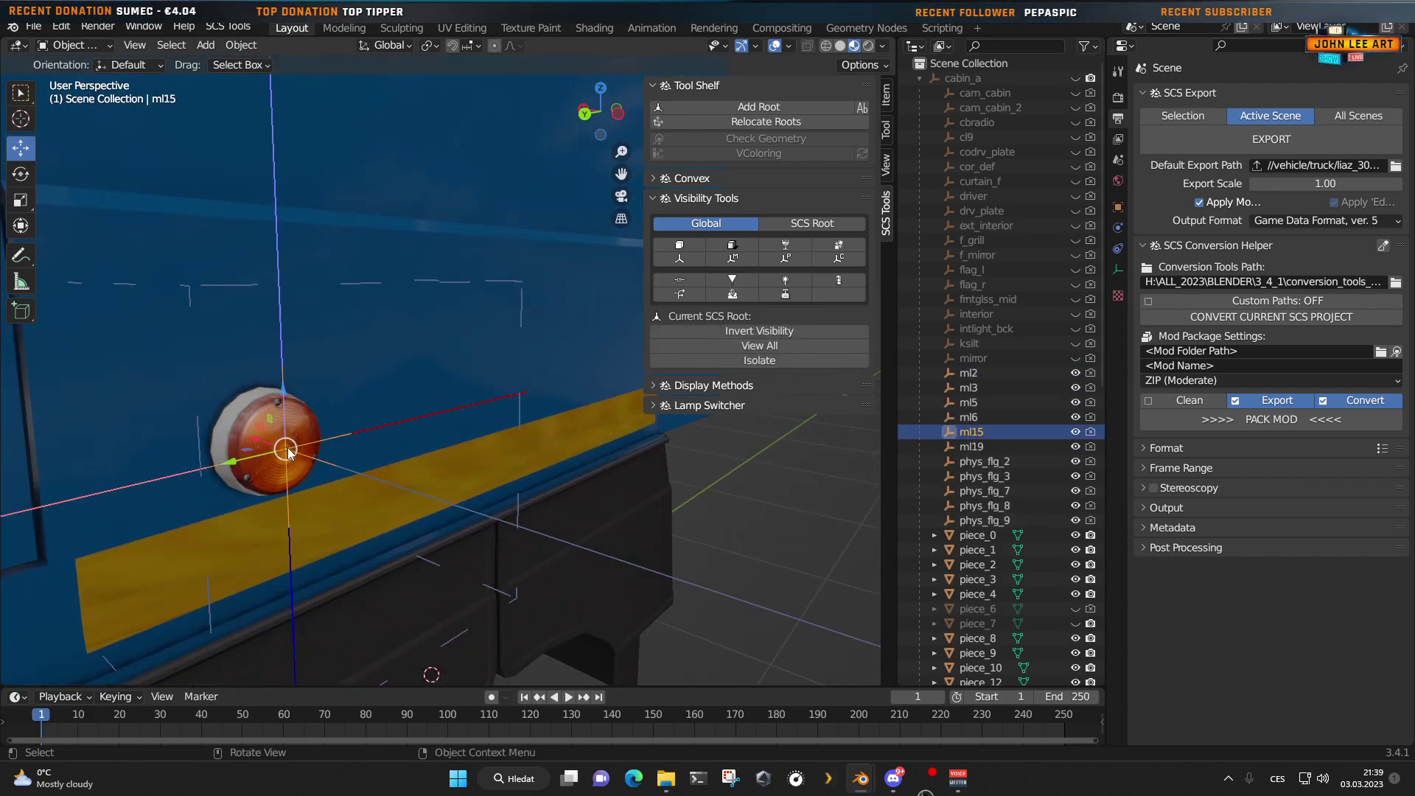
Step: Look through the property categories and show the SCS locator settings of the ml15 locator
left_click(1118, 208)
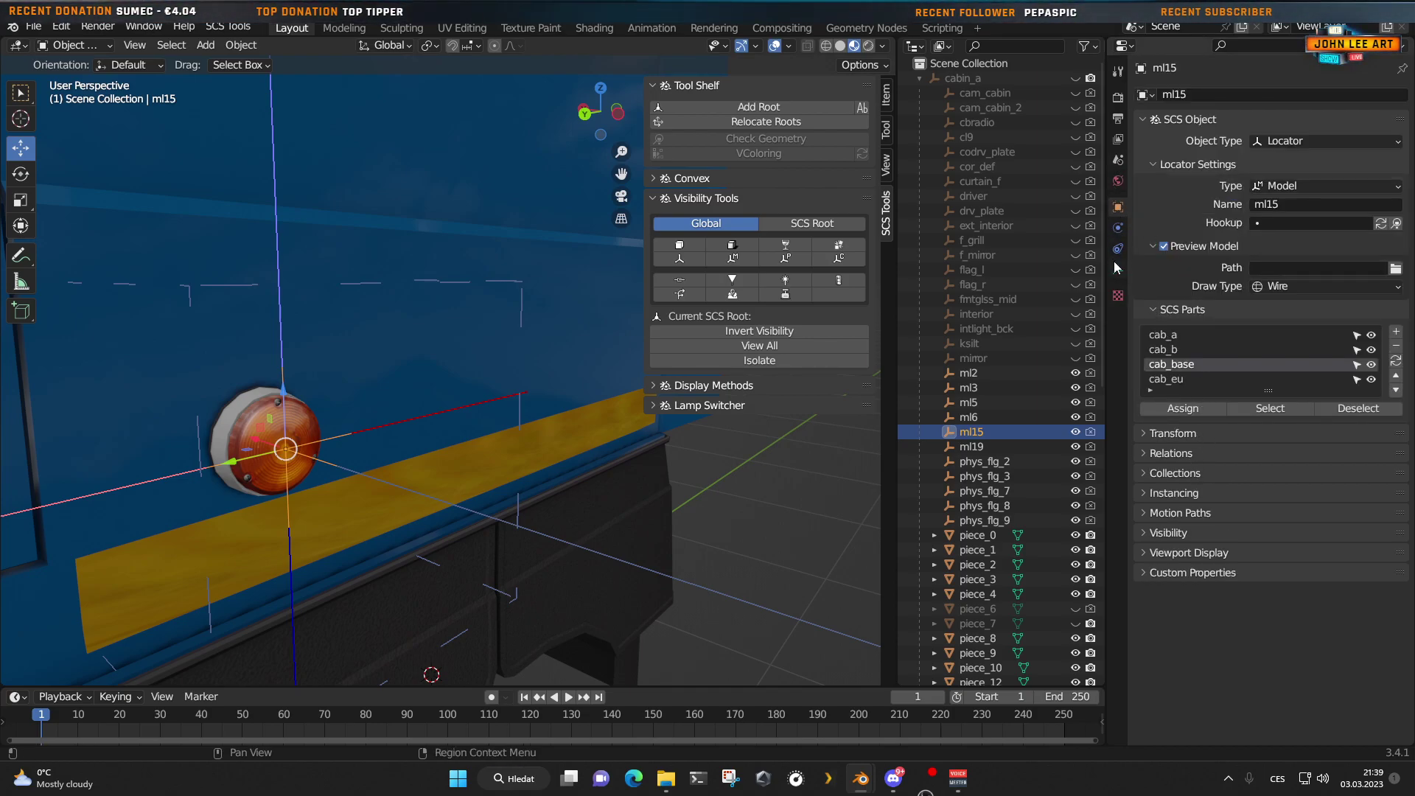
left_click(1117, 271)
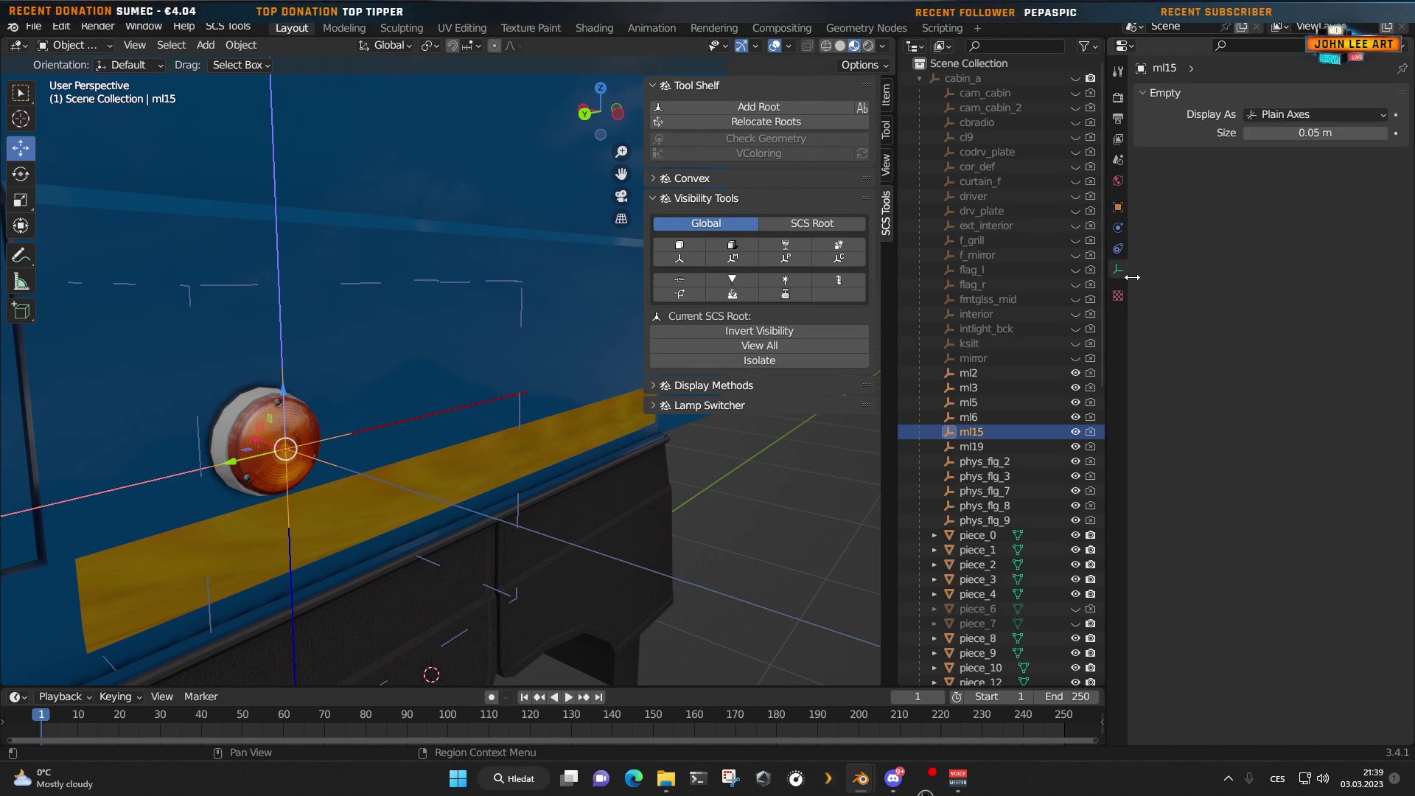
left_click(1118, 118)
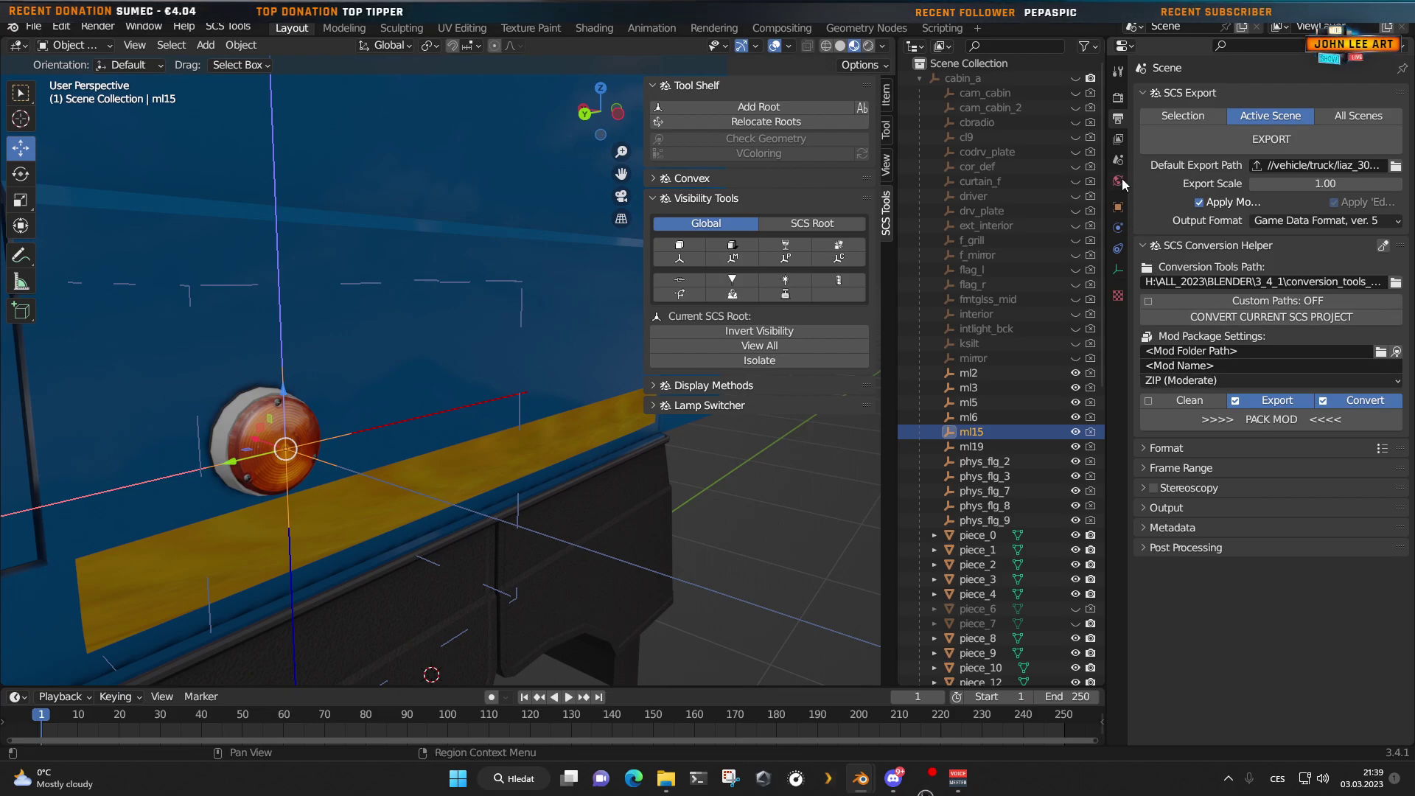
left_click(1118, 139)
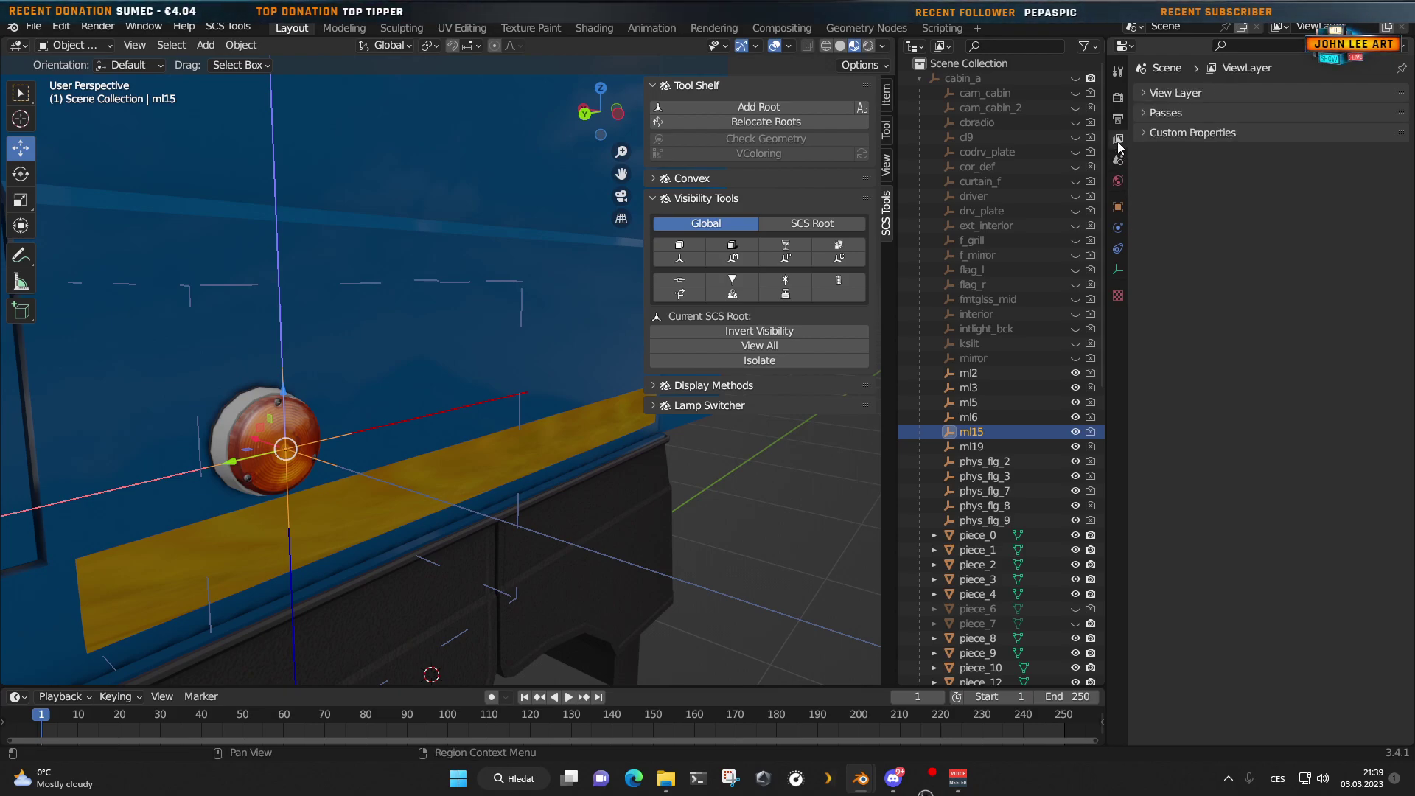
left_click(1118, 207)
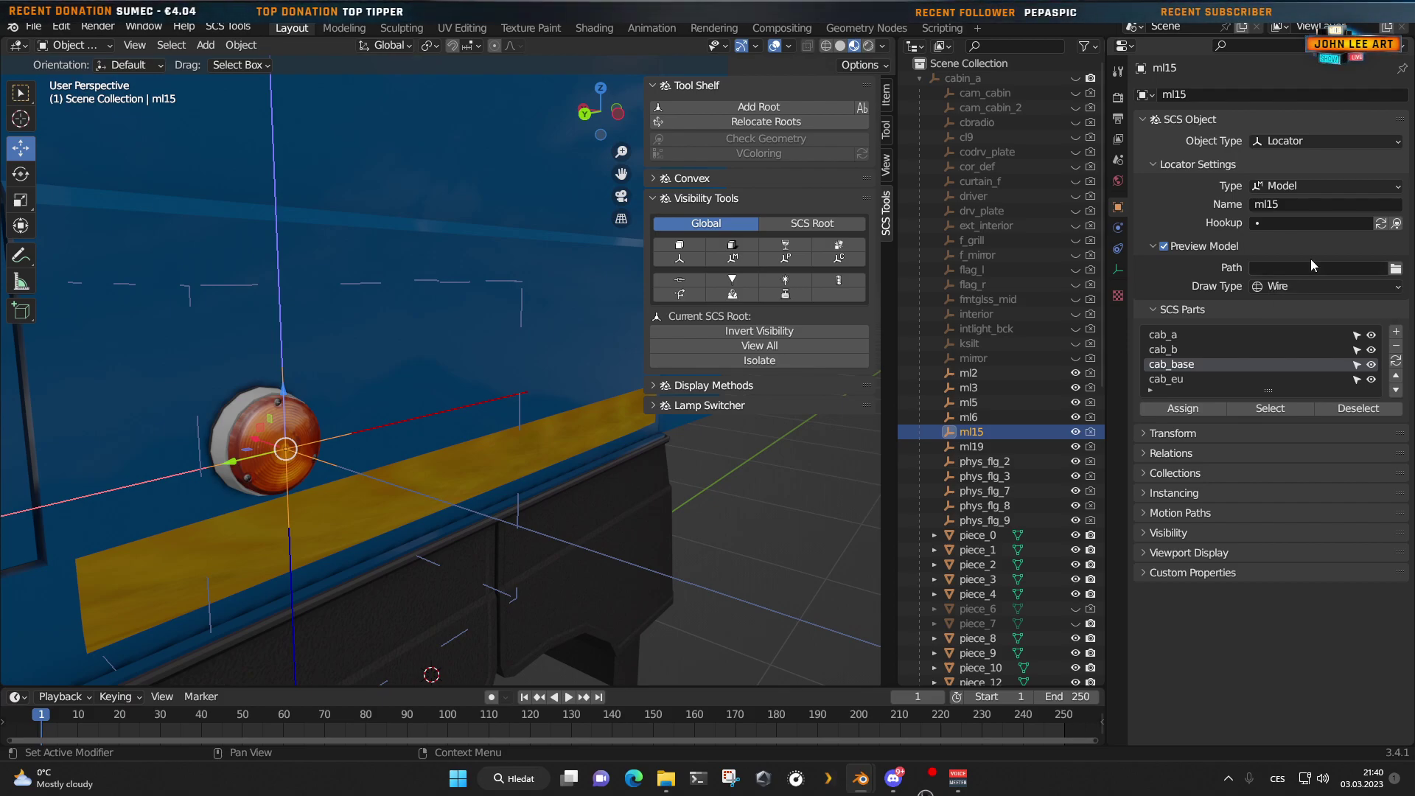
Step: Search the ml15 locator's hookup options for "left" and check the available preview draw types
left_click(1331, 225)
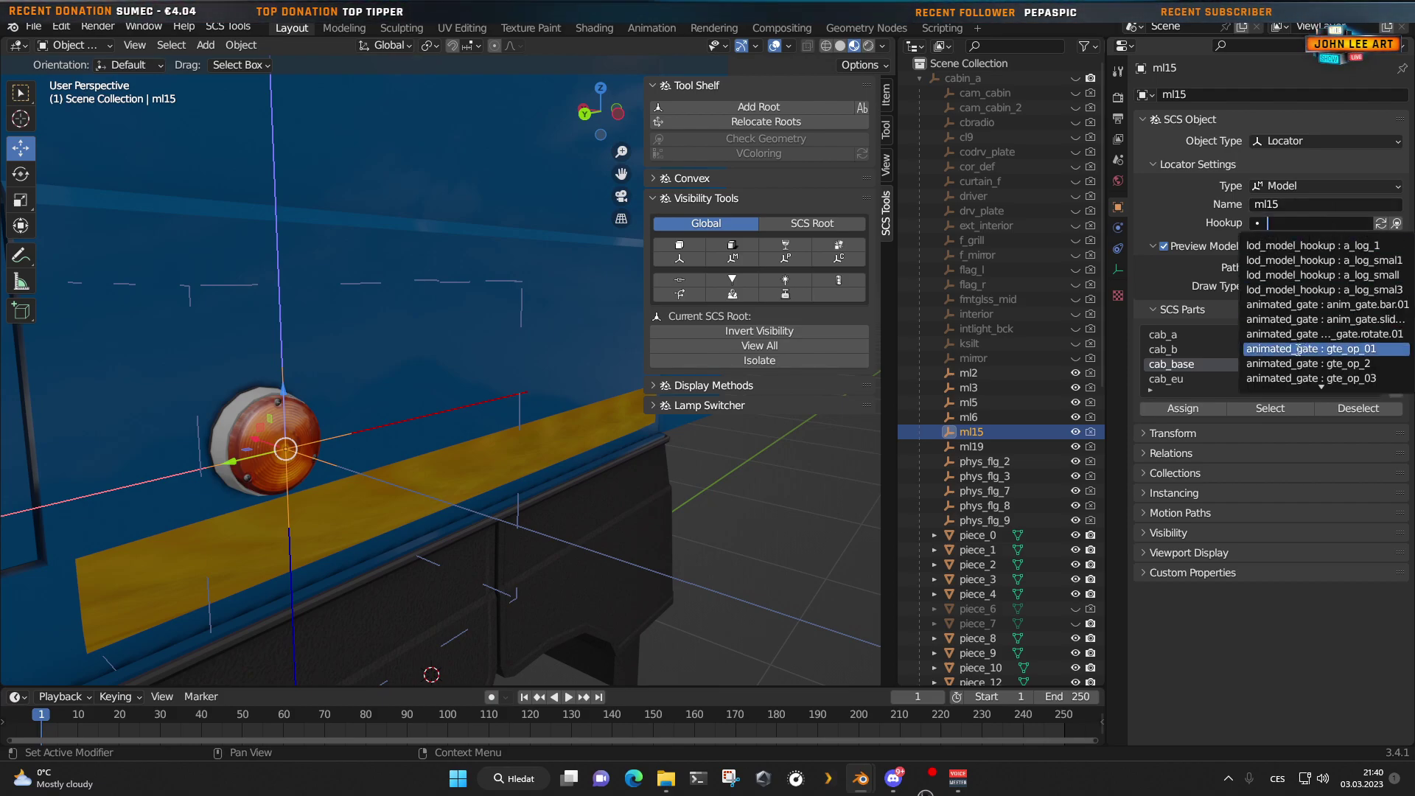
scroll(1298, 349, "down", 10)
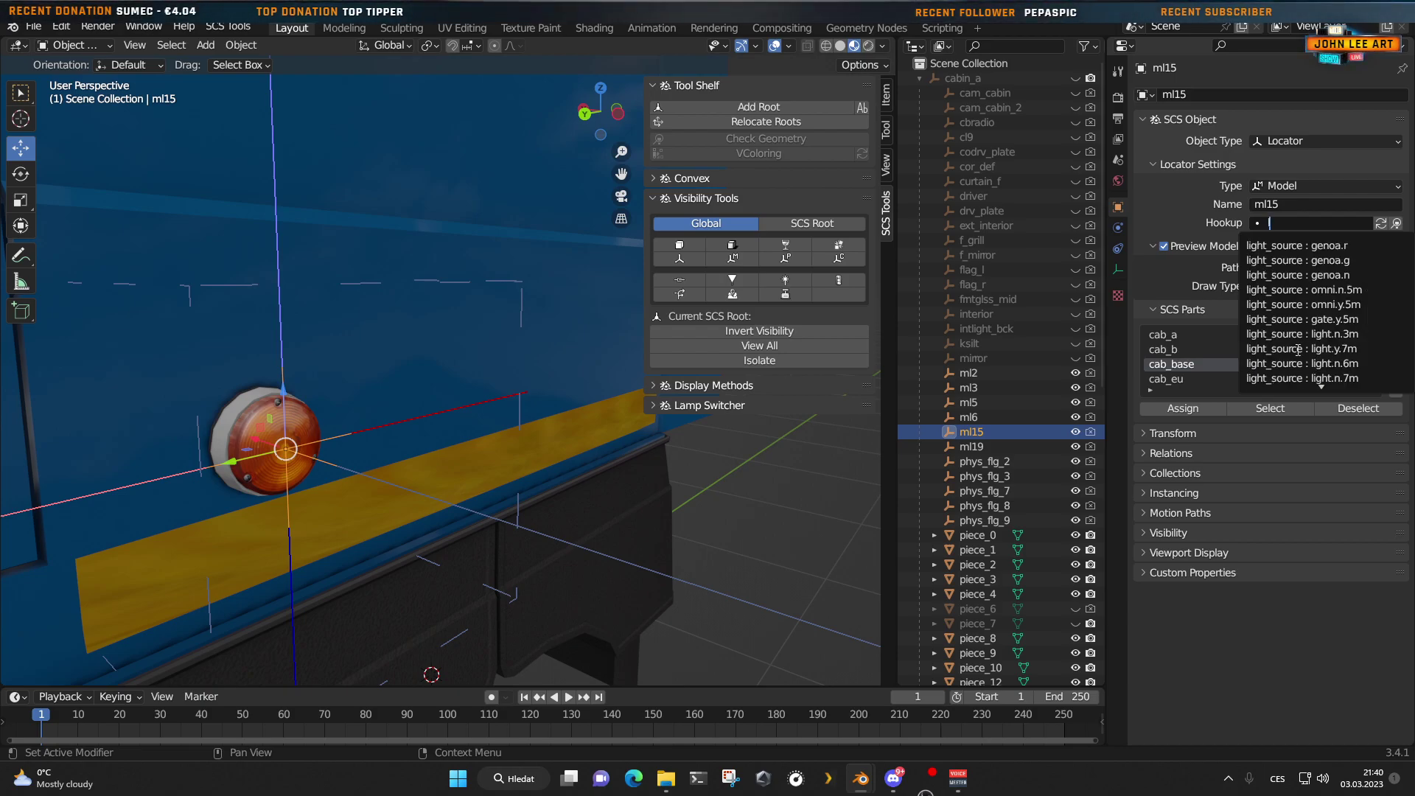
type("left")
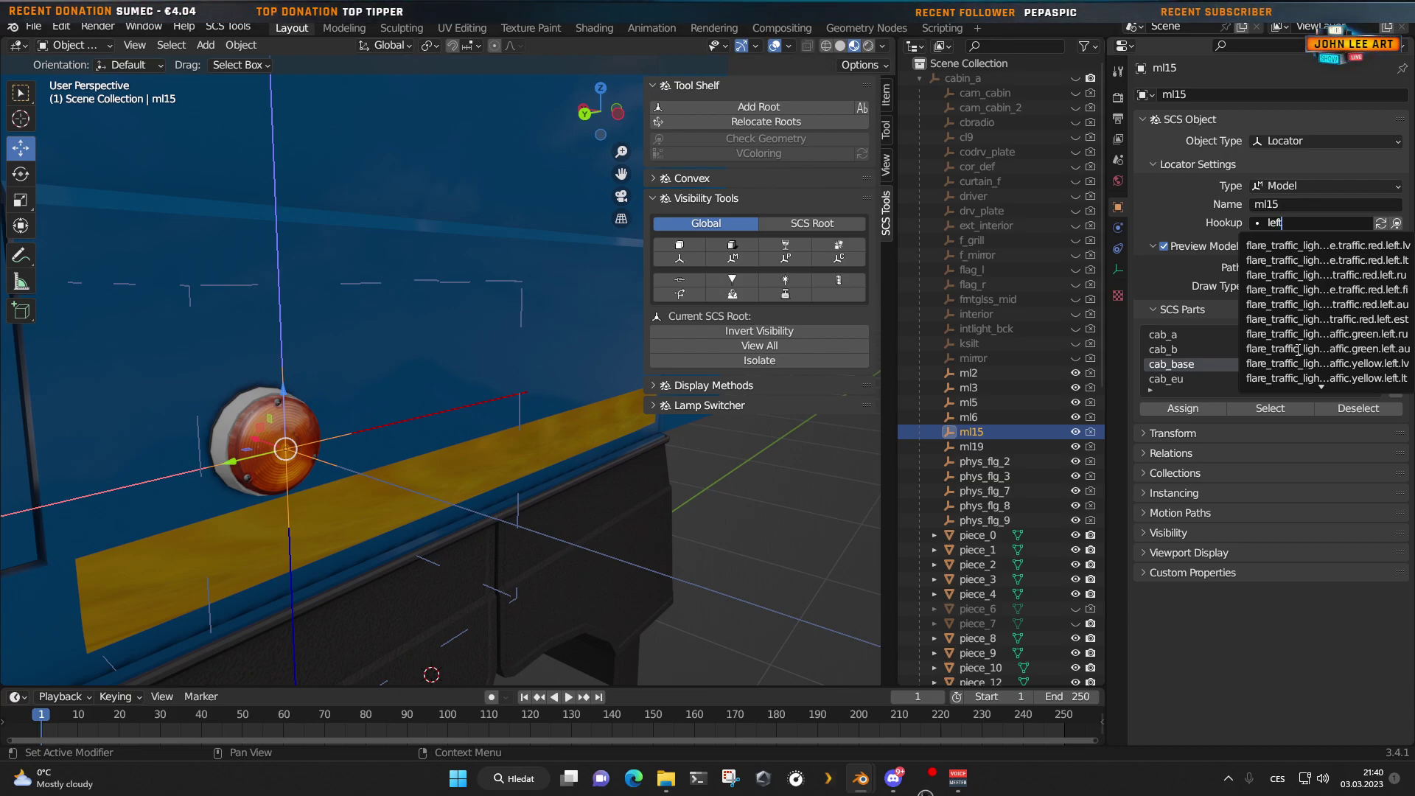
scroll(1298, 351, "down", 10)
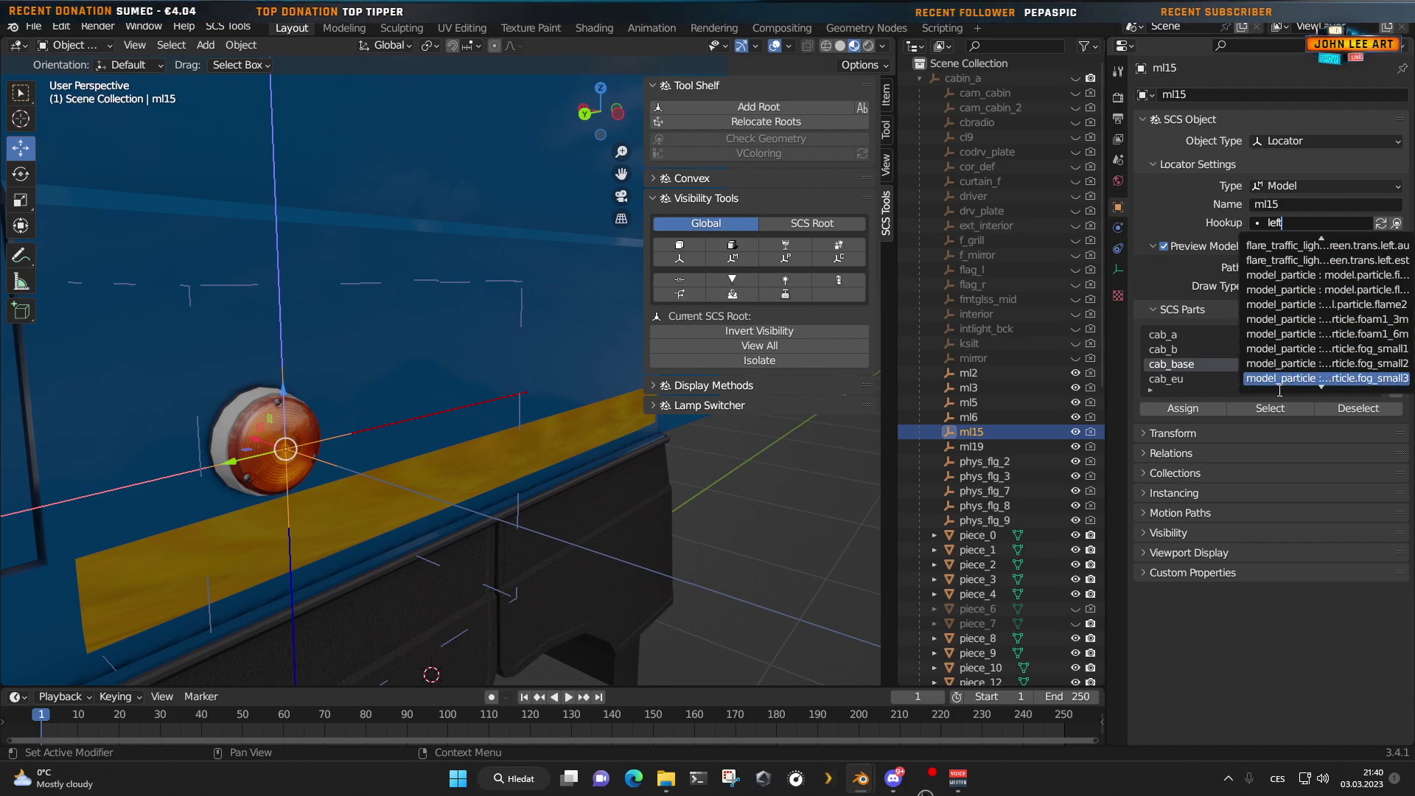
scroll(1279, 391, "down", 8)
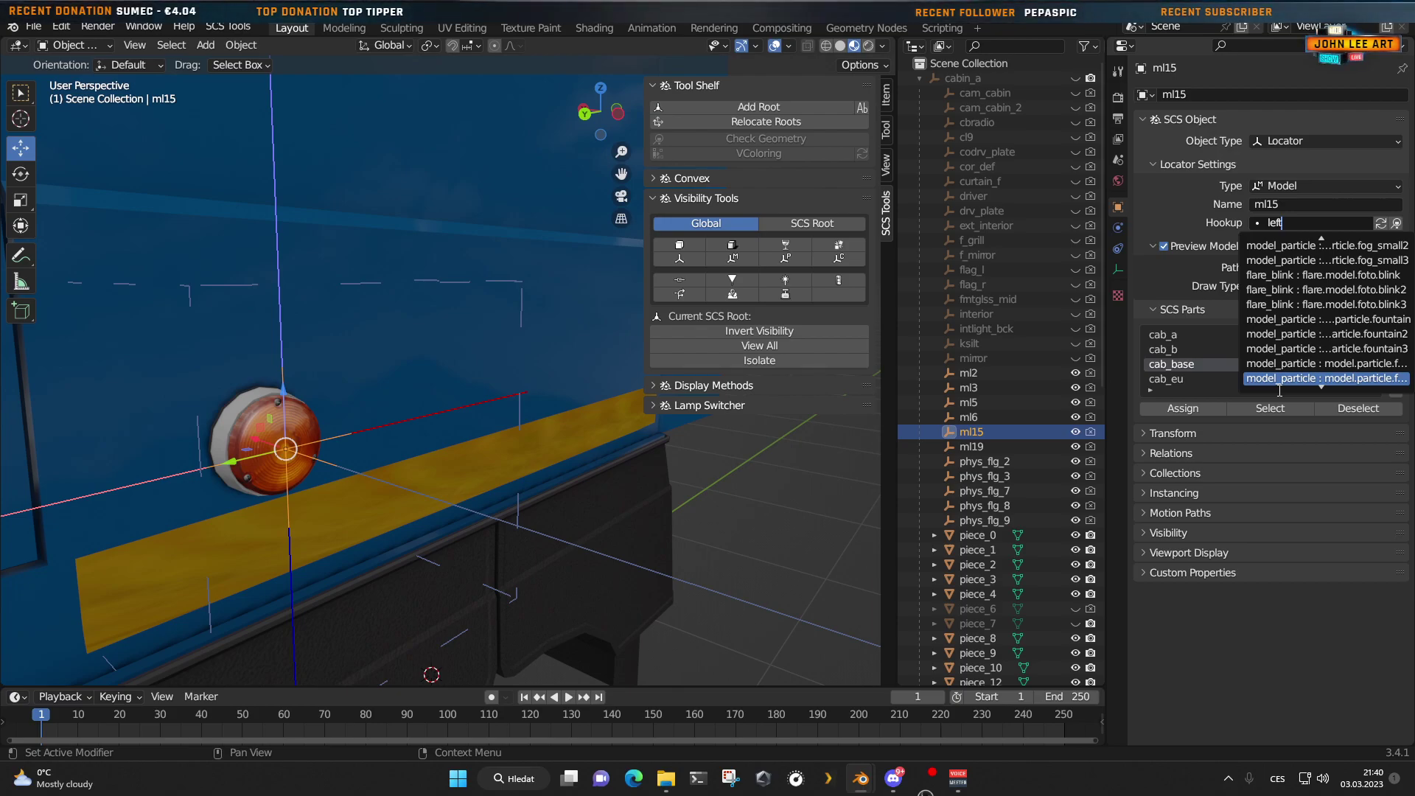
scroll(1280, 391, "down", 8)
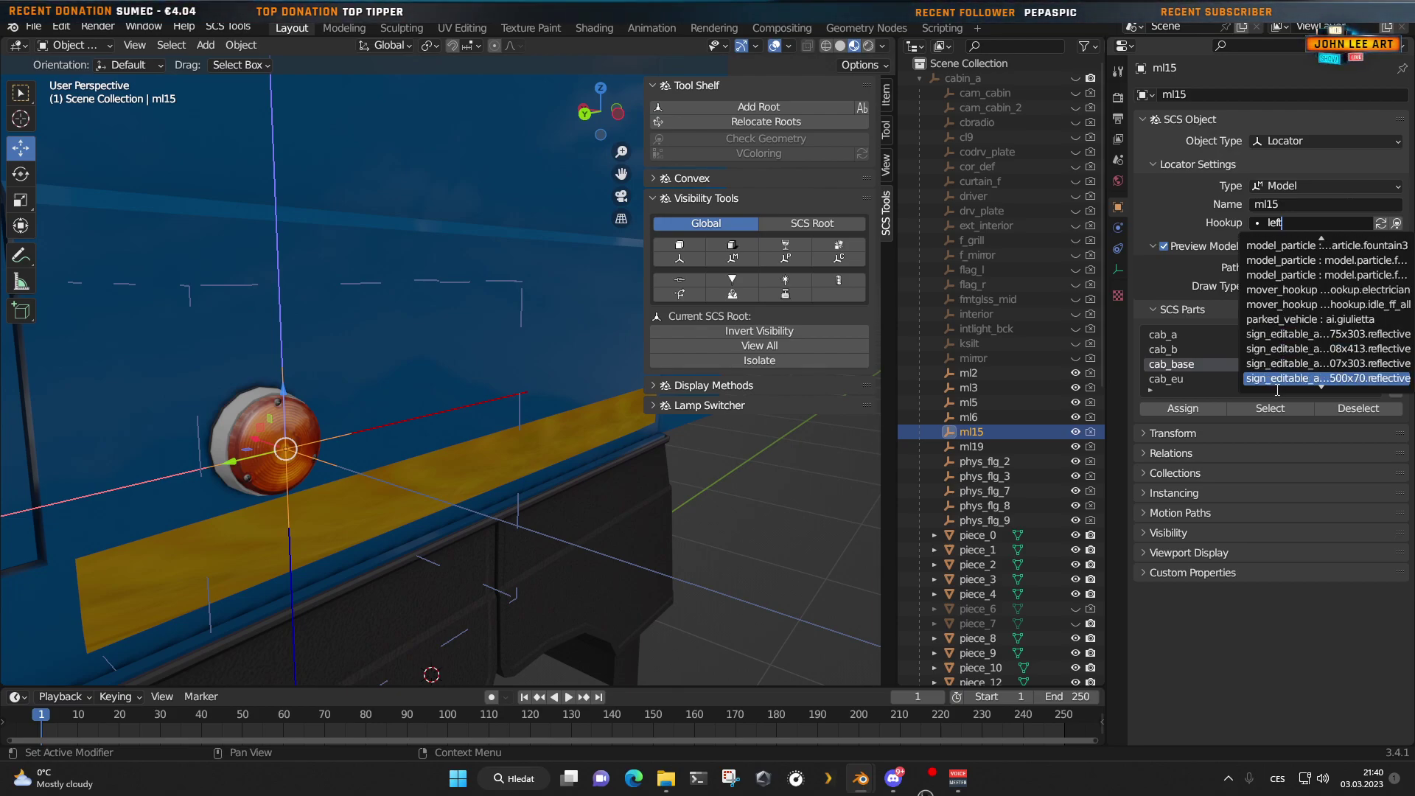
scroll(1278, 389, "down", 10)
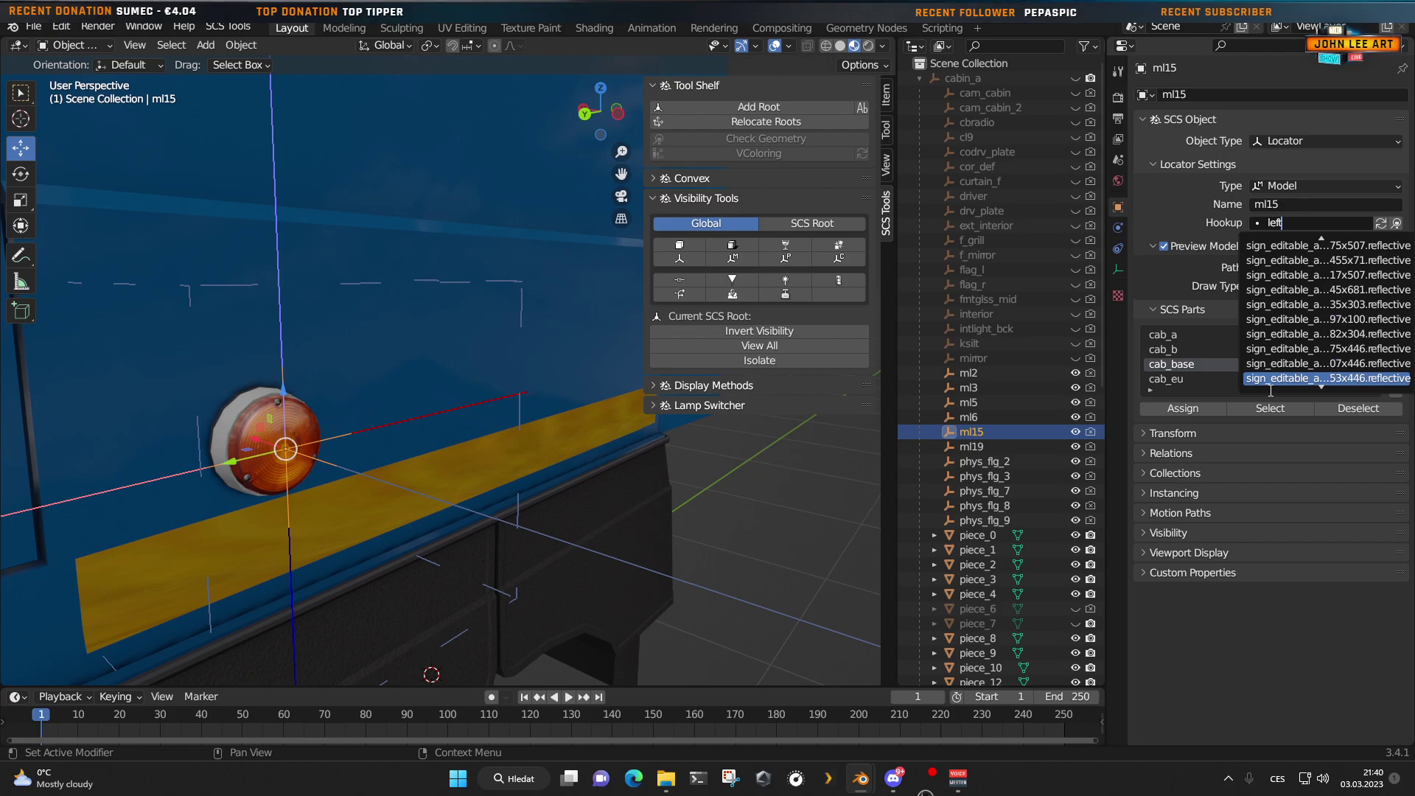
left_click(1260, 678)
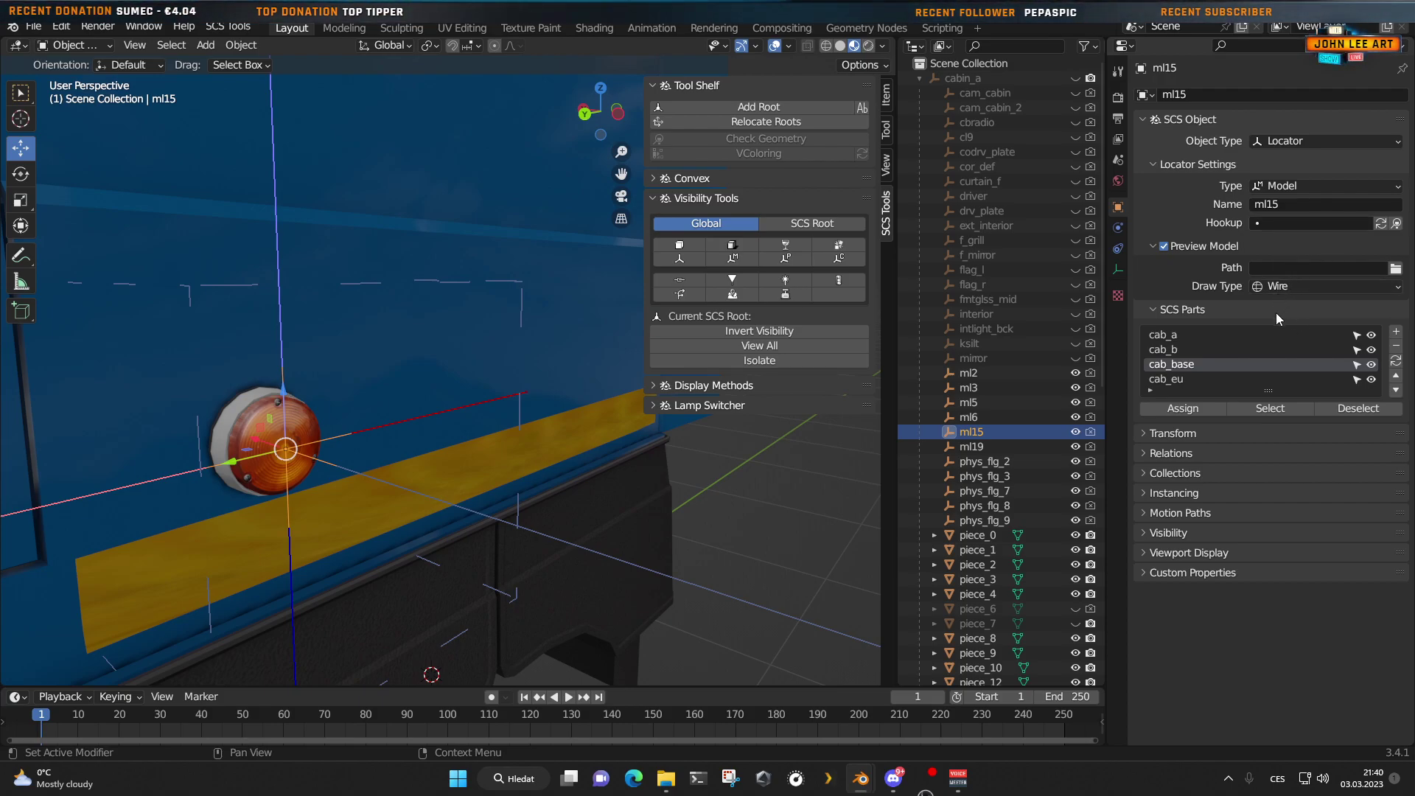
left_click(1303, 286)
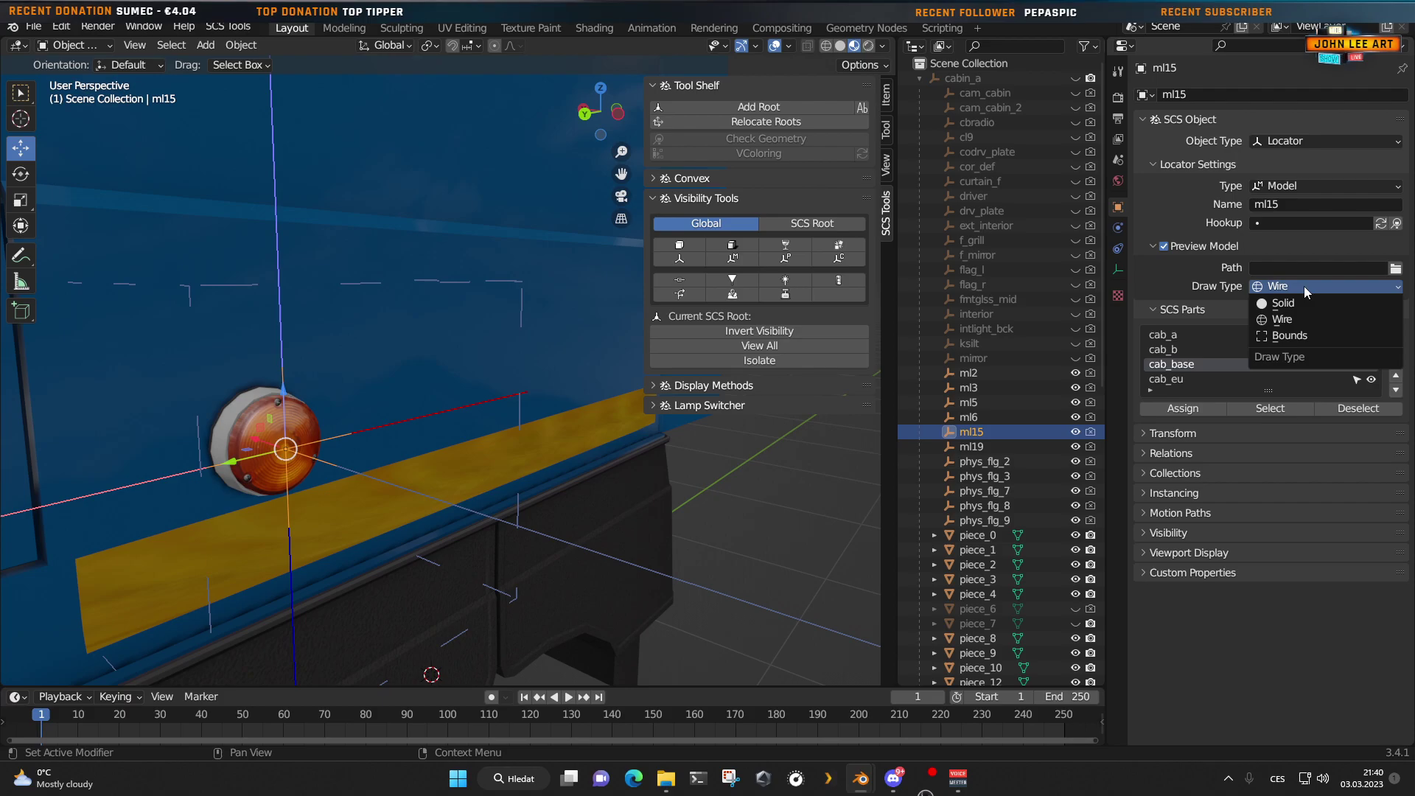
left_click(1303, 286)
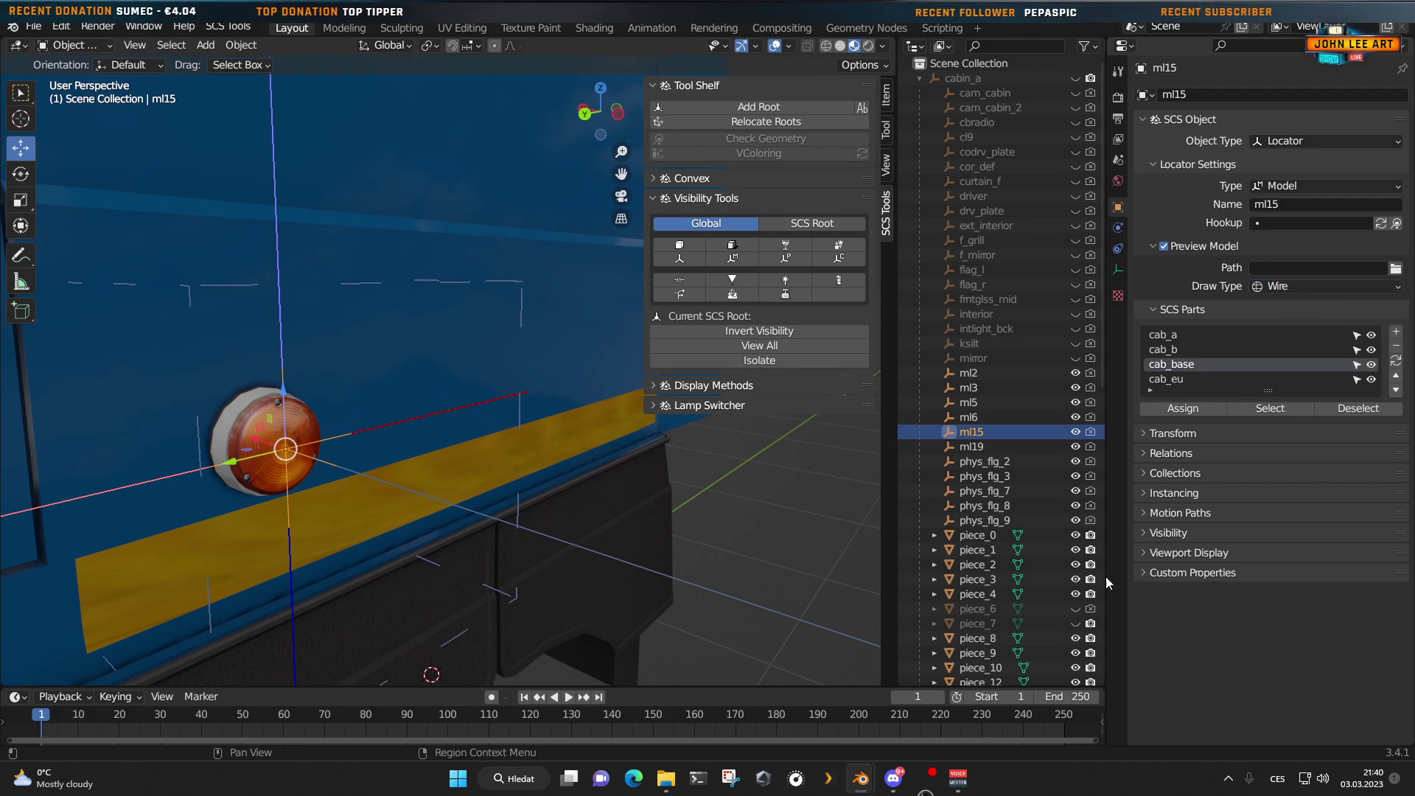
Step: Switch to the Blender window with the red cab, unhide its ml15 locator and show that locator's object settings
mouse_move(861, 778)
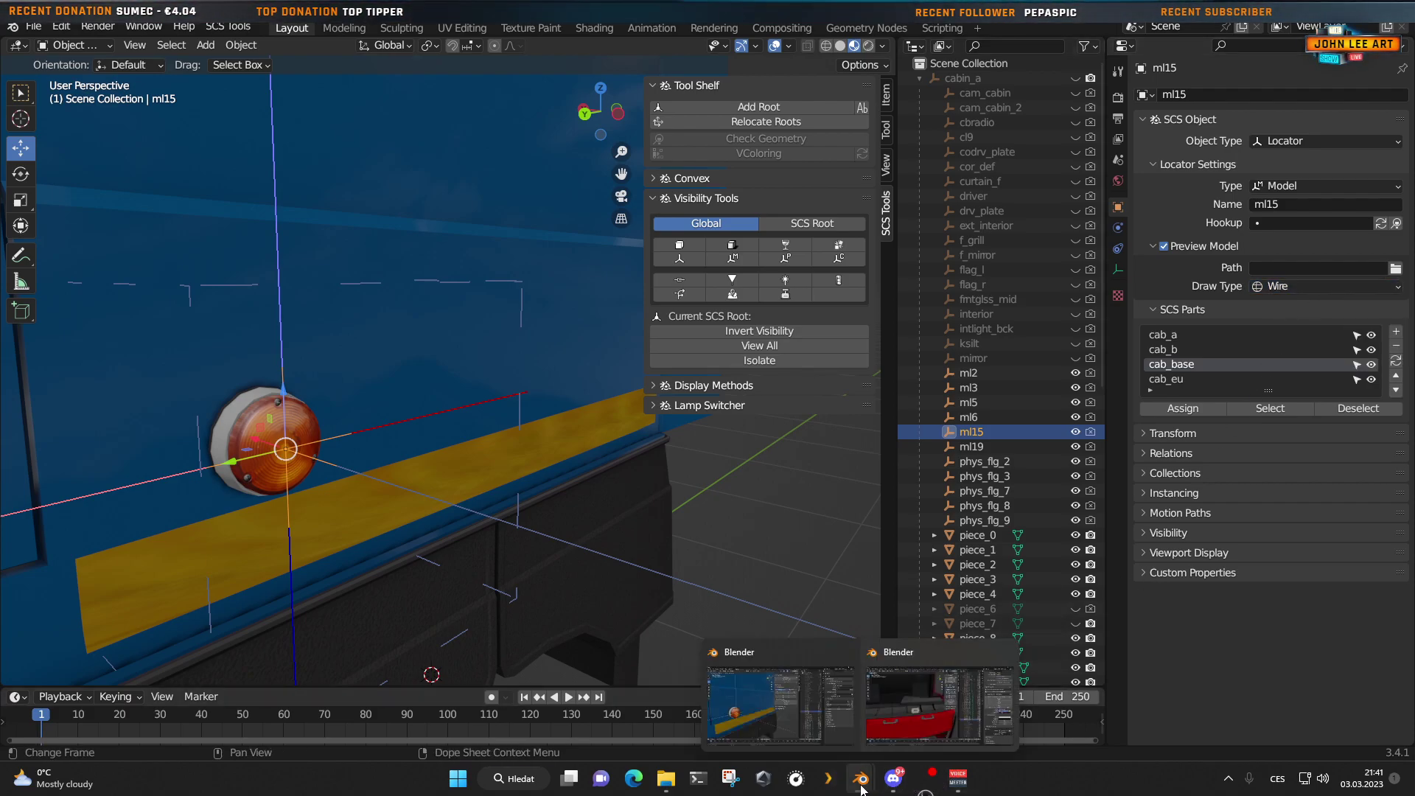
left_click(894, 709)
middle_click_drag(749, 541, 587, 496)
middle_click_drag(665, 478, 486, 428)
scroll(1016, 515, "up", 10)
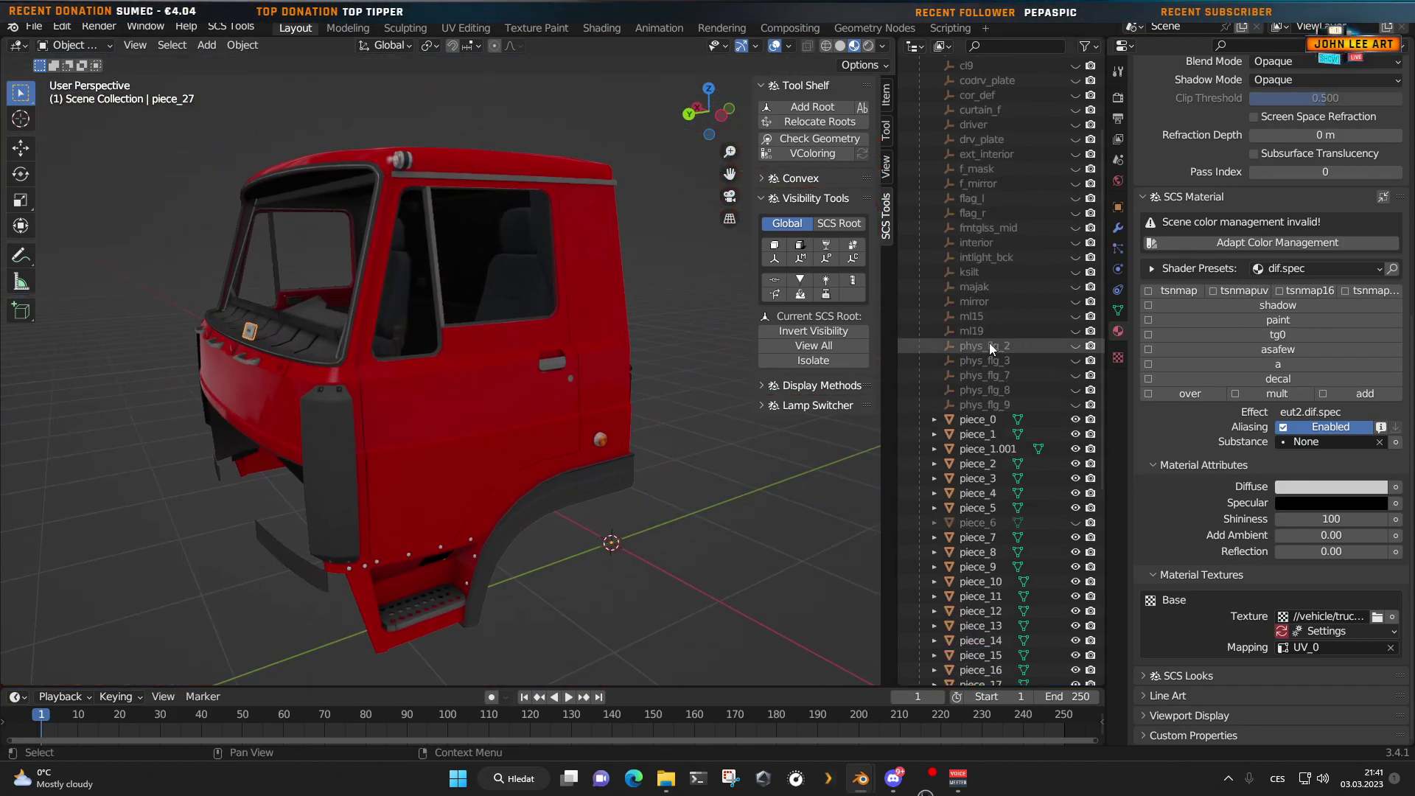
left_click(994, 315)
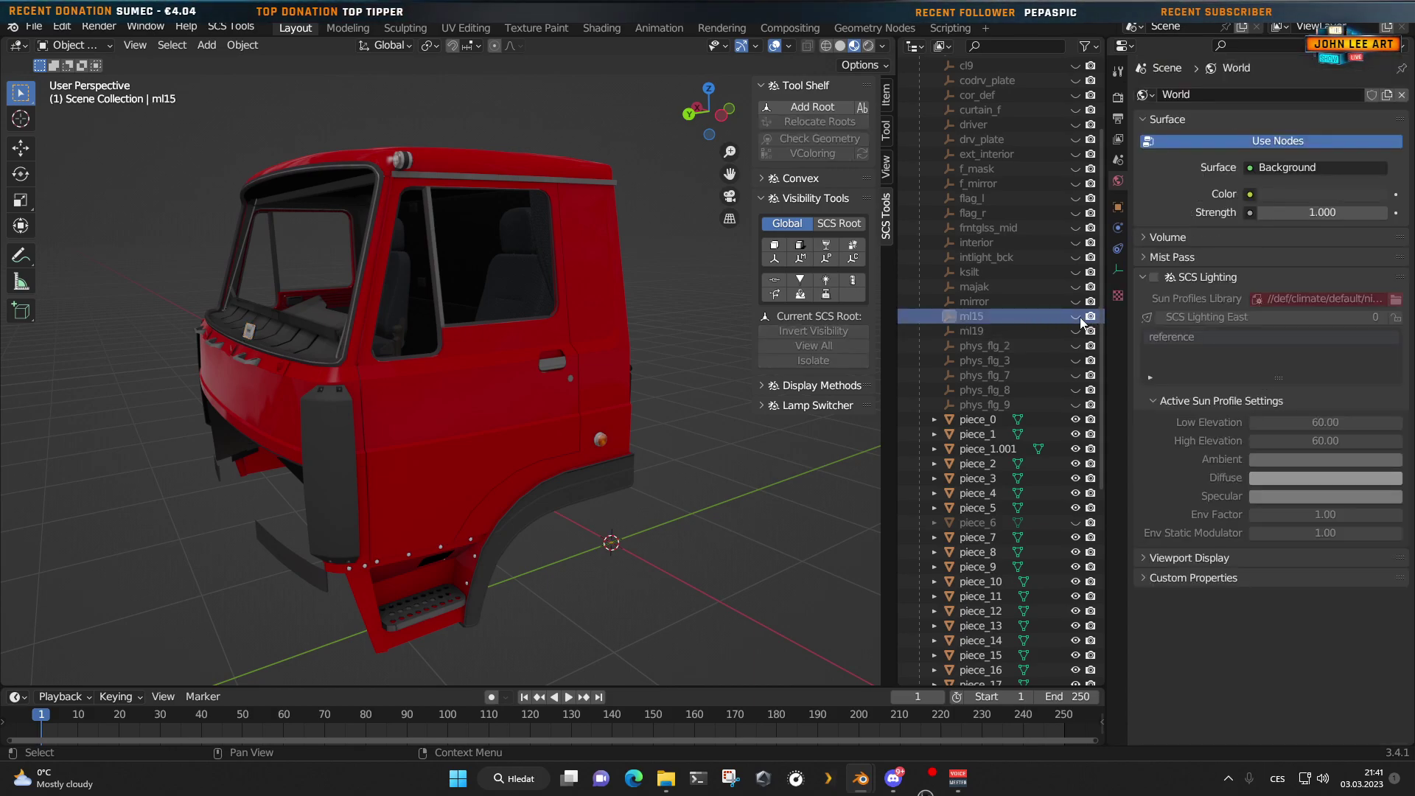
left_click(1118, 208)
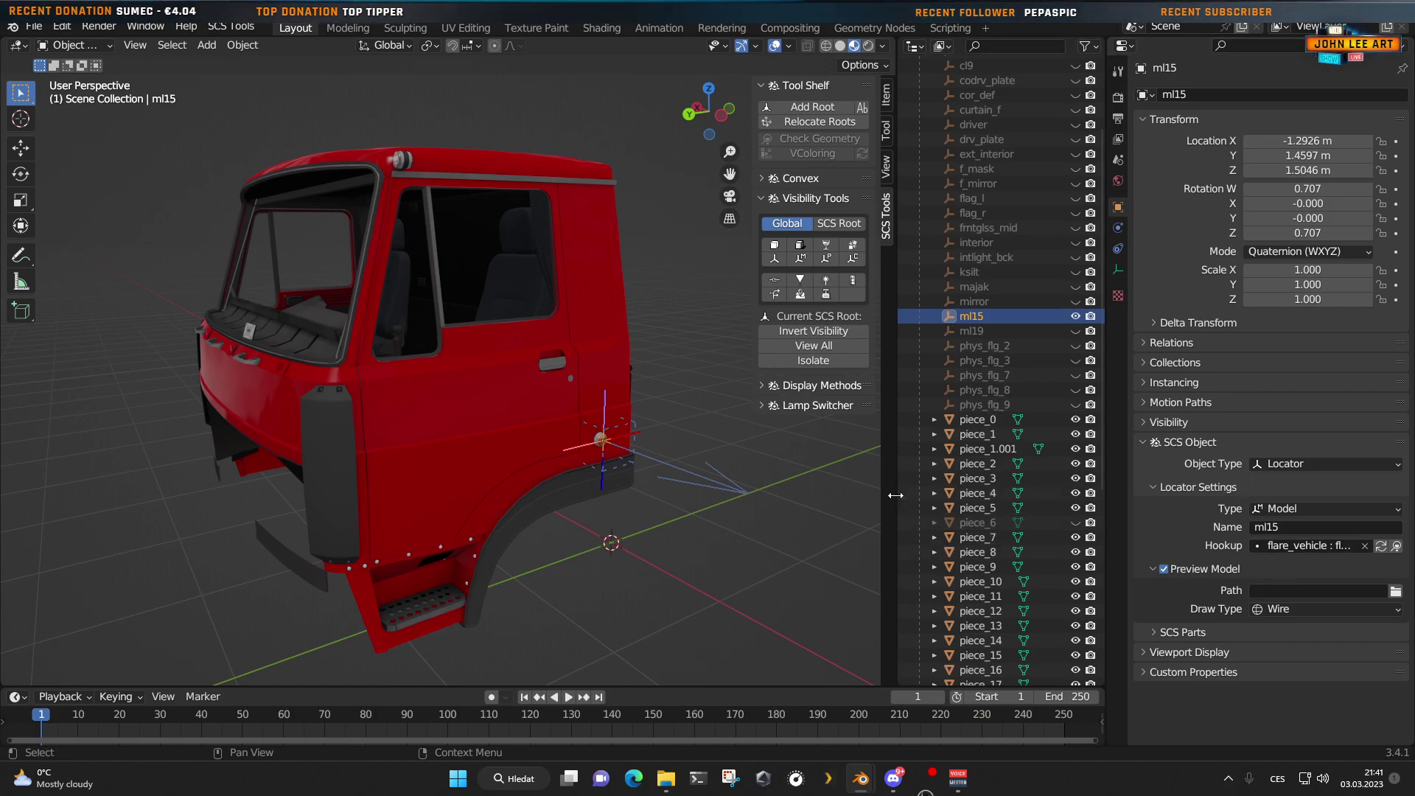
Step: Widen the properties area and examine the full hookup name assigned to the red cab's ml15 locator
left_click_drag(895, 495, 601, 527)
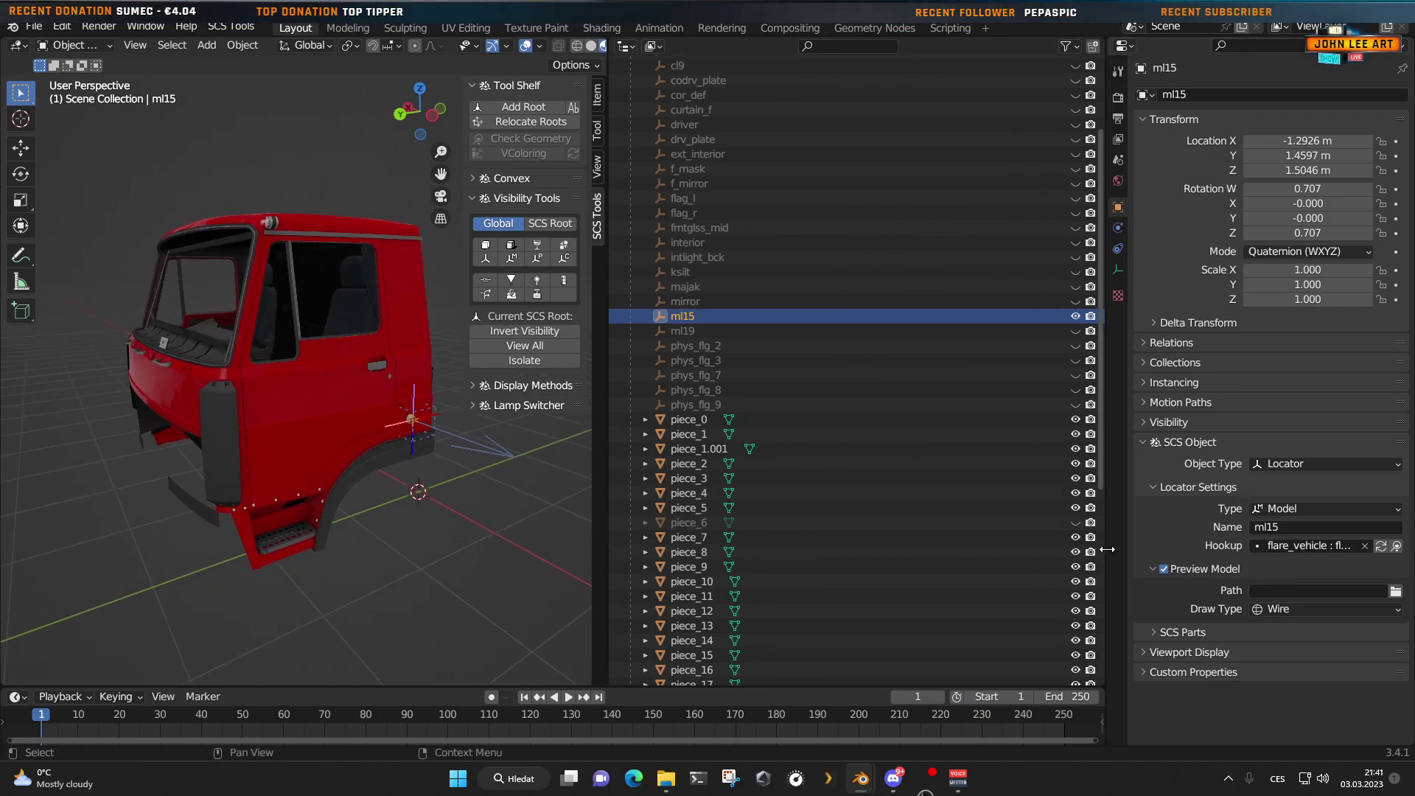
left_click_drag(1108, 549, 802, 549)
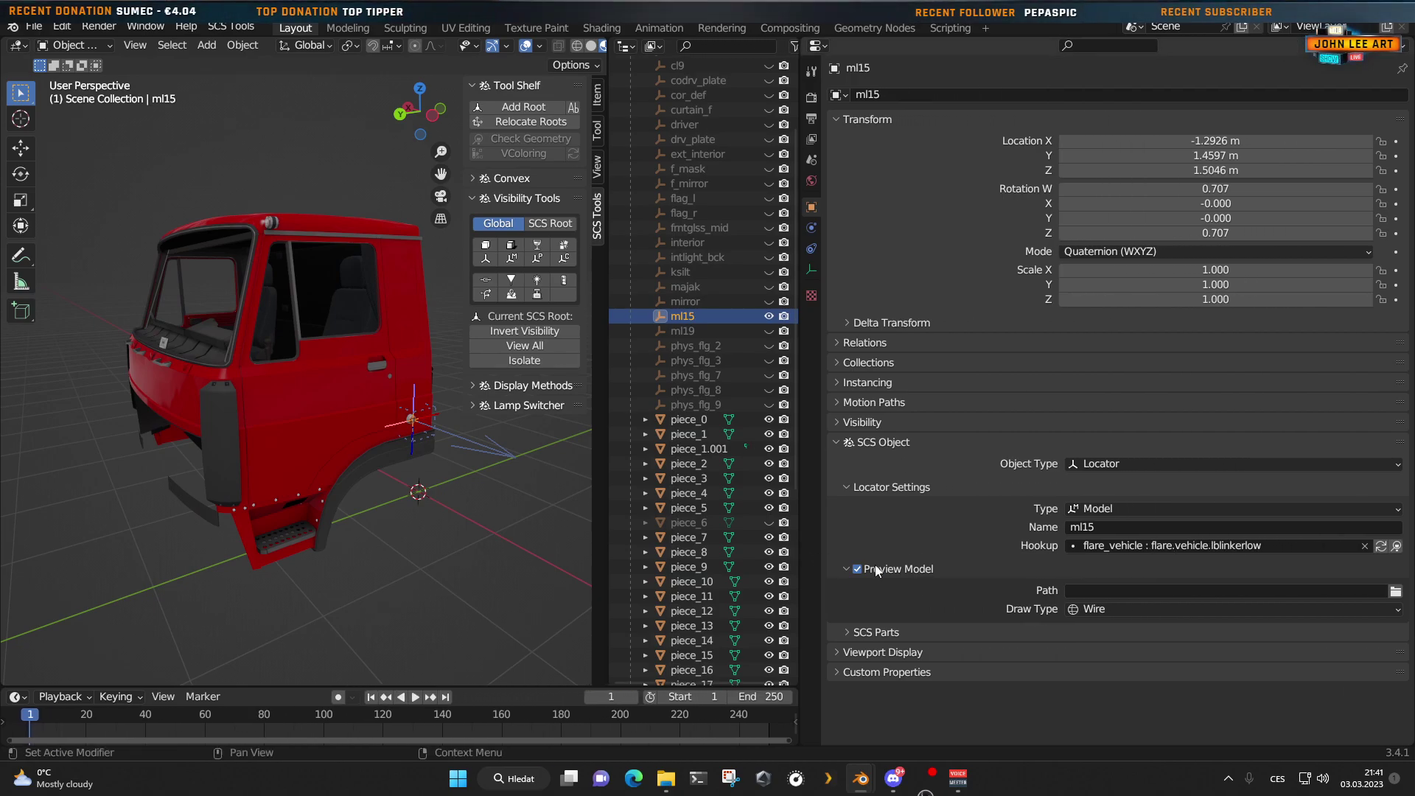
left_click(1253, 547)
key("End")
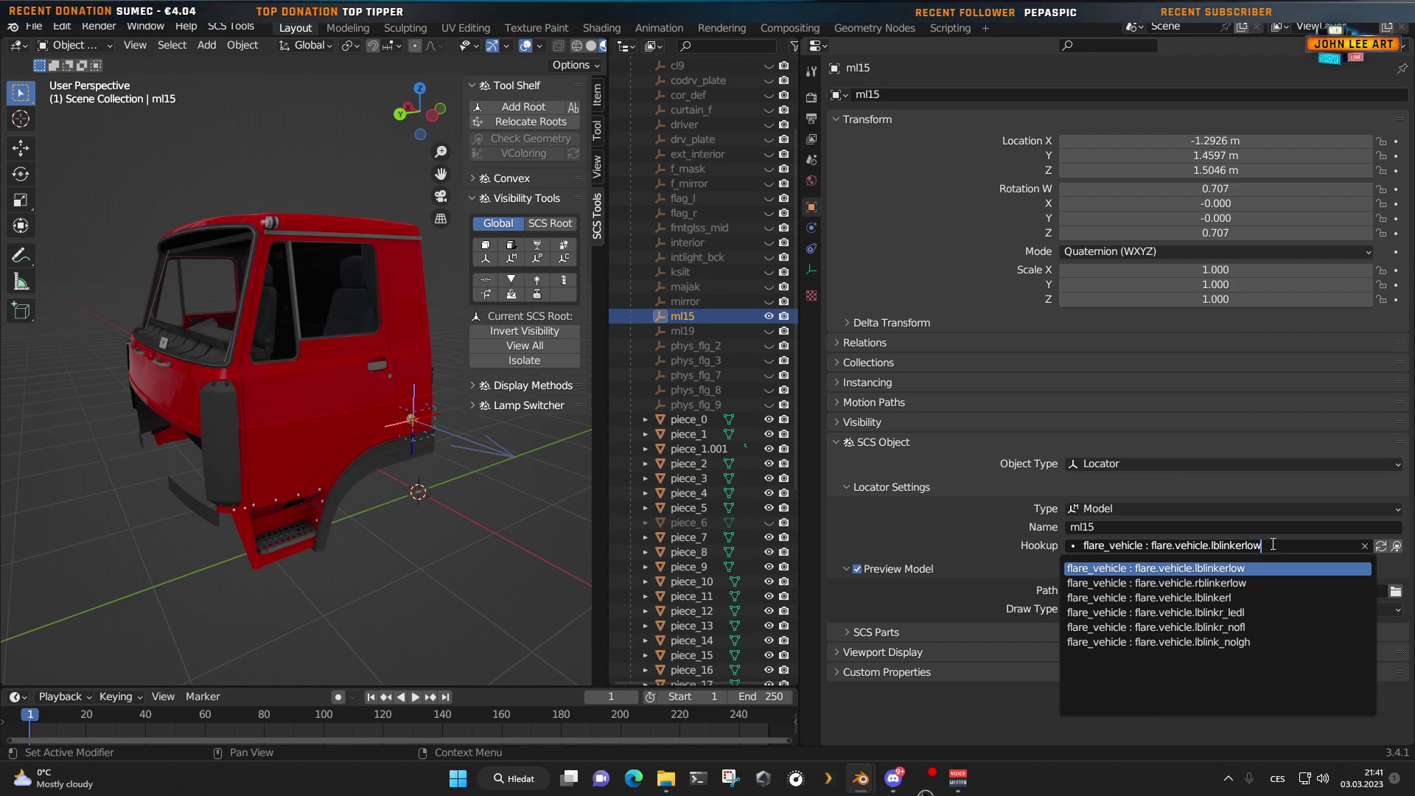
left_click_drag(1263, 549, 1211, 539)
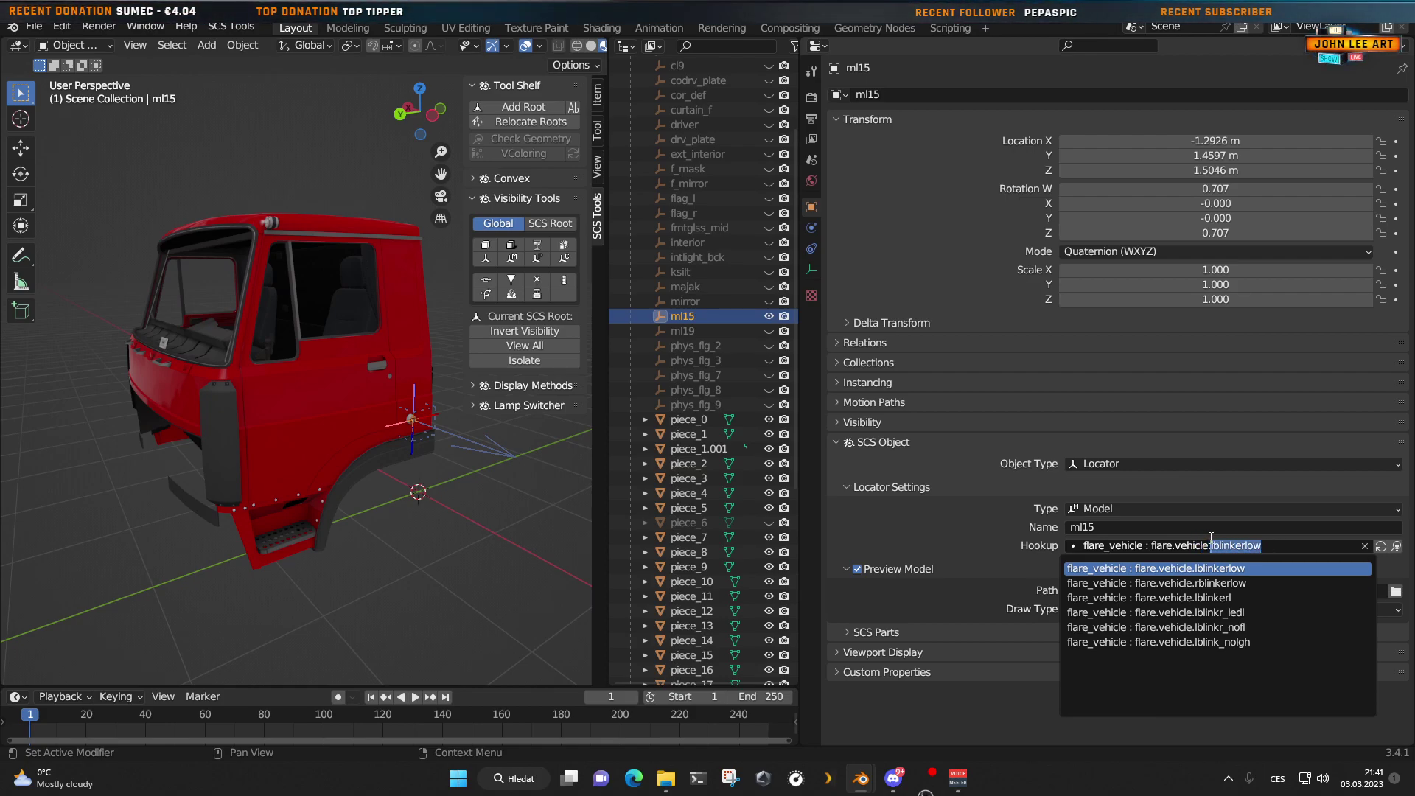
key("Escape")
left_click(1244, 545)
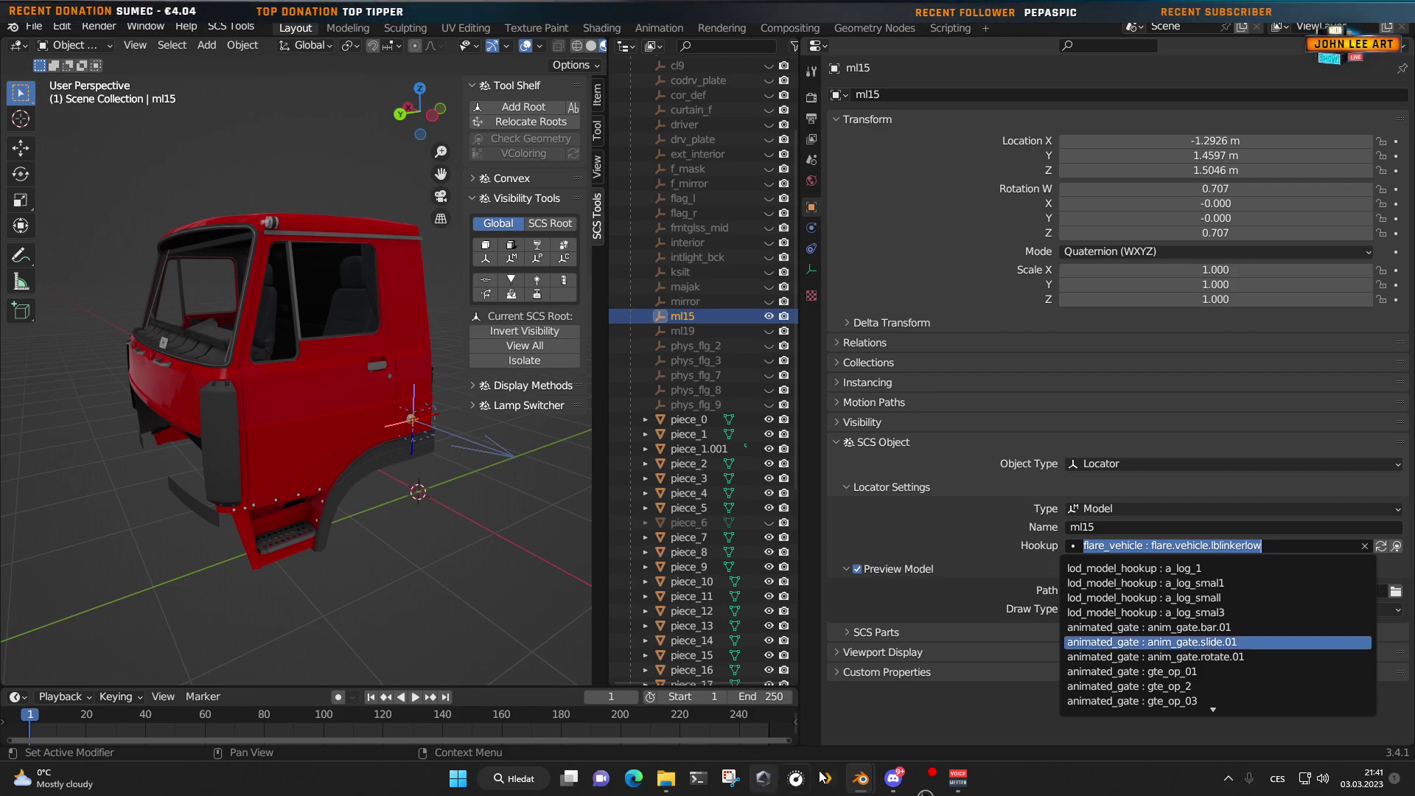
Step: Return to the blue cab's Blender window and set the ml15 locator's hookup to flare_vehicle : flare.vehicle.lblinkerlow
mouse_move(861, 780)
left_click(746, 698)
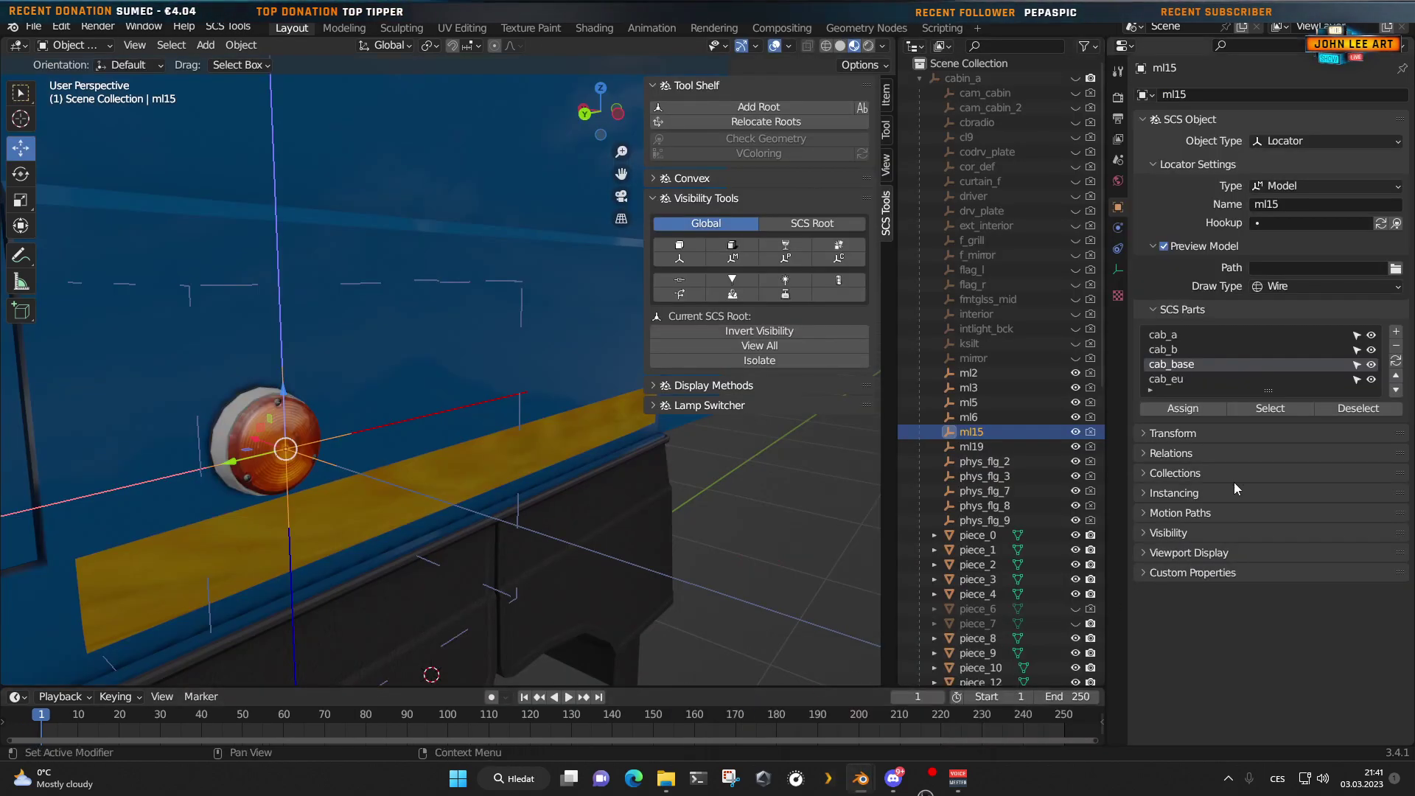
left_click(1321, 223)
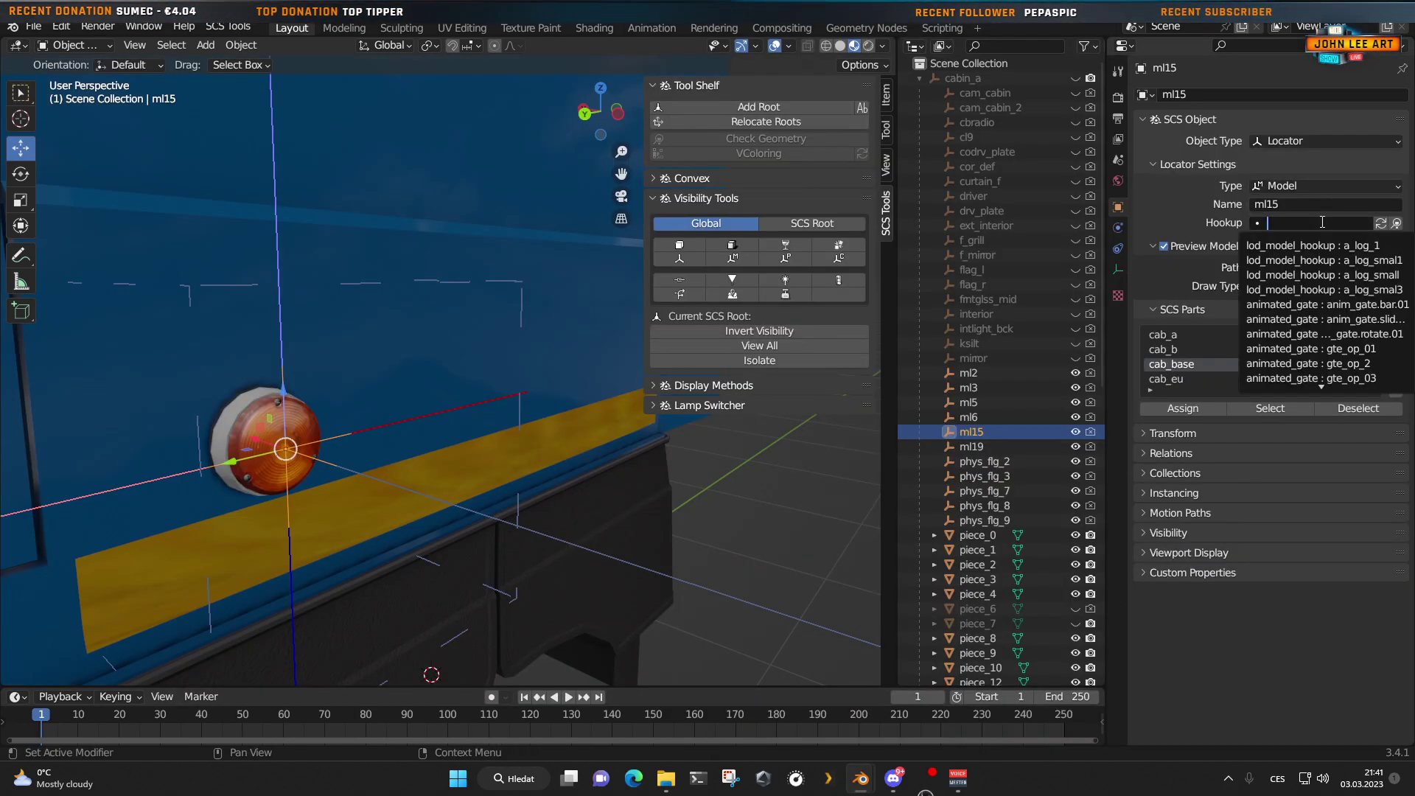
type("b")
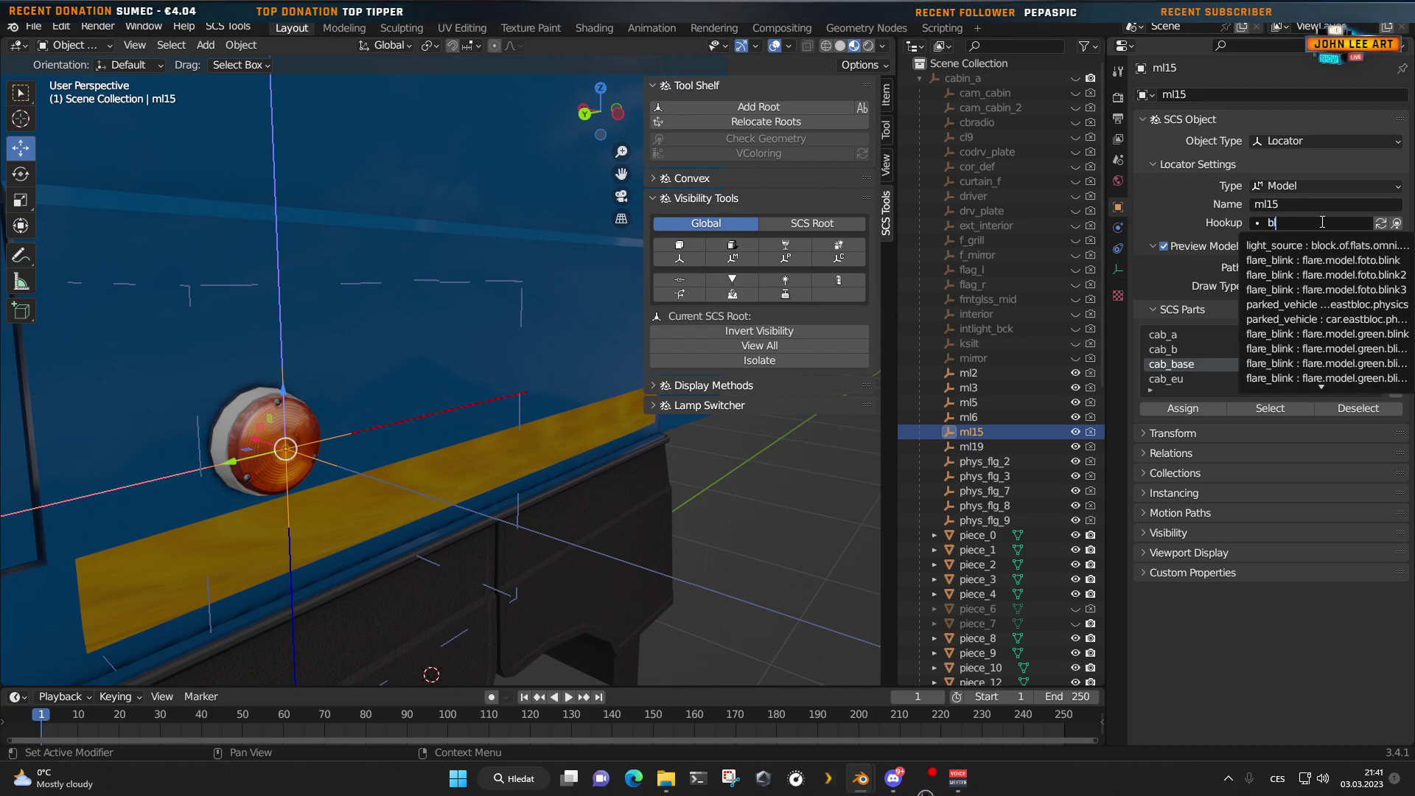
type("liner")
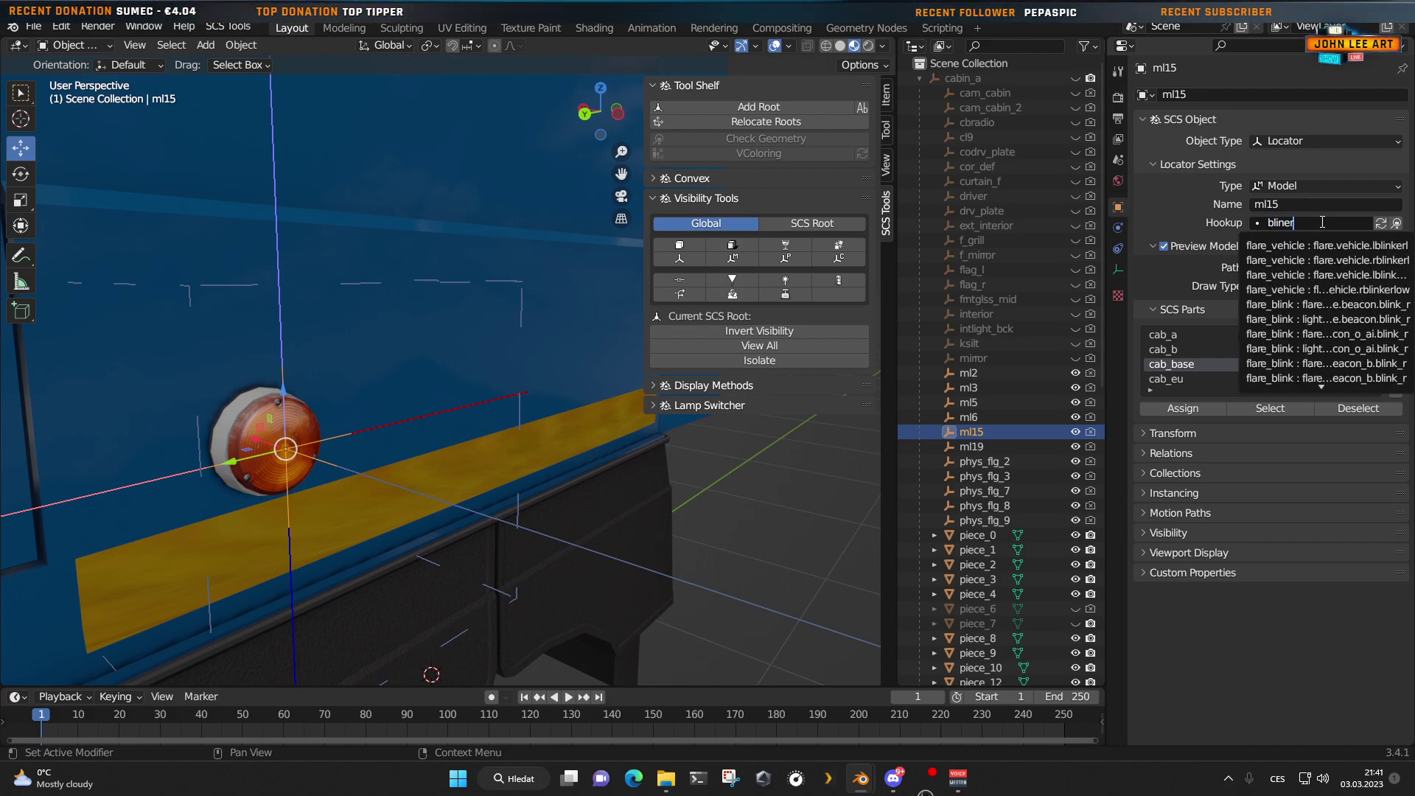
type("low")
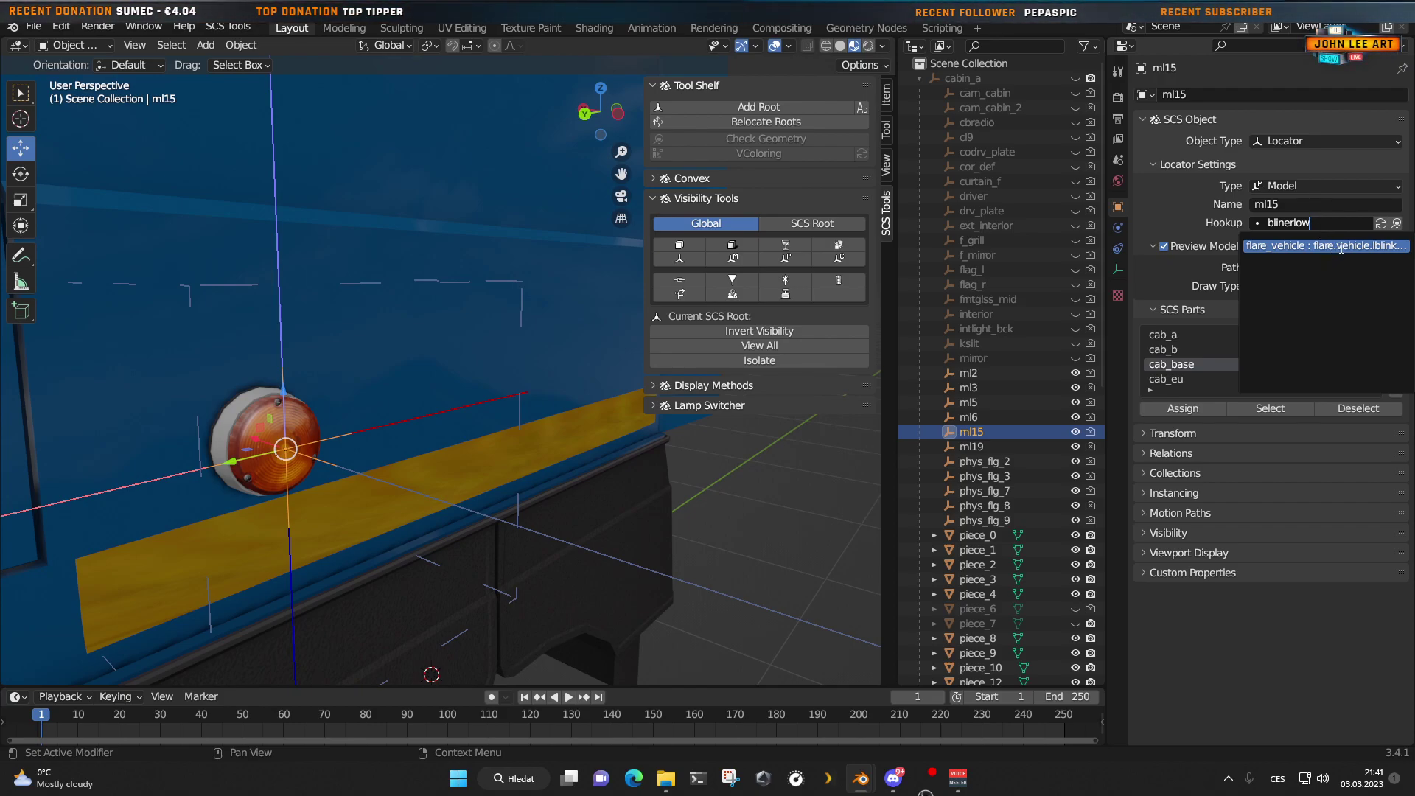
left_click(1335, 246)
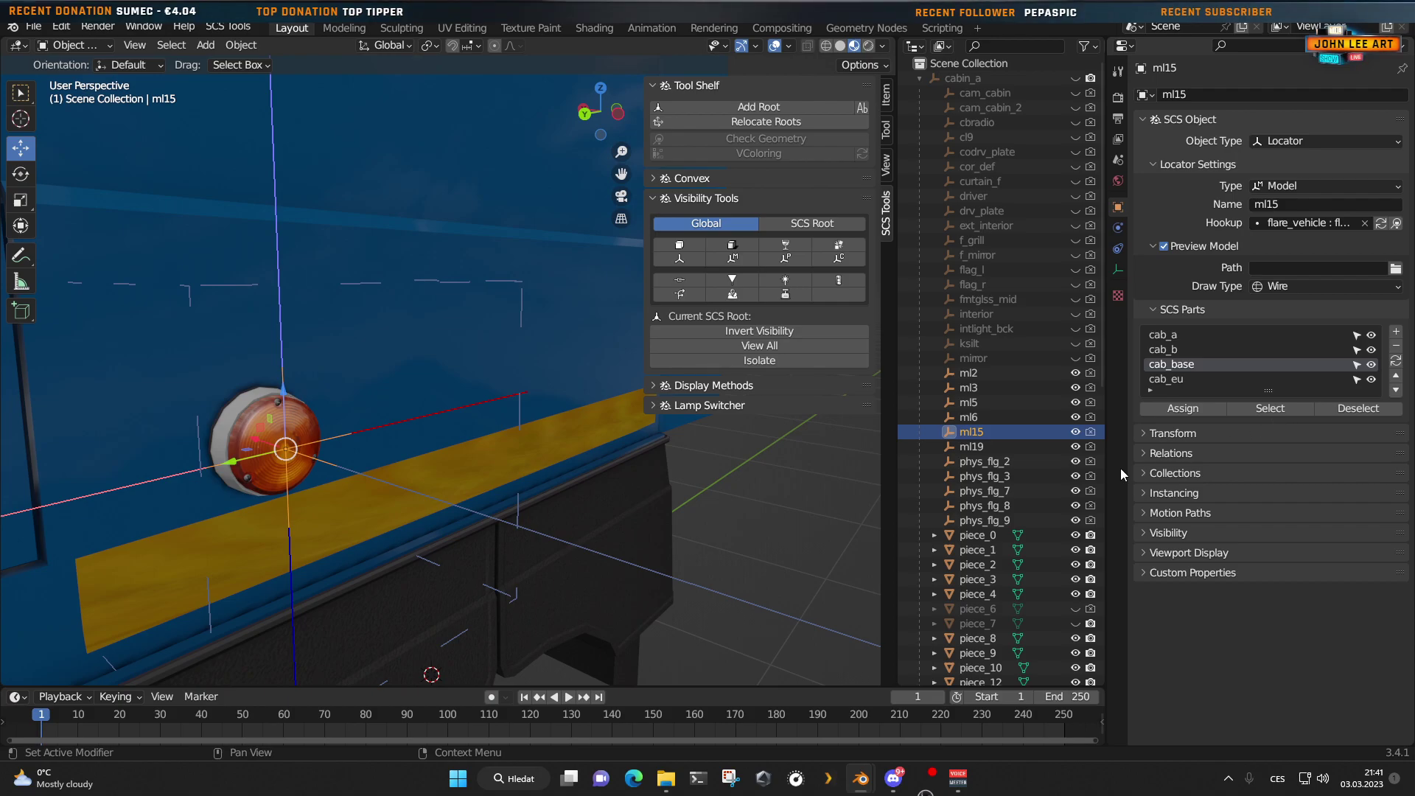
Step: Expand the Lamp Switcher and test the Left Blinker and Right Blinker on the side marker lamp, leaving both off
left_click(710, 406)
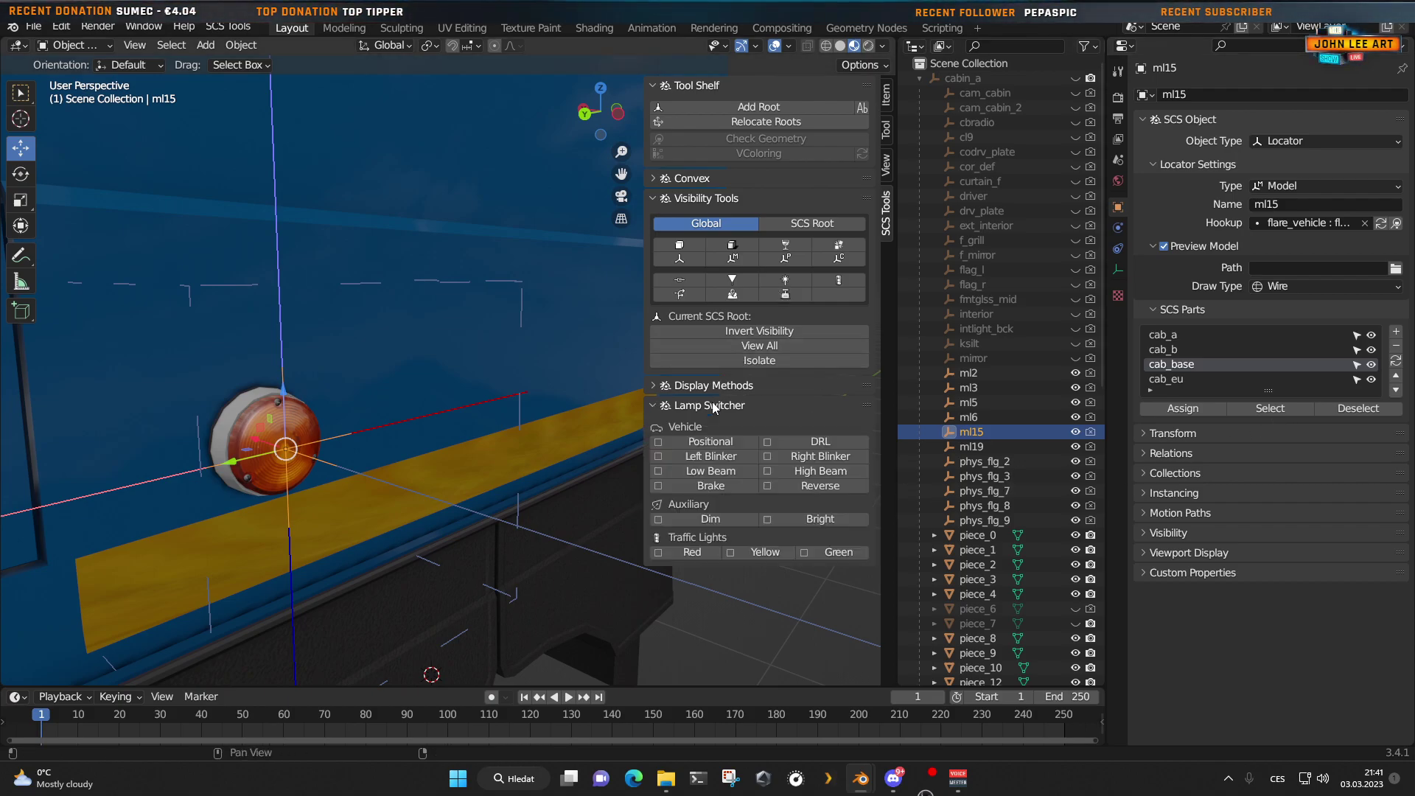
left_click(740, 456)
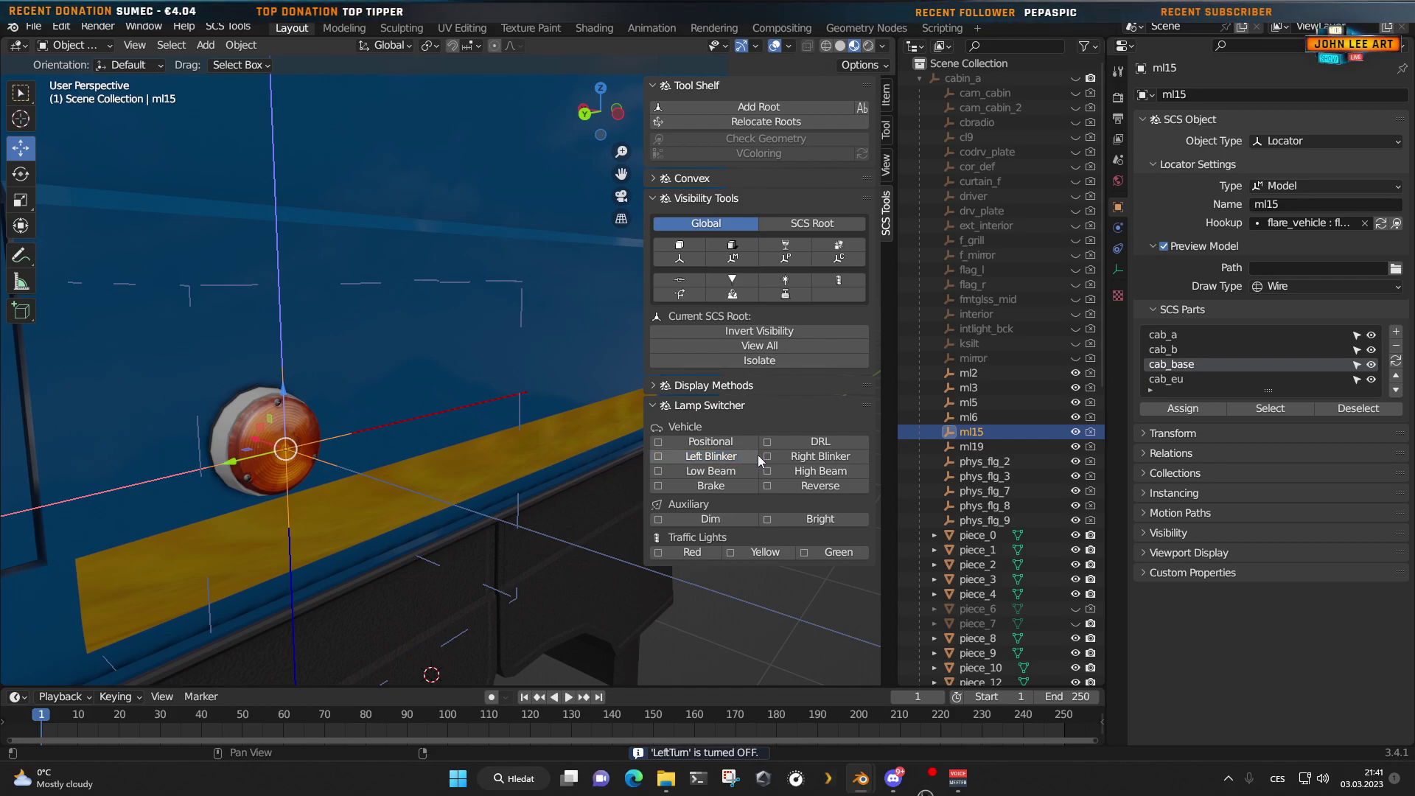
left_click(765, 455)
left_click(765, 455)
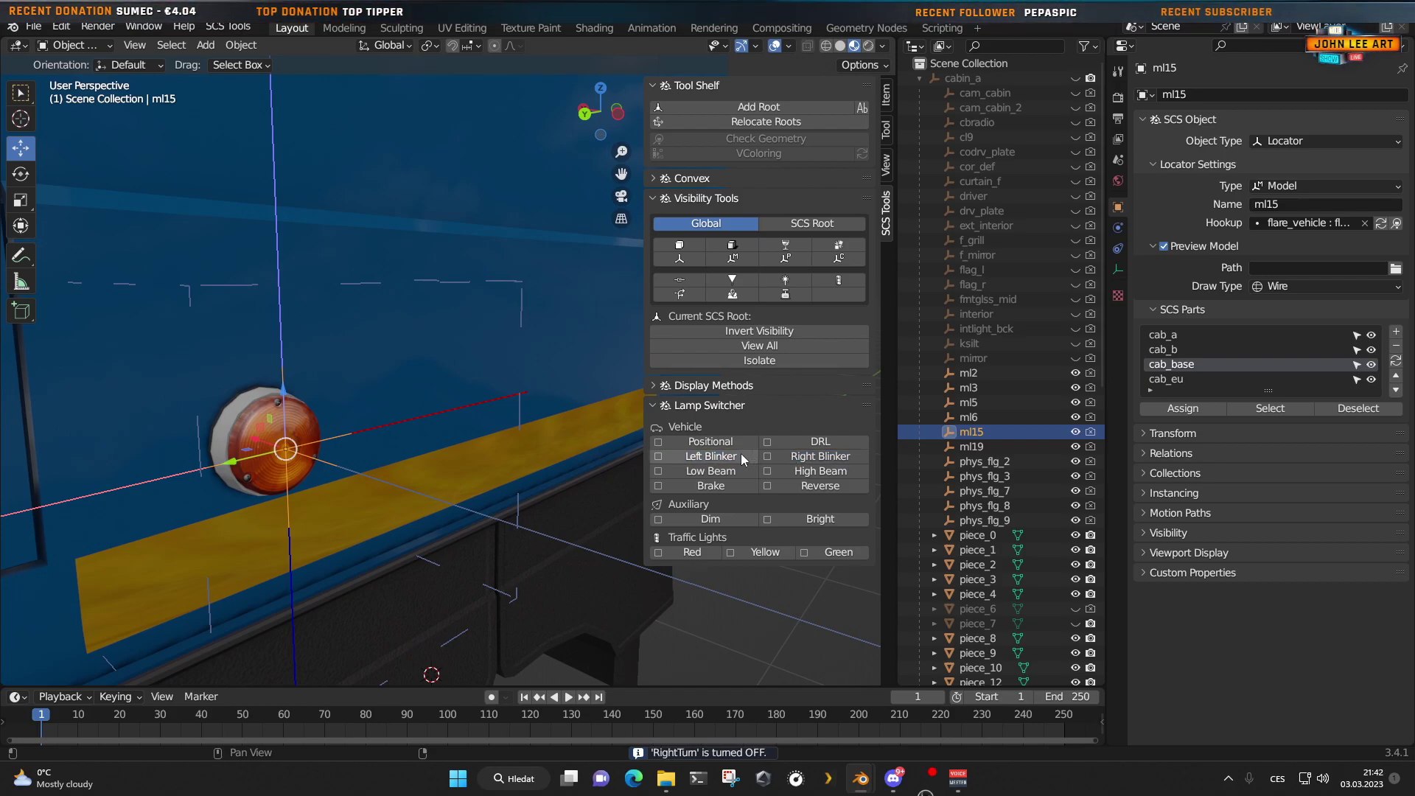
left_click(741, 454)
left_click(741, 453)
left_click(801, 454)
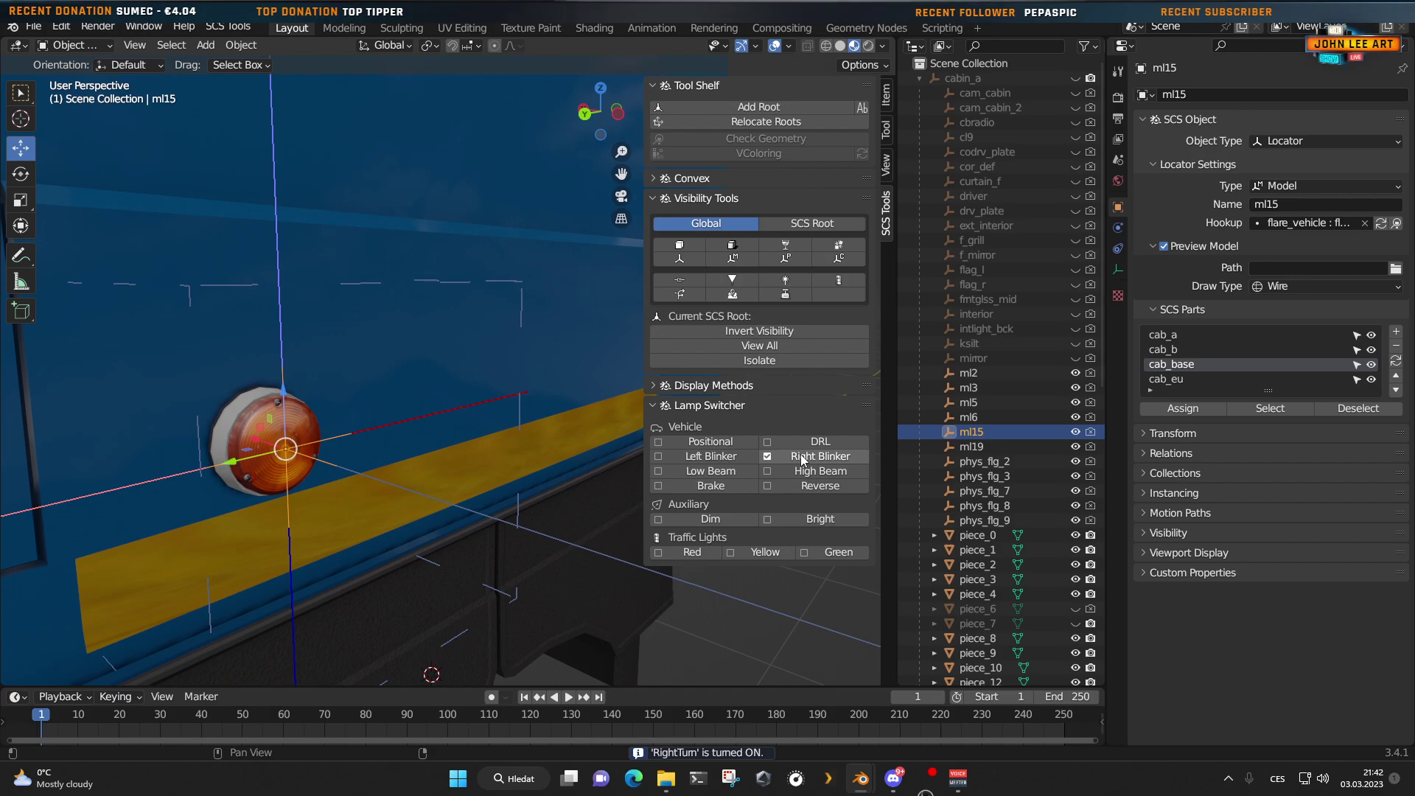
left_click(801, 454)
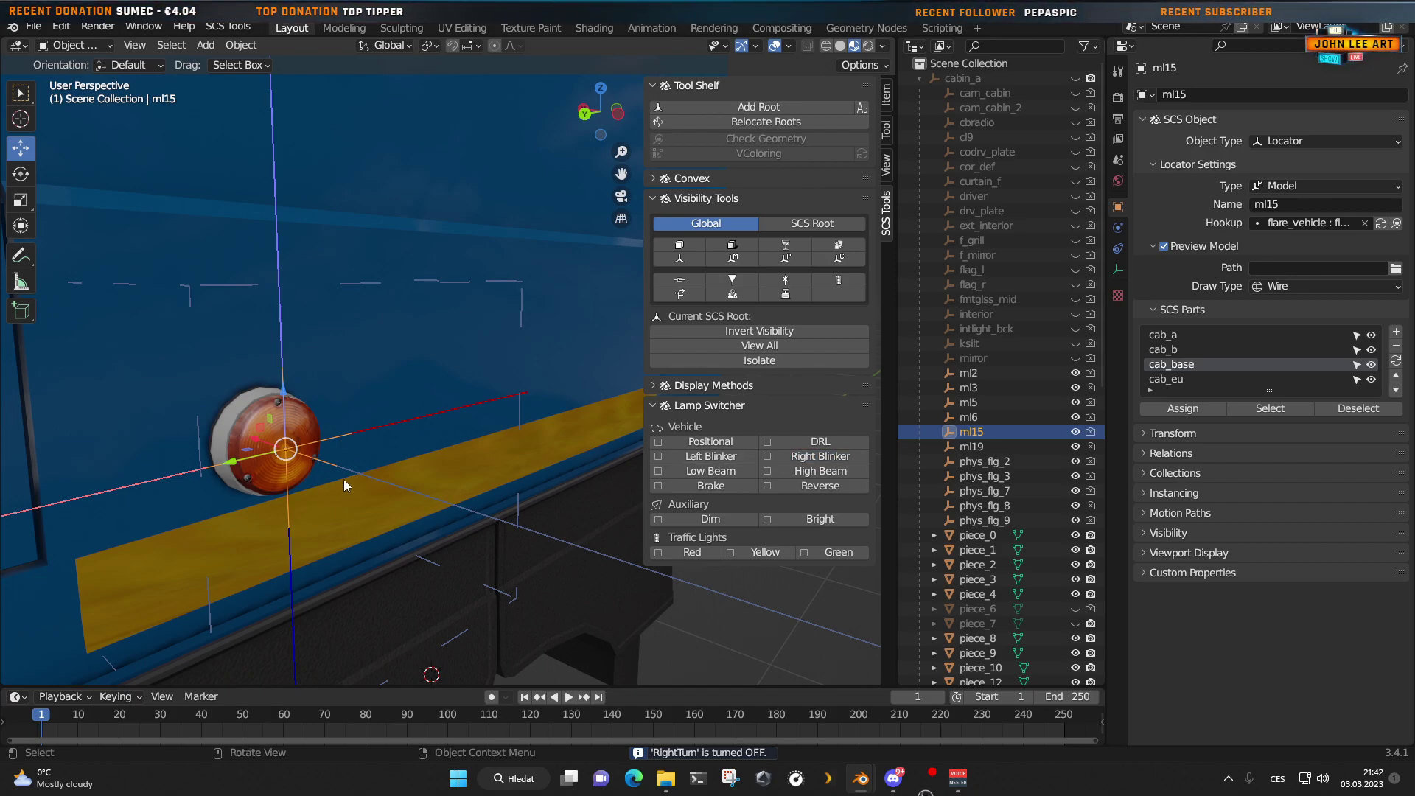
Step: Select the blue cab's ml19 locator and inspect its position on the opposite side from ml15
scroll(494, 472, "down", 5)
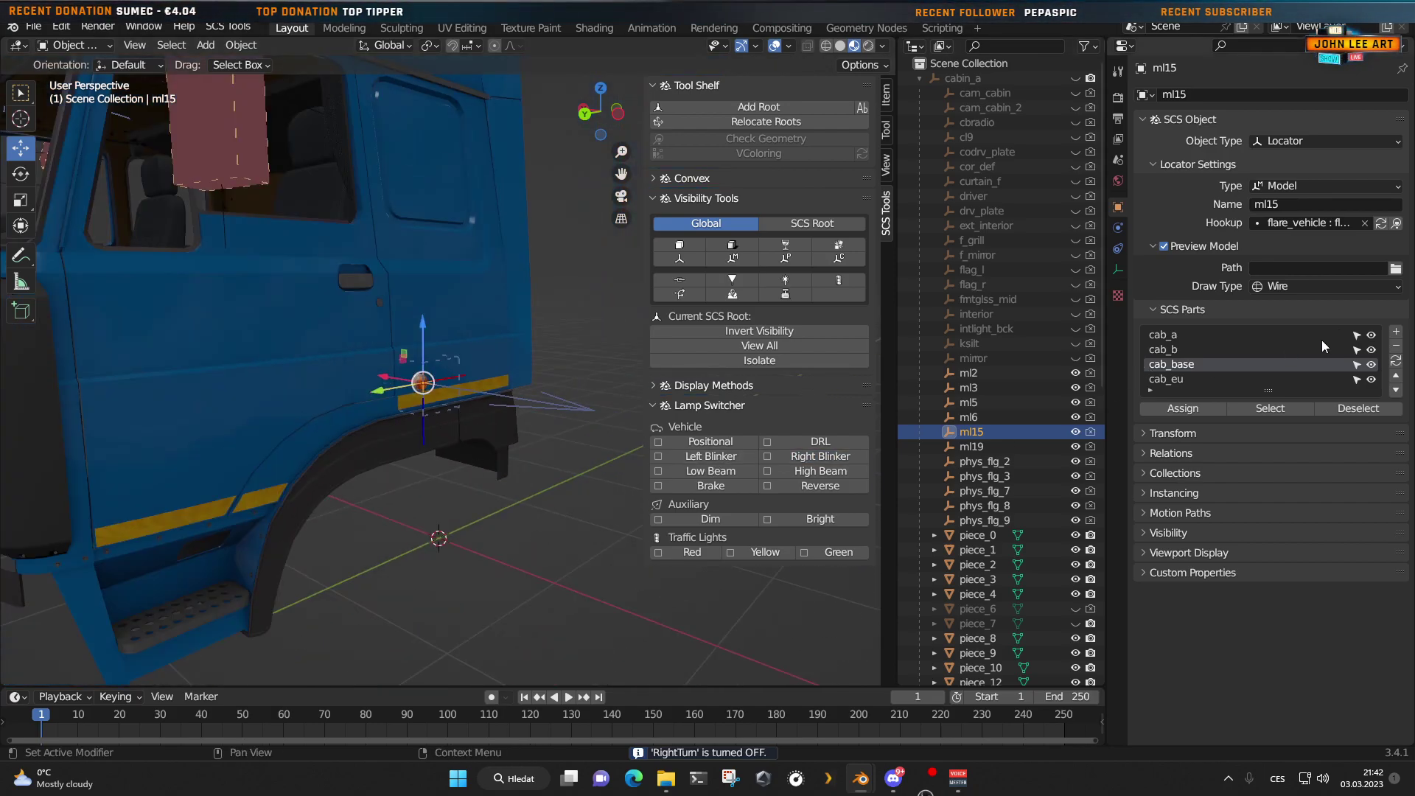
left_click(992, 445)
scroll(334, 425, "down", 3)
middle_click_drag(333, 425, 389, 487)
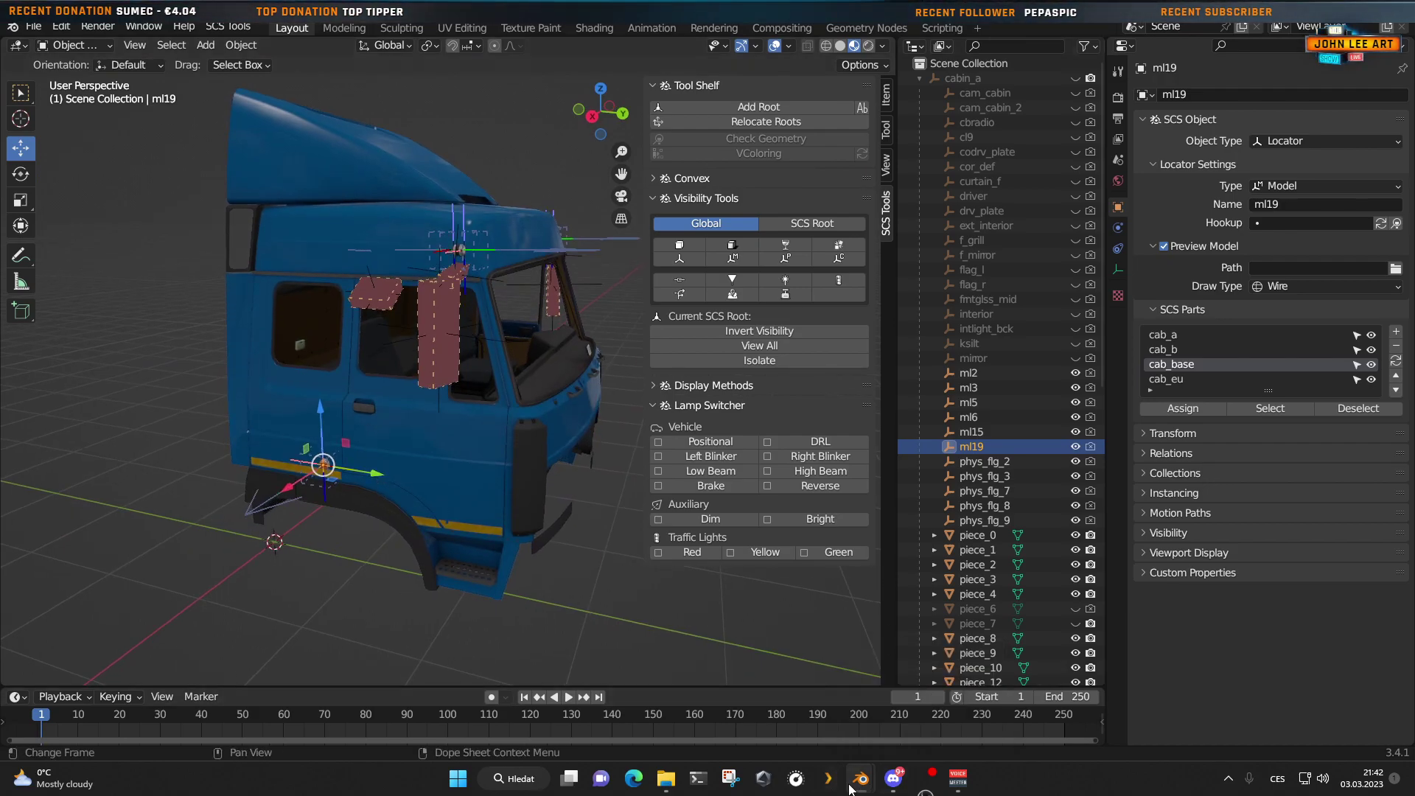
Step: Switch to the Blender window with the red cab and copy rblinkerlow from its ml19 locator's hookup name
mouse_move(857, 787)
left_click(911, 712)
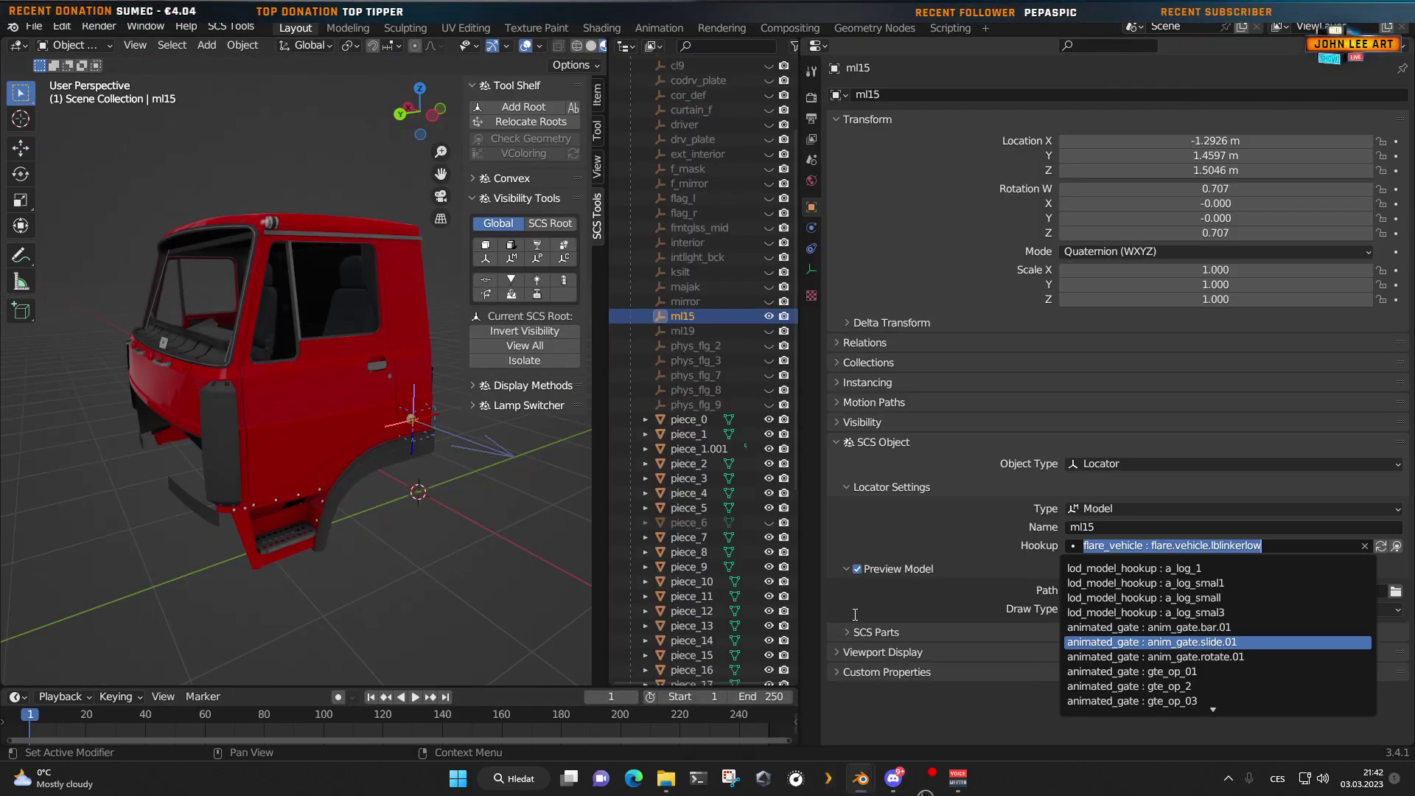
left_click(687, 331)
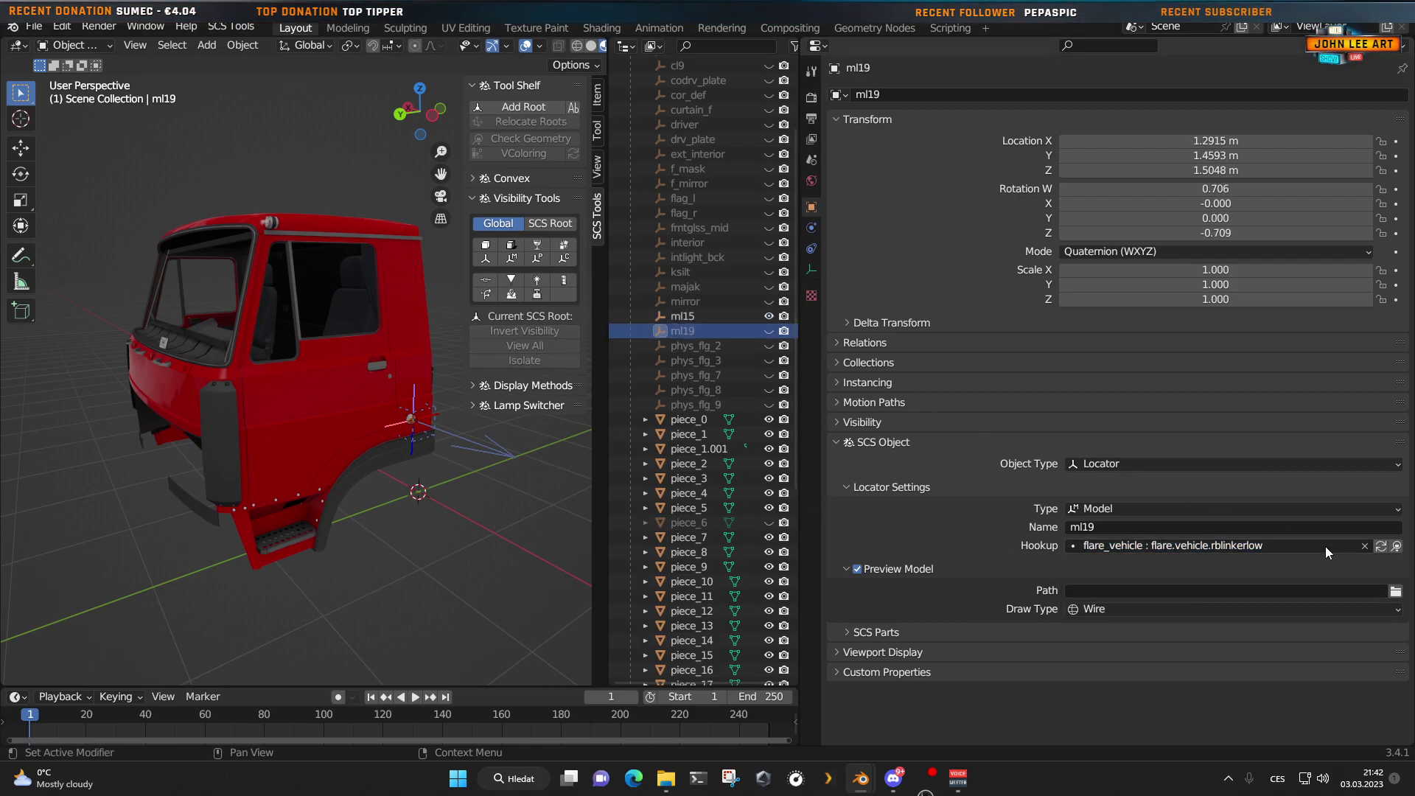
left_click(1277, 545)
left_click_drag(1290, 545, 1230, 544)
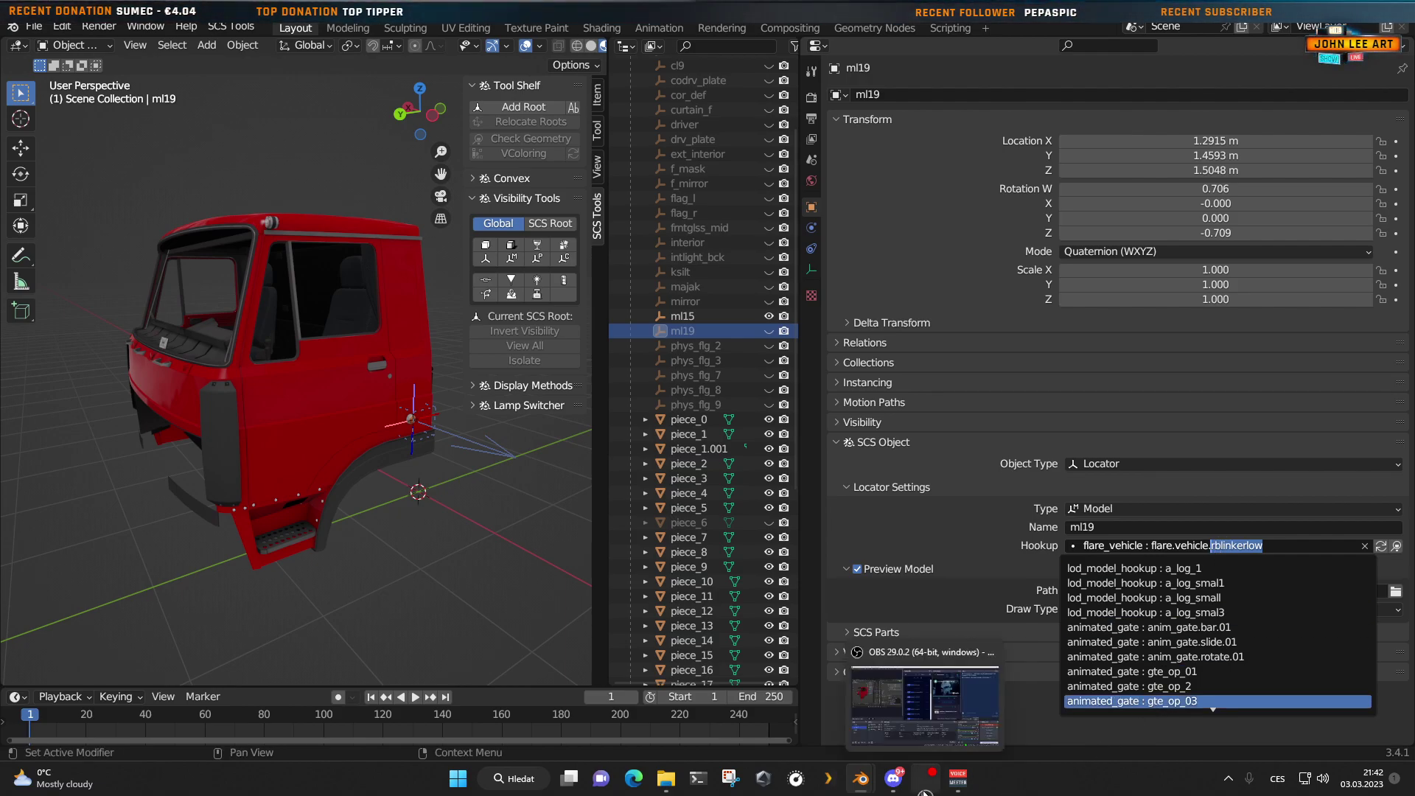
Step: Return to the blue cab's Blender window and set the ml19 locator's hookup to flare_vehicle : flare.vehicle.rblinkerlow
mouse_move(860, 778)
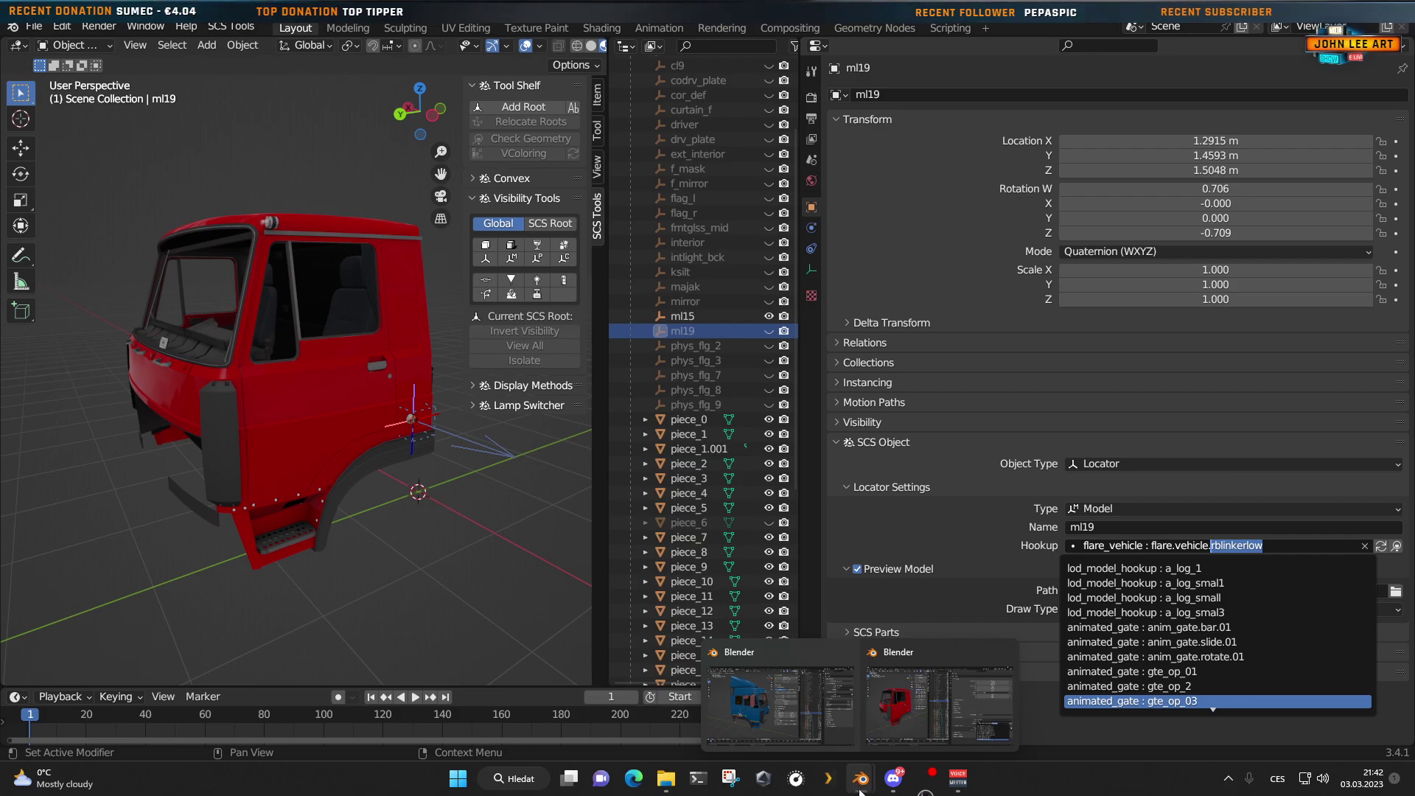
left_click(780, 704)
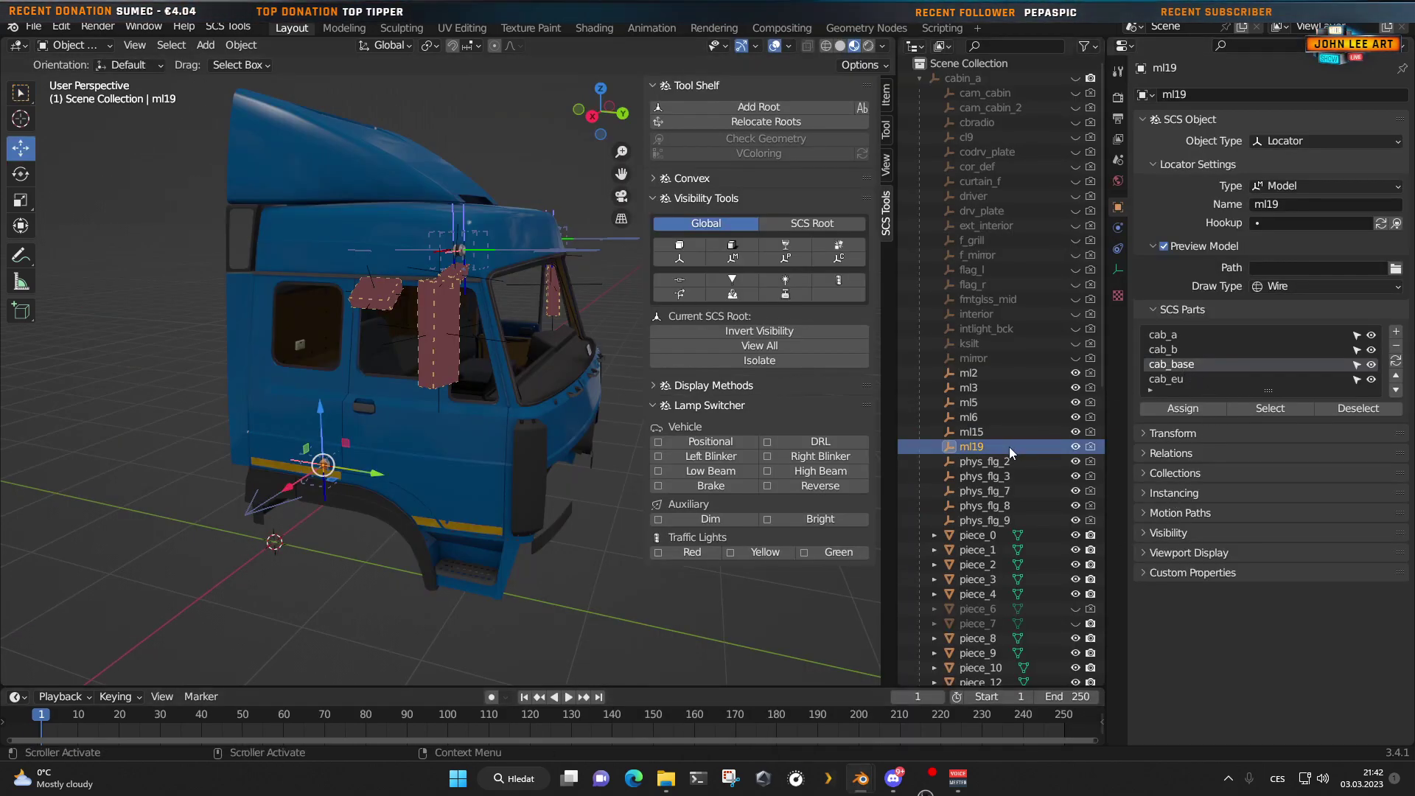
left_click(1307, 220)
type("rblinkerlow")
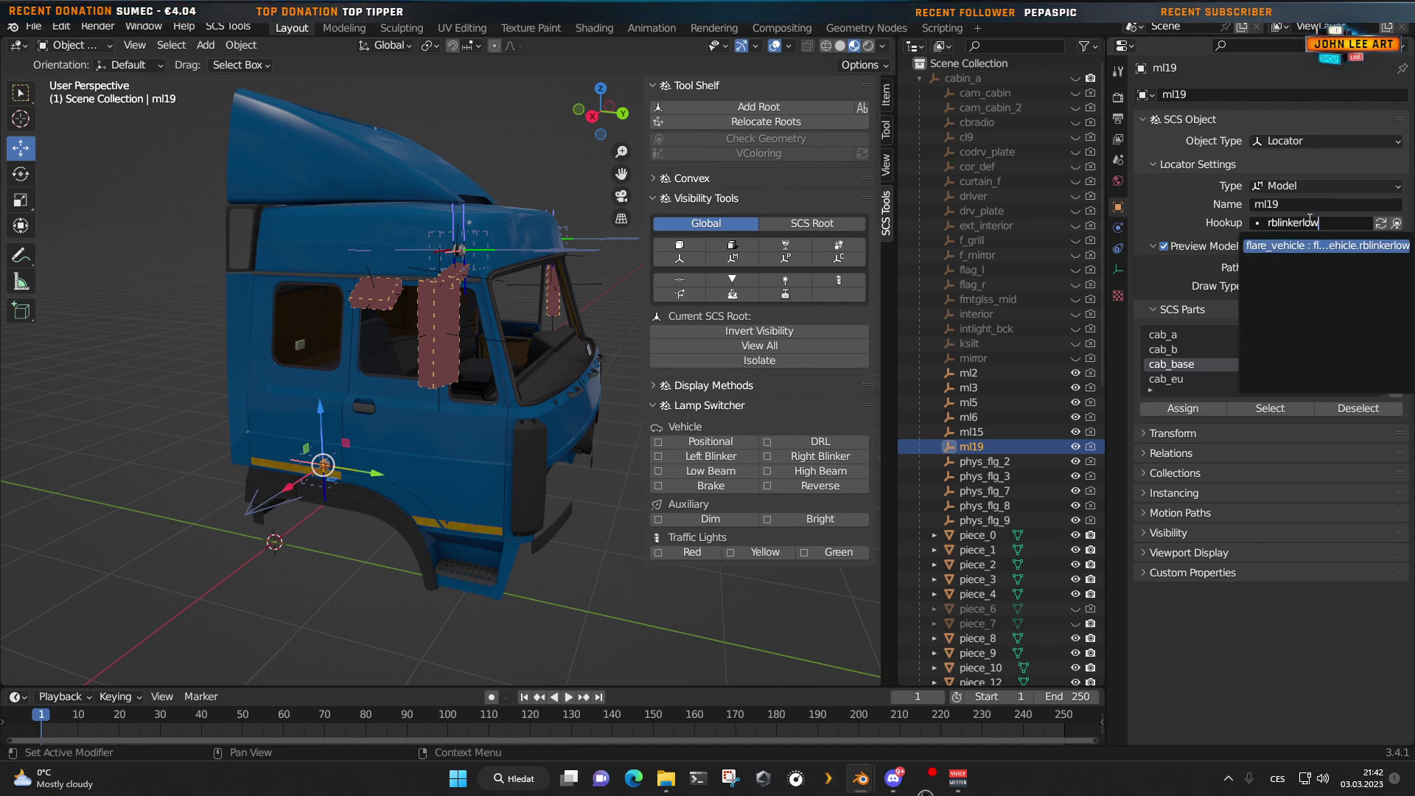
left_click(1307, 248)
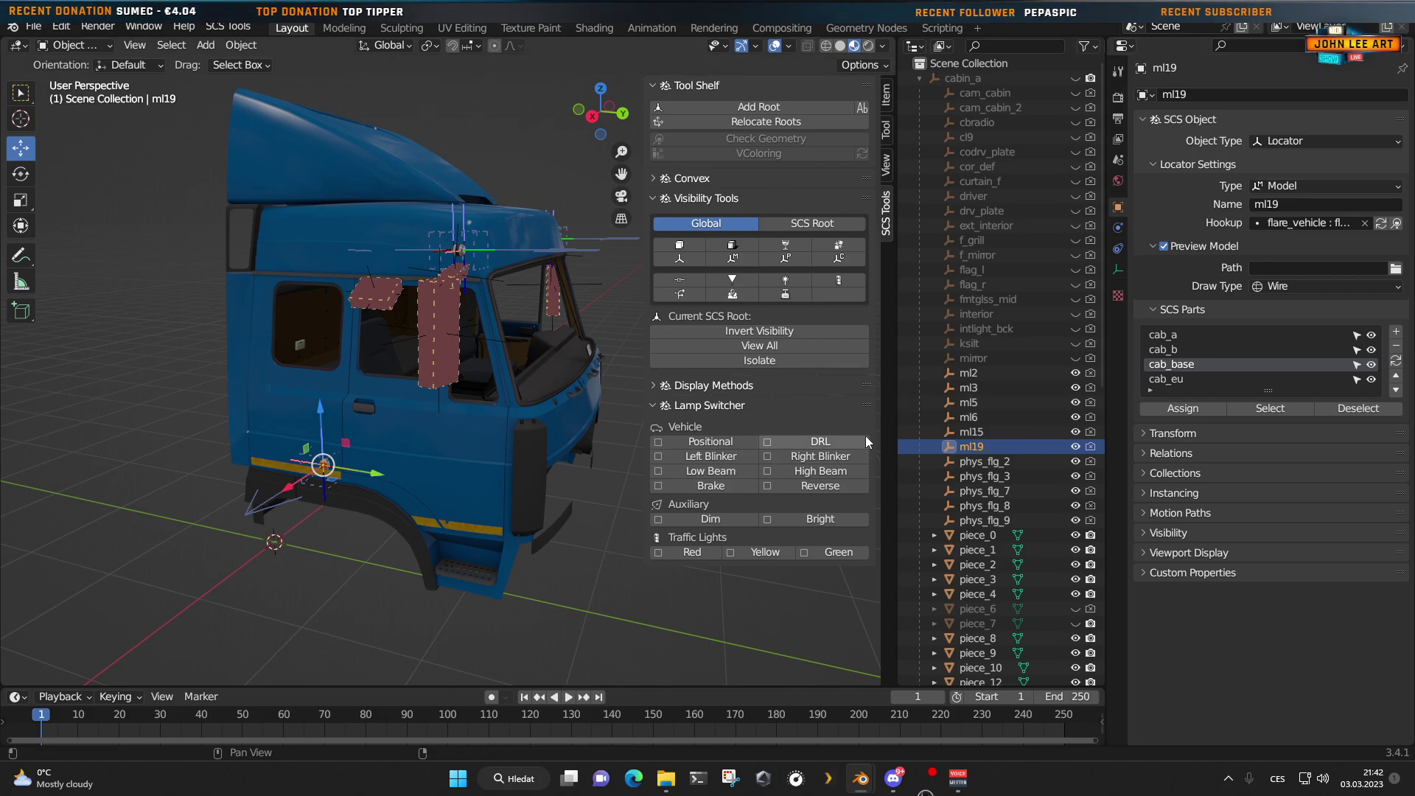
Step: Widen the outliner and properties areas and compare the hookups and cab sides of the ml15 and ml19 locators
left_click_drag(895, 442, 746, 450)
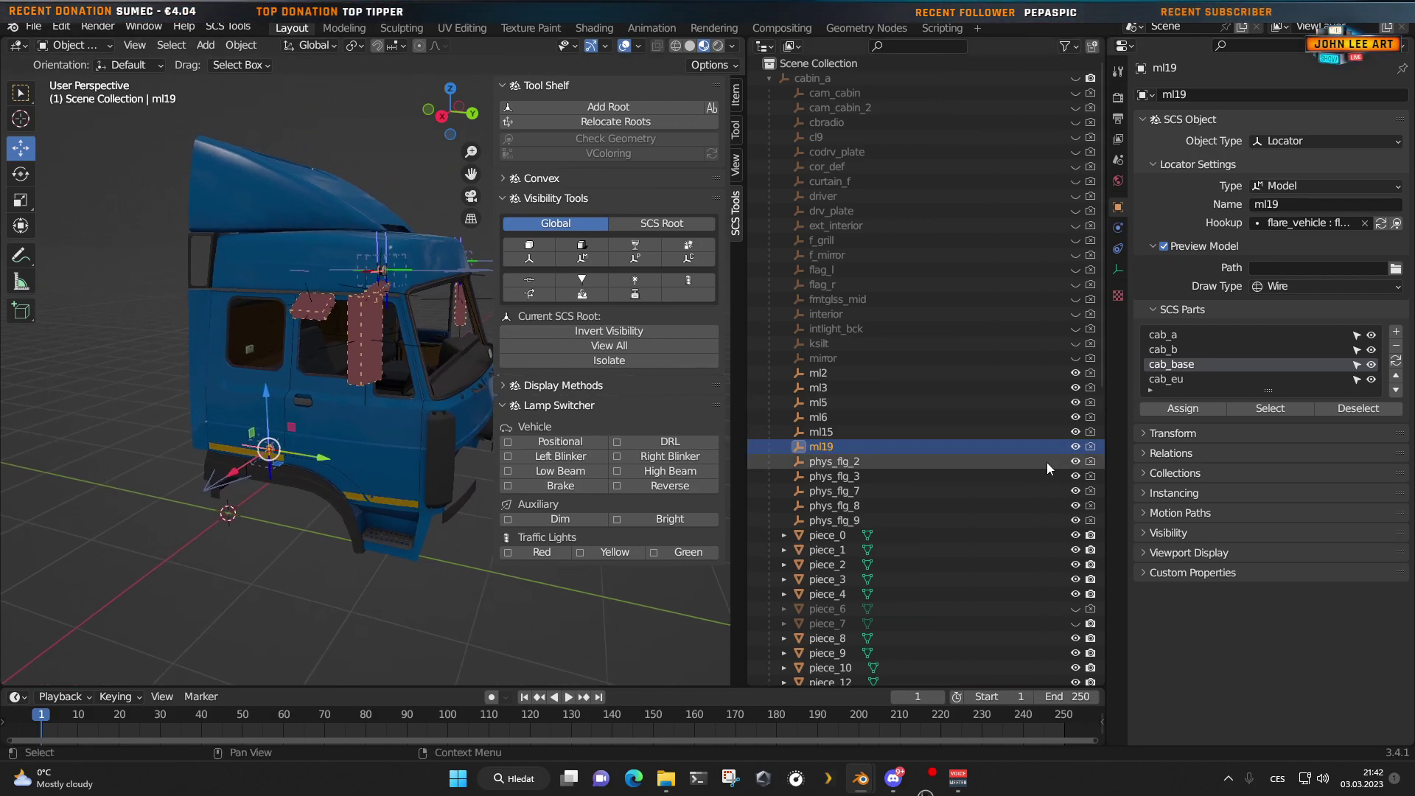
left_click_drag(1108, 457, 980, 457)
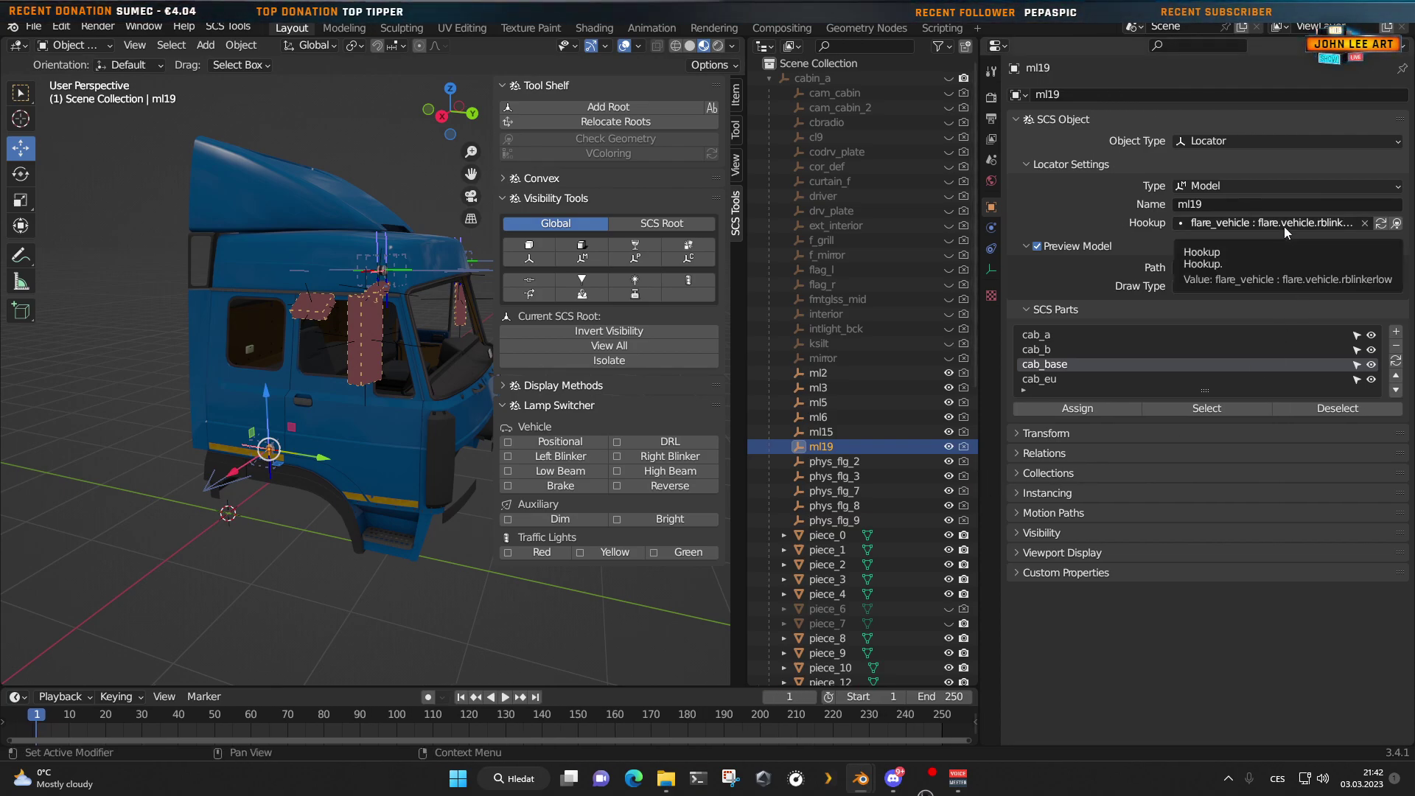
left_click(825, 431)
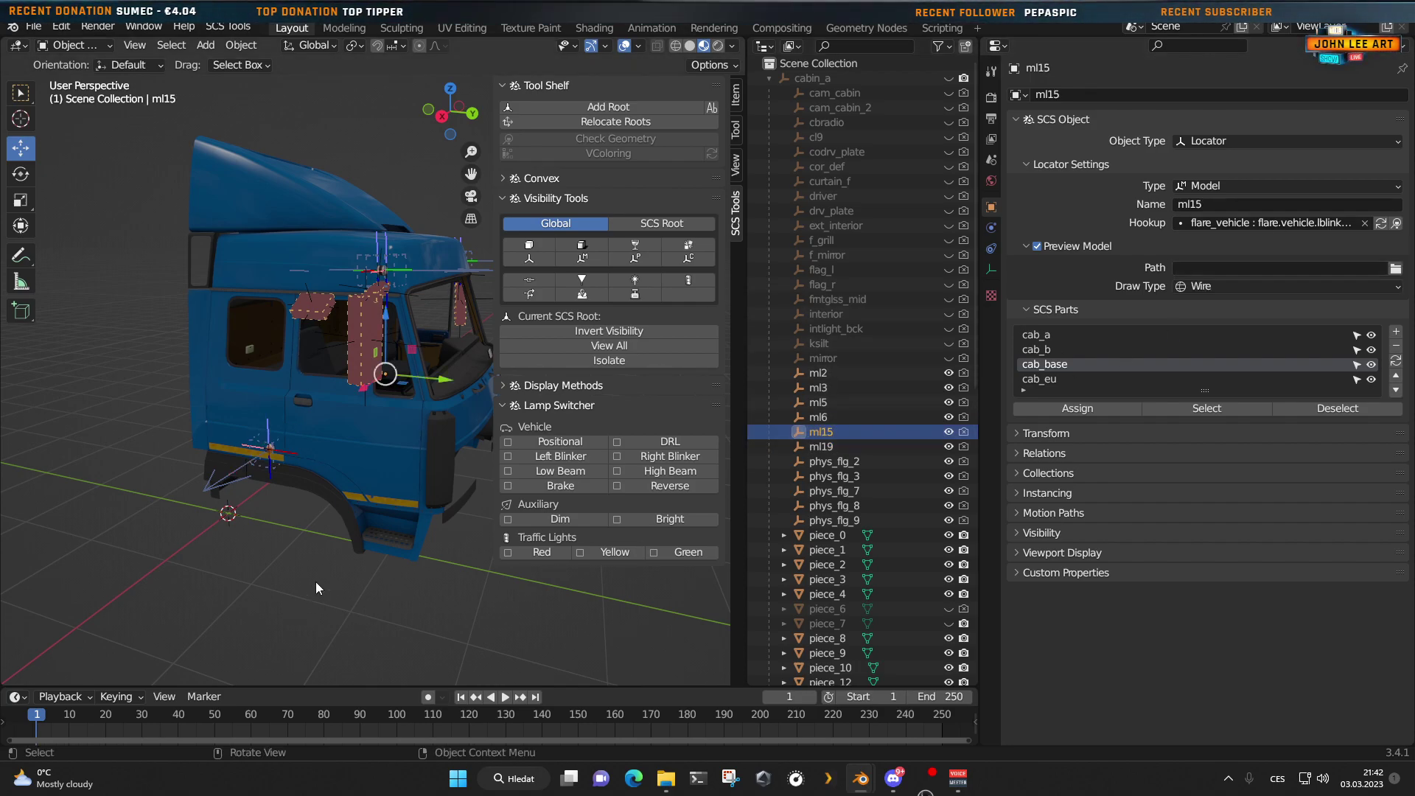
middle_click_drag(315, 588, 574, 688)
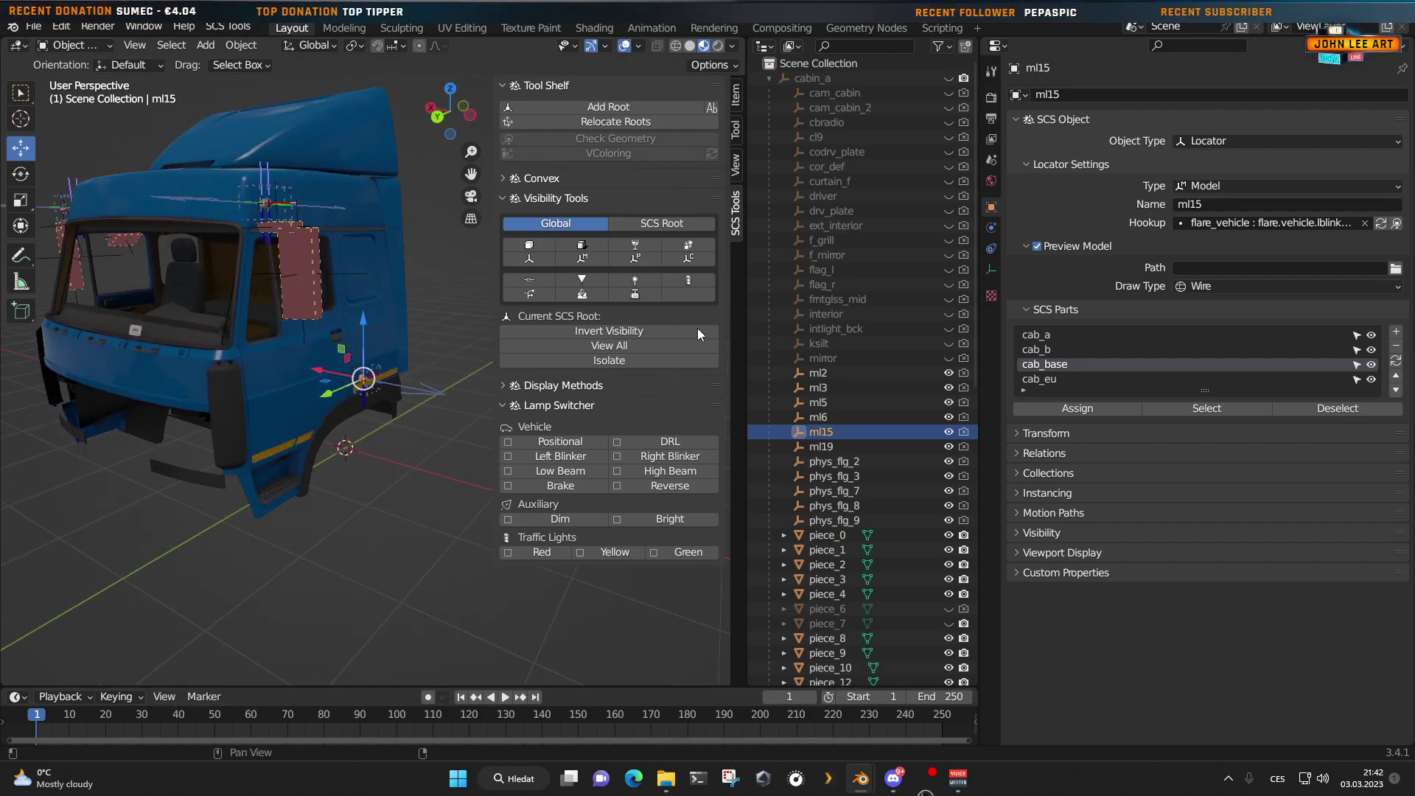
left_click(846, 448)
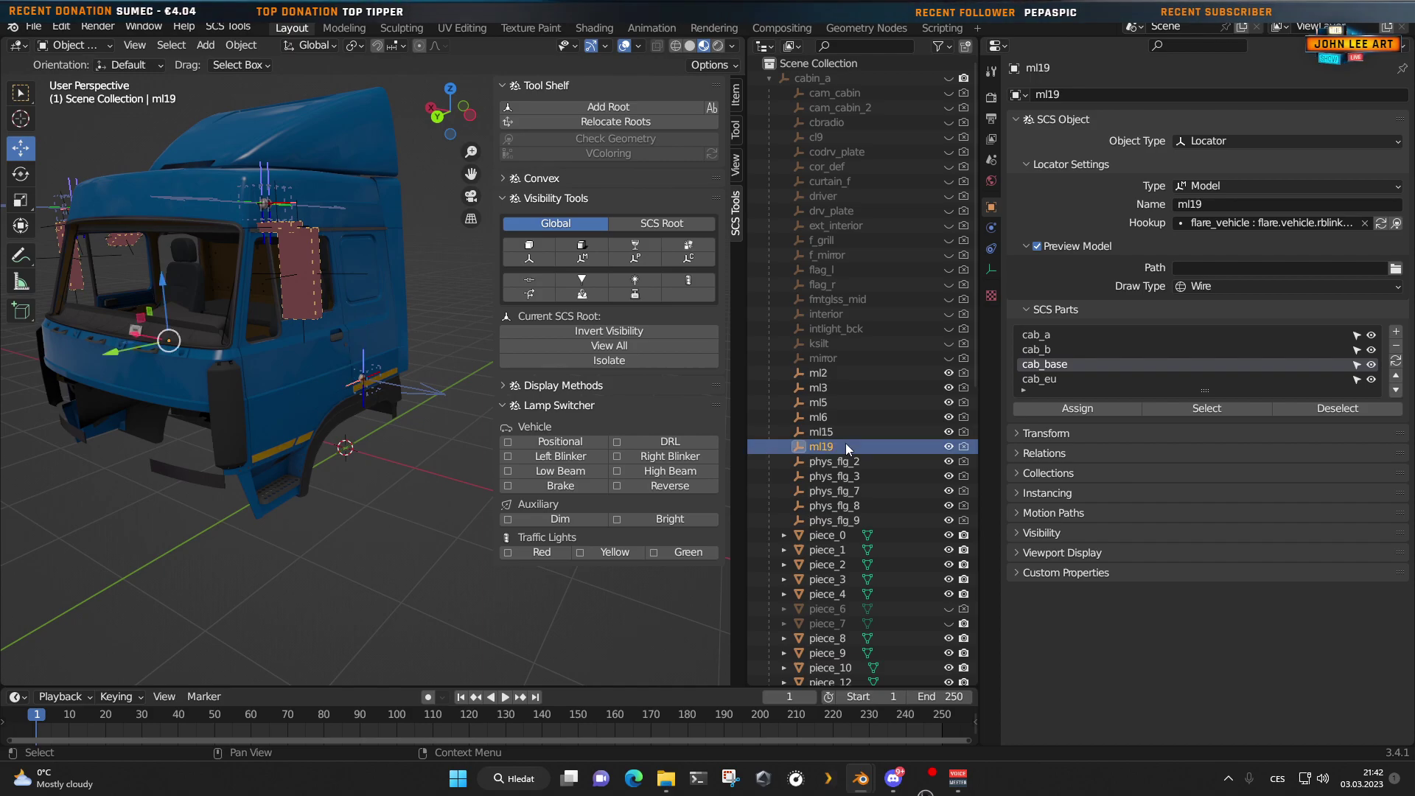
scroll(246, 514, "up", 5)
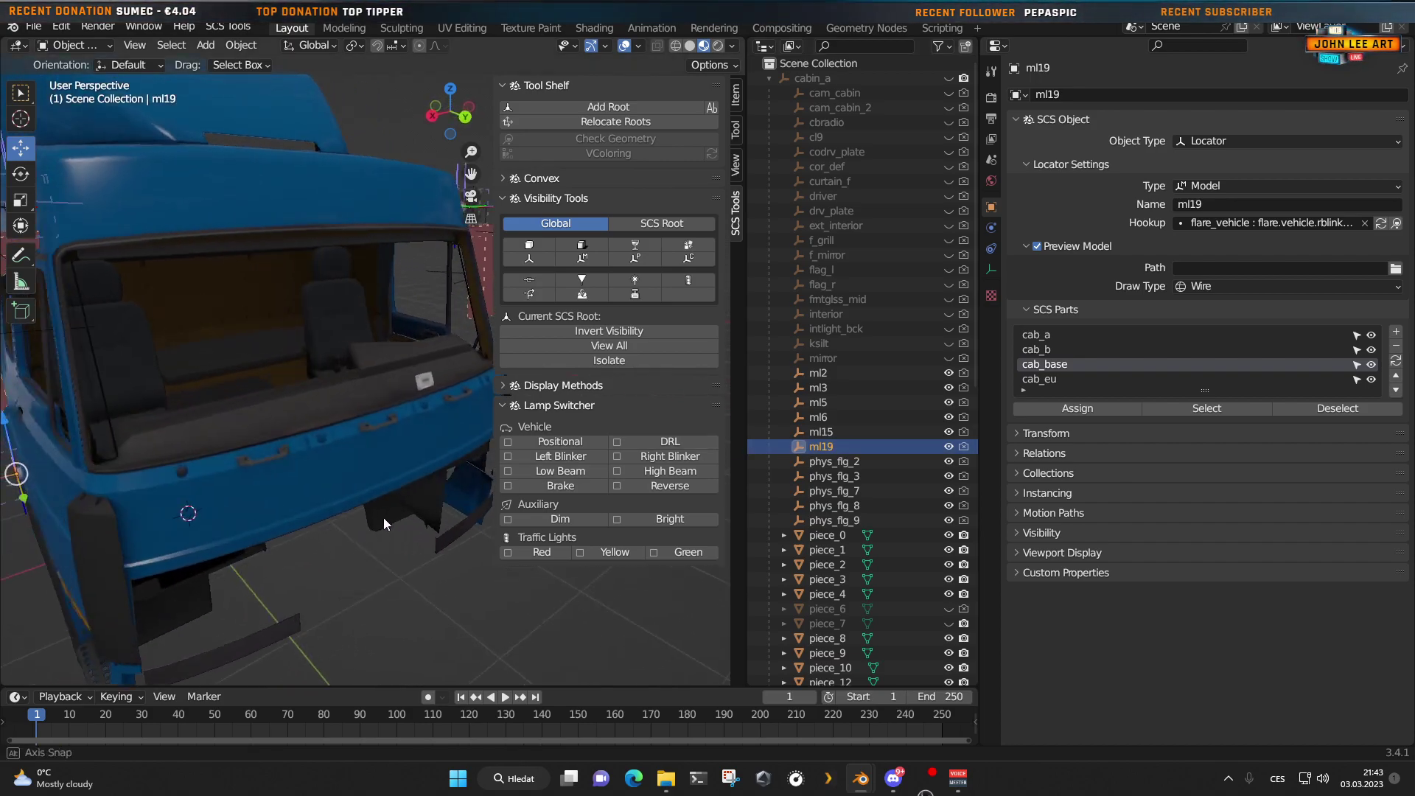
middle_click_drag(384, 518, 405, 517)
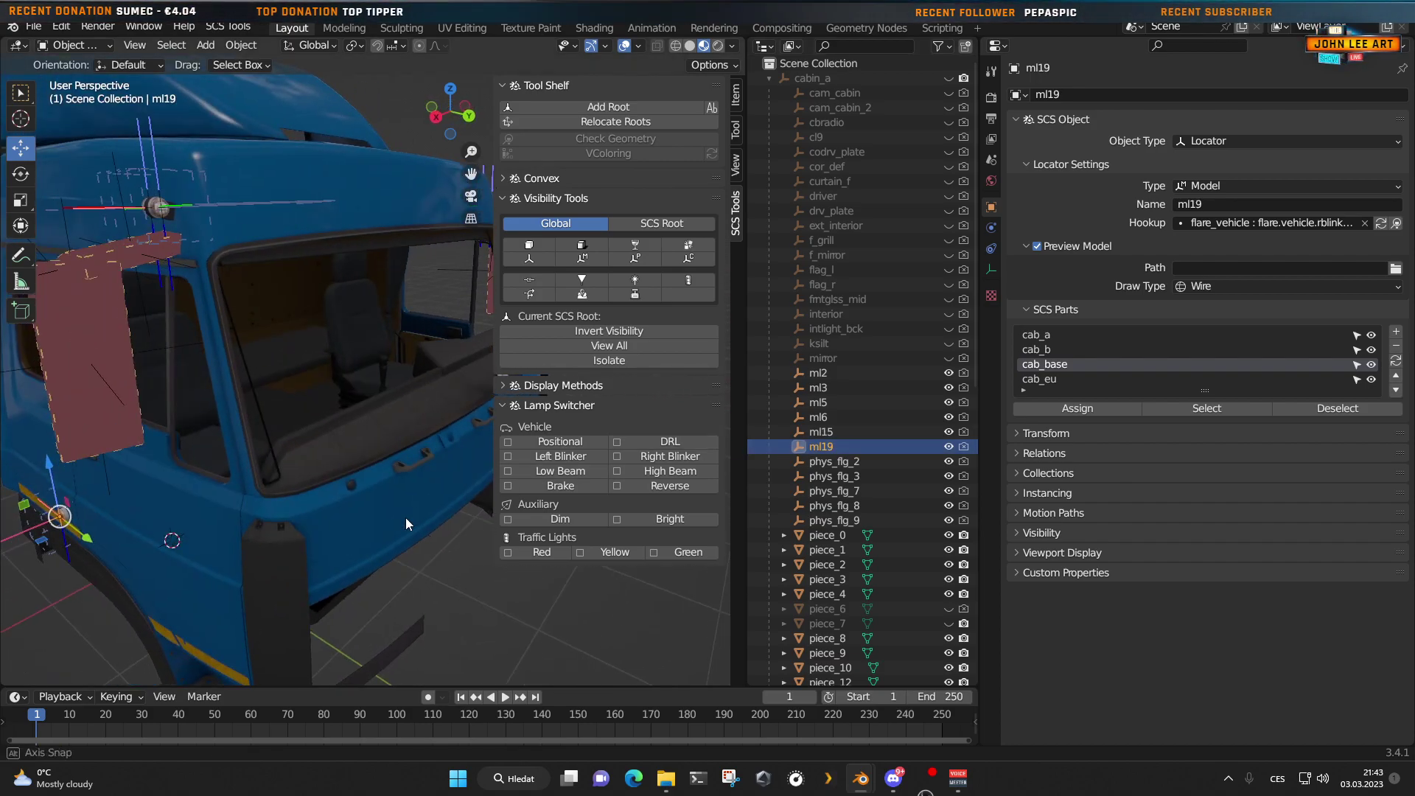
left_click(823, 434)
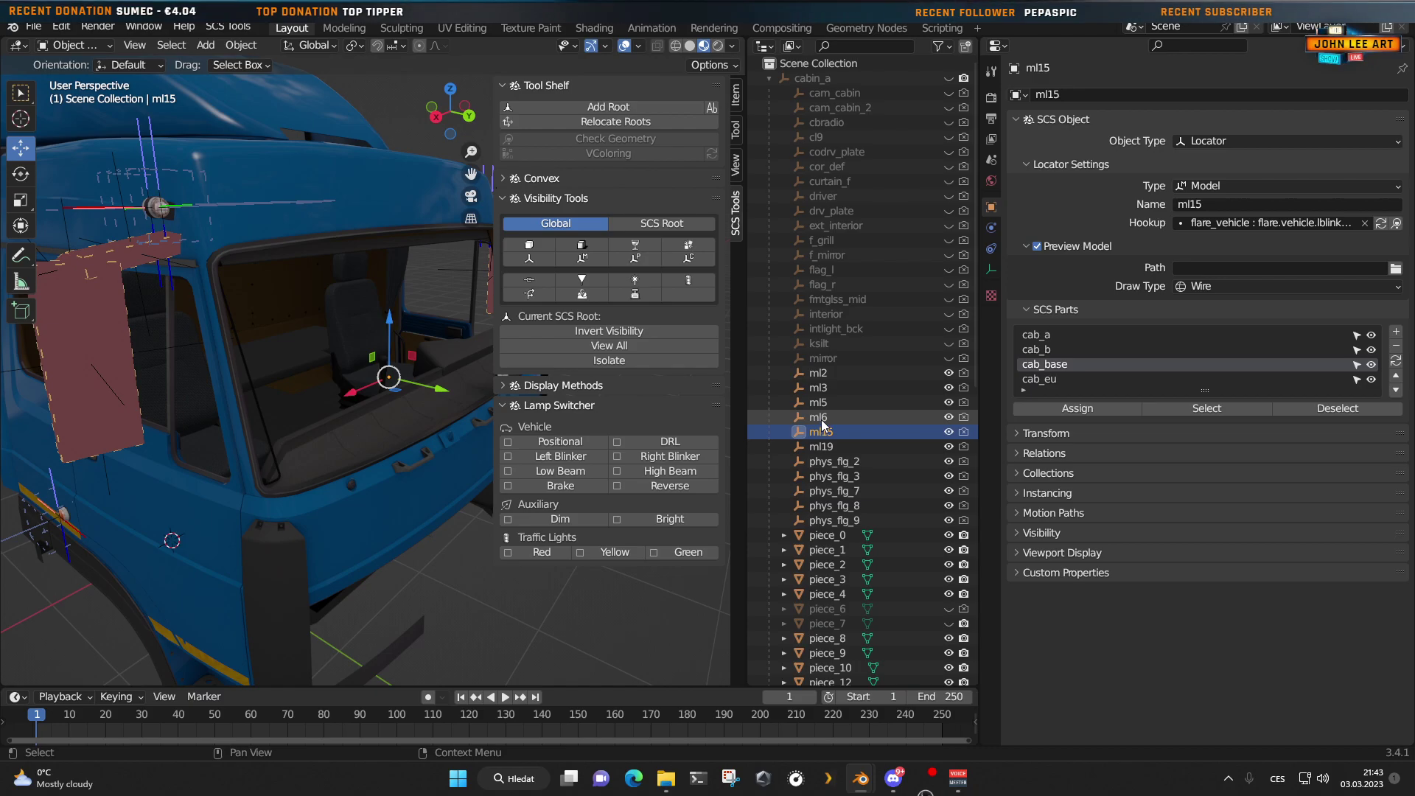
Step: Check the hookups and positions of the roof marker lamp locators ml2, ml3, ml5 and ml6
left_click(819, 417)
left_click(818, 373)
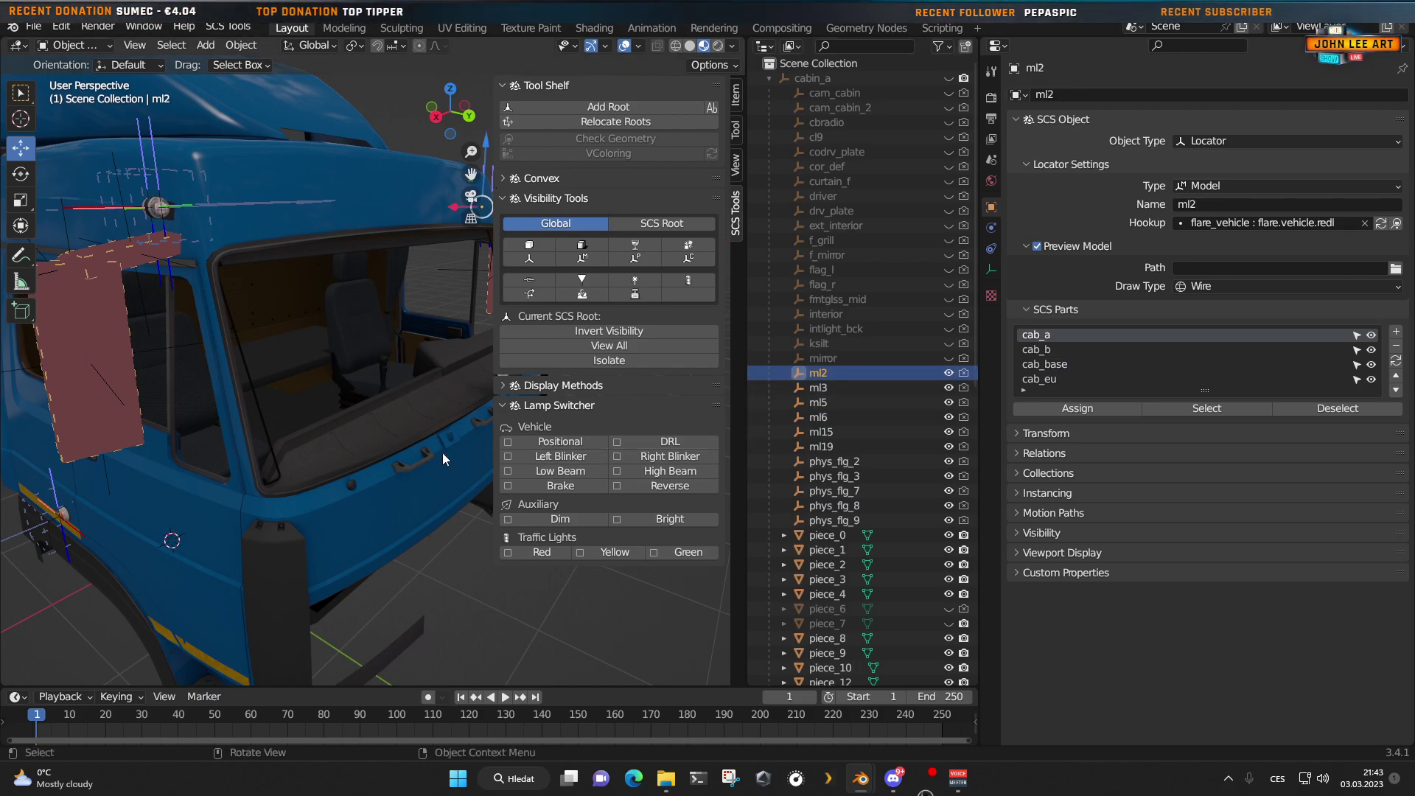
scroll(442, 453, "down", 5)
middle_click_drag(392, 445, 498, 453)
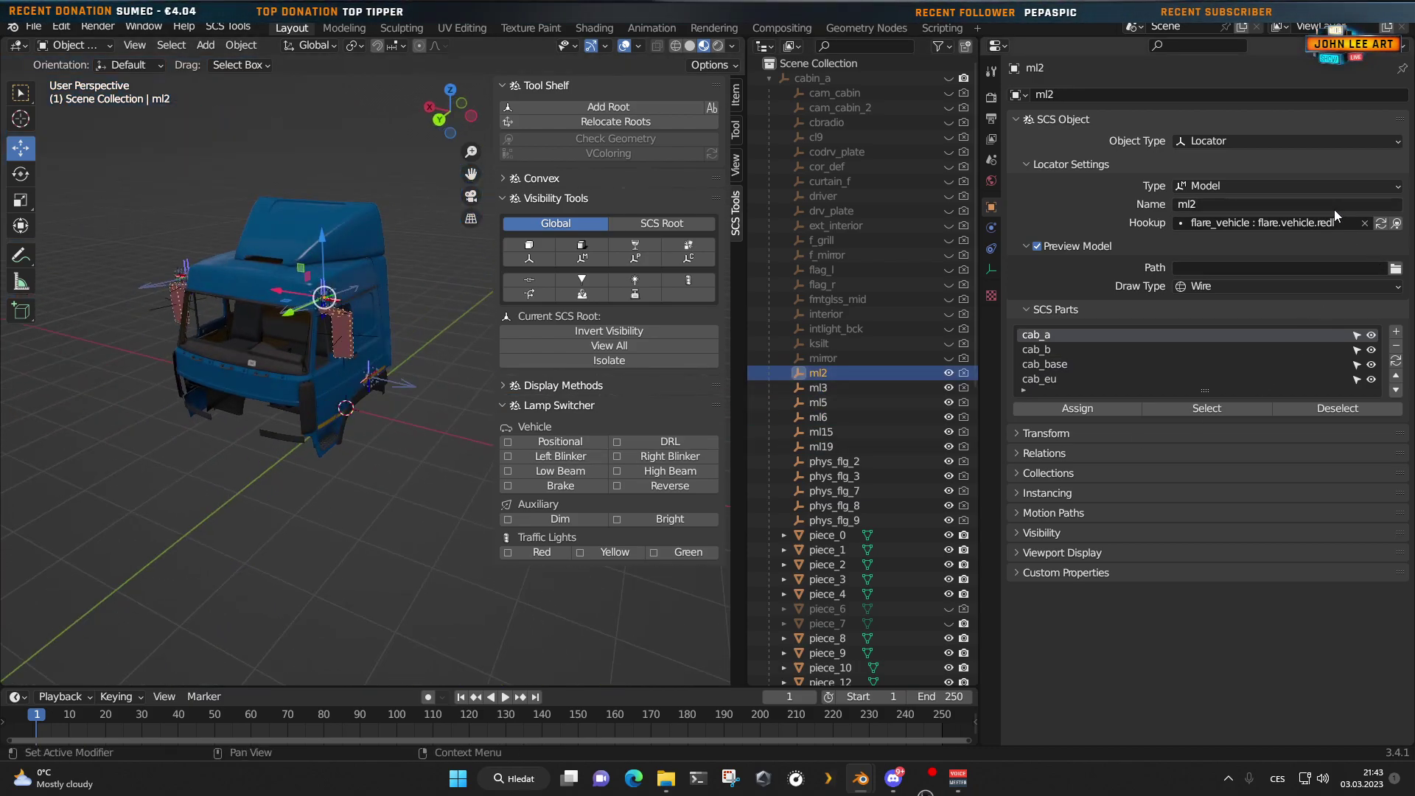
left_click(831, 389)
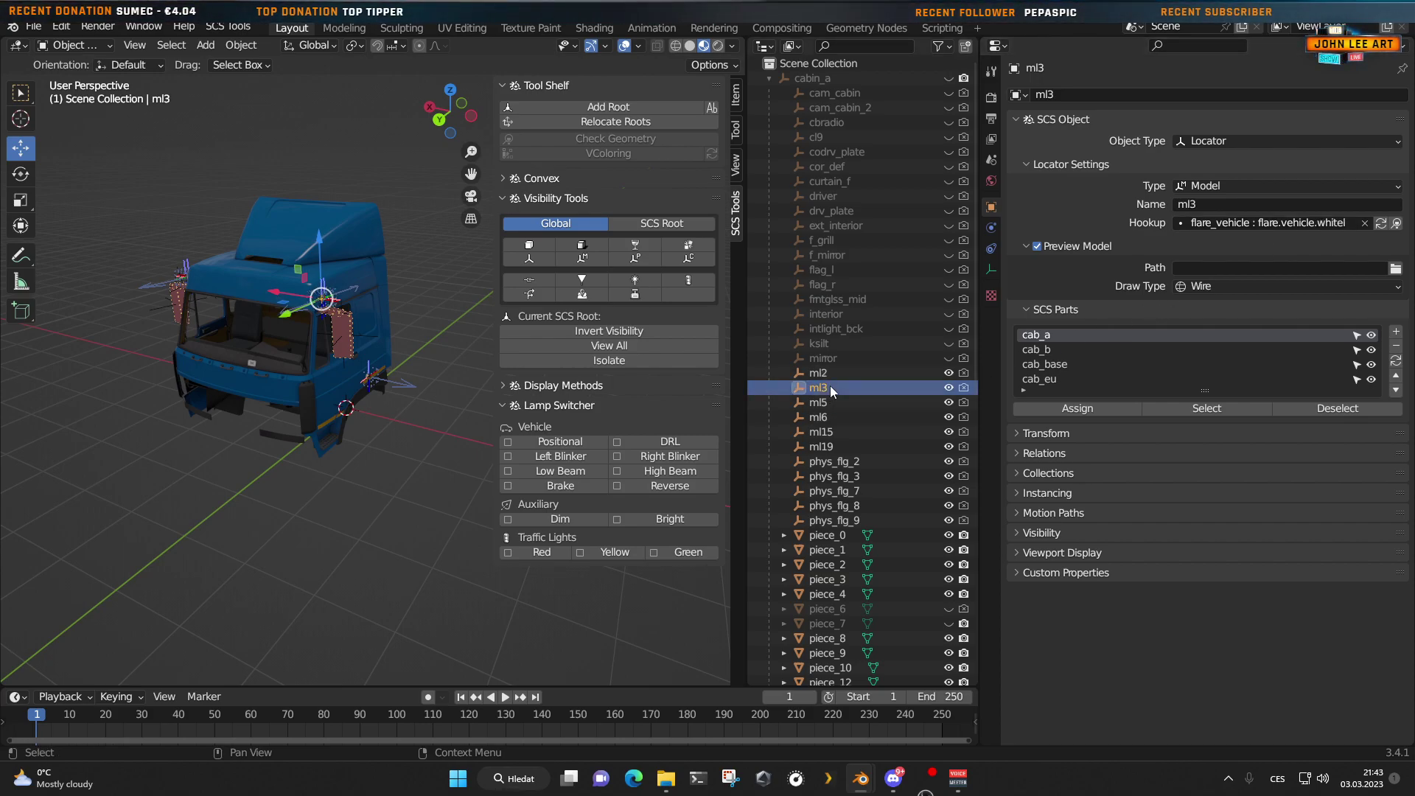
left_click(830, 401)
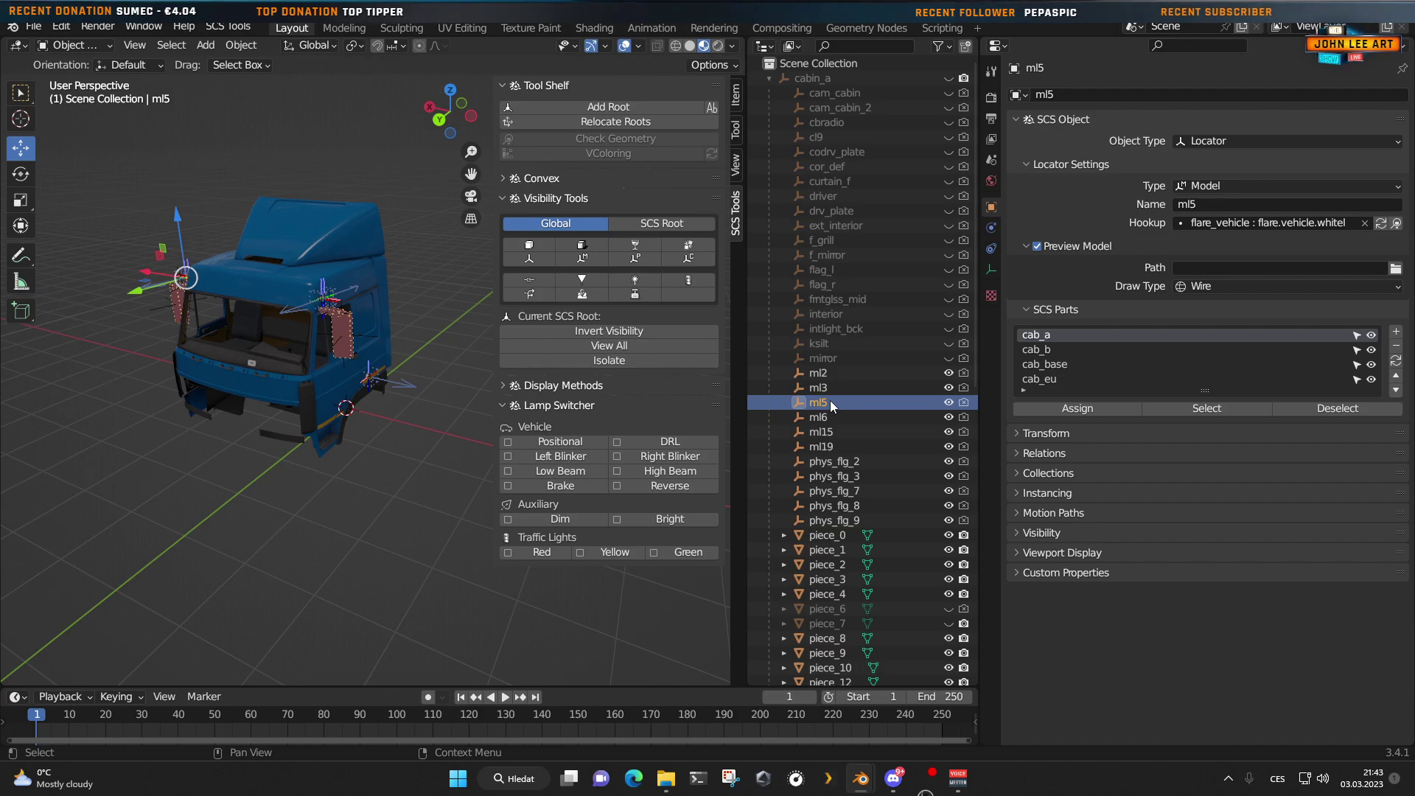
left_click(826, 413)
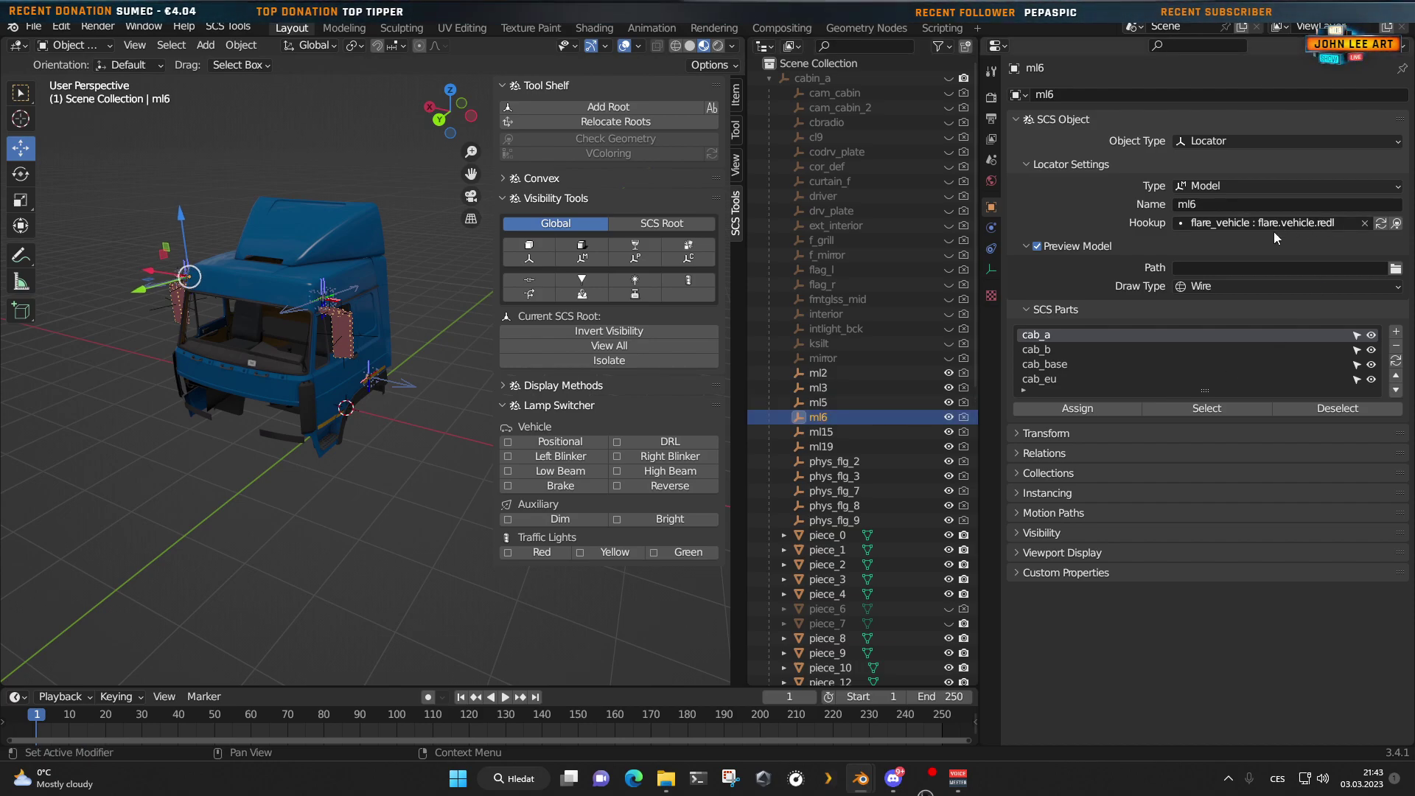
middle_click_drag(360, 517, 413, 516)
scroll(364, 462, "up", 3)
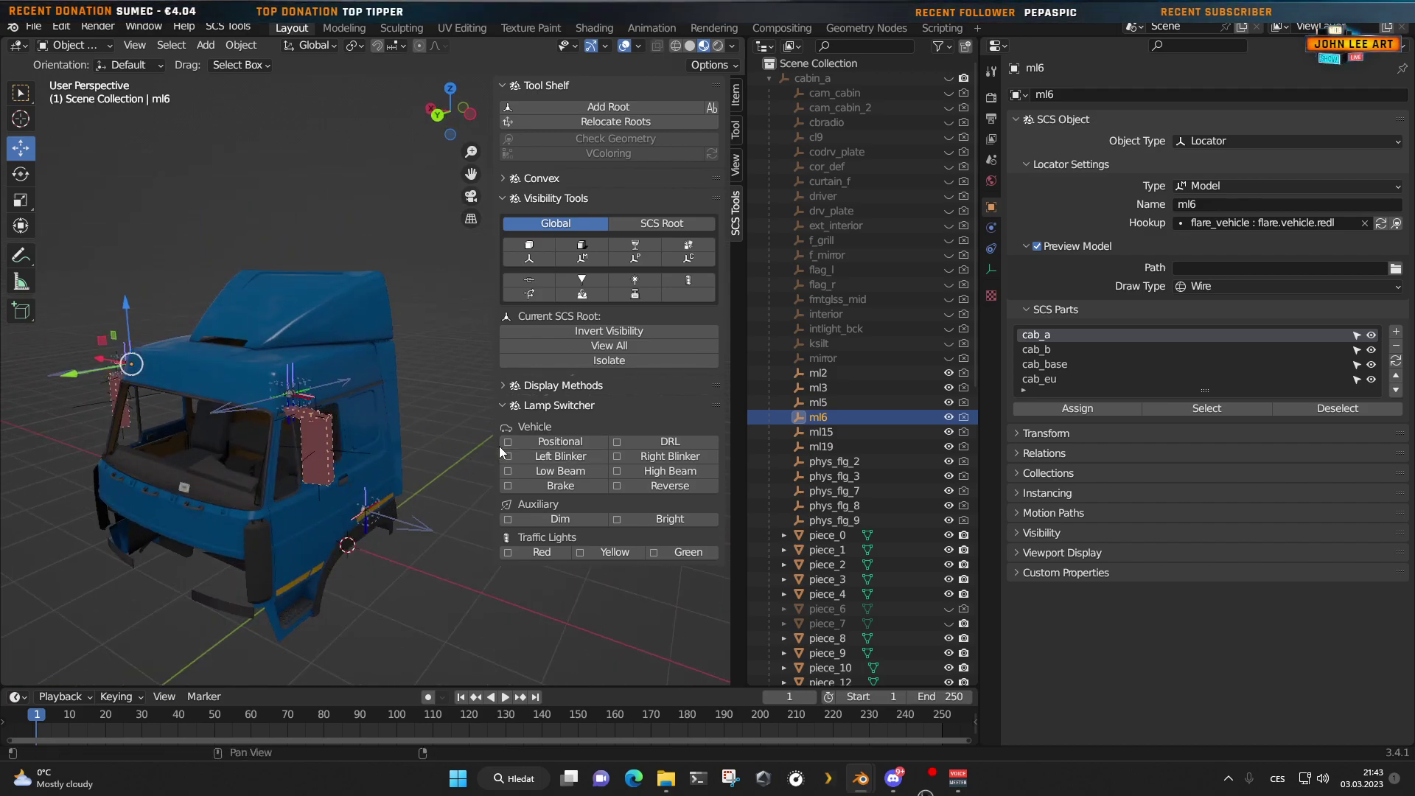
Step: Hide the 3D viewport's sidebar and narrow the properties and outliner areas to enlarge the viewport
key("n")
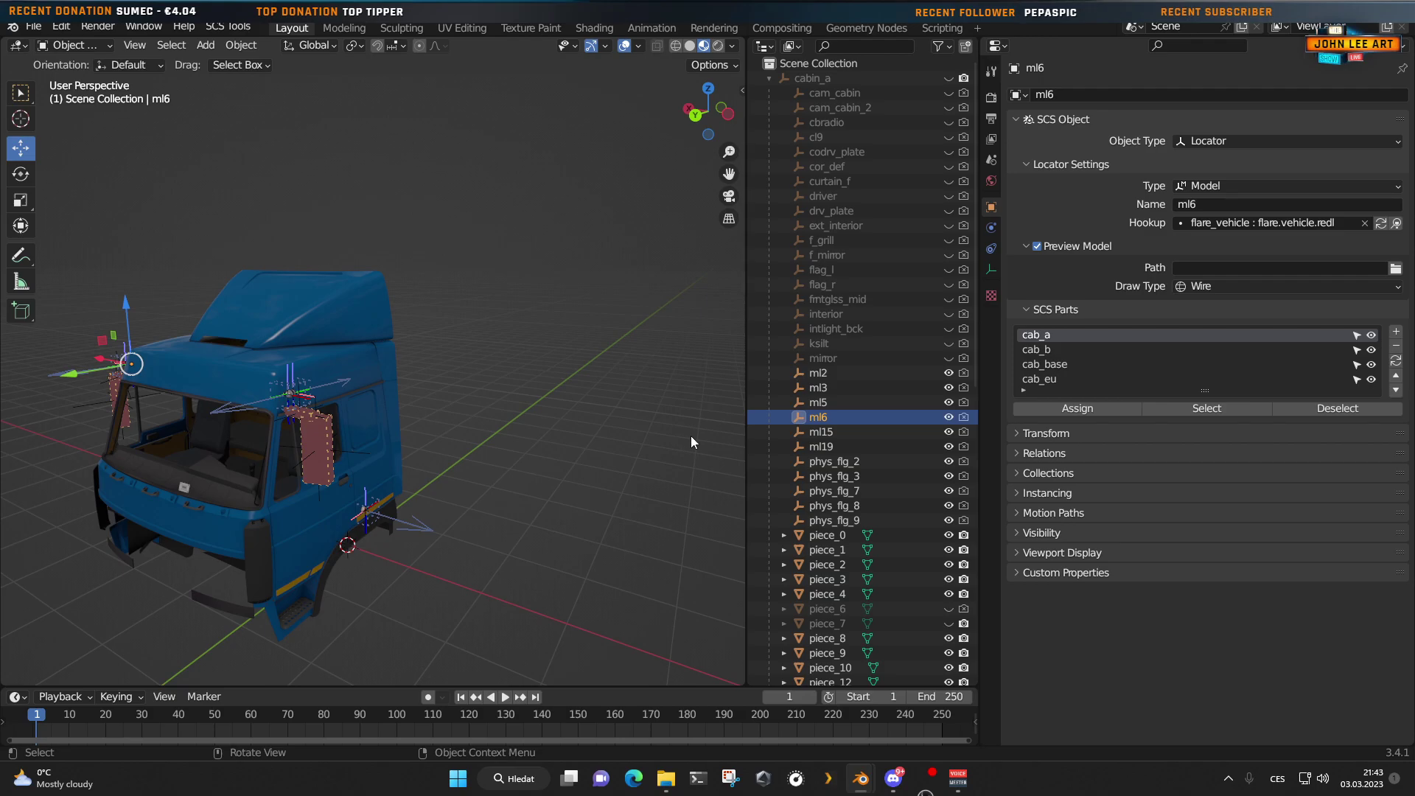
left_click_drag(984, 422, 1143, 416)
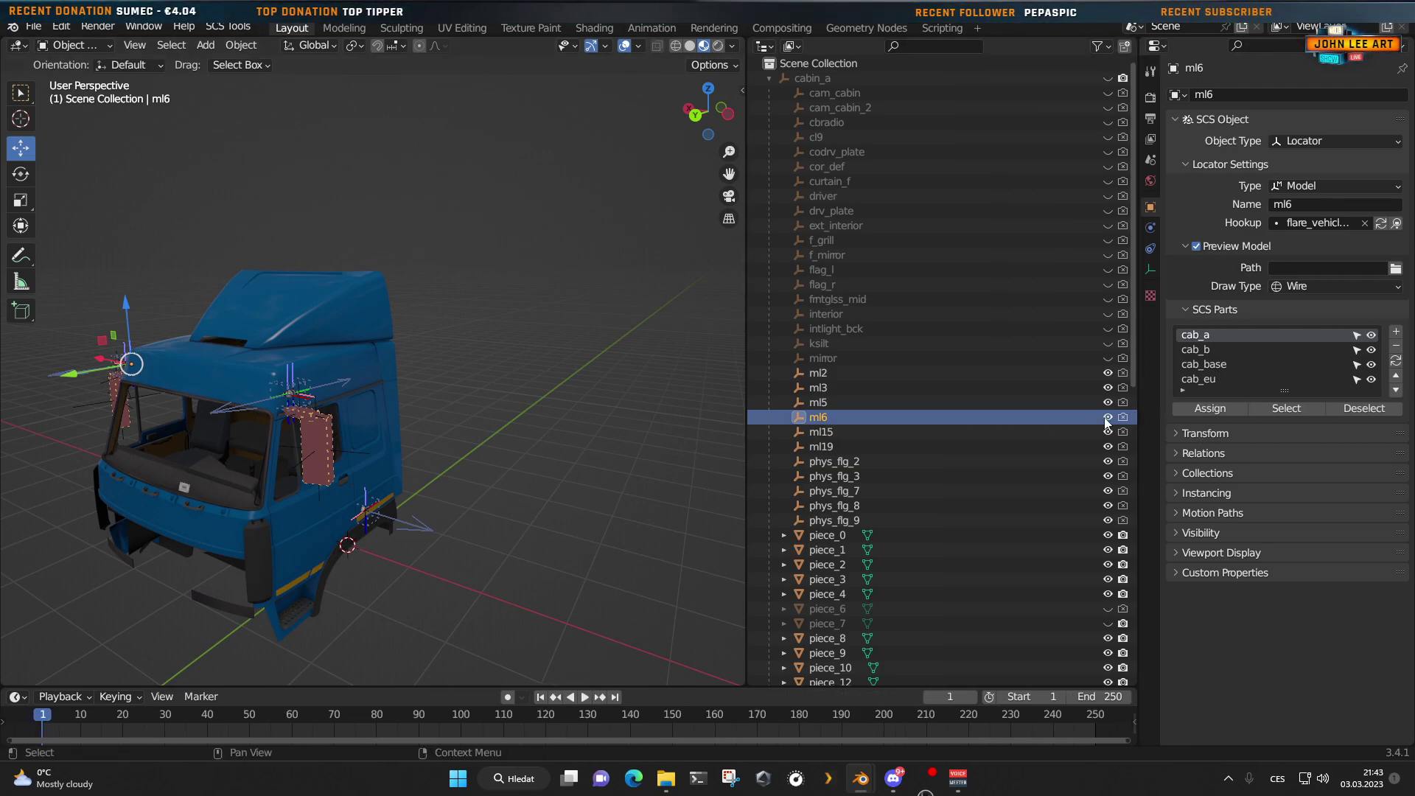
left_click_drag(747, 416, 924, 417)
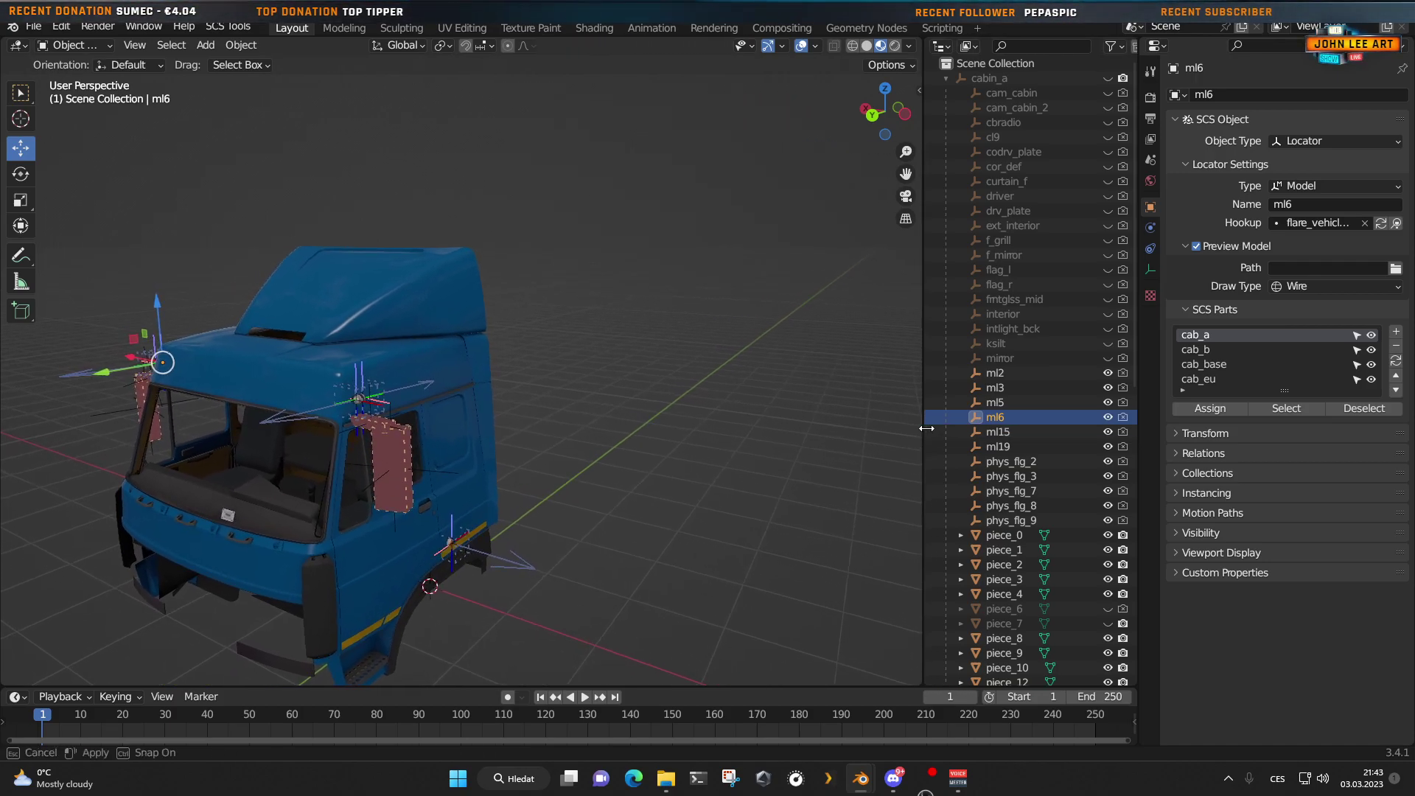
Step: Export the active scene with SCS Export
left_click(1150, 97)
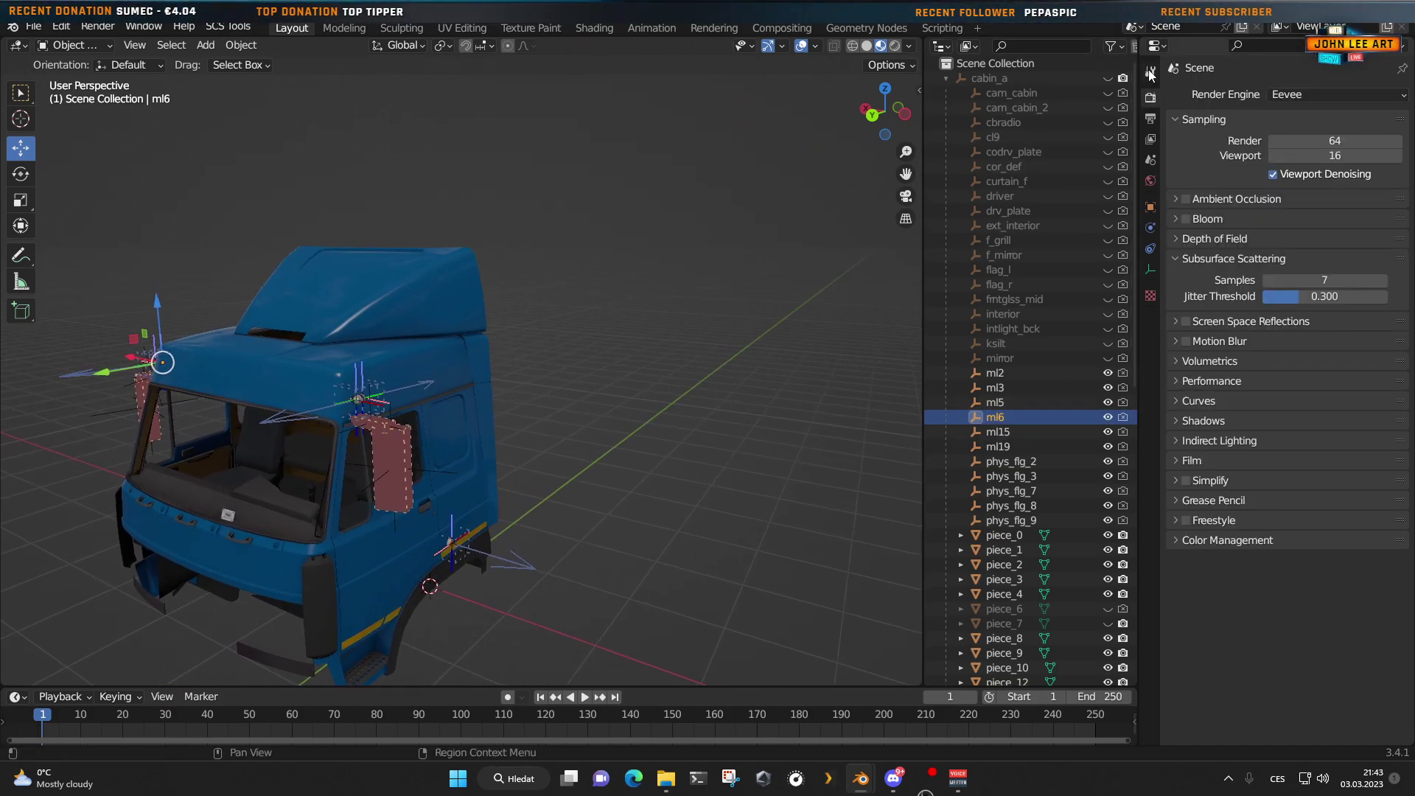
left_click(1150, 118)
left_click(1262, 145)
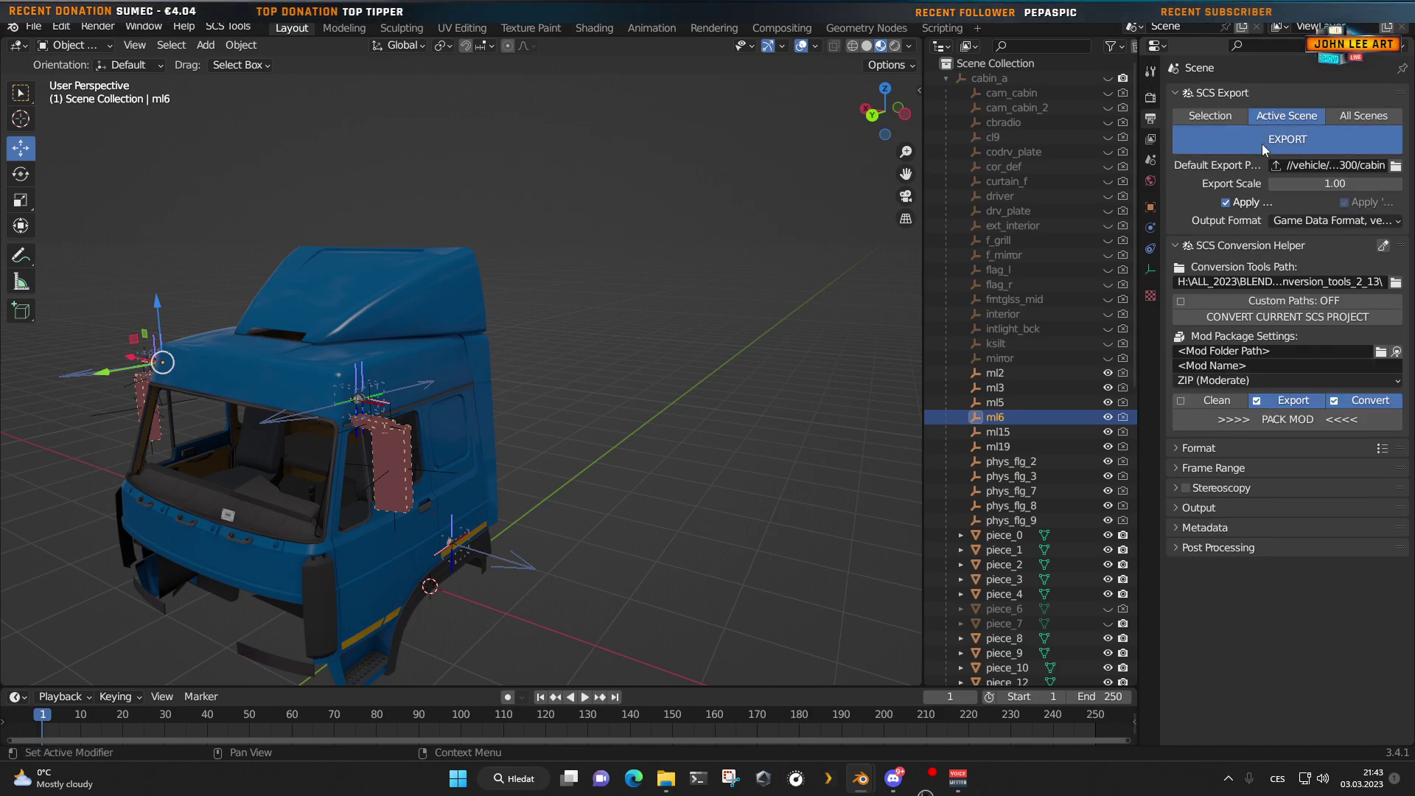
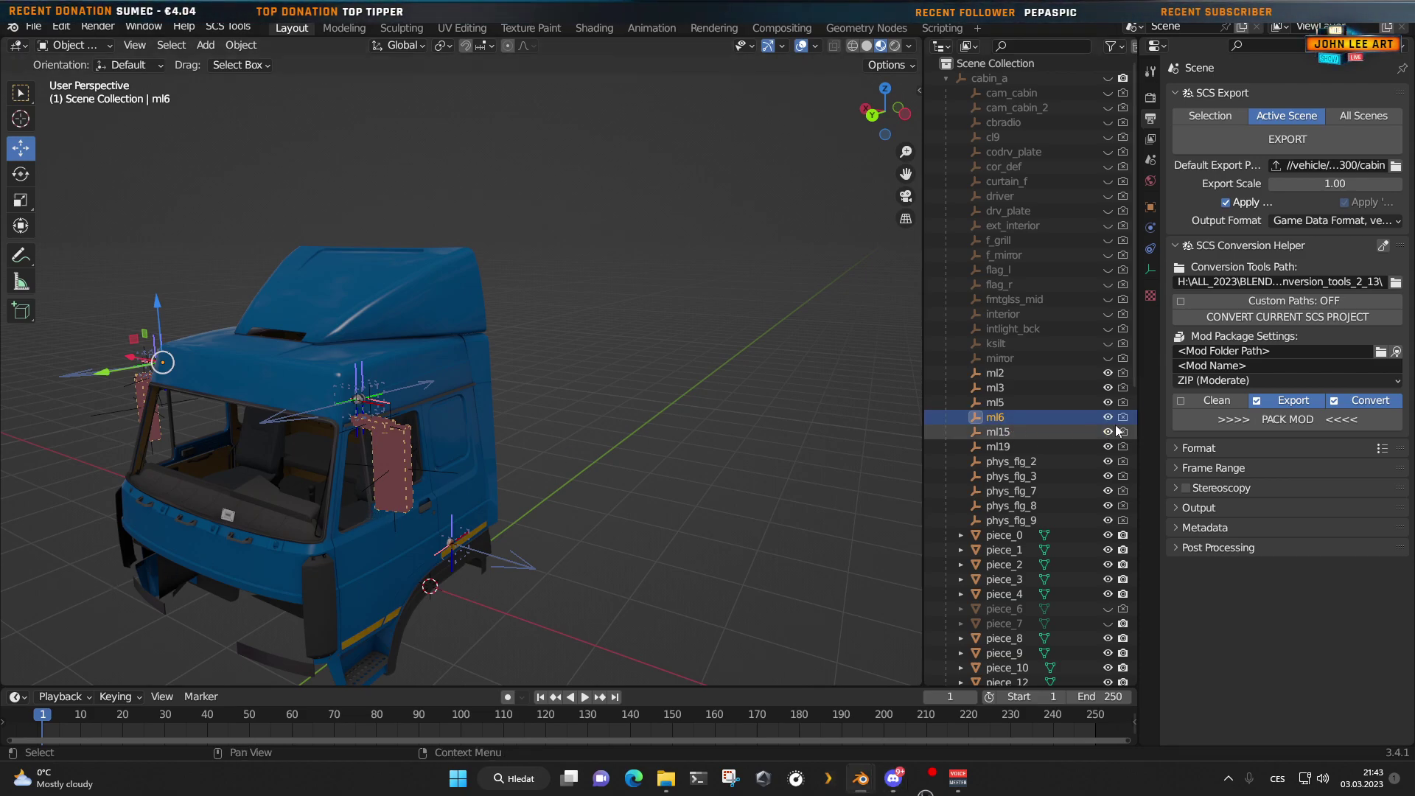
Step: Hide all locators from ml2 through phys_flg_9 and inspect the blue cab without them
left_click_drag(1110, 376, 1034, 516)
middle_click_drag(594, 528, 586, 466)
scroll(556, 489, "up", 4)
scroll(556, 488, "down", 4)
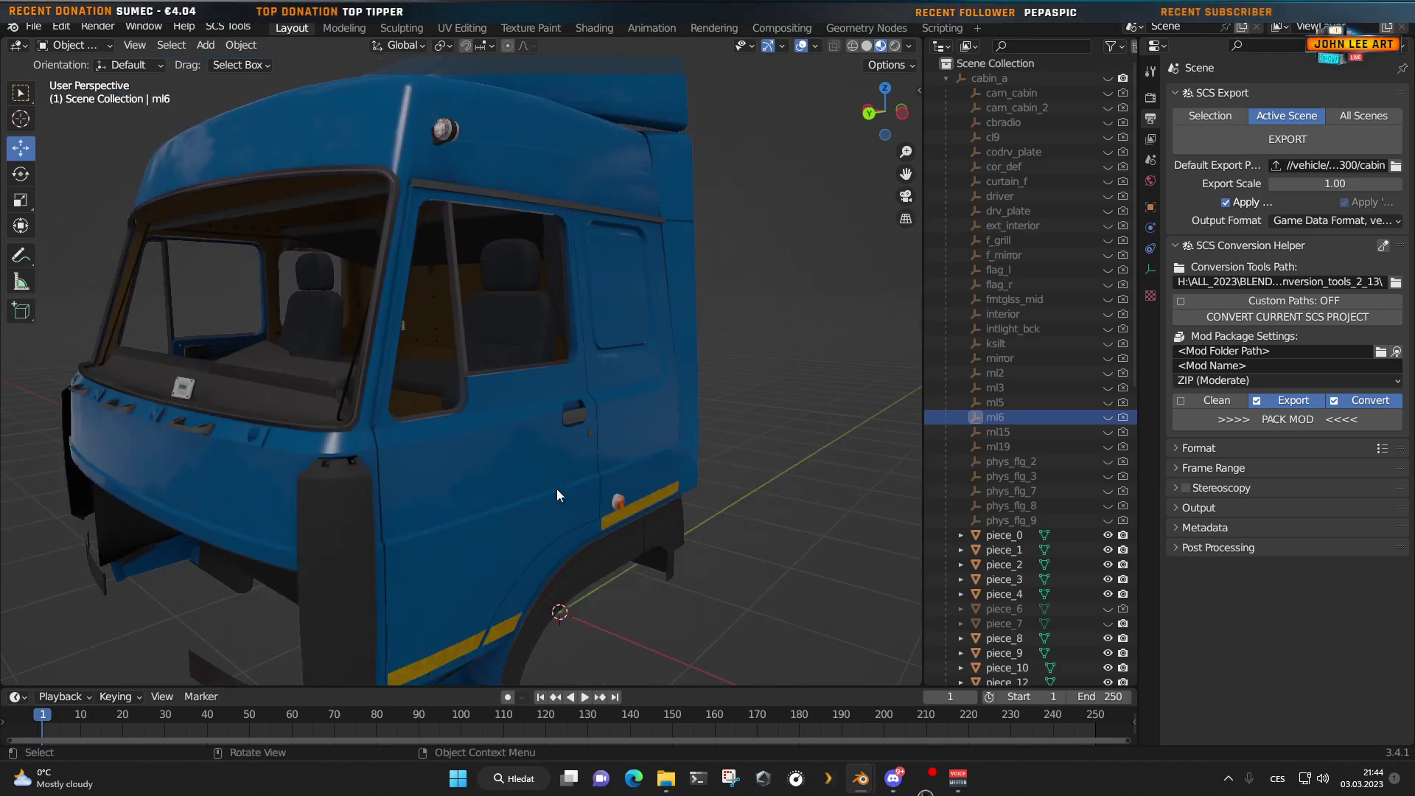
scroll(553, 479, "up", 2)
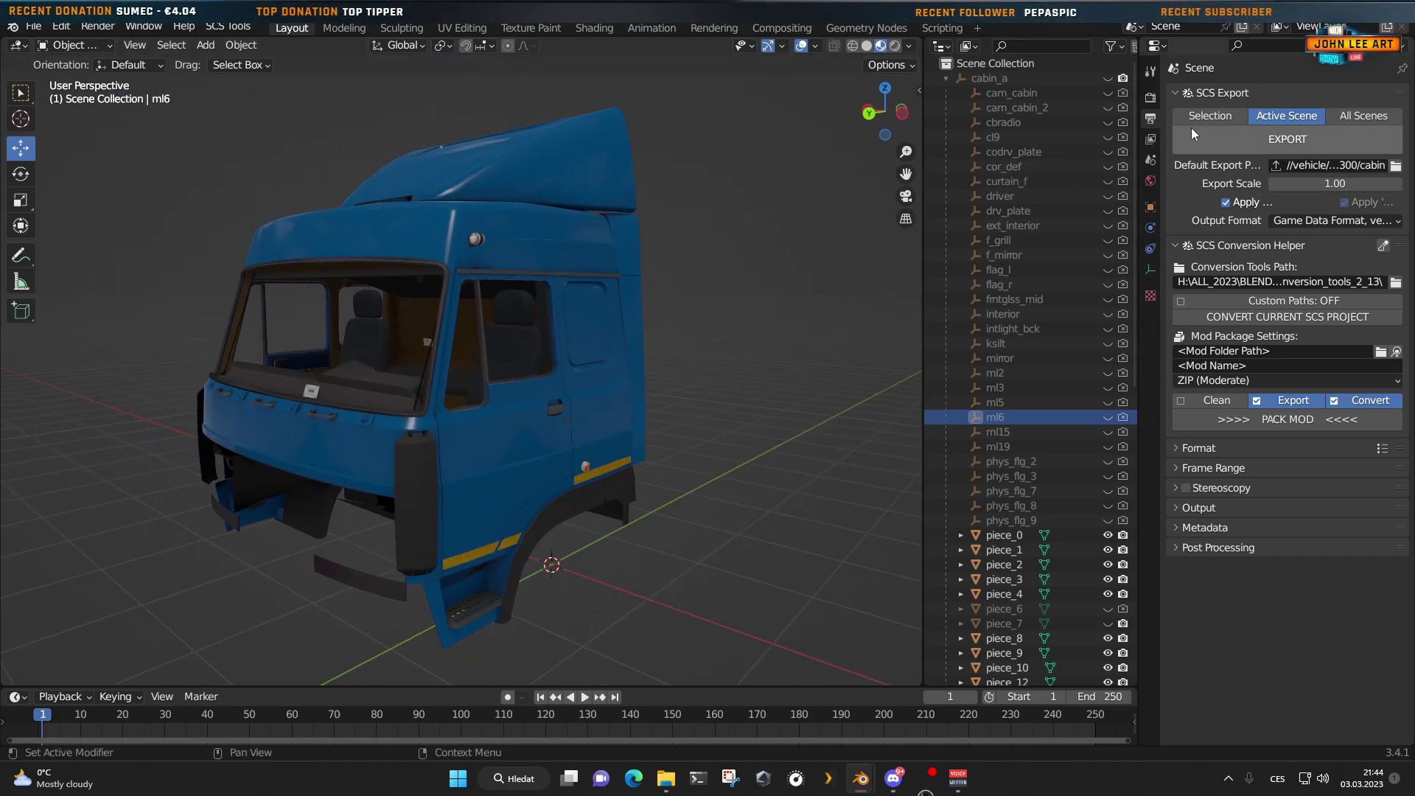
Step: Clean the previously converted data with the SCS Conversion Helper and convert the current SCS project
left_click(1384, 248)
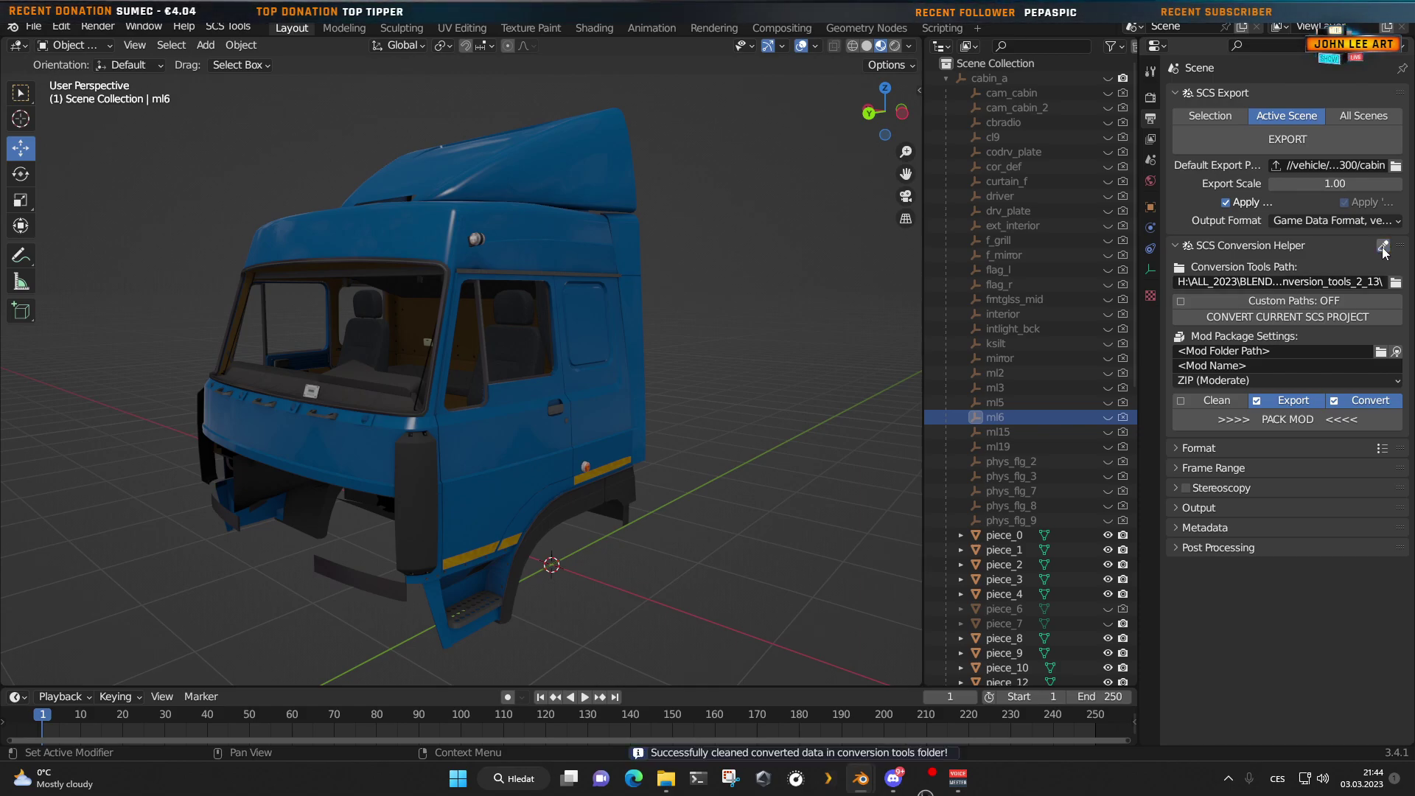
left_click(1279, 318)
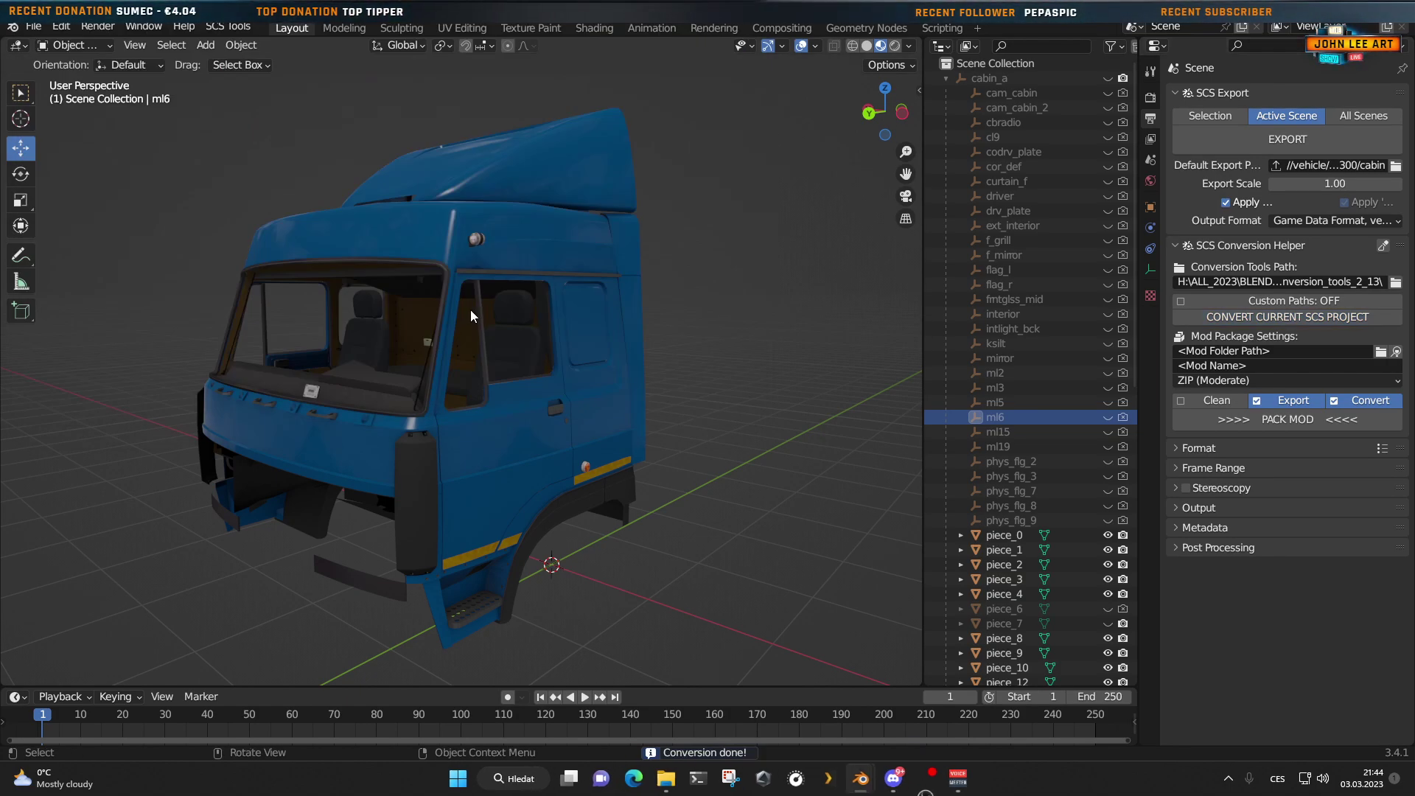
middle_click_drag(438, 341, 450, 380)
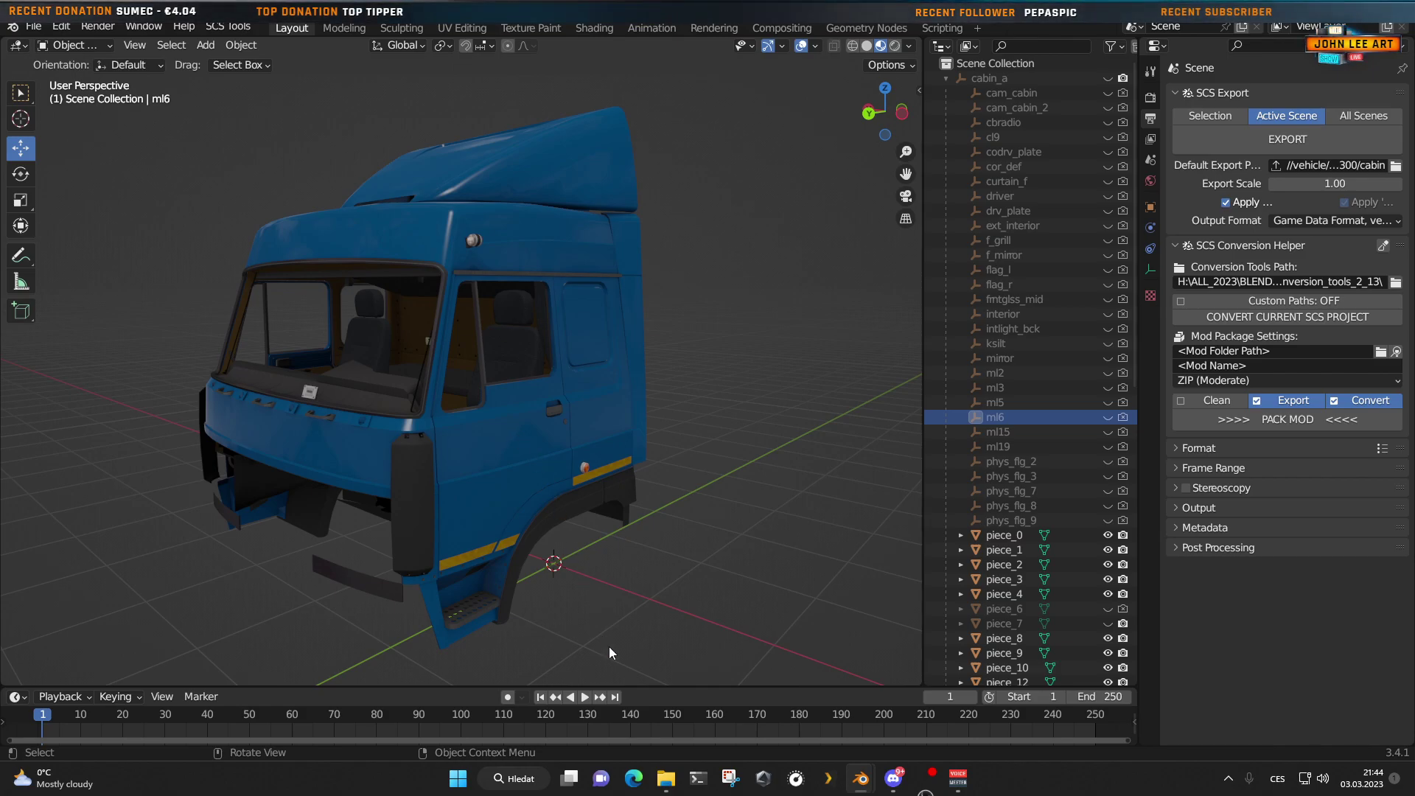
mouse_move(662, 787)
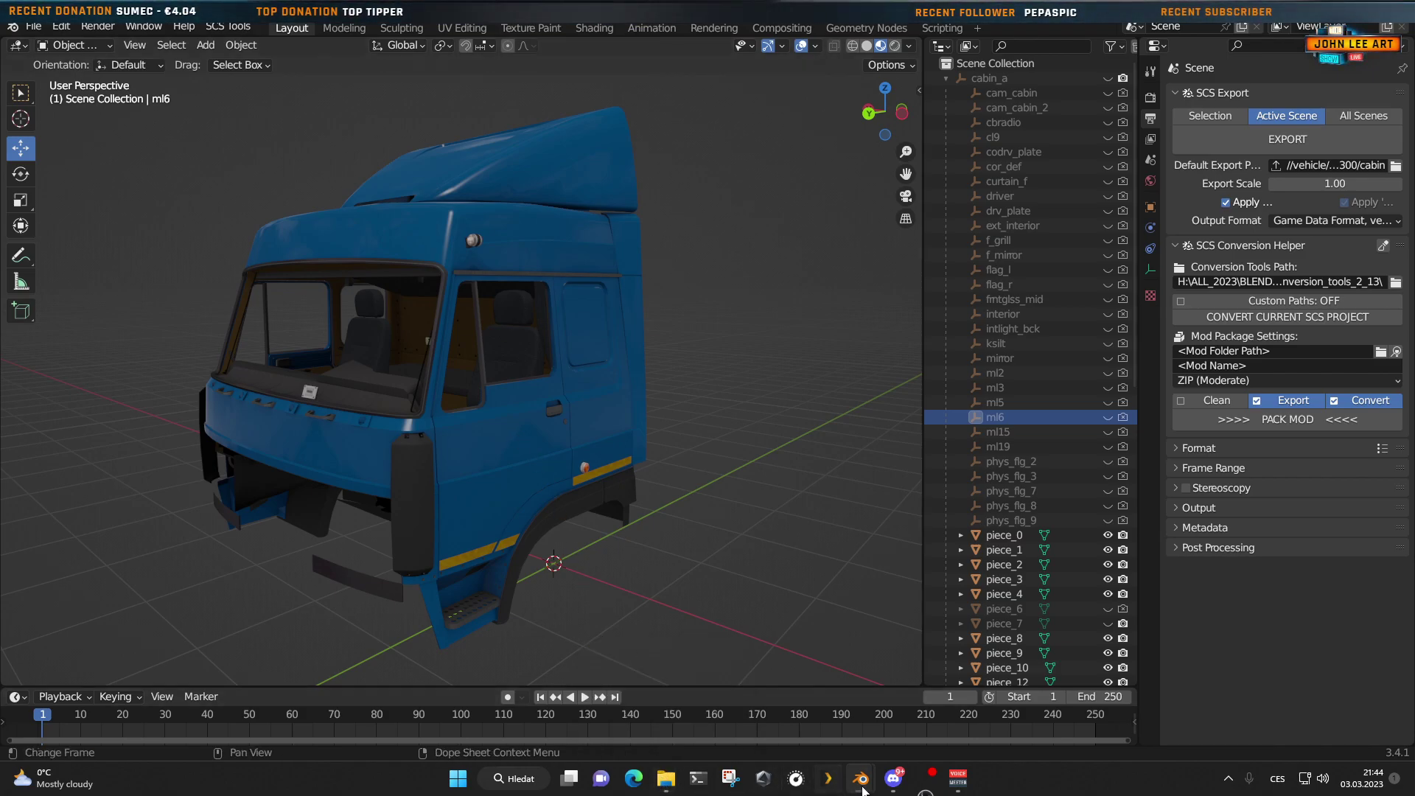
Step: Switch to the red cab's Blender window, leave its hookup list without a change, and compare the red cab with the blue one
mouse_move(862, 789)
left_click(938, 704)
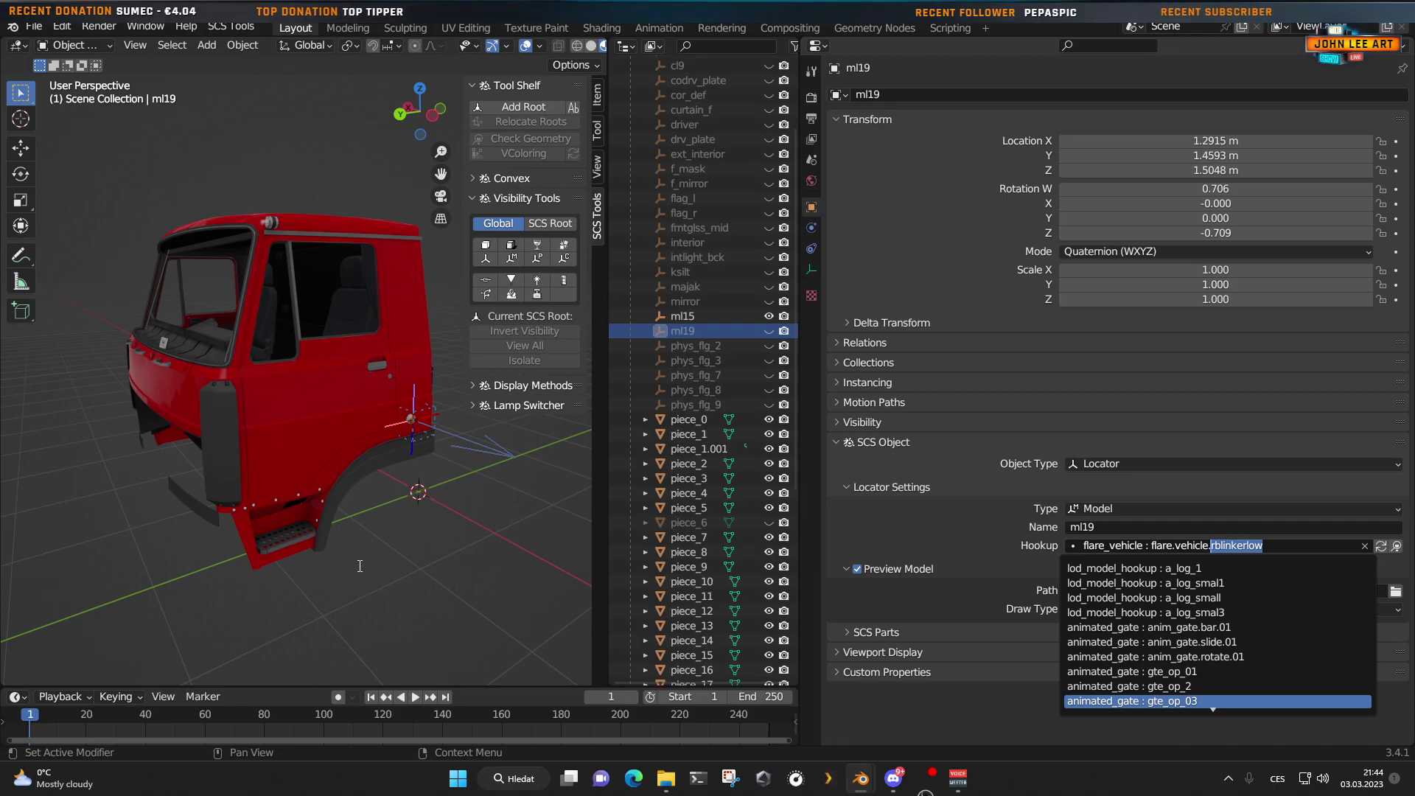
key("Escape")
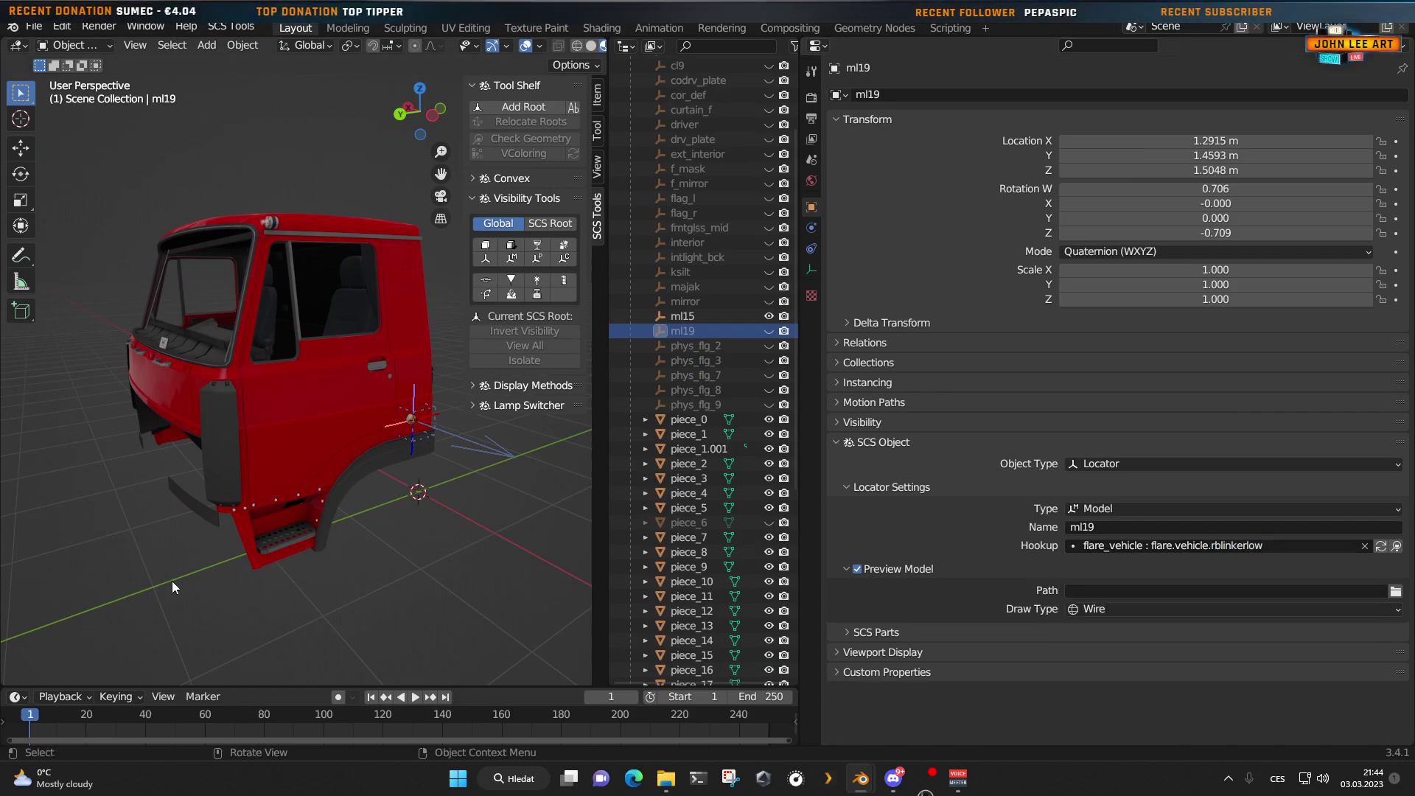
middle_click_drag(171, 580, 310, 560)
middle_click_drag(206, 496, 346, 490)
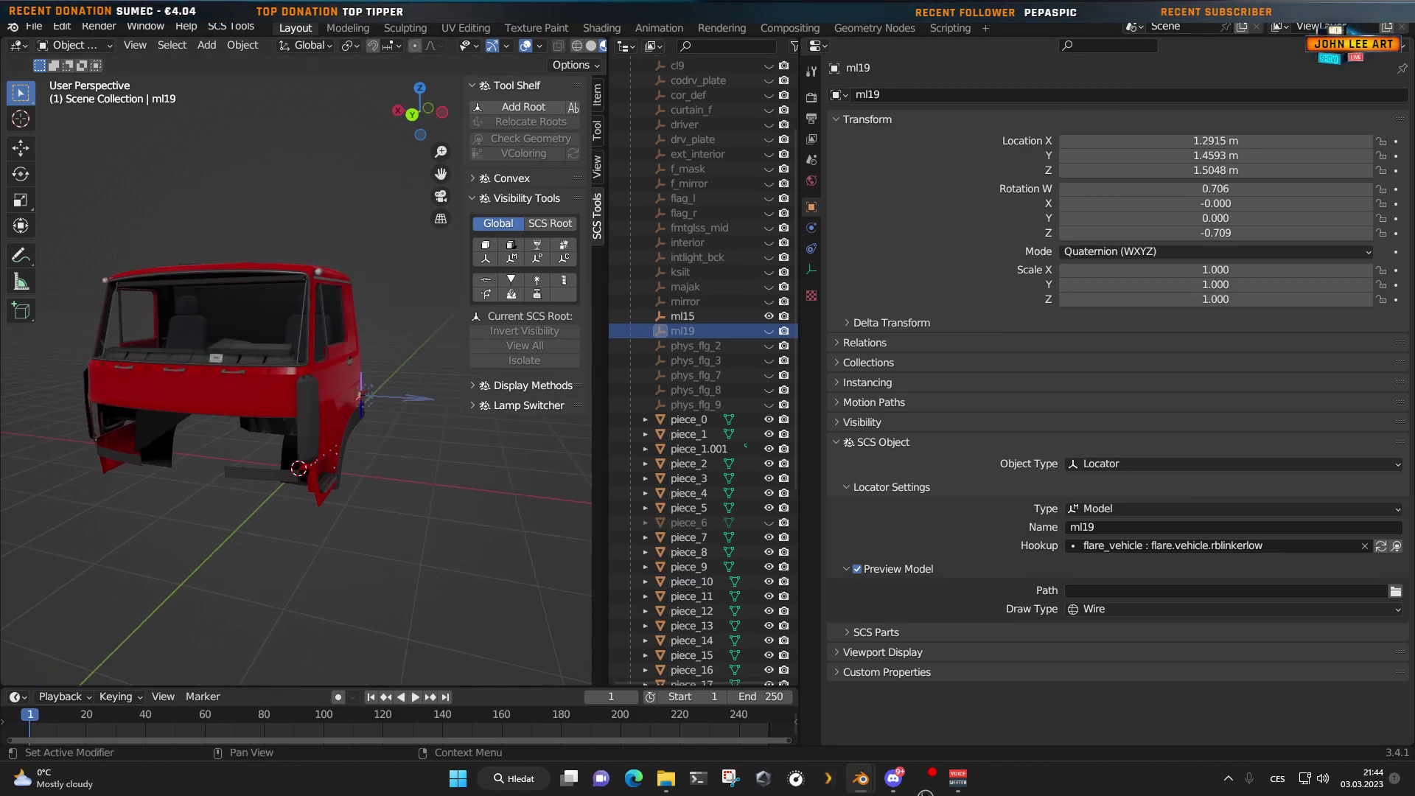
left_click(741, 409)
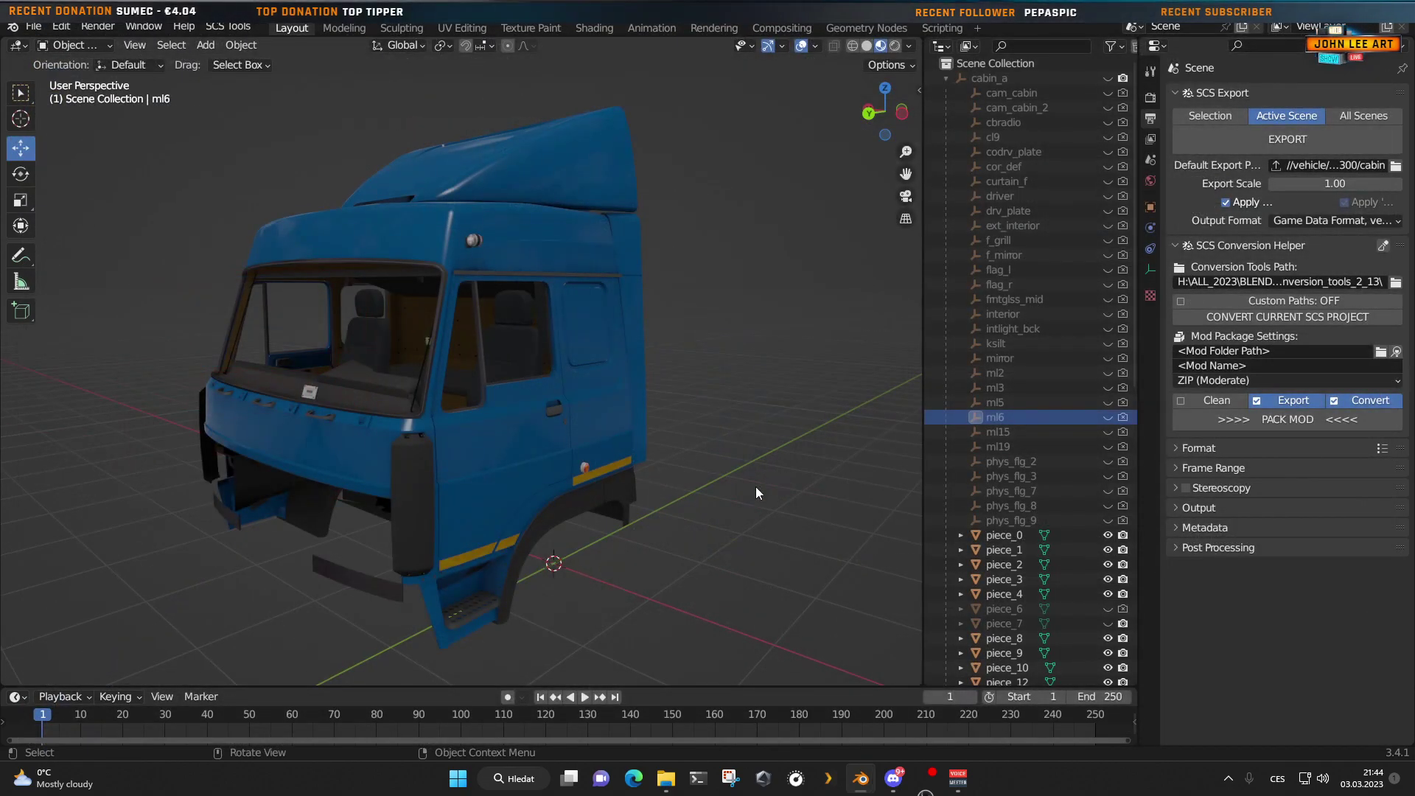
mouse_move(541, 480)
middle_mouse_down()
mouse_move(476, 479)
mouse_move(574, 498)
mouse_move(551, 489)
middle_mouse_up()
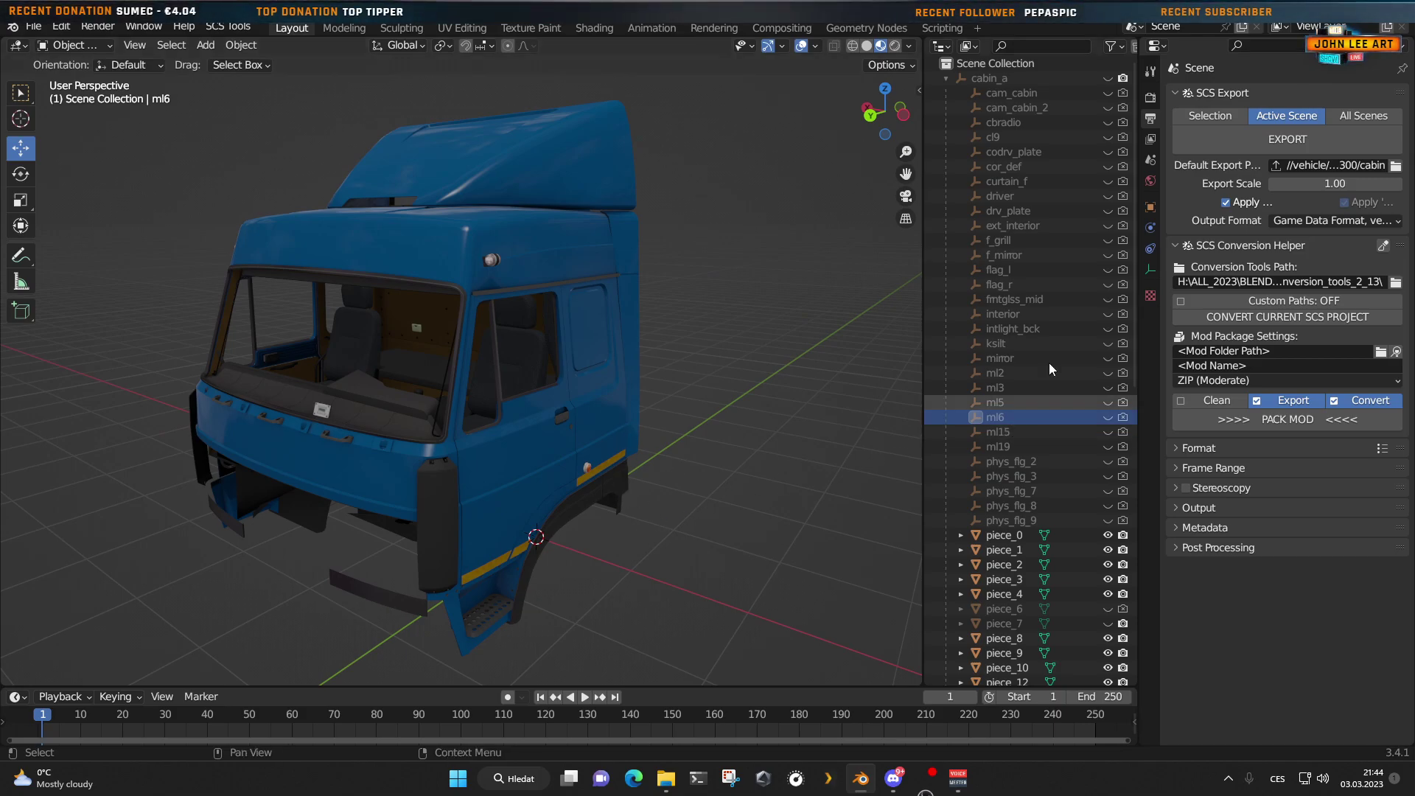
Step: Collapse the cabin_a hierarchy in the outliner and make the cabin_a root visible
left_click(1006, 79)
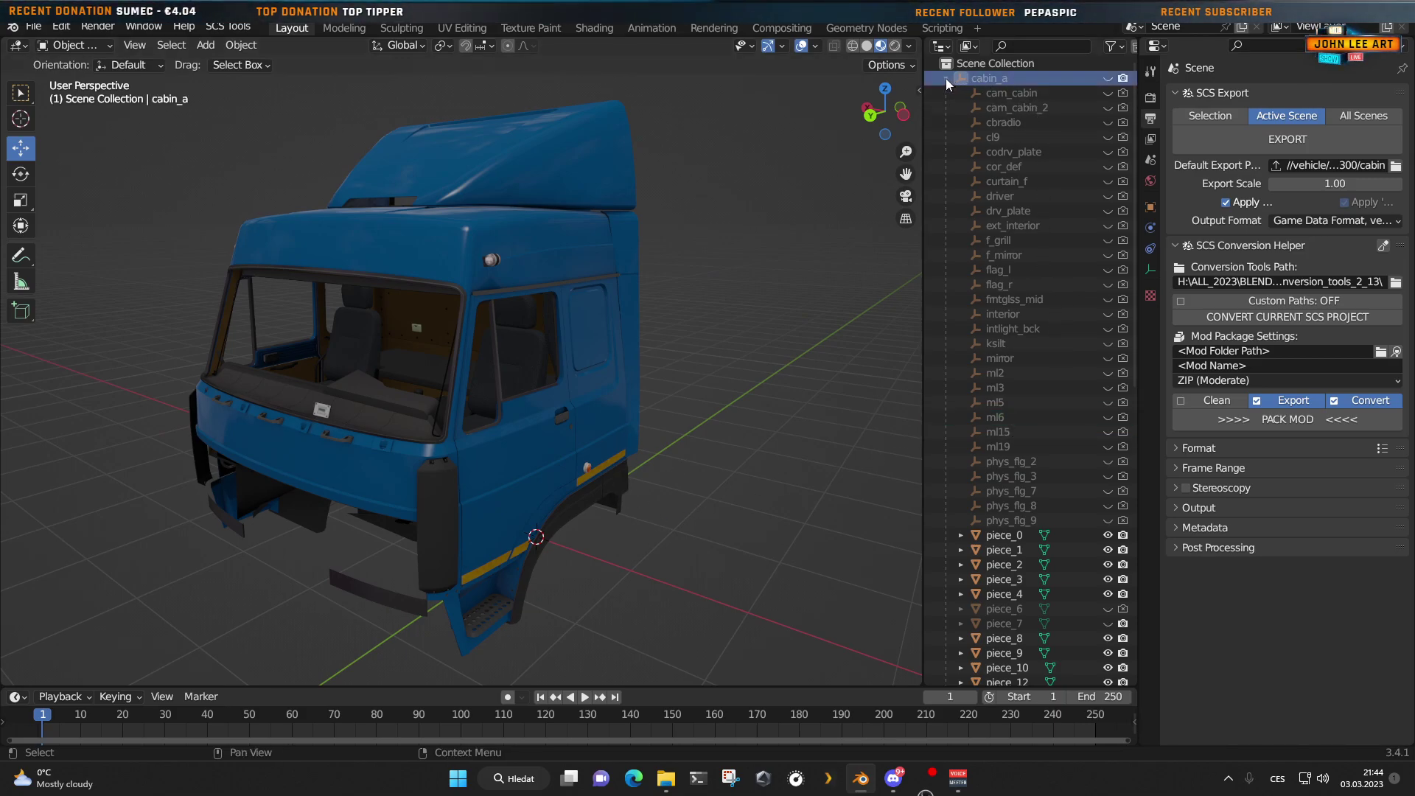
left_click(946, 78)
left_click(1108, 78)
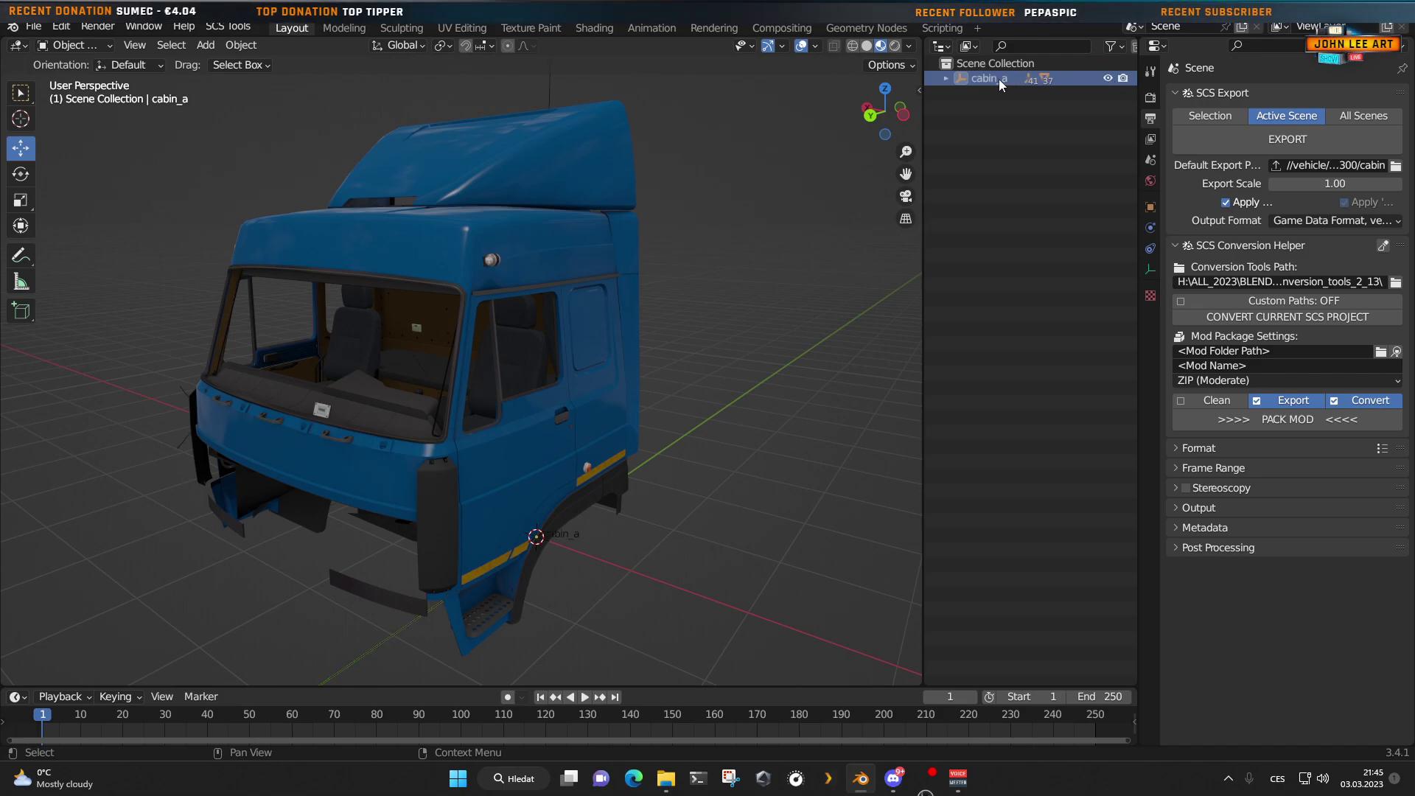
middle_click_drag(684, 459, 642, 463)
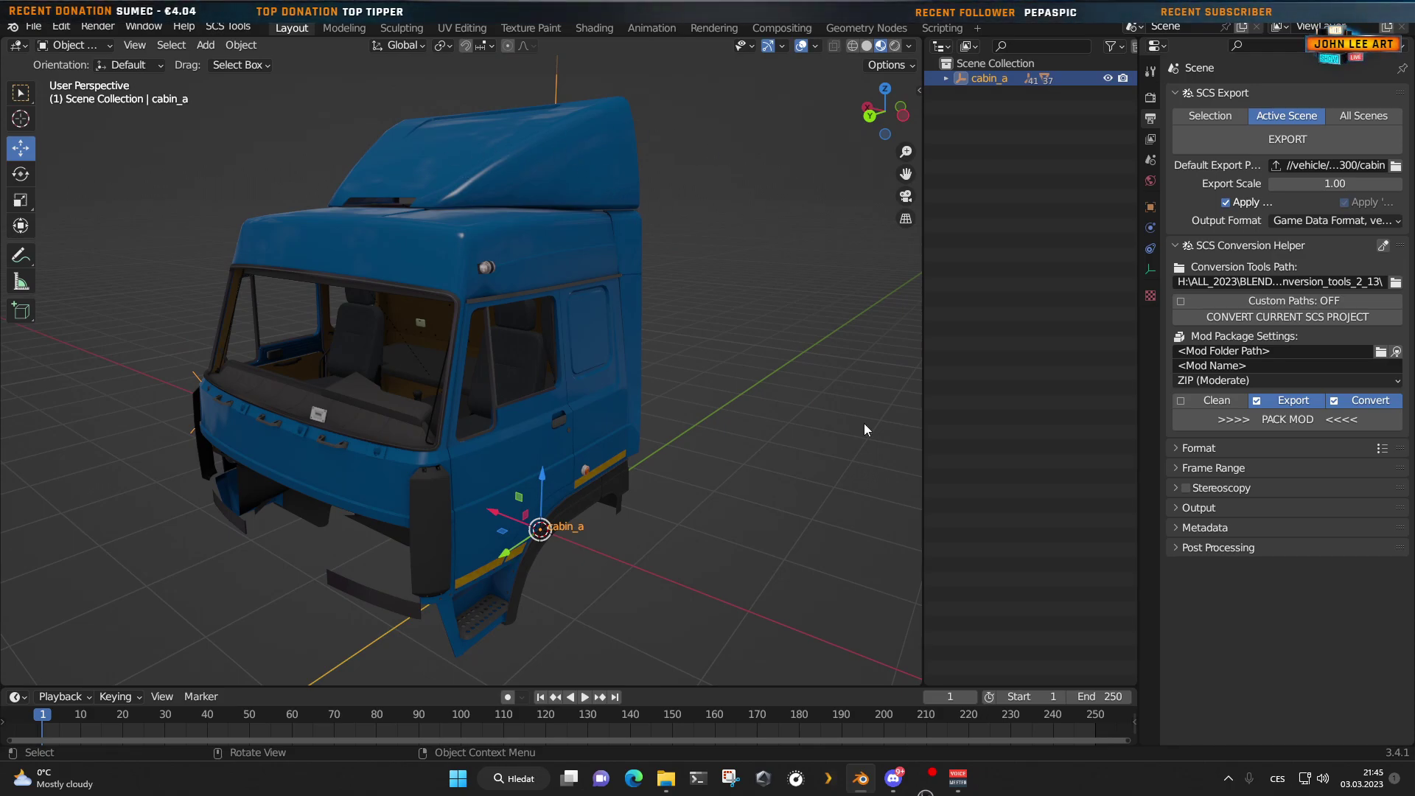
Step: Launch a new Blender 3.4.1 instance from the desktop and dismiss the splash screen
left_click(868, 783)
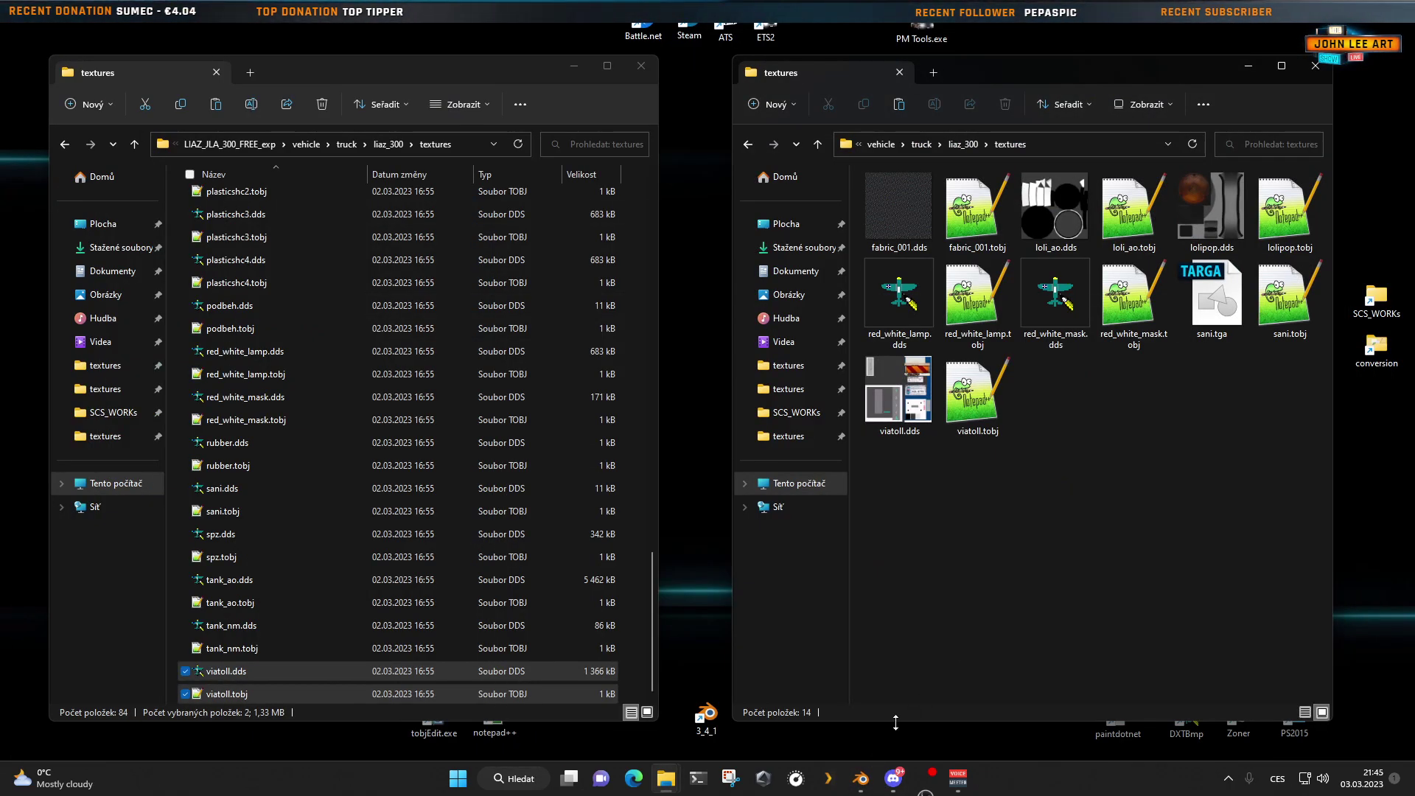
left_click(706, 715)
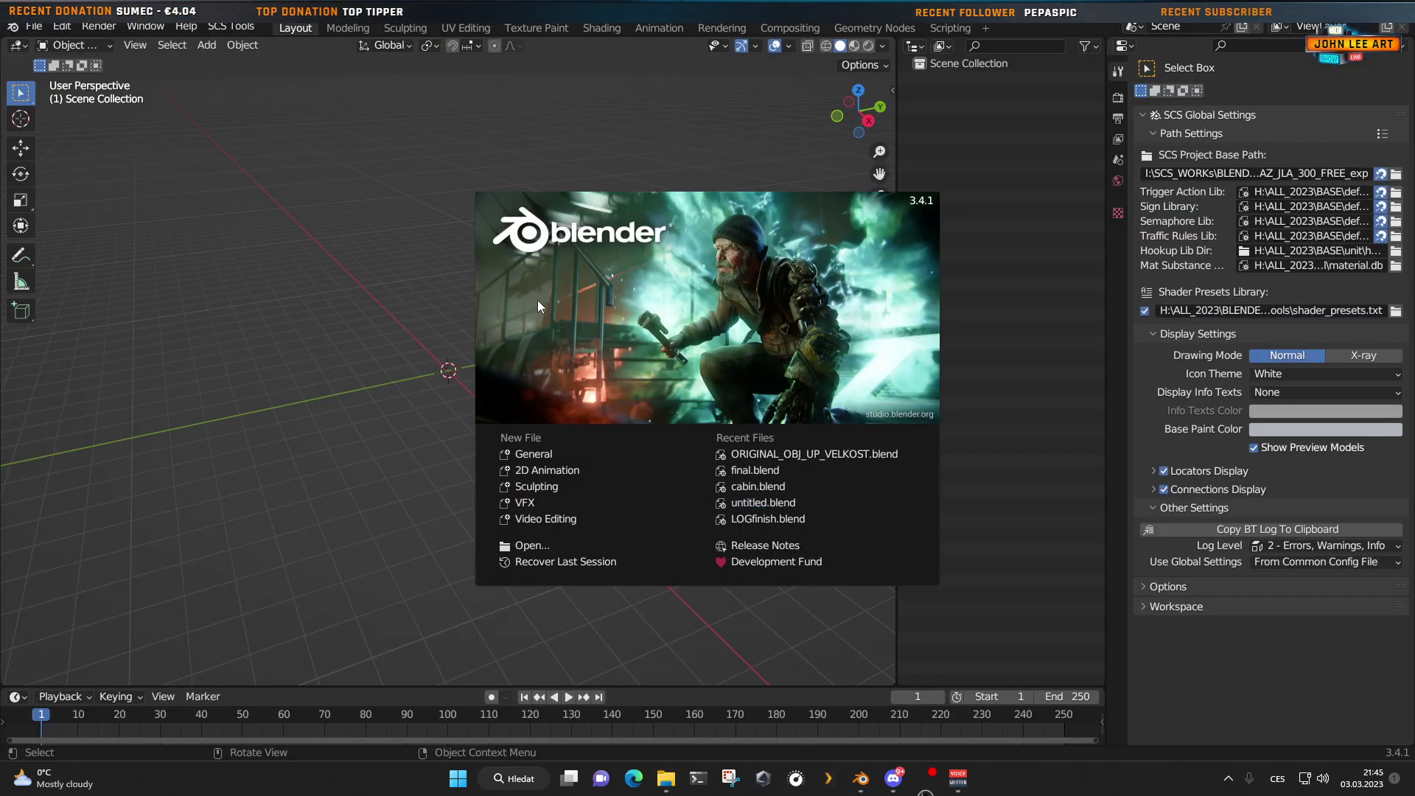
left_click(442, 262)
Step: Start an SCS Game Object (.pim) import and set the JLA_LIAZ_300_MAXI.exp folder as the SCS project base path
left_click(33, 27)
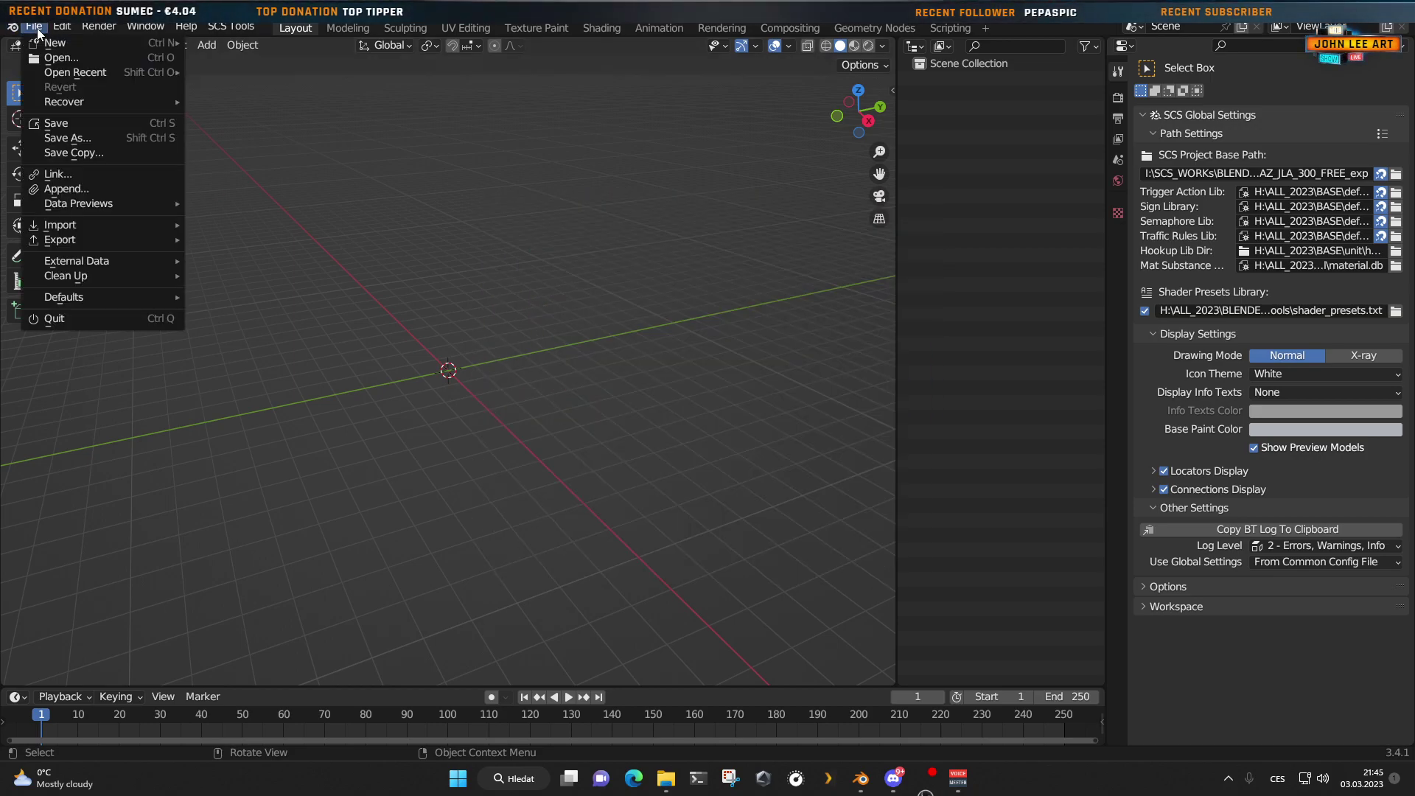
mouse_move(104, 224)
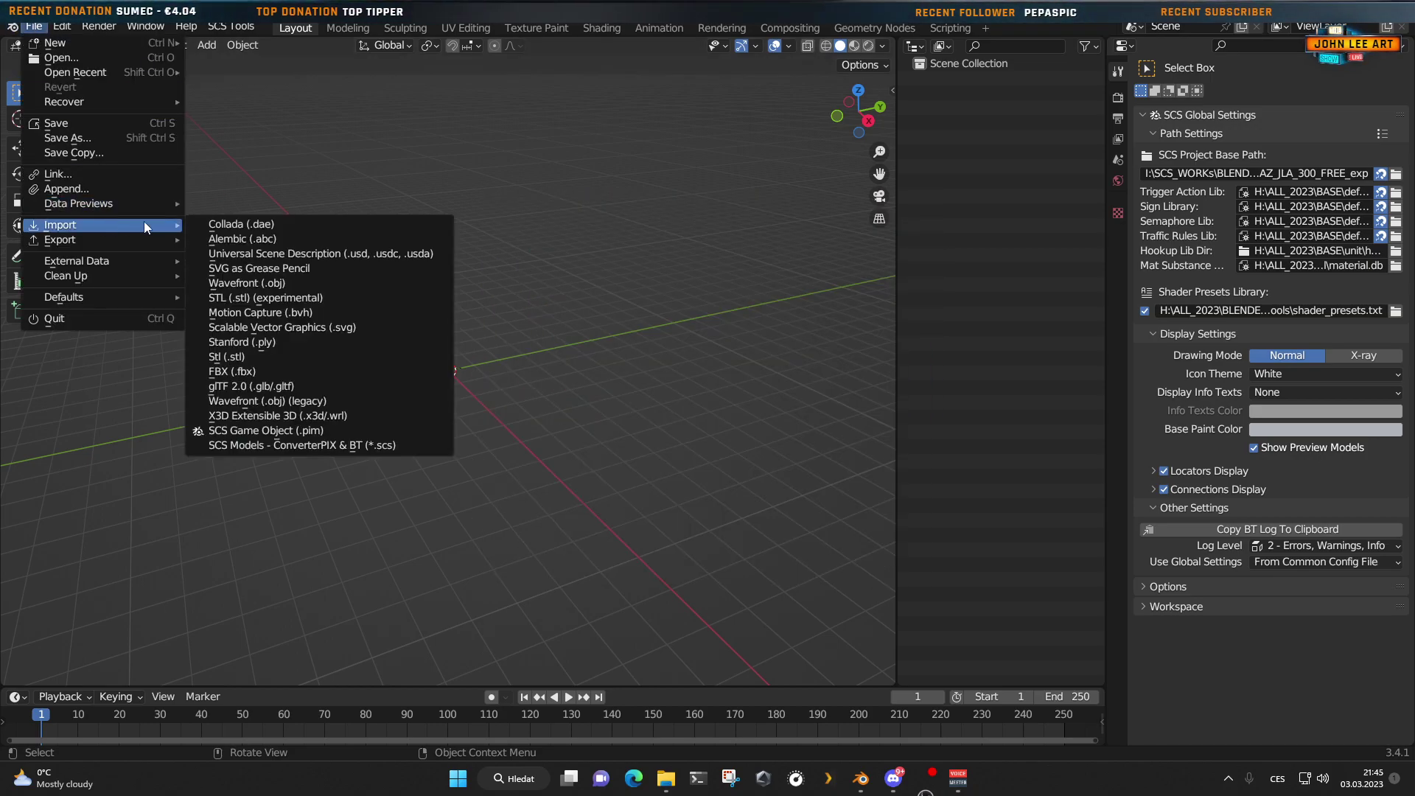
left_click(309, 431)
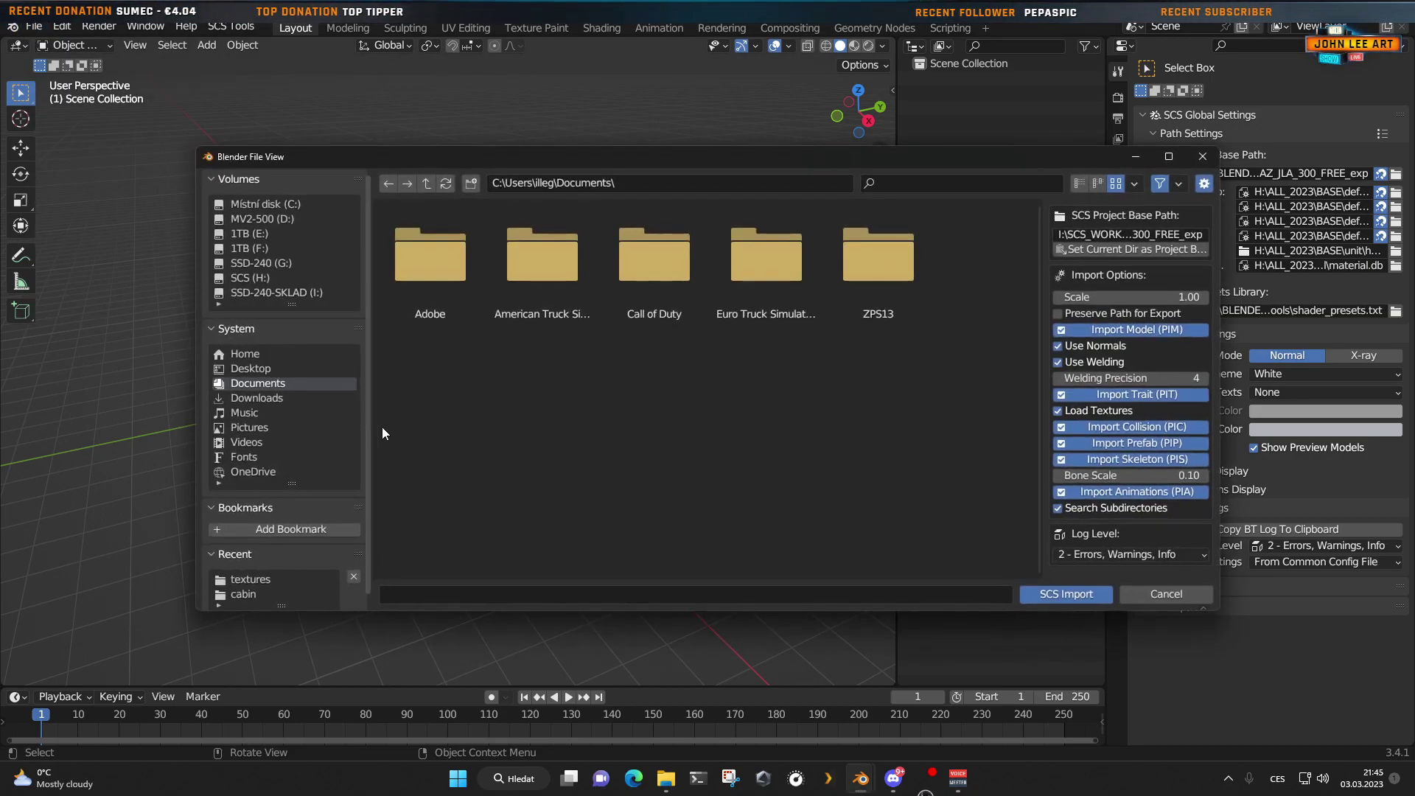
left_click(354, 577)
left_click(244, 370)
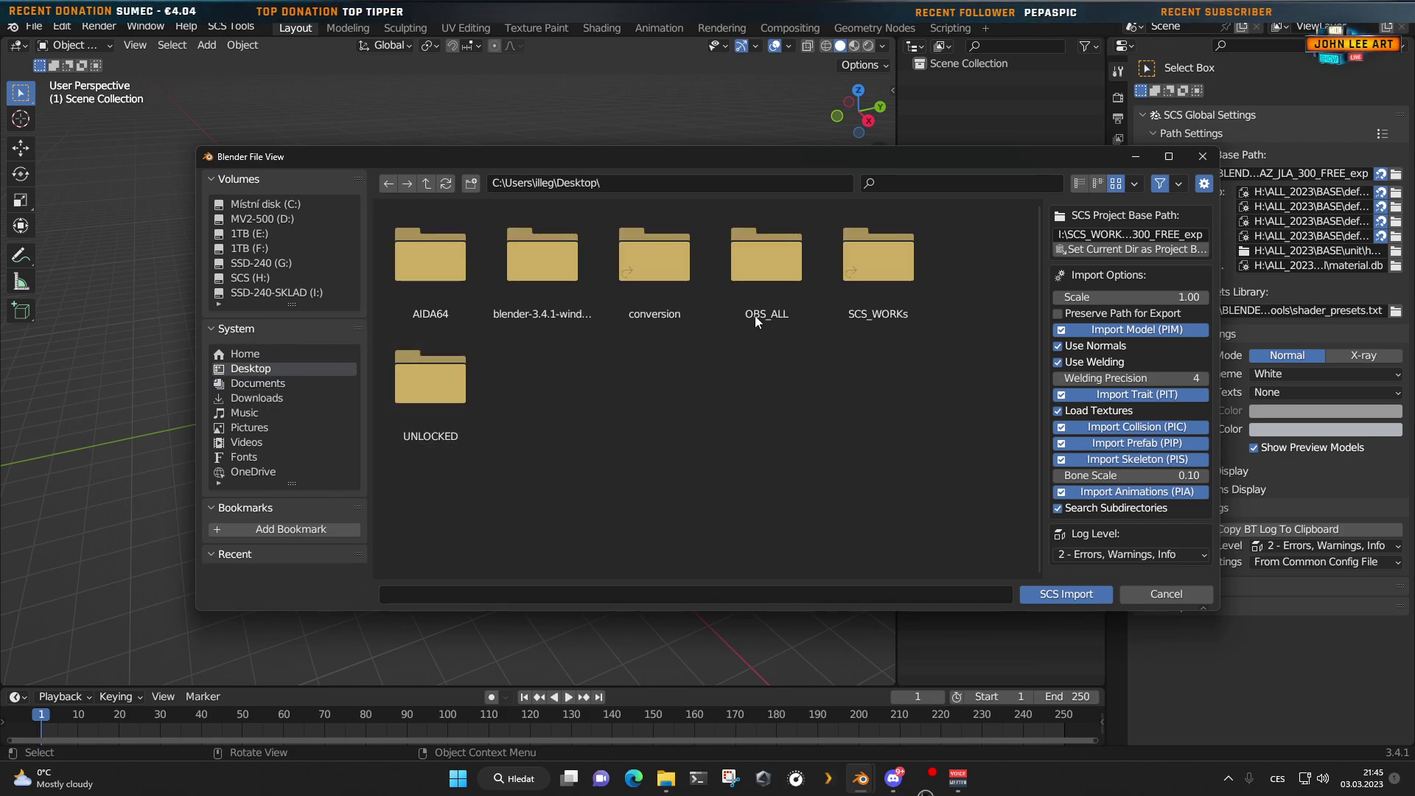
double_click(894, 280)
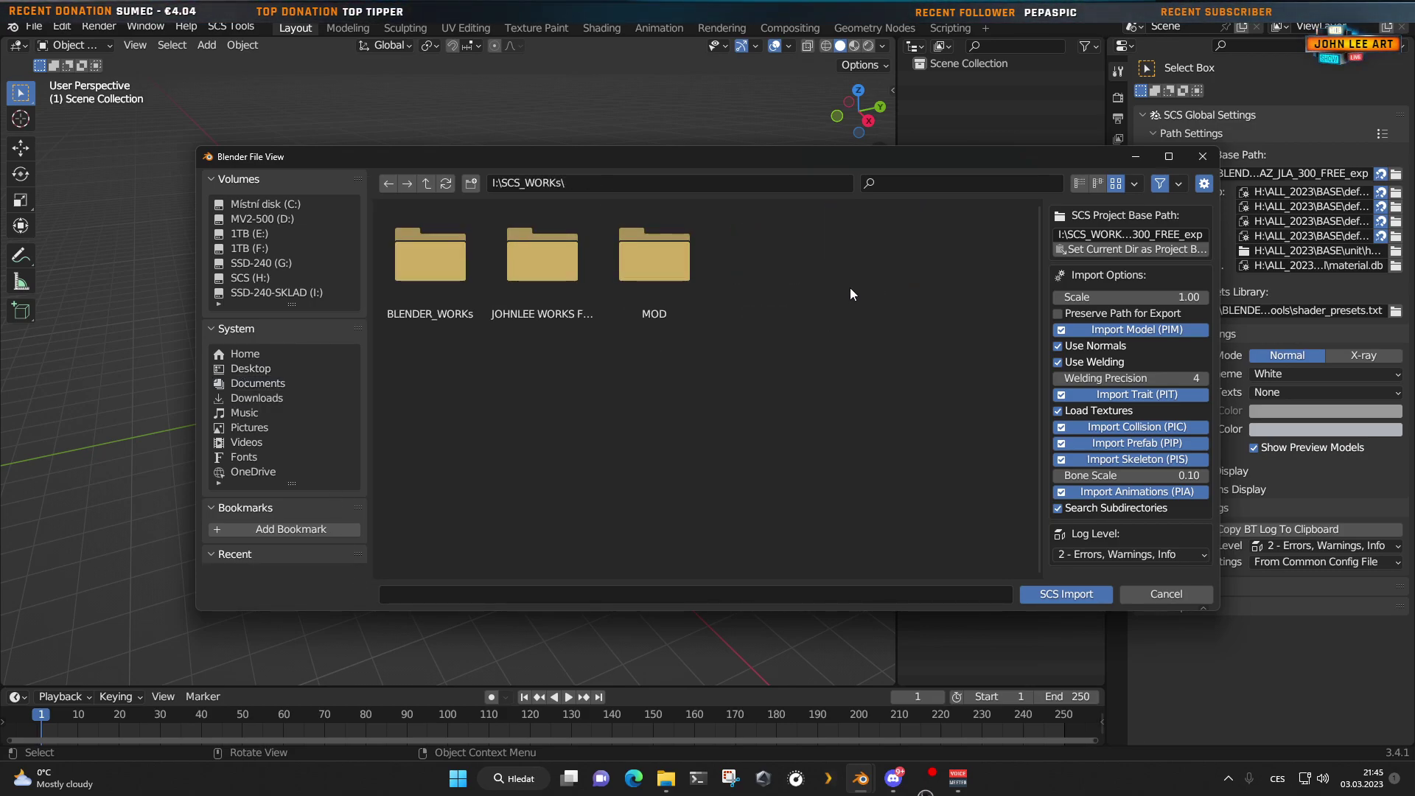
double_click(432, 264)
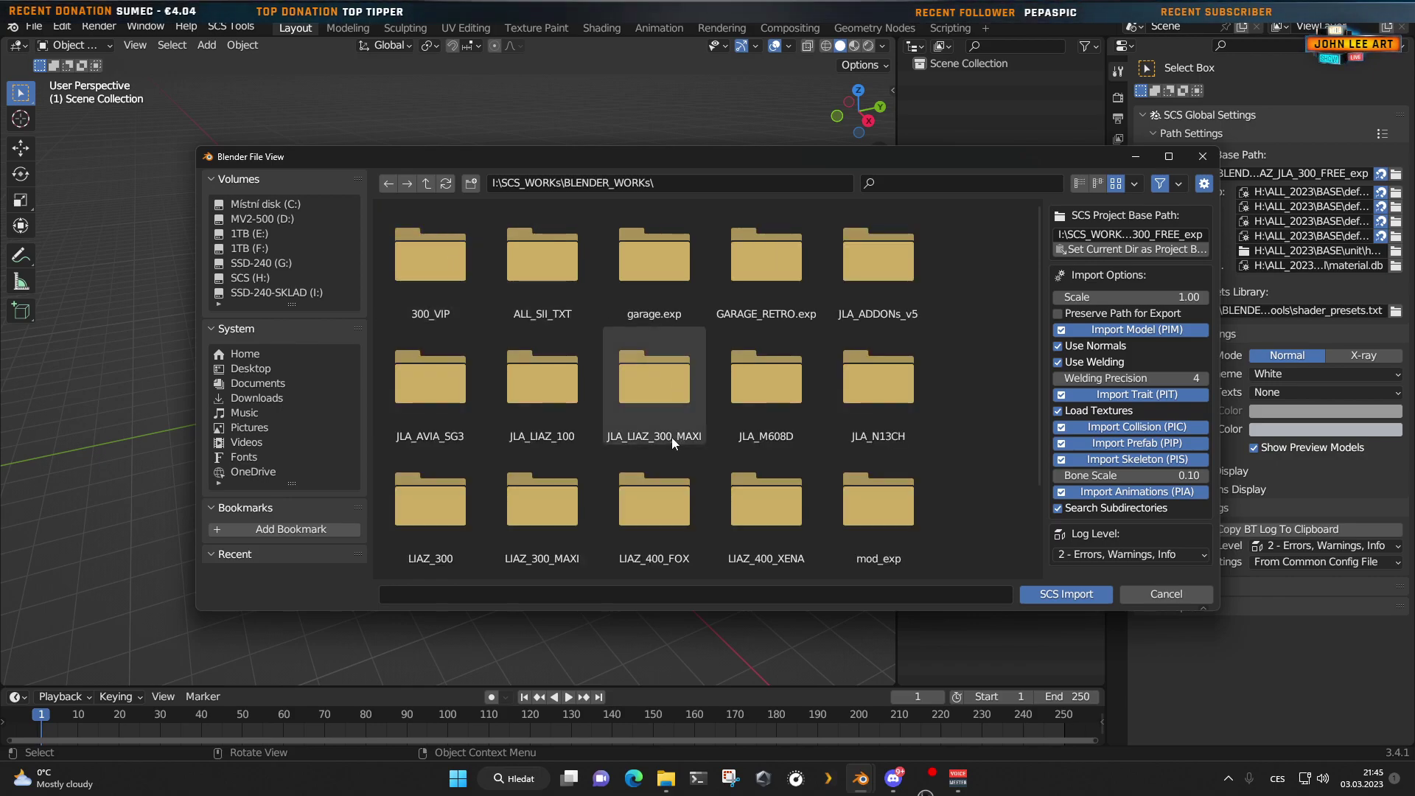
double_click(662, 411)
left_click(547, 282)
double_click(547, 279)
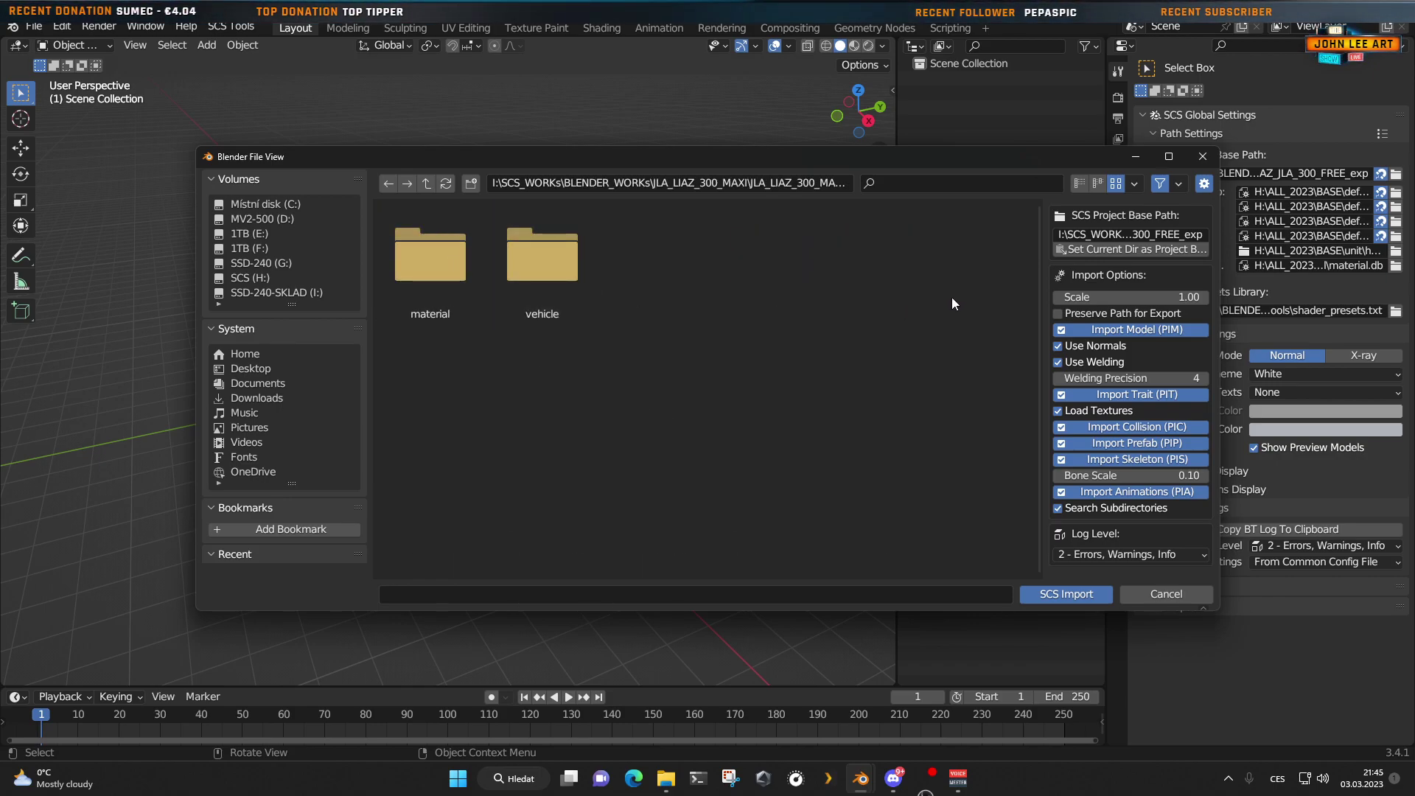
left_click(1073, 248)
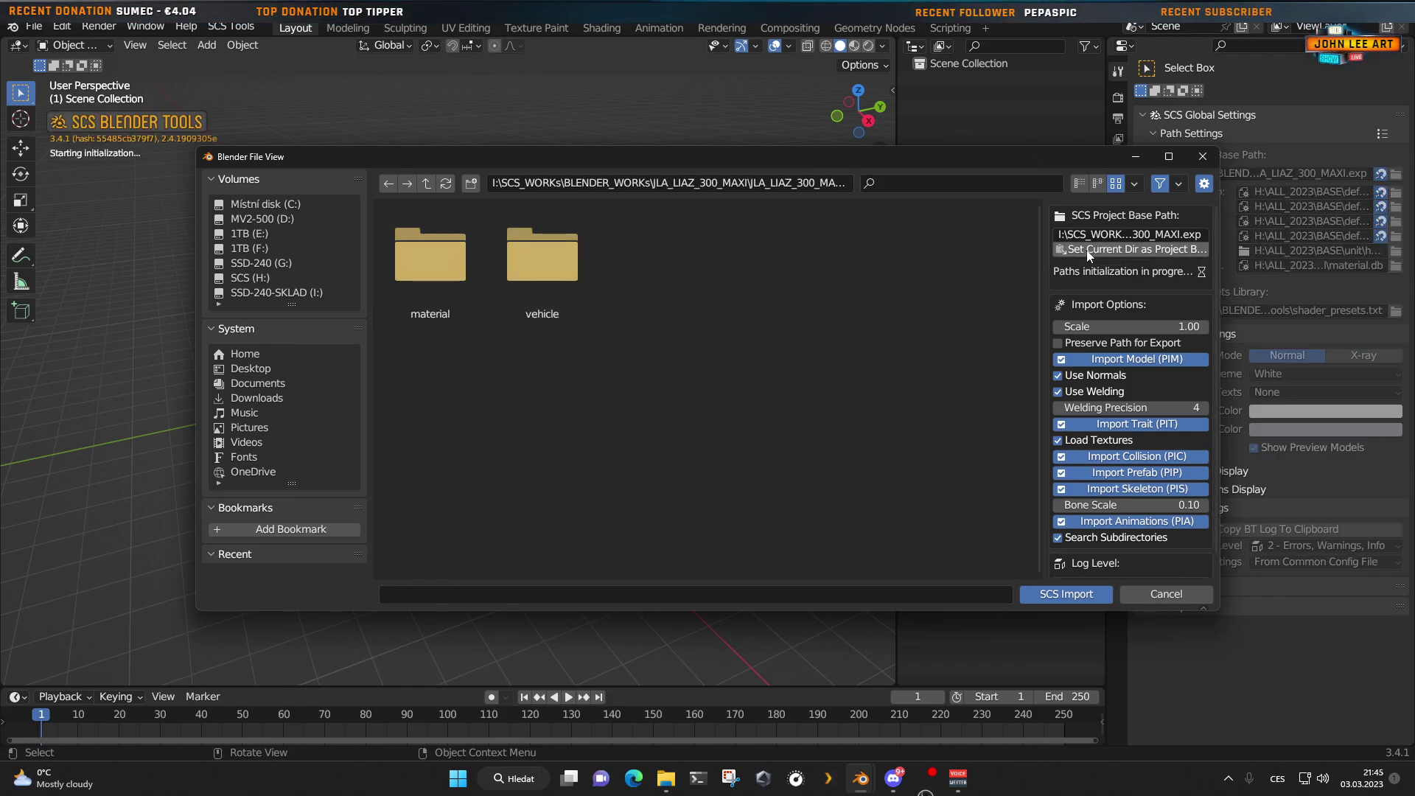
Step: Import cabin_b.pim from the project's vehicle\truck\liaz_300\cabin folder
double_click(558, 271)
double_click(559, 271)
left_click(434, 278)
double_click(432, 277)
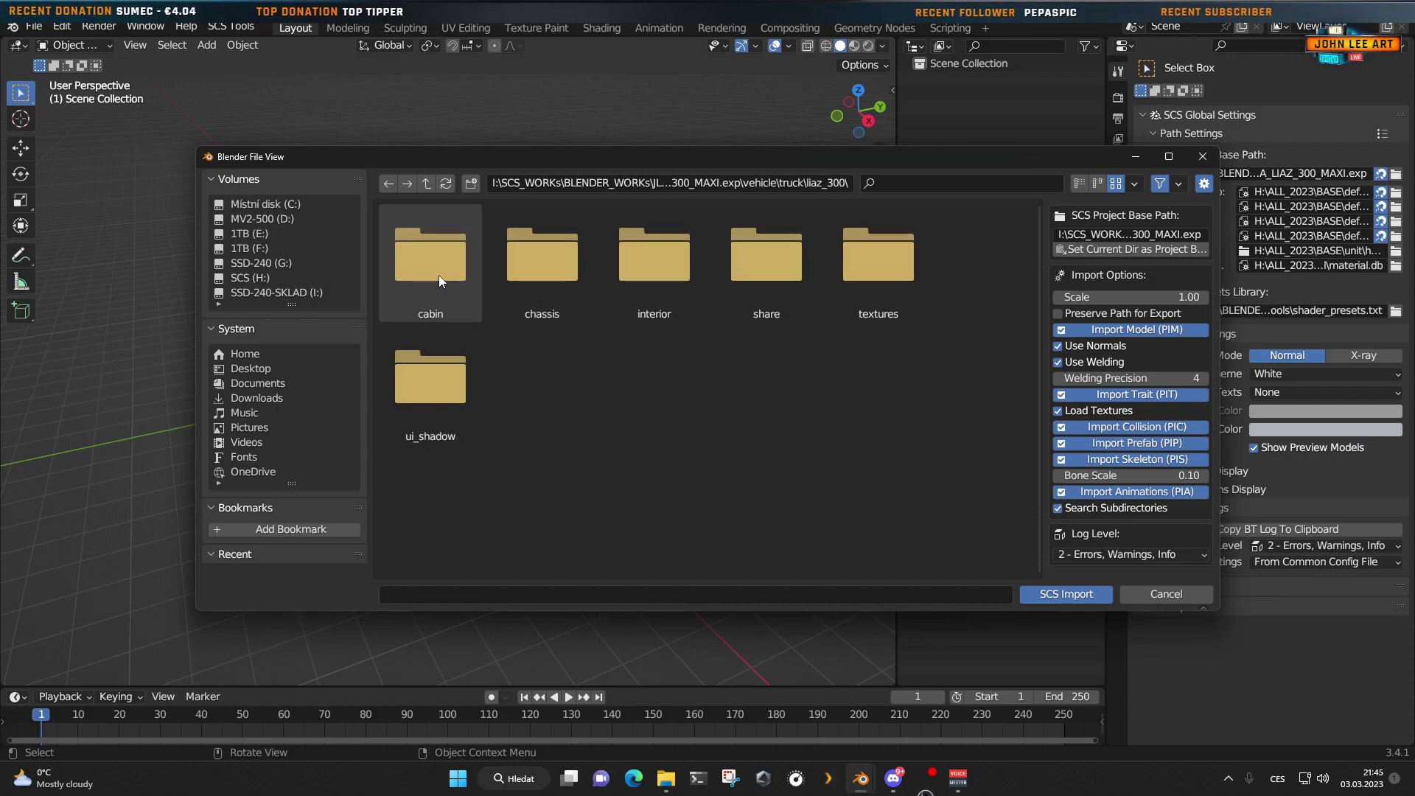
double_click(440, 276)
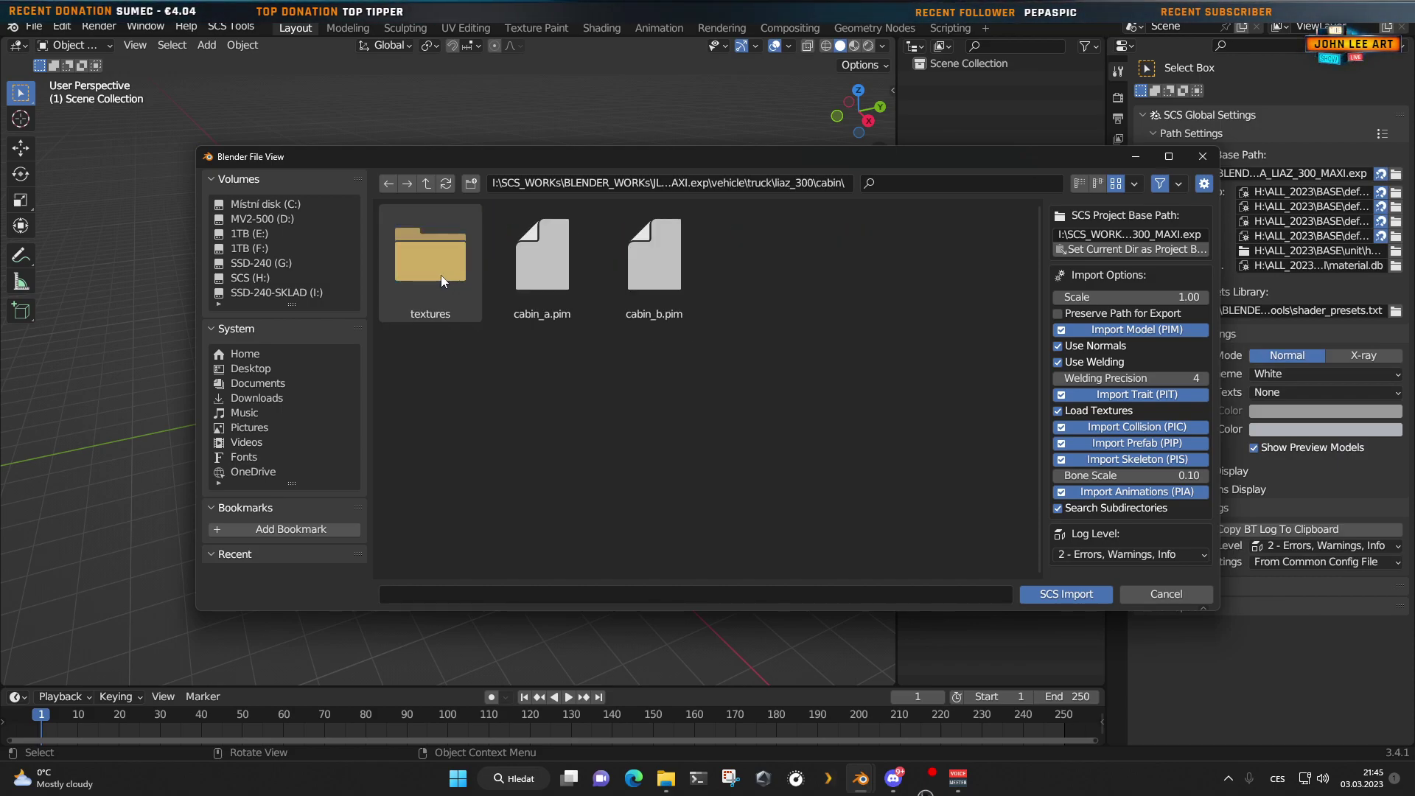
double_click(665, 290)
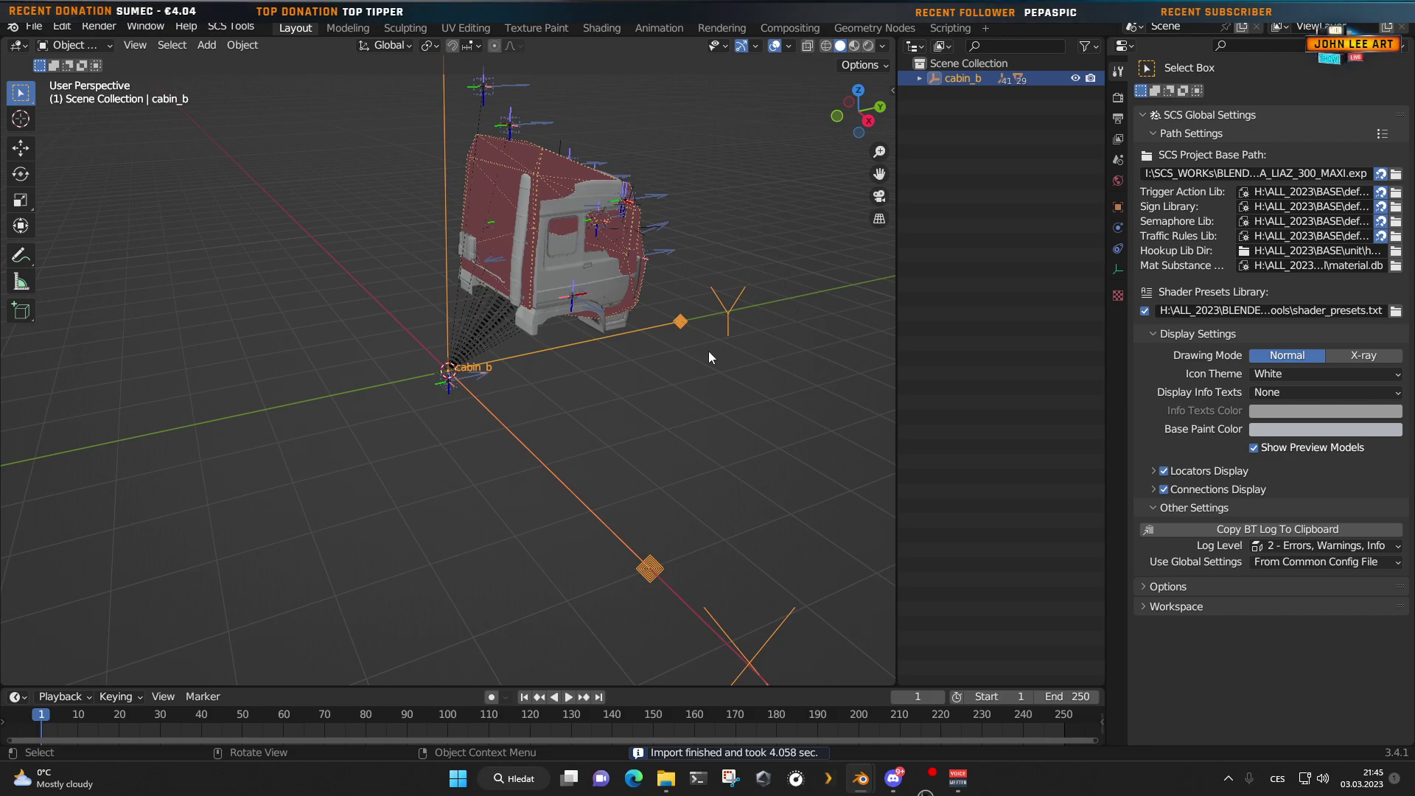
Step: Enlarge the viewport, show only the cab's model meshes with the SCS Visibility Tools, and switch to Material Preview shading
middle_click_drag(709, 352, 538, 315)
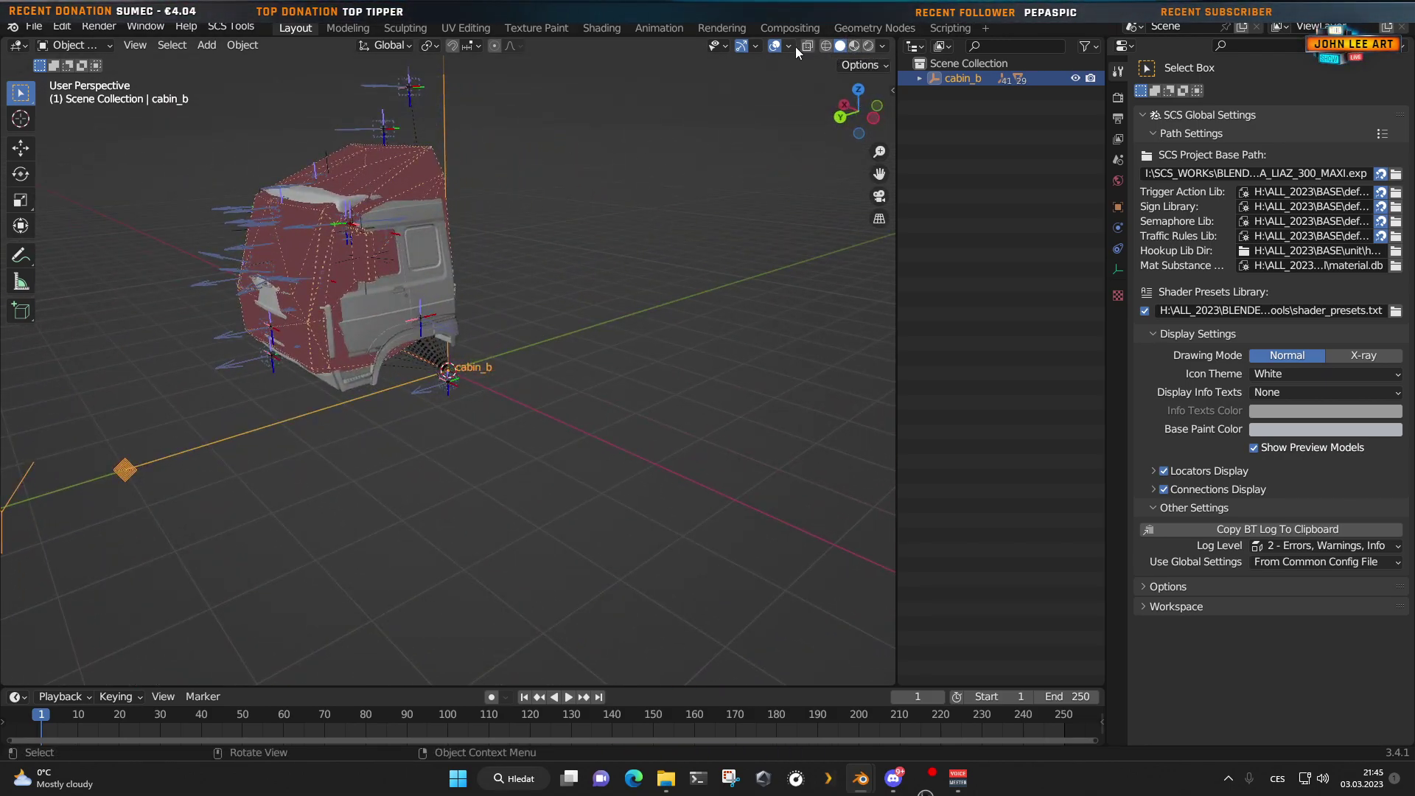
left_click_drag(895, 95, 938, 129)
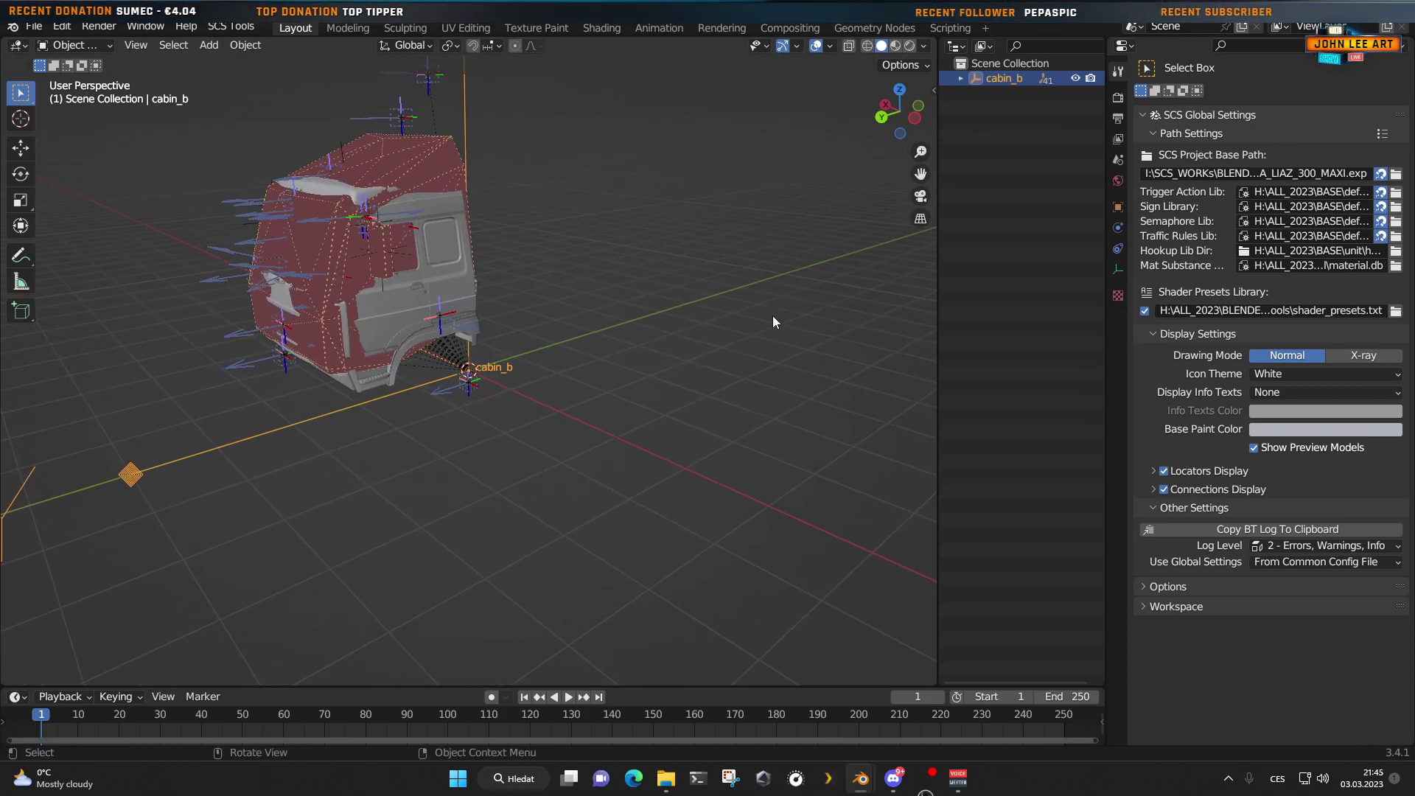
key("n")
left_click(927, 221)
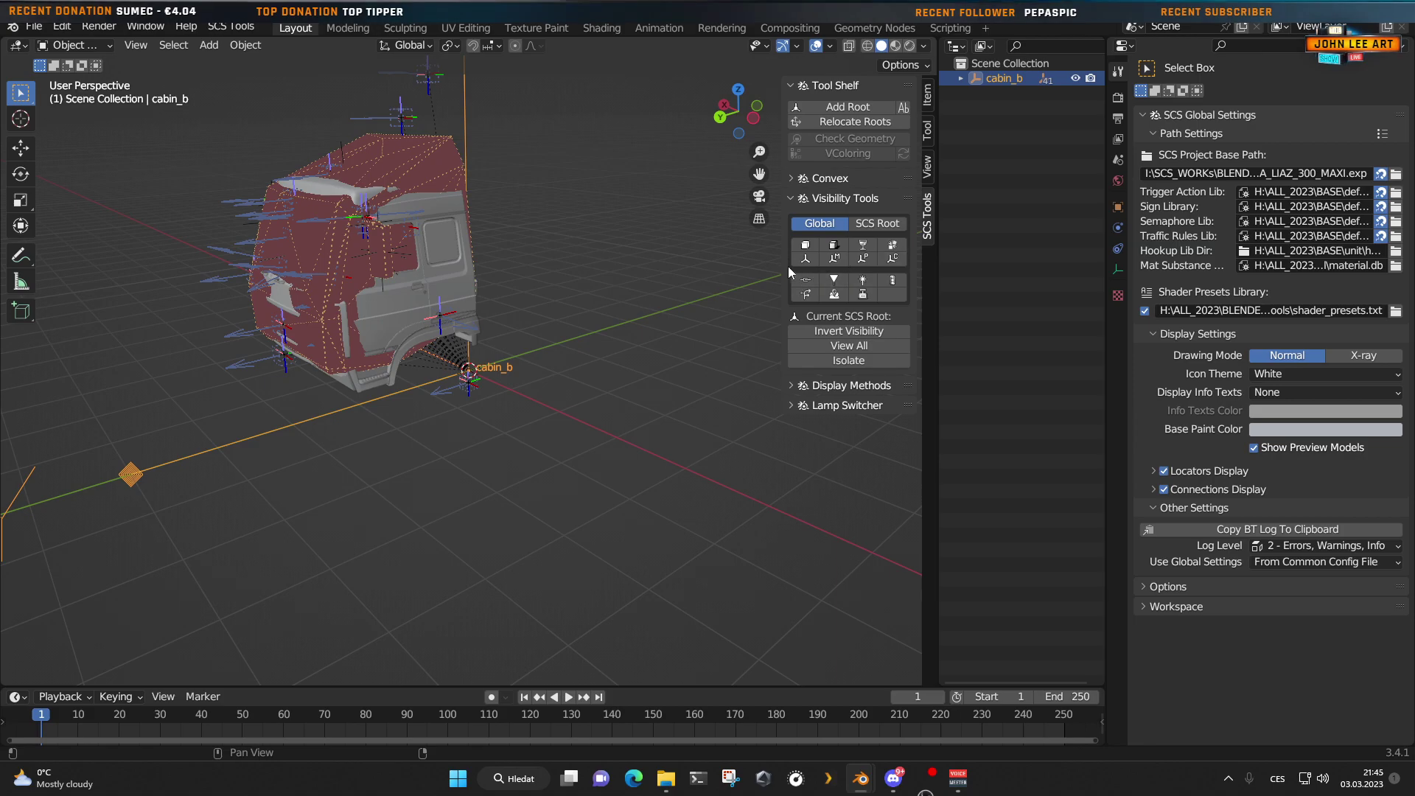
left_click(807, 248)
key("n")
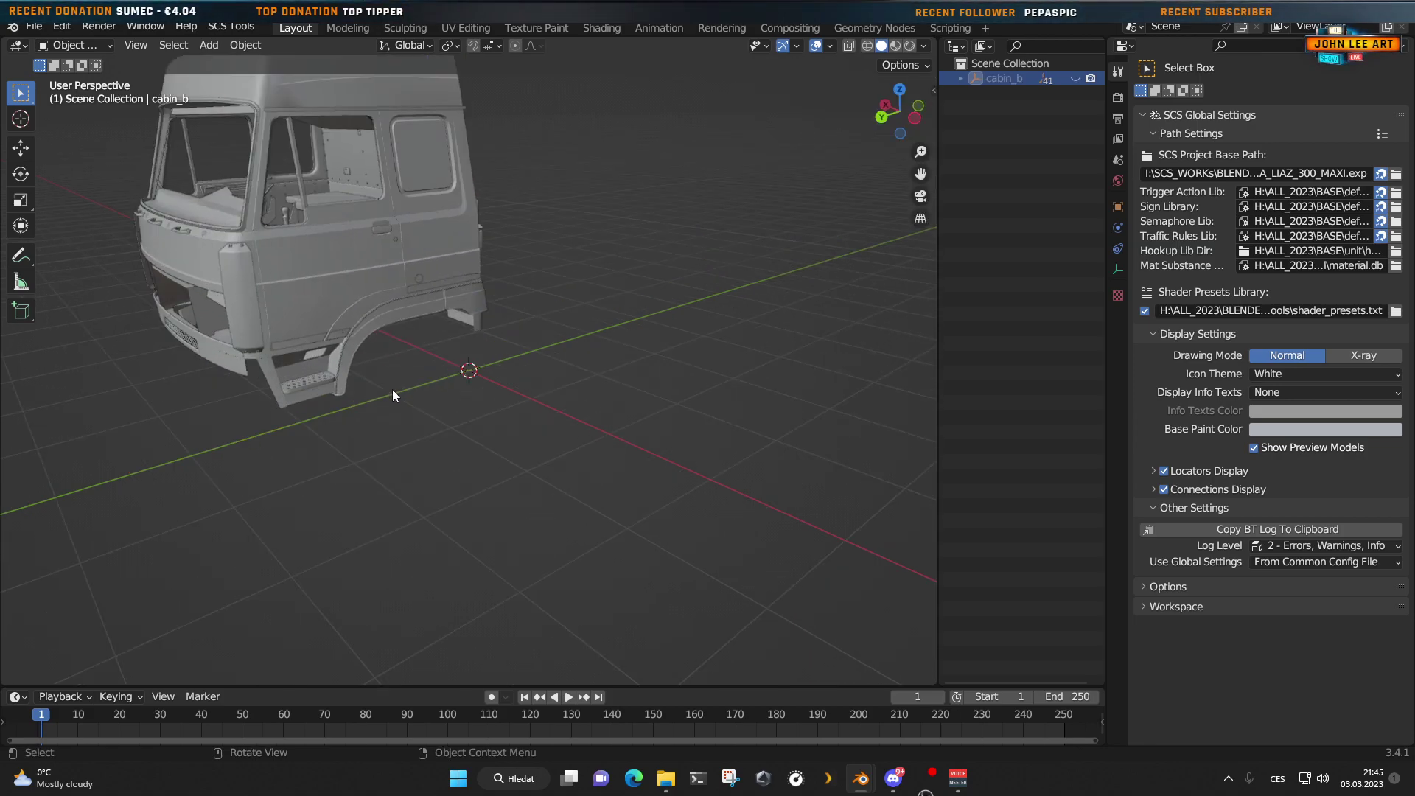
left_click(898, 46)
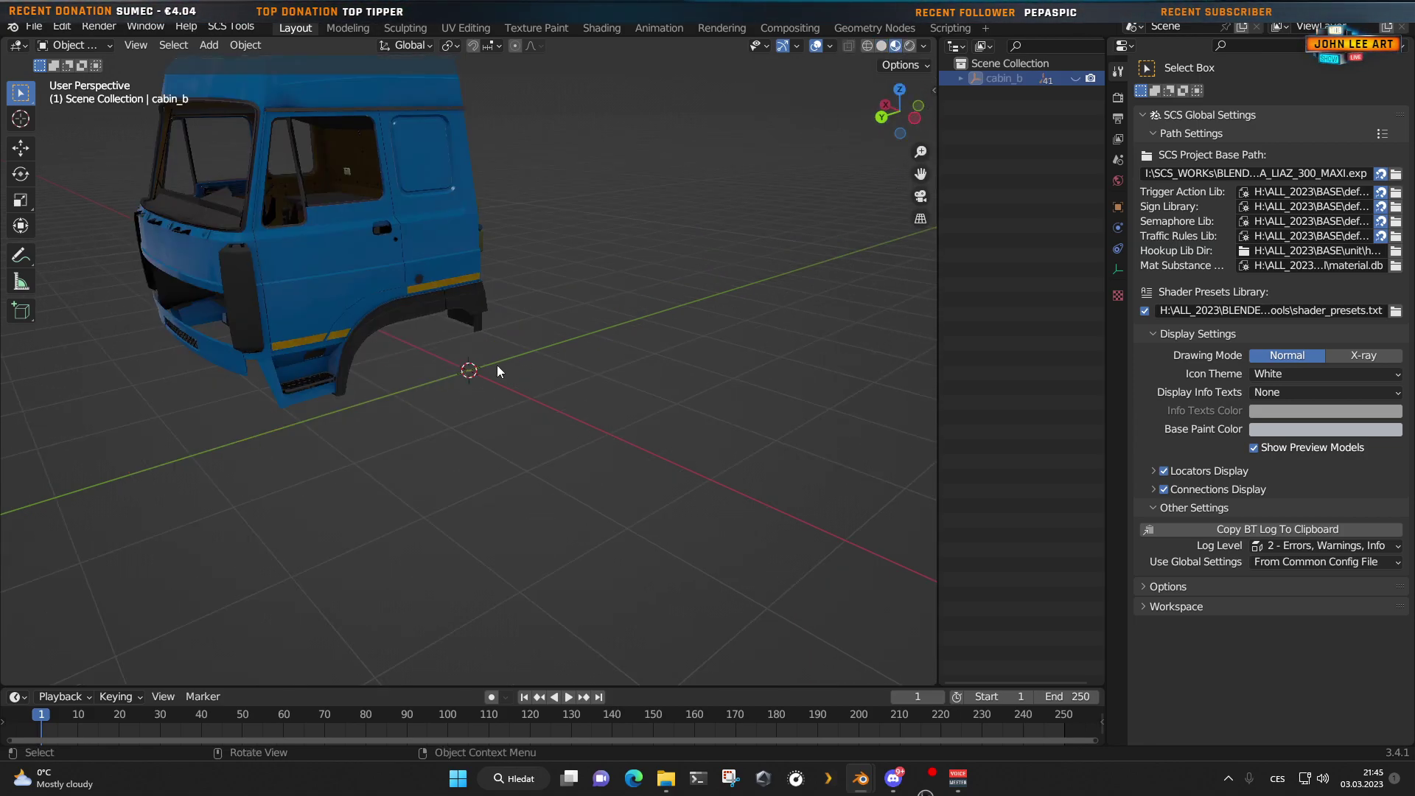
Step: Examine the imported cab's side steps, roof and front, selecting the tall dark duct behind the cab
mouse_move(418, 344)
middle_mouse_down()
mouse_move(524, 458)
mouse_move(512, 371)
middle_mouse_up()
scroll(470, 413, "up", 6)
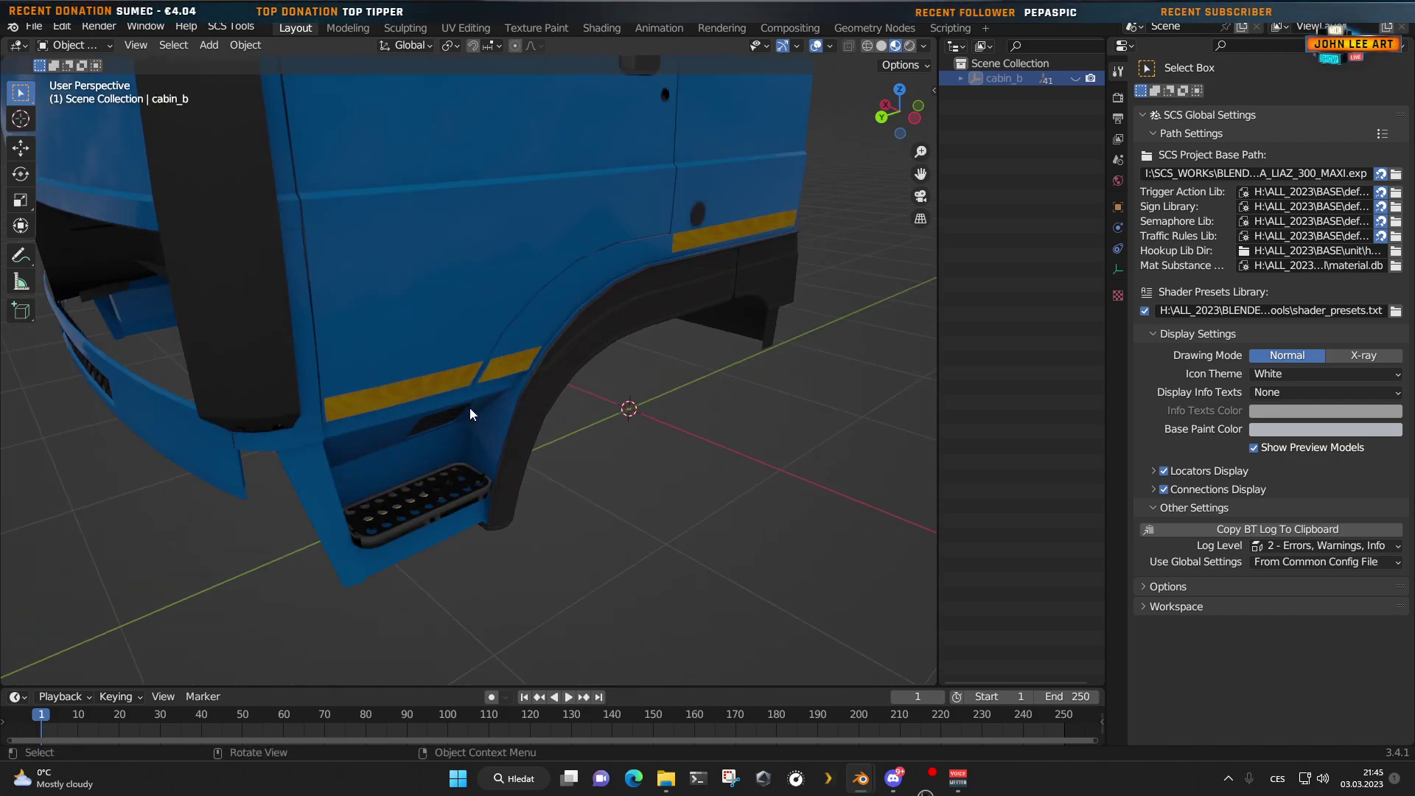
scroll(479, 435, "down", 6)
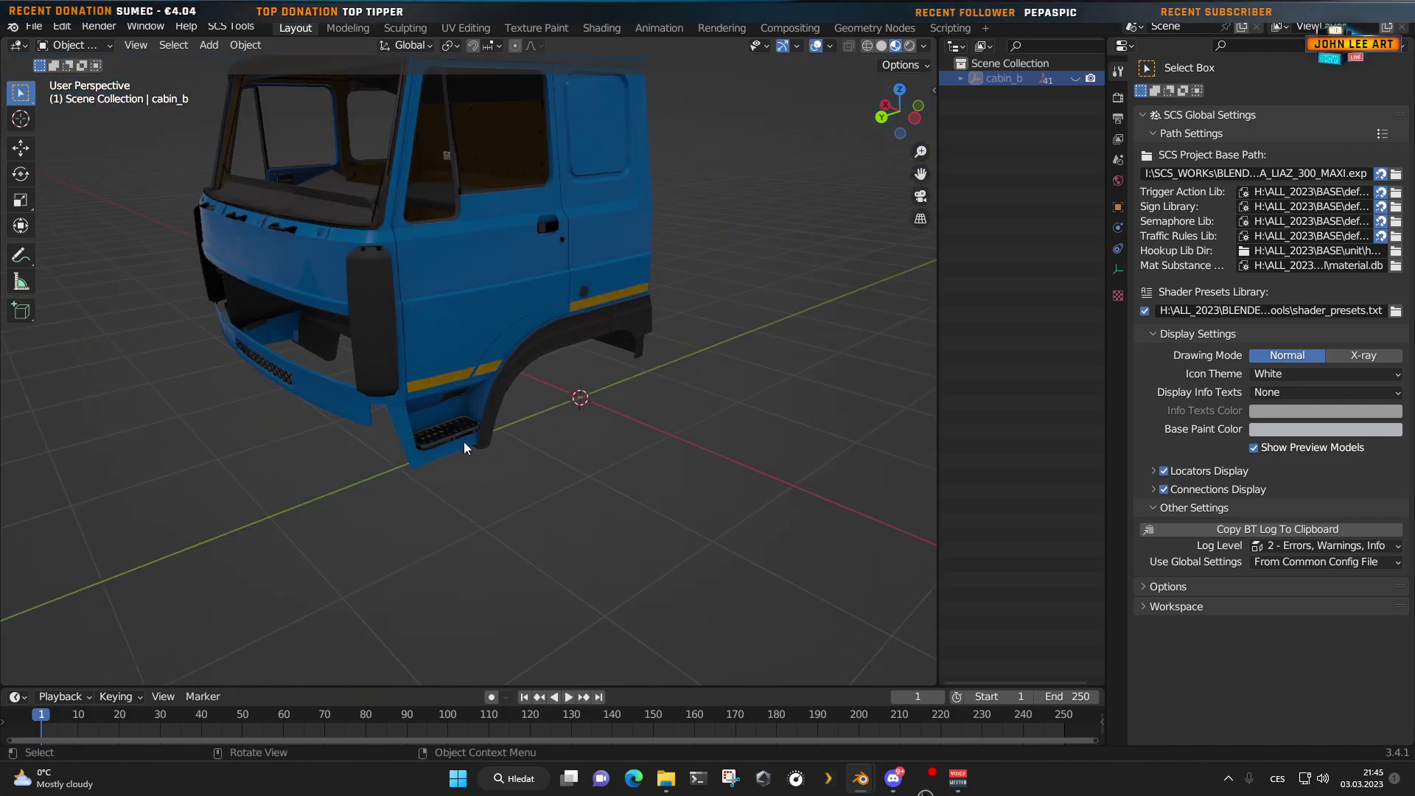
middle_click_drag(463, 440, 528, 564)
scroll(536, 498, "up", 3)
middle_click_drag(535, 499, 393, 289)
left_click(393, 302)
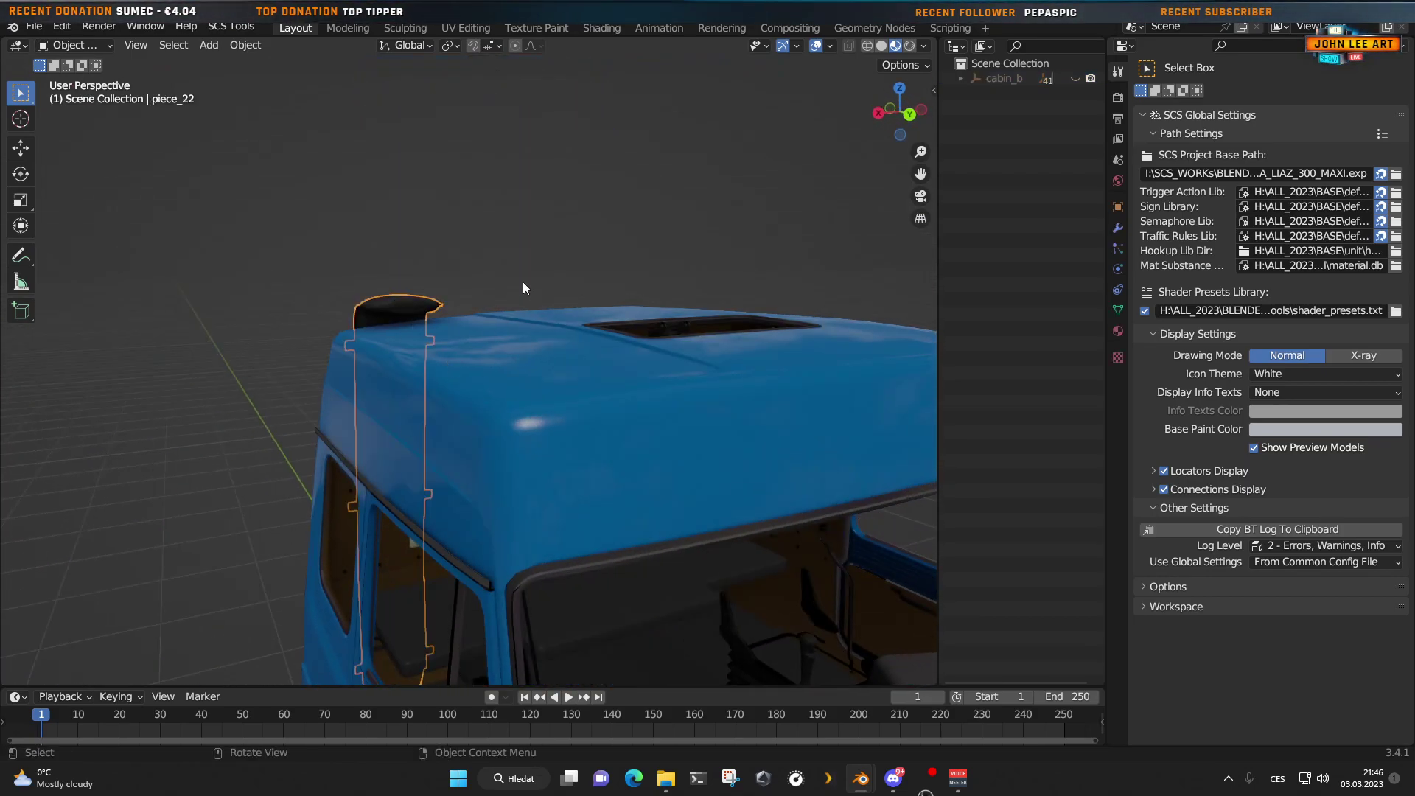
middle_click_drag(566, 365, 652, 387)
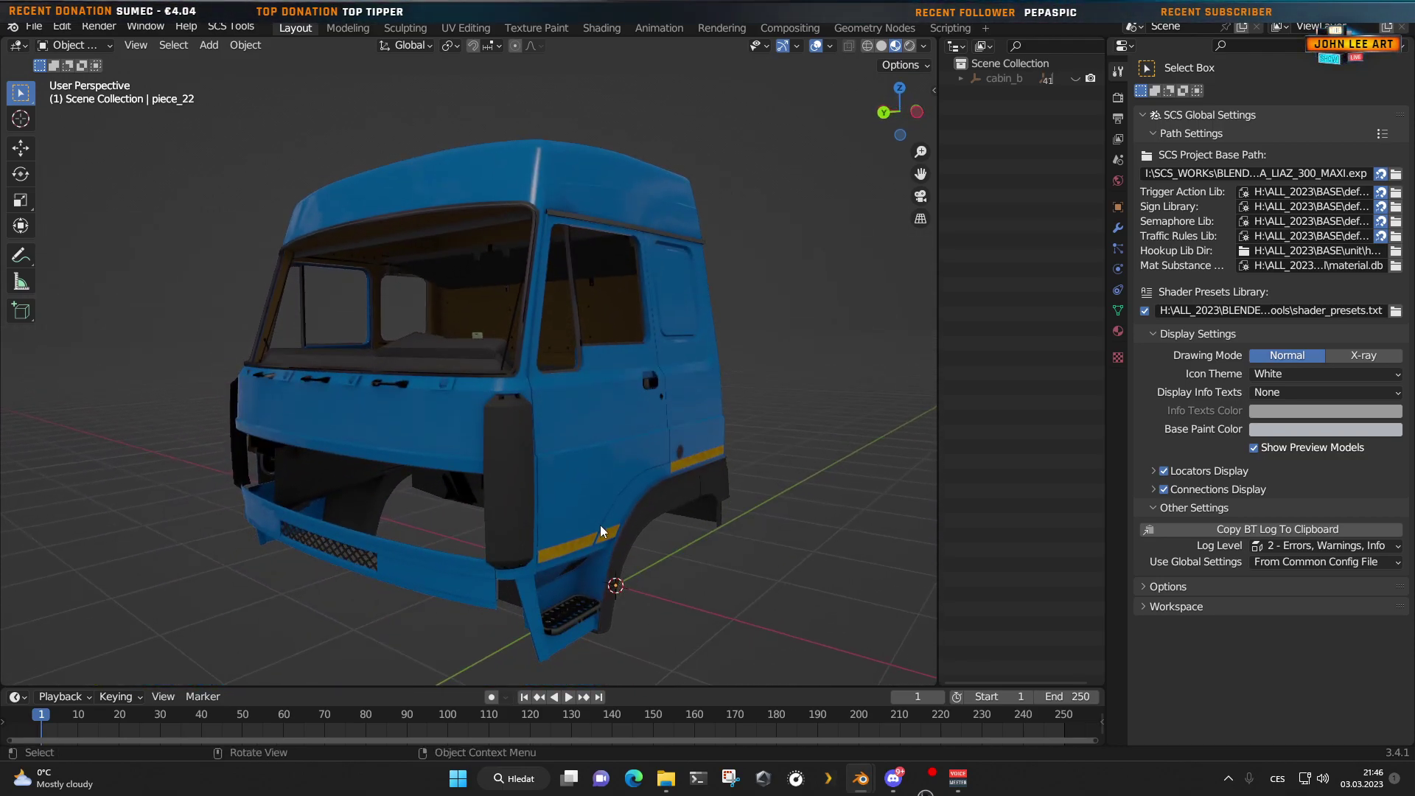
middle_click_drag(600, 524, 564, 507)
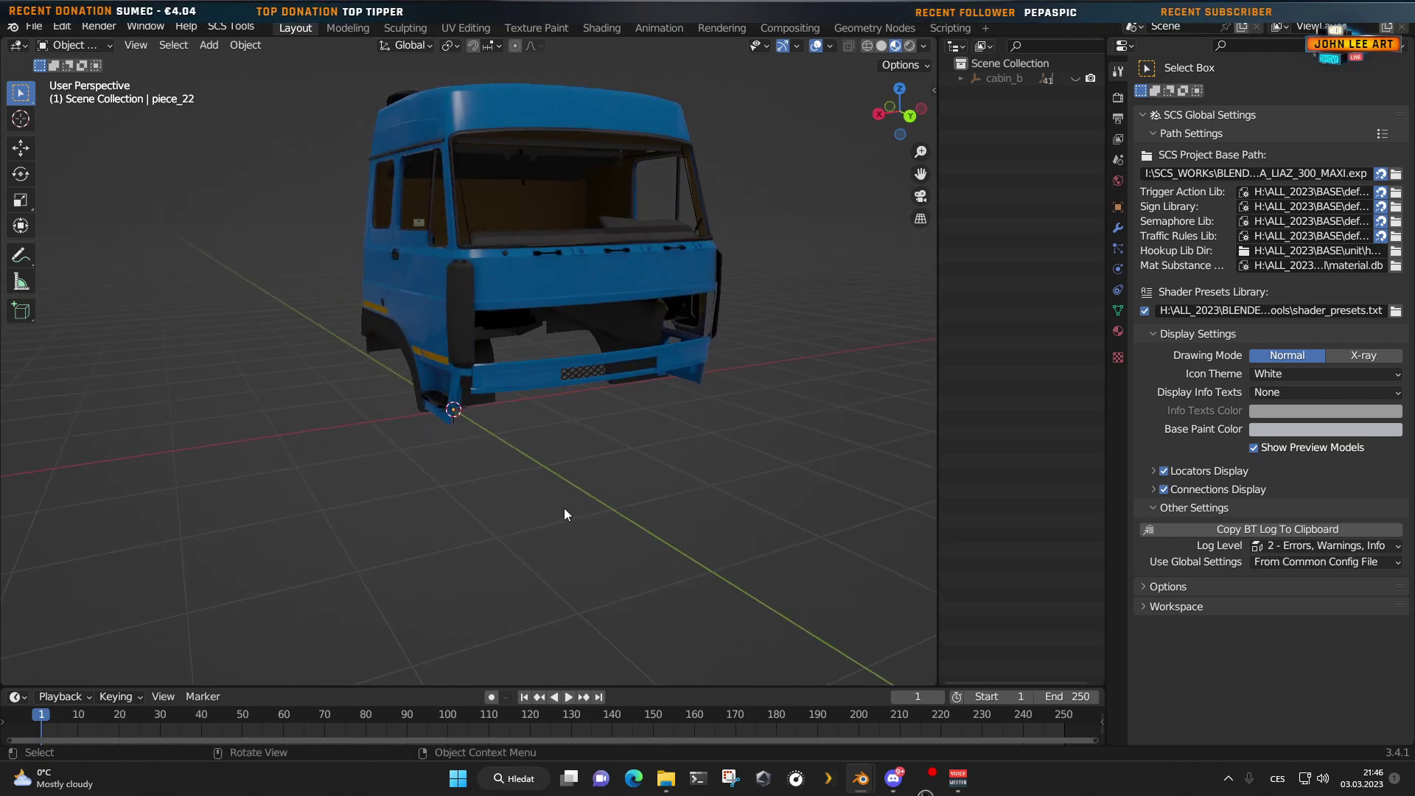
Step: Isolate the blue cab body mesh piece_24 in local view and enter Edit Mode on it
scroll(550, 510, "up", 5)
left_click(560, 411)
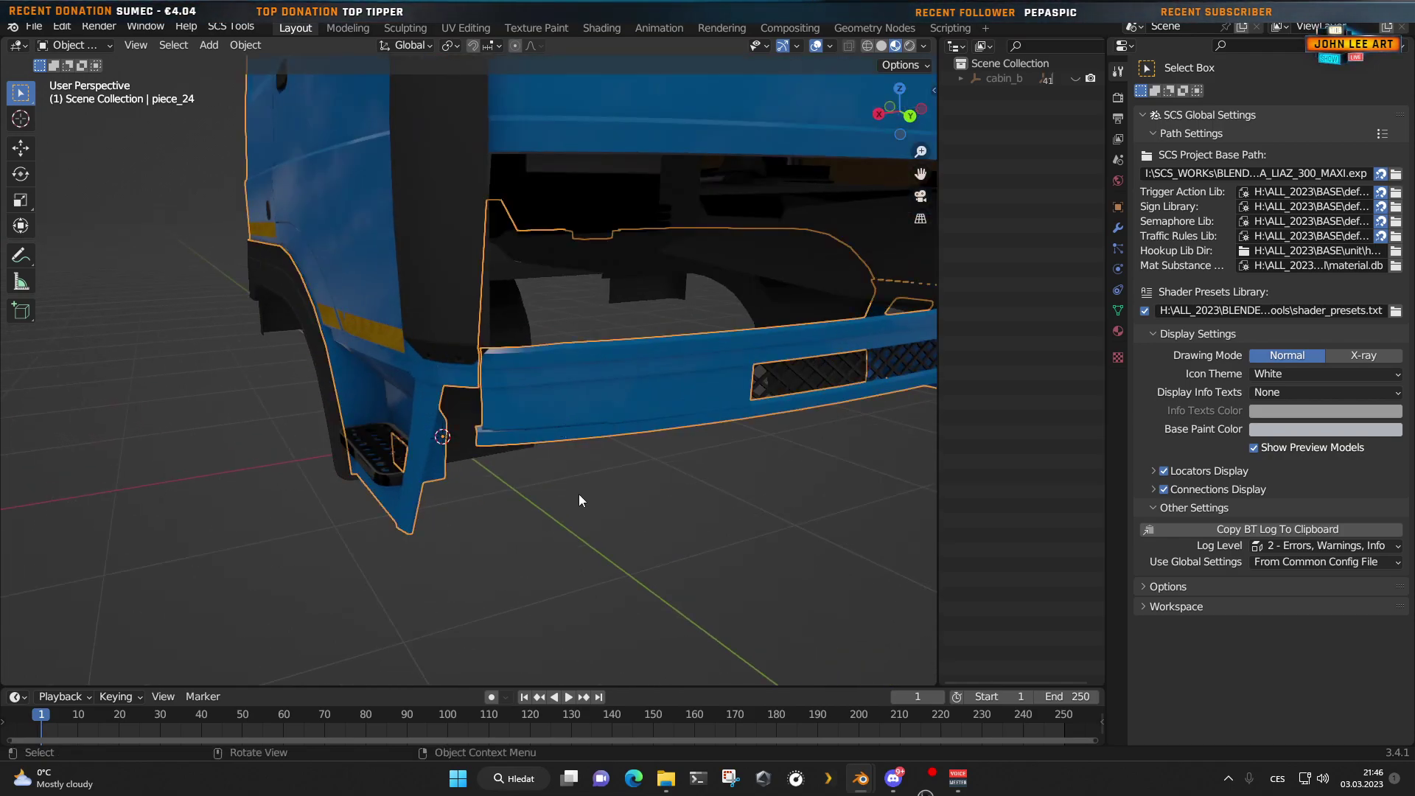
key("KP_Divide")
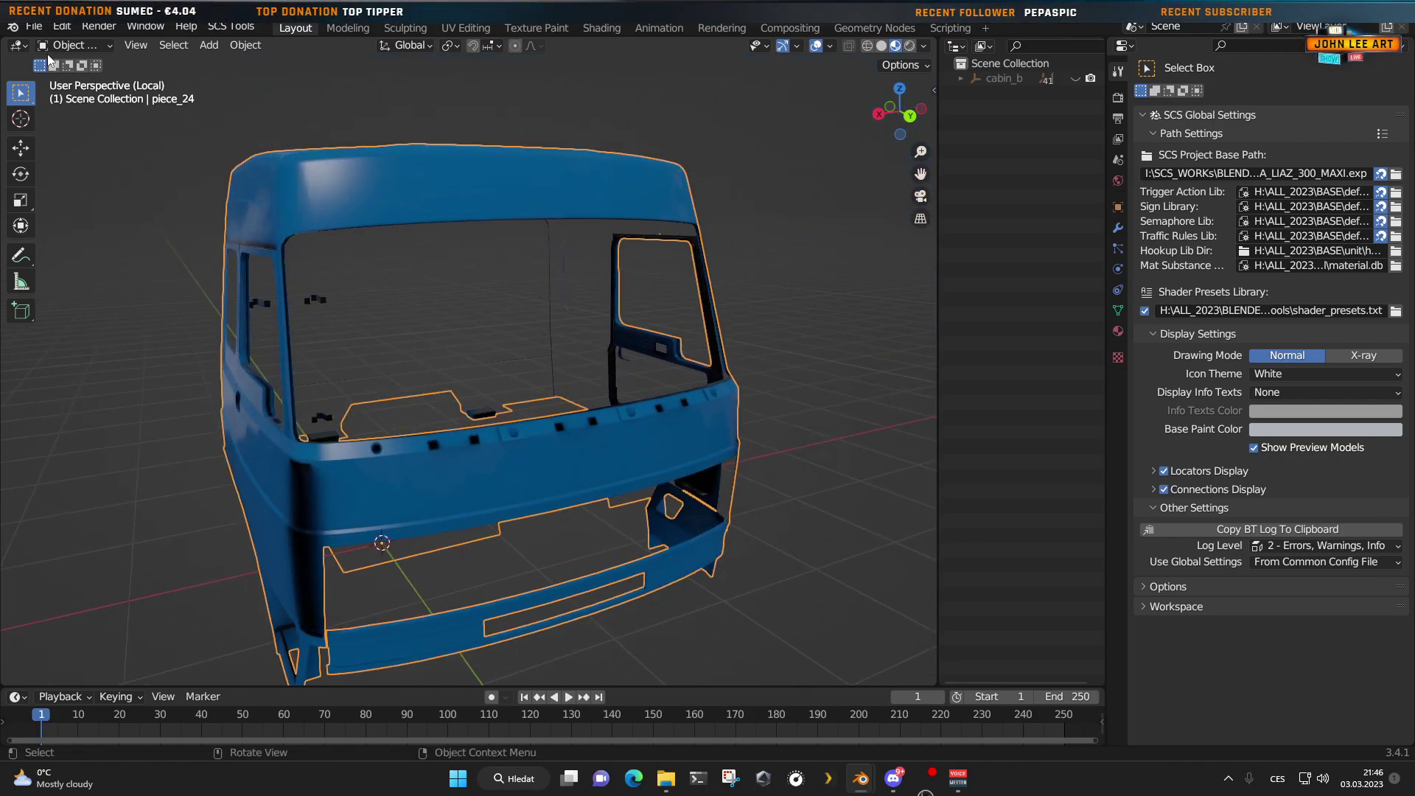
left_click(68, 46)
left_click(86, 79)
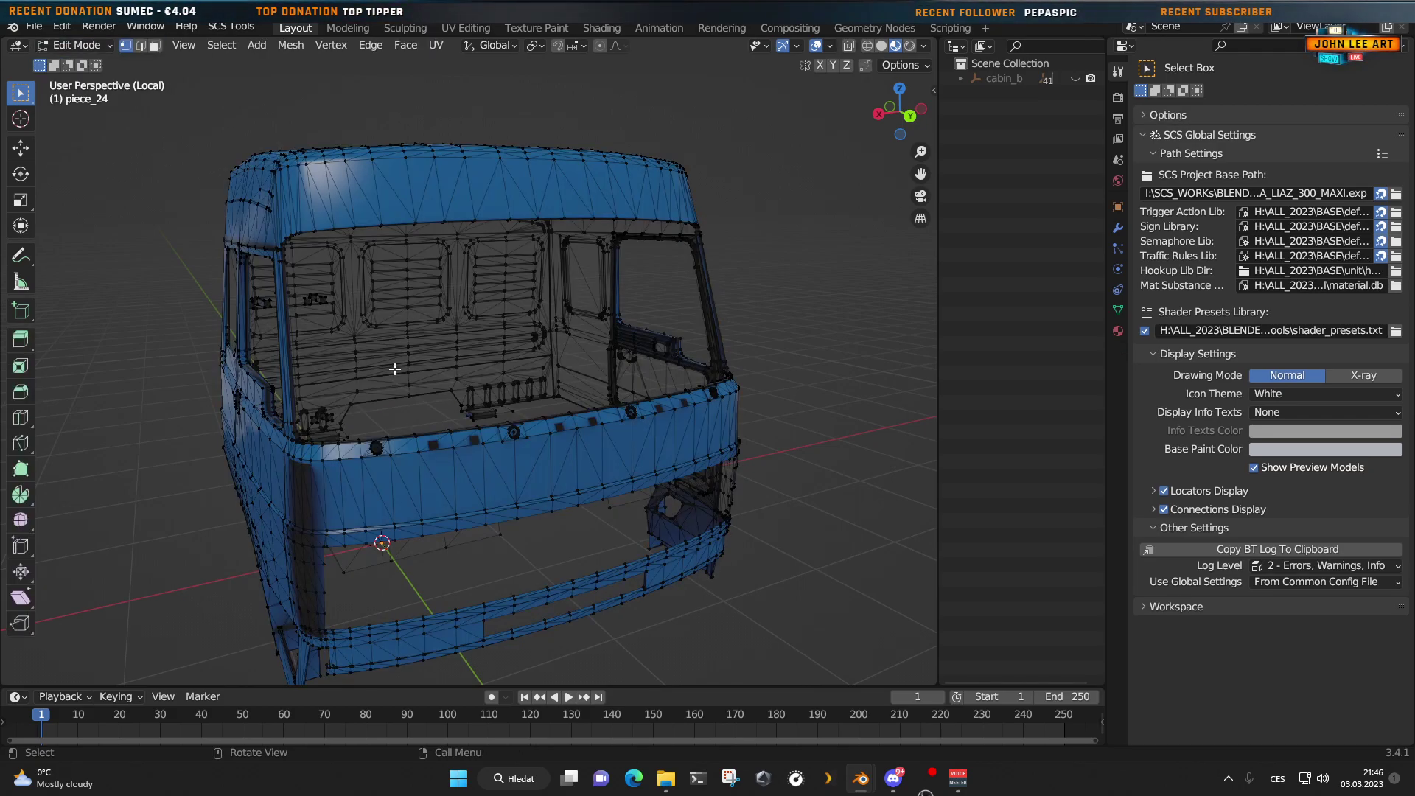
middle_click_drag(590, 516, 861, 178)
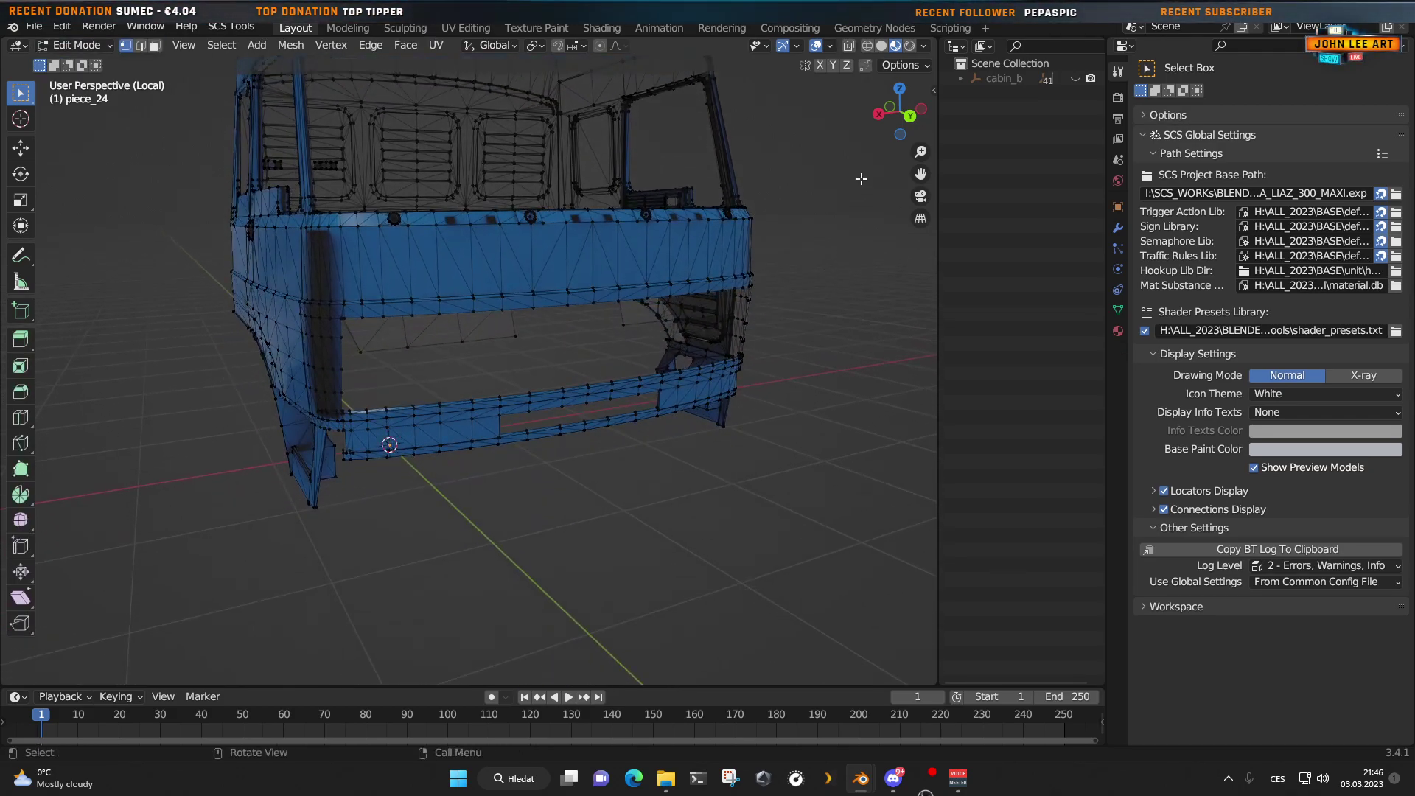
Step: Switch to wireframe shading and circle-select the middle of the cab's lower front bumper strip
left_click(867, 45)
scroll(449, 588, "up", 3)
key("c")
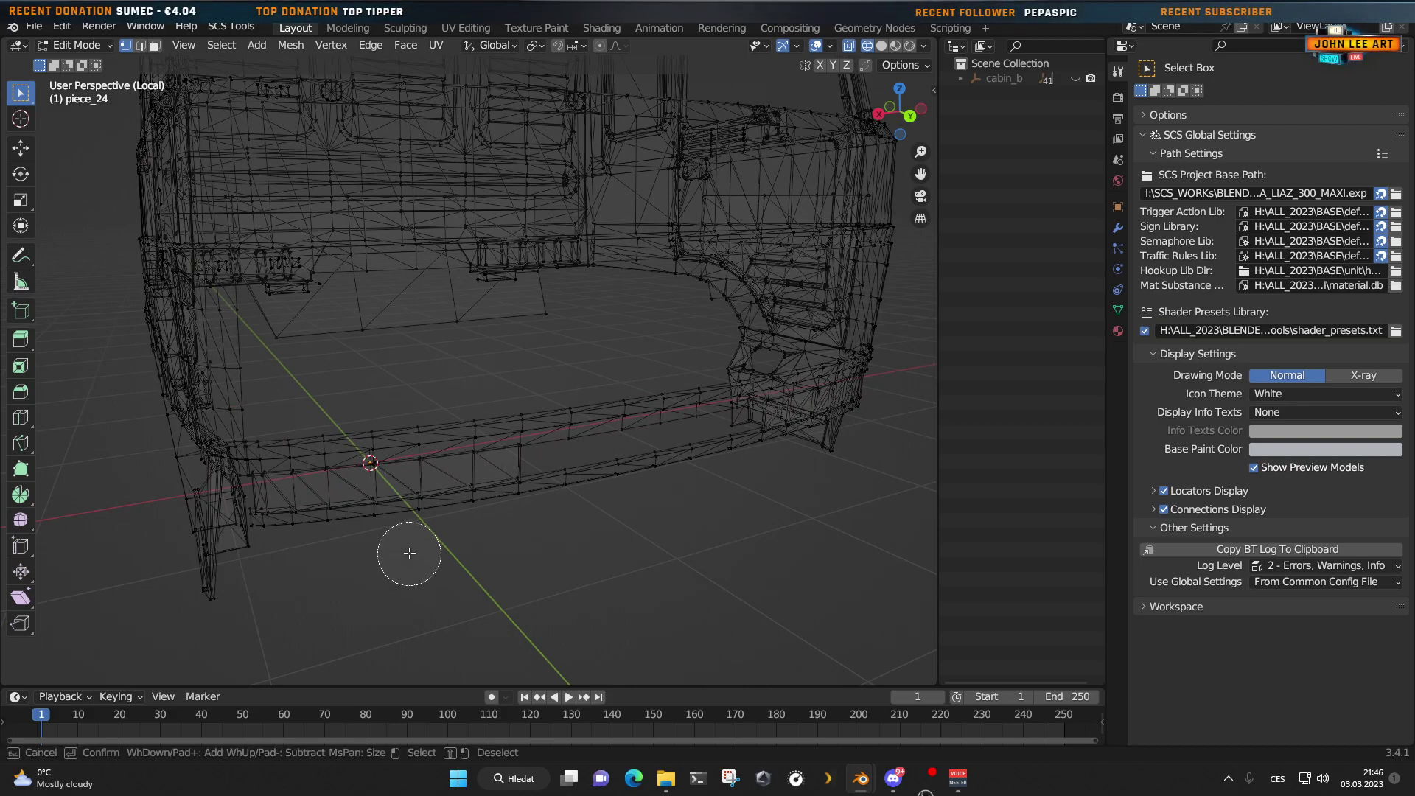
mouse_move(411, 474)
left_mouse_down()
mouse_move(489, 442)
mouse_move(729, 405)
left_mouse_up()
right_click(514, 509)
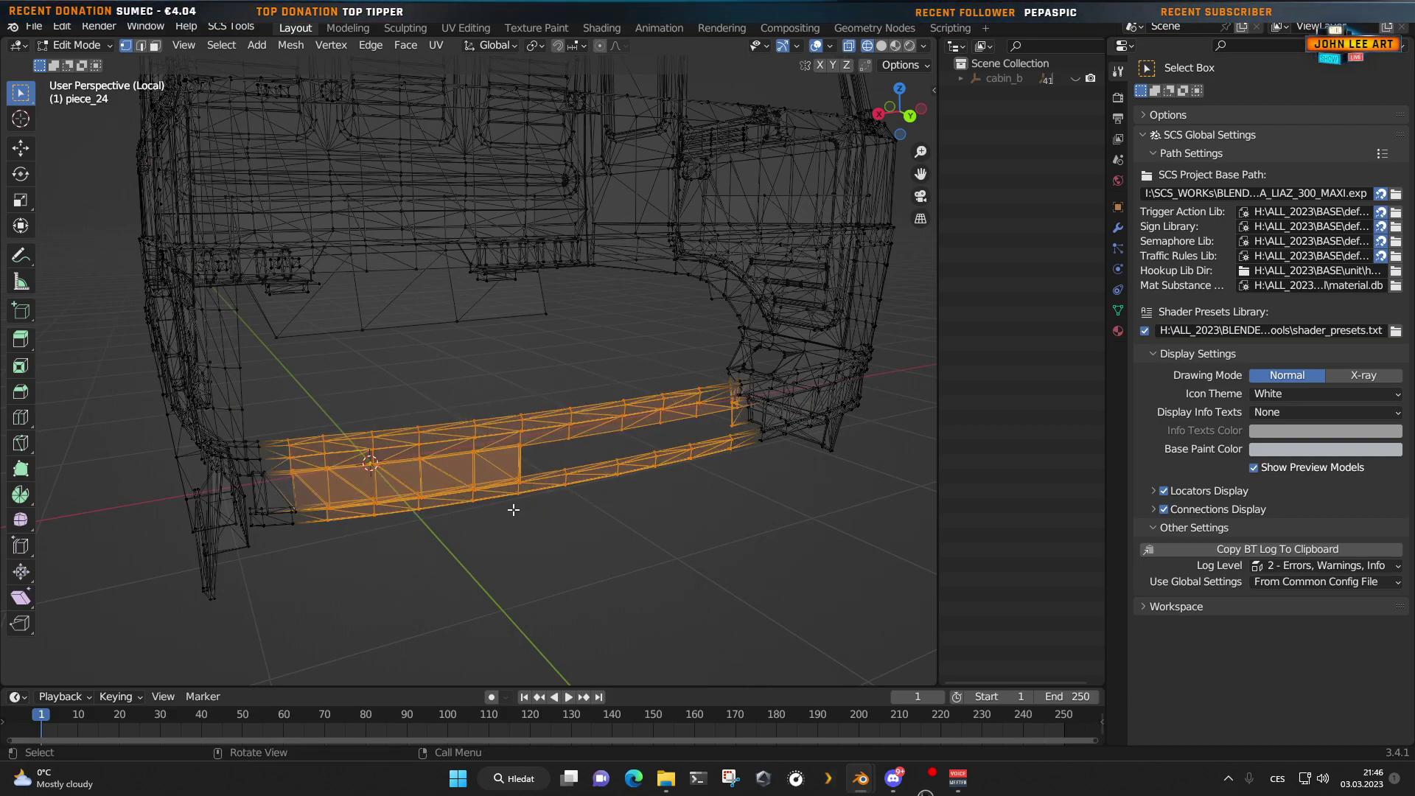
Step: Extend the circle selection over one end of the lower front strip, including its bottom edge
middle_click_drag(513, 509, 752, 480)
scroll(527, 537, "up", 5)
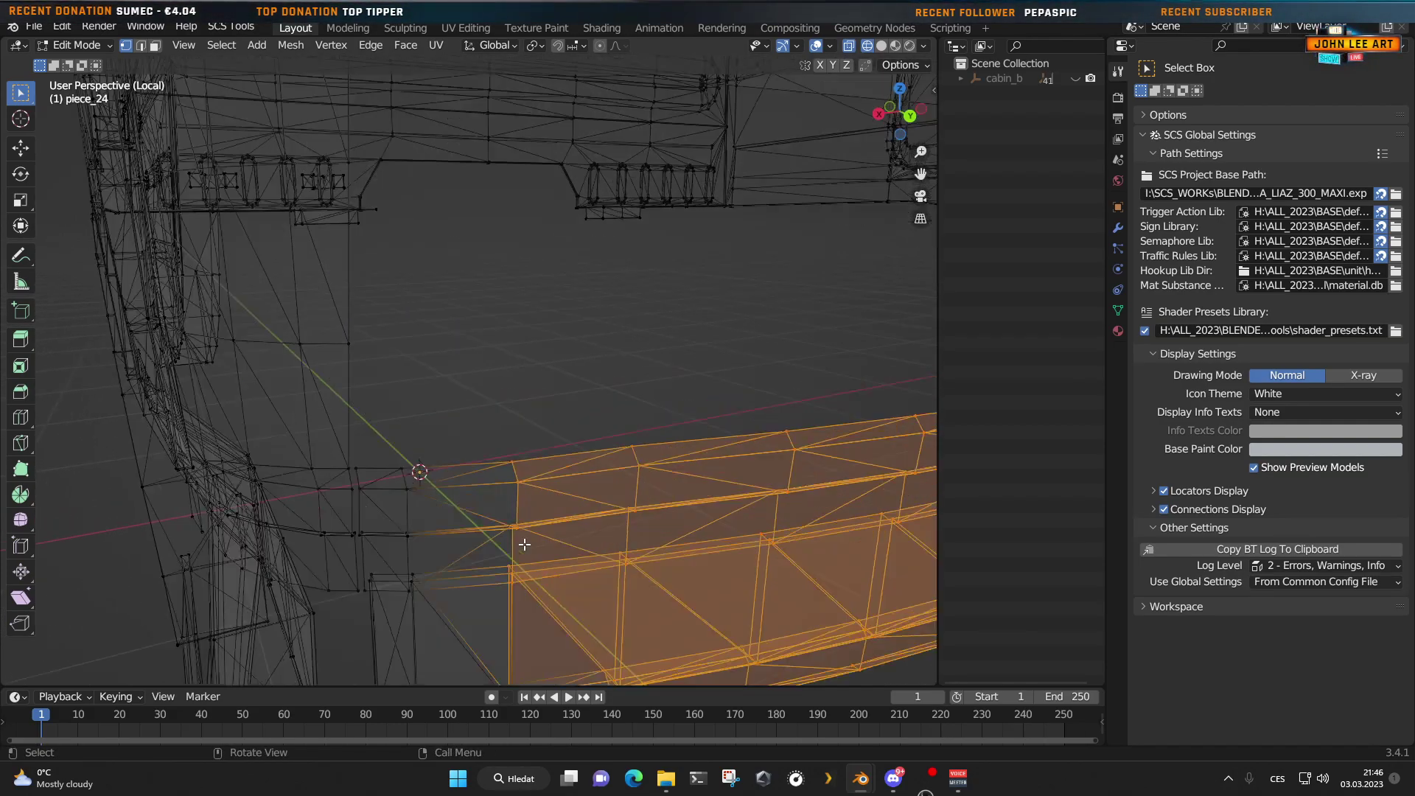
key("c")
mouse_move(410, 474)
left_mouse_down()
mouse_move(442, 591)
mouse_move(508, 590)
left_mouse_up()
key("Escape")
mouse_move(509, 590)
middle_mouse_down()
mouse_move(551, 551)
mouse_move(506, 537)
middle_mouse_up()
key("c")
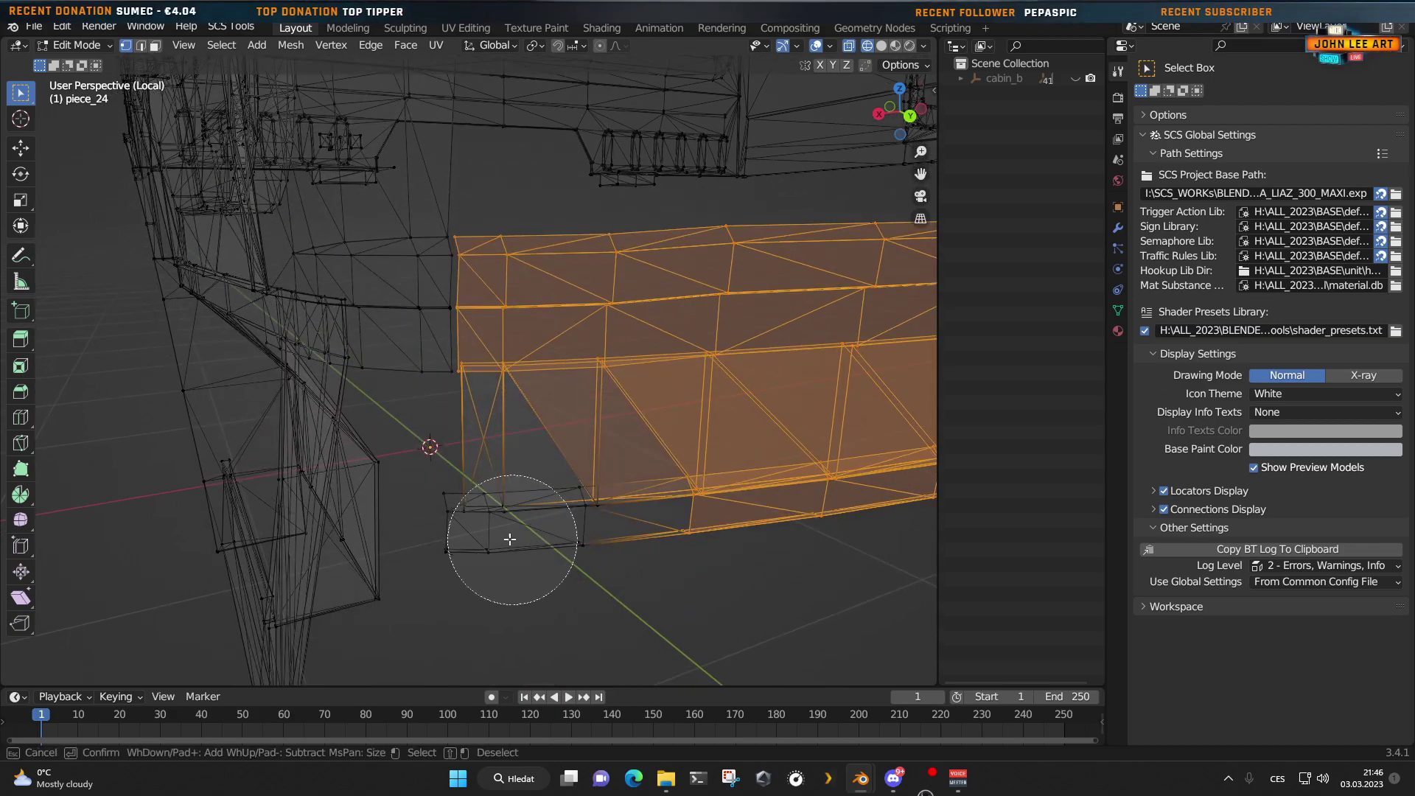
mouse_move(506, 537)
left_mouse_down()
mouse_move(506, 521)
mouse_move(681, 511)
left_mouse_up()
key("Escape")
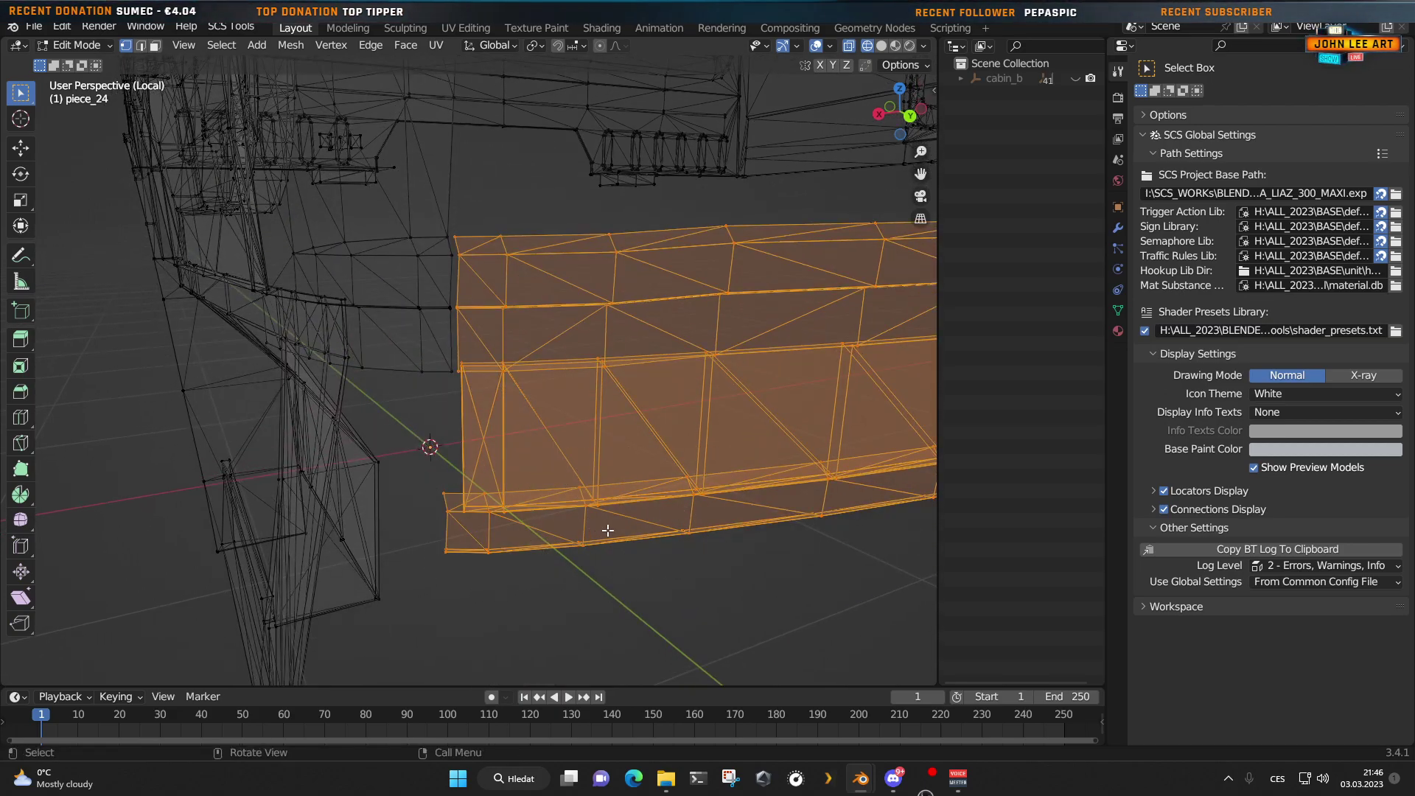
Step: Extend the selection along the unselected half of the front strip towards its opposite end
scroll(608, 530, "down", 3)
mouse_move(608, 530)
middle_mouse_down()
mouse_move(695, 525)
mouse_move(610, 528)
middle_mouse_up()
key("c")
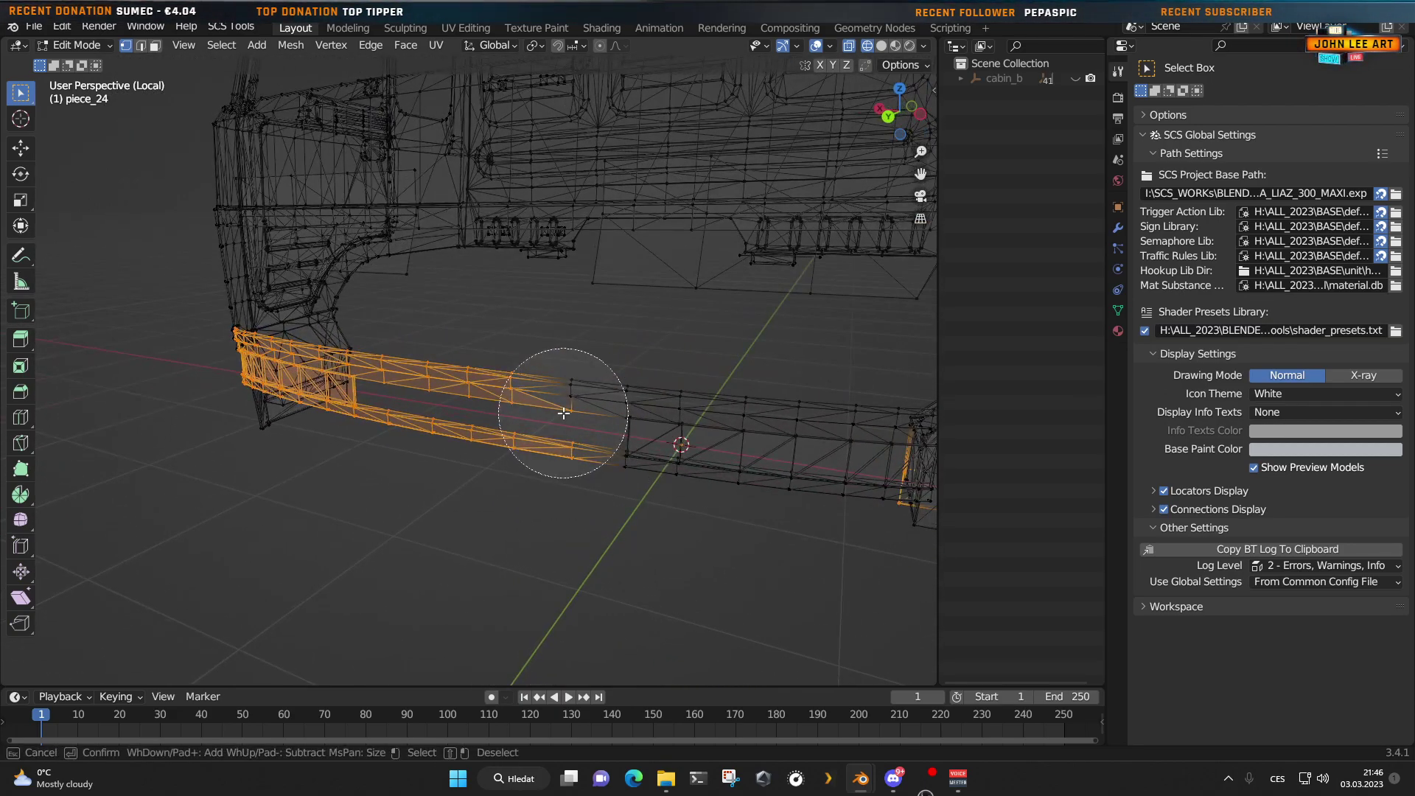
left_click_drag(563, 413, 790, 423)
key("Escape")
middle_click_drag(789, 423, 720, 477)
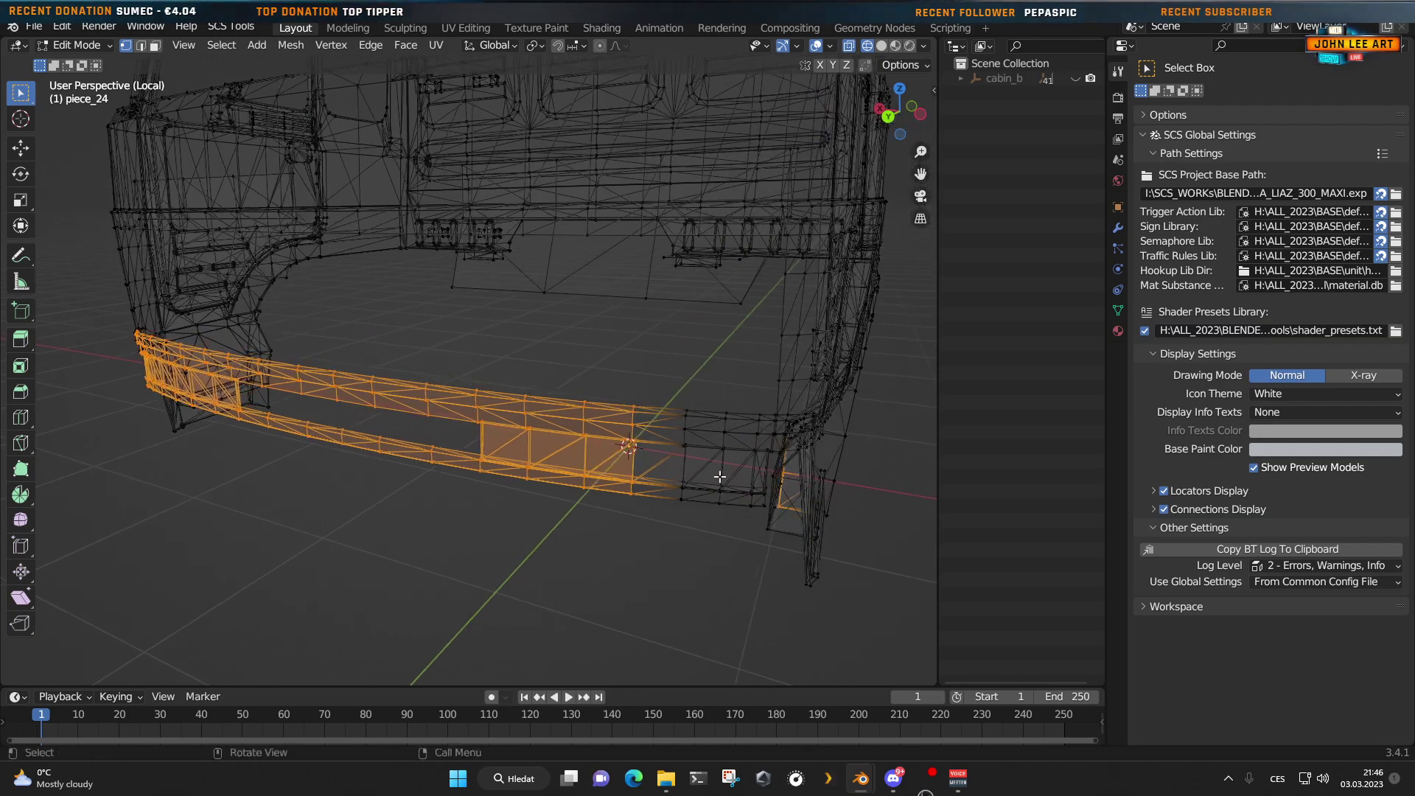
key("c")
mouse_move(707, 472)
left_mouse_down()
mouse_move(641, 468)
mouse_move(640, 440)
left_mouse_up()
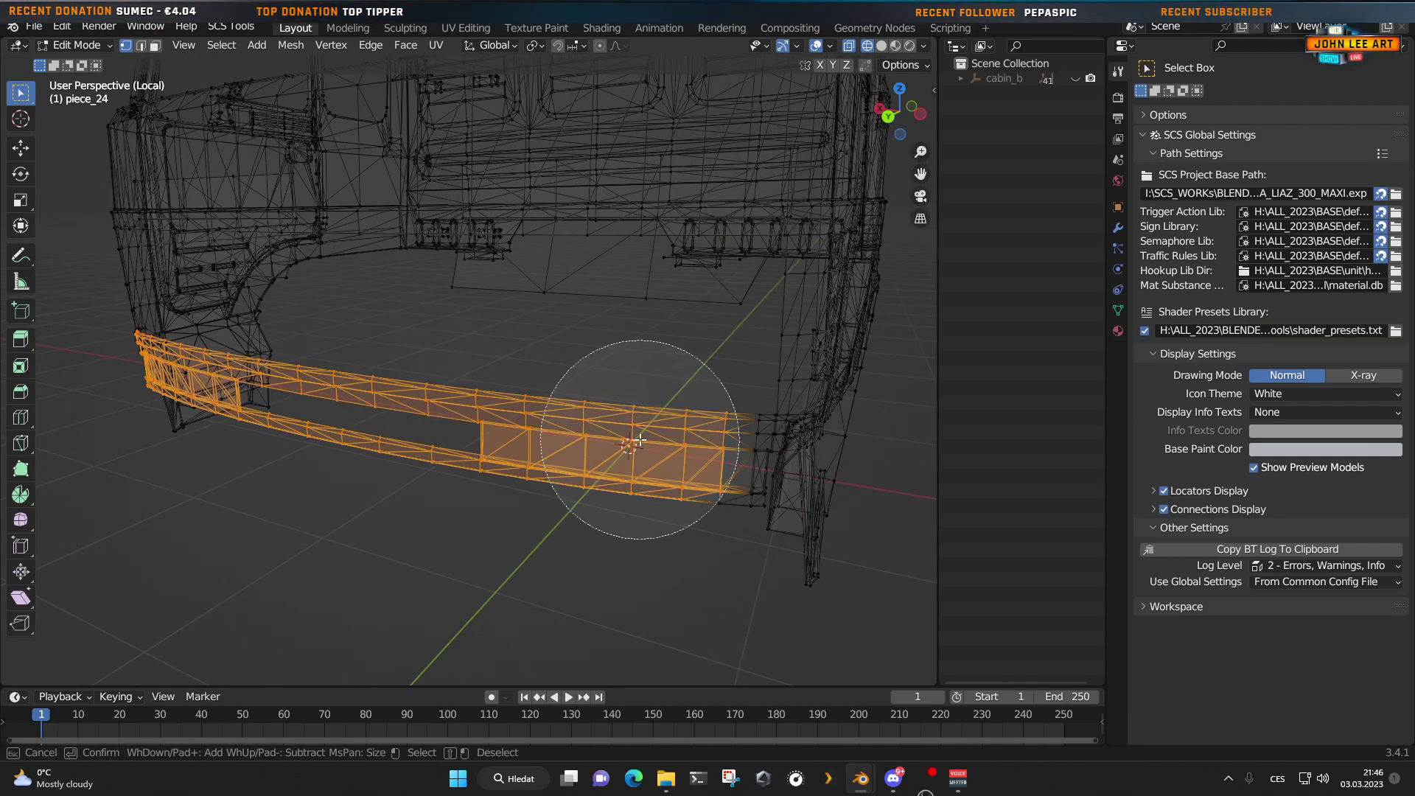
key("Escape")
Step: Circle-select the remaining vertices at the strip's opposite end, down to its bottom corner
middle_click_drag(597, 464, 438, 553)
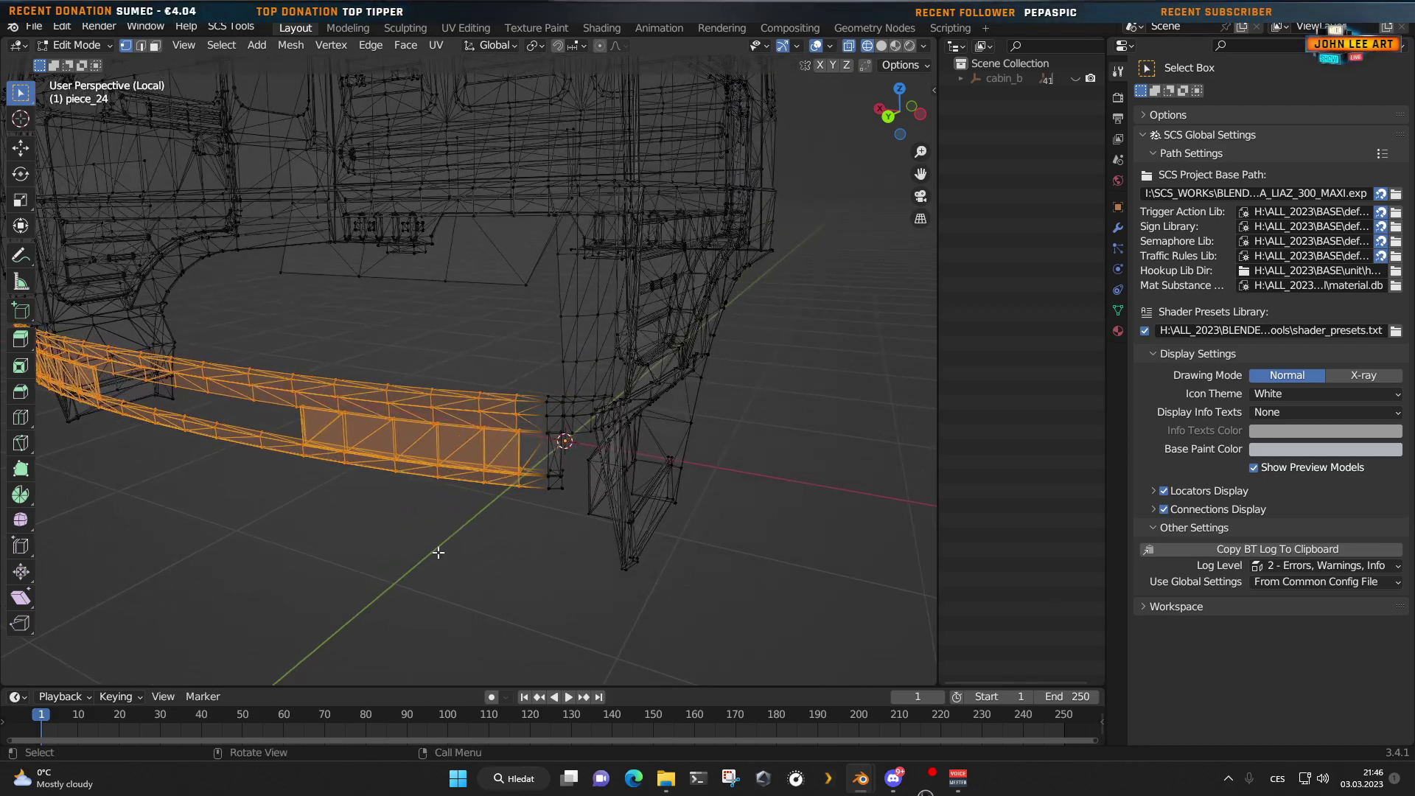
scroll(457, 567, "up", 3)
middle_click_drag(580, 543, 539, 528, "shift")
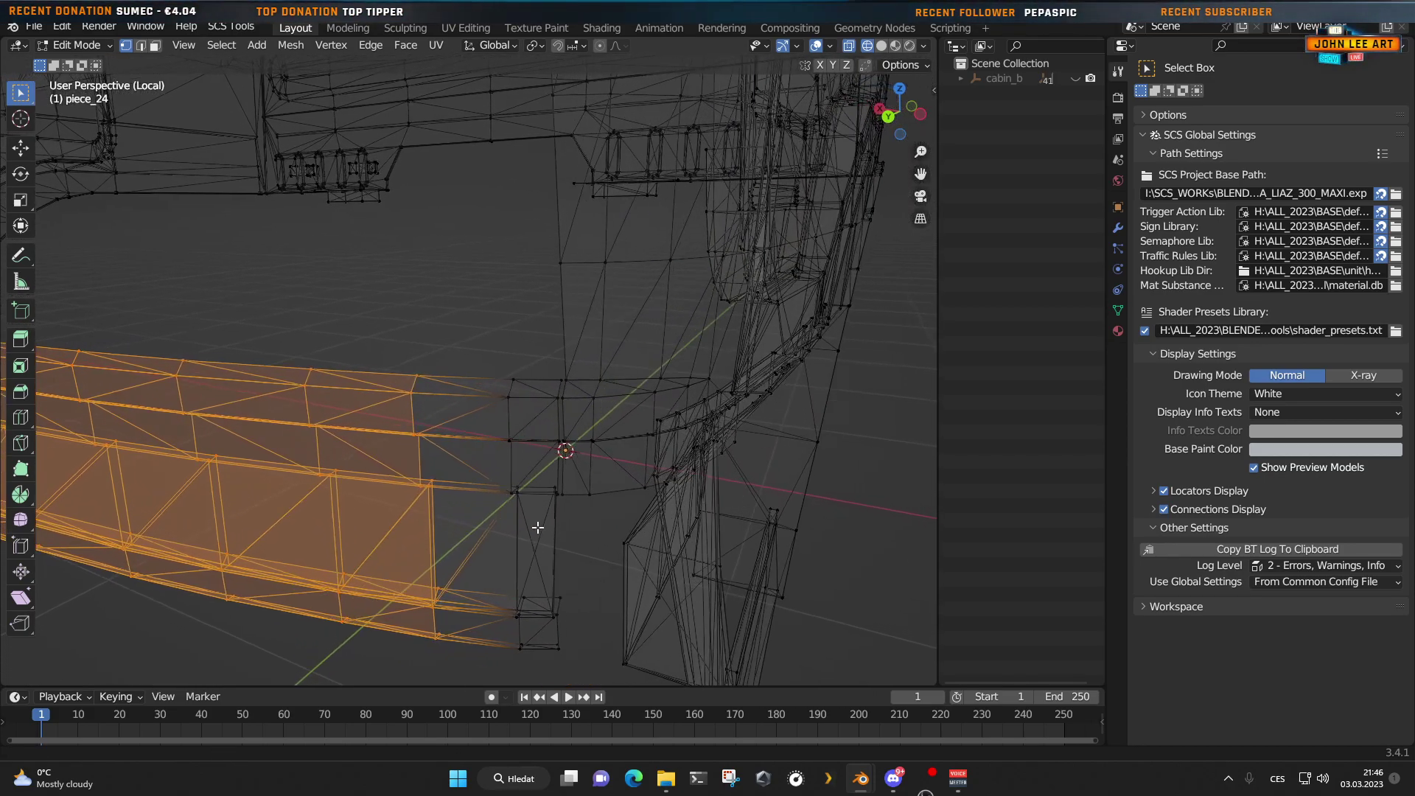
scroll(496, 508, "up", 4)
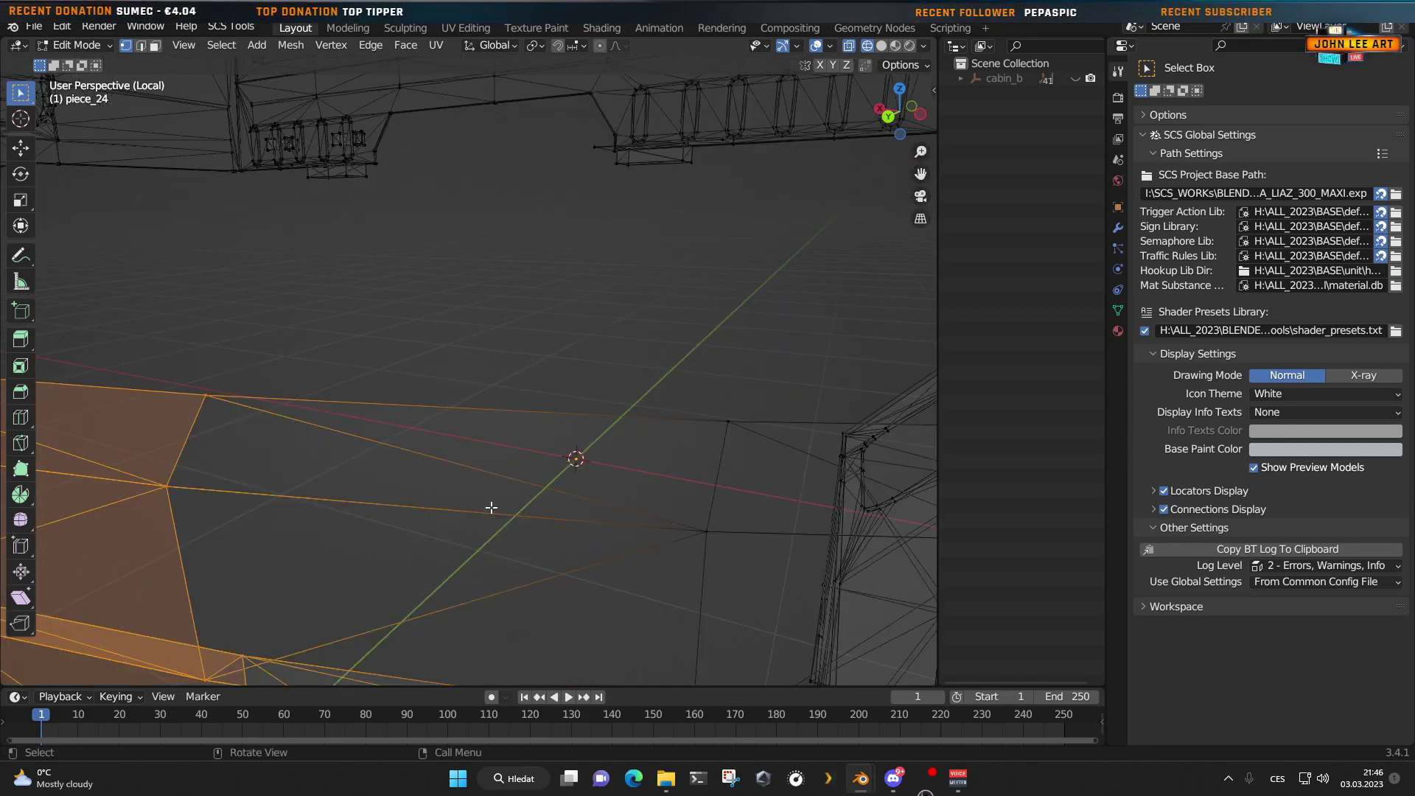
scroll(491, 507, "down", 3)
key("c")
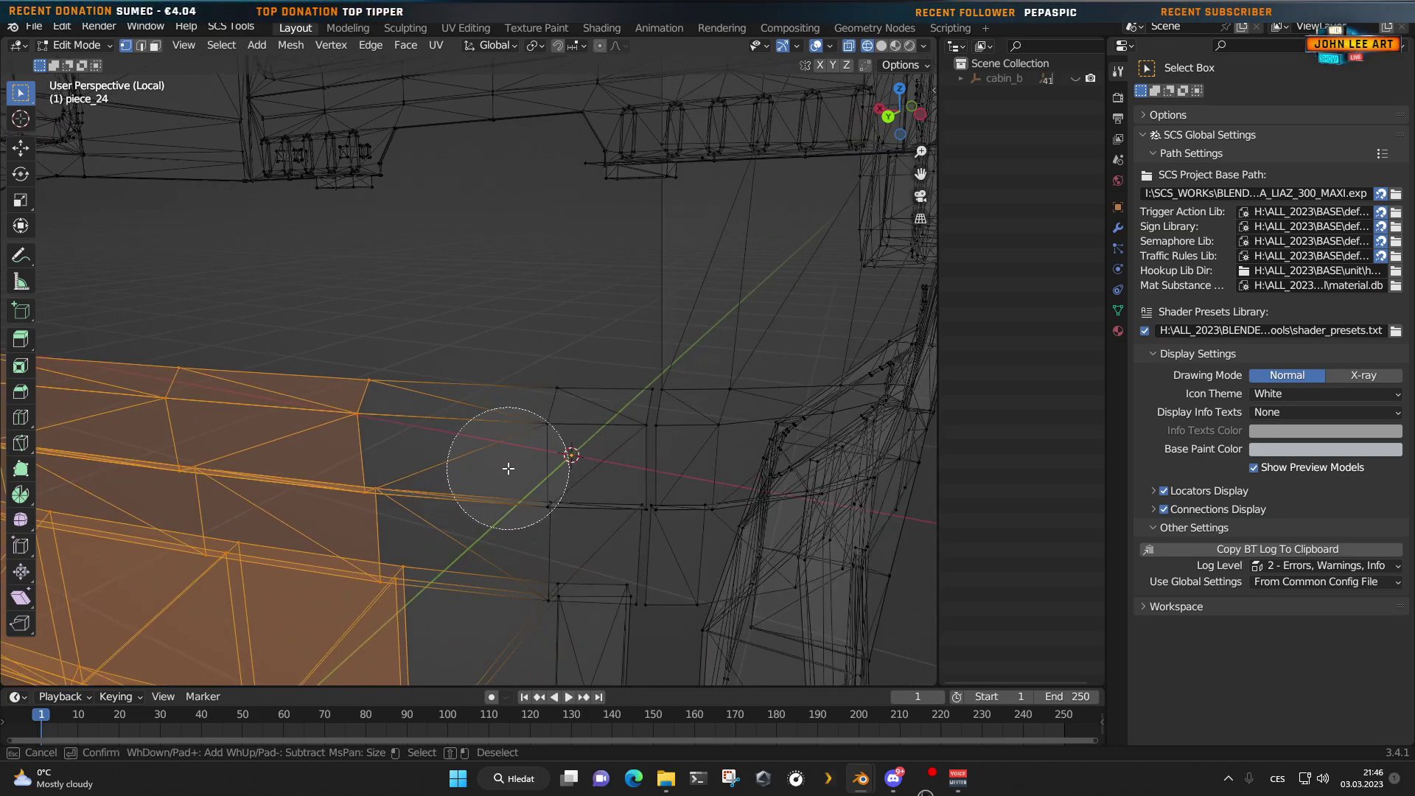
scroll(508, 468, "up", 3)
mouse_move(570, 471)
left_mouse_down()
mouse_move(558, 435)
mouse_move(619, 423)
mouse_move(626, 401)
mouse_move(605, 490)
mouse_move(619, 504)
mouse_move(546, 539)
mouse_move(550, 625)
mouse_move(613, 607)
left_mouse_up()
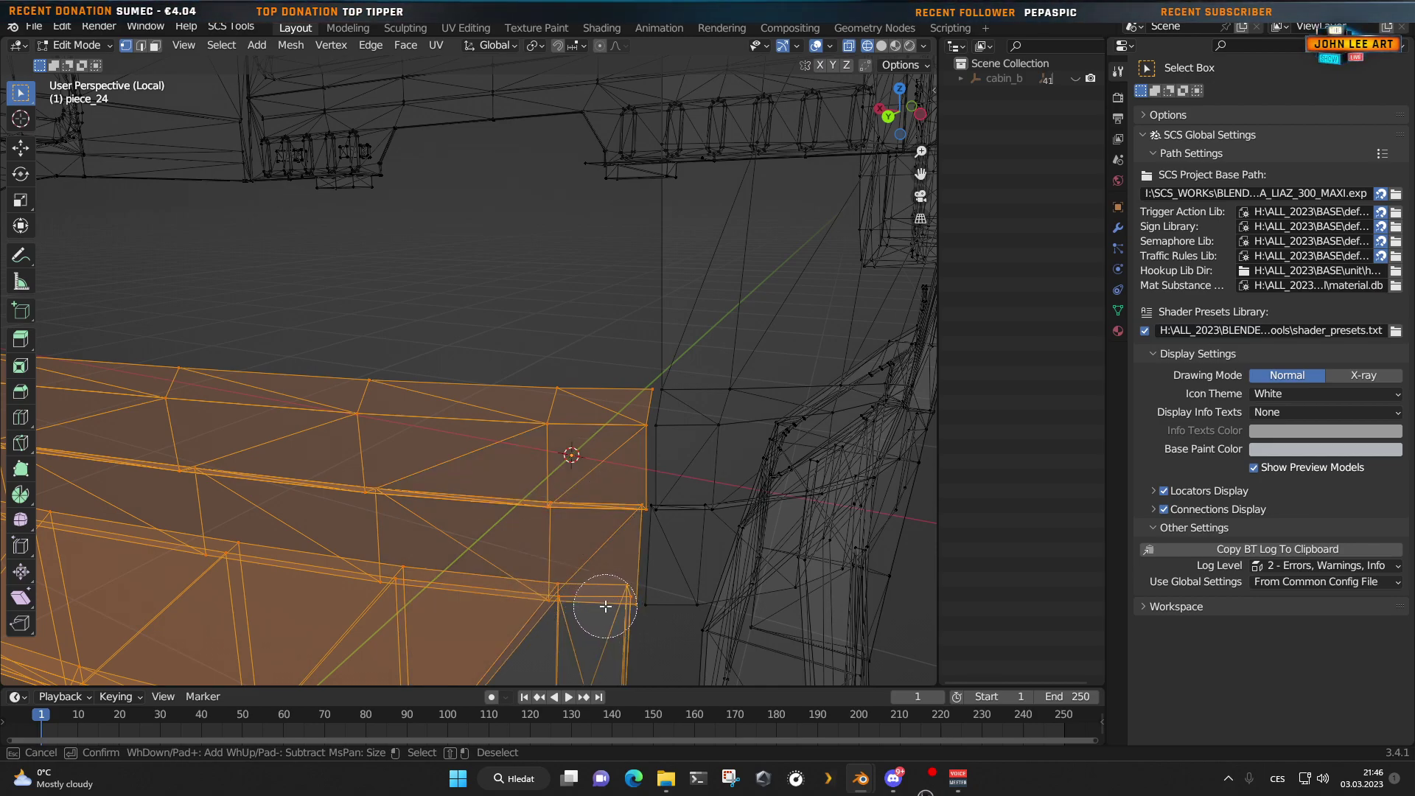
mouse_move(606, 606)
middle_mouse_down("shift")
mouse_move(559, 543)
mouse_move(562, 417)
mouse_move(484, 423)
middle_mouse_up("shift")
mouse_move(483, 423)
left_mouse_down()
mouse_move(507, 400)
mouse_move(546, 401)
left_mouse_up()
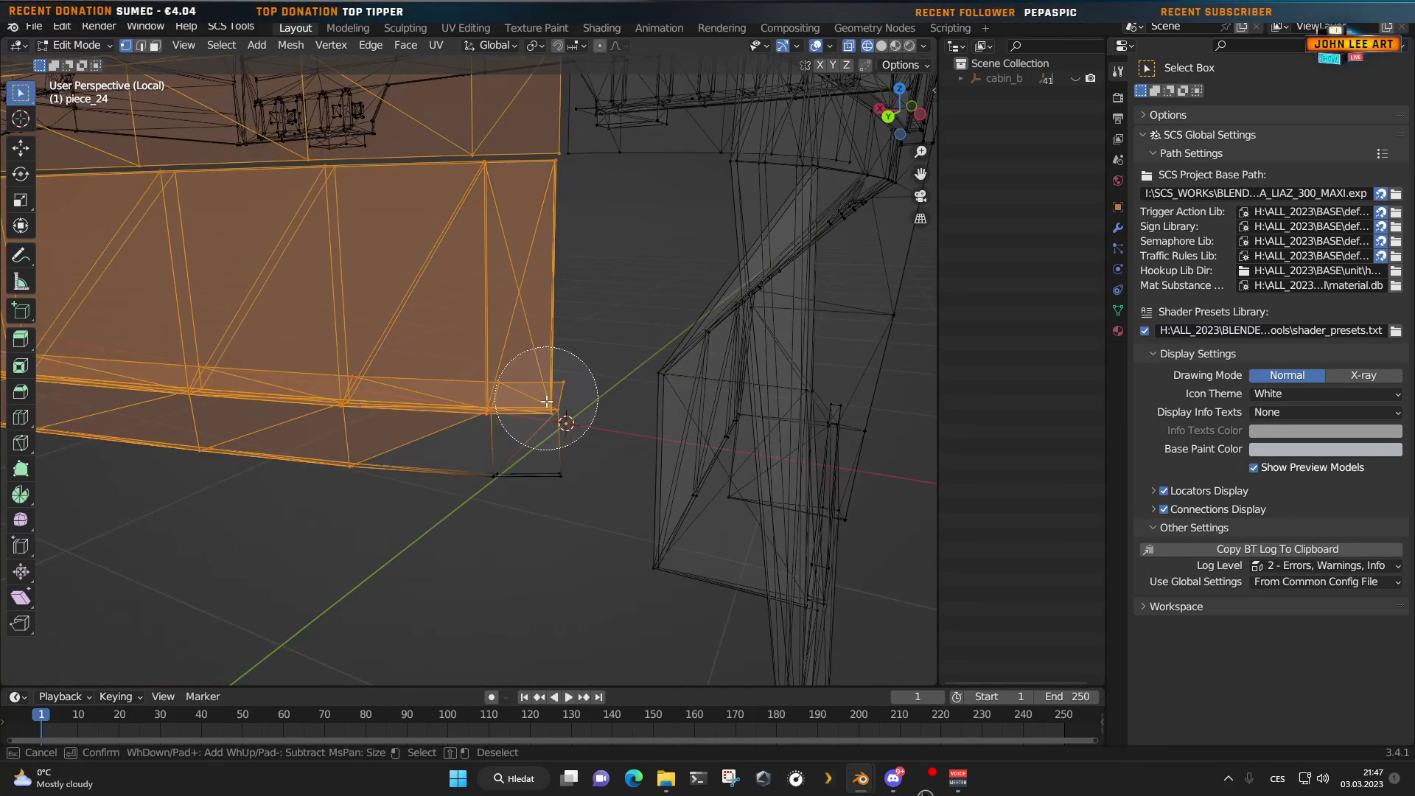
right_click(472, 475)
Step: Move the selected front strip clear of the cab and delete its vertices
scroll(457, 545, "down", 8)
mouse_move(452, 558)
middle_mouse_down()
mouse_move(496, 592)
mouse_move(282, 371)
middle_mouse_up()
left_click(20, 148)
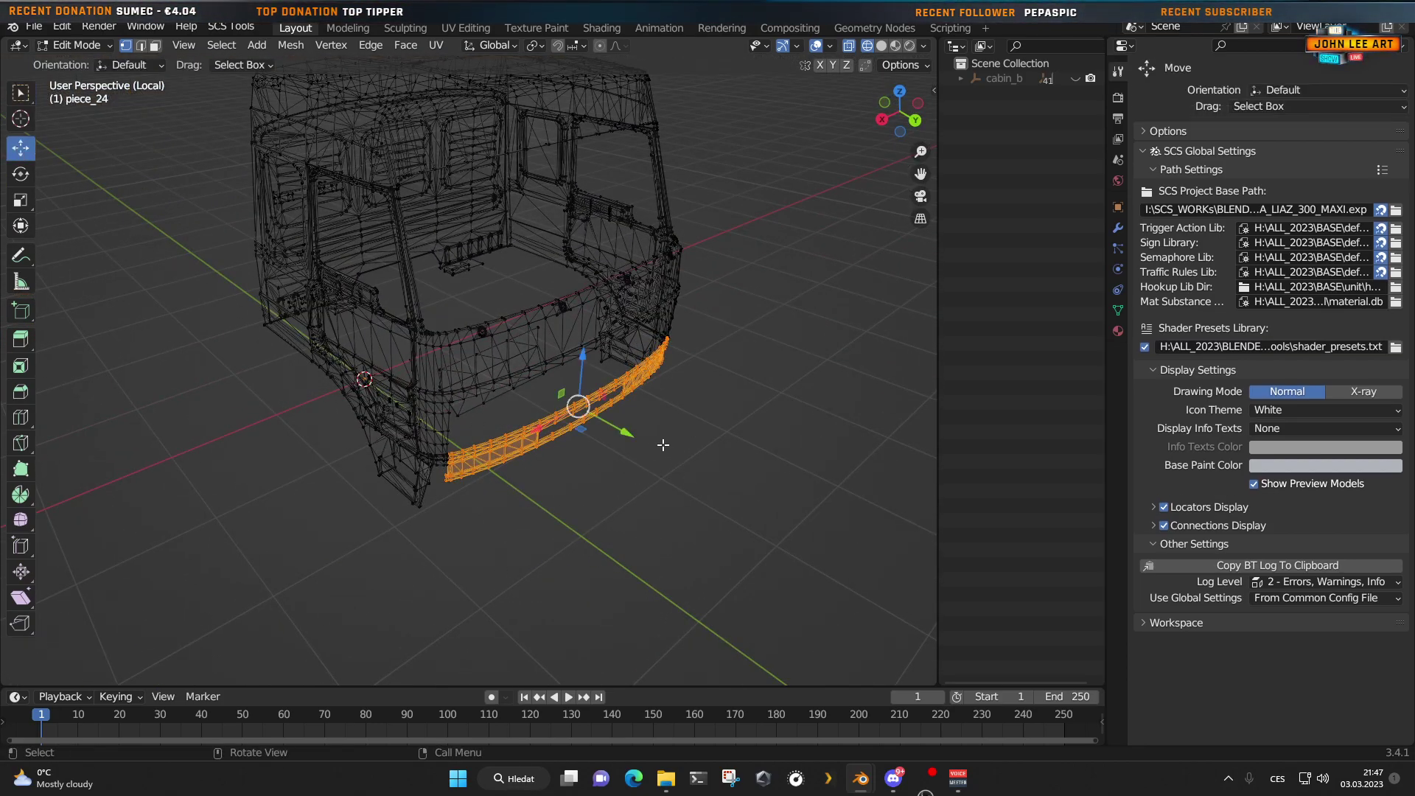
key("g")
left_click(813, 634)
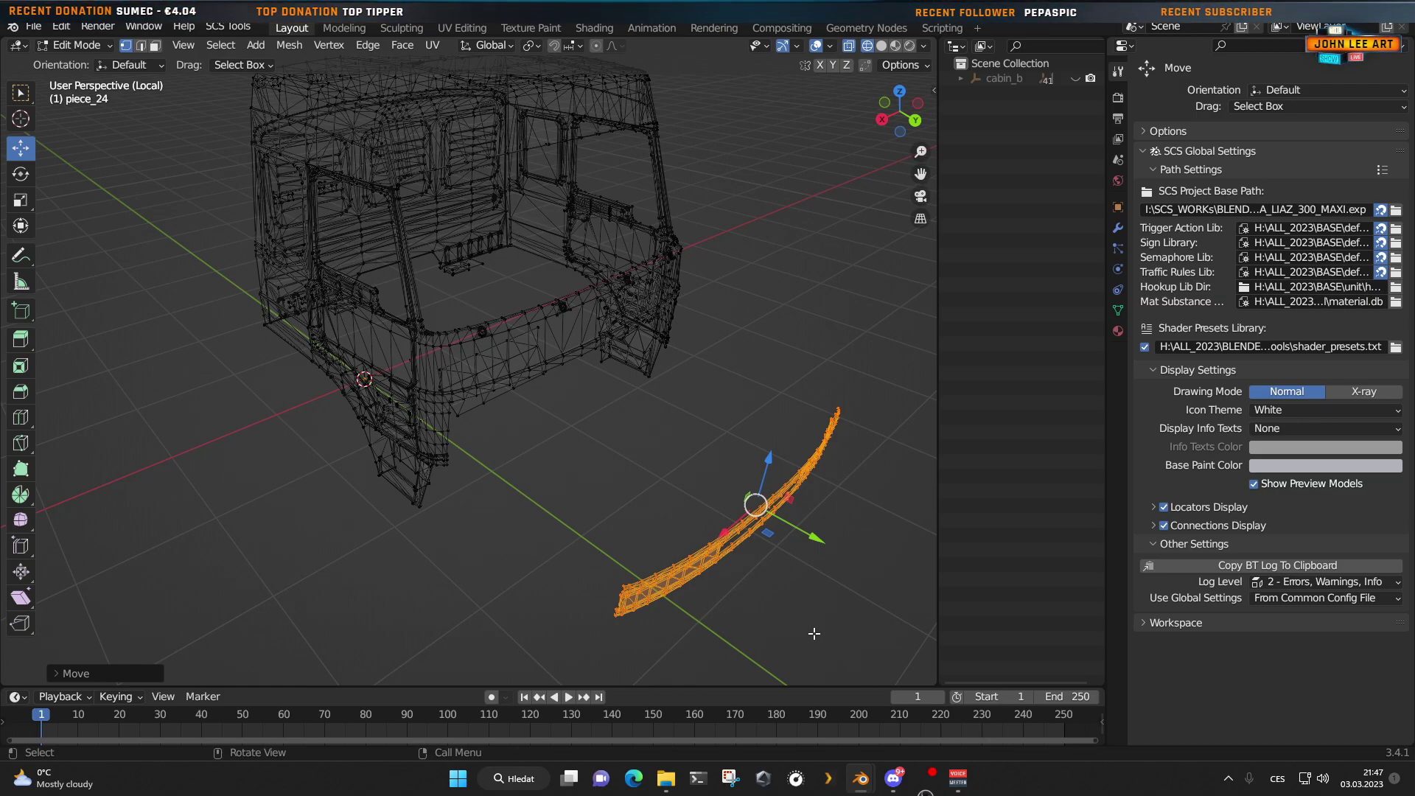
key("x")
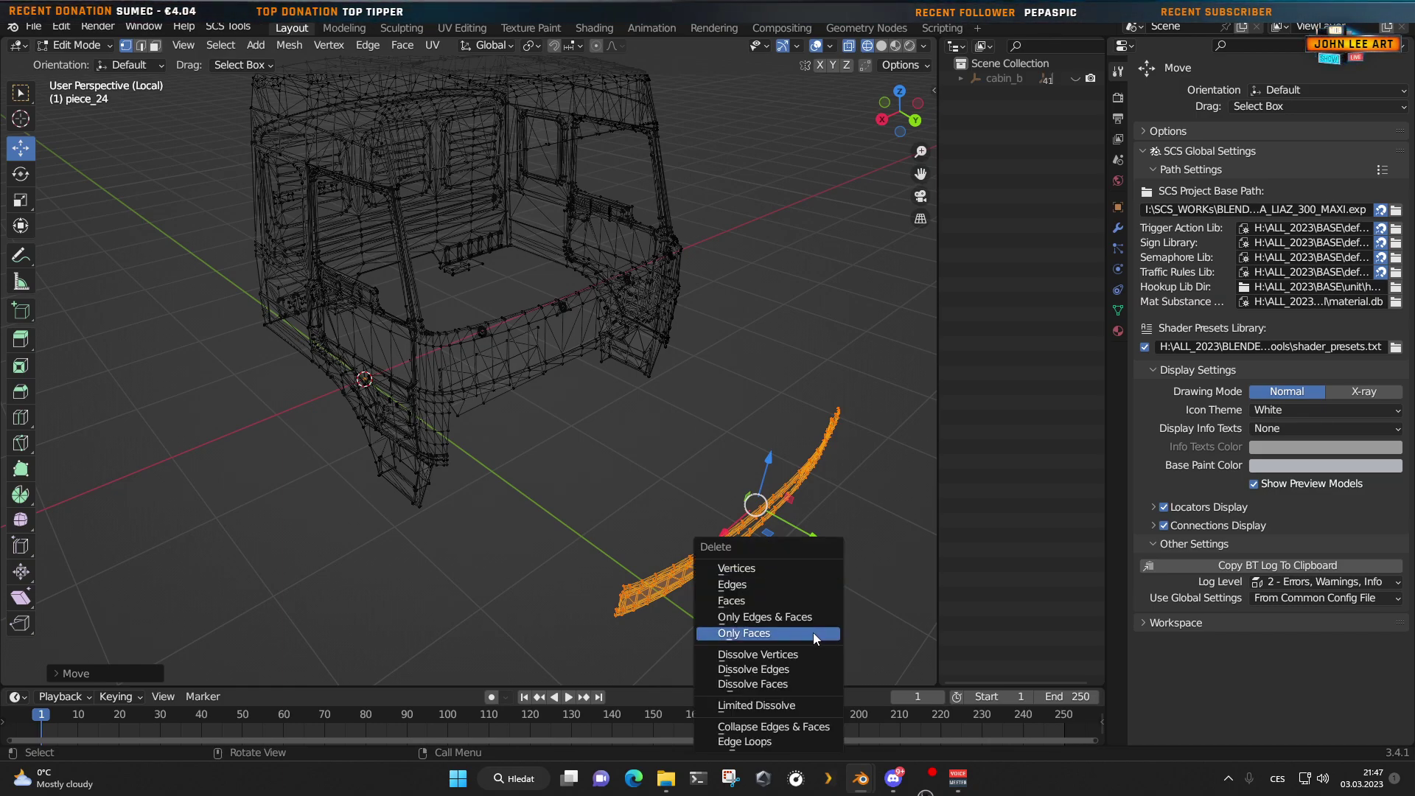
left_click(759, 568)
Step: Return to Object Mode, switch to Material Preview shading and leave local view to show the whole cab
middle_click_drag(715, 538, 559, 518)
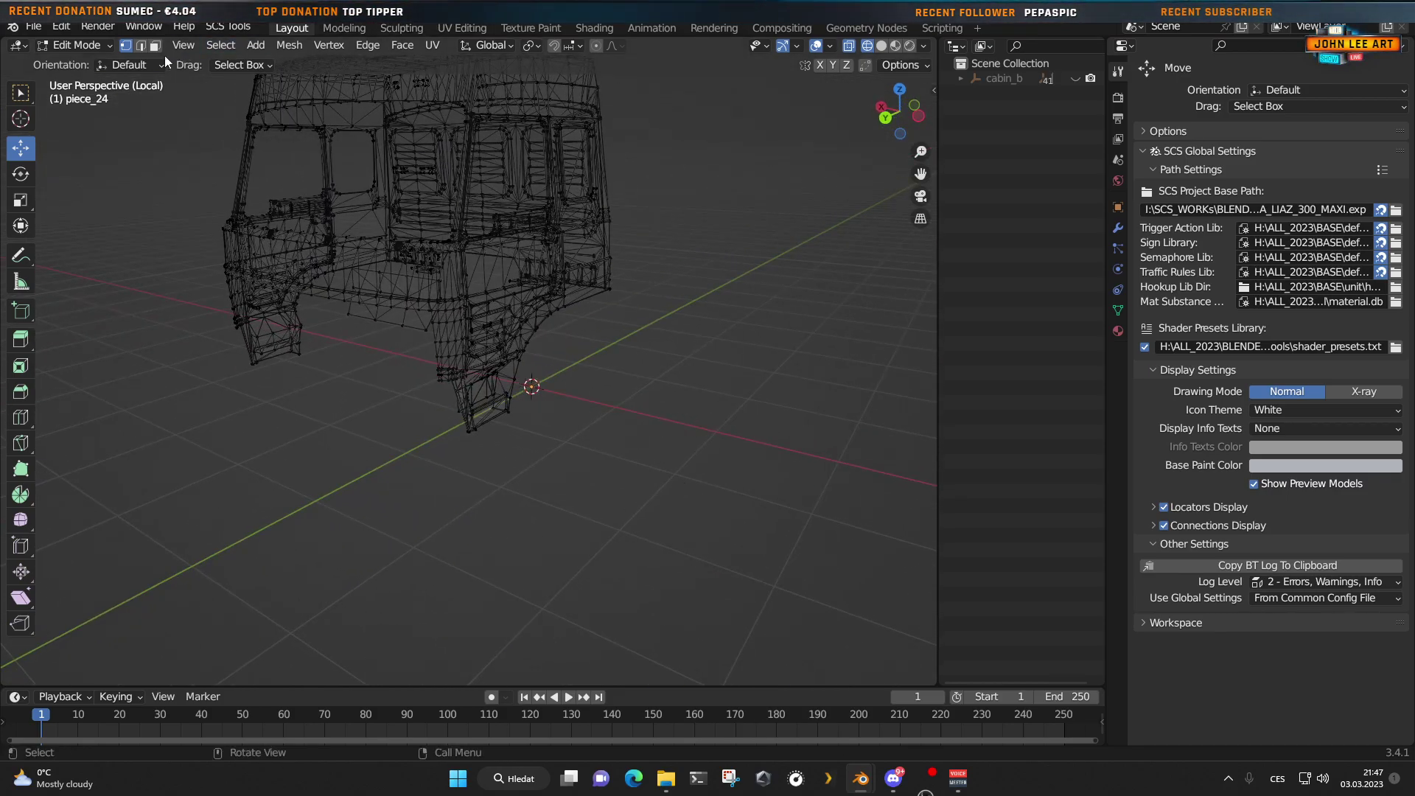
left_click(90, 48)
left_click(90, 64)
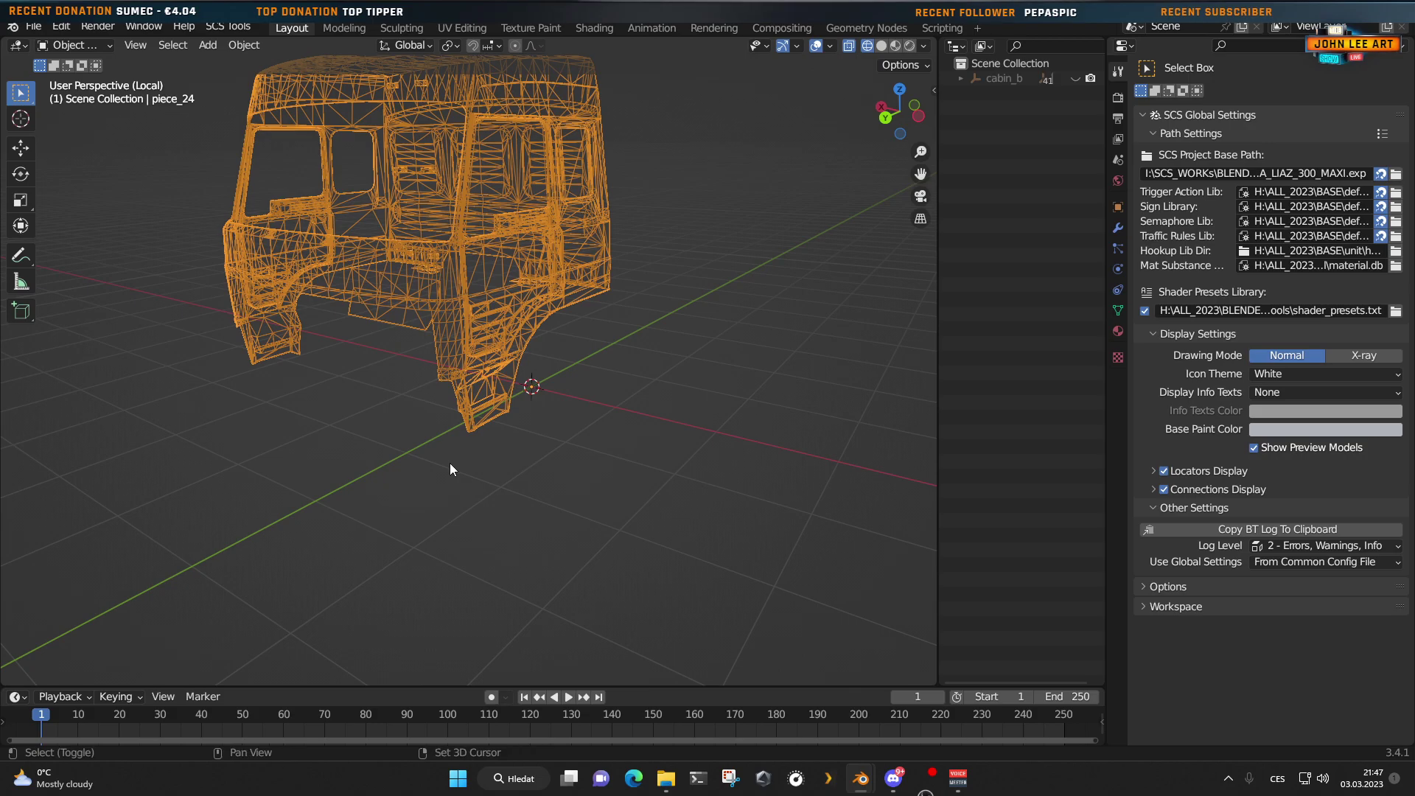
middle_click_drag(450, 463, 494, 587)
left_click(895, 46)
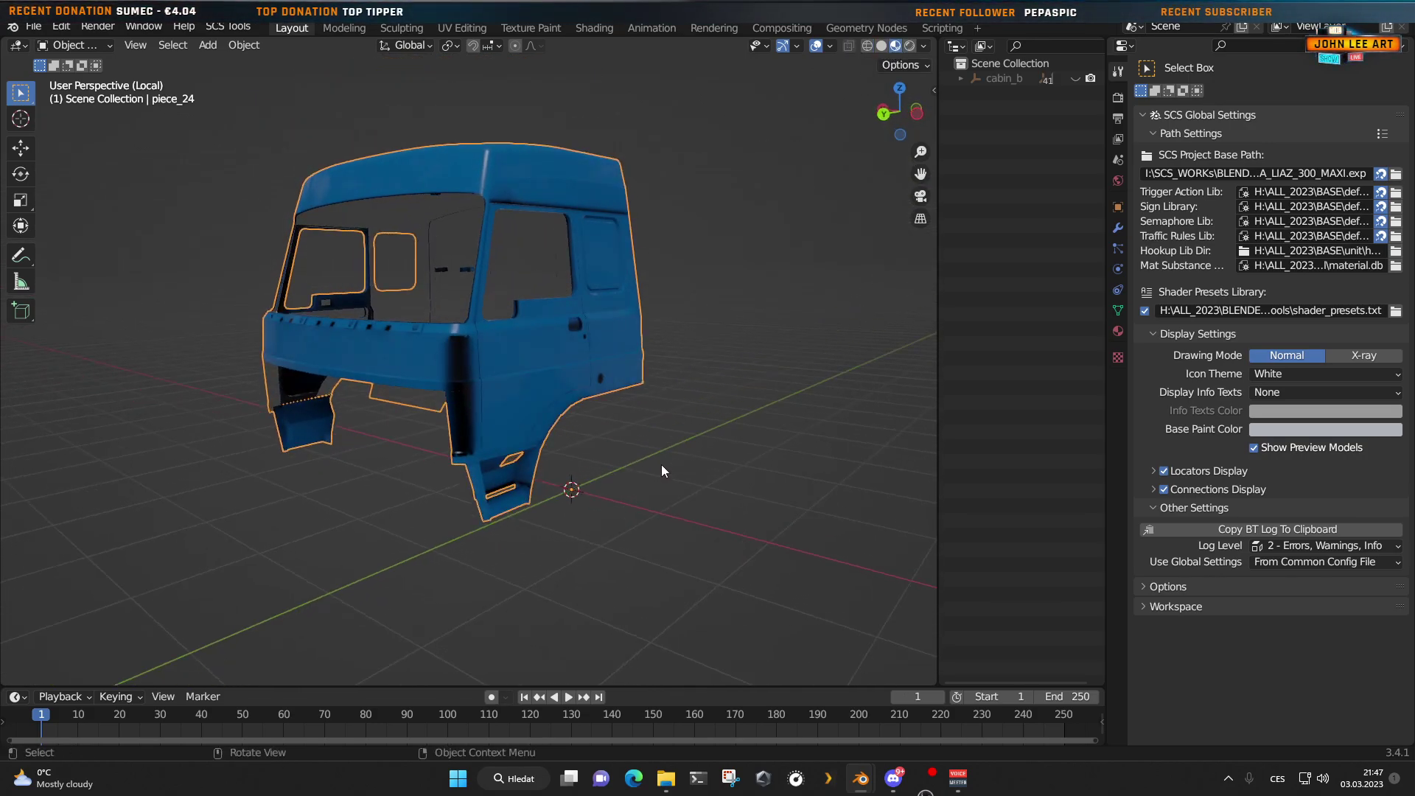
key("KP_Divide")
scroll(673, 478, "down", 3)
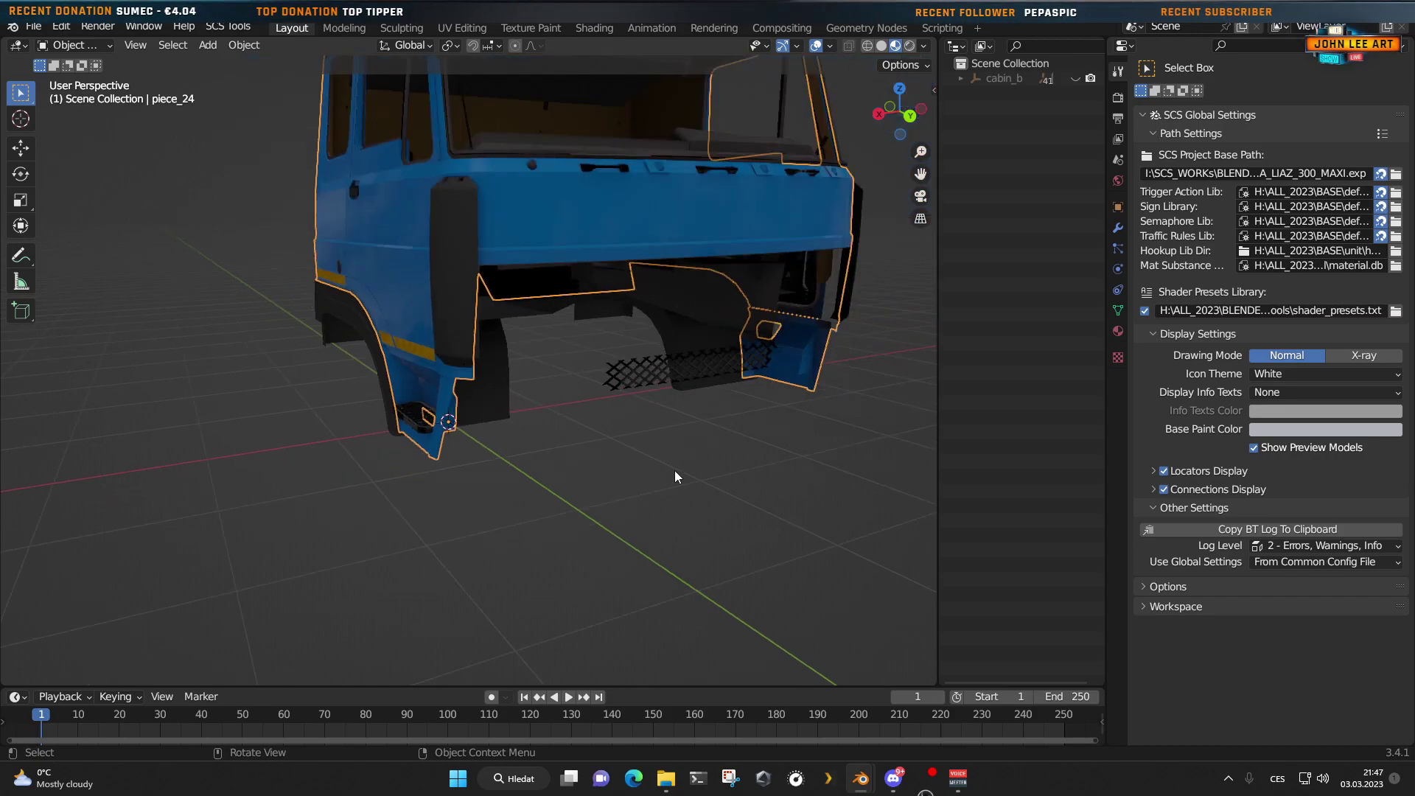
Step: Isolate piece_28, which contains the front mesh grille, and enter Edit Mode on it in wireframe shading
left_click(653, 379, "shift")
middle_click_drag(651, 475, 655, 516)
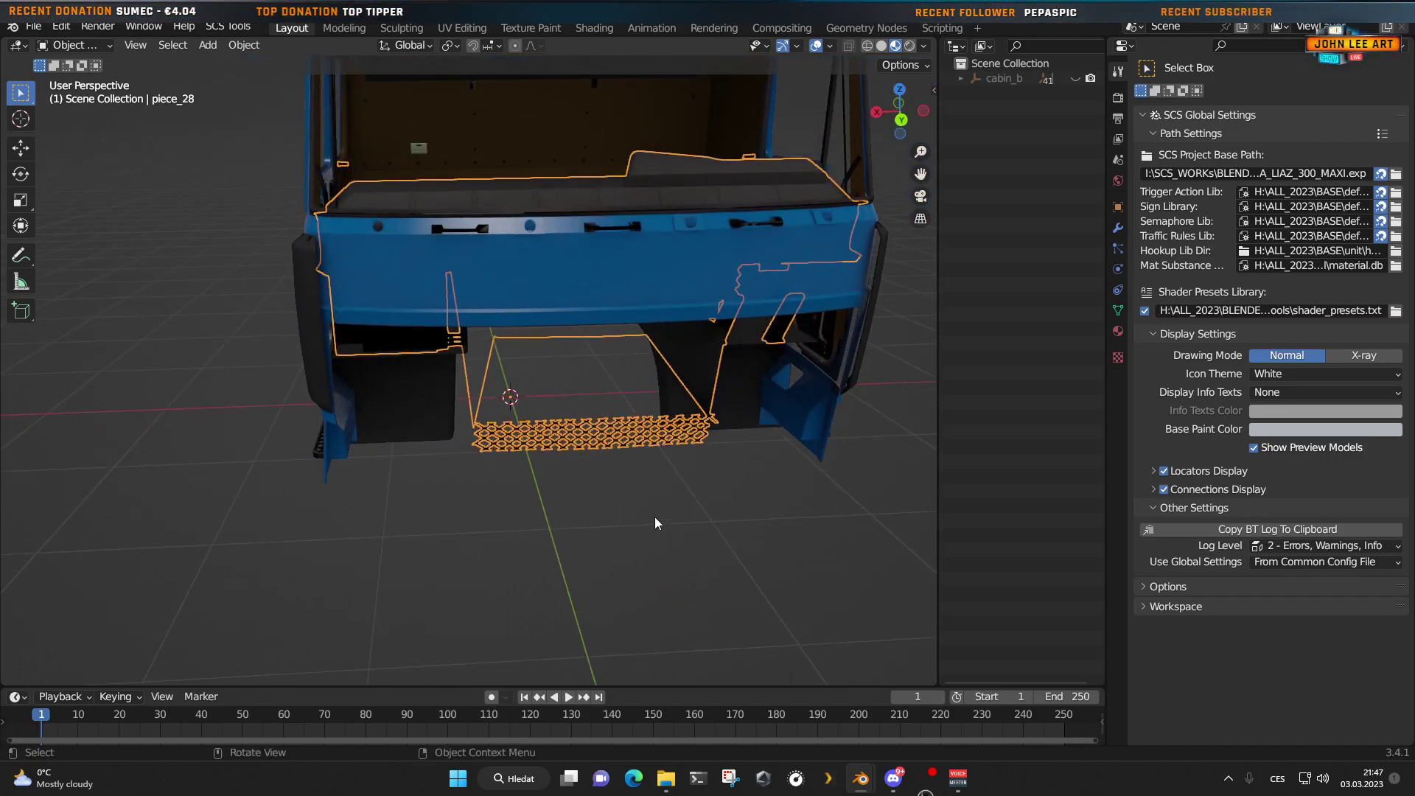
key("KP_Divide")
middle_click_drag(568, 537, 842, 510)
middle_click_drag(596, 514, 519, 360)
scroll(519, 360, "up", 5)
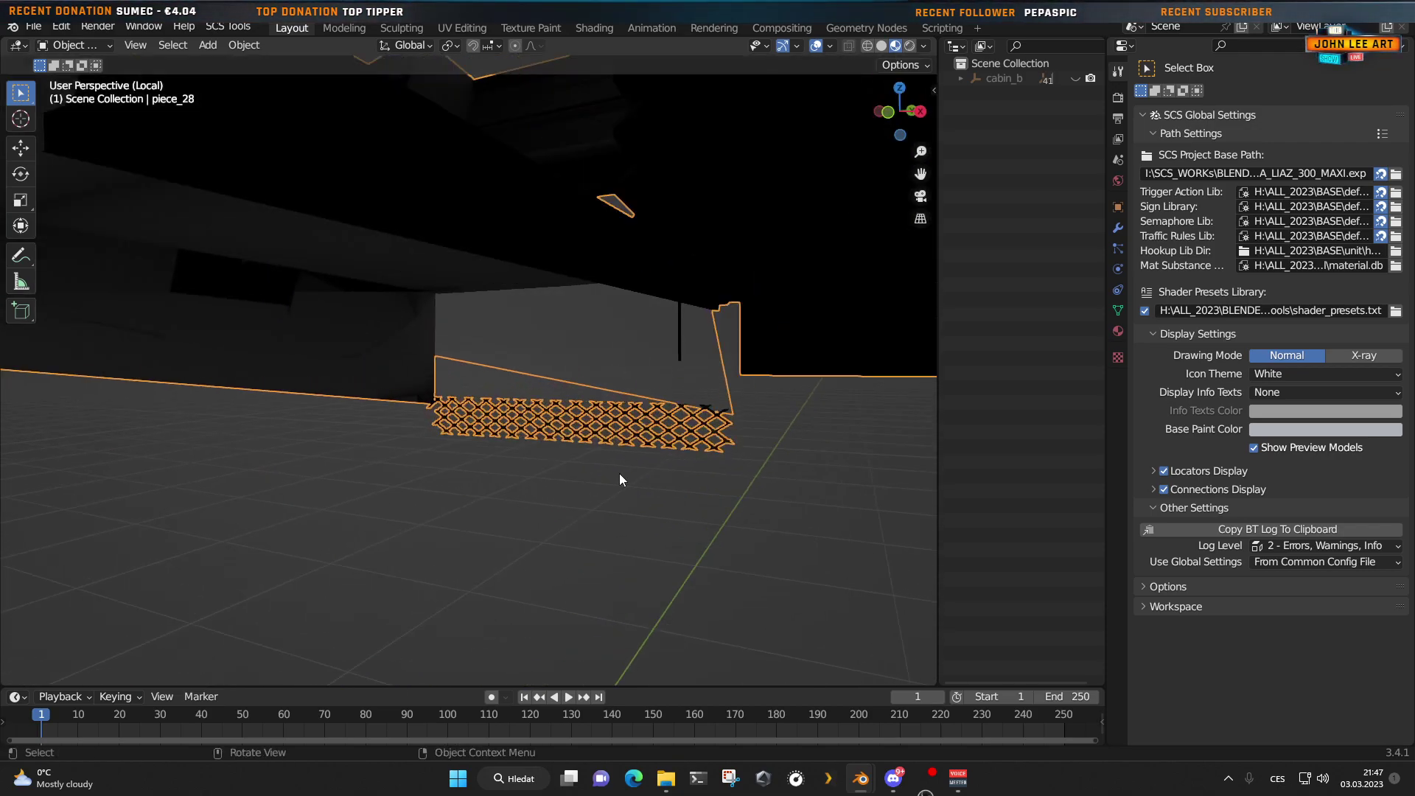
left_click(868, 47)
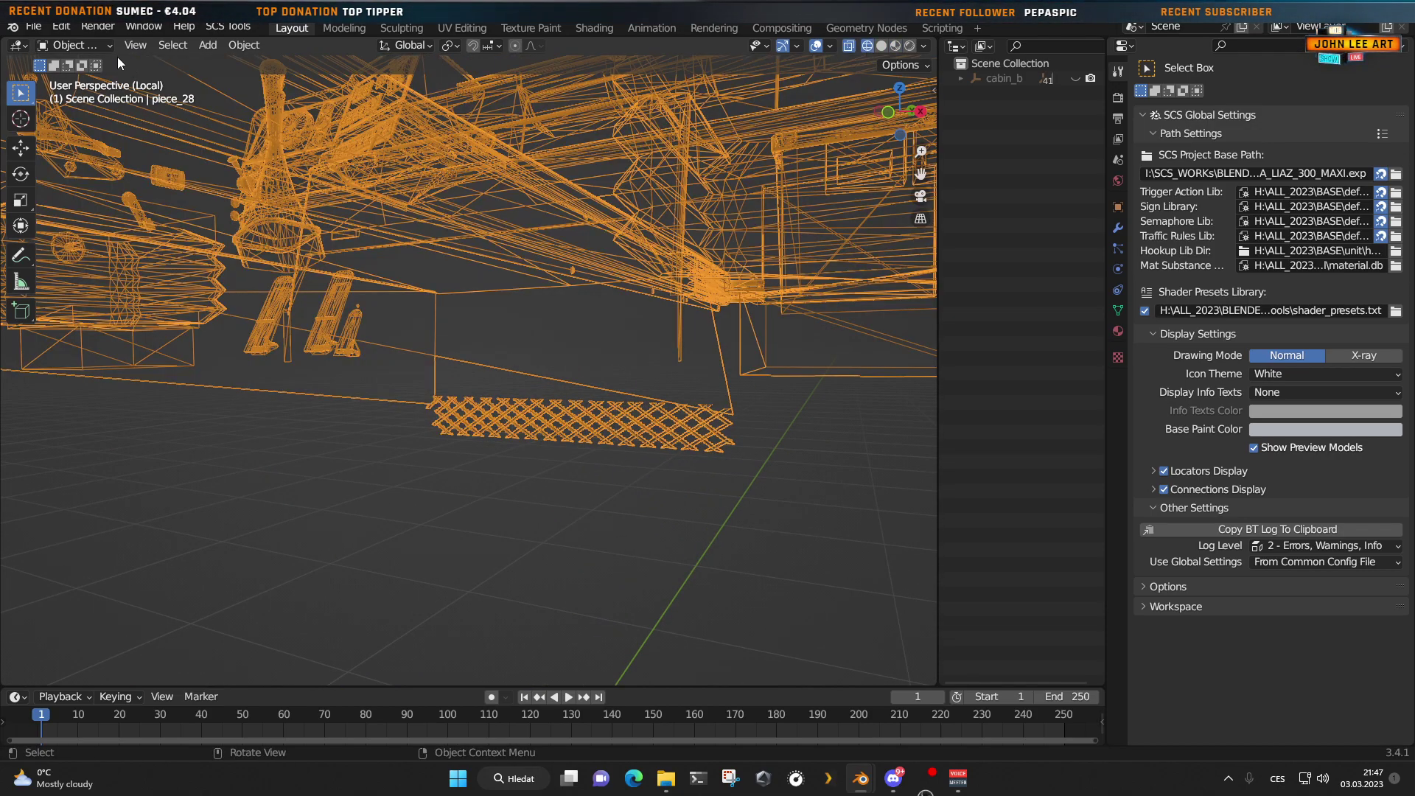
left_click(70, 45)
left_click(65, 79)
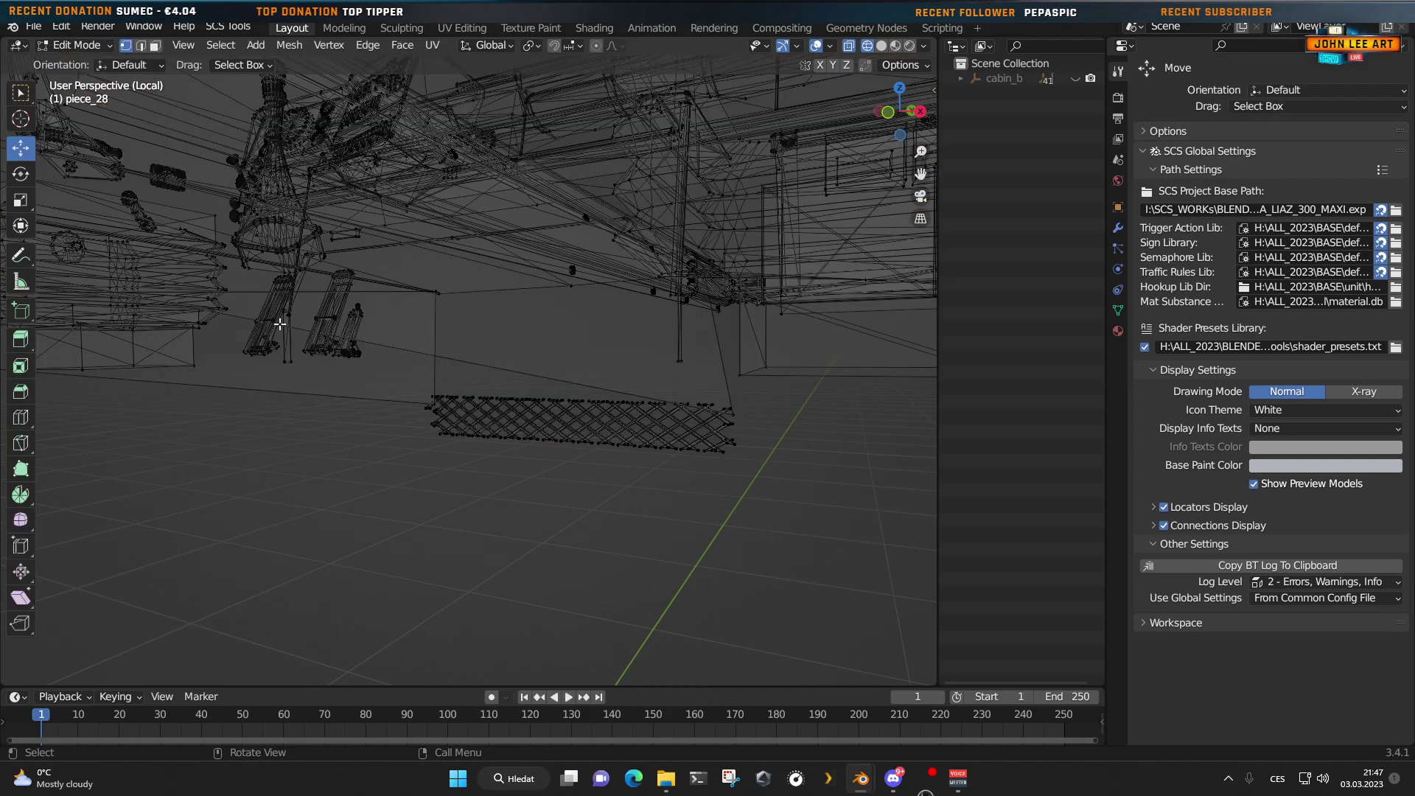
Step: Circle-select part of the lattice grille, frame it, and extend the selection over its first end
key("c")
left_click_drag(505, 410, 572, 467)
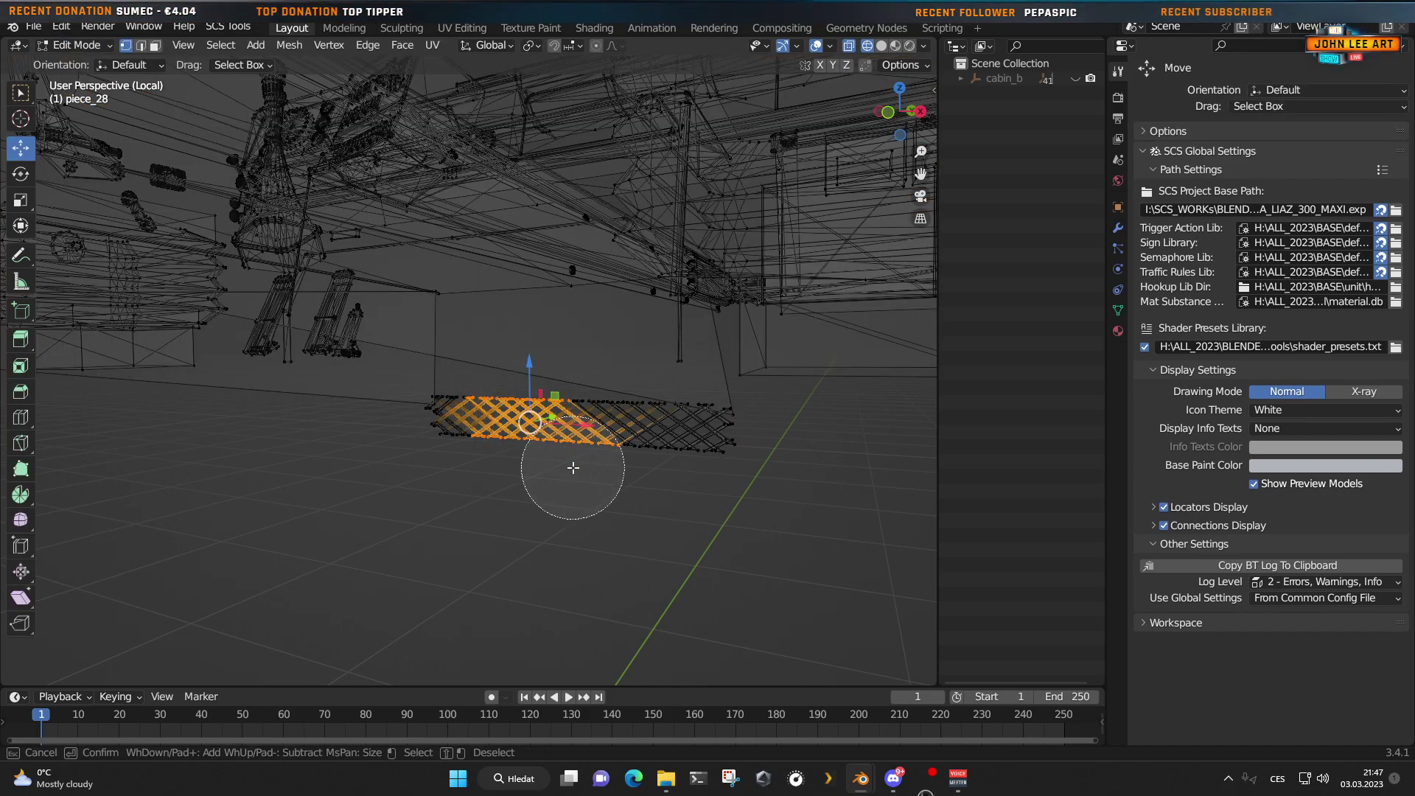
key("Escape")
key("KP_Decimal")
mouse_move(572, 467)
middle_mouse_down()
mouse_move(398, 468)
mouse_move(353, 491)
mouse_move(329, 261)
middle_mouse_up()
key("c")
mouse_move(328, 261)
left_mouse_down()
mouse_move(243, 278)
mouse_move(309, 307)
mouse_move(496, 335)
mouse_move(295, 444)
mouse_move(190, 427)
mouse_move(347, 509)
mouse_move(505, 521)
left_mouse_up()
right_click(401, 505)
Step: Extend the circle selection over the rest of the lattice grille to its far end
middle_click_drag(402, 506, 30, 486, "shift")
key("c")
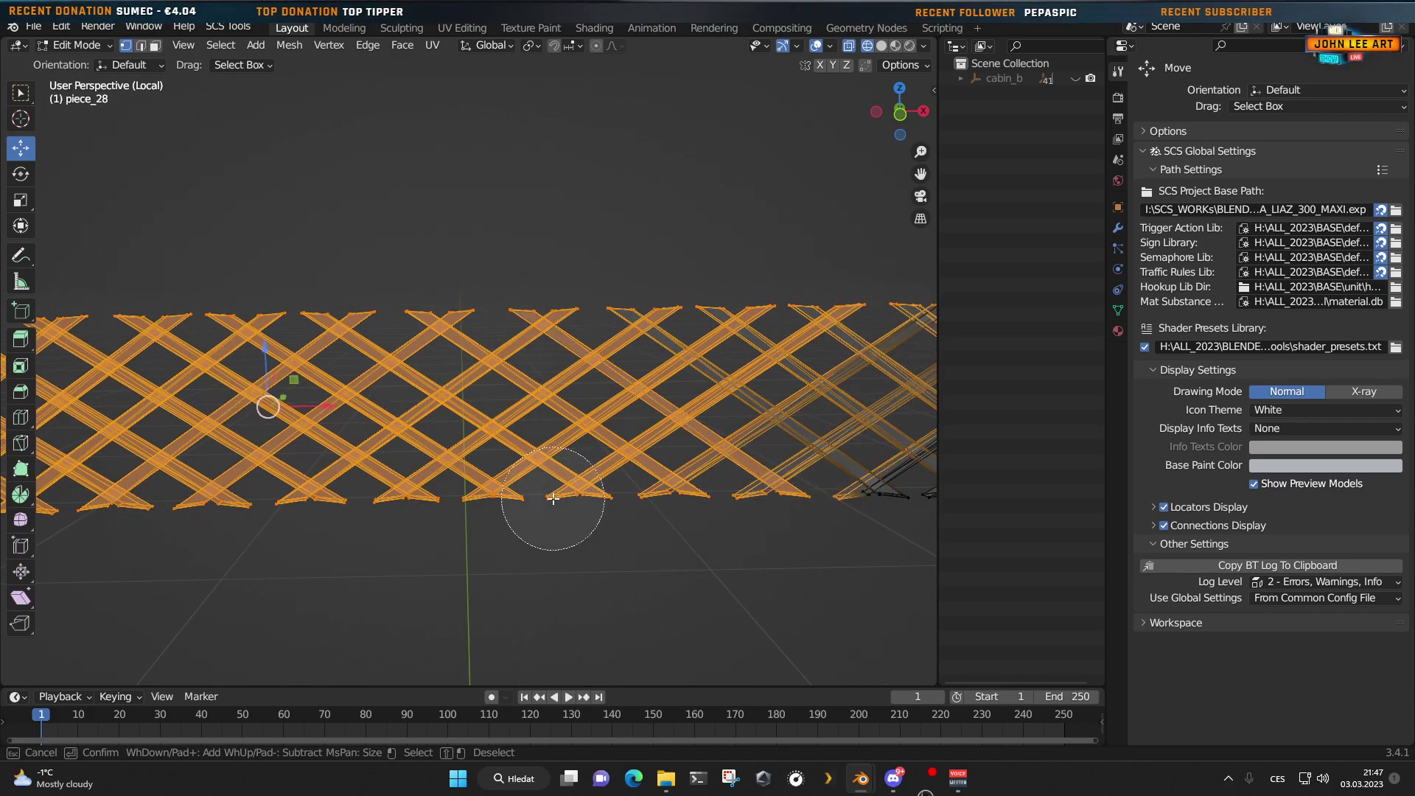
right_click(553, 506)
middle_click_drag(553, 506, 383, 413)
key("c")
mouse_move(339, 346)
left_mouse_down()
mouse_move(843, 306)
mouse_move(811, 385)
mouse_move(853, 411)
mouse_move(852, 506)
mouse_move(365, 513)
left_mouse_up()
scroll(895, 383, "up", 4)
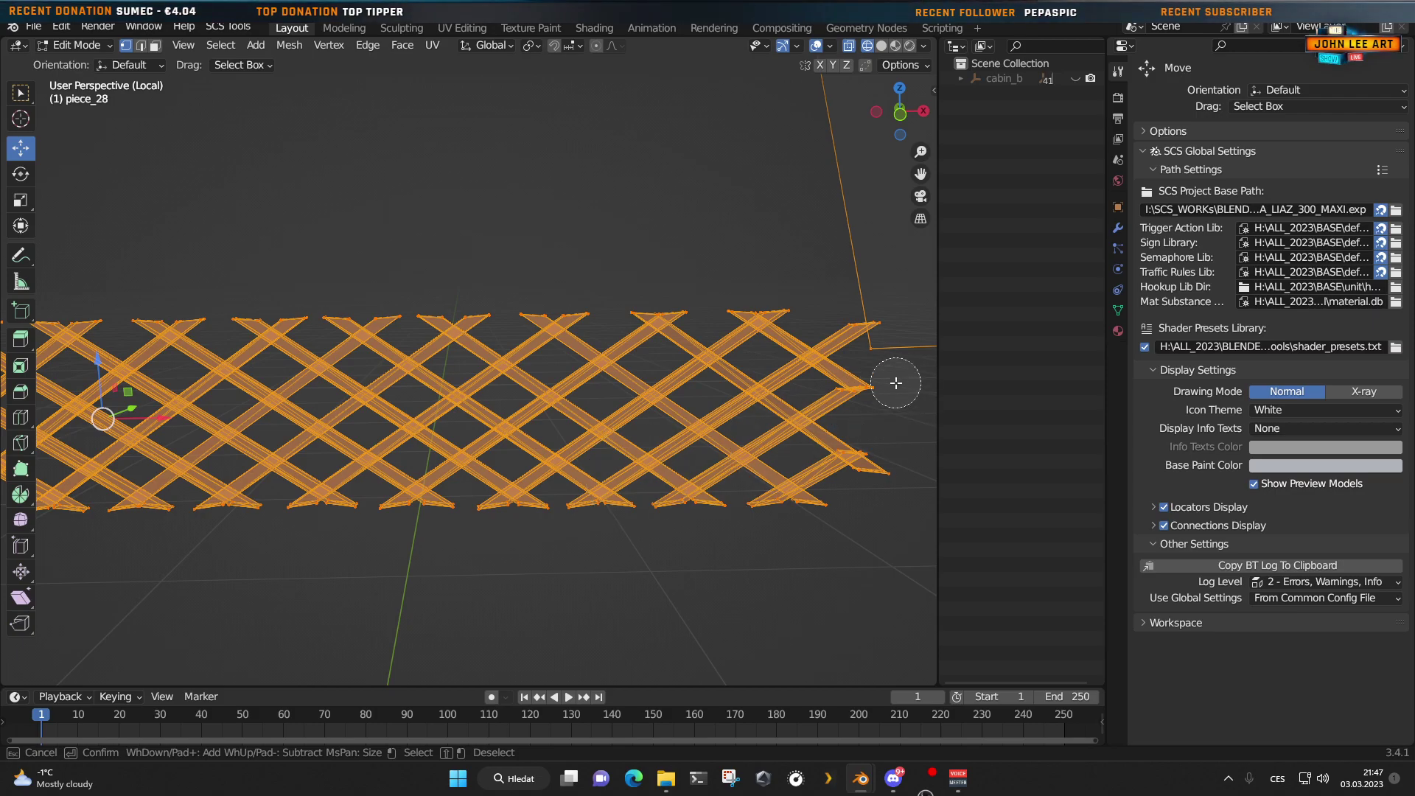
right_click(873, 358)
Step: Move the selected lattice grille forward along Y, away from the interior mesh, and delete its vertices
scroll(873, 359, "down", 3)
middle_click_drag(873, 359, 570, 368)
left_click_drag(569, 368, 753, 407)
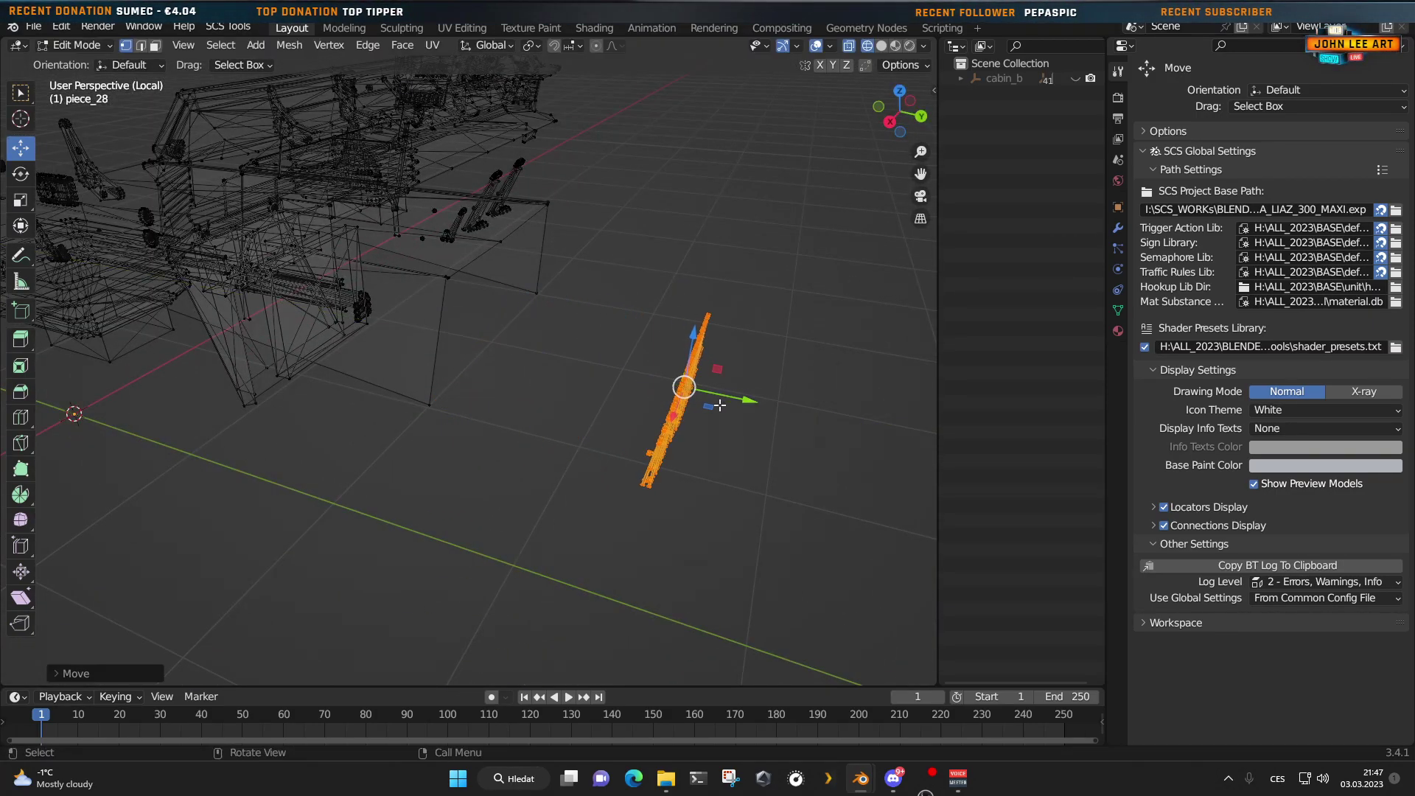
middle_click_drag(754, 406, 529, 558)
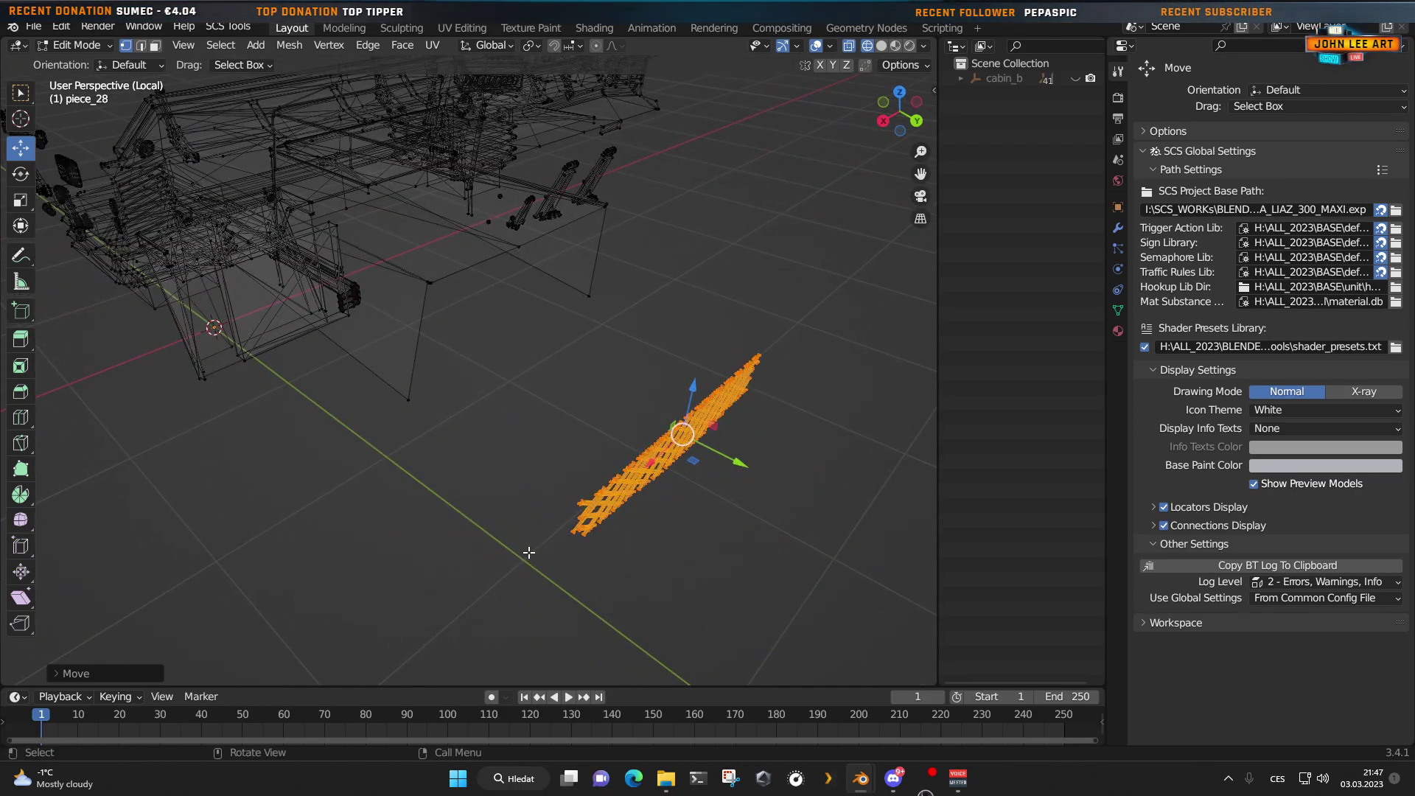
key("x")
left_click(529, 558)
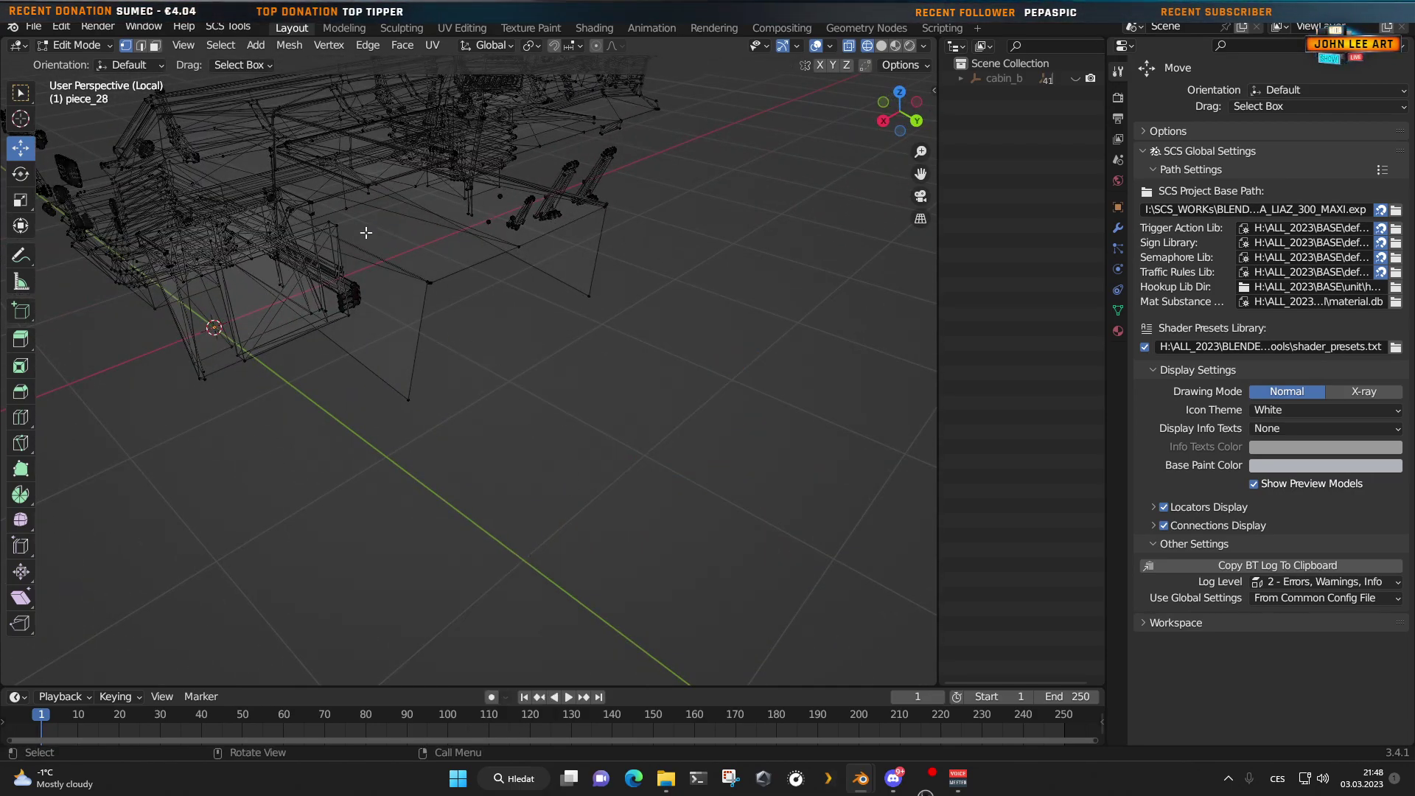
Step: Return to Object Mode, leave local view, and check the whole cab in Material Preview shading
left_click(67, 47)
left_click(74, 61)
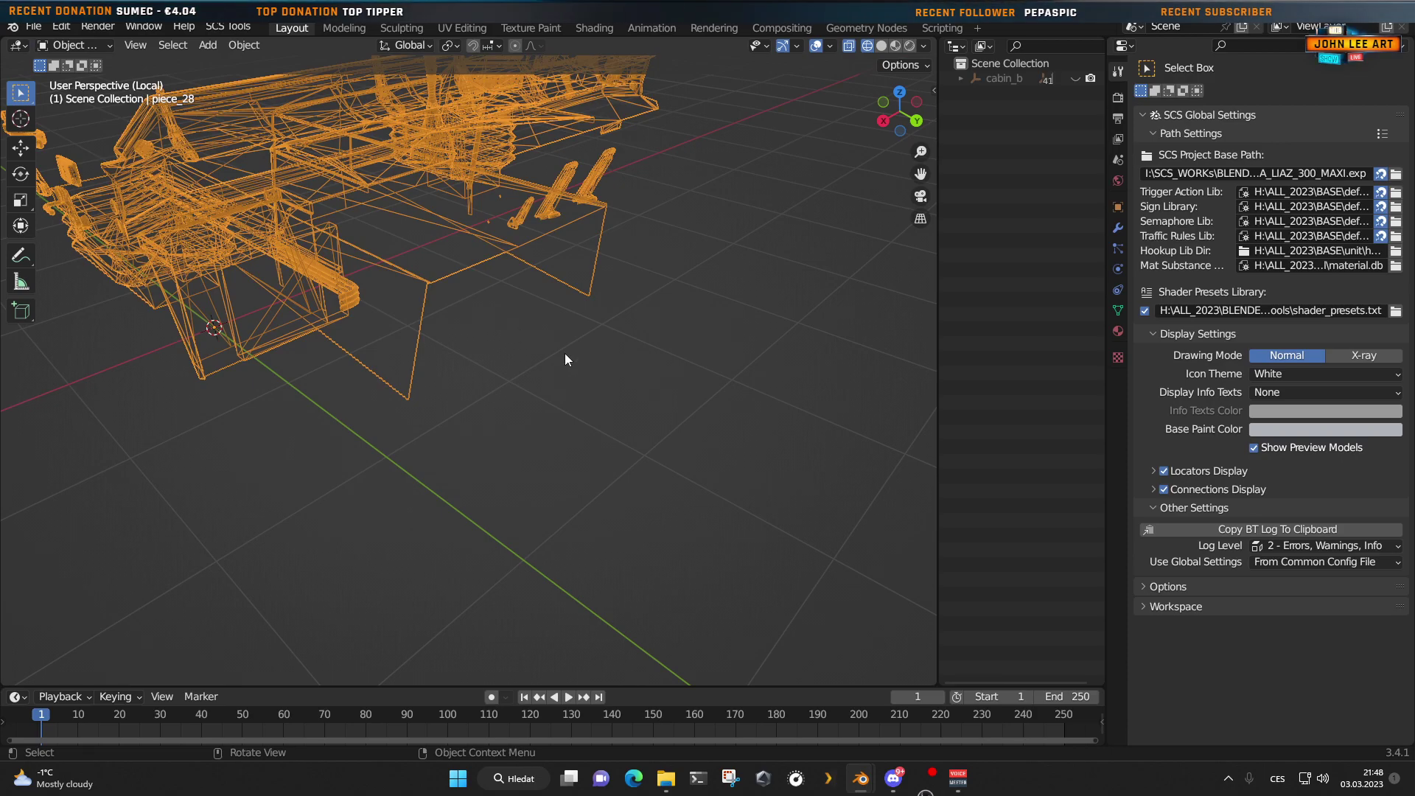
key("KP_Divide")
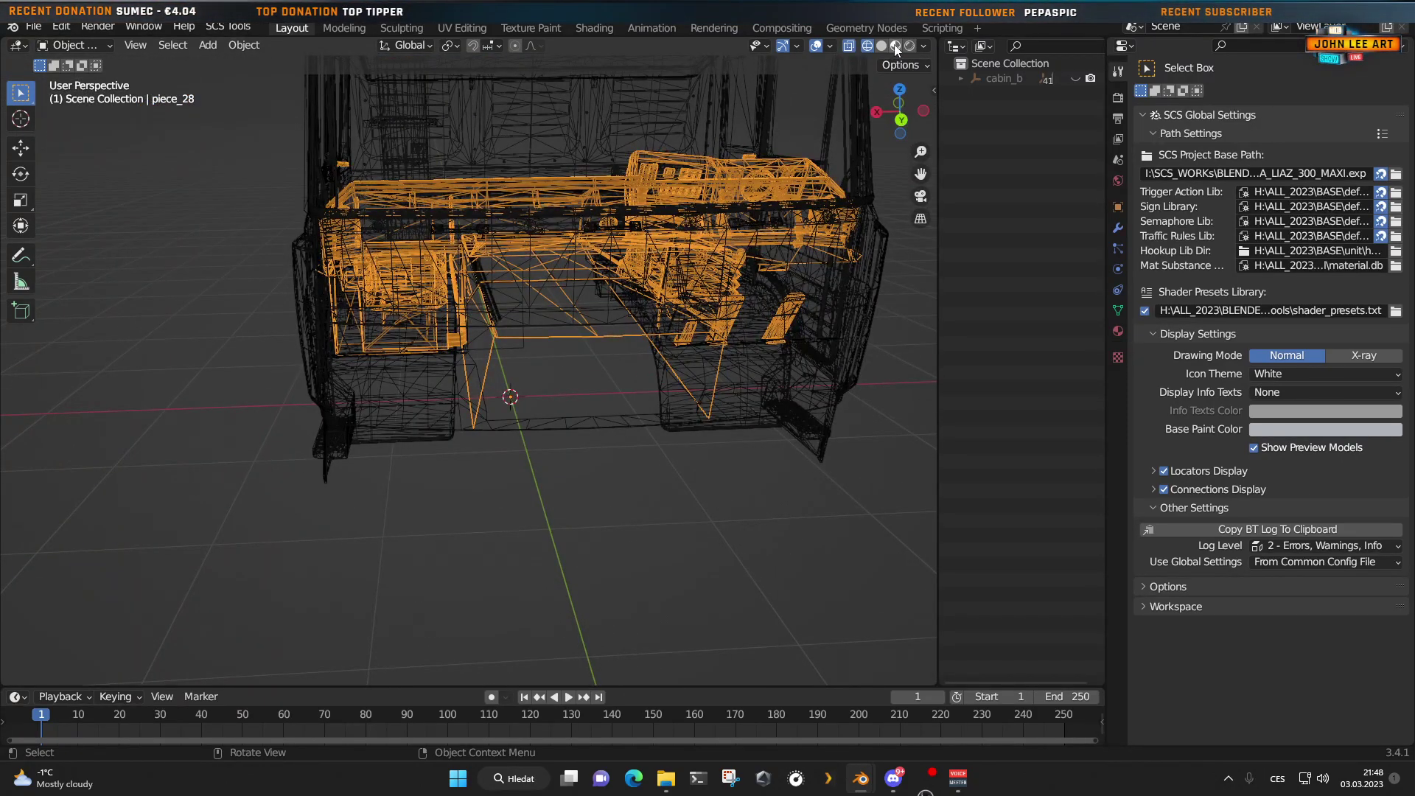
left_click(896, 49)
mouse_move(671, 534)
middle_mouse_down()
mouse_move(662, 555)
mouse_move(599, 529)
mouse_move(425, 554)
mouse_move(675, 556)
mouse_move(396, 555)
mouse_move(432, 390)
mouse_move(438, 471)
mouse_move(542, 488)
middle_mouse_up()
scroll(545, 545, "up", 4)
scroll(432, 391, "down", 3)
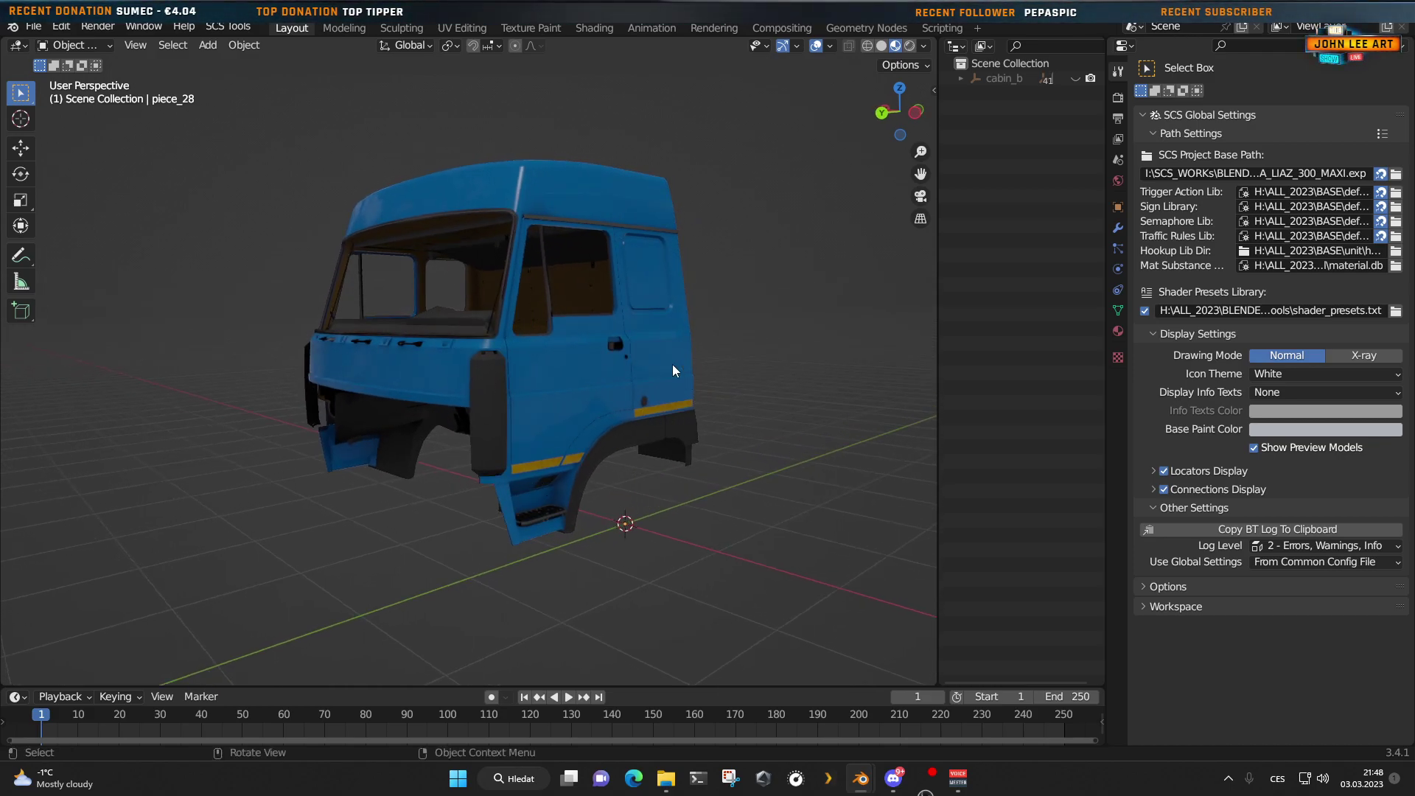
mouse_move(673, 531)
middle_mouse_down()
mouse_move(489, 535)
mouse_move(674, 529)
middle_mouse_up()
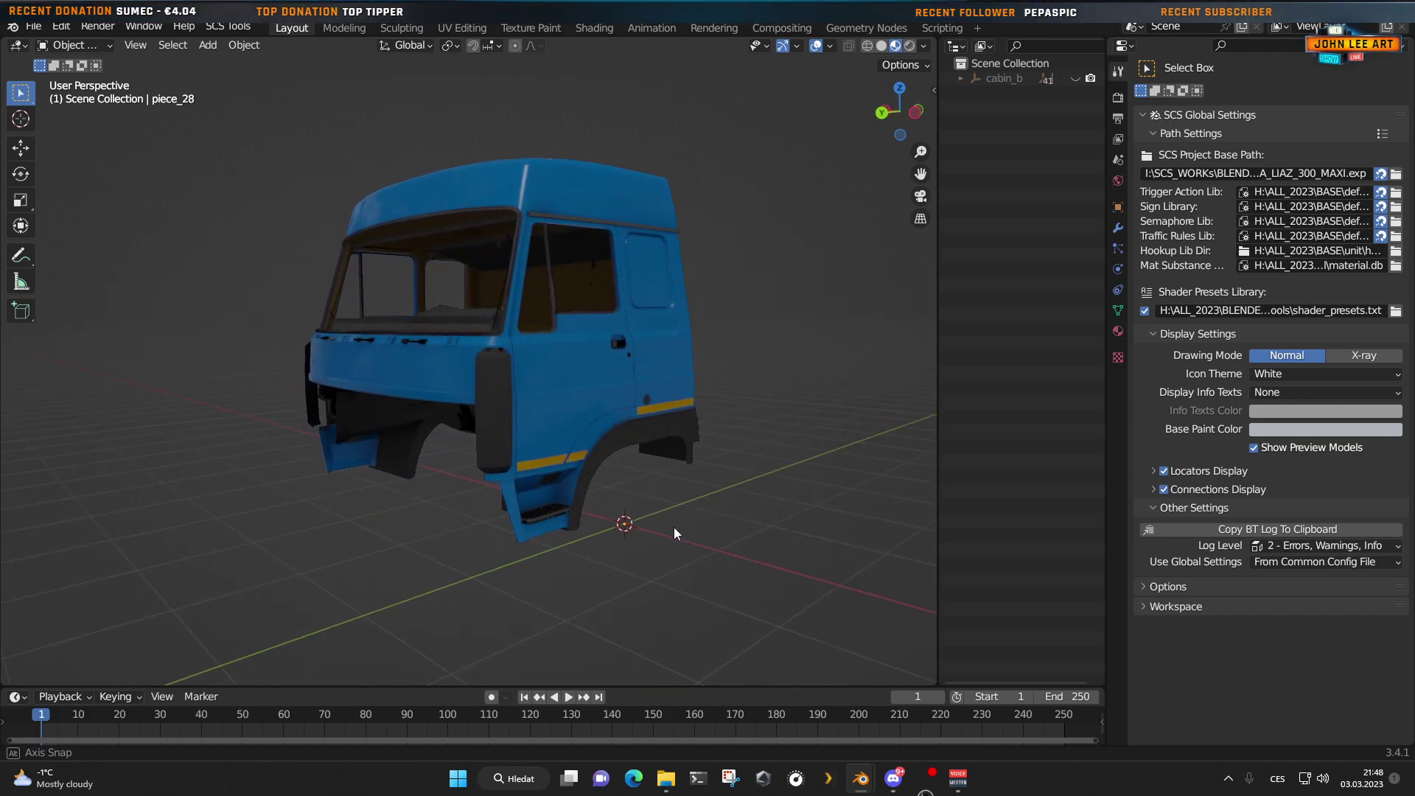
Step: Select the cabin_b root object and set the scene's default SCS export path to the project's vehicle\truck\liaz_300\cabin folder
scroll(673, 531, "up", 3)
scroll(673, 536, "up", 2)
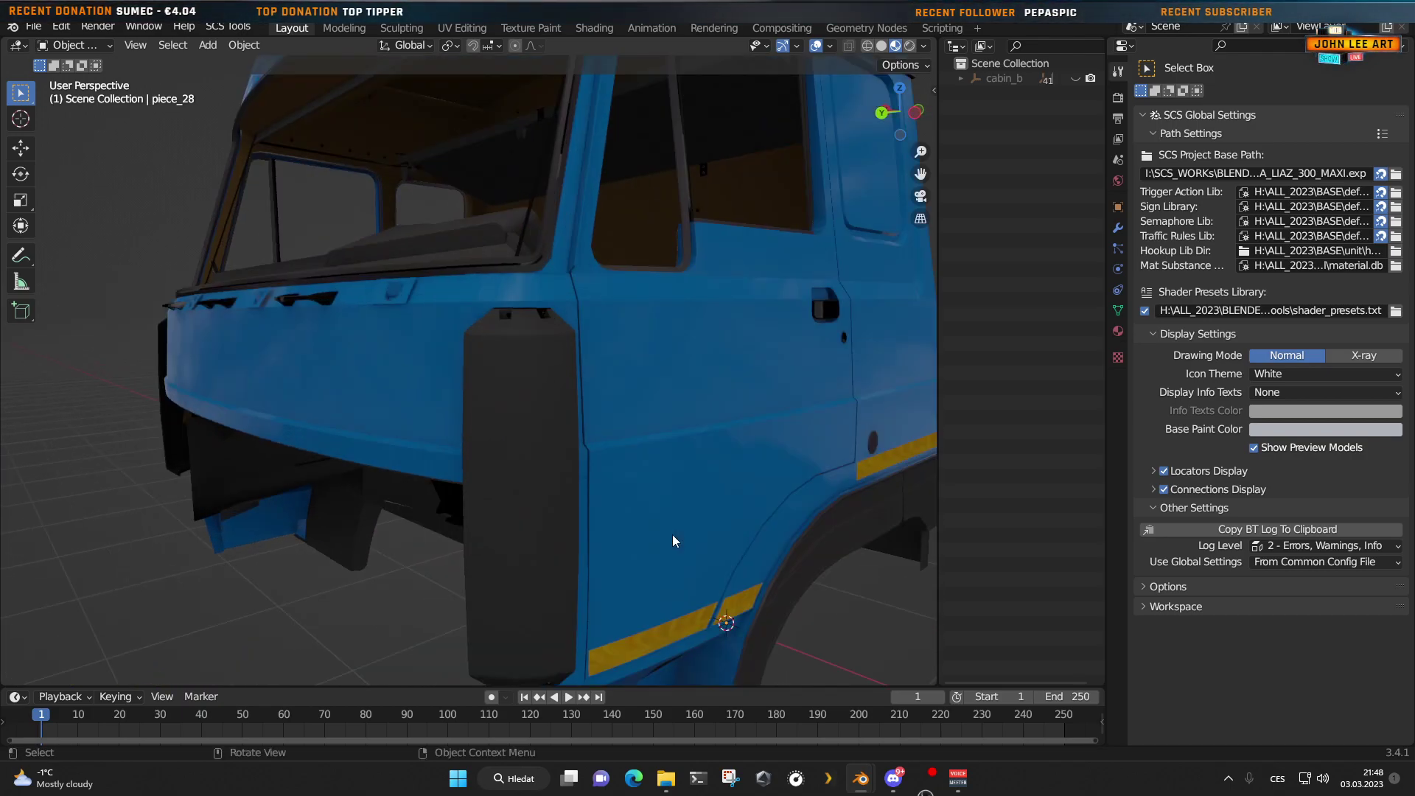
scroll(672, 540, "down", 5)
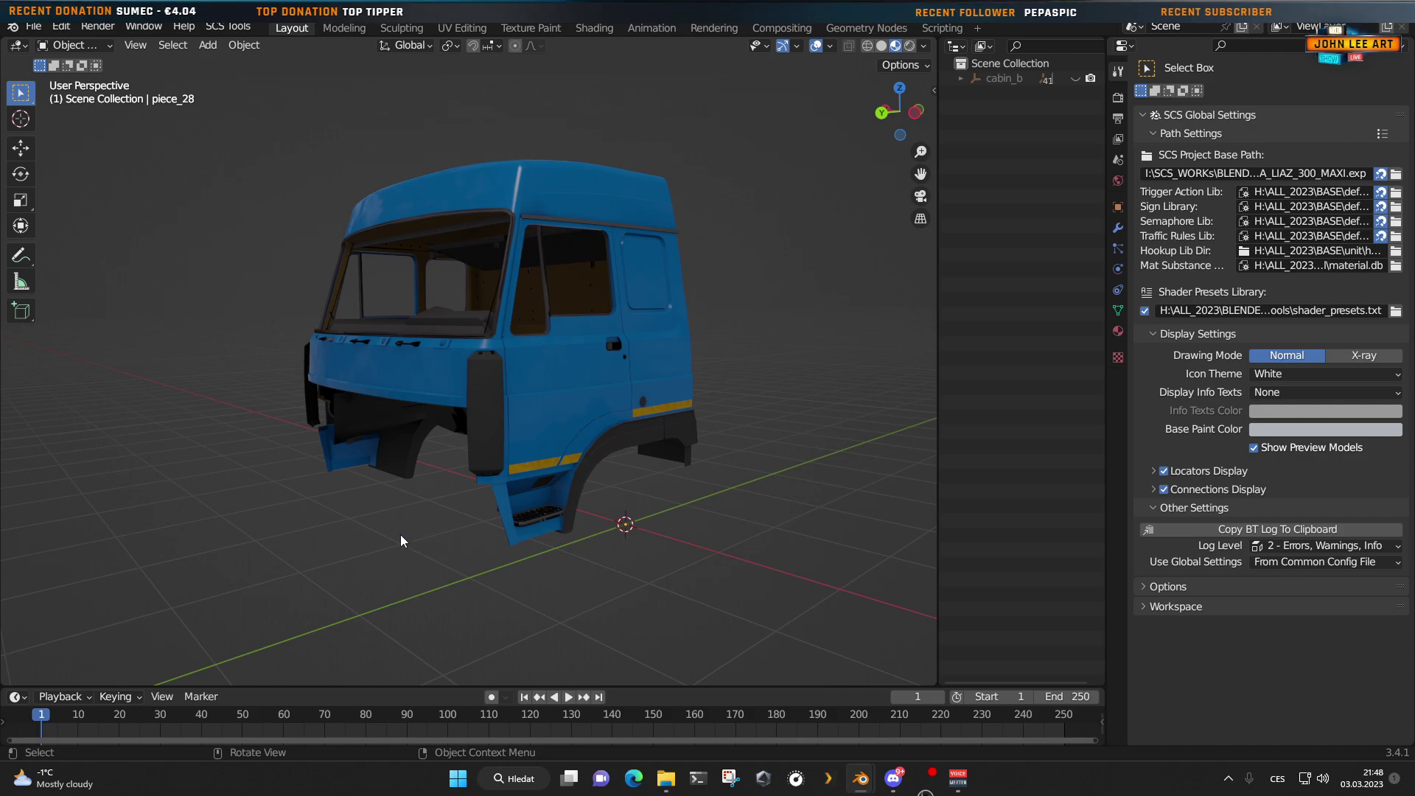
middle_click_drag(400, 537, 644, 489)
left_click(1002, 79)
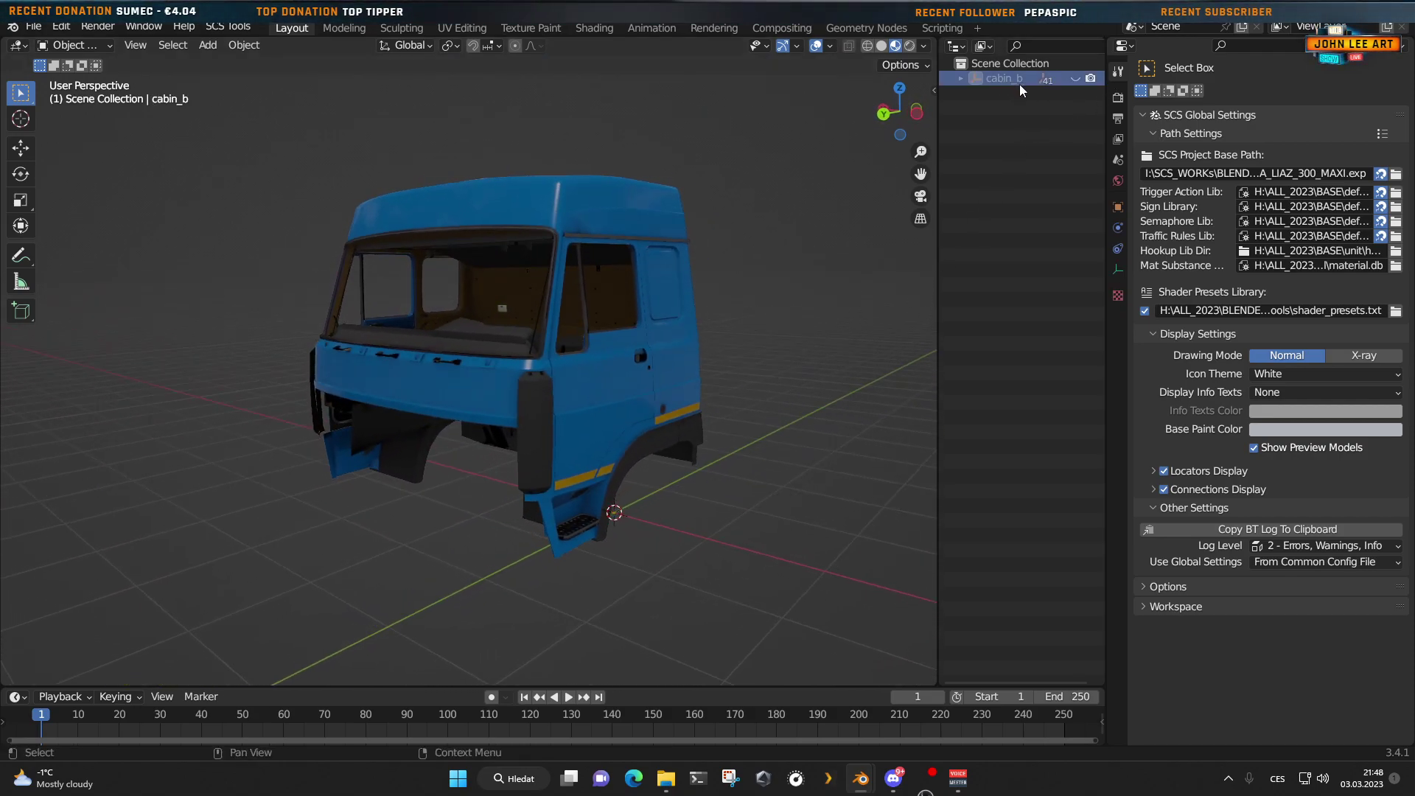
left_click(1117, 118)
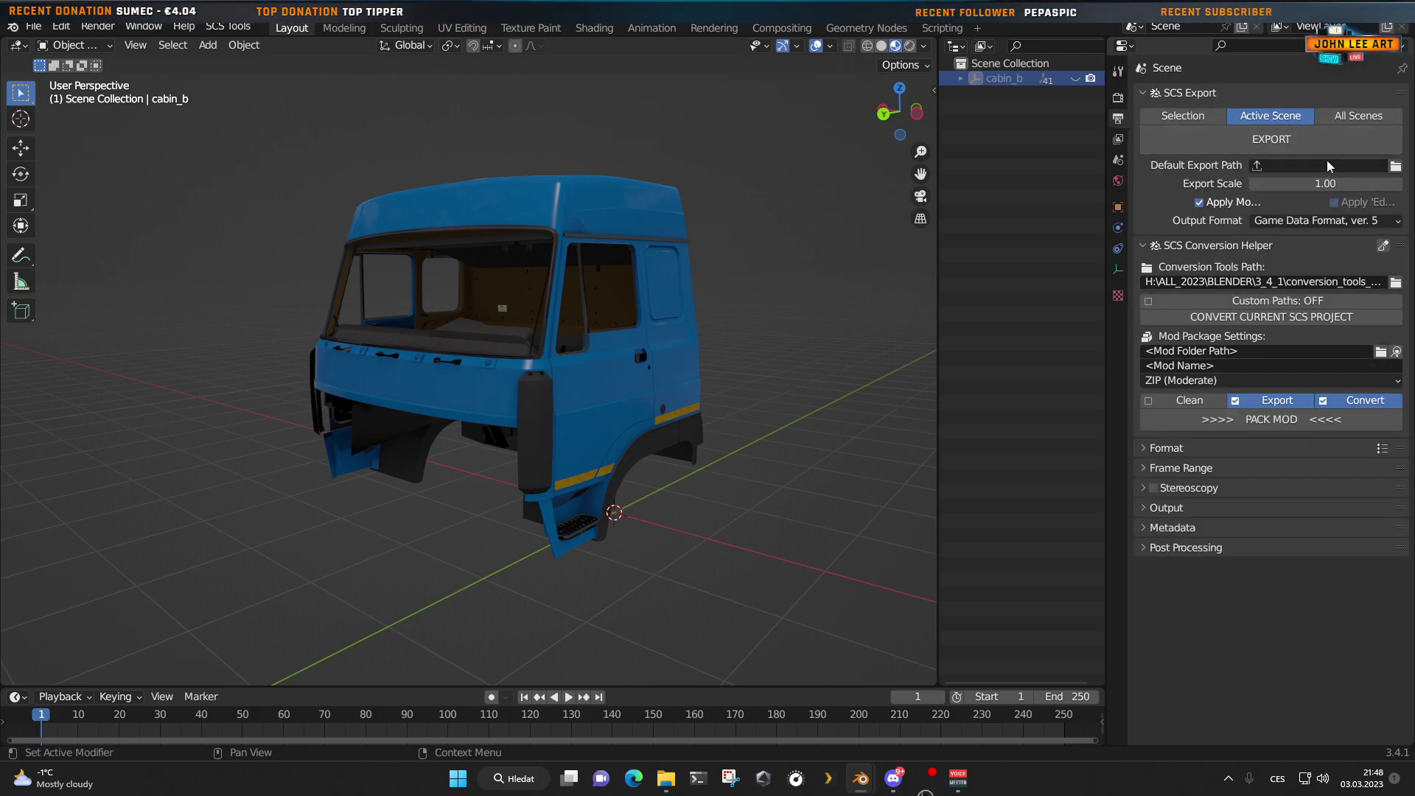
left_click(1395, 167)
double_click(555, 255)
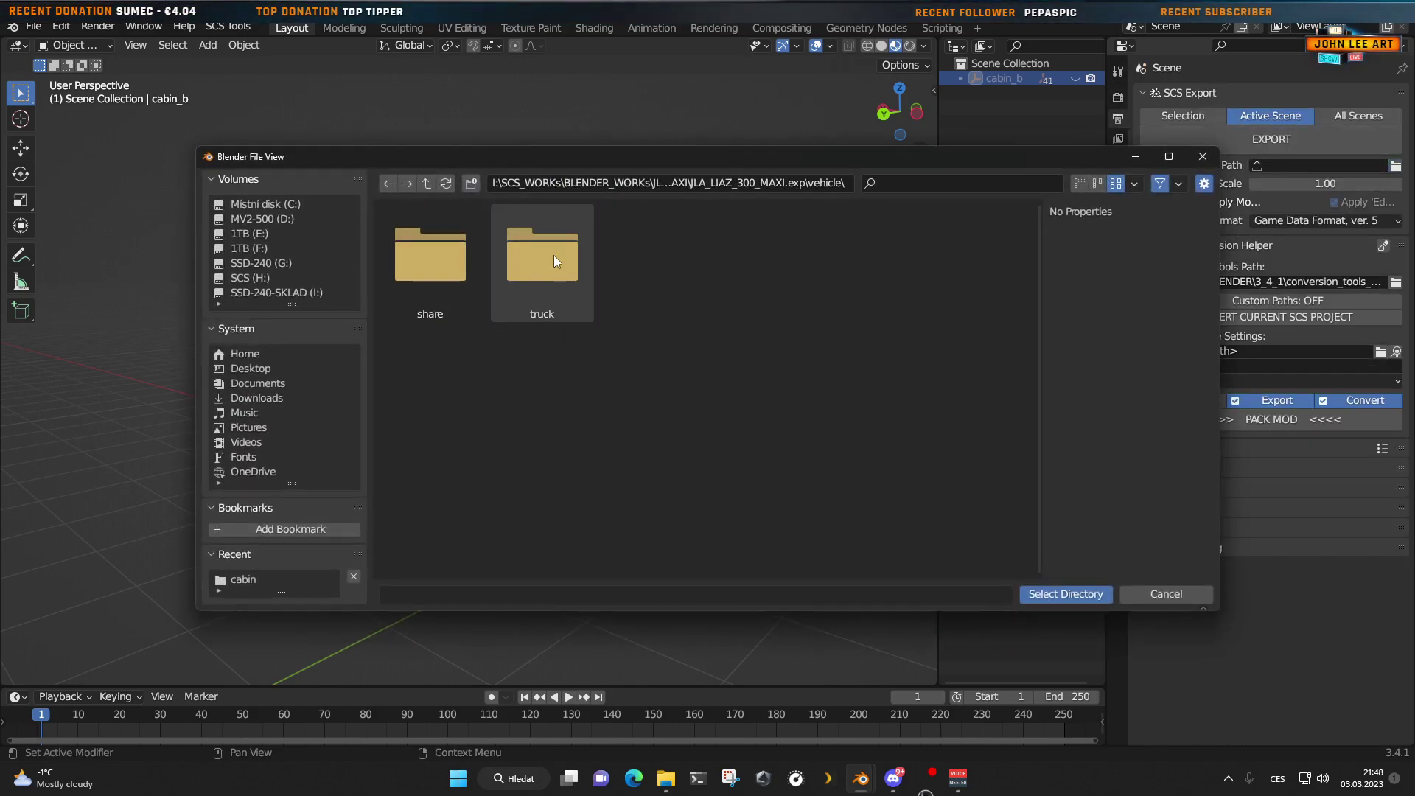
double_click(551, 256)
double_click(424, 258)
double_click(425, 258)
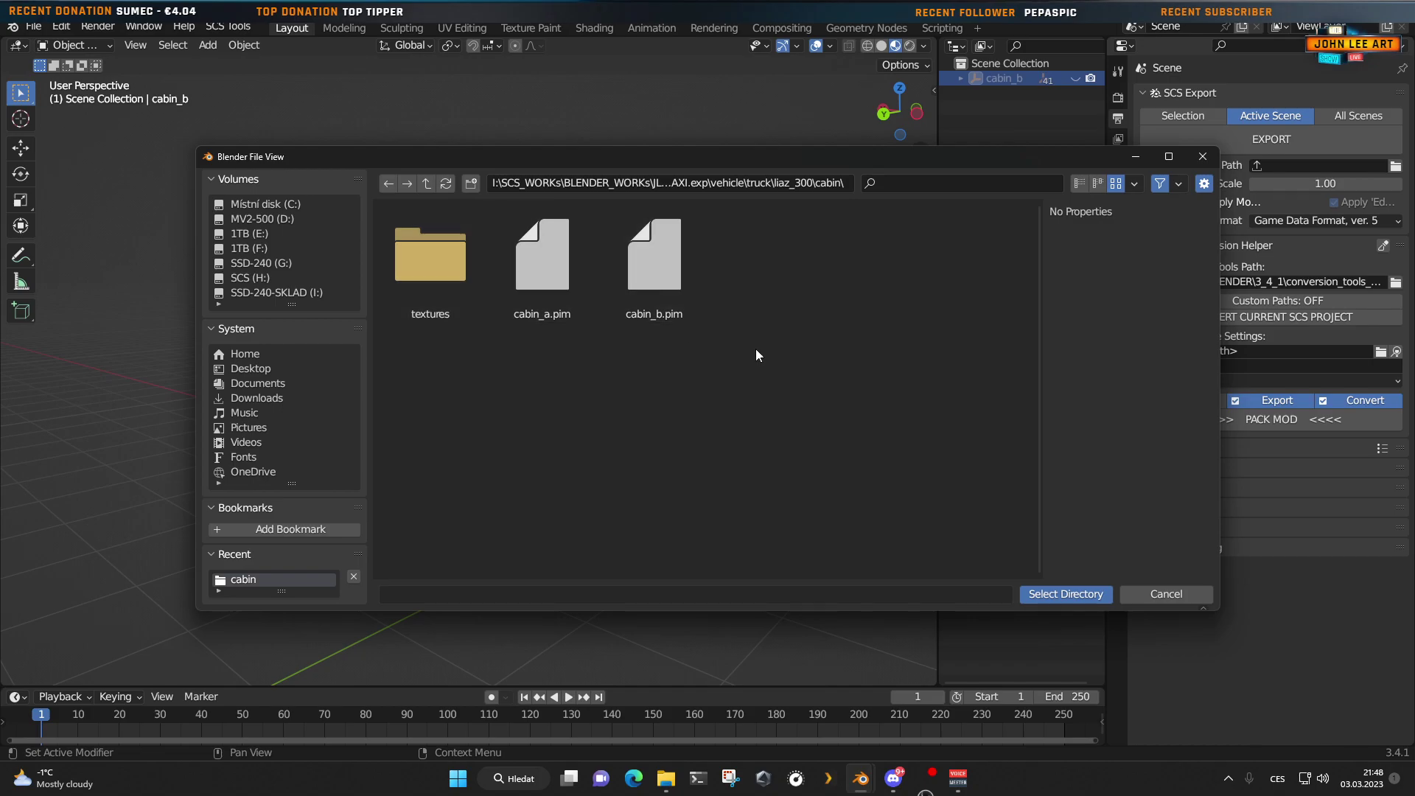
left_click(1049, 596)
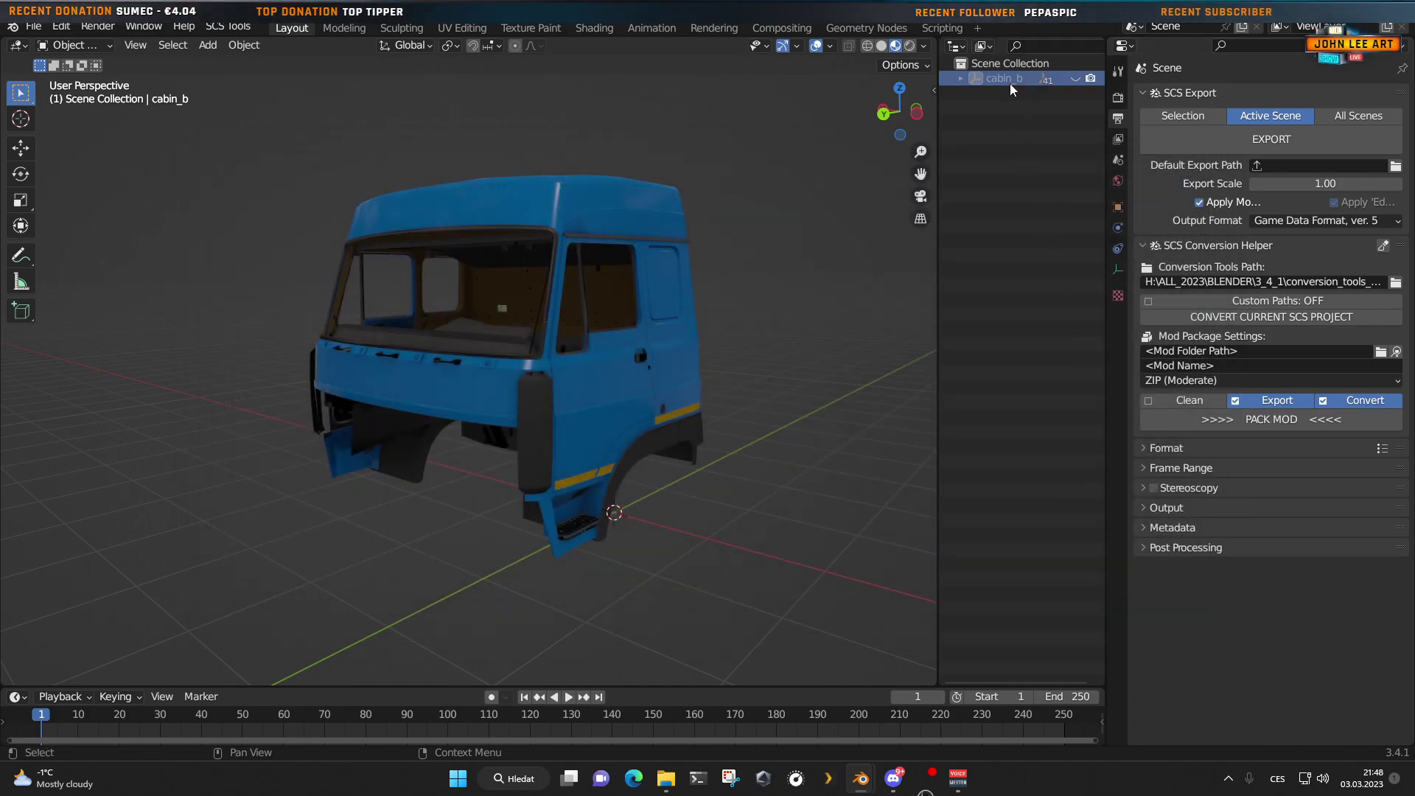
Step: Export the active scene with cabin_b through SCS Export and inspect the cab from above and the front
left_click(1239, 142)
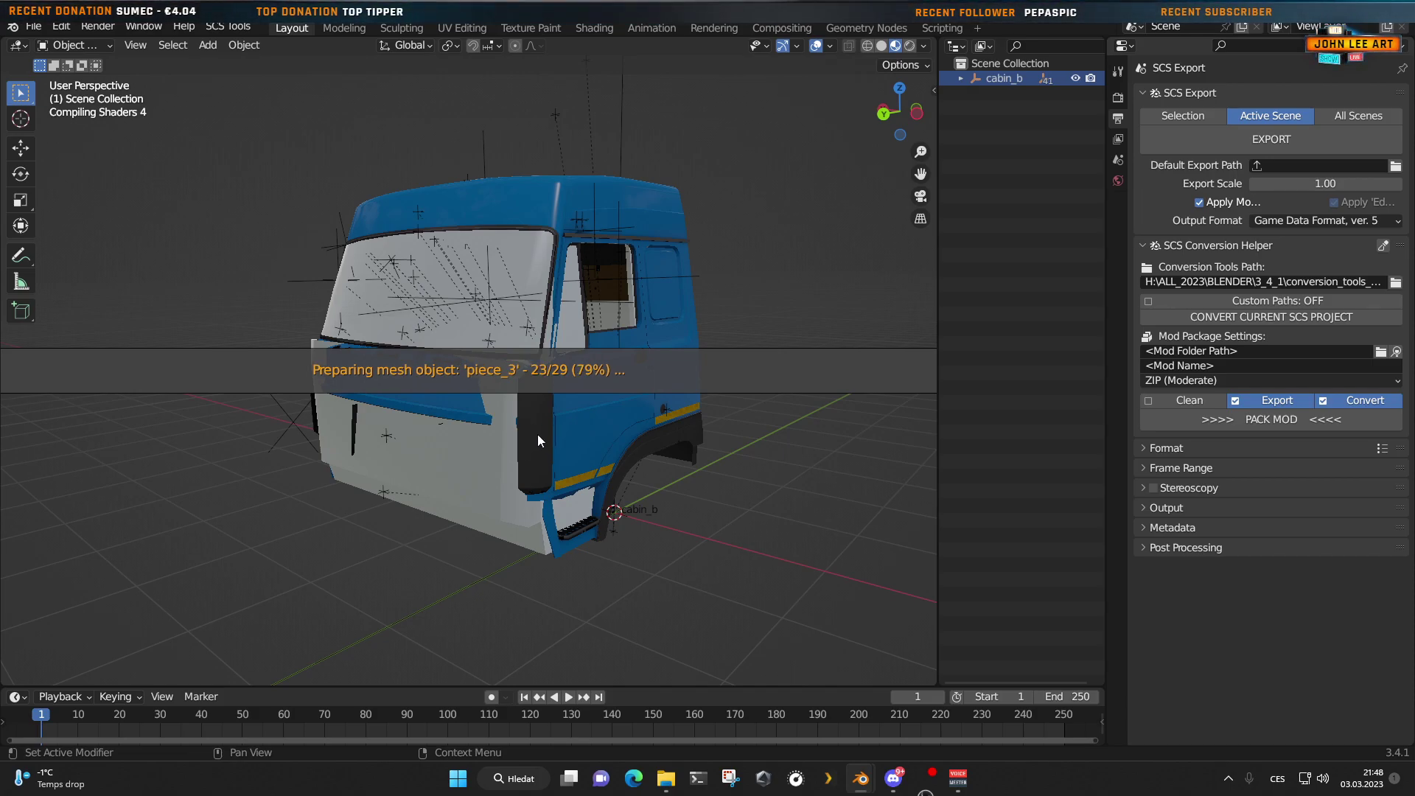
middle_click_drag(538, 435, 397, 545)
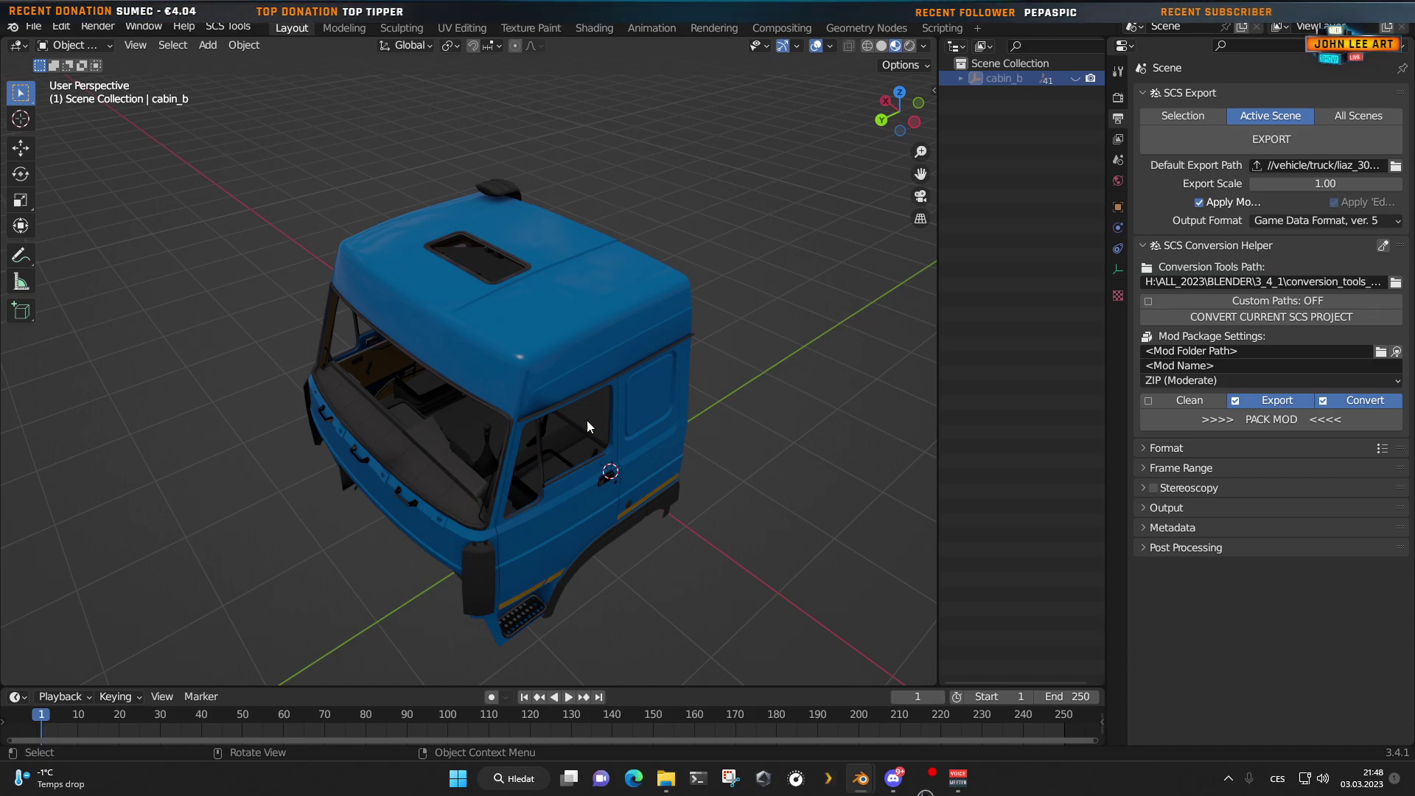
mouse_move(587, 426)
middle_mouse_down()
mouse_move(627, 413)
mouse_move(579, 440)
middle_mouse_up()
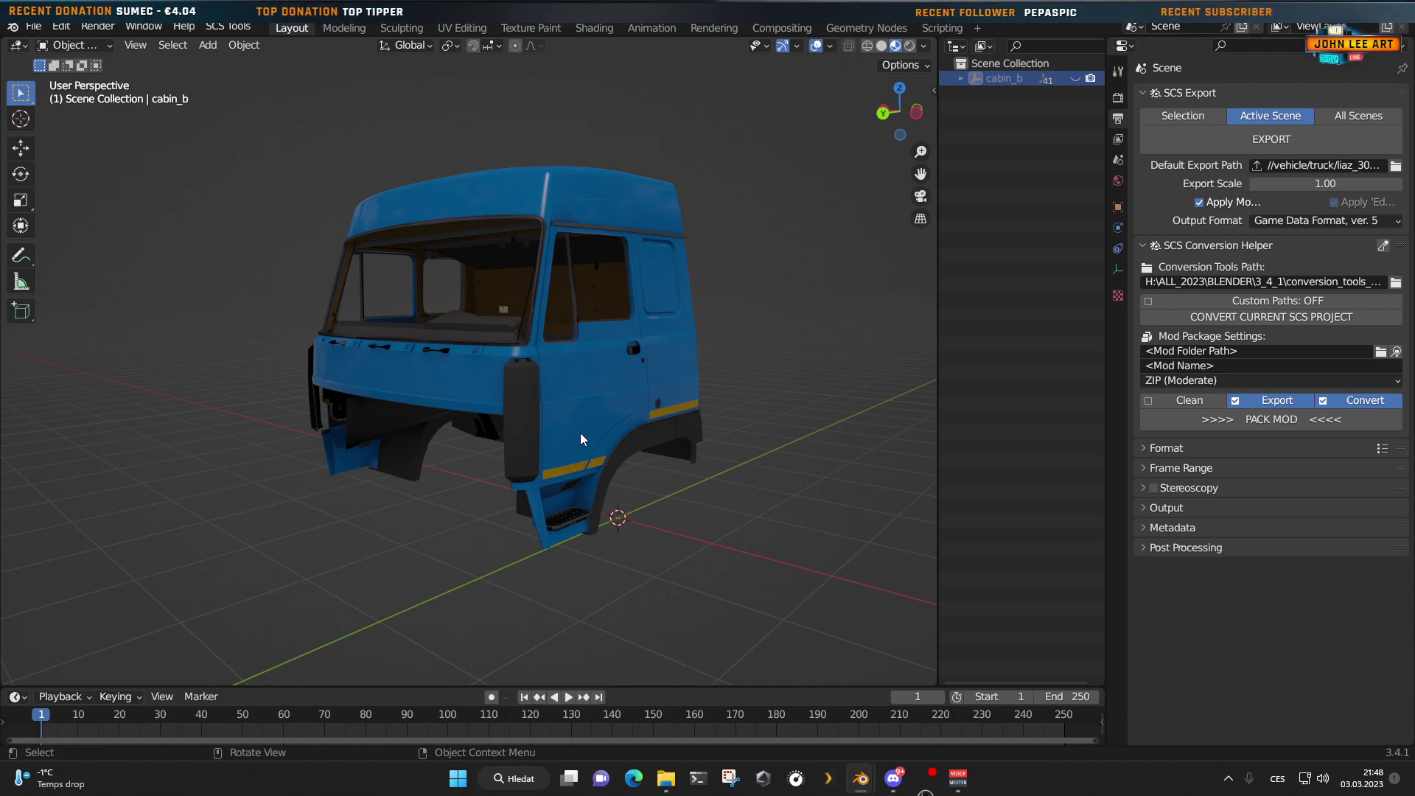
mouse_move(581, 432)
middle_mouse_down()
mouse_move(780, 442)
mouse_move(604, 448)
mouse_move(600, 435)
middle_mouse_up()
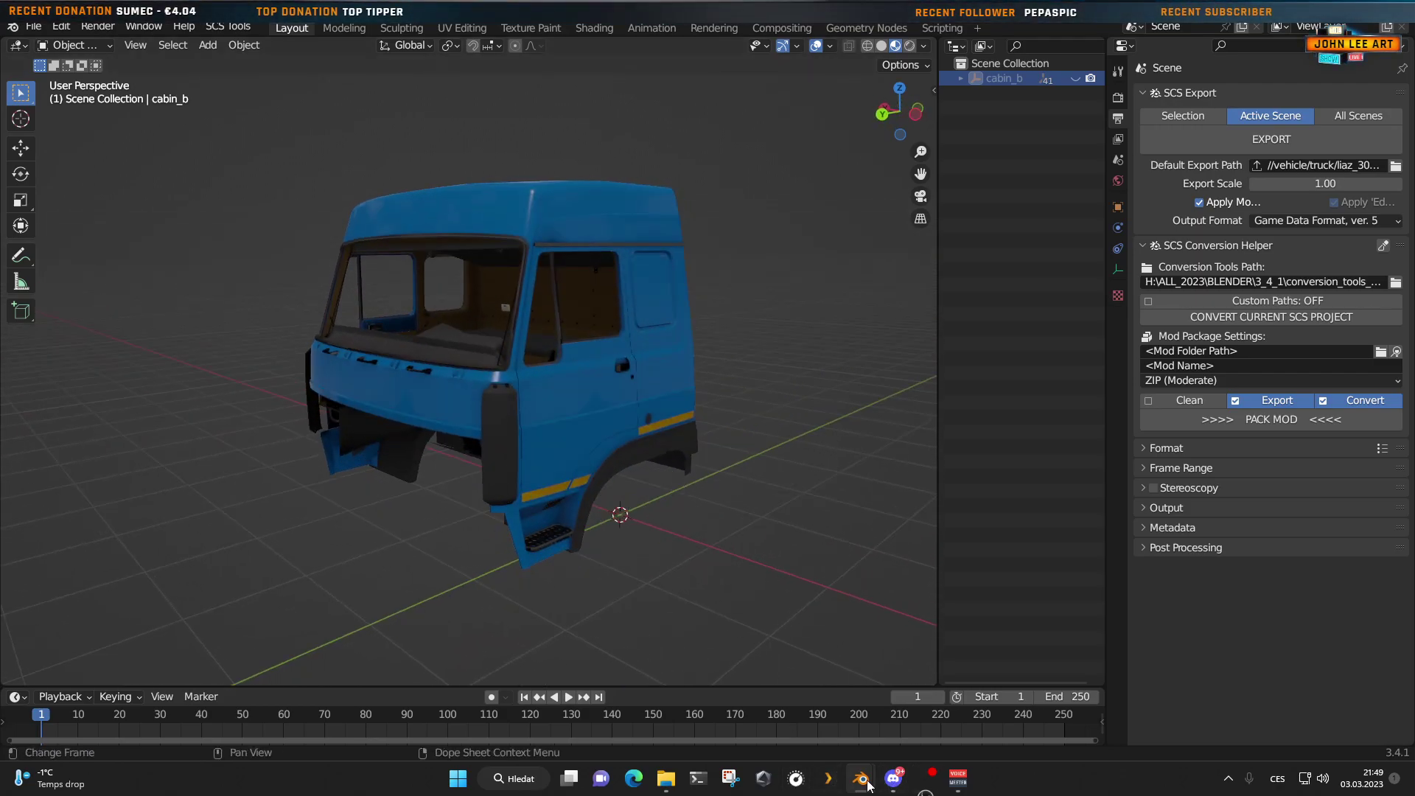
Step: Examine the cabin_a cab in the other Blender window and compare its paint and shape with cabin_b
mouse_move(867, 784)
left_click(720, 692)
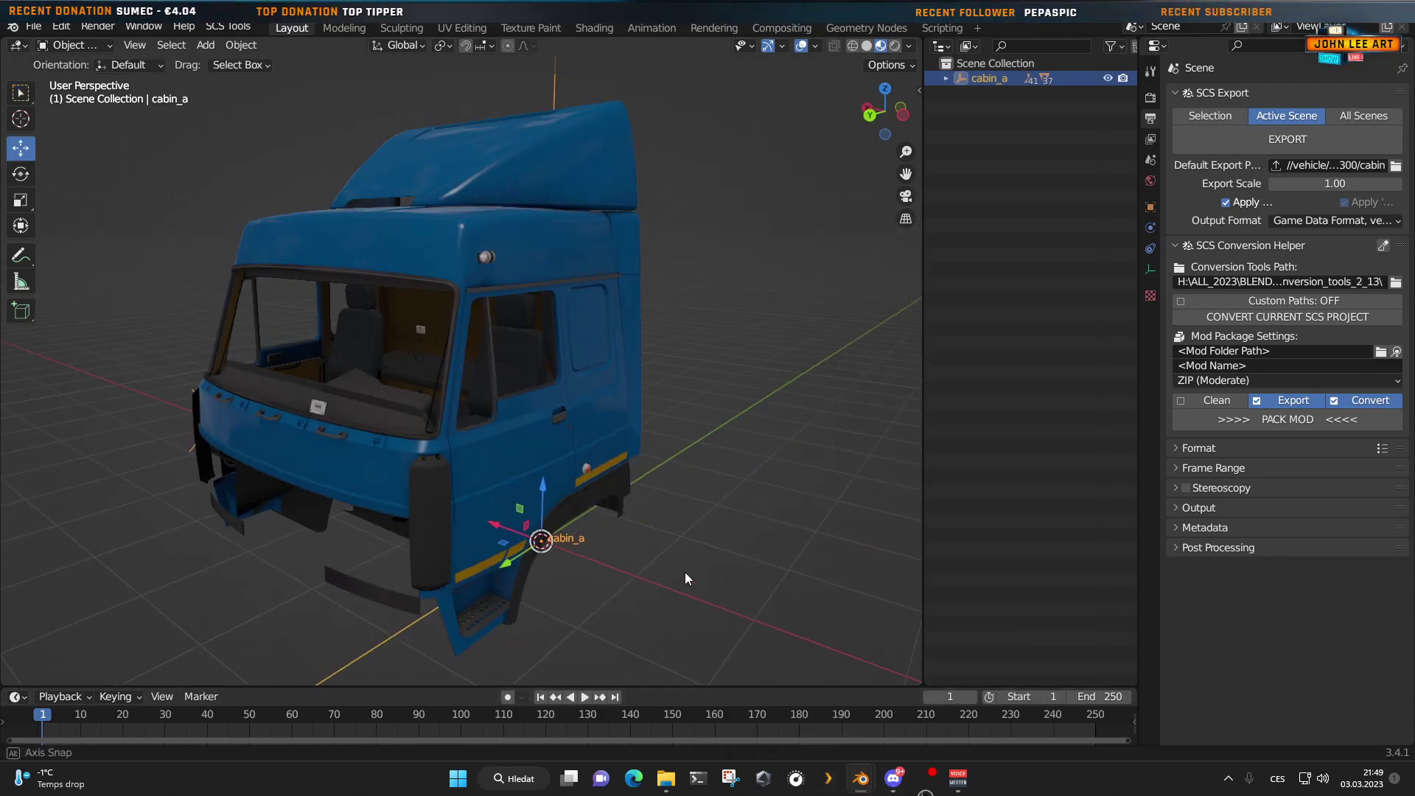
middle_click_drag(684, 572, 675, 557)
left_click(715, 560)
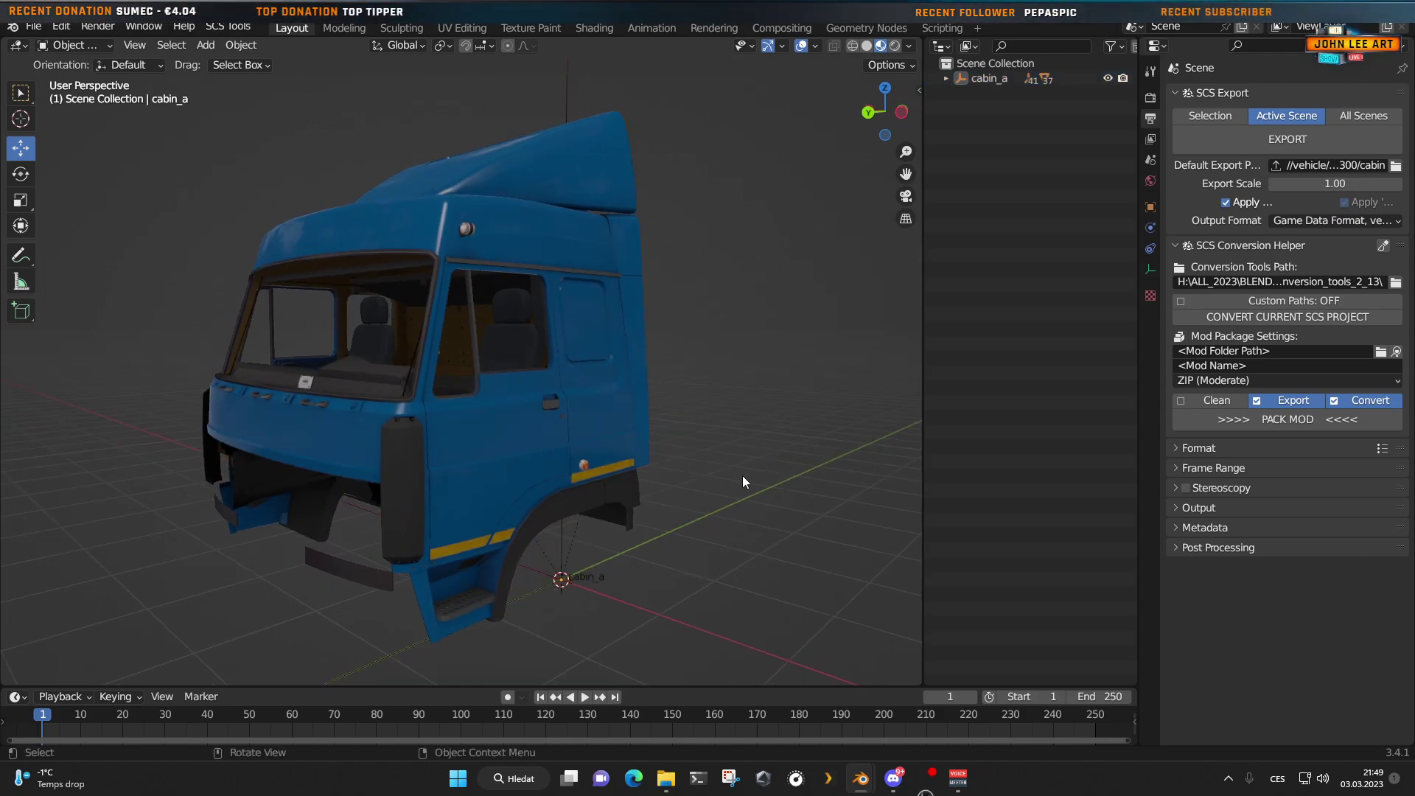
middle_click_drag(743, 478, 472, 492)
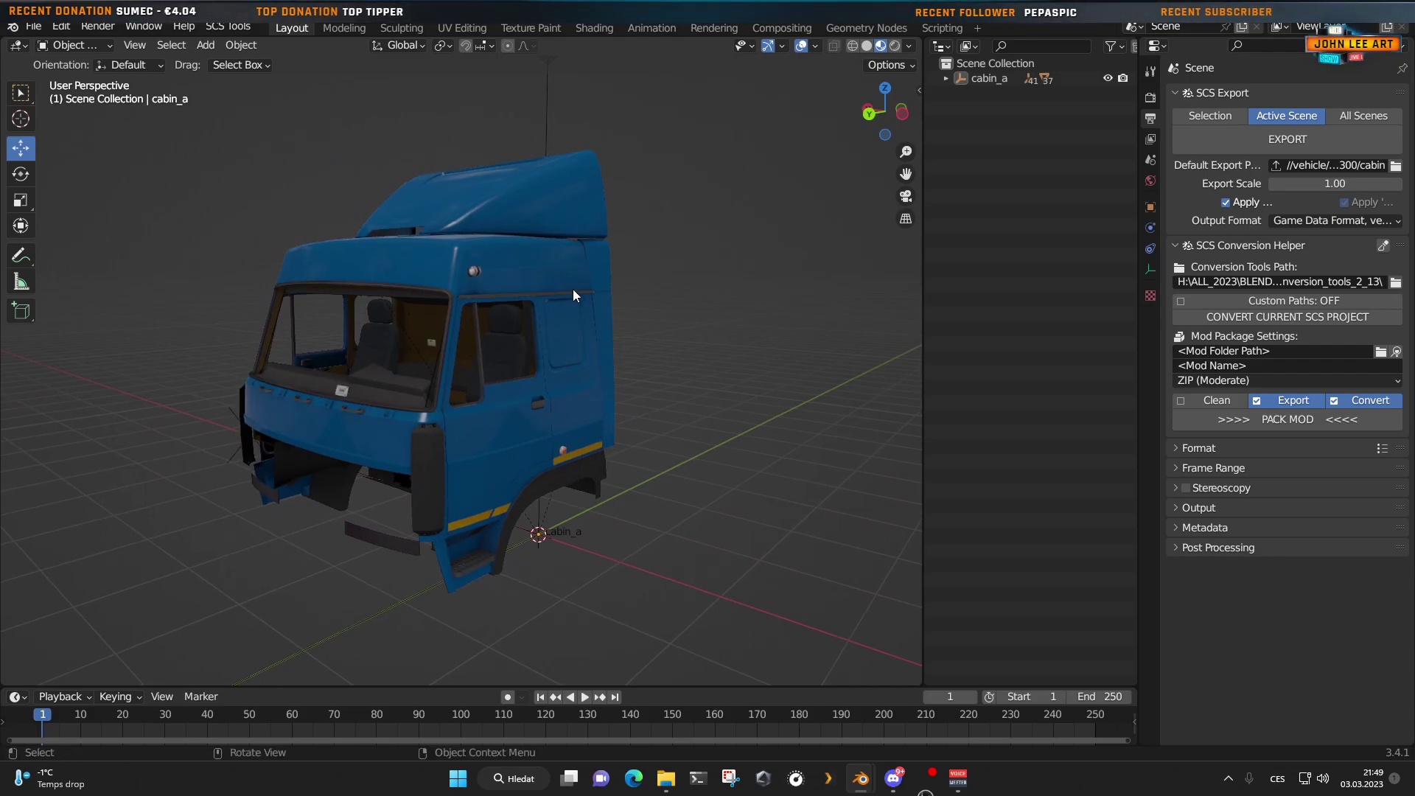
middle_click_drag(577, 286, 689, 454)
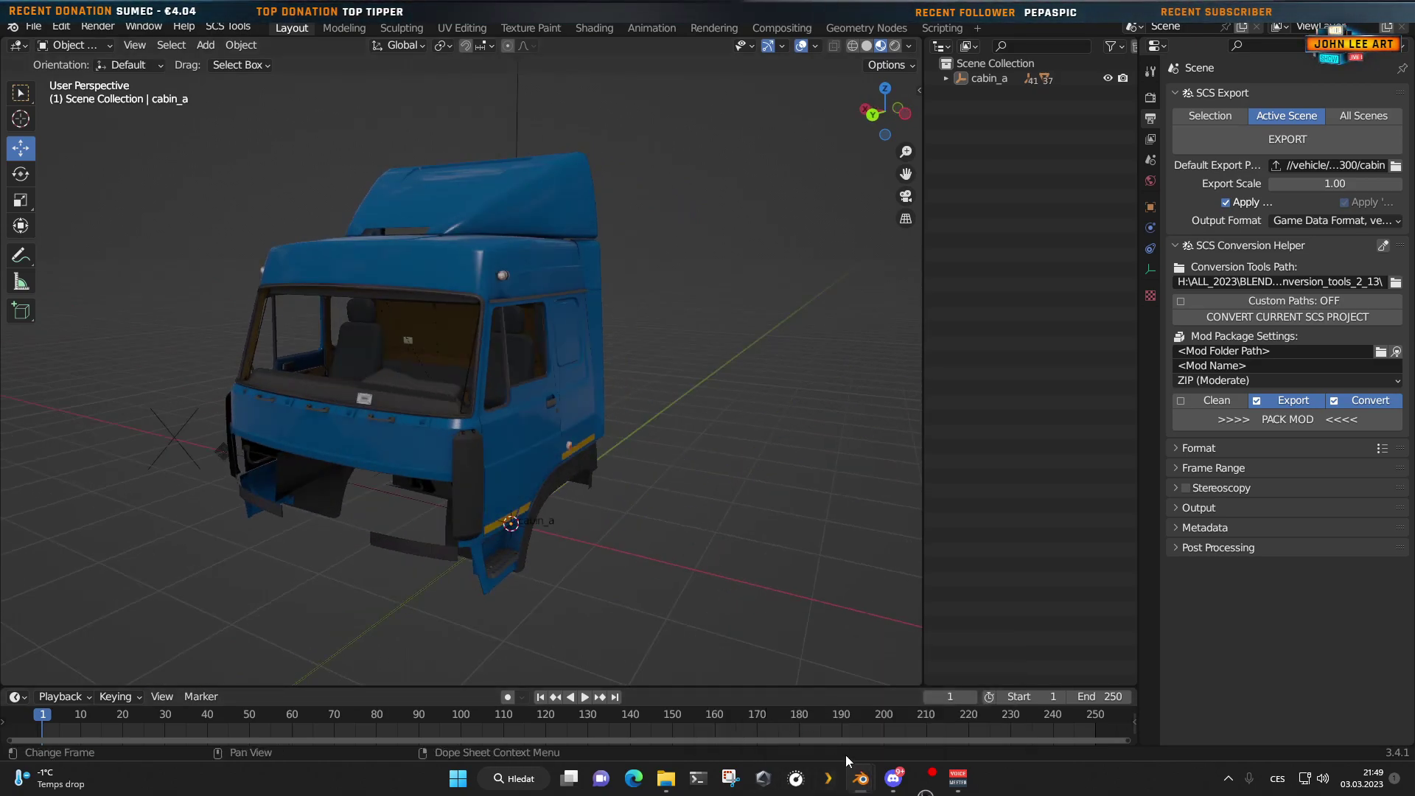
mouse_move(861, 779)
left_click(940, 693)
mouse_move(723, 437)
middle_mouse_down()
mouse_move(584, 436)
mouse_move(723, 442)
middle_mouse_up()
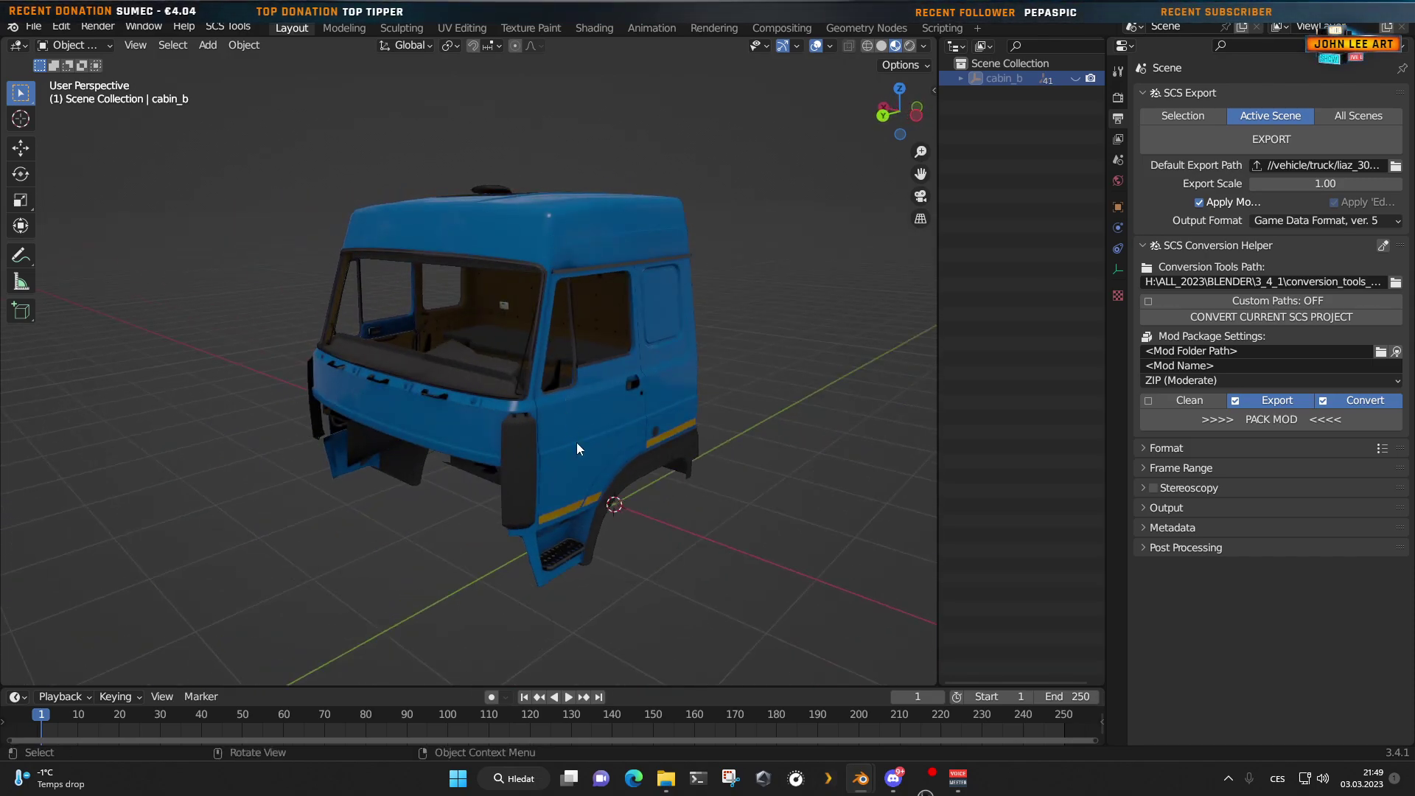
middle_click_drag(599, 469, 448, 454)
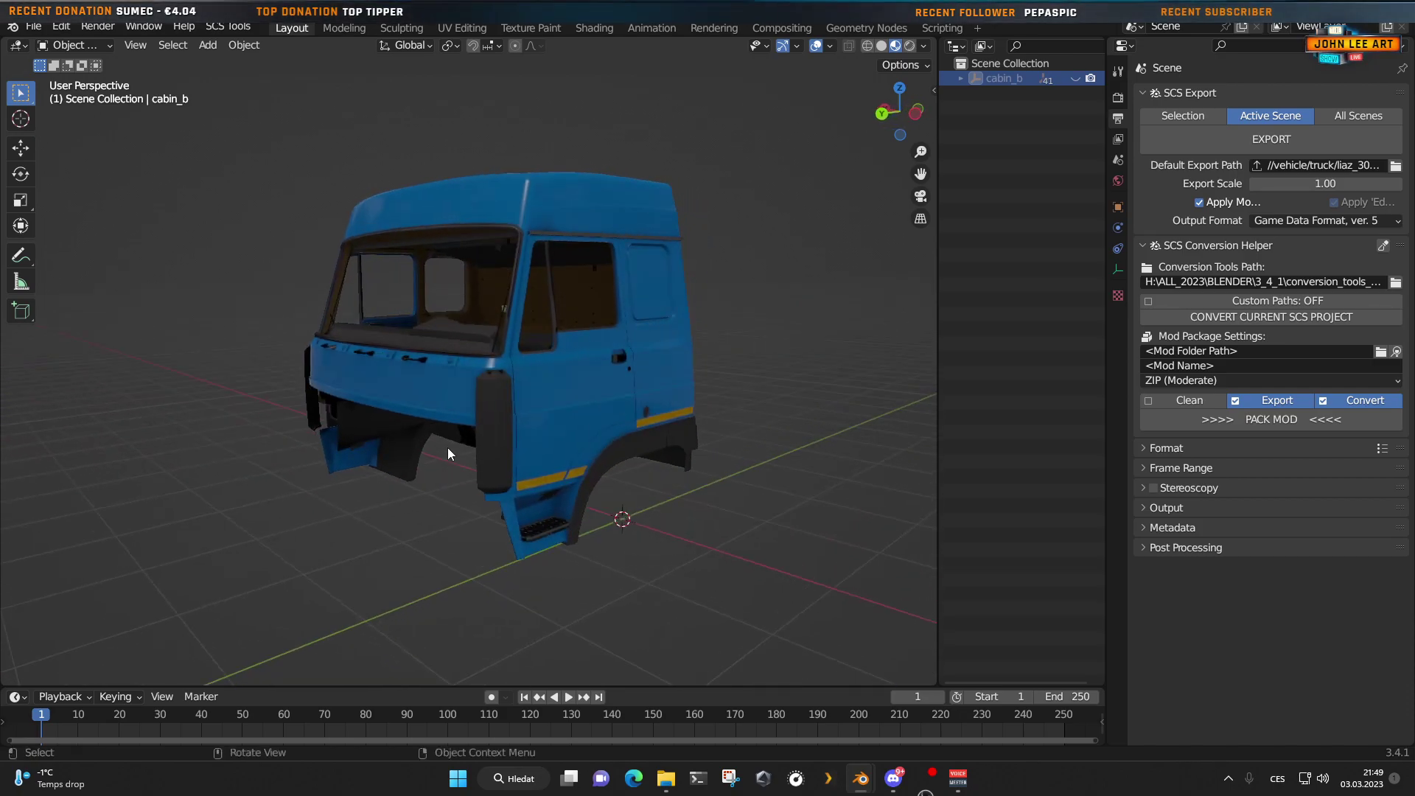
Step: Select cabin_b's painted body and look up the Paintjob Base Color in its SCS truckpaint material
left_click(521, 393)
left_click(1118, 332)
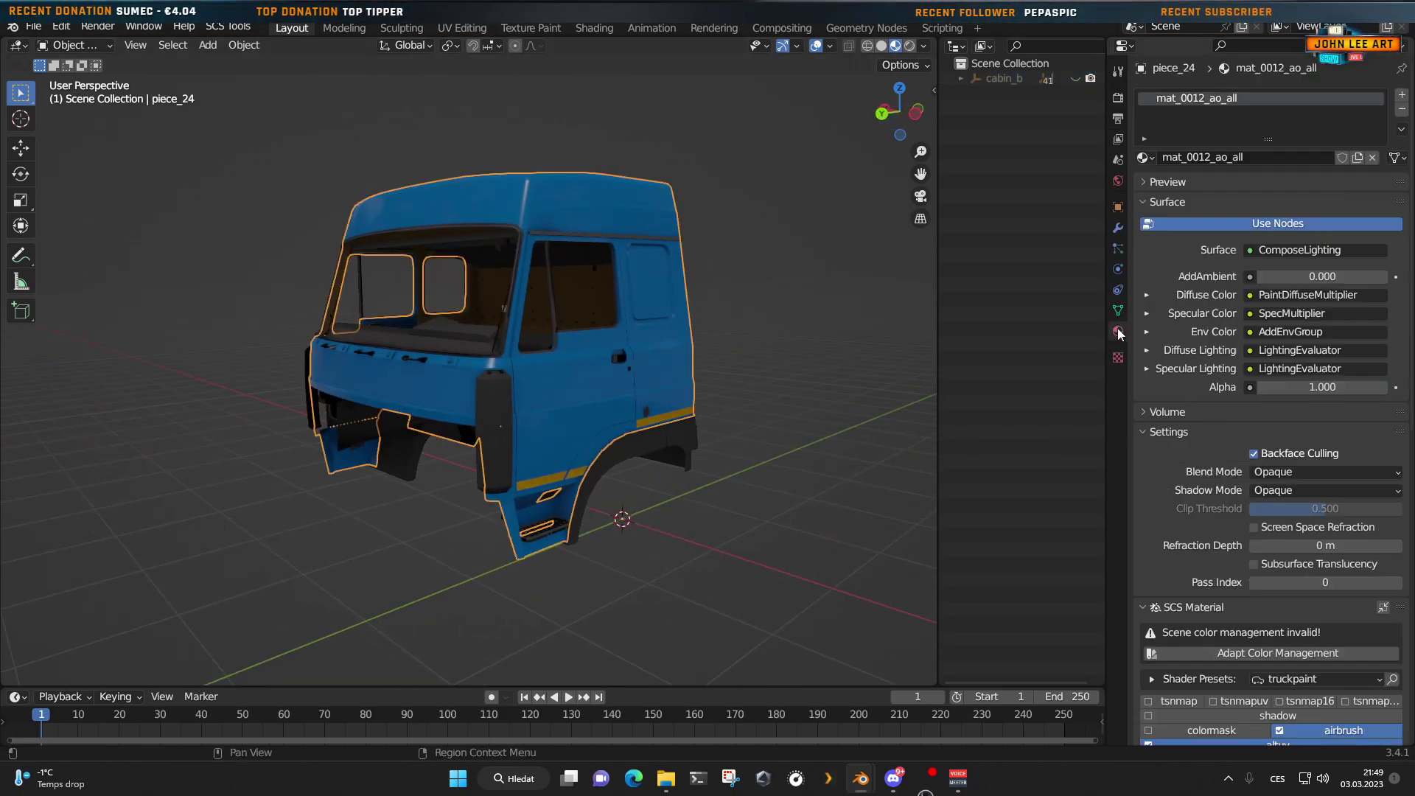
scroll(1304, 553, "down", 10)
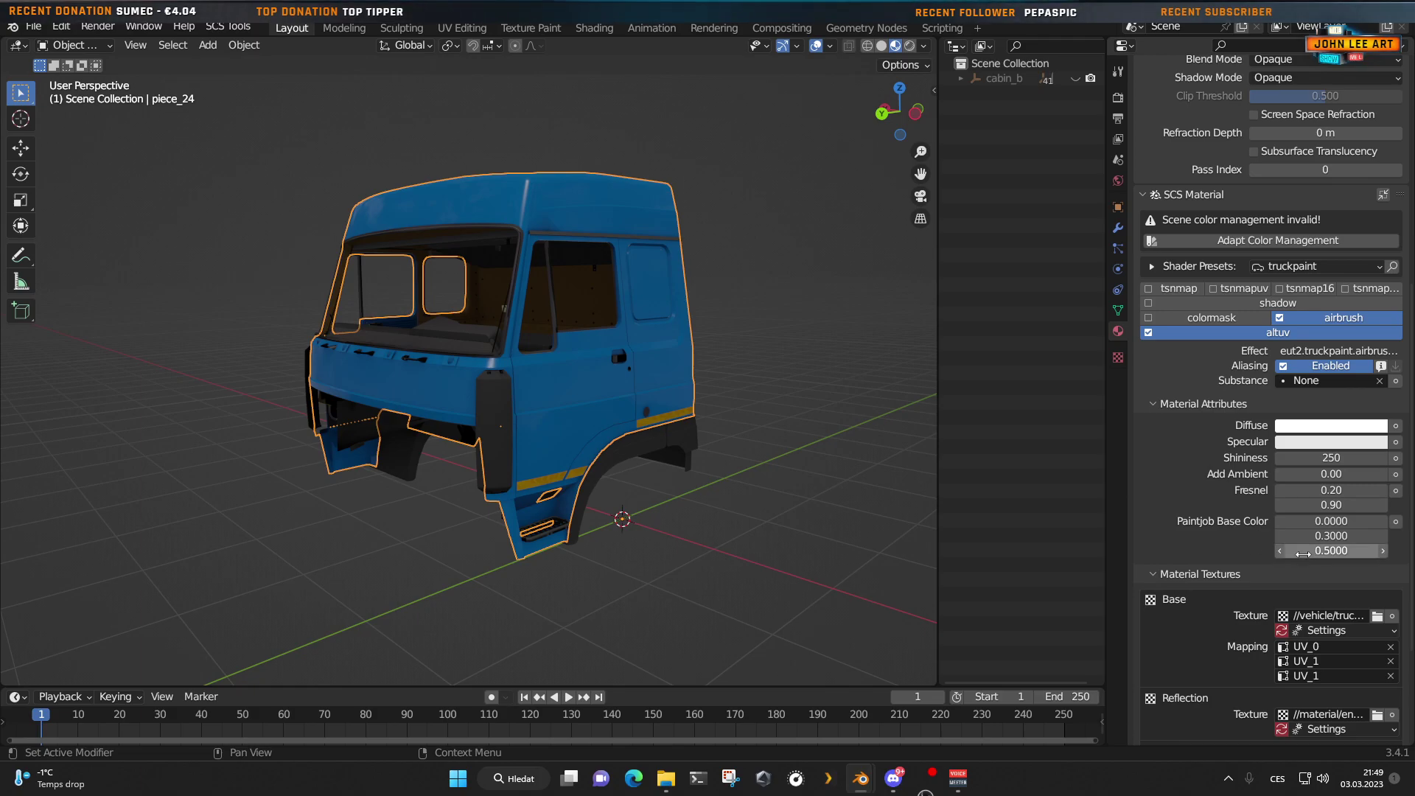
mouse_move(911, 781)
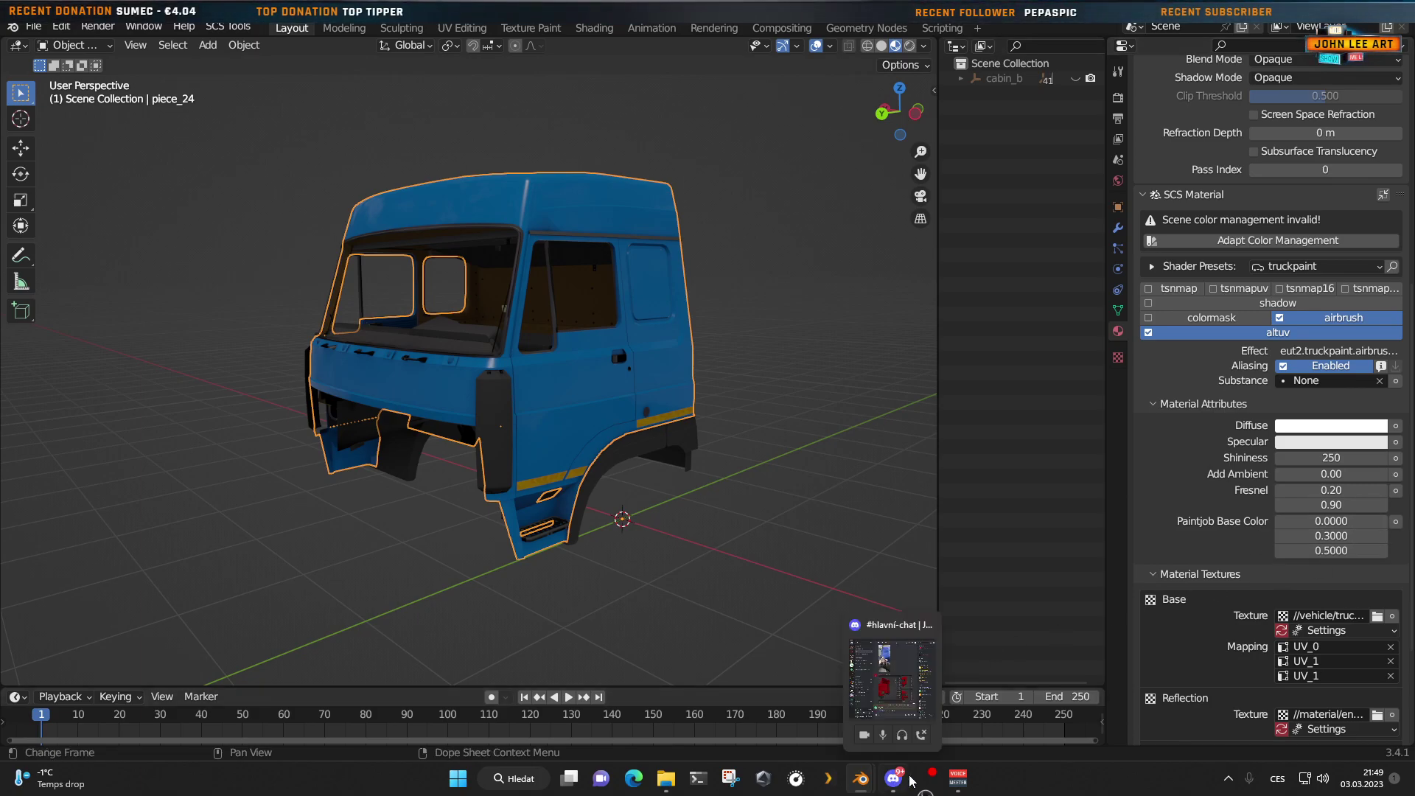
Step: In the cabin_a window, select the painted body and look up its truckpaint material's Paintjob Base Color
mouse_move(861, 779)
left_click(776, 727)
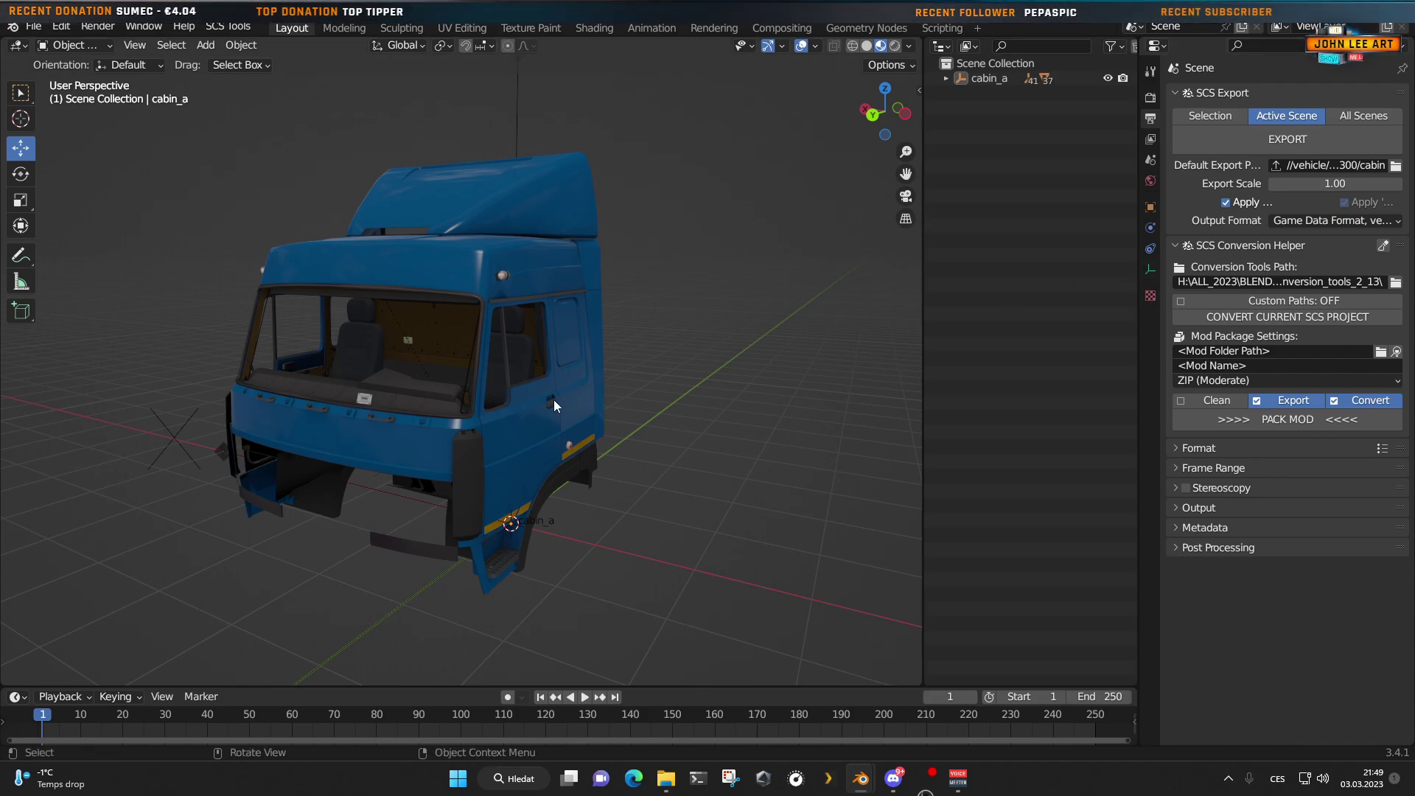
left_click(586, 398)
left_click(1150, 331)
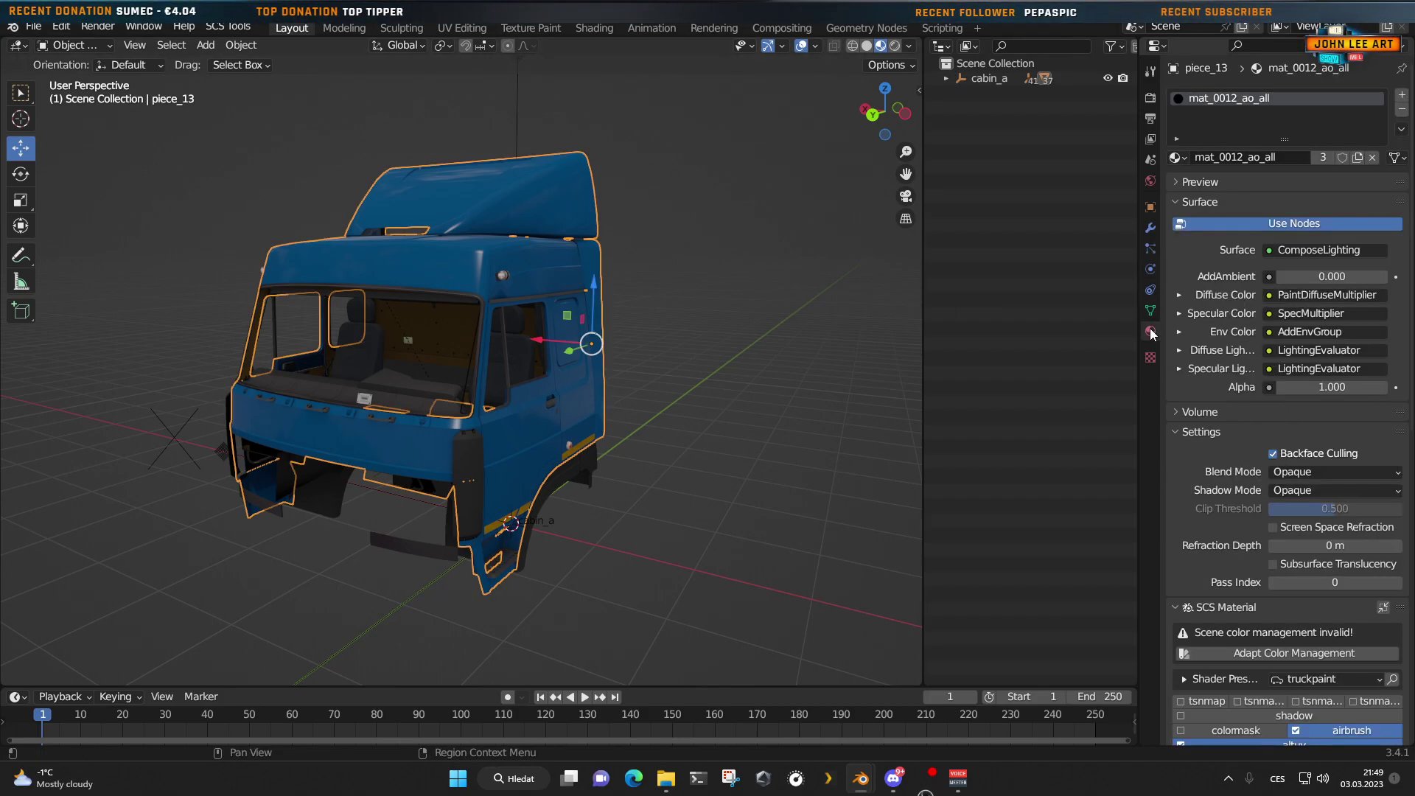
scroll(1277, 501, "down", 10)
scroll(1277, 501, "down", 5)
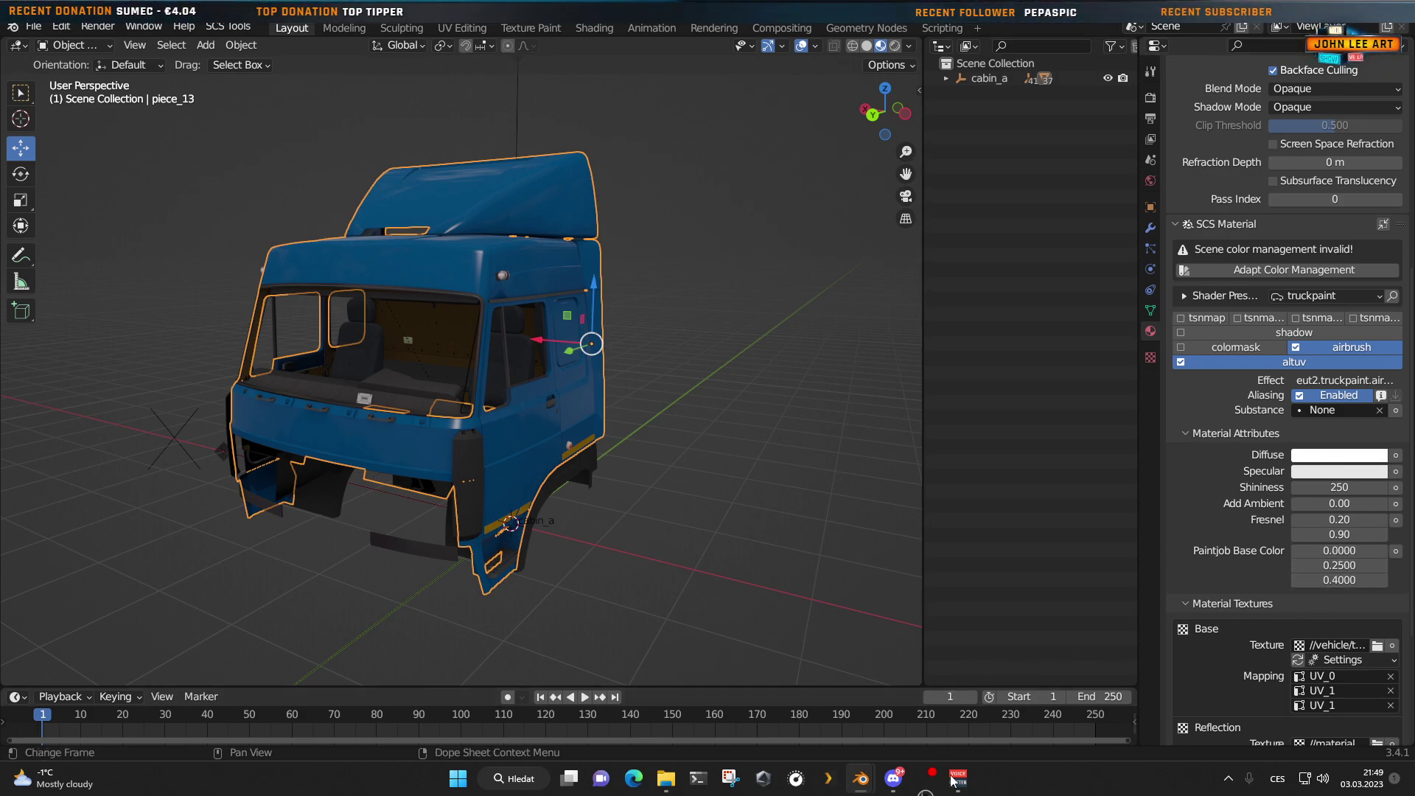
Step: Back in the cabin_b window, set the body material's Paintjob Base Color second component to 0.25 and third to 0.4
mouse_move(865, 788)
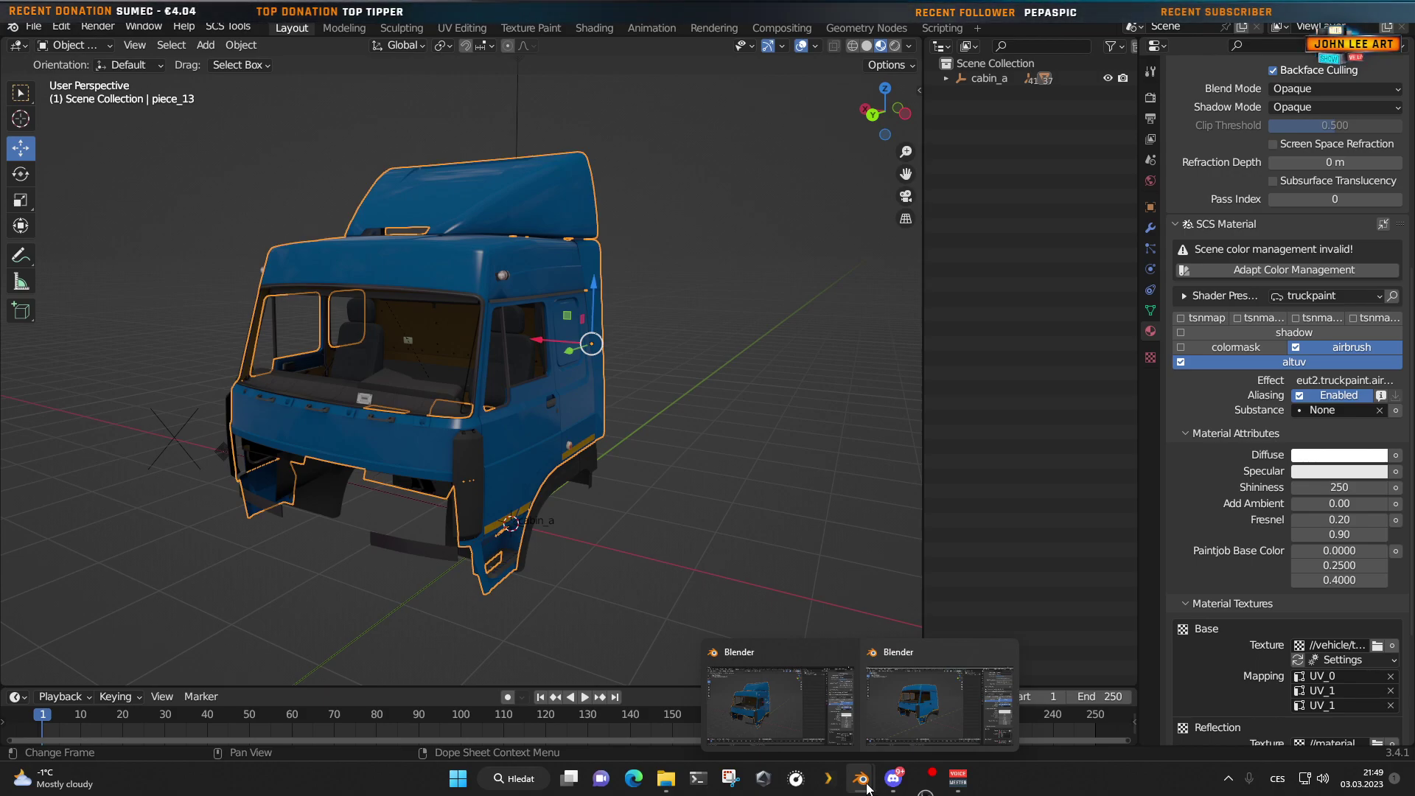
left_click(939, 706)
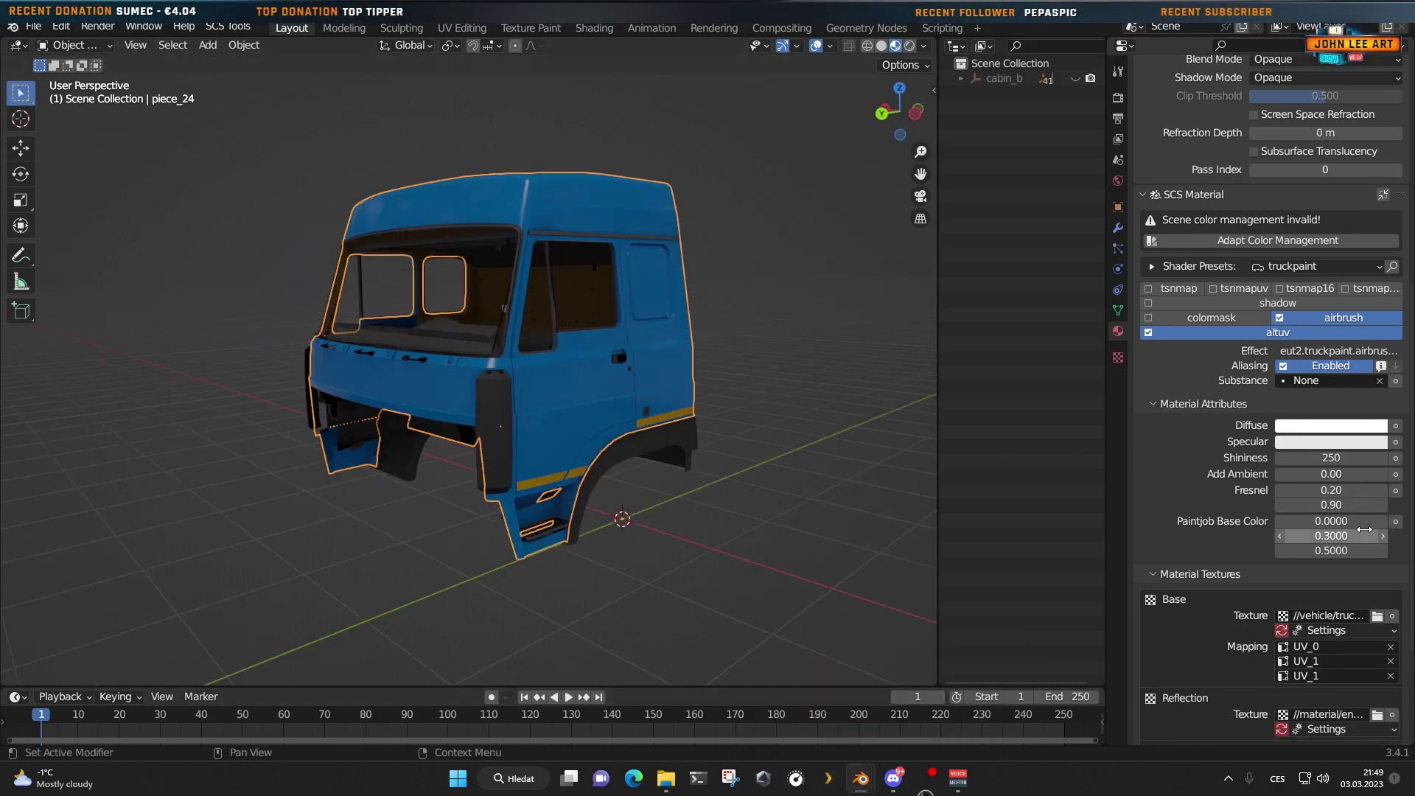
left_click(1340, 535)
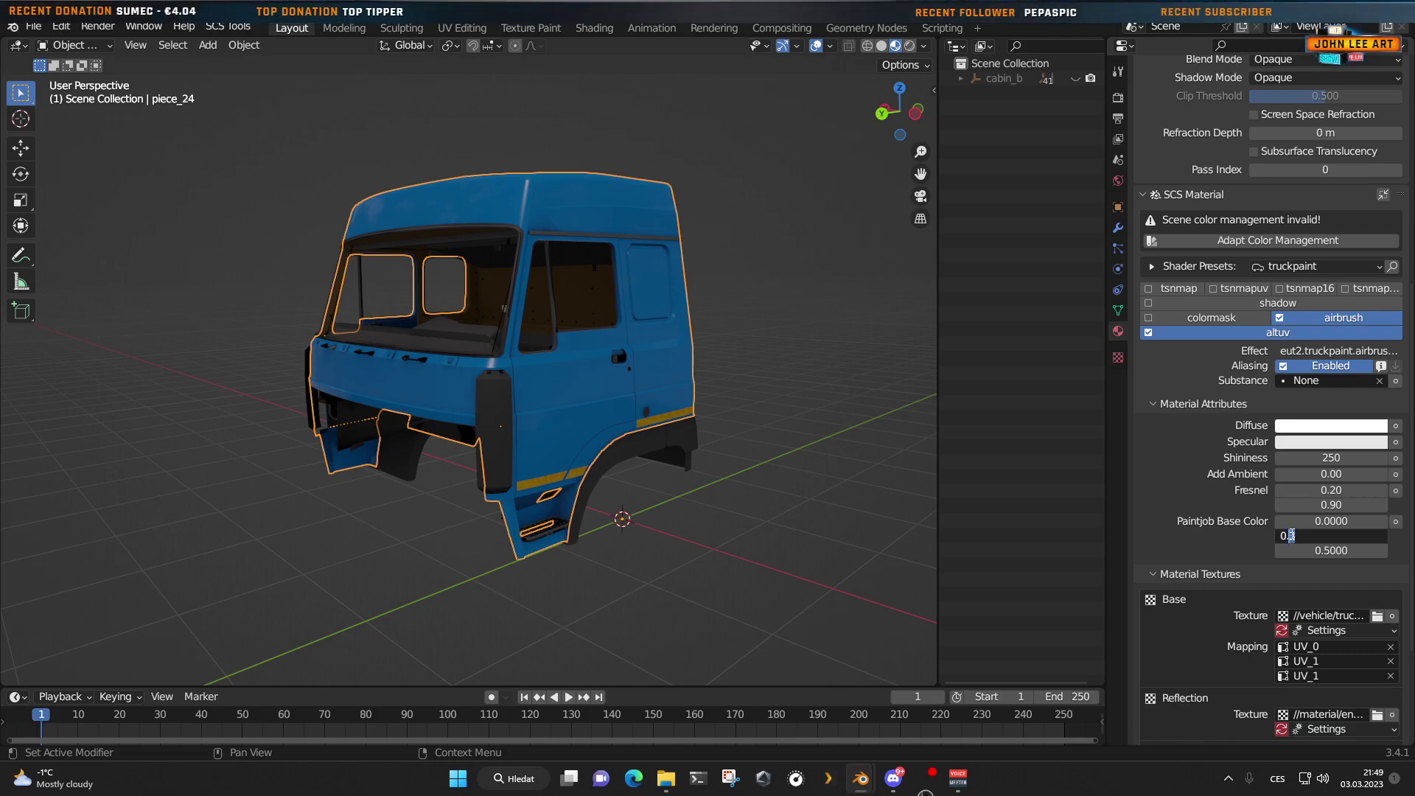
key("Return")
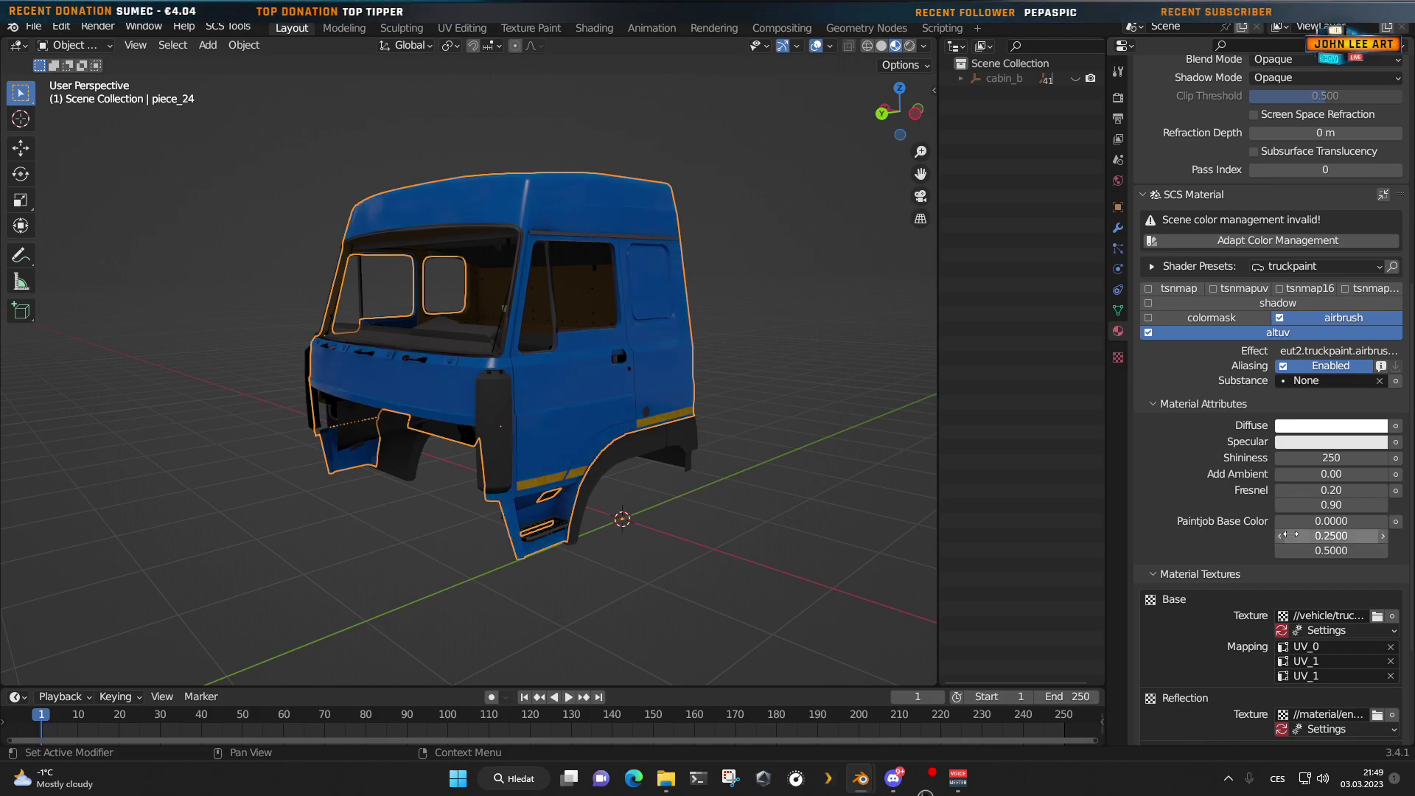
left_click(1347, 549)
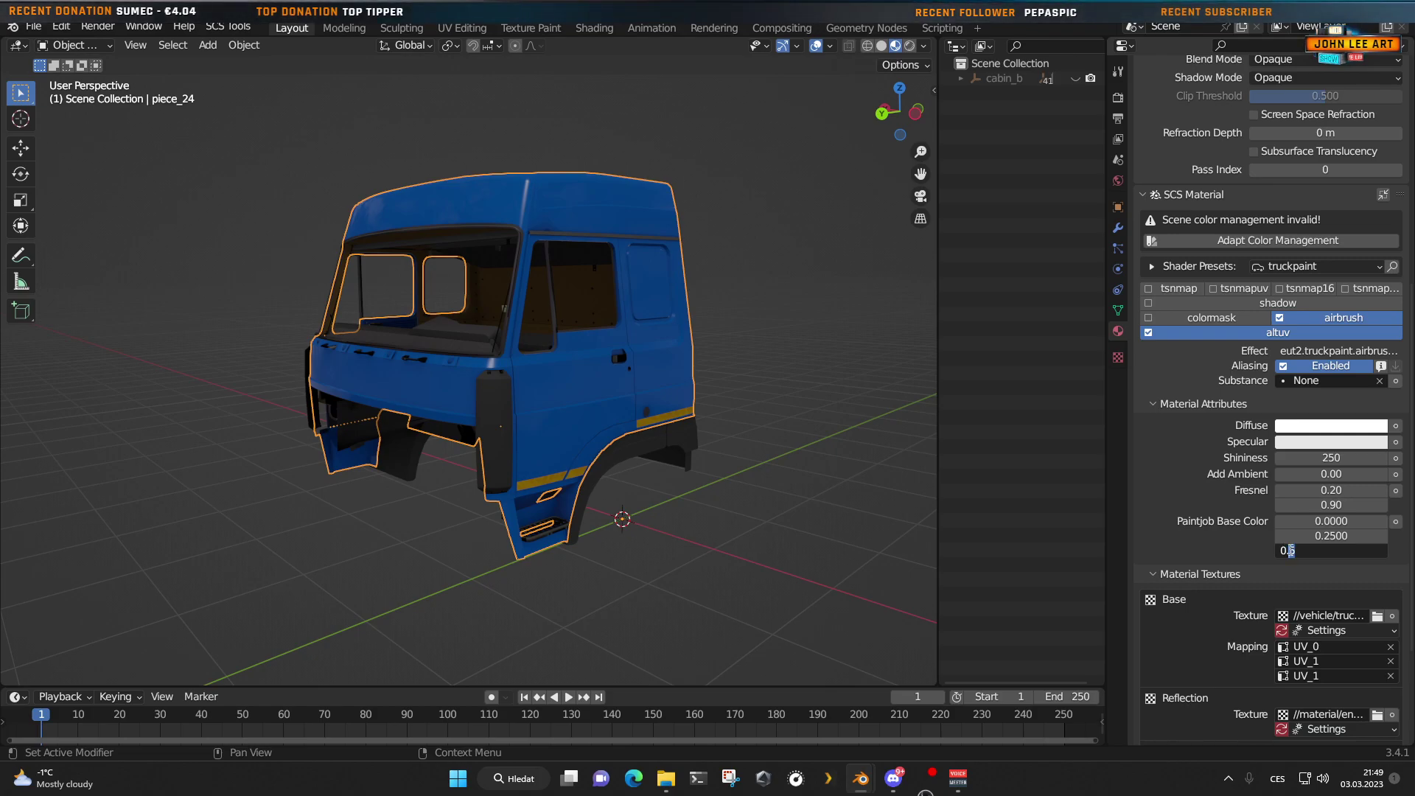
type("0.4")
key("Return")
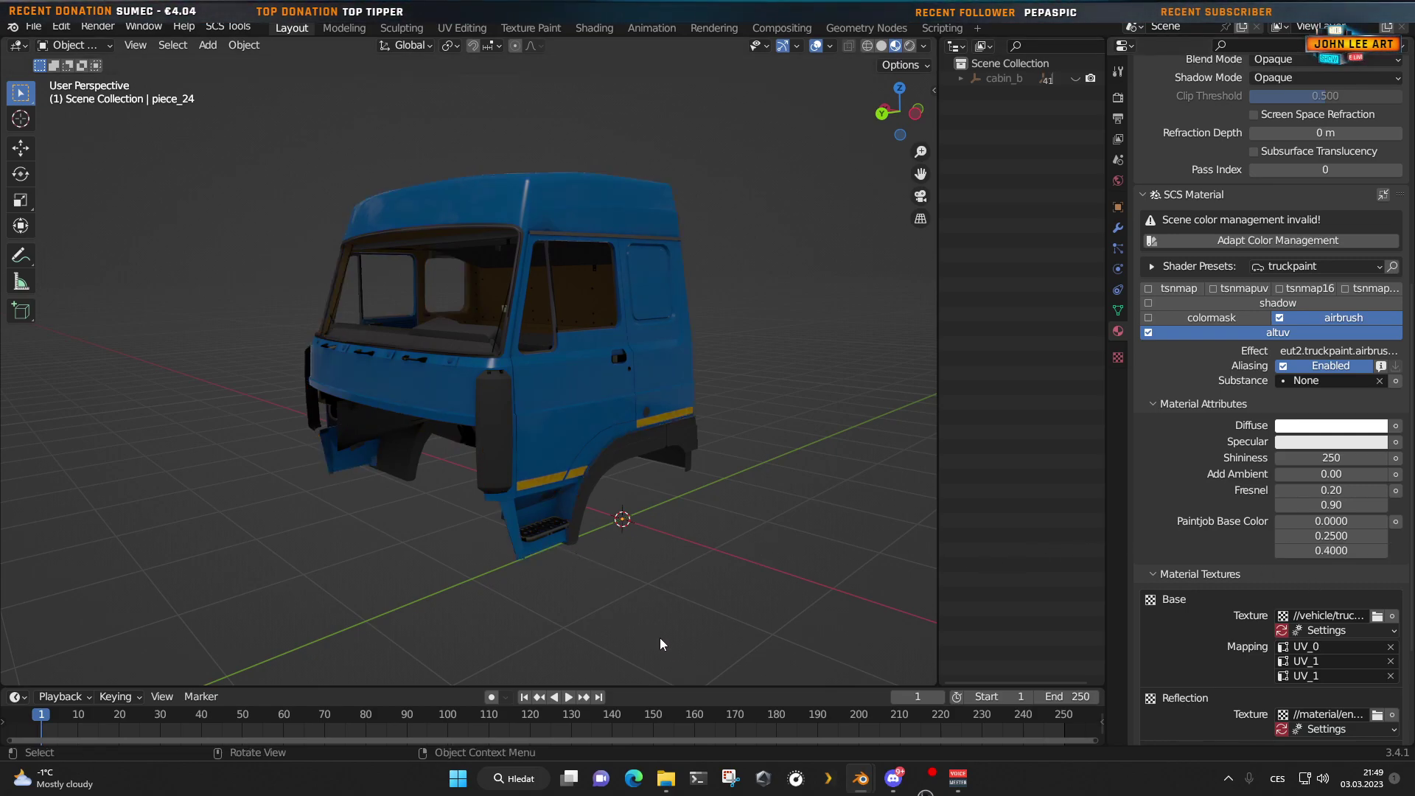
Step: Compare the recoloured cabin_b with cabin_a from several angles, switching between the two Blender windows
middle_click_drag(414, 525, 600, 494)
scroll(499, 480, "up", 4)
scroll(502, 496, "right", 5)
scroll(582, 494, "down", 3)
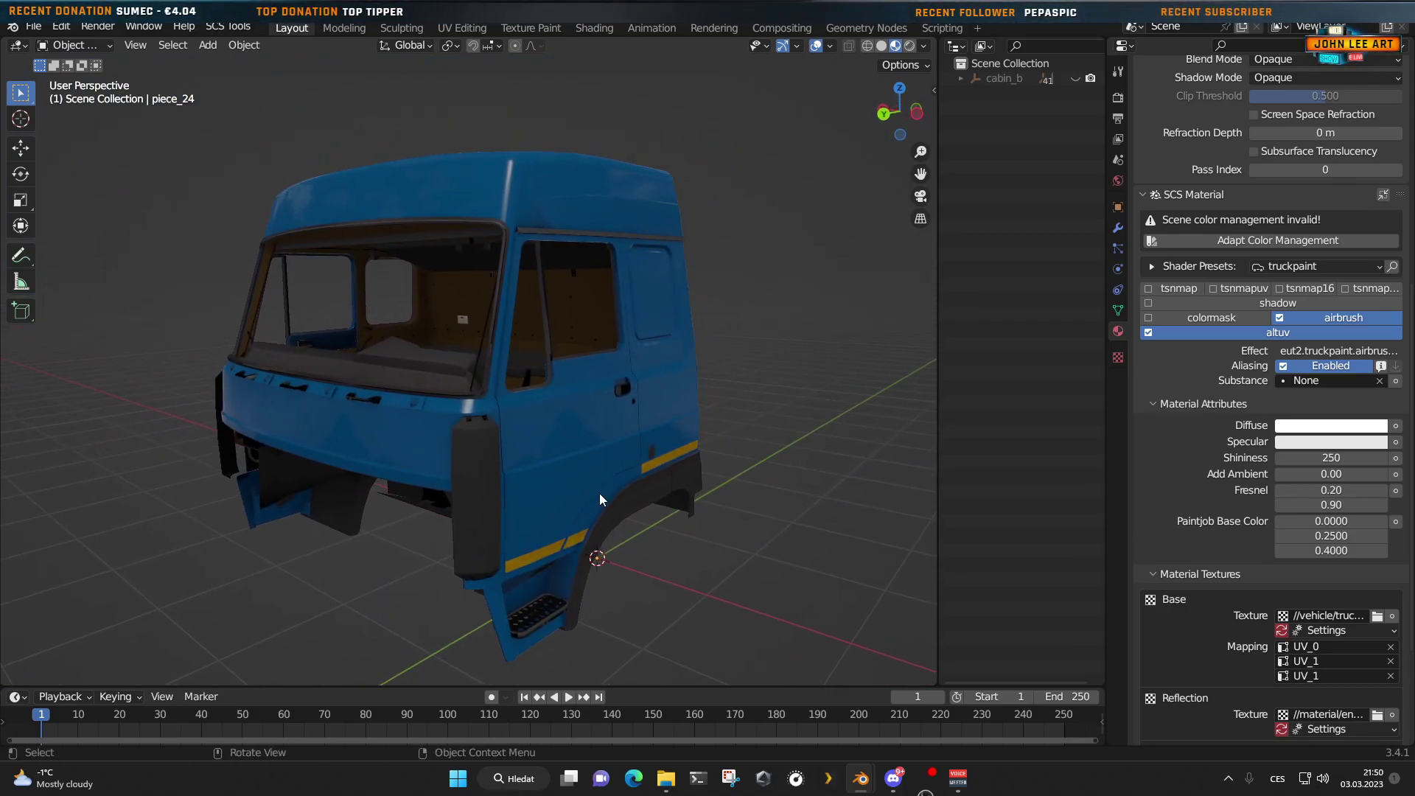
mouse_move(859, 777)
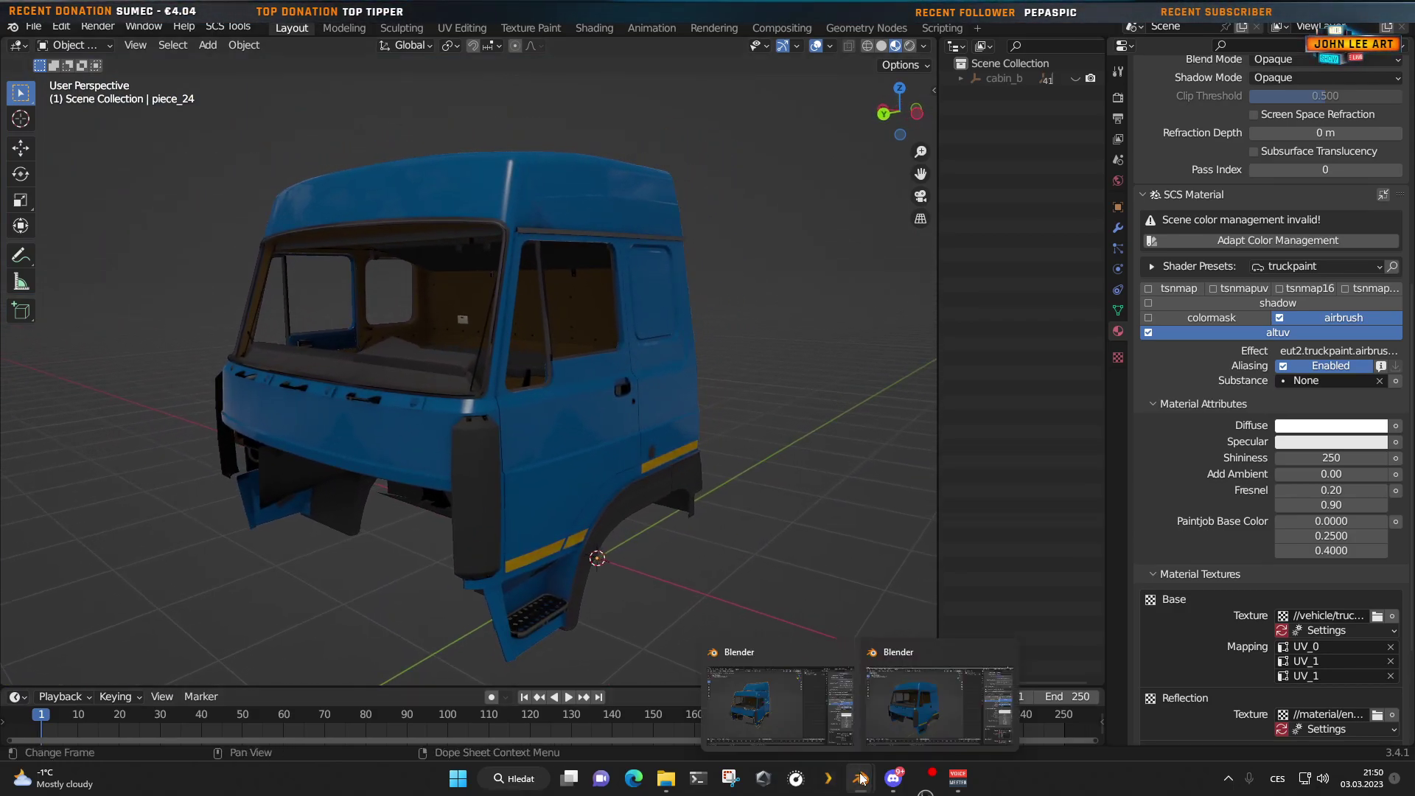
left_click(772, 726)
left_click(728, 569)
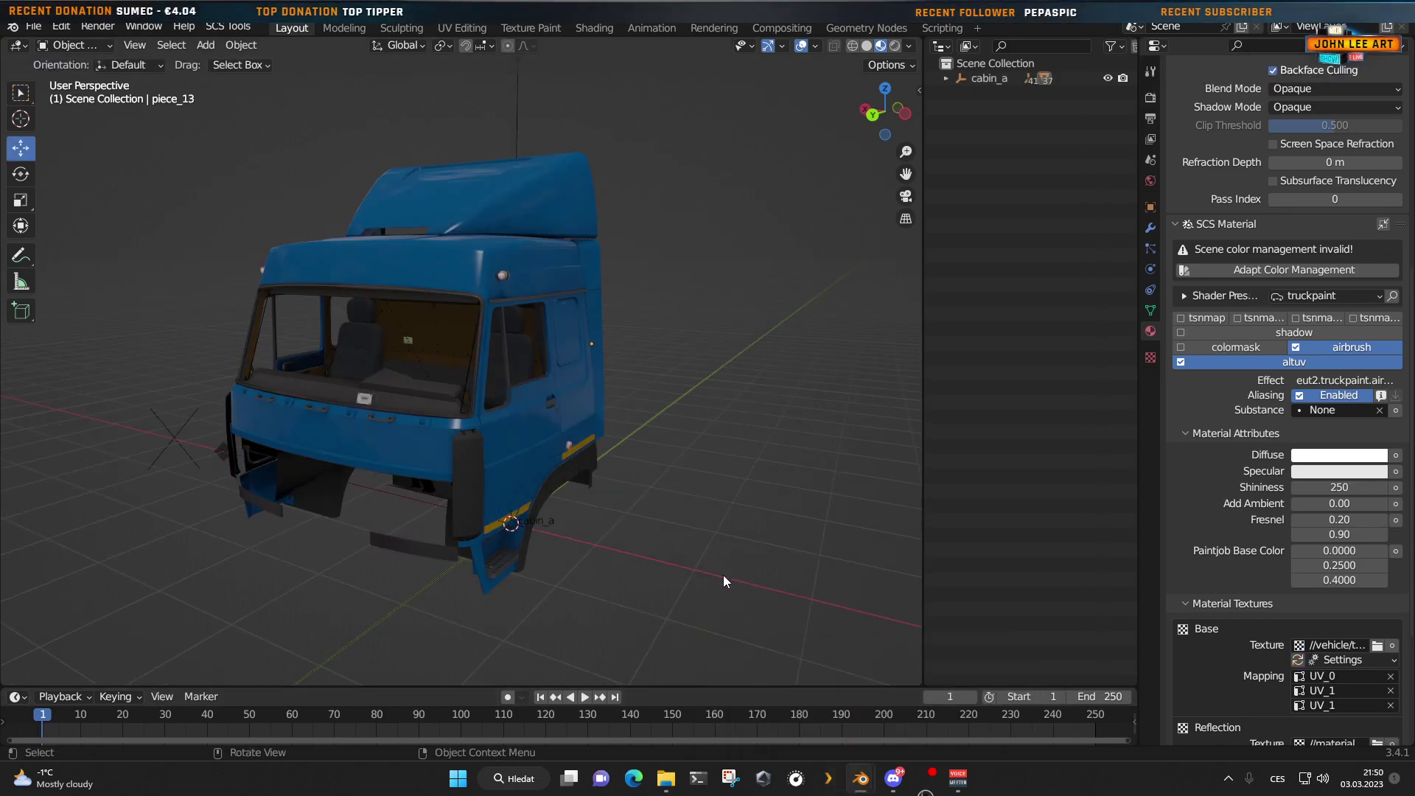
middle_click_drag(723, 575, 551, 459)
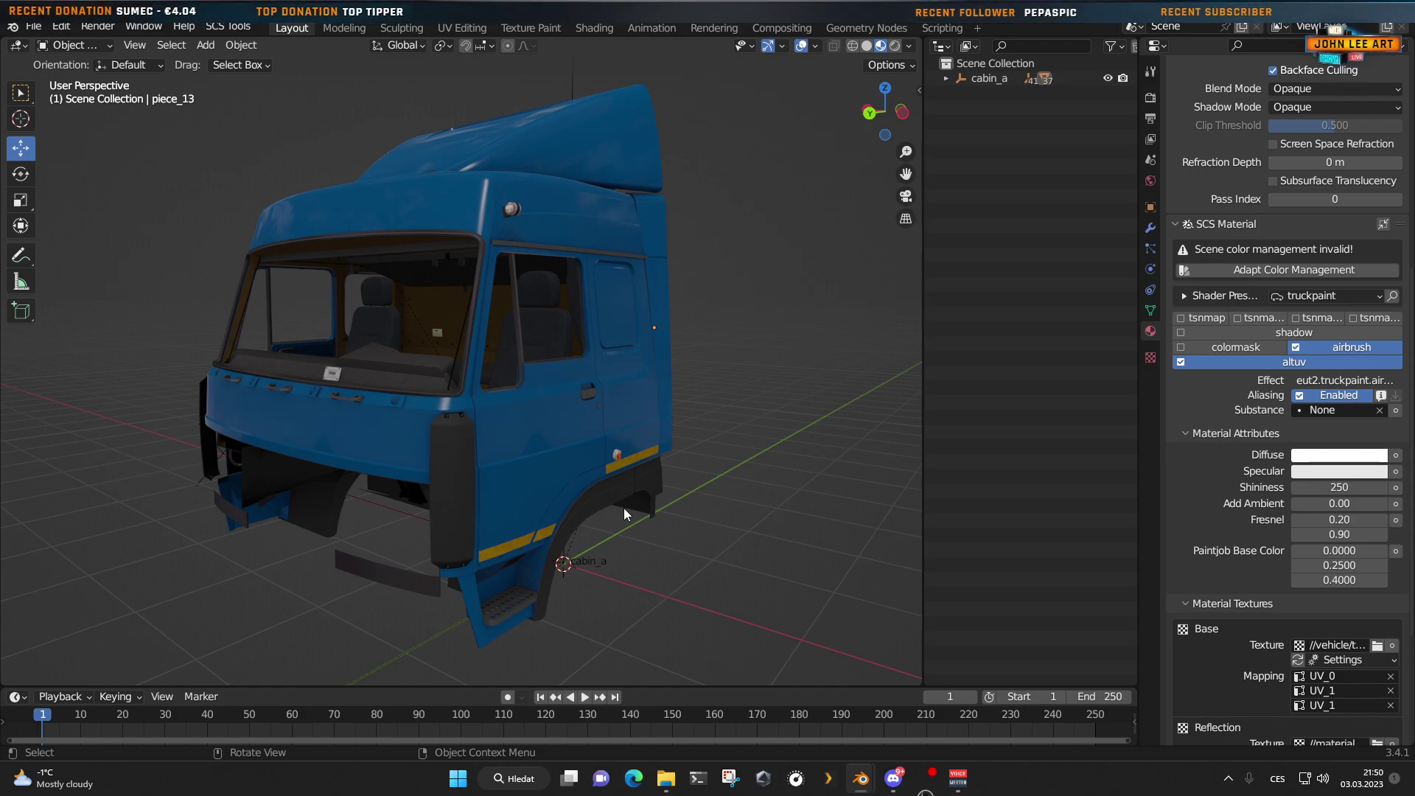
mouse_move(624, 507)
middle_mouse_down()
mouse_move(502, 498)
mouse_move(623, 501)
middle_mouse_up()
mouse_move(861, 783)
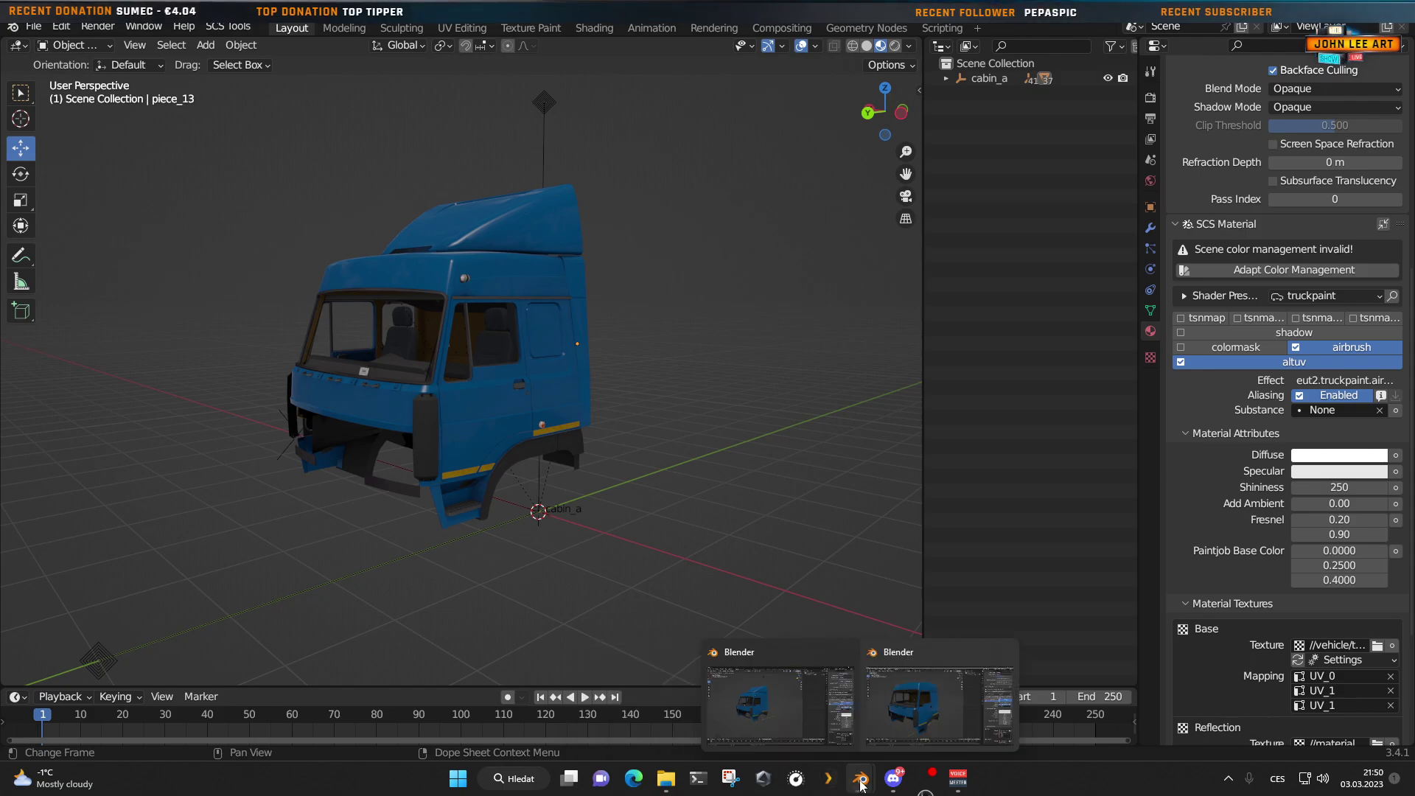
left_click(939, 704)
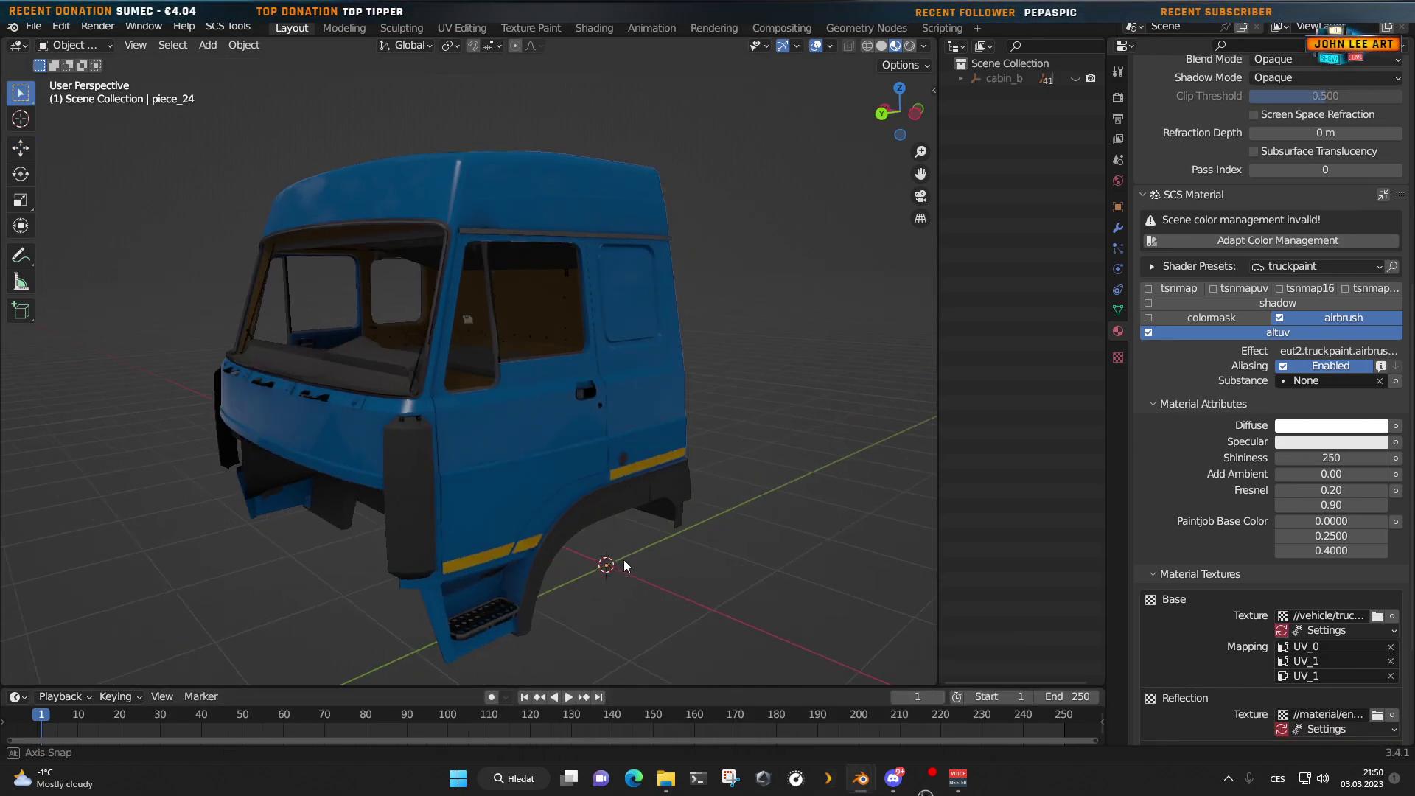
Step: Switch to a new, empty Blender window, dismiss its splash screen and start an SCS Game Object (.pim) import
mouse_move(623, 560)
middle_mouse_down()
mouse_move(558, 564)
mouse_move(653, 564)
mouse_move(627, 562)
middle_mouse_up()
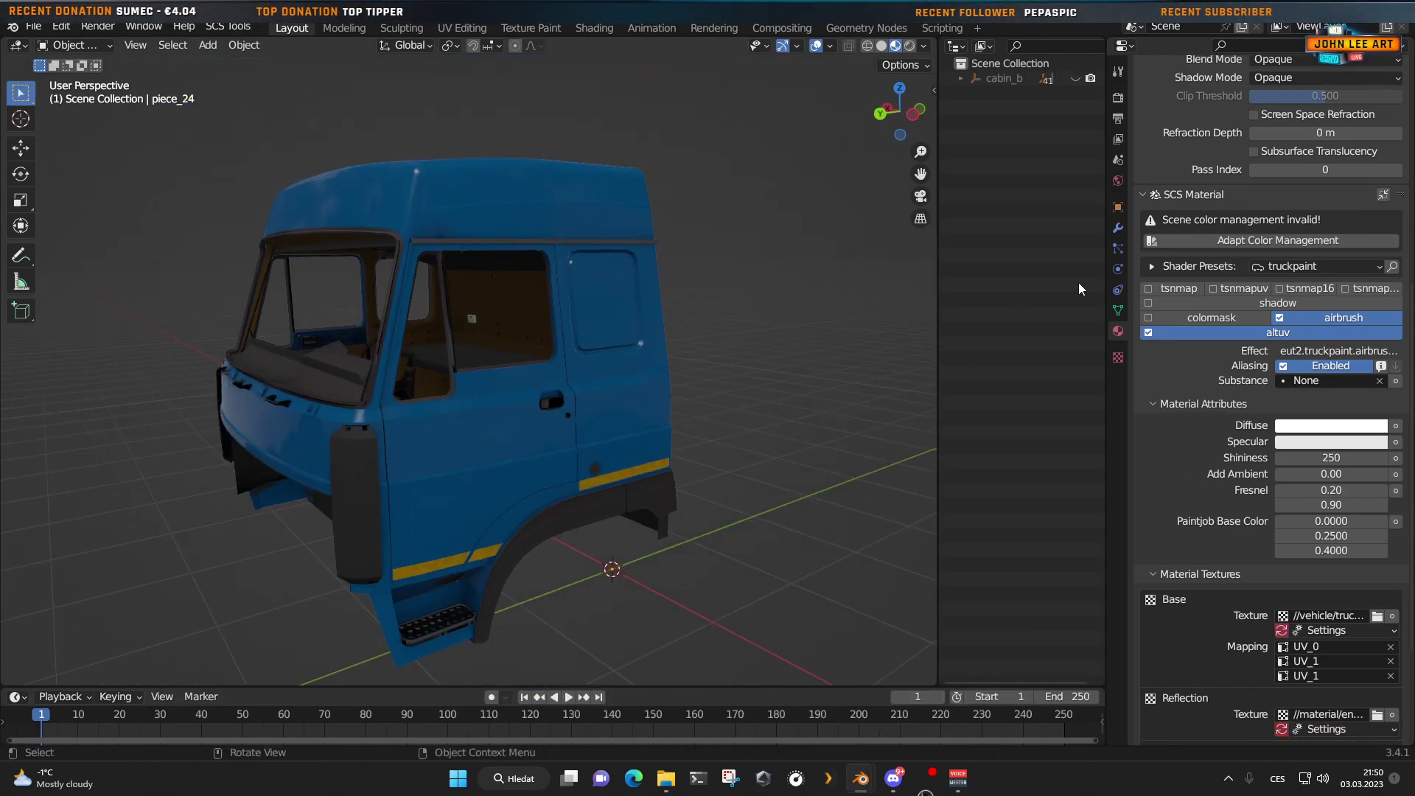
key("alt+Tab")
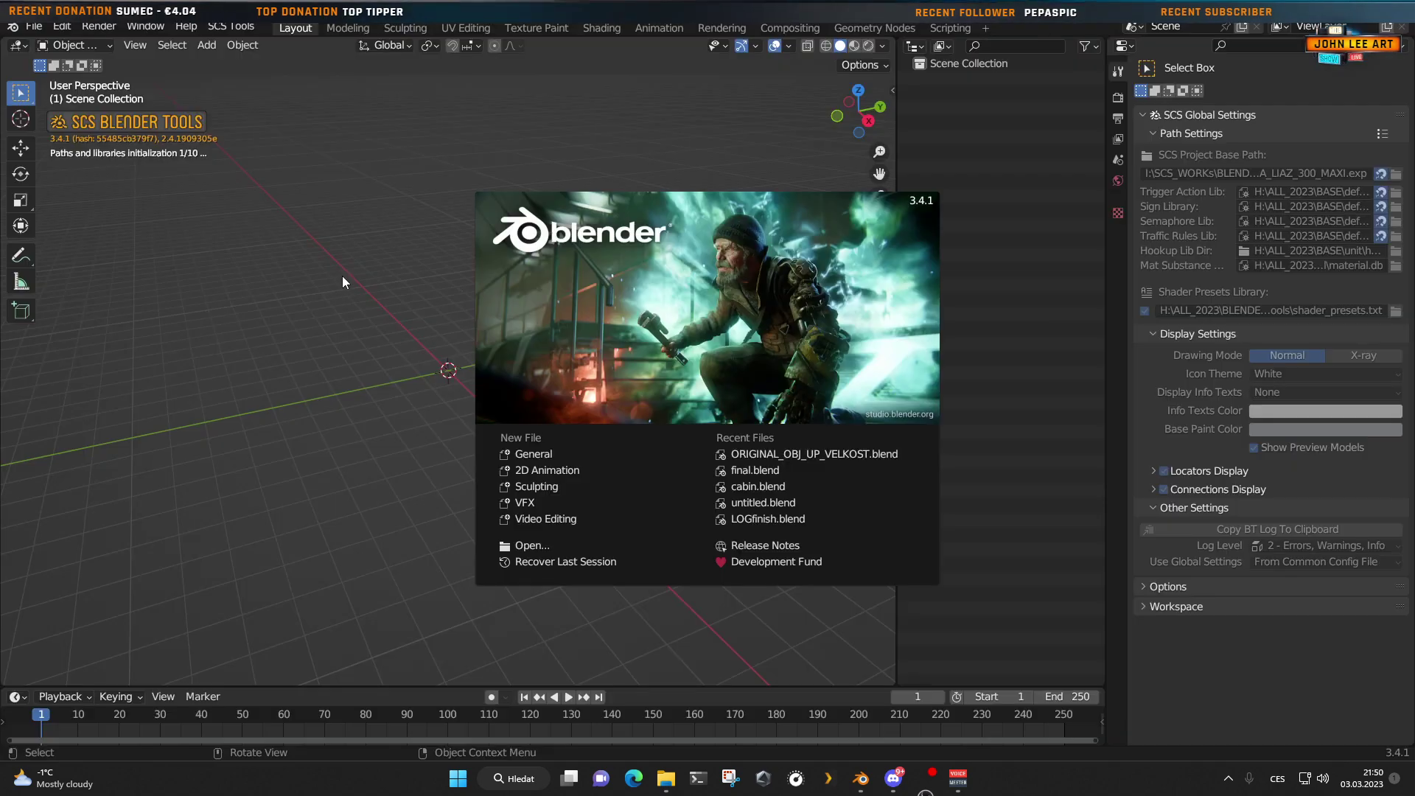
left_click(76, 42)
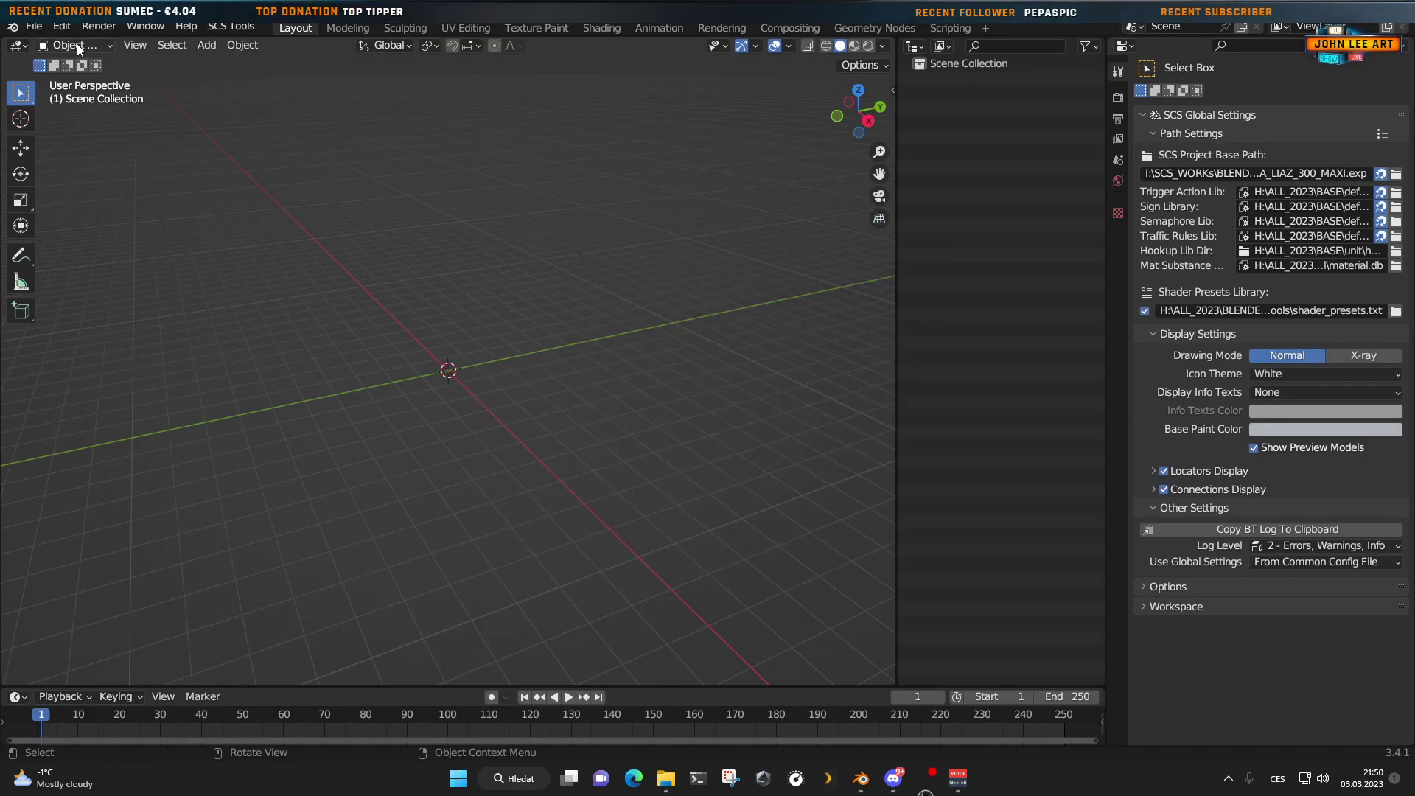
left_click(34, 27)
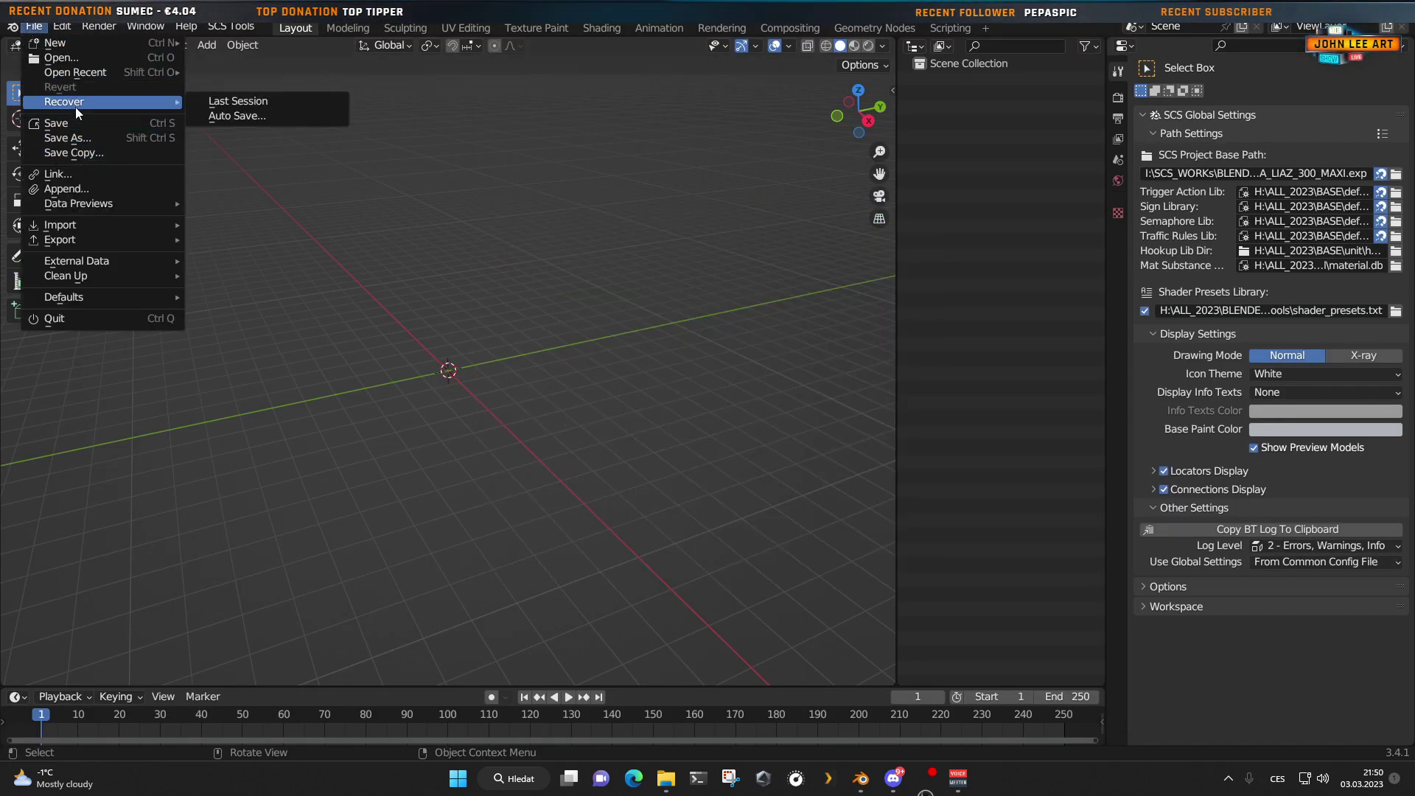
mouse_move(111, 225)
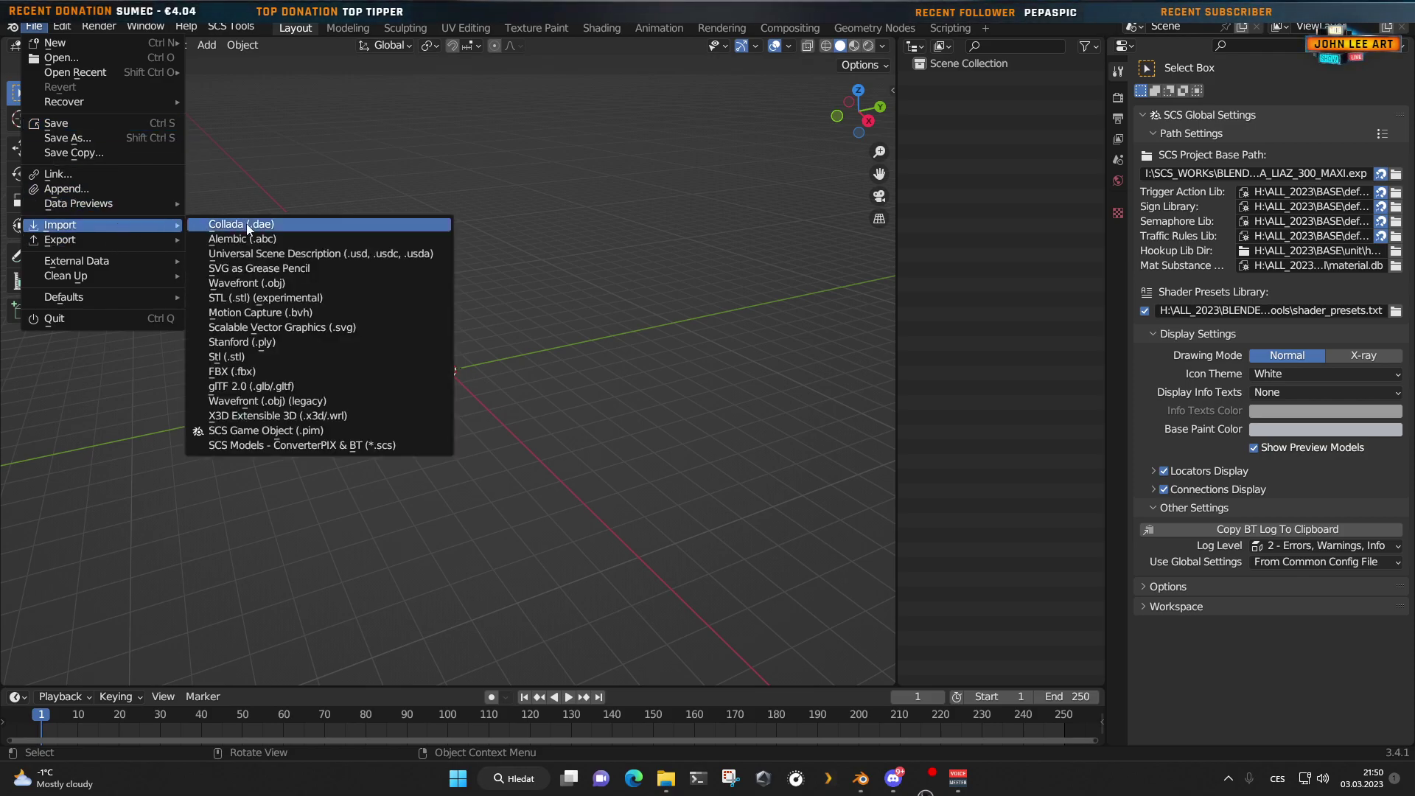
left_click(299, 430)
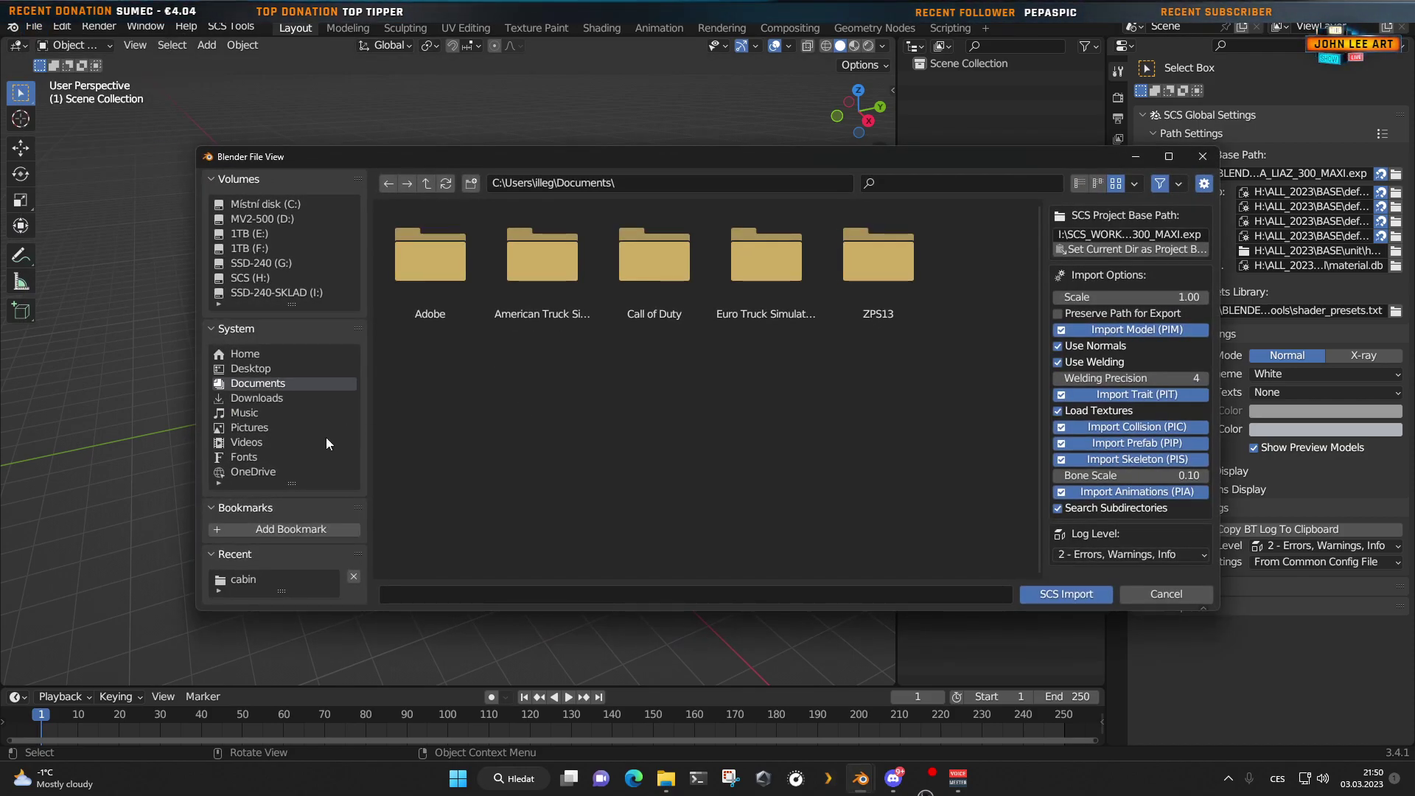
Step: Set the SCS Project Base Path to the LIAZ_300JLA_exp folder inside BLENDER_WORKs\300_VIP
left_click(248, 580)
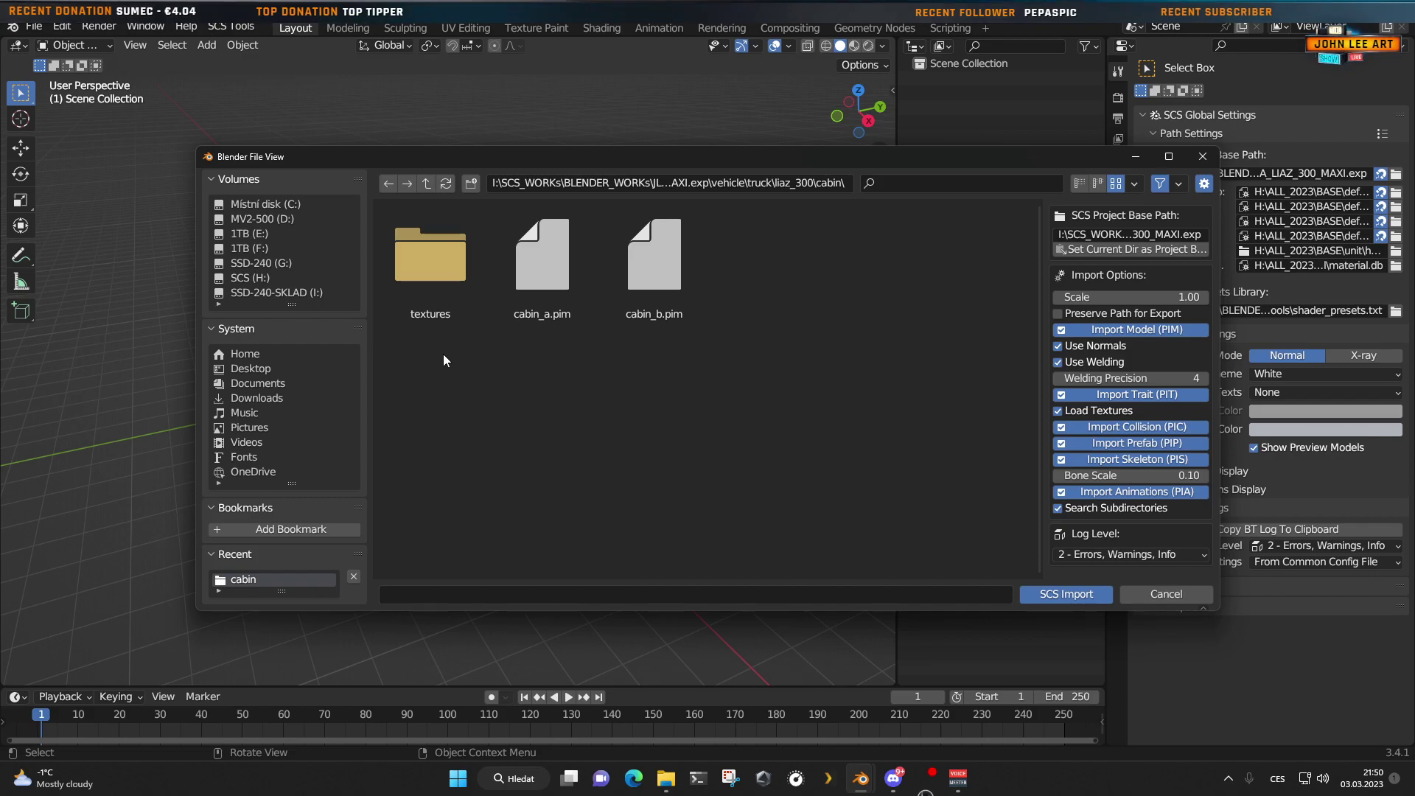
left_click(424, 181)
left_click(425, 181)
left_click(424, 182)
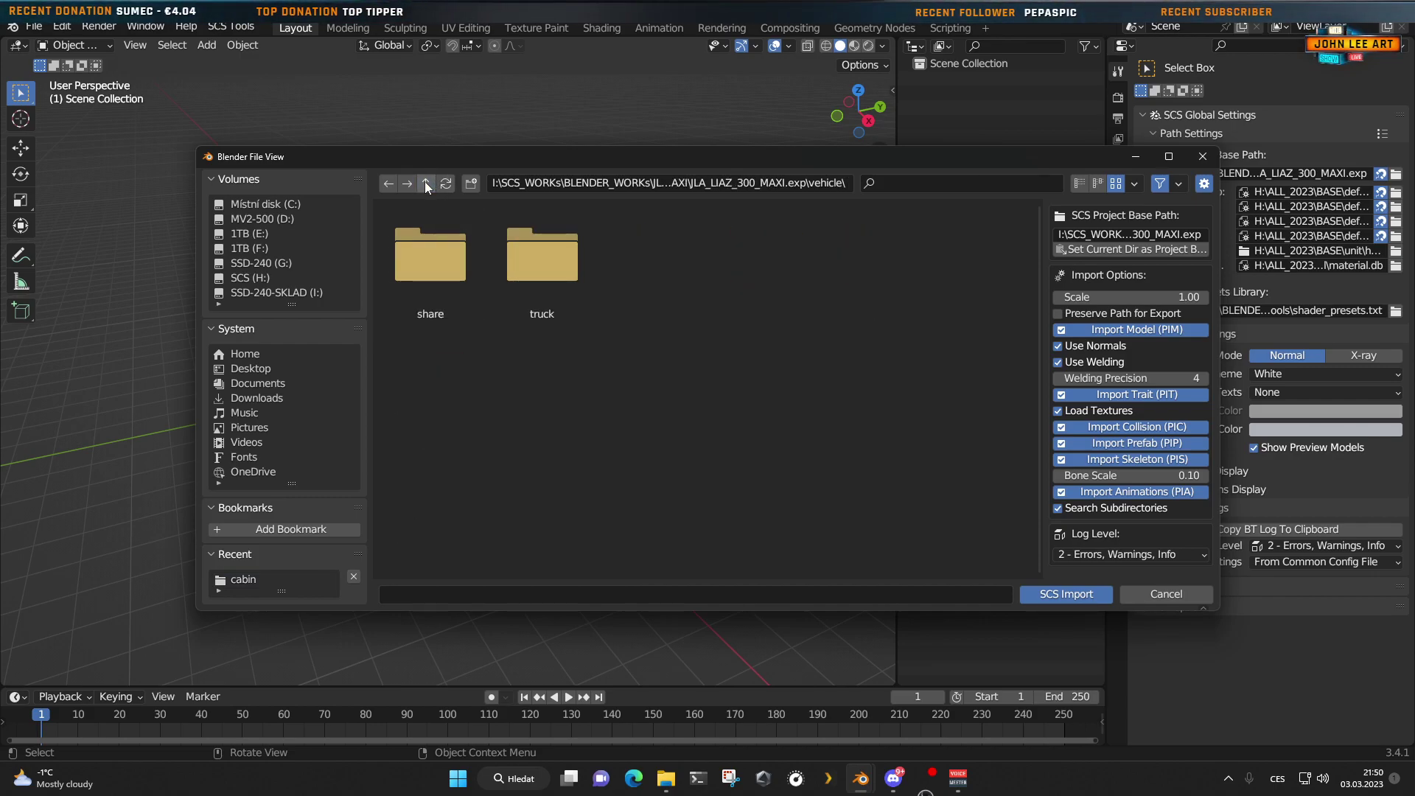
left_click(424, 181)
left_click(425, 181)
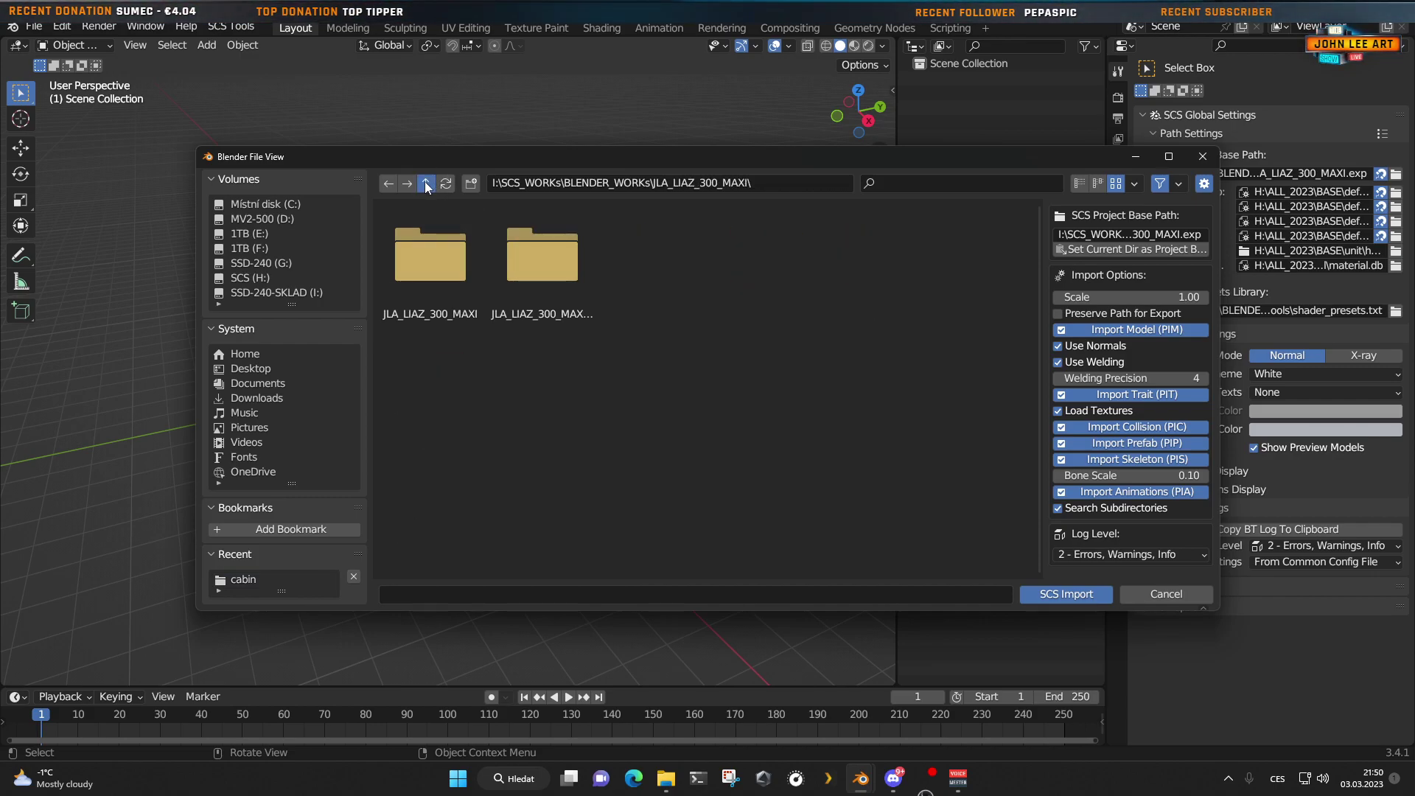
left_click(424, 182)
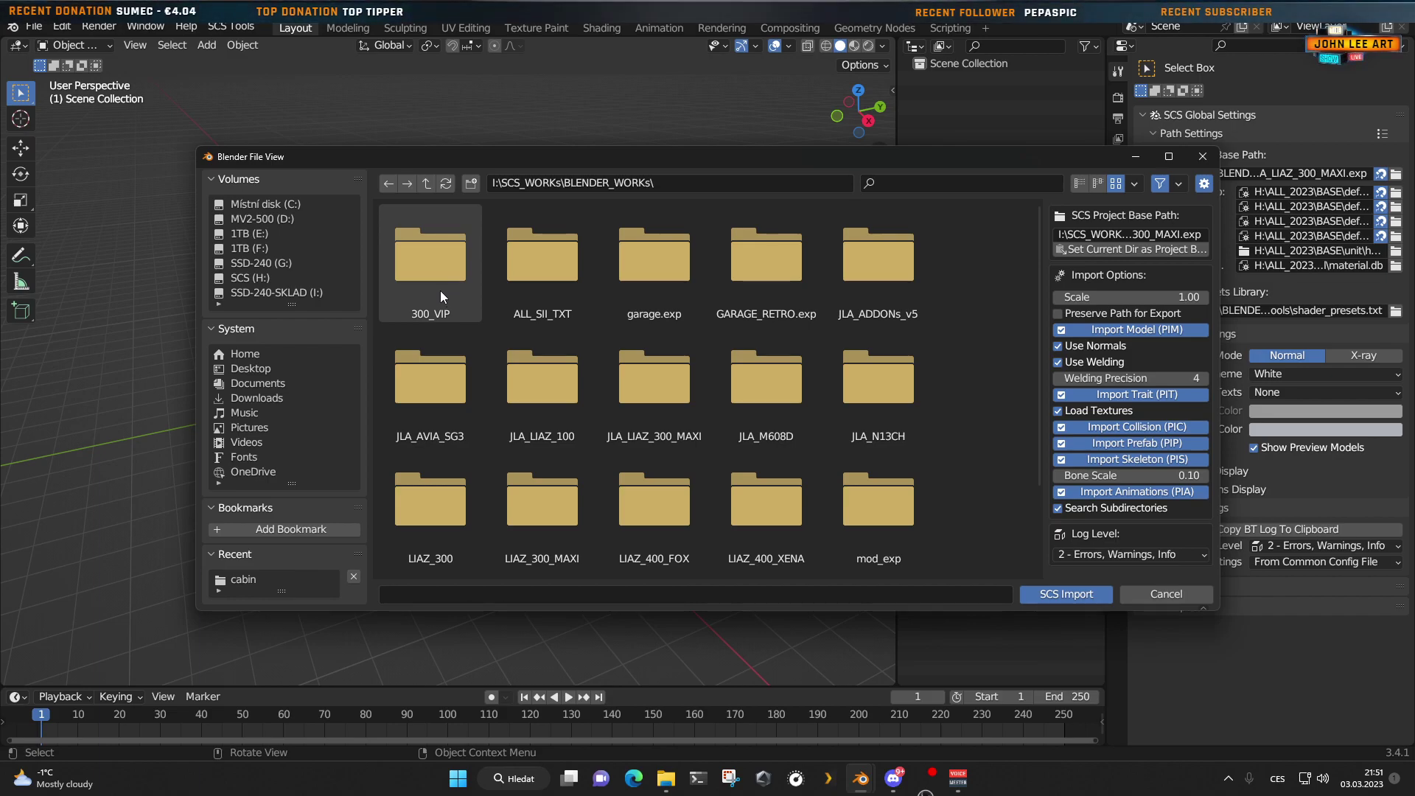
double_click(440, 290)
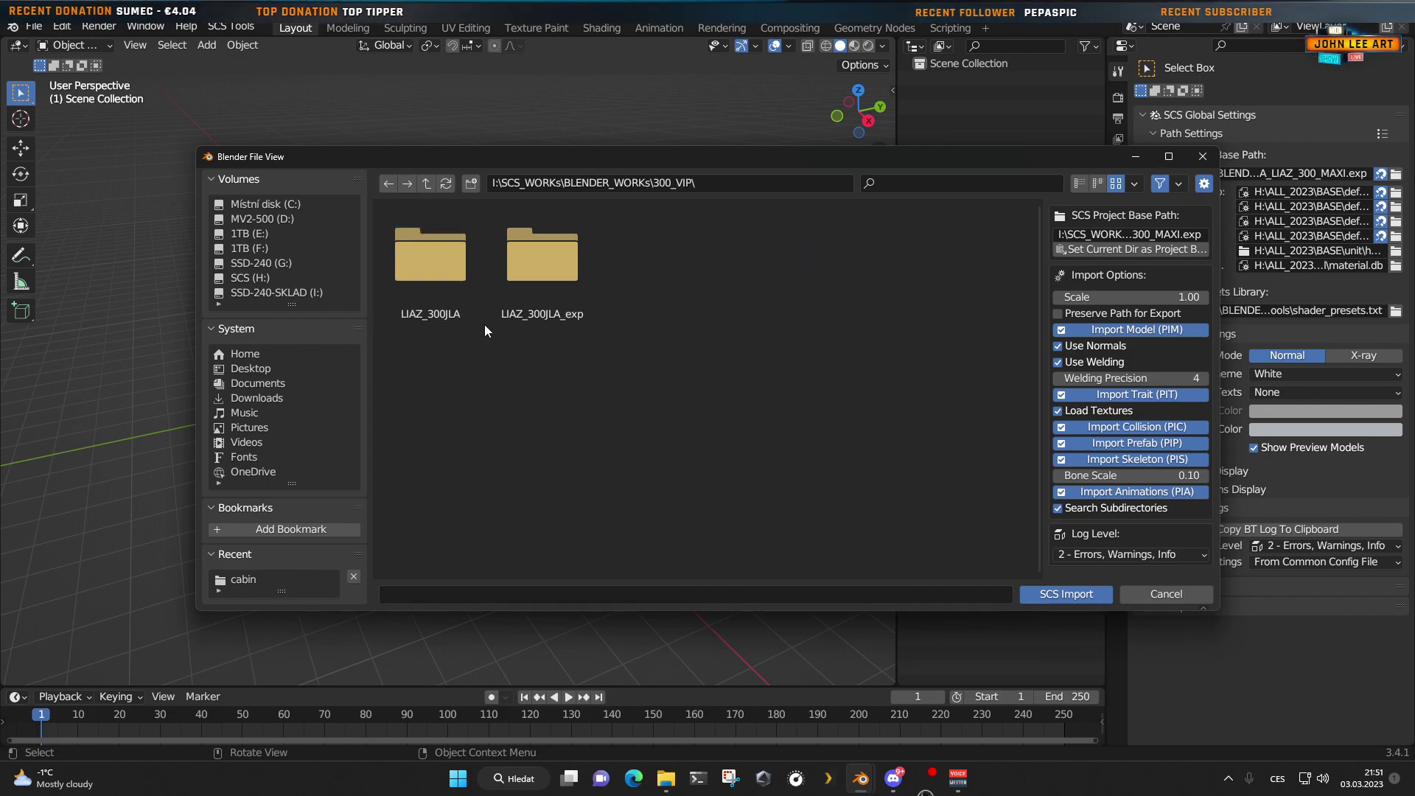
double_click(542, 290)
left_click(1120, 250)
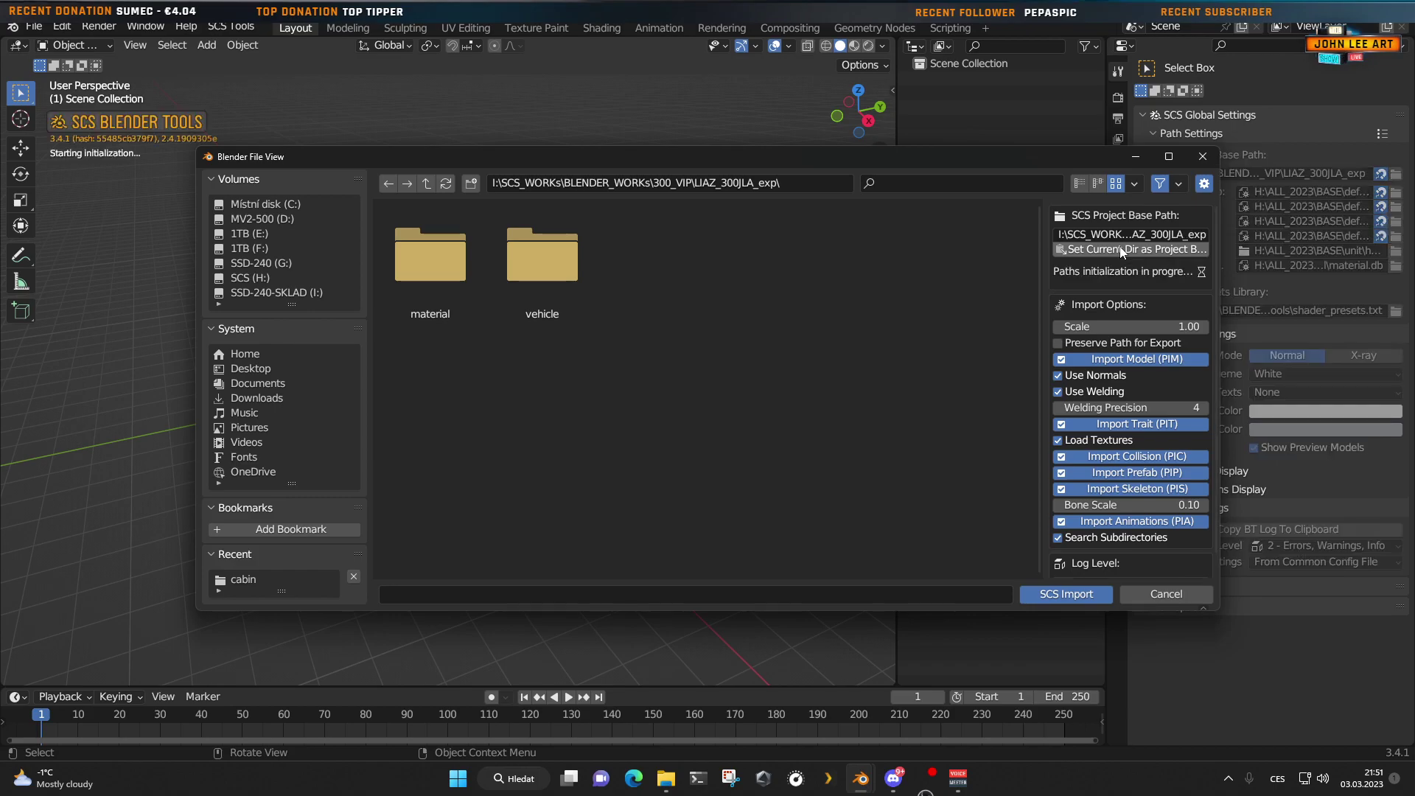
Step: Import the chassis model chs_4x2_sh.pim from the vehicle\truck\liaz_300 folder
double_click(545, 282)
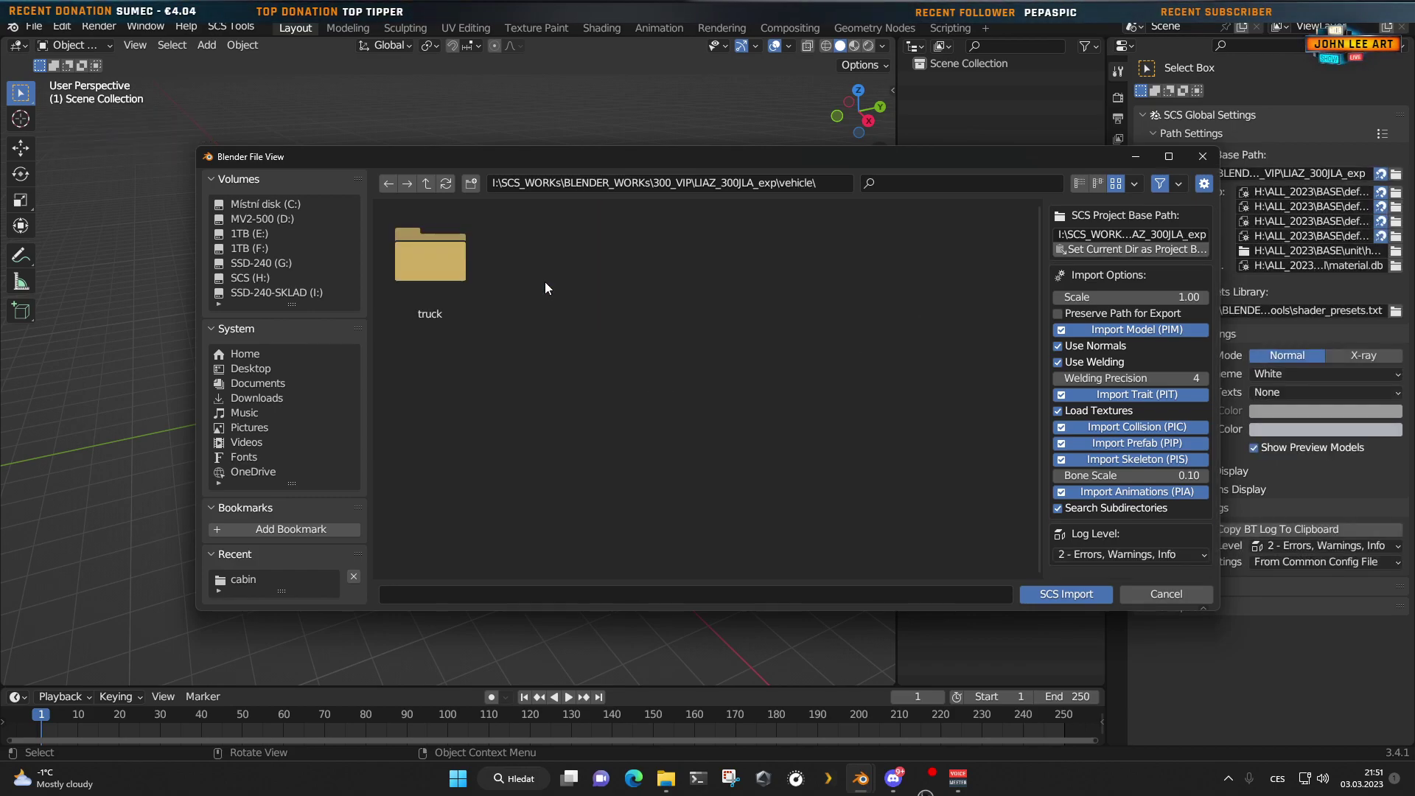
double_click(420, 275)
double_click(420, 276)
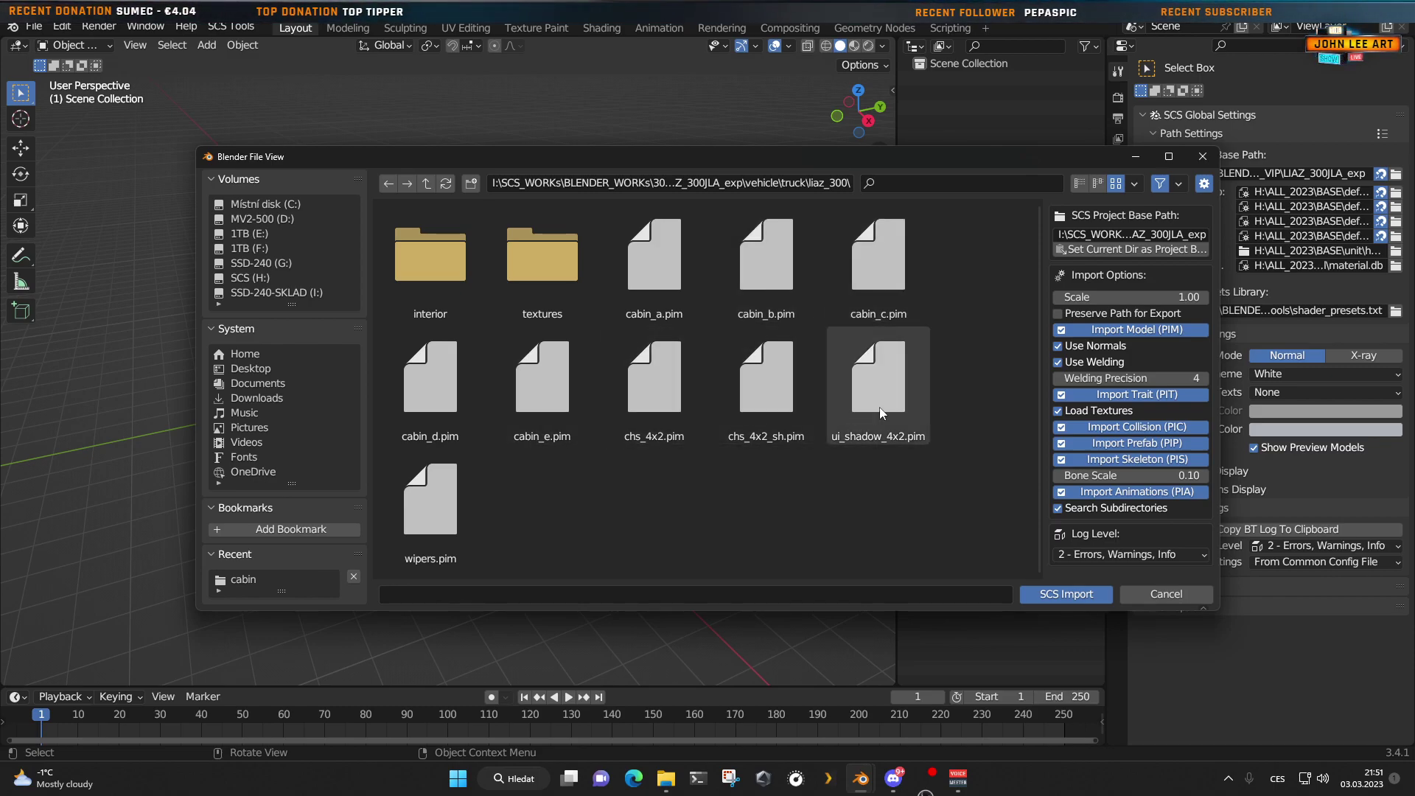
double_click(770, 406)
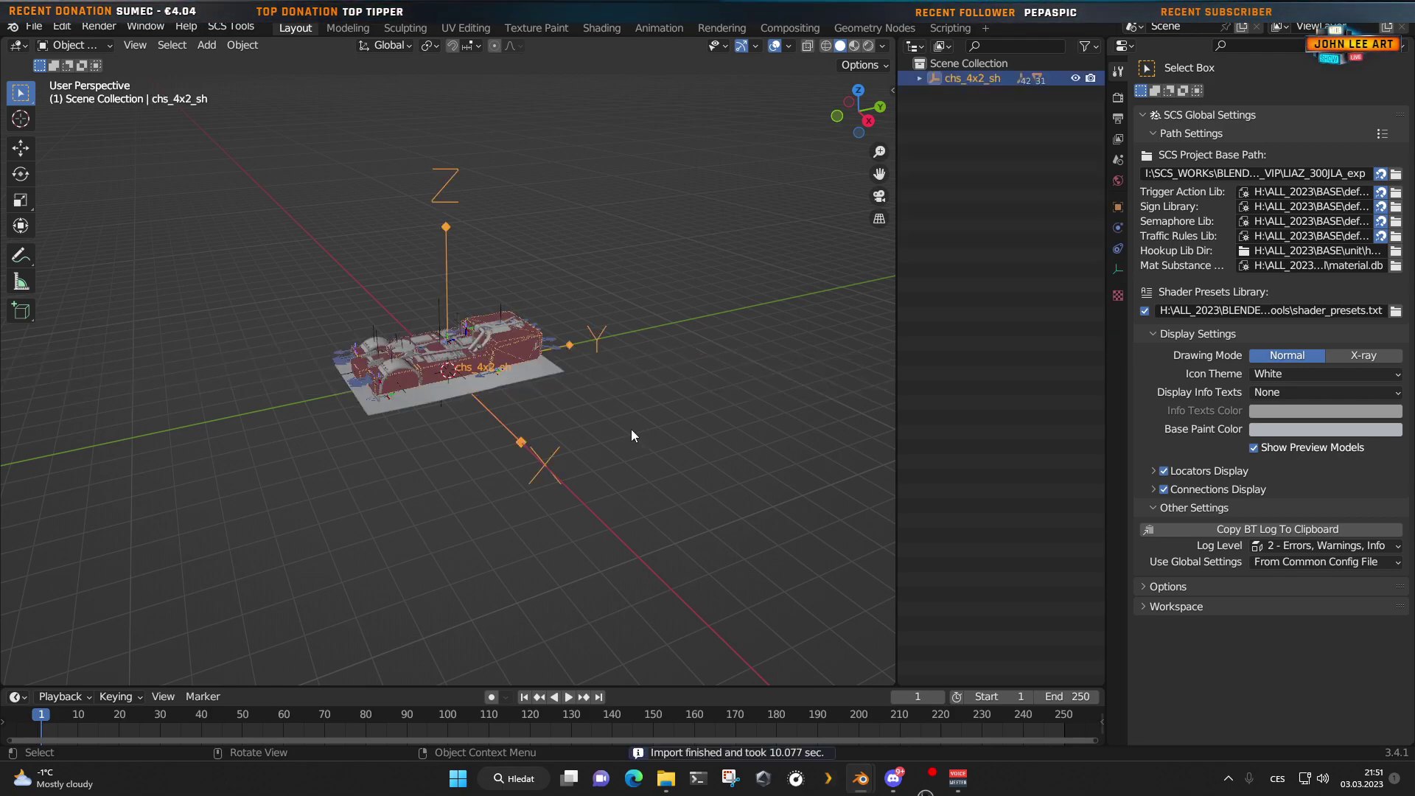
Step: Show only the chassis's mesh models with the SCS visibility tools, hiding its locators and collision shapes
scroll(561, 417, "up", 5)
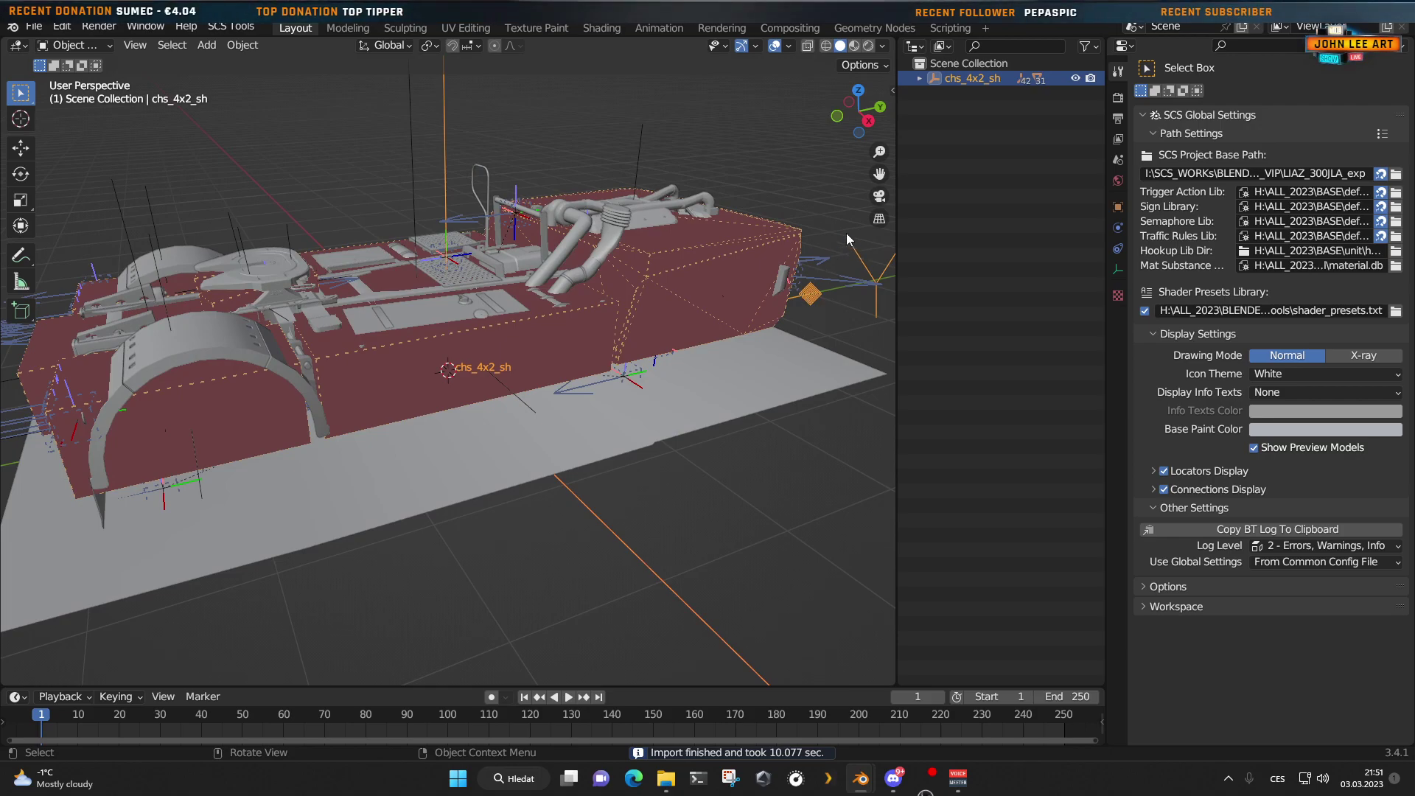
key("n")
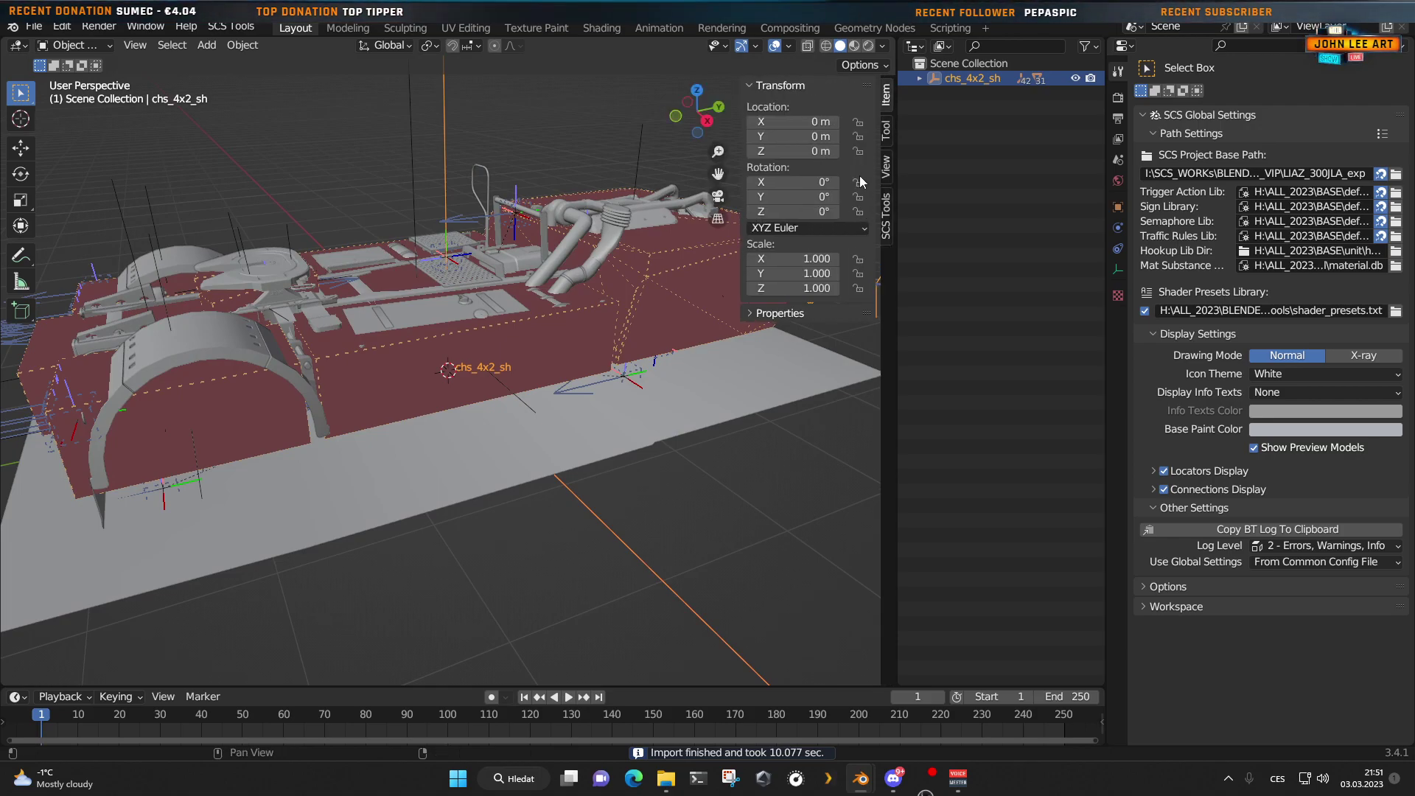
left_click(887, 237)
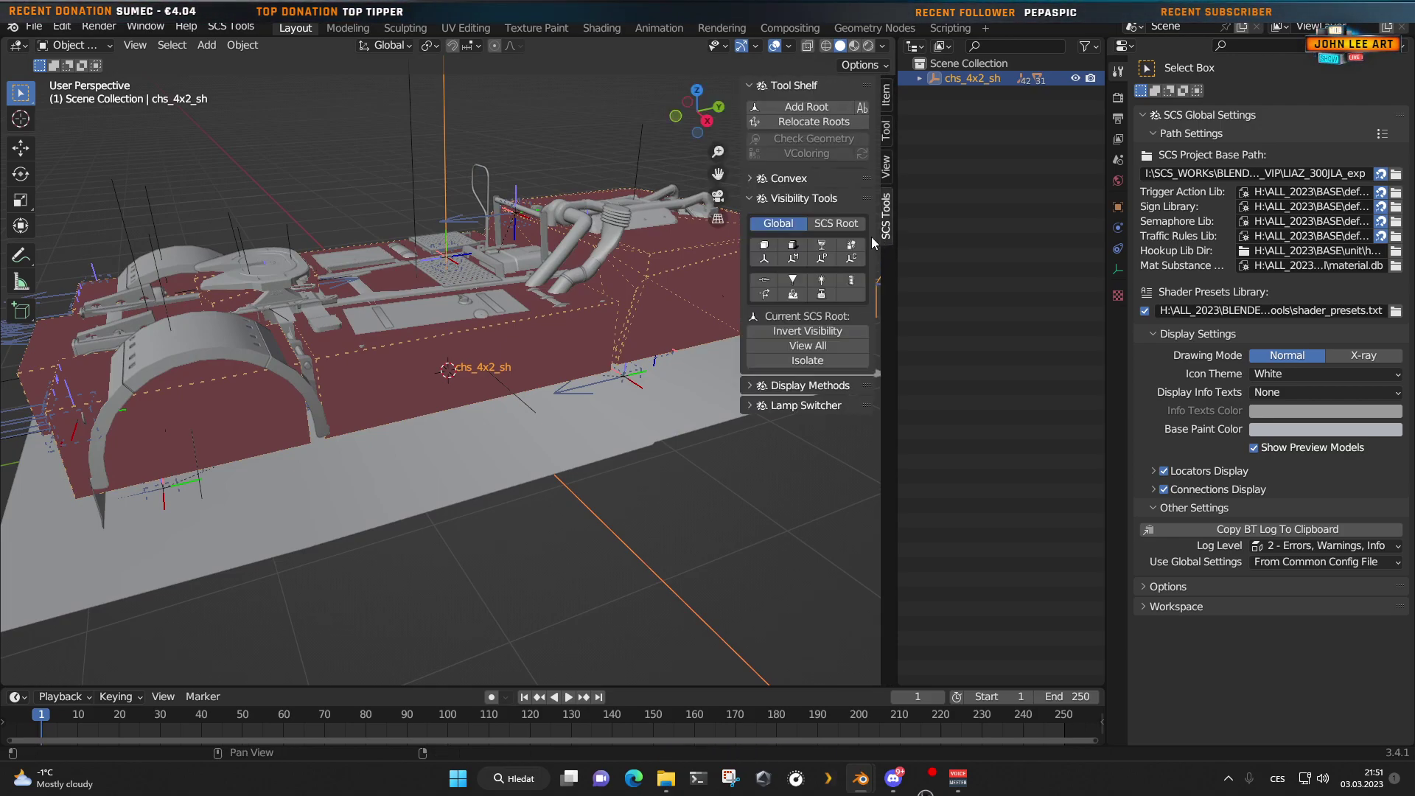
left_click(766, 248)
key("n")
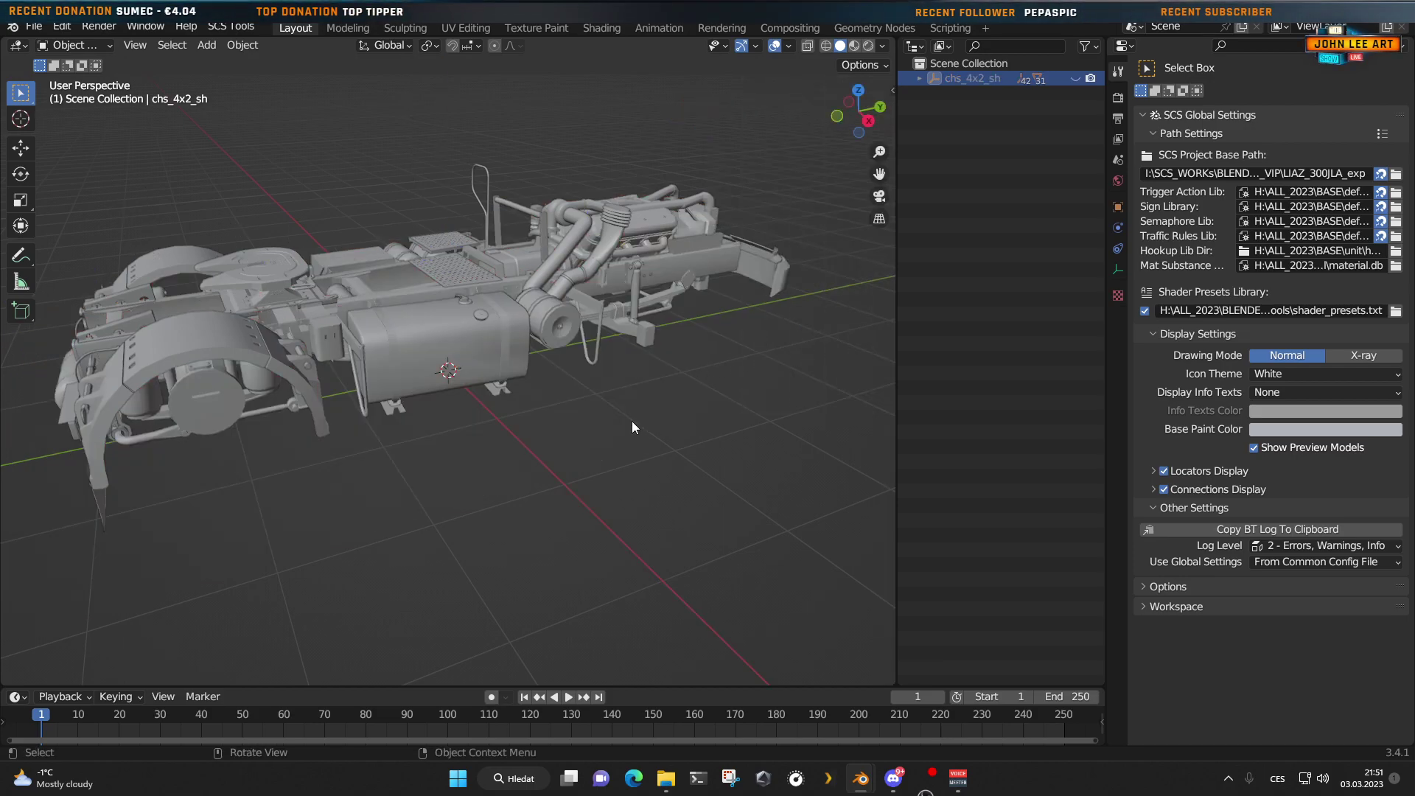
Step: Examine the imported 4x2 chassis from several sides, including the front bumper, air tanks, spare wheel and rear mudguards
middle_click_drag(701, 420, 438, 413)
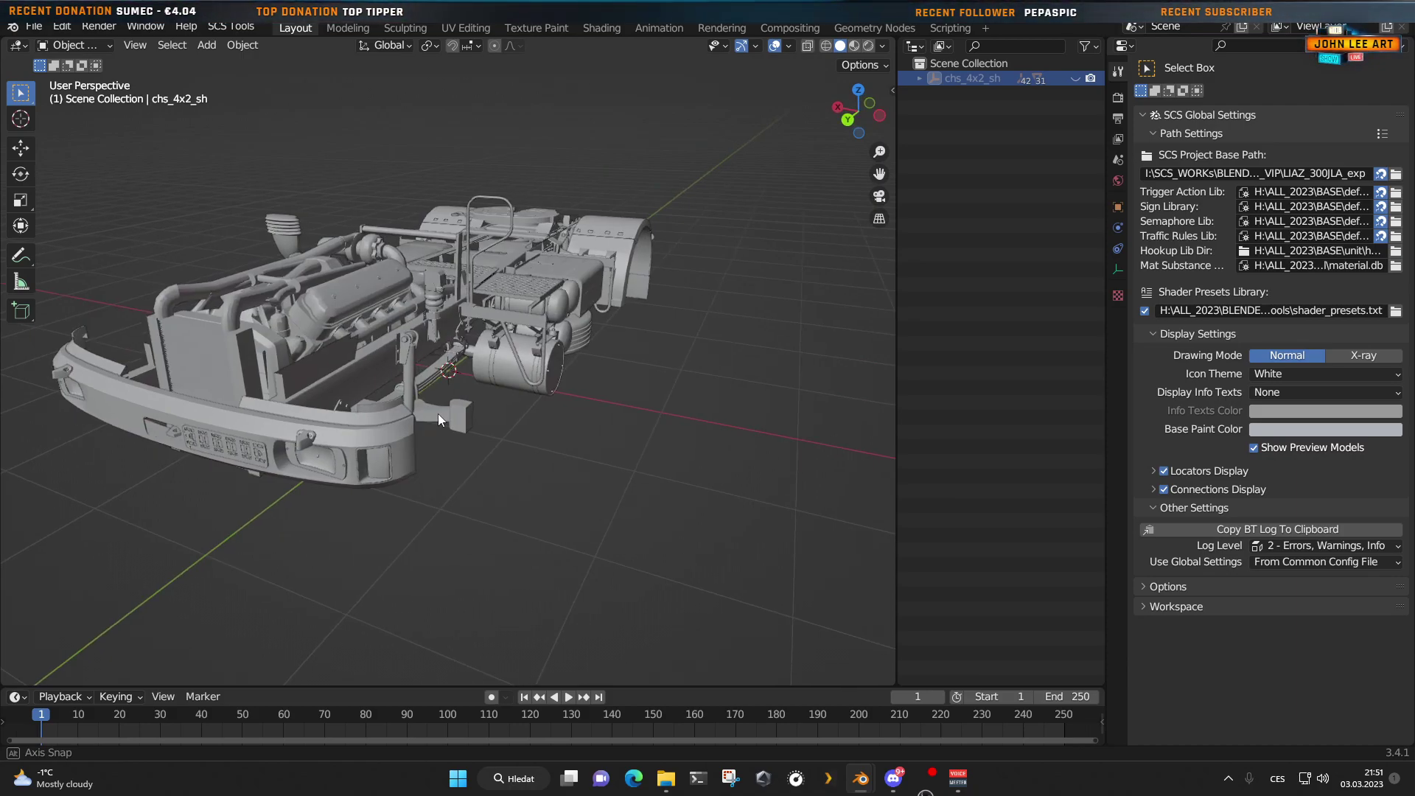
middle_click_drag(438, 413, 387, 403)
left_click(398, 407)
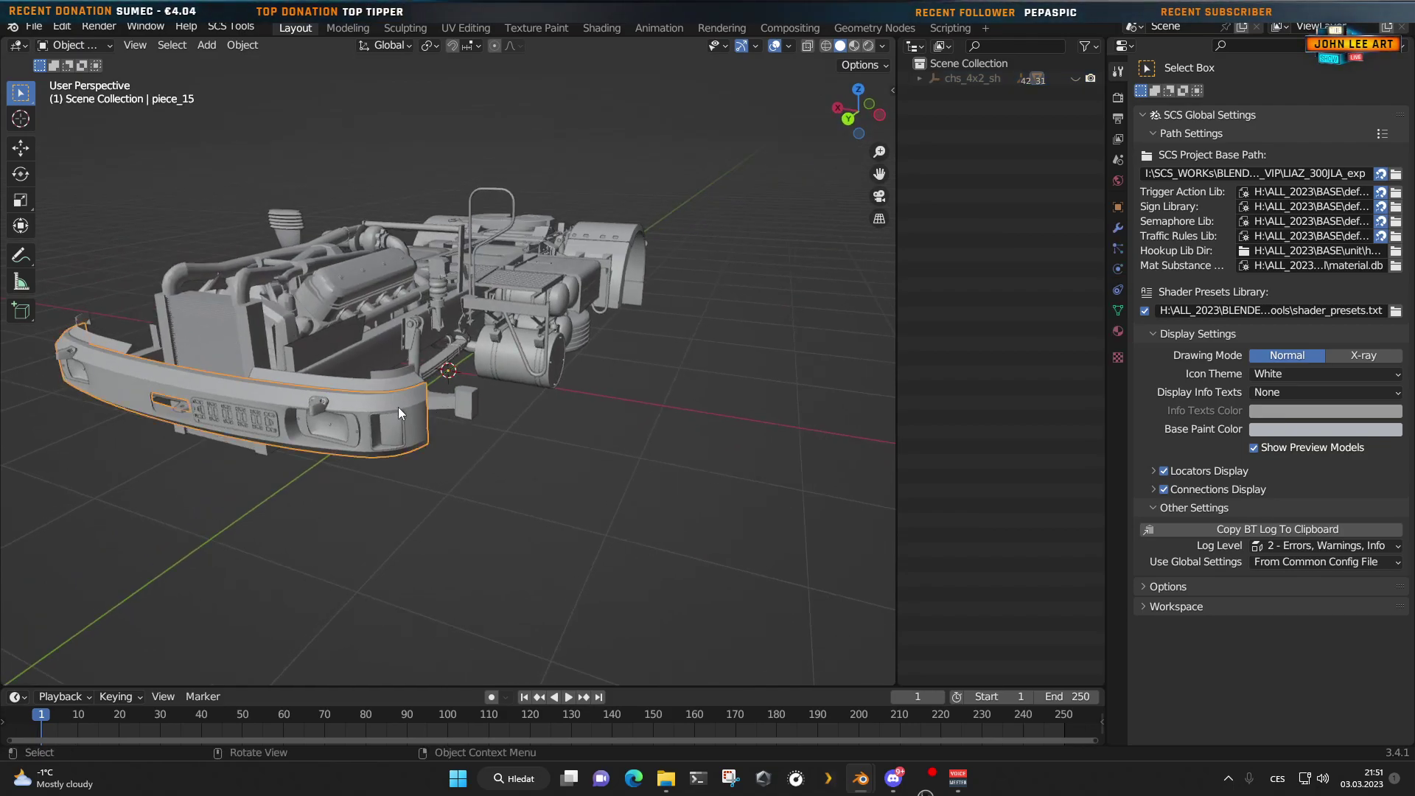
mouse_move(334, 511)
middle_mouse_down()
mouse_move(396, 532)
mouse_move(488, 485)
mouse_move(333, 494)
middle_mouse_up()
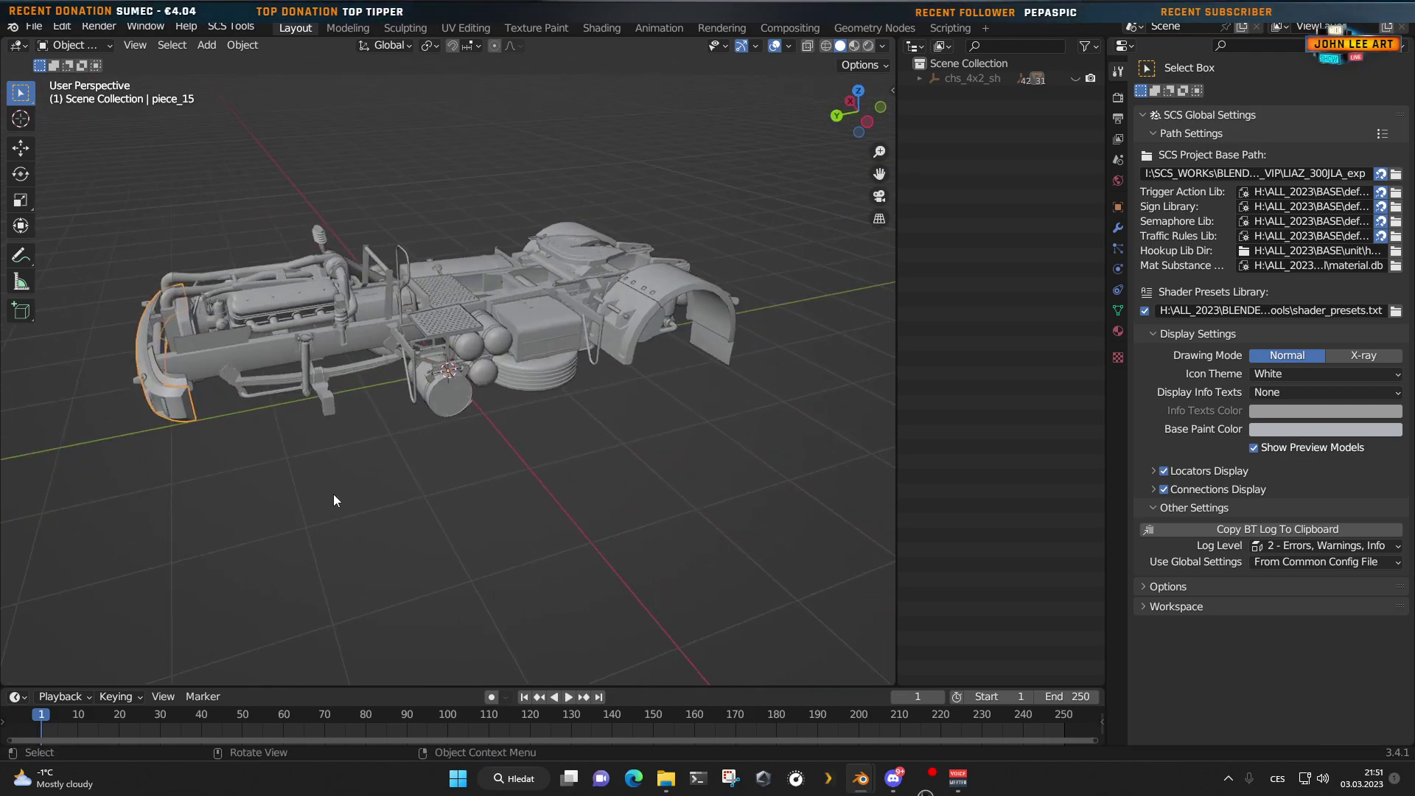
scroll(507, 493, "up", 6)
scroll(534, 480, "down", 4)
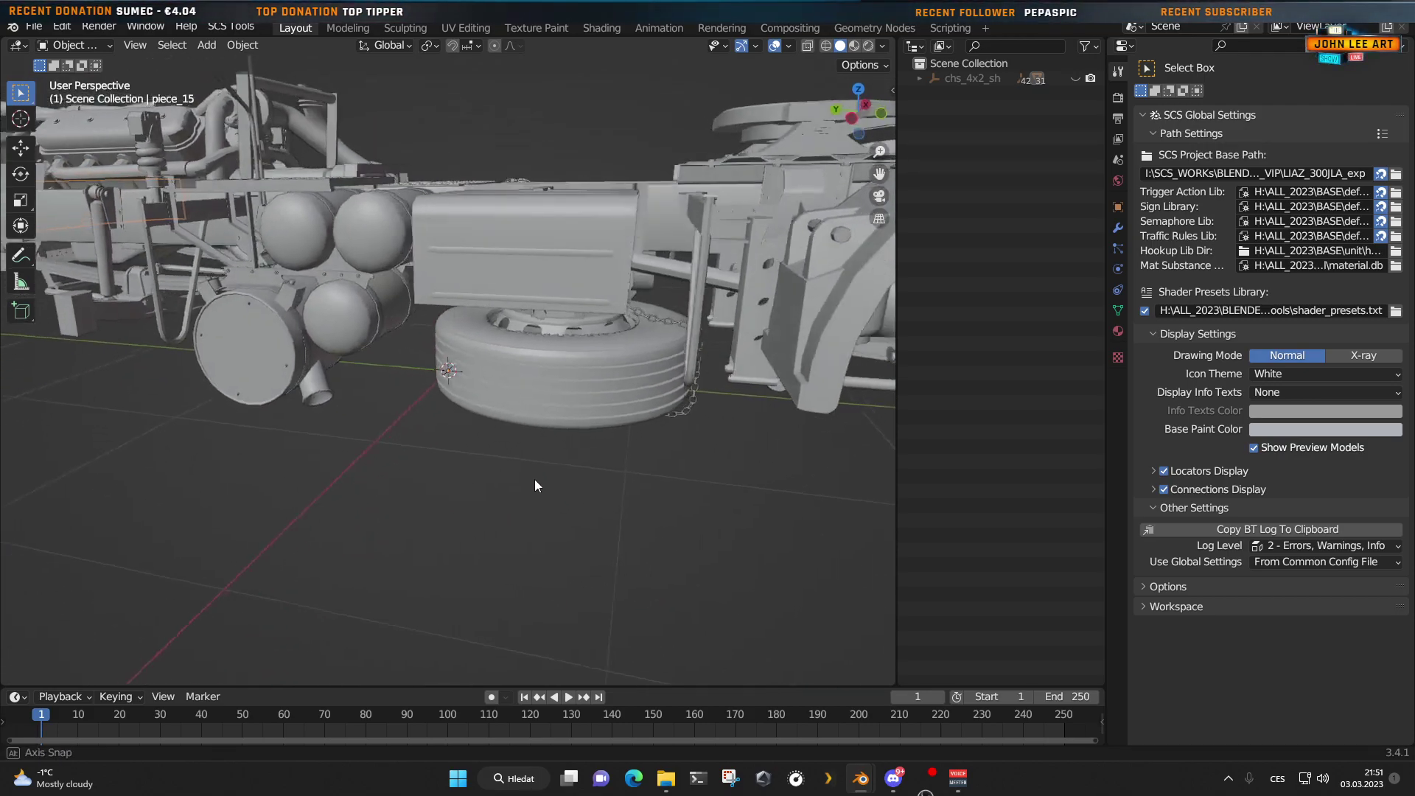
scroll(527, 476, "down", 5)
middle_click_drag(526, 477, 637, 440)
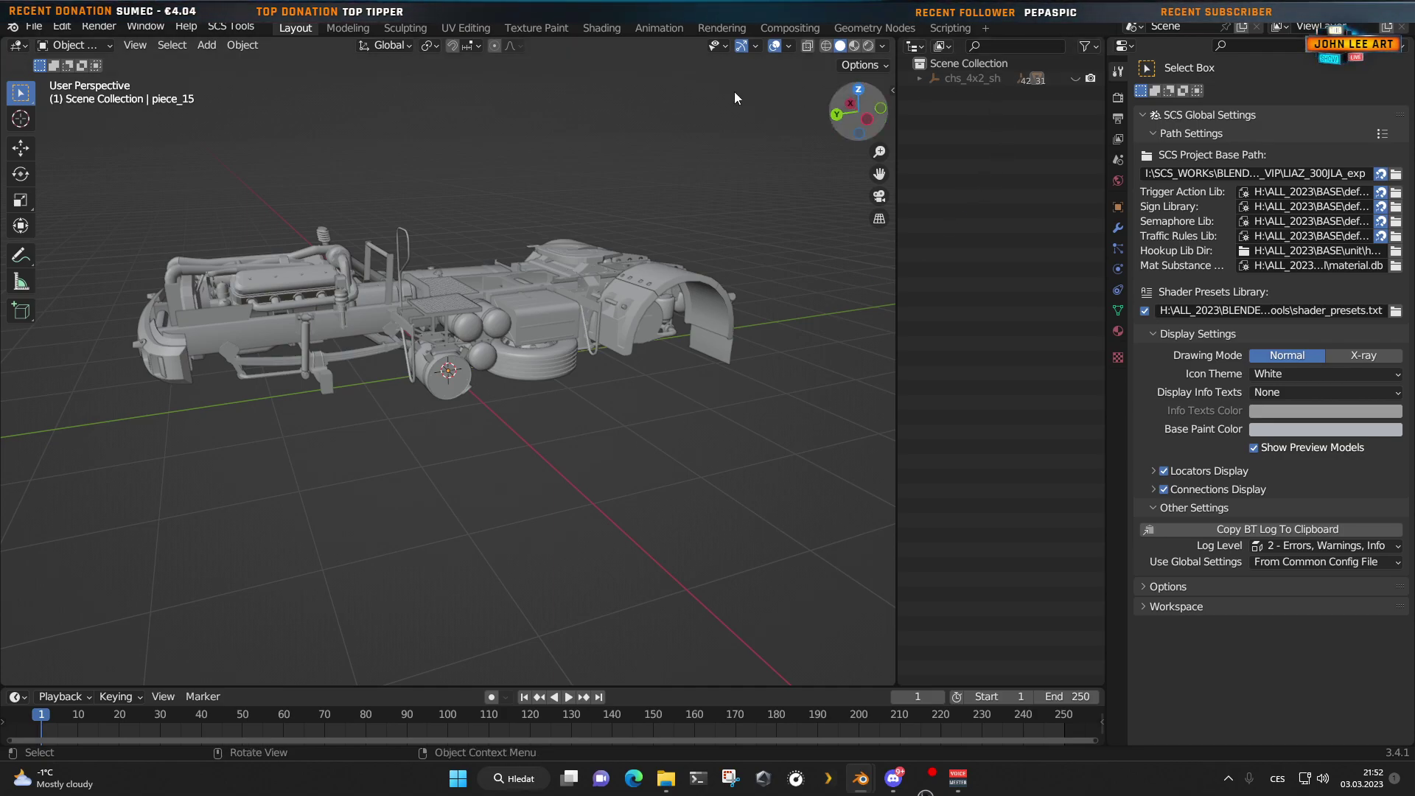
Step: Import the cab model cabin_e.pim from the same liaz_300 folder onto the chassis
left_click(36, 29)
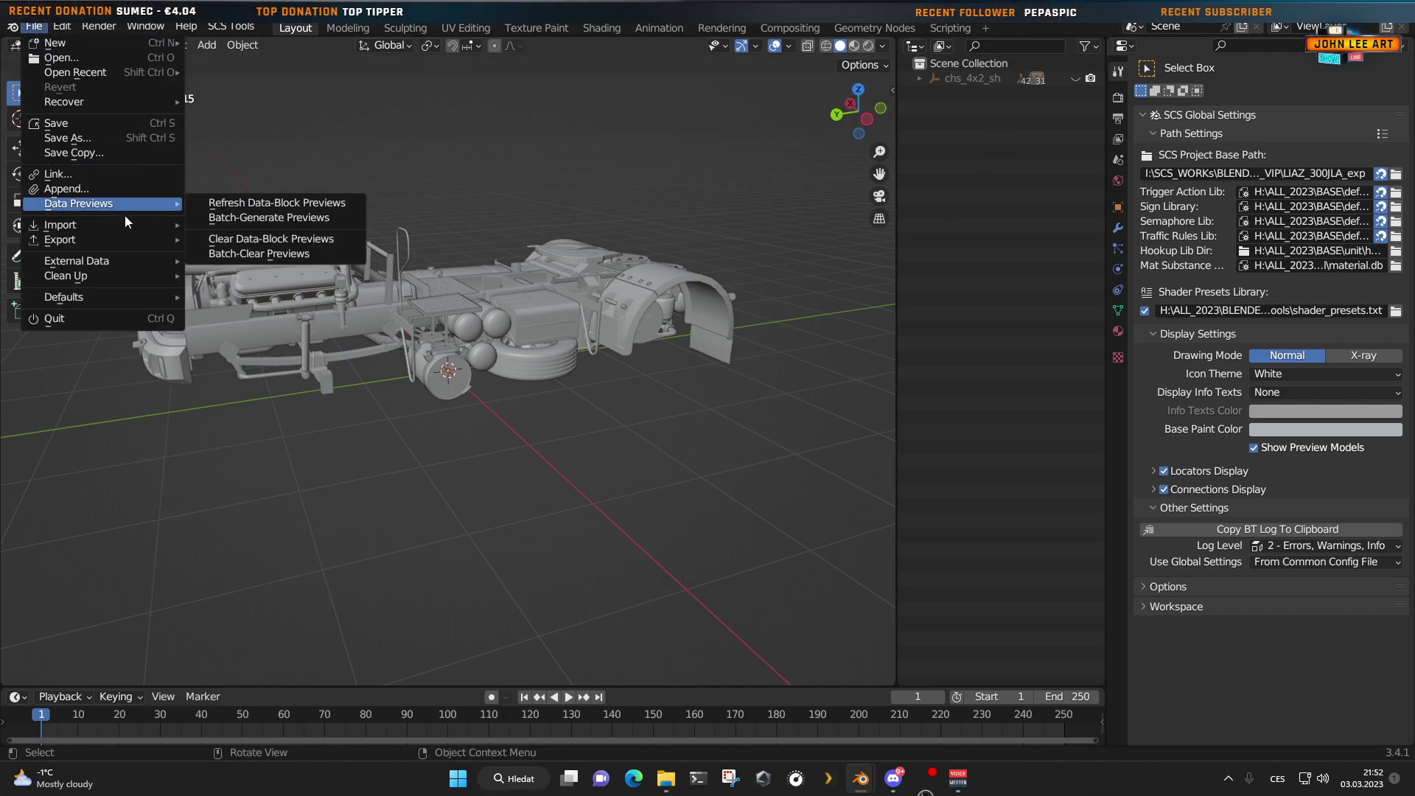
mouse_move(131, 223)
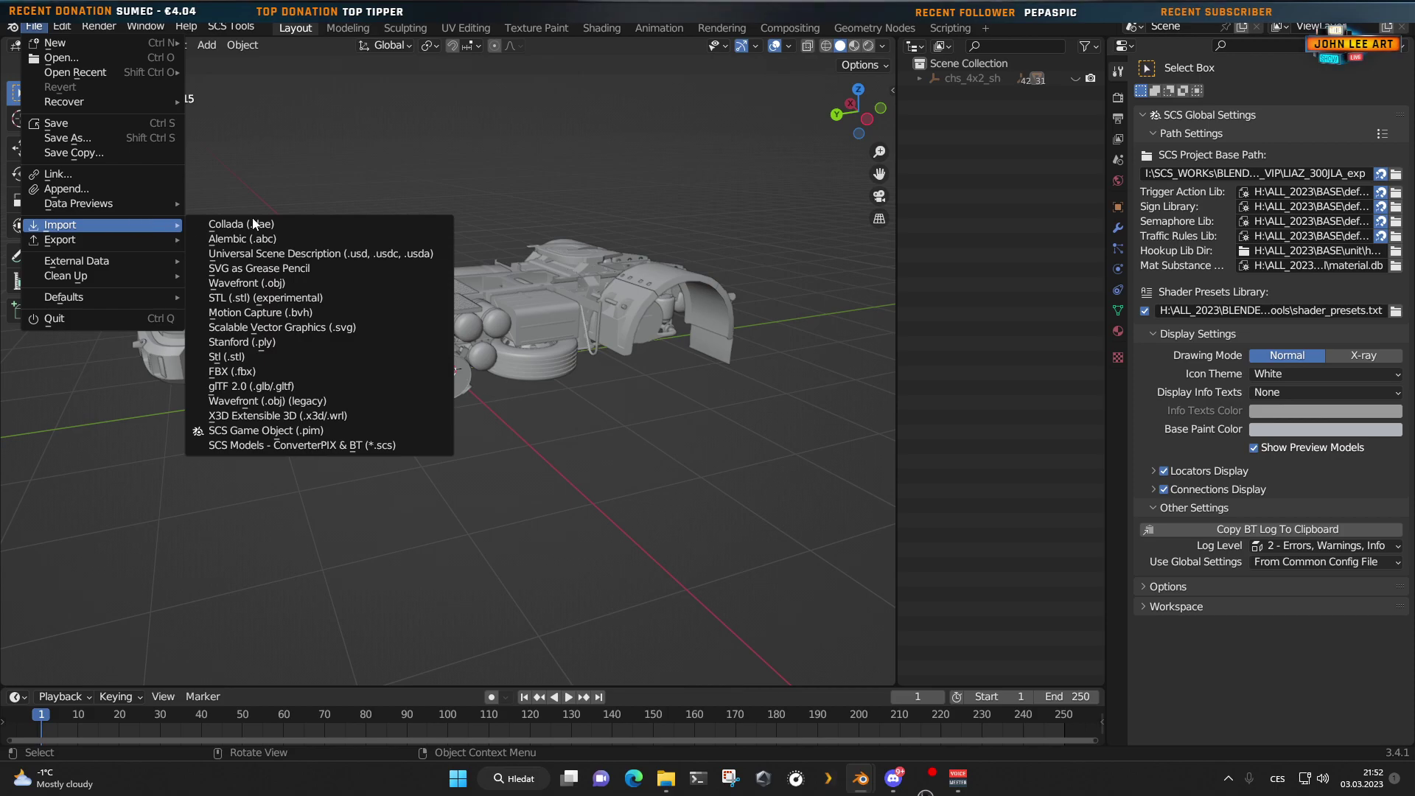
left_click(326, 431)
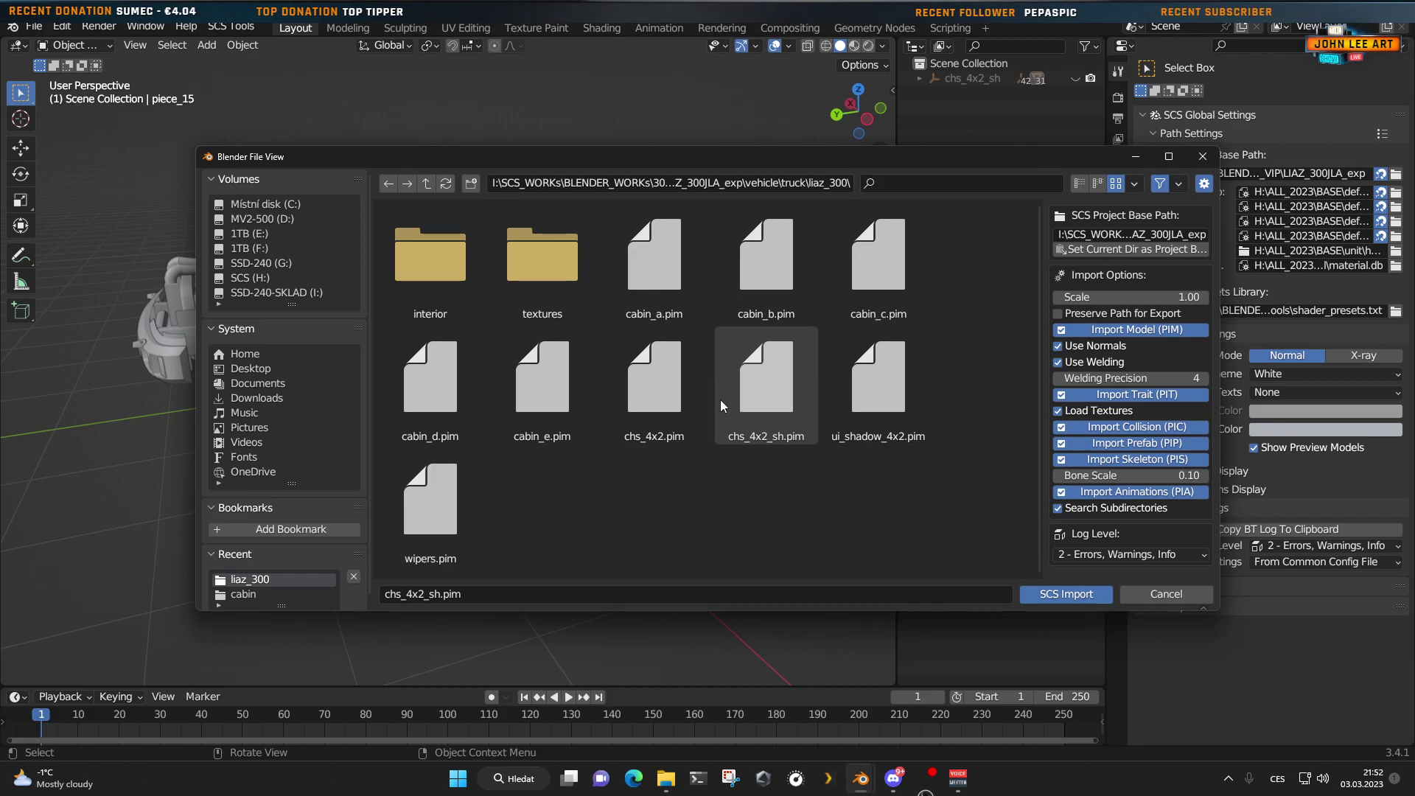
double_click(559, 396)
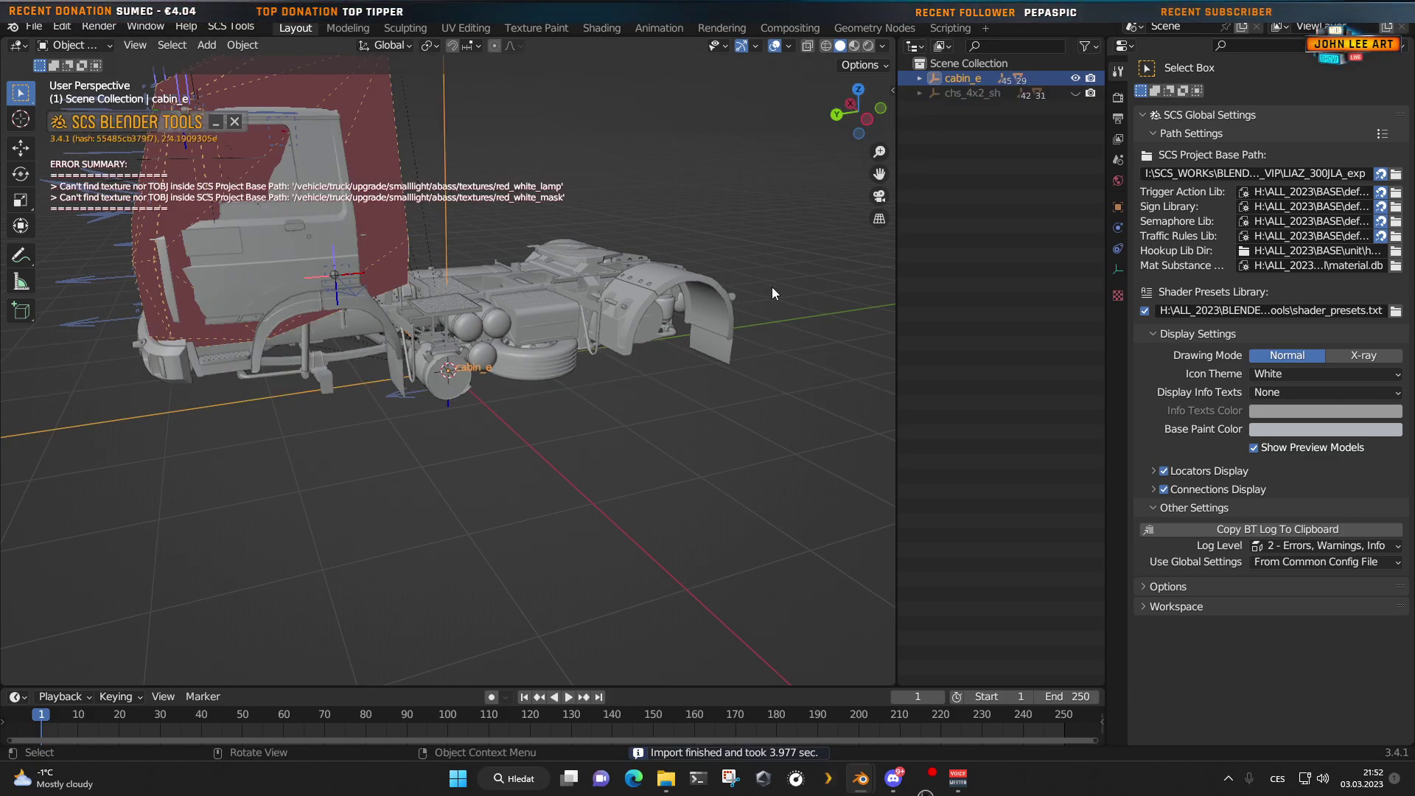
Step: Show only mesh models again so cabin_e's locators and collision shapes are hidden, and dismiss the import error summary
key("n")
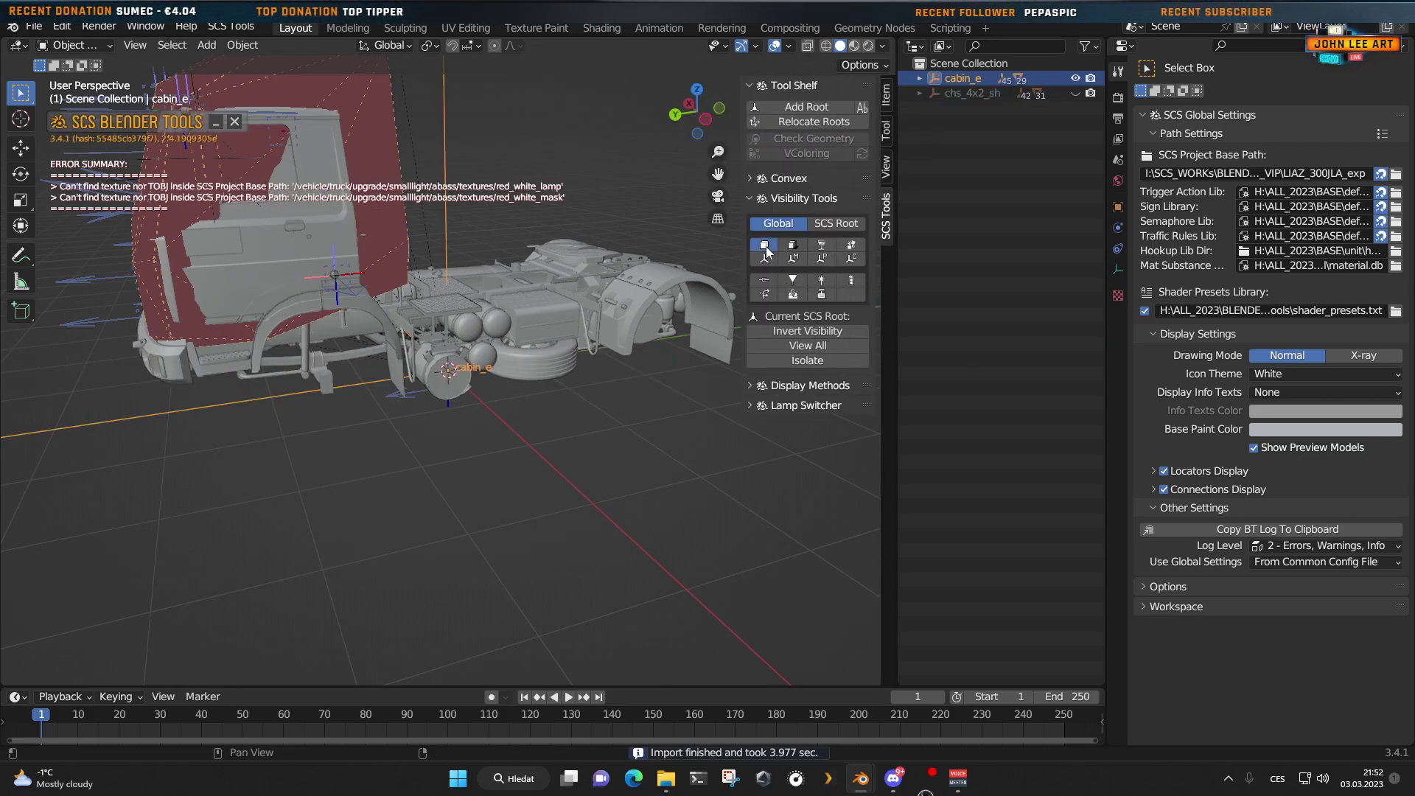
left_click(766, 251)
key("n")
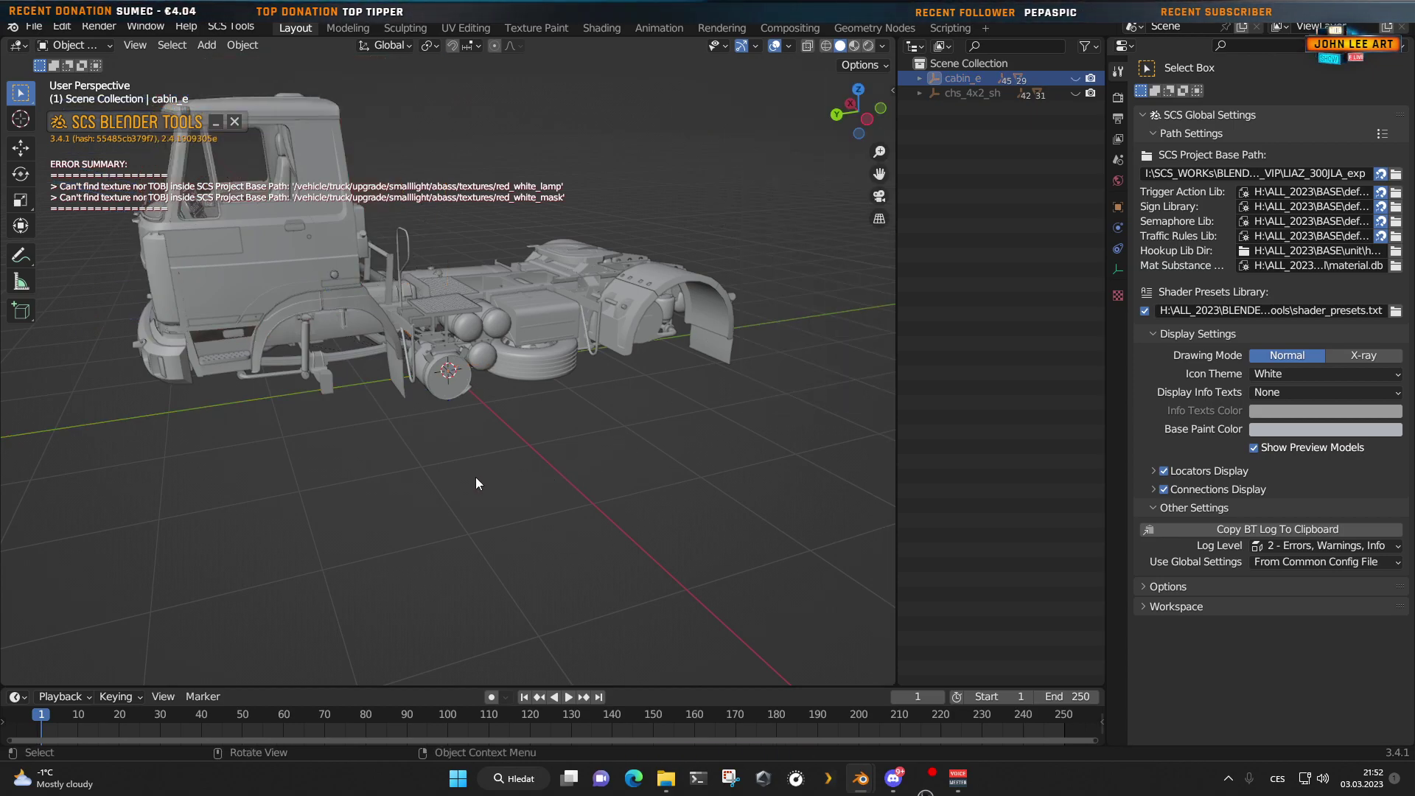
left_click(235, 121)
Step: Display the assembled truck in Material Preview shading and inspect the cab's side, step and front mudguard area
middle_click_drag(317, 295, 458, 396)
scroll(446, 410, "up", 4)
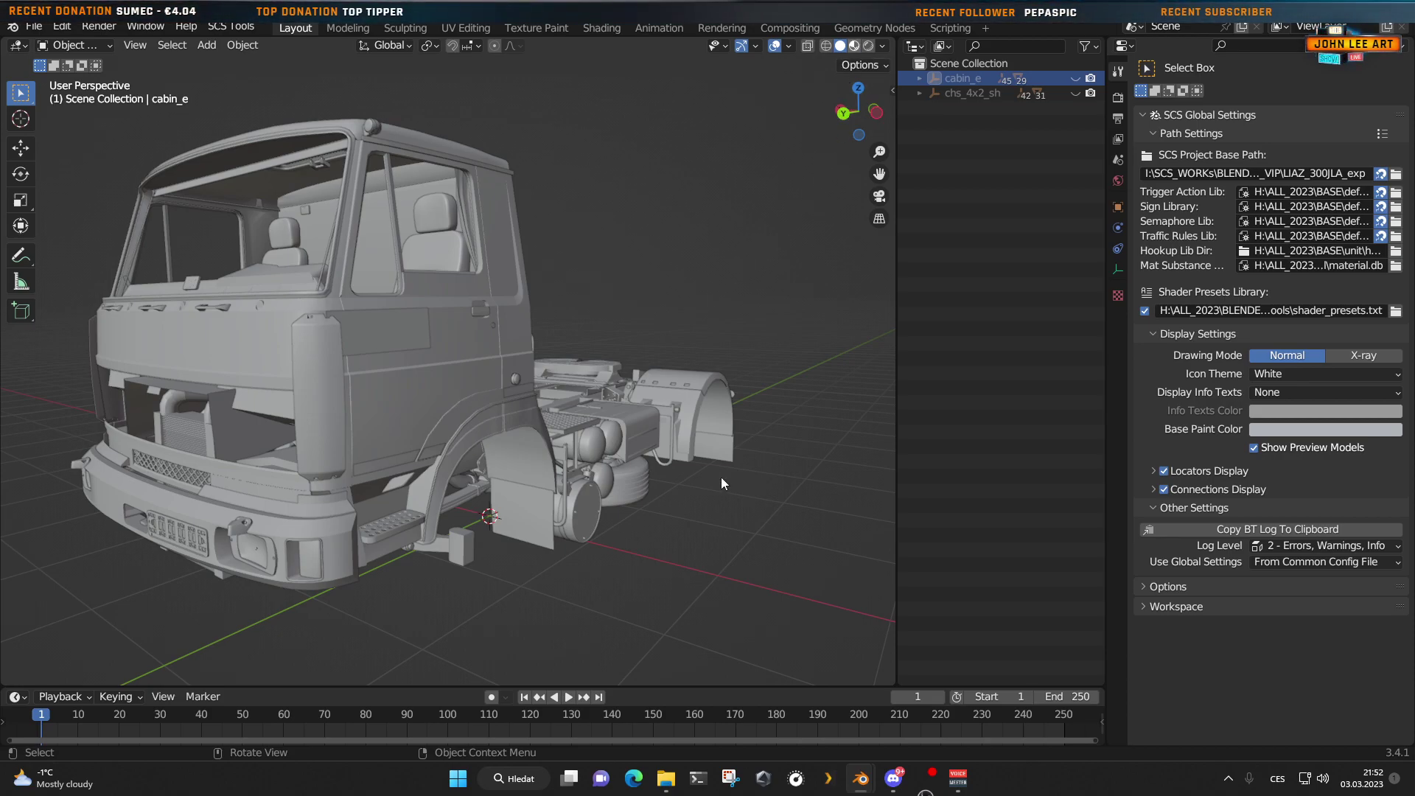
key("z")
key("2")
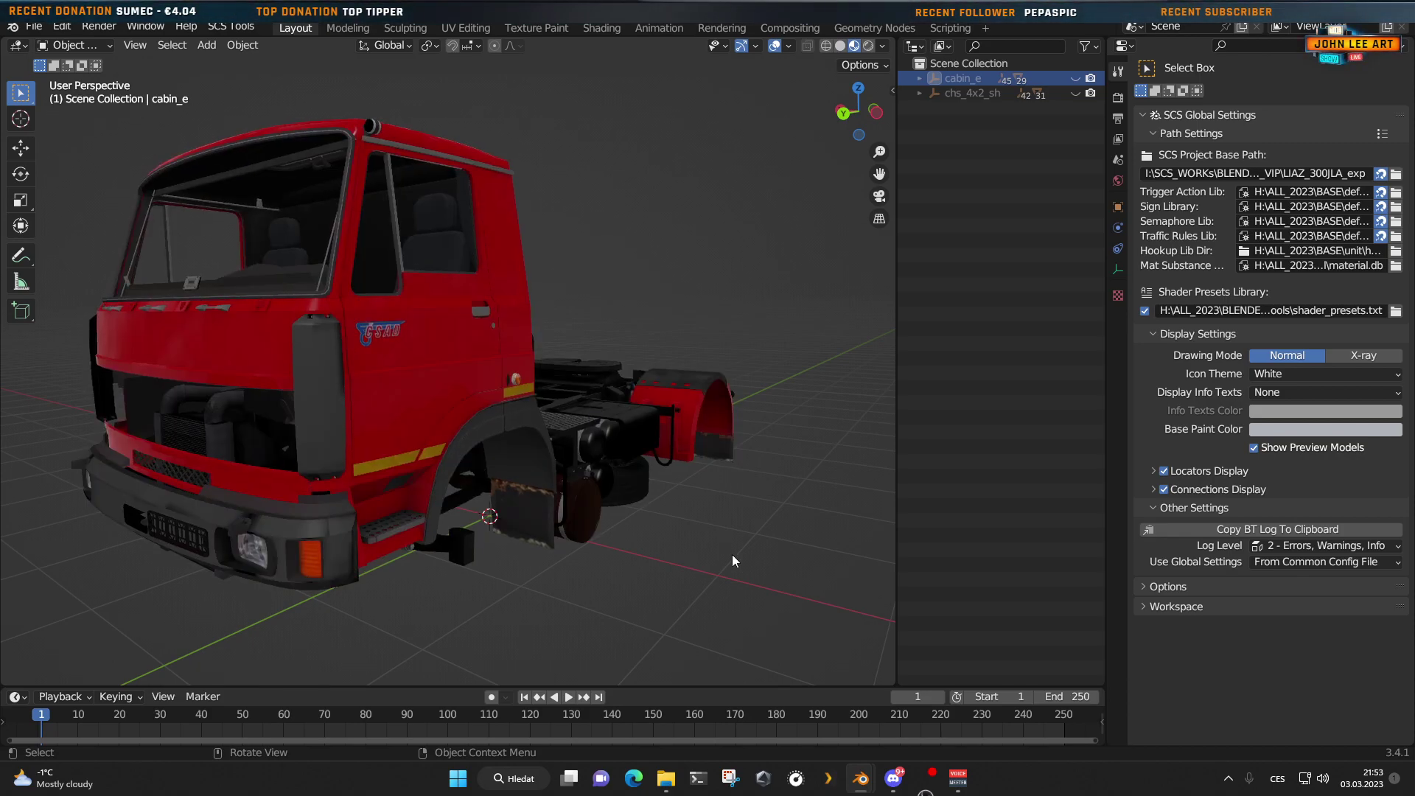
middle_click_drag(732, 555, 696, 559)
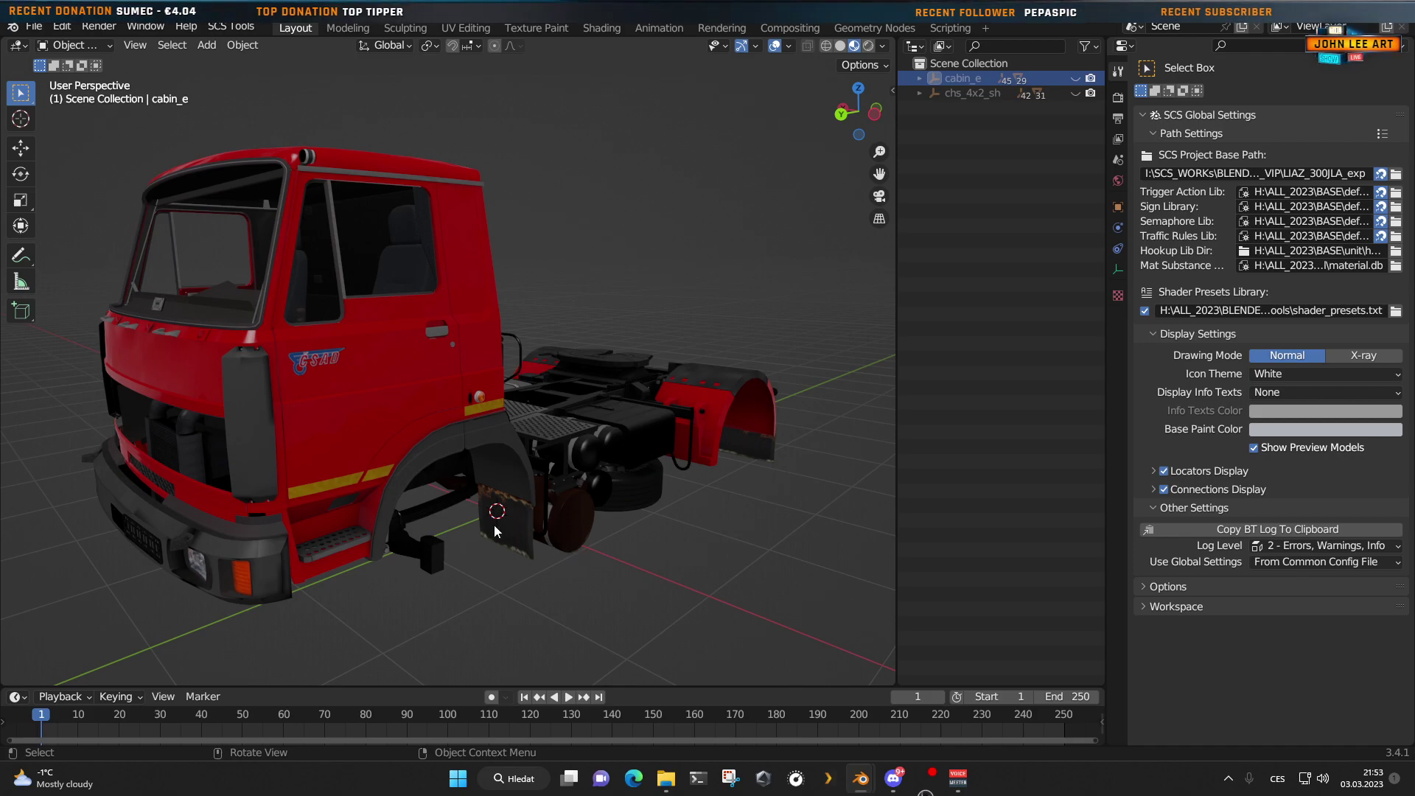
middle_click_drag(572, 543, 387, 509)
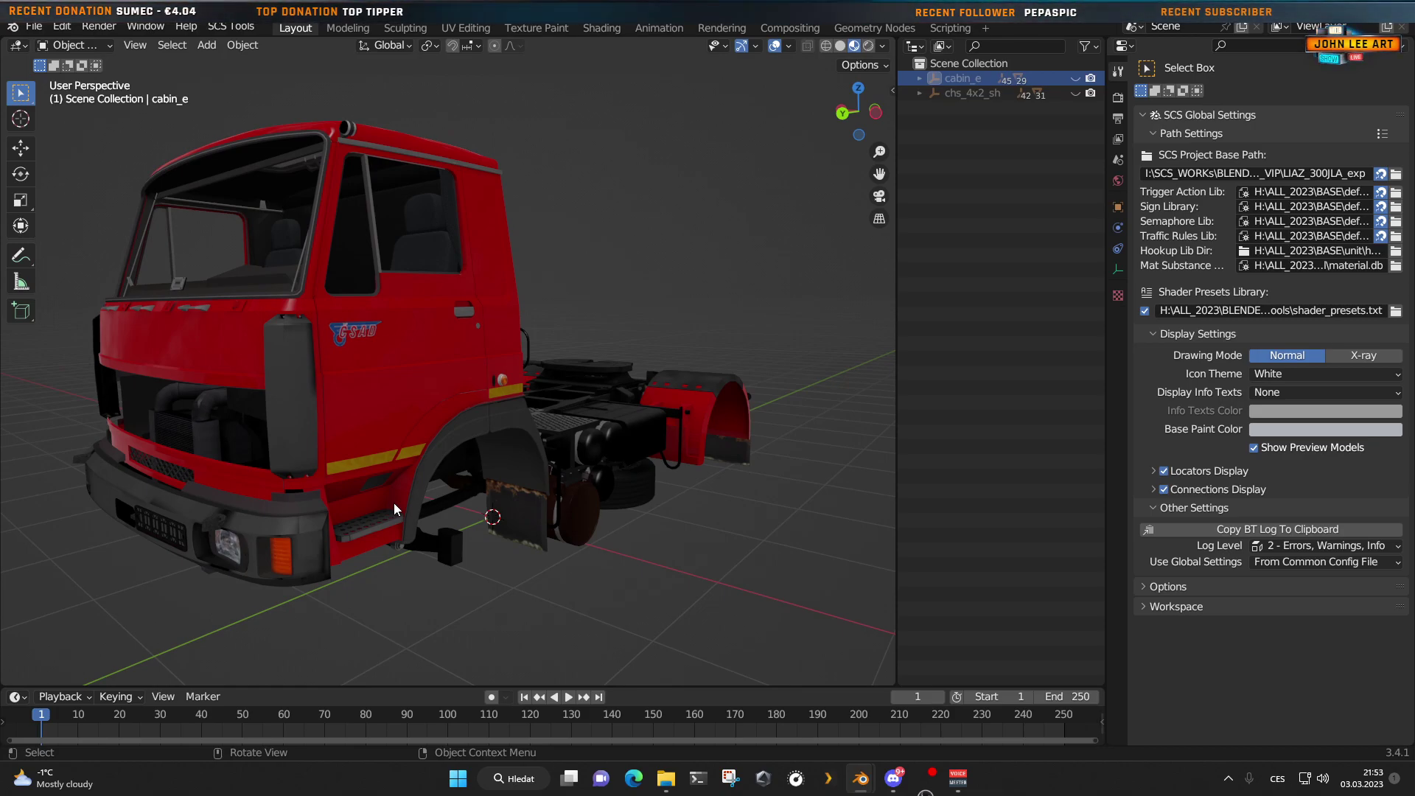
scroll(511, 444, "up", 5)
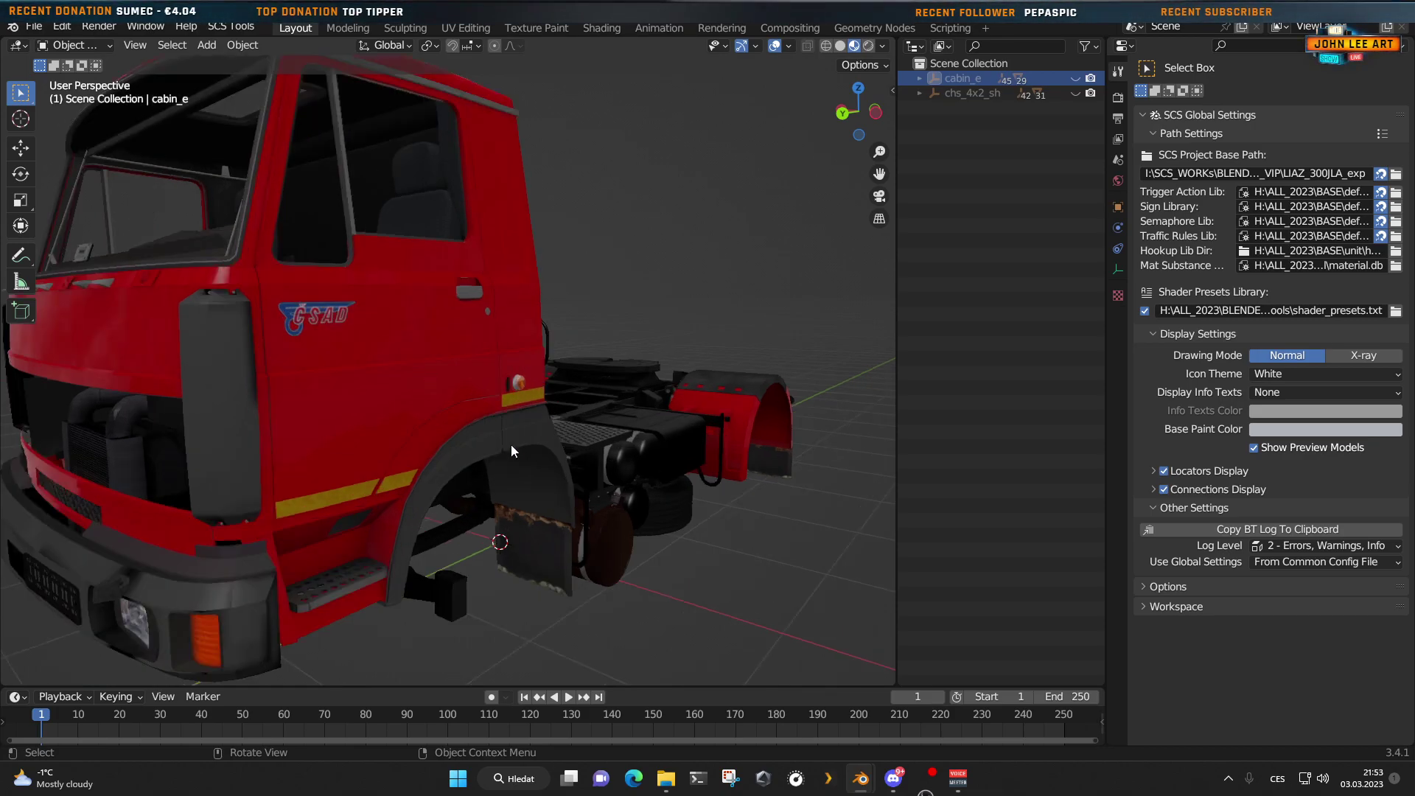
Step: Close the 300 VIP truck scene without saving and start a fresh, empty Blender session
left_click(566, 395)
scroll(552, 409, "down", 8)
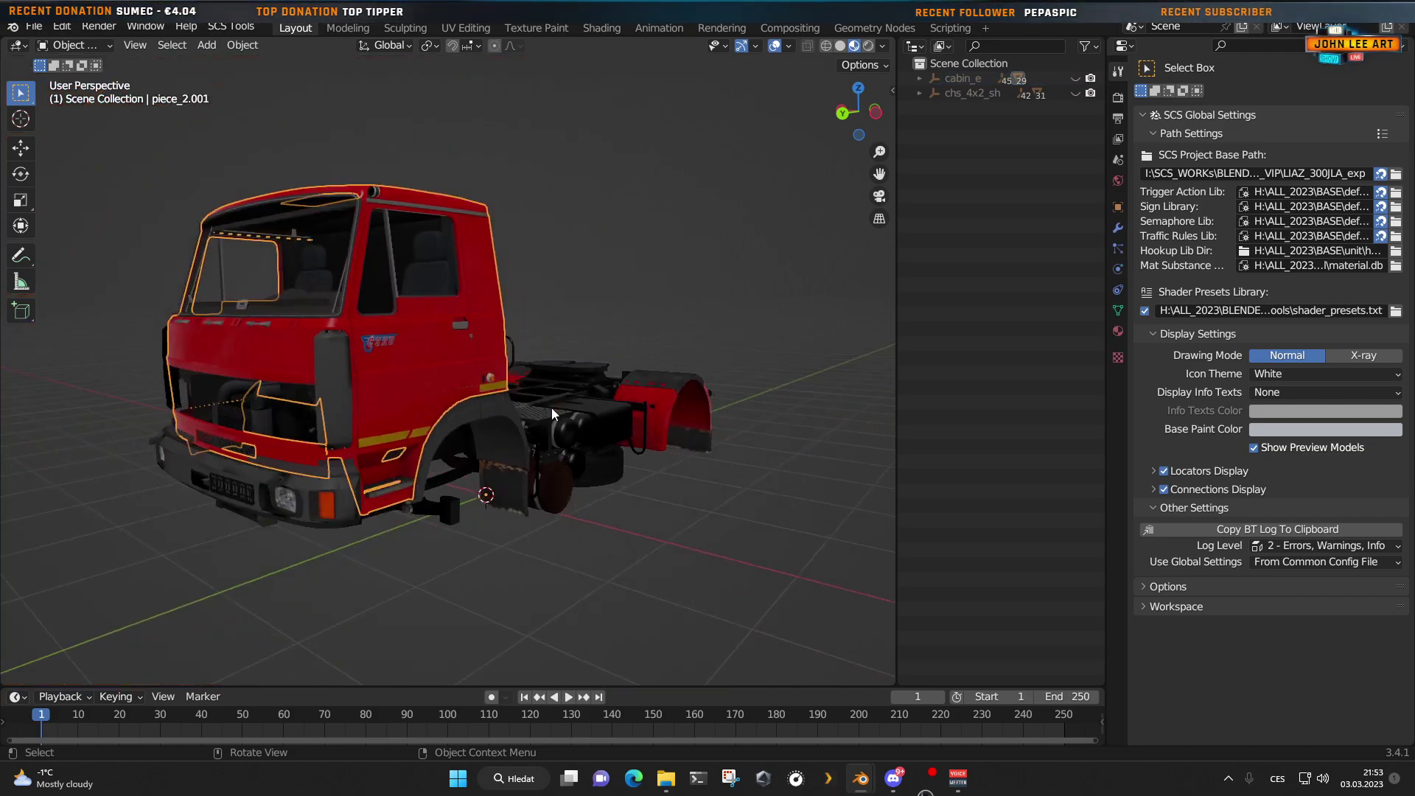
middle_click_drag(669, 507, 701, 546)
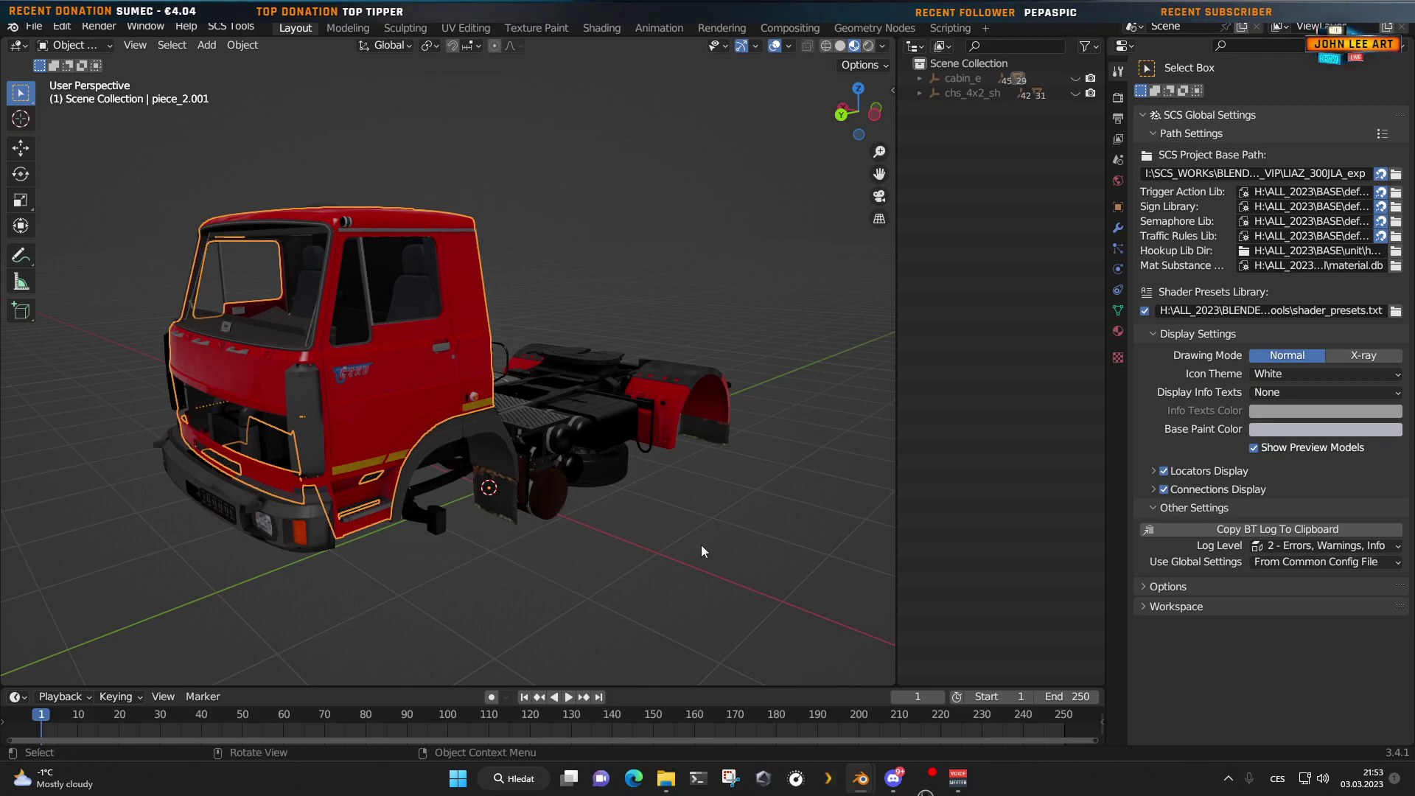
key("ctrl+q")
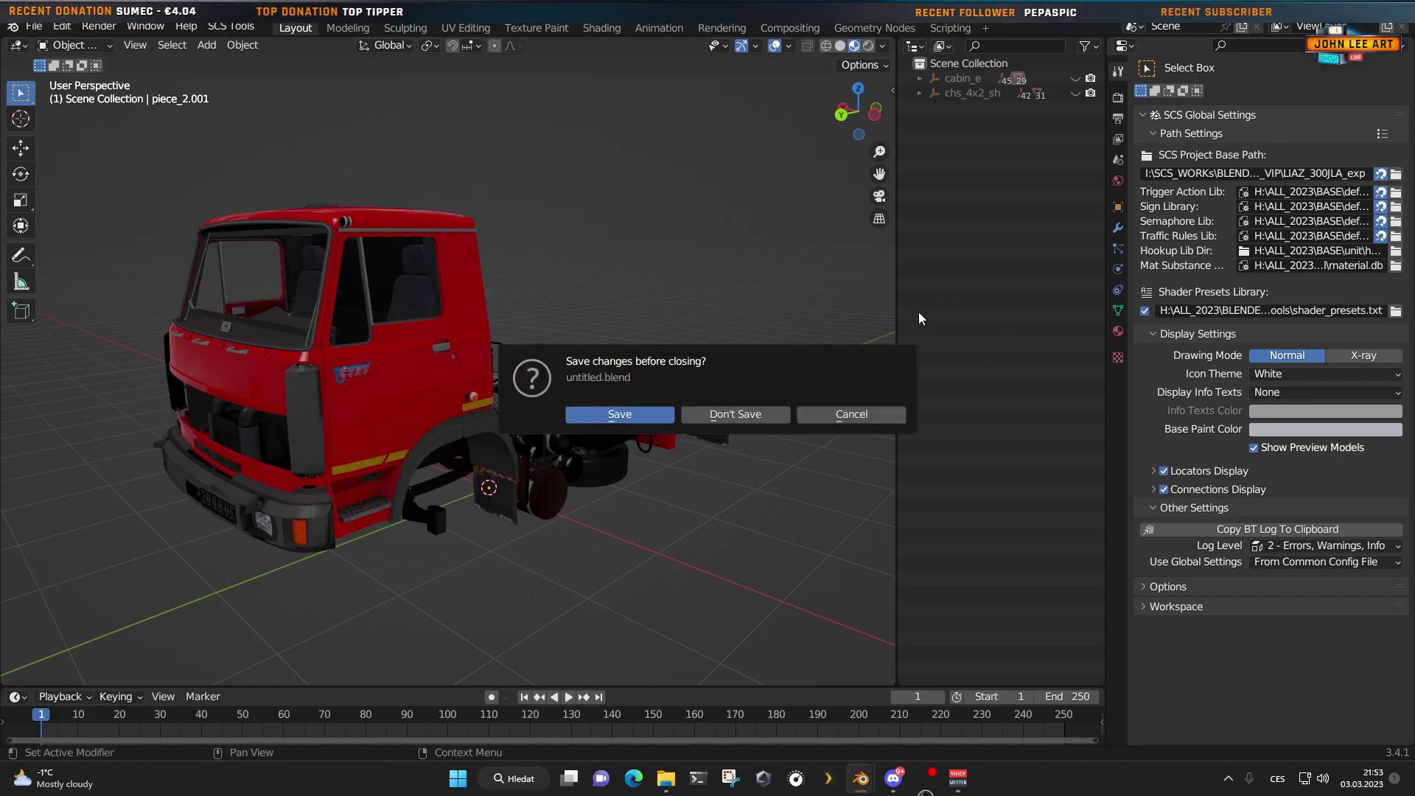
left_click(772, 414)
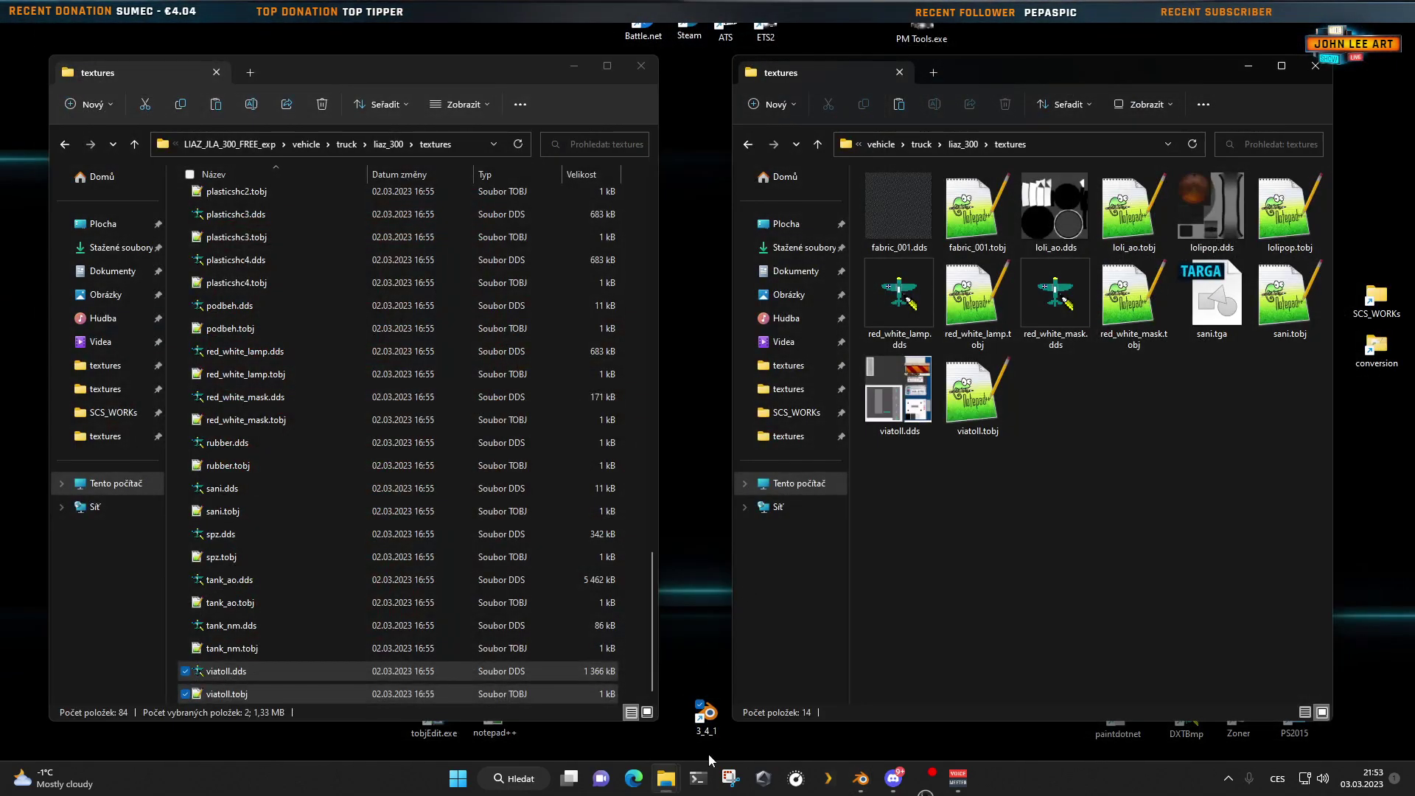
double_click(706, 716)
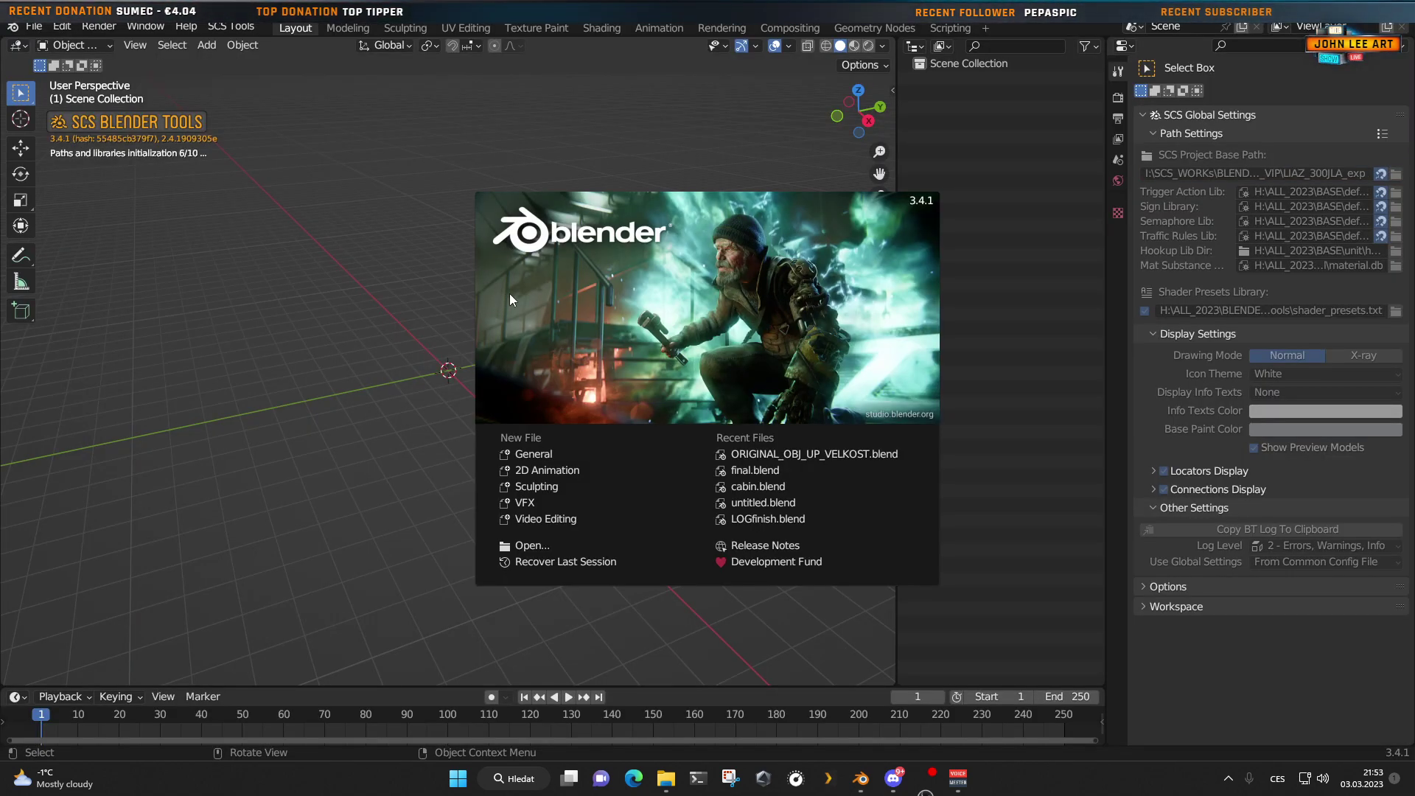
left_click(510, 277)
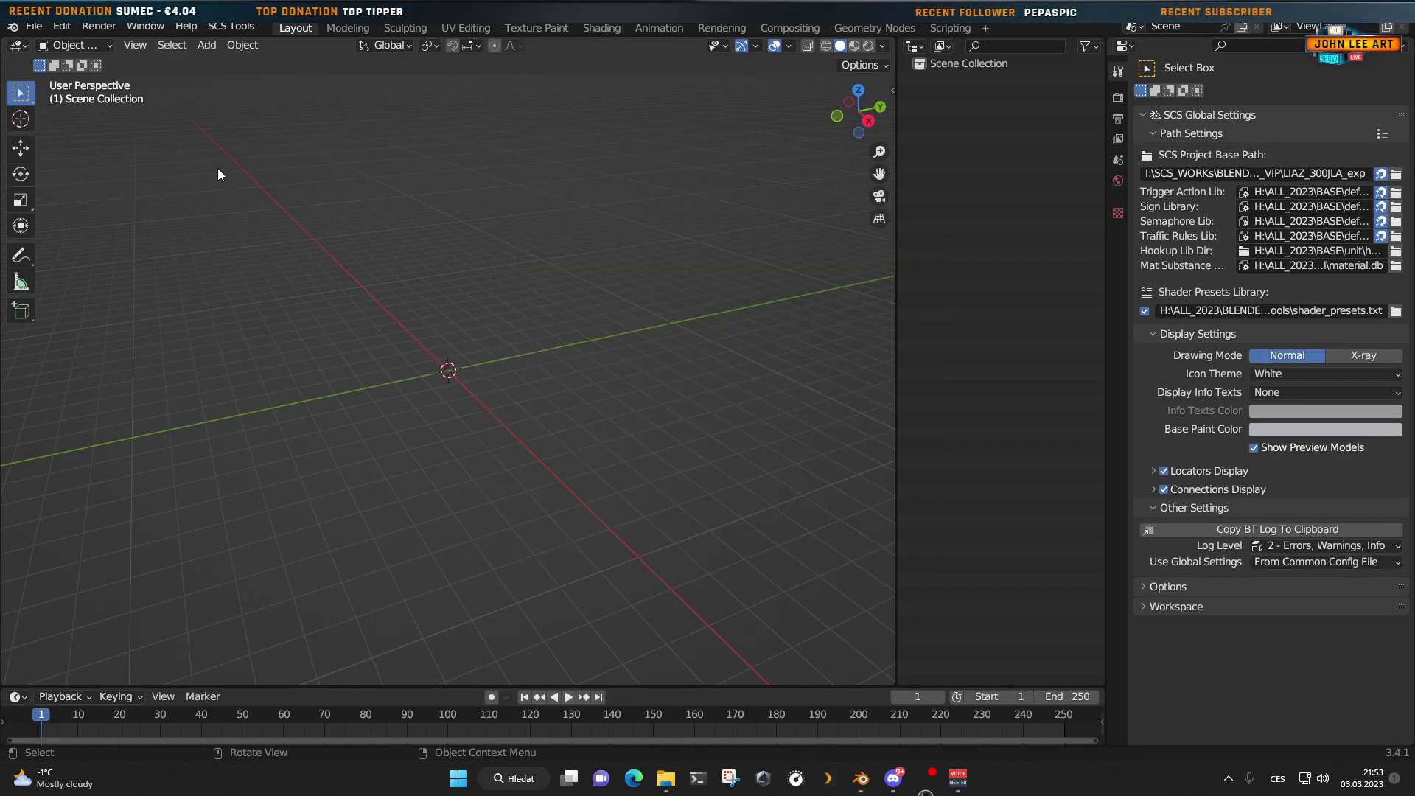
Step: Start an SCS Game Object import and make LIAZ_300\LIAZ_JLA_300_FREE_exp the SCS project base path
left_click(31, 27)
mouse_move(130, 225)
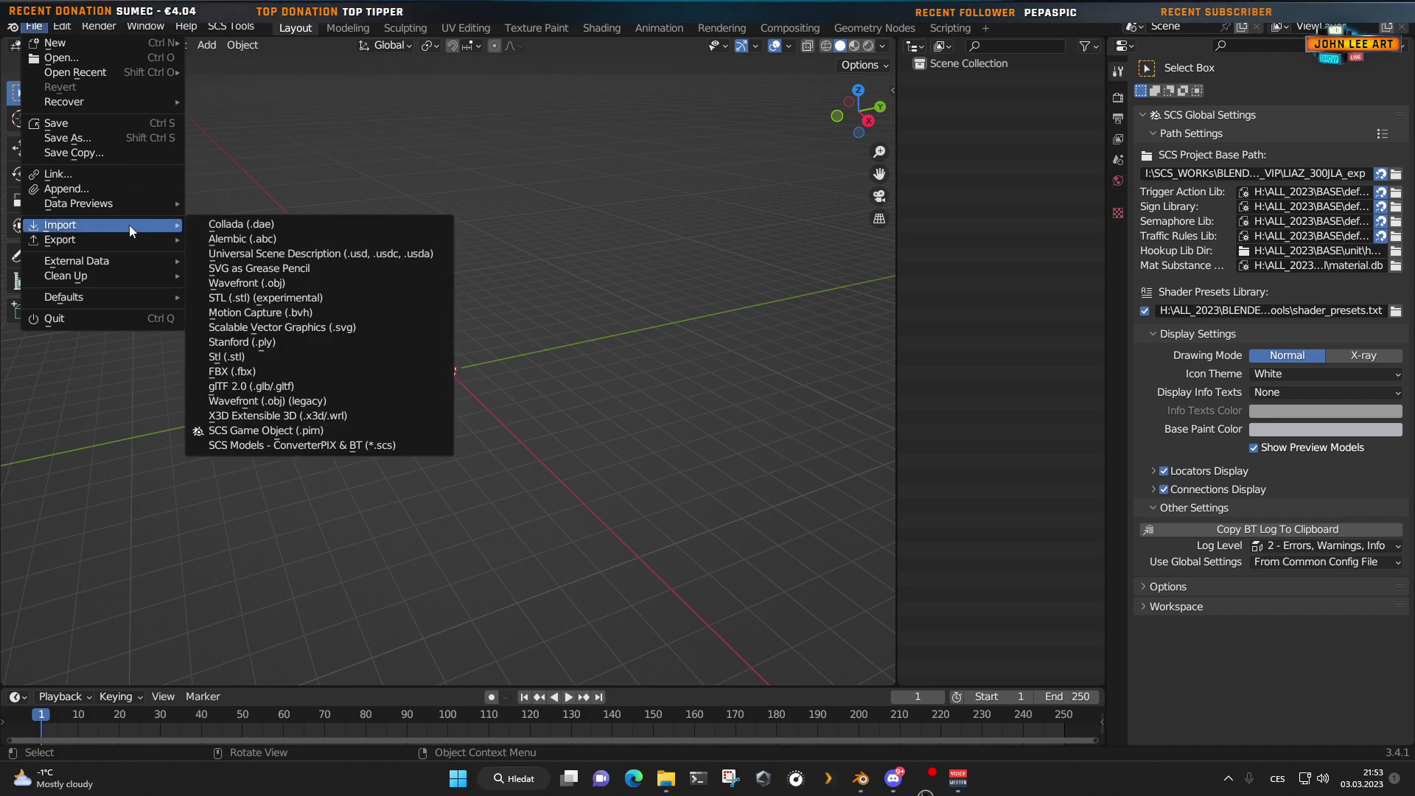
left_click(343, 429)
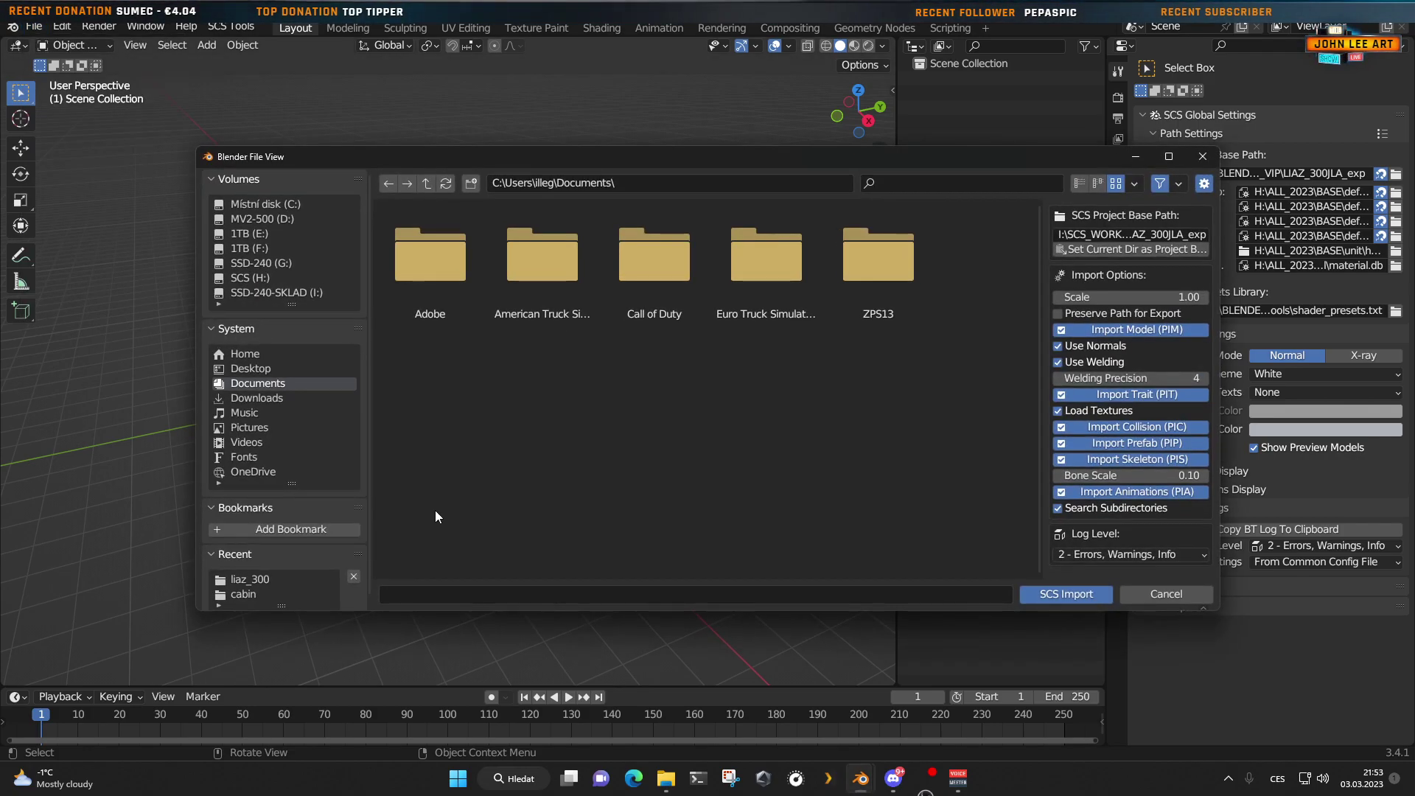
left_click(251, 579)
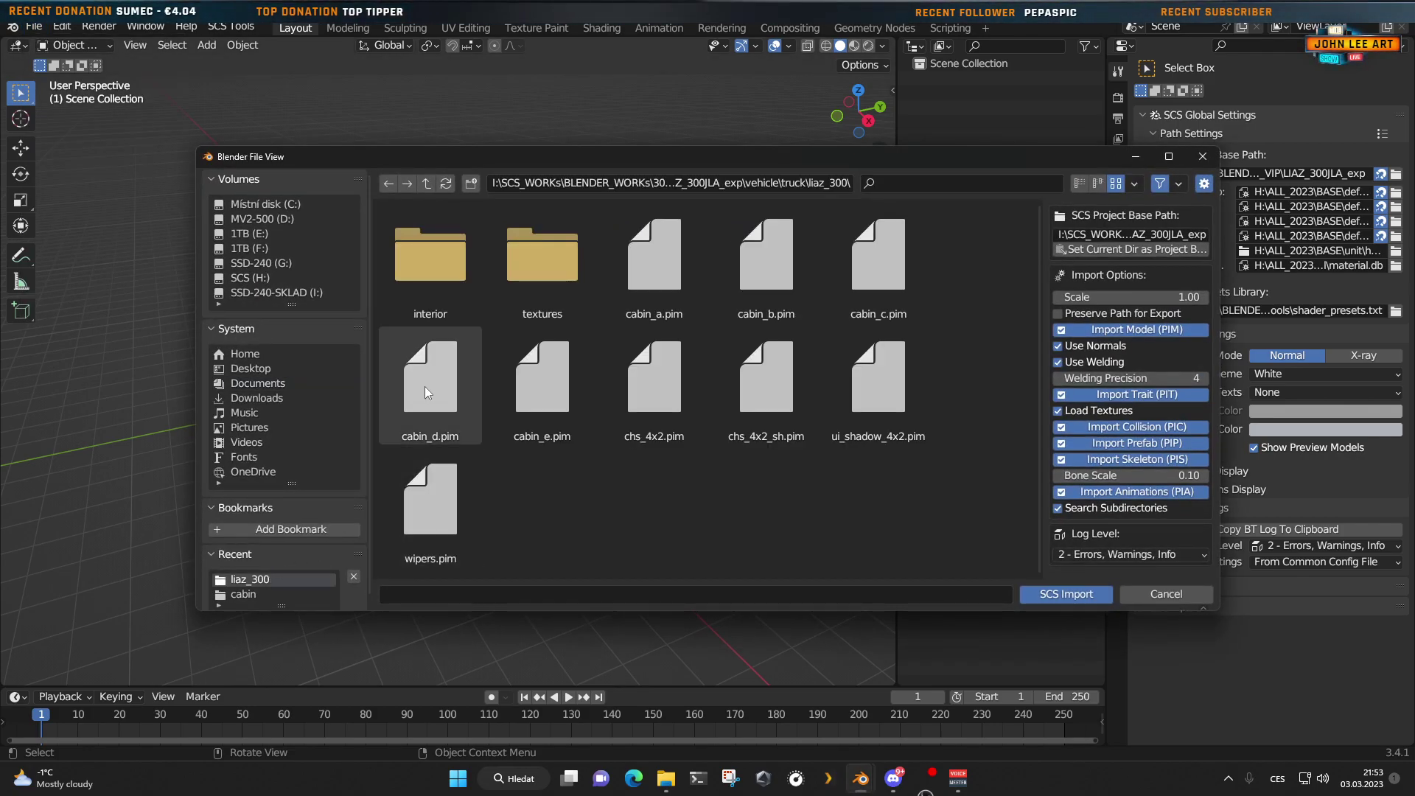
left_click(427, 184)
left_click(427, 184)
left_click(426, 184)
left_click(427, 184)
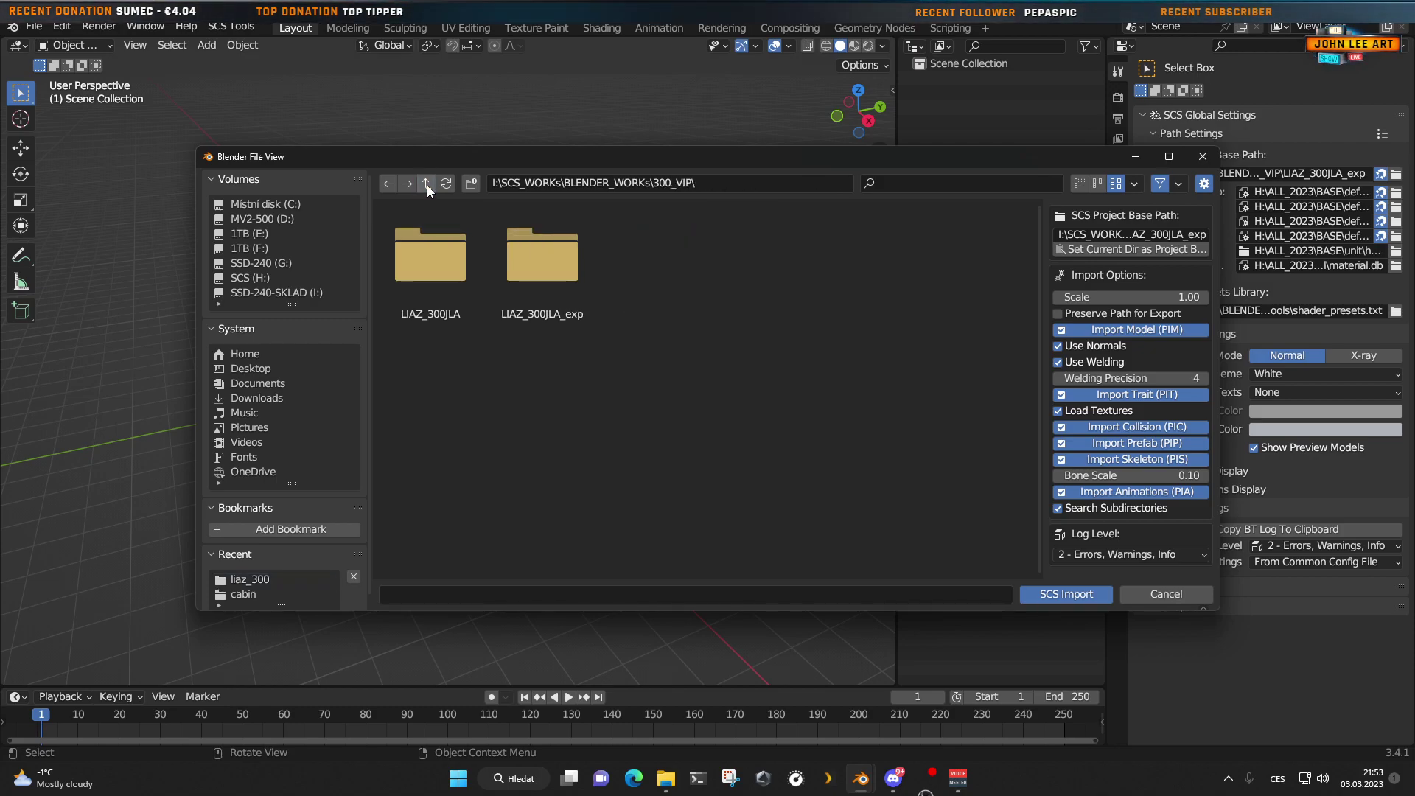
left_click(427, 184)
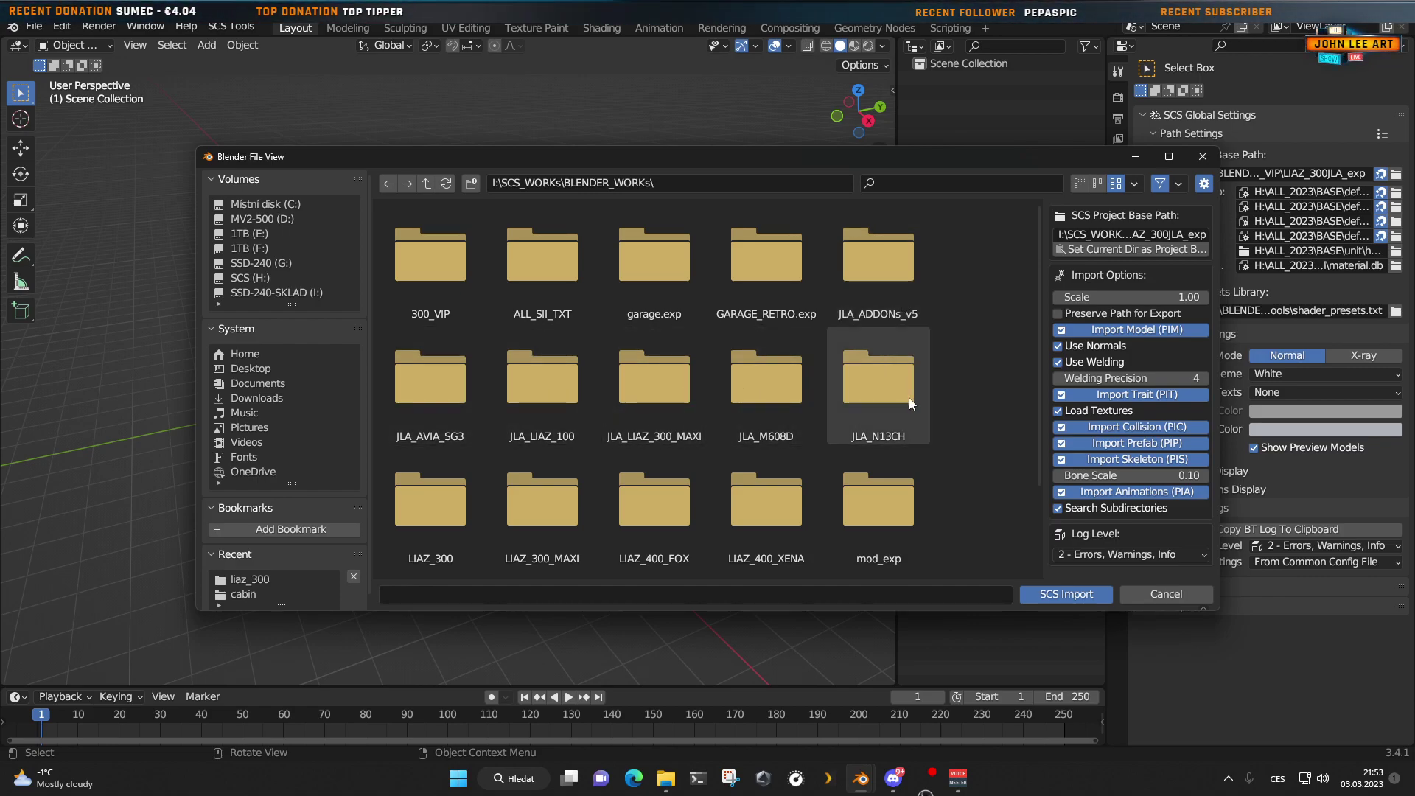
double_click(432, 528)
double_click(550, 264)
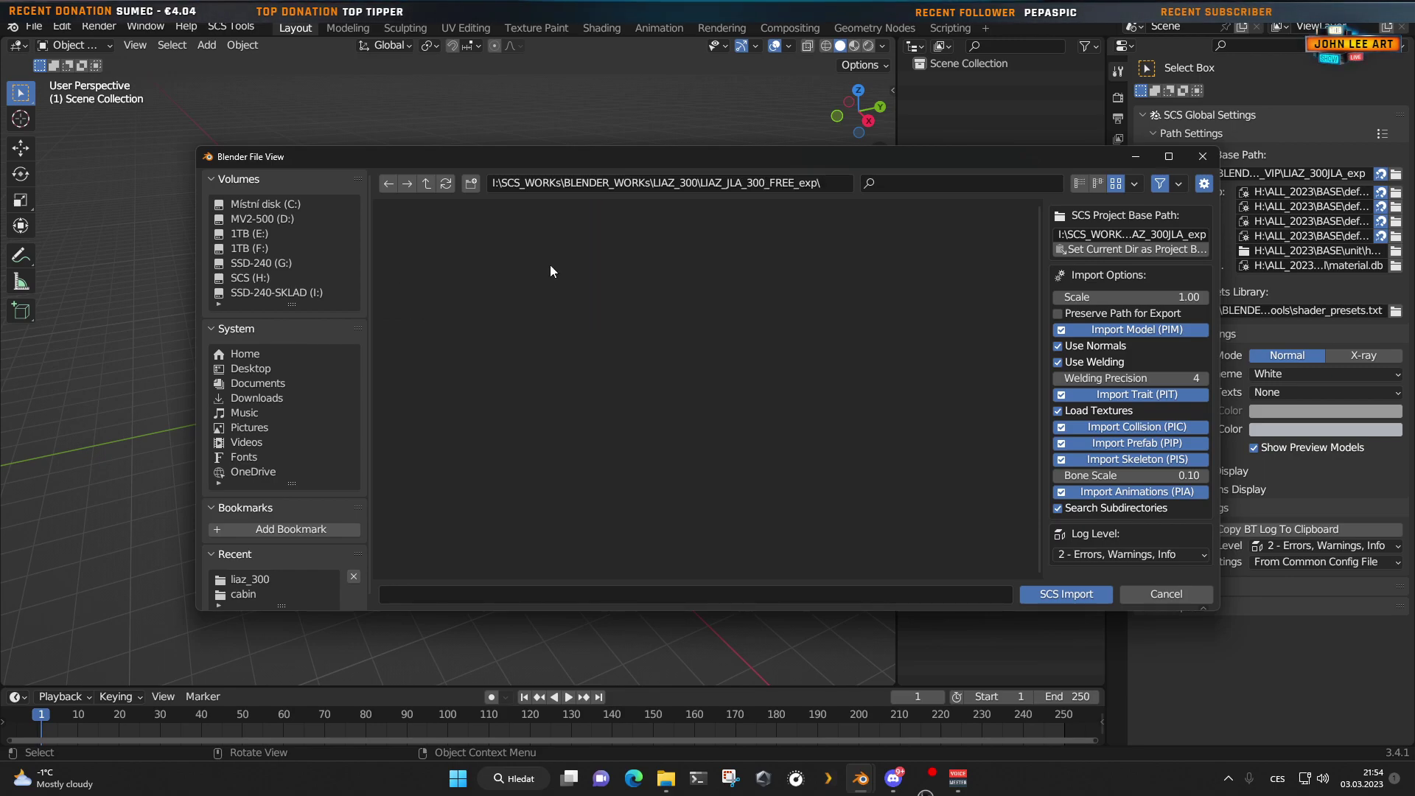
left_click(1084, 249)
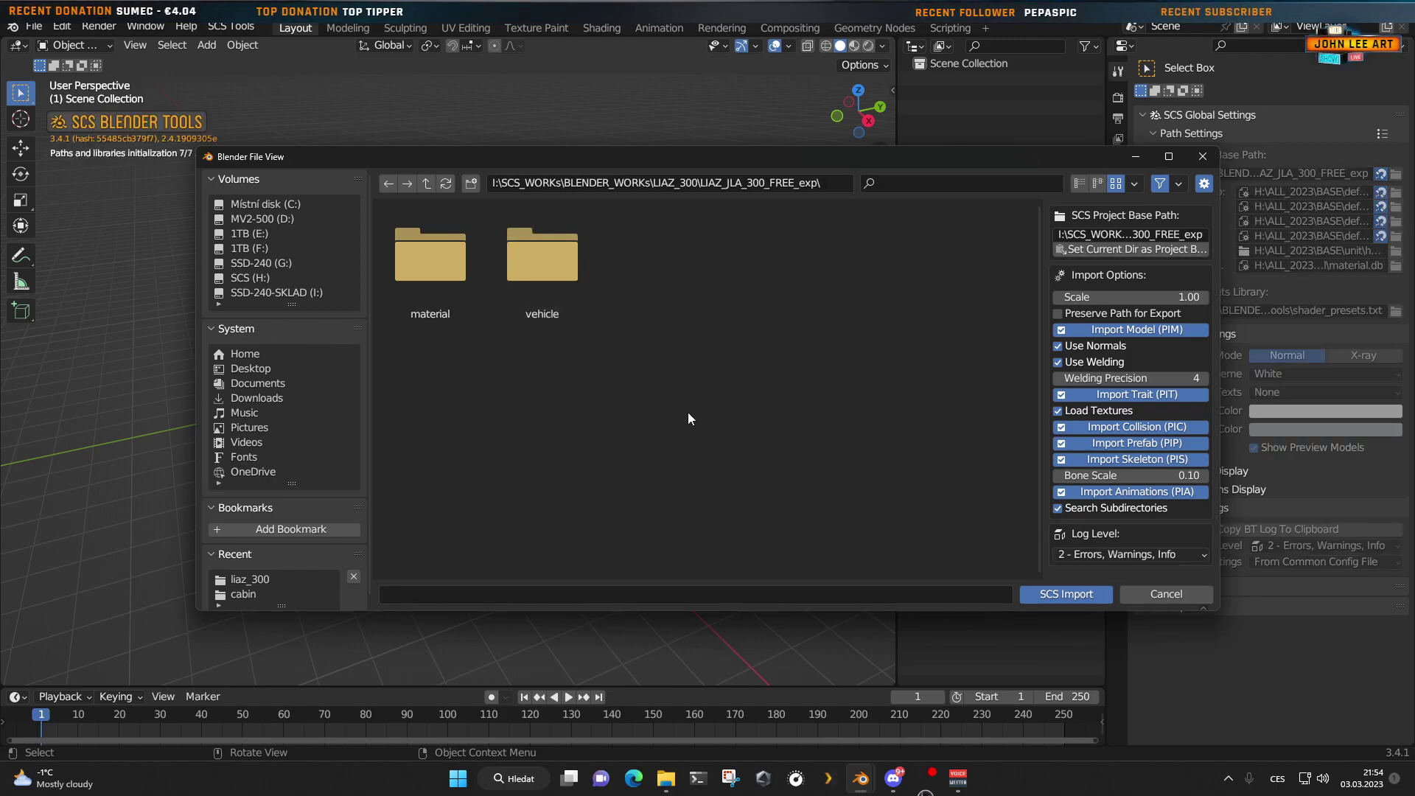
Step: Import the chassis model chs_4x2_sh3.pim from the project's vehicle\truck\liaz_300 folder
double_click(547, 274)
left_click(547, 274)
double_click(547, 274)
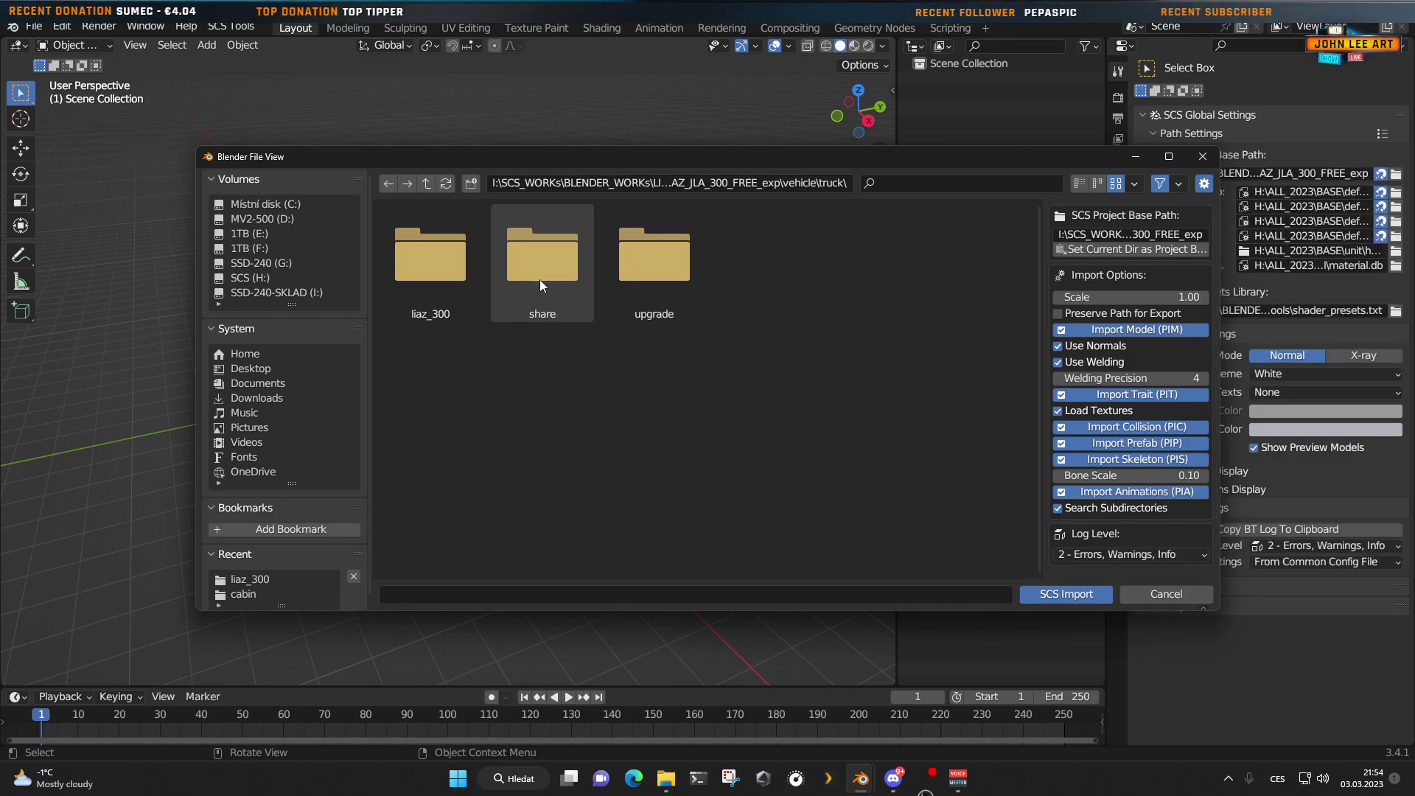
double_click(431, 276)
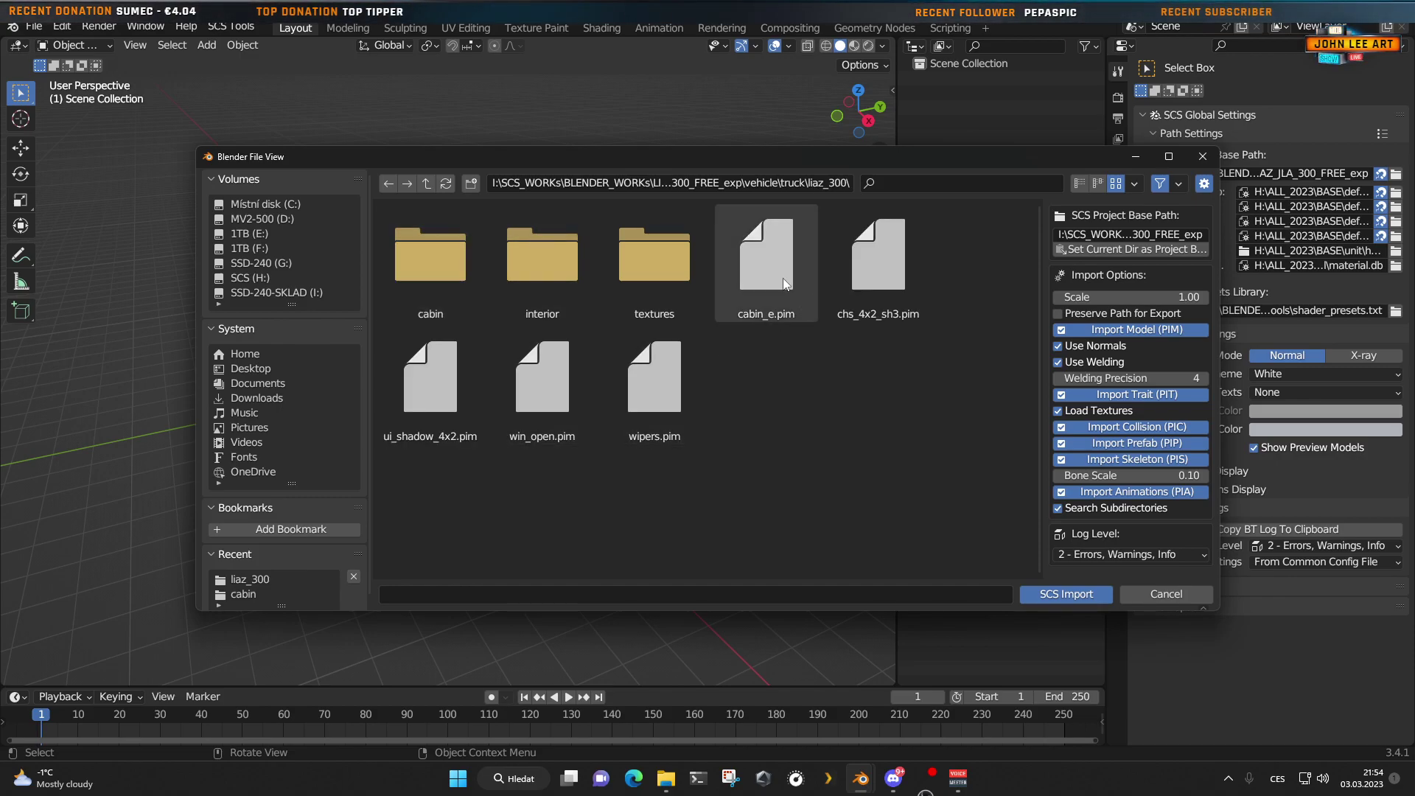
double_click(871, 274)
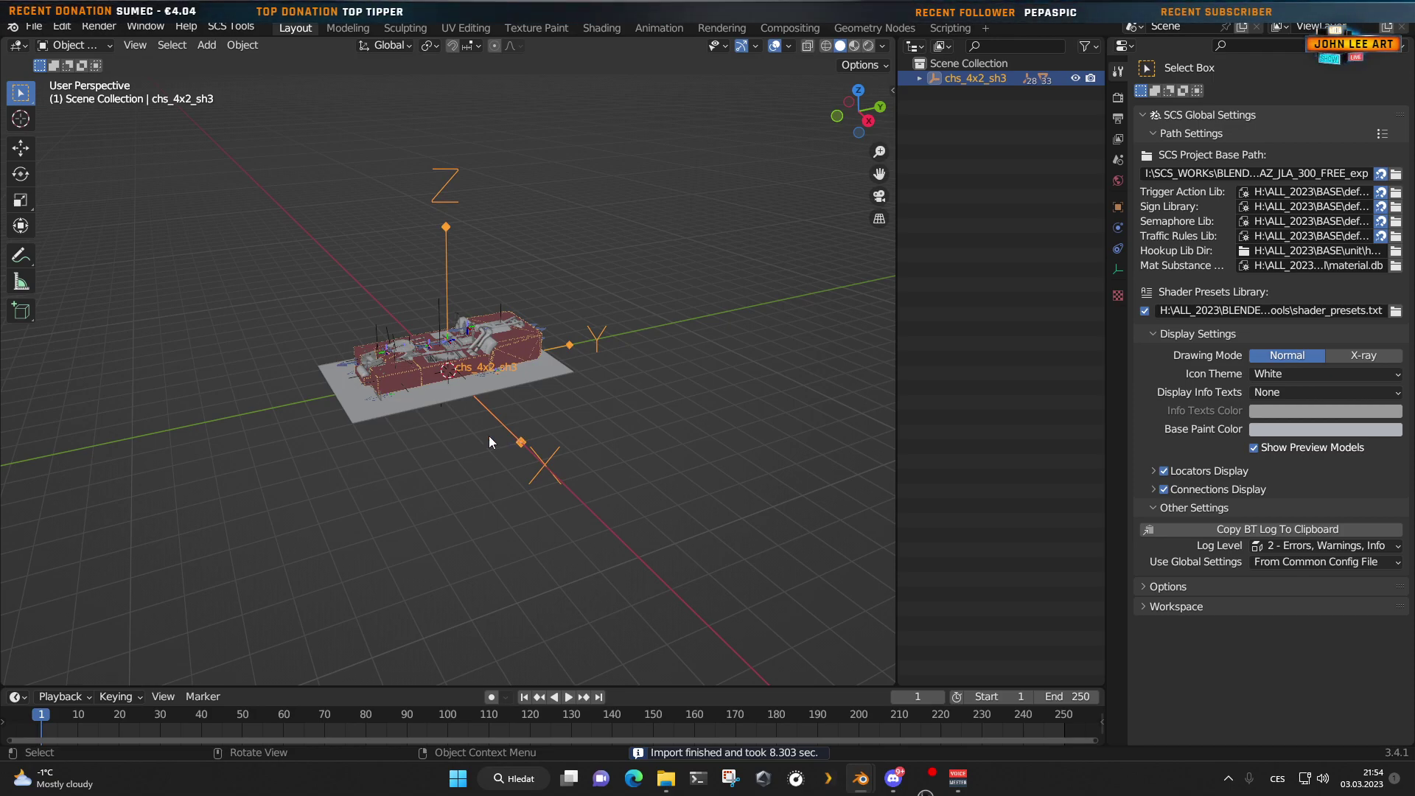
Step: Show only mesh models so the imported chassis's locators, collision boxes and shadow plane are hidden
scroll(490, 436, "up", 5)
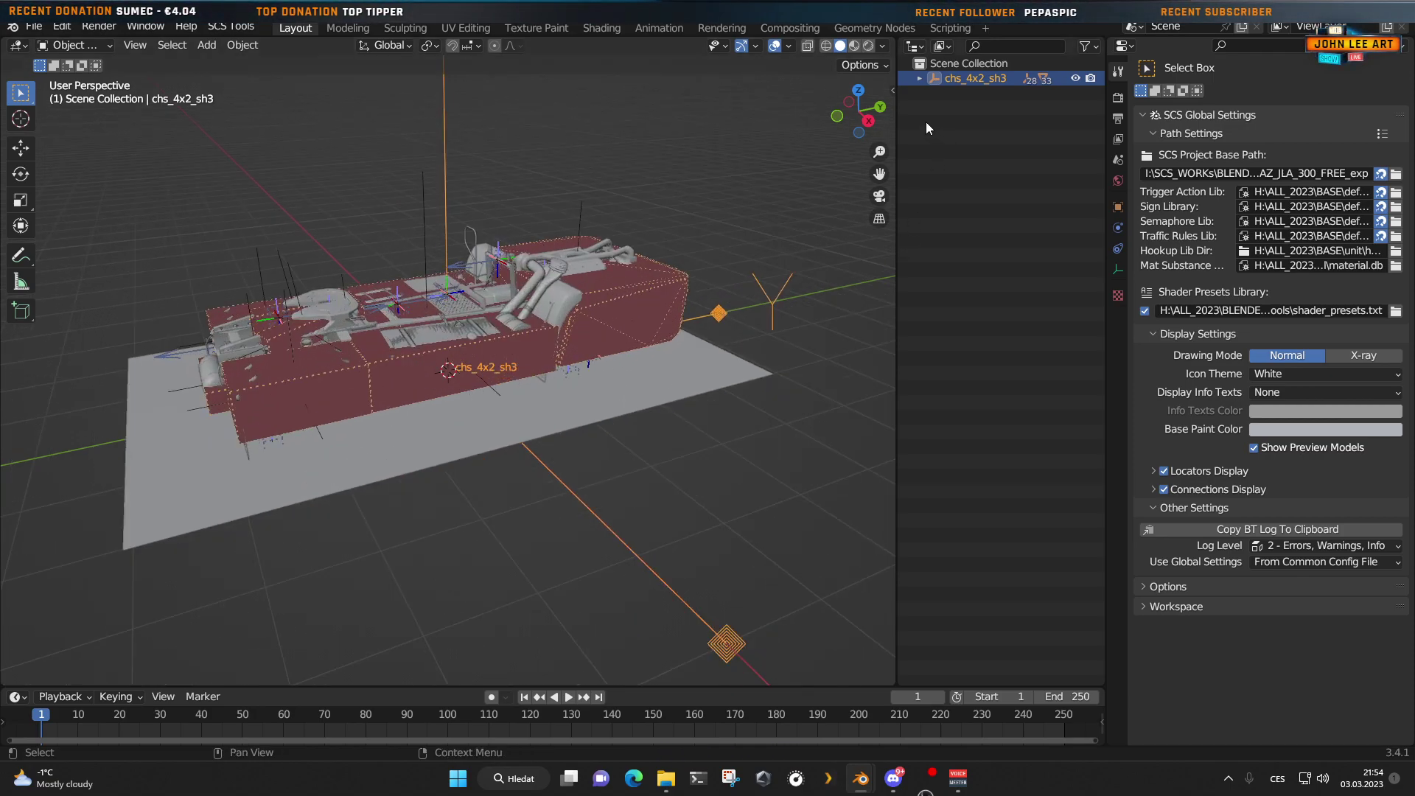
left_click(890, 90)
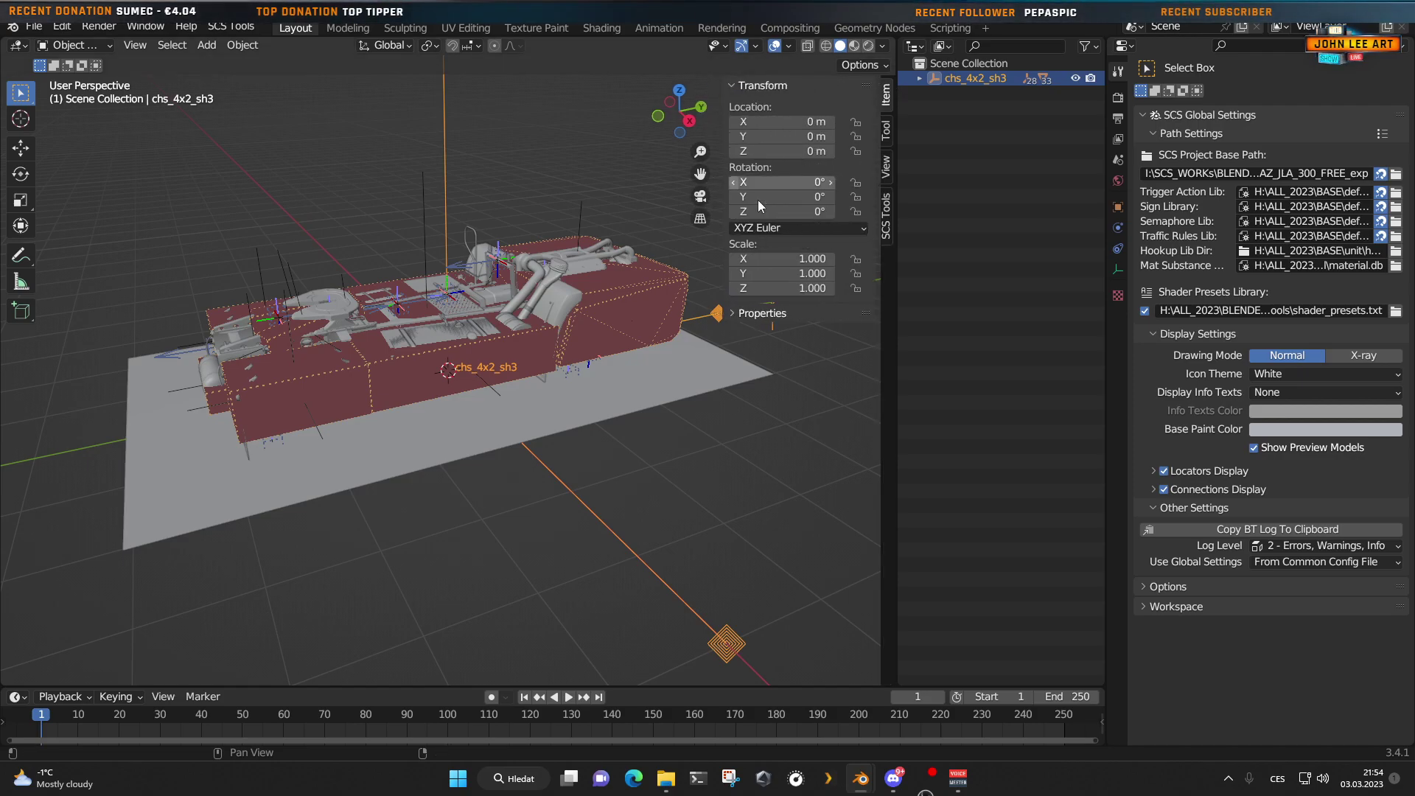
left_click(889, 227)
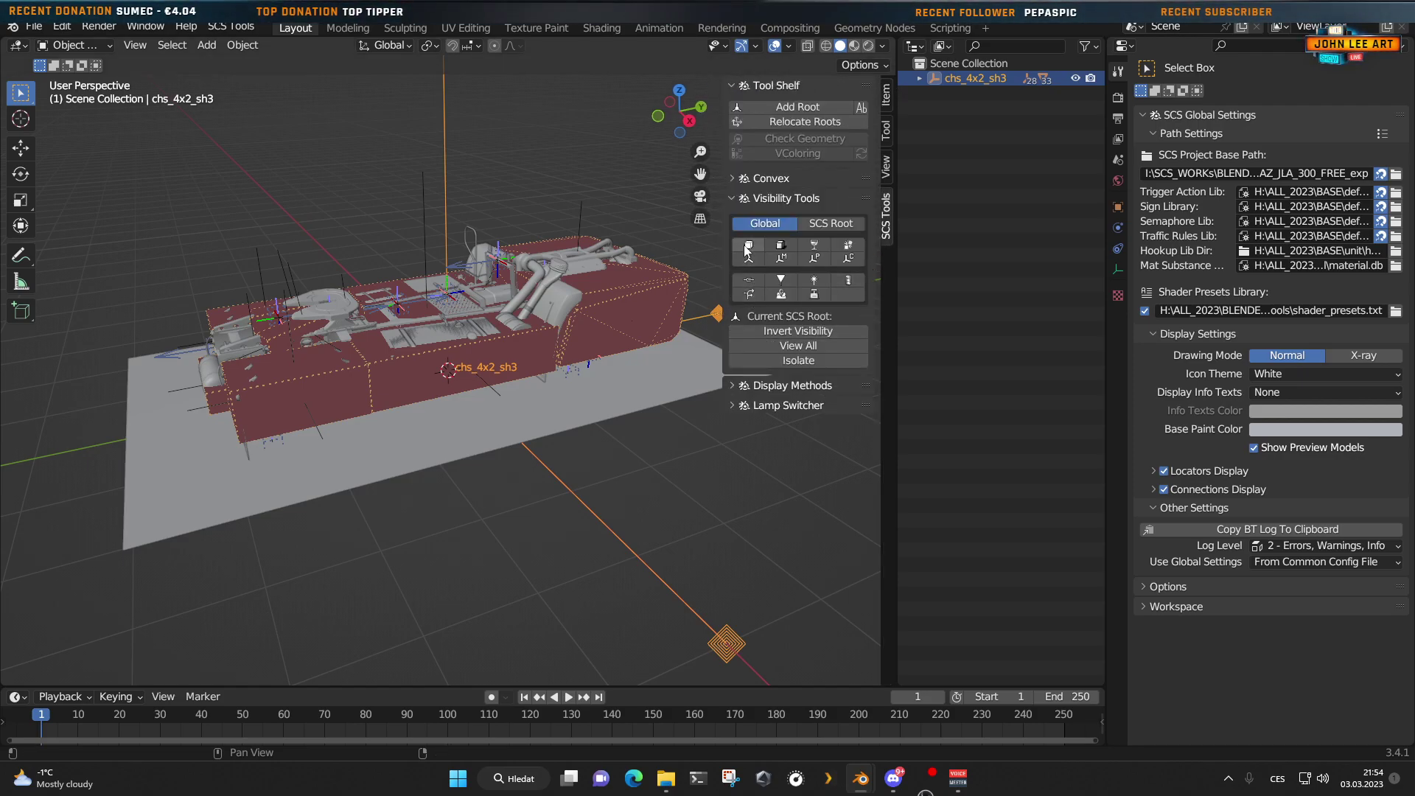
left_click(749, 258)
left_click_drag(726, 268, 916, 293)
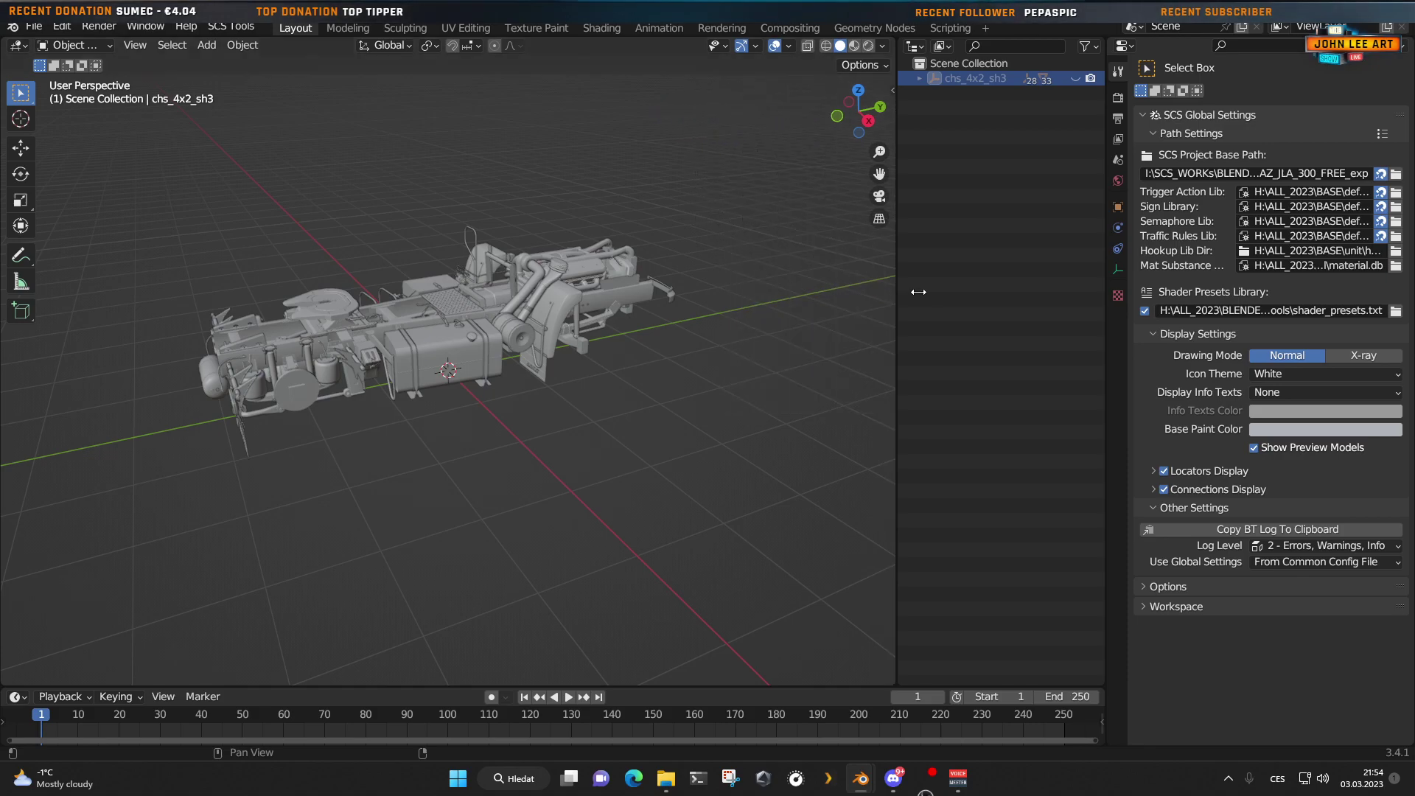
Step: Display the chassis in Material Preview shading and inspect its fuel tank, rear lamps and LIAZ mud flaps
scroll(723, 392, "up", 4)
middle_click_drag(725, 398, 497, 322)
left_click(500, 389)
scroll(514, 495, "down", 5)
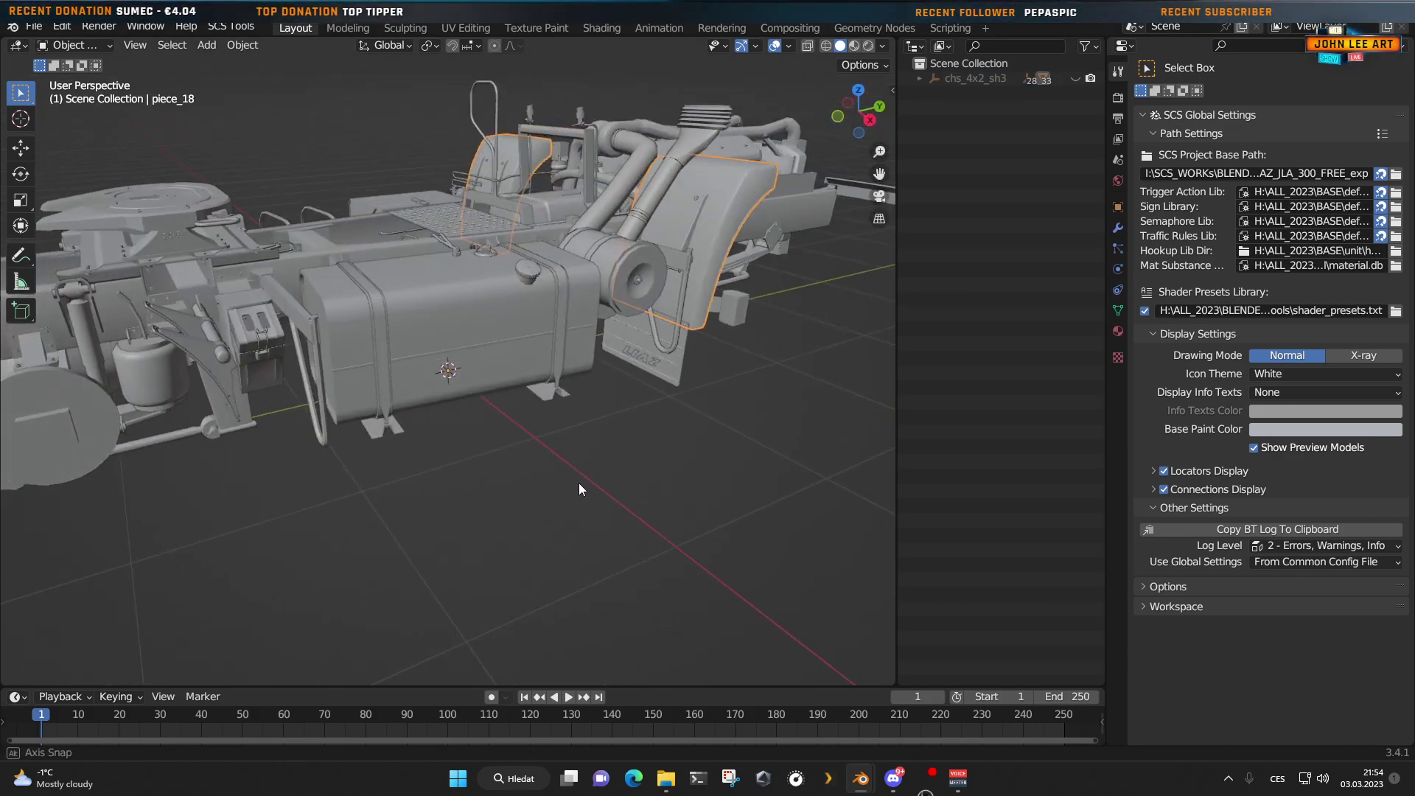
middle_click_drag(578, 484, 568, 406)
scroll(630, 367, "up", 5)
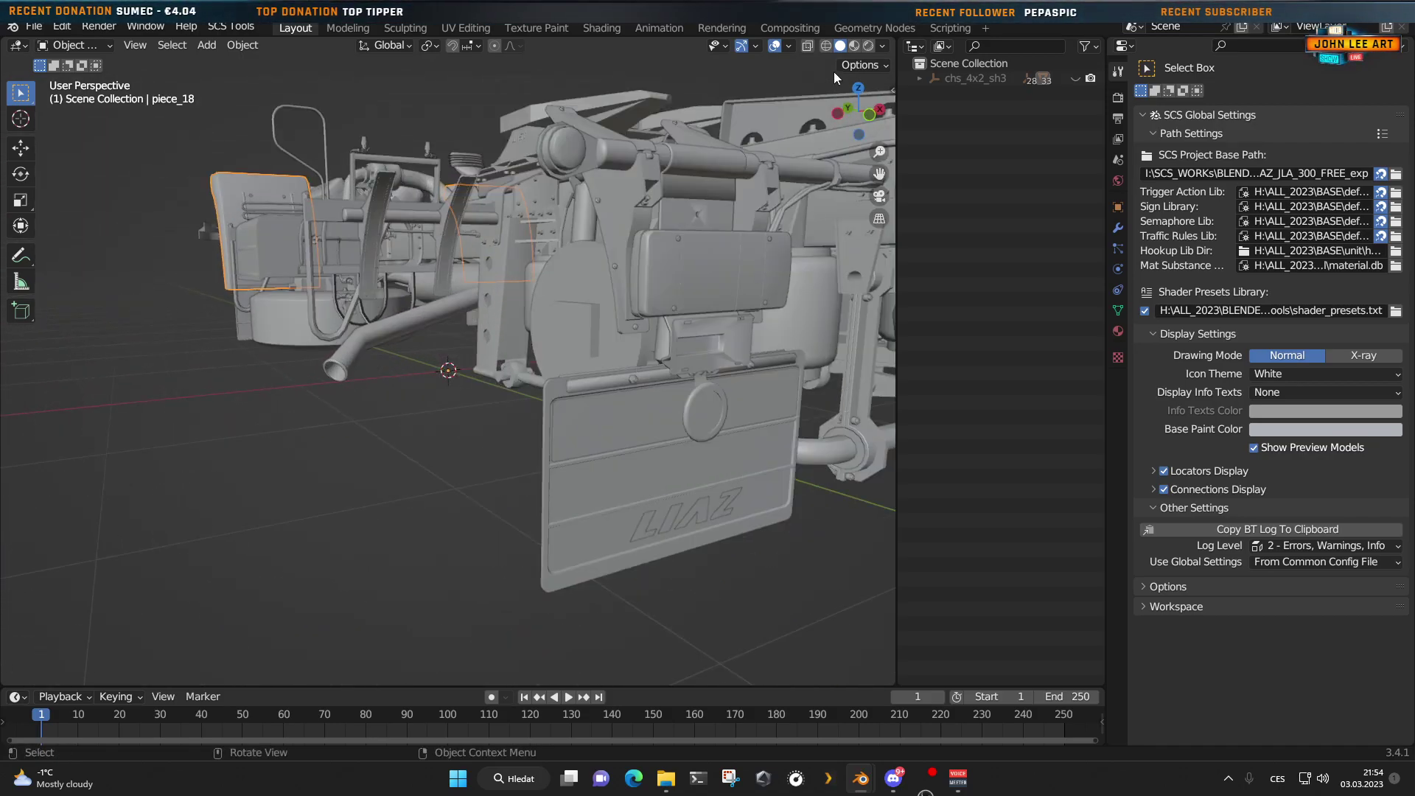
left_click(856, 45)
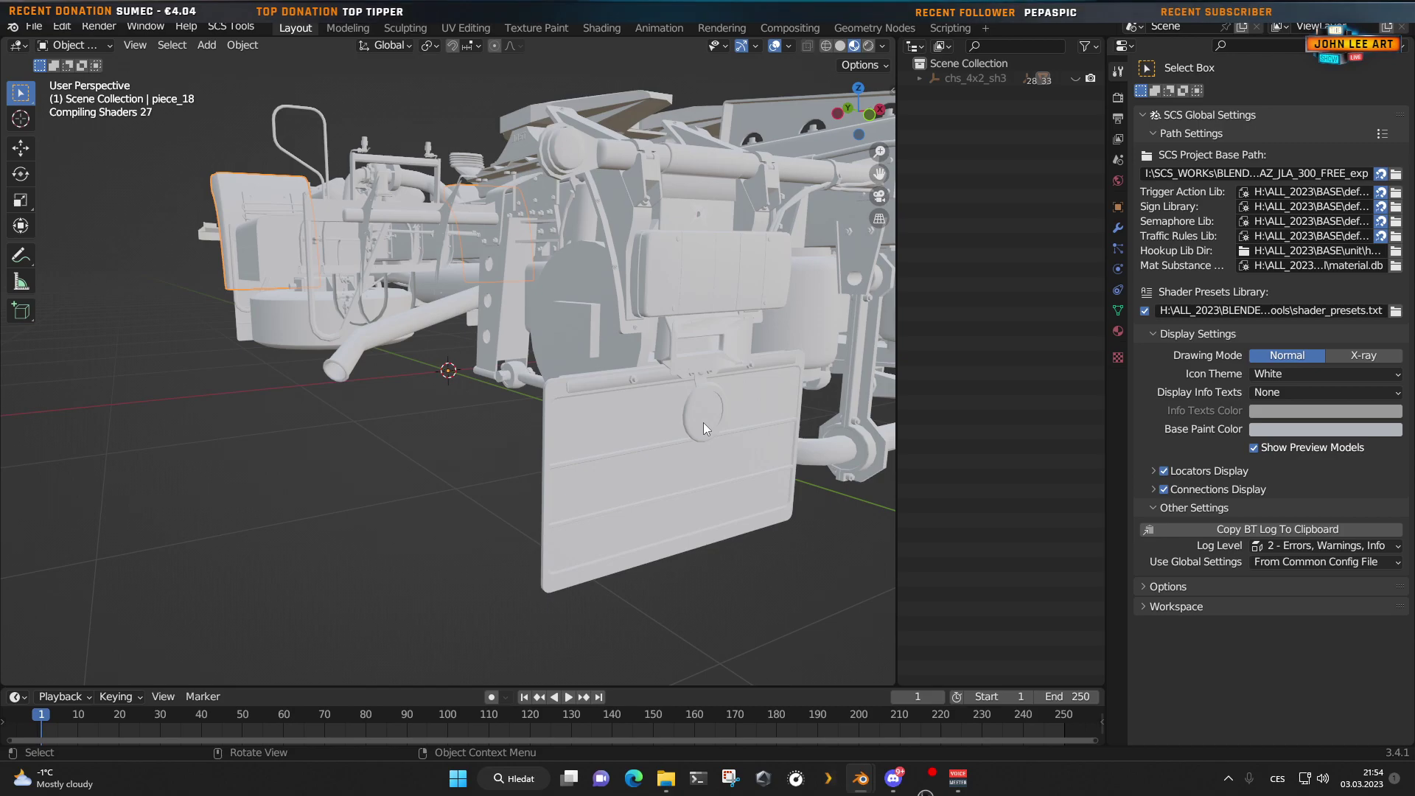
left_click(320, 553)
middle_click_drag(320, 553, 557, 523)
scroll(553, 529, "up", 3)
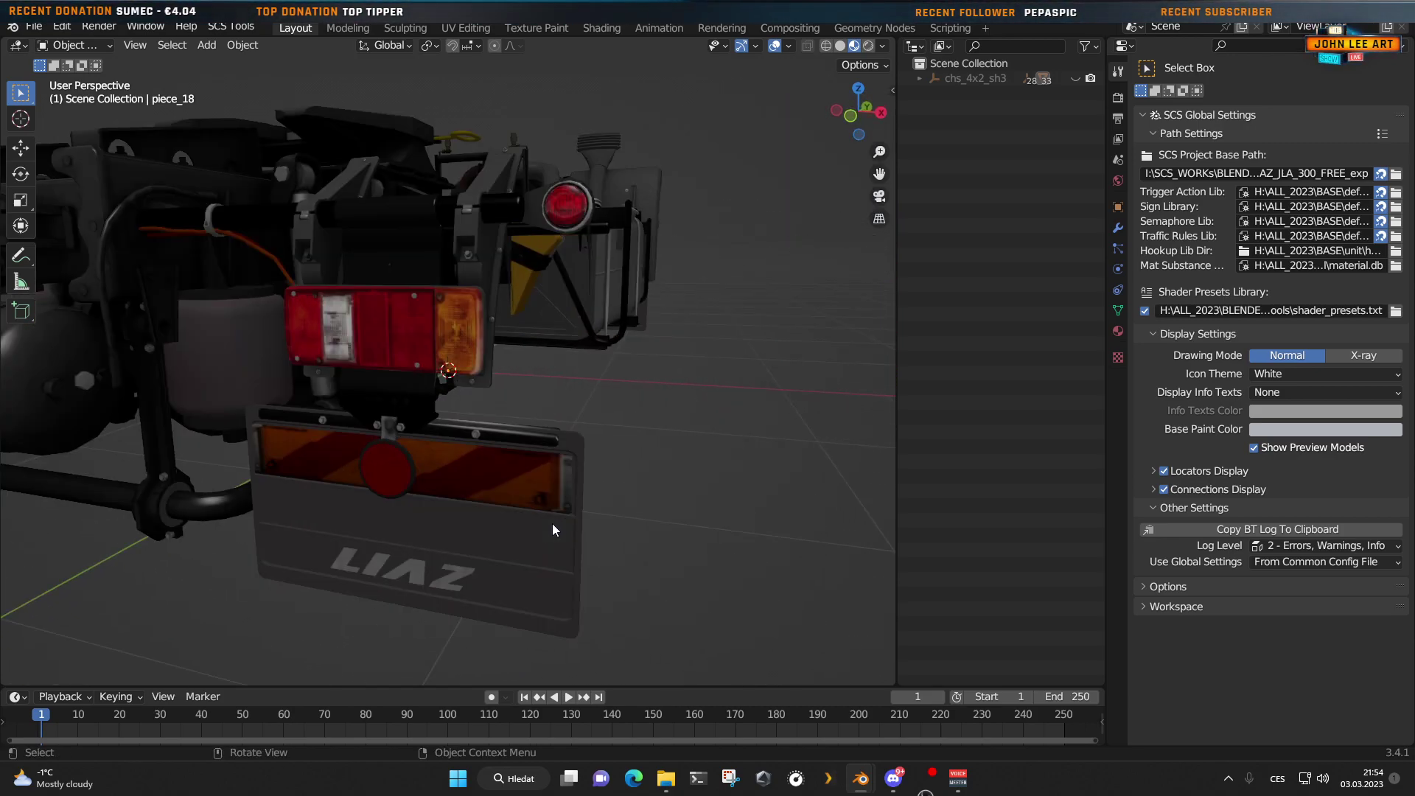
middle_click_drag(390, 346, 73, 407)
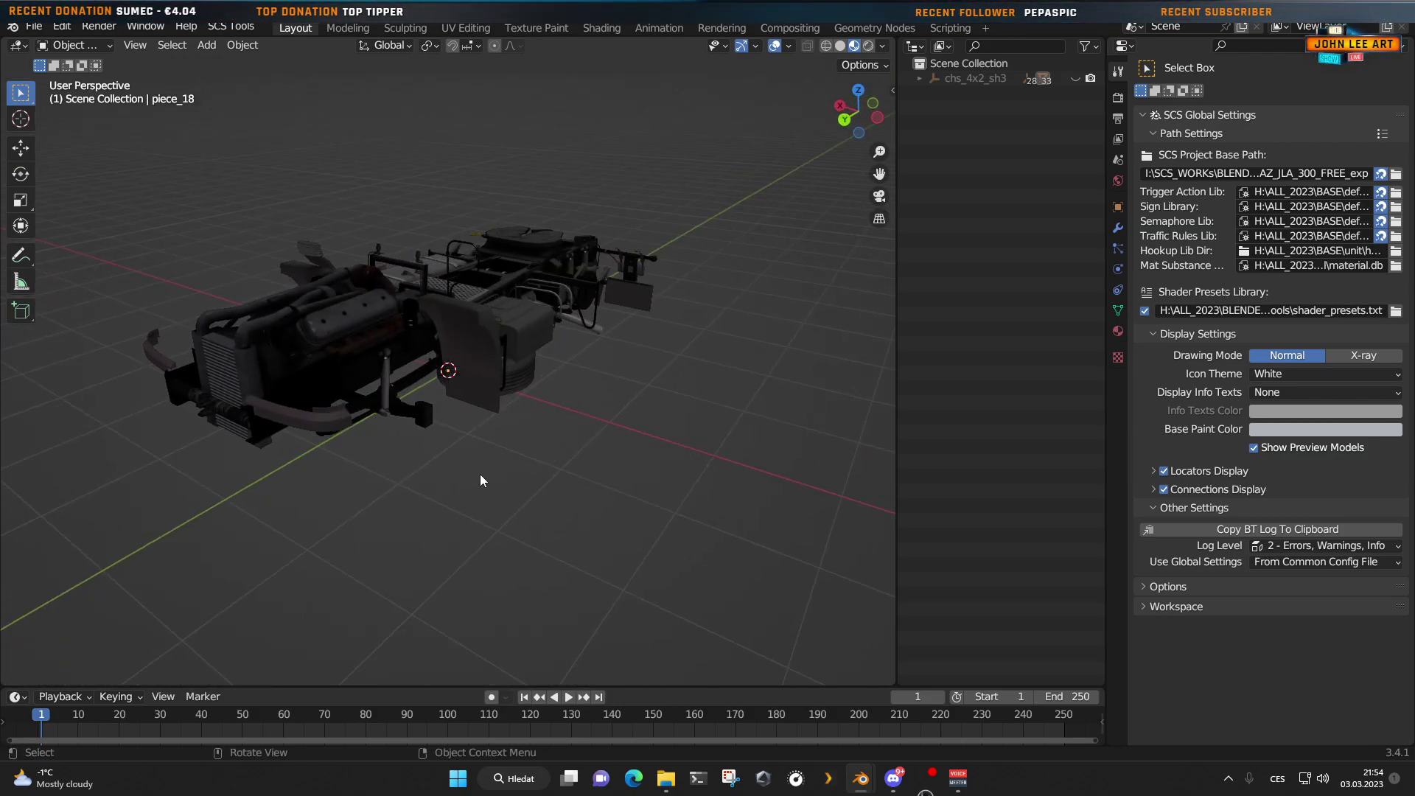
Step: Examine the textured chassis's spare wheel, exhaust, rear end and fuel tank, and select the front mudguards and the intake pipe
middle_click_drag(581, 472, 458, 401)
scroll(484, 506, "up", 5)
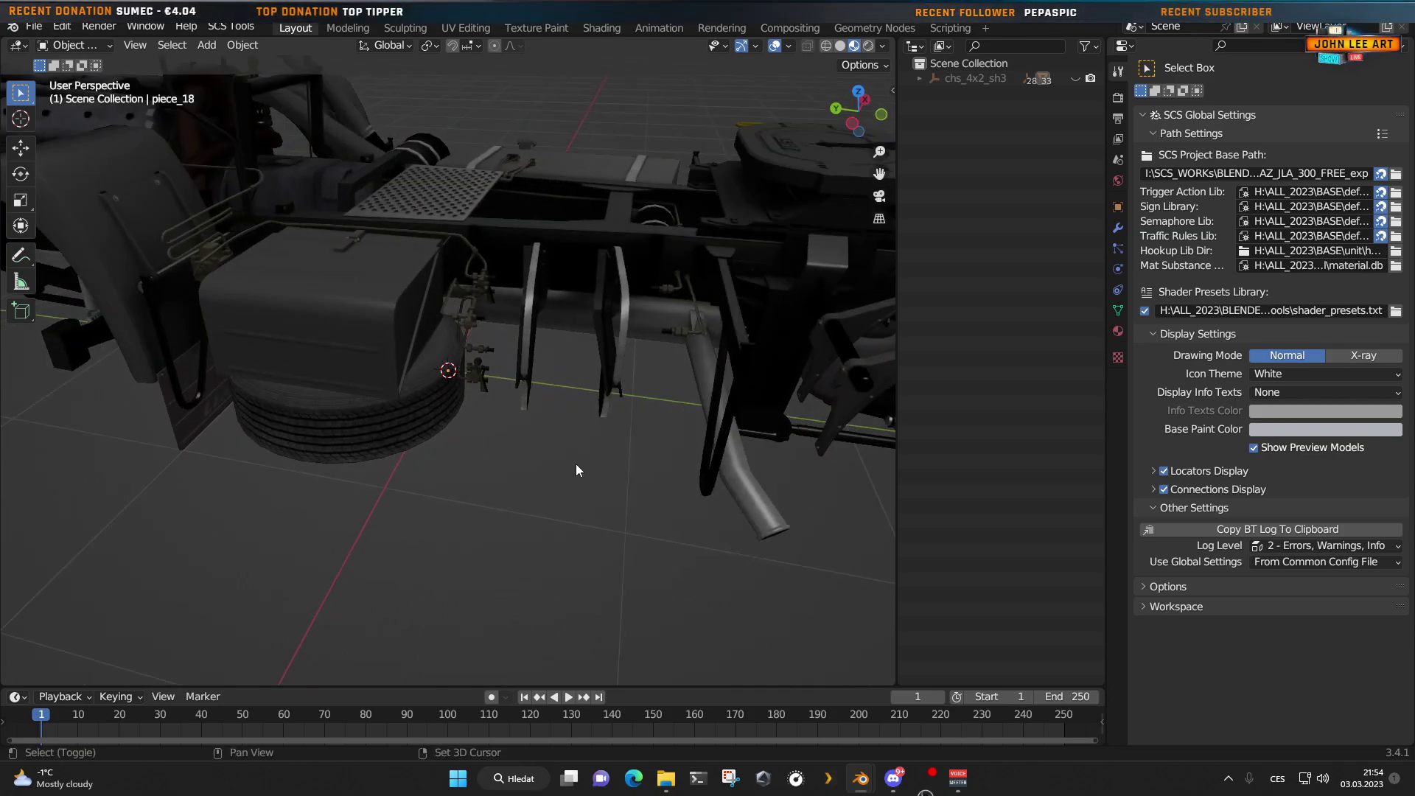
middle_click_drag(578, 467, 212, 493)
scroll(535, 502, "down", 4)
scroll(416, 485, "up", 5)
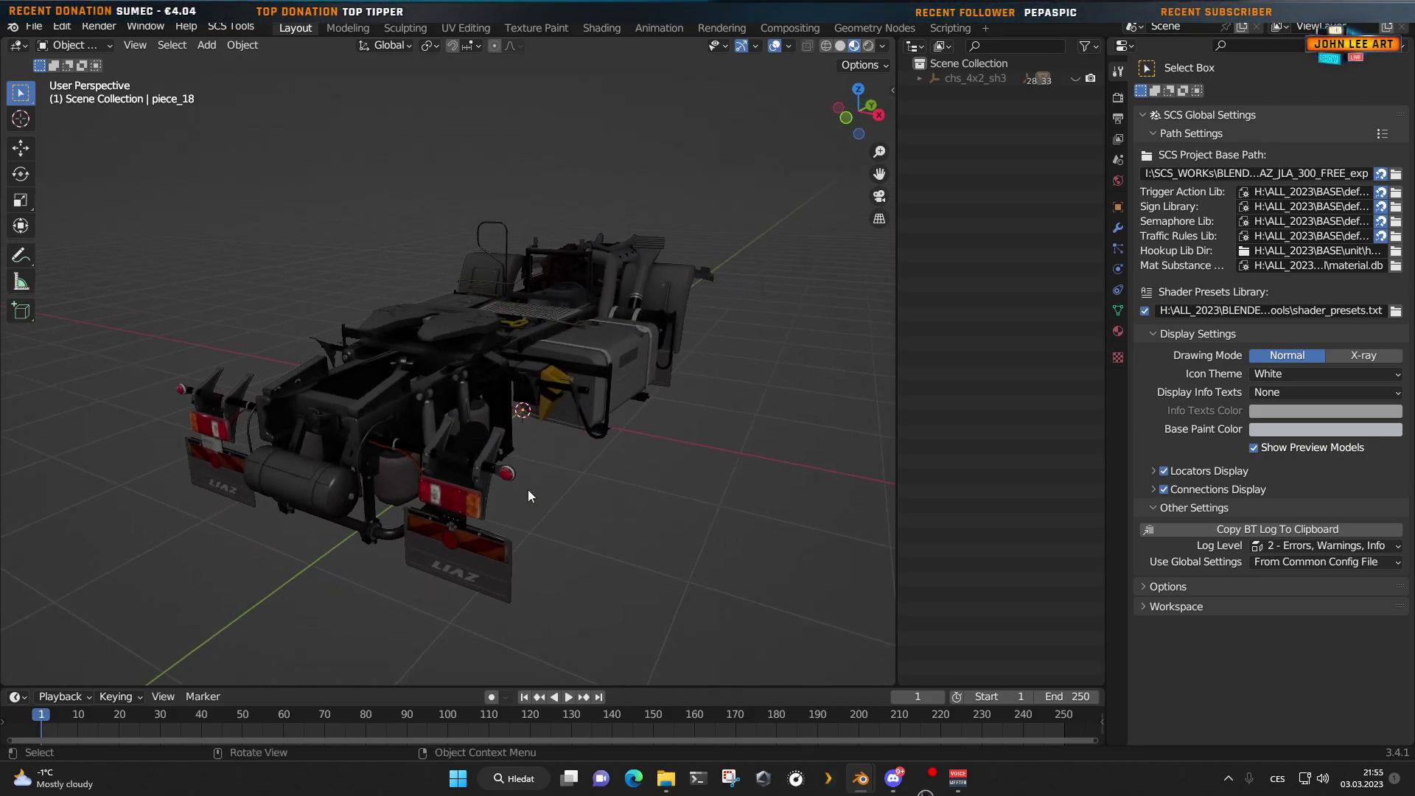
scroll(541, 494, "down", 5)
middle_click_drag(541, 494, 452, 457)
scroll(479, 455, "up", 4)
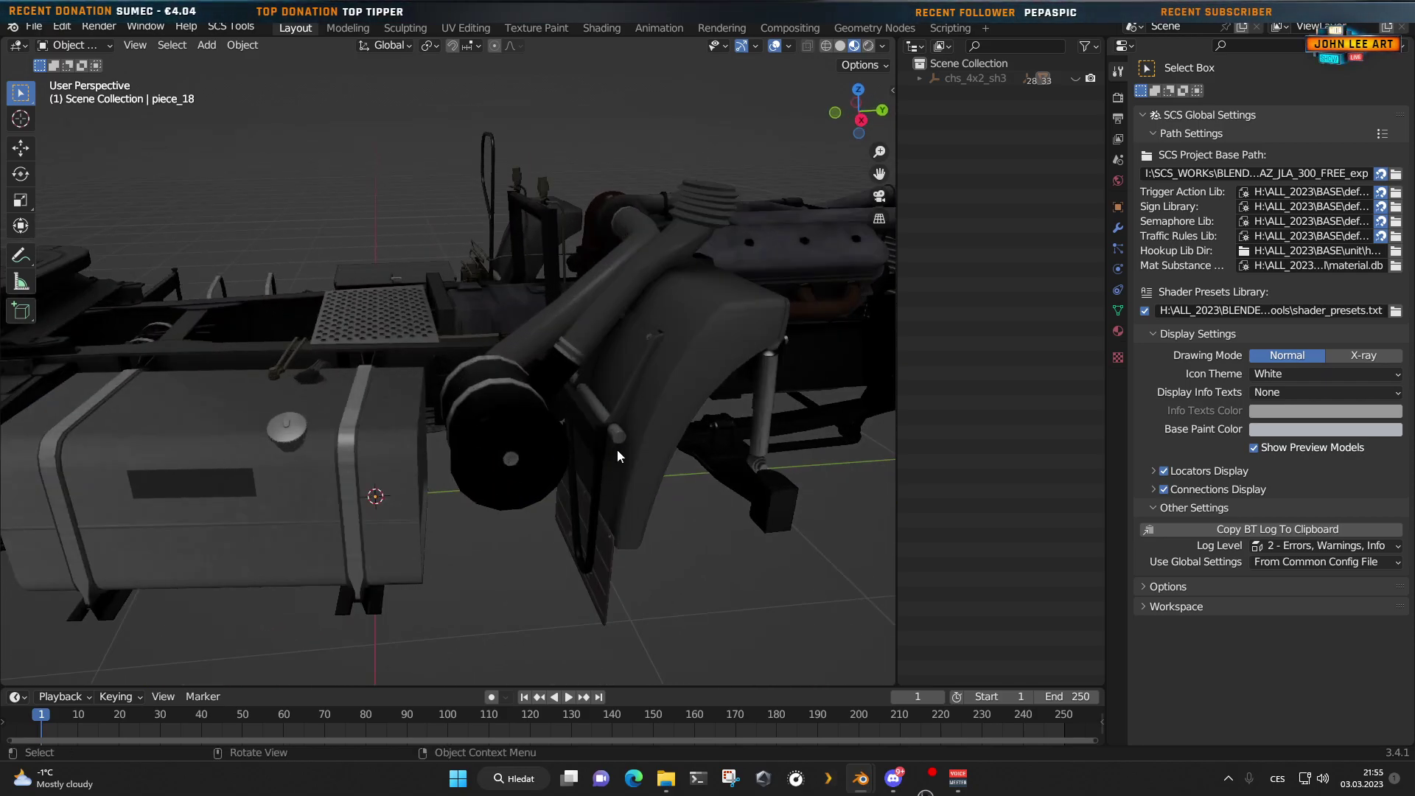
left_click(700, 369)
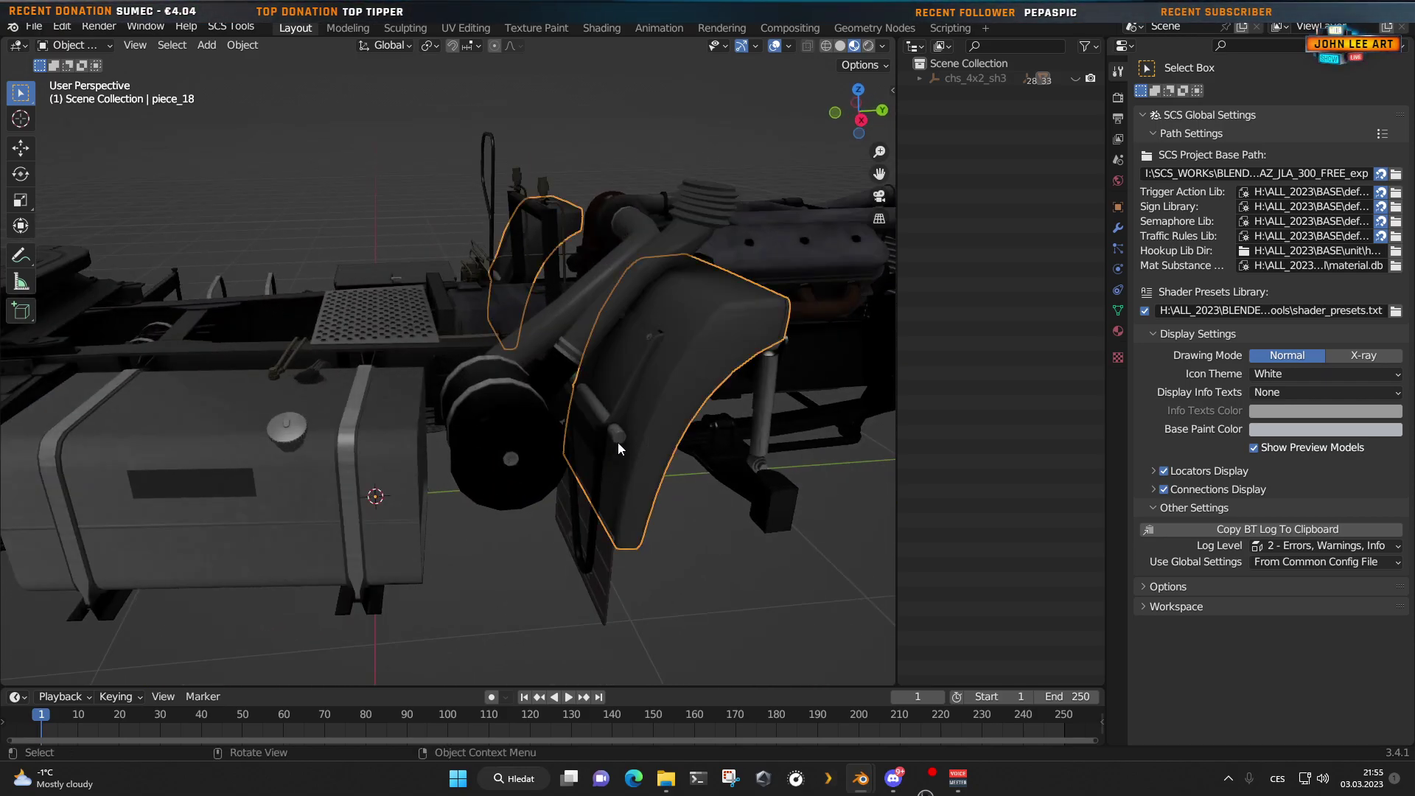
key("a")
left_click(691, 395)
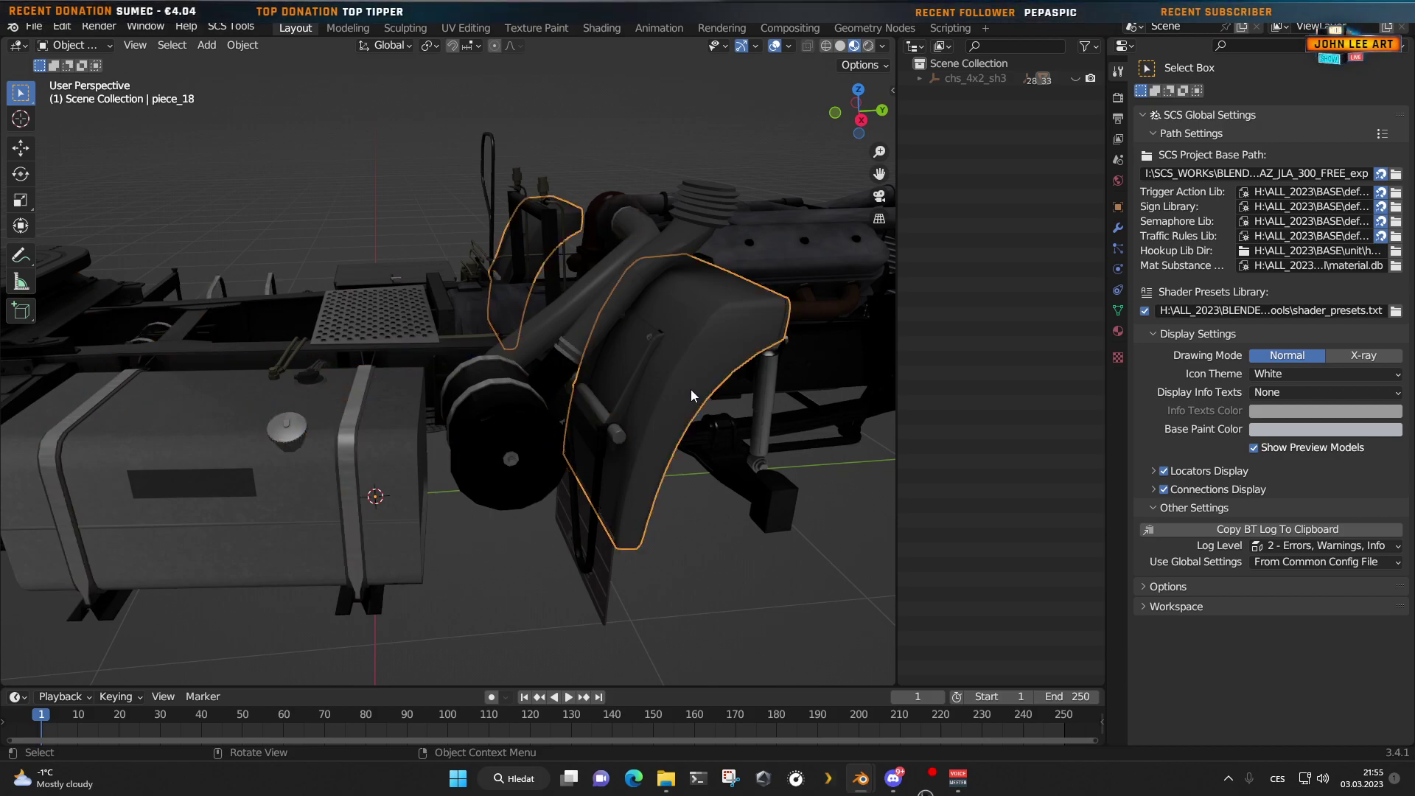
left_click(612, 311)
Step: Examine the whole chassis from the front and the spare wheel side, including the engine, frame and mudguards
middle_click_drag(501, 460, 550, 537)
scroll(551, 529, "down", 2)
middle_click_drag(452, 540, 533, 488)
scroll(528, 338, "up", 4)
scroll(540, 443, "down", 4)
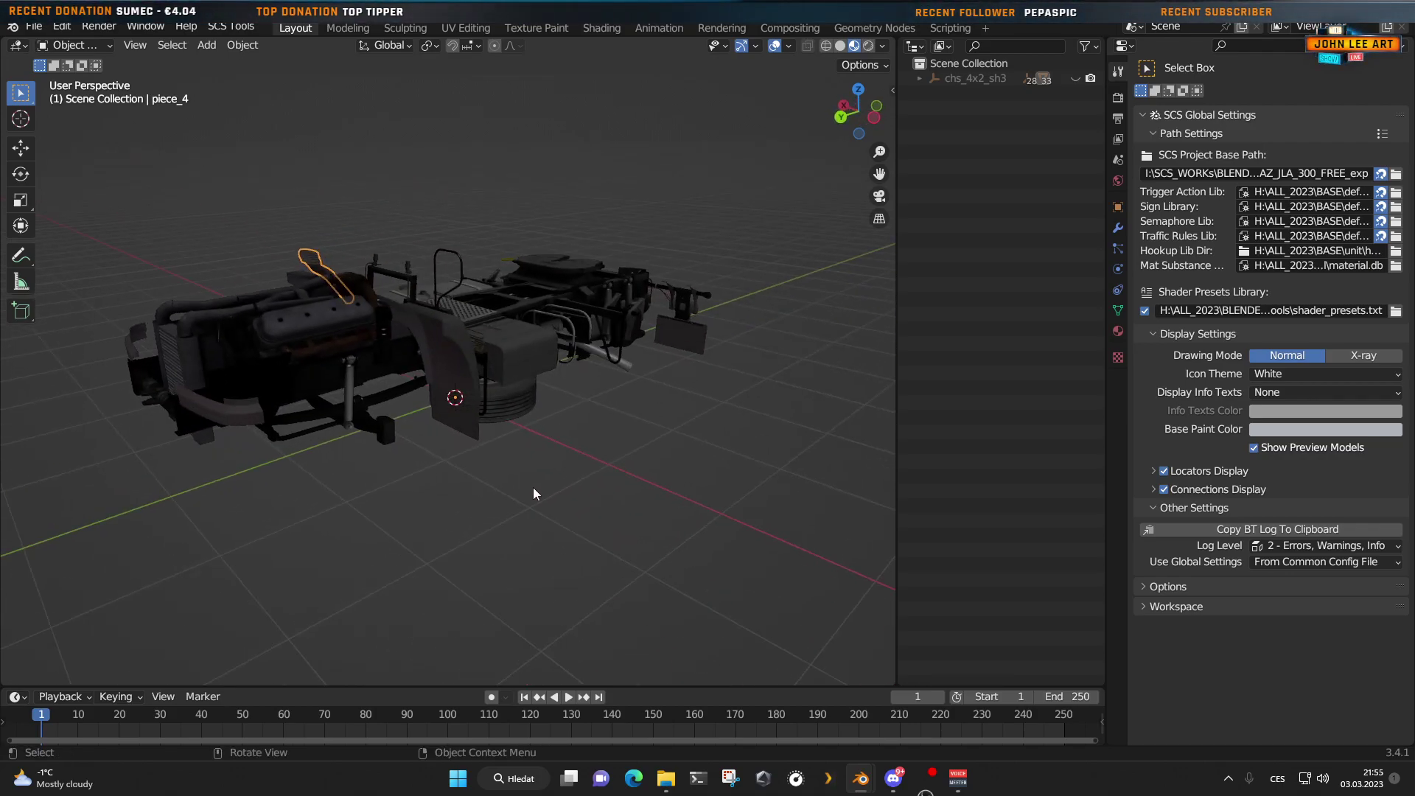
middle_click_drag(609, 493, 498, 496)
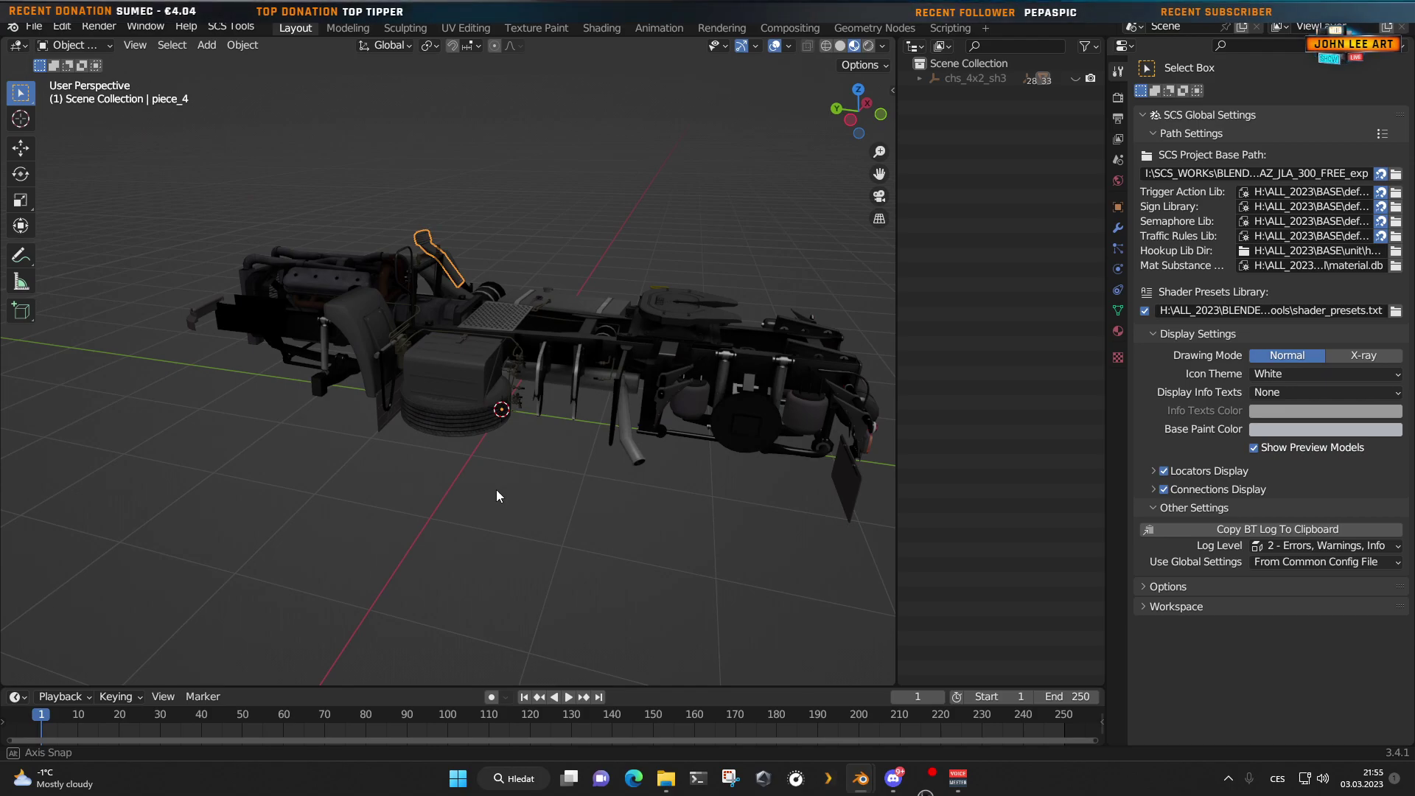
scroll(547, 512, "up", 2)
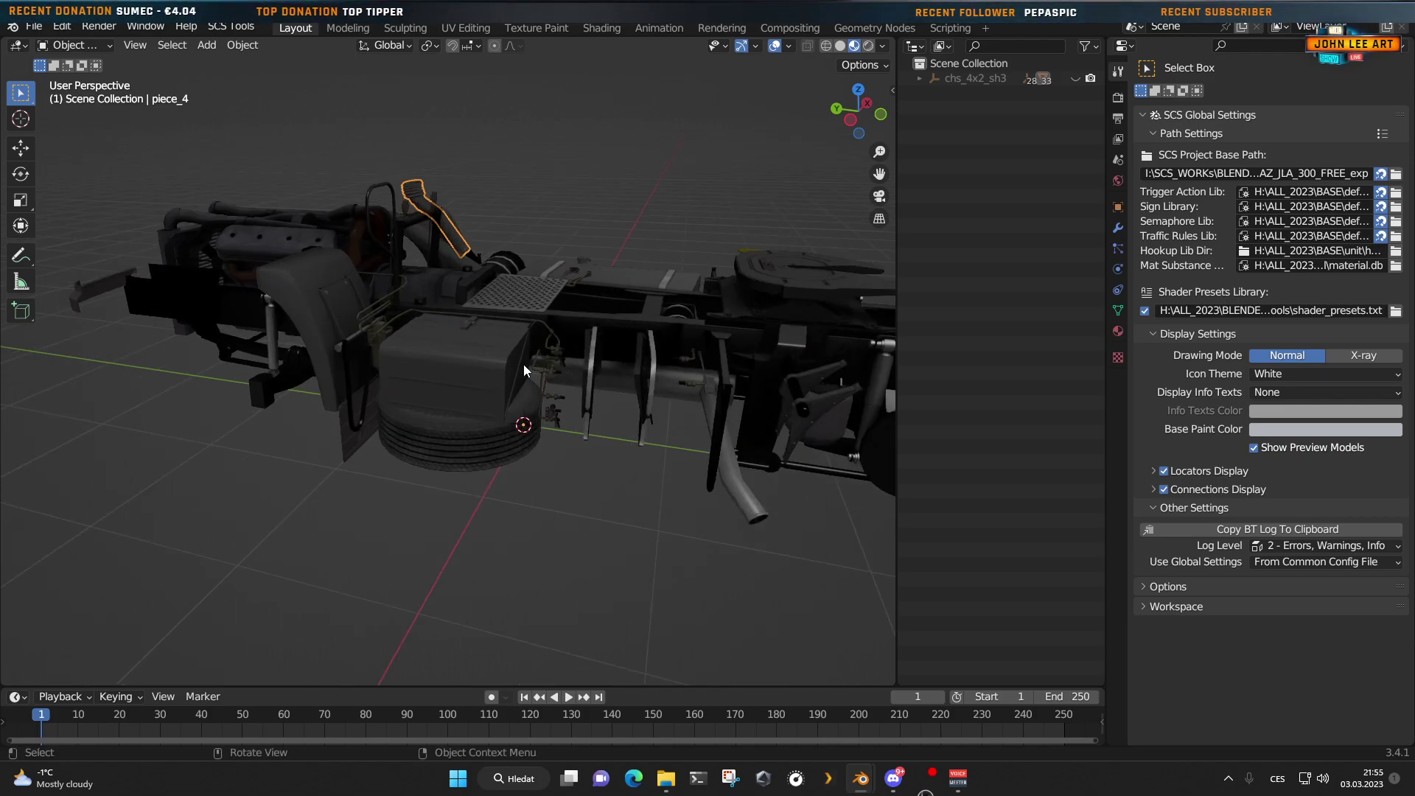
middle_click_drag(548, 533, 637, 539)
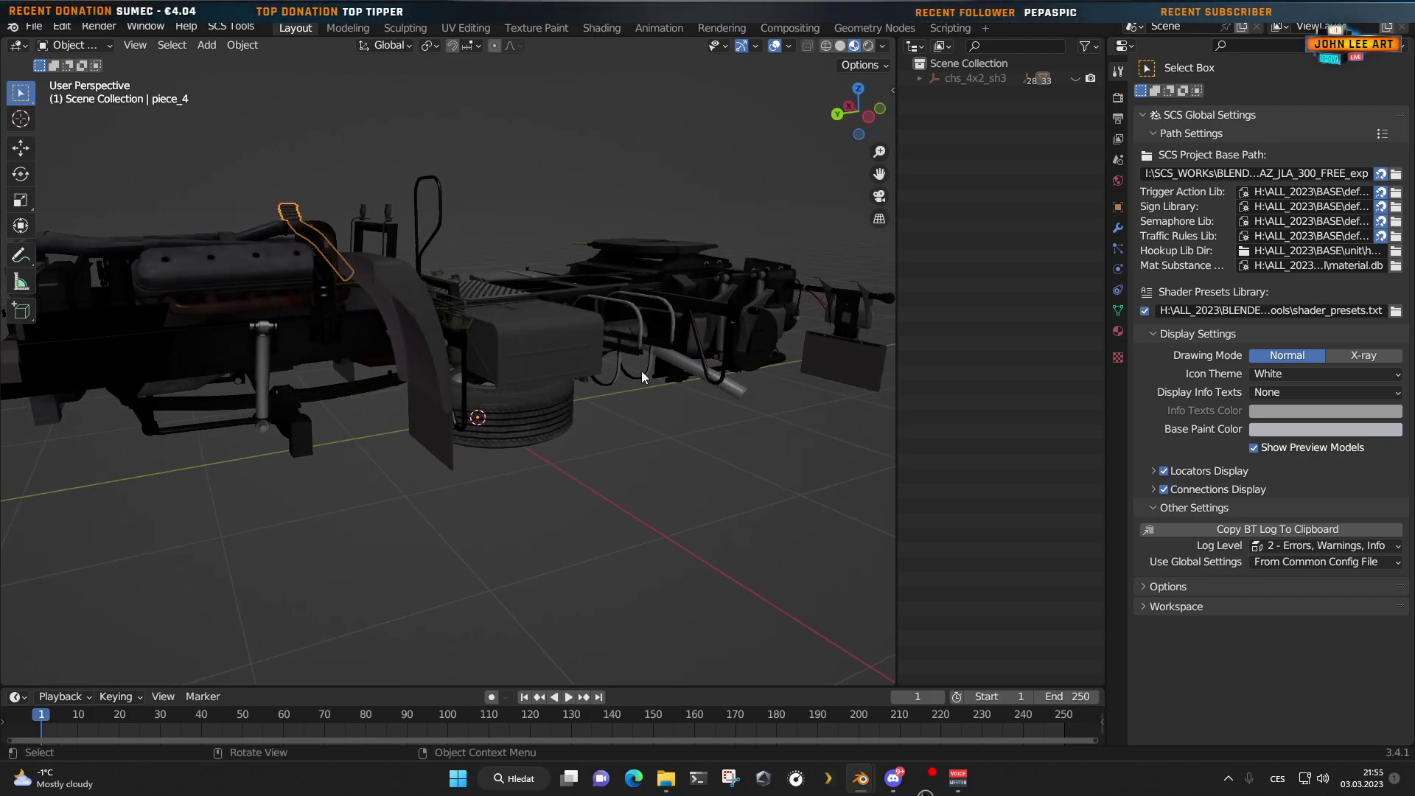
middle_click_drag(685, 498, 617, 493)
scroll(622, 531, "down", 2)
scroll(678, 531, "up", 1)
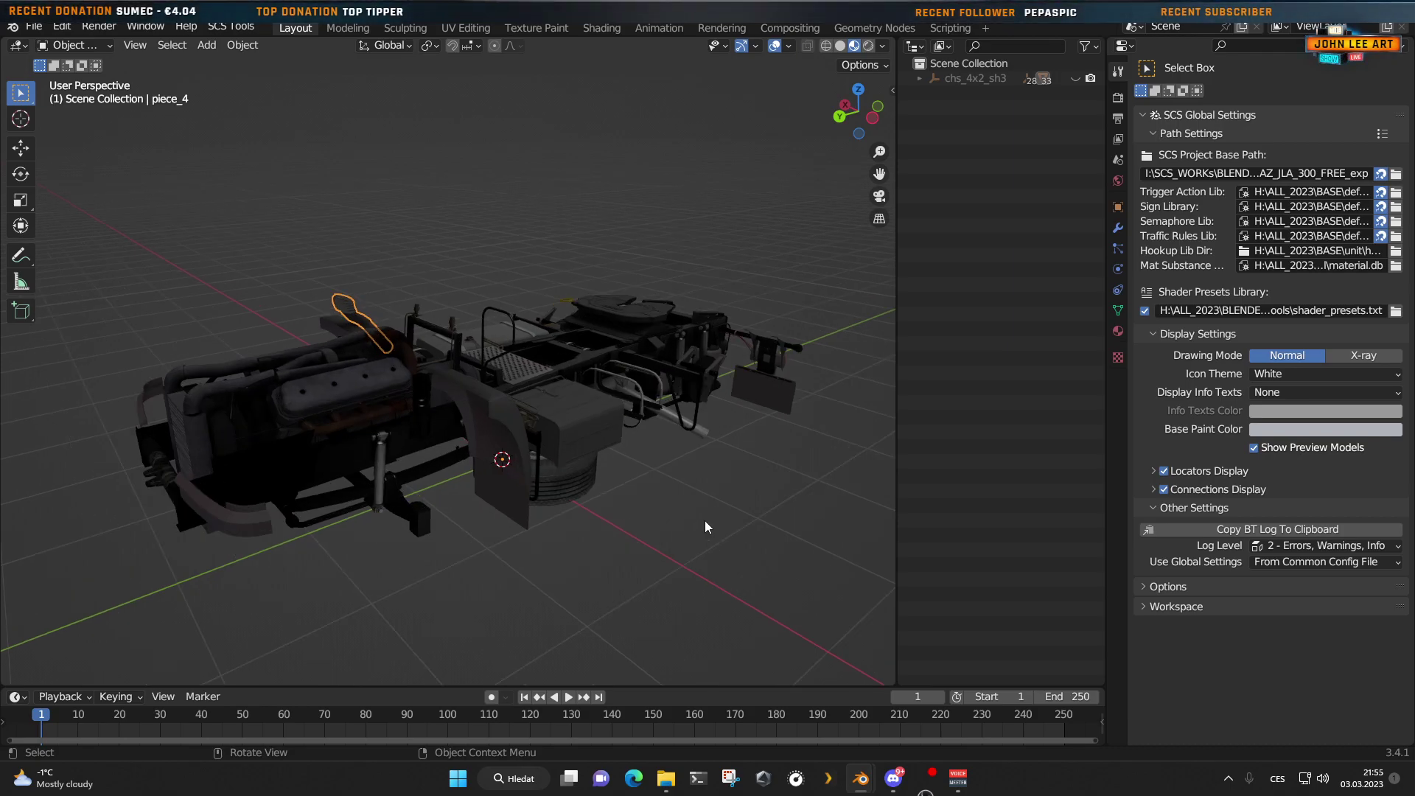
Step: Display the chassis in Solid shading with Cavity enabled and examine its battery box and frame side
left_click(841, 45)
middle_click_drag(479, 479, 420, 527)
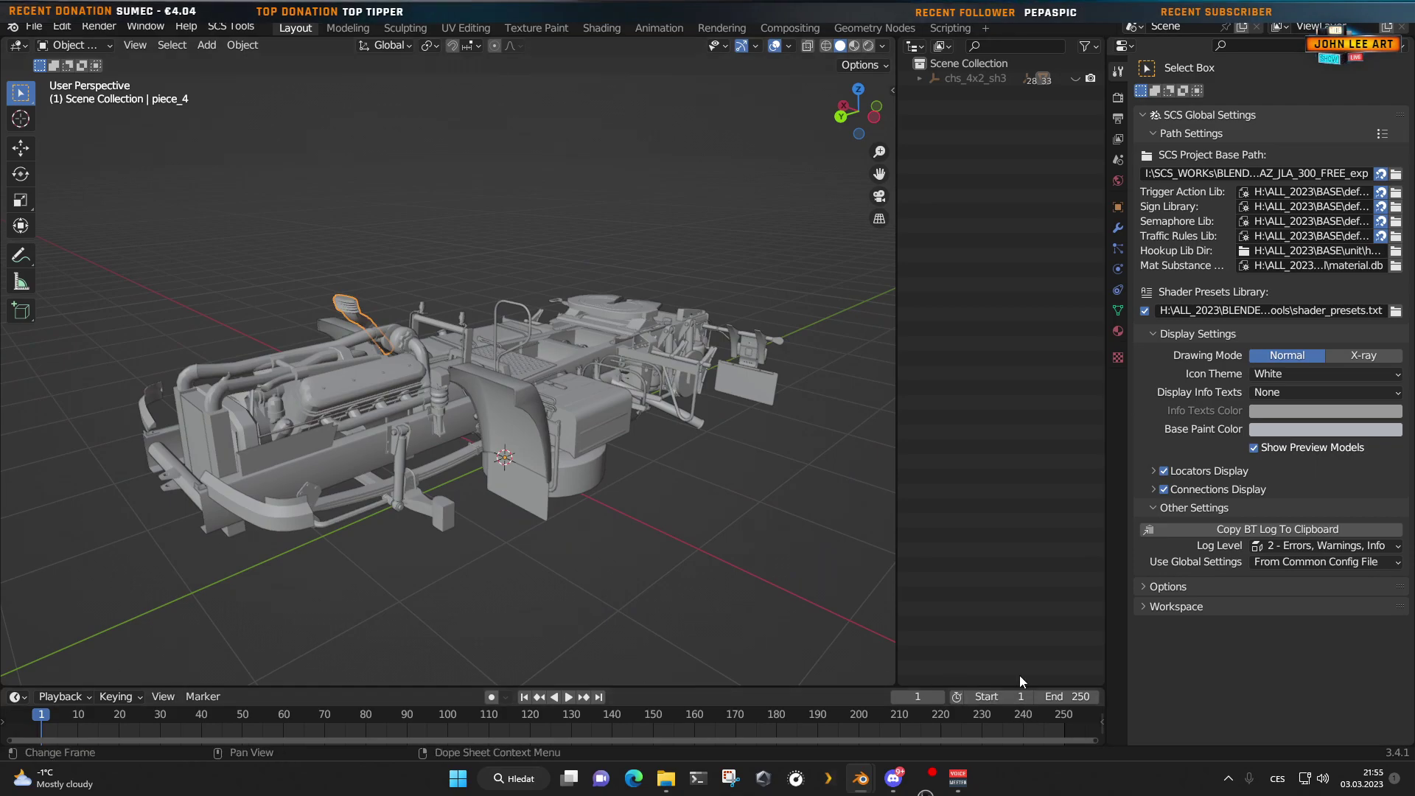
left_click(884, 46)
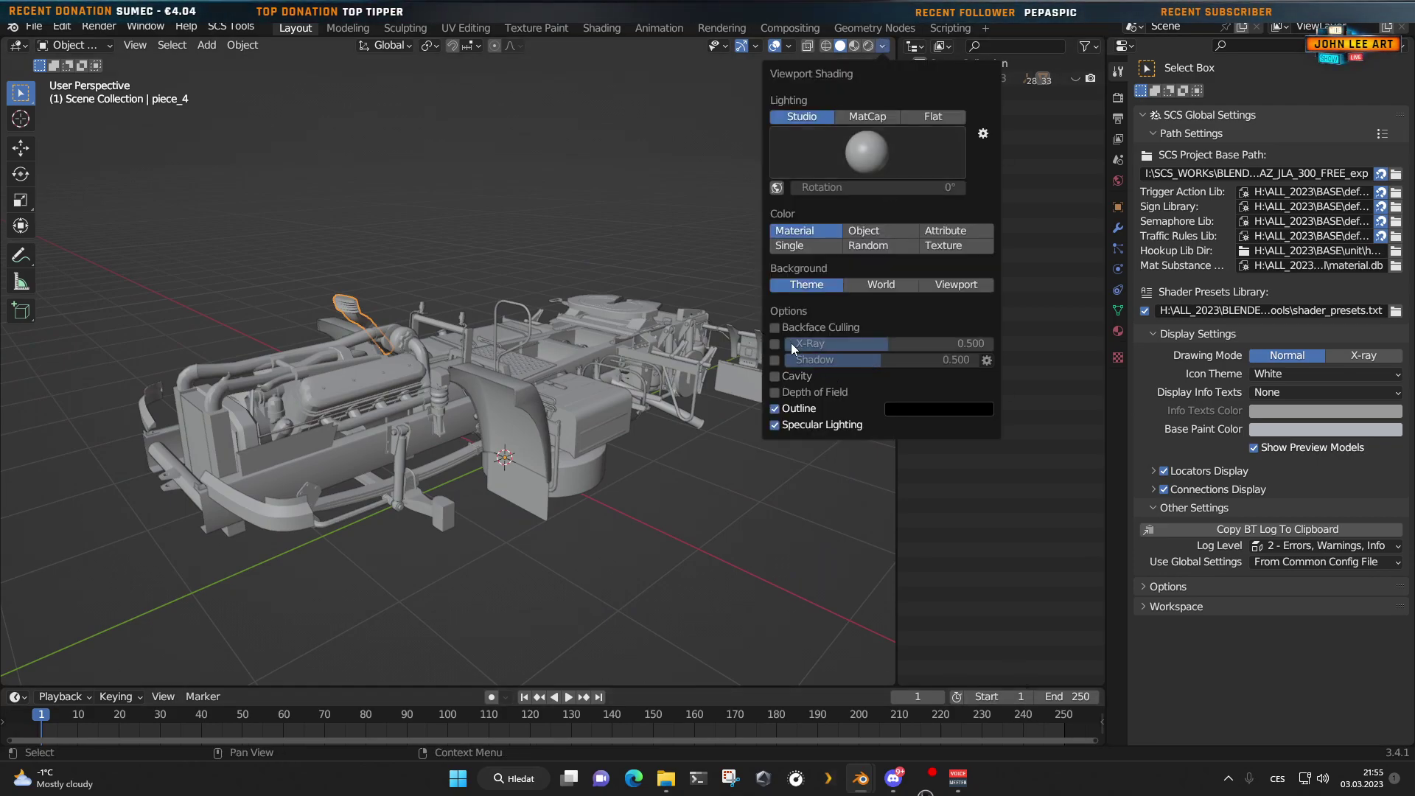
left_click(774, 377)
mouse_move(663, 509)
middle_mouse_down()
mouse_move(641, 531)
mouse_move(619, 508)
mouse_move(645, 528)
mouse_move(612, 538)
mouse_move(759, 572)
mouse_move(737, 573)
middle_mouse_up()
scroll(616, 504, "up", 5)
scroll(617, 504, "down", 5)
scroll(658, 580, "up", 3)
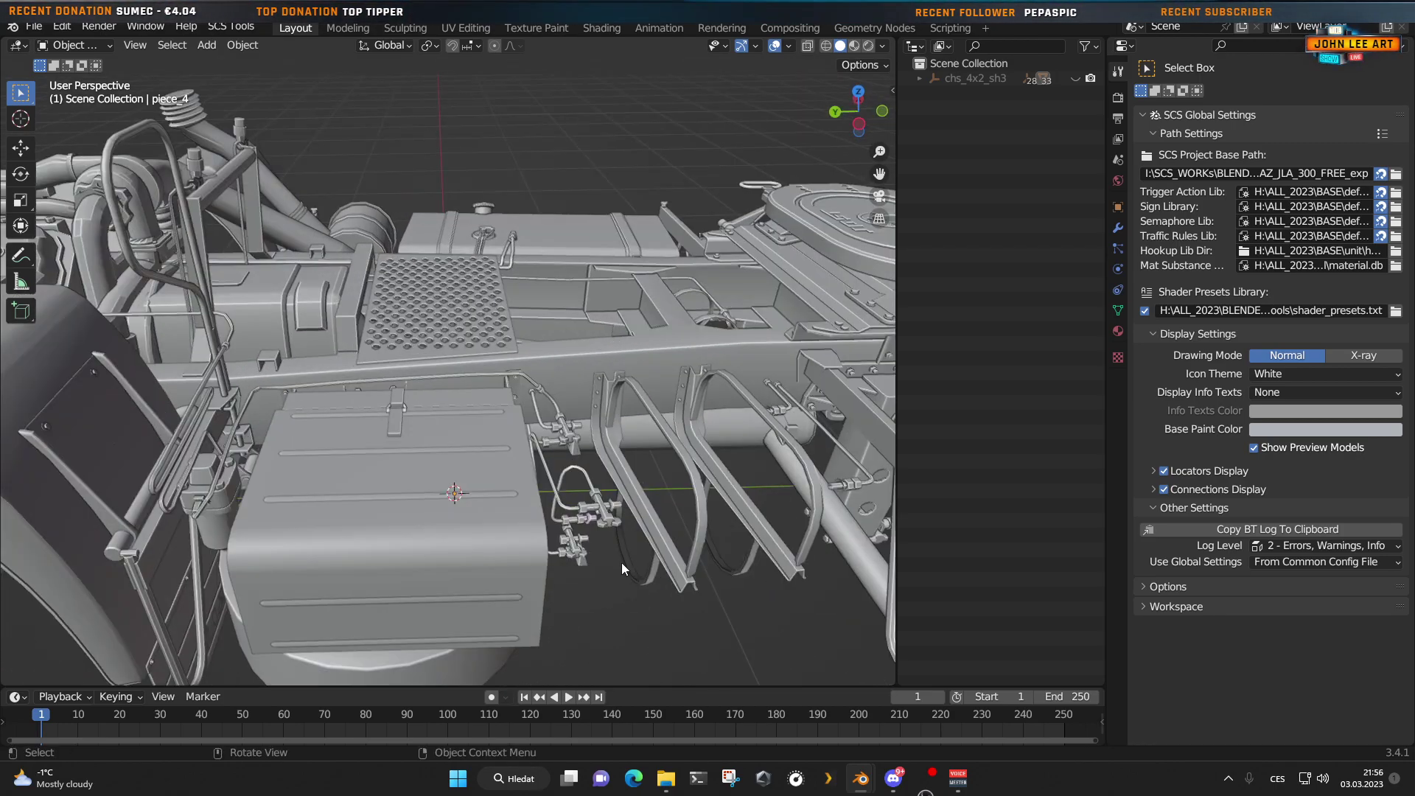
Step: Select the air line and valve mesh and examine its routing along the chassis frame and fifth wheel
left_click(600, 508)
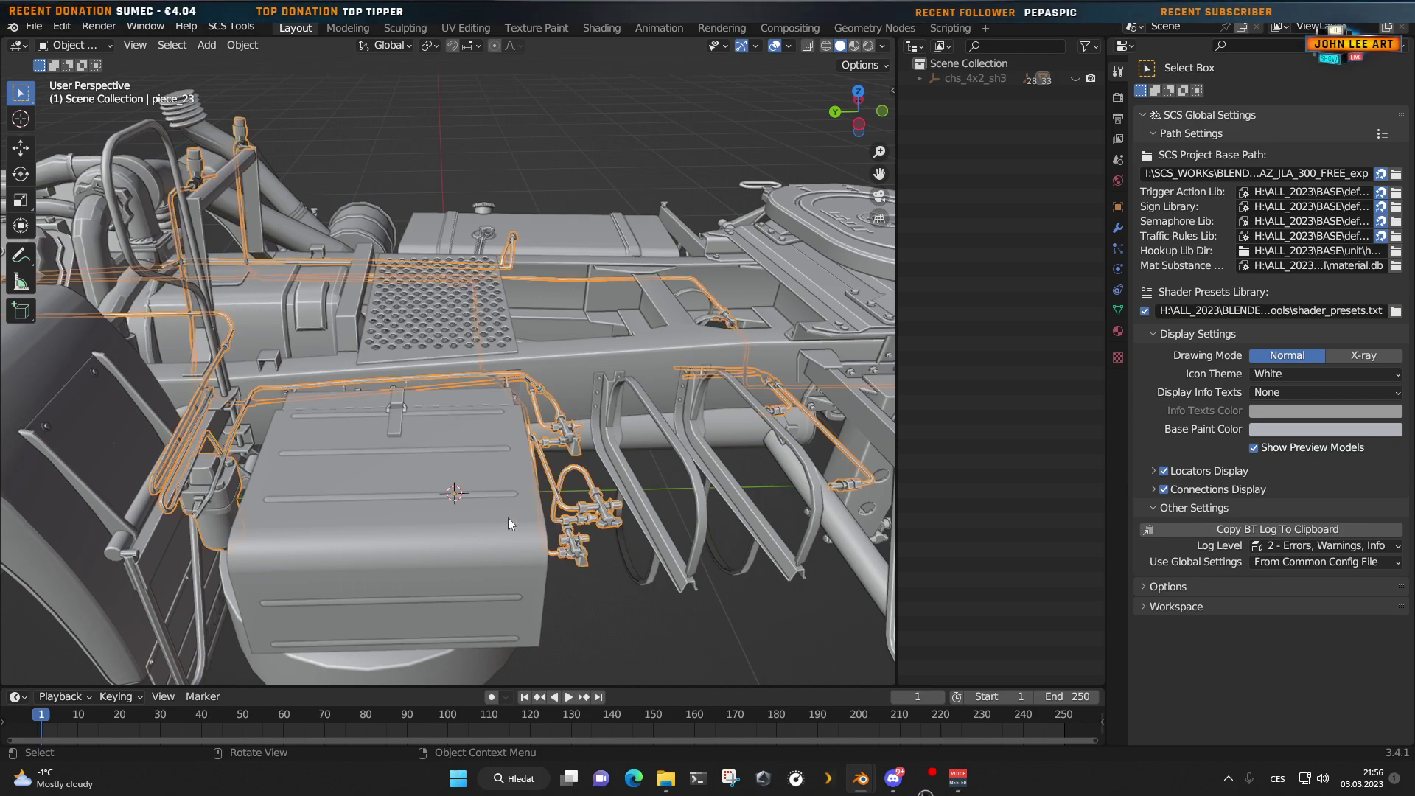
middle_click_drag(509, 524, 368, 509)
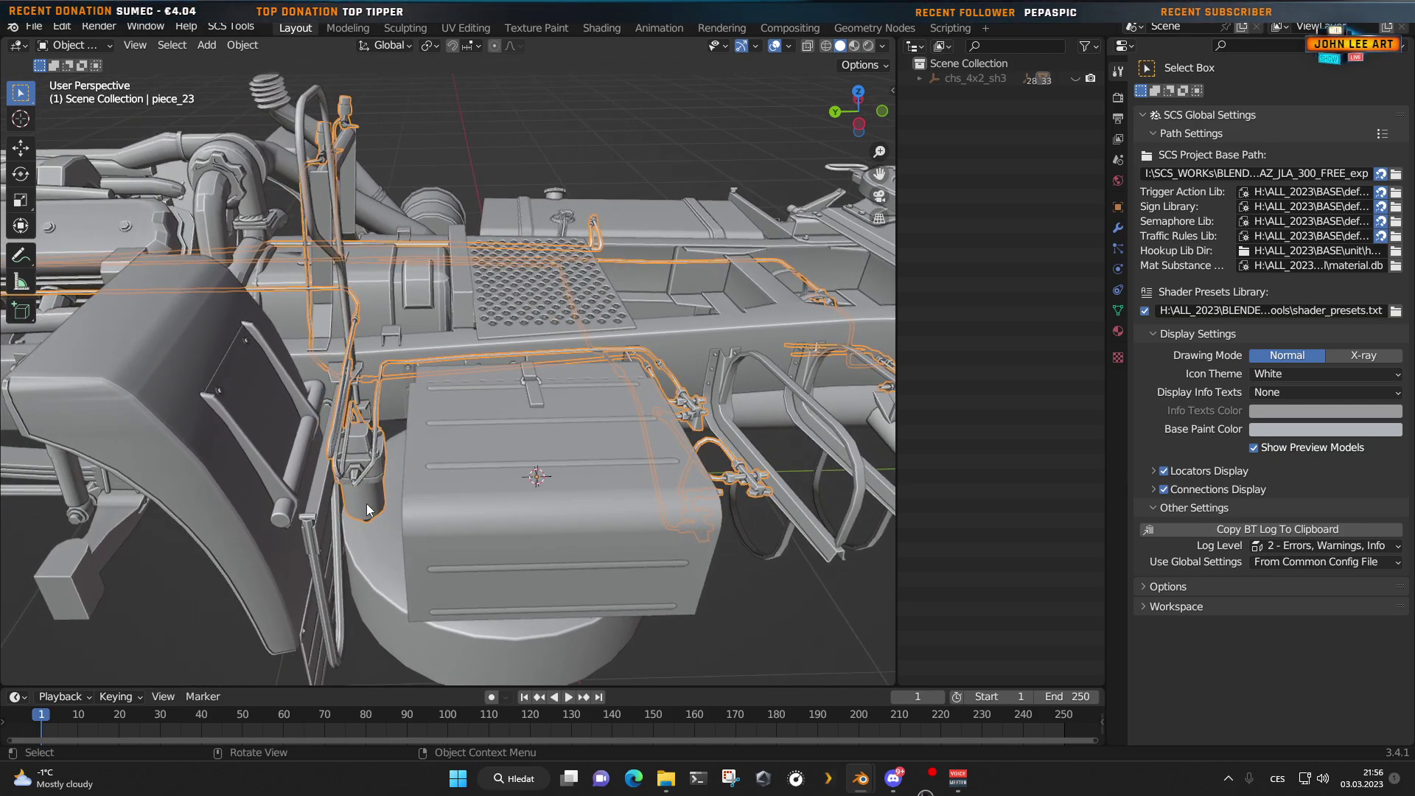
scroll(493, 538, "down", 3)
middle_click_drag(493, 537, 578, 518)
scroll(560, 527, "up", 3)
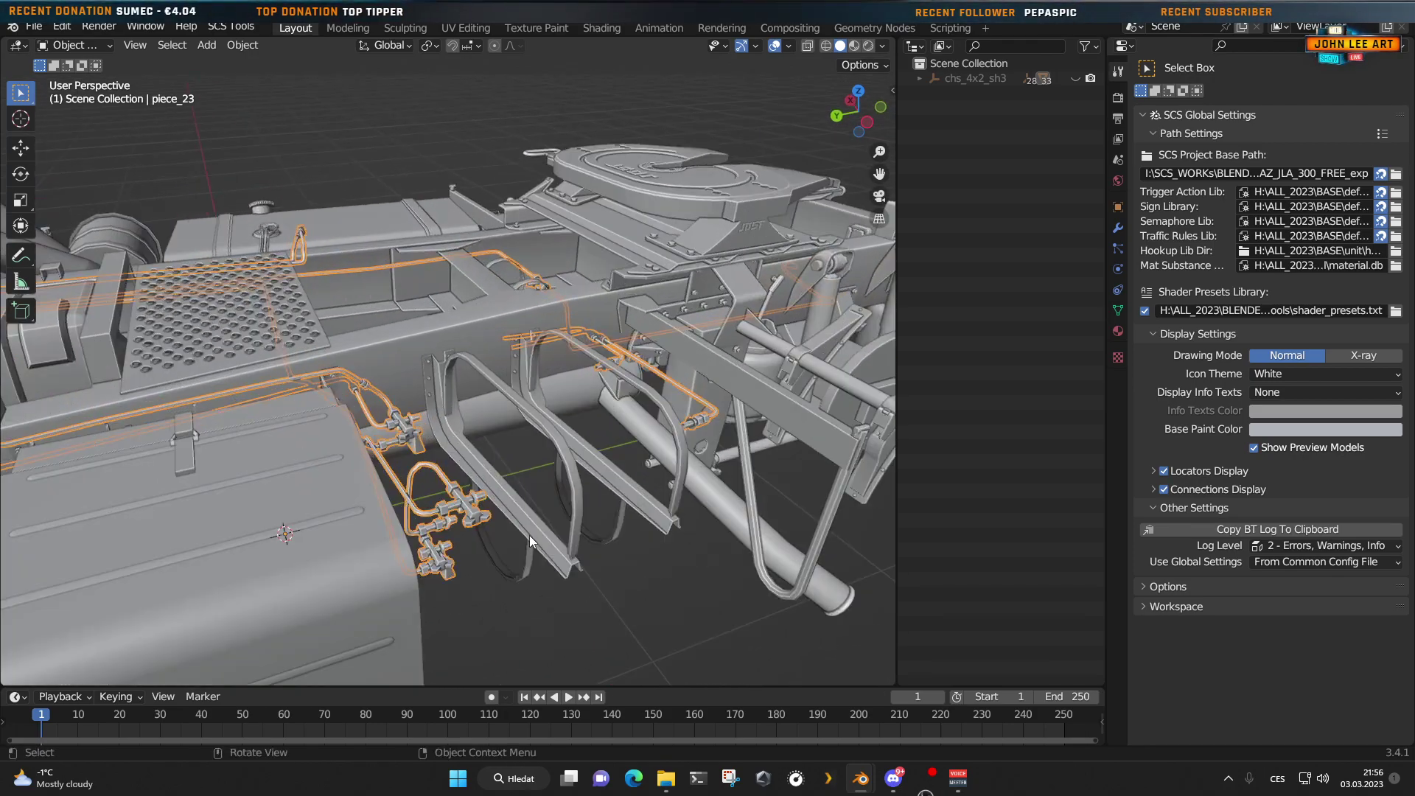
scroll(552, 564, "down", 4)
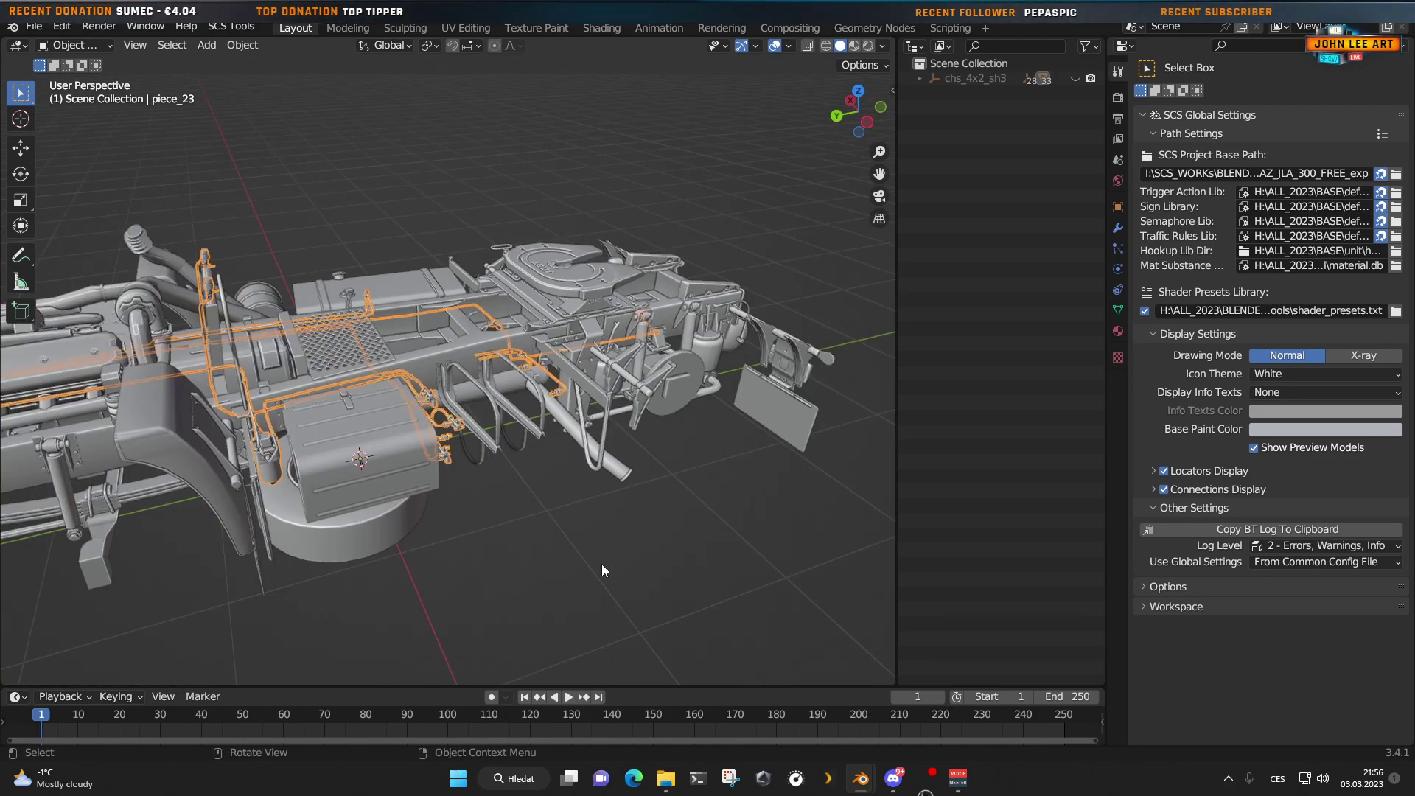
middle_click_drag(549, 564, 301, 571)
scroll(590, 567, "up", 3)
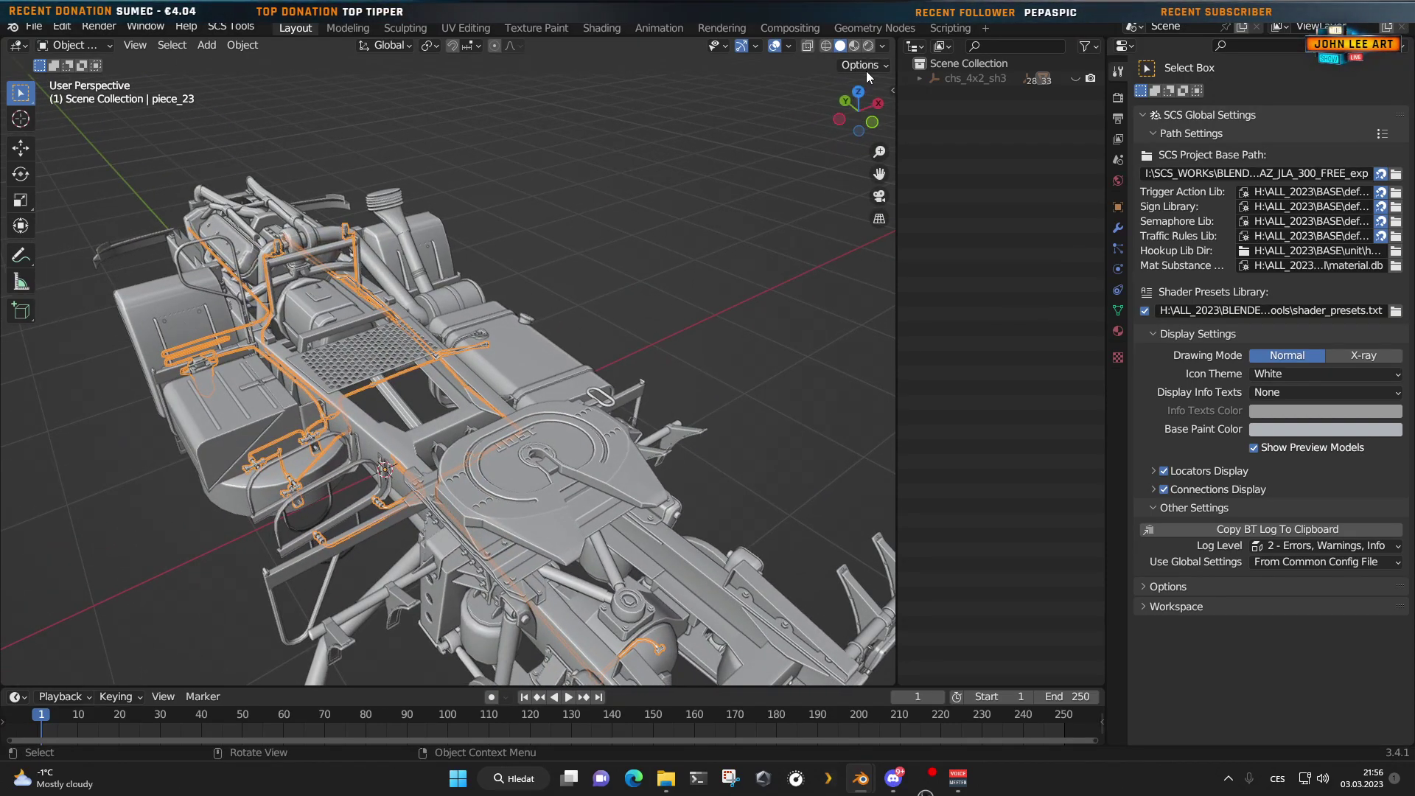
Step: Examine the parts behind the engine, select the engine and air line meshes, and review the whole chassis from the front
scroll(741, 249, "up", 3)
middle_click_drag(567, 560, 535, 575)
scroll(529, 563, "up", 2)
left_click(544, 385)
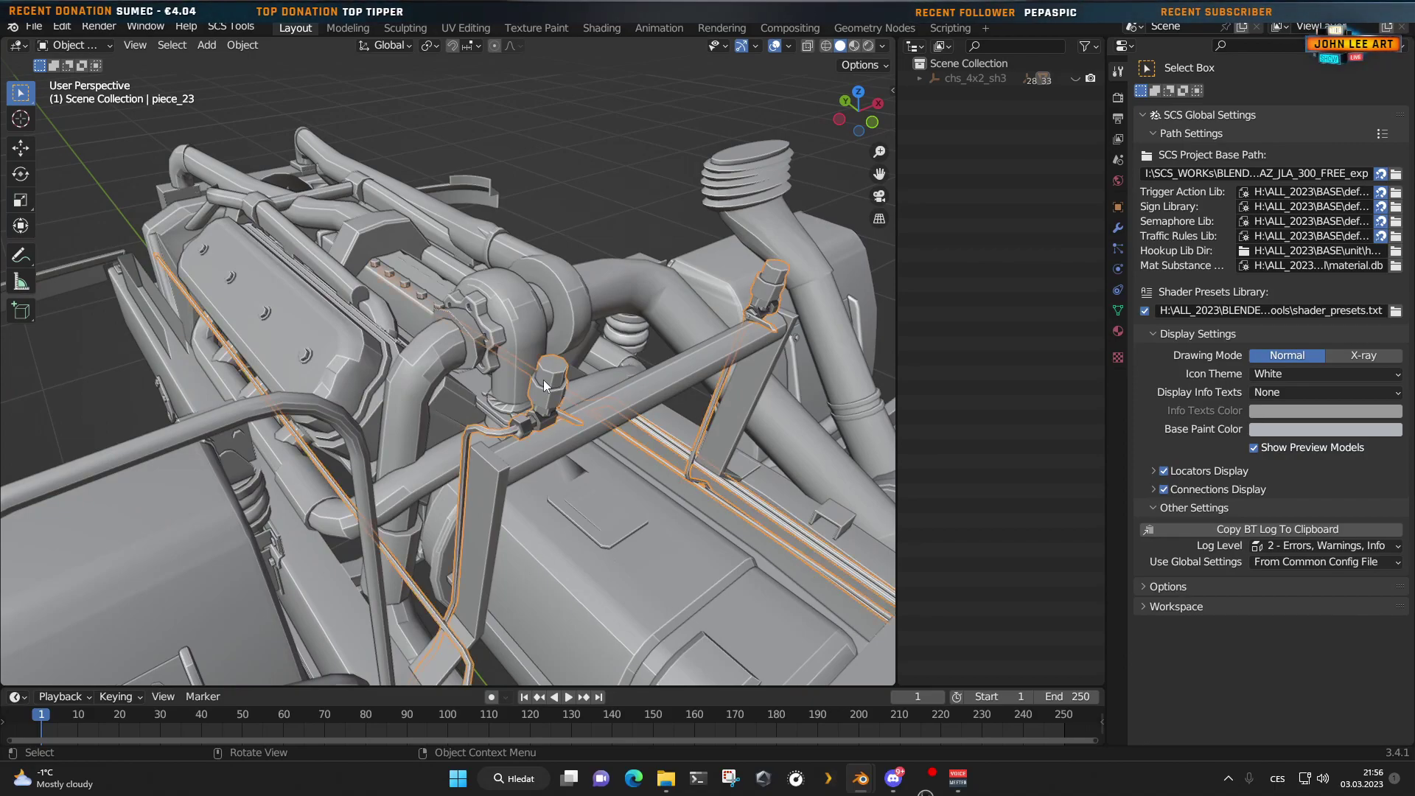
left_click(544, 385)
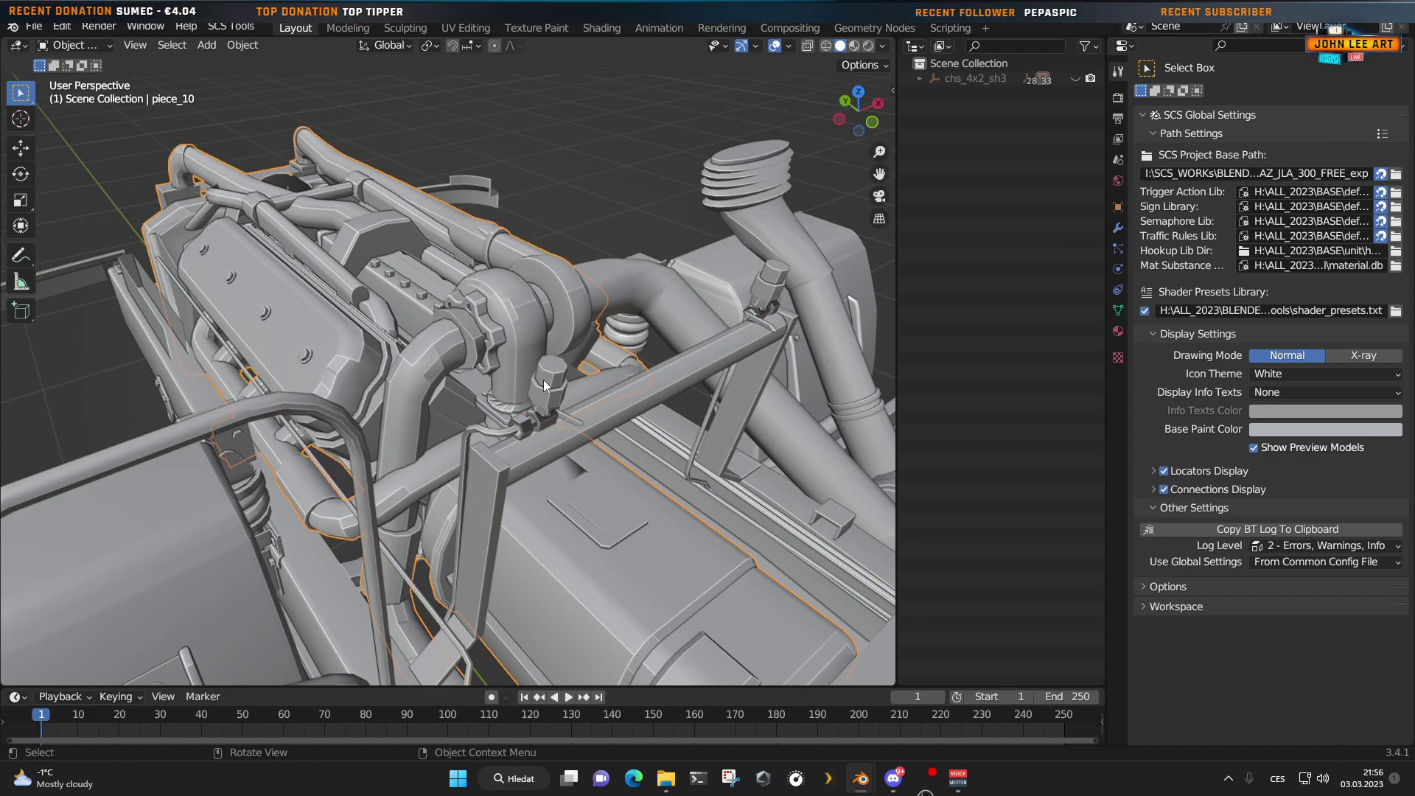
left_click(549, 379)
scroll(551, 383, "down", 3)
middle_click_drag(467, 507, 613, 526)
scroll(614, 526, "down", 5)
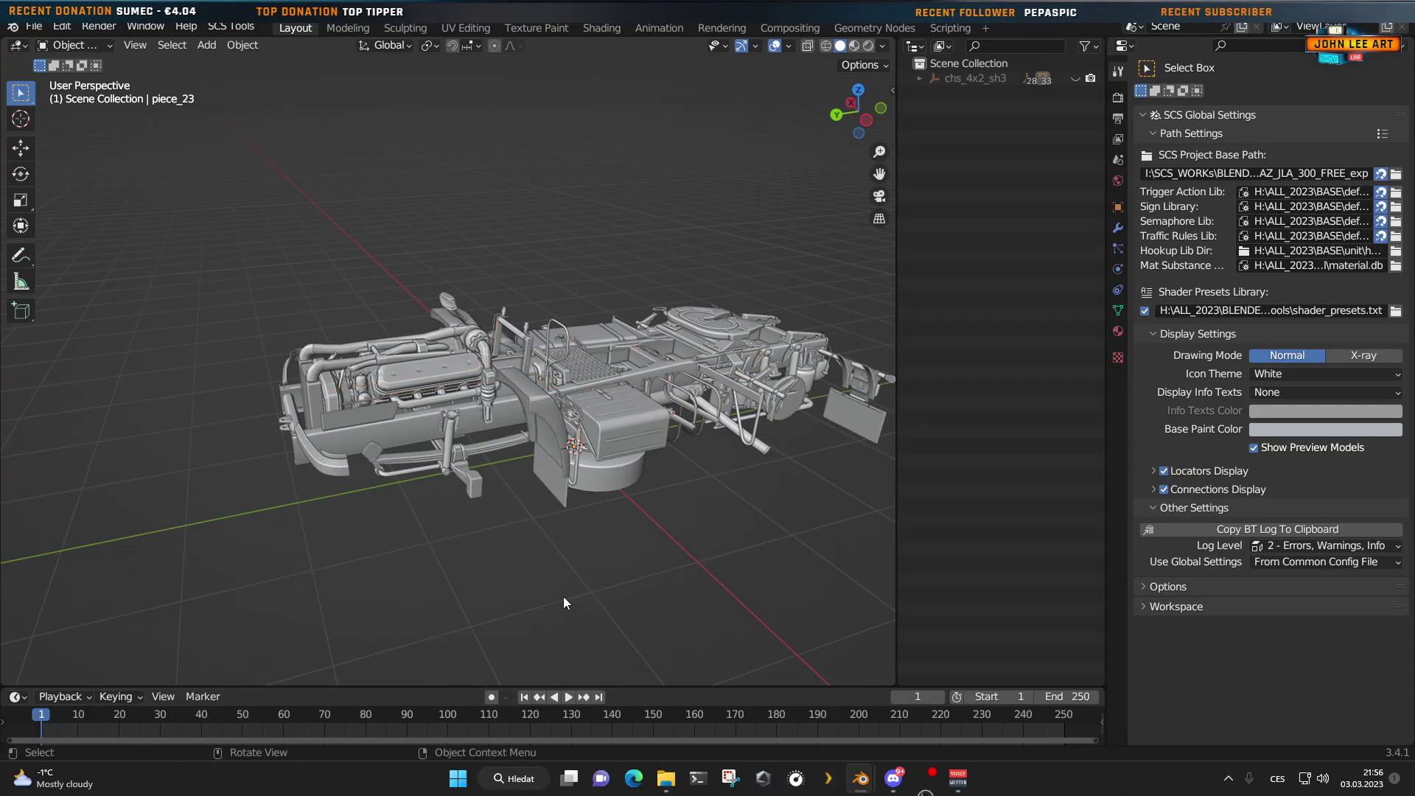
middle_click_drag(566, 603, 571, 614)
scroll(489, 553, "up", 4)
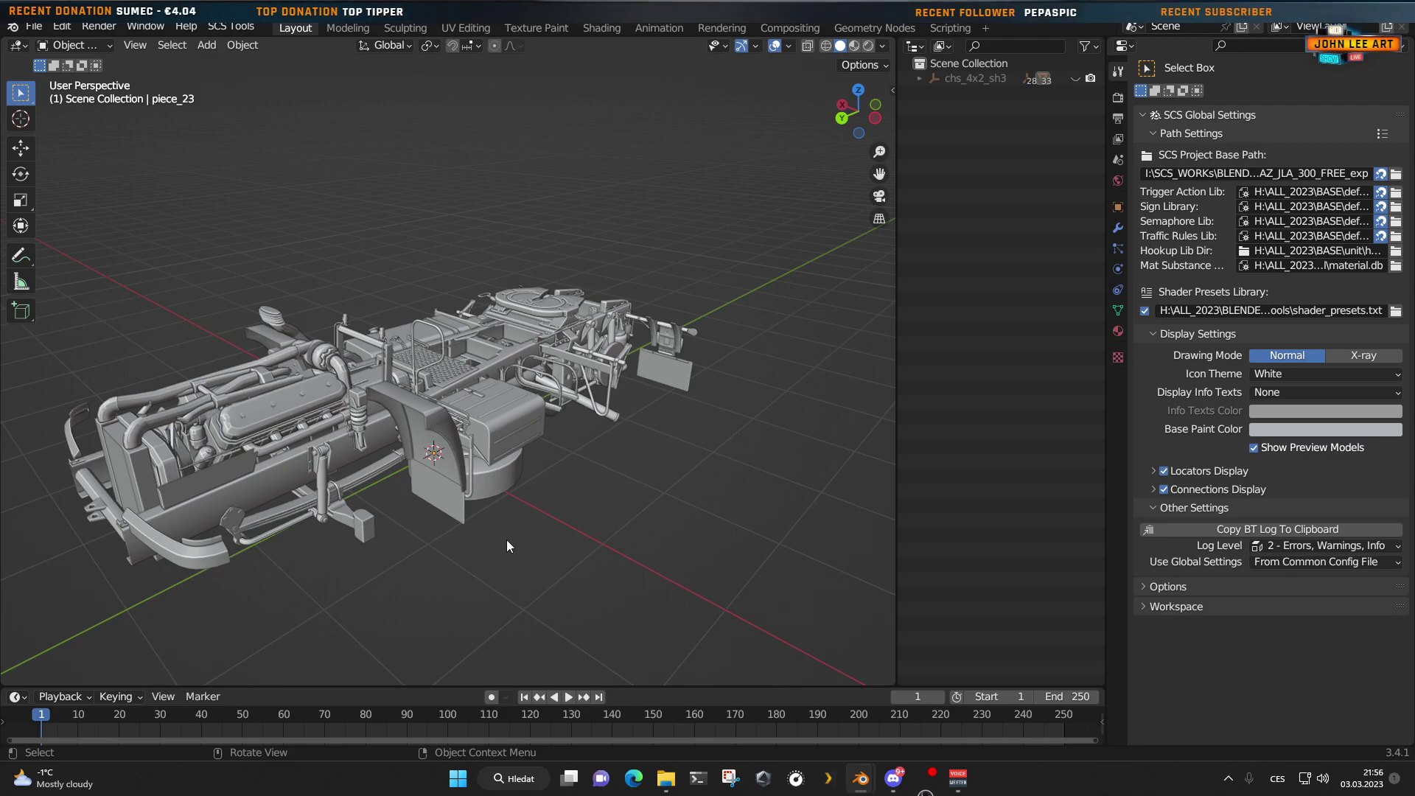
middle_click_drag(509, 546, 636, 538)
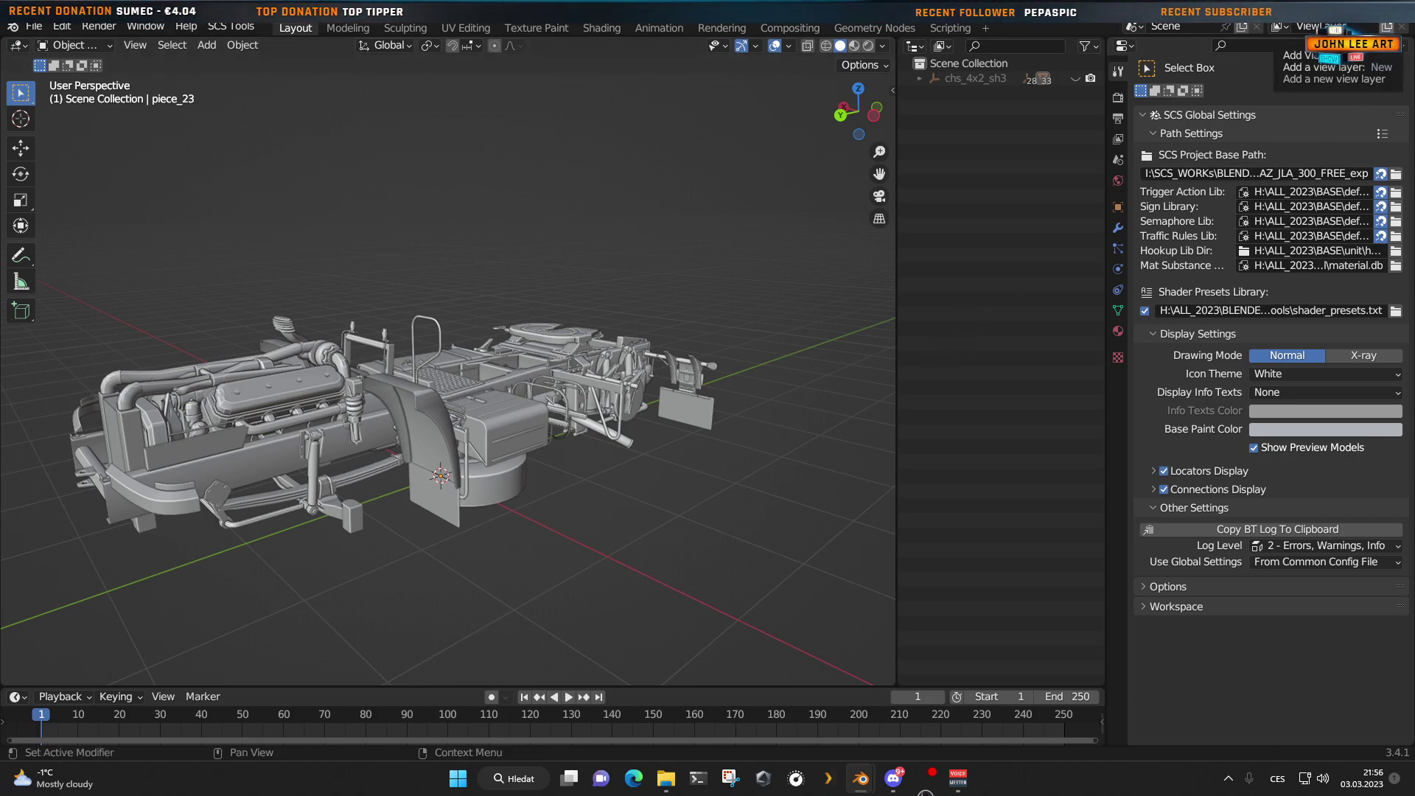
Step: Close the chassis scene without saving and switch to the Blender window containing the cabin_a cab
left_click(1397, 8)
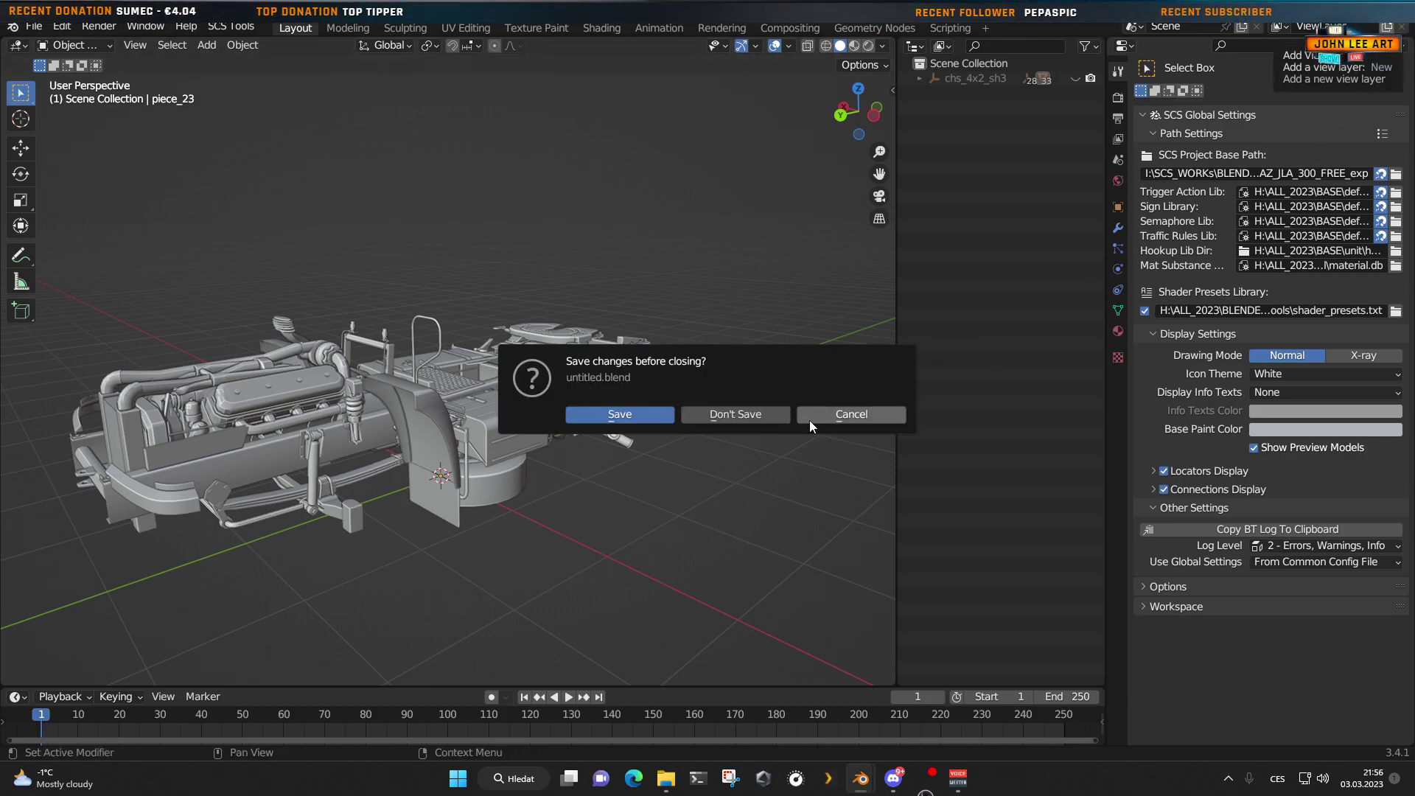
left_click(735, 420)
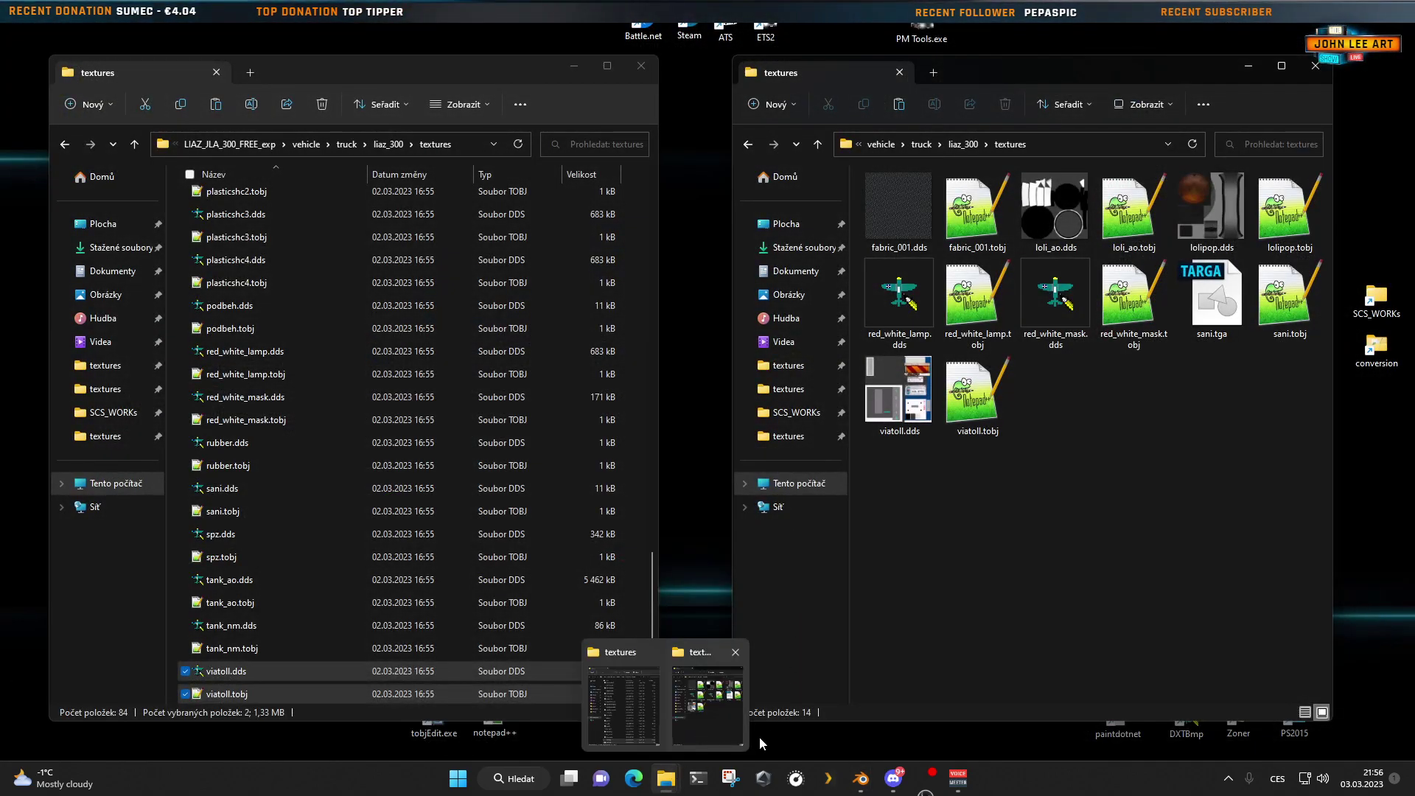
mouse_move(857, 791)
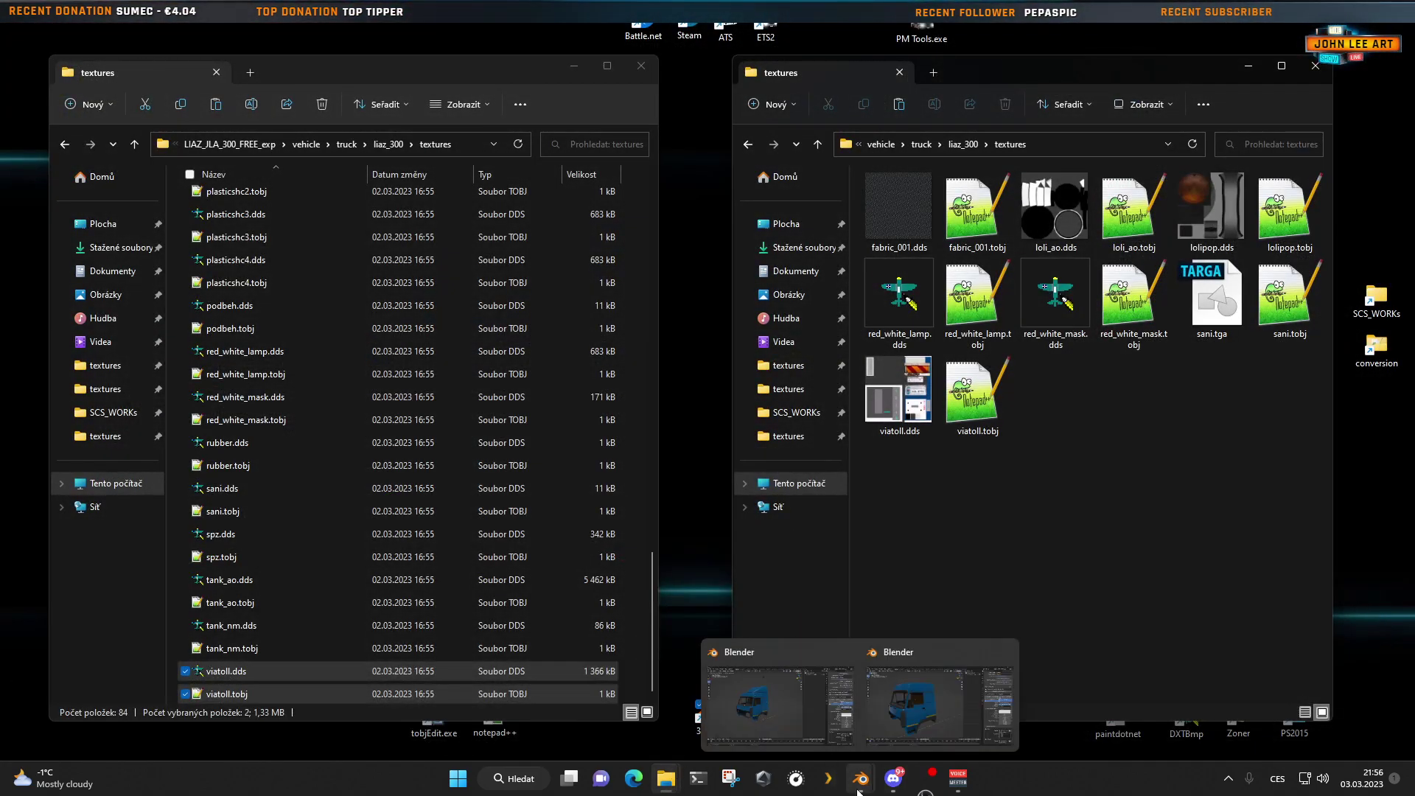
left_click(759, 719)
Step: Examine the cabin_a cab's rear wall, intake duct, side and front
middle_click_drag(677, 515, 453, 523)
scroll(556, 568, "up", 5)
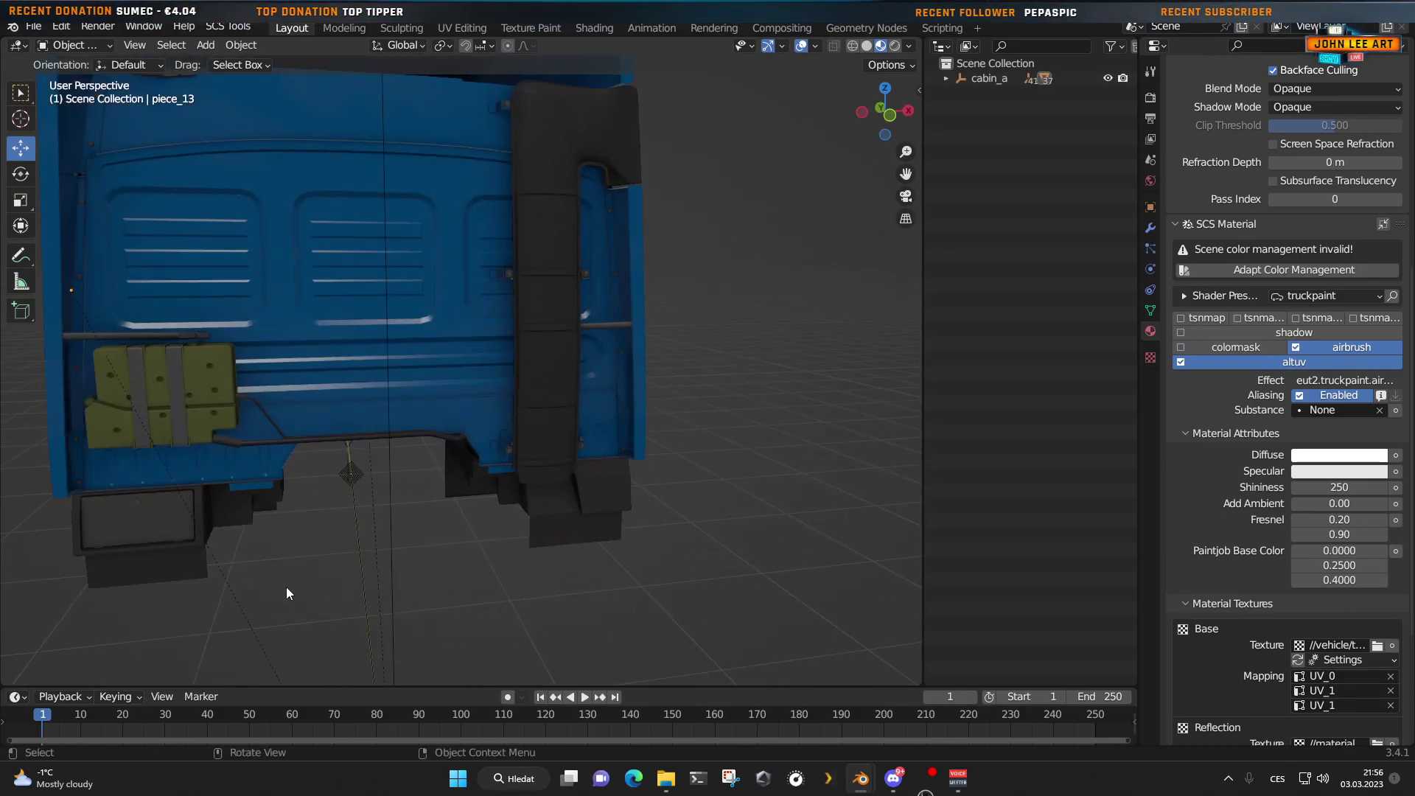
middle_click_drag(286, 594, 546, 648)
scroll(626, 624, "down", 4)
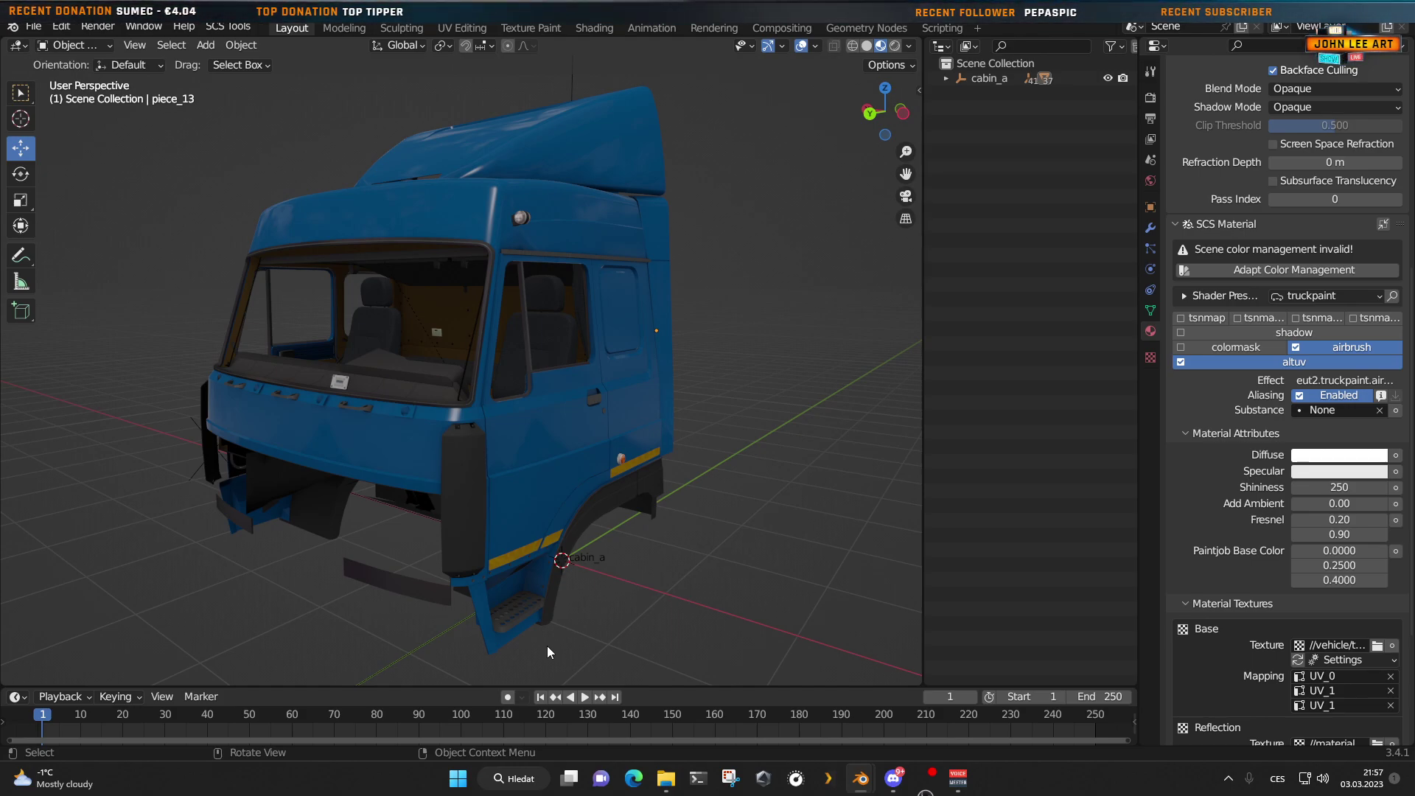
middle_click_drag(364, 584, 492, 582)
middle_click_drag(706, 548, 553, 552)
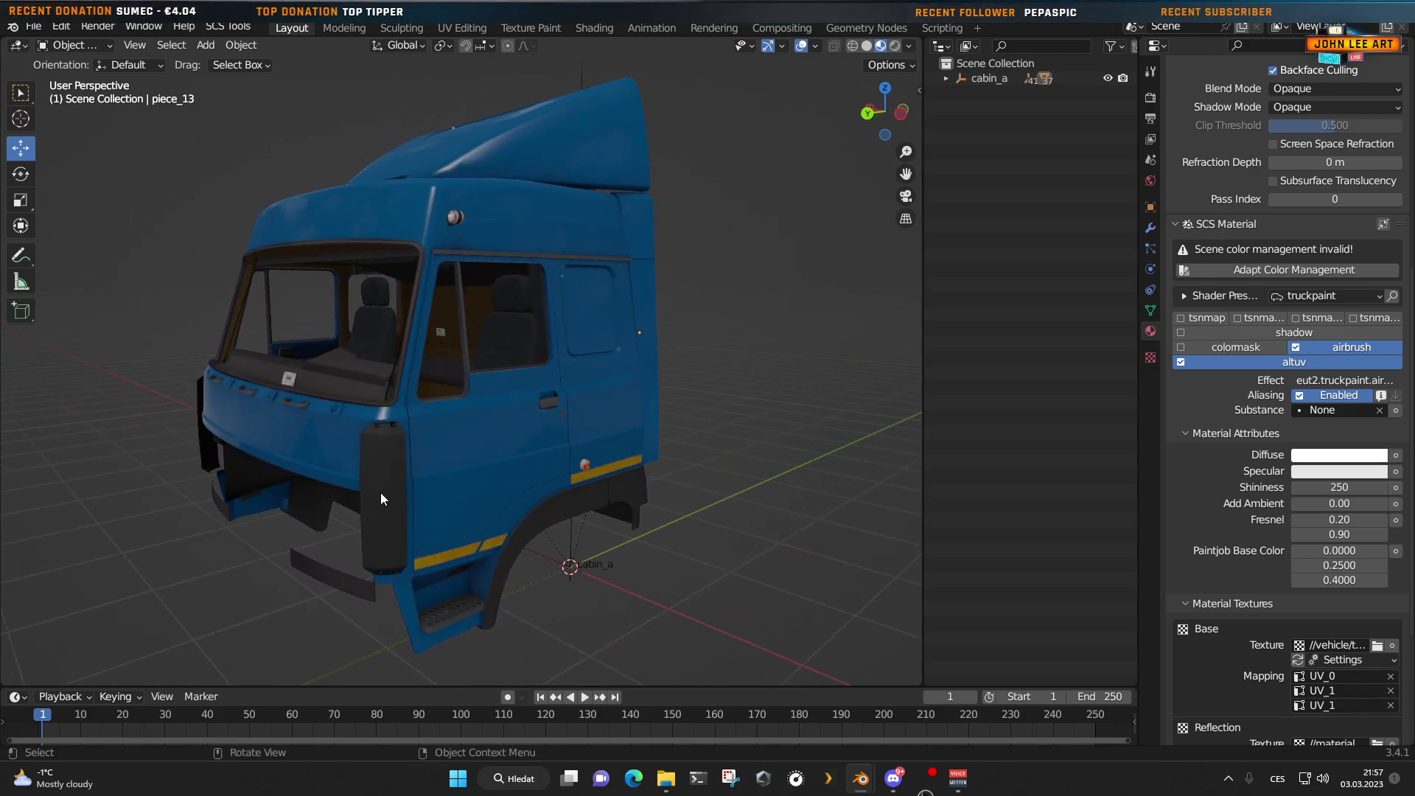
middle_click_drag(520, 479, 545, 509)
scroll(349, 490, "up", 4)
scroll(349, 489, "down", 4)
Step: Switch to the Blender window with the cabin_b cab and examine it from the rear and front
mouse_move(862, 780)
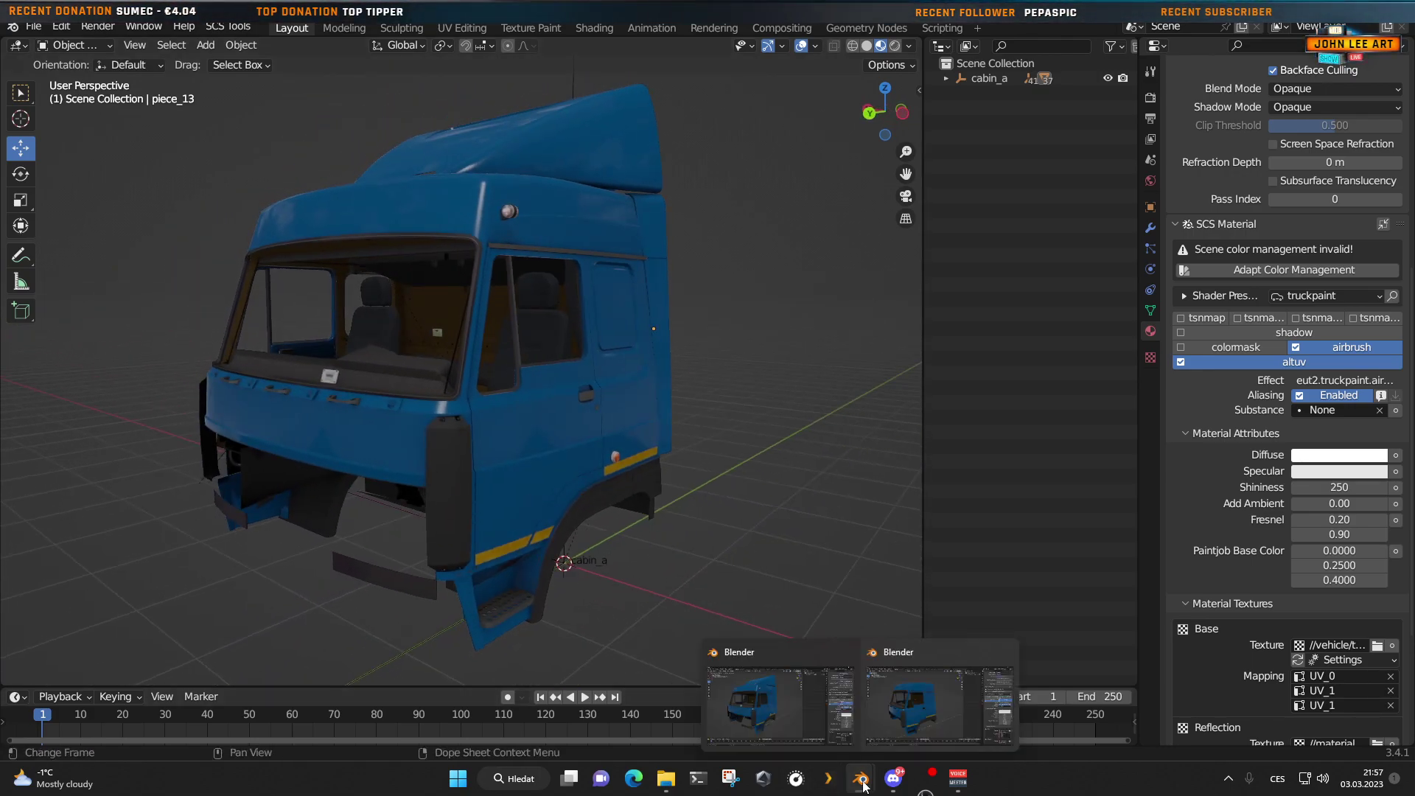
left_click(886, 746)
middle_click_drag(706, 525, 457, 453)
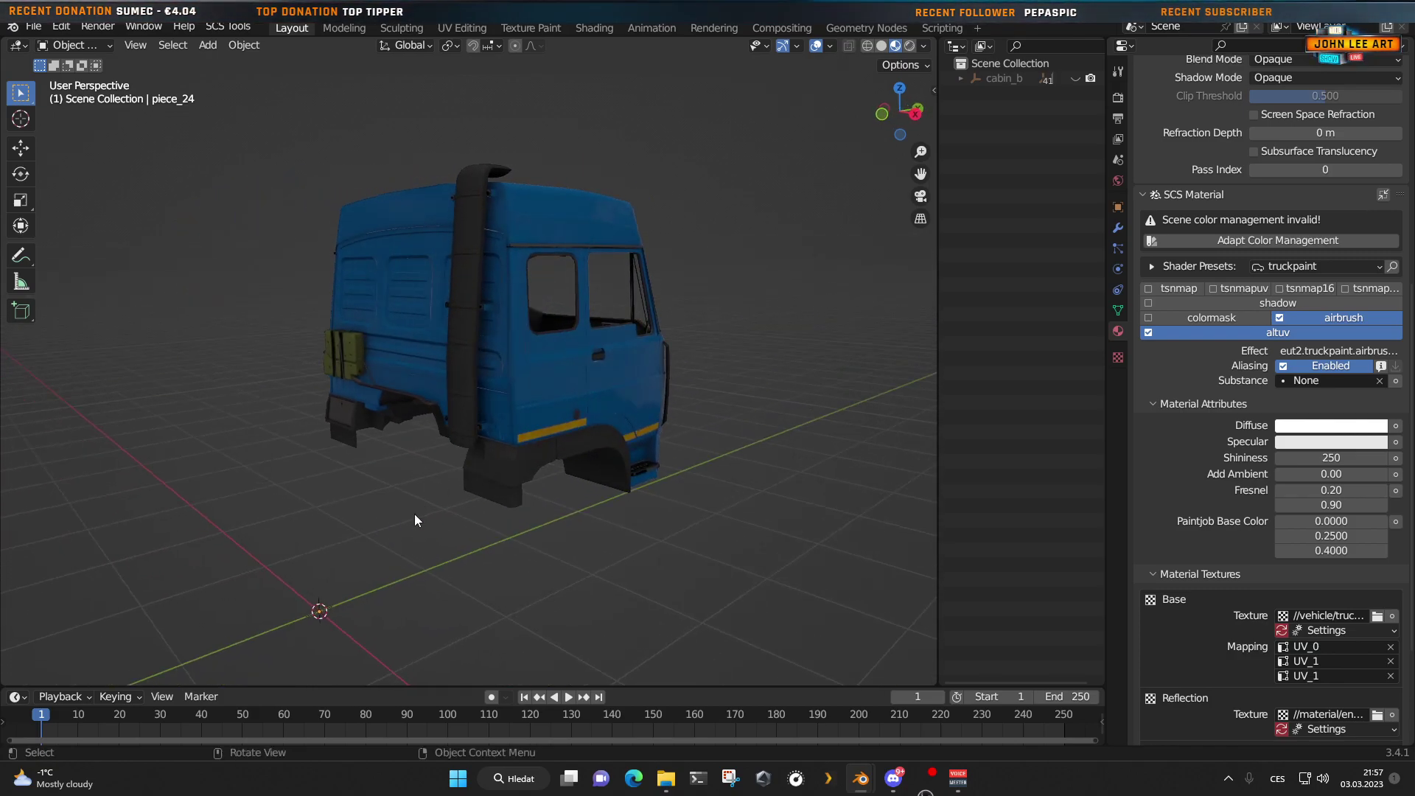
middle_click_drag(414, 520, 536, 493)
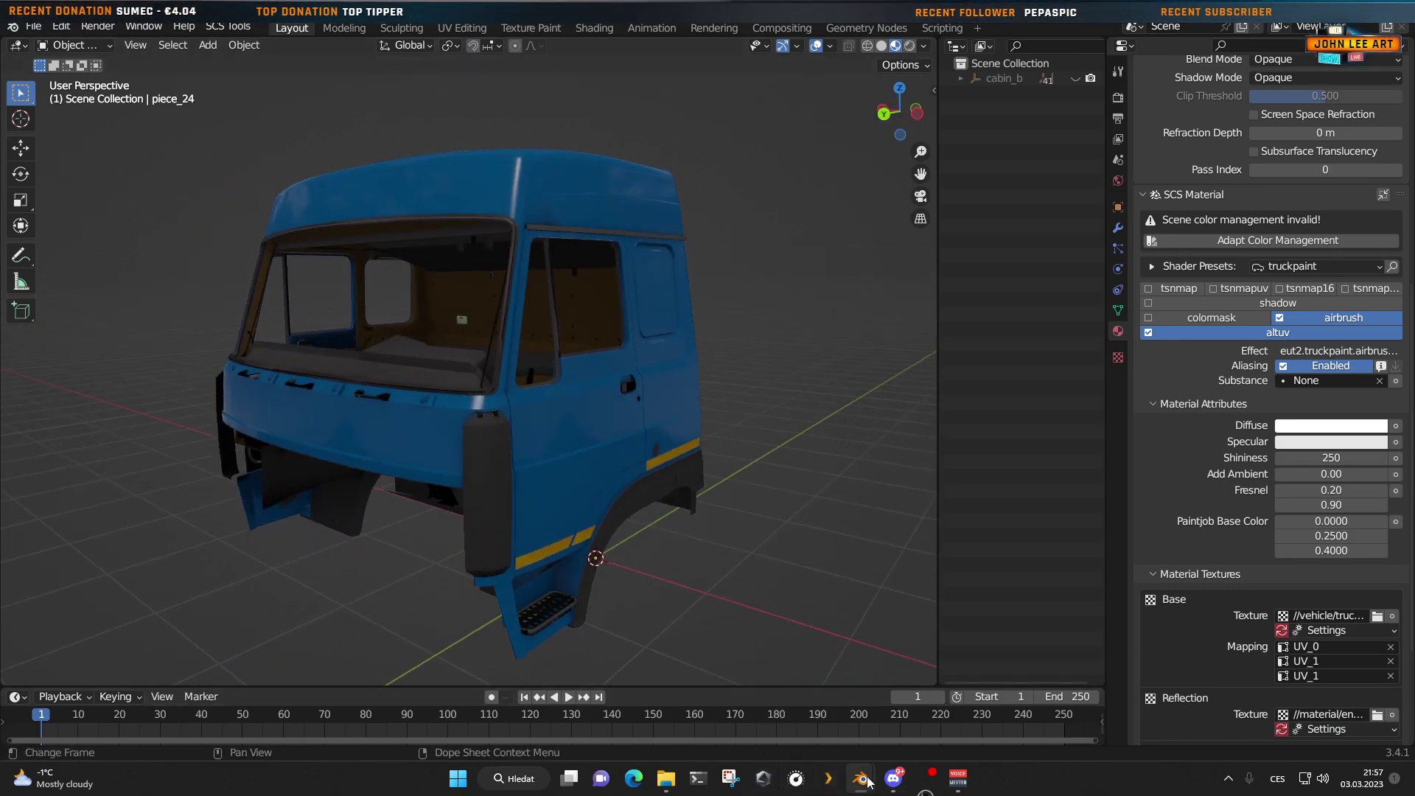
Step: Return to the cabin_a Blender window and examine the cab's rear wall and intake duct
mouse_move(869, 782)
left_click(772, 706)
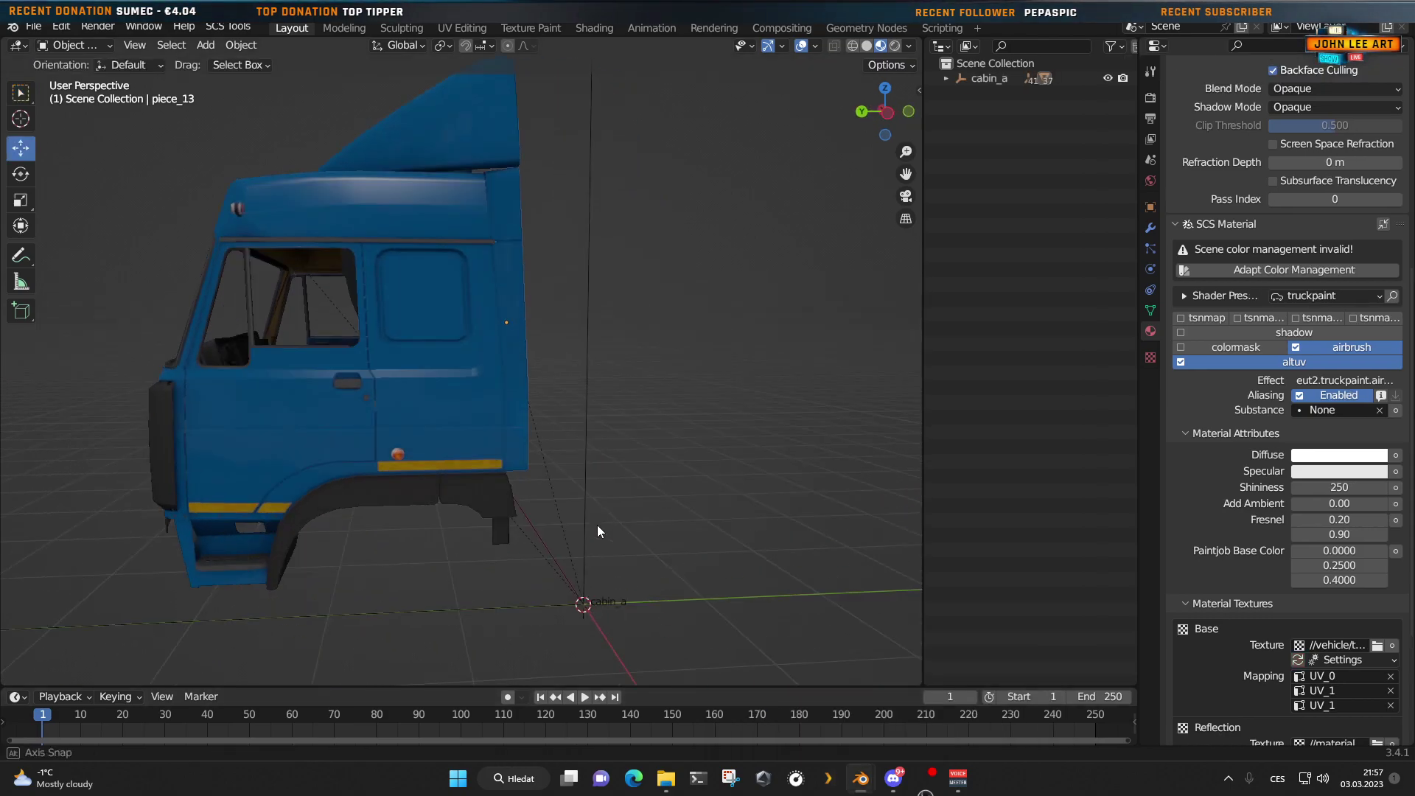
middle_click_drag(597, 530, 502, 540)
scroll(486, 556, "up", 5)
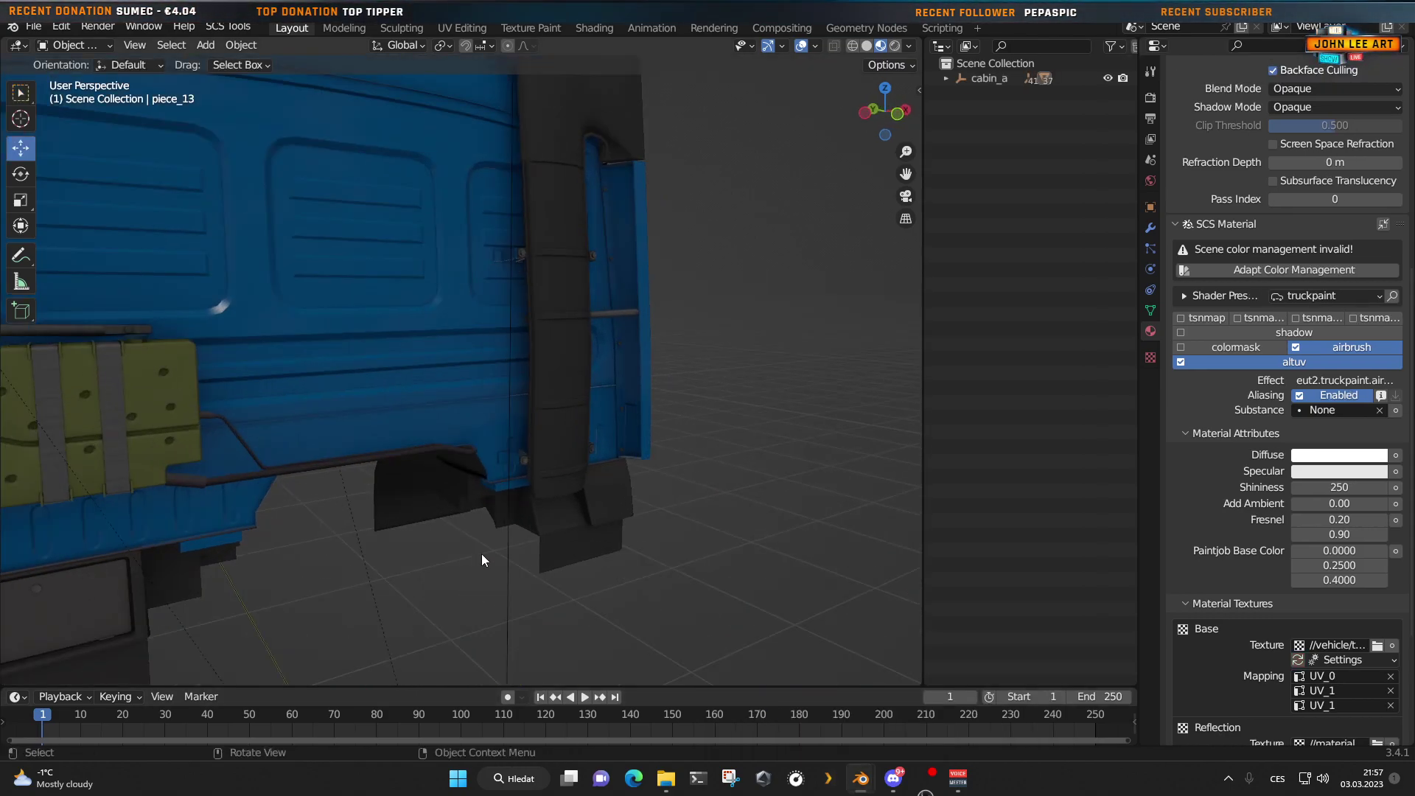
scroll(481, 561, "down", 3)
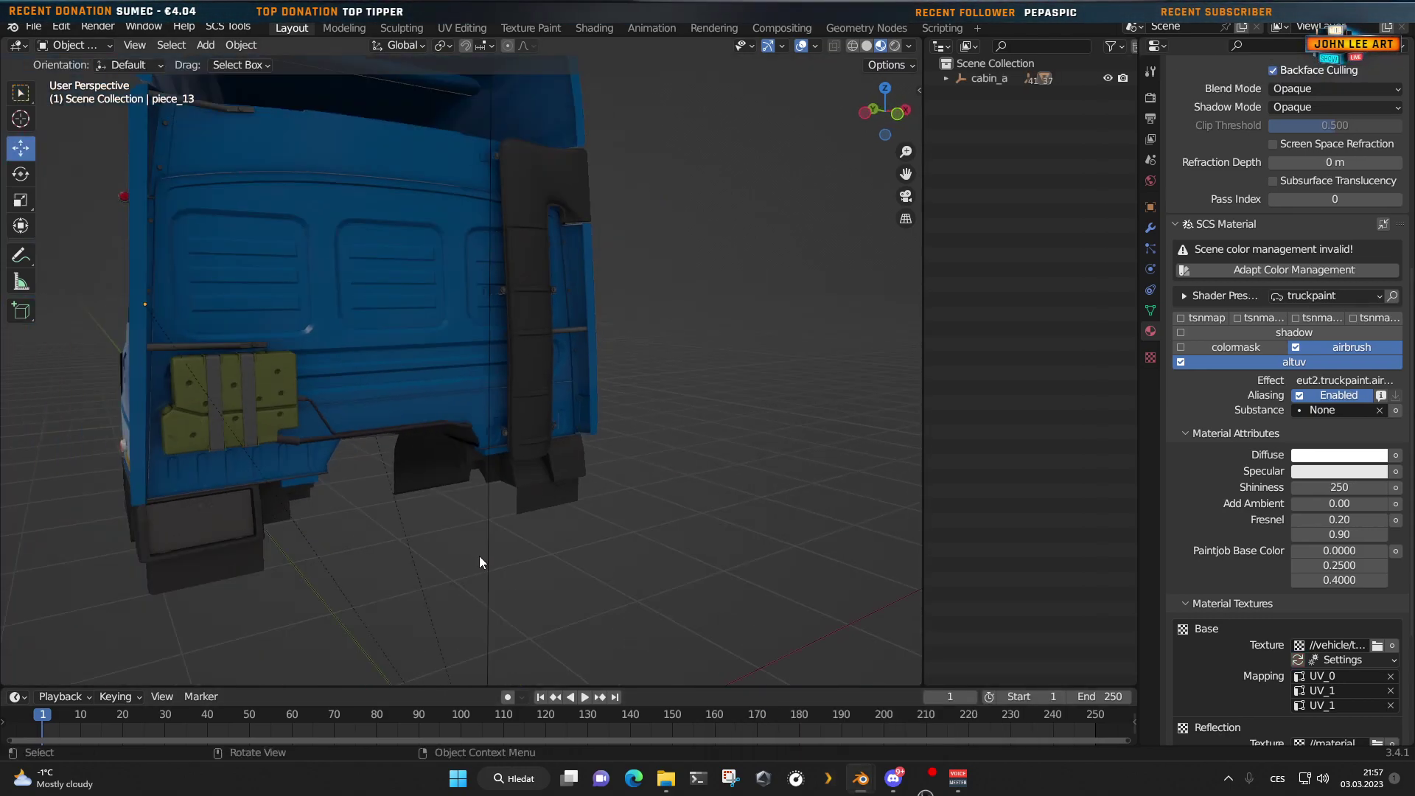
middle_click_drag(408, 556, 515, 559)
scroll(514, 559, "down", 4)
Step: Hide the yellow reflective strips on the cabin_a cab and examine its side without them
left_click(460, 534)
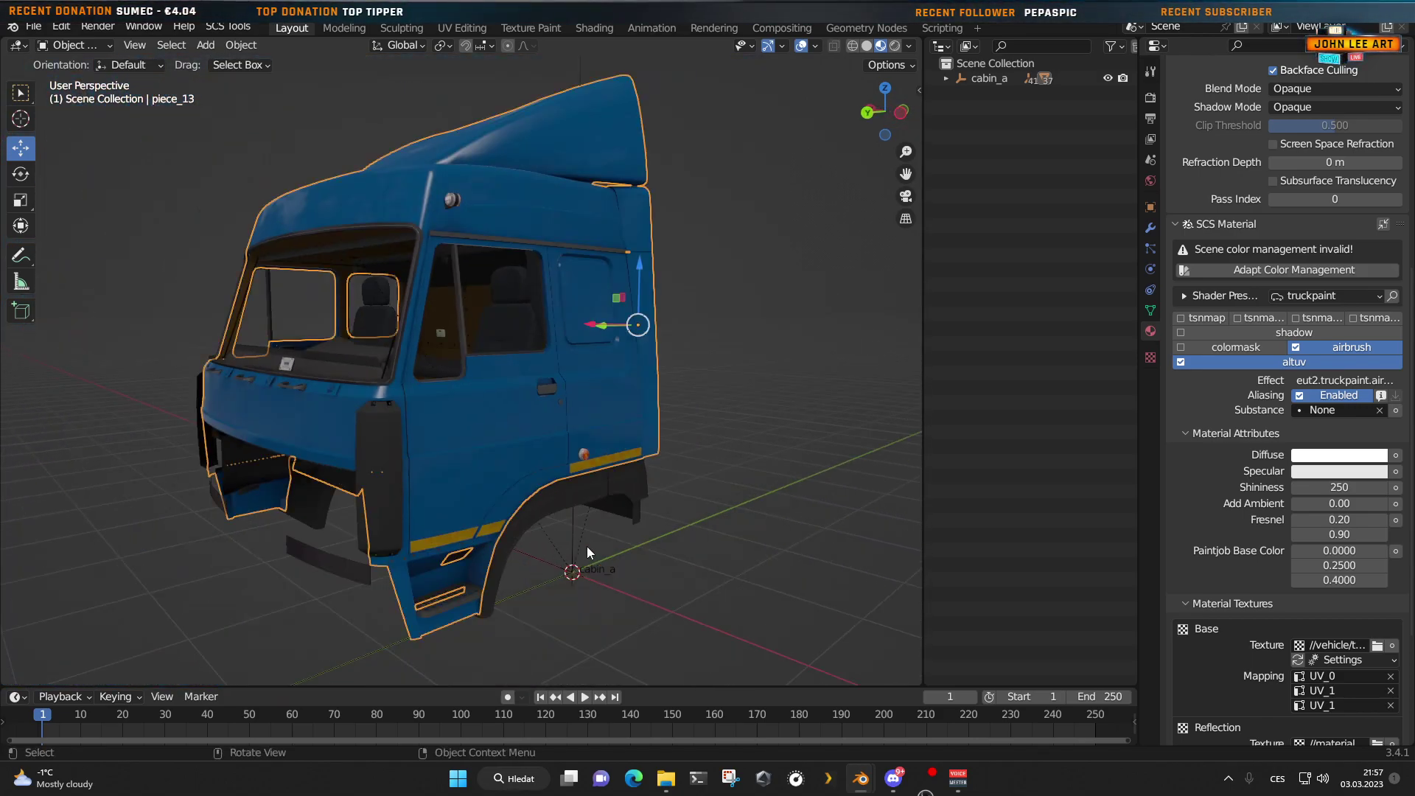
left_click(616, 457)
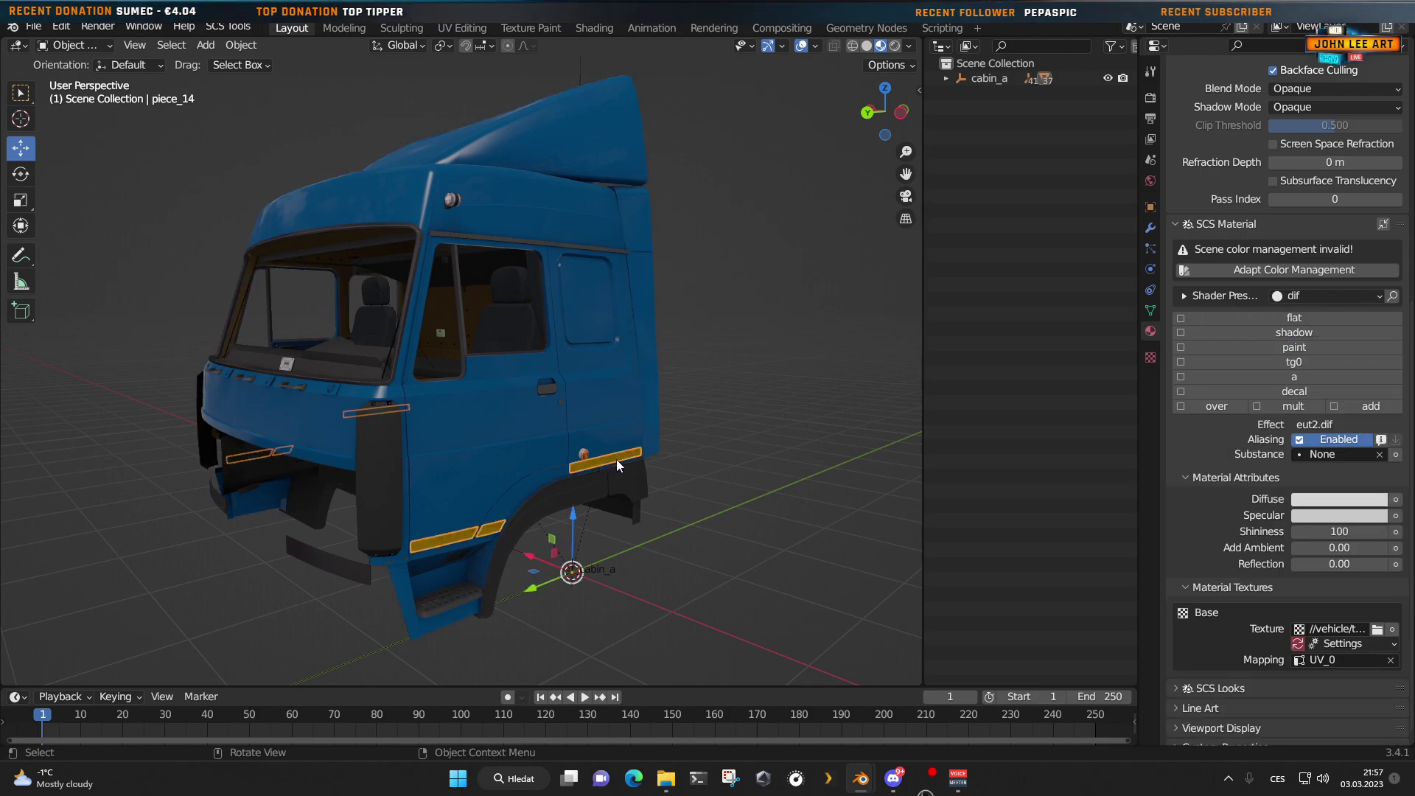
left_click(676, 531)
scroll(595, 573, "up", 5)
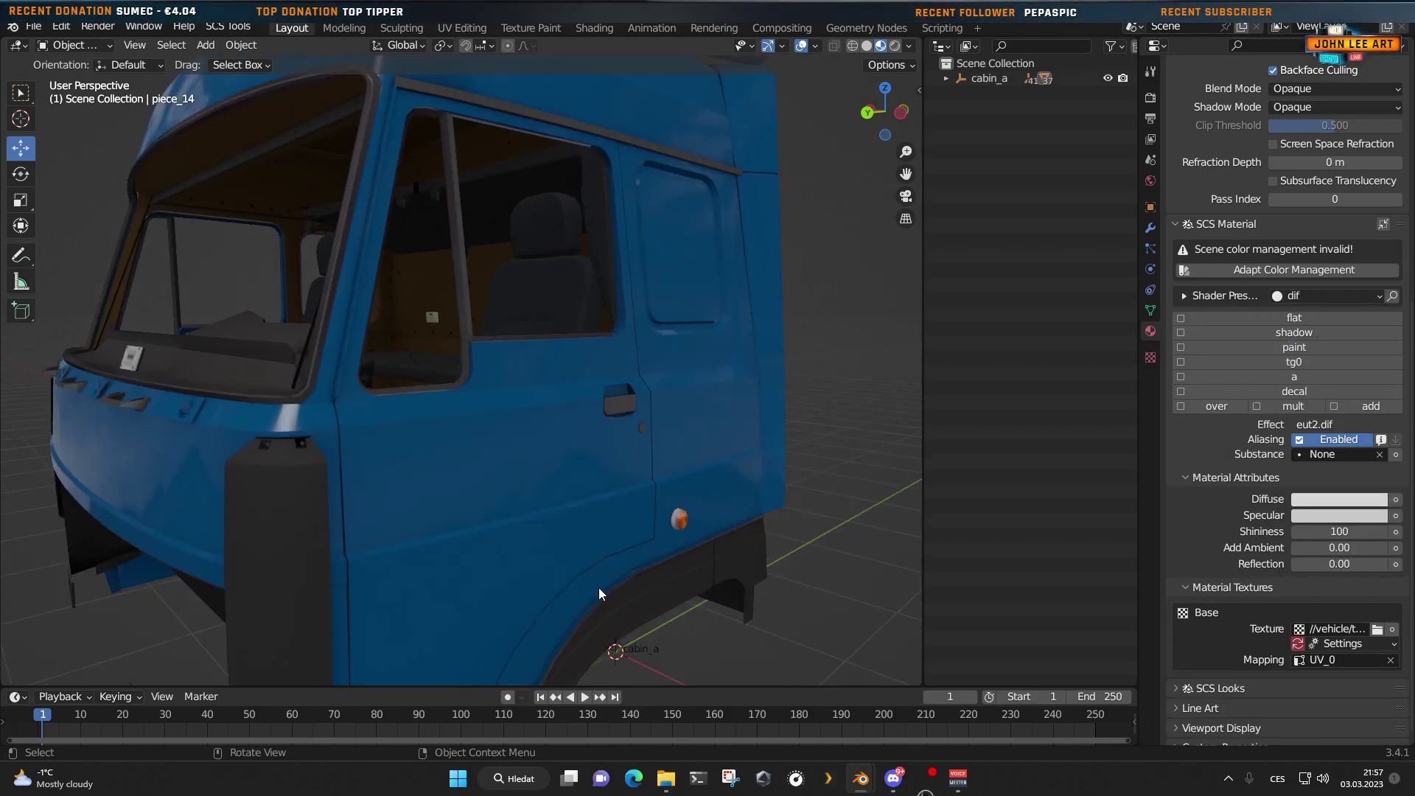
middle_click_drag(615, 521, 507, 518)
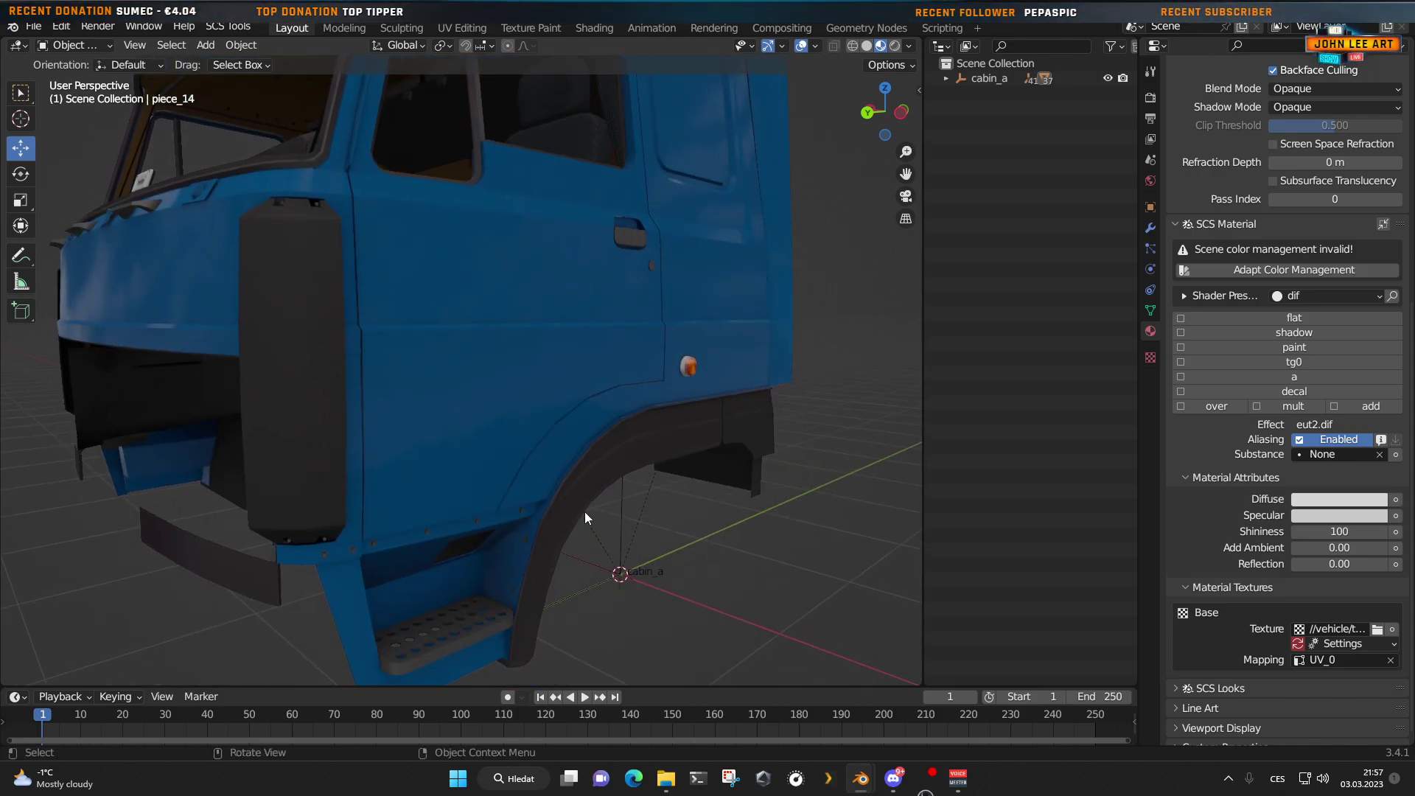
scroll(616, 514, "down", 5)
middle_click_drag(613, 520, 663, 535)
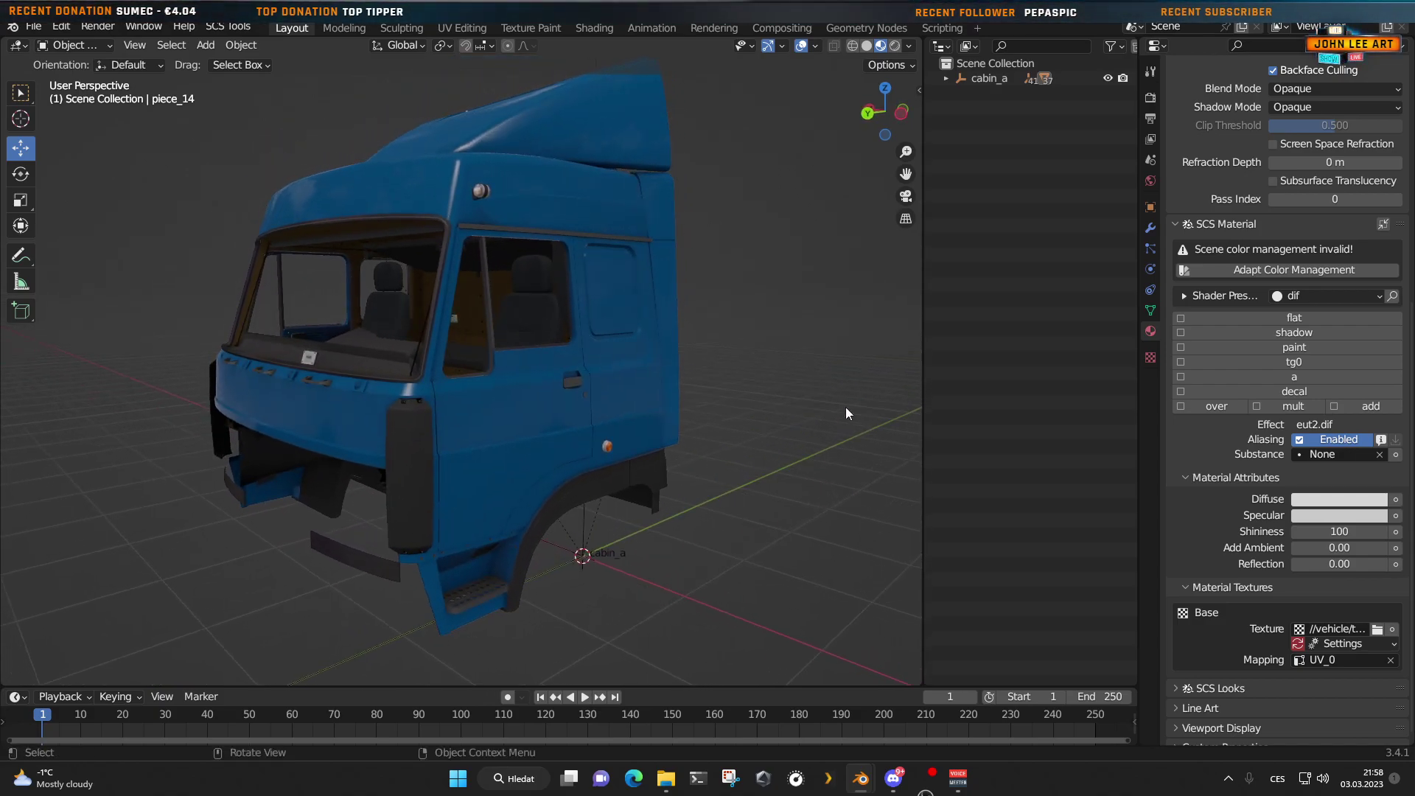
Step: Expand the cabin_a hierarchy and make the yellow strip mesh piece_14 visible again
left_click(946, 78)
scroll(1042, 550, "down", 3)
scroll(1046, 545, "down", 5)
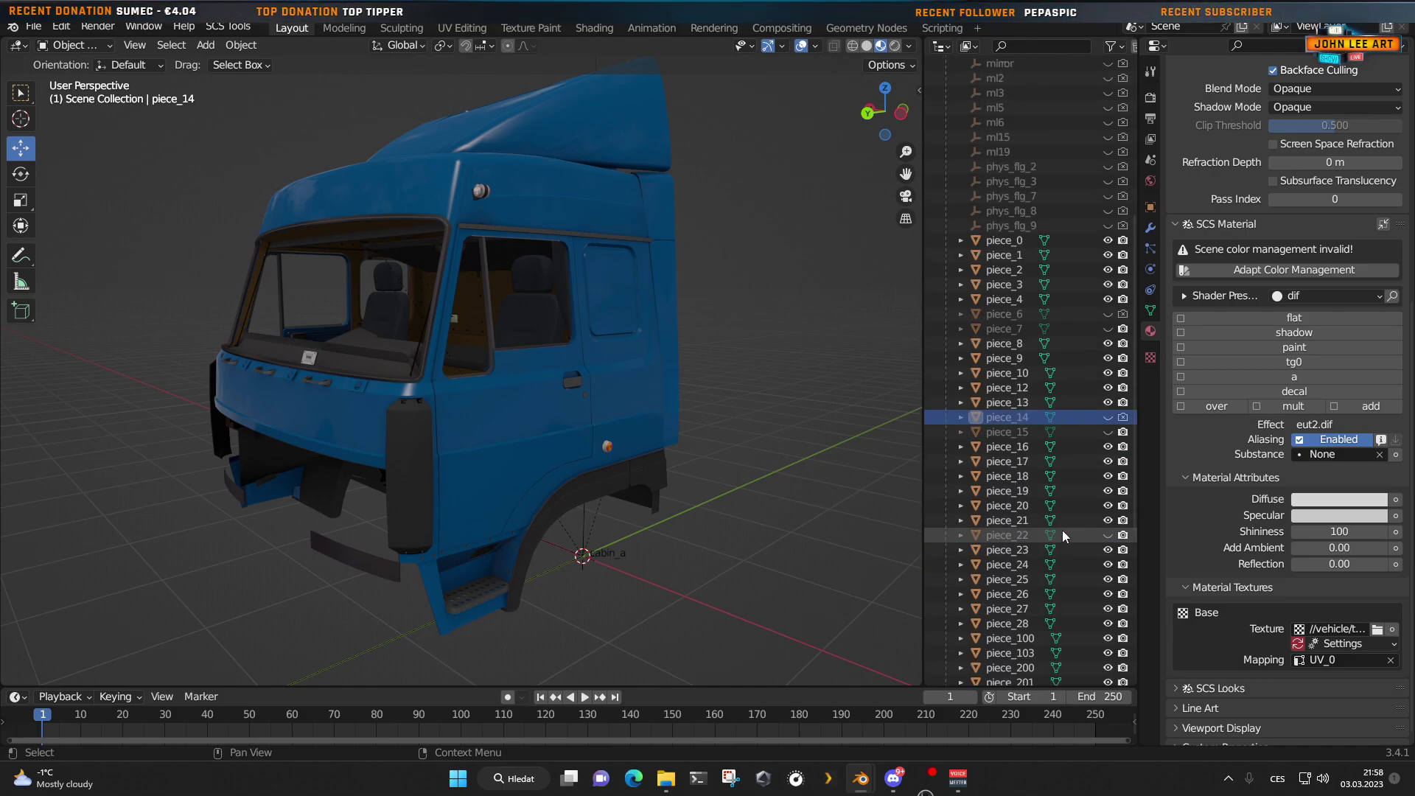
left_click(1108, 415)
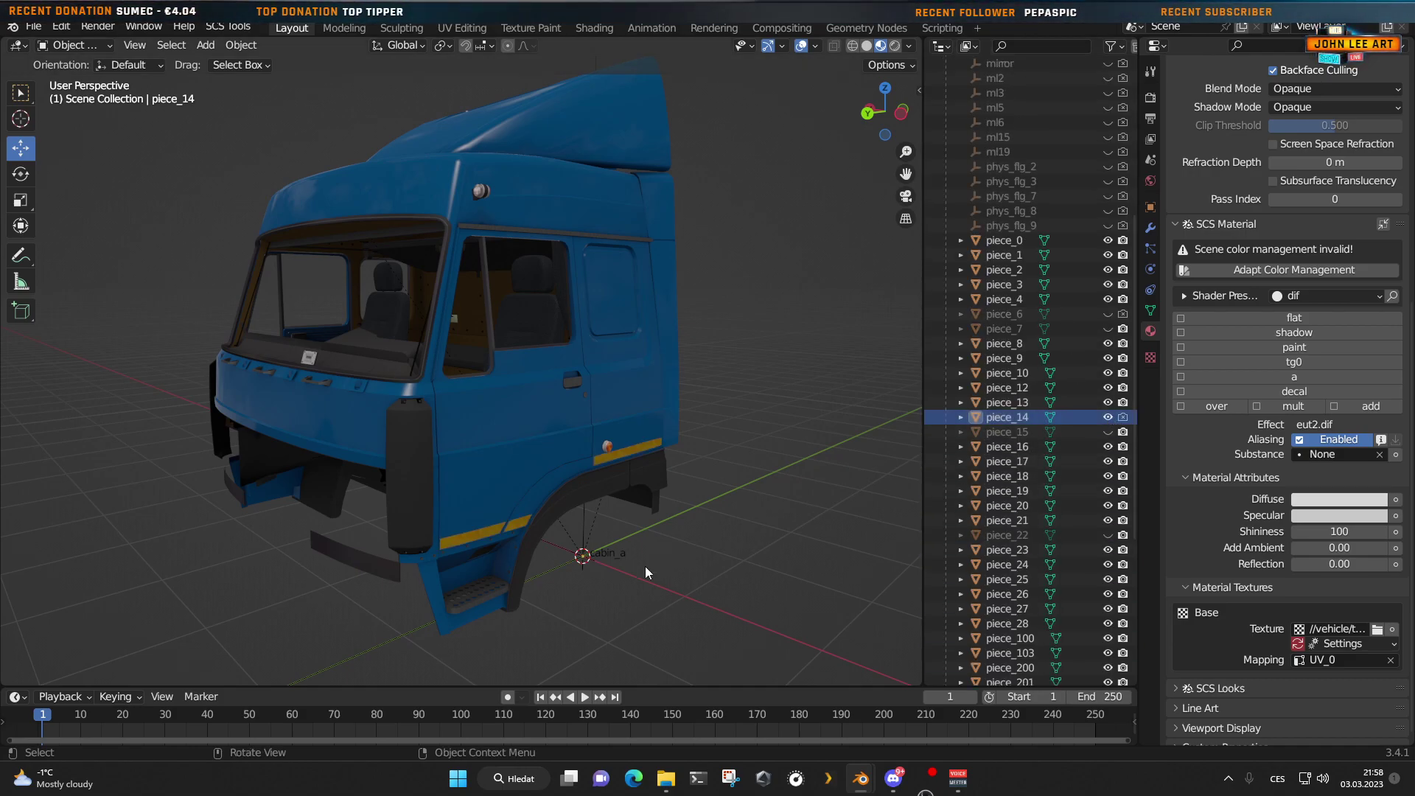
Step: Toggle the visibility of piece_14 repeatedly to compare the cab with and without the yellow strips, leaving them shown
middle_click_drag(599, 597, 685, 564)
scroll(502, 592, "up", 4)
scroll(502, 586, "down", 4)
scroll(661, 572, "down", 2)
scroll(661, 572, "up", 4)
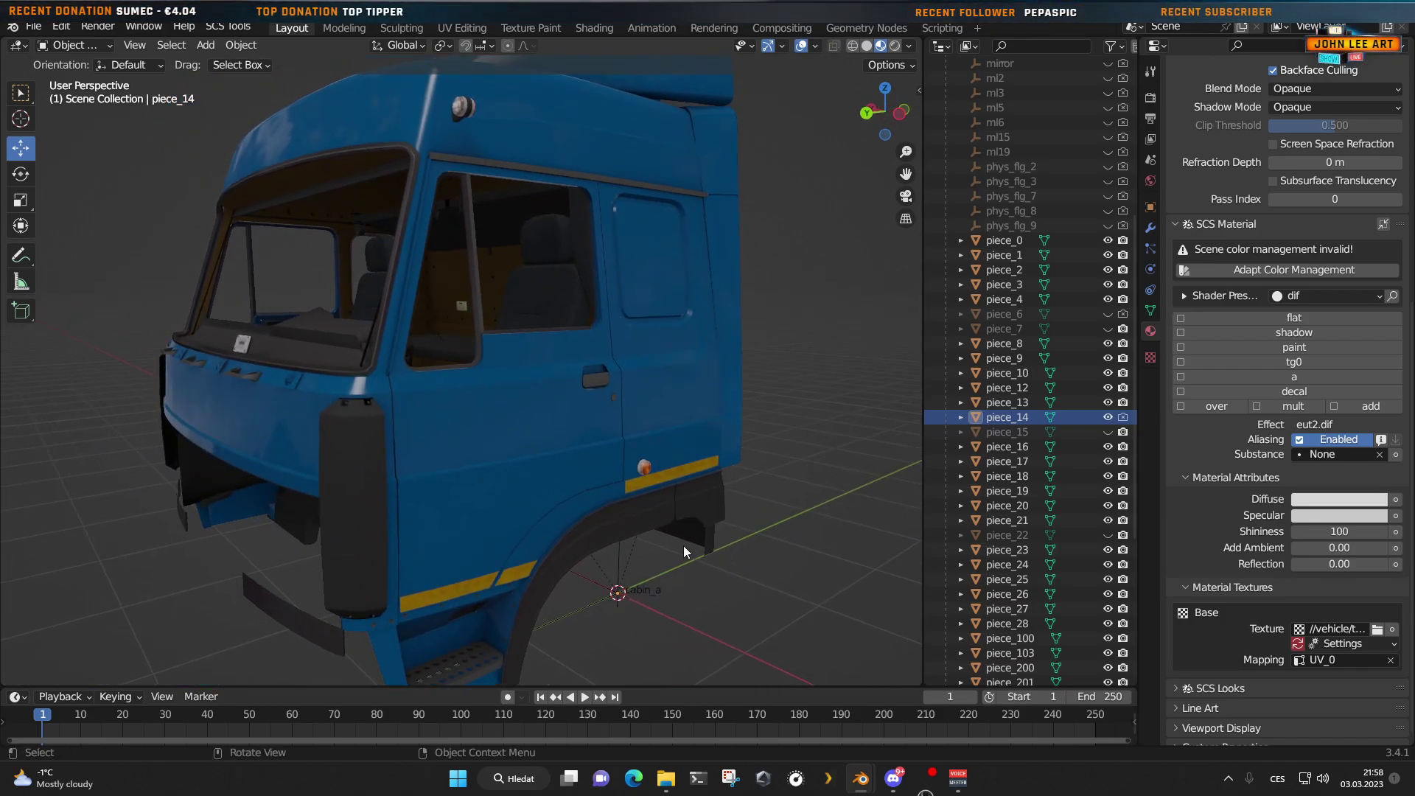
left_click(1108, 417)
left_click(1108, 417)
left_click(1107, 417)
left_click(1108, 417)
left_click(1107, 417)
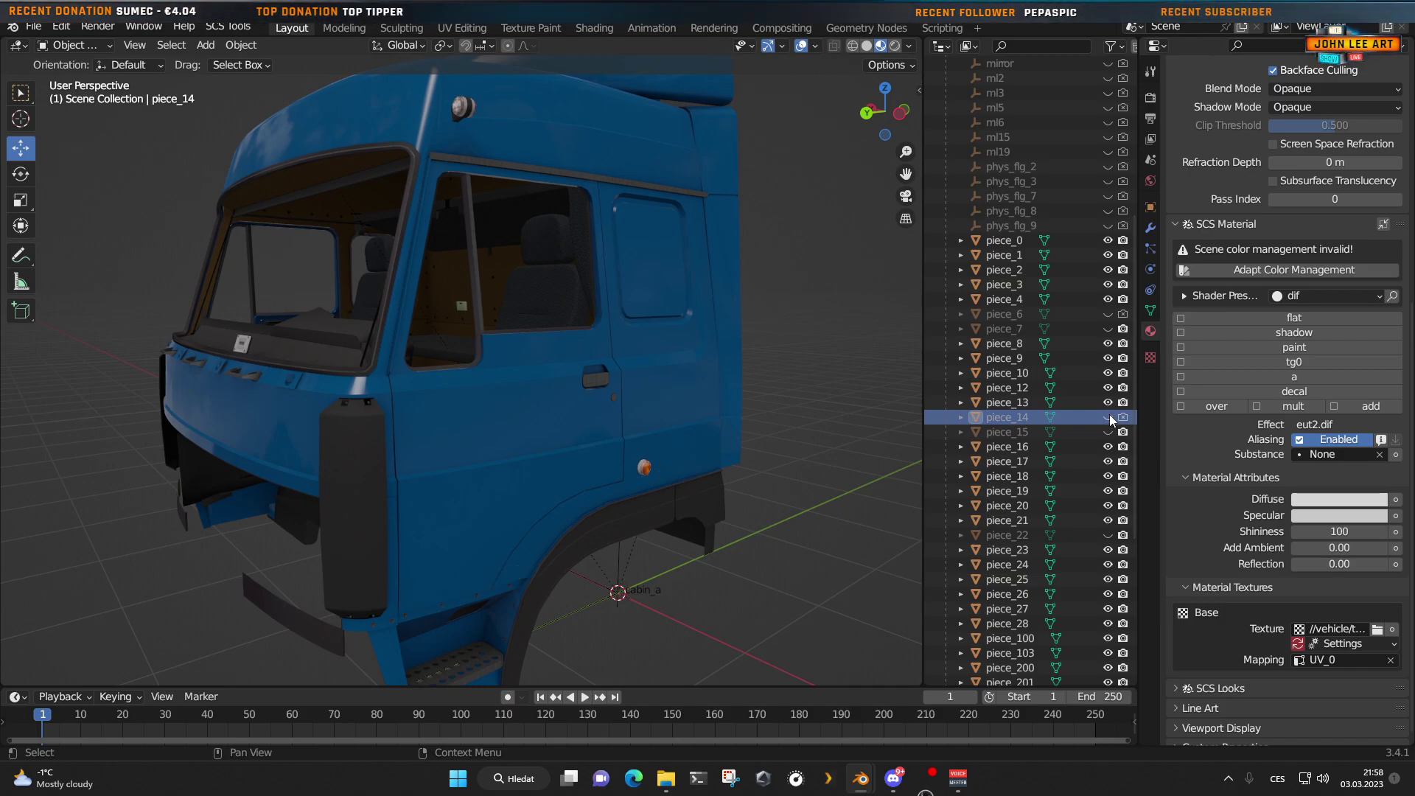
left_click(1109, 417)
left_click(1109, 417)
left_click(1108, 417)
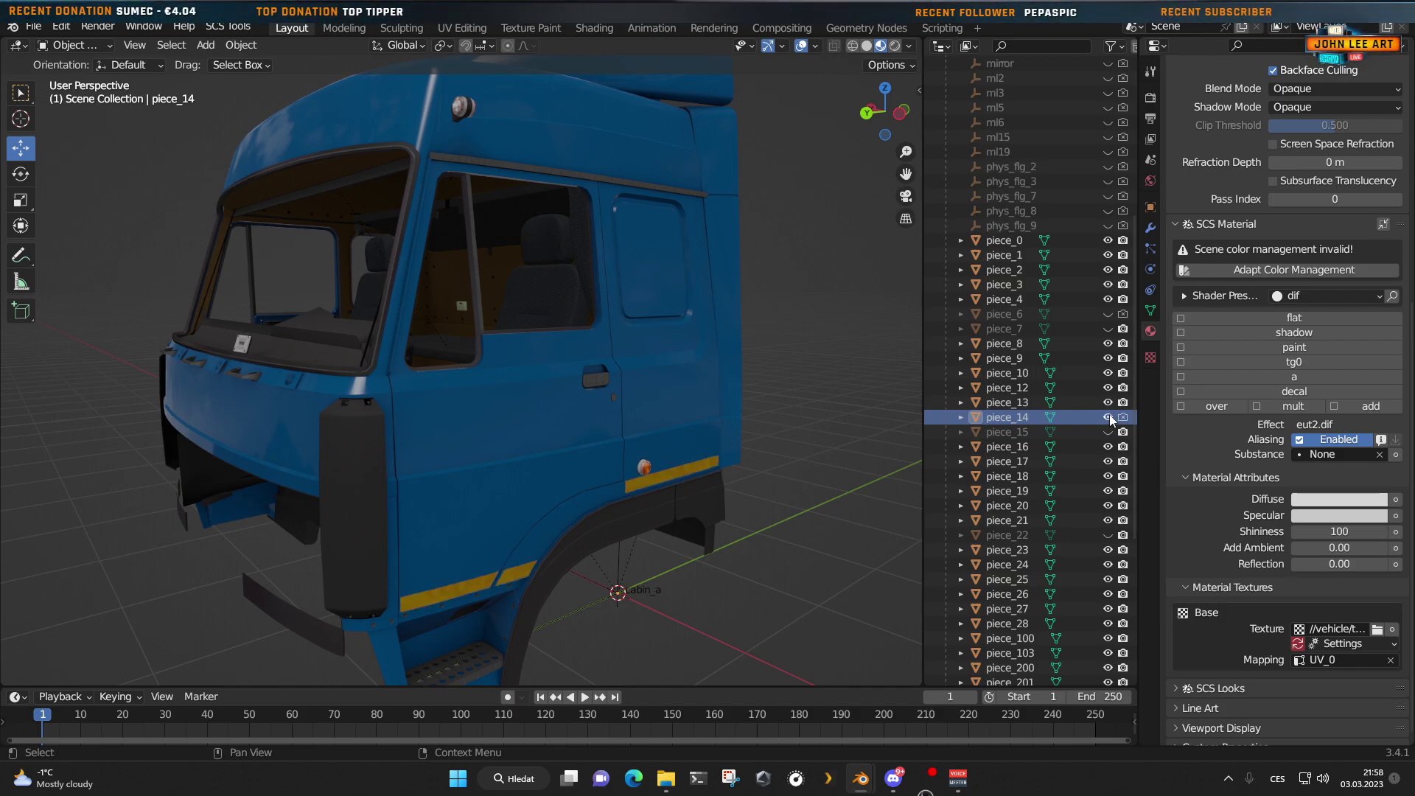
Step: Toggle piece_14 off and on once more, and select the yellow strips on the cab to identify them, leaving nothing selected
left_click(1108, 417)
left_click(1108, 417)
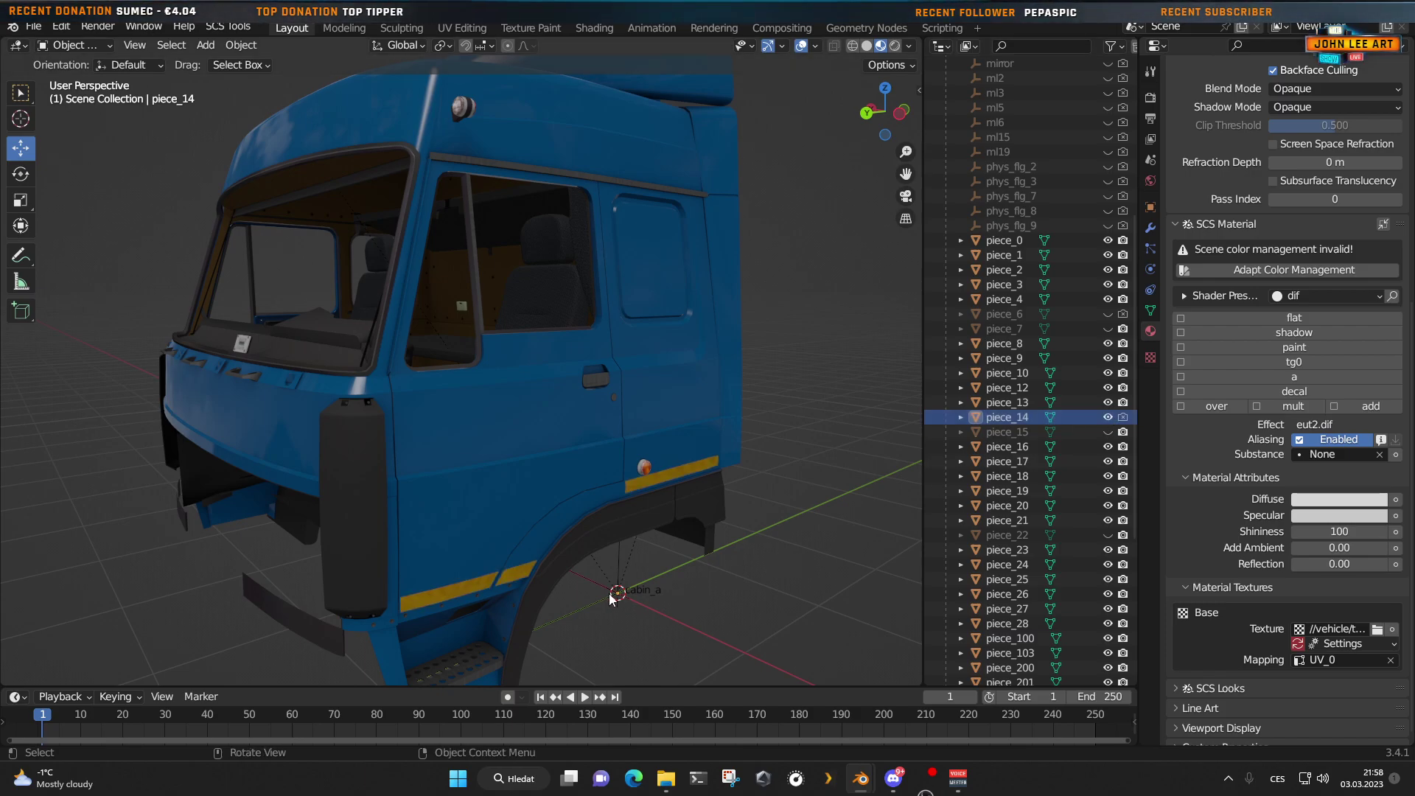
scroll(573, 597, "up", 2)
left_click(546, 590)
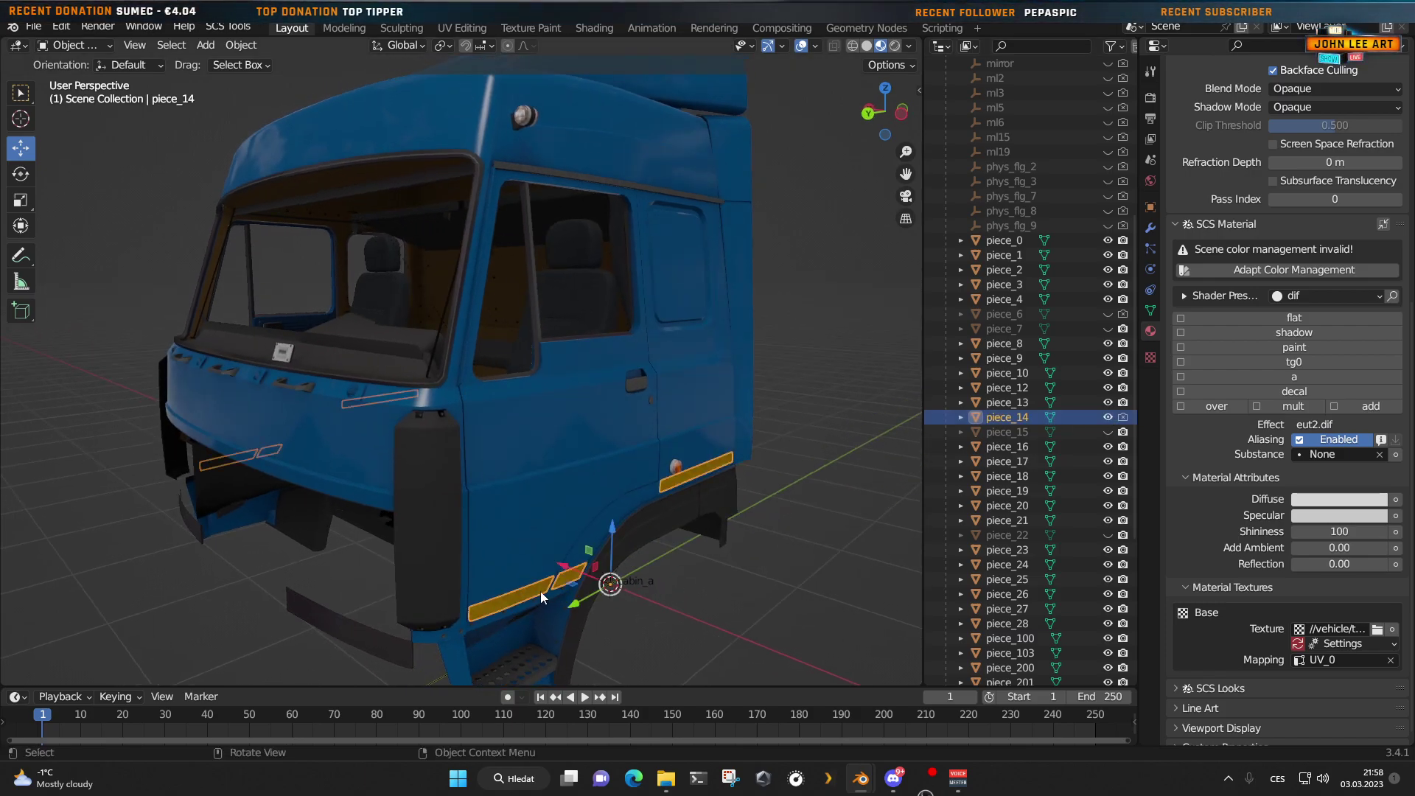
scroll(655, 595, "down", 3)
left_click(701, 588)
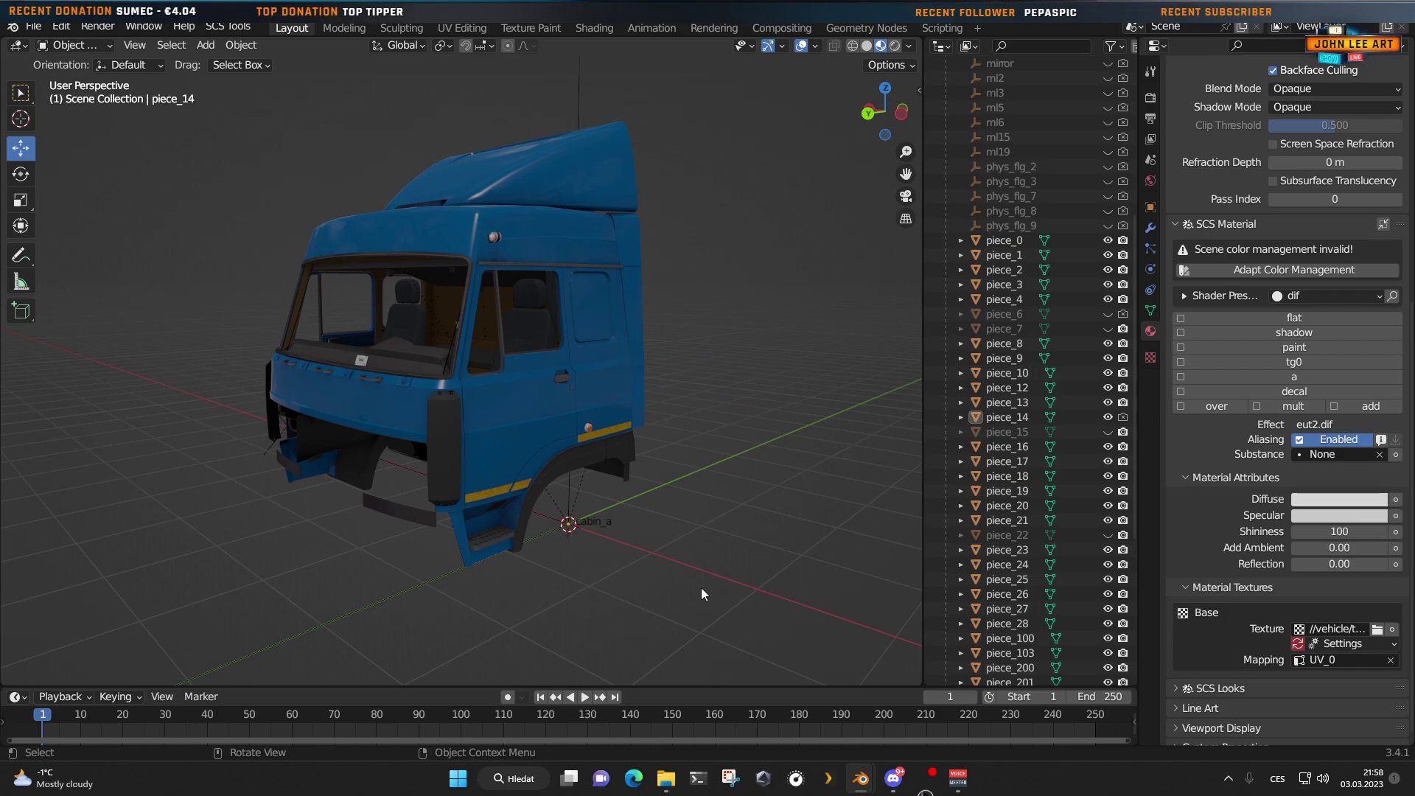
Step: Examine the front and door side of the cabin_a cab with its yellow strips from several angles
scroll(652, 577, "up", 2)
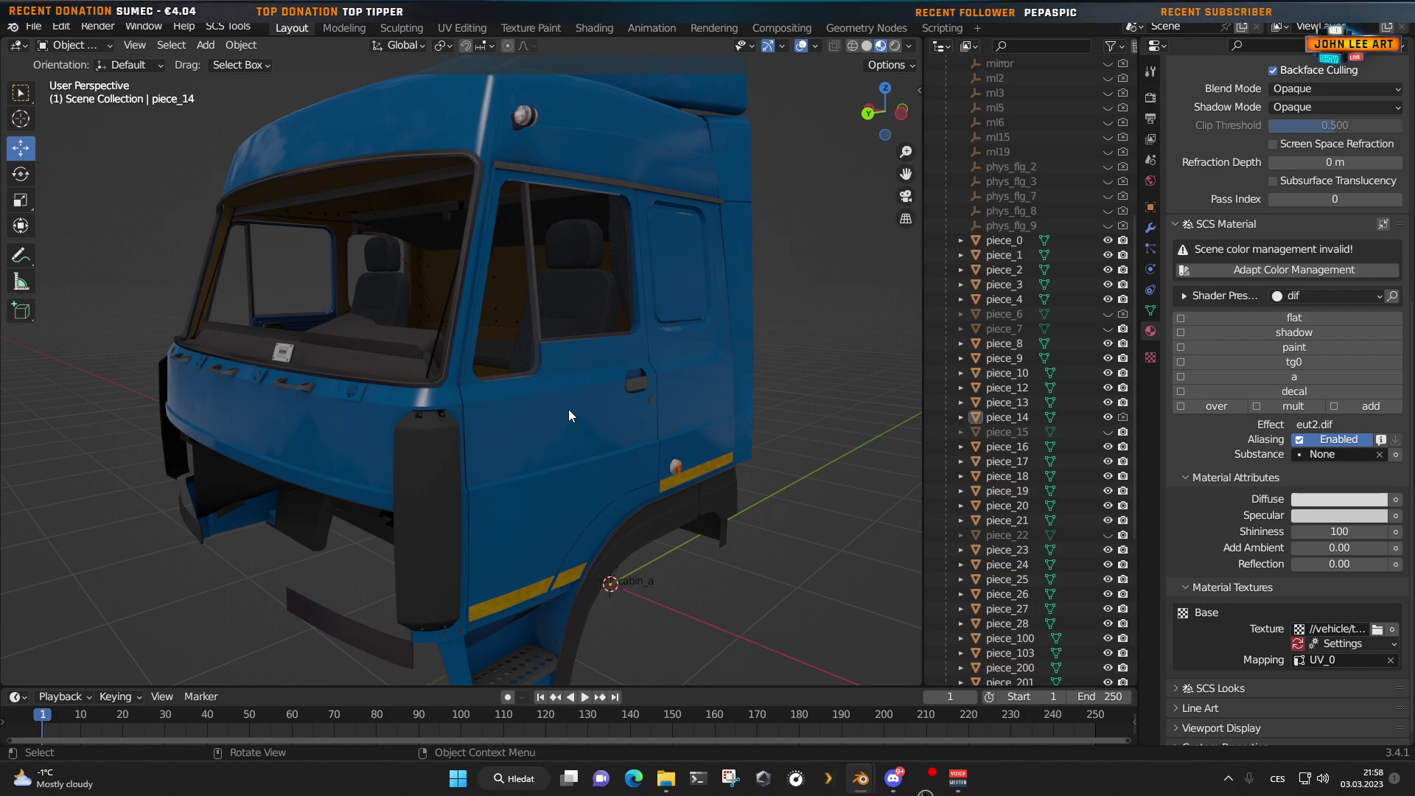
scroll(569, 409, "down", 2)
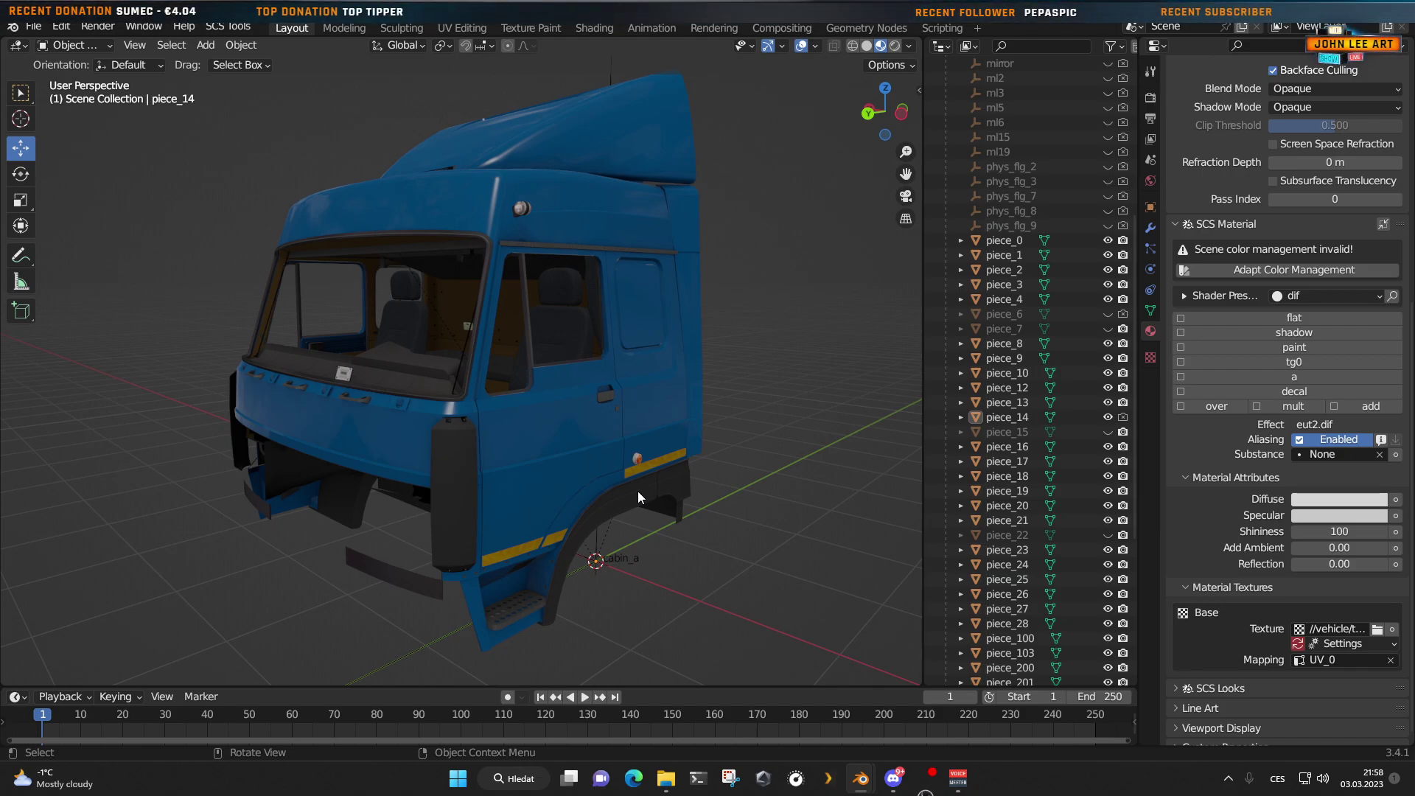
middle_click_drag(638, 491, 396, 479)
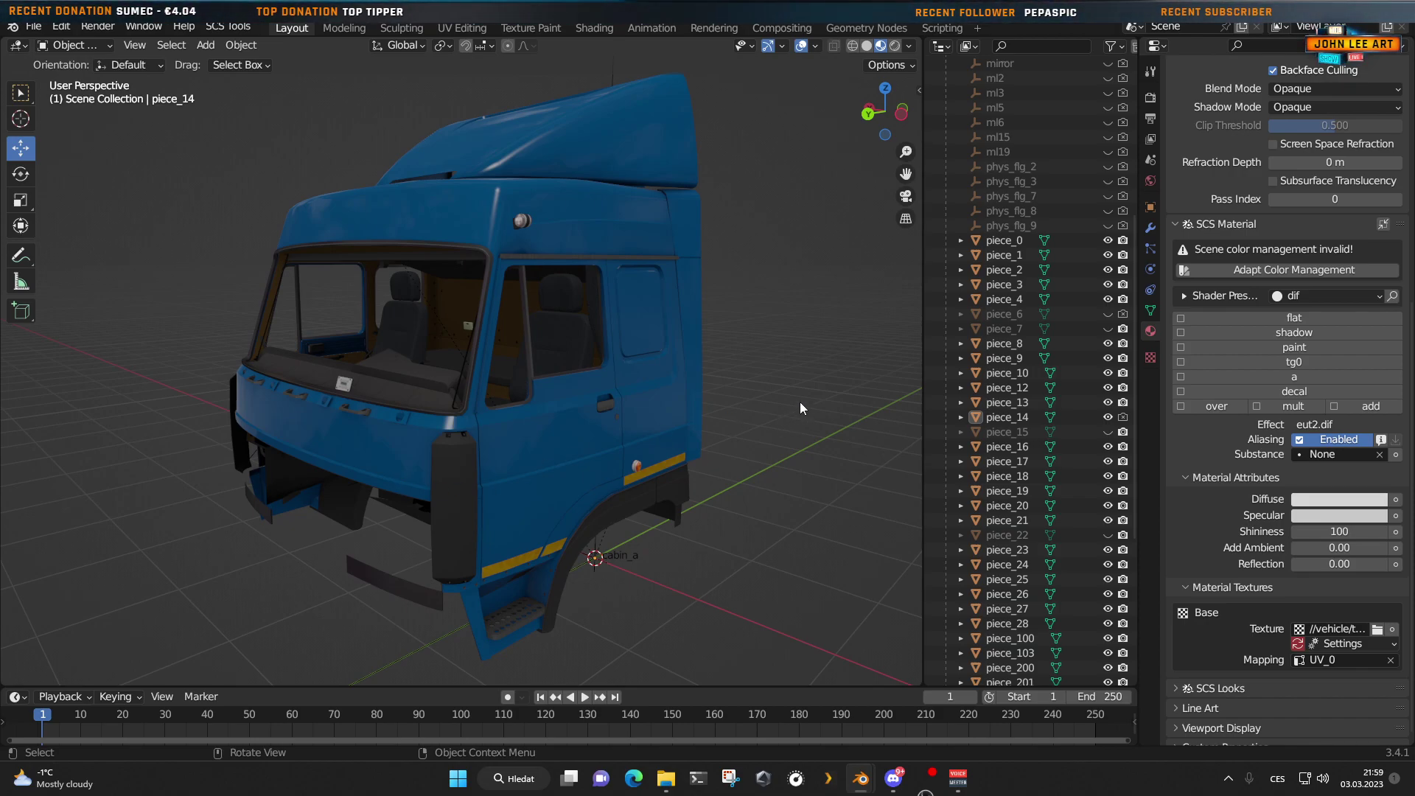
mouse_move(794, 400)
middle_mouse_down()
mouse_move(695, 401)
mouse_move(798, 395)
middle_mouse_up()
scroll(693, 402, "down", 2)
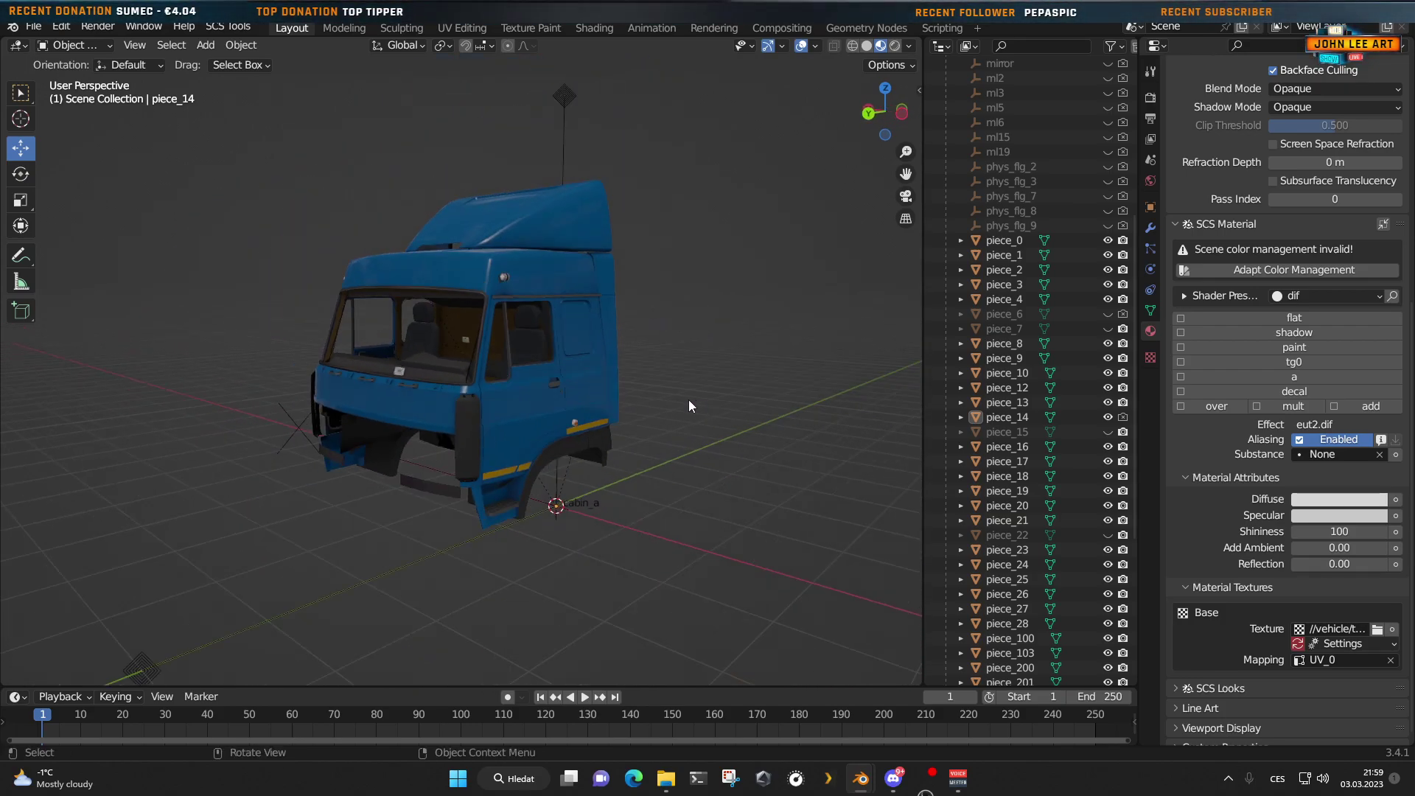
scroll(689, 401, "up", 1)
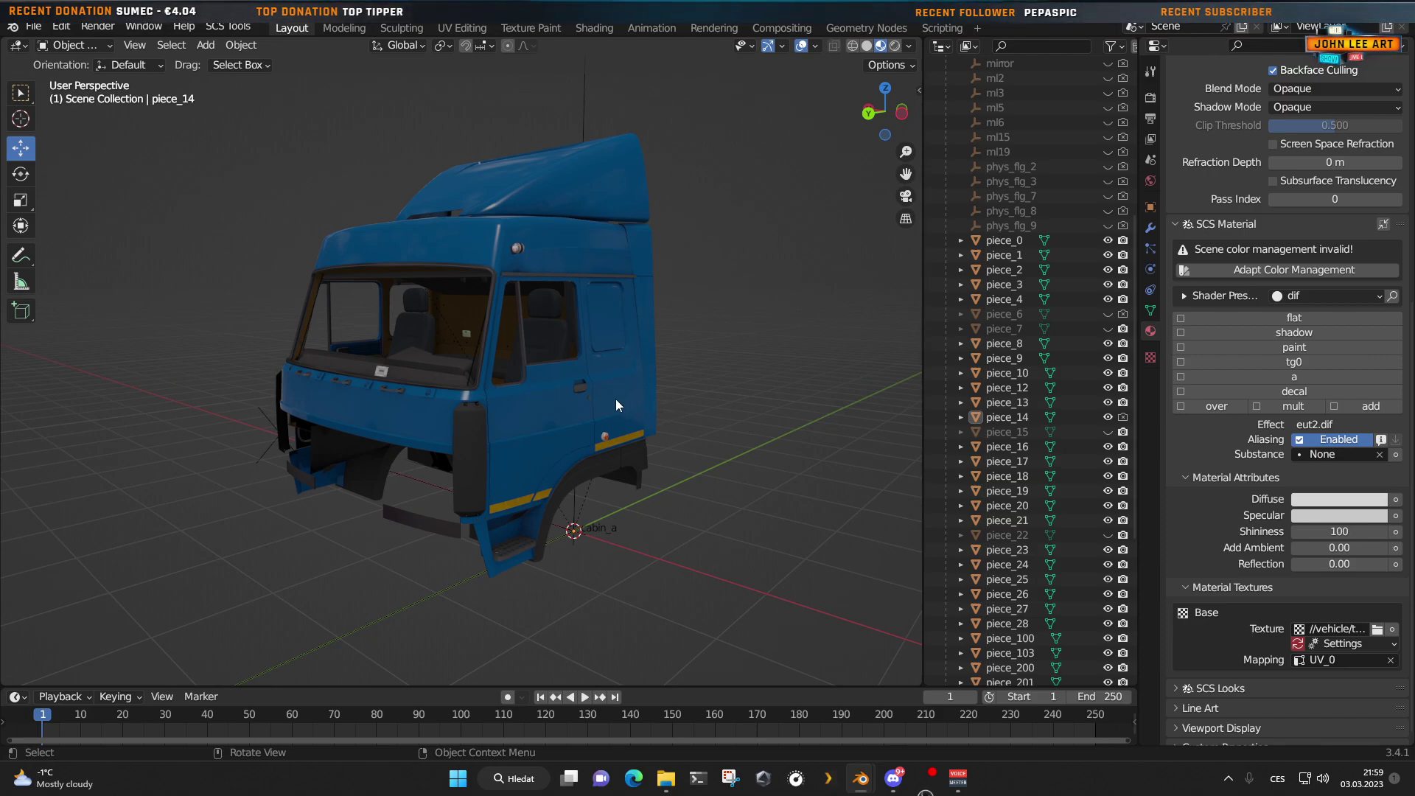
scroll(649, 410, "up", 2)
scroll(650, 405, "up", 2)
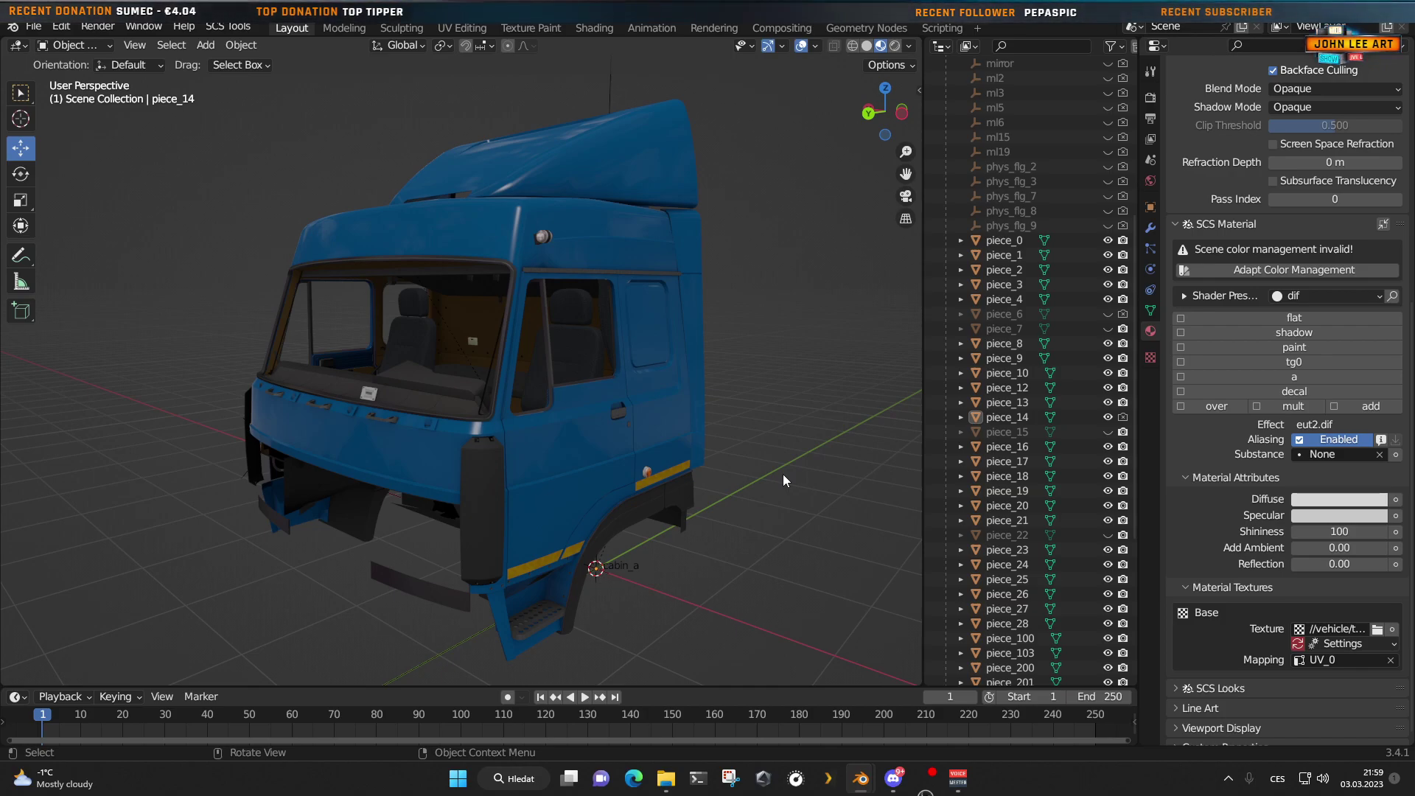
mouse_move(709, 488)
middle_mouse_down()
mouse_move(637, 489)
mouse_move(688, 488)
middle_mouse_up()
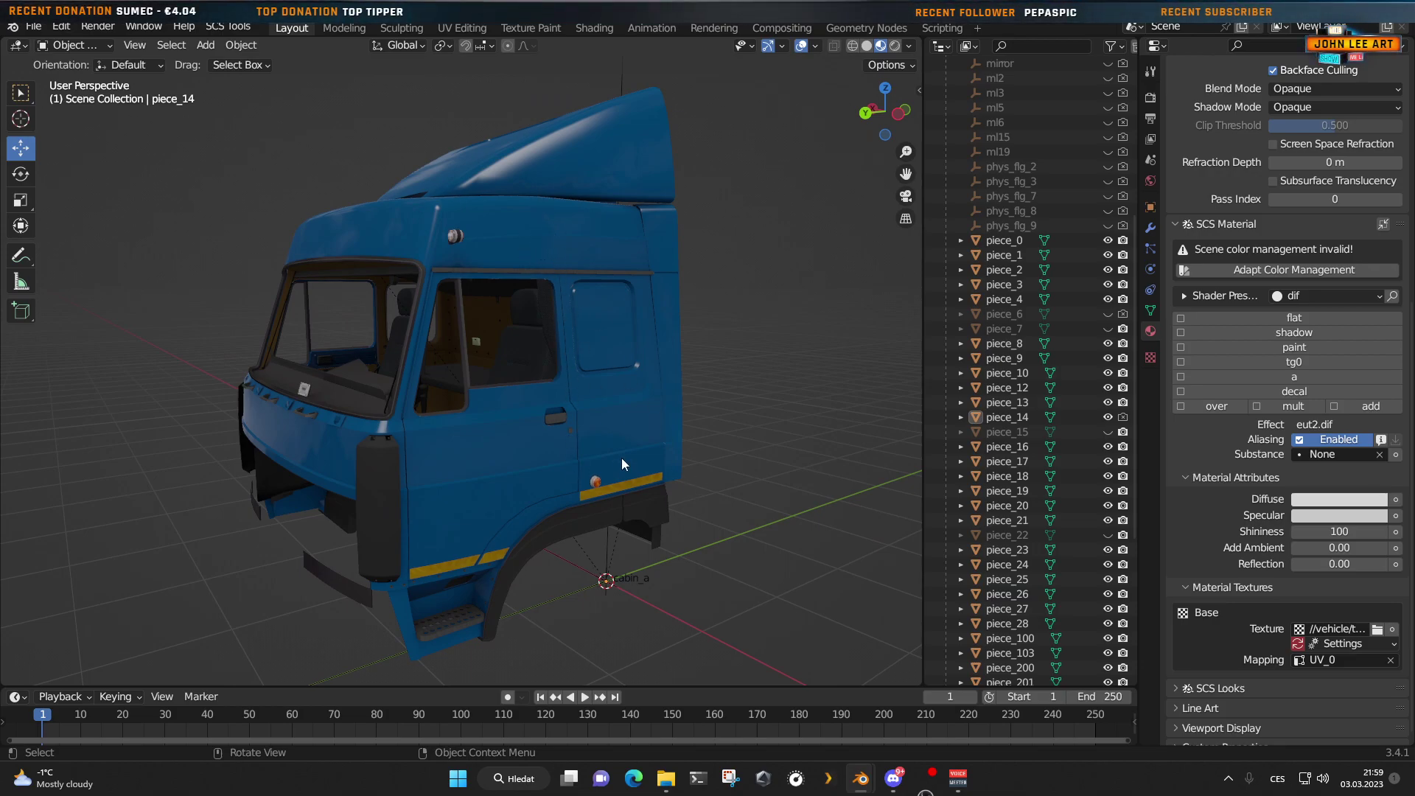
middle_click_drag(621, 457, 560, 527)
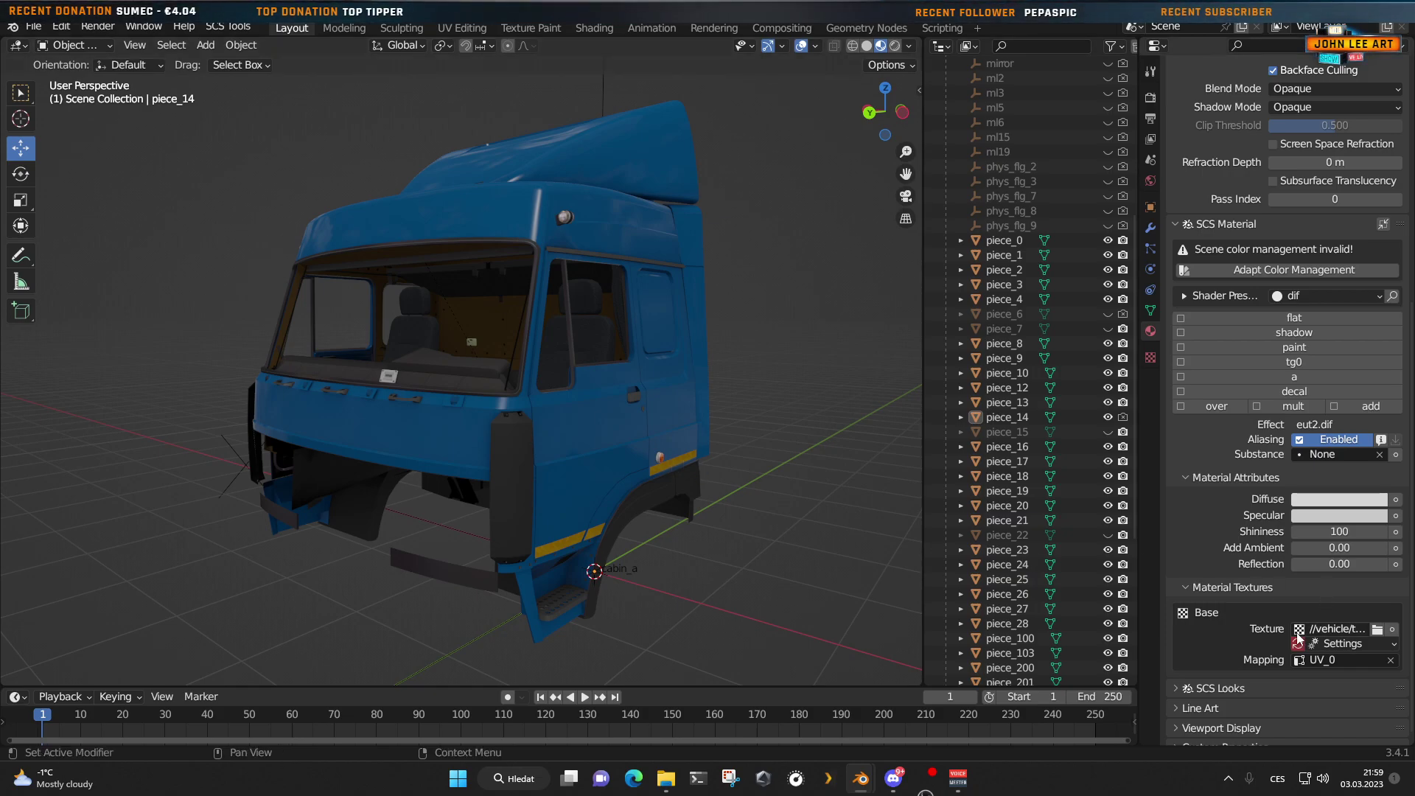
middle_click_drag(694, 538, 634, 546)
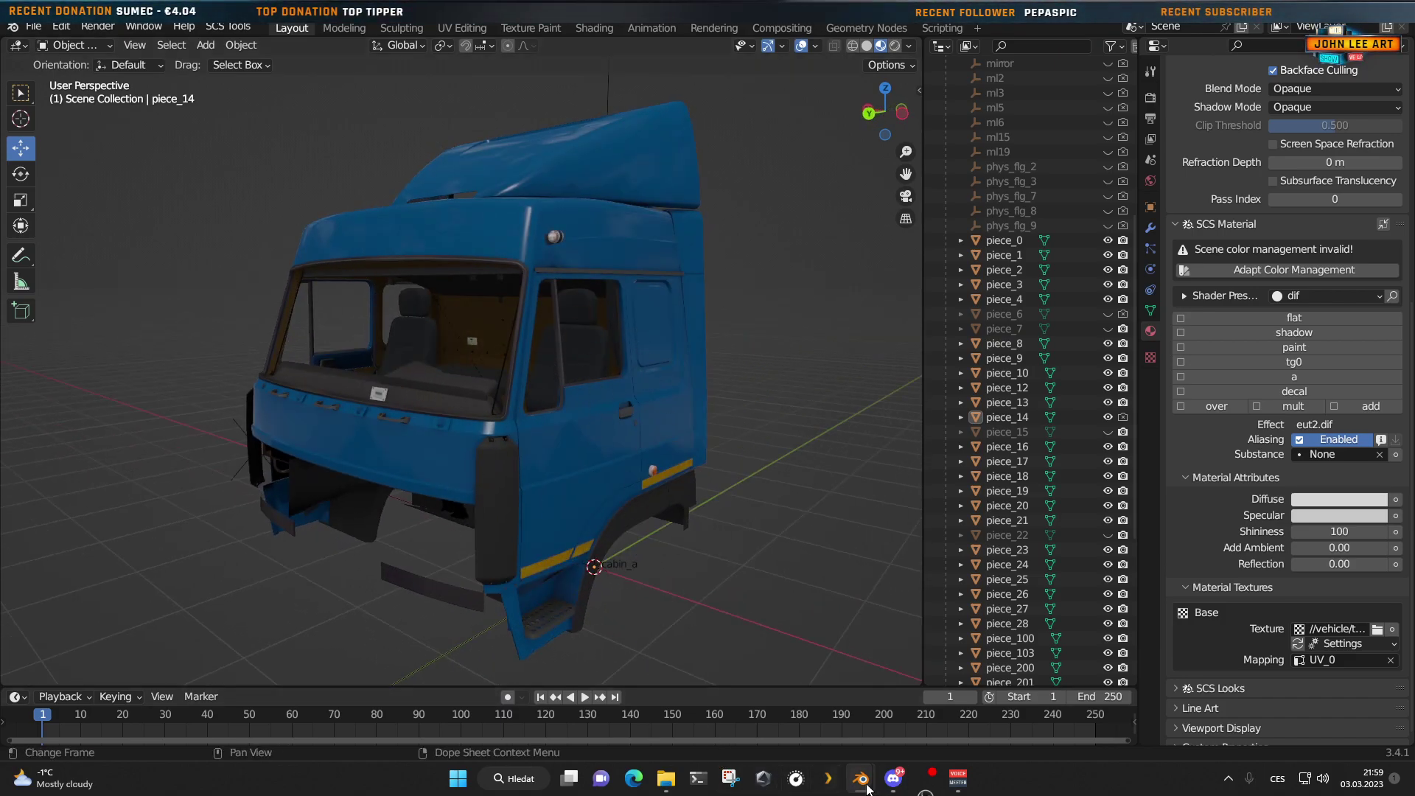
Step: Switch to the cabin_b Blender window to view its cab for comparison, and return to the cabin_a window
mouse_move(865, 784)
left_click(911, 719)
middle_click_drag(696, 497, 423, 480)
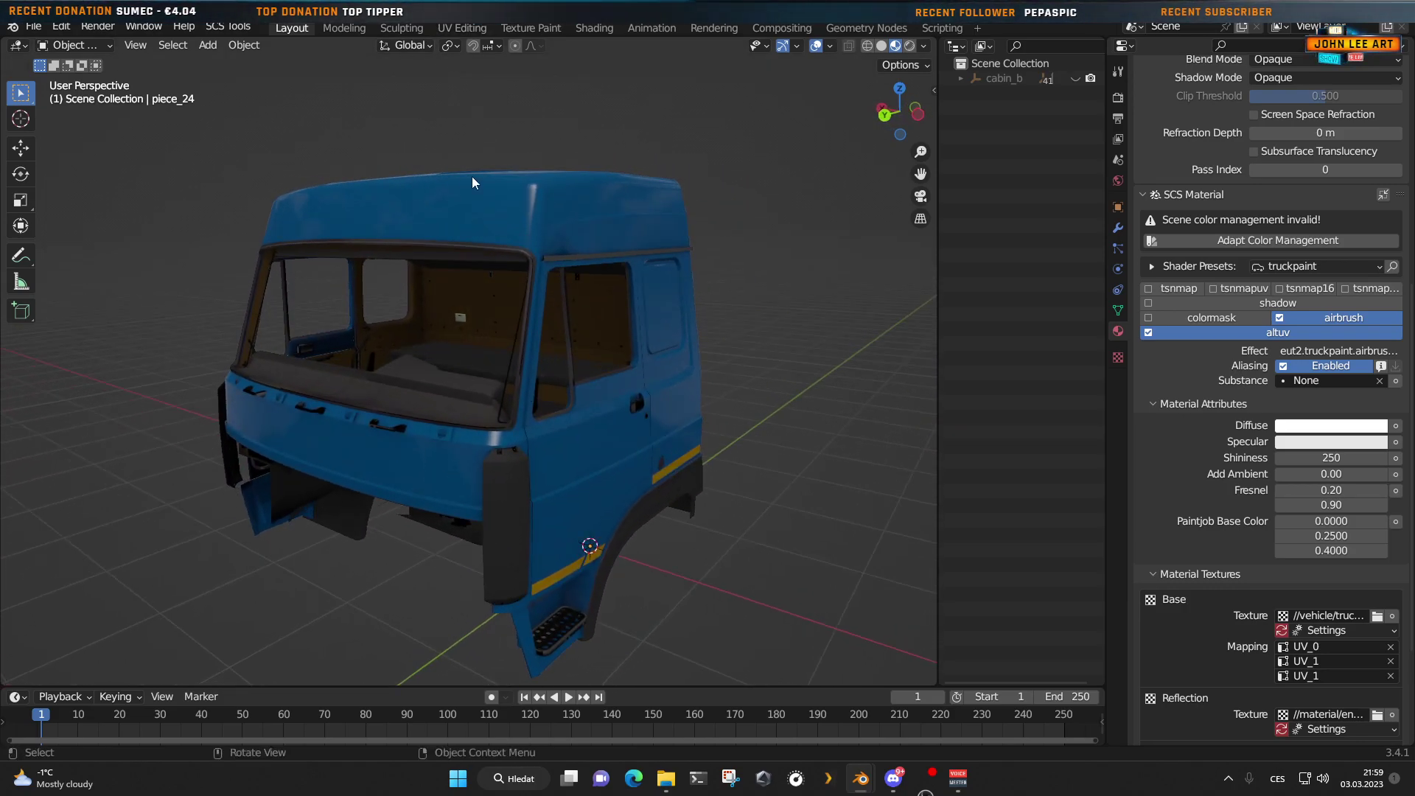
mouse_move(861, 779)
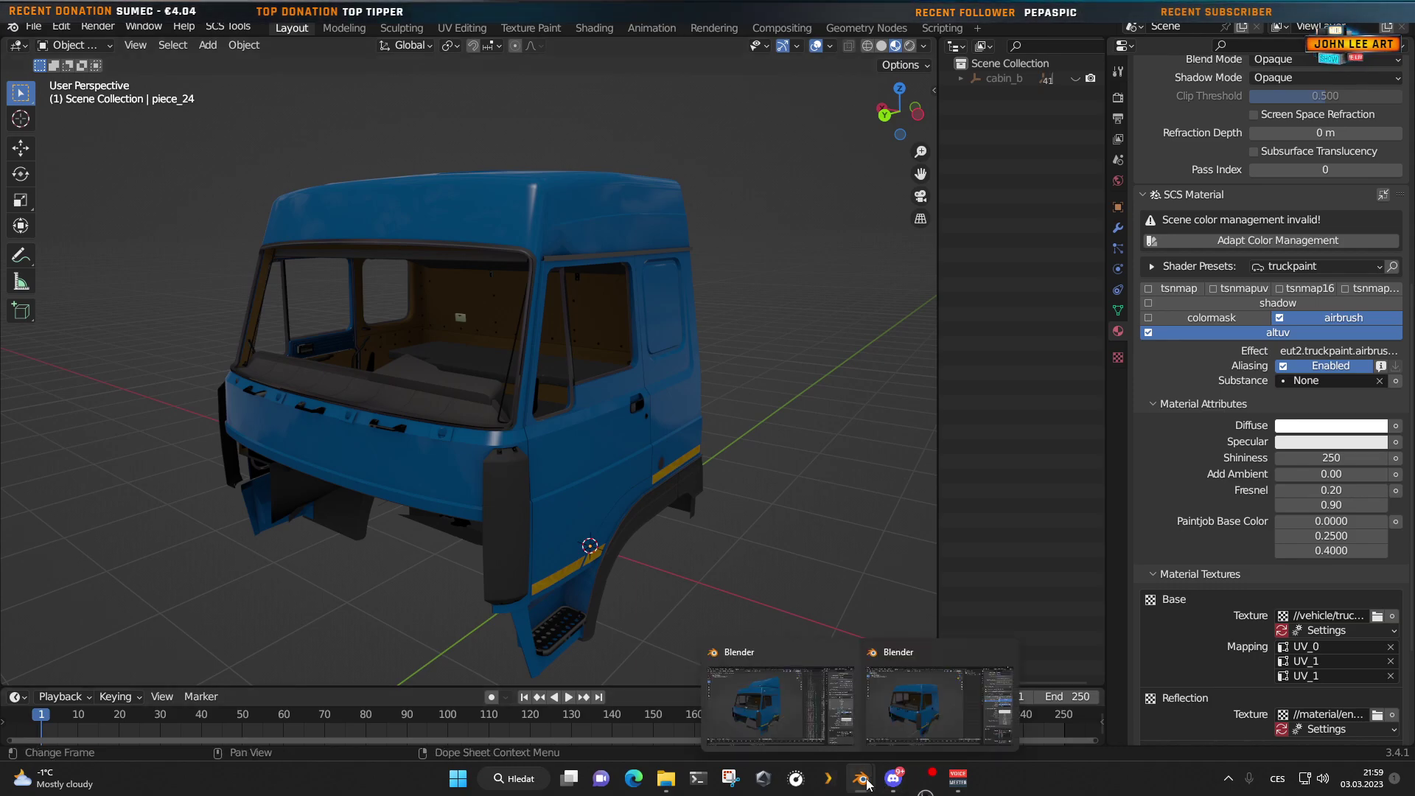
left_click(774, 693)
mouse_move(685, 520)
middle_mouse_down()
mouse_move(855, 528)
mouse_move(678, 519)
middle_mouse_up()
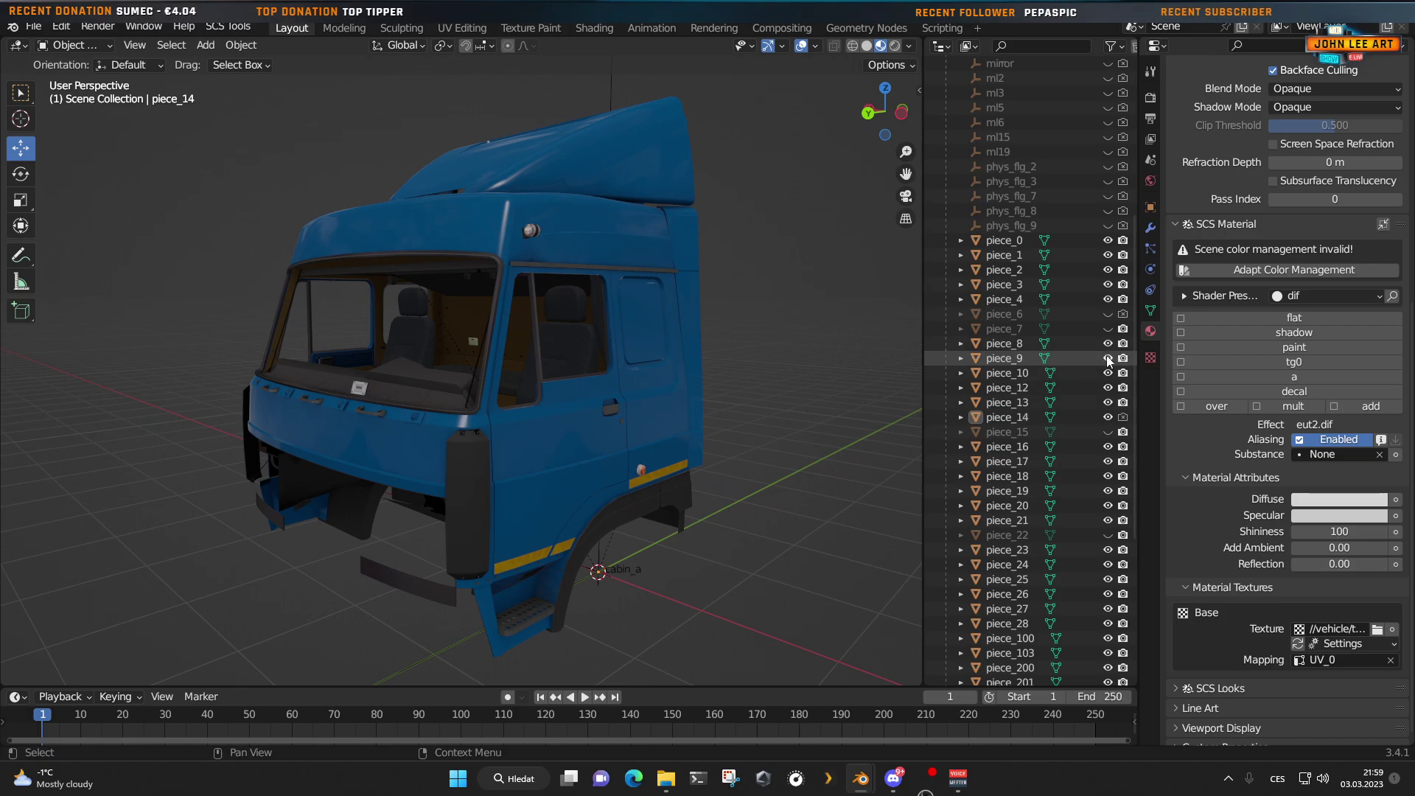
Step: Show piece_6 briefly and hide it again, and make the window glass mesh piece_7 visible
left_click(1107, 315)
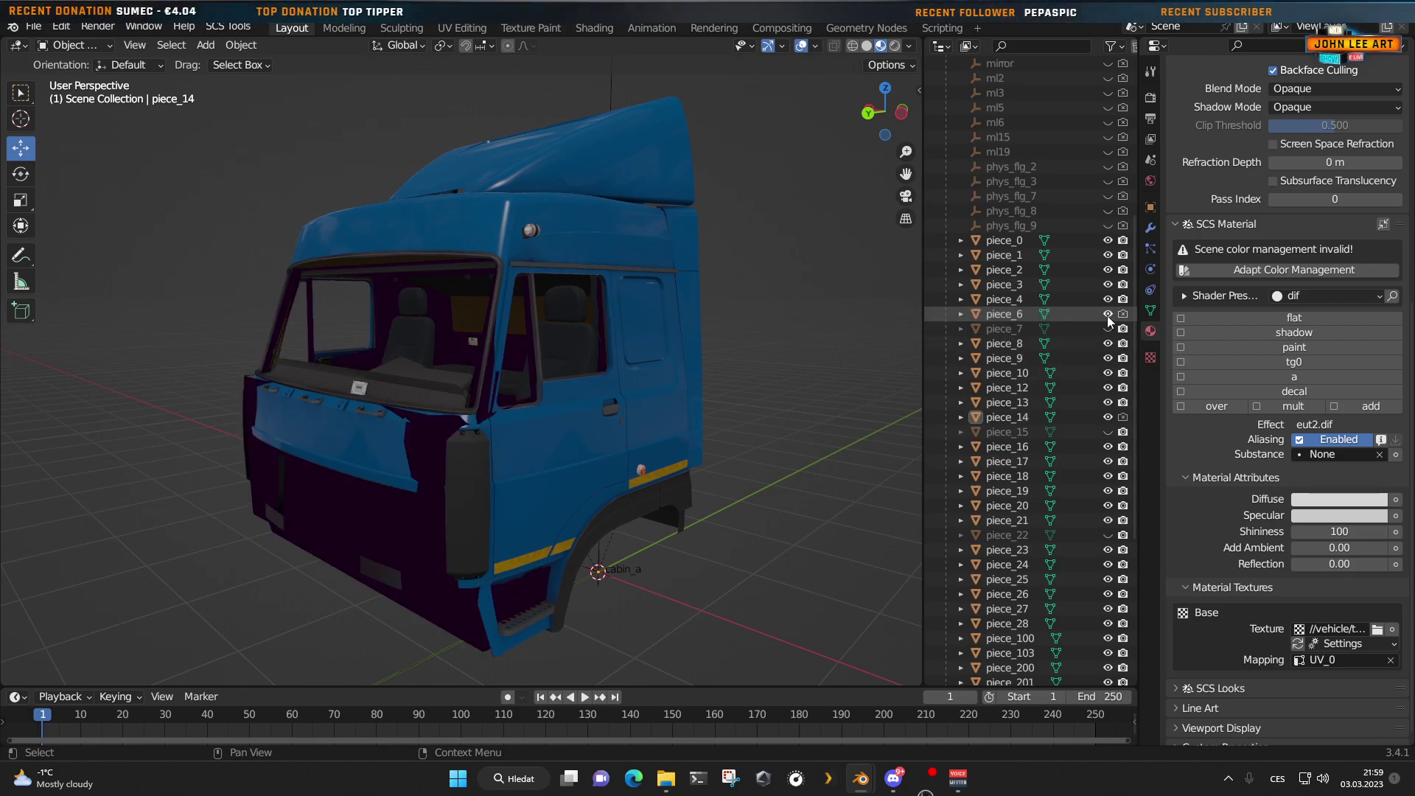
left_click(1107, 316)
left_click(1108, 329)
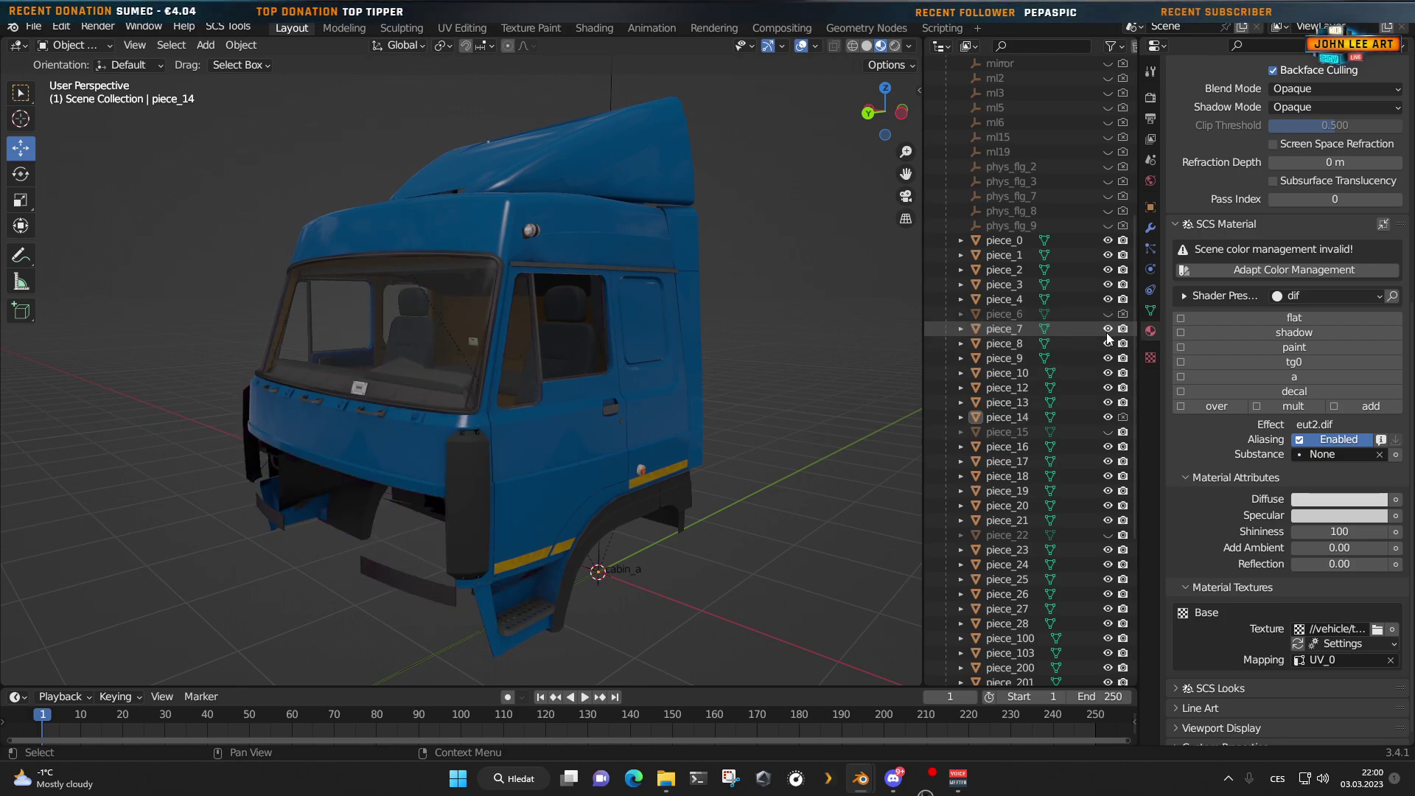
Step: Toggle the visibility of piece_15, leave it shown, and select it to locate the glass part on the cab roof
left_click(1107, 433)
left_click(1107, 434)
left_click(1107, 433)
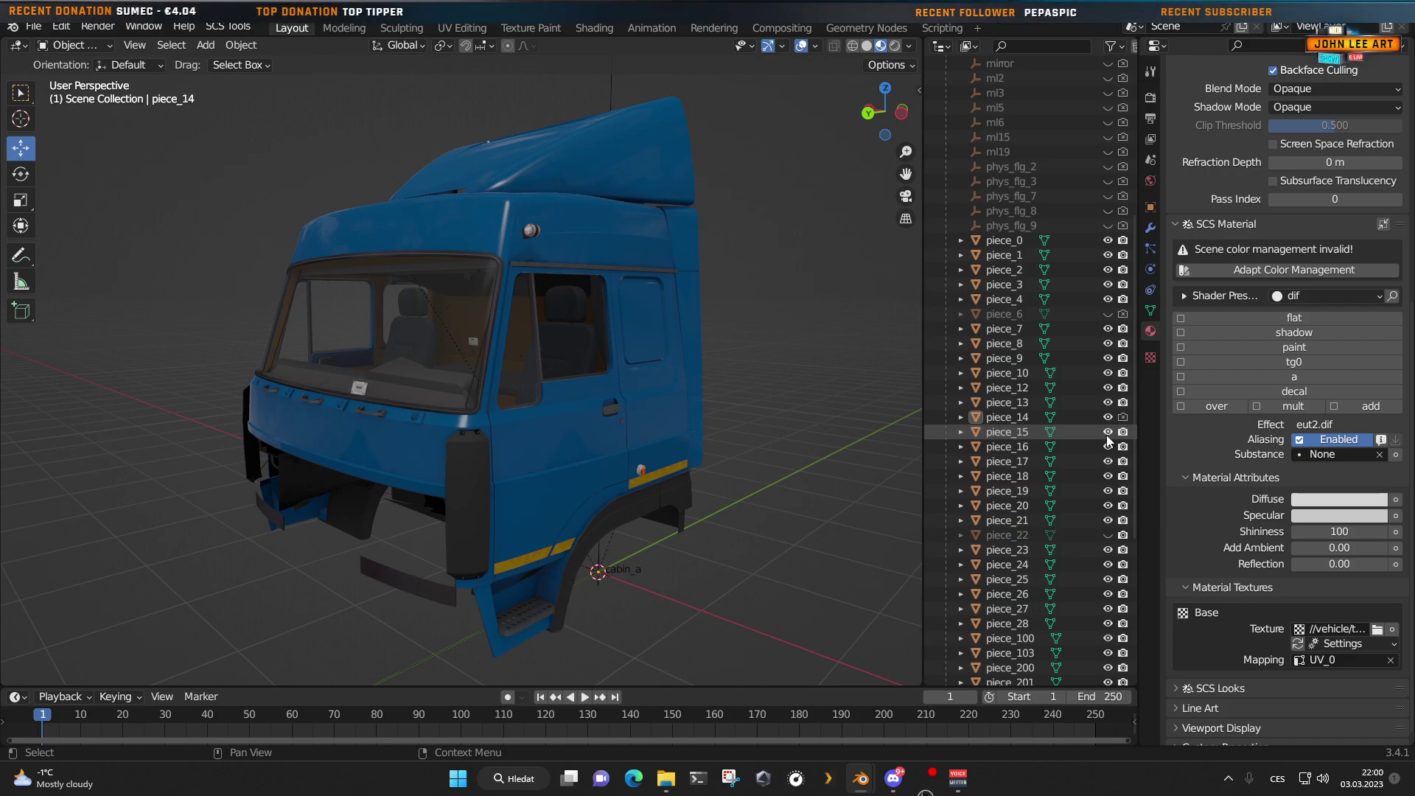
left_click(1107, 433)
left_click(1107, 433)
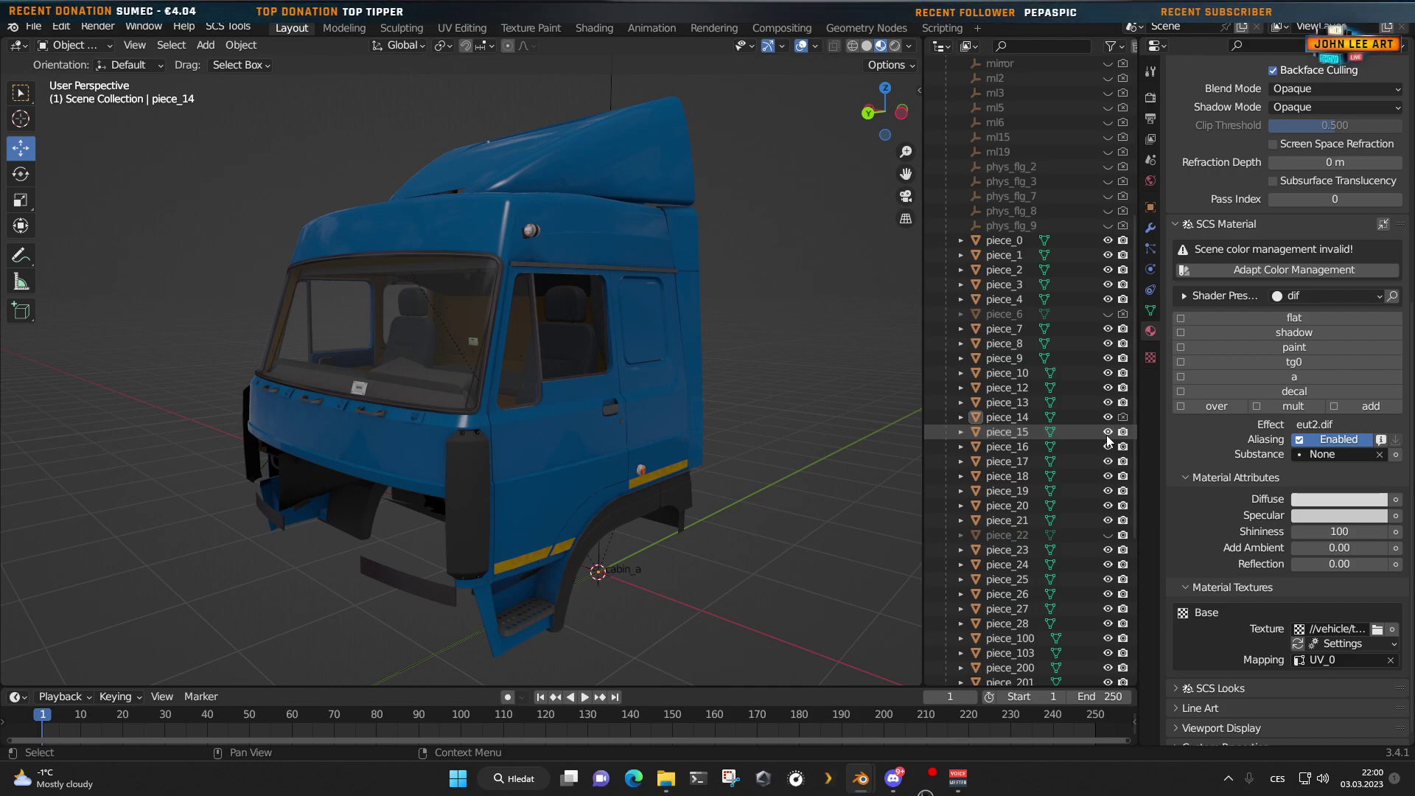
left_click(1010, 432)
middle_click_drag(531, 376, 687, 354)
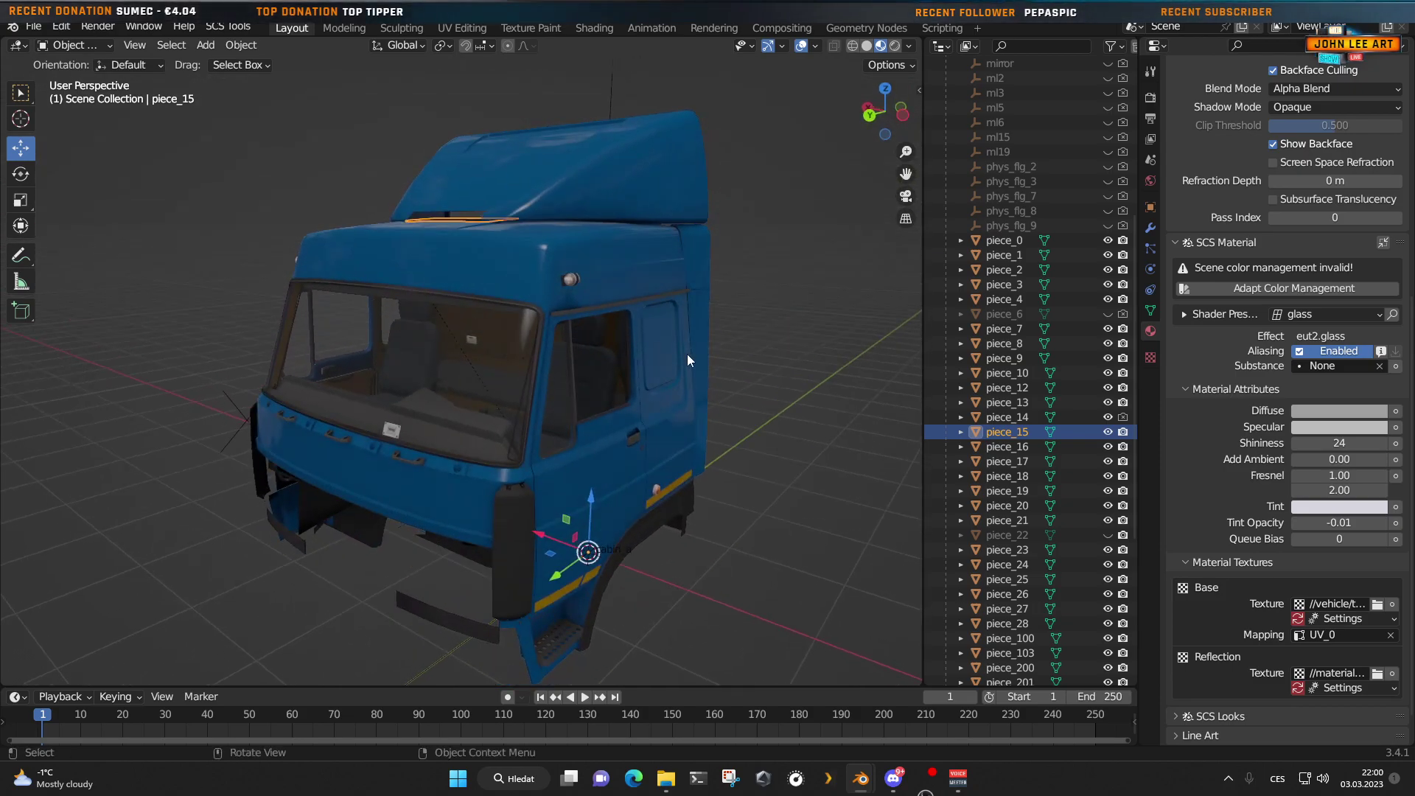
Step: Make piece_22 visible and select this glass pane through the windshield to identify it, leaving nothing selected
left_click(1107, 535)
scroll(1094, 606, "down", 9)
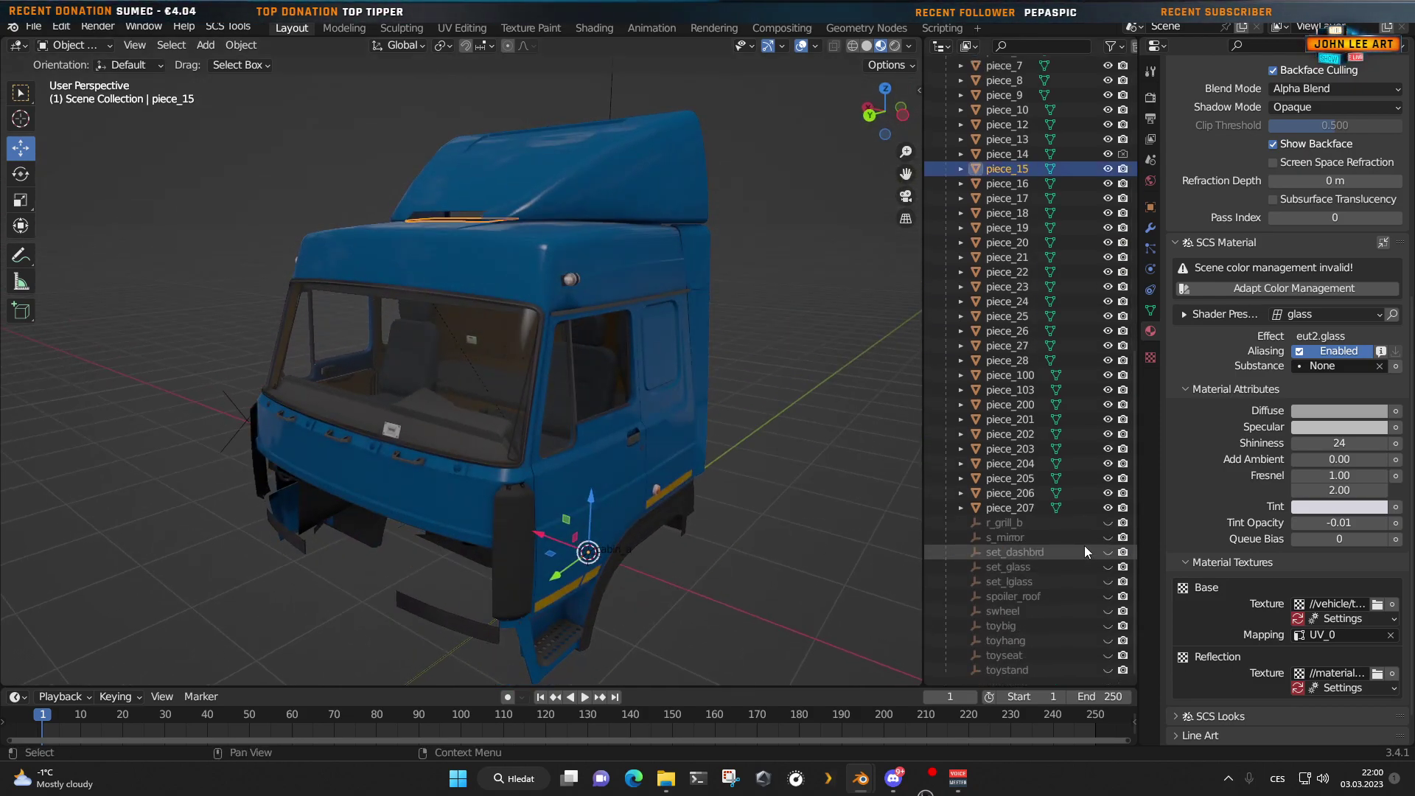
left_click(749, 555)
middle_click_drag(749, 556, 436, 515)
left_click(496, 315)
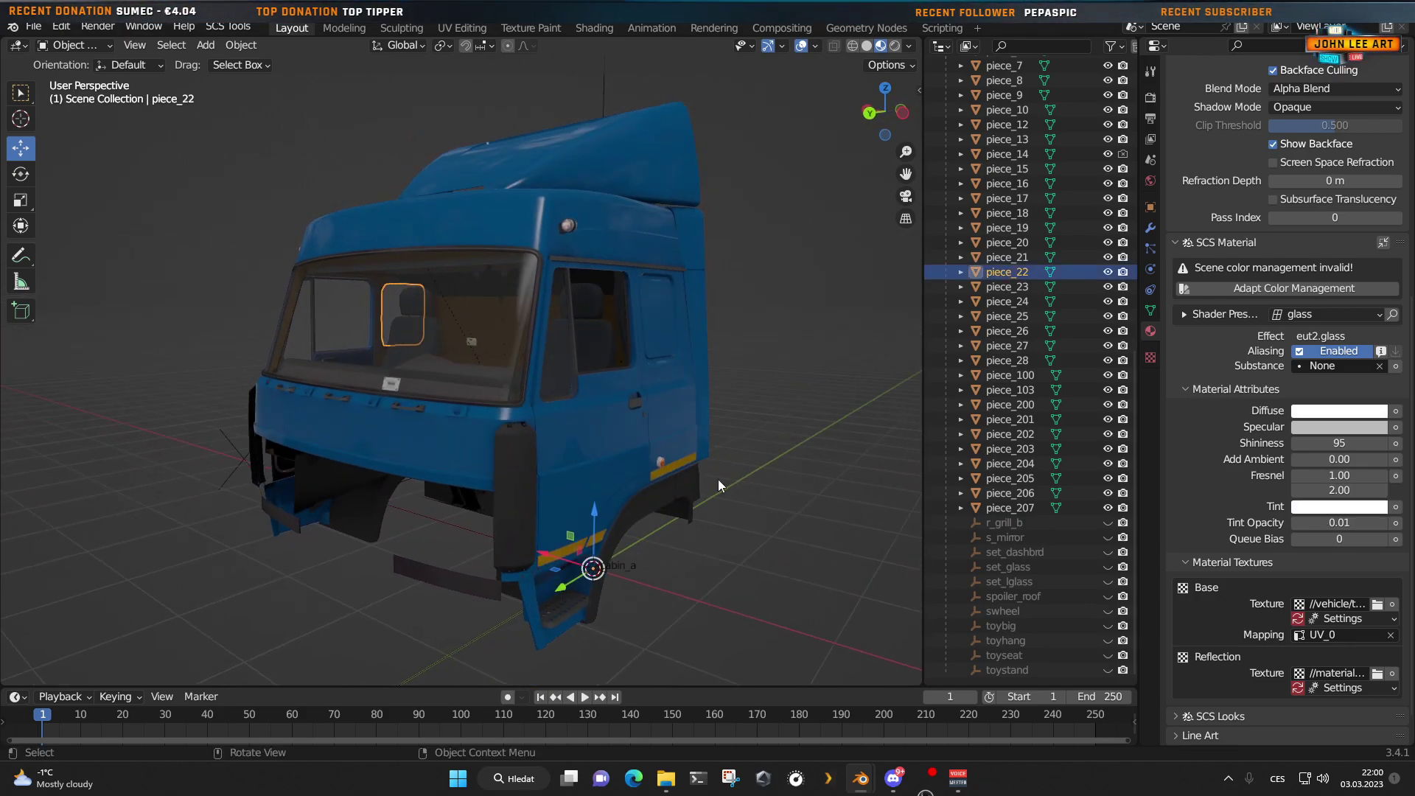
left_click(796, 440)
Step: Examine the cabin_a cab with its glass shown, from the door side and the front
middle_click_drag(750, 445, 679, 454)
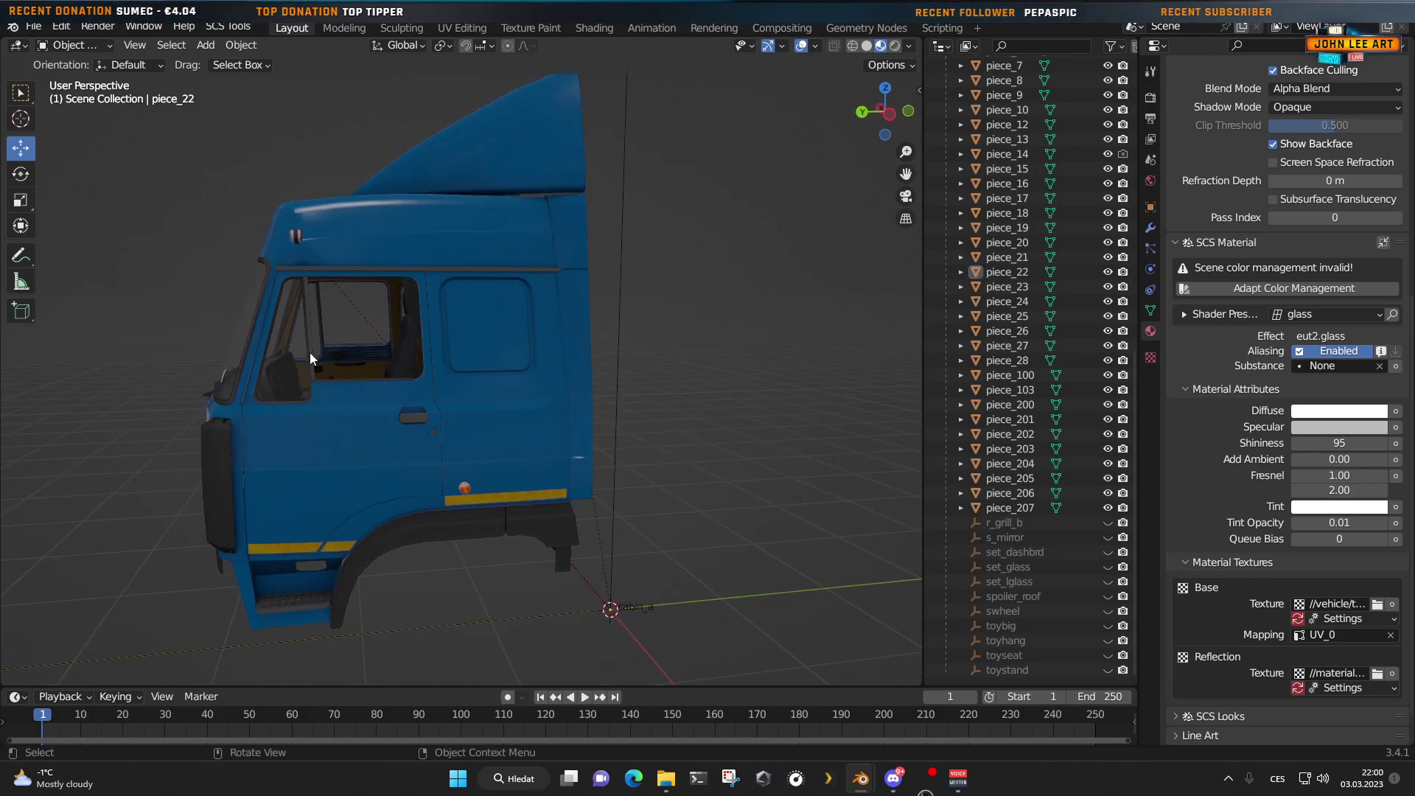
middle_click_drag(359, 360, 463, 397)
scroll(631, 395, "up", 4)
scroll(649, 364, "down", 4)
scroll(465, 397, "down", 2)
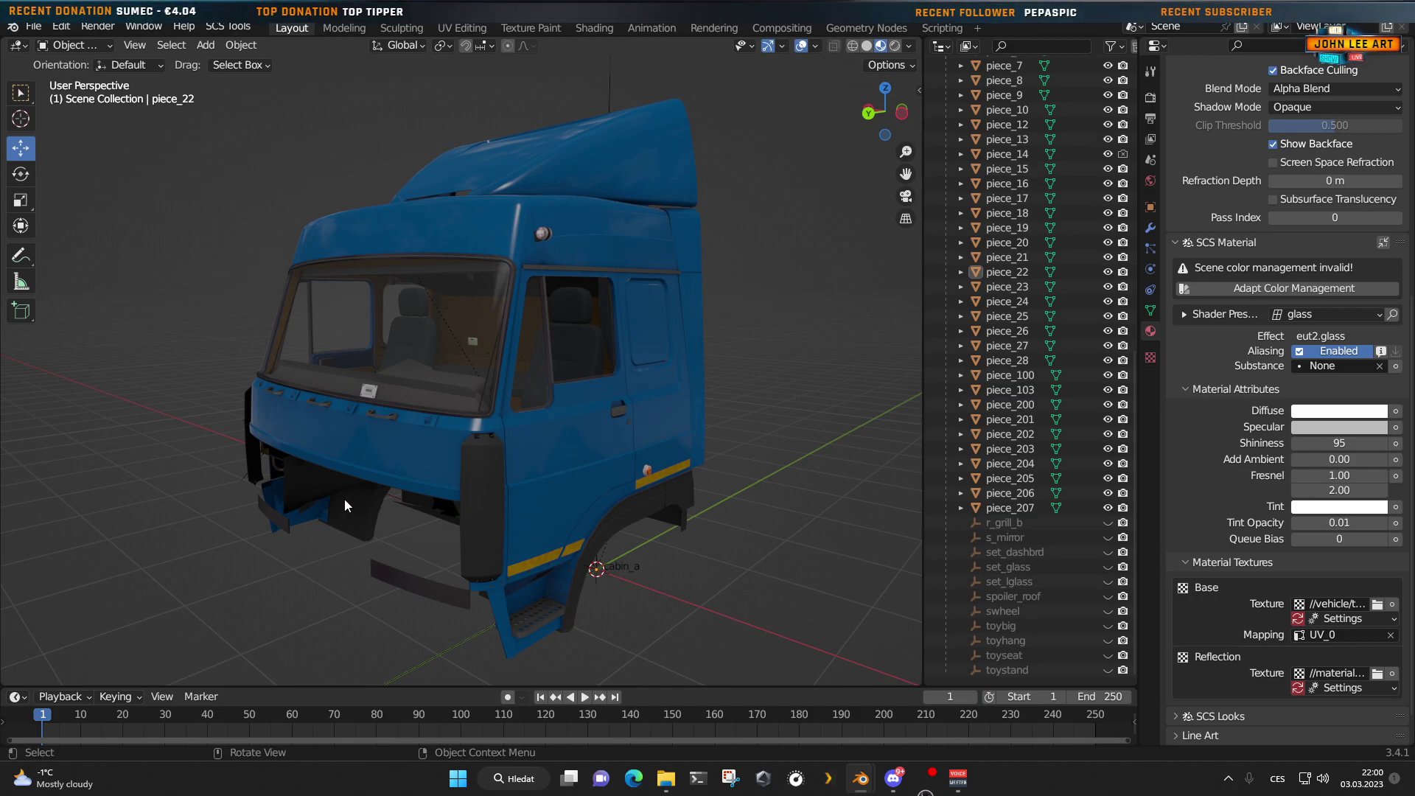
middle_click_drag(344, 498, 440, 476)
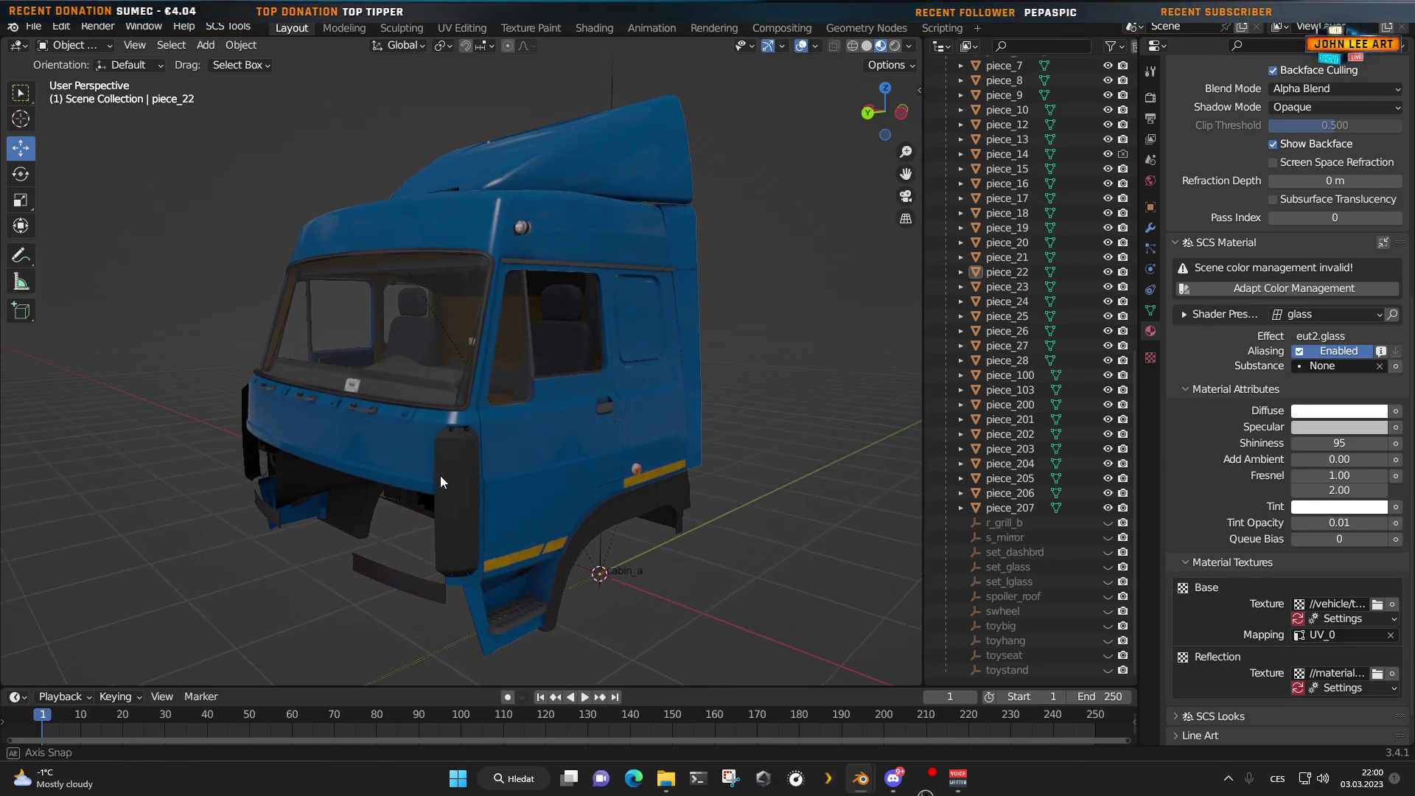